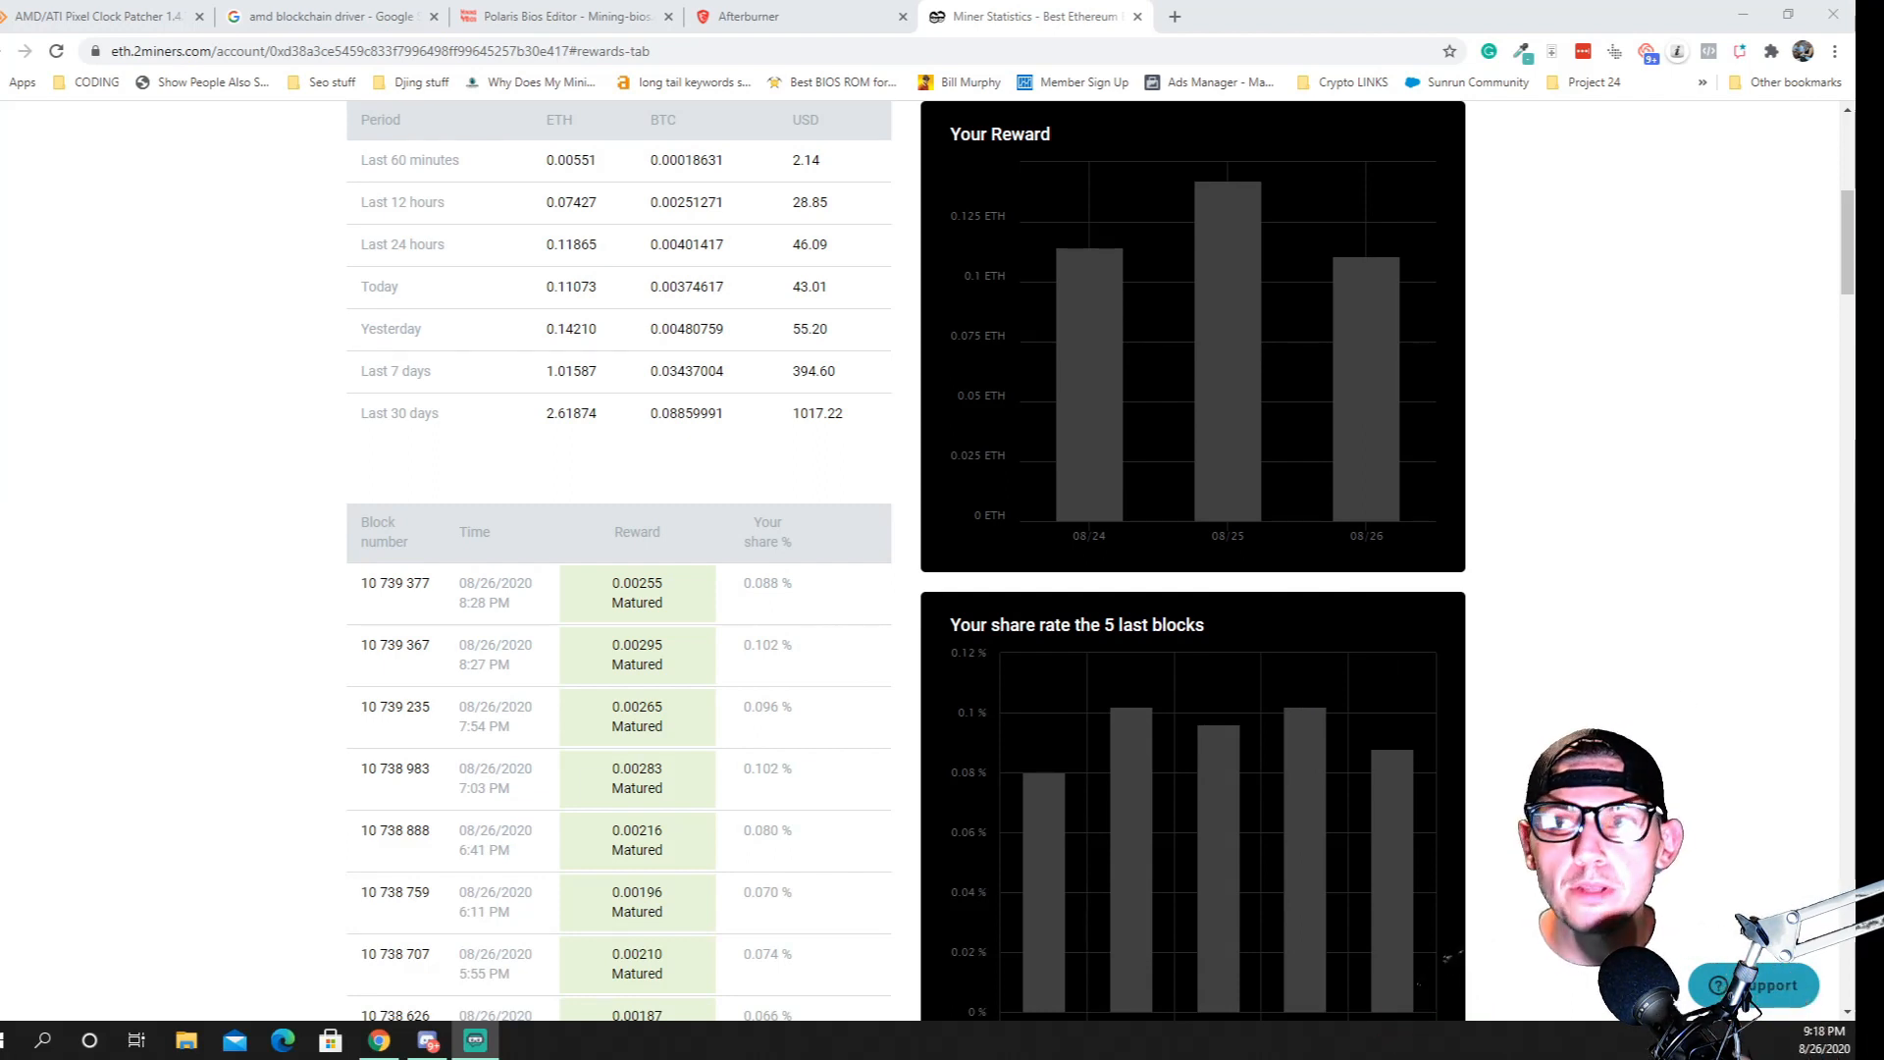
# Open the site cryptominertips.com in a new browser tab
pyautogui.click(1176, 16)
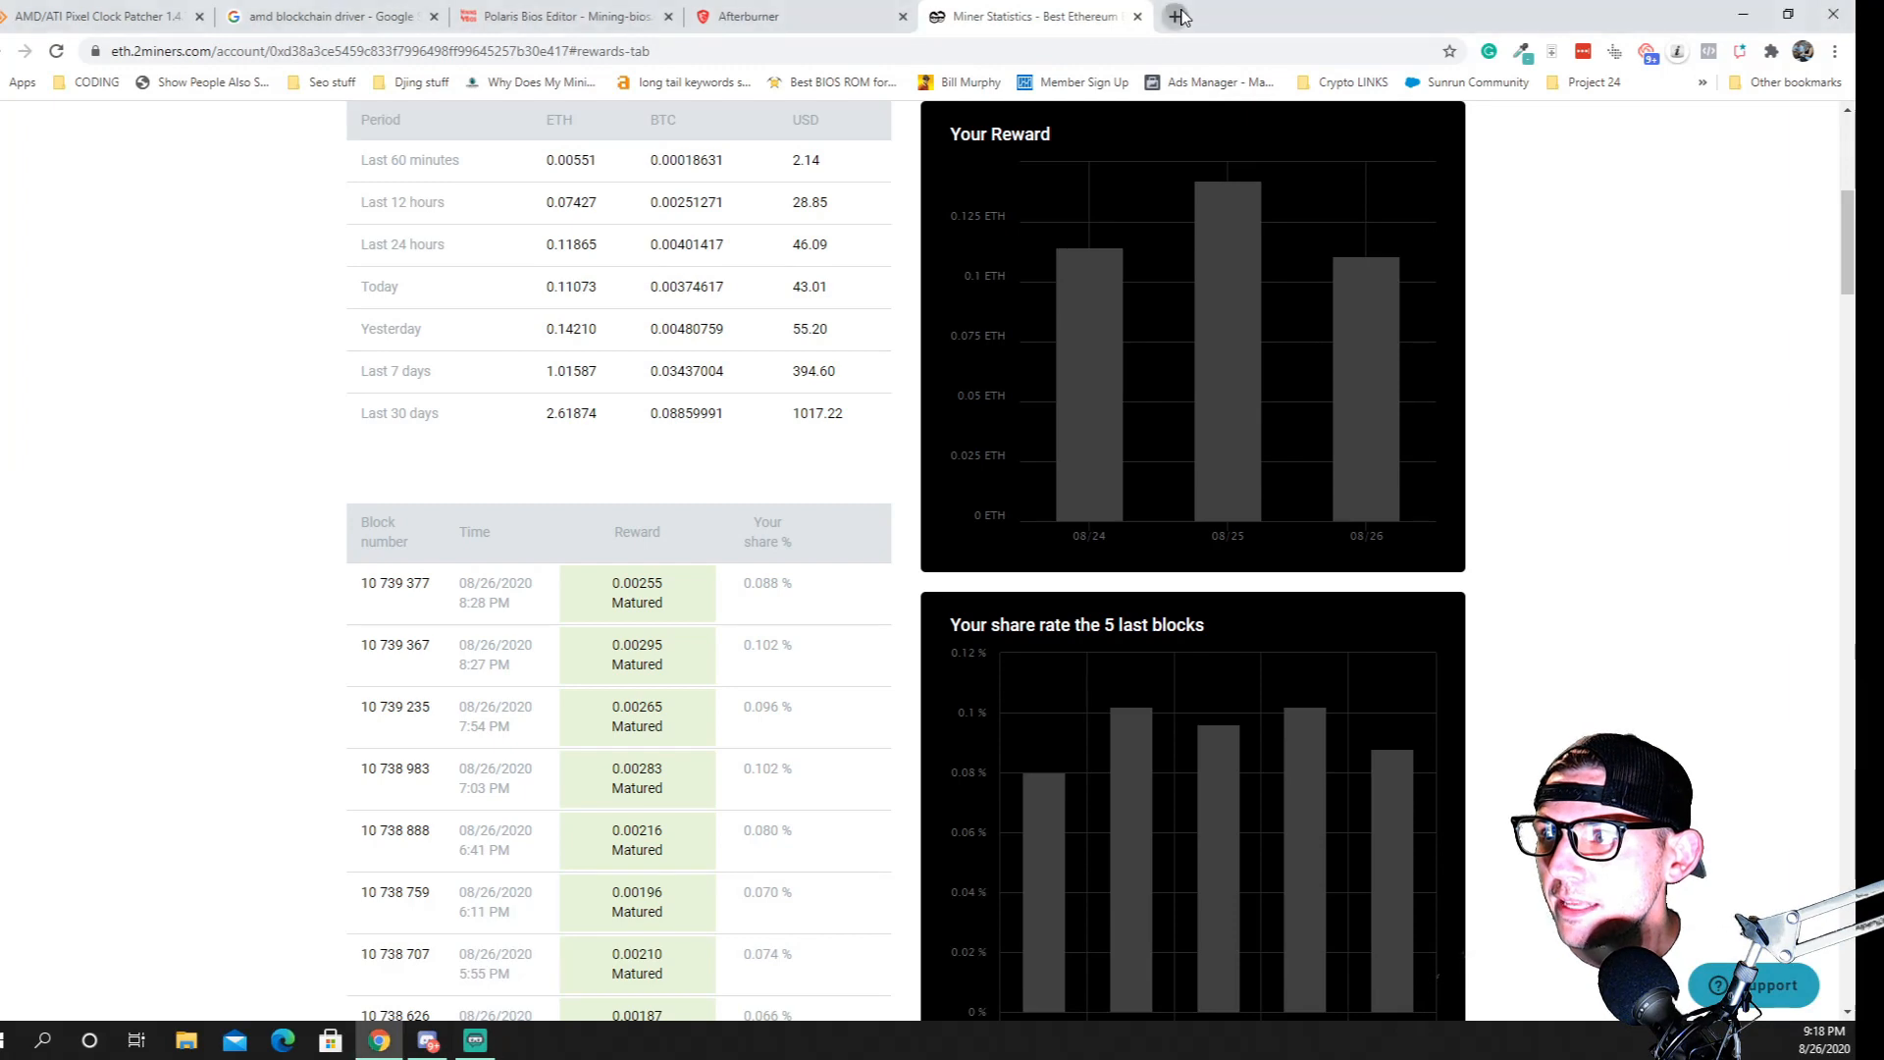
pyautogui.write('cryptominertips.com')
pyautogui.press('Return')
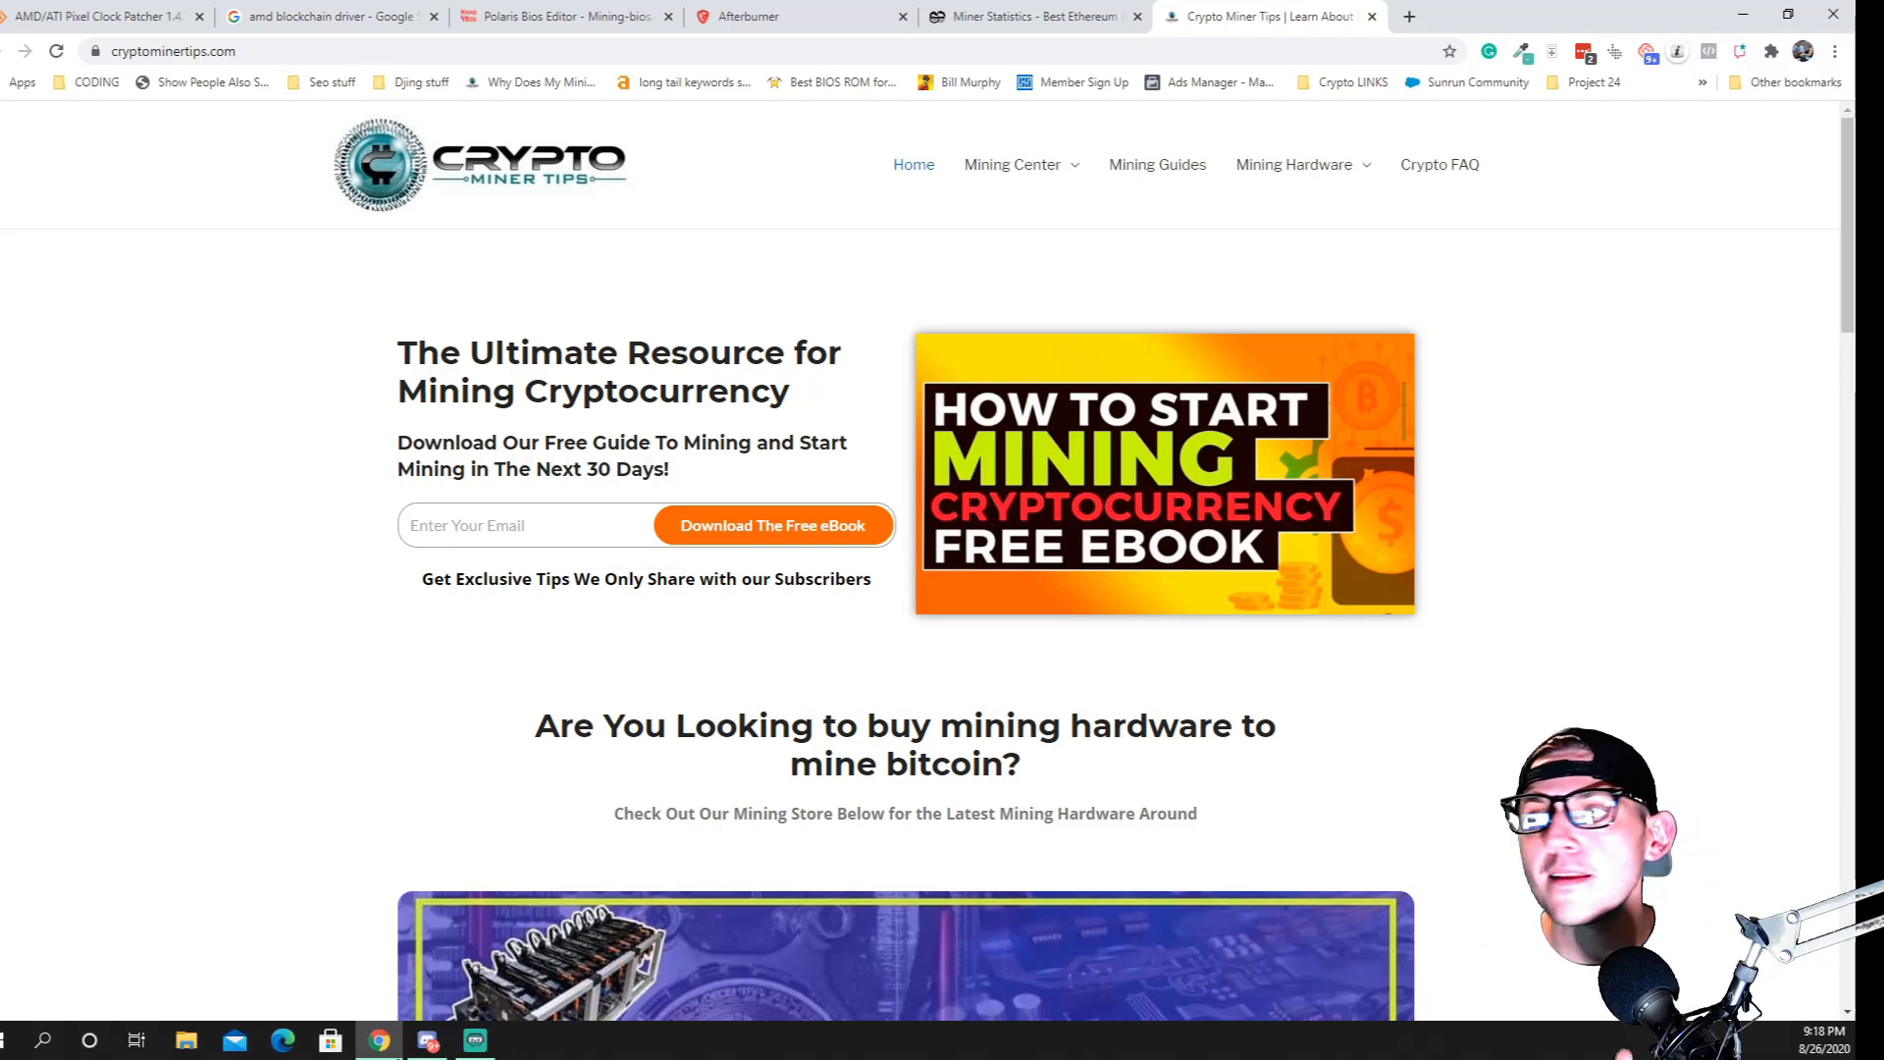
# Search Google for "rx 480 sapphire nitro 8gb" in a new browser tab
pyautogui.moveTo(378, 1041)
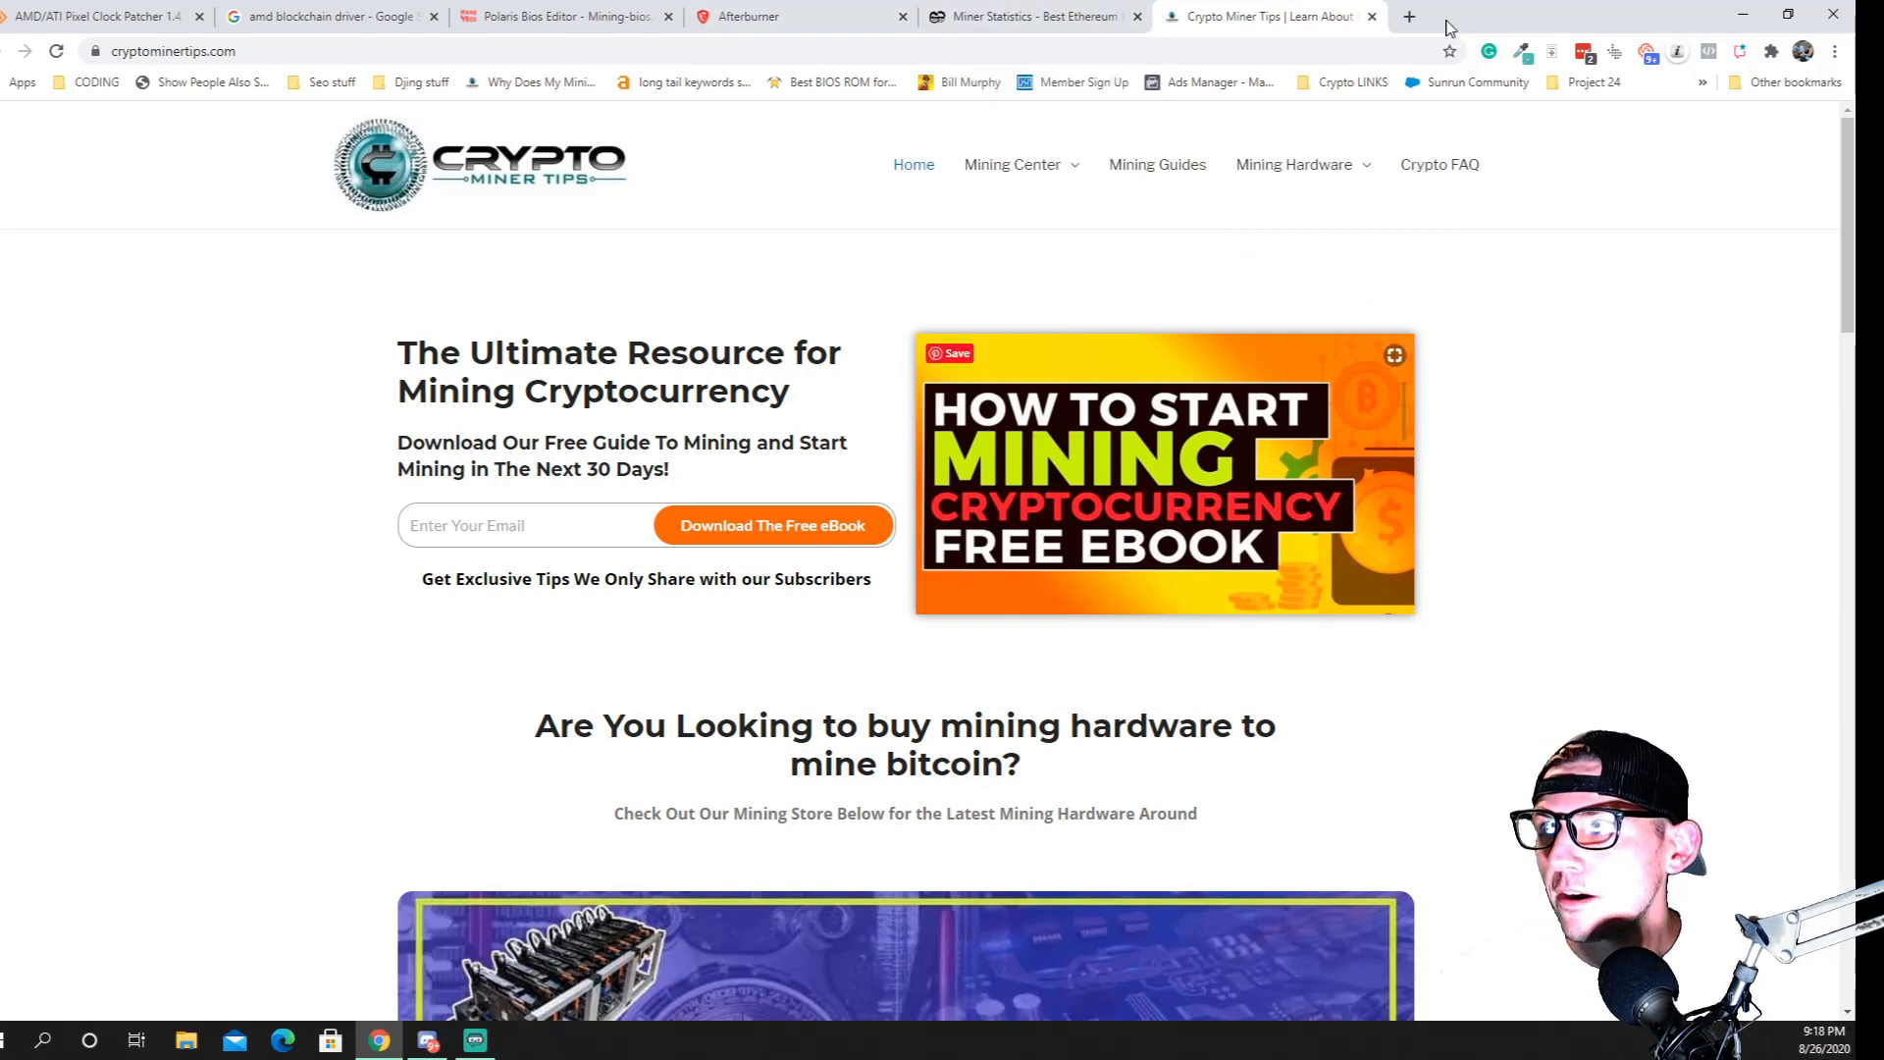
pyautogui.click(1410, 16)
pyautogui.write('r')
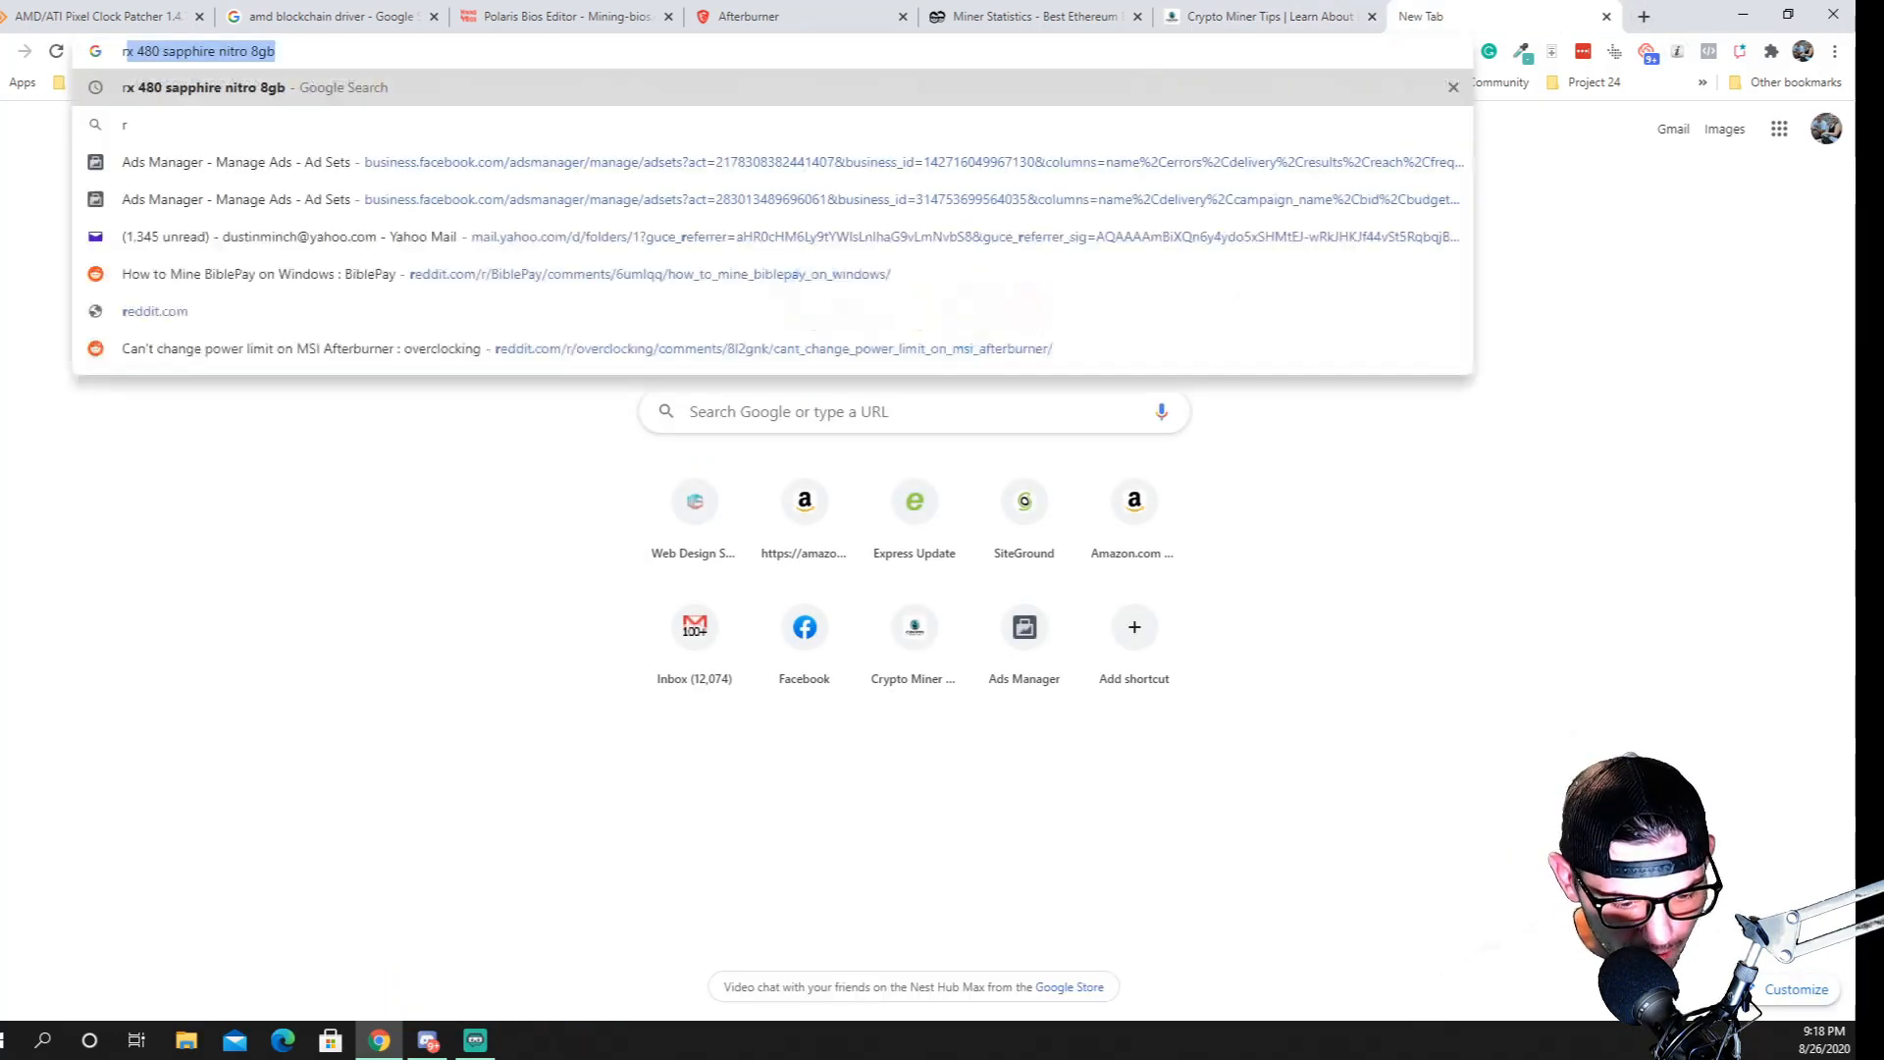
pyautogui.write('x 480')
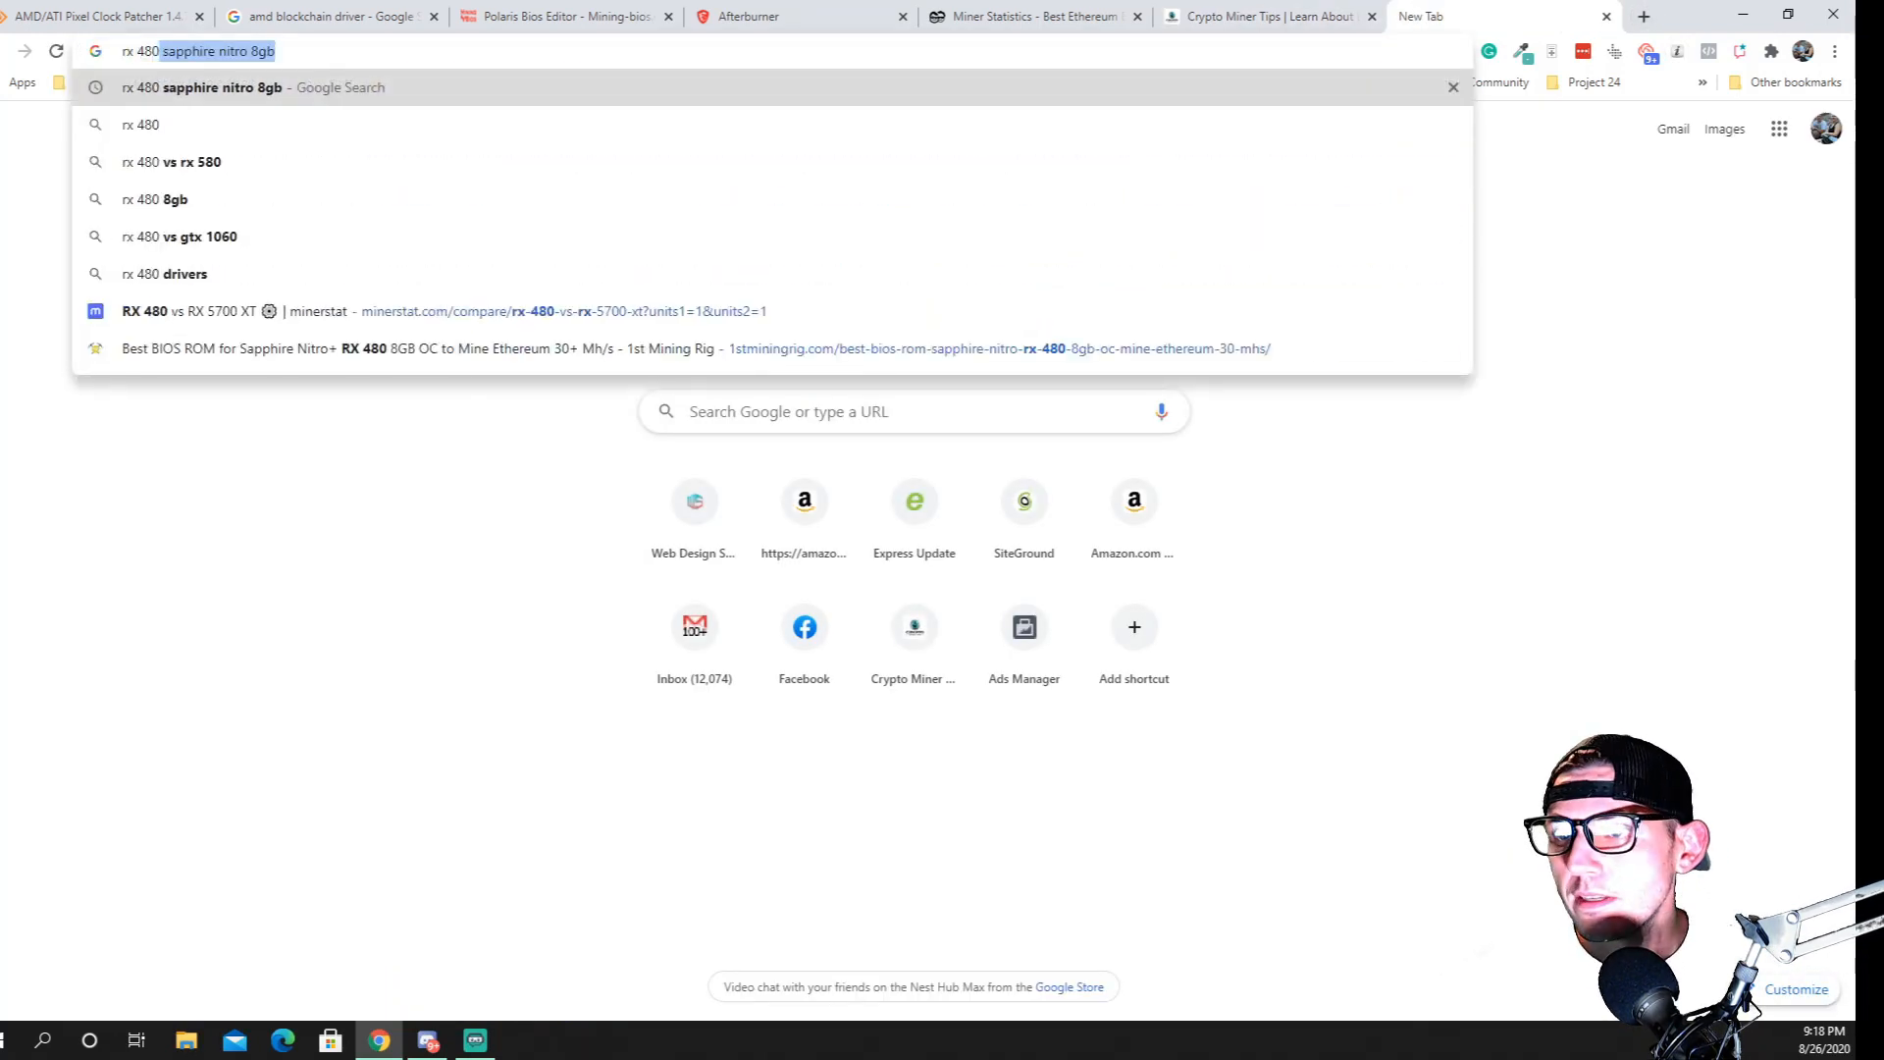
pyautogui.click(222, 93)
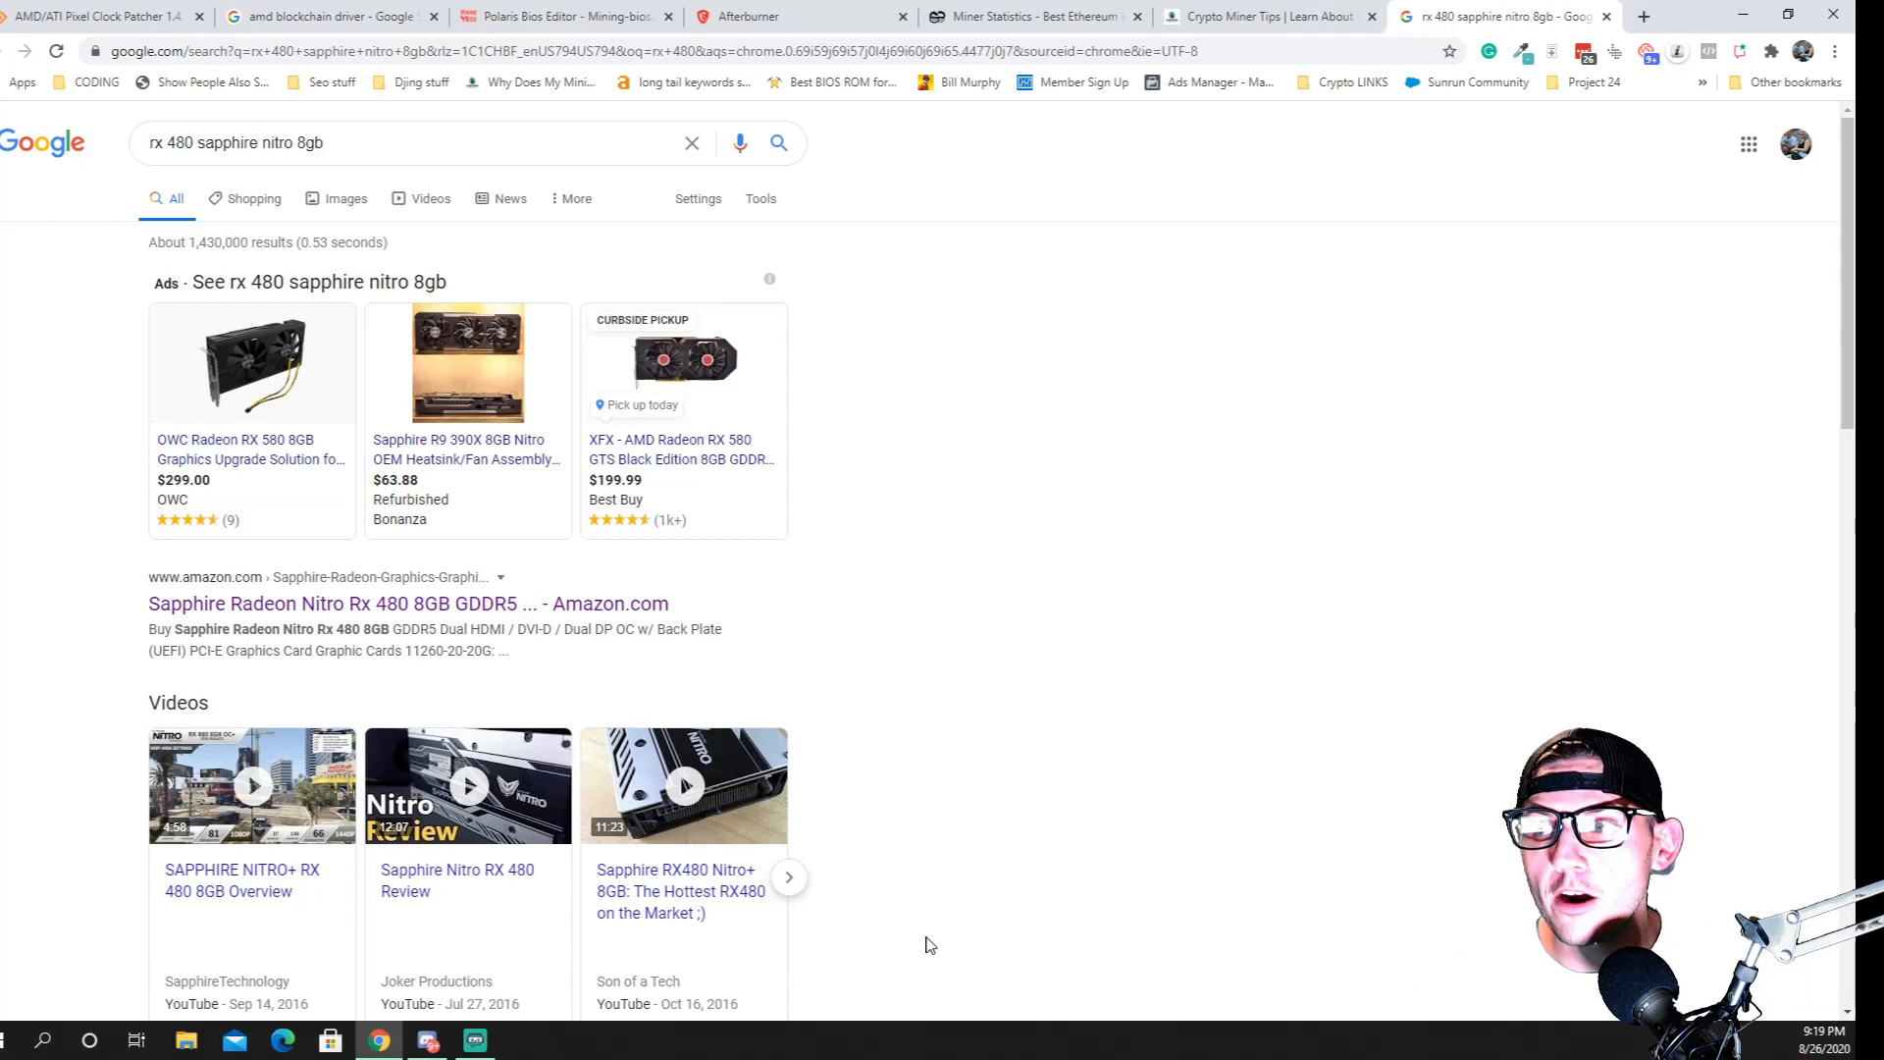
# Review the USD rewards for today, the last 24 hours and the last 30 days on the 2miners statistics page
pyautogui.click(1083, 16)
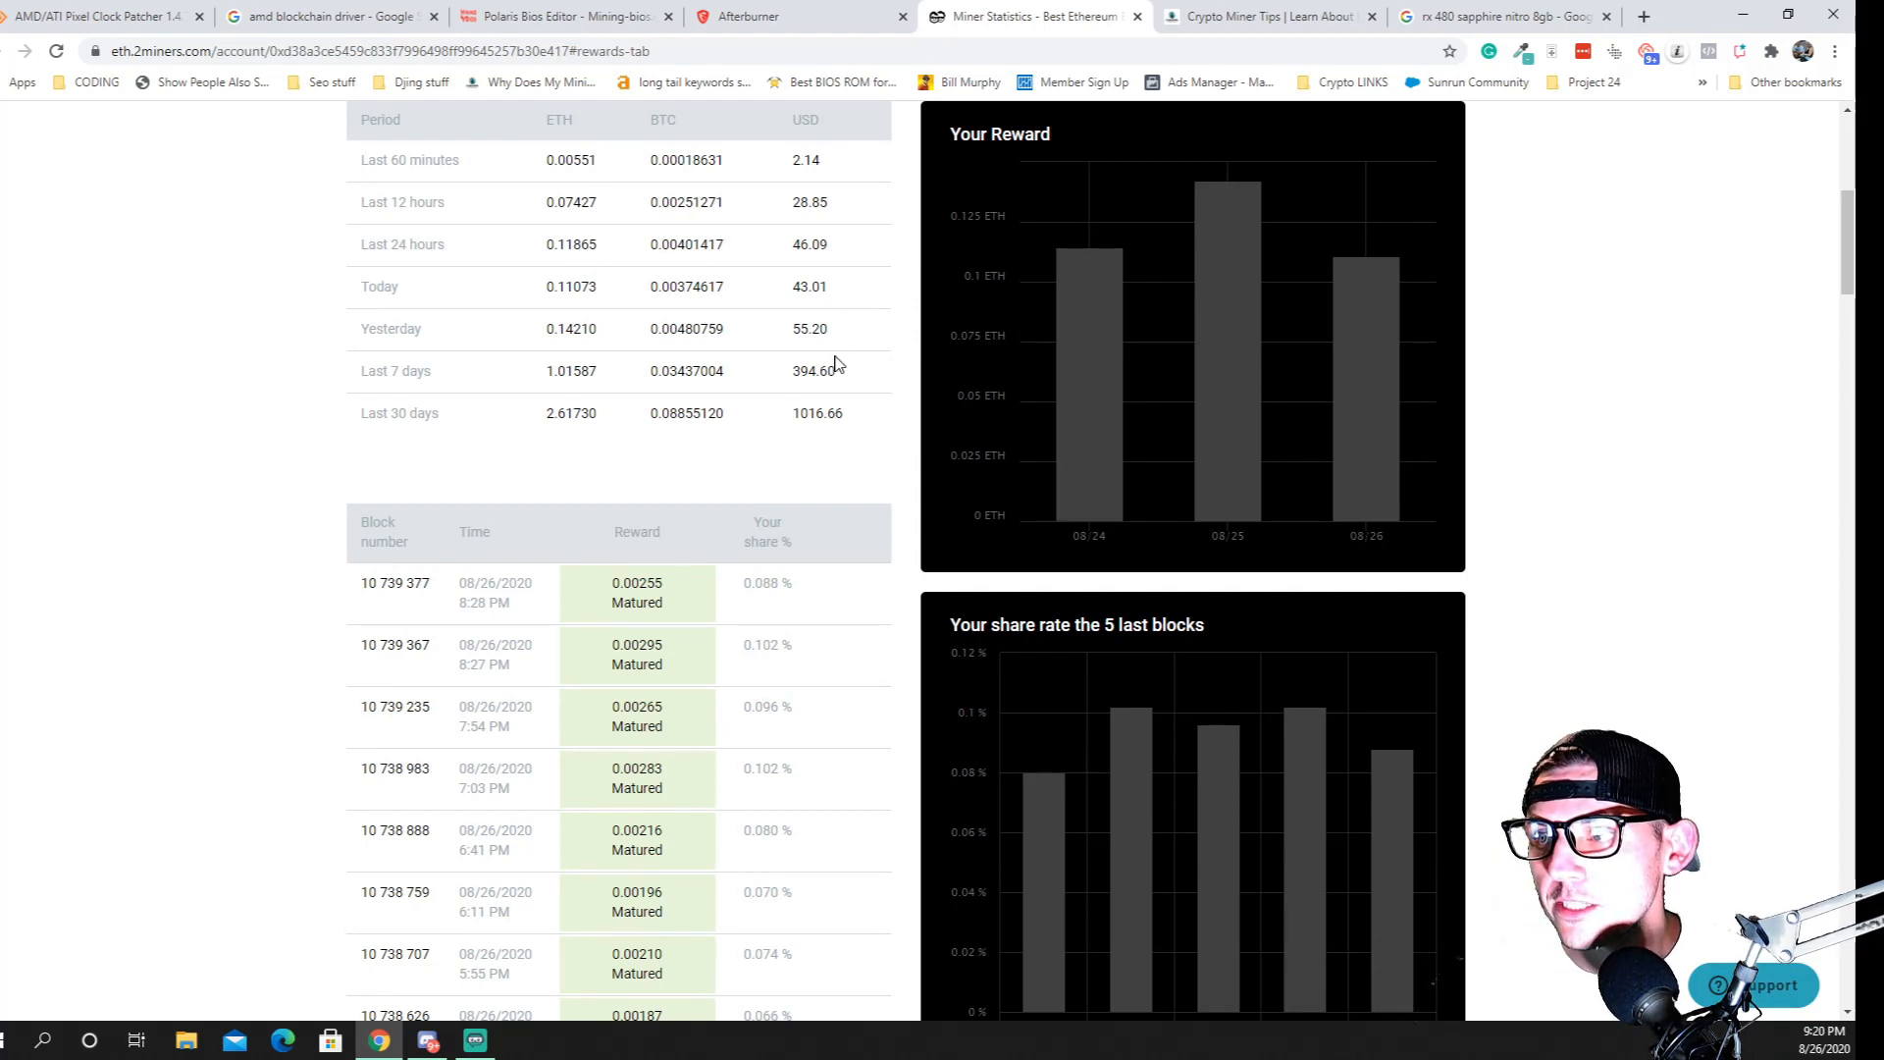
pyautogui.doubleClick(797, 290)
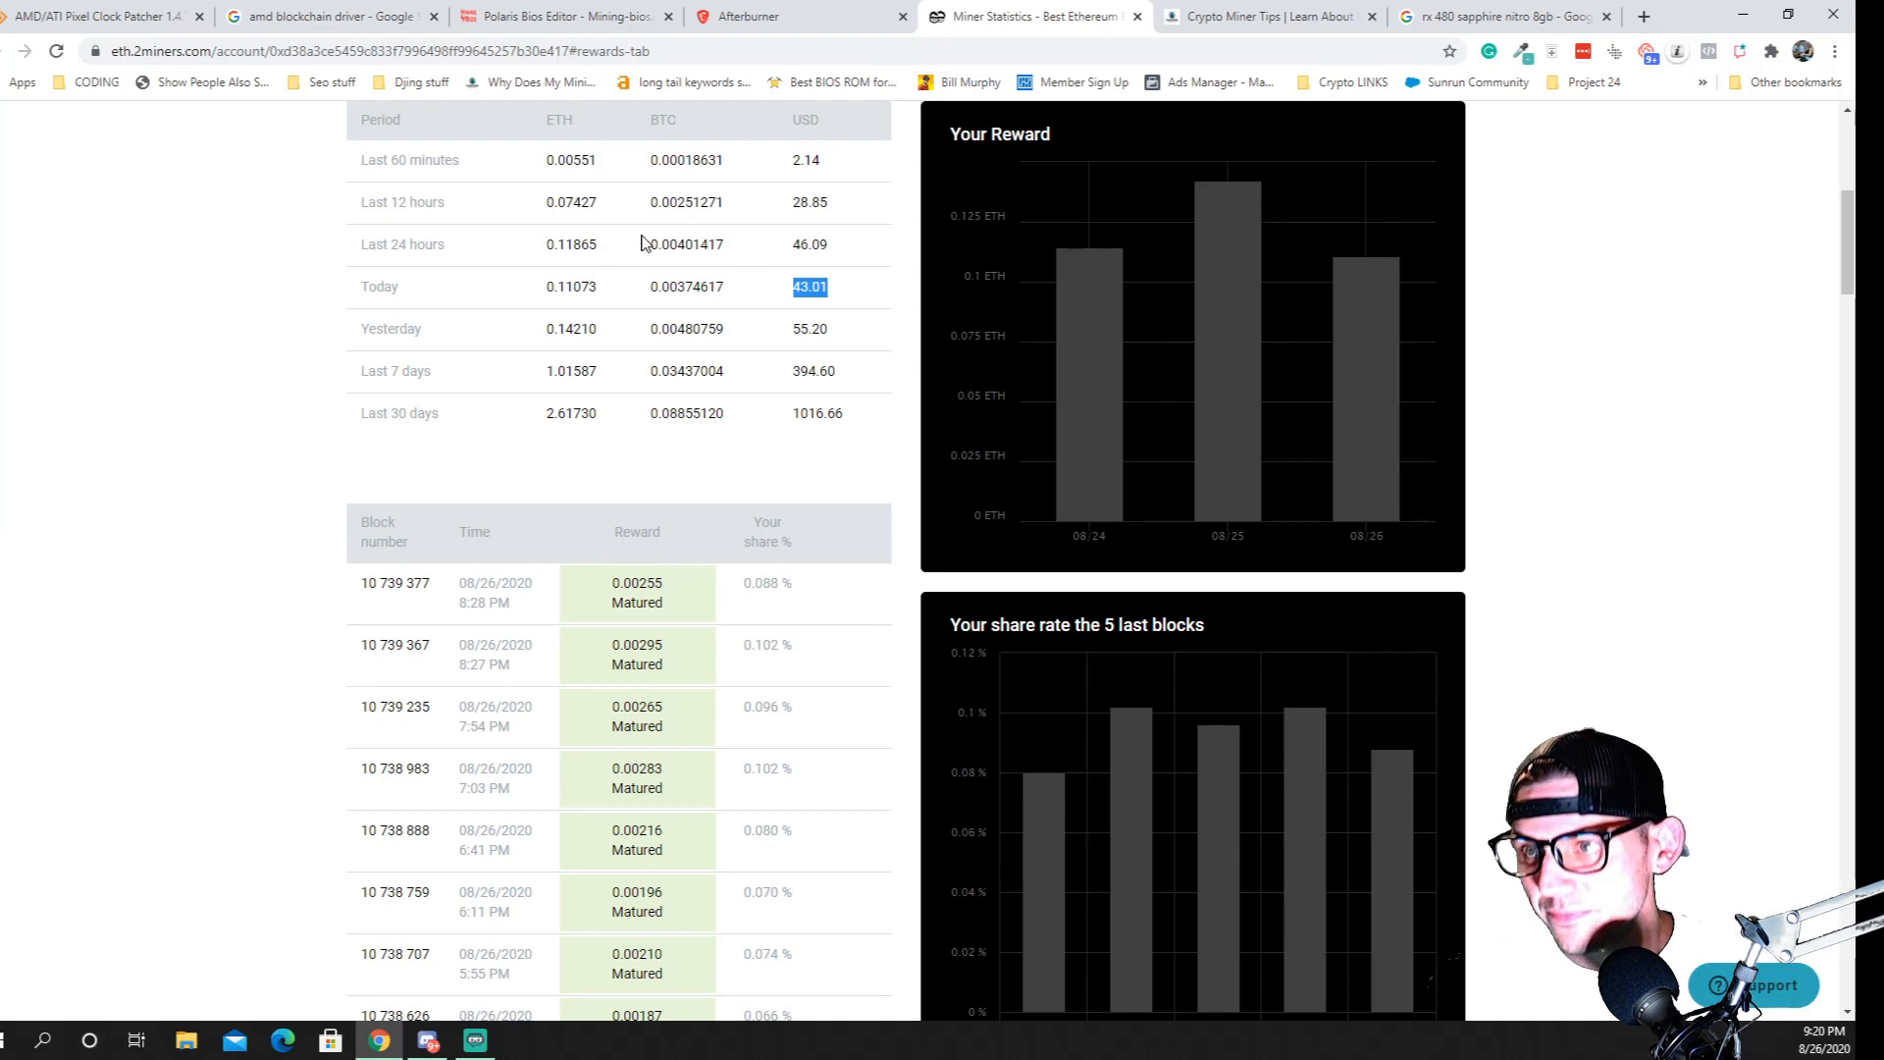
pyautogui.doubleClick(802, 245)
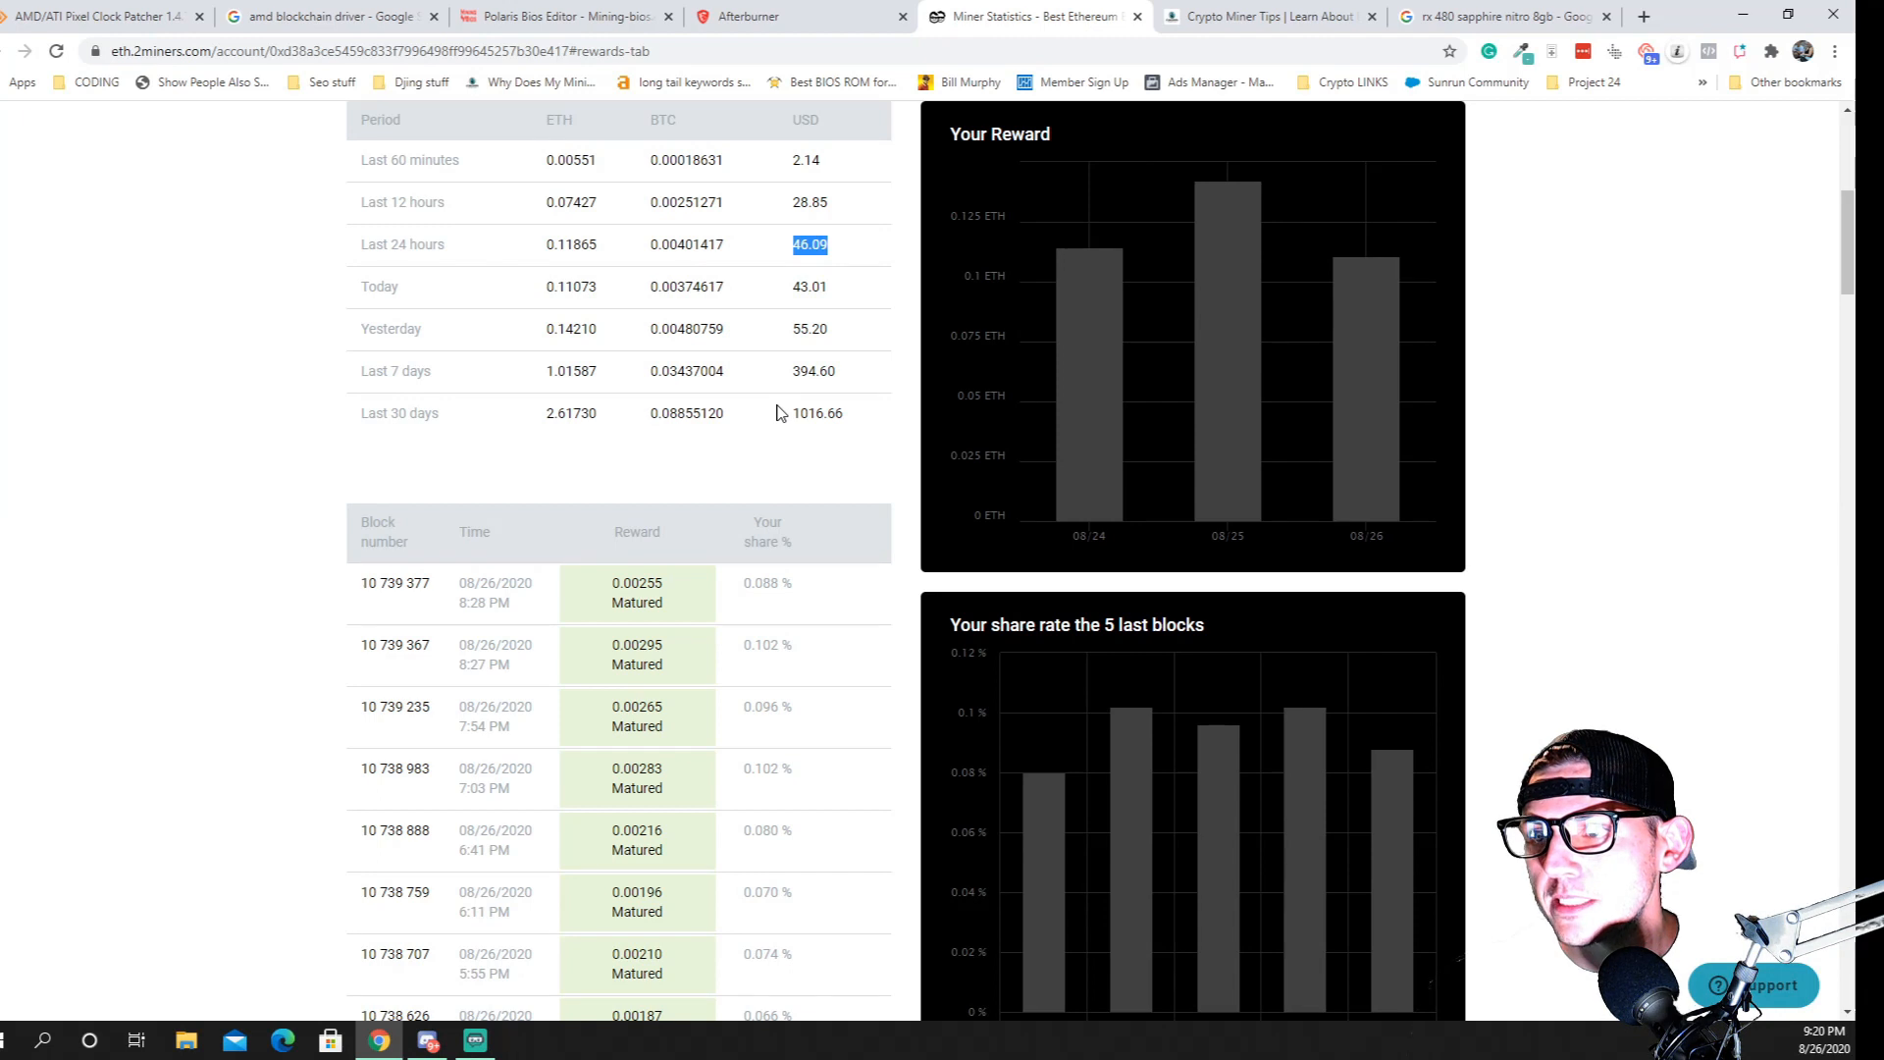
pyautogui.moveTo(791, 412); pyautogui.dragTo(862, 412)
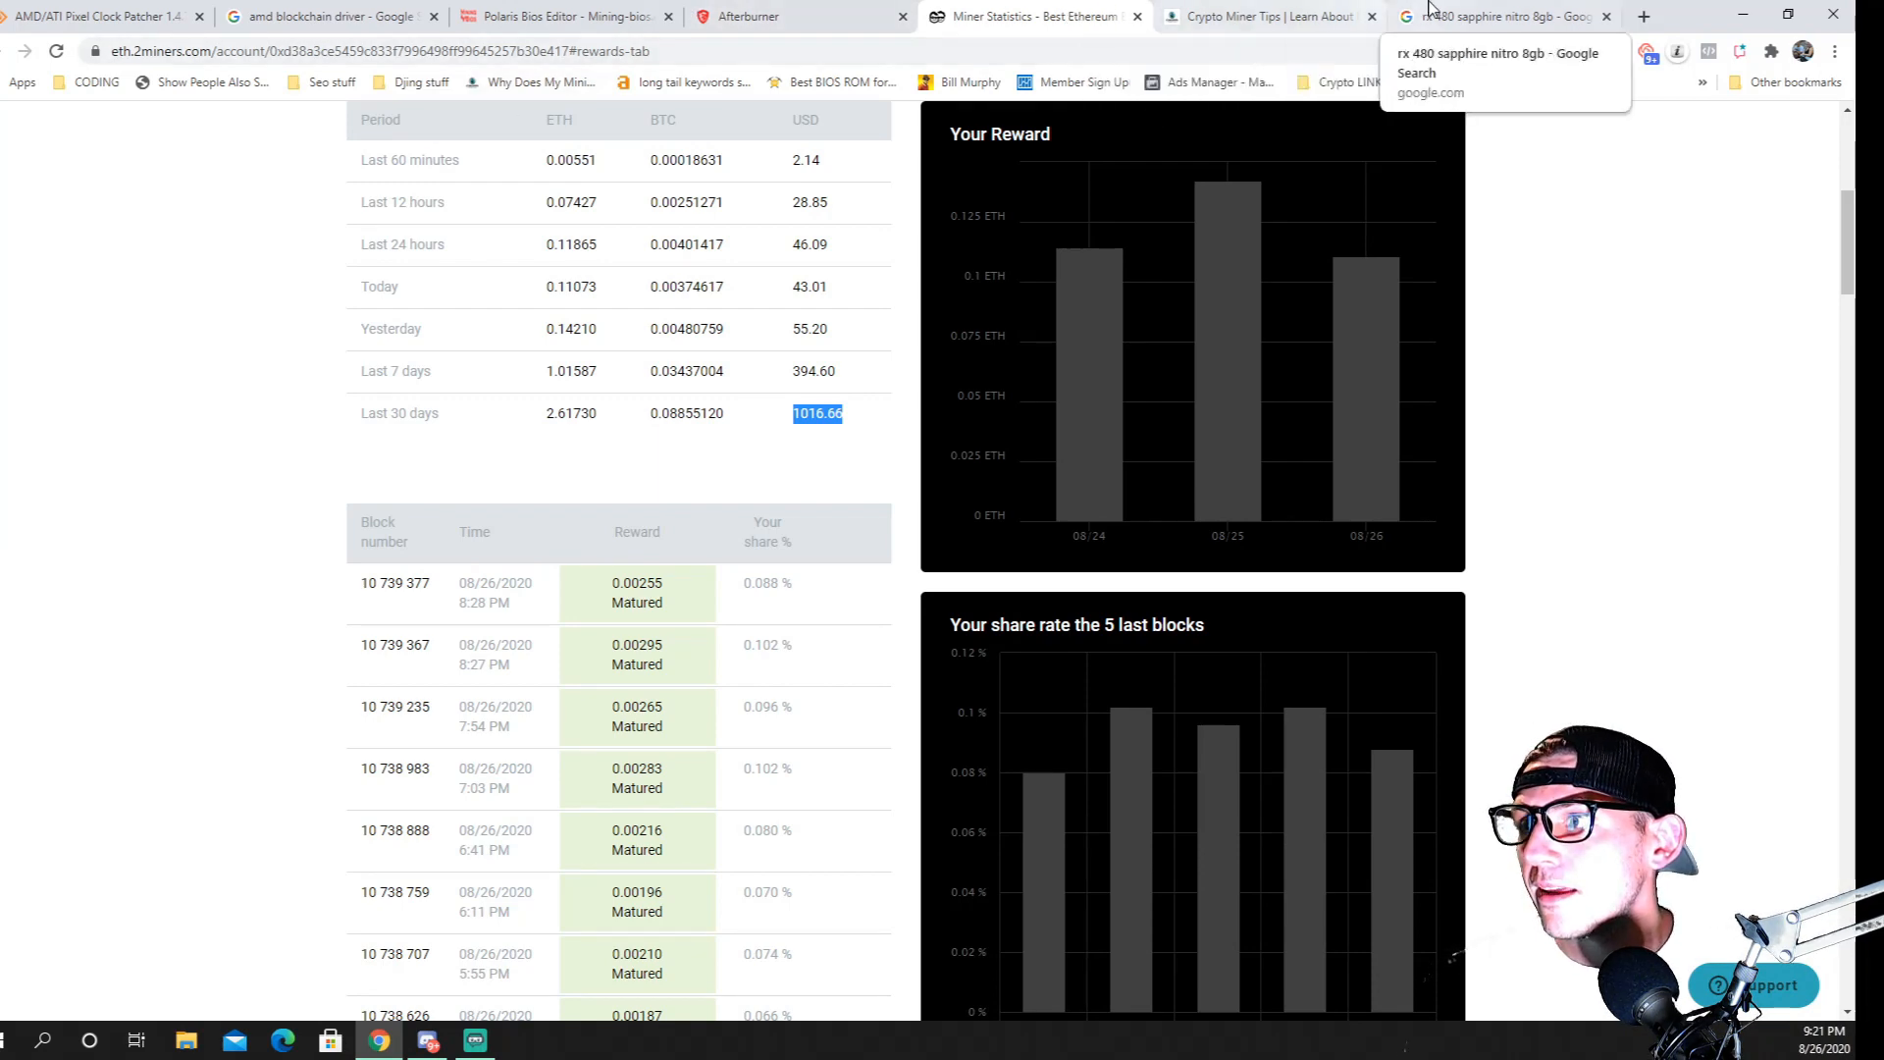
# Open the Amazon listing for the Sapphire Radeon Nitro RX 480 8GB from the search results and dismiss the charity prompt
pyautogui.click(1482, 17)
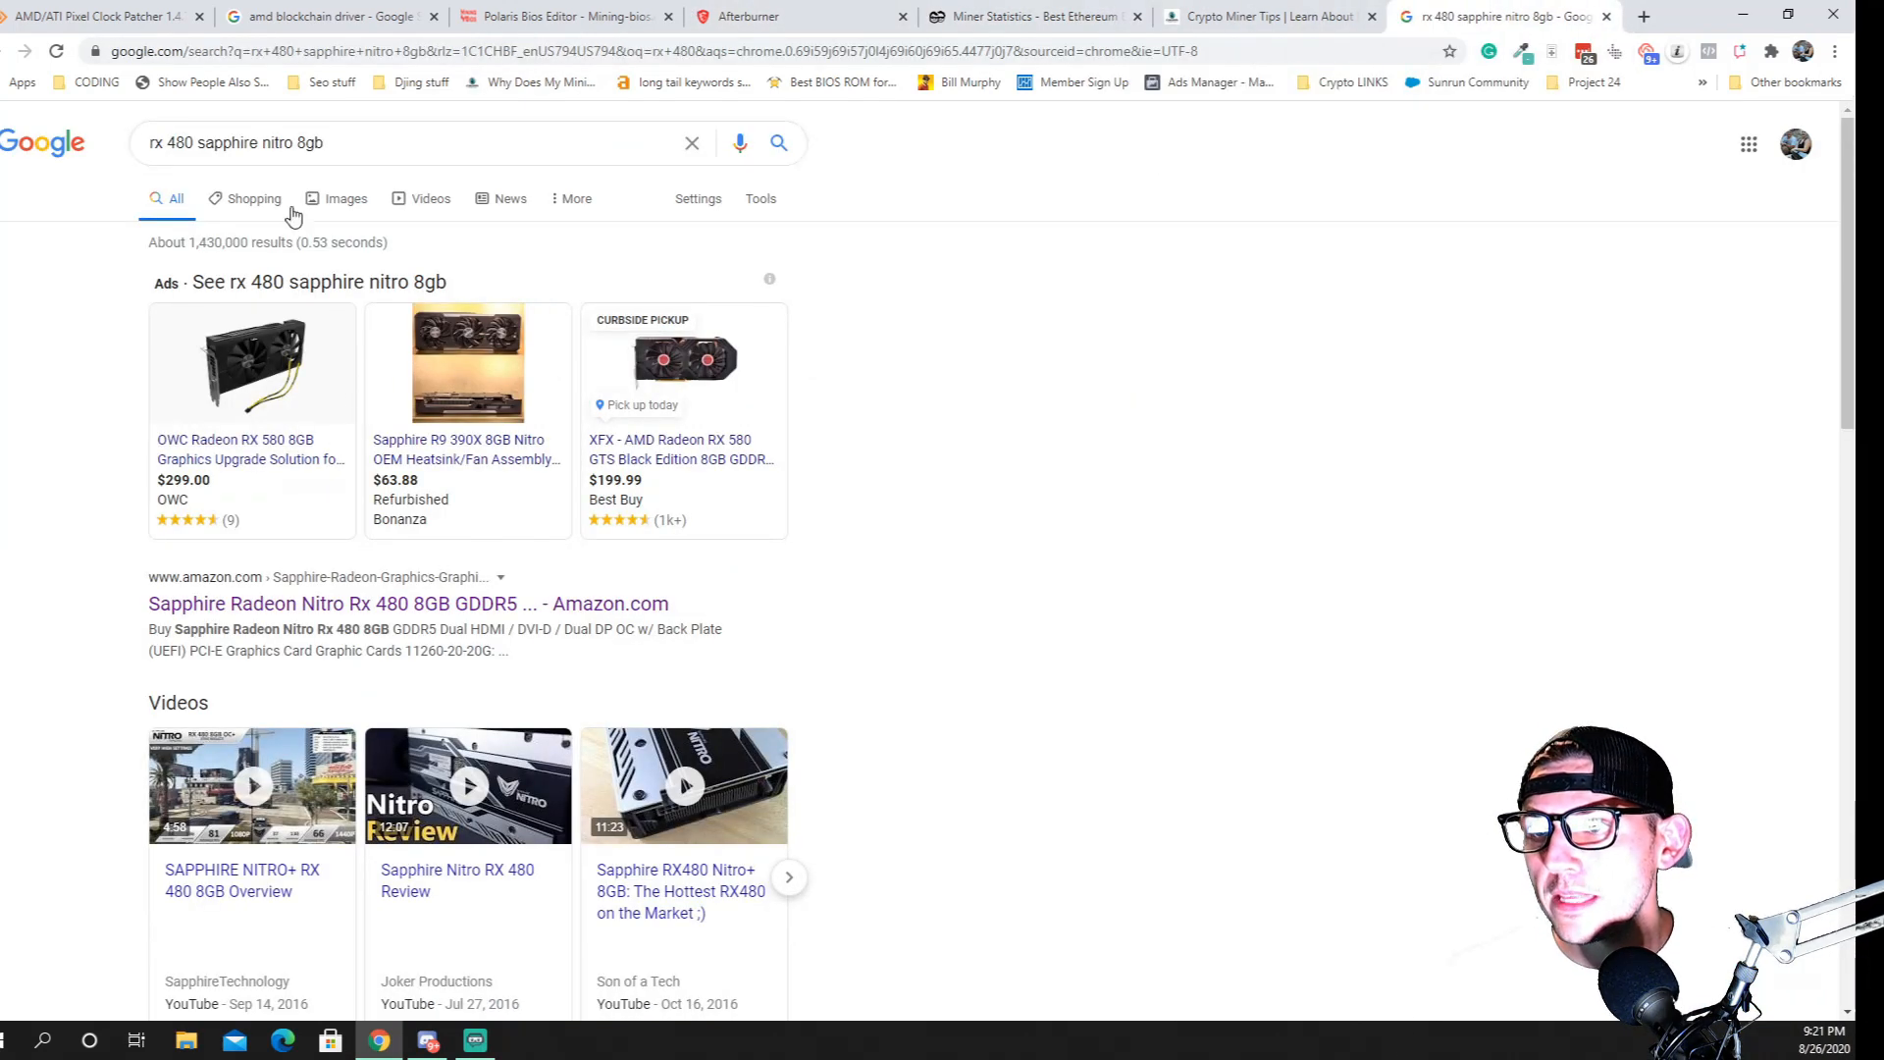
pyautogui.scroll(-3, 294, 447)
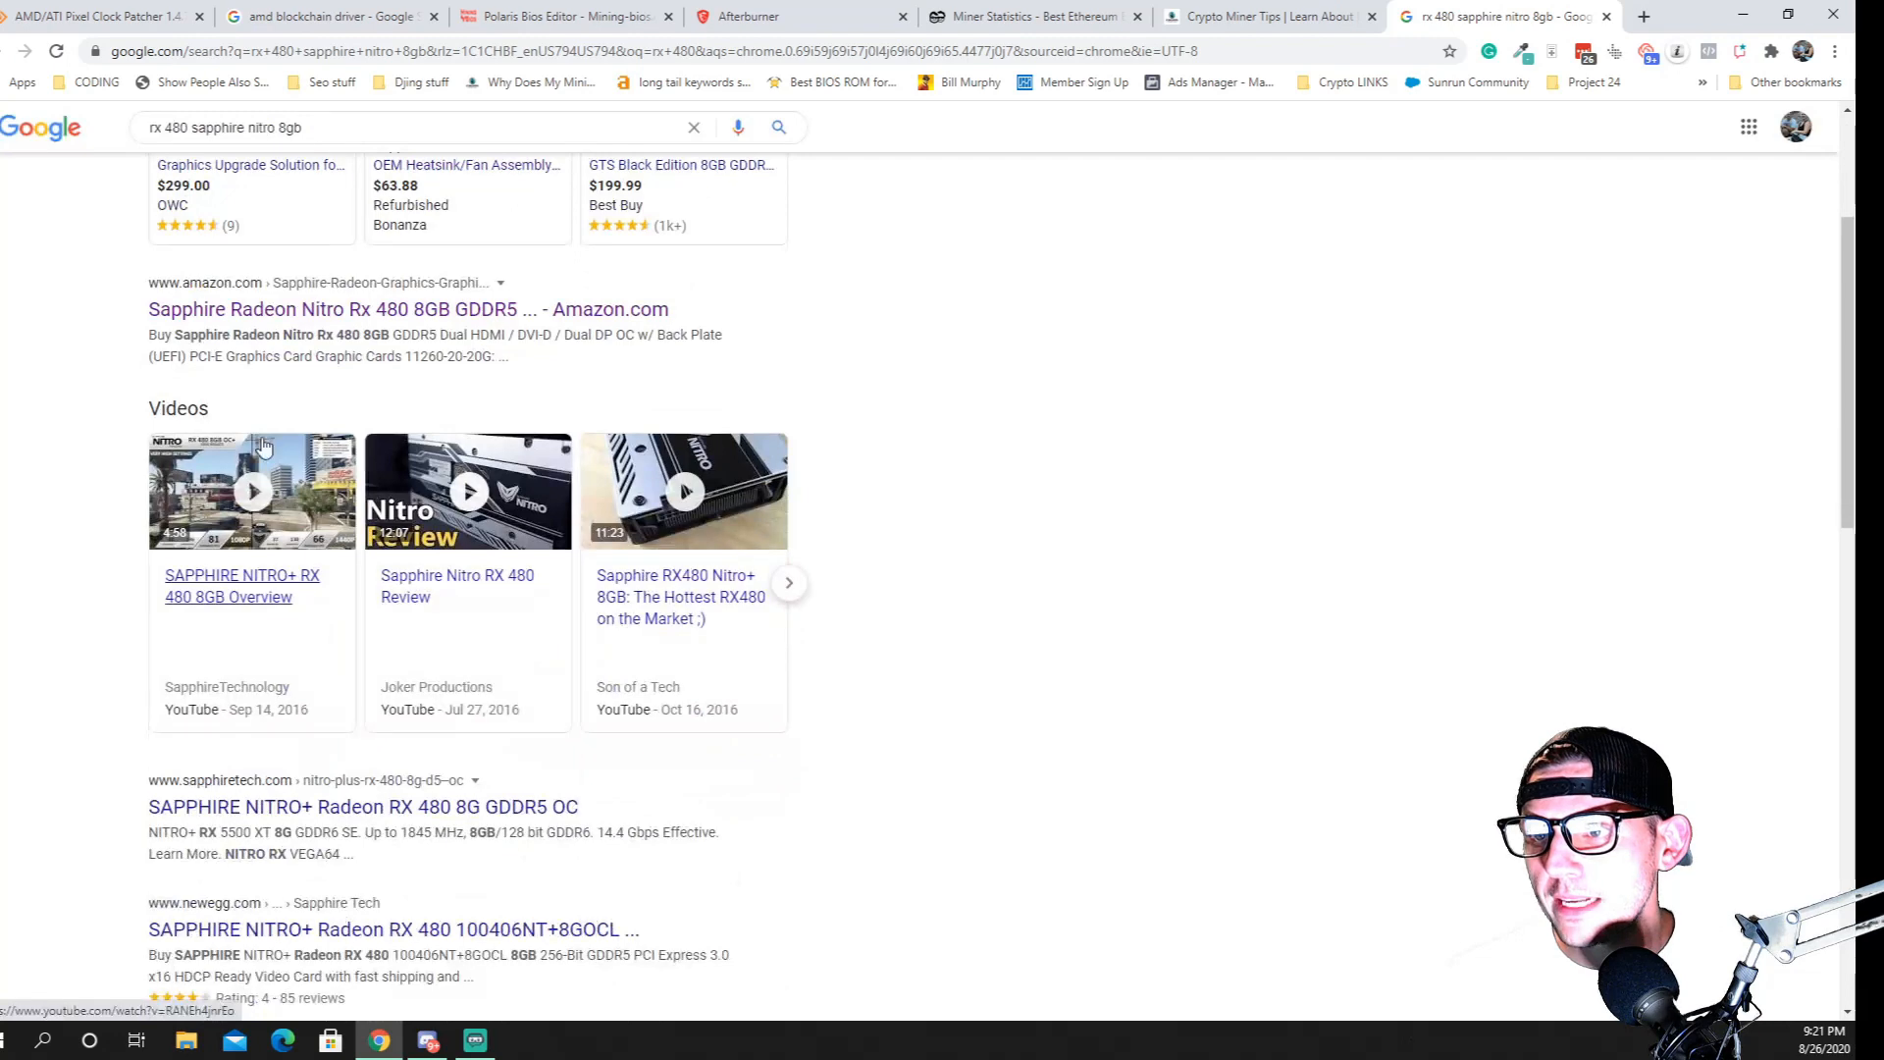
pyautogui.click(261, 310)
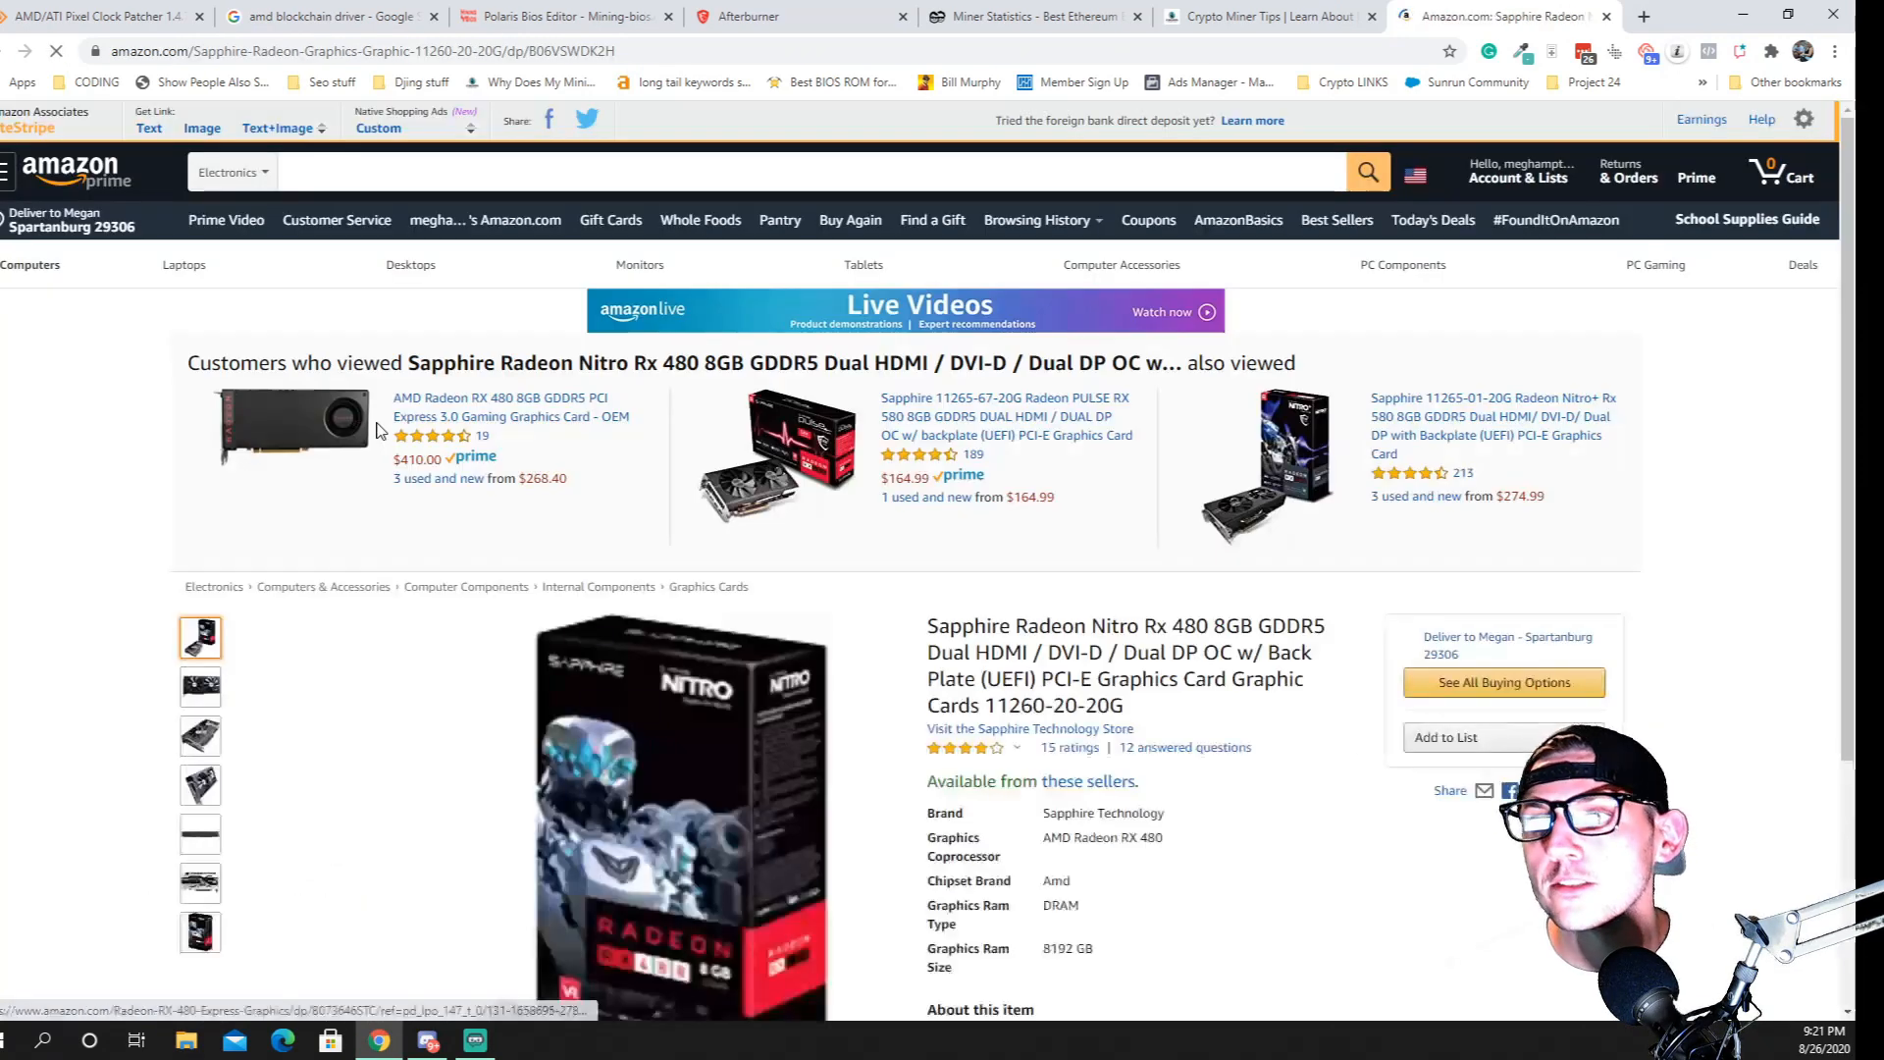
pyautogui.scroll(-3, 781, 518)
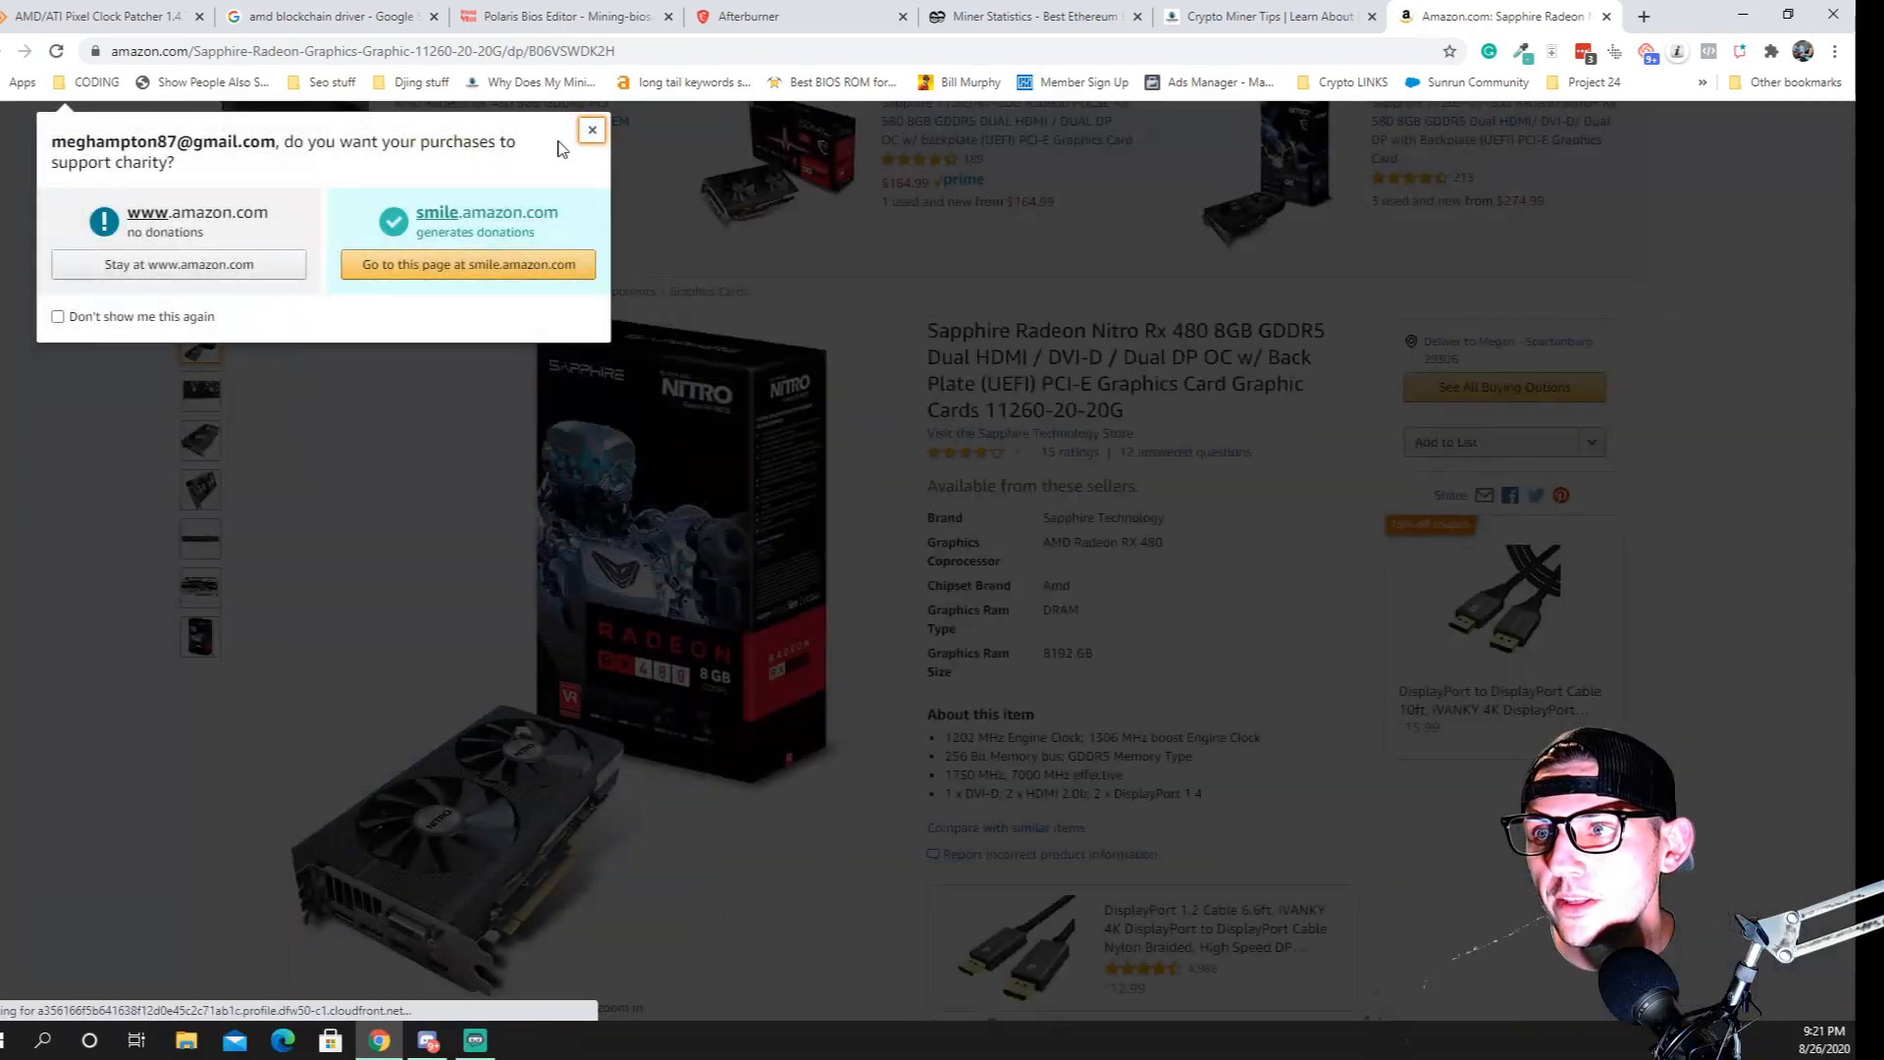
pyautogui.click(592, 132)
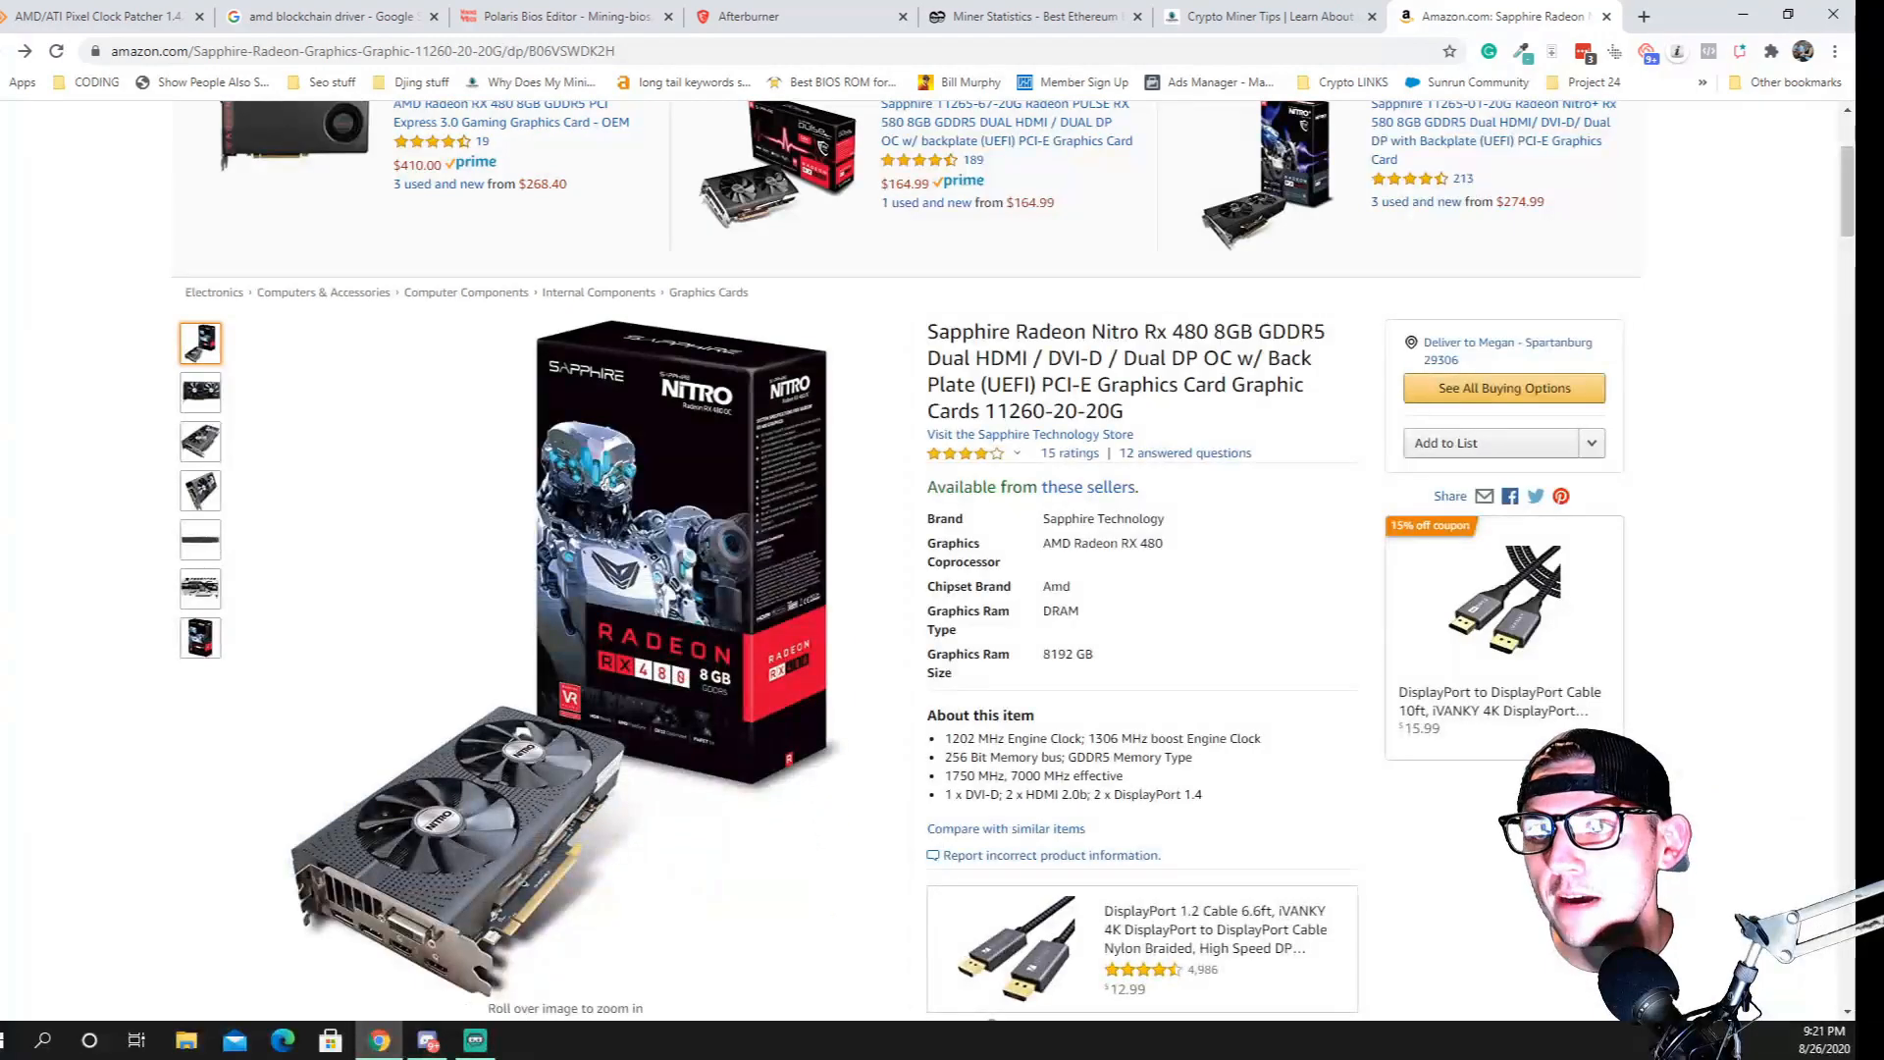
# View the AMD/ATI Pixel Clock Patcher page, and find the Windows driver download links in AMD's Blockchain Compute release notes
pyautogui.click(87, 11)
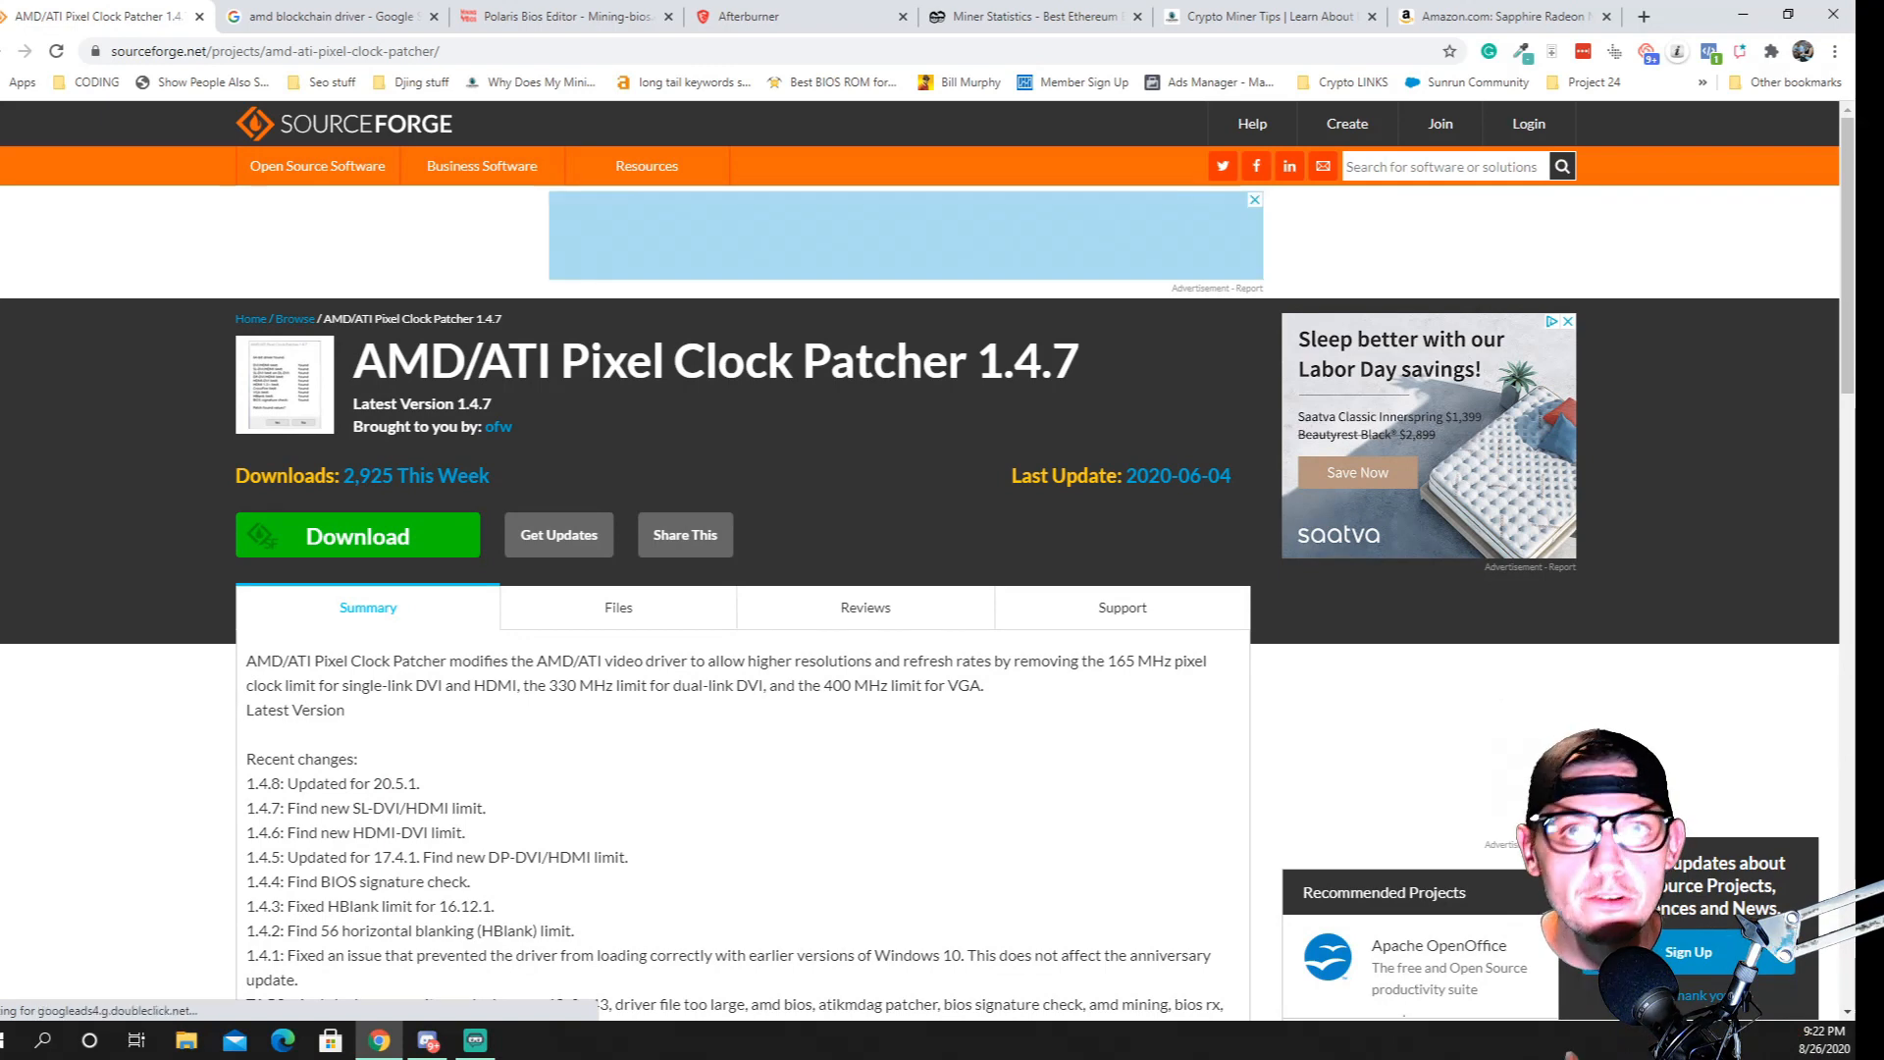
pyautogui.click(365, 7)
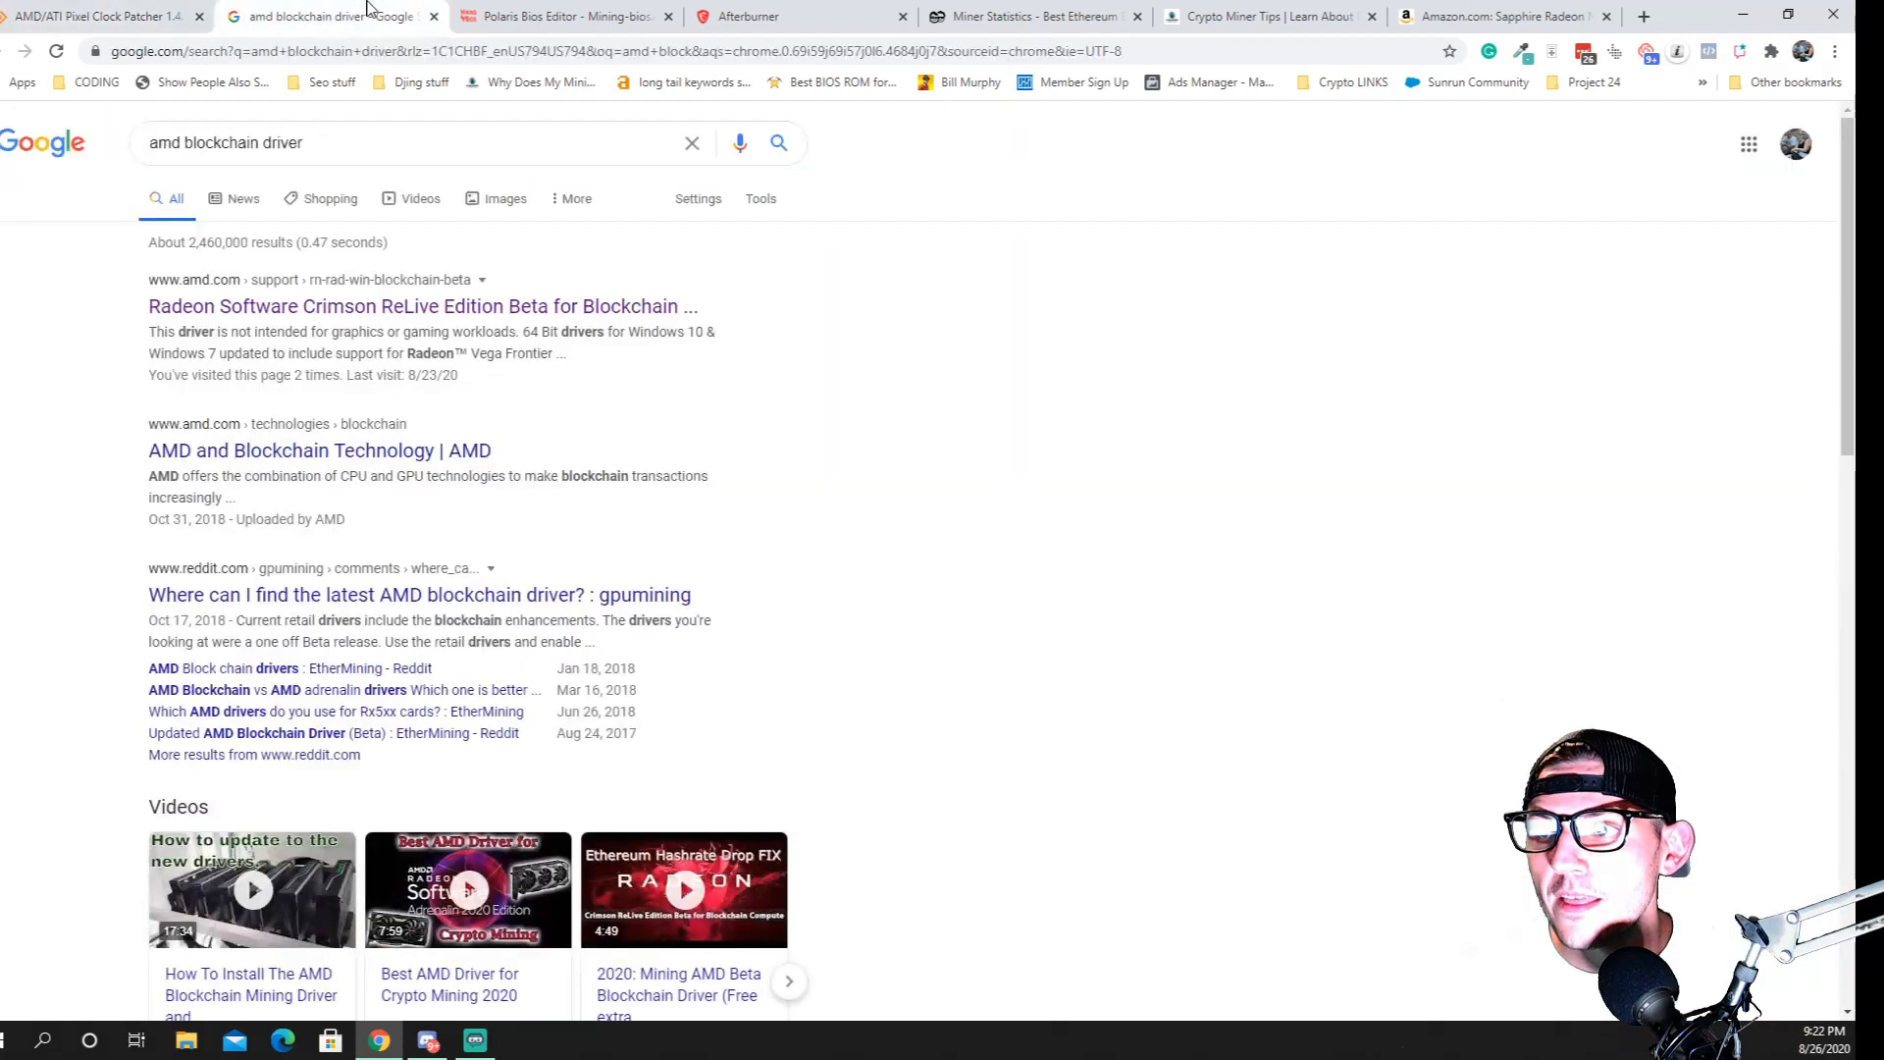
pyautogui.click(333, 312)
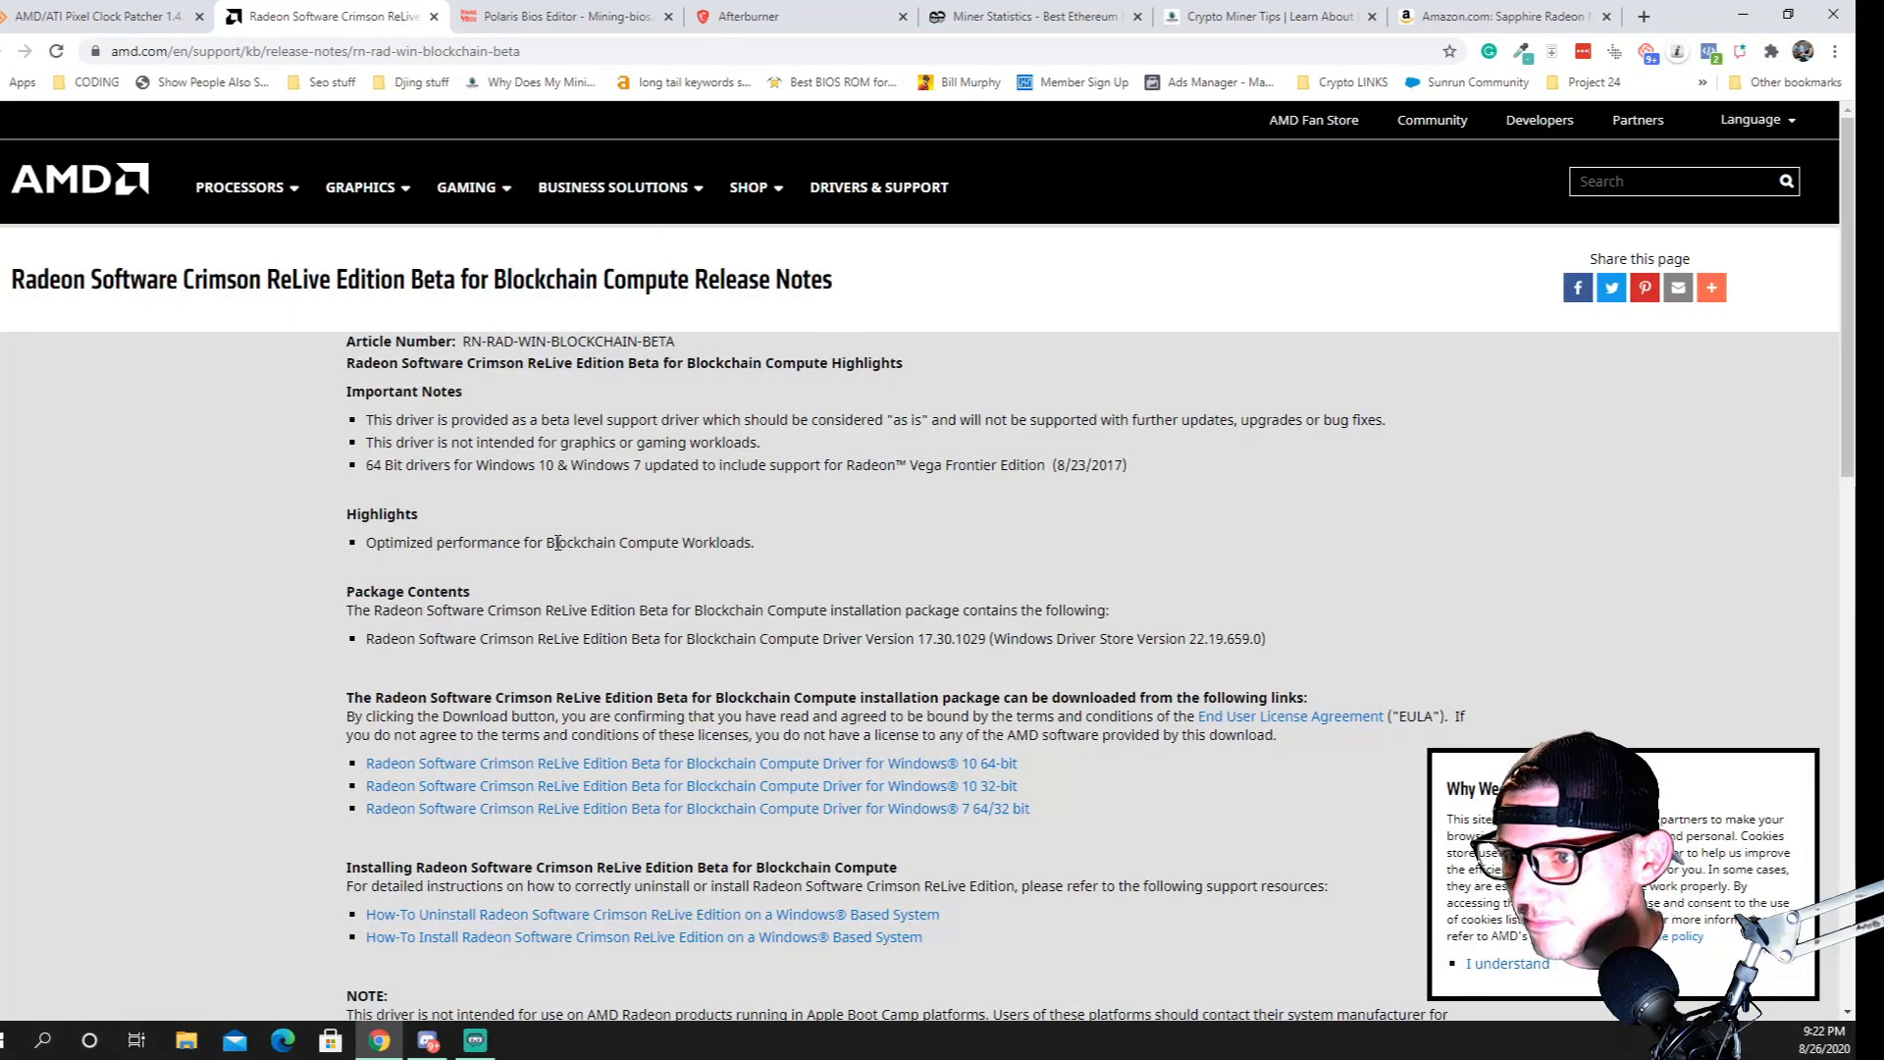
pyautogui.scroll(-3, 565, 700)
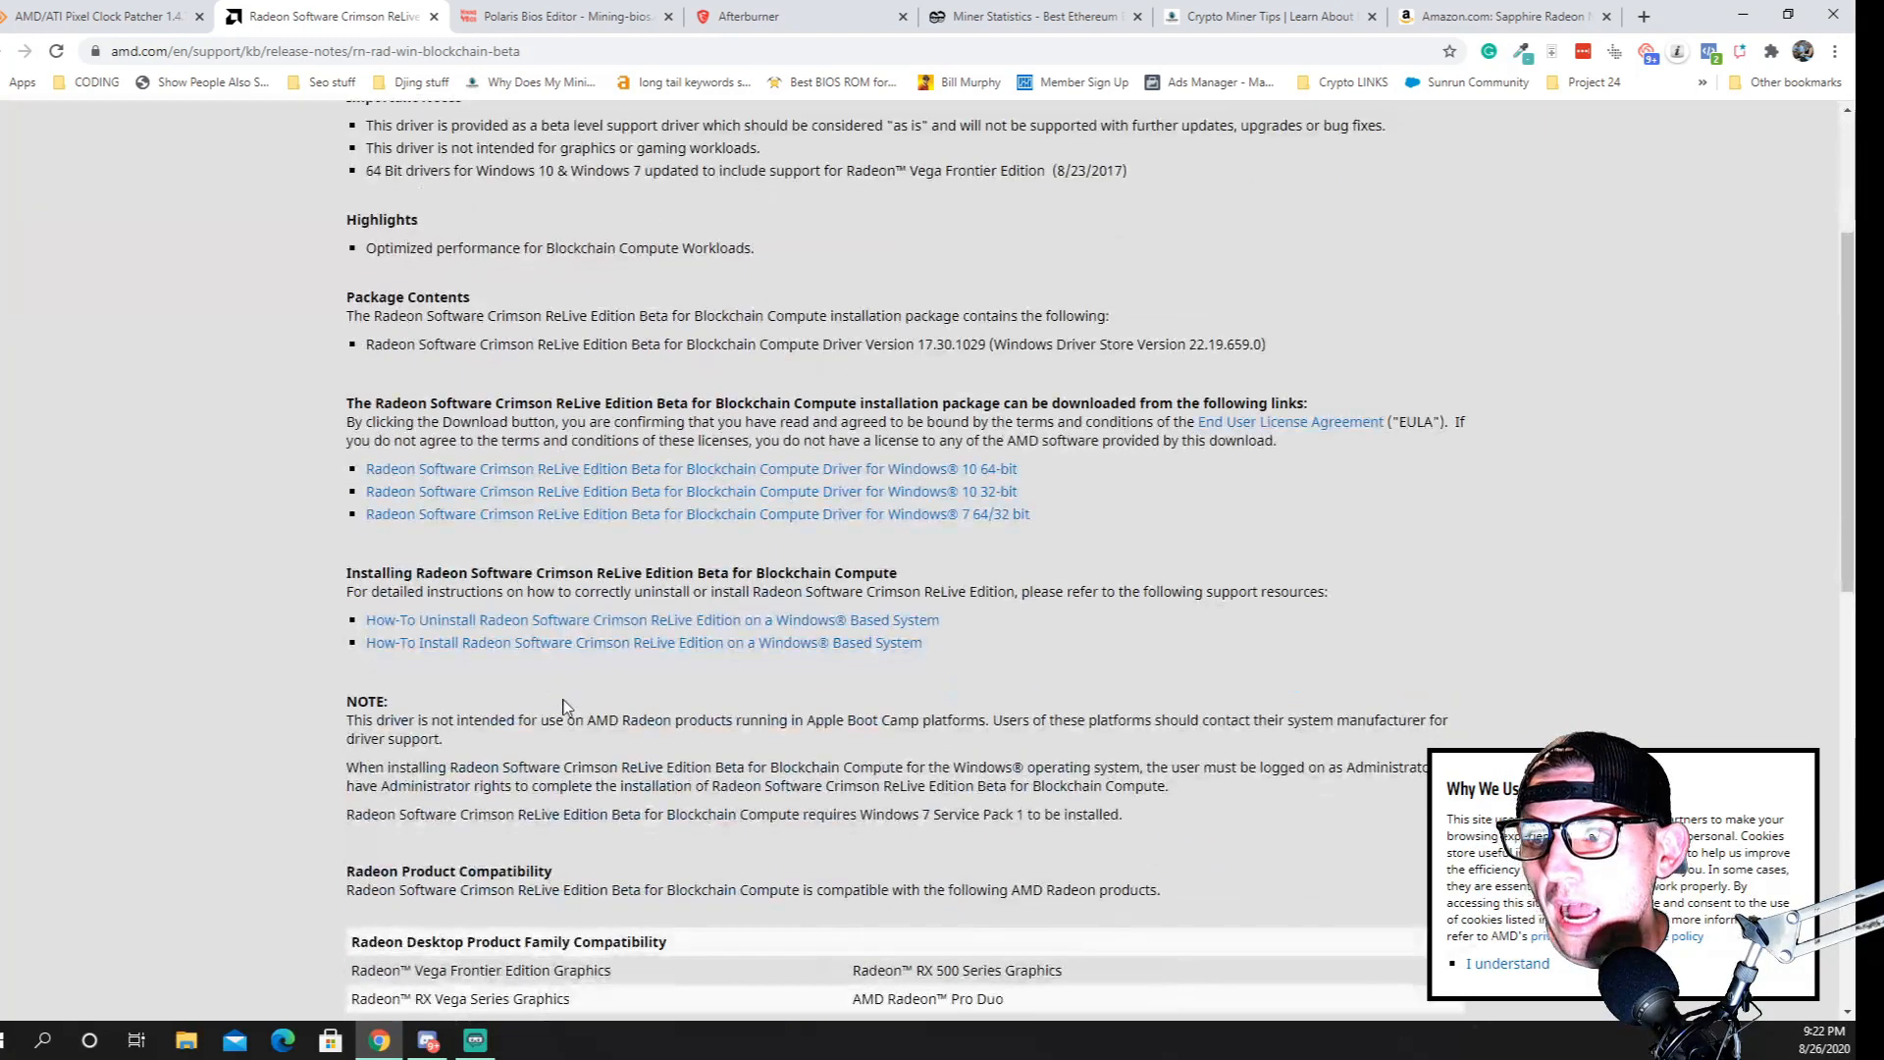
pyautogui.scroll(3, 589, 589)
pyautogui.scroll(-3, 607, 495)
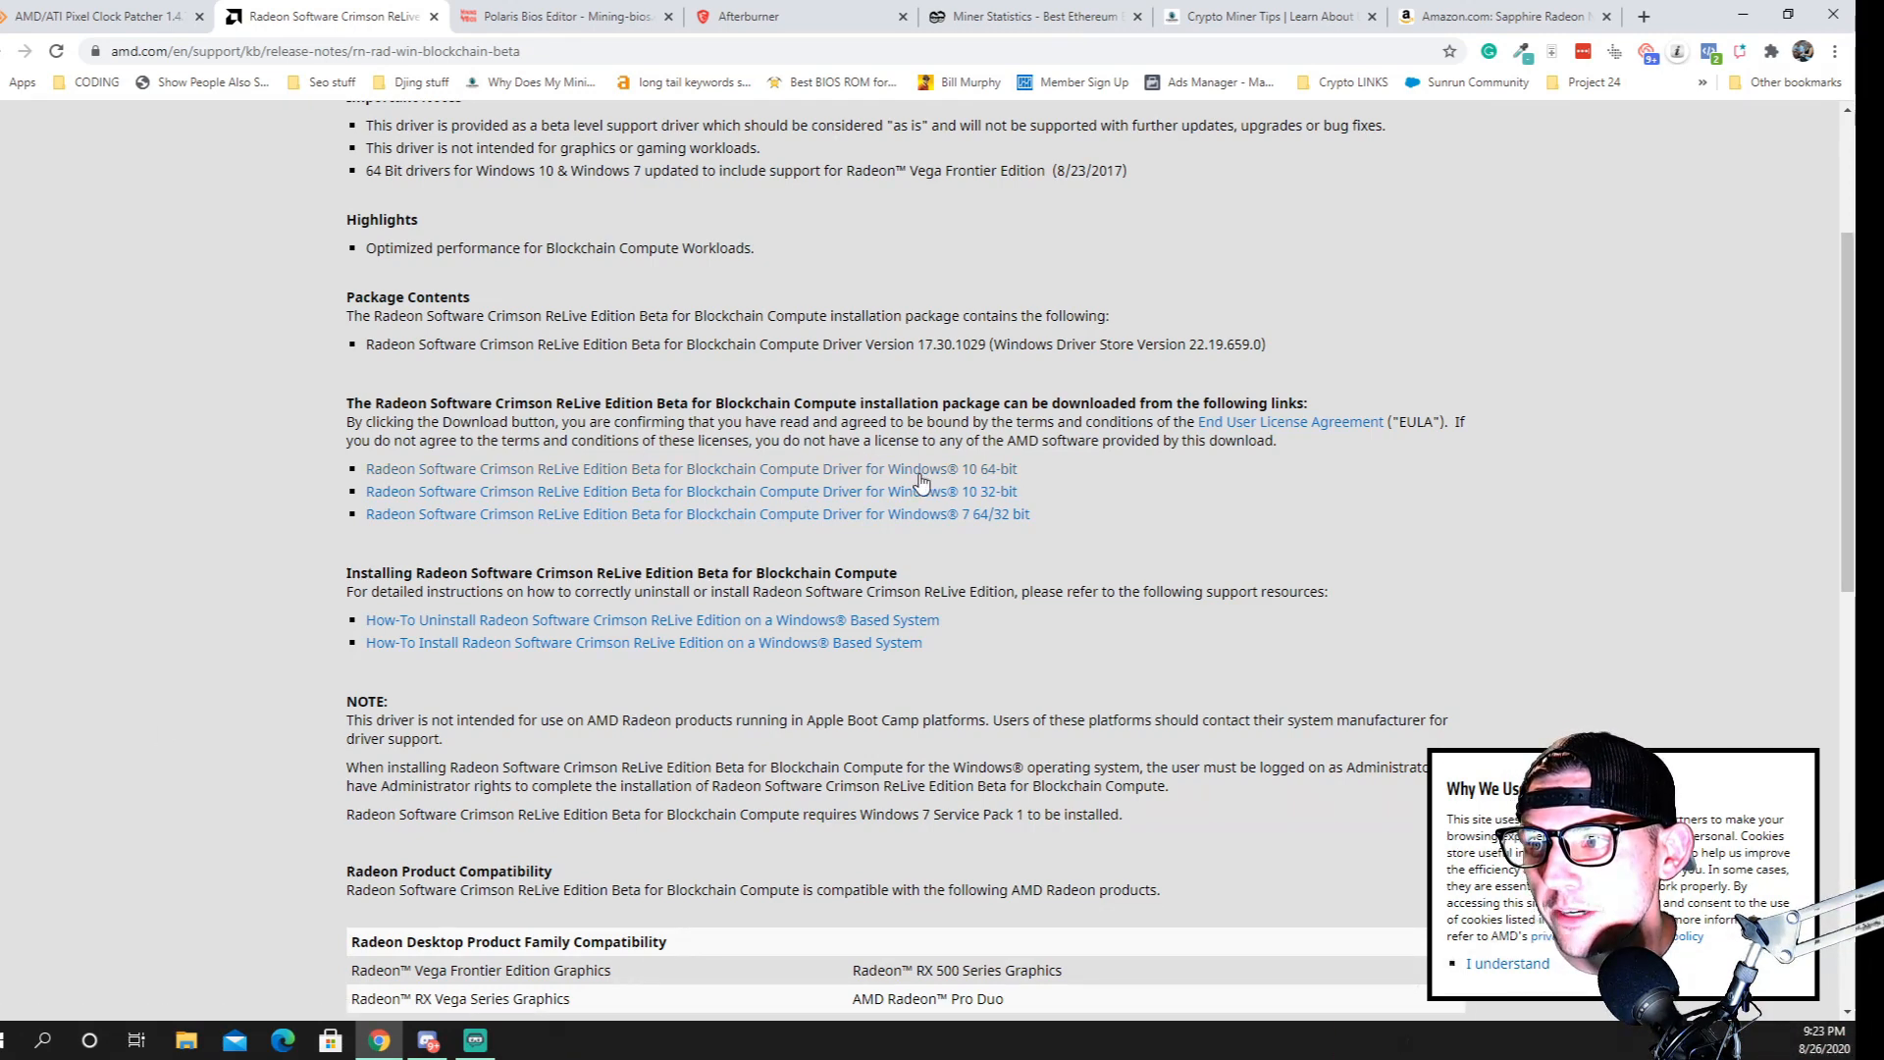
# Look over the Polaris Bios Editor 1.7.4 and 3 Pro versions on the Polaris Bios Editor page
pyautogui.click(596, 10)
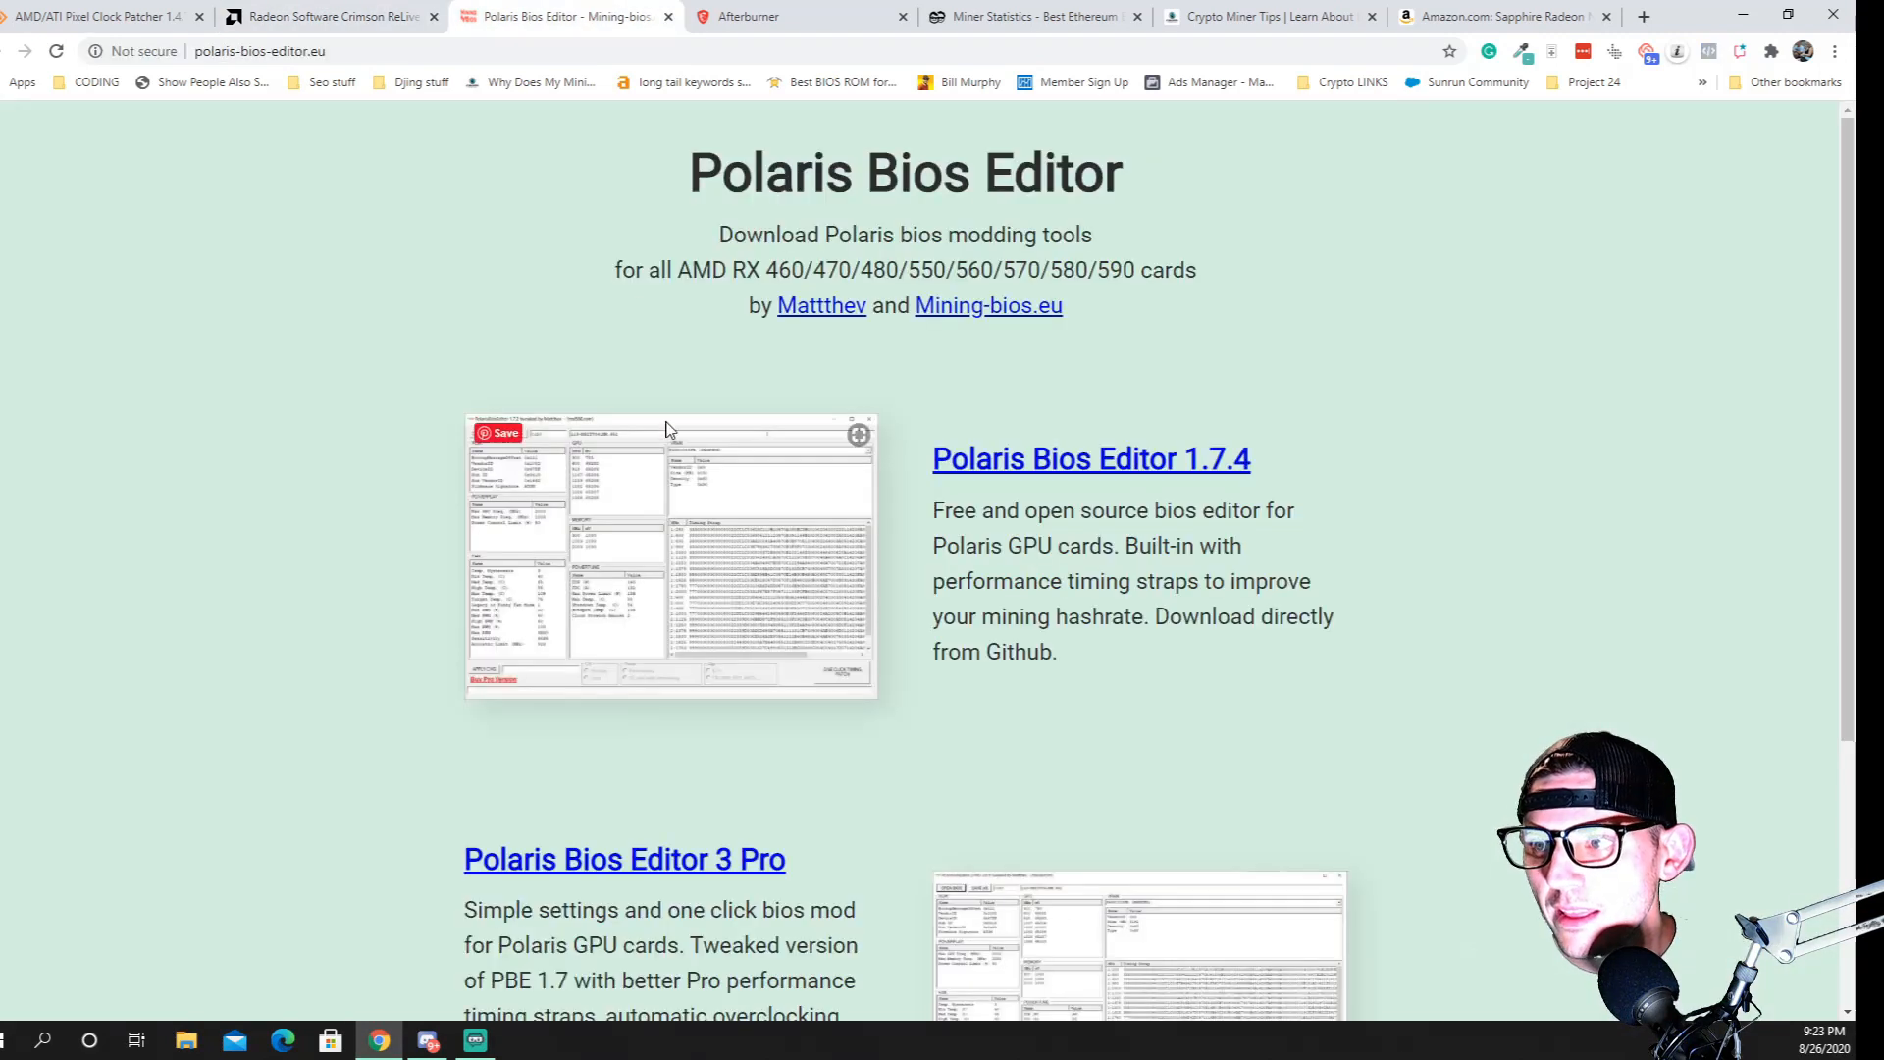
pyautogui.scroll(-3, 791, 392)
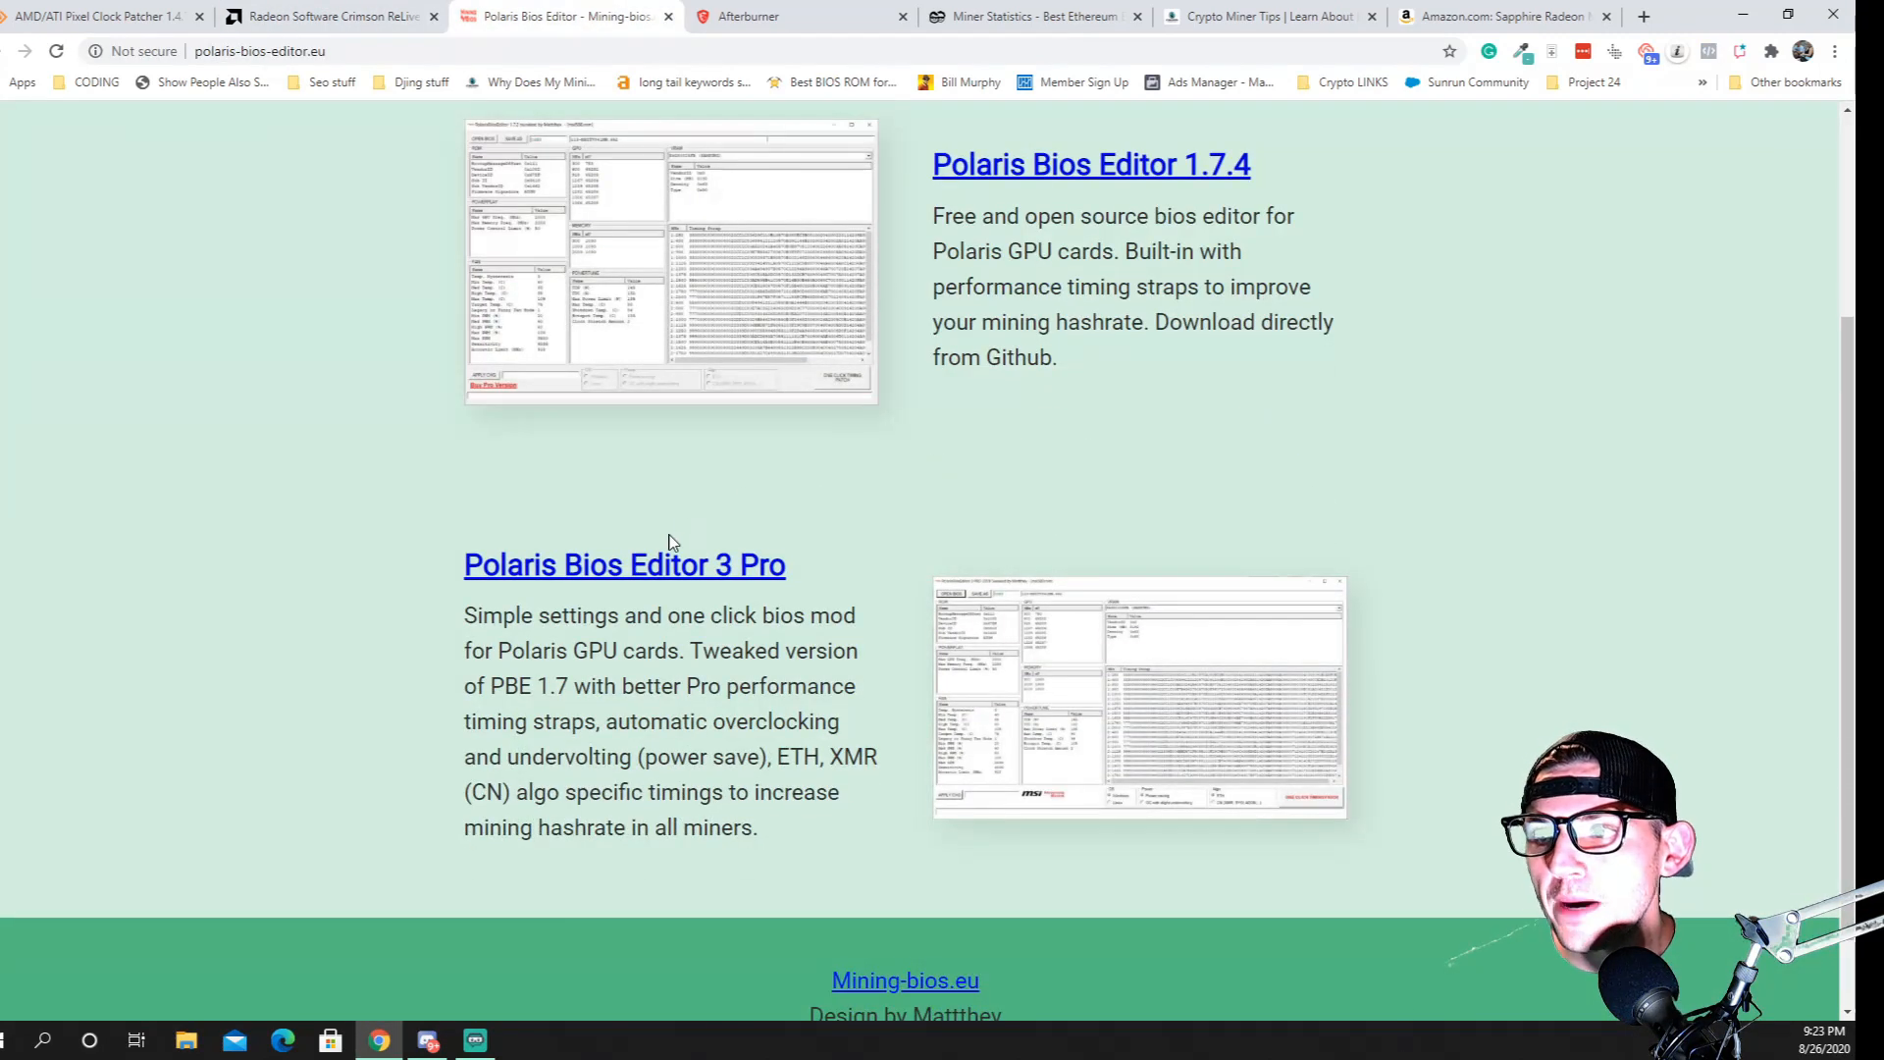
pyautogui.scroll(3, 675, 543)
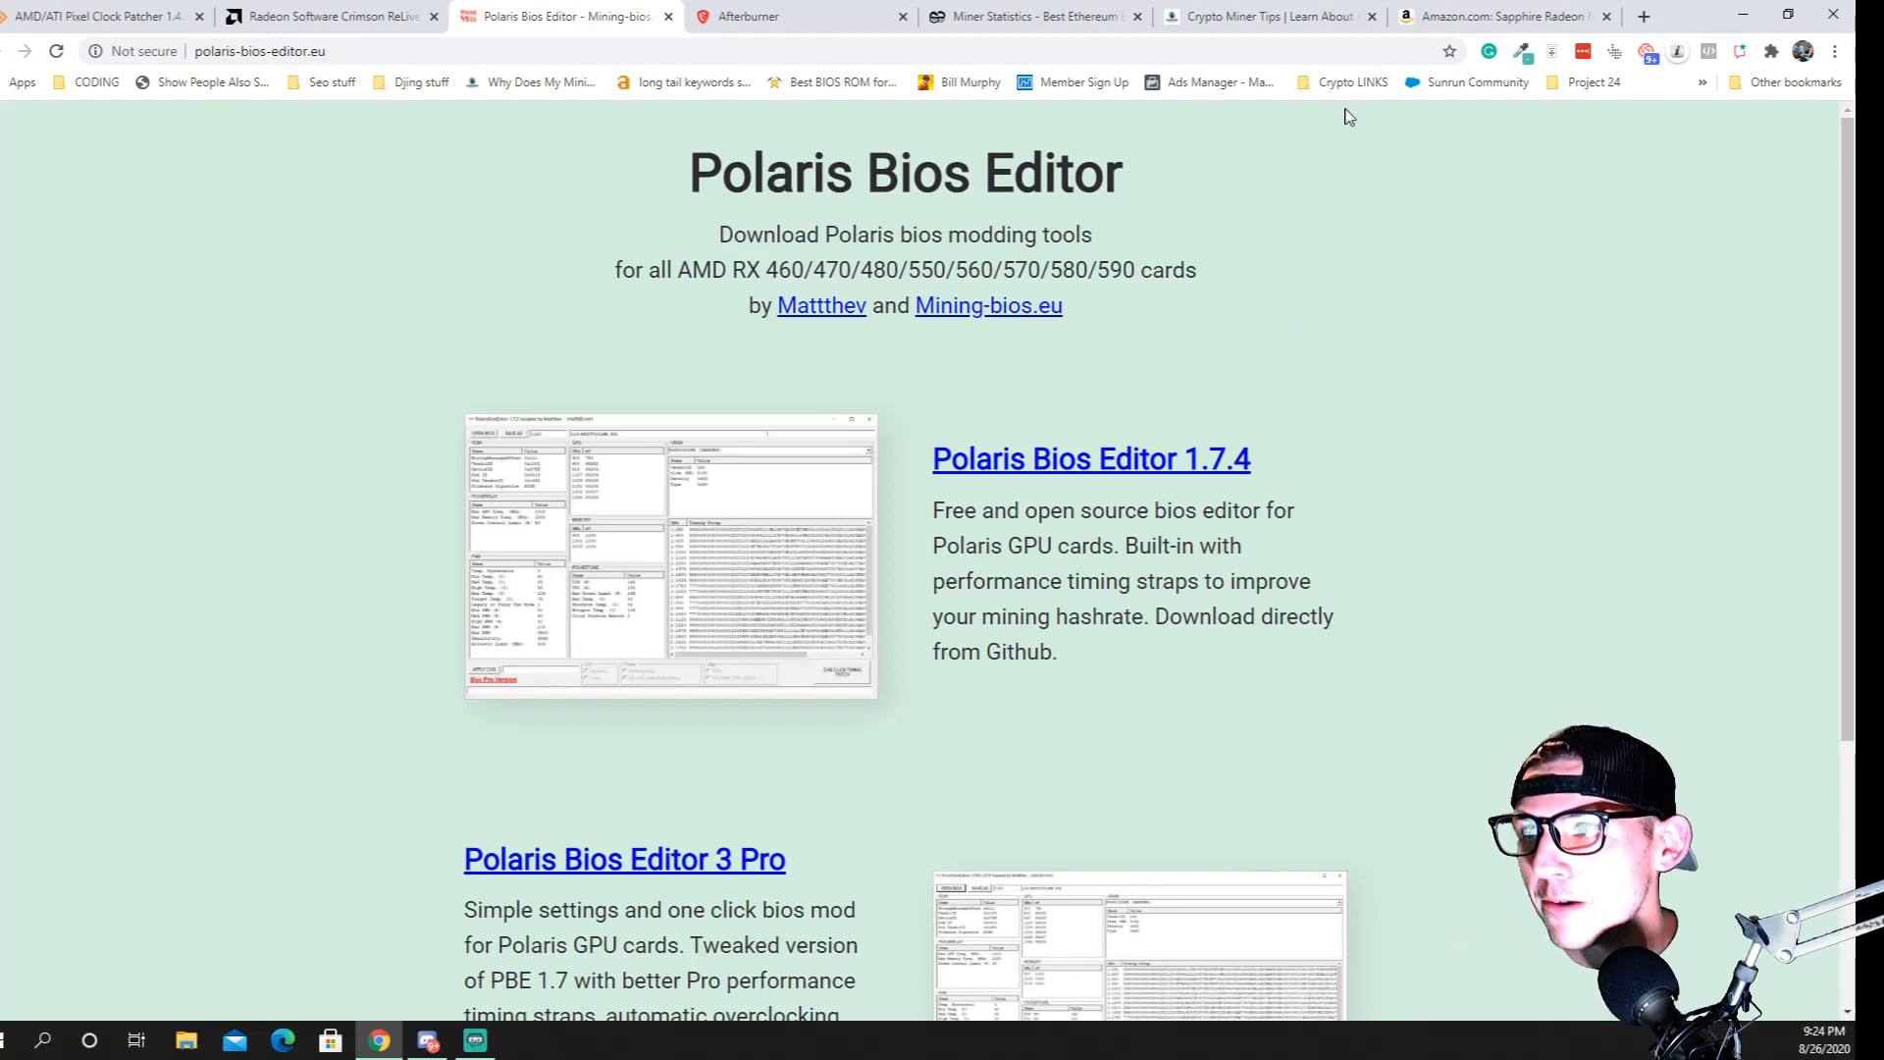
# Find the download options on the MSI Afterburner page
pyautogui.click(775, 20)
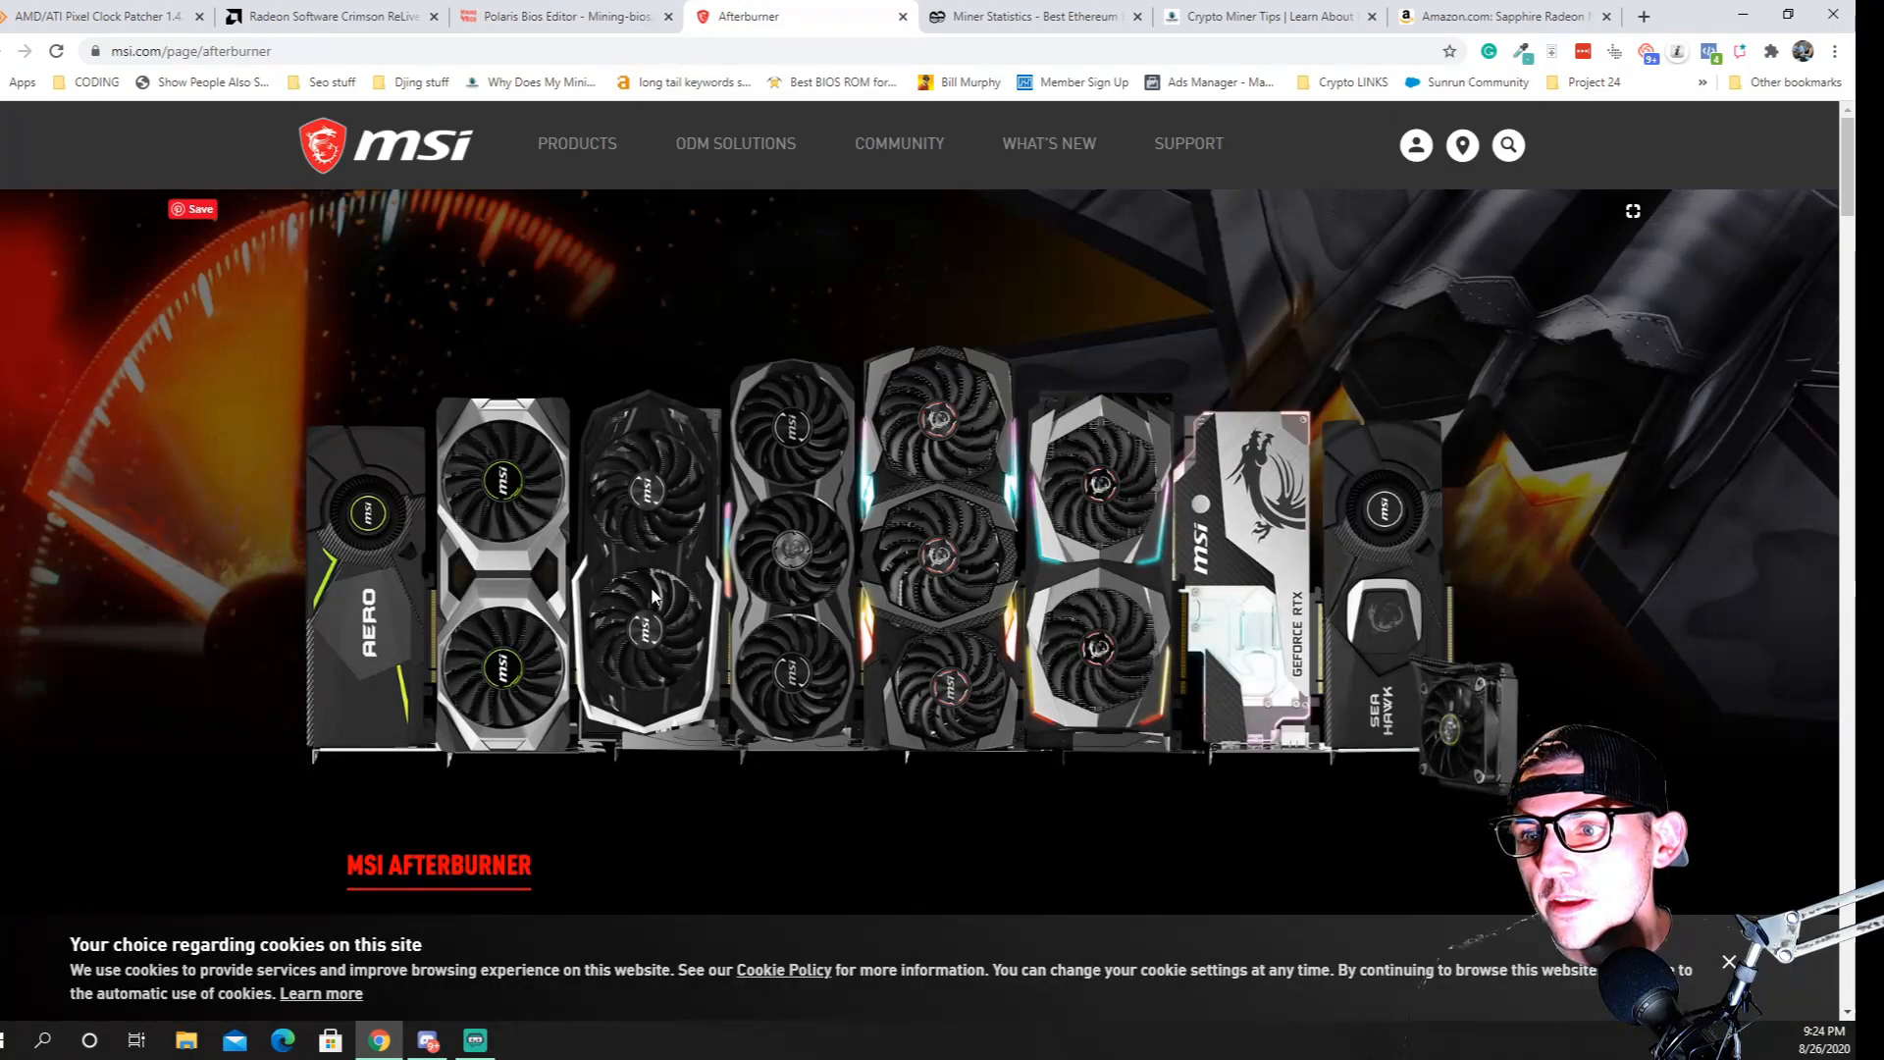
pyautogui.scroll(-10, 602, 622)
pyautogui.scroll(-20, 685, 538)
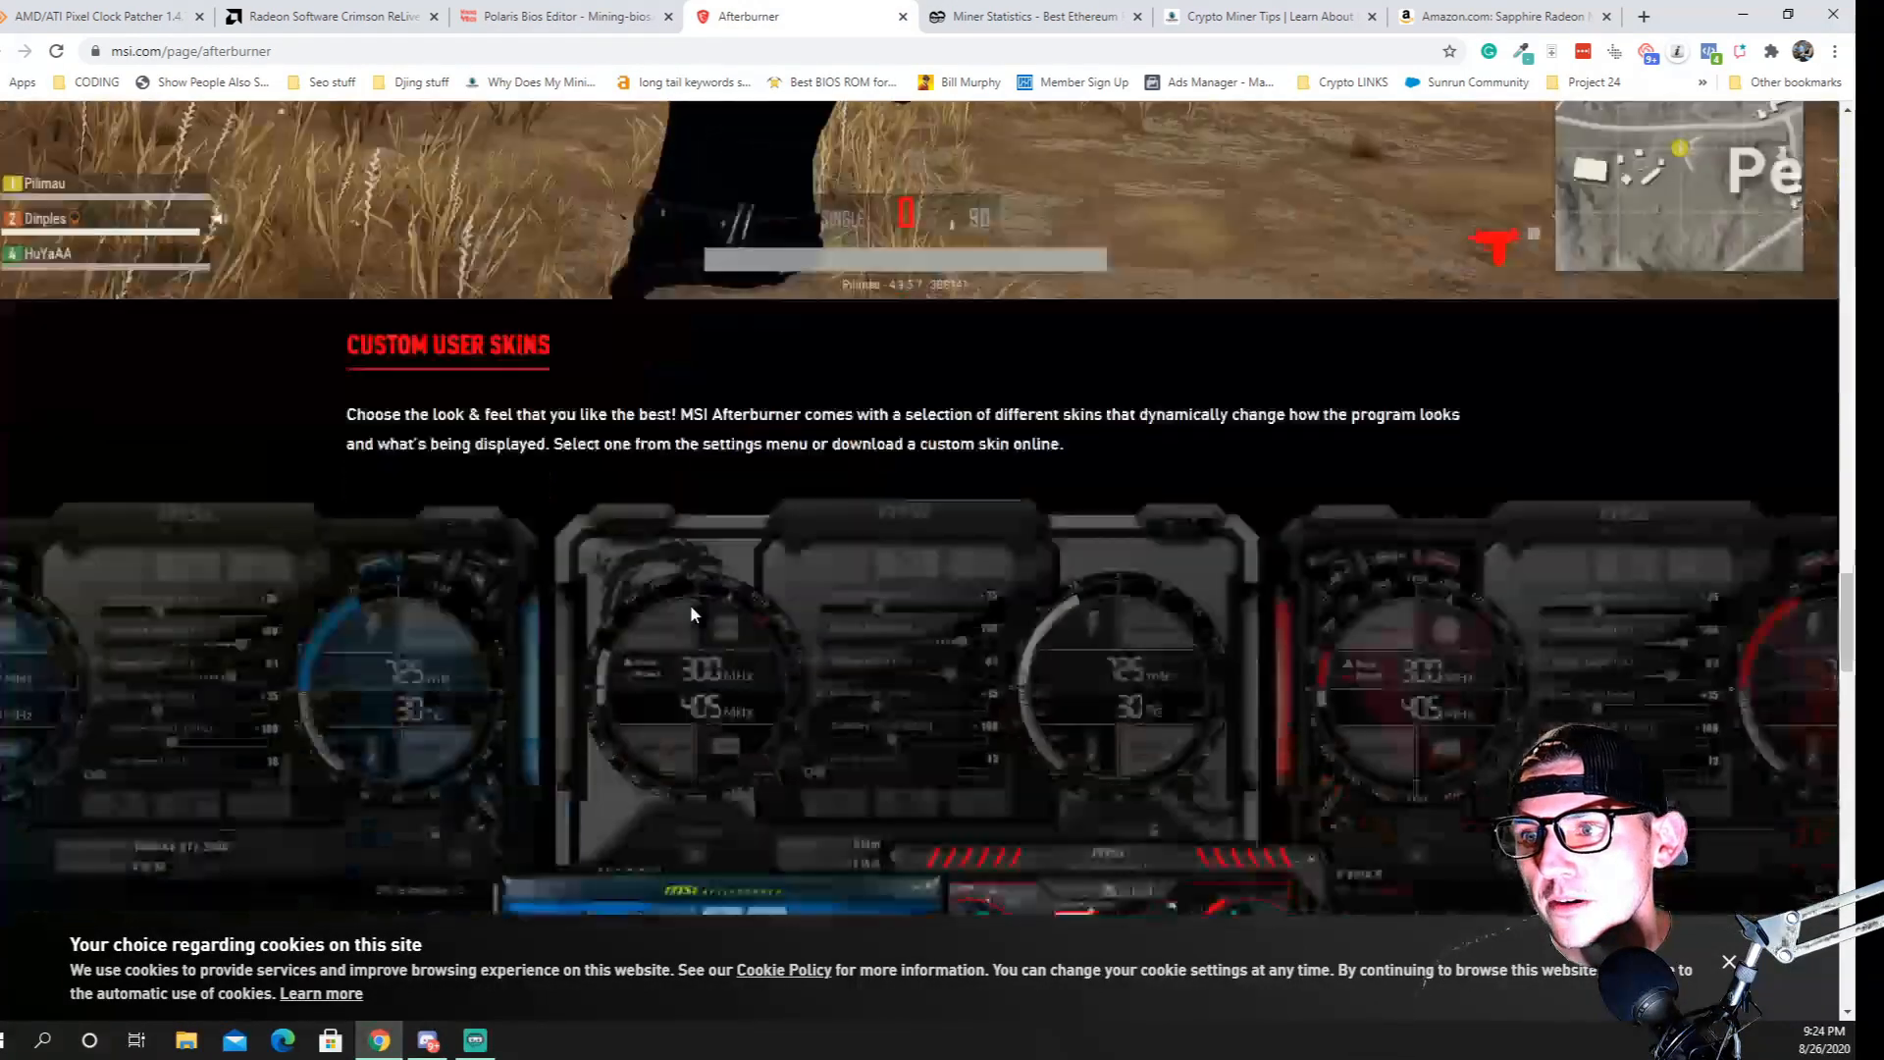
pyautogui.scroll(9, 685, 645)
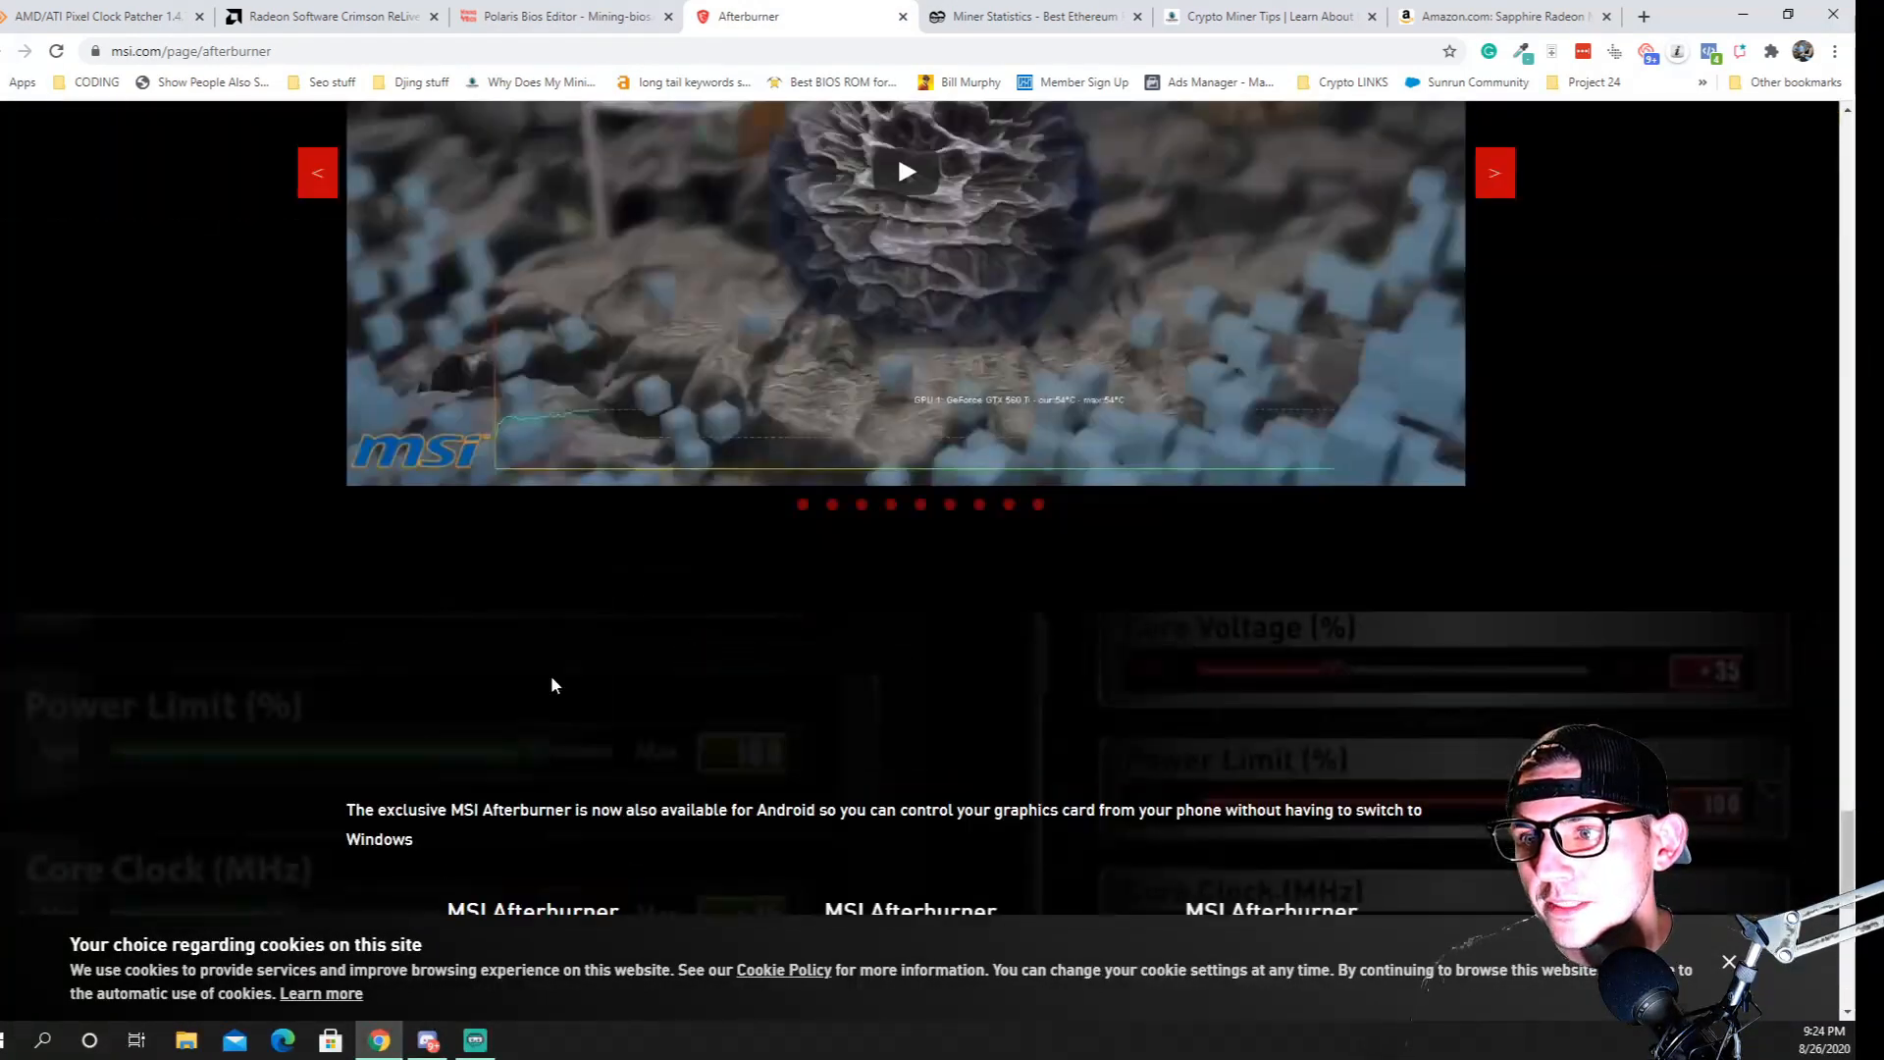
pyautogui.scroll(-5, 550, 675)
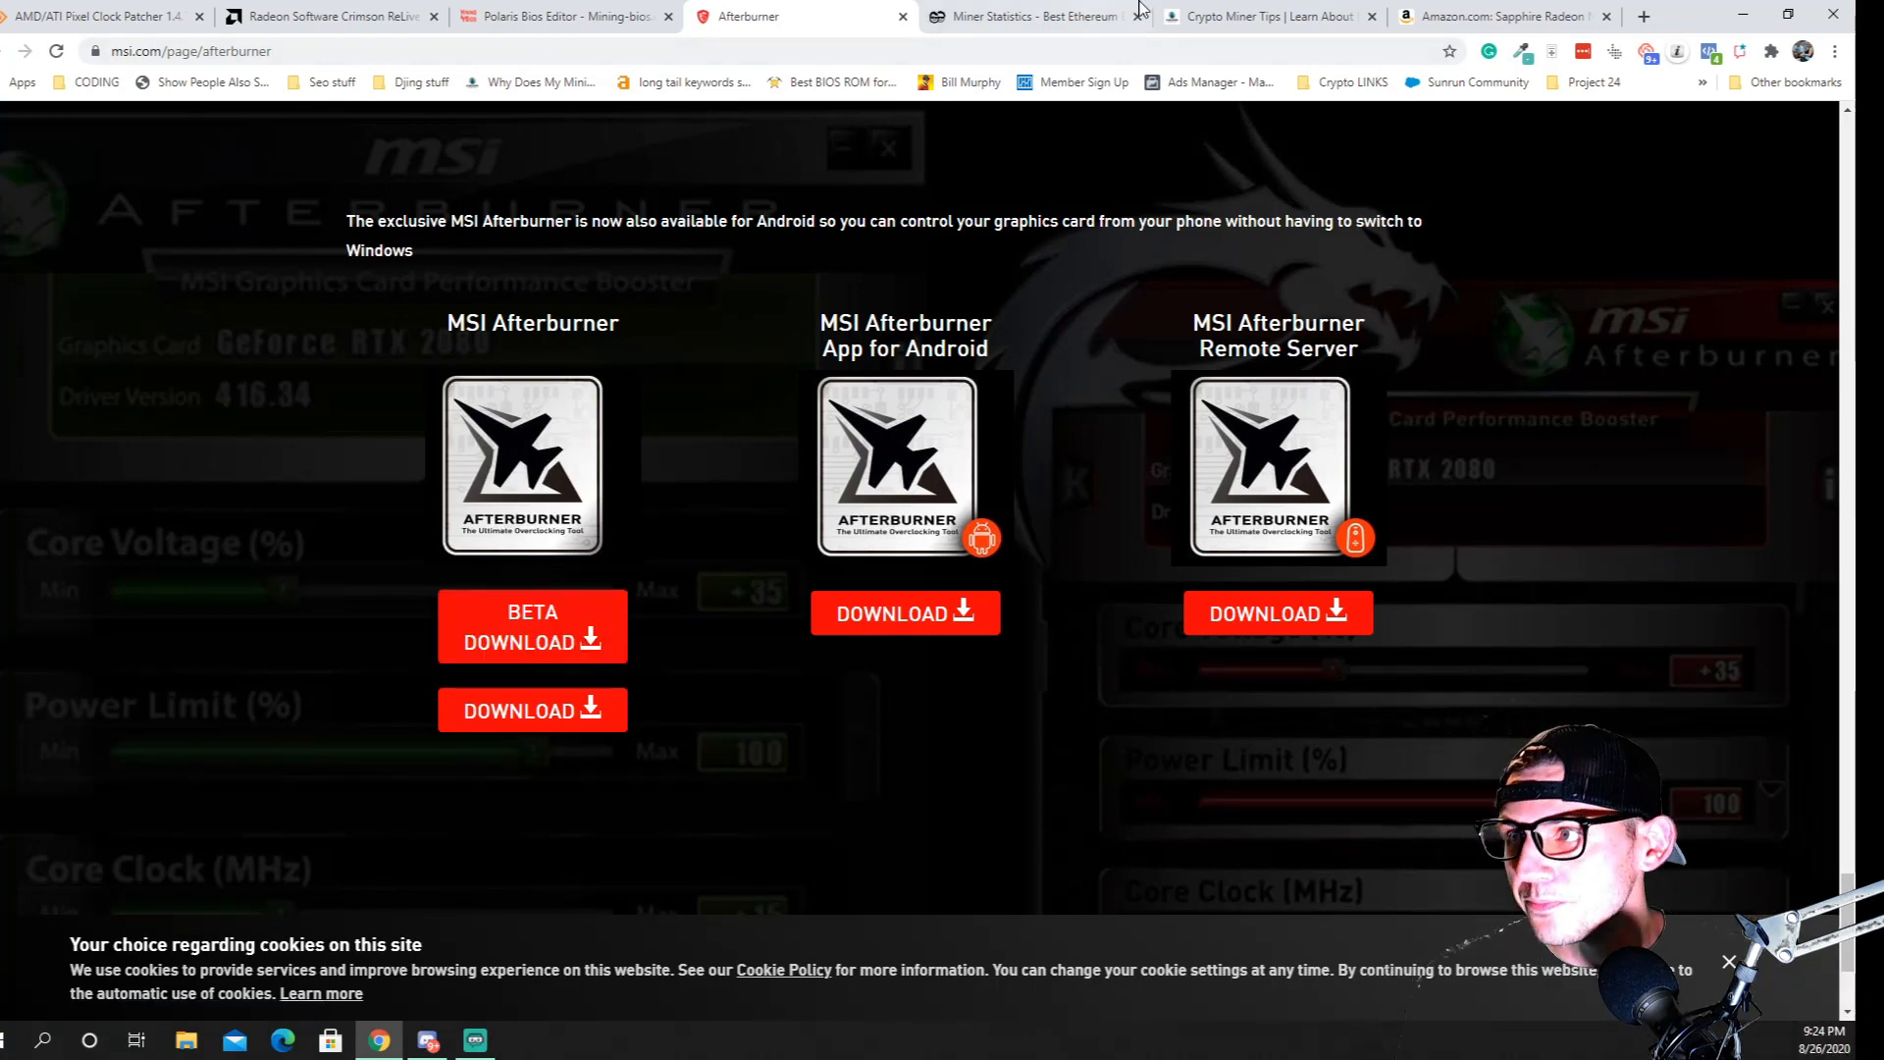
# Search Google for "how to unlock core voltage in msi afterburner" in a new browser tab
pyautogui.click(1645, 18)
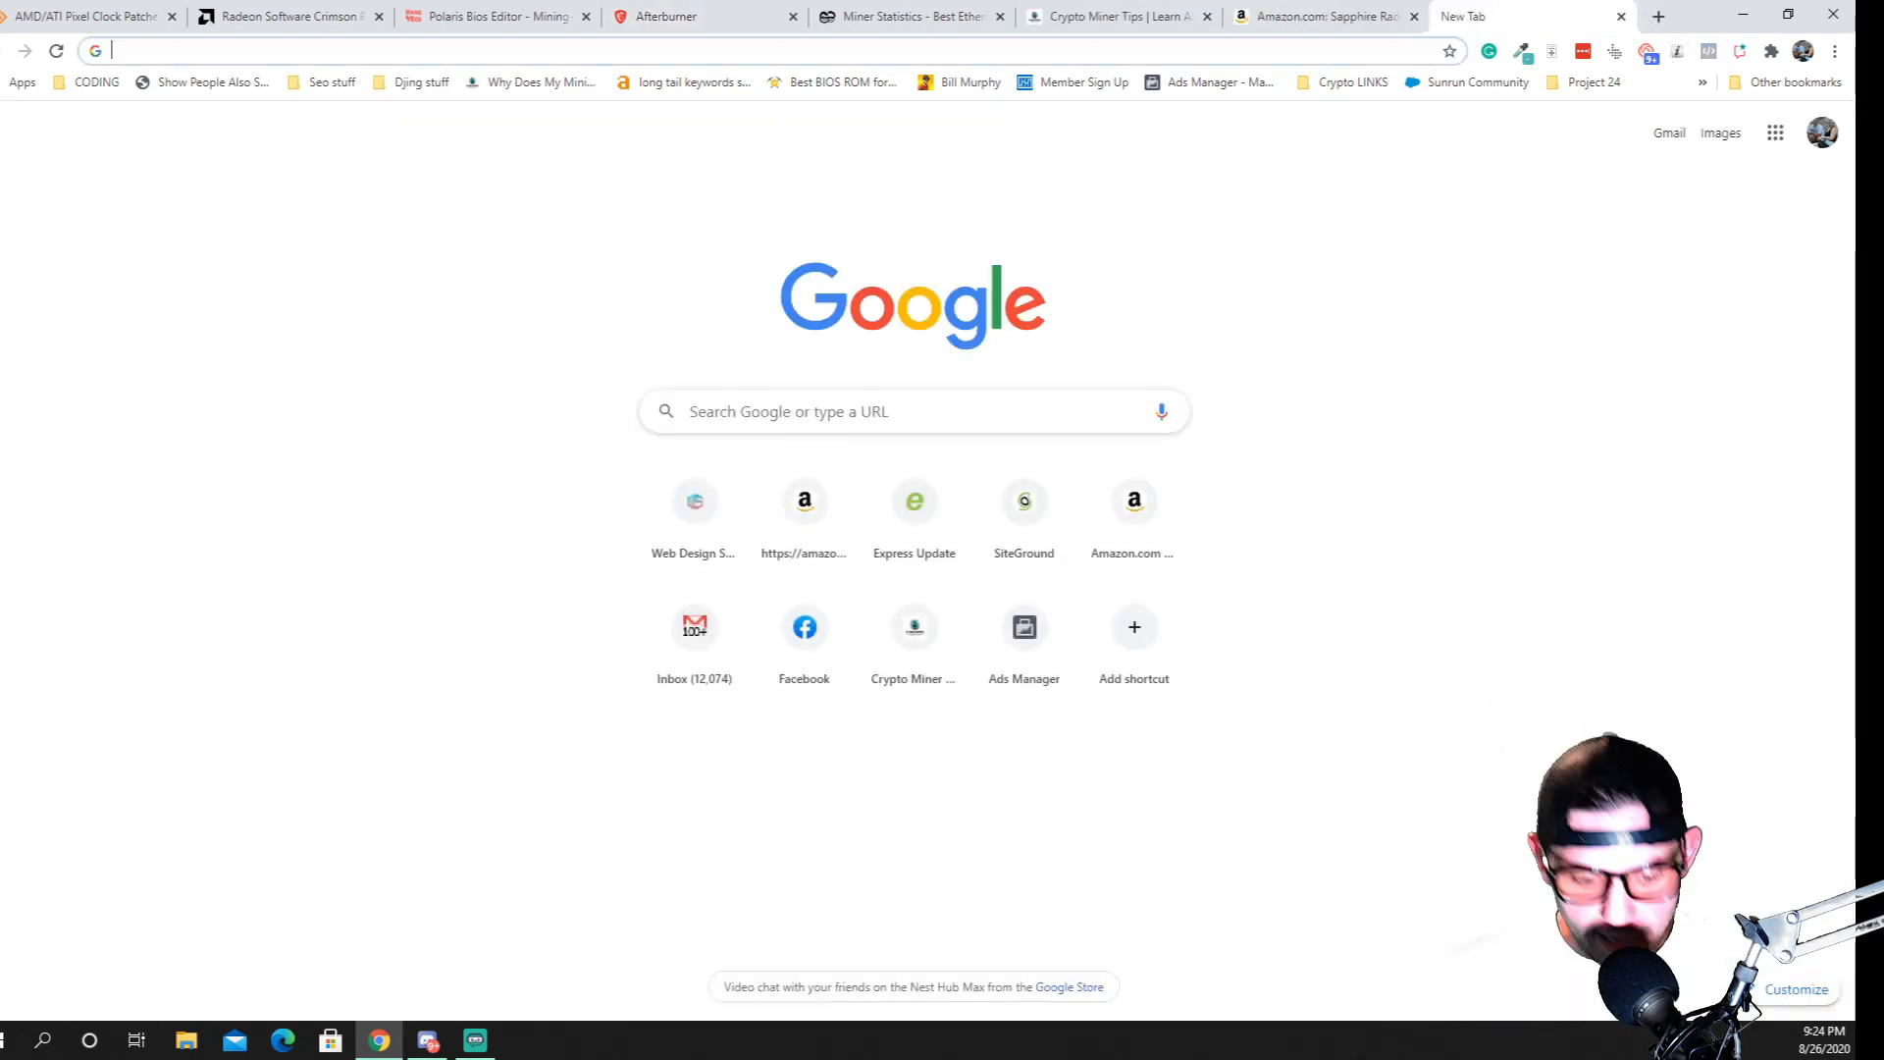
pyautogui.write('how')
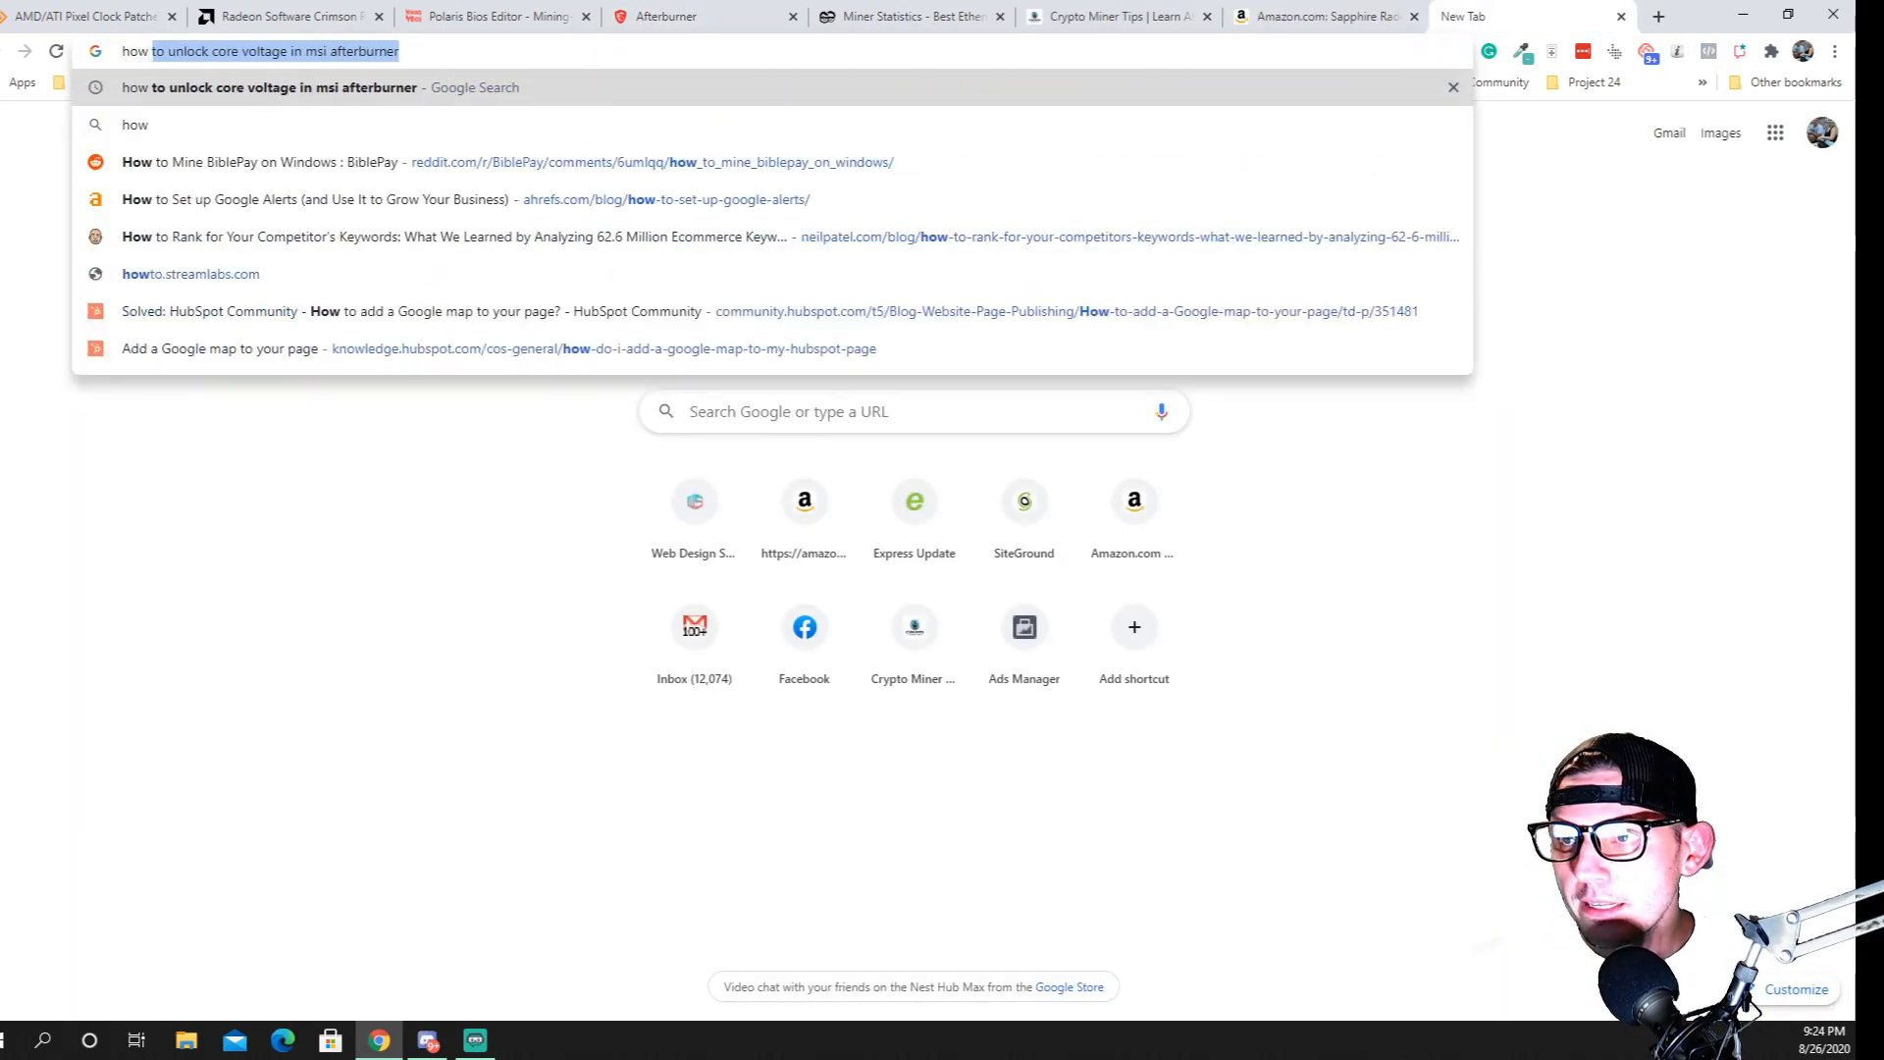
pyautogui.press('Return')
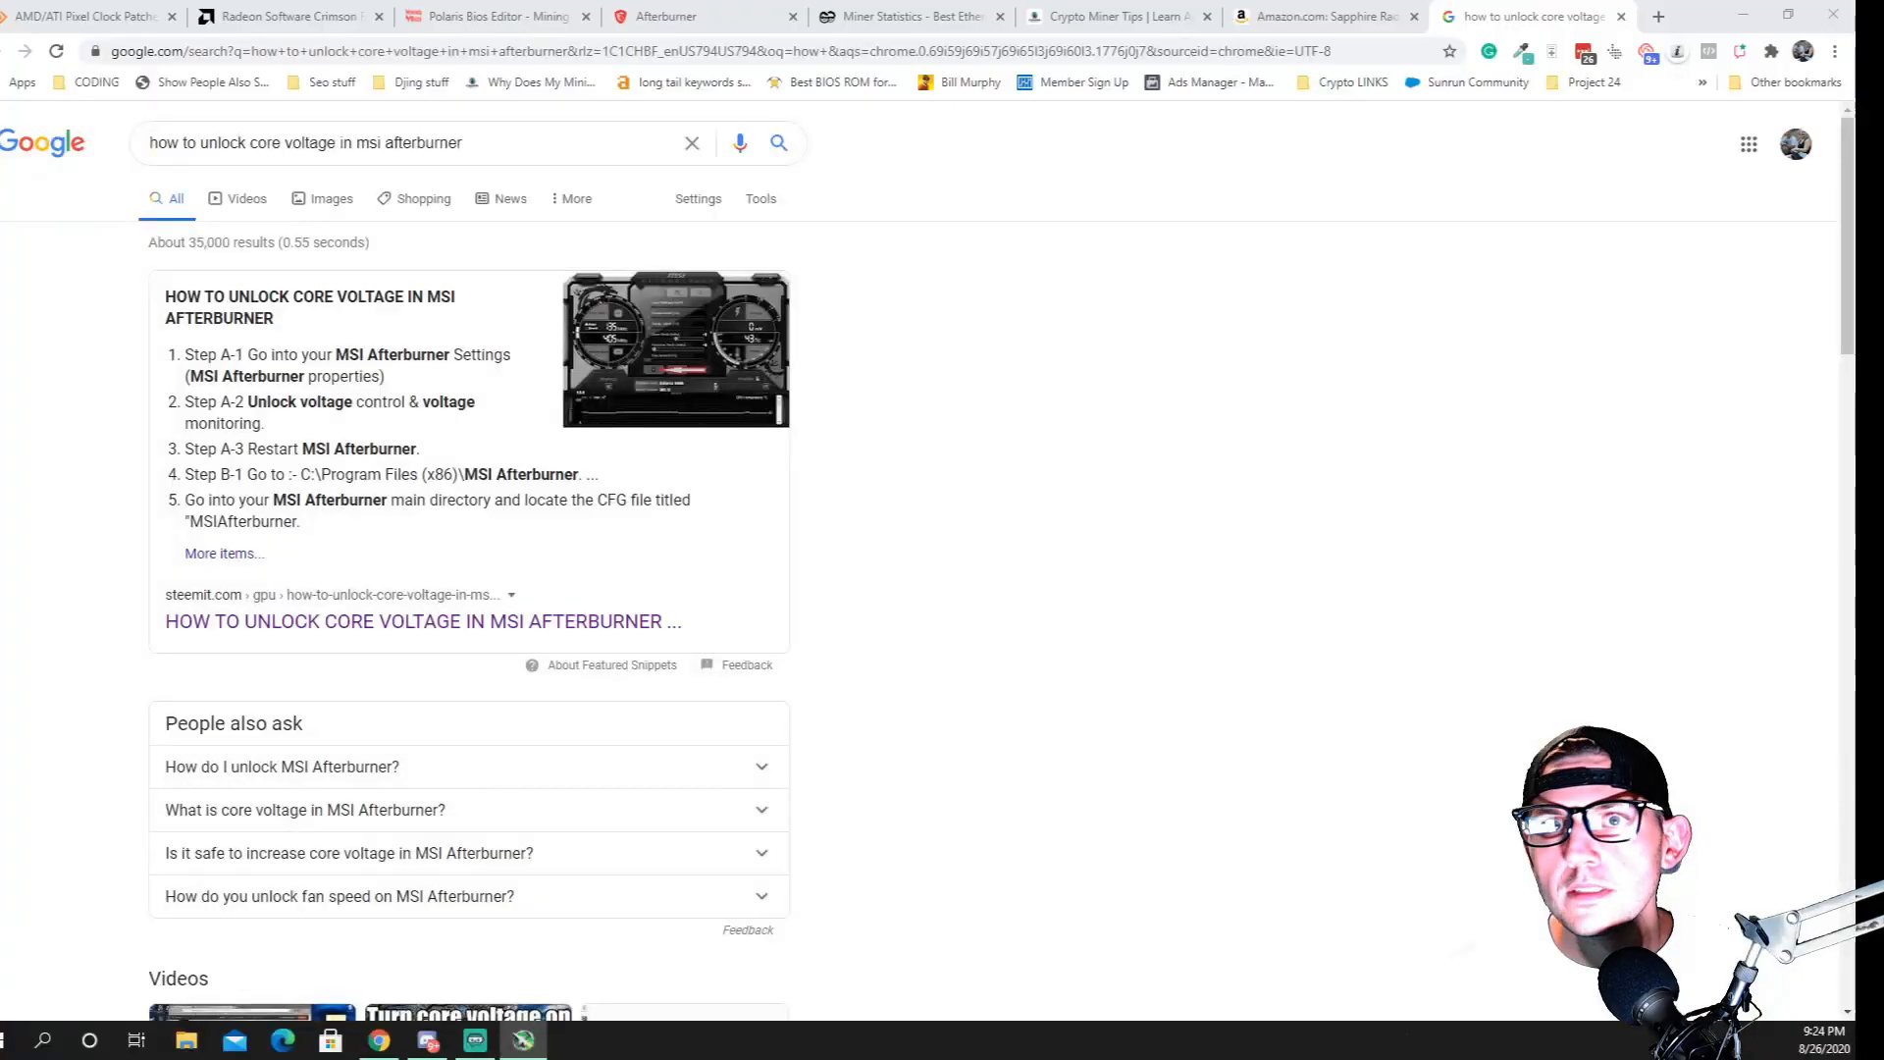
# Bring the MSI Afterburner window into view and apply the "MSI Cyborg Afterburner skin Red by Drerex Design" interface skin
pyautogui.moveTo(2, 651); pyautogui.dragTo(1298, 191)
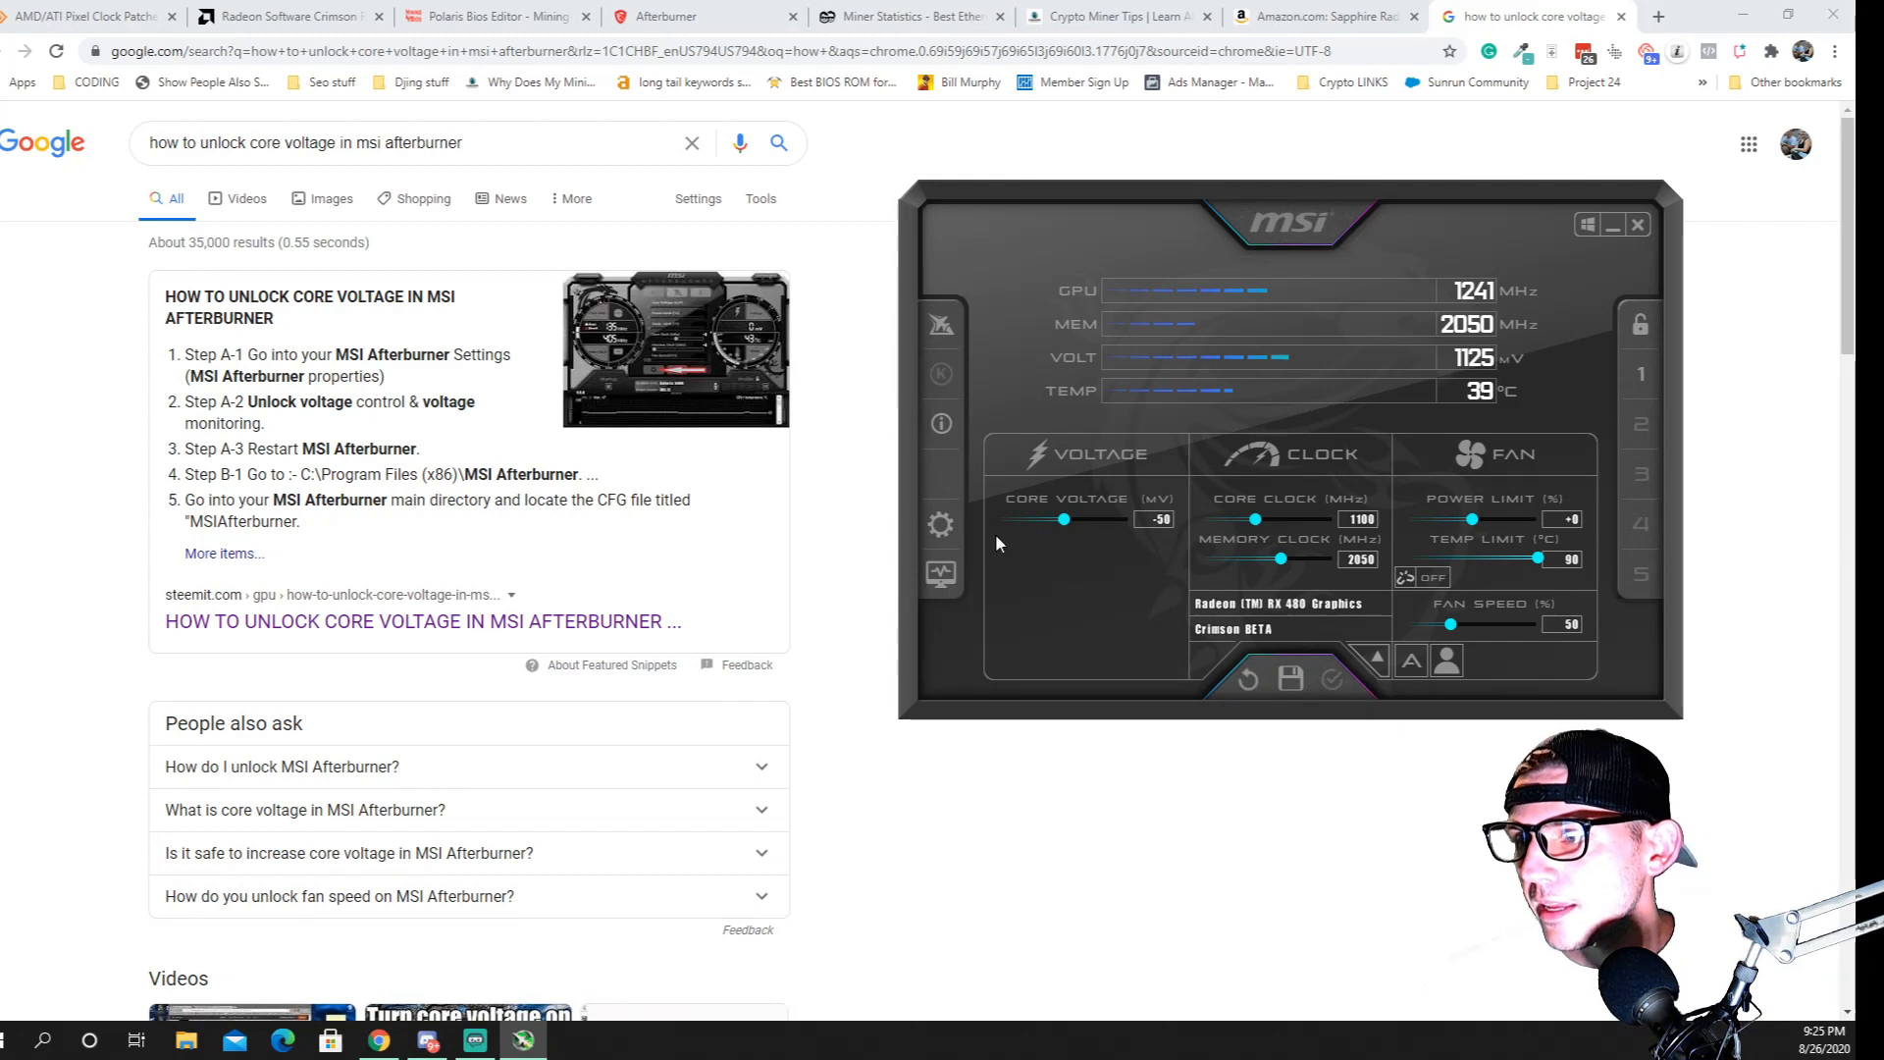
pyautogui.click(943, 527)
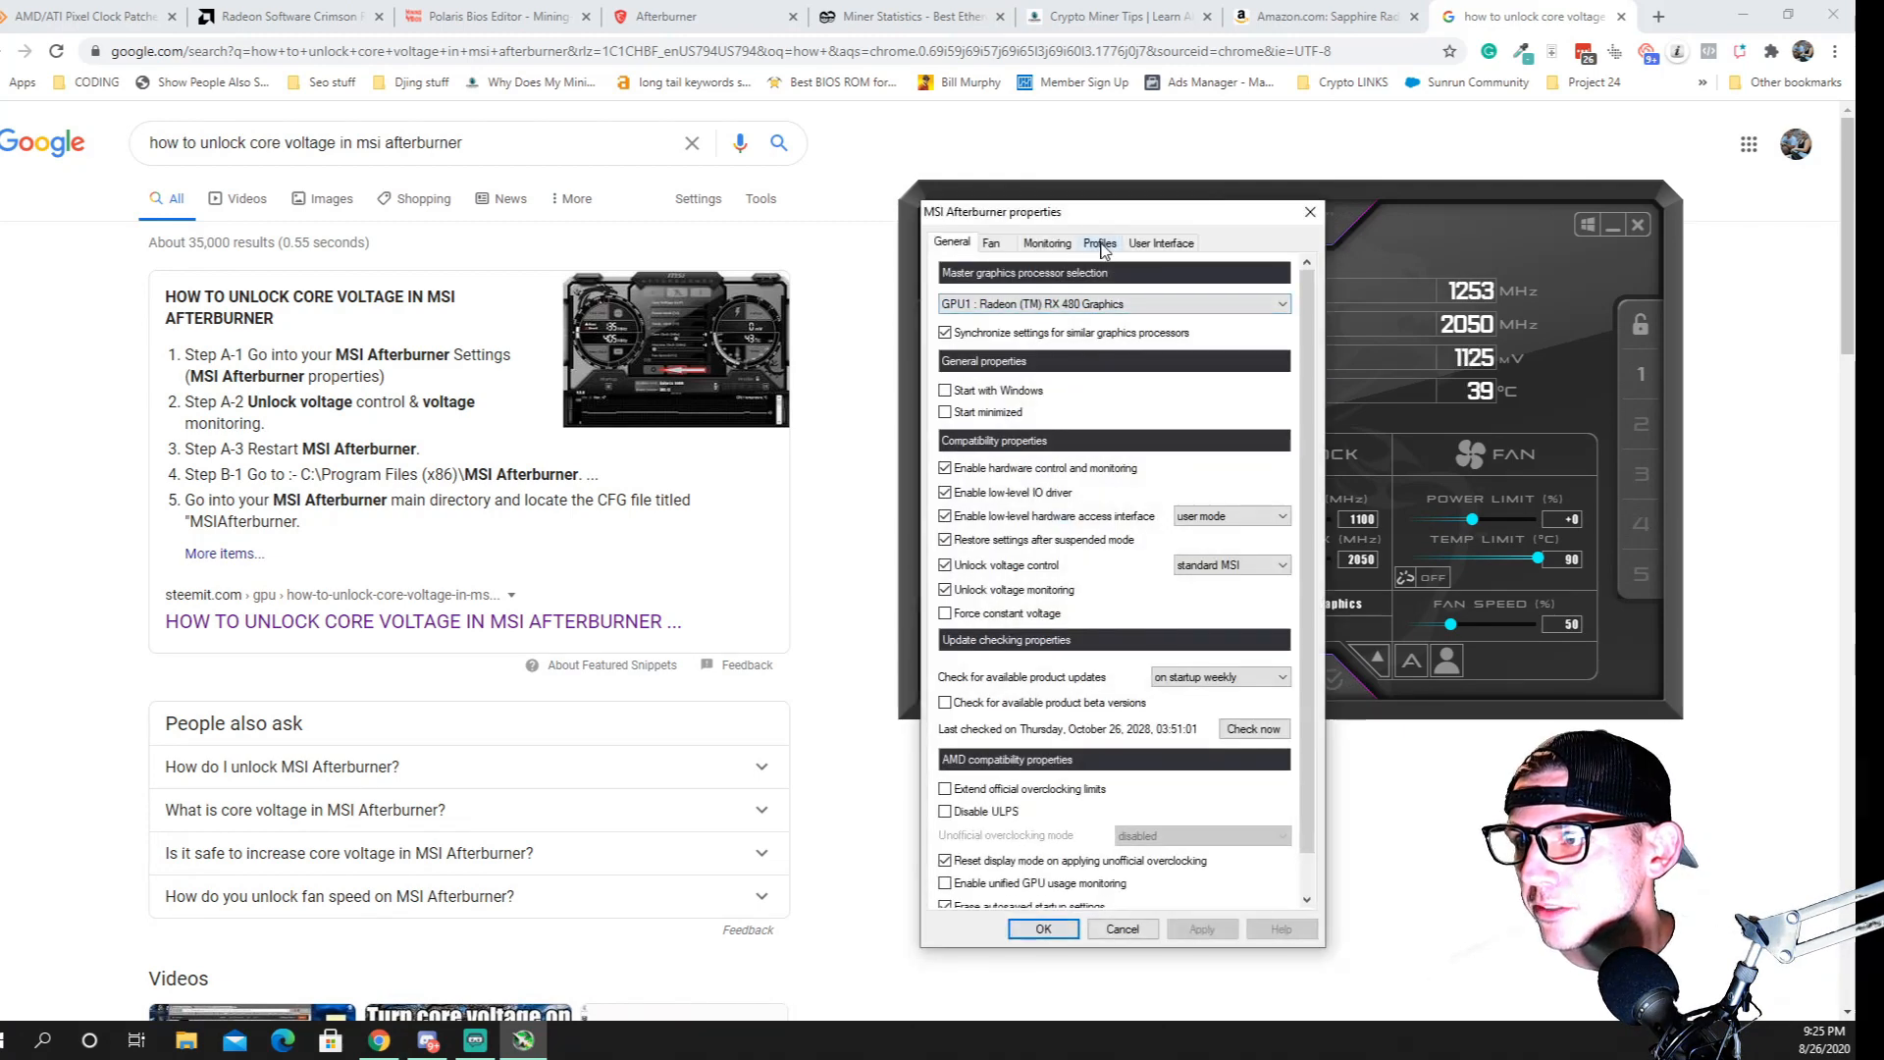
pyautogui.click(1164, 243)
pyautogui.click(1110, 535)
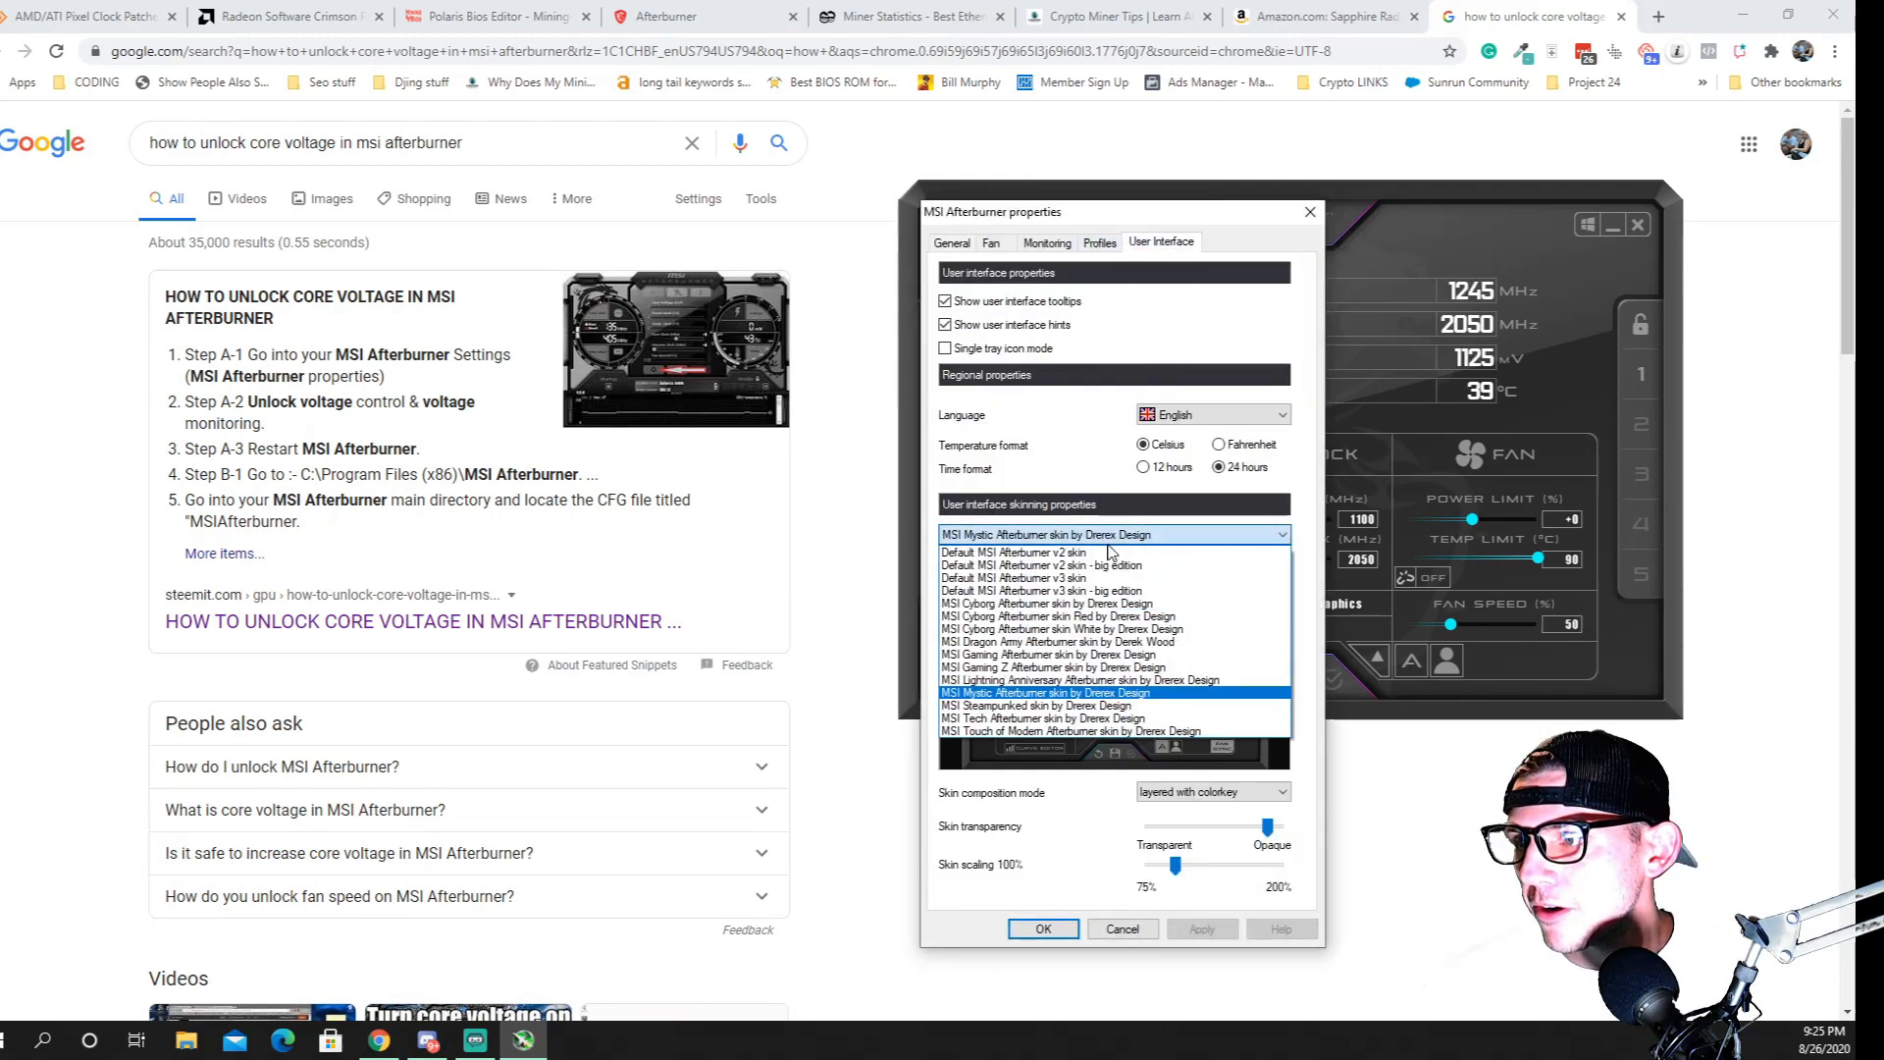
pyautogui.click(1099, 617)
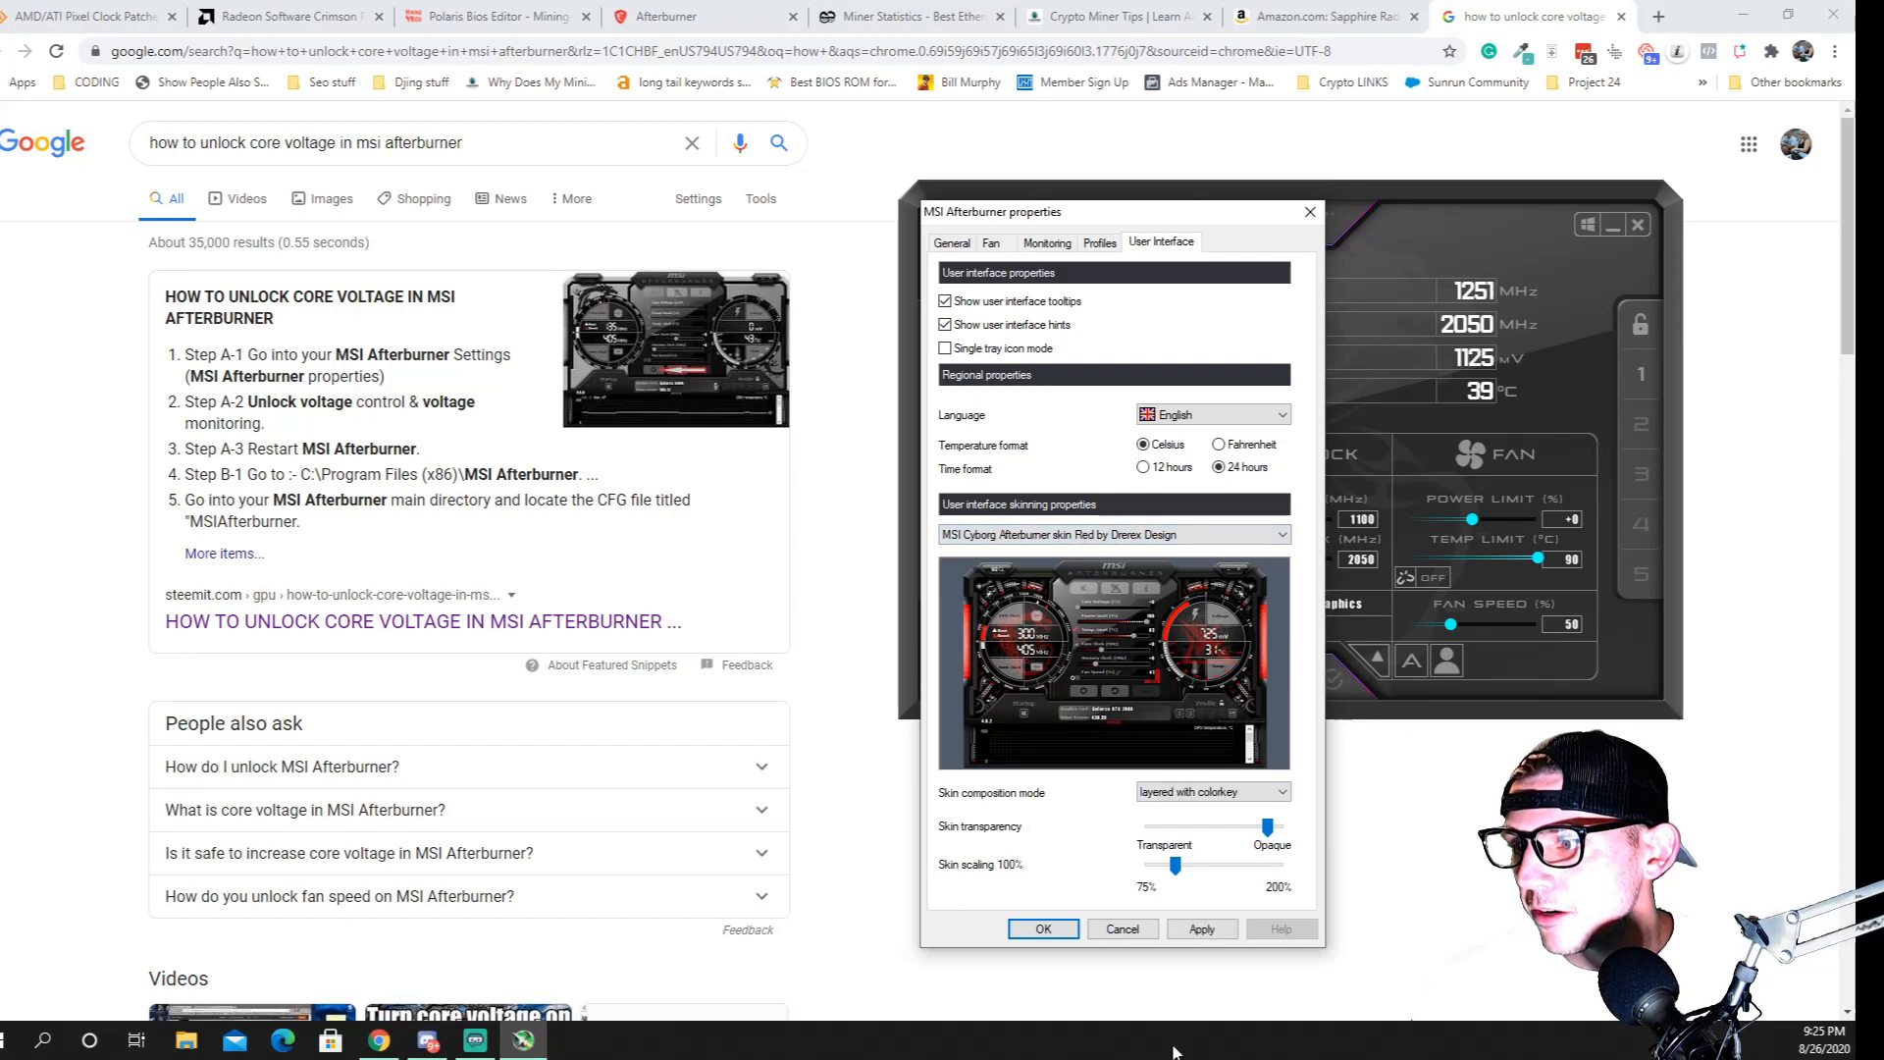
pyautogui.click(1199, 930)
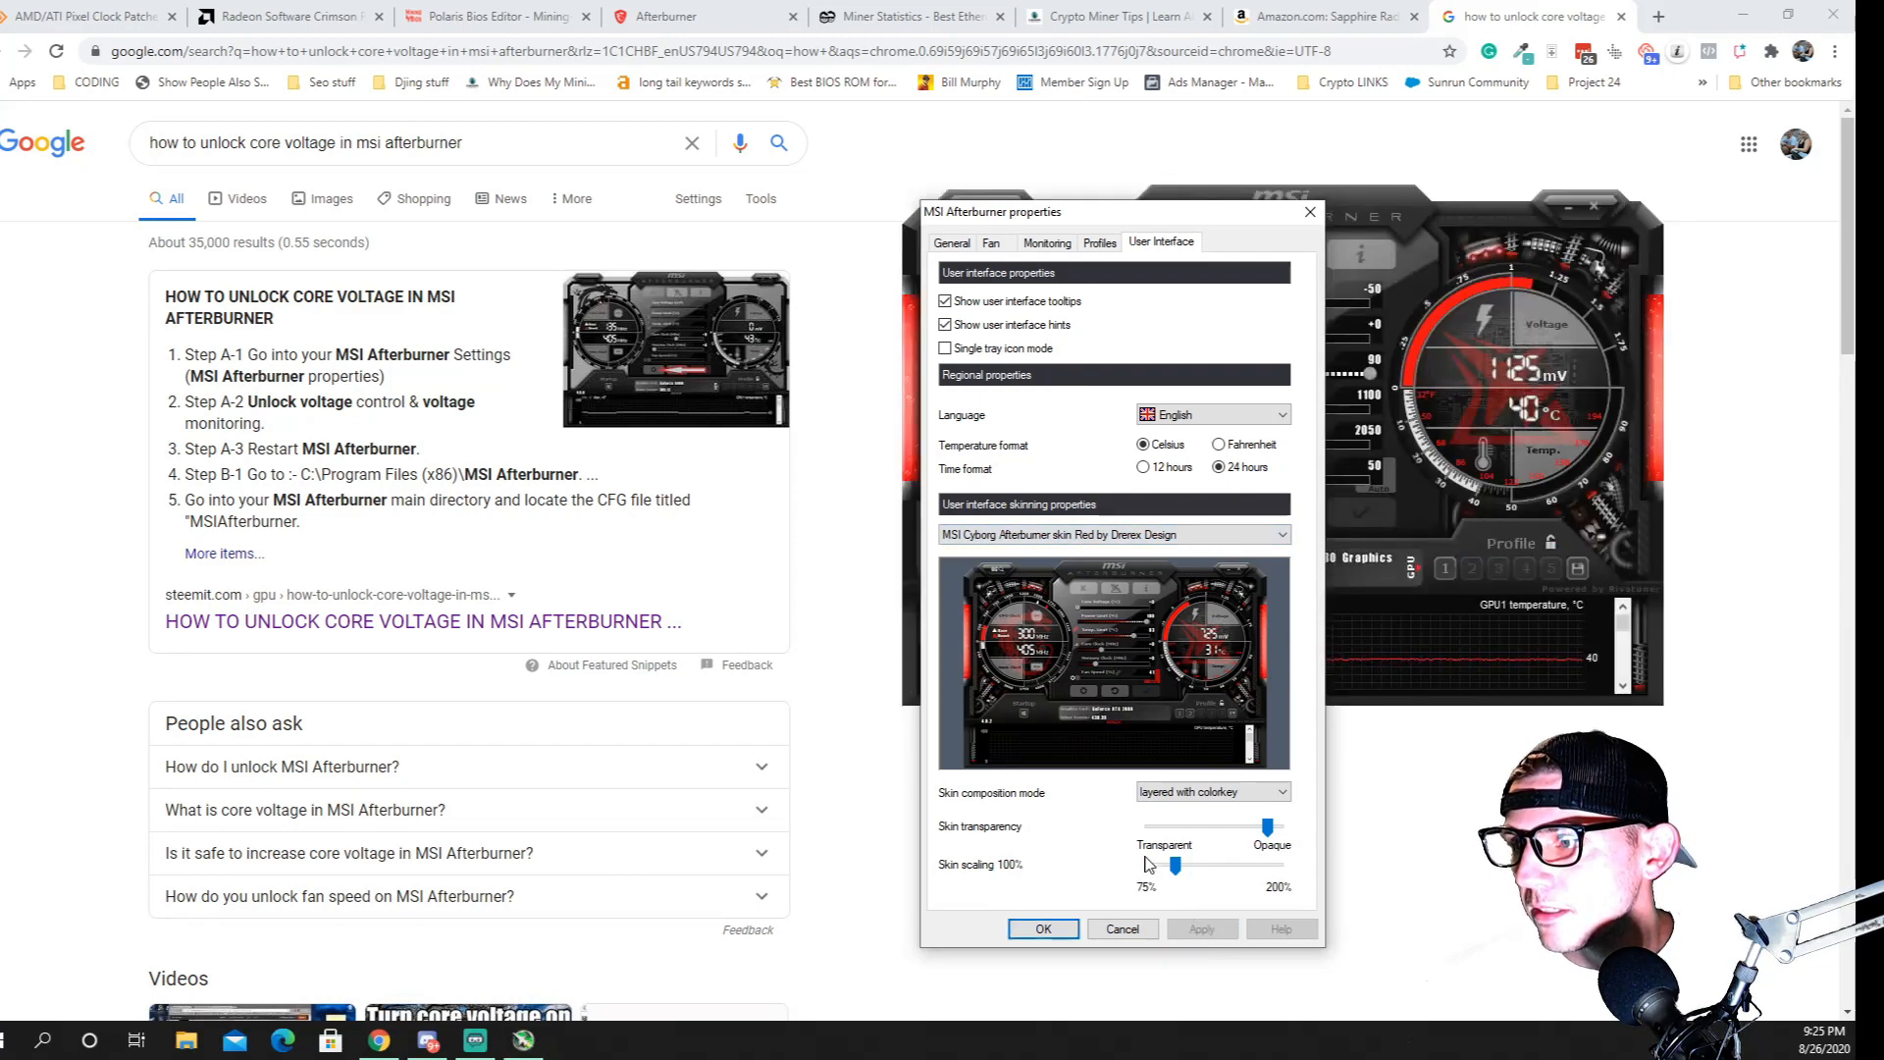
# Accept the skin settings, review the General properties of MSI Afterburner, and close the properties dialog
pyautogui.click(1039, 925)
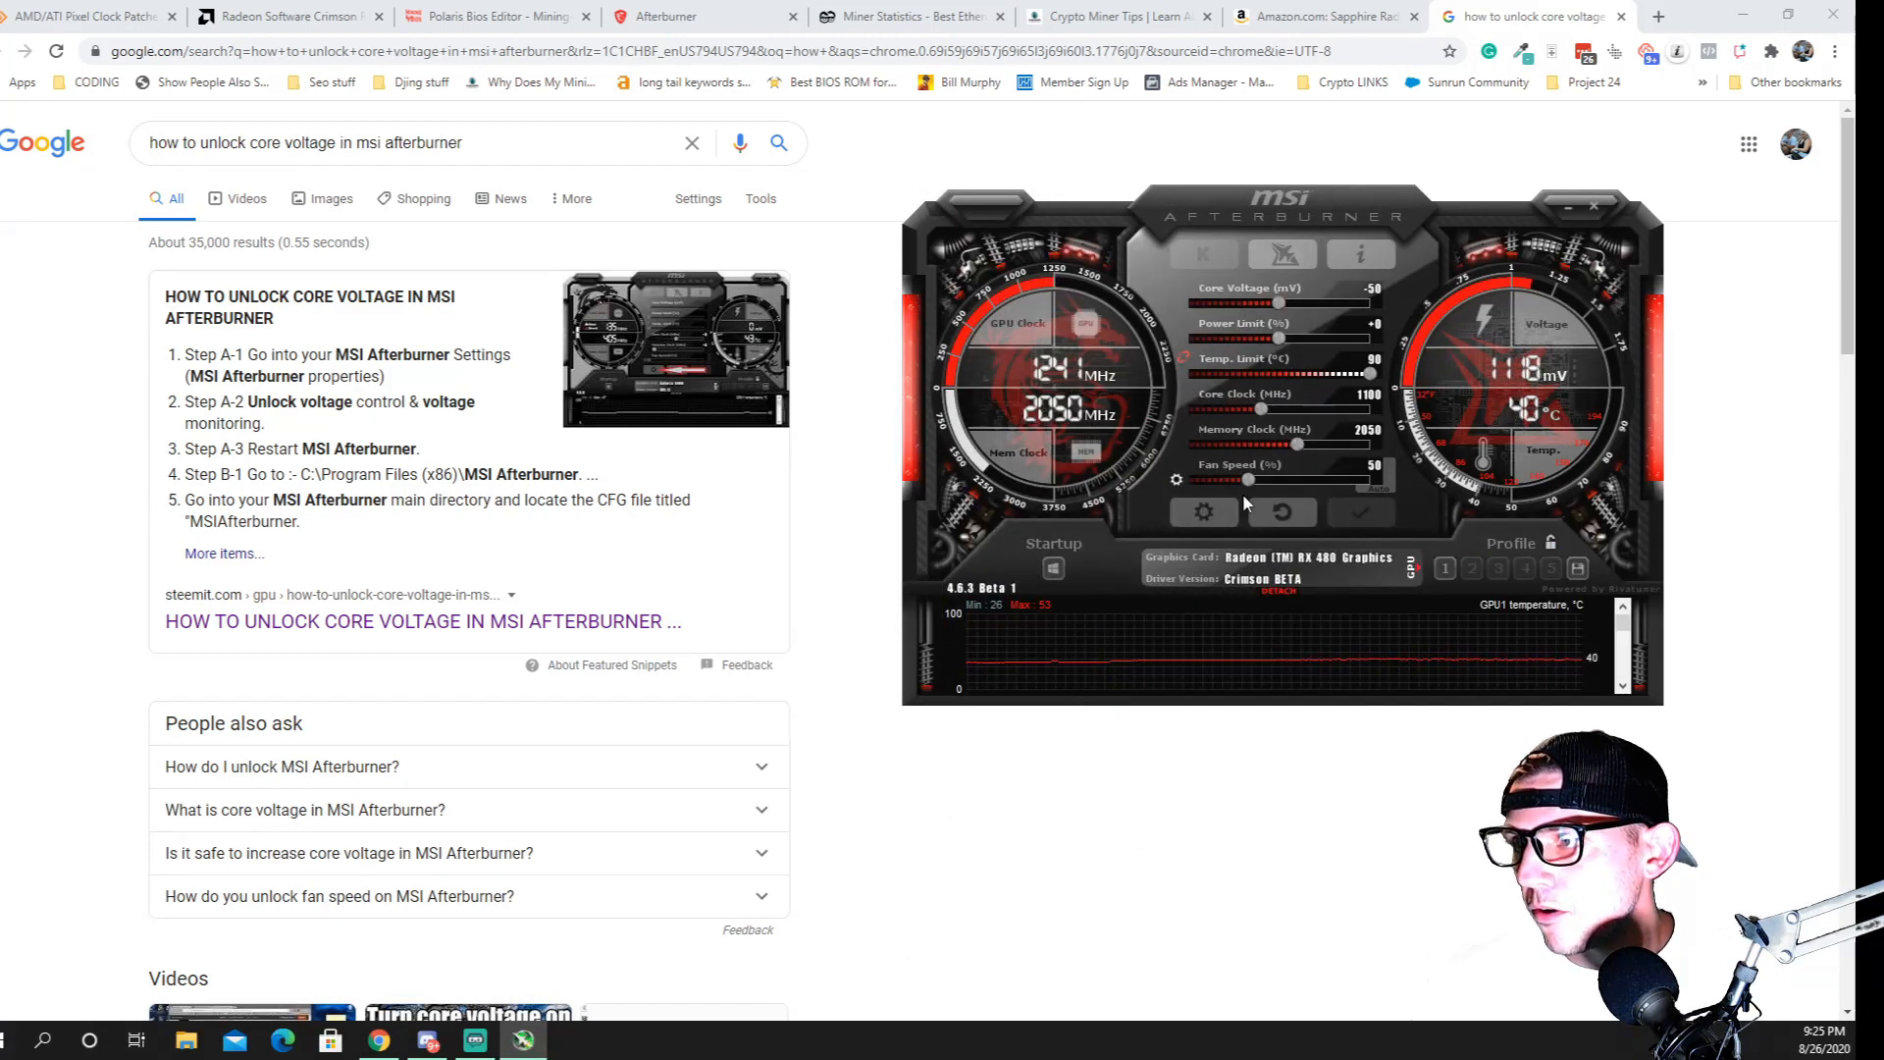
pyautogui.click(1199, 505)
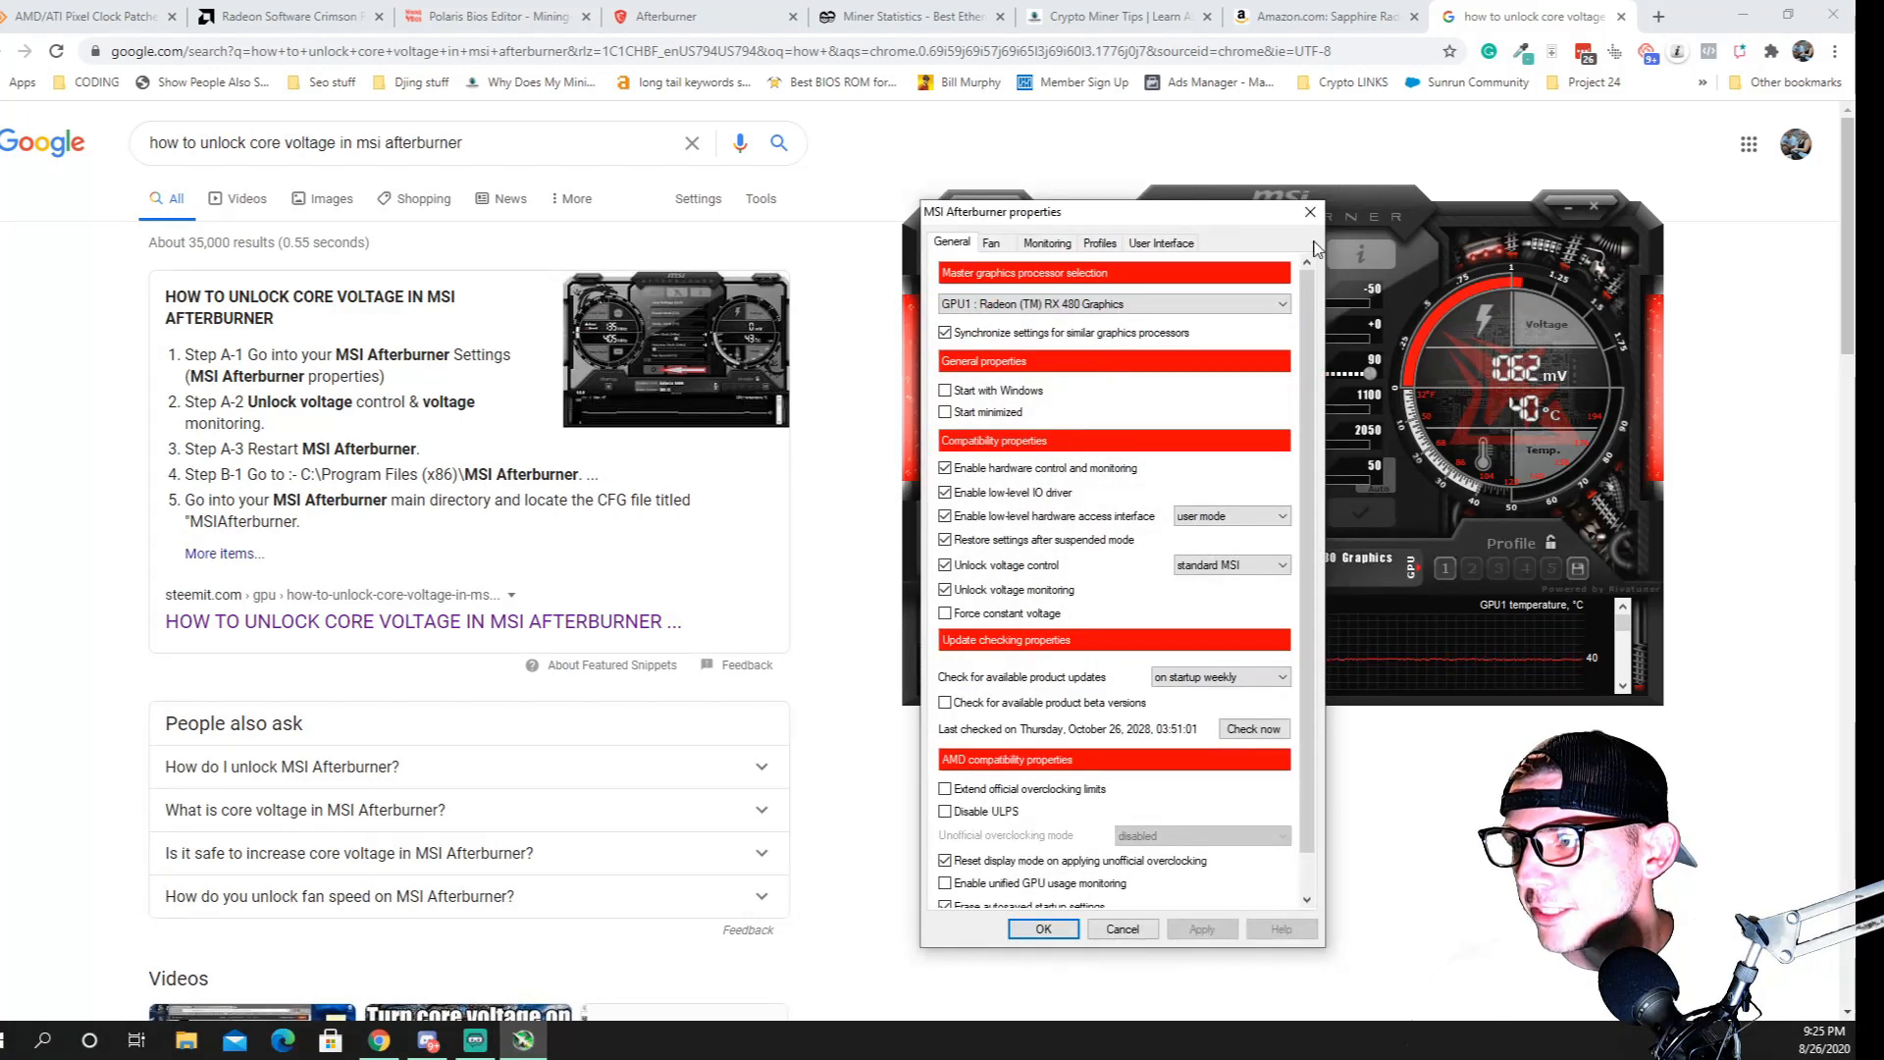
pyautogui.click(1311, 213)
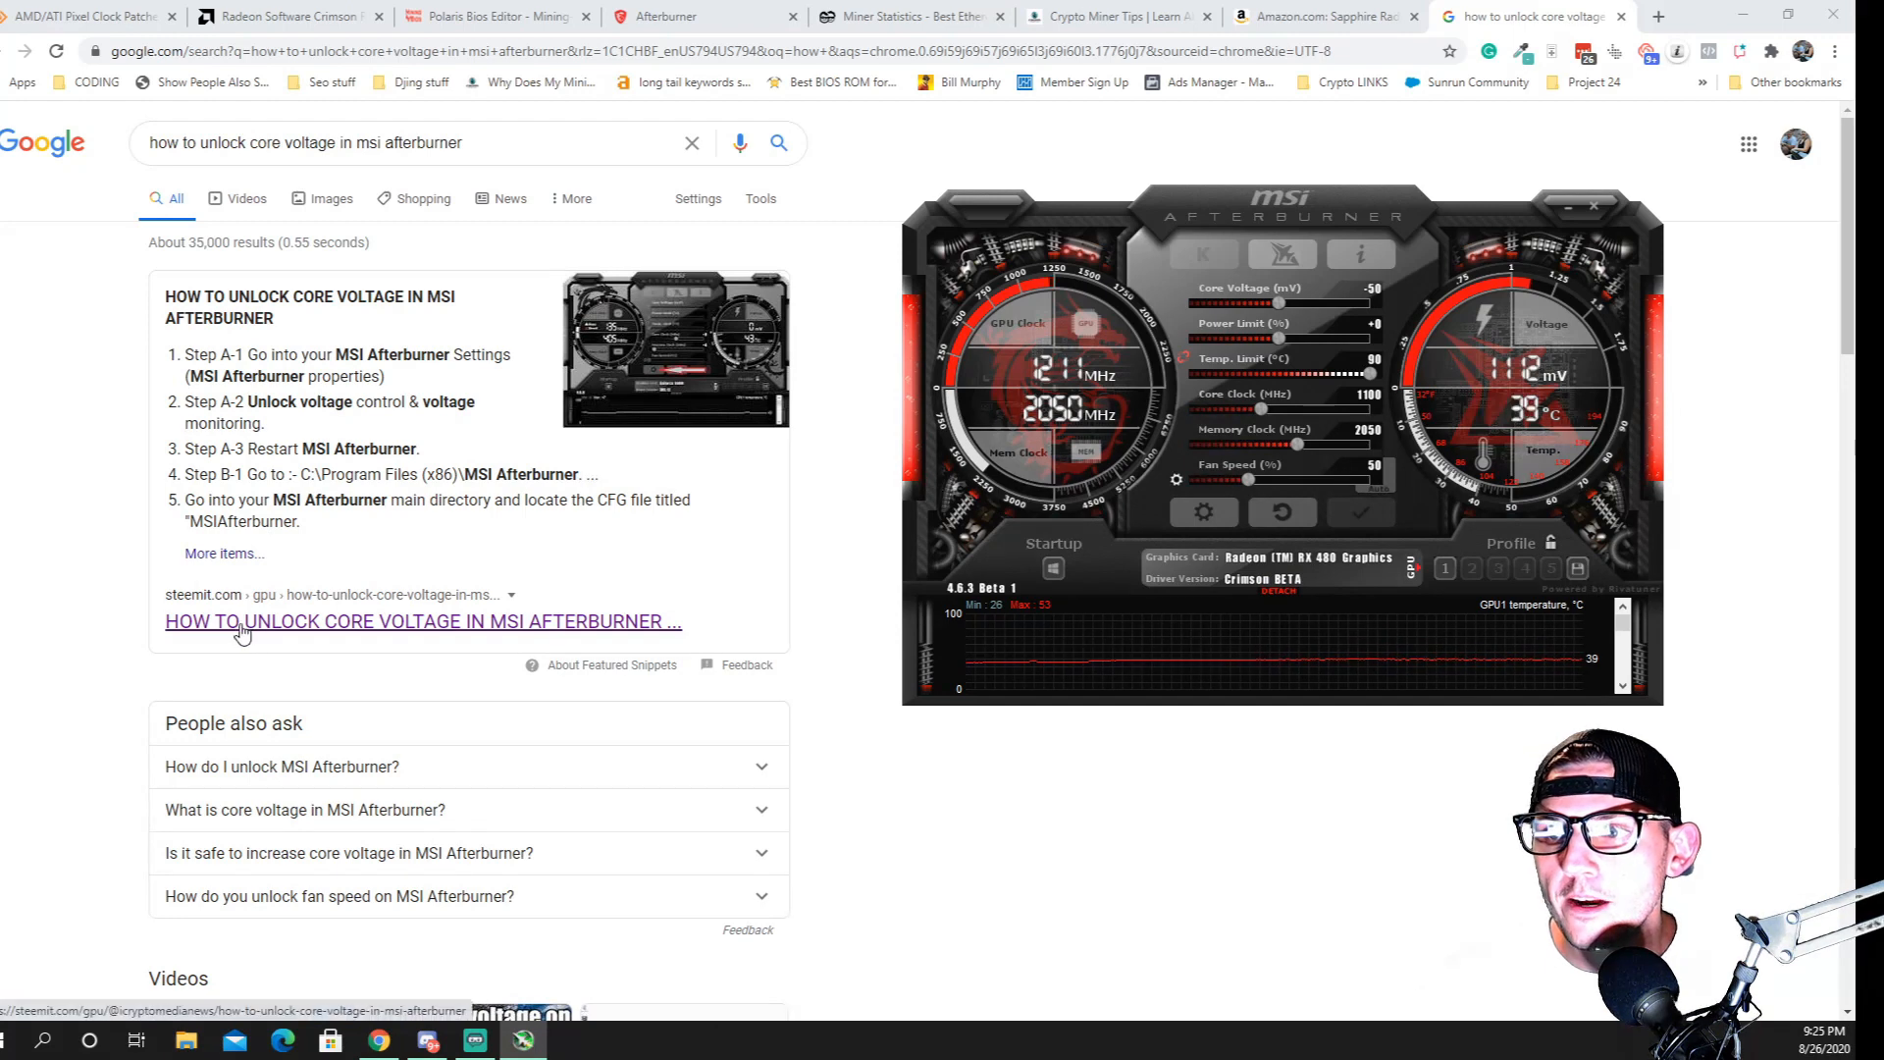
# Open the steemit guide on unlocking core voltage and find Step A-2 about voltage control and monitoring
pyautogui.click(393, 620)
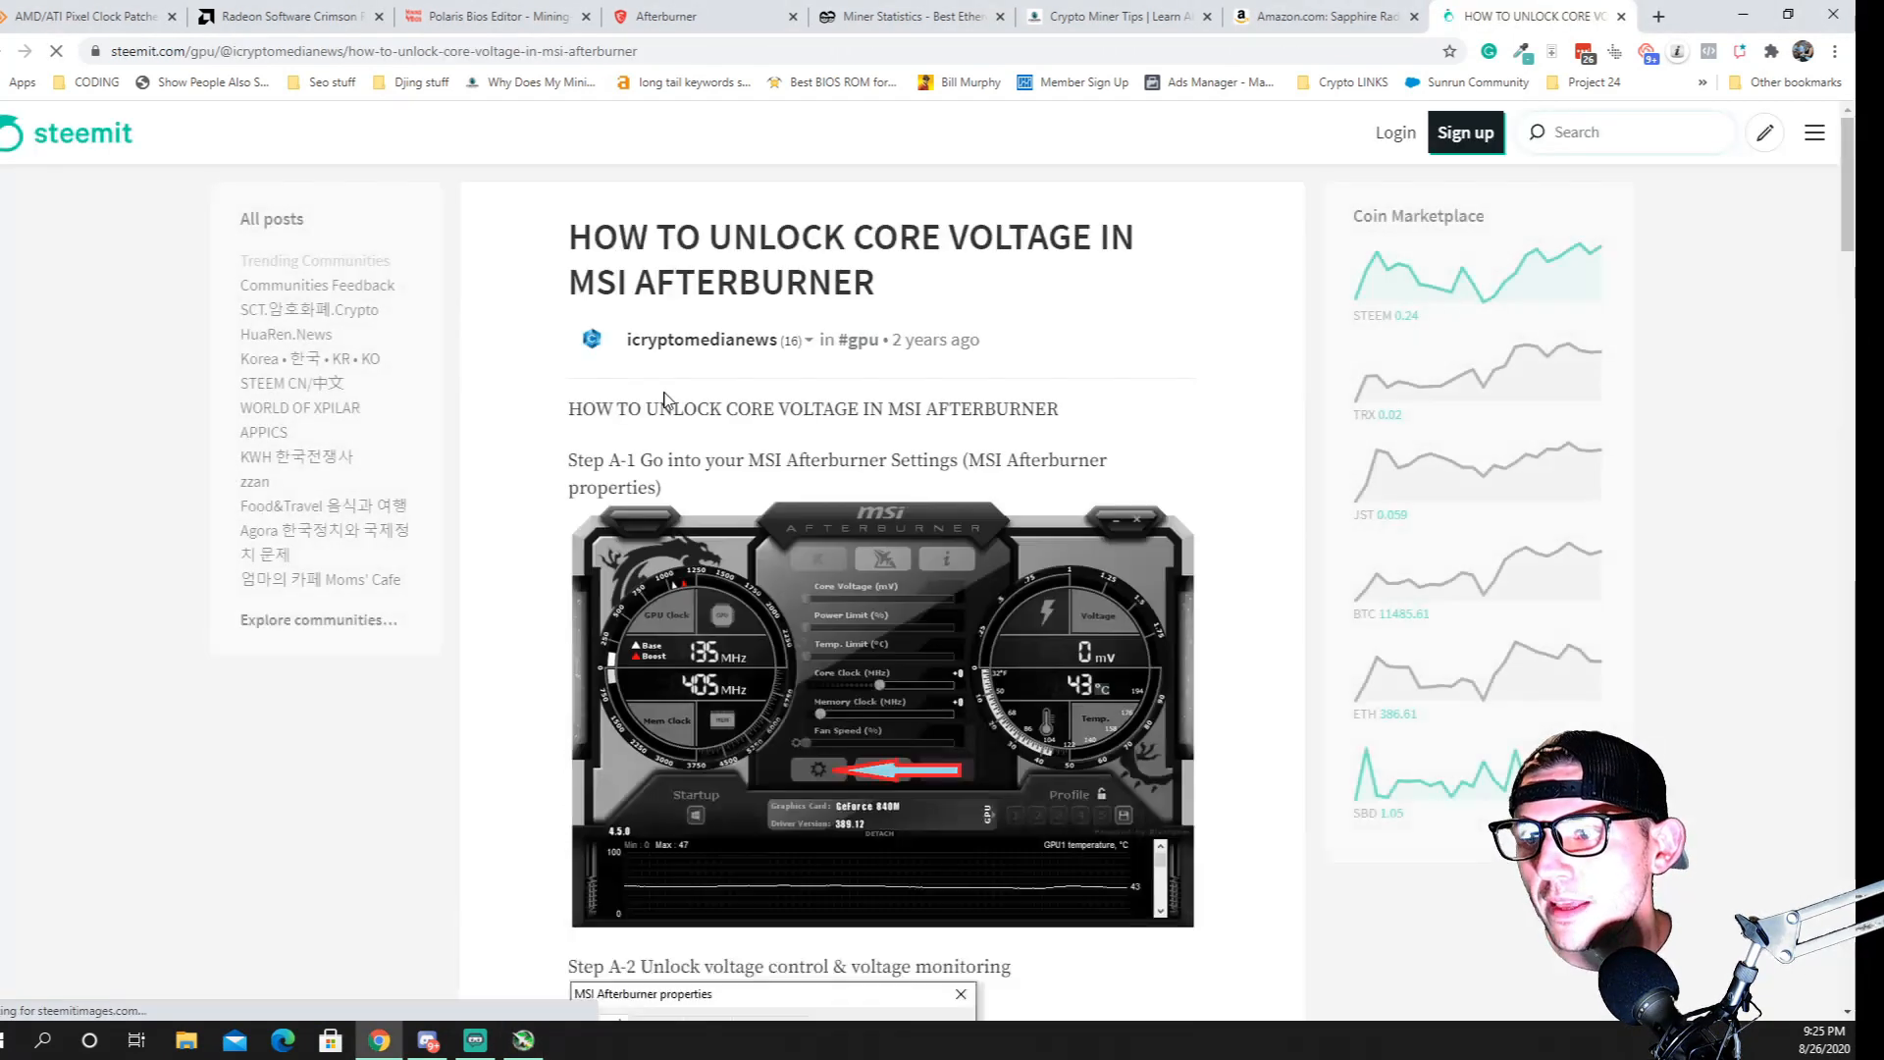
pyautogui.scroll(-3, 586, 962)
pyautogui.scroll(-6, 586, 962)
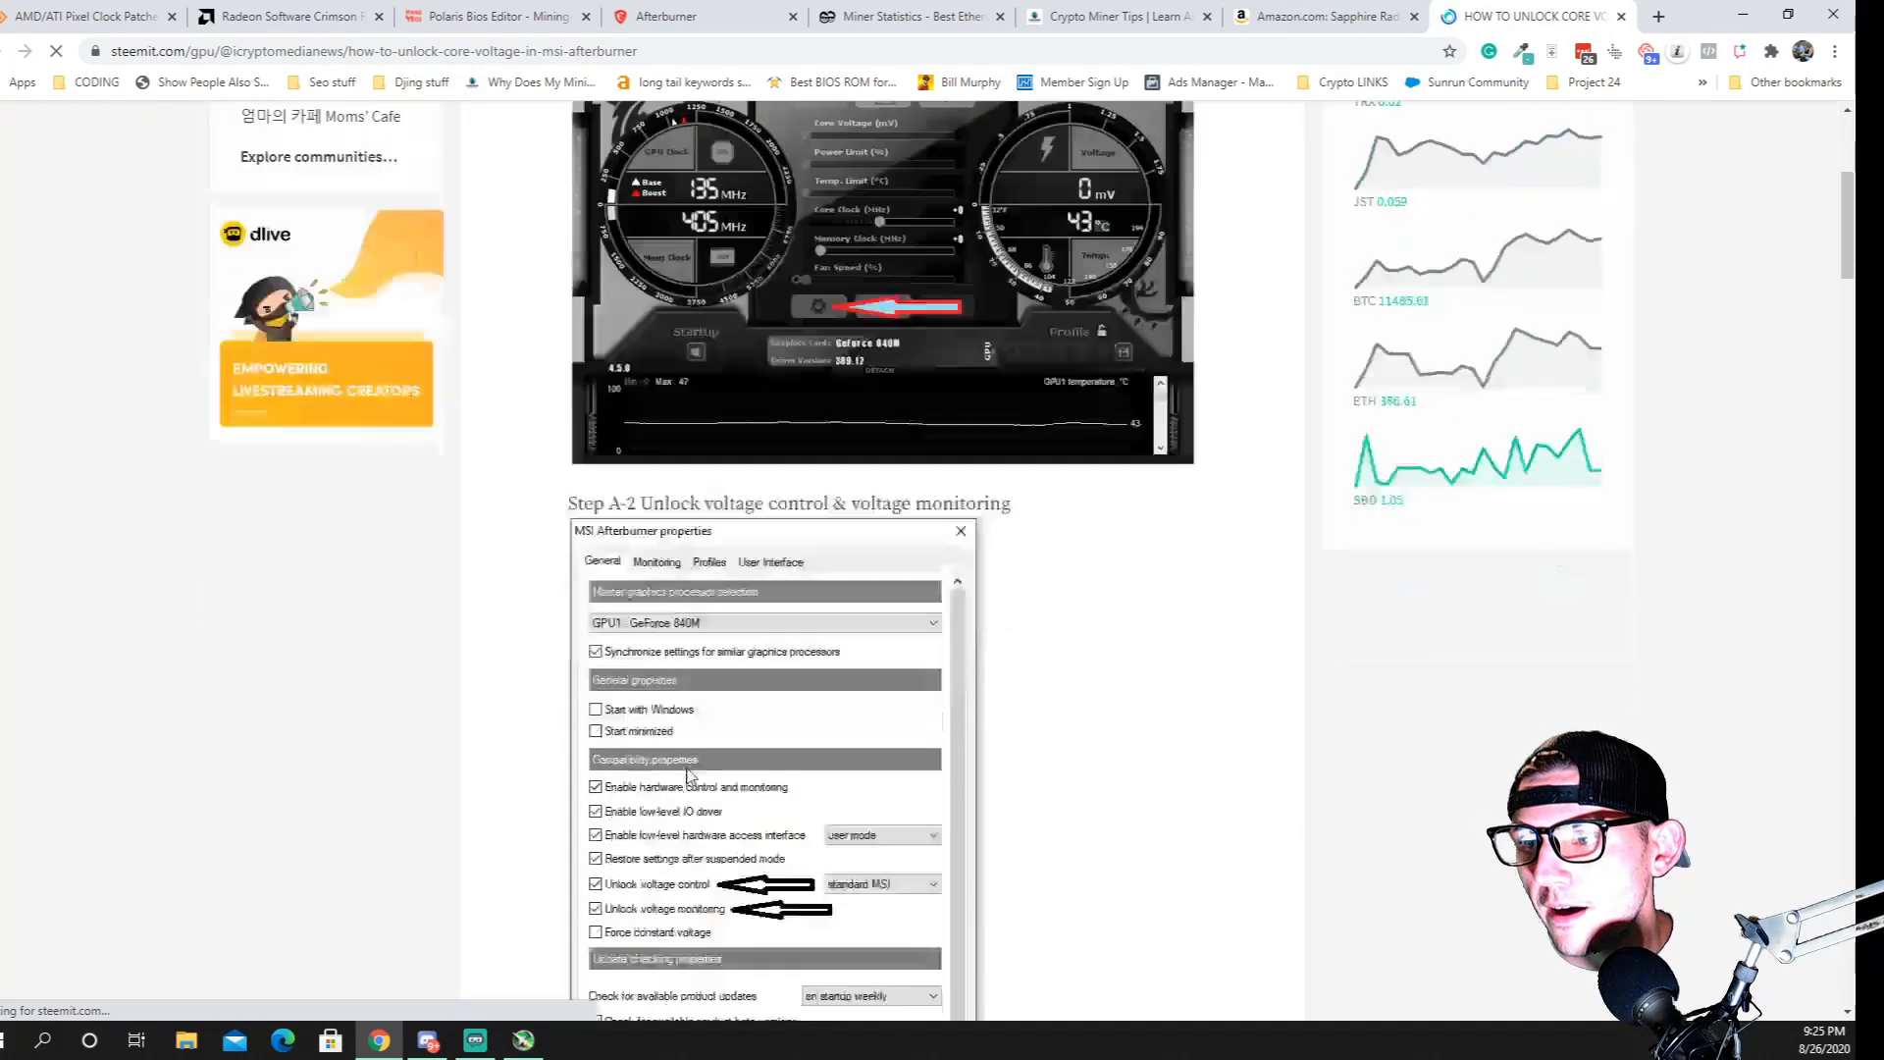
pyautogui.scroll(3, 642, 514)
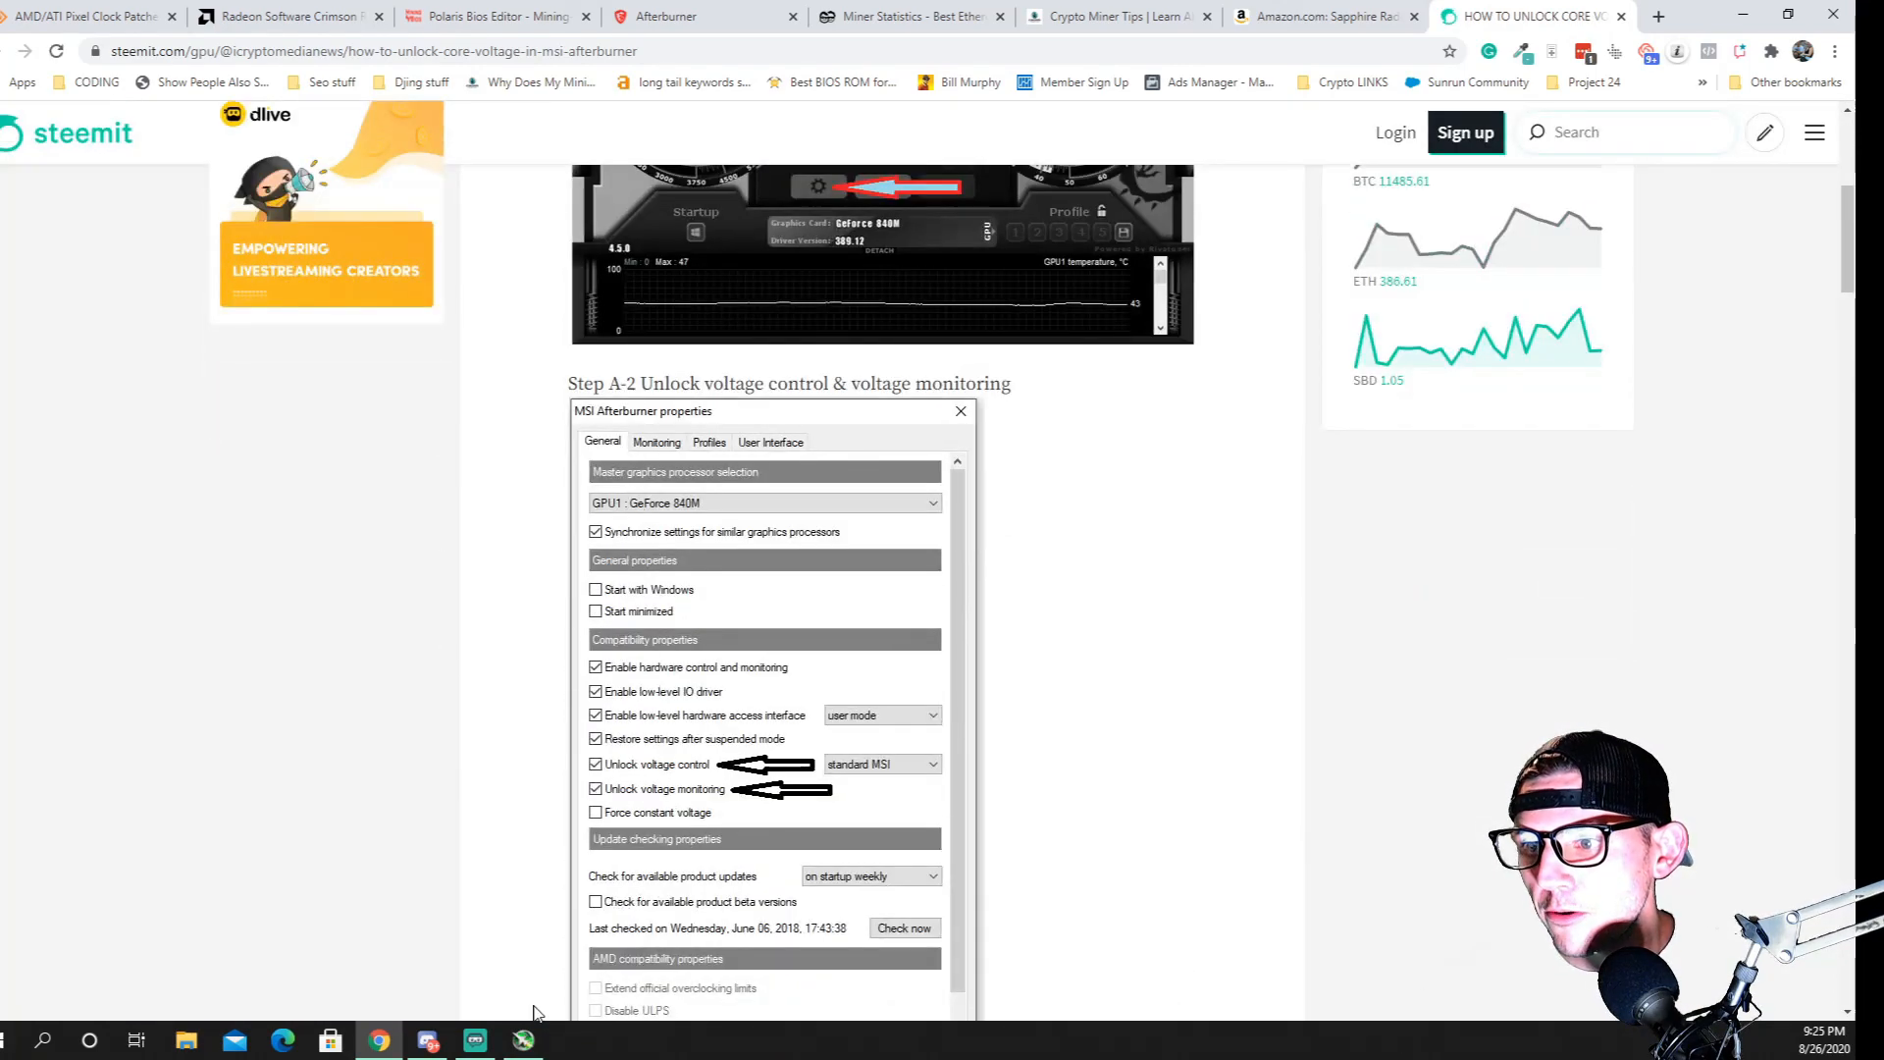
# Switch to MSI Afterburner, check the voltage control and monitoring unlock options against the guide, and accept its properties
pyautogui.click(524, 1040)
pyautogui.click(1206, 512)
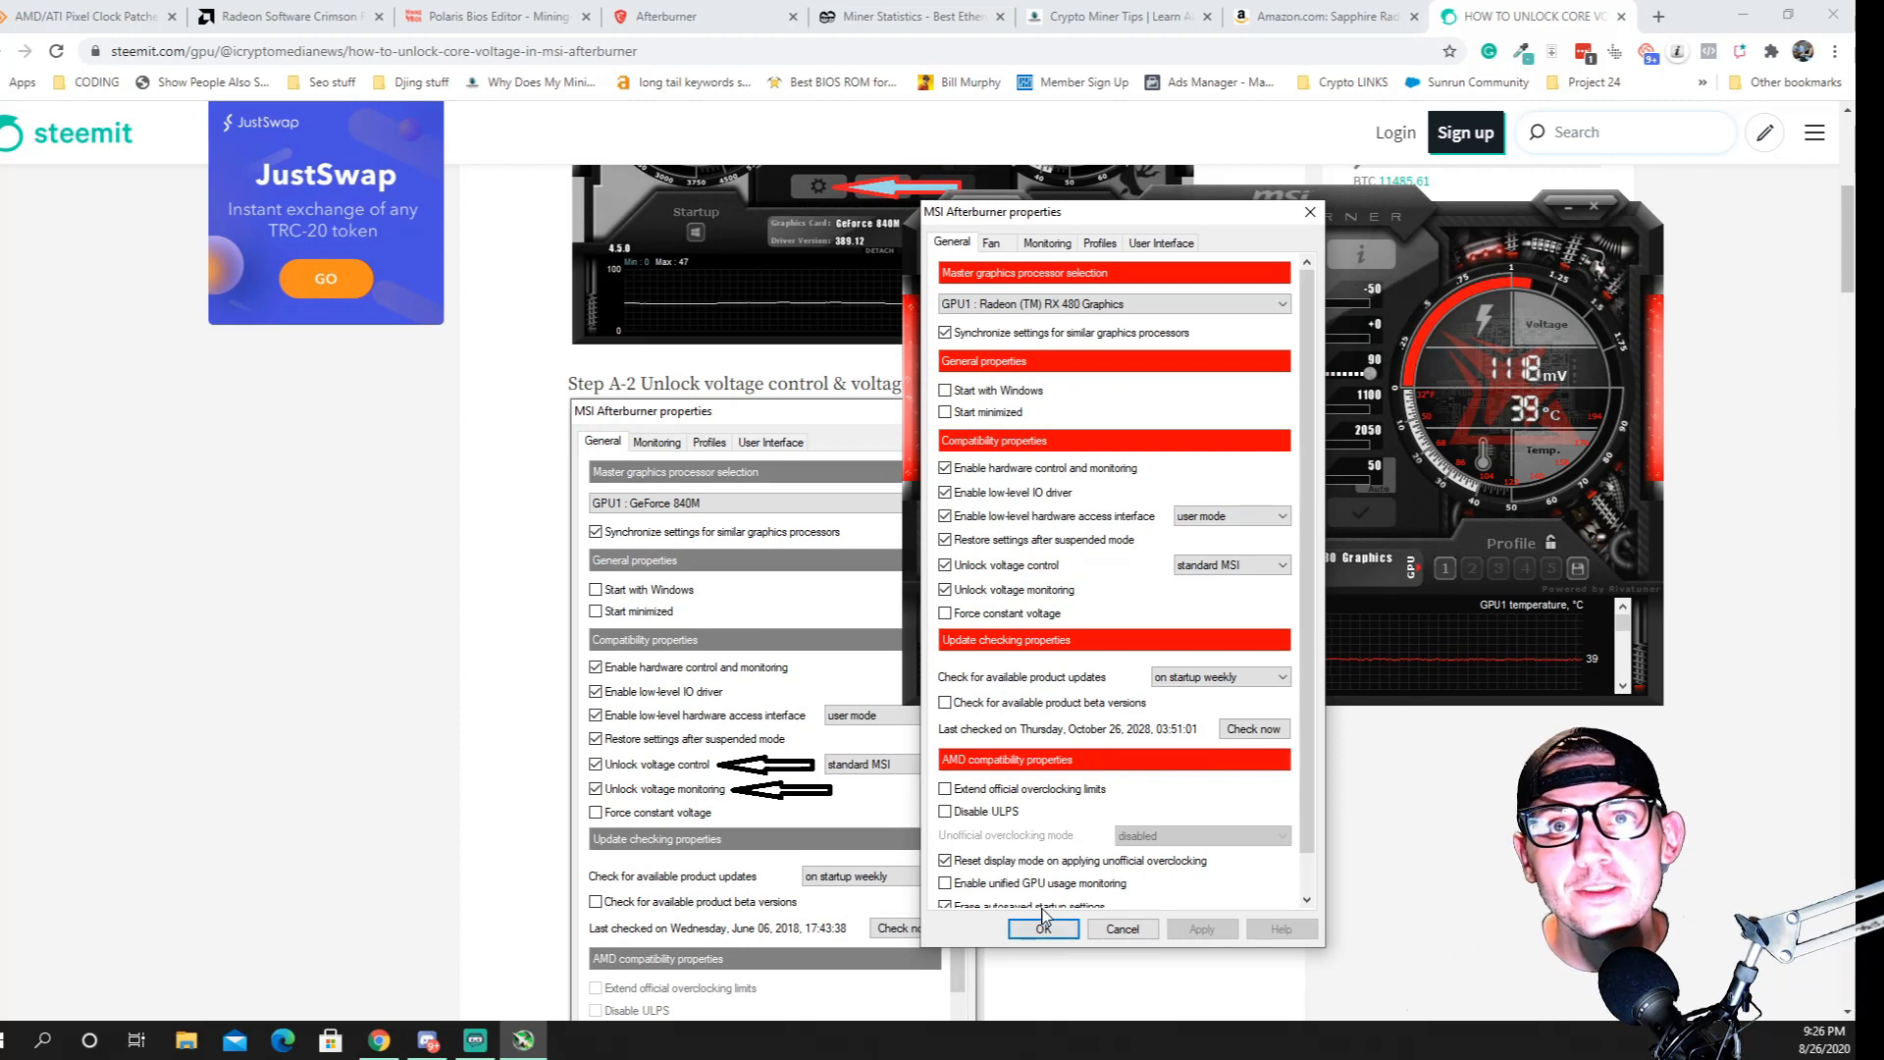
pyautogui.click(1043, 926)
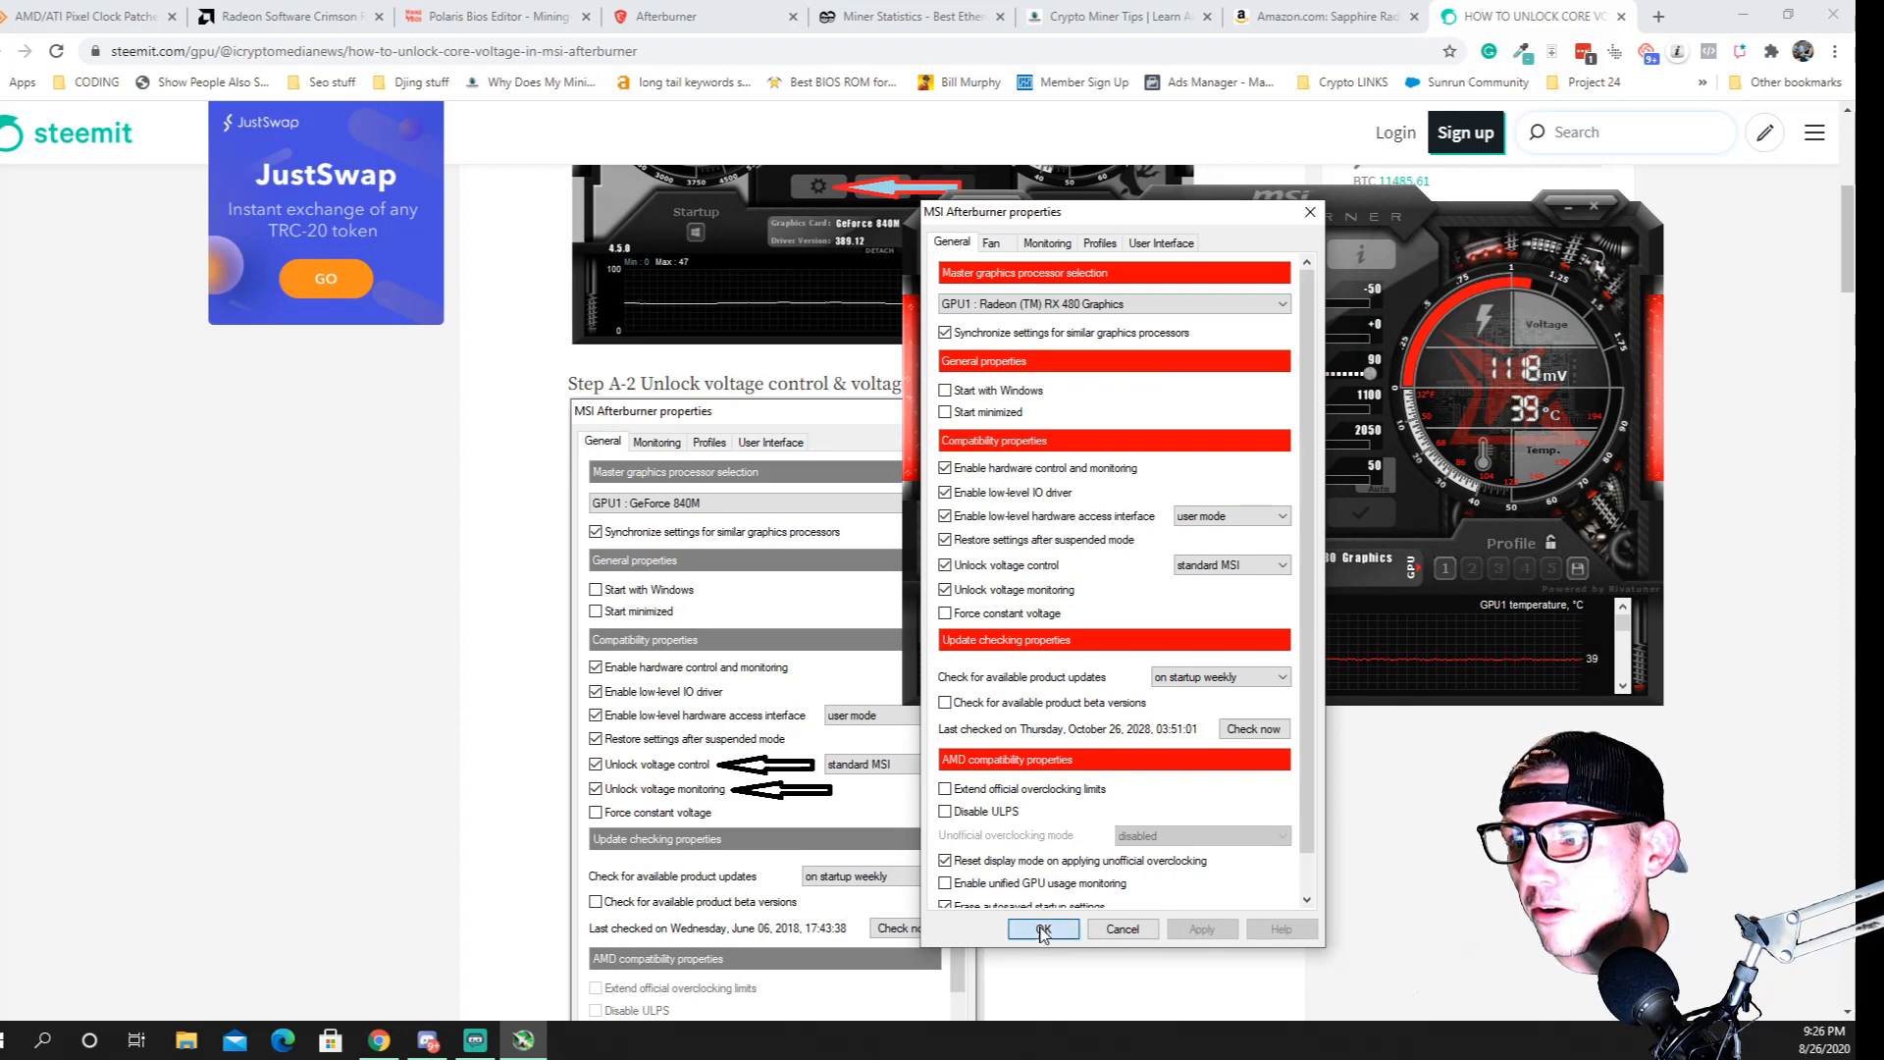
# Read Step A-3 of the guide about restarting MSI Afterburner, and minimize the Afterburner window covering the page
pyautogui.scroll(-6, 743, 734)
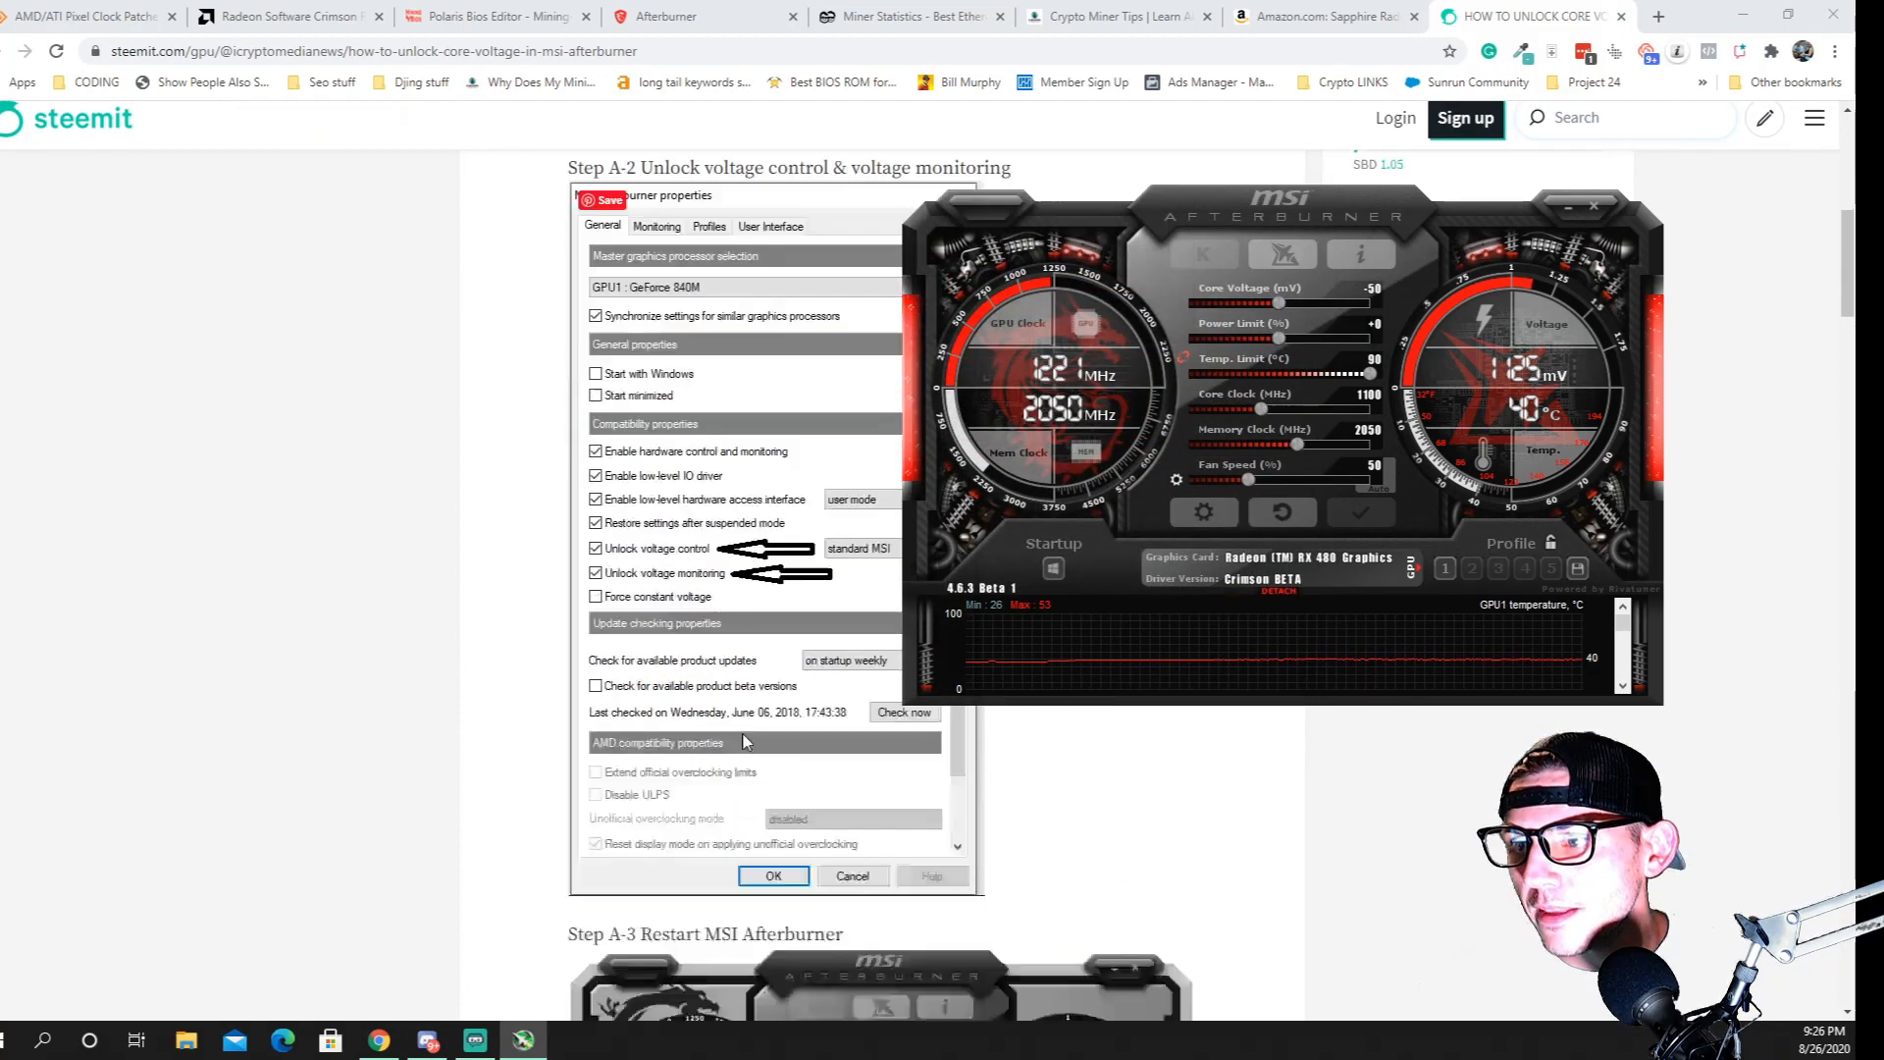
pyautogui.scroll(-4, 742, 732)
pyautogui.scroll(1, 742, 732)
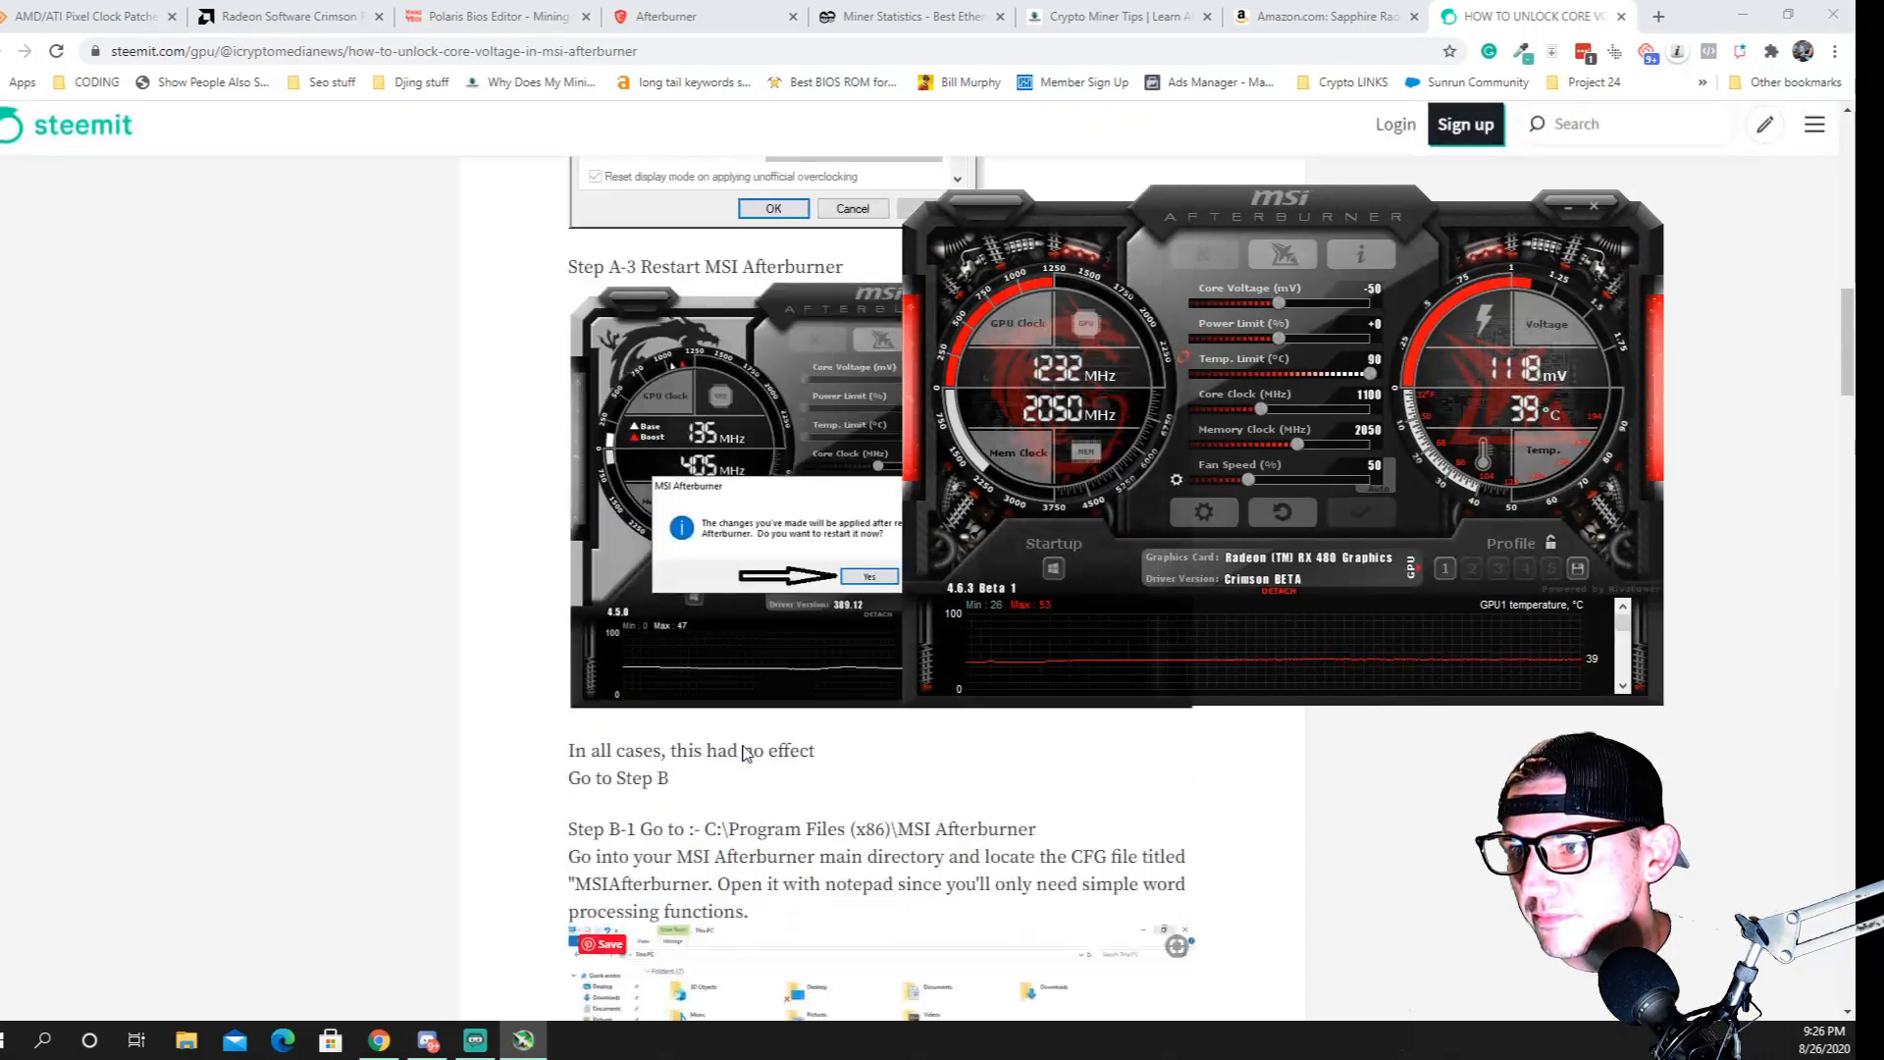
pyautogui.click(1568, 200)
# Read Steps B-1 and B-2 of the guide on locating the MSIAfterburner CFG file and its unofficial overclocking entries
pyautogui.scroll(-1, 644, 682)
pyautogui.scroll(-2, 645, 682)
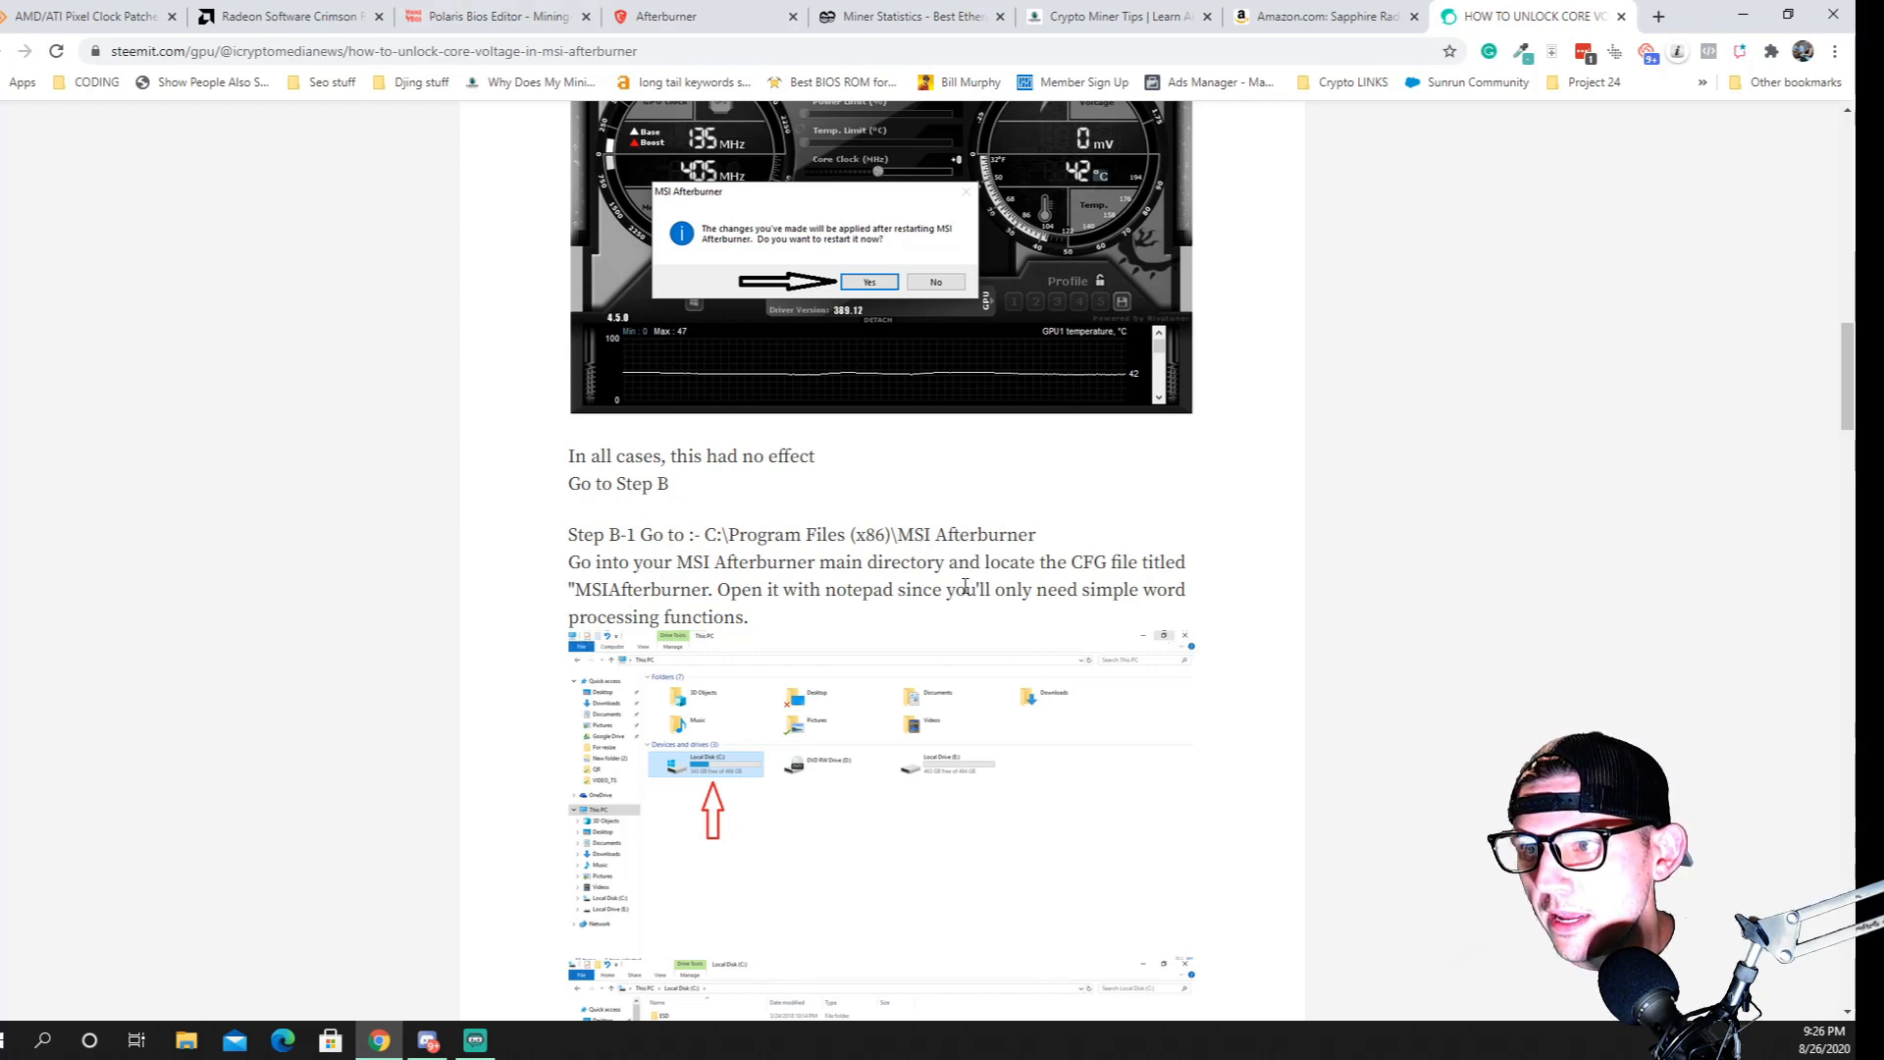
pyautogui.scroll(-3, 797, 382)
pyautogui.scroll(-3, 735, 520)
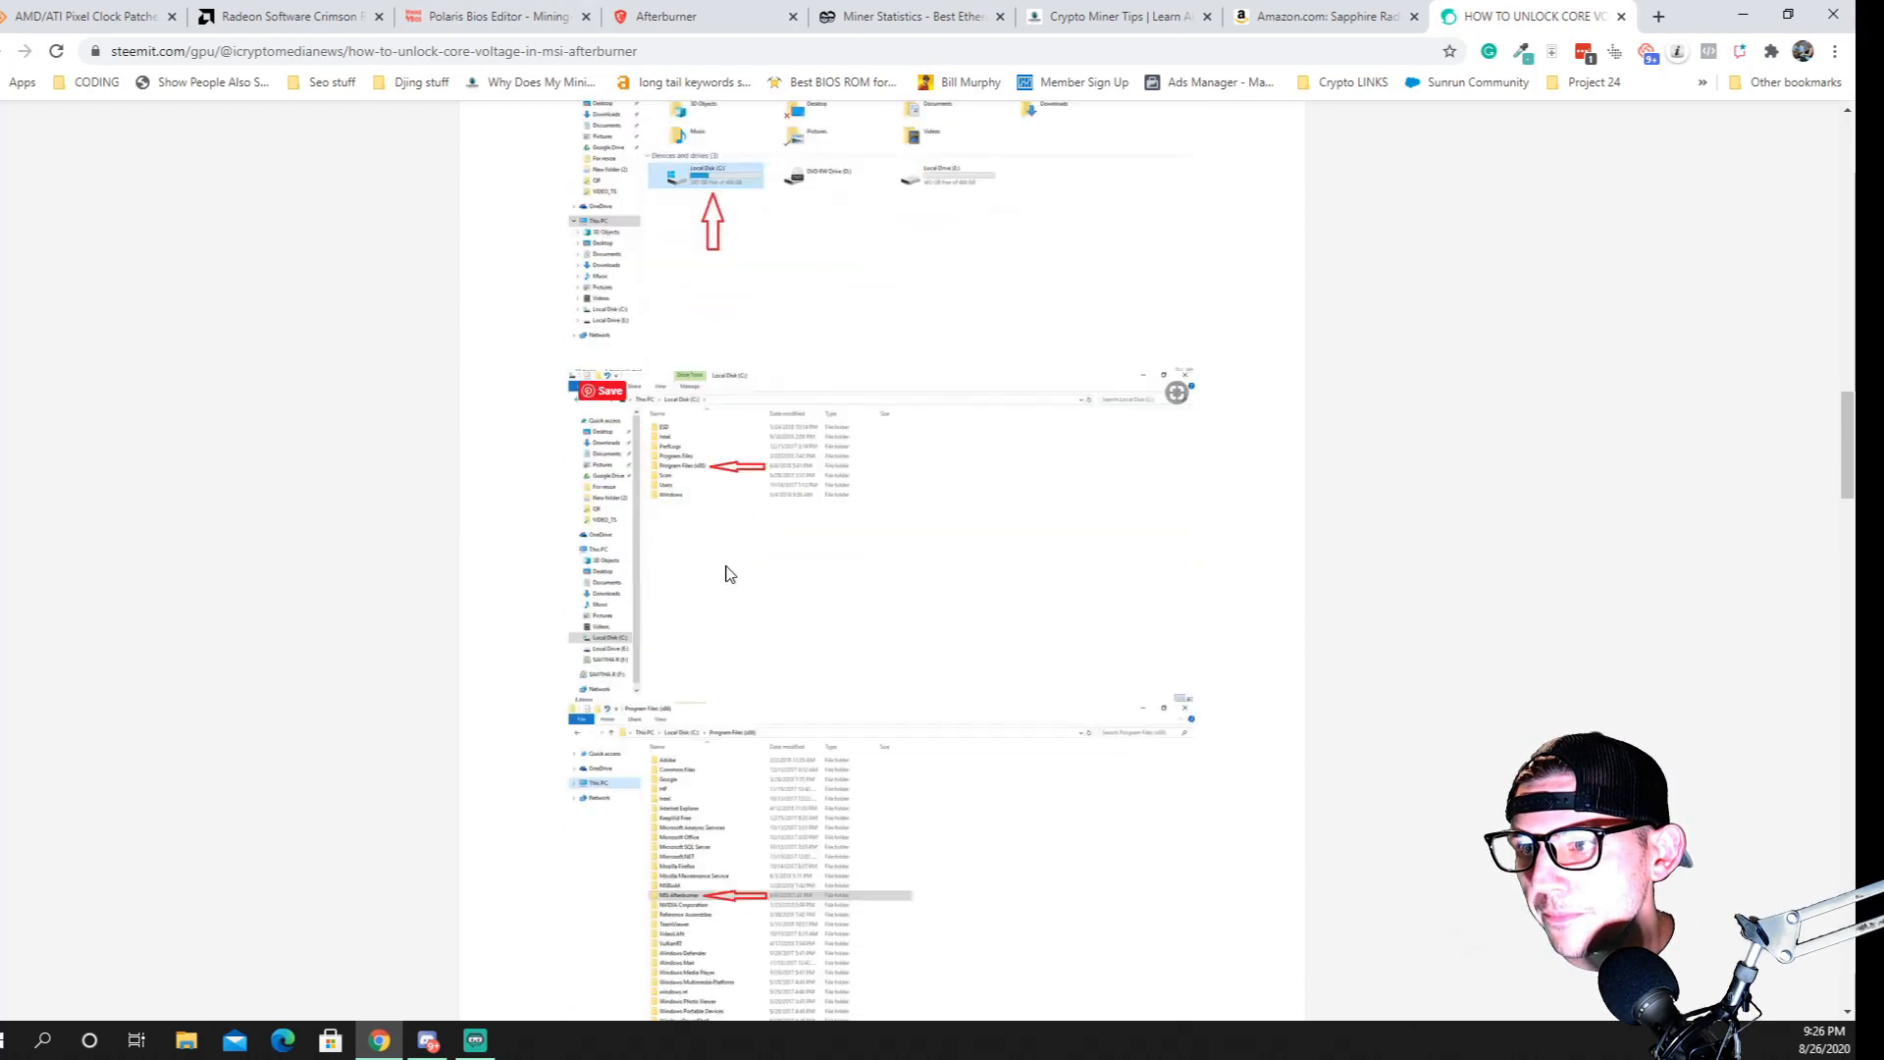
pyautogui.scroll(-3, 758, 569)
pyautogui.scroll(-3, 752, 606)
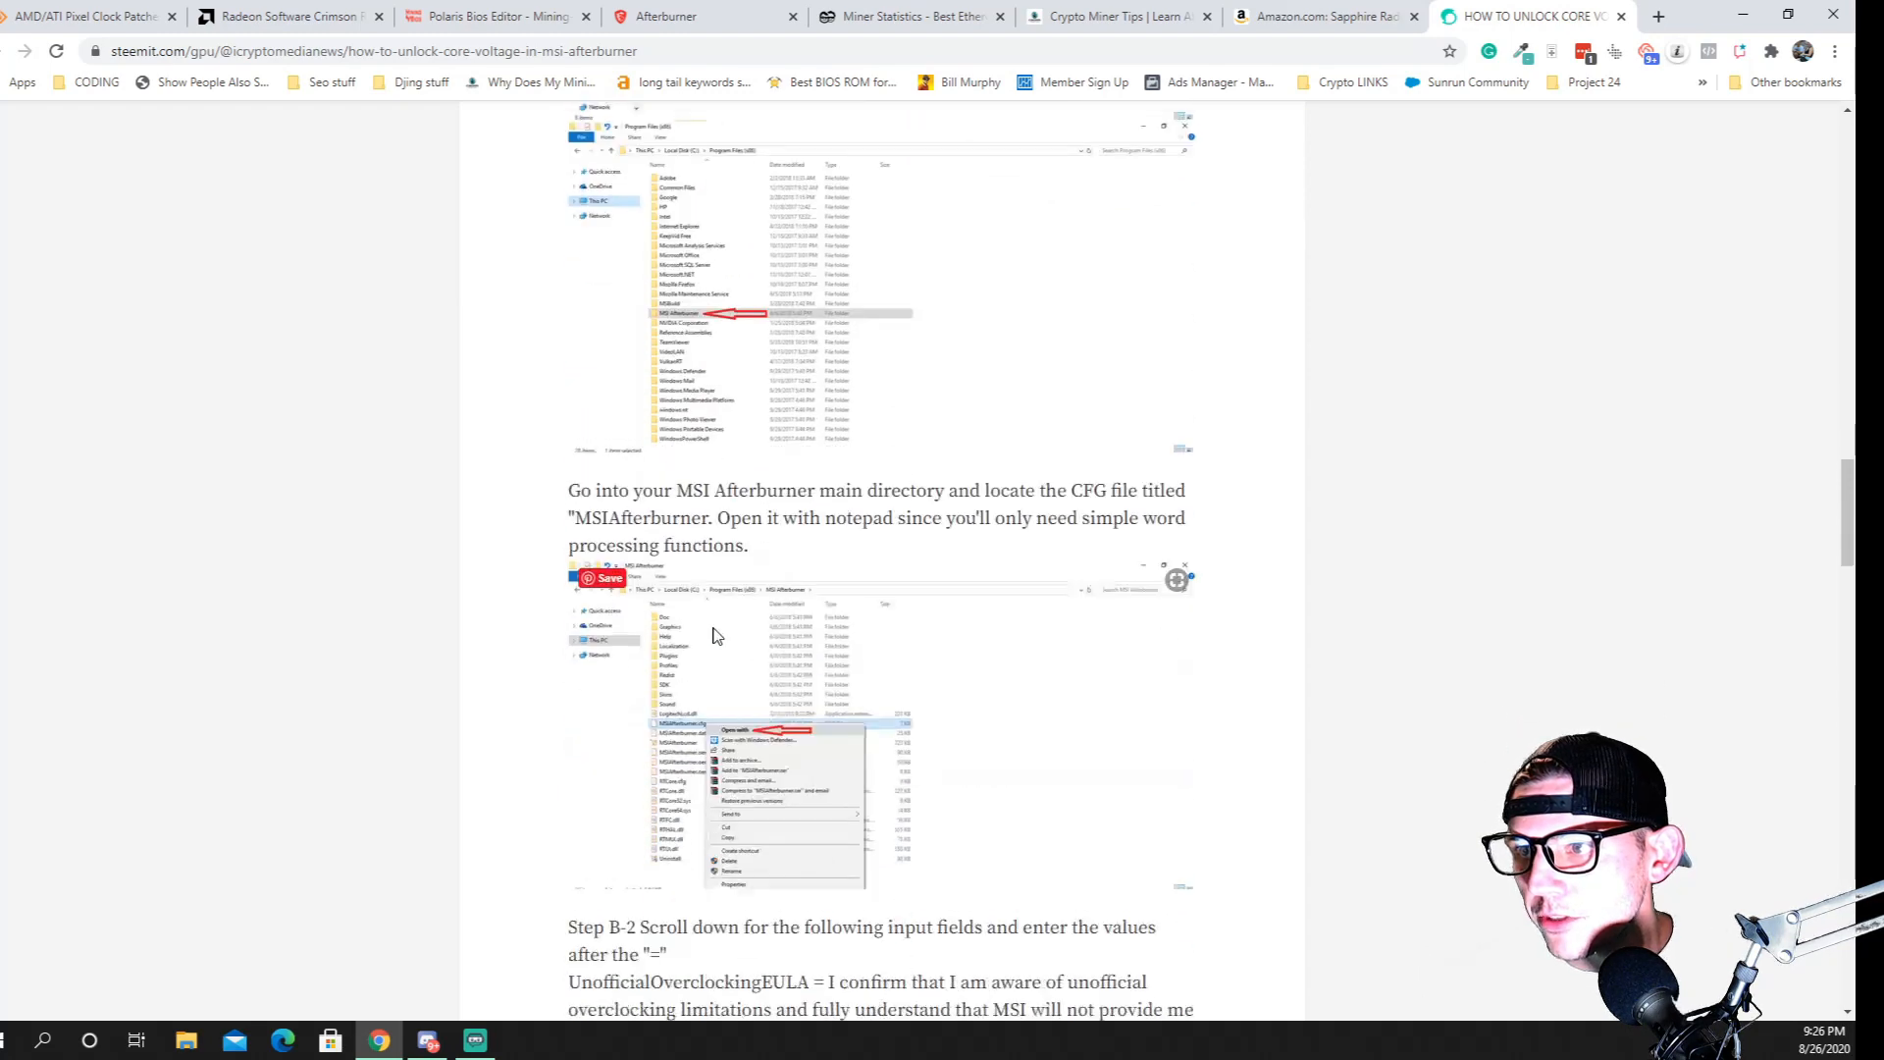
pyautogui.scroll(-3, 731, 613)
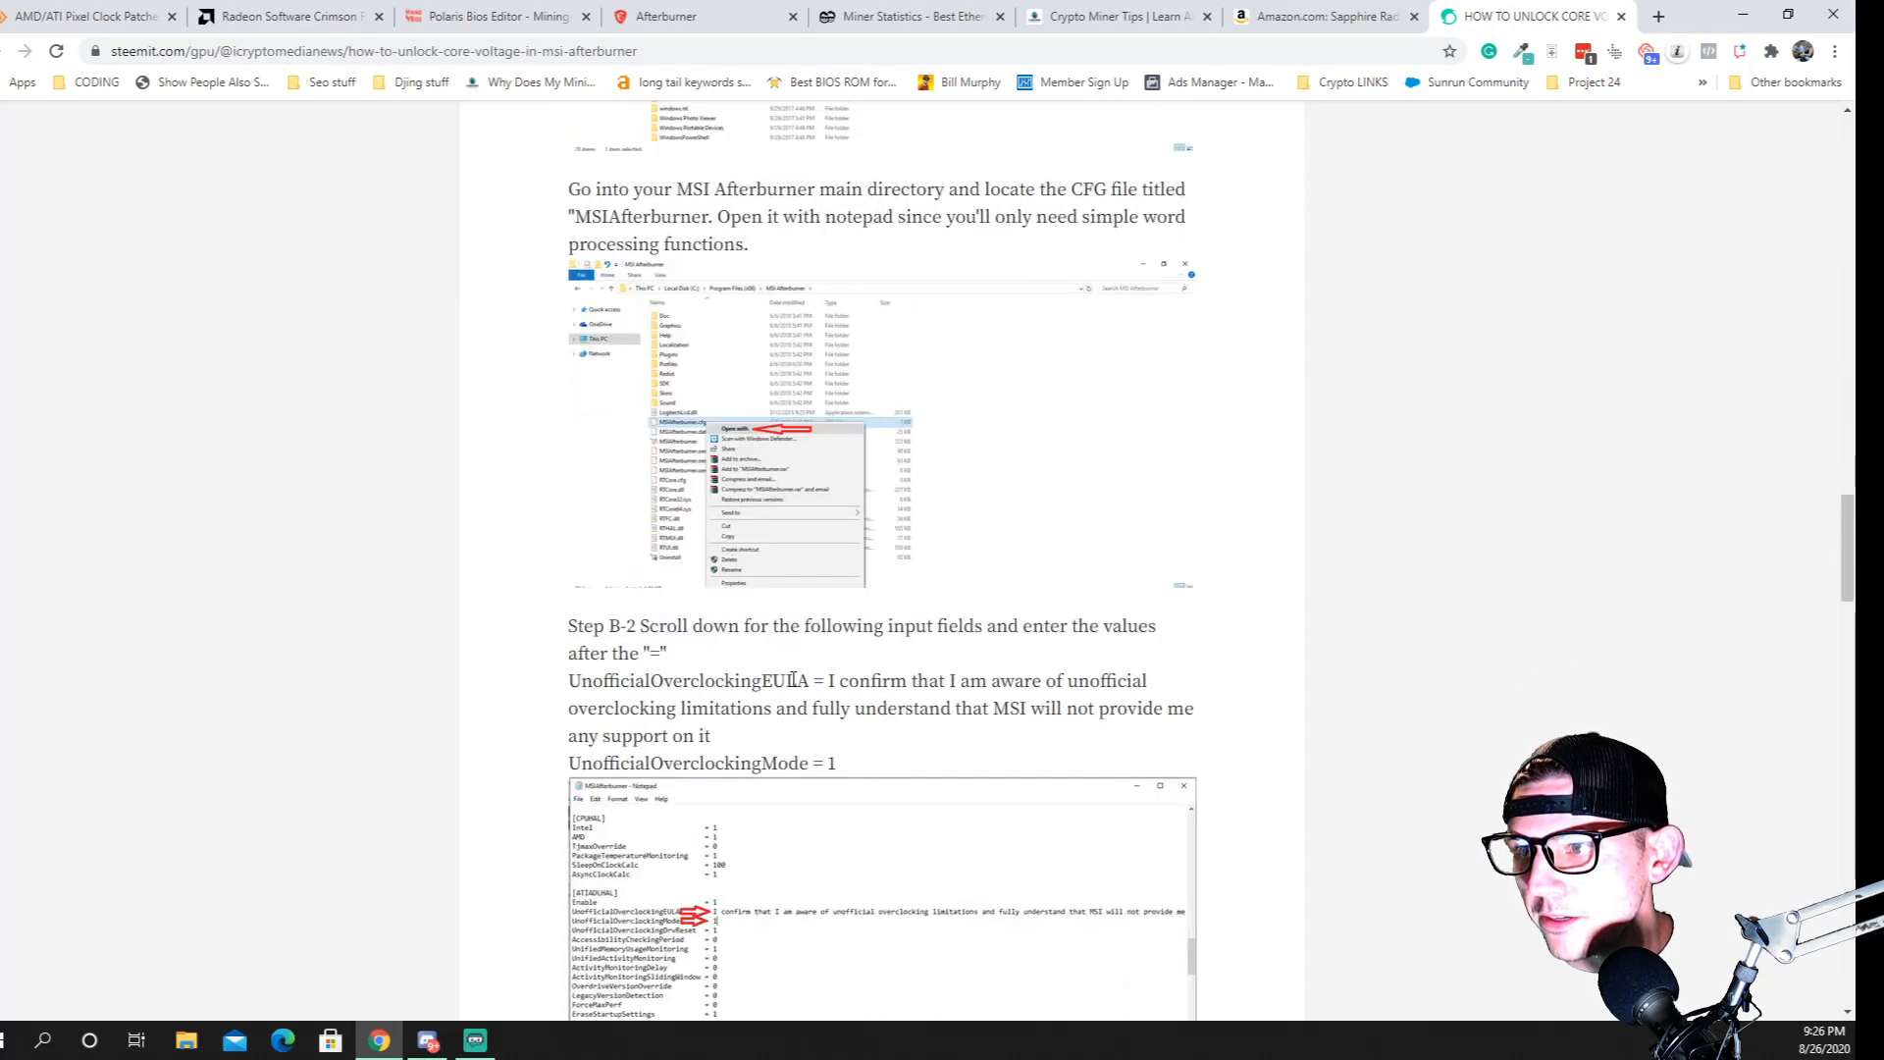
pyautogui.scroll(-3, 495, 746)
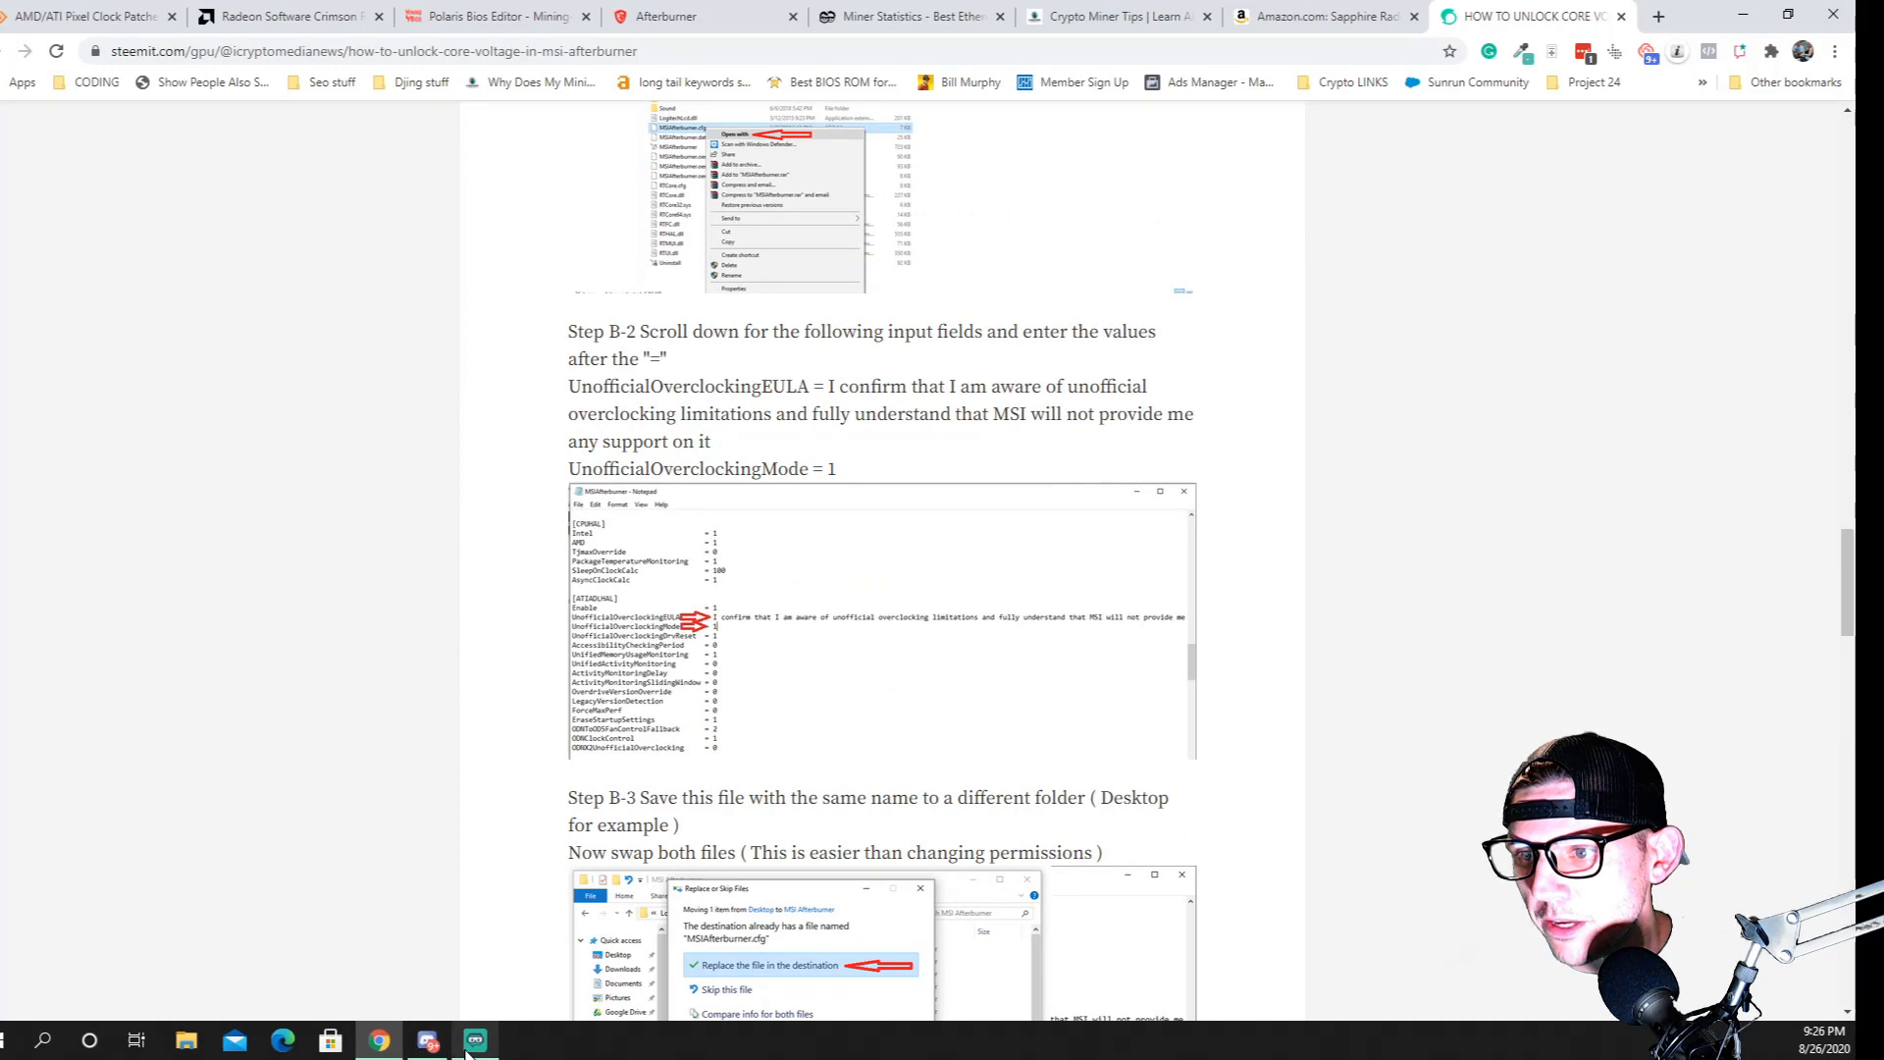
# Switch to File Explorer, close the extra window, and open the PROGRAMS (E:) drive
pyautogui.click(379, 1043)
pyautogui.click(380, 1050)
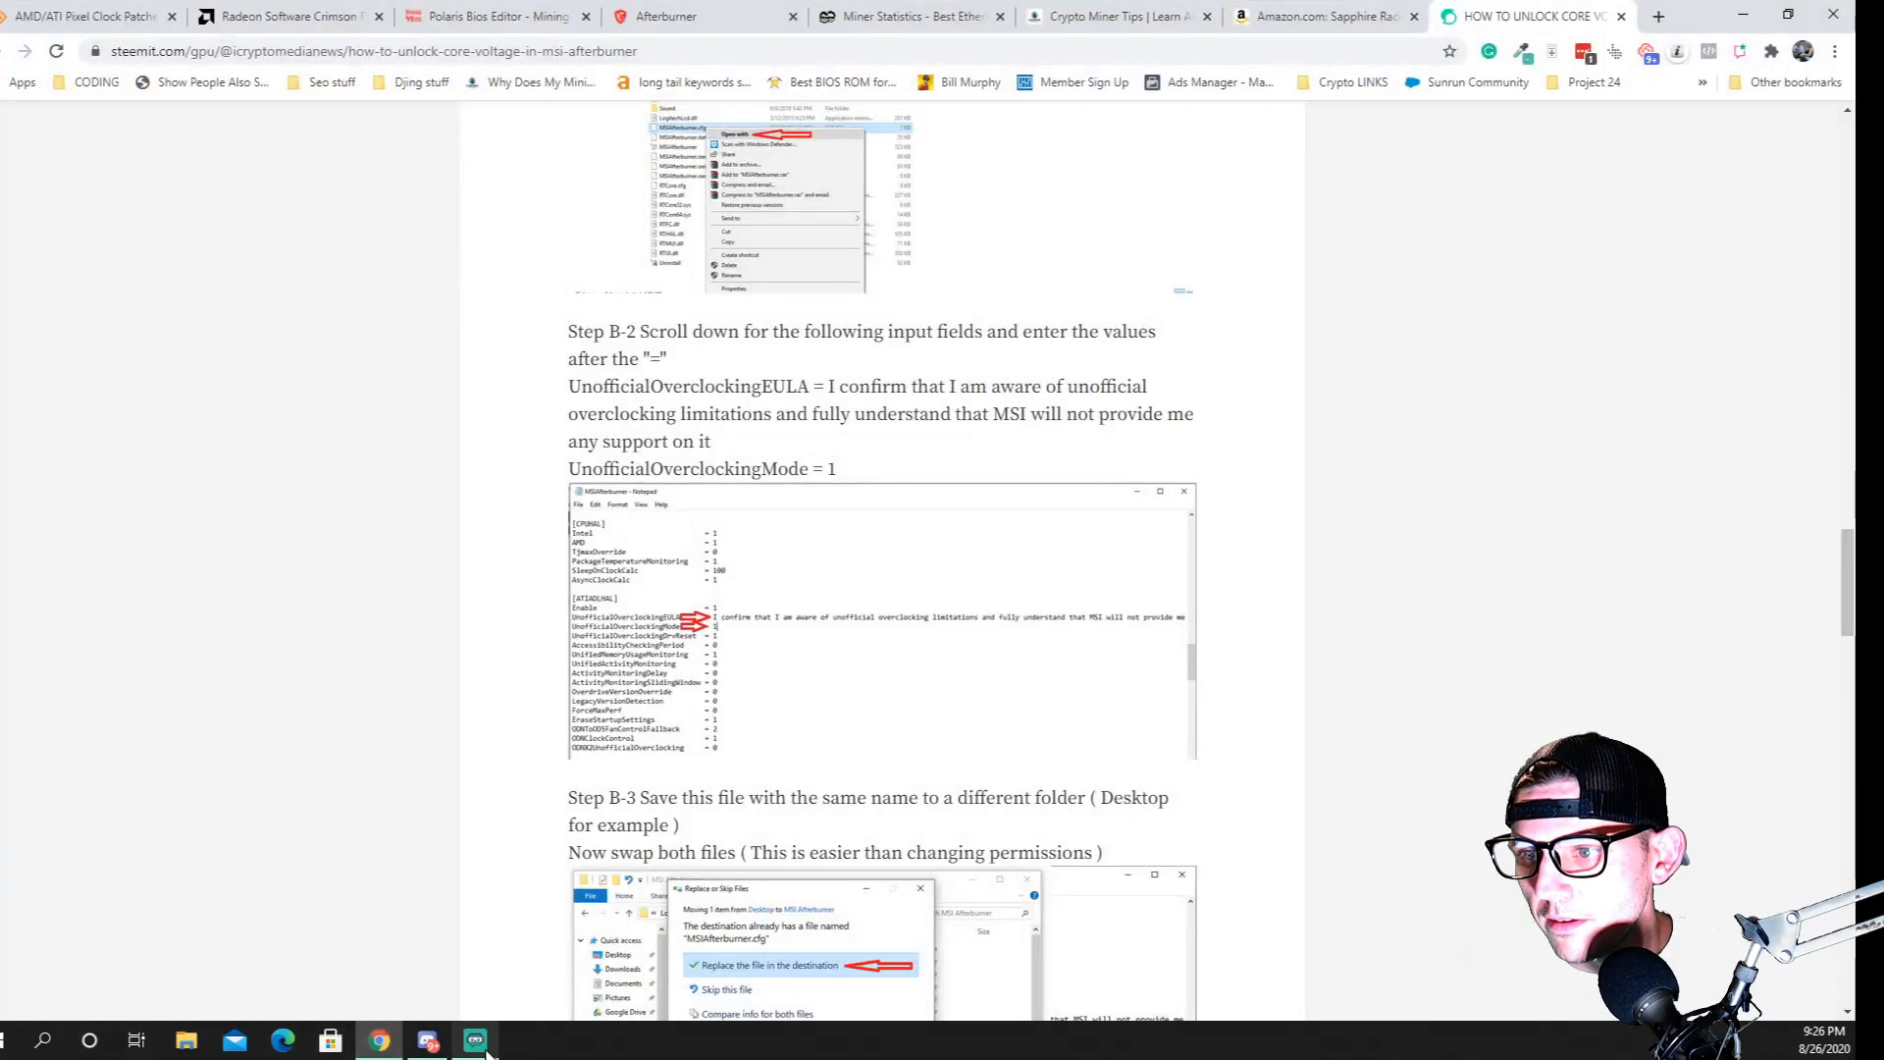
pyautogui.click(185, 1042)
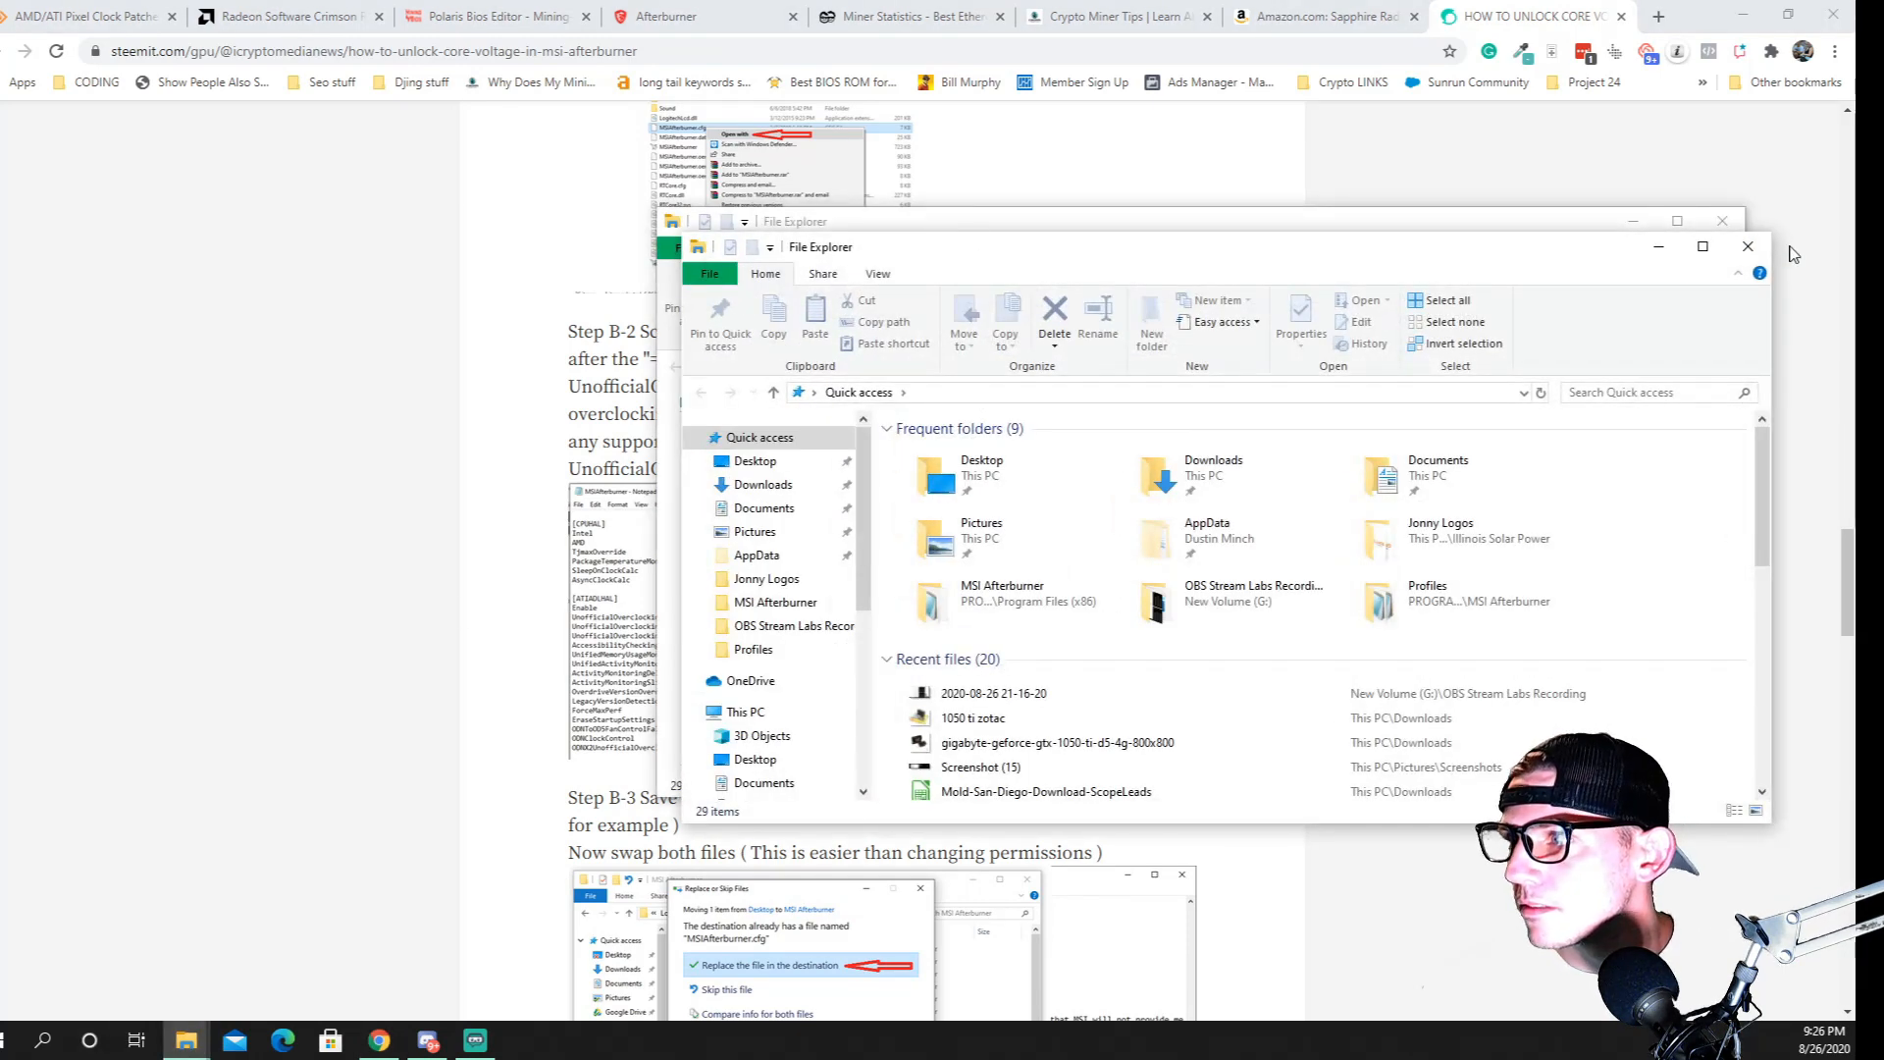
pyautogui.click(1748, 246)
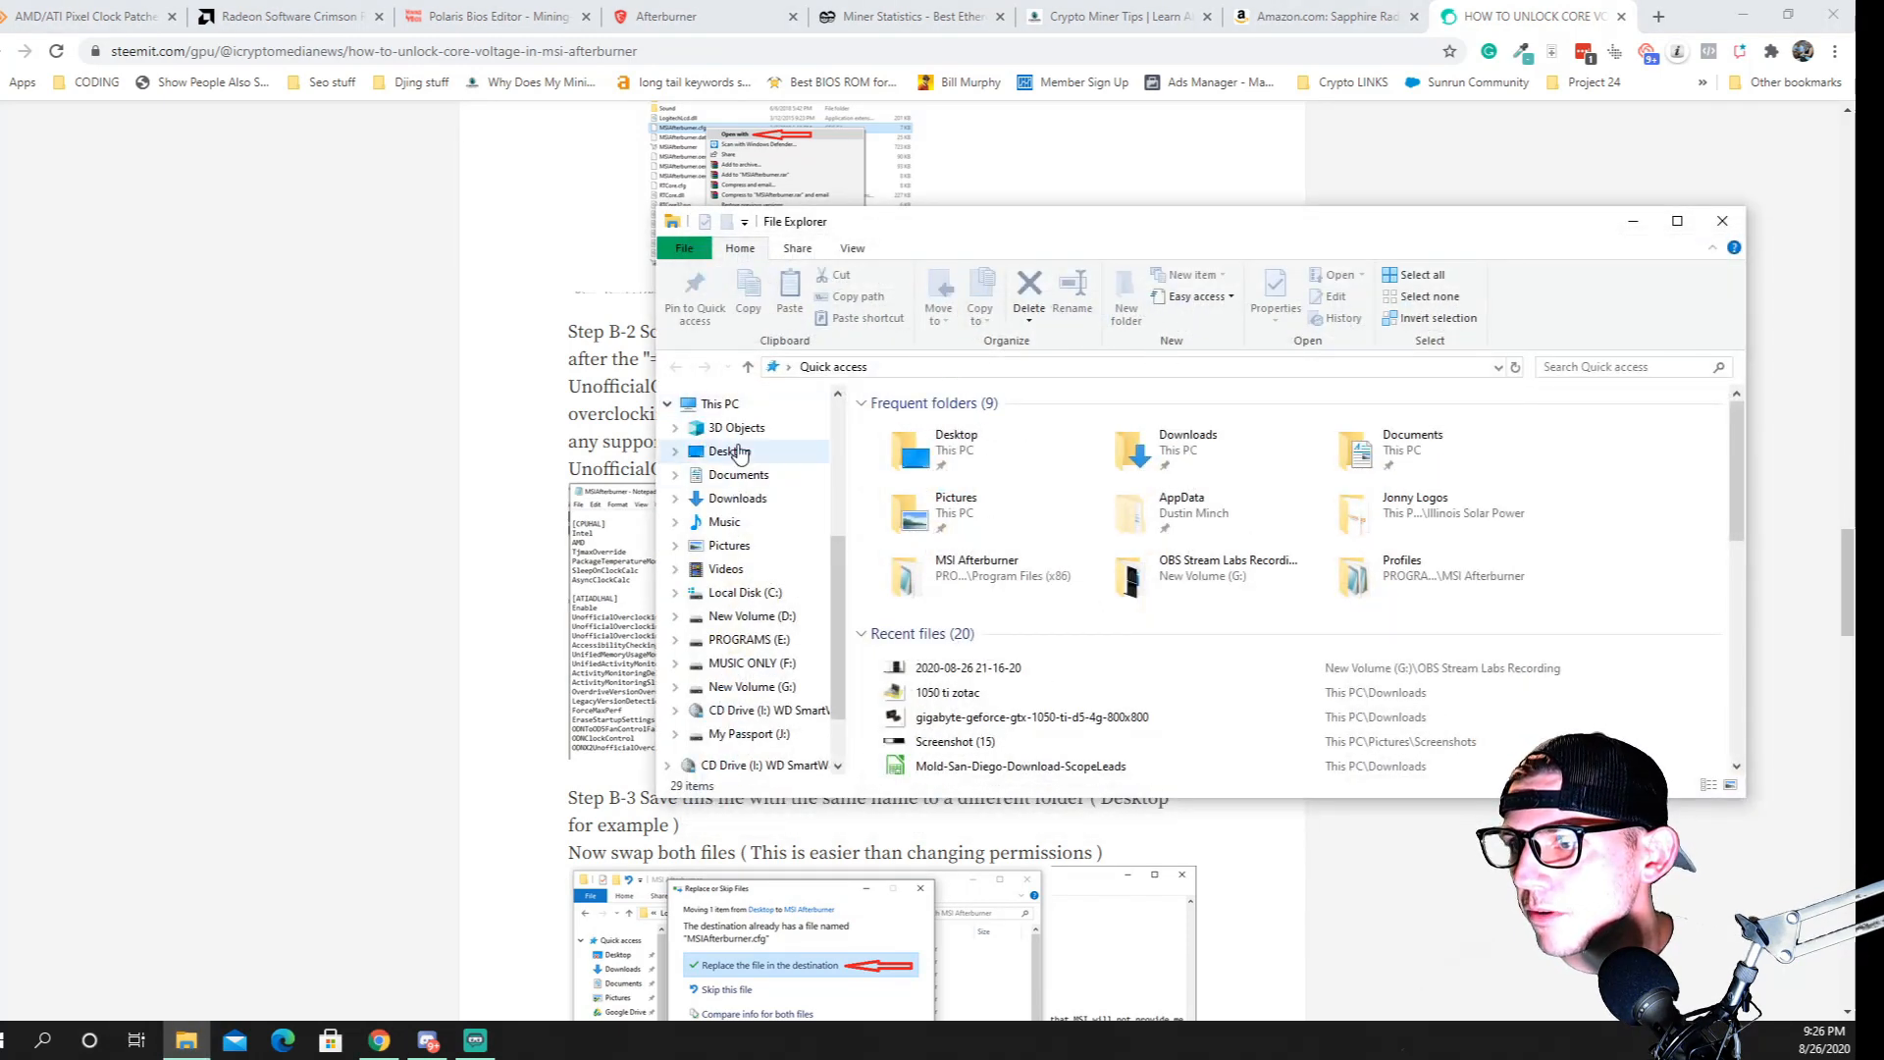
pyautogui.scroll(-1, 770, 618)
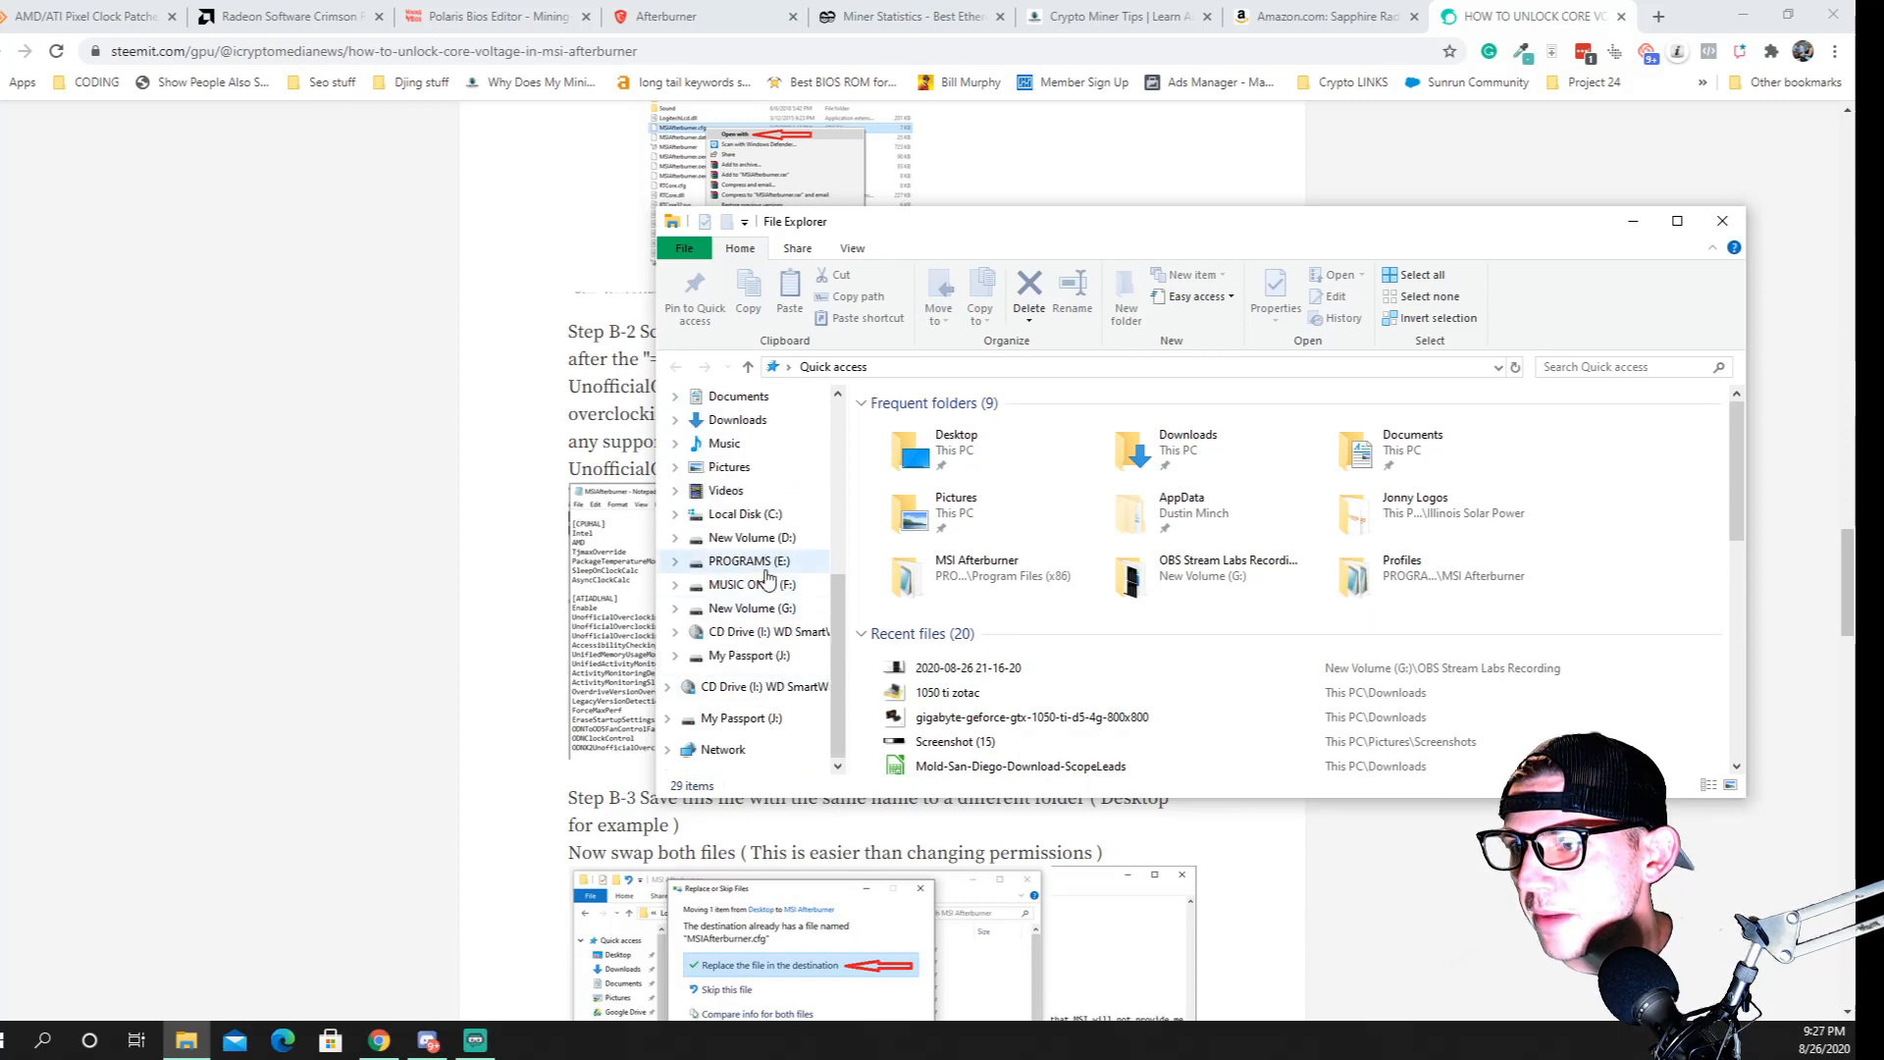
pyautogui.click(827, 566)
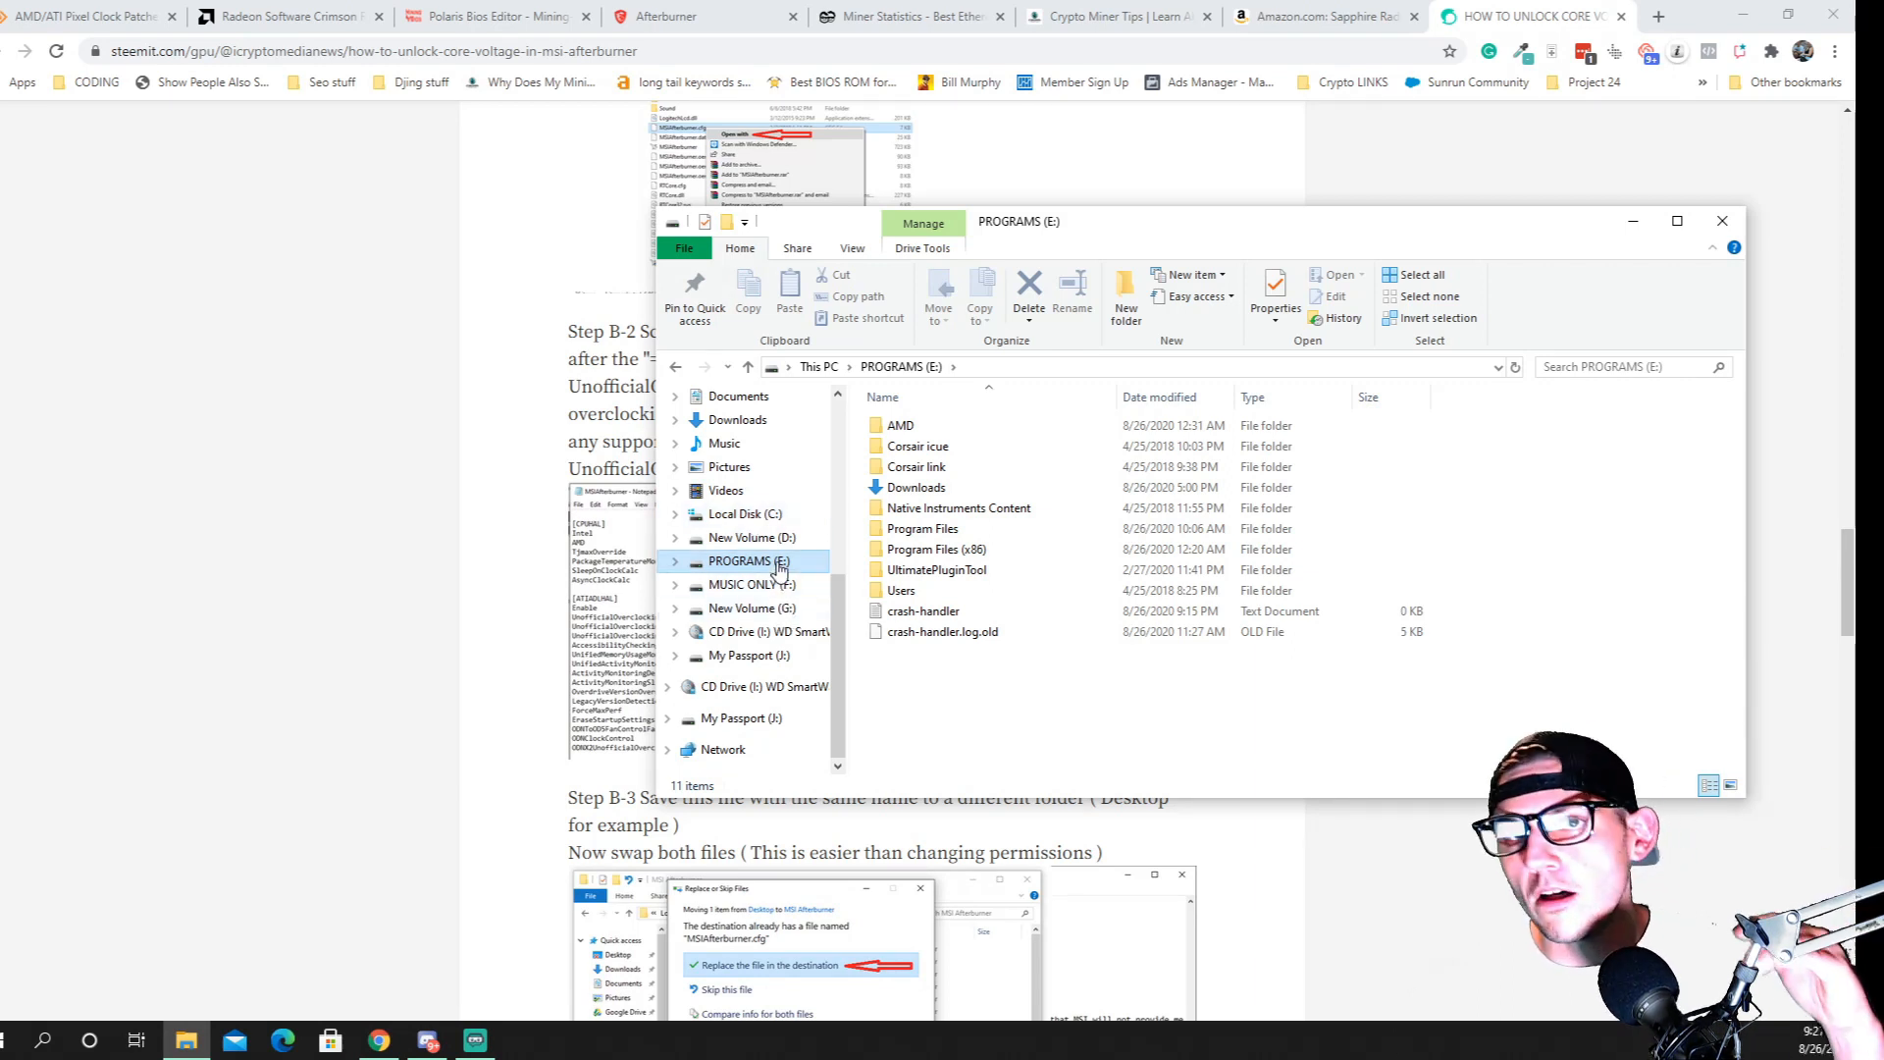
# Open the MSI Afterburner folder inside Program Files (x86) on the E: drive
pyautogui.scroll(5, 778, 569)
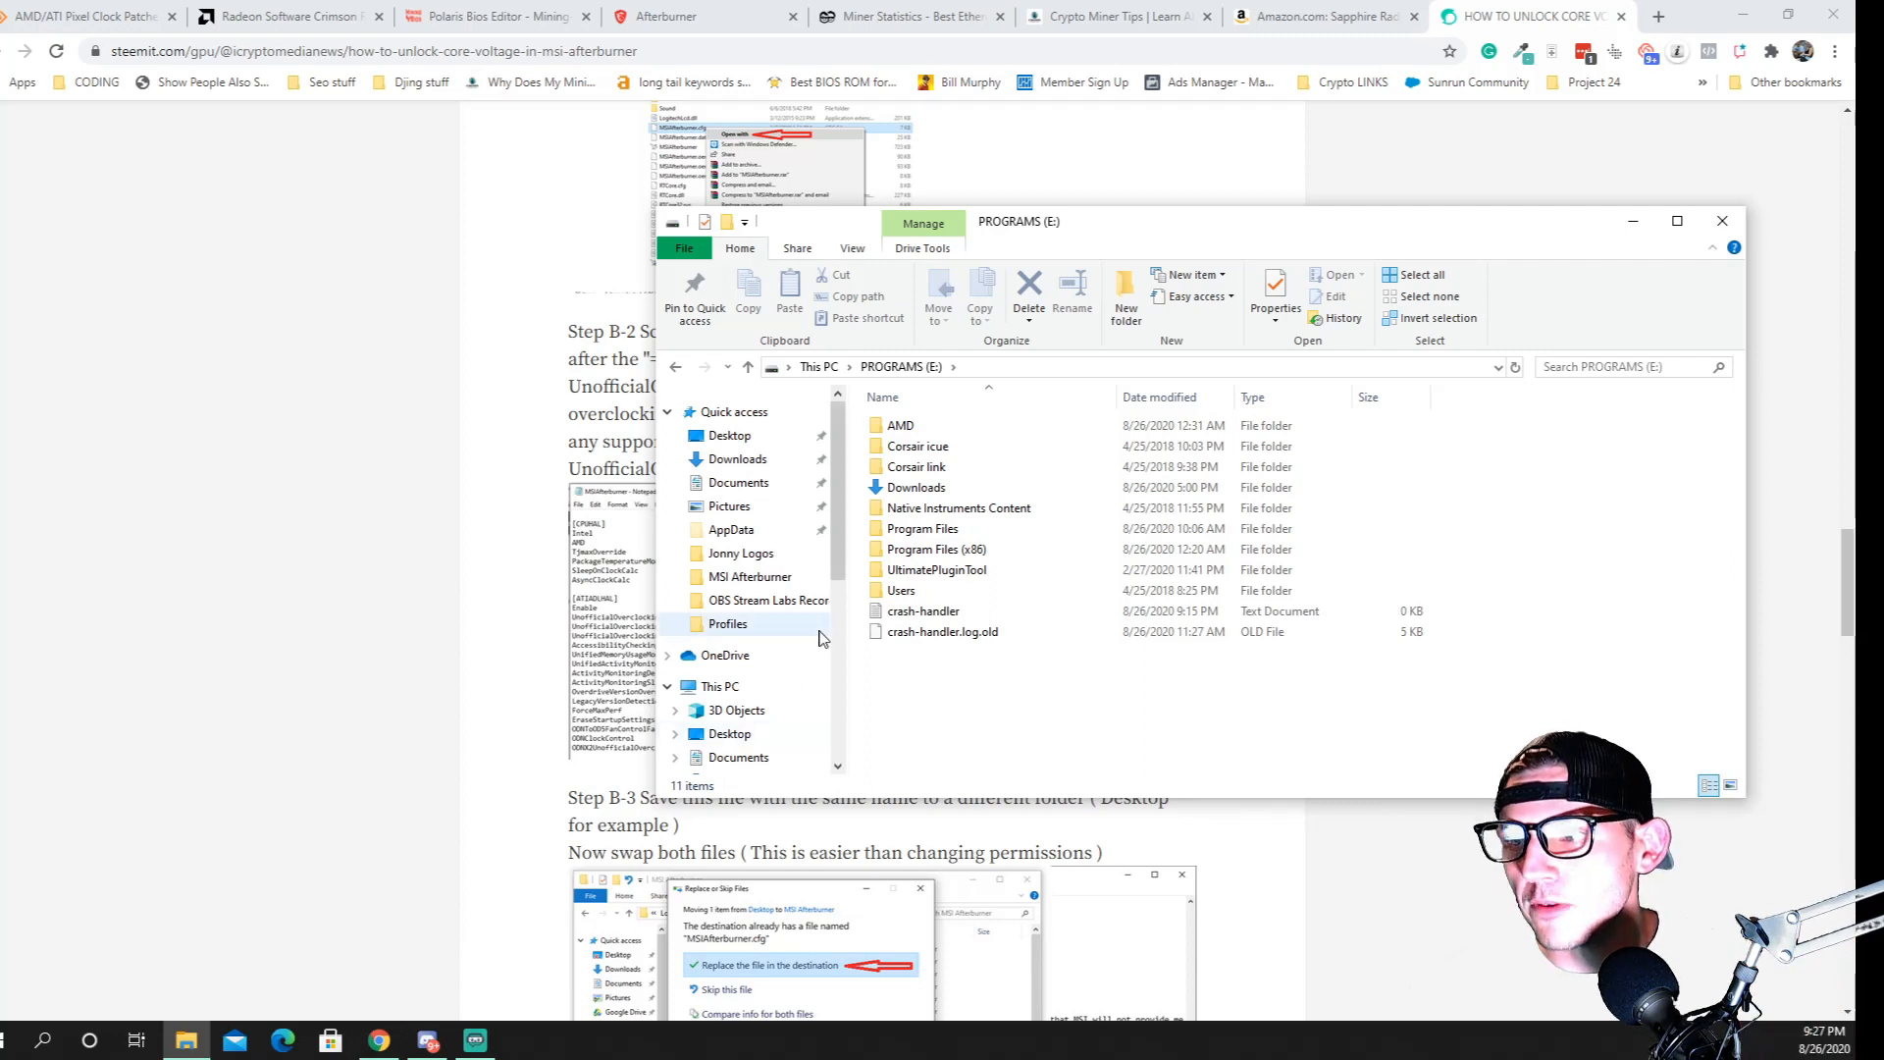
pyautogui.scroll(-3, 773, 677)
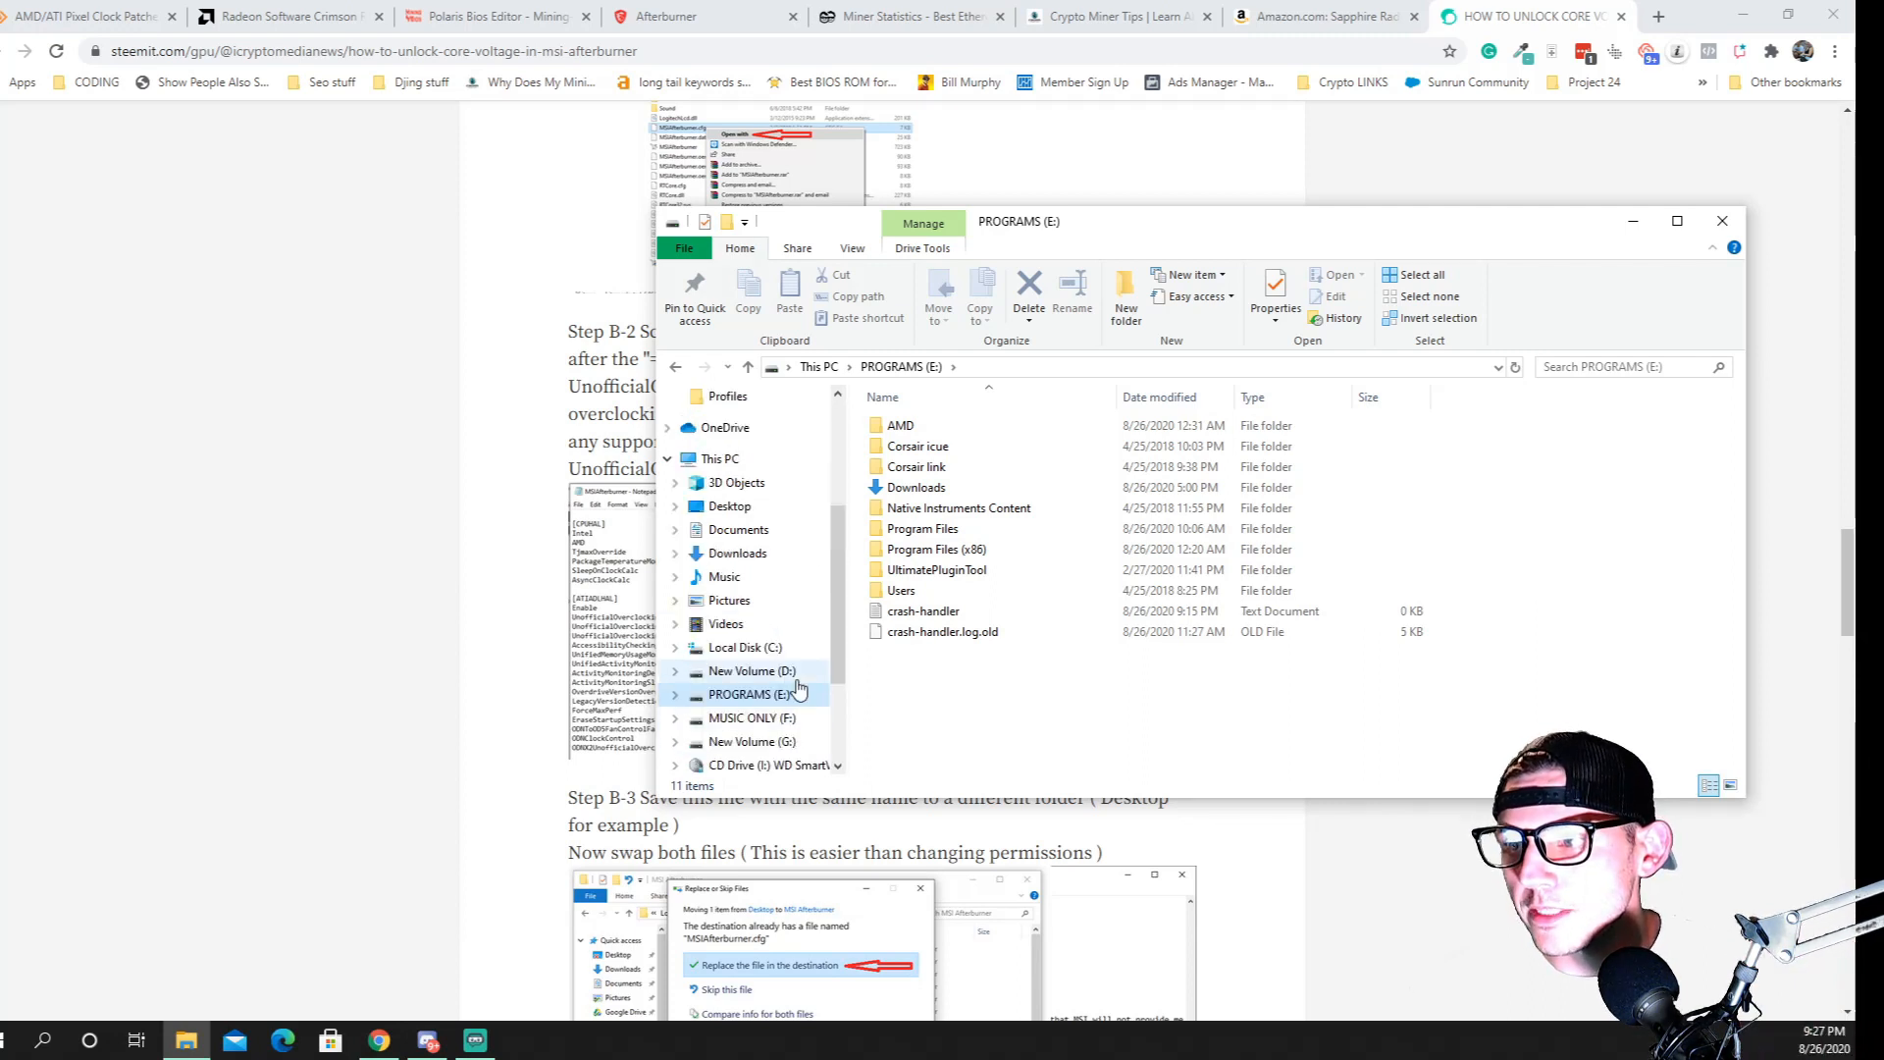
pyautogui.click(944, 552)
pyautogui.doubleClick(935, 553)
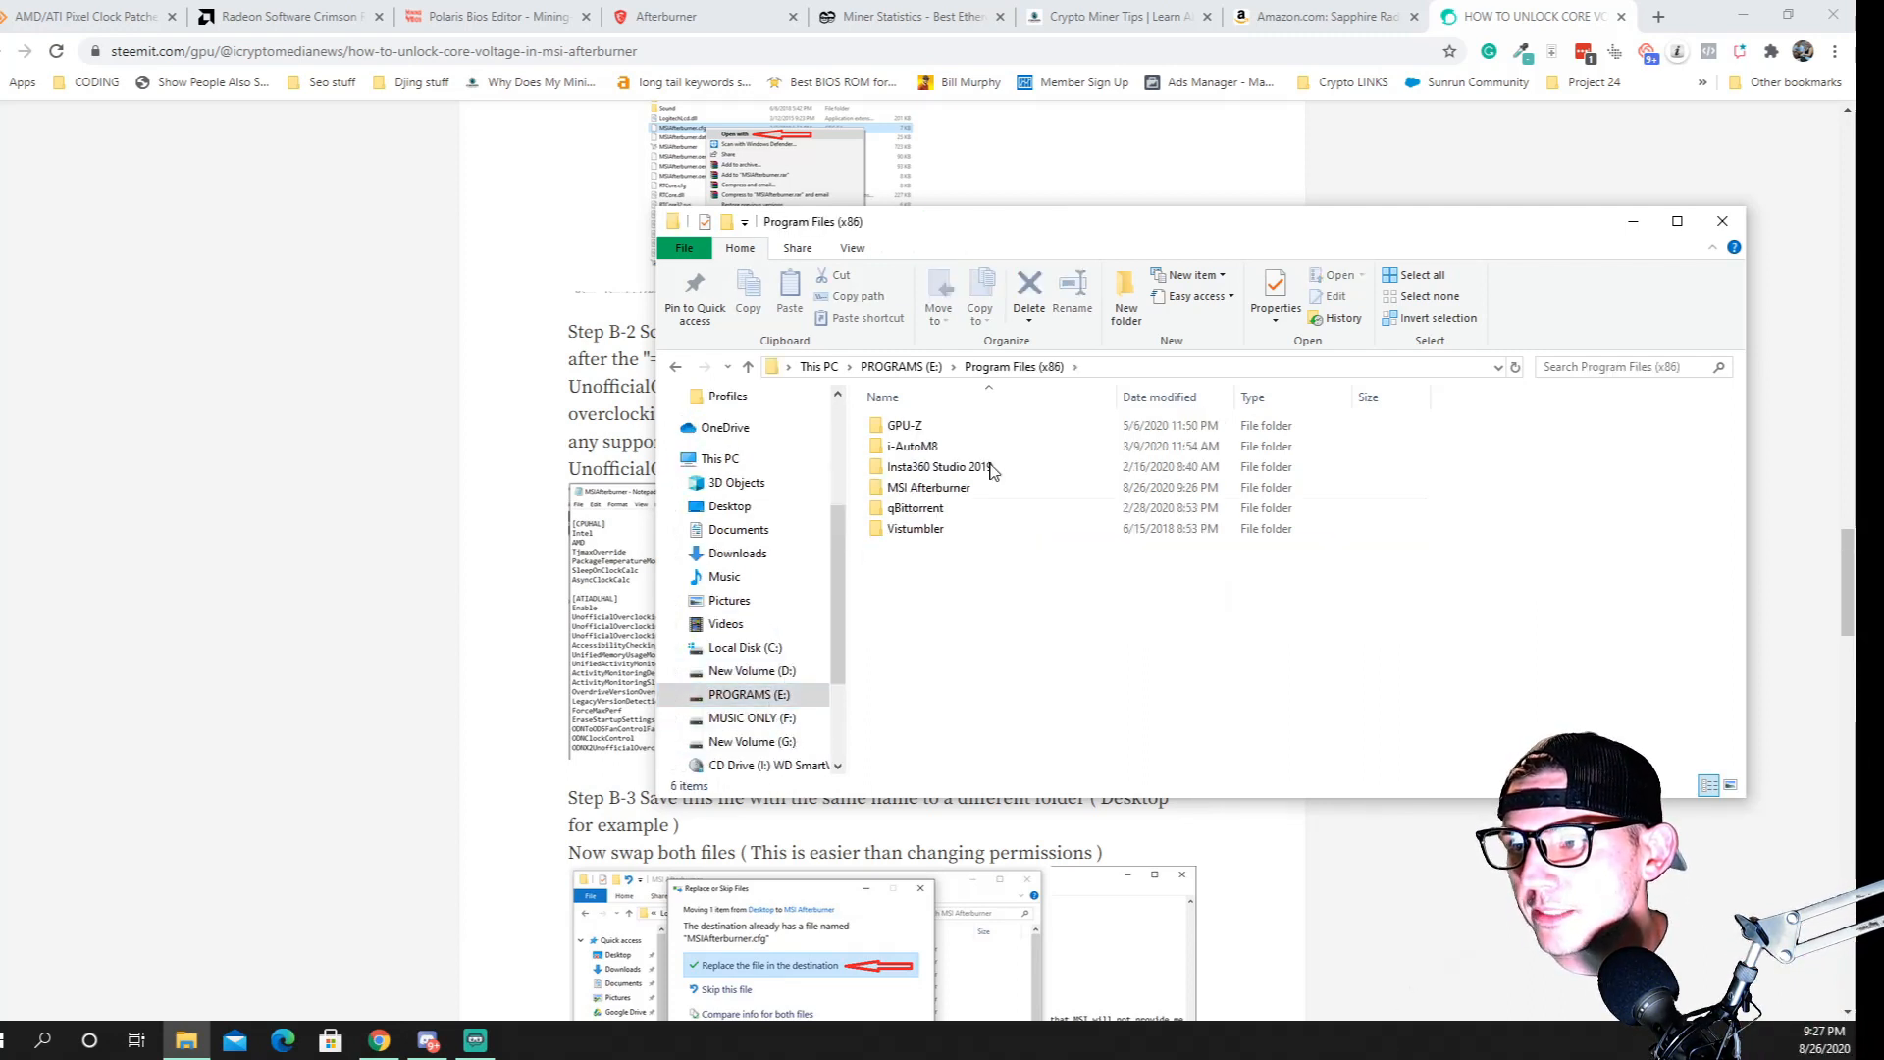
pyautogui.doubleClick(923, 488)
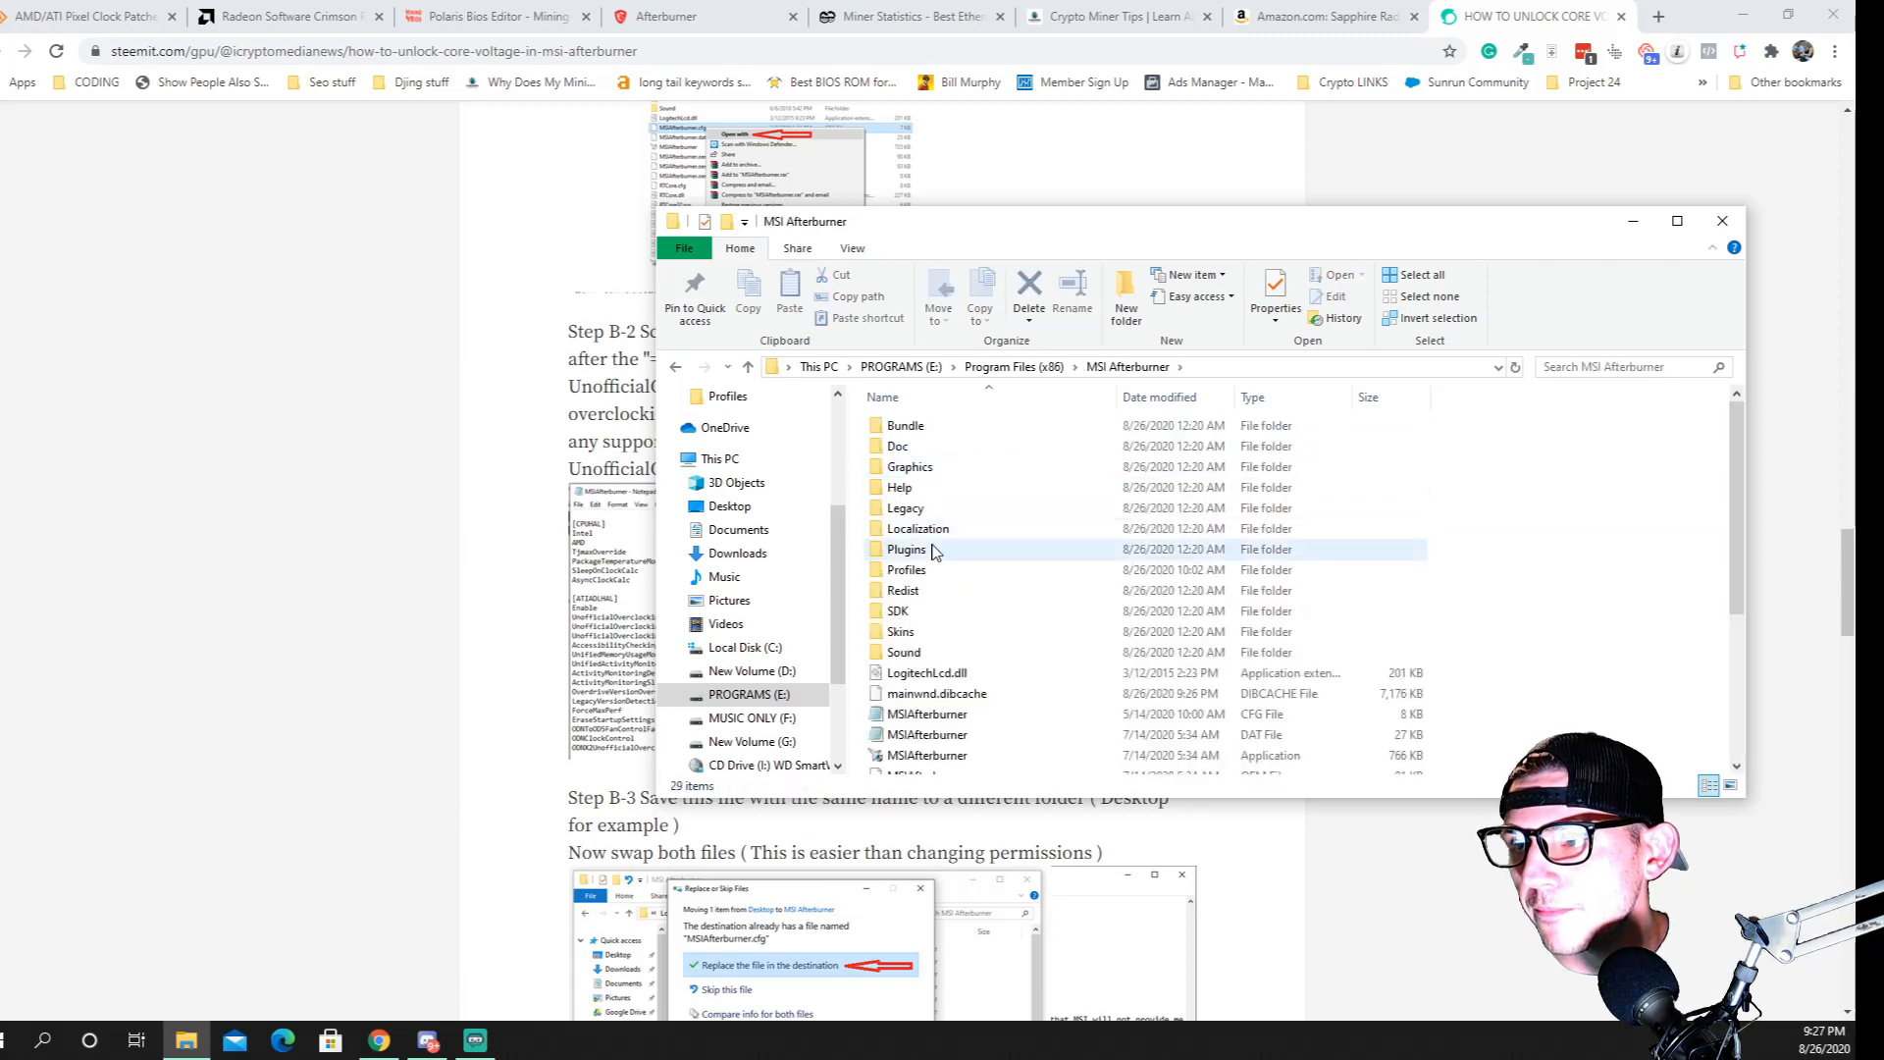
# Open the MSIAfterburner CFG file in Notepad, move its window clear of the folder, and look through its settings
pyautogui.scroll(-4, 933, 547)
pyautogui.scroll(3, 961, 675)
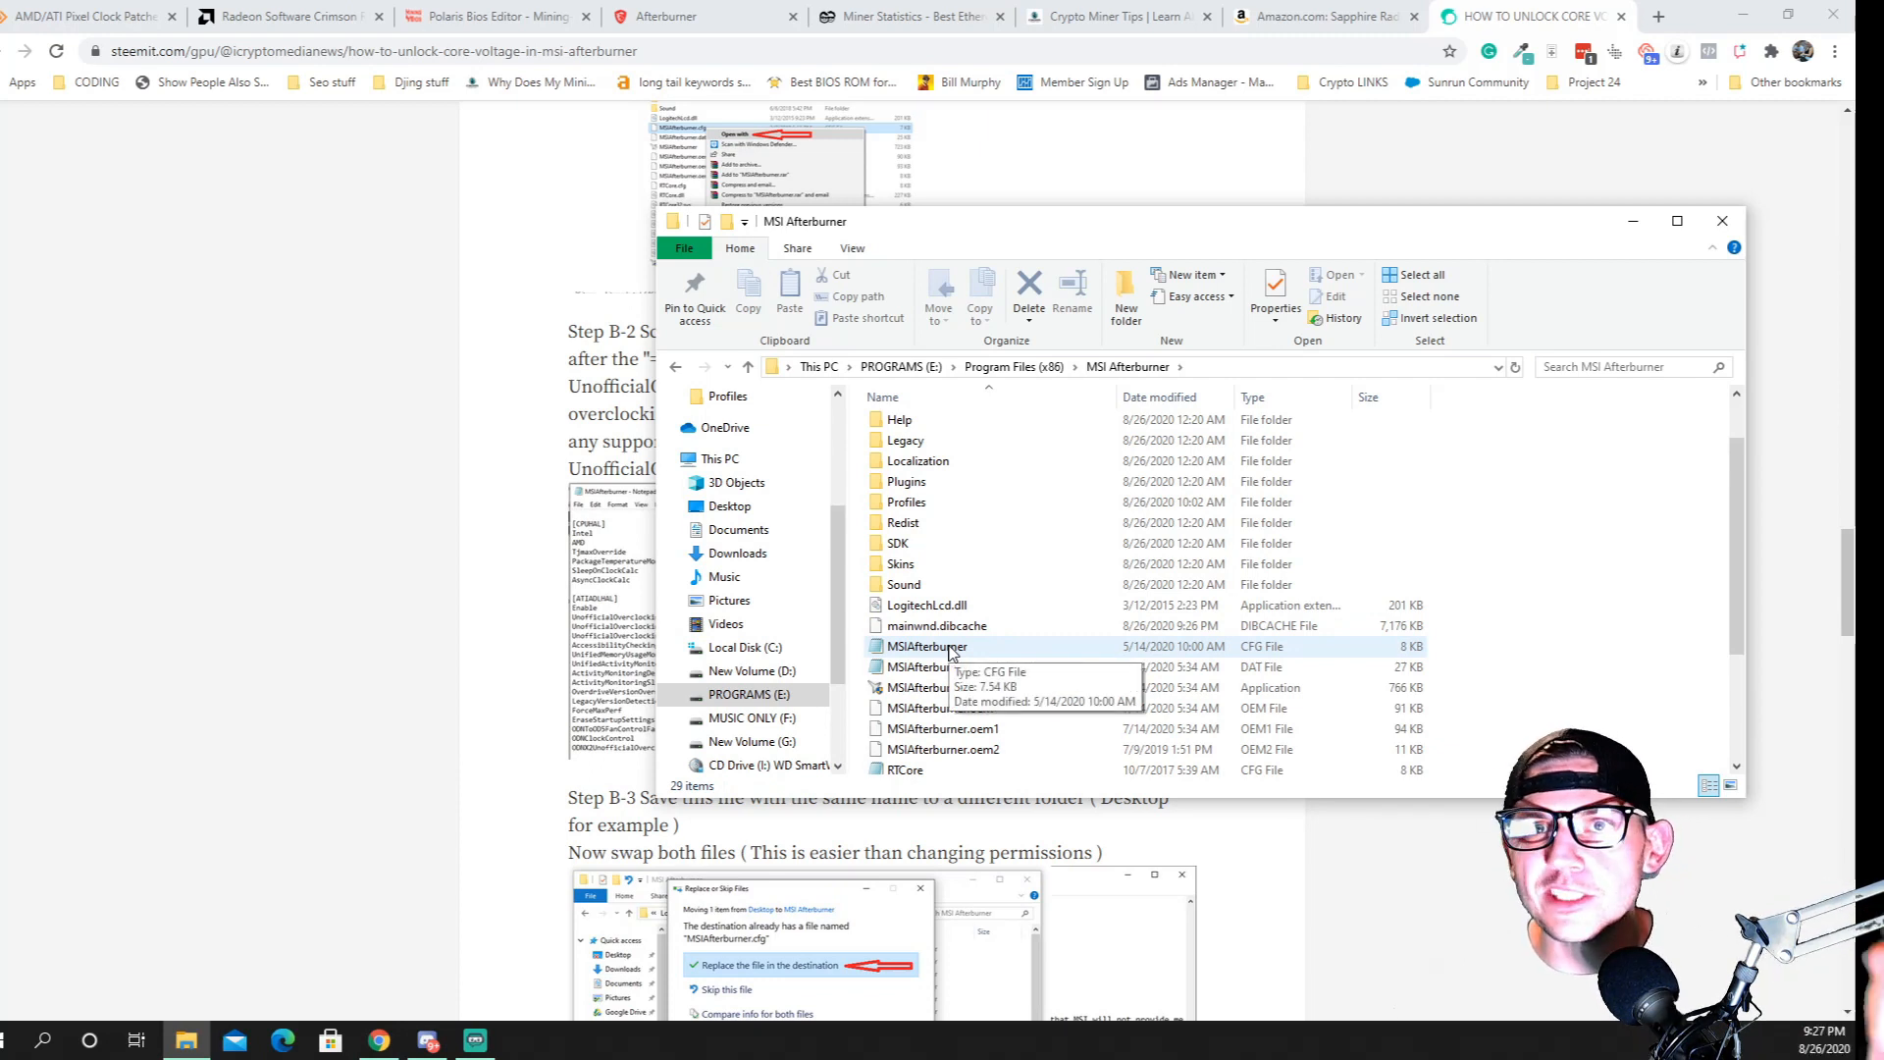
pyautogui.click(957, 649)
pyautogui.click(957, 646)
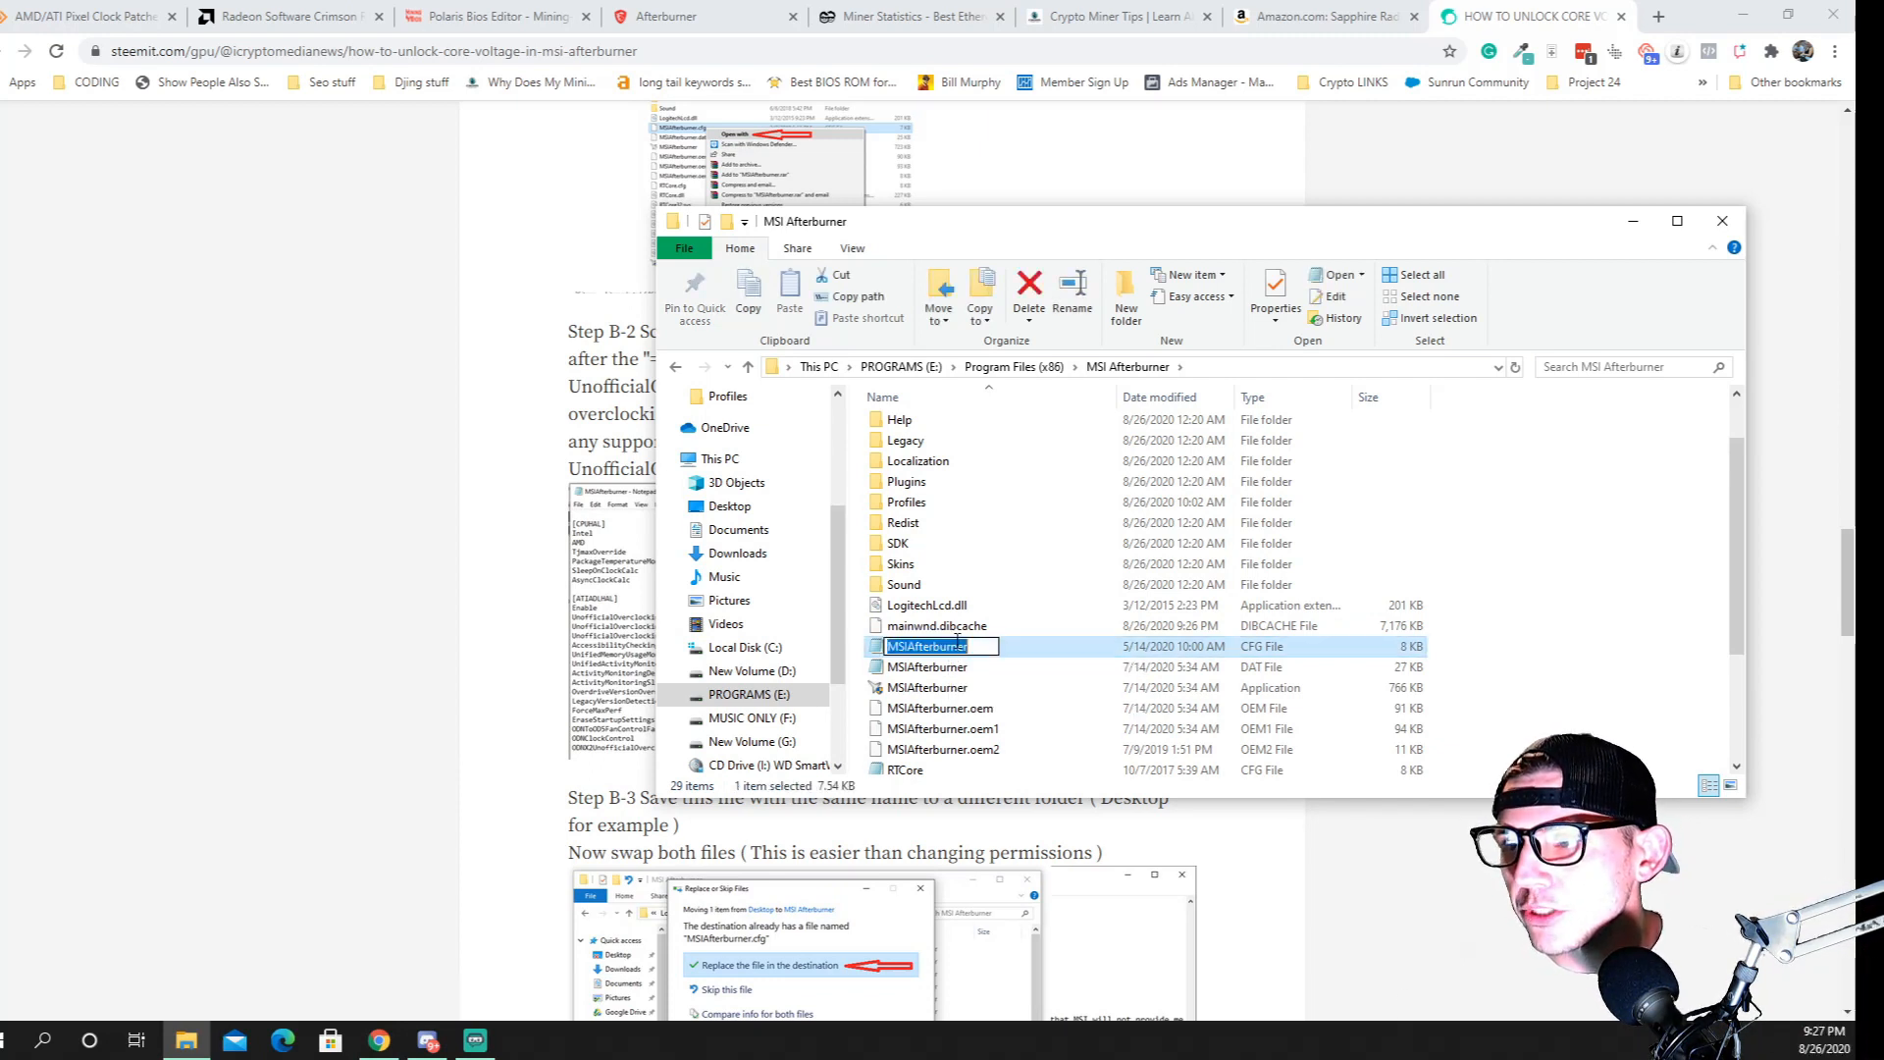
pyautogui.doubleClick(878, 649)
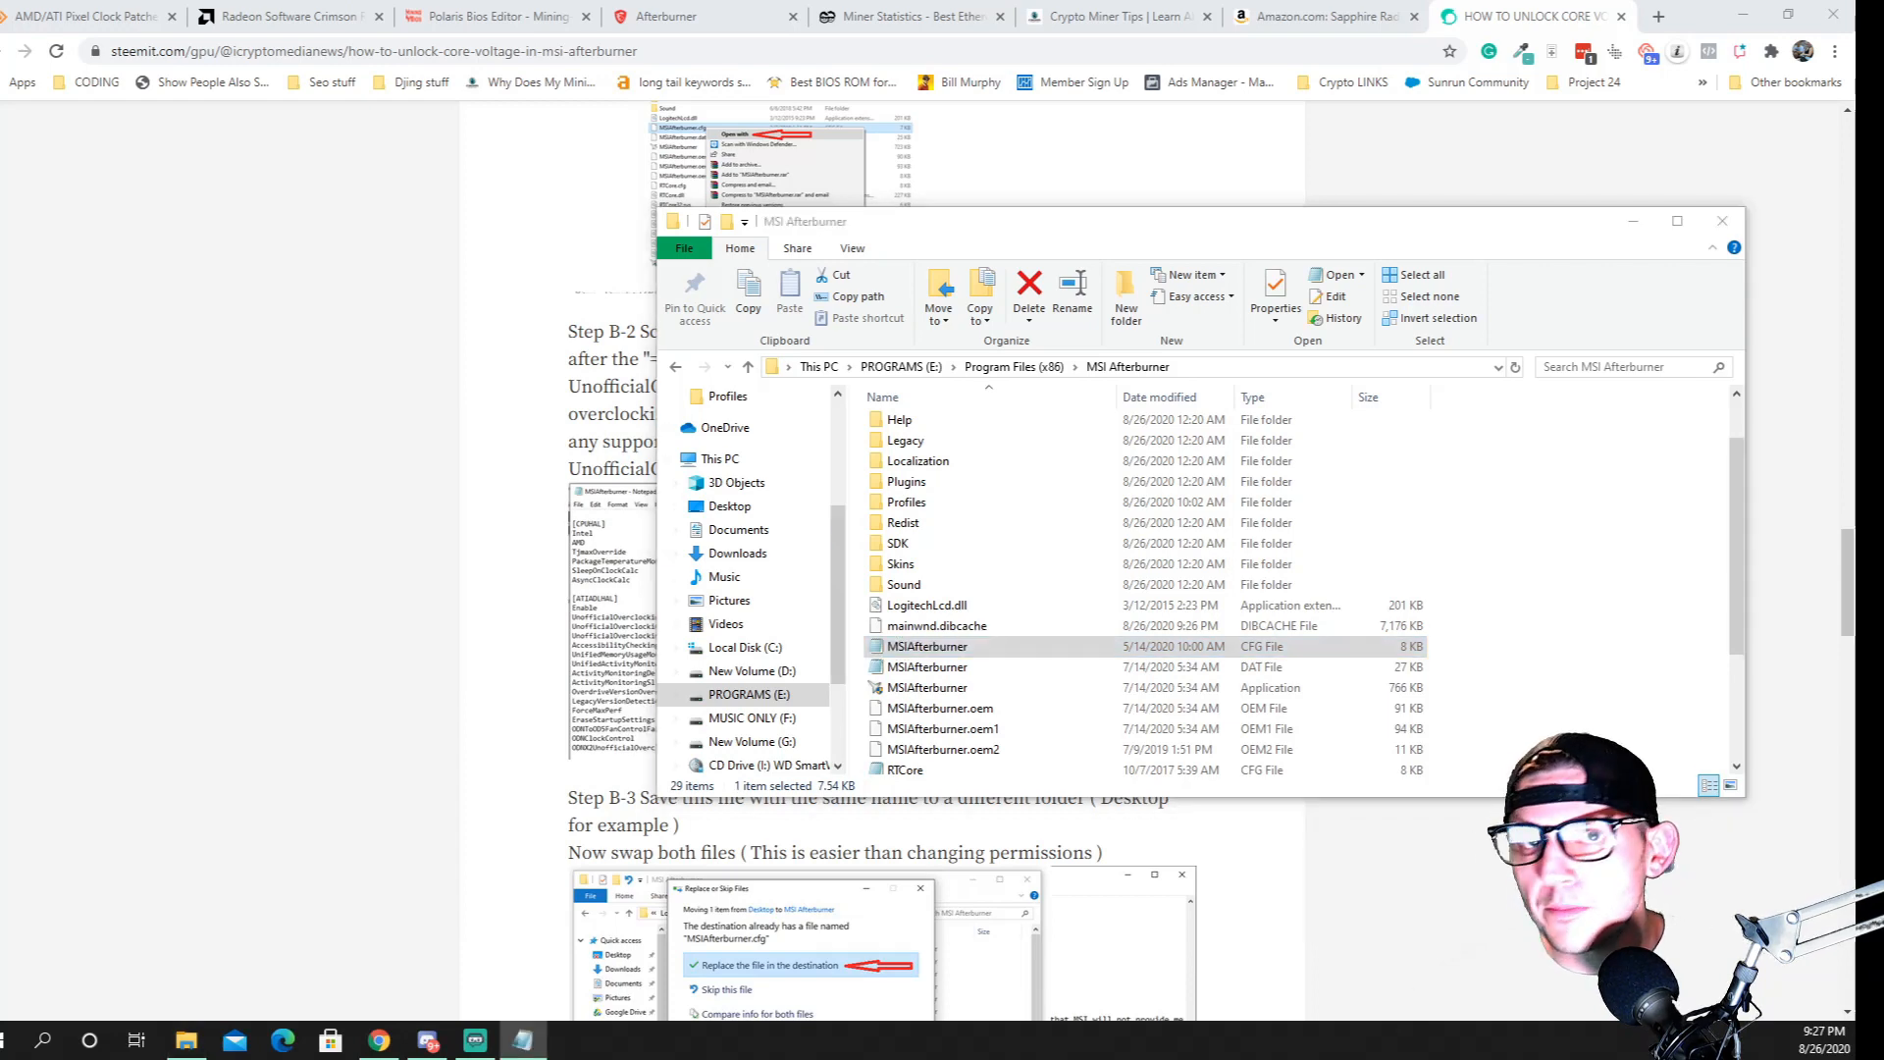
pyautogui.moveTo(997, 334); pyautogui.dragTo(880, 149)
pyautogui.scroll(-20, 778, 420)
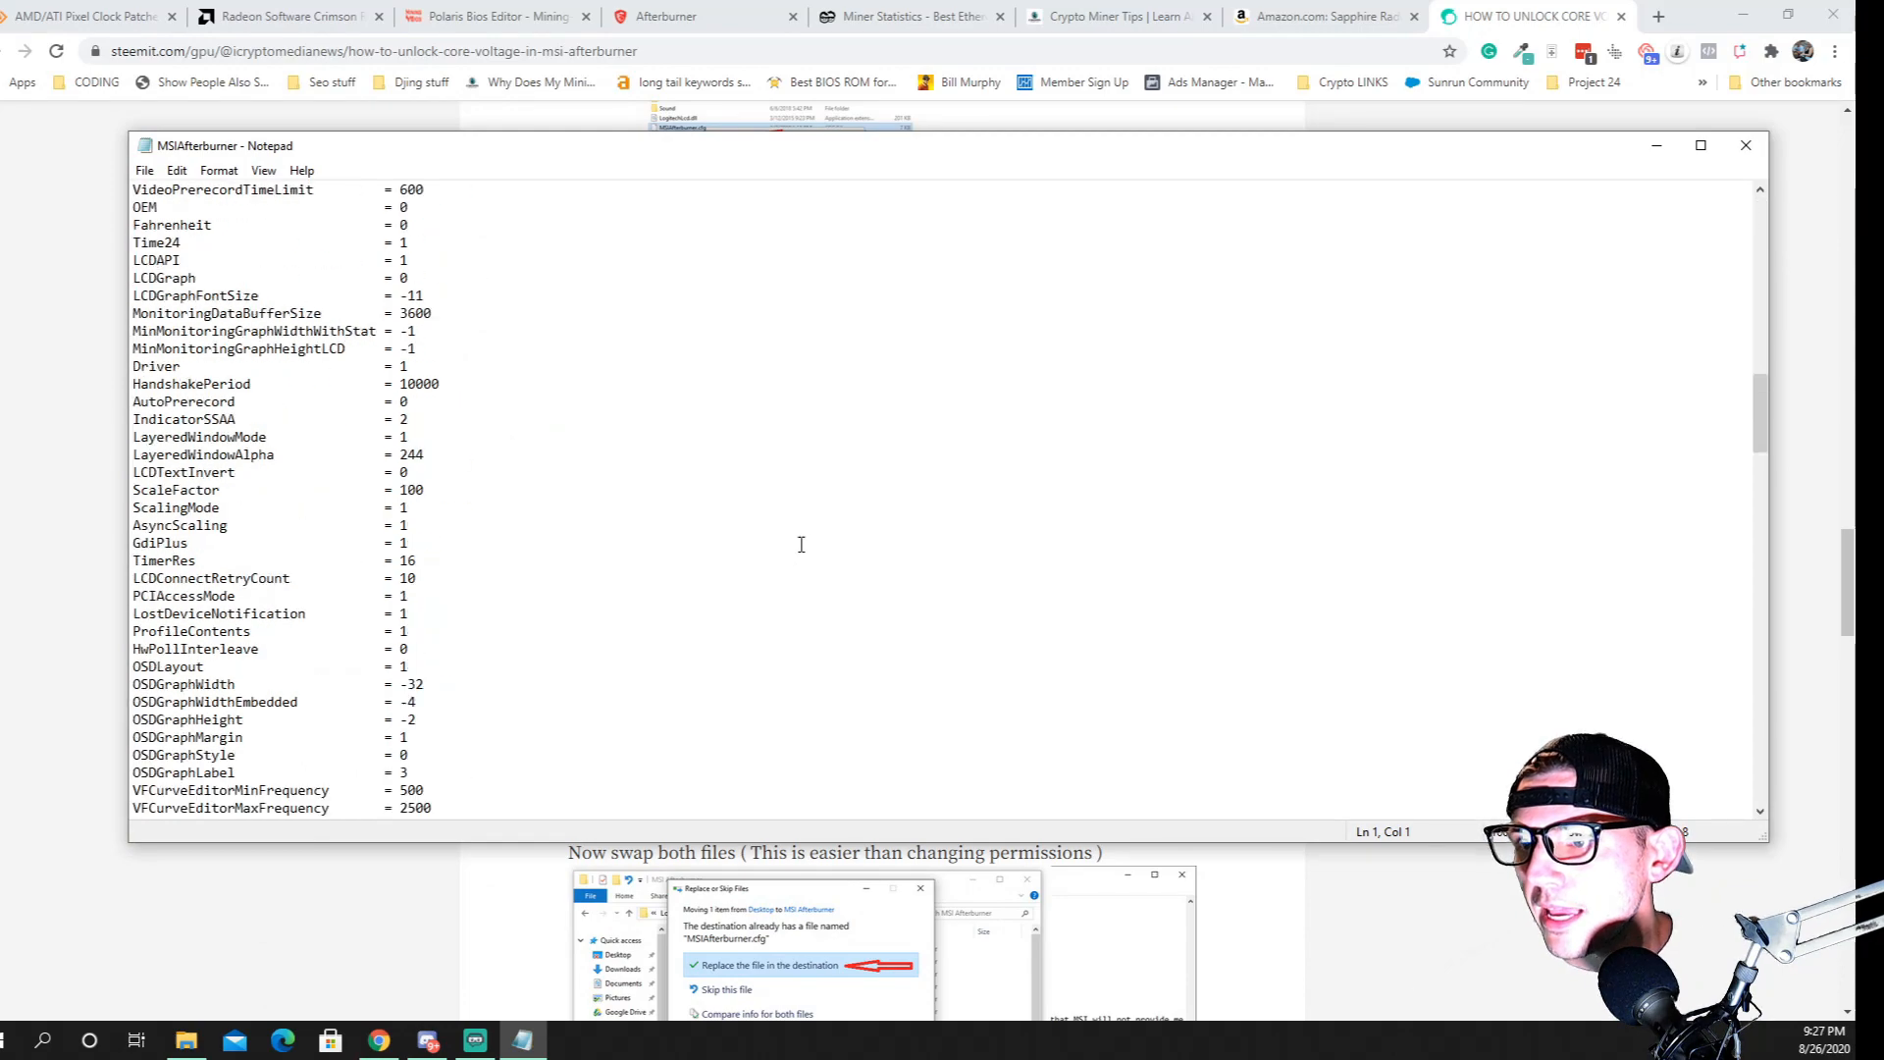
# Return to the guide in the browser and highlight the UnofficialOverclockingEULA name and its confirmation text in Step B-2
pyautogui.click(285, 923)
pyautogui.scroll(-18, 549, 770)
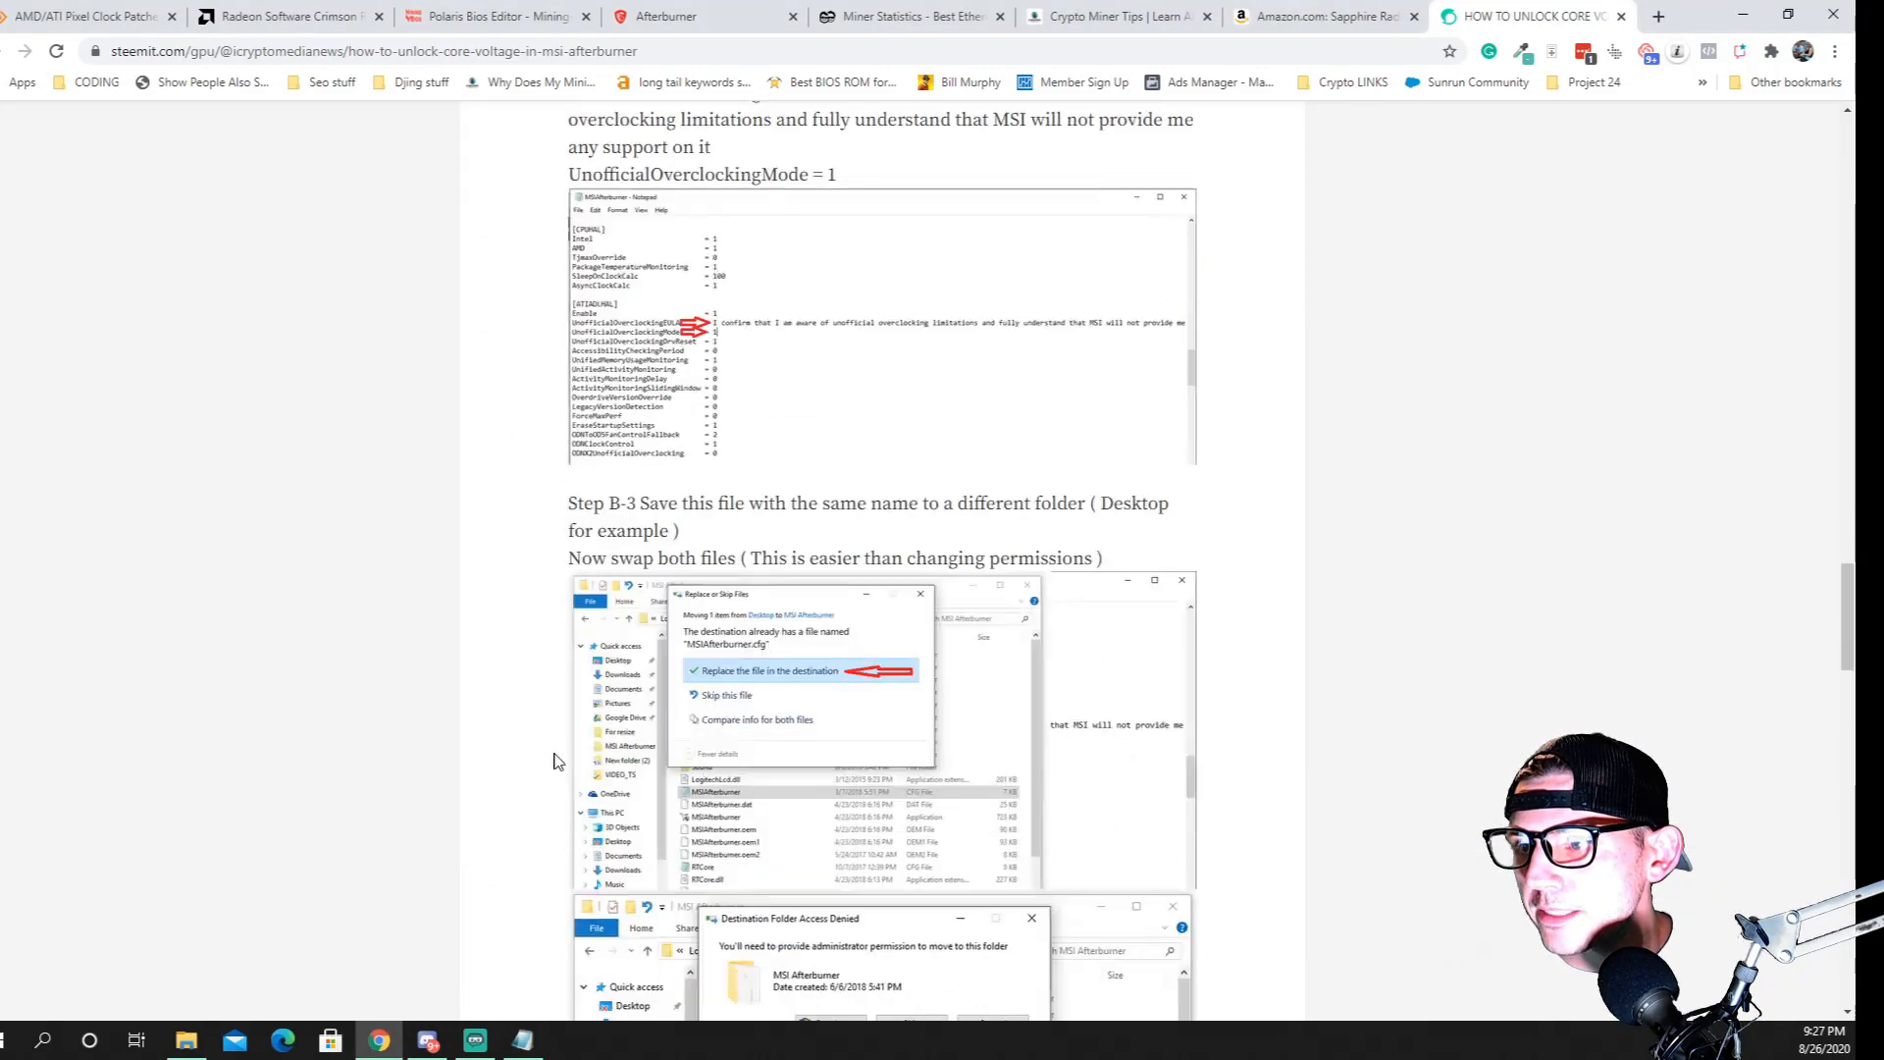
pyautogui.scroll(3, 543, 791)
pyautogui.scroll(-6, 543, 791)
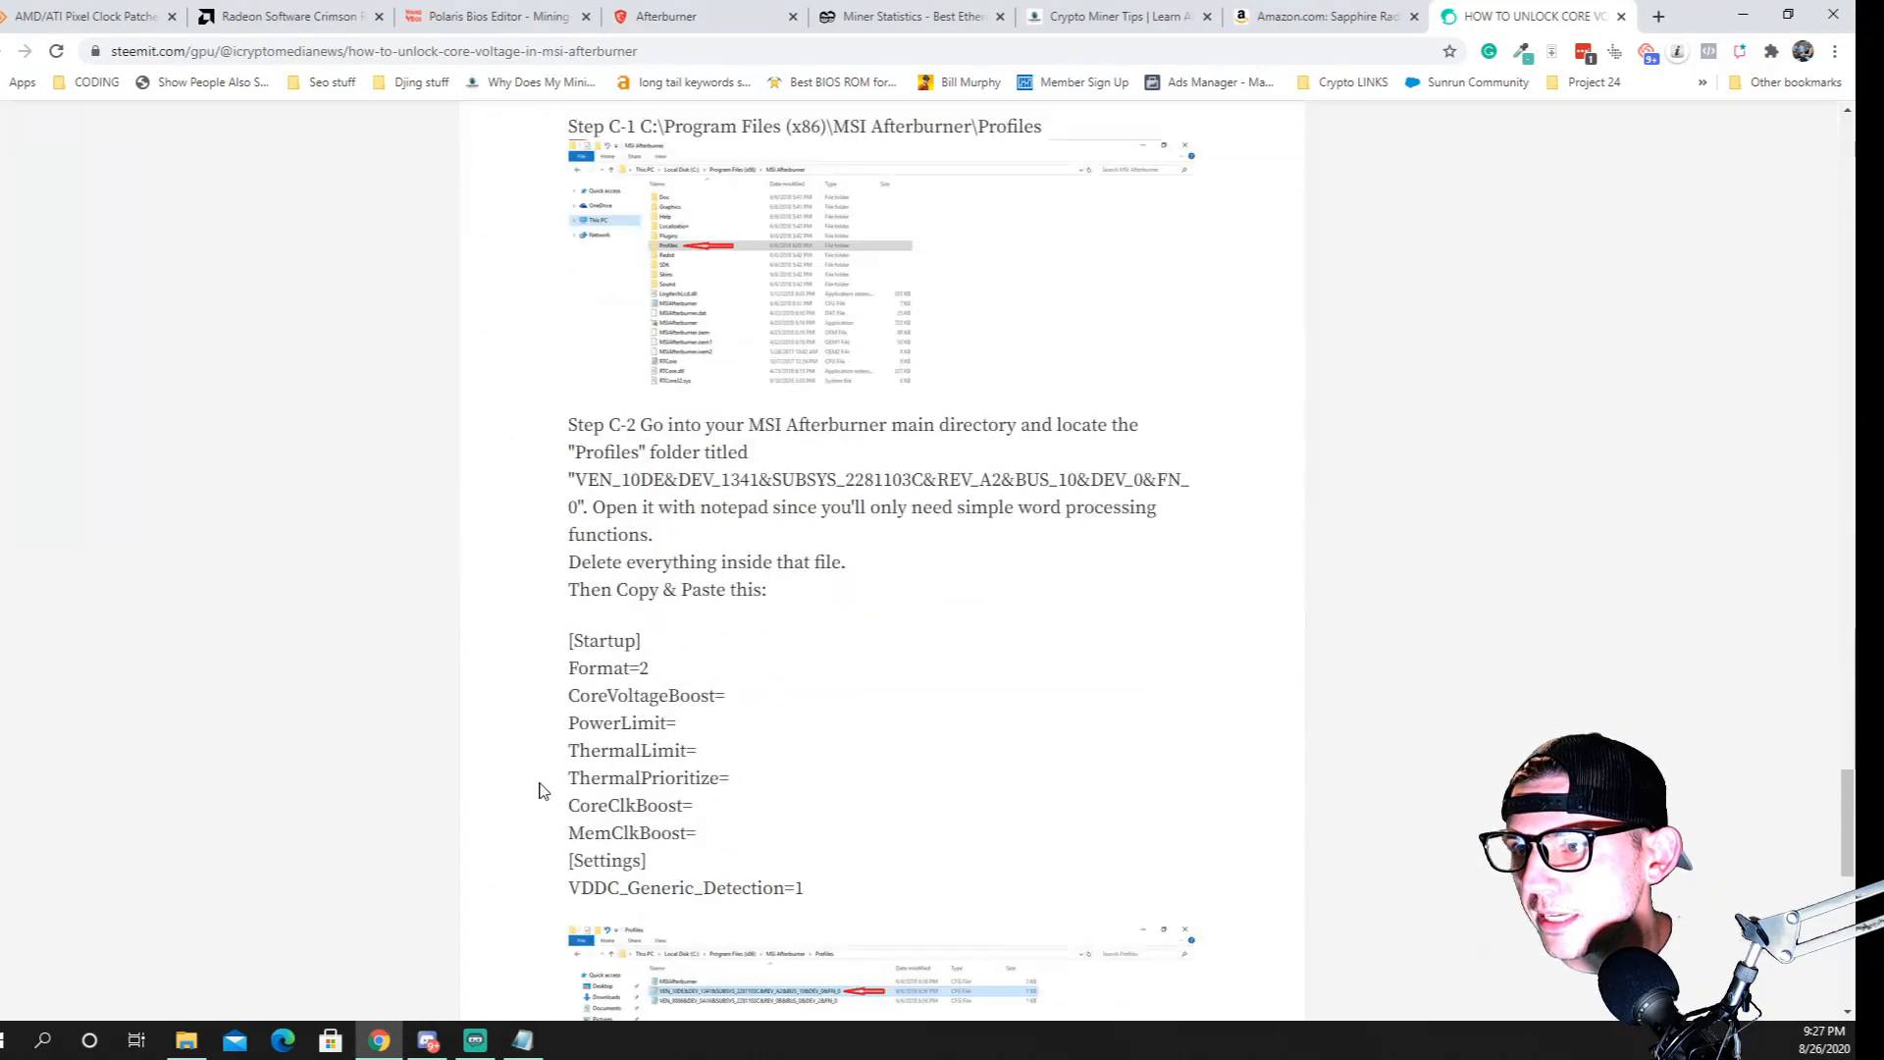
pyautogui.scroll(20, 543, 791)
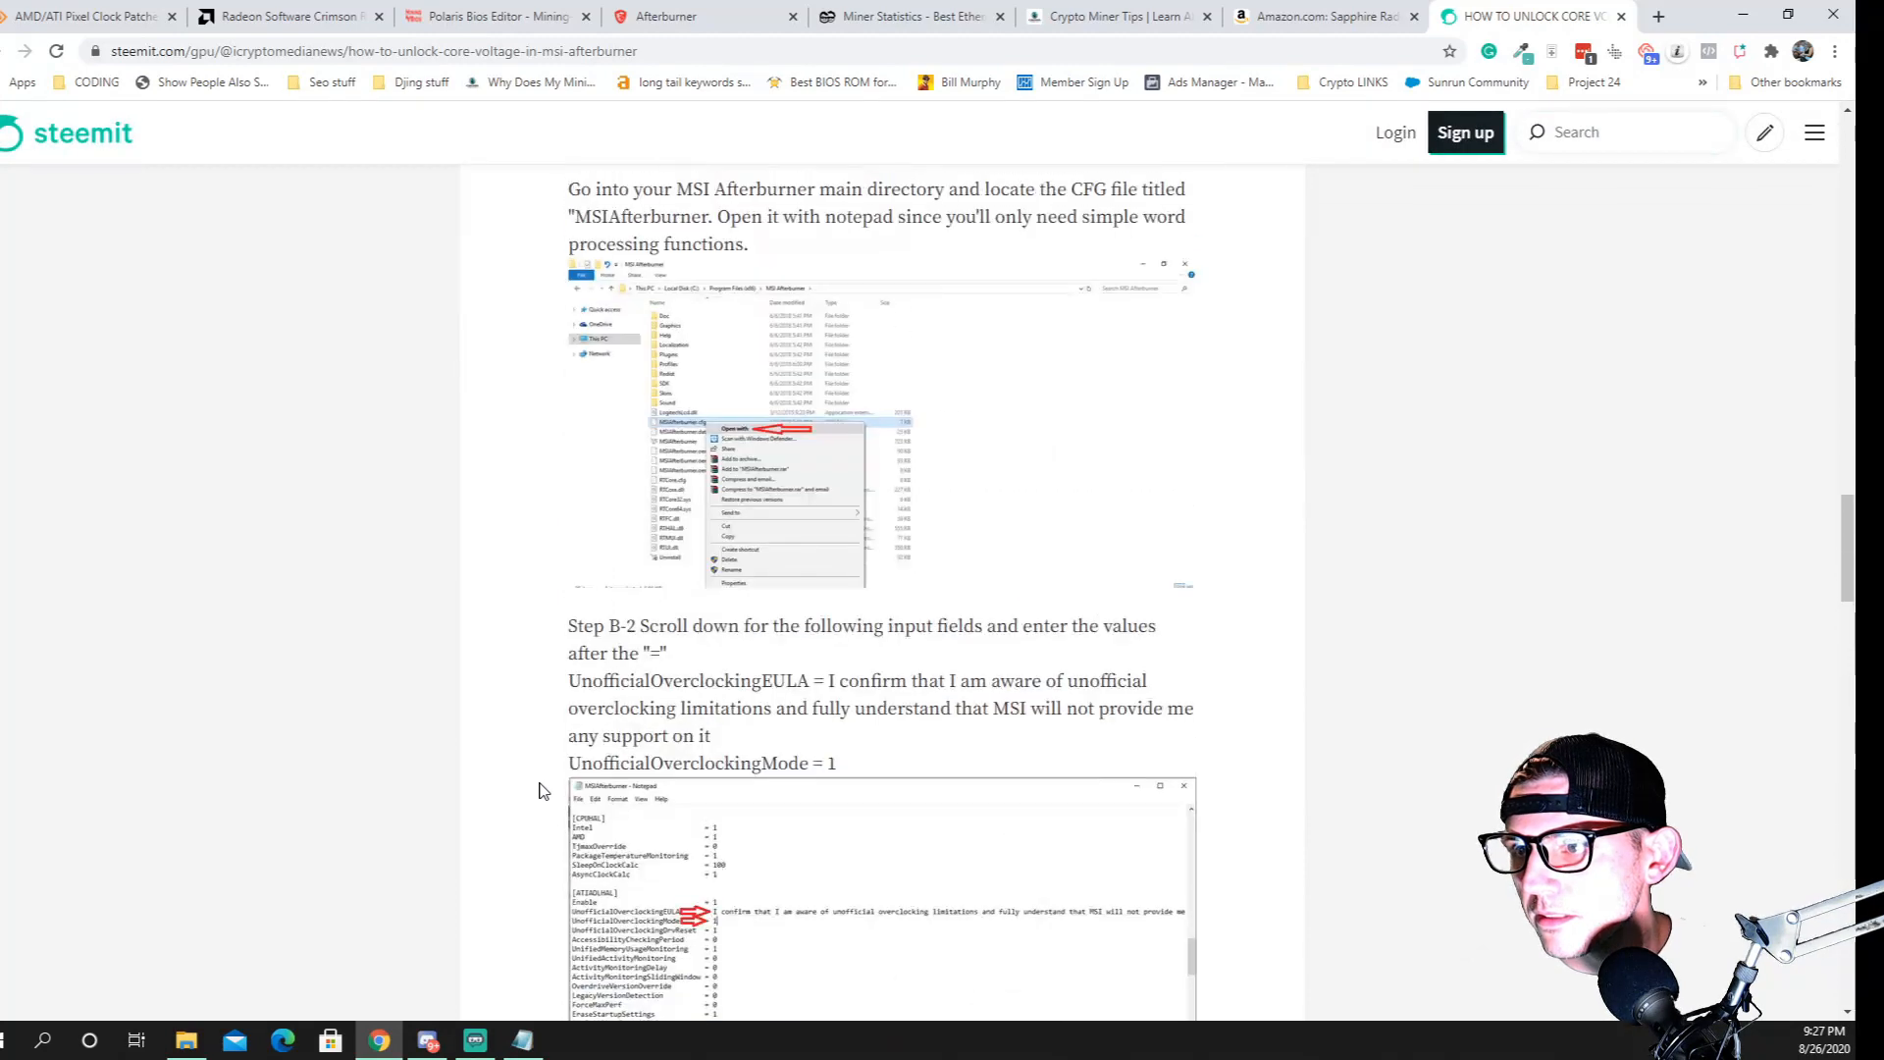
pyautogui.scroll(-6, 543, 791)
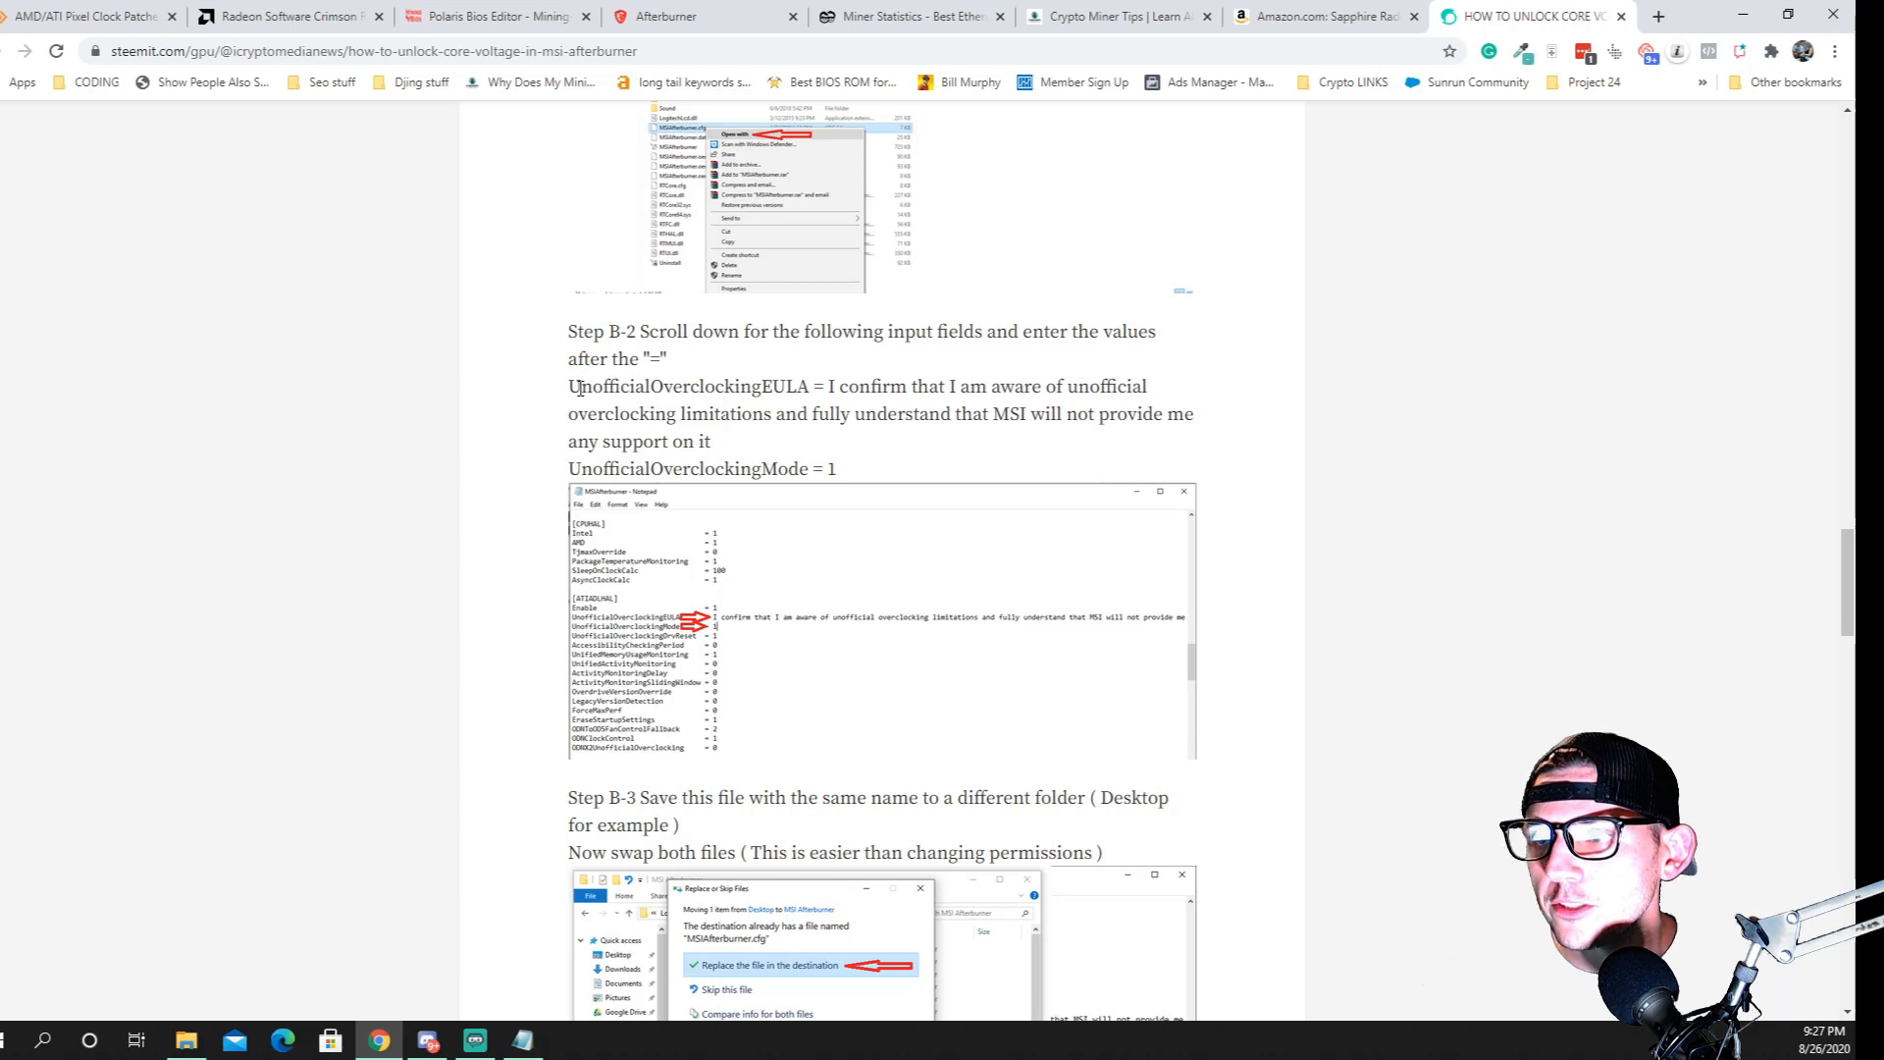
pyautogui.moveTo(580, 388); pyautogui.dragTo(794, 378)
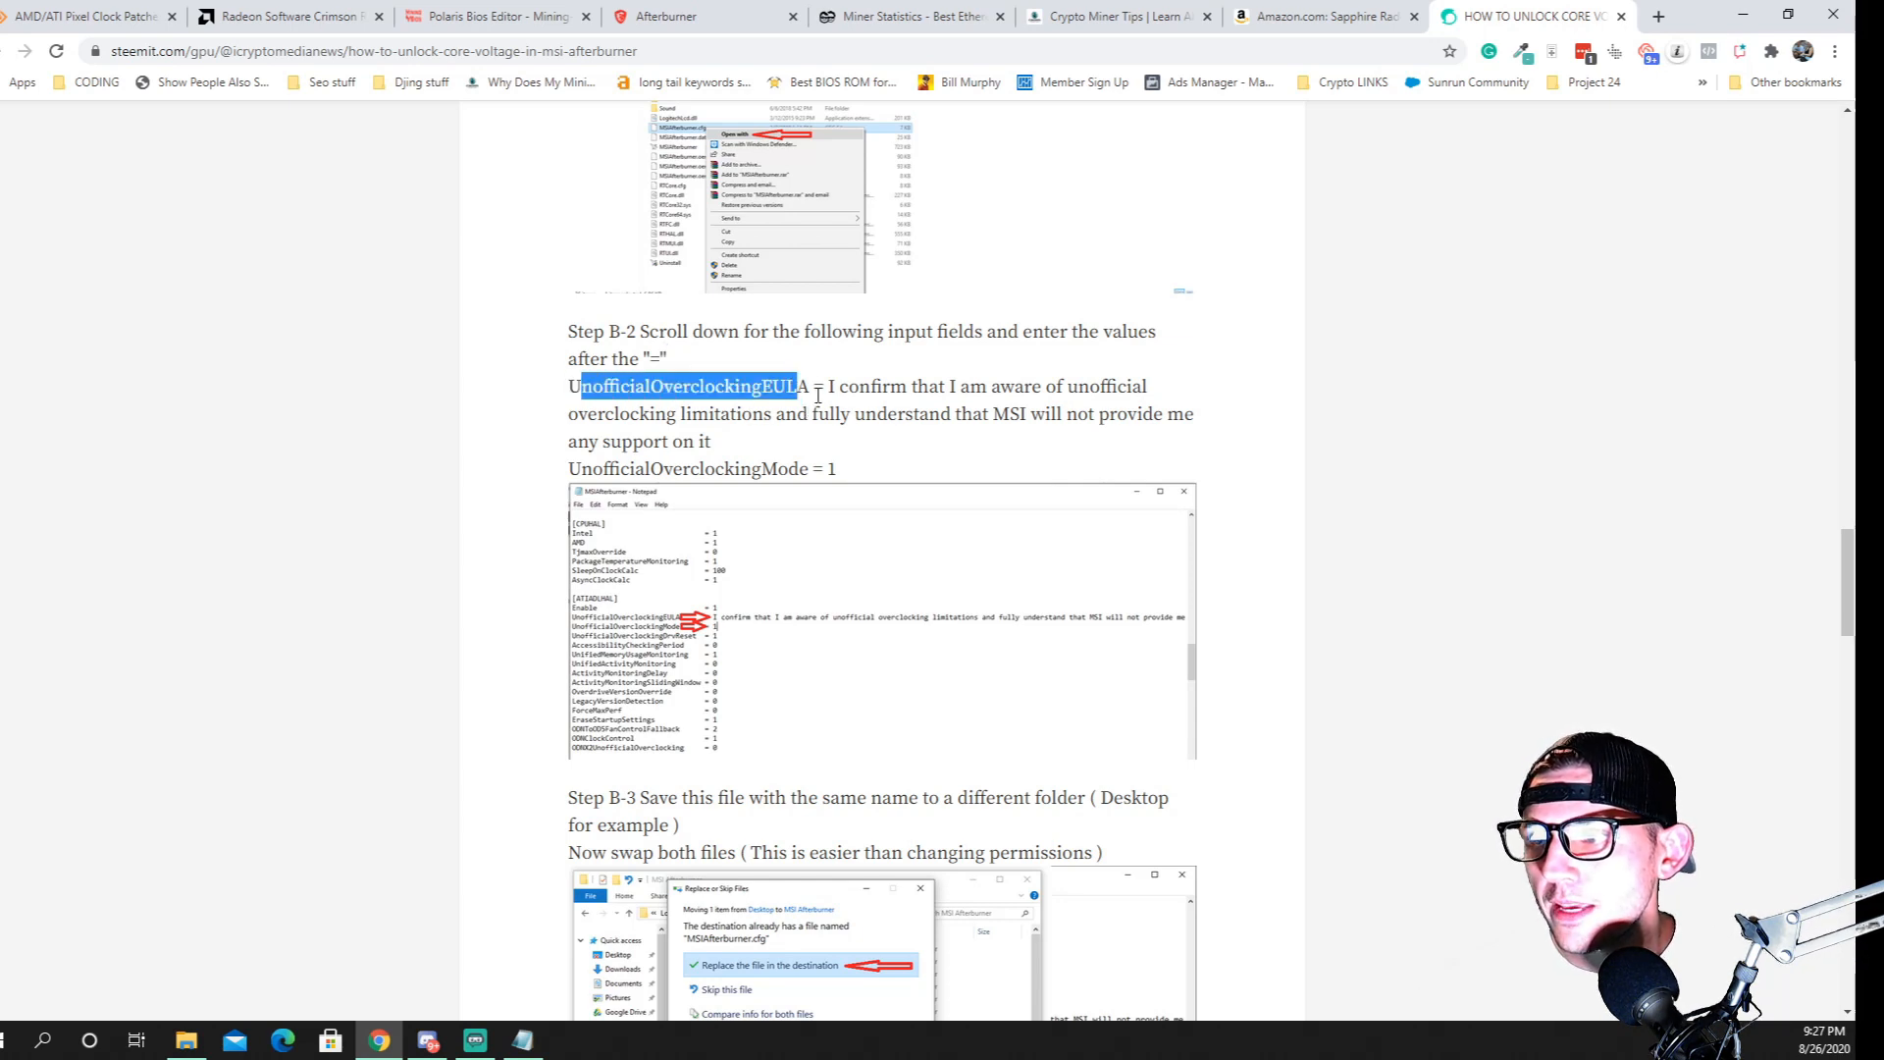
pyautogui.moveTo(827, 386); pyautogui.dragTo(926, 455)
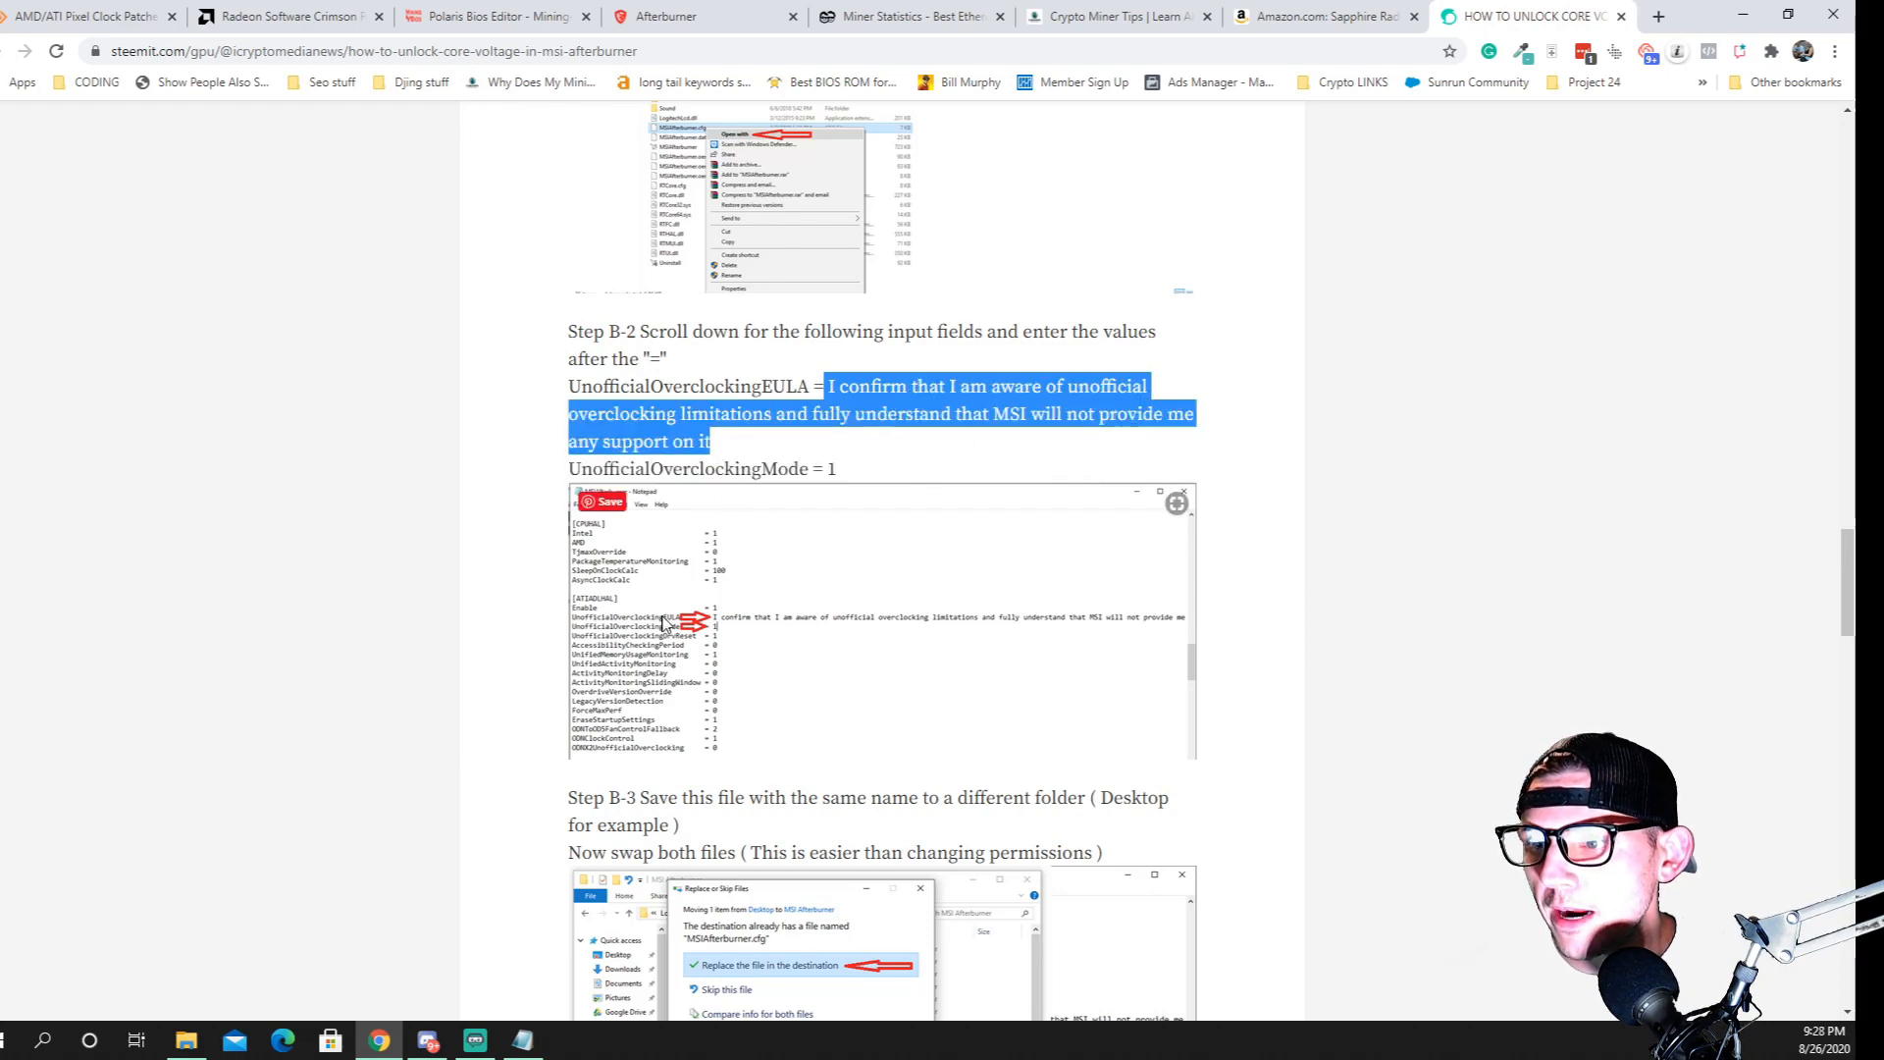
# Switch back to the MSIAfterburner file in Notepad and locate the UnofficialOverclockingEULA line in the [ATIADLHAL] section
pyautogui.click(522, 1040)
pyautogui.scroll(-5, 639, 705)
pyautogui.scroll(-20, 609, 716)
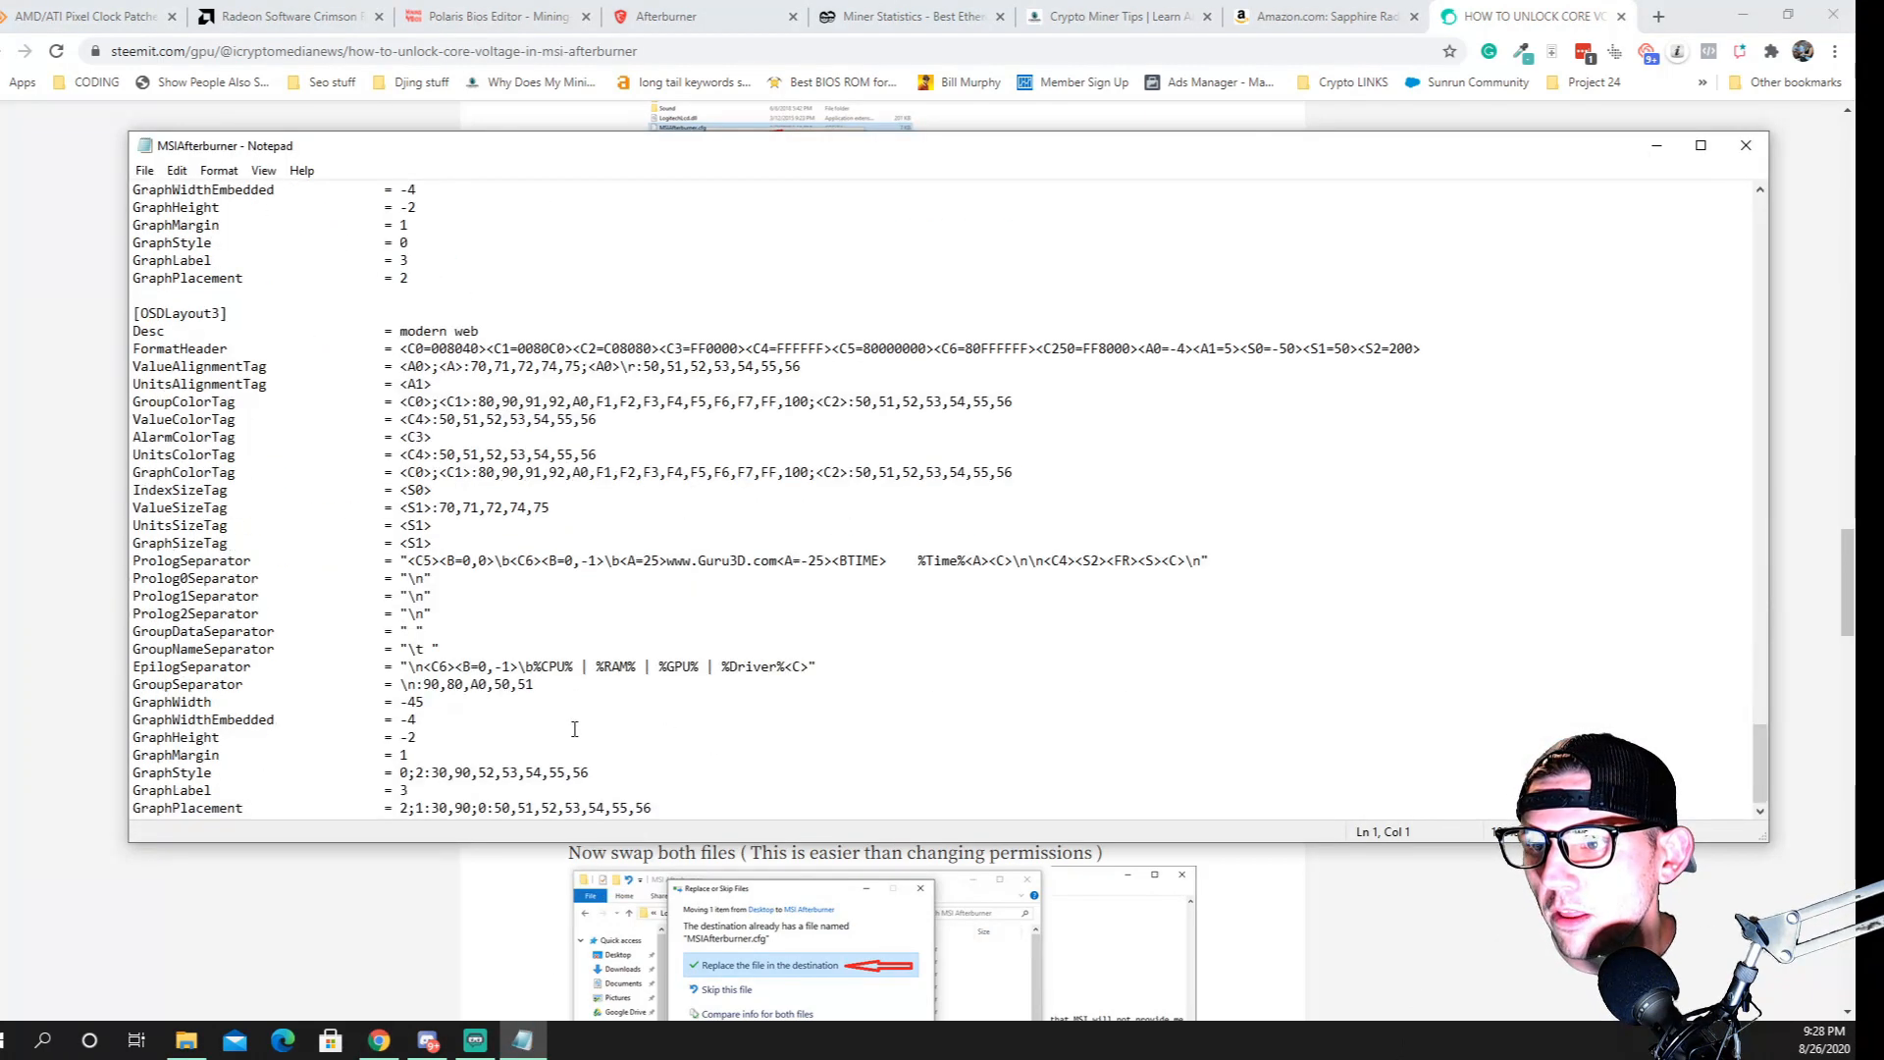
pyautogui.scroll(9, 565, 679)
pyautogui.scroll(6, 516, 631)
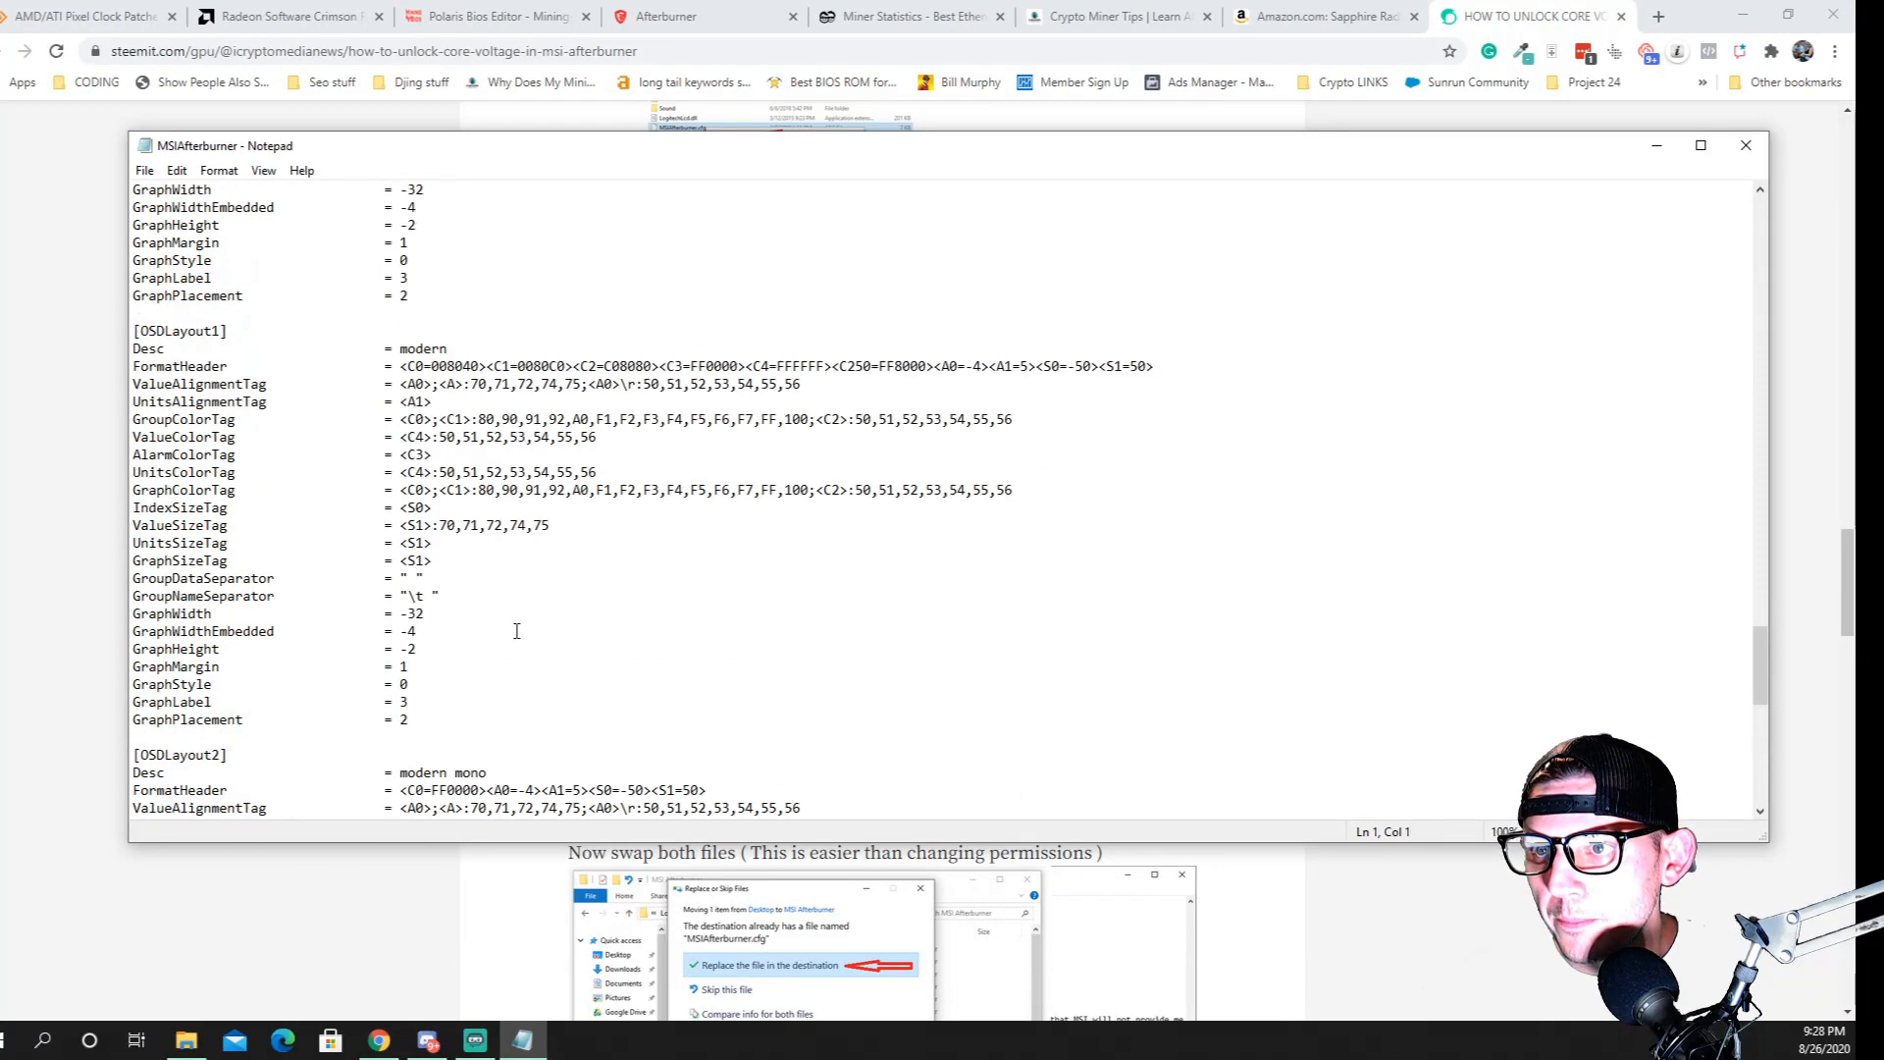
pyautogui.scroll(20, 516, 631)
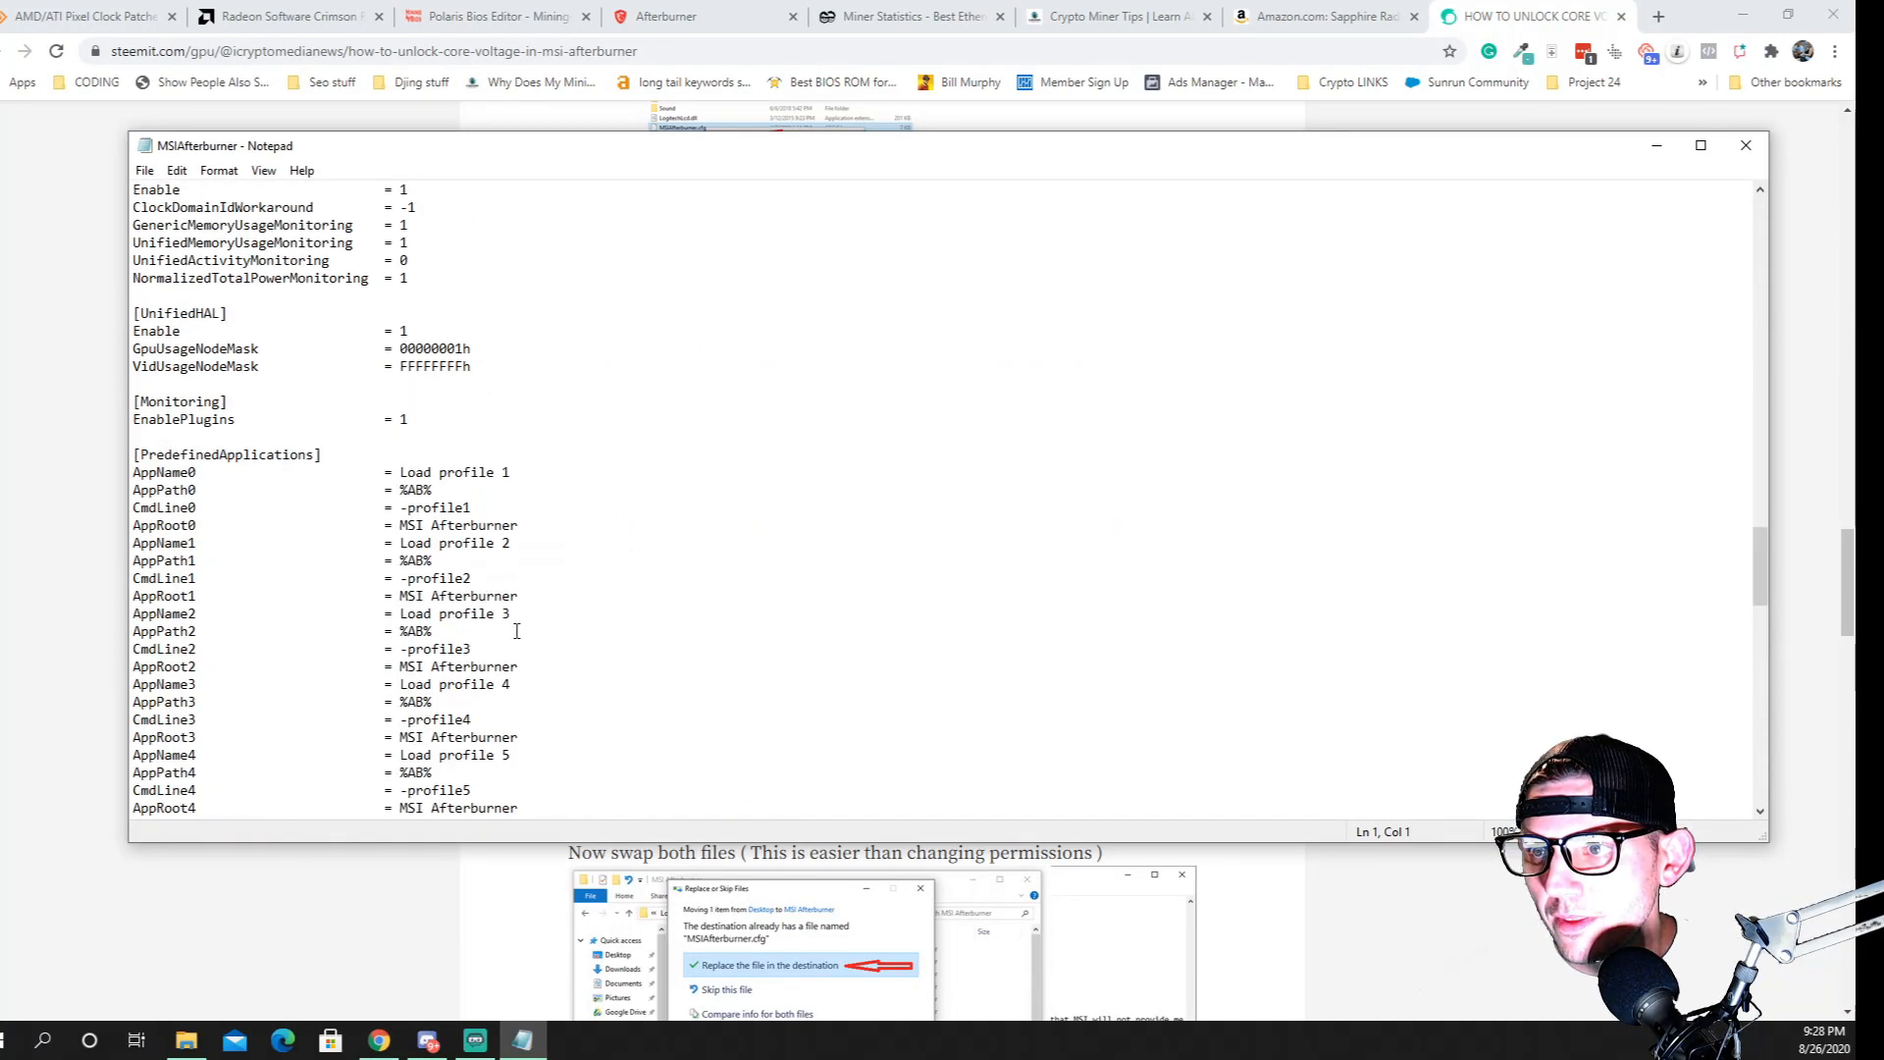
pyautogui.scroll(15, 517, 631)
pyautogui.scroll(-9, 516, 632)
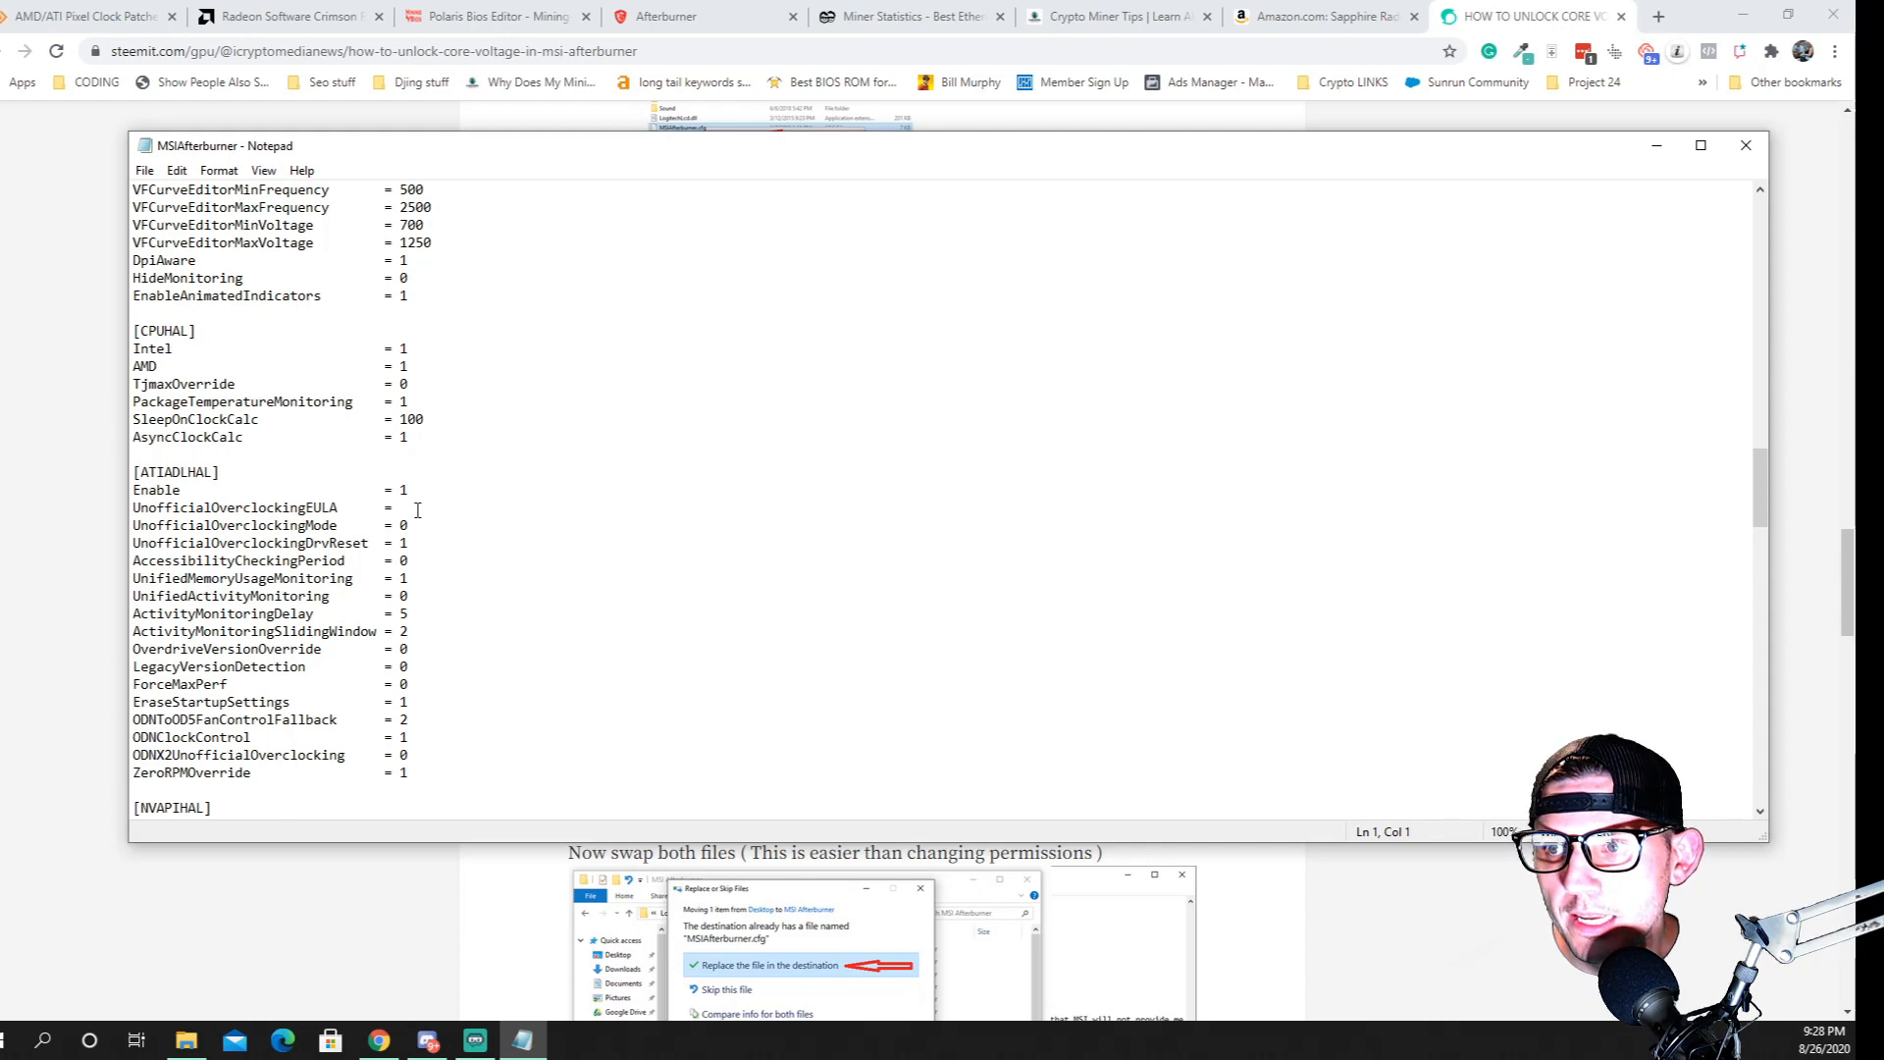
# Copy the confirmation sentence from Step B-2 of the browser guide and paste it after UnofficialOverclockingEULA = in the Notepad file
pyautogui.click(377, 850)
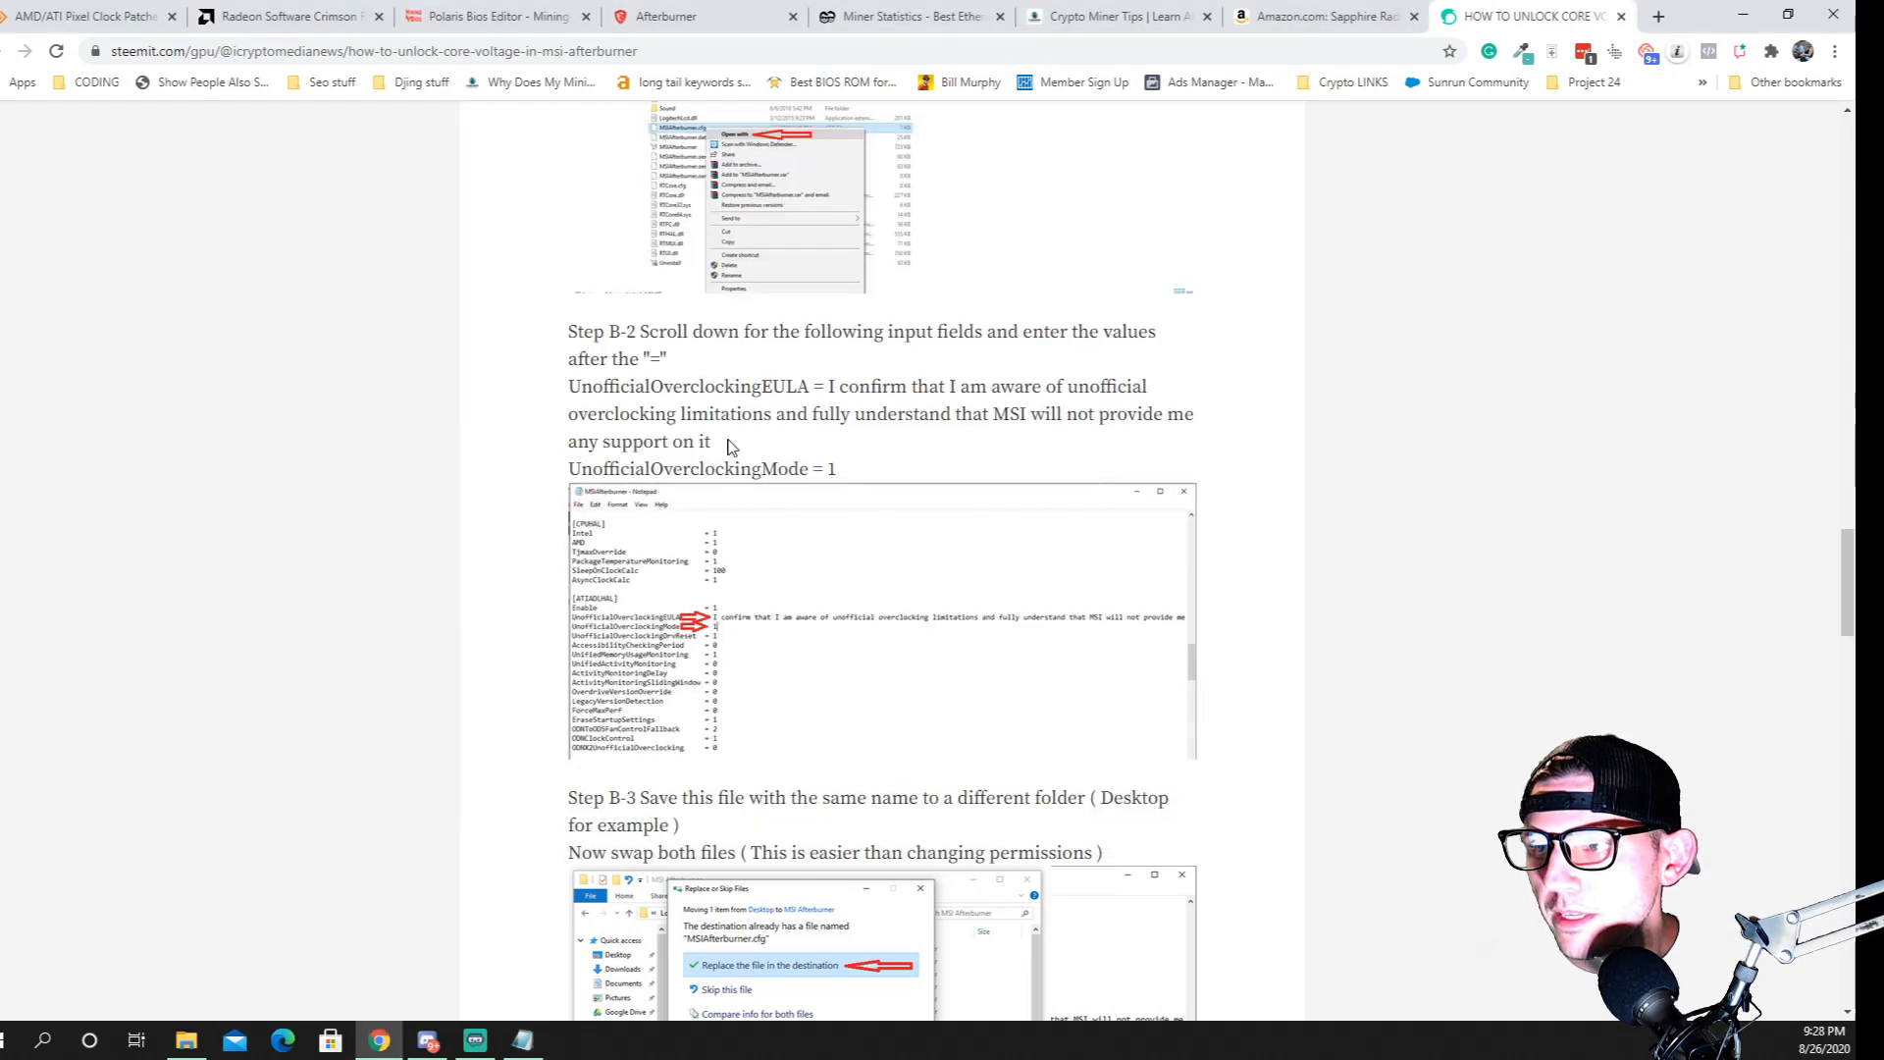
pyautogui.moveTo(734, 448); pyautogui.dragTo(827, 395)
pyautogui.hotkey('ctrl', 'c')
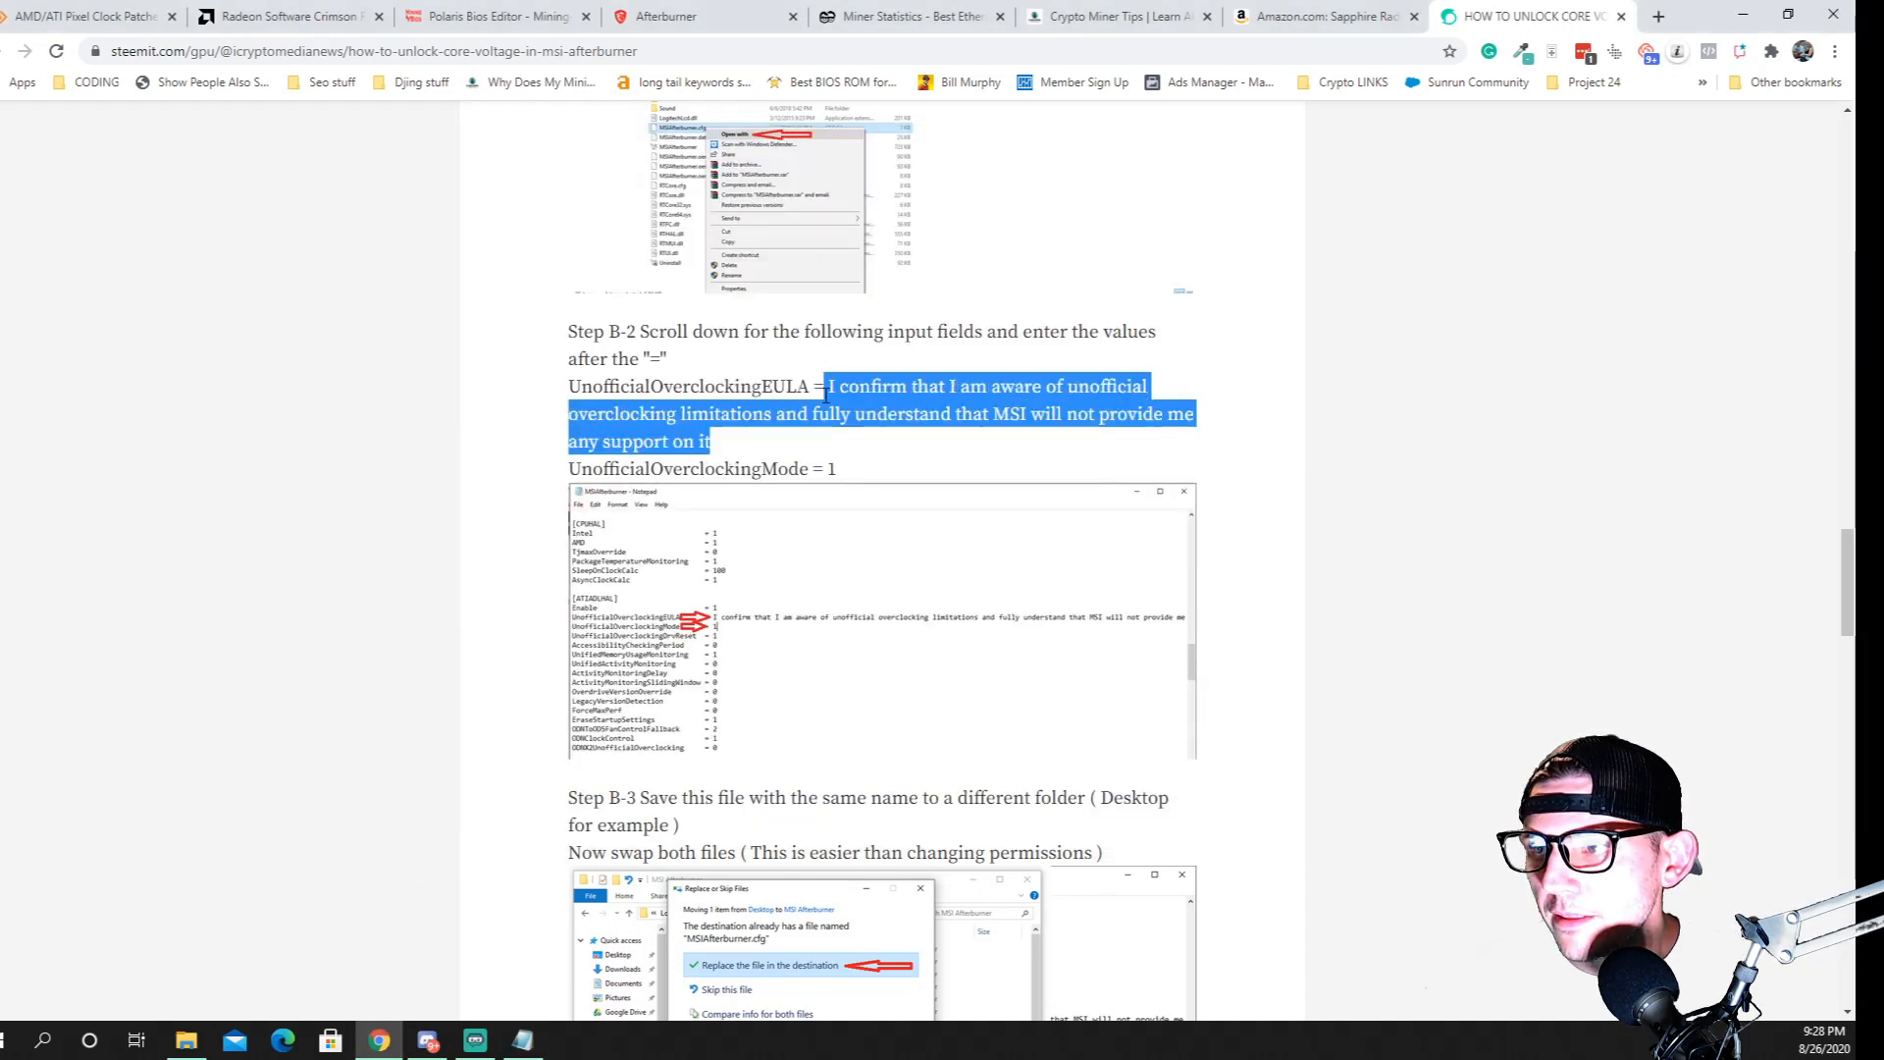
pyautogui.rightClick(840, 394)
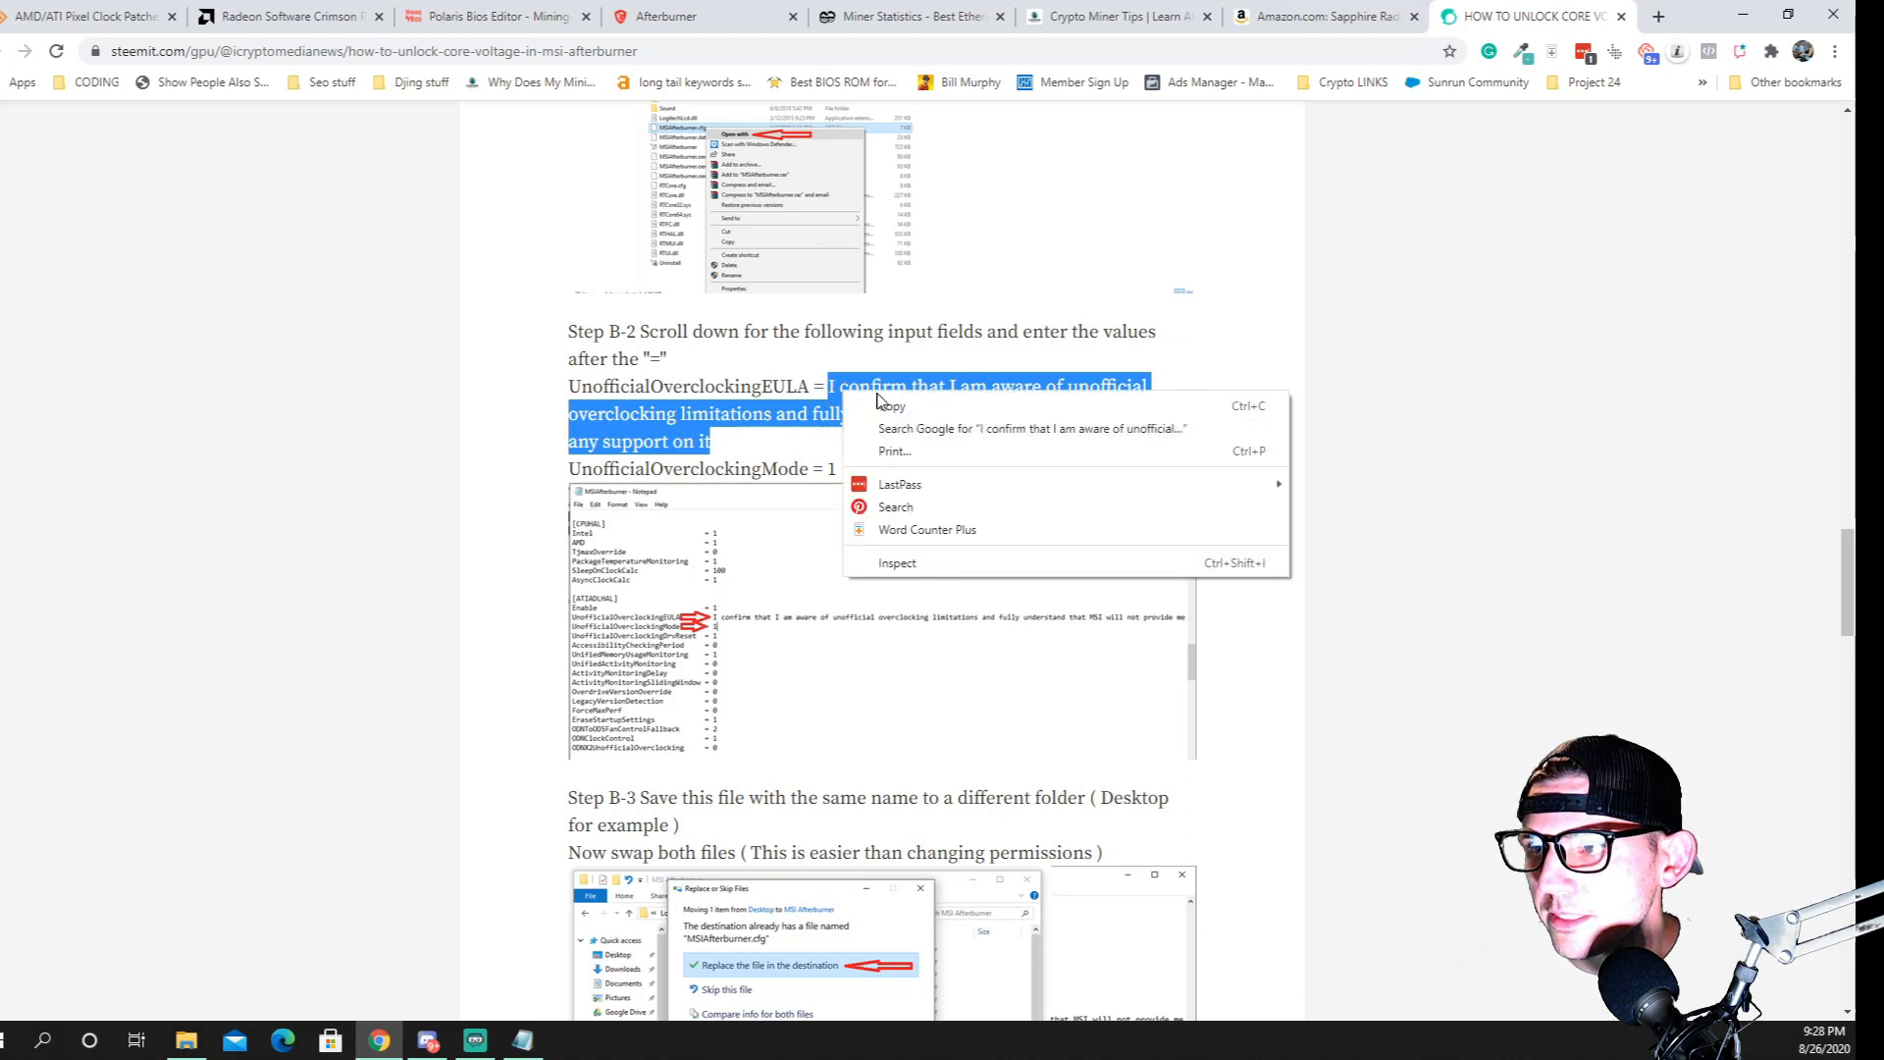
pyautogui.click(863, 405)
pyautogui.click(528, 1038)
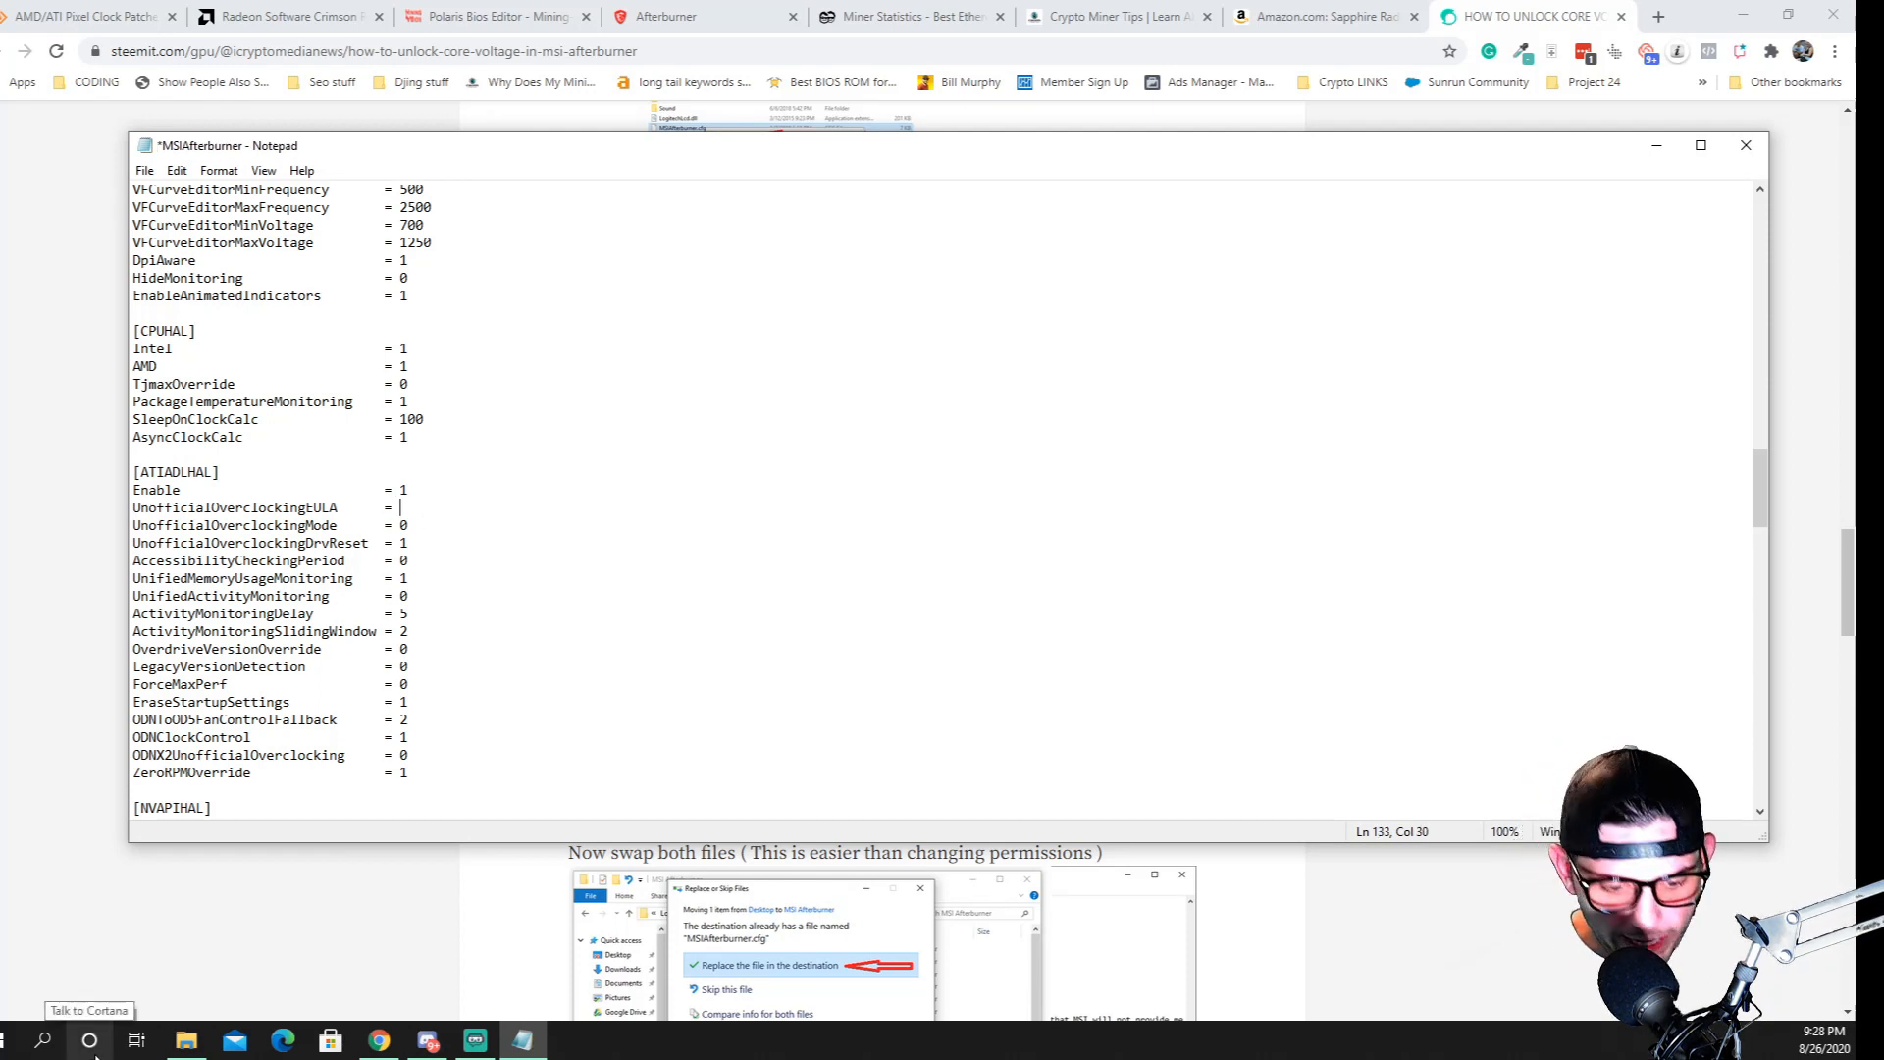
pyautogui.hotkey('ctrl', 'v')
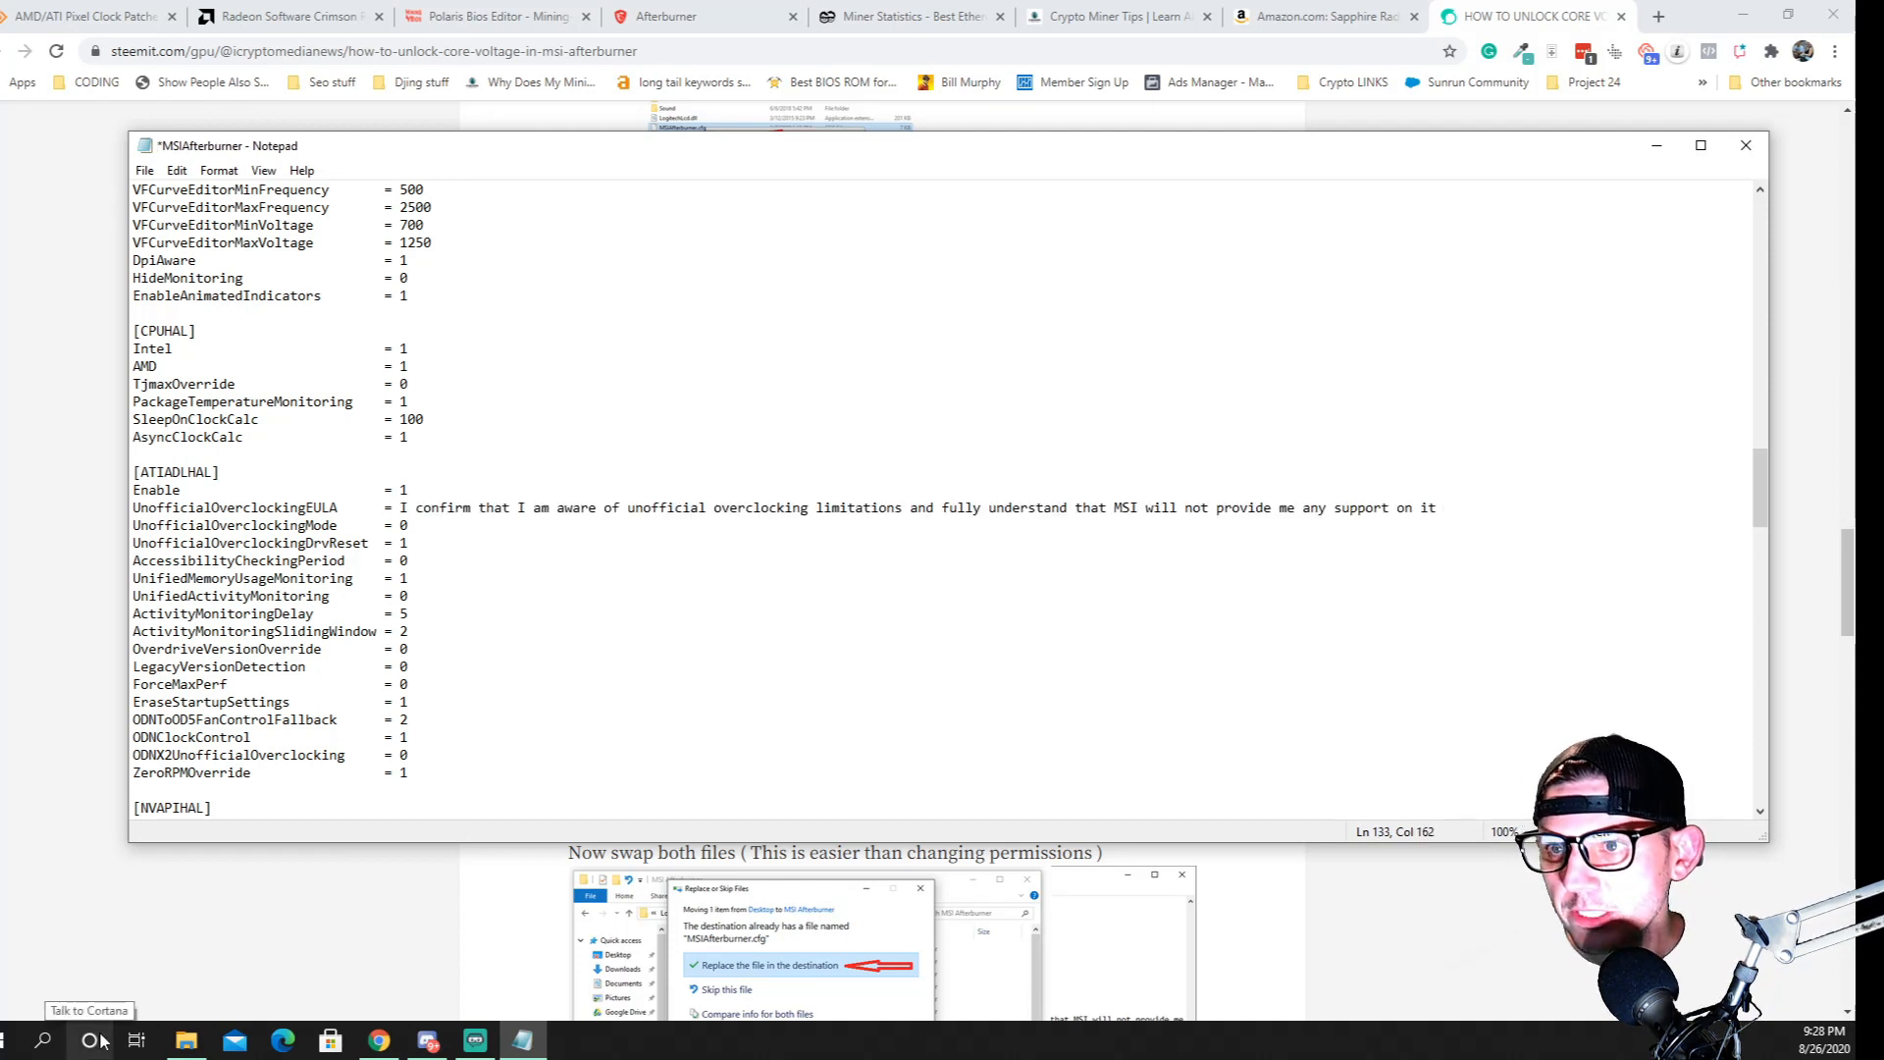
# Recheck the guide, set UnofficialOverclockingMode to 1 in the configuration file, and close Notepad with the changes saved
pyautogui.click(379, 1041)
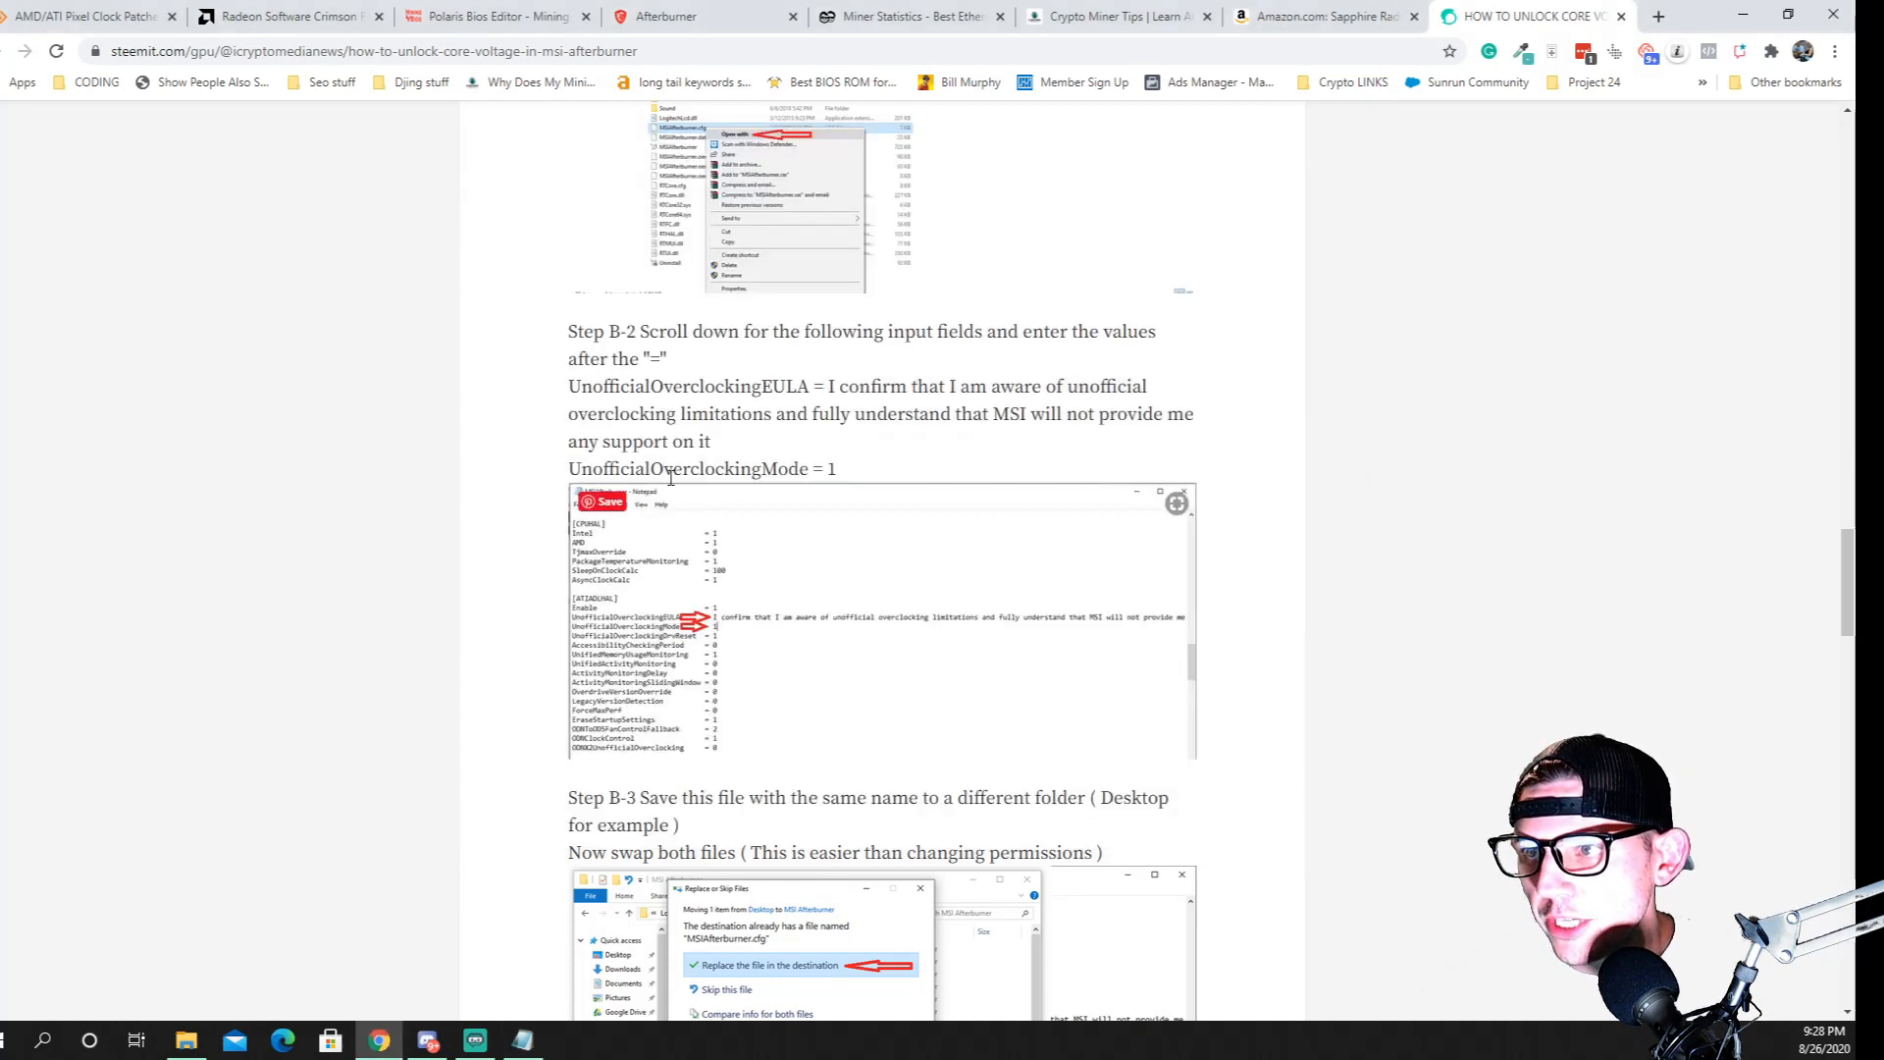
pyautogui.click(523, 1040)
pyautogui.click(411, 526)
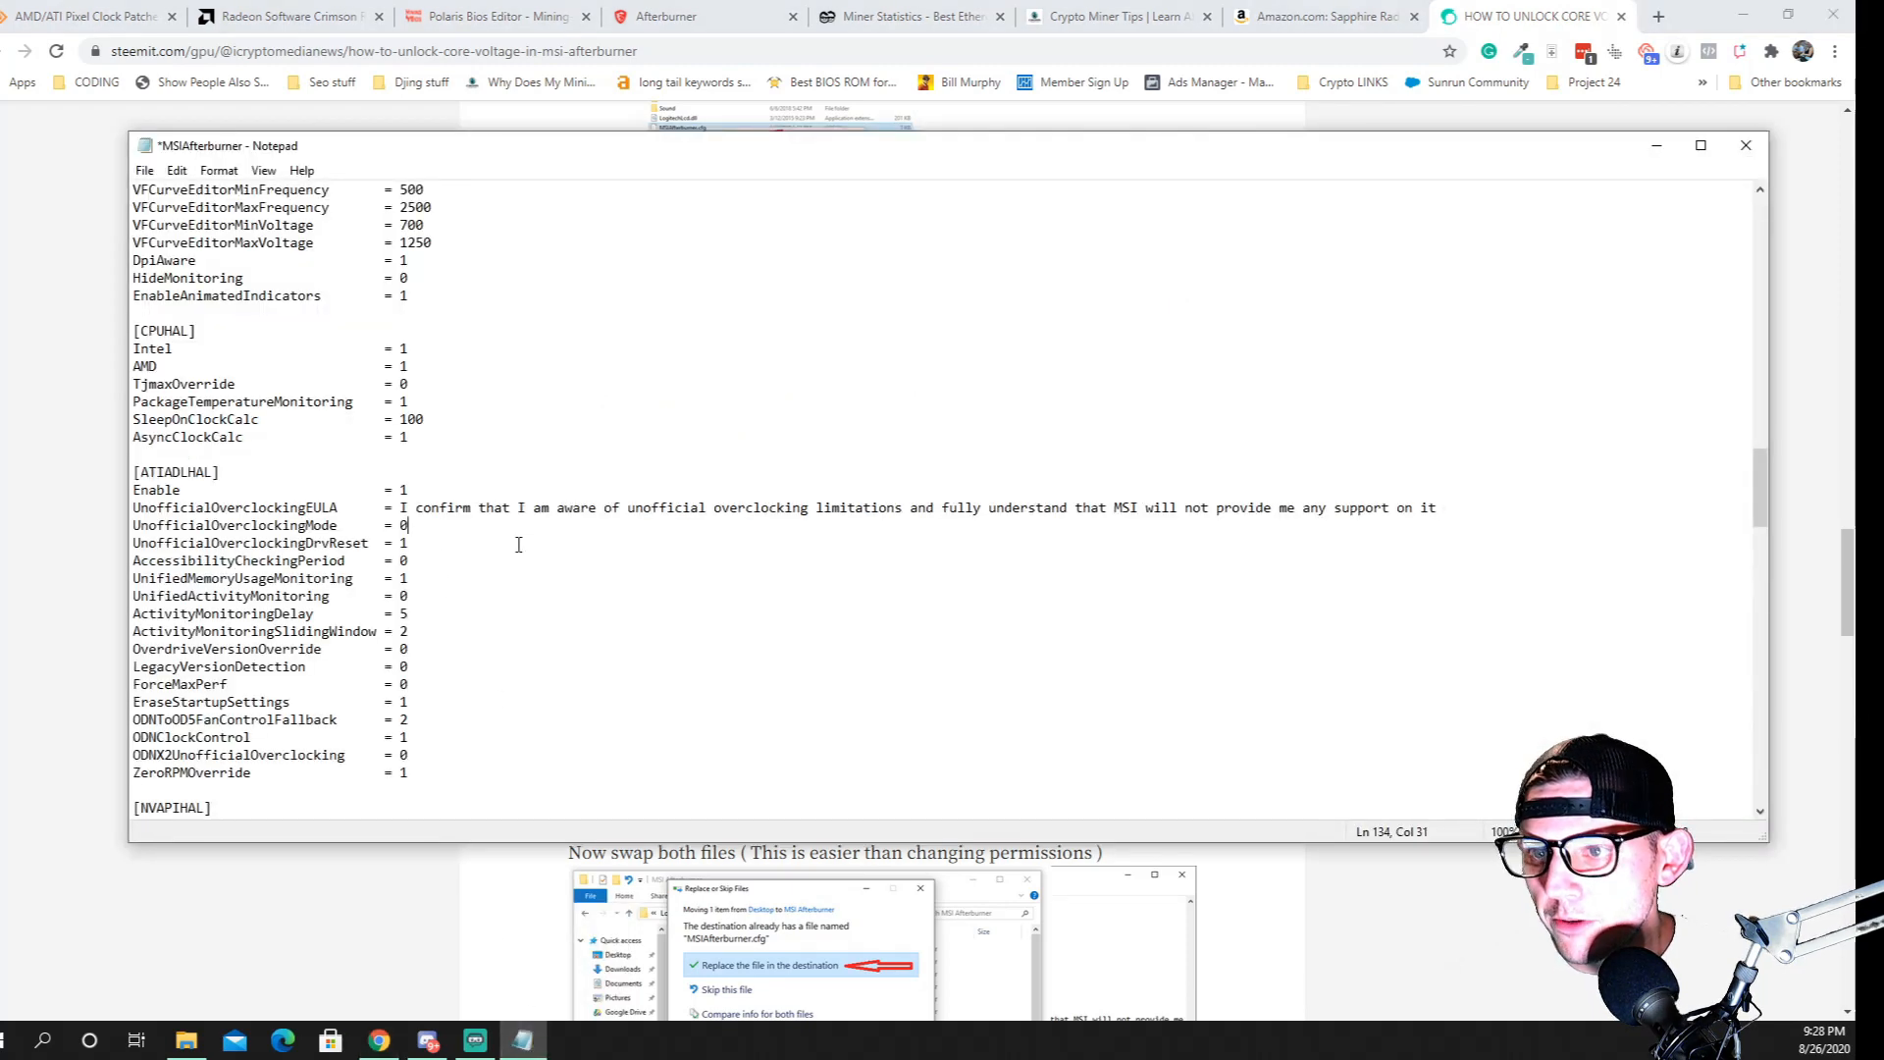
pyautogui.press('BackSpace')
pyautogui.write('1')
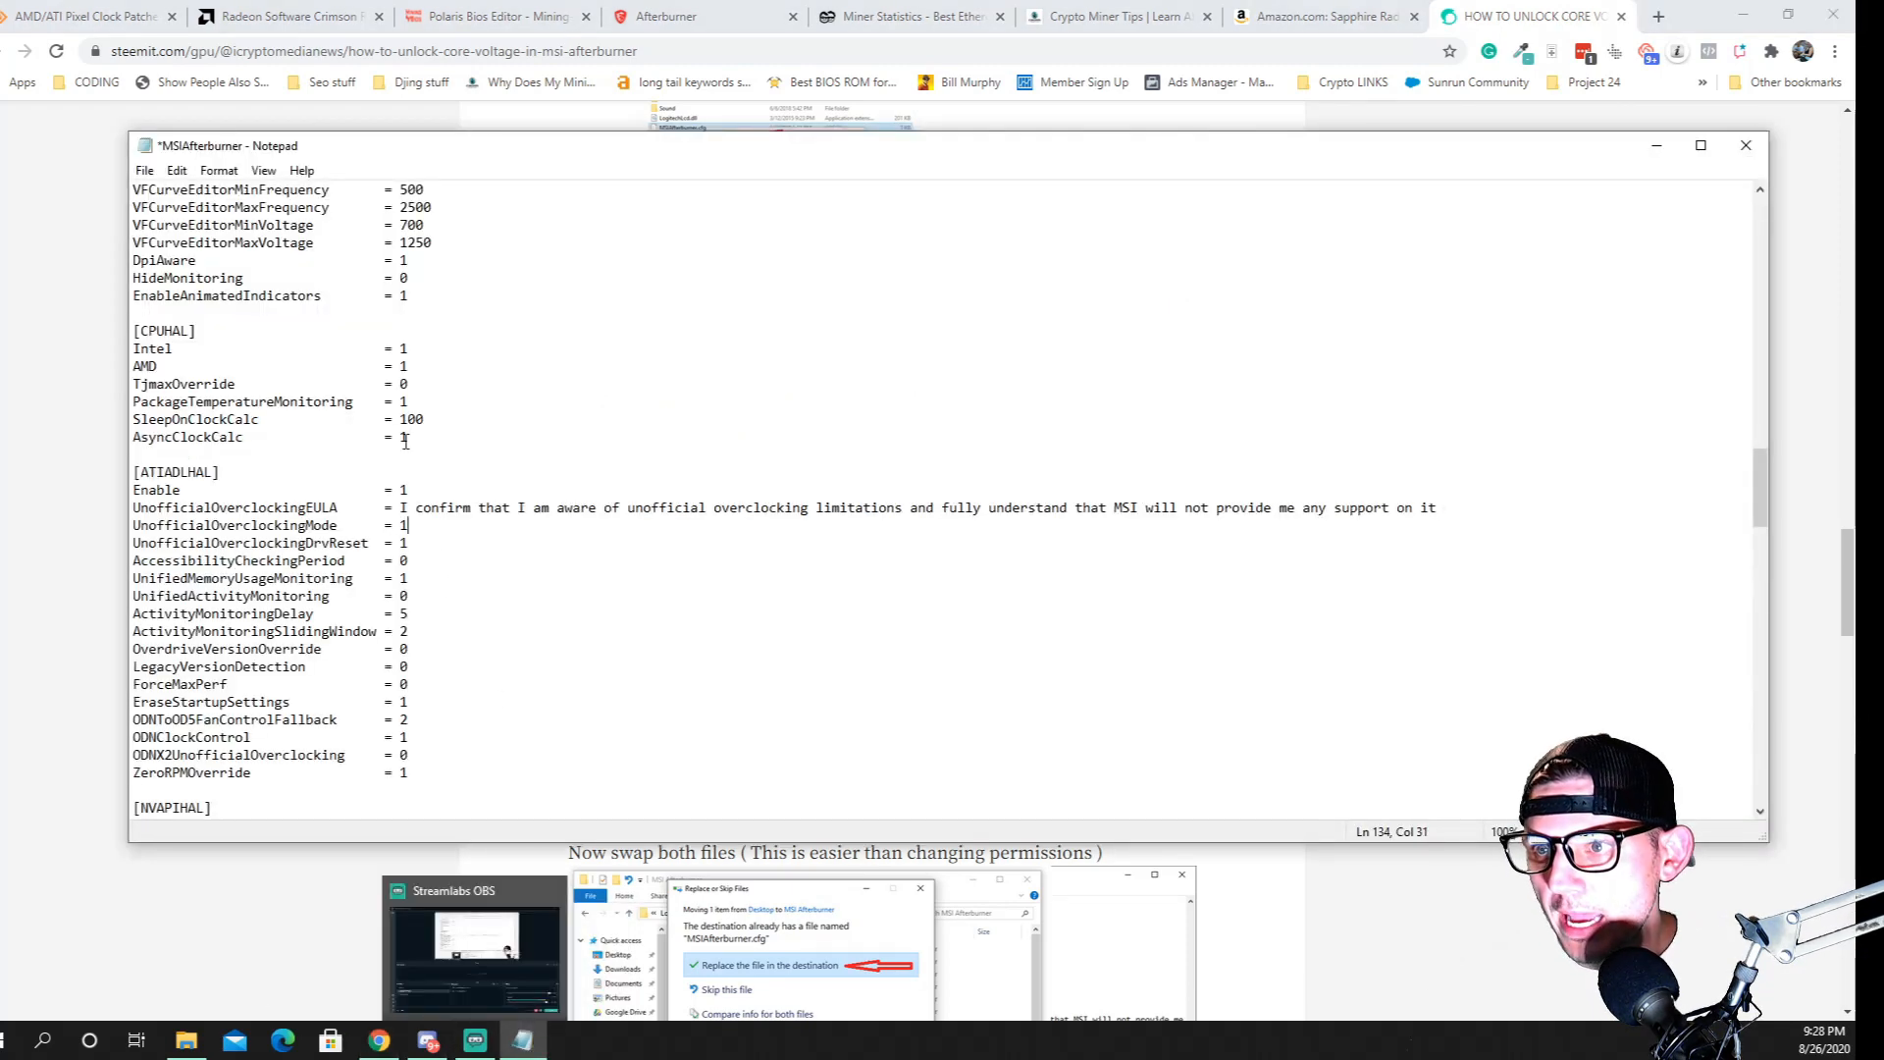
pyautogui.click(1746, 146)
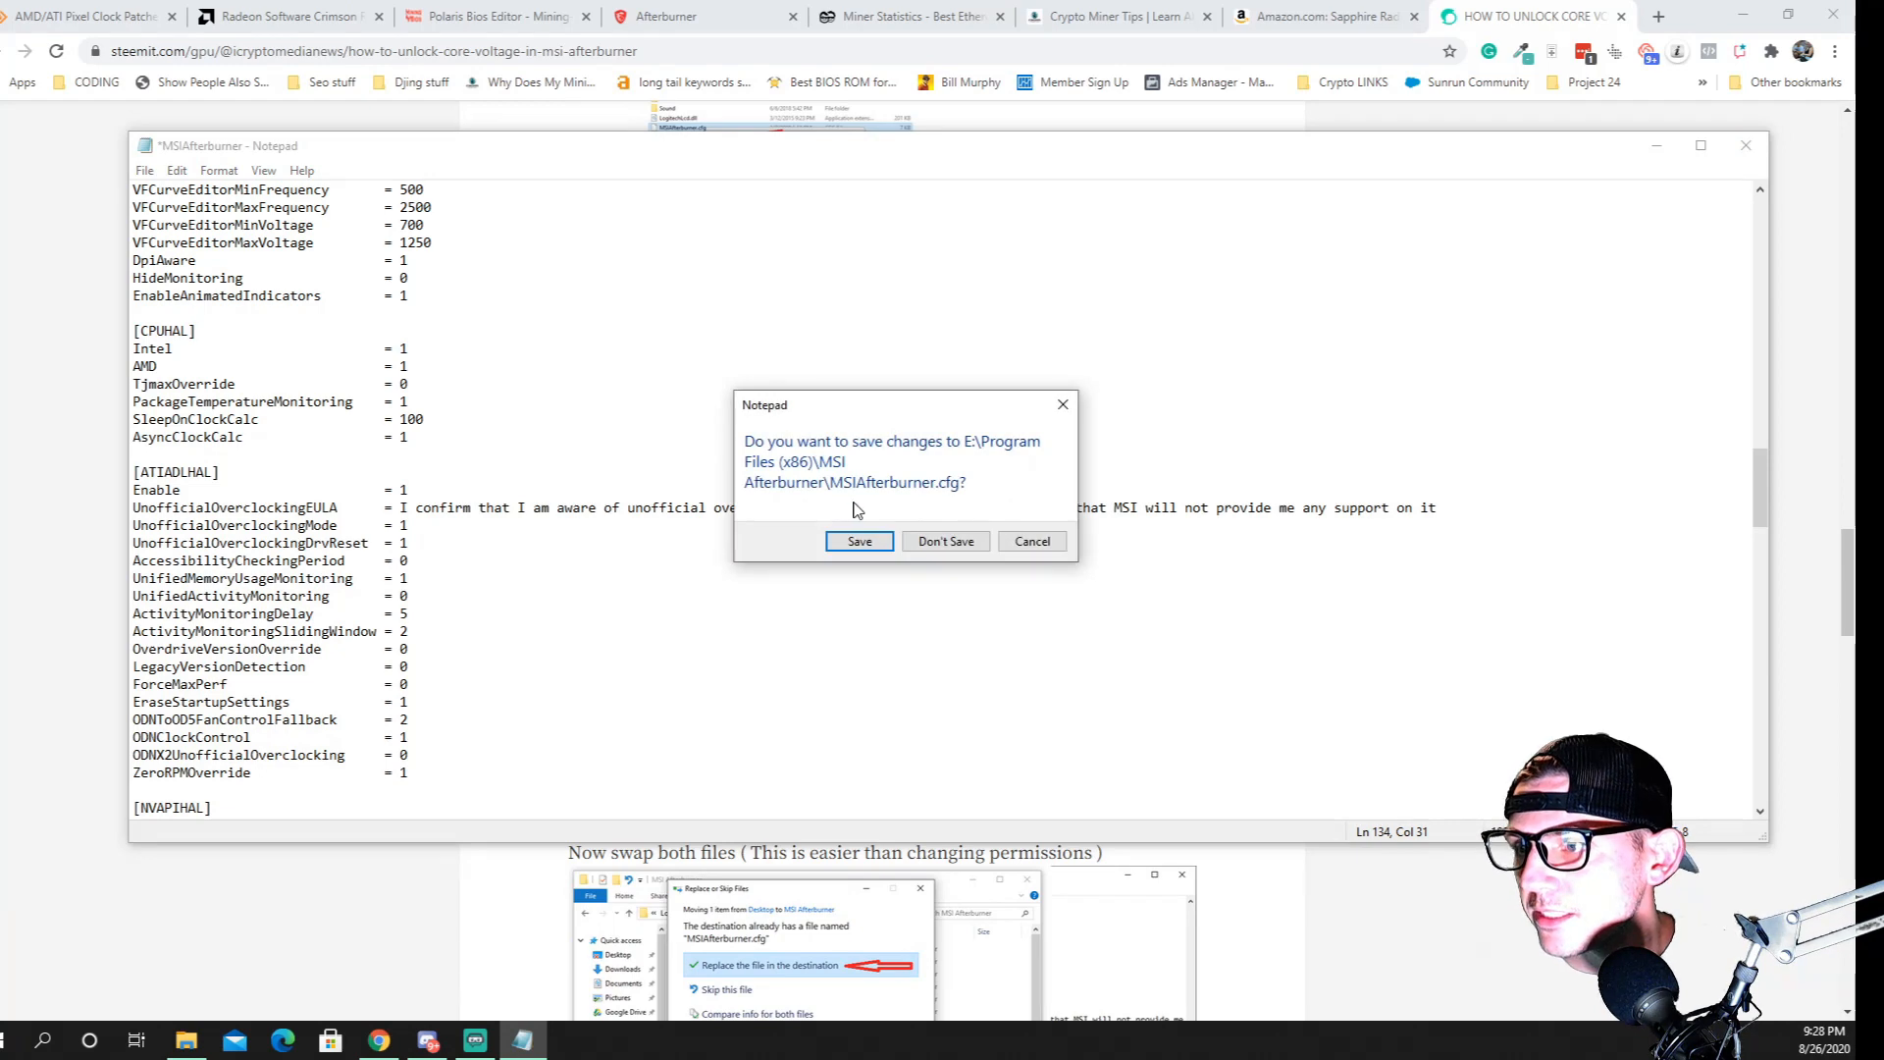
pyautogui.click(862, 542)
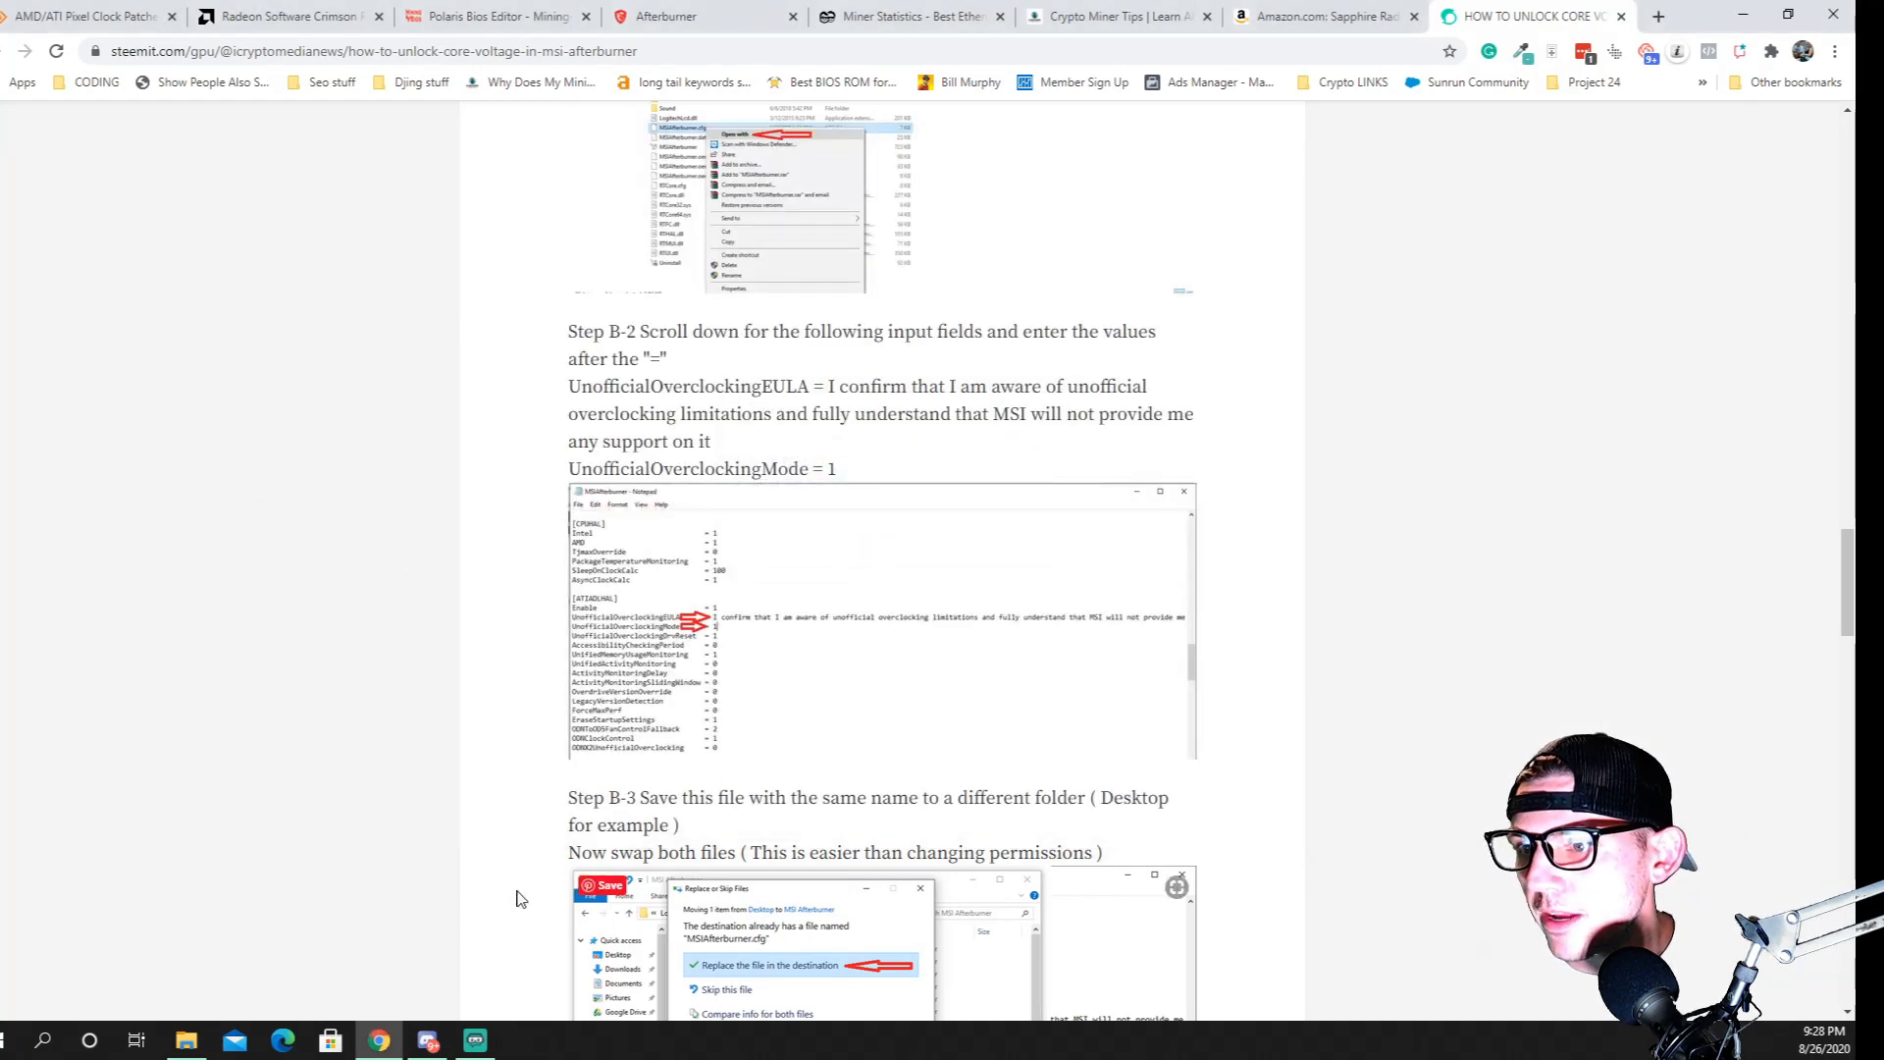
# Copy the edited MSIAfterburner CFG file from the MSI Afterburner folder to the desktop
pyautogui.hotkey('alt', 'Tab')
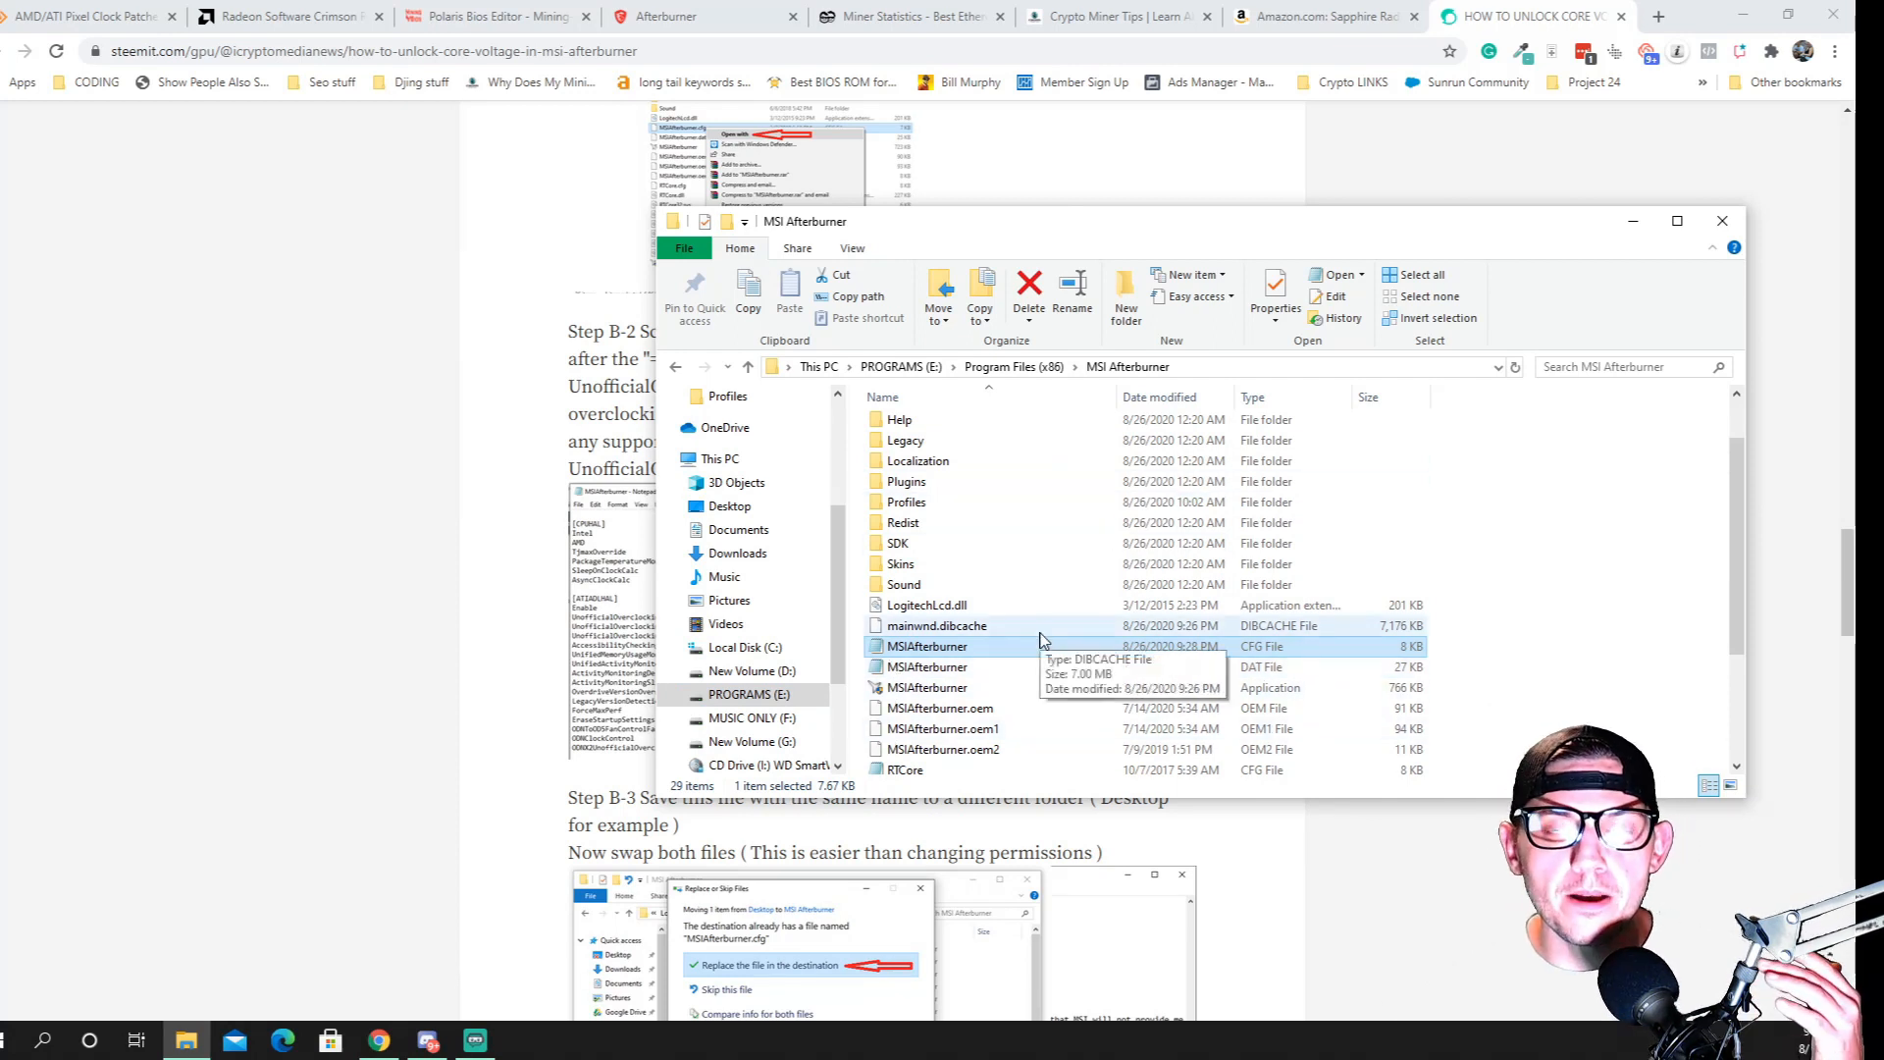
pyautogui.rightClick(923, 656)
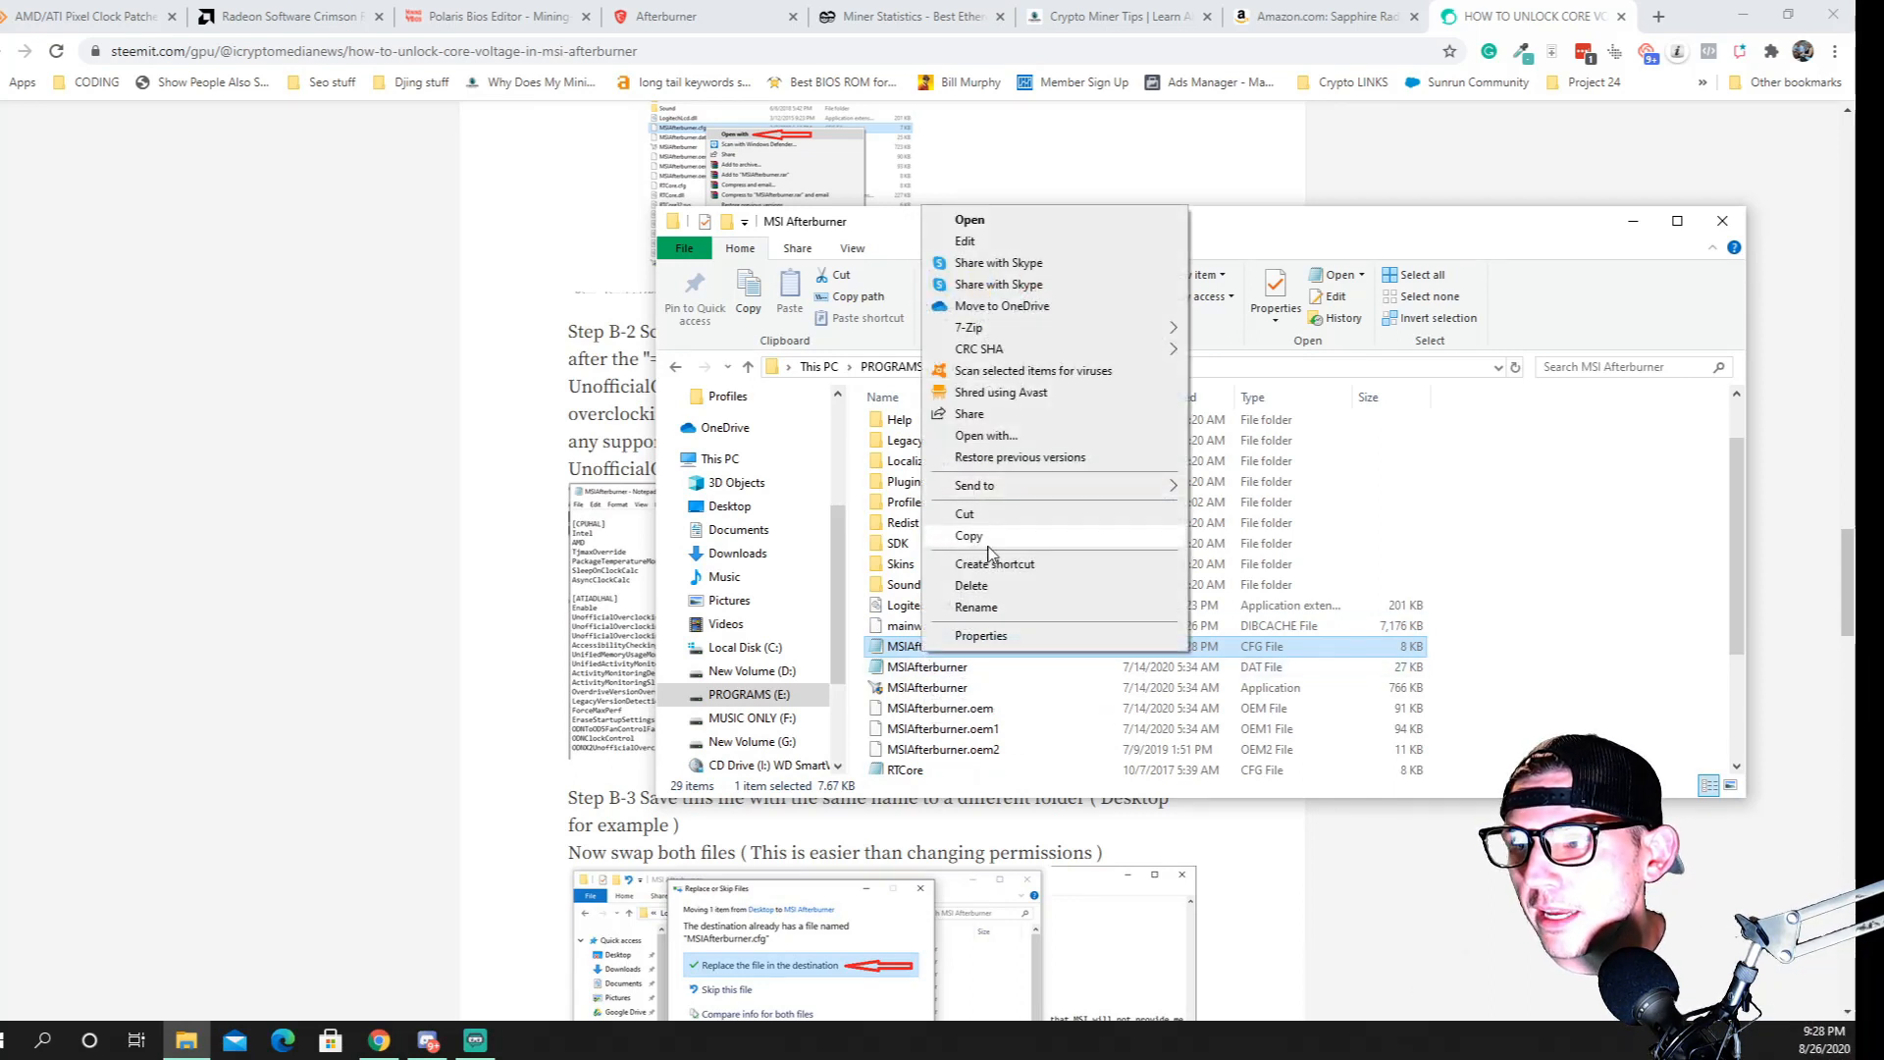
pyautogui.click(983, 547)
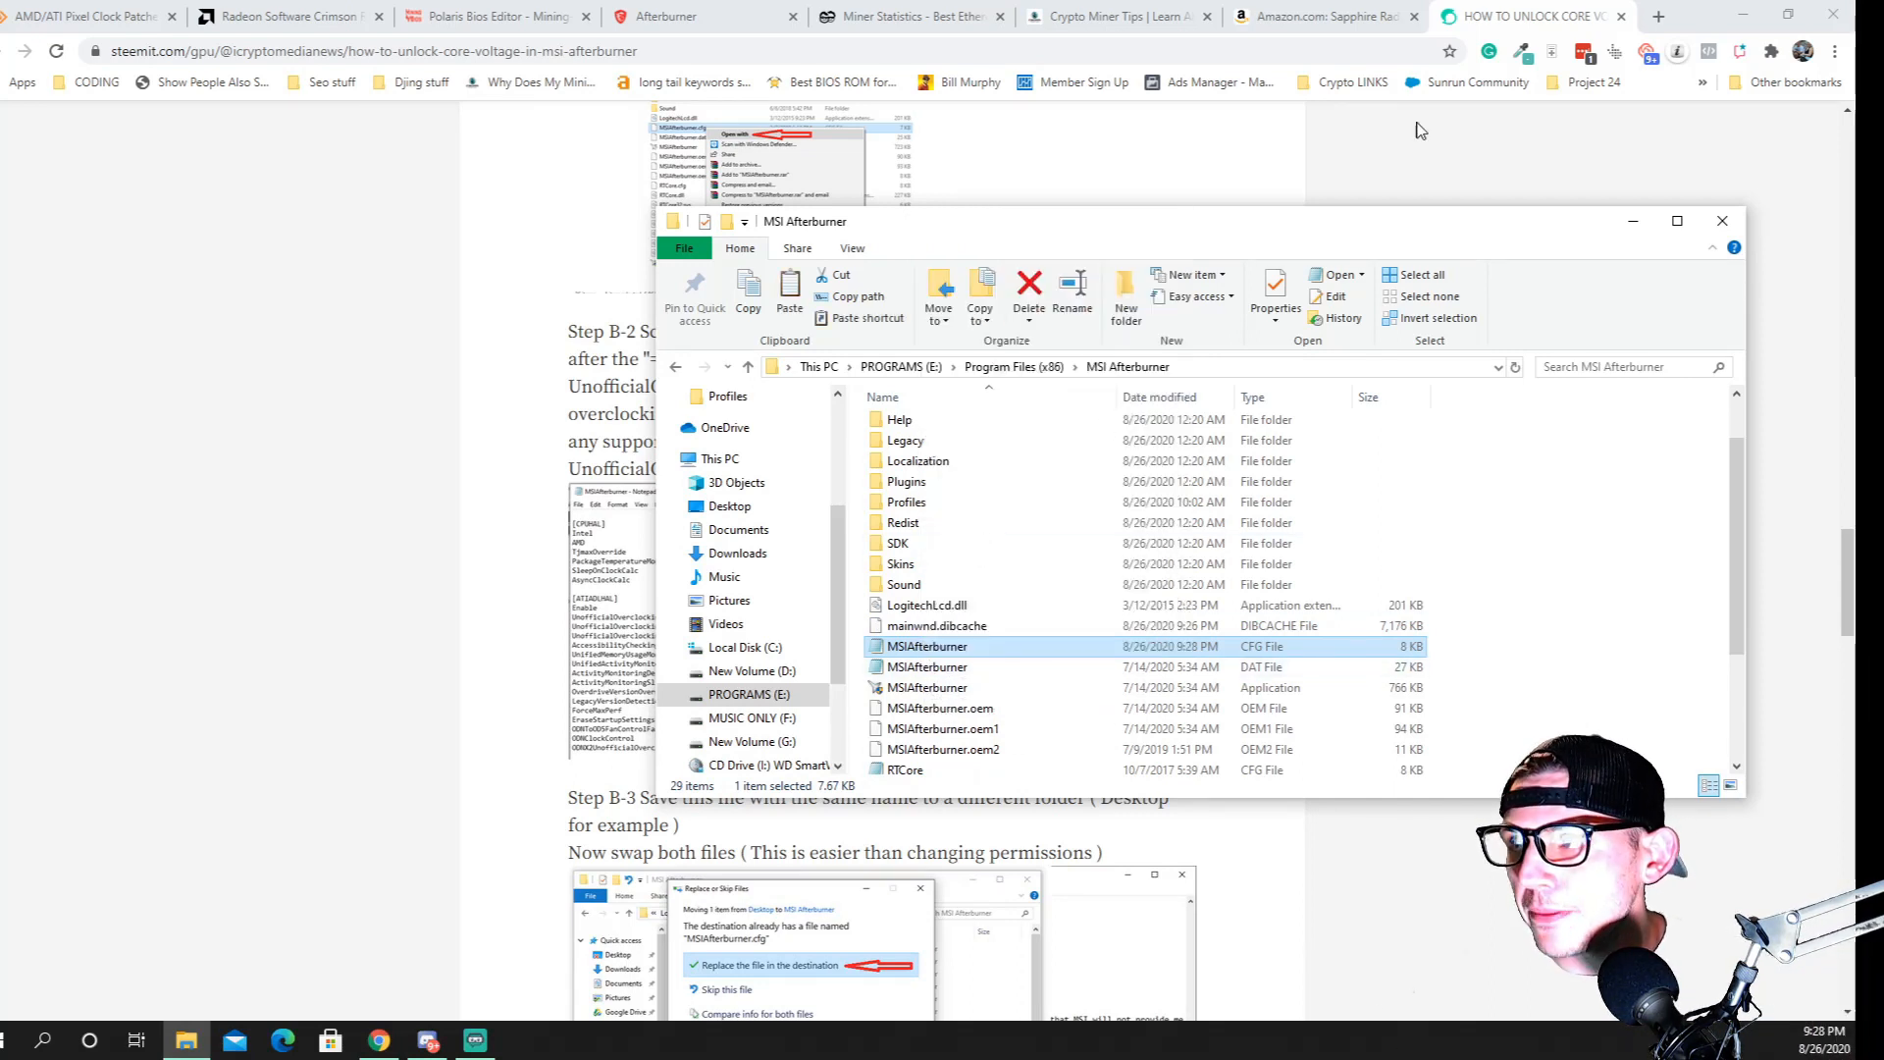
pyautogui.click(1743, 15)
pyautogui.rightClick(507, 716)
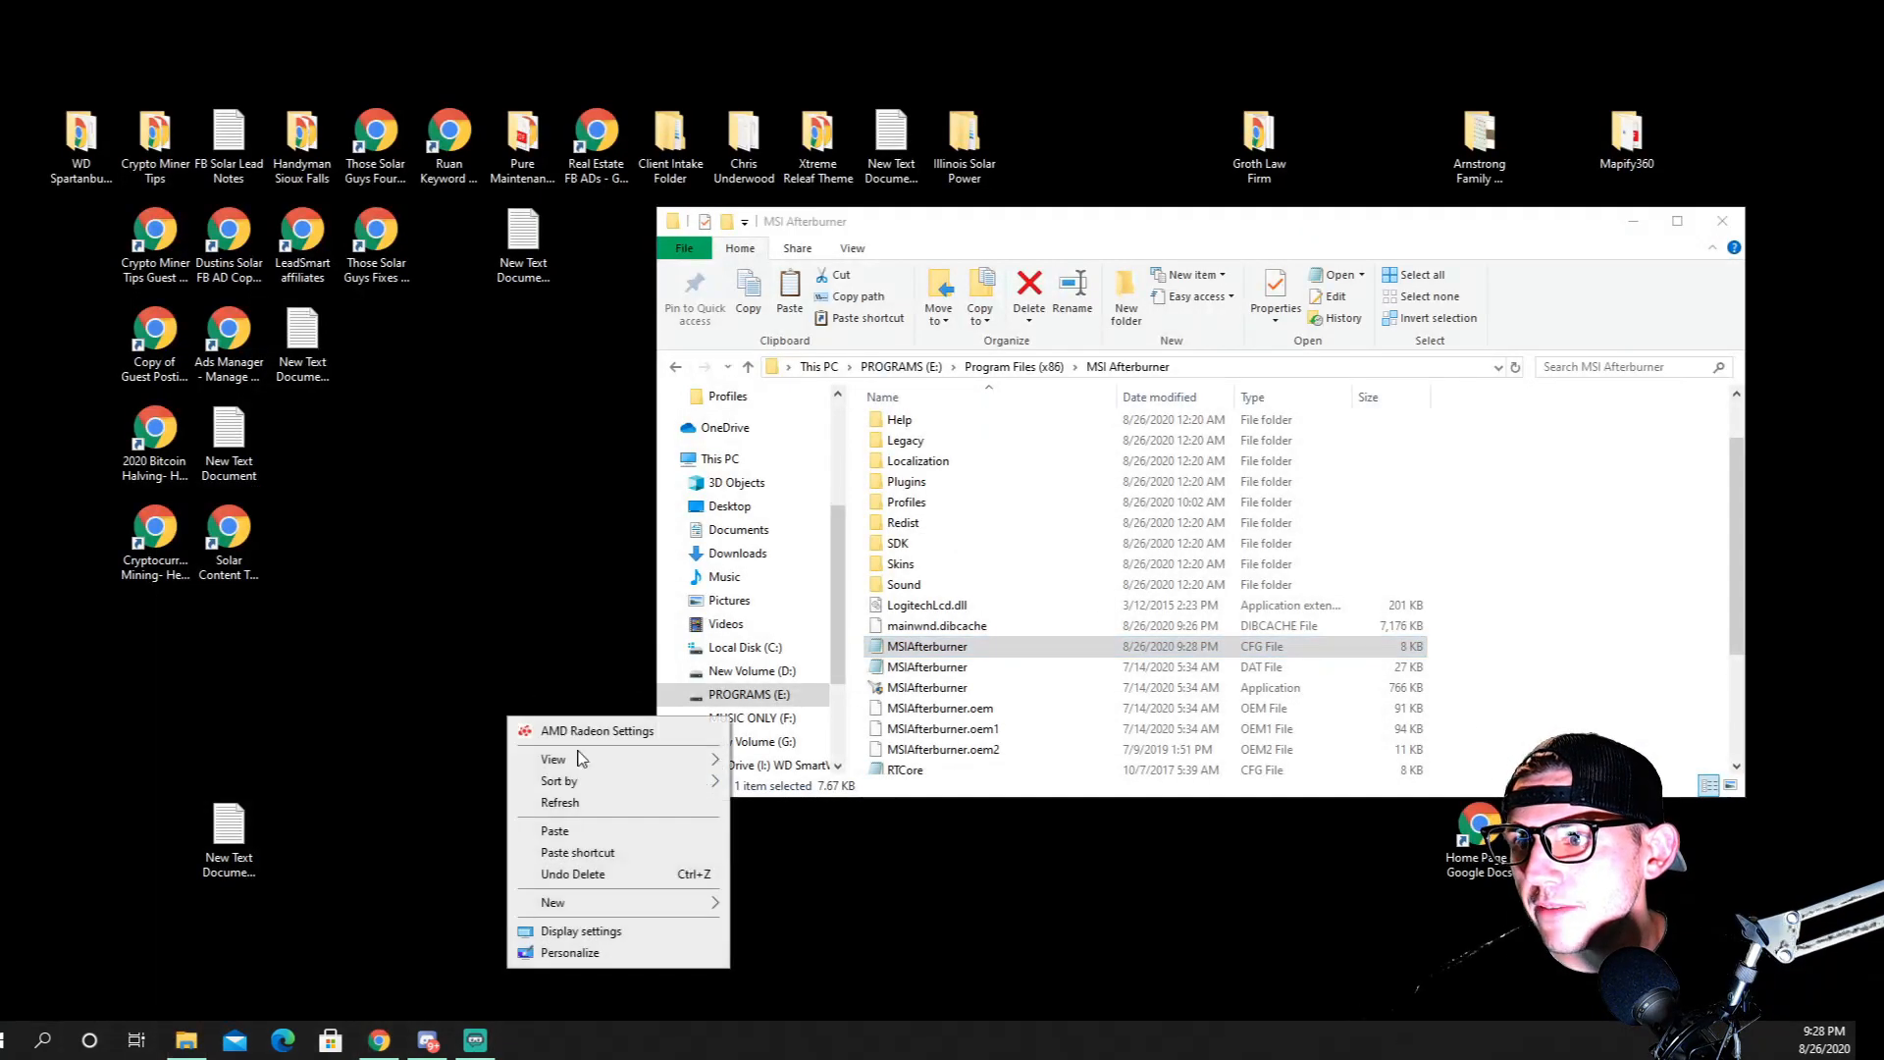
pyautogui.click(569, 831)
# Open the desktop copy of MSIAfterburner to view its contents, and close it again
pyautogui.doubleClick(527, 631)
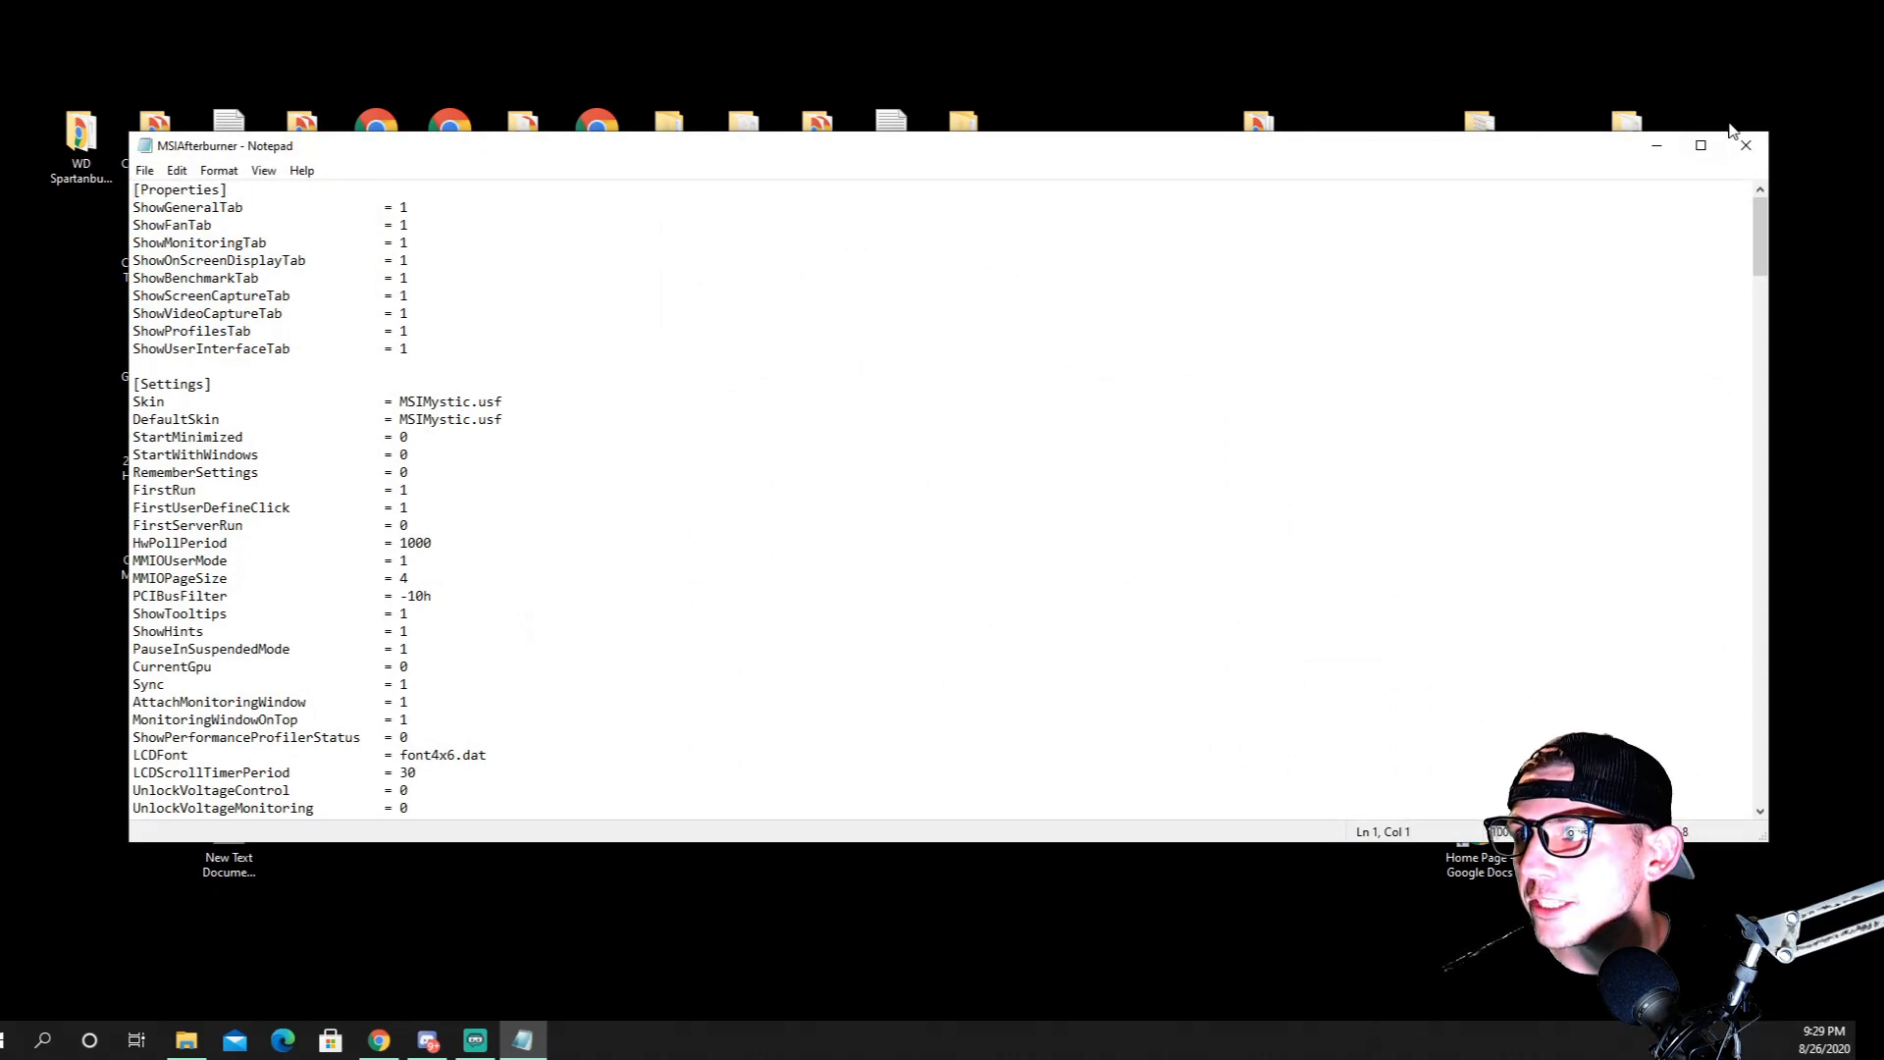
pyautogui.click(189, 1033)
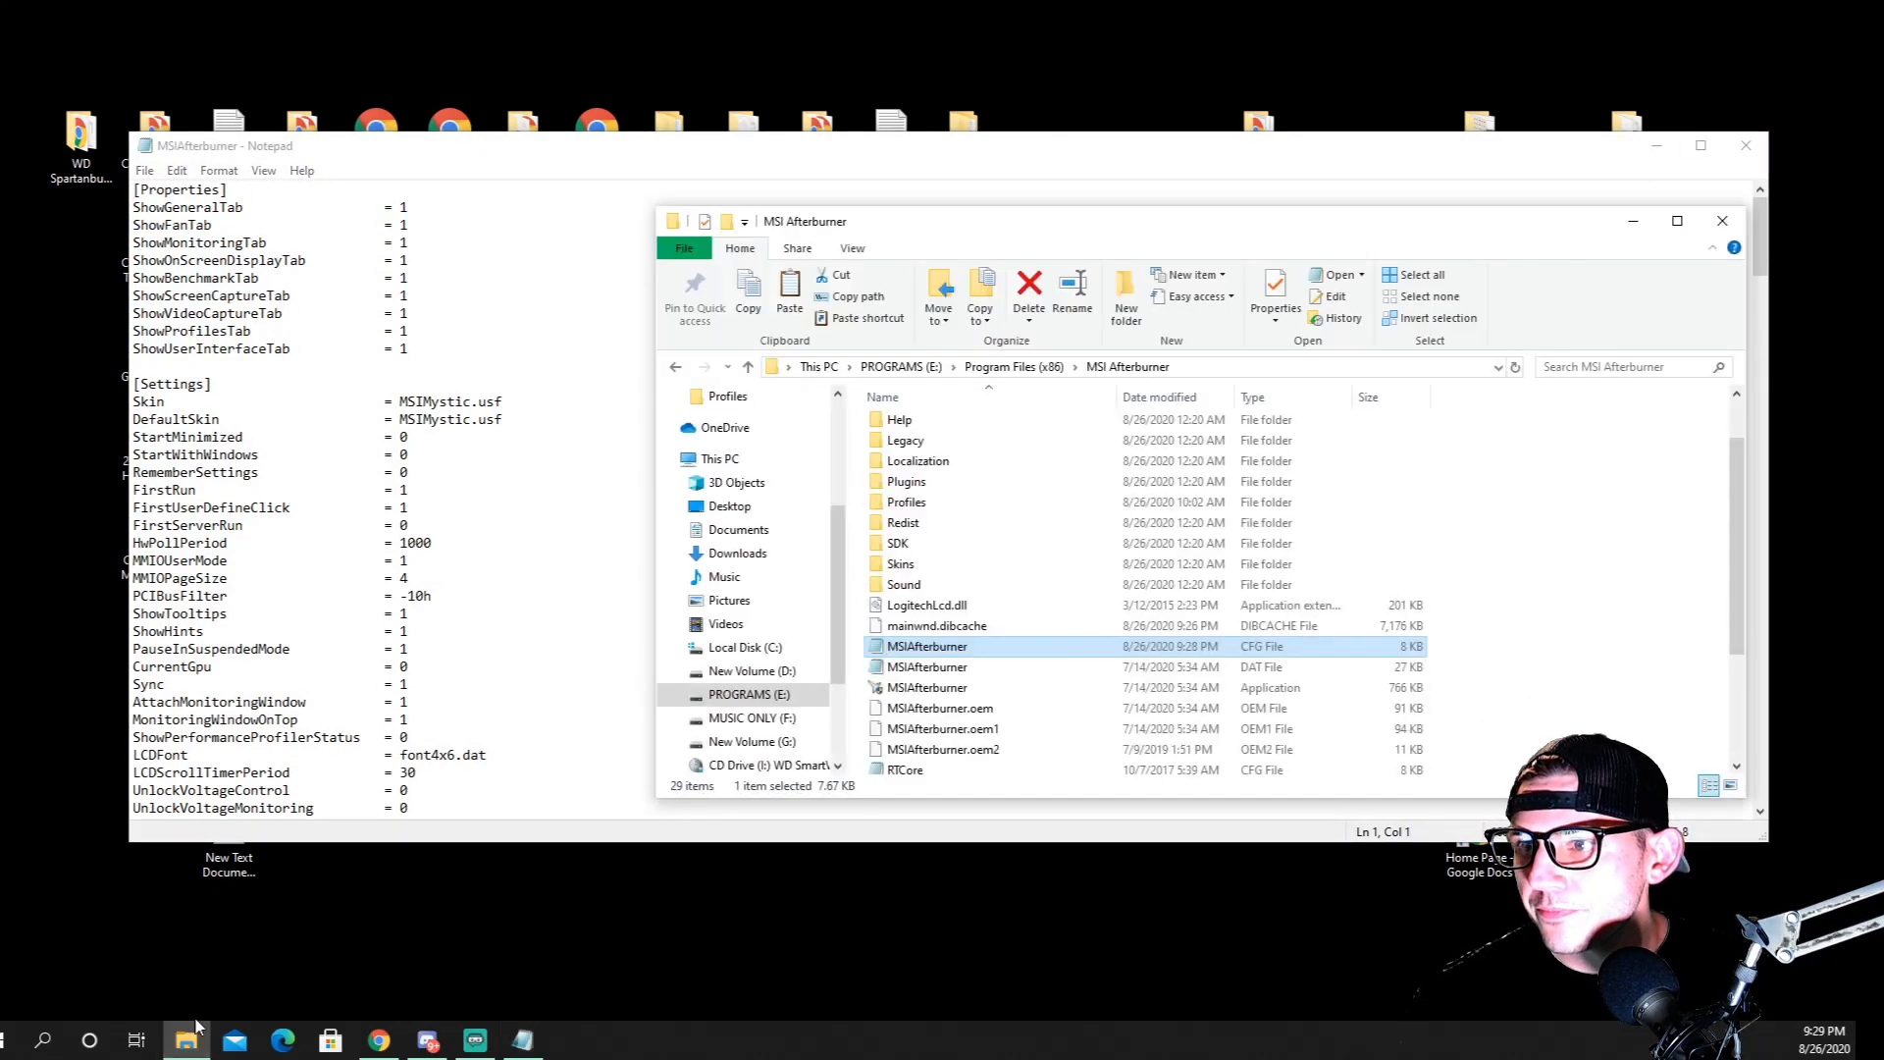
pyautogui.click(1105, 154)
pyautogui.click(1746, 145)
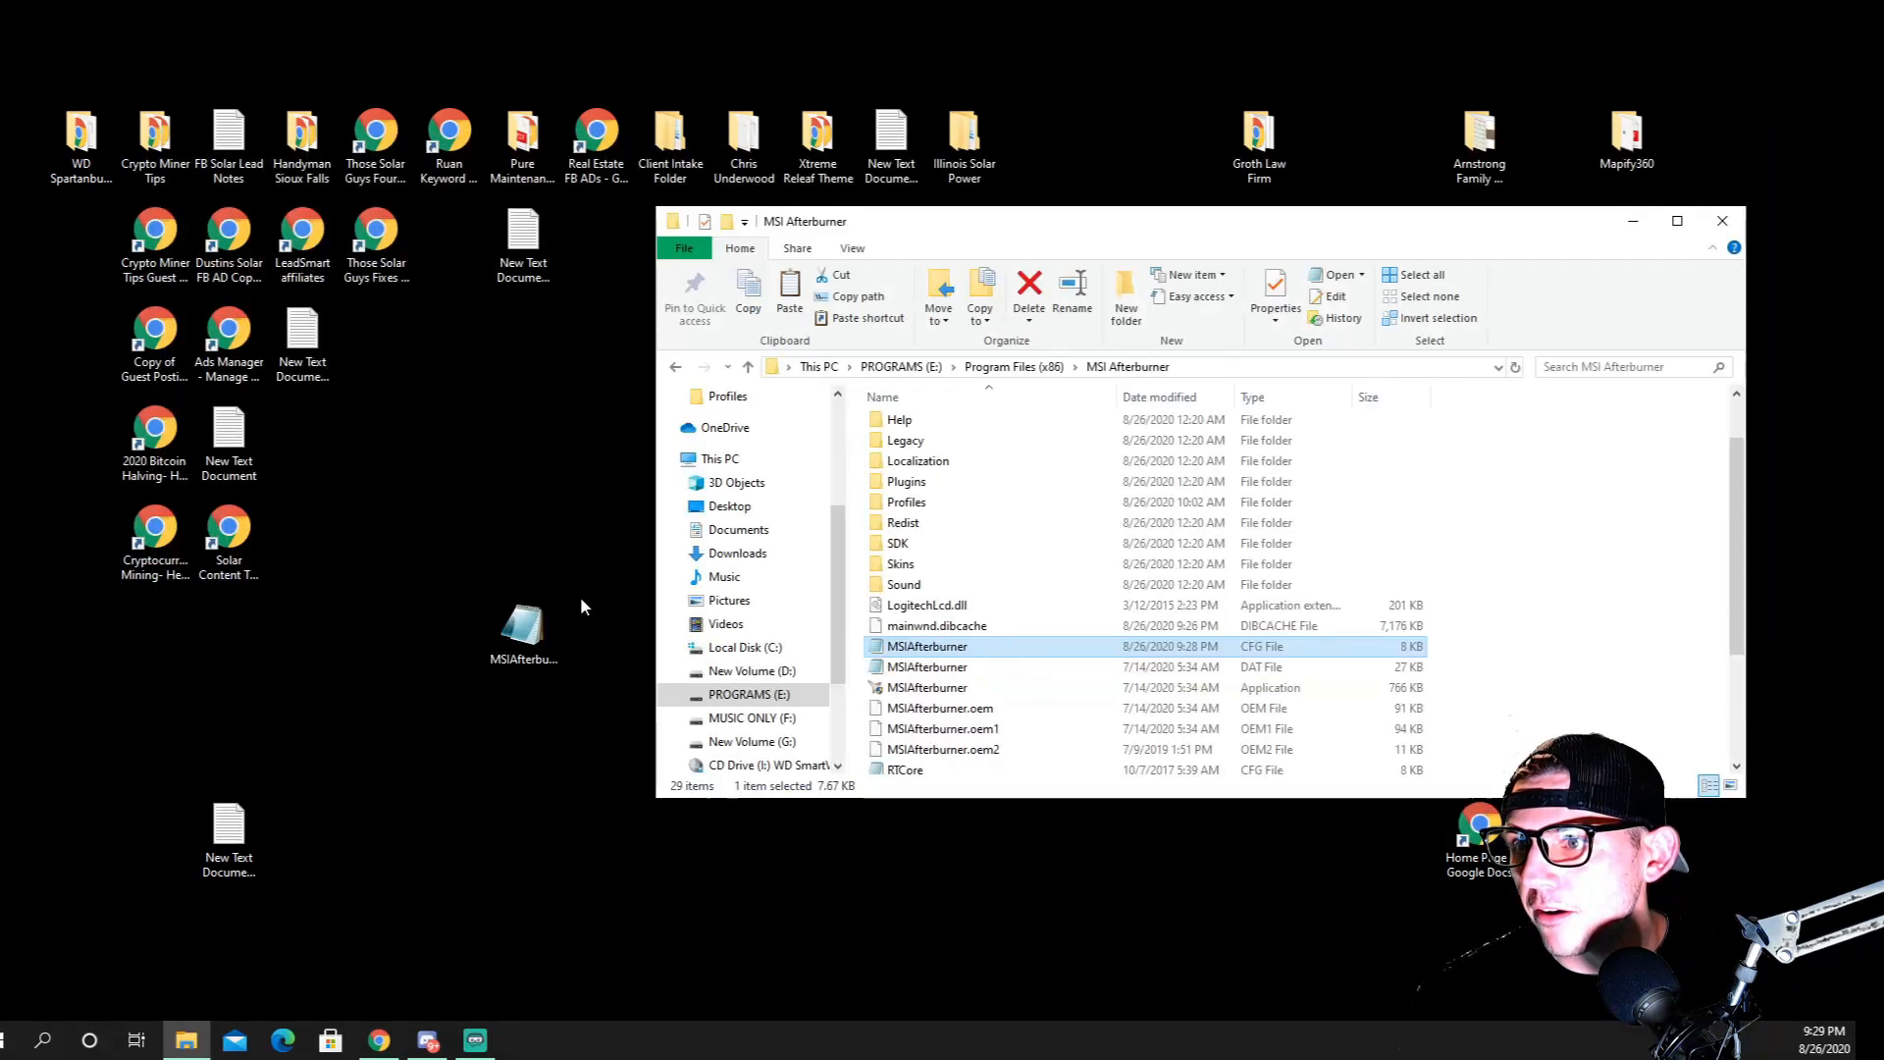
# Compare the desktop copy with the MSIAfterburner CFG file in the folder, checking the swap instructions in Step B-3 of the guide
pyautogui.moveTo(514, 642)
pyautogui.mouseDown()
pyautogui.moveTo(687, 604)
pyautogui.moveTo(909, 645)
pyautogui.moveTo(503, 636)
pyautogui.mouseUp()
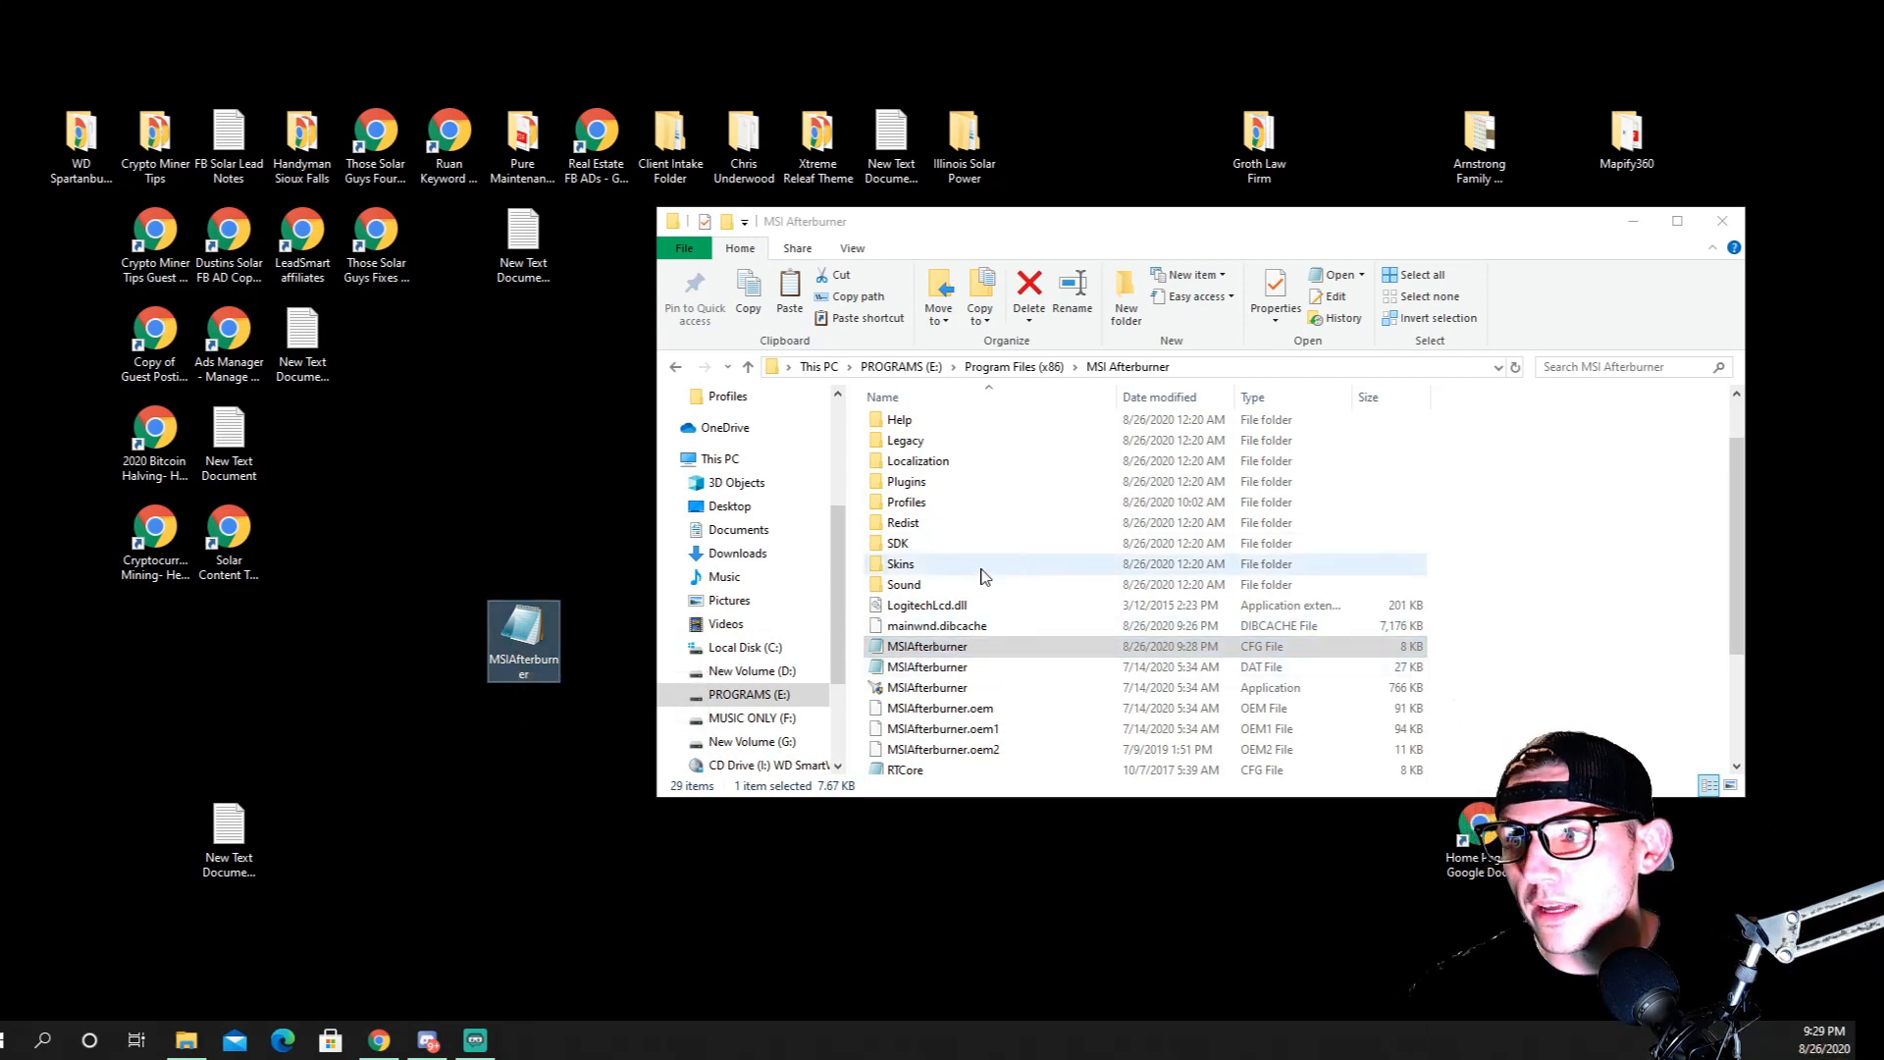
pyautogui.click(926, 644)
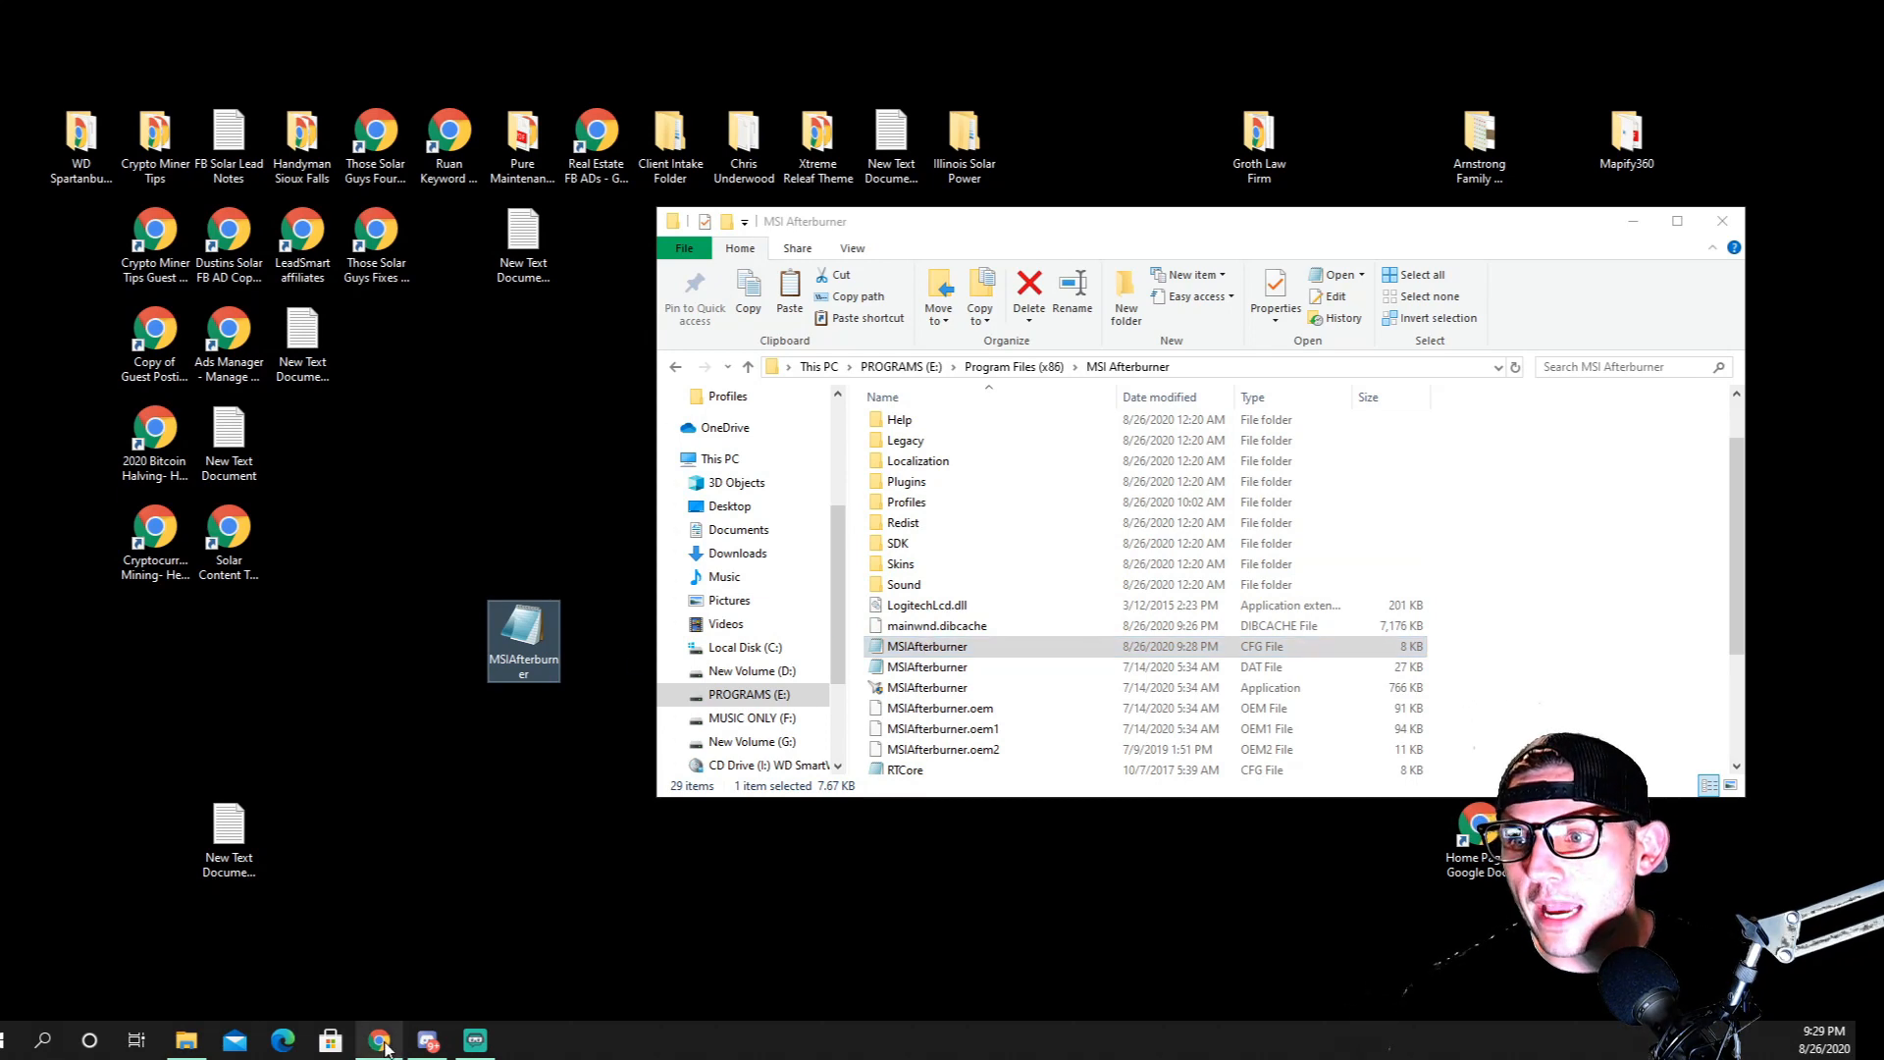
pyautogui.click(379, 1040)
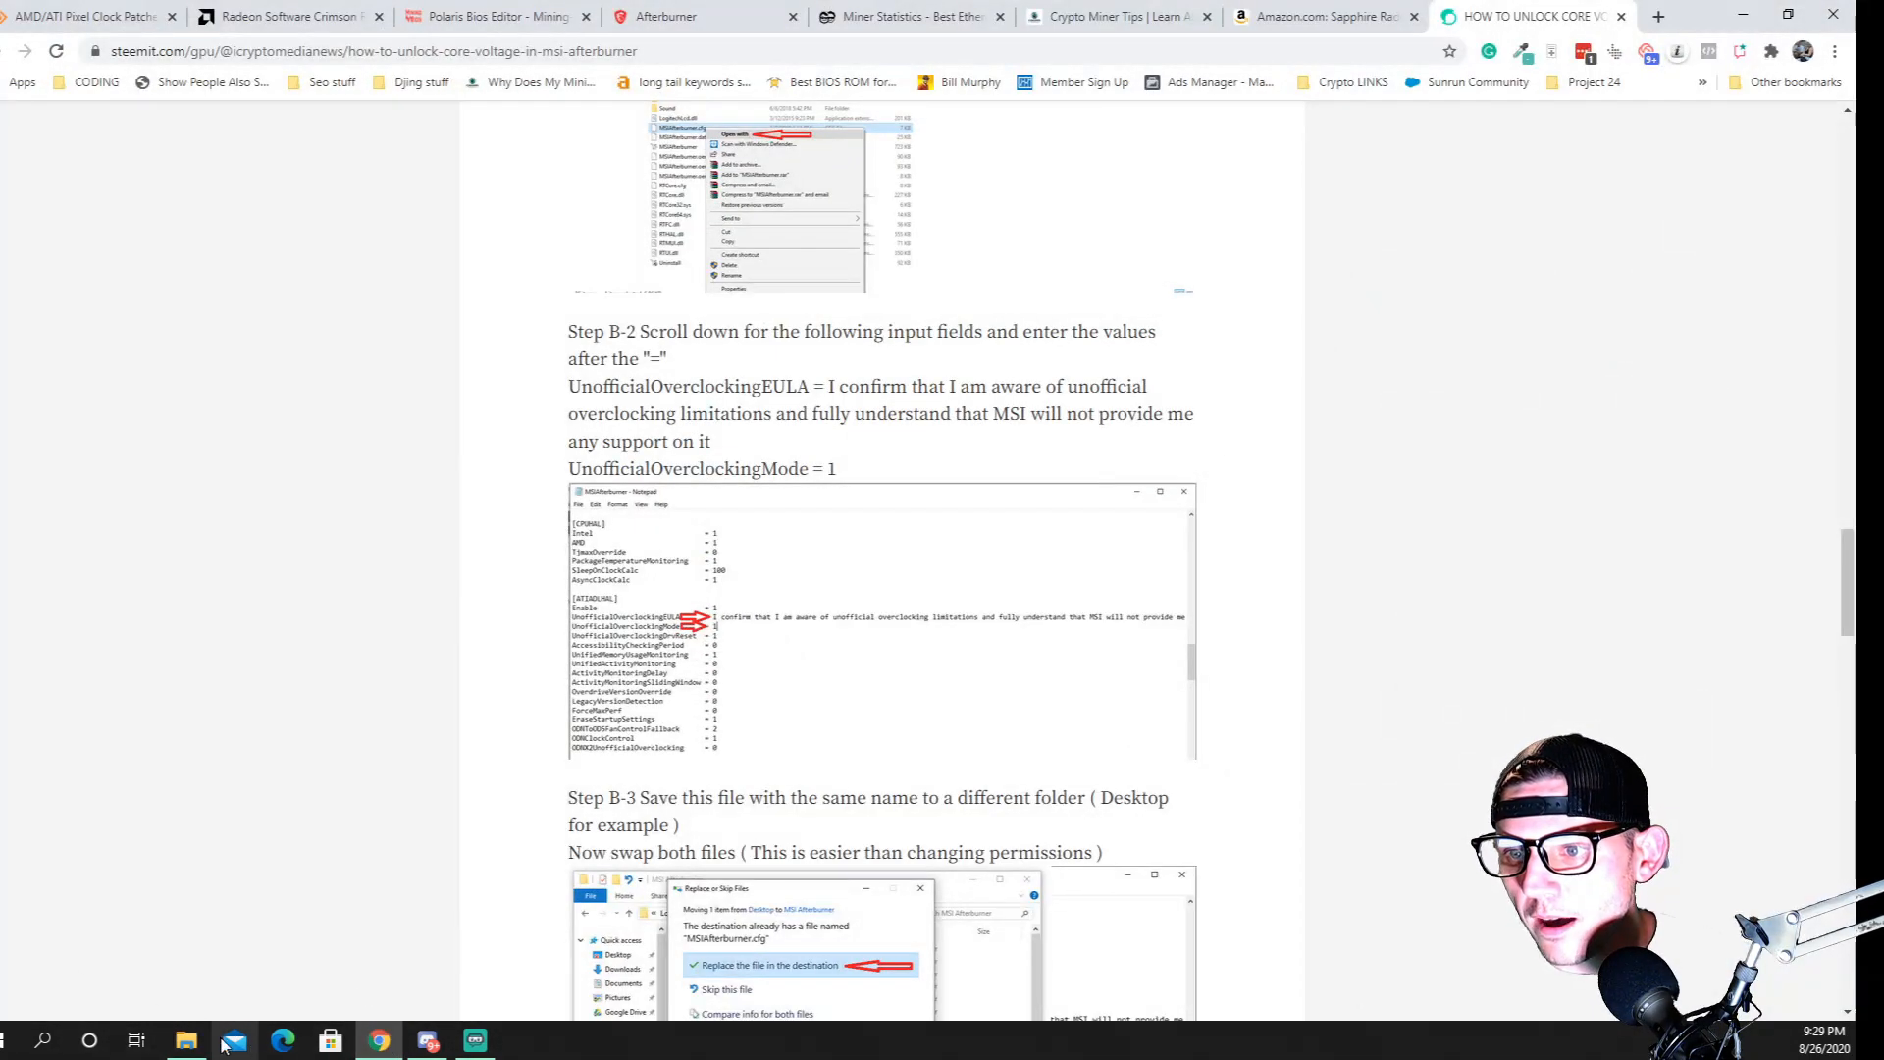
pyautogui.click(186, 1038)
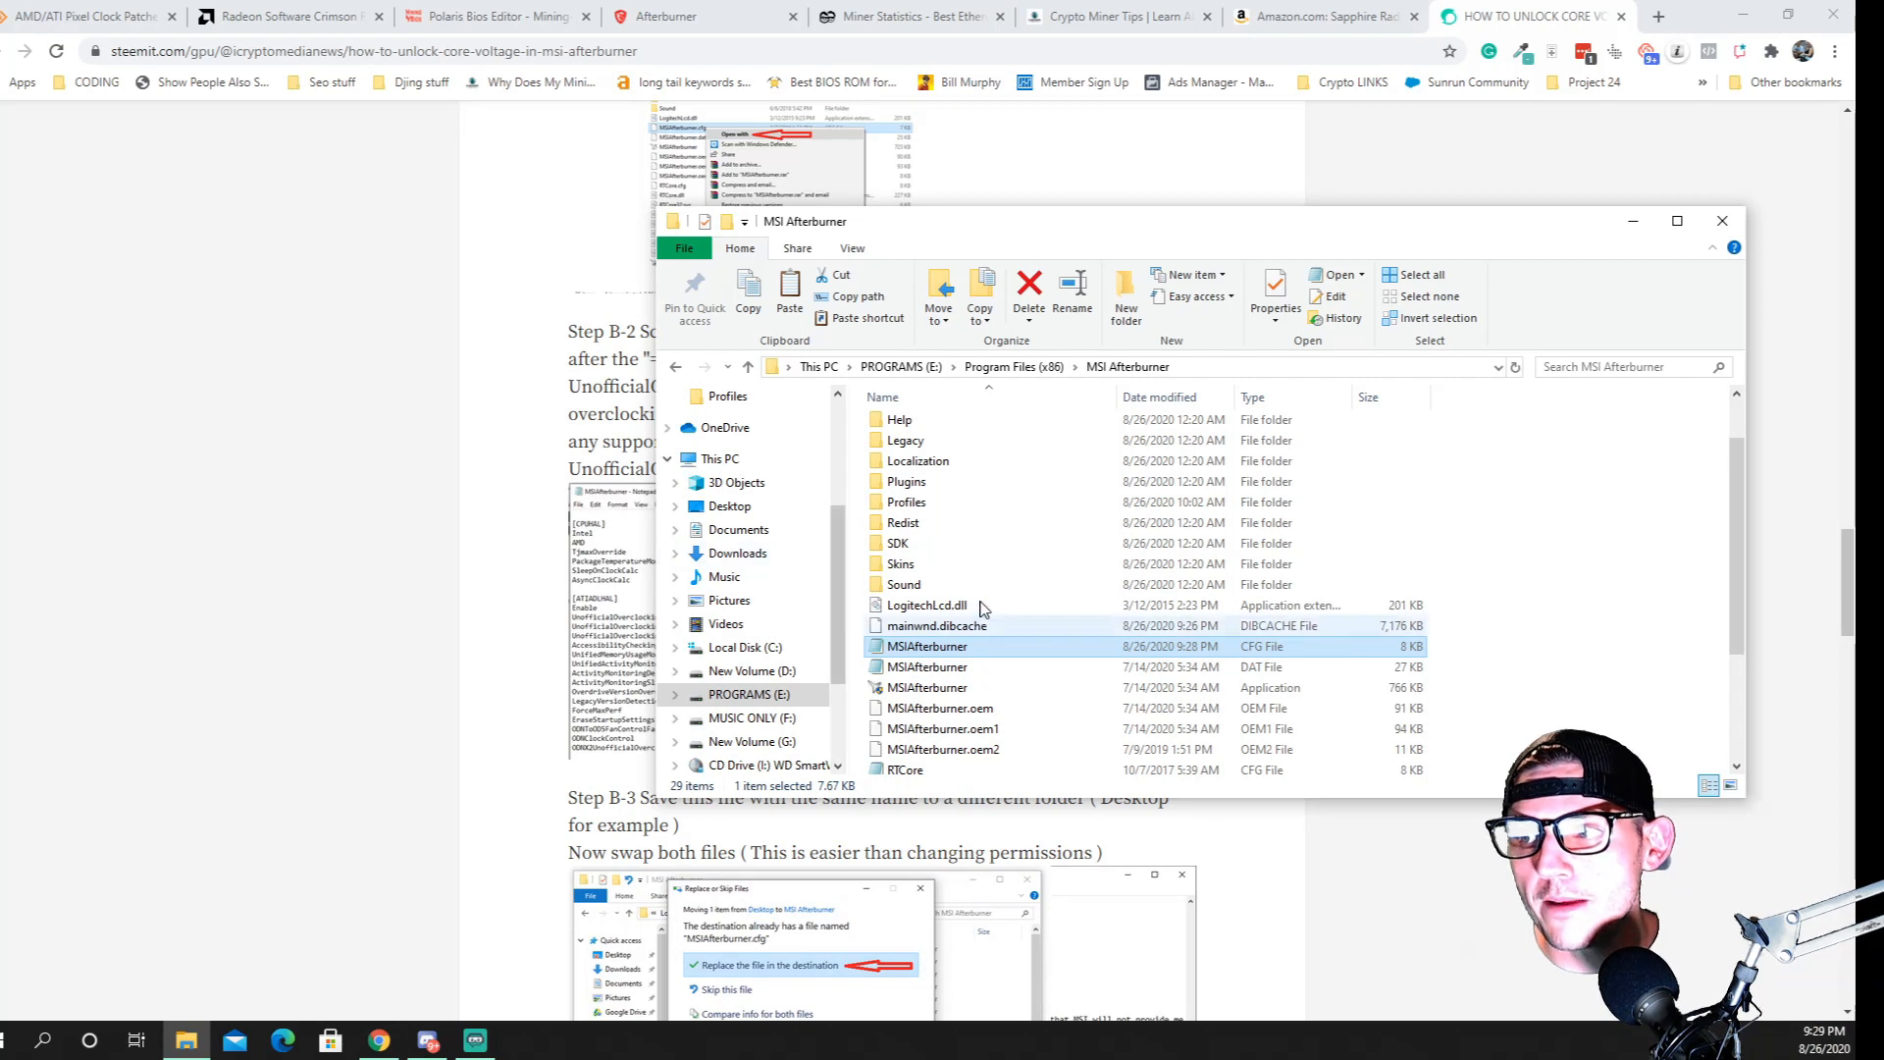
# Read the guide from Step B-3 through Step C-2 and highlight the beginning of the profile file name, VEN_10DE&DEV_1341&
pyautogui.click(548, 585)
pyautogui.scroll(-8, 565, 599)
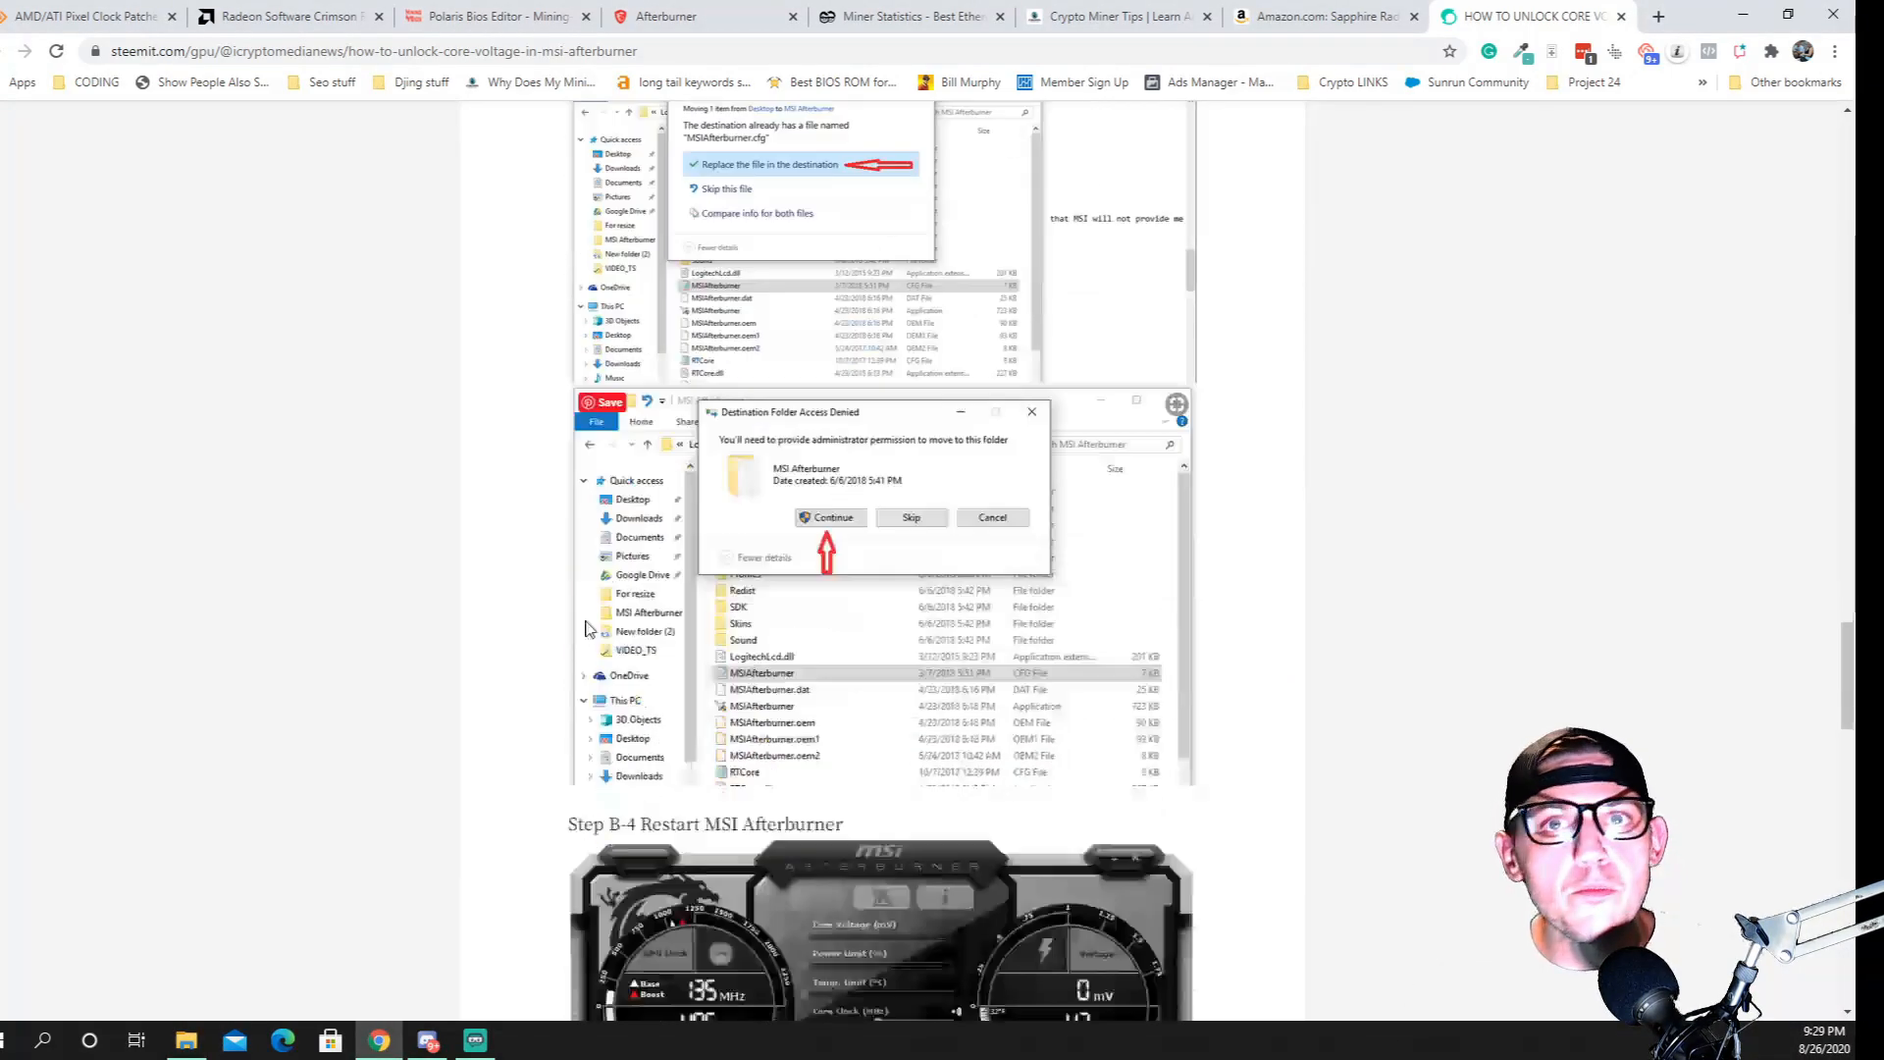
pyautogui.scroll(-12, 687, 663)
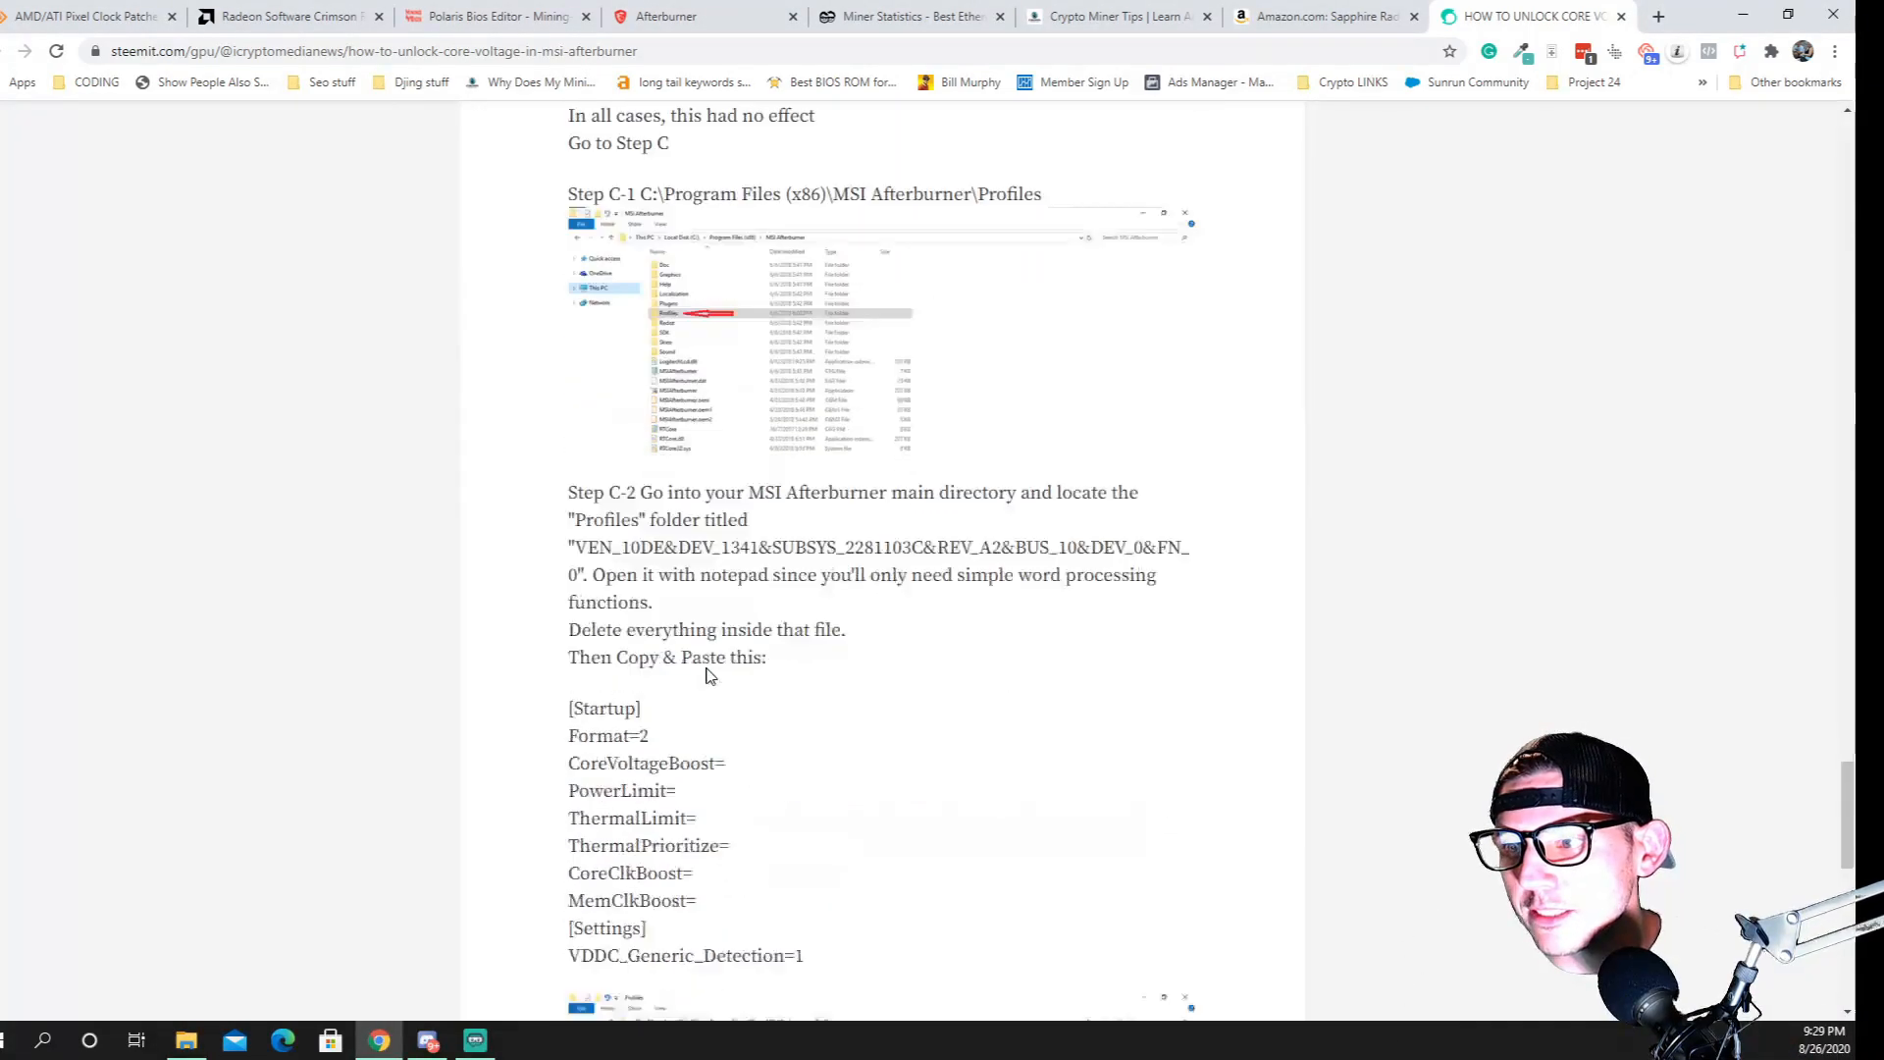
pyautogui.scroll(3, 710, 675)
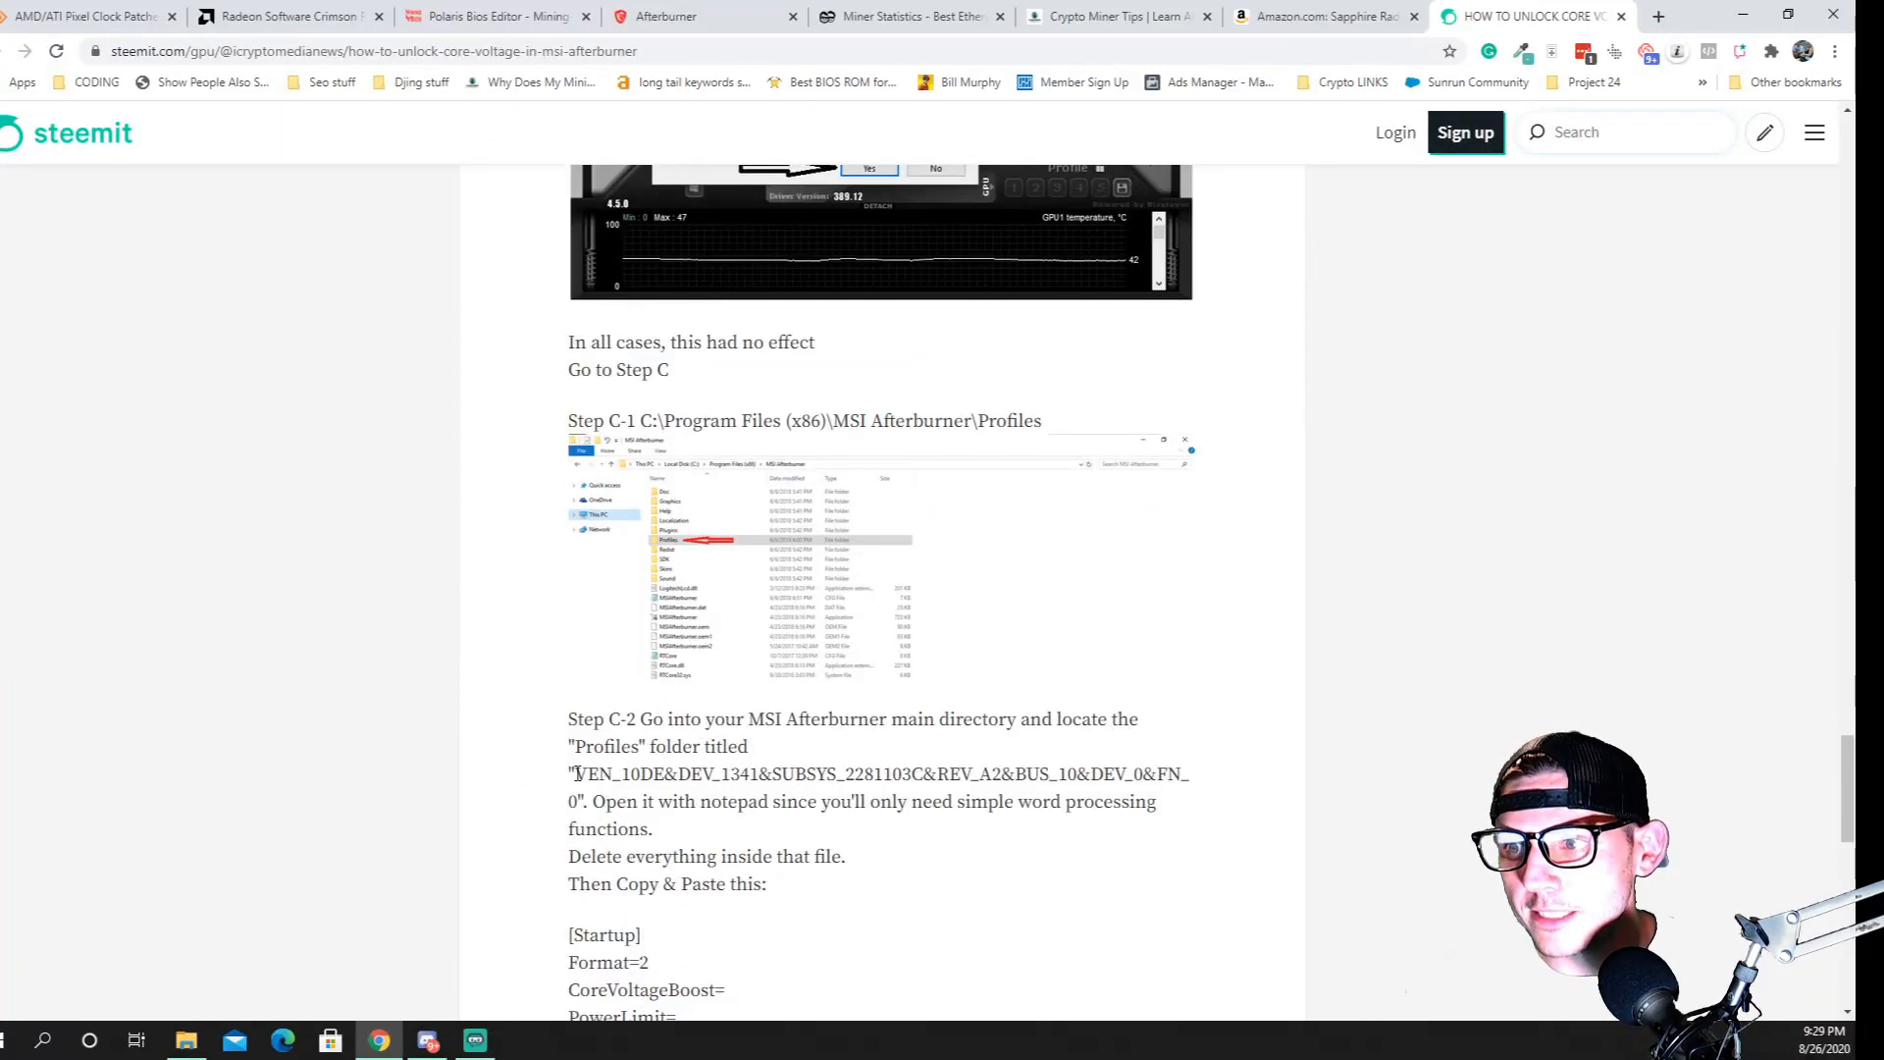
pyautogui.moveTo(618, 774); pyautogui.dragTo(773, 775)
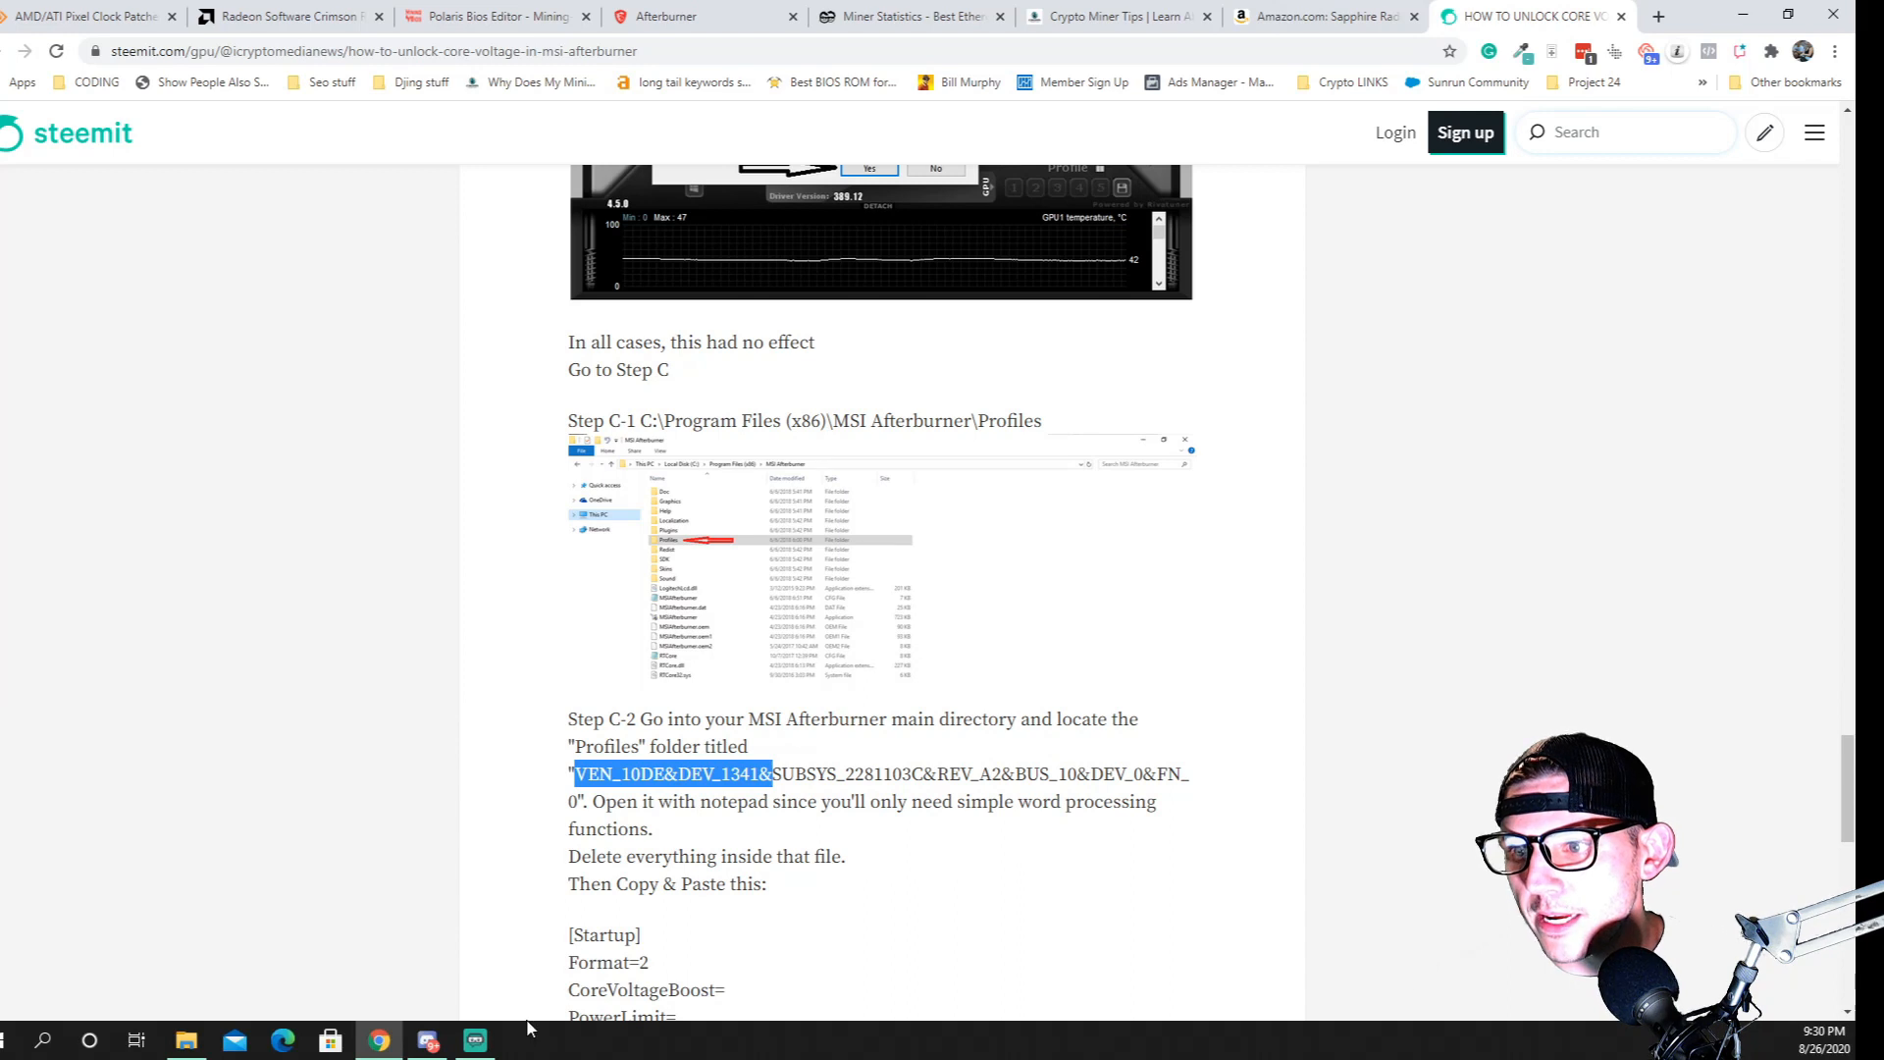
# Open the first VEN_1002 CFG file from MSI Afterburner's Profiles folder in Notepad, checking its name against VEN_10DE in Step C-2 of the guide
pyautogui.click(186, 1048)
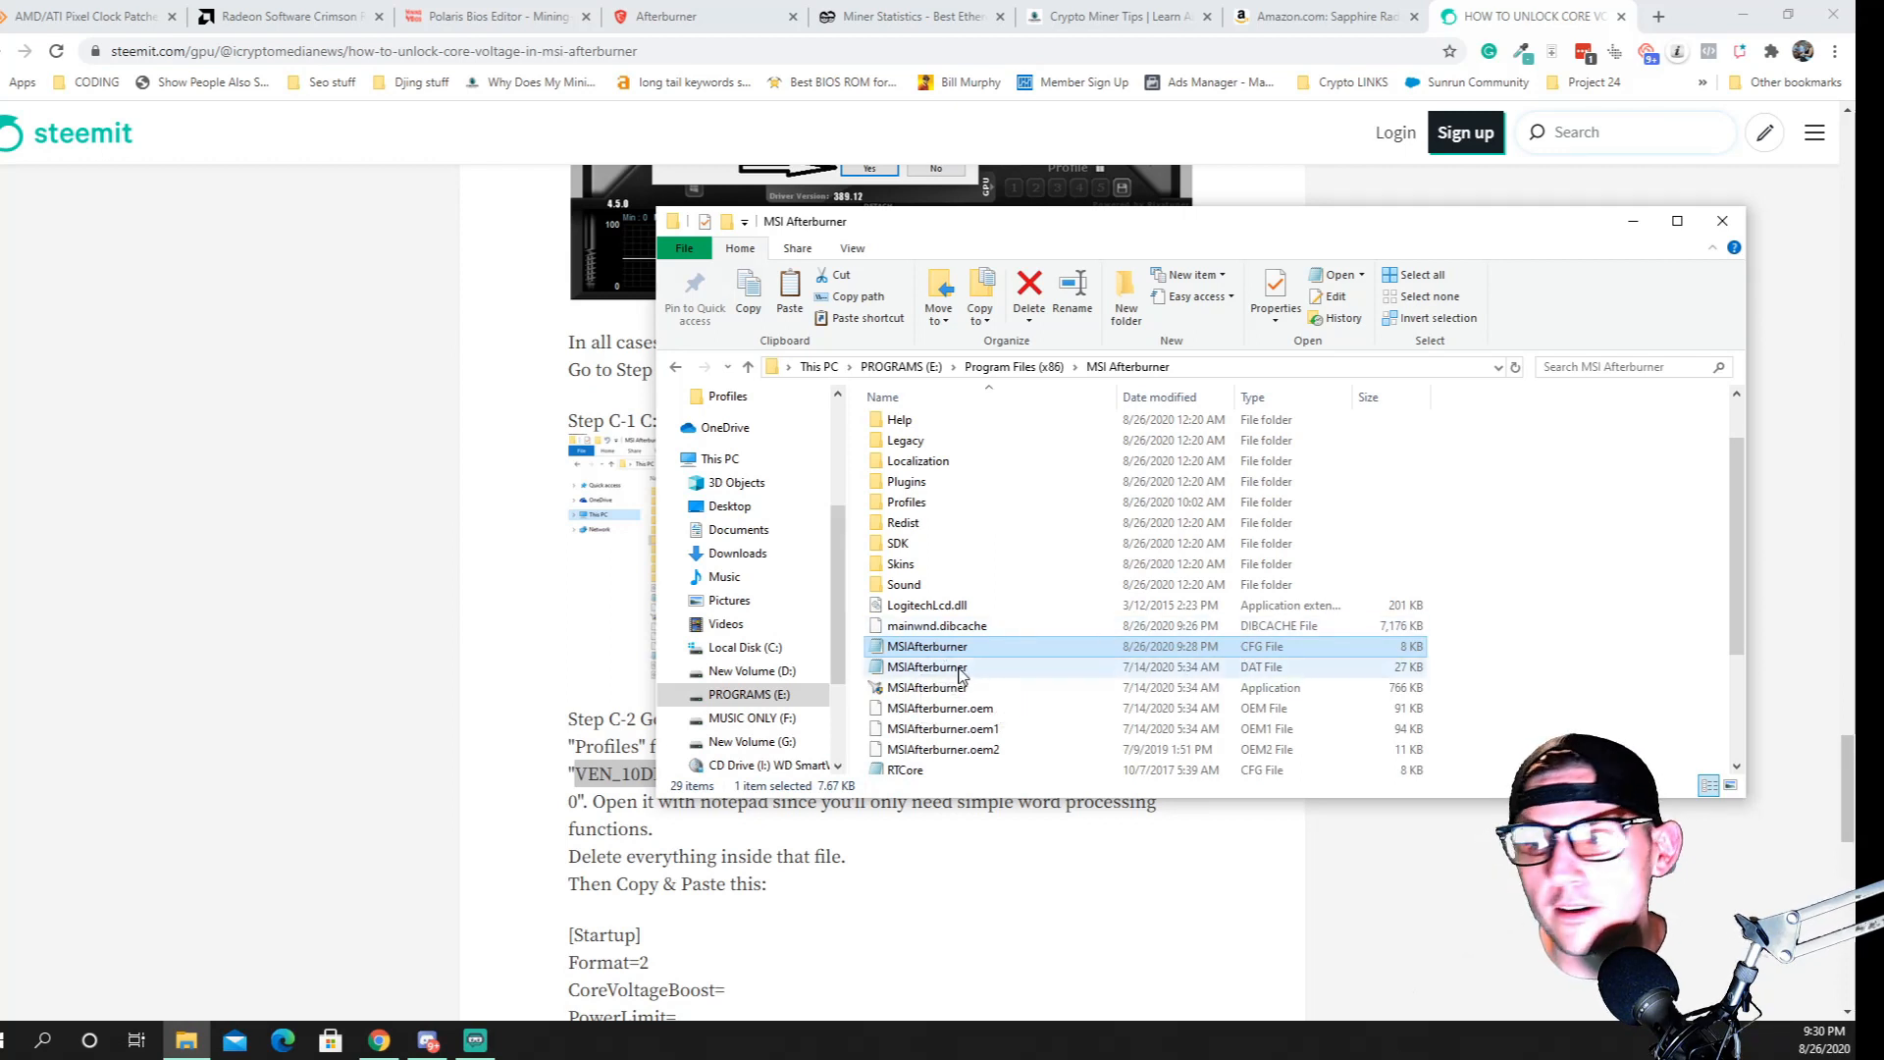
pyautogui.doubleClick(911, 504)
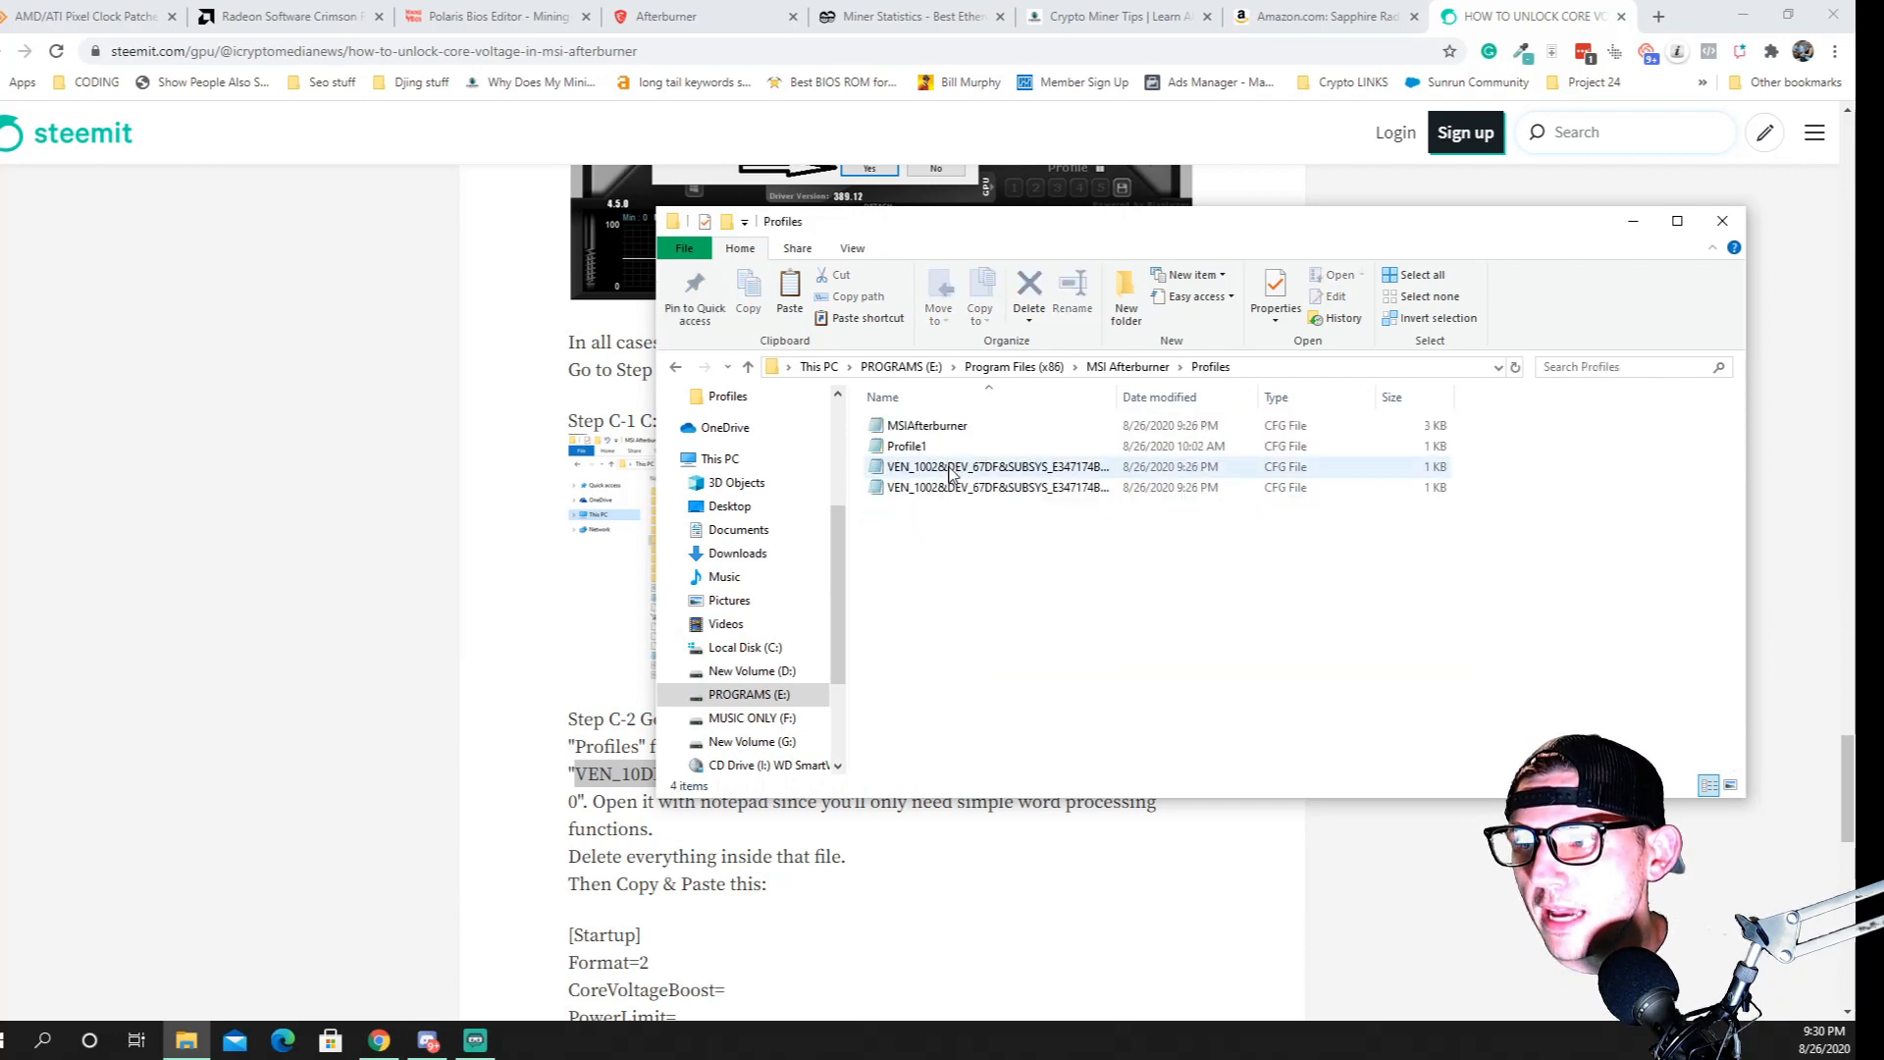
pyautogui.click(612, 764)
pyautogui.click(613, 763)
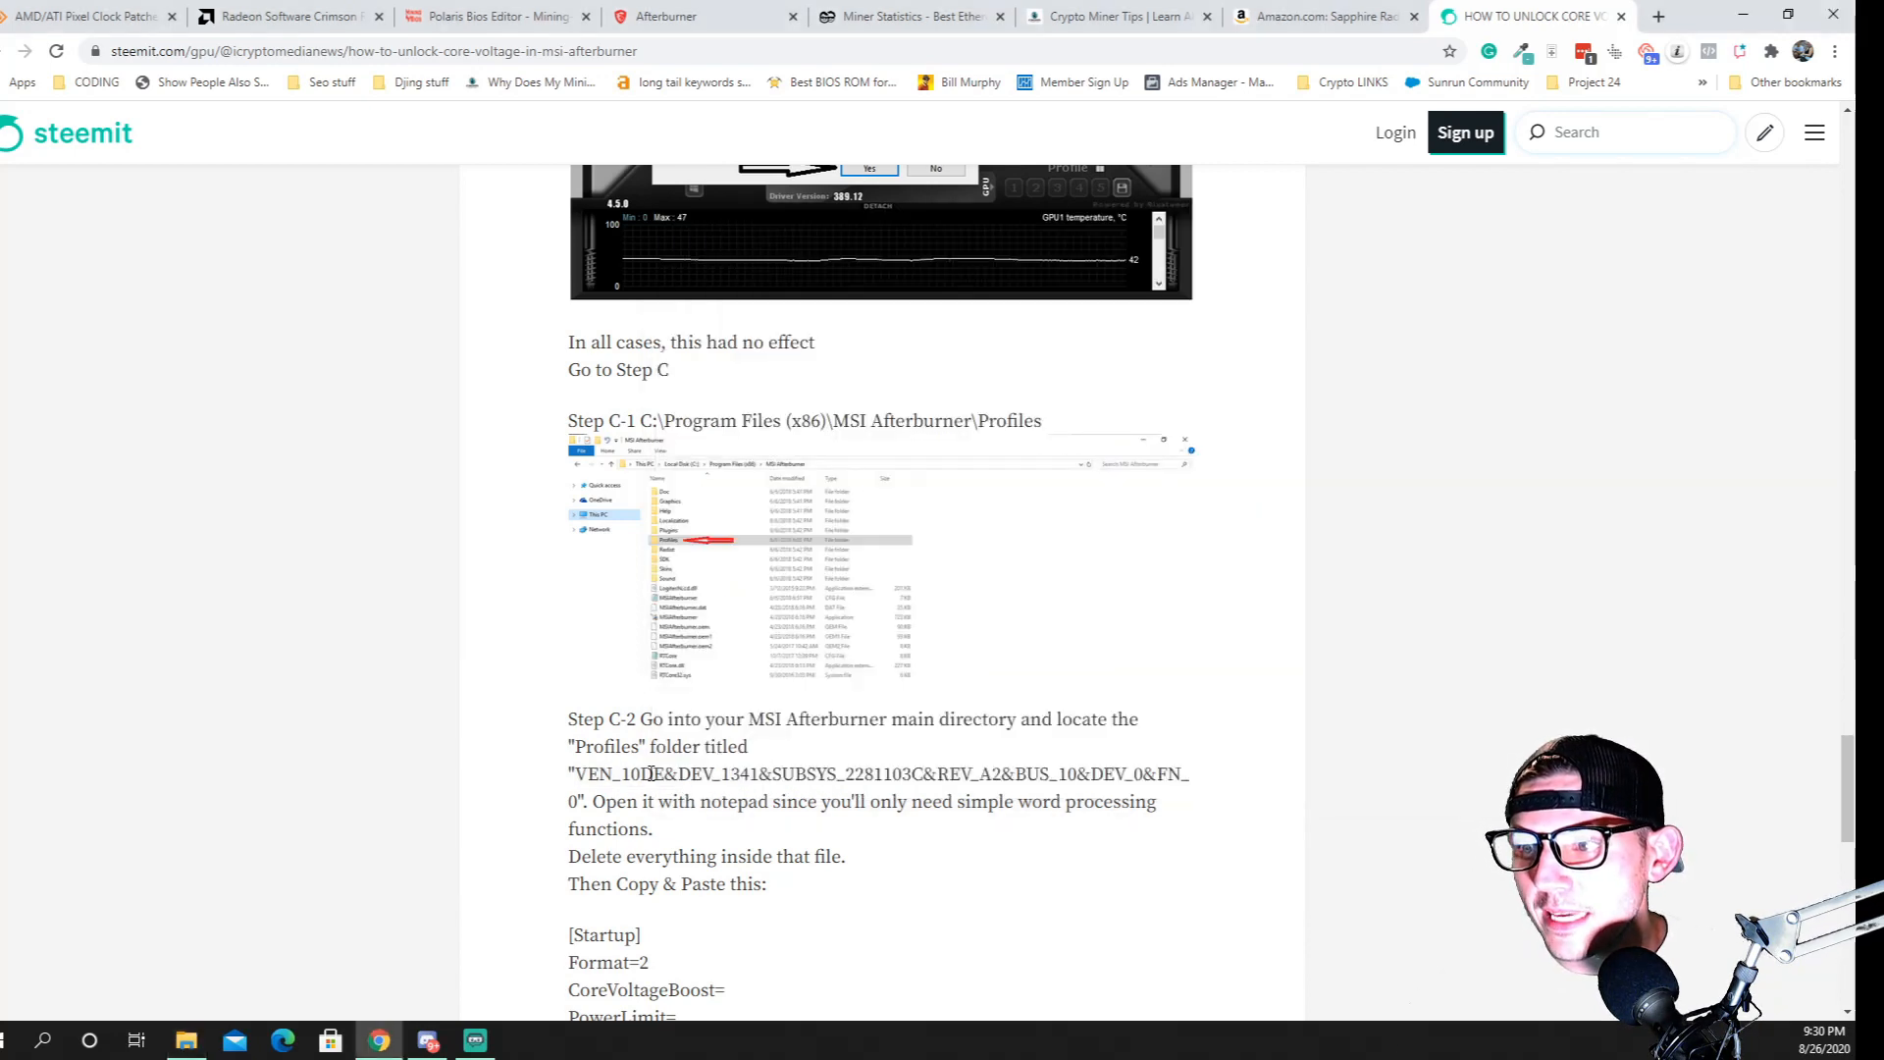
pyautogui.doubleClick(650, 774)
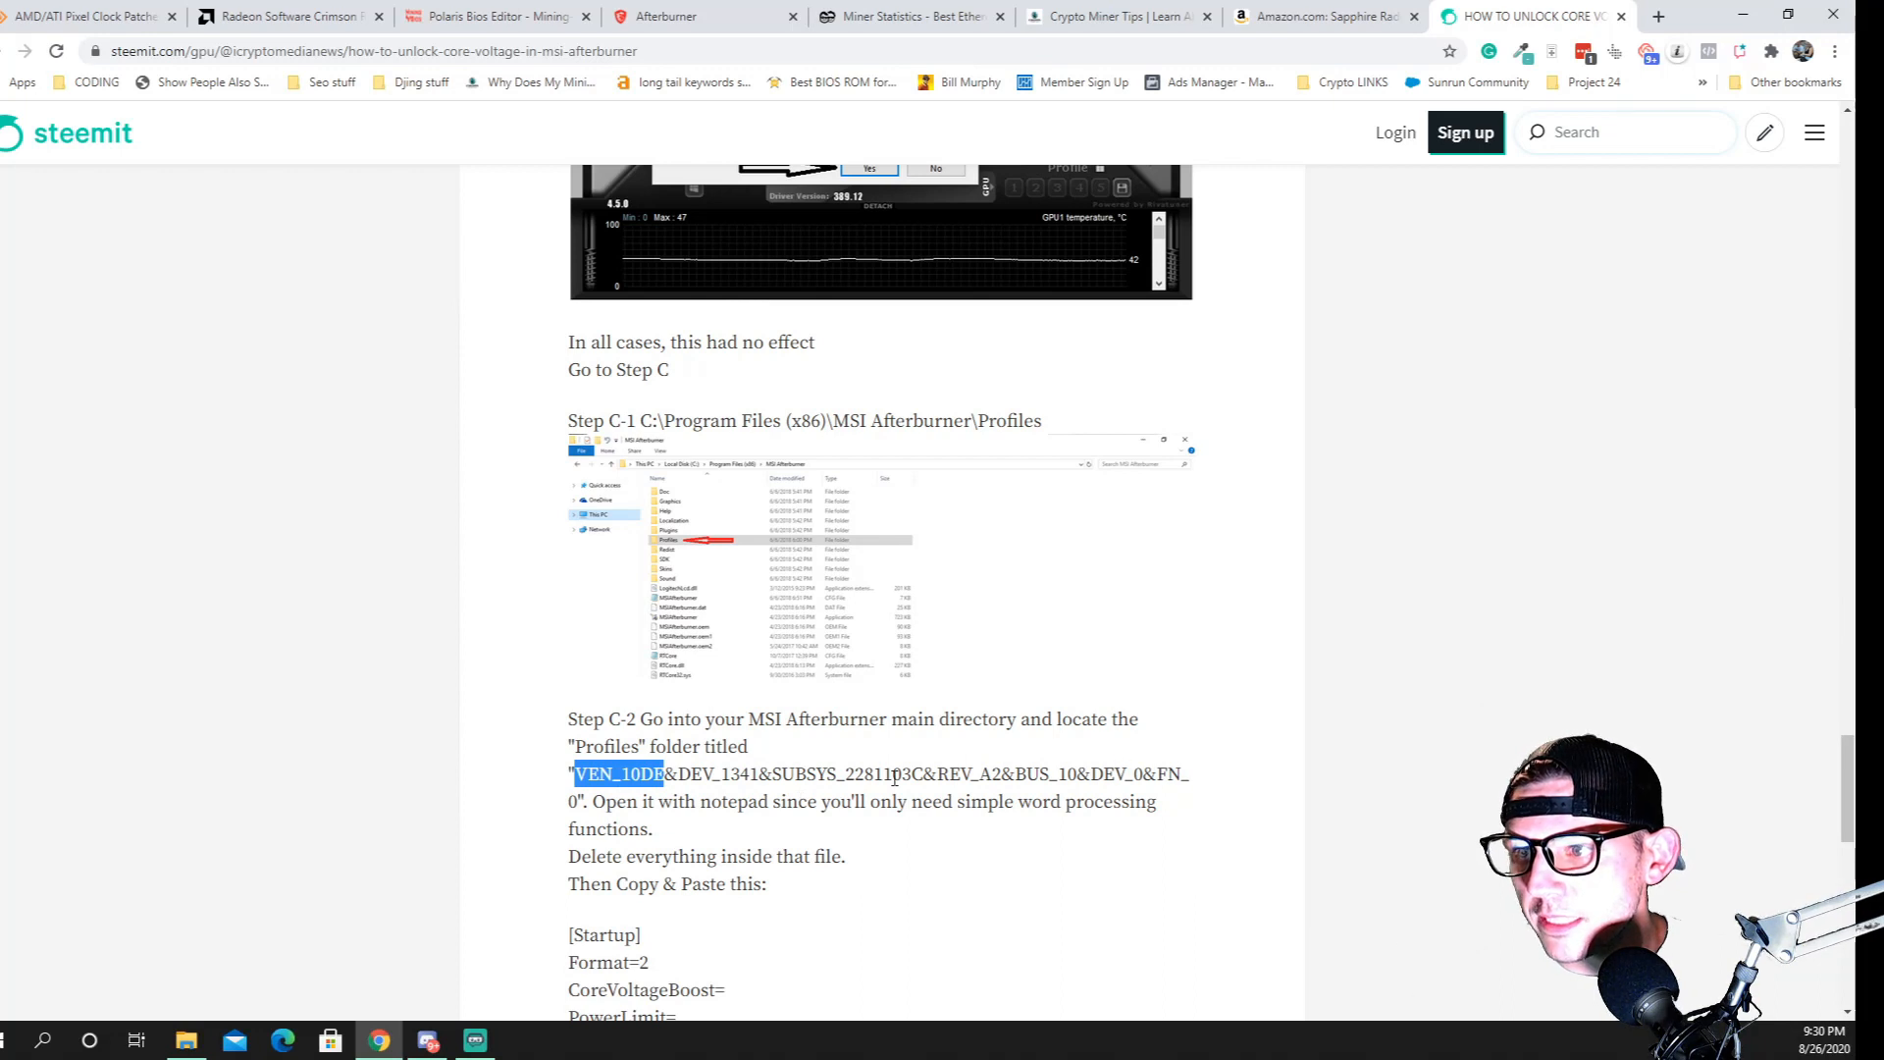
pyautogui.click(186, 1041)
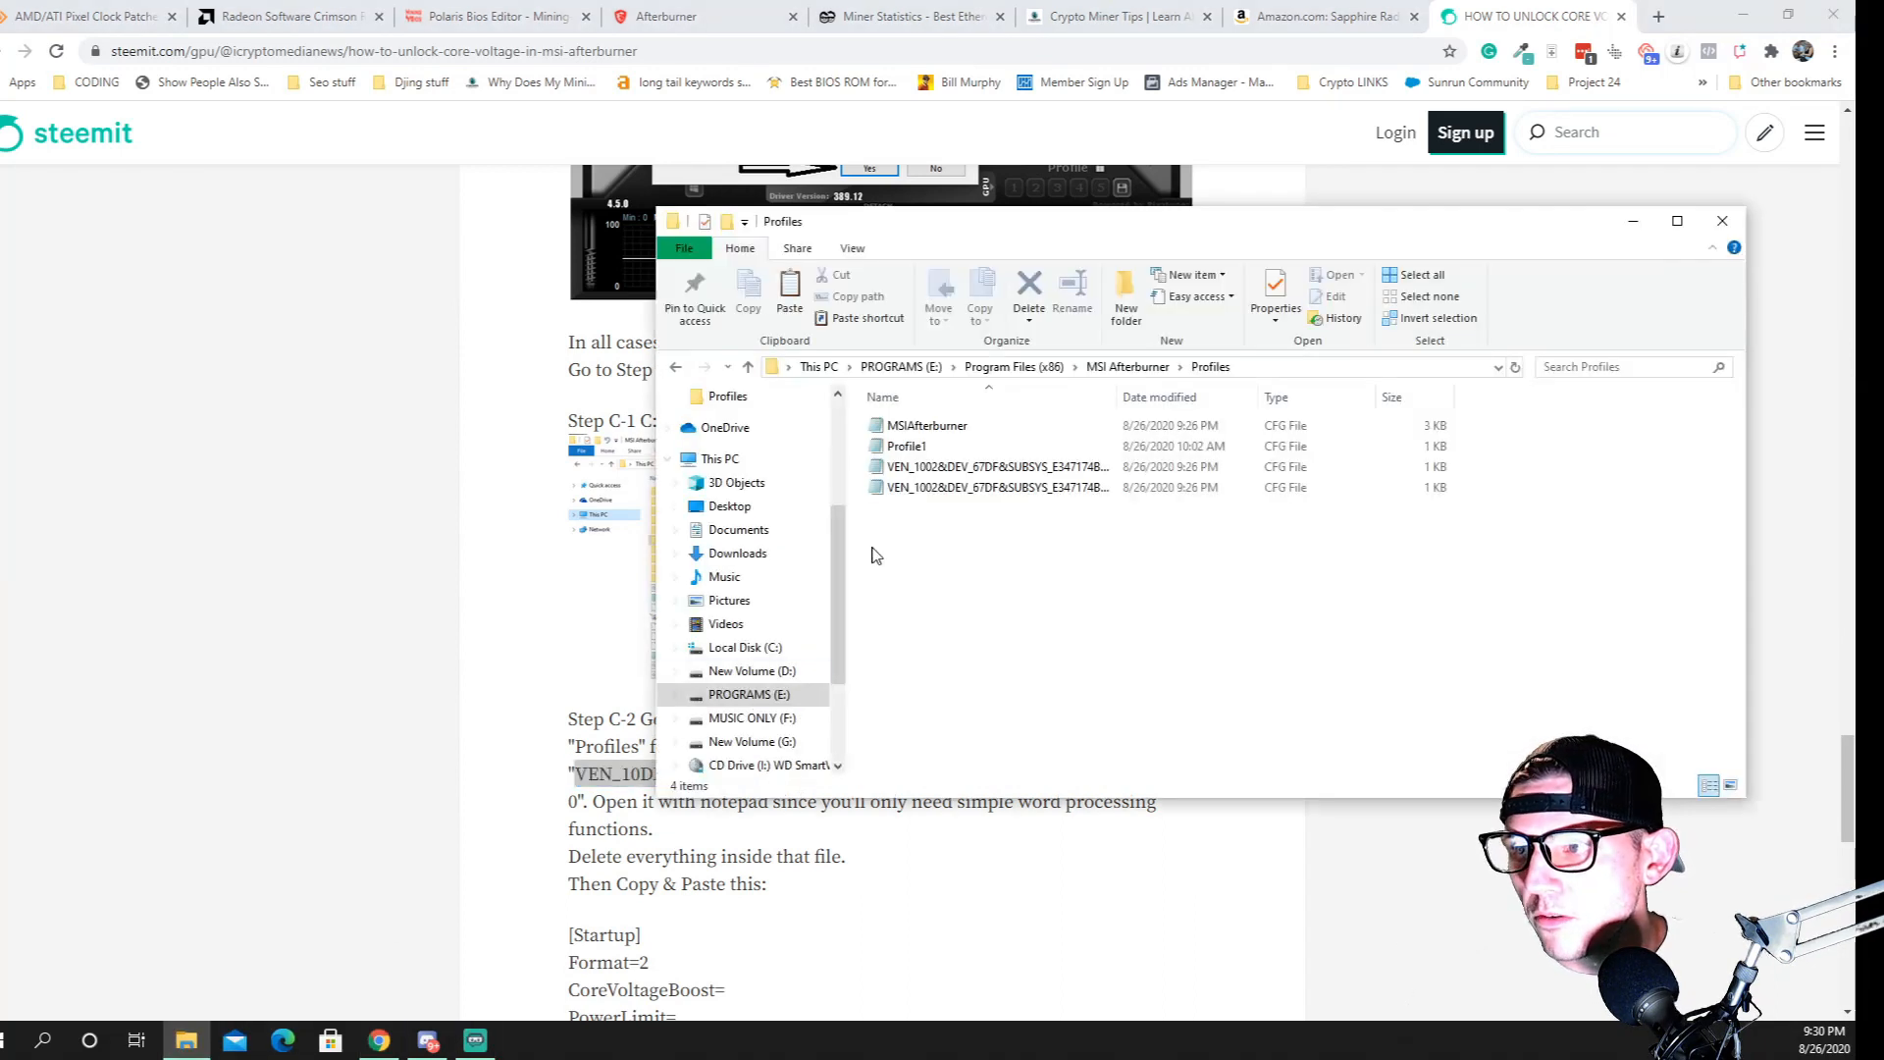
pyautogui.doubleClick(982, 467)
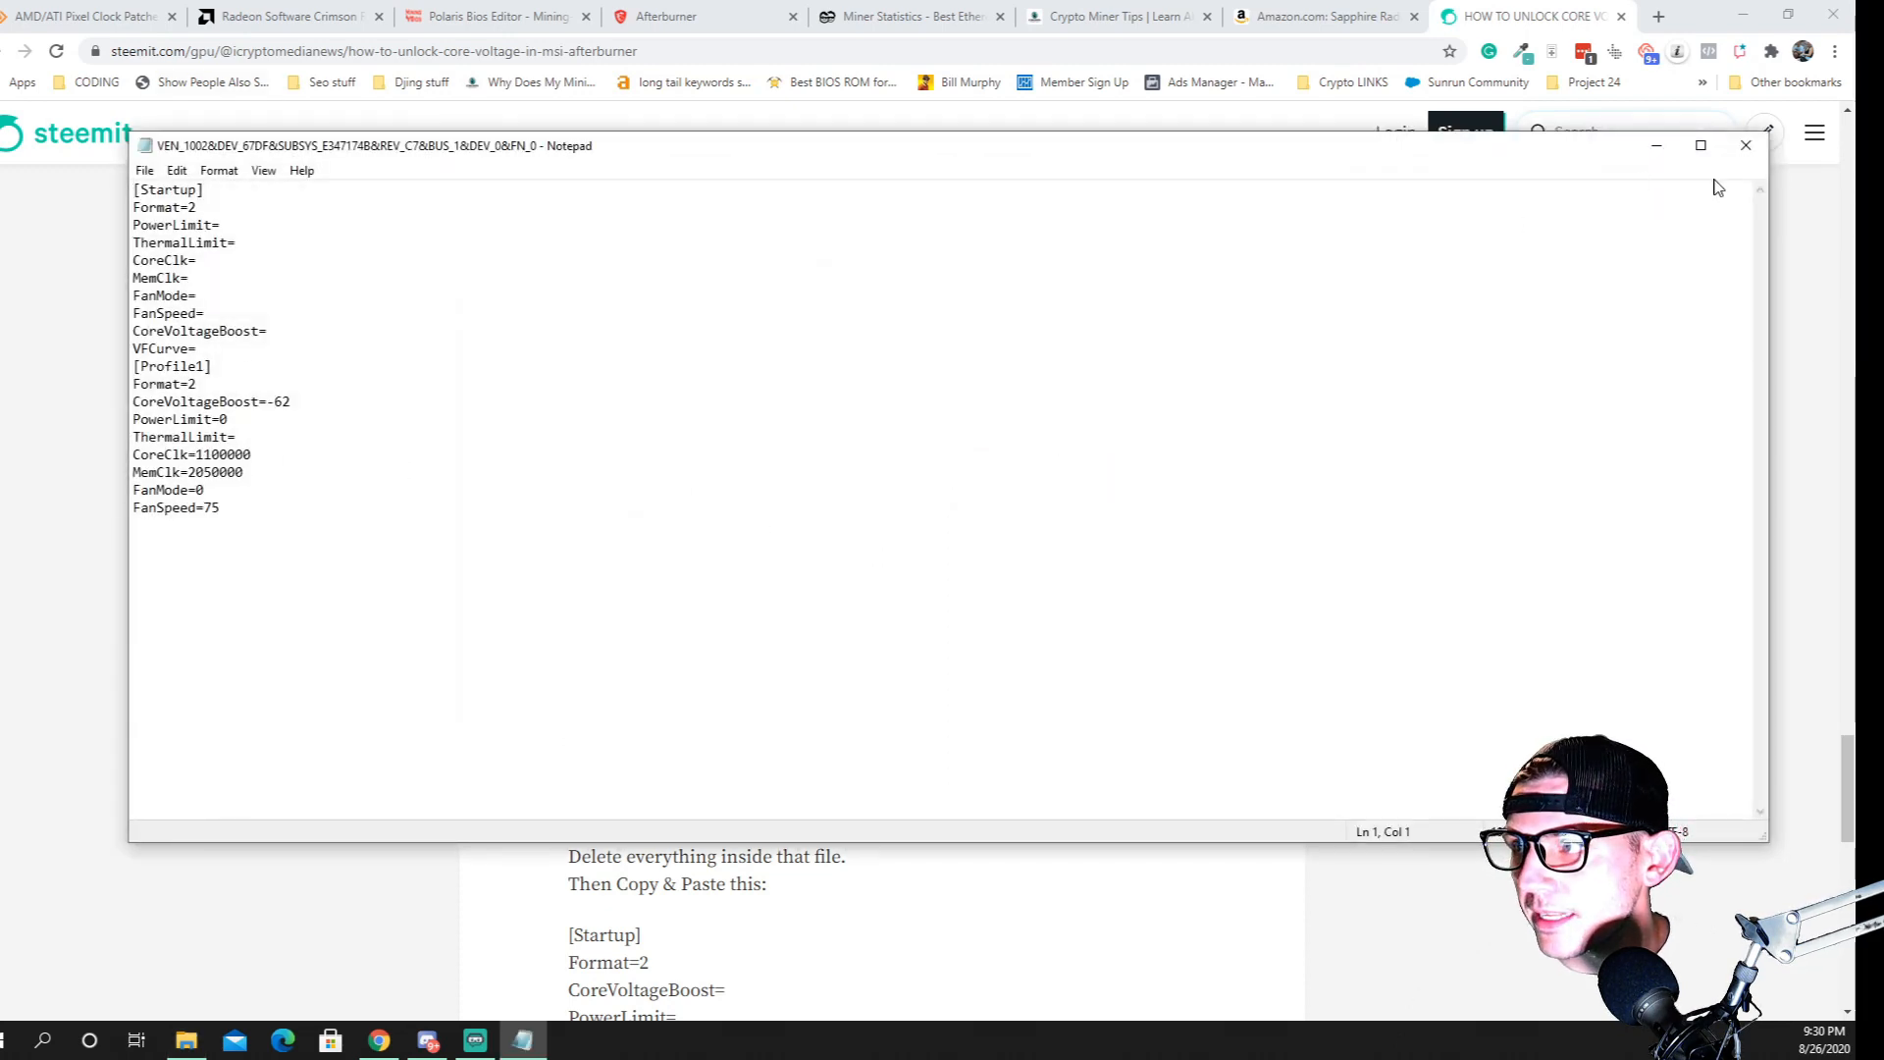
# Close the first VEN_1002 profile file and open the second one, BUS_2, from the Profiles folder
pyautogui.click(1746, 146)
pyautogui.click(931, 488)
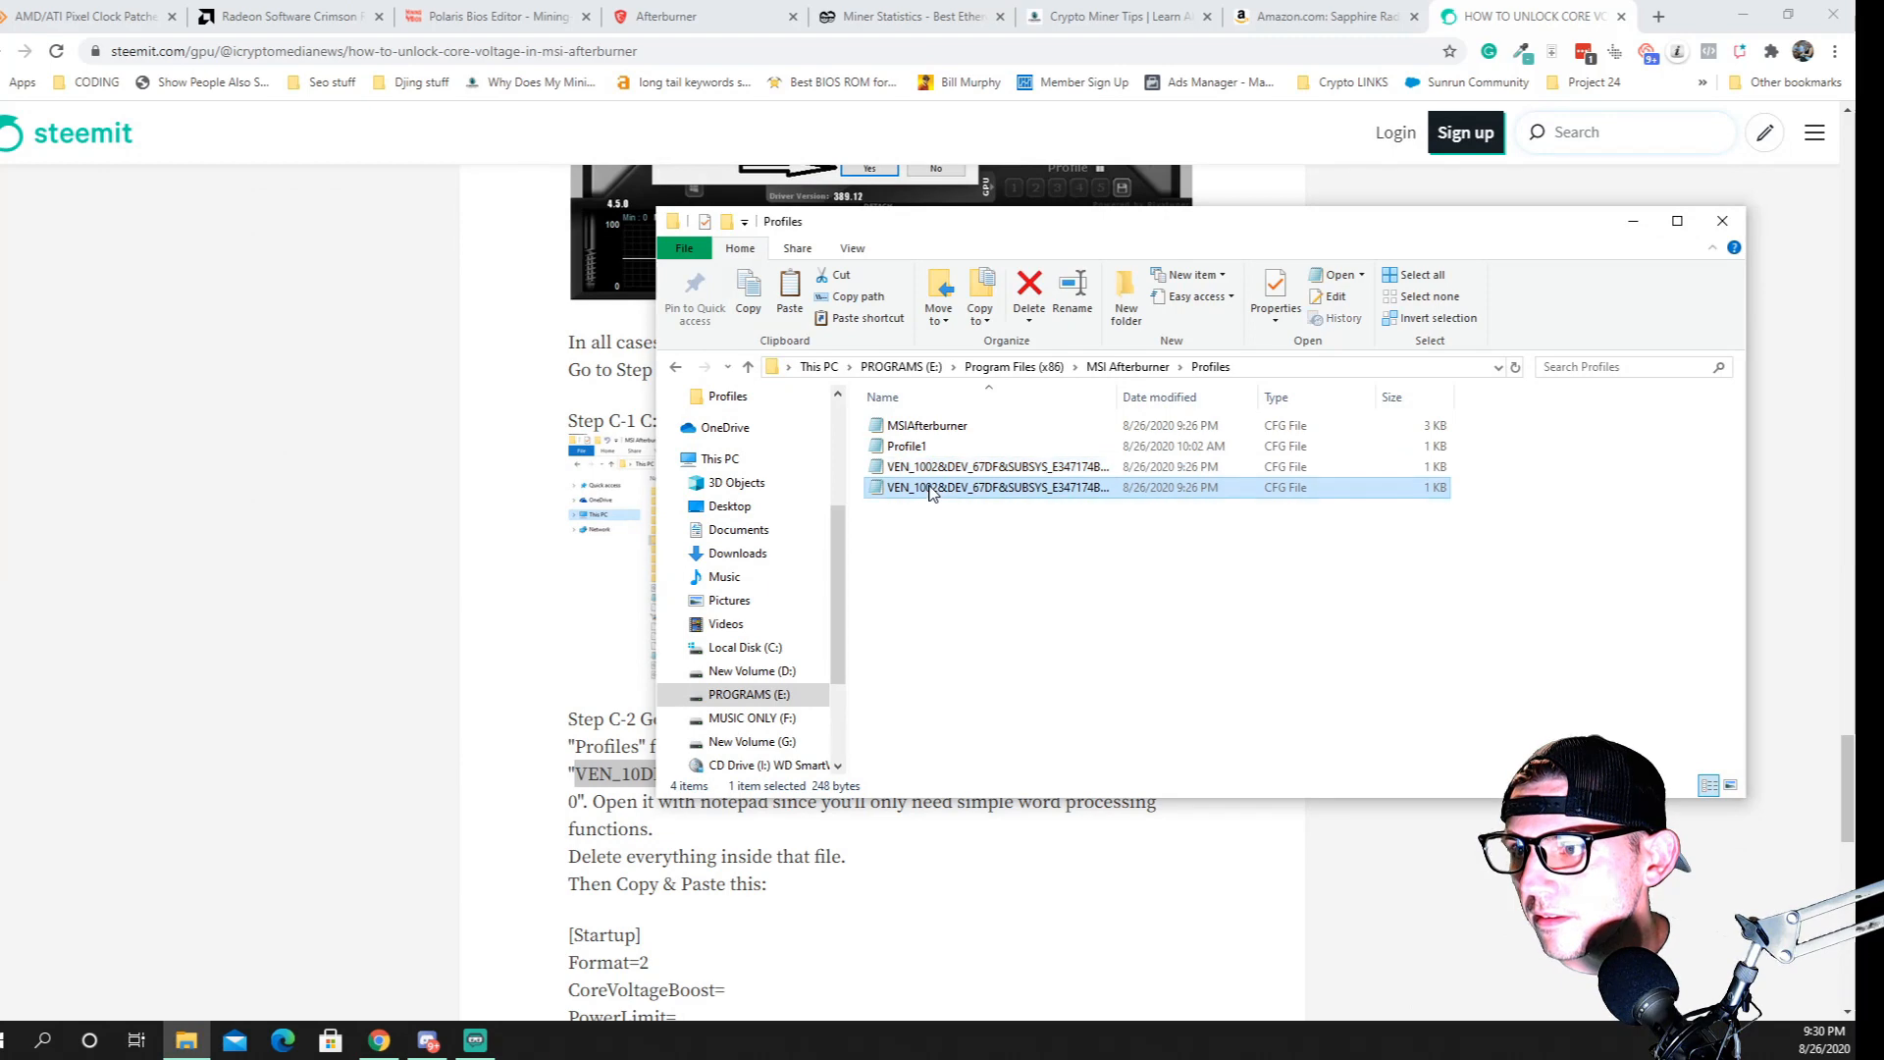
pyautogui.doubleClick(930, 488)
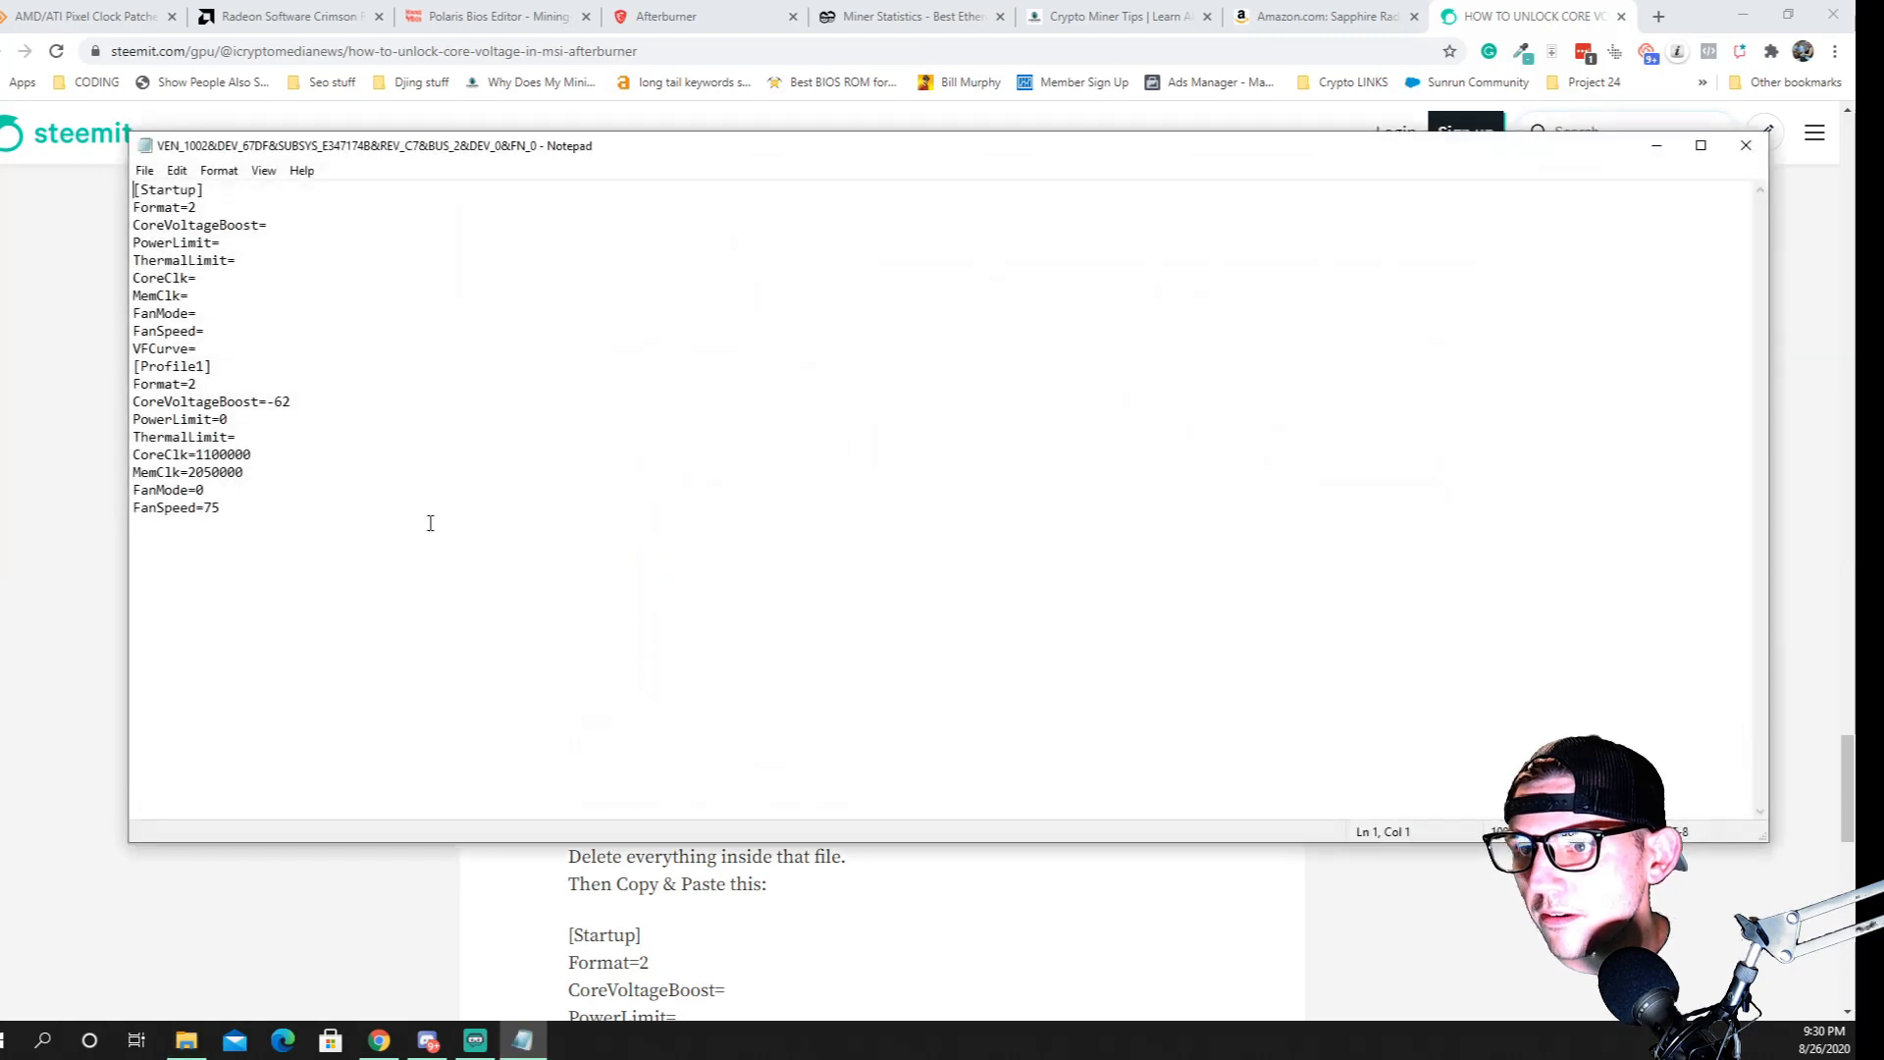
# Copy the text block from [Startup] to VDDC_Generic_Detection=1 in Step C-2 of the guide
pyautogui.click(584, 905)
pyautogui.scroll(-6, 584, 904)
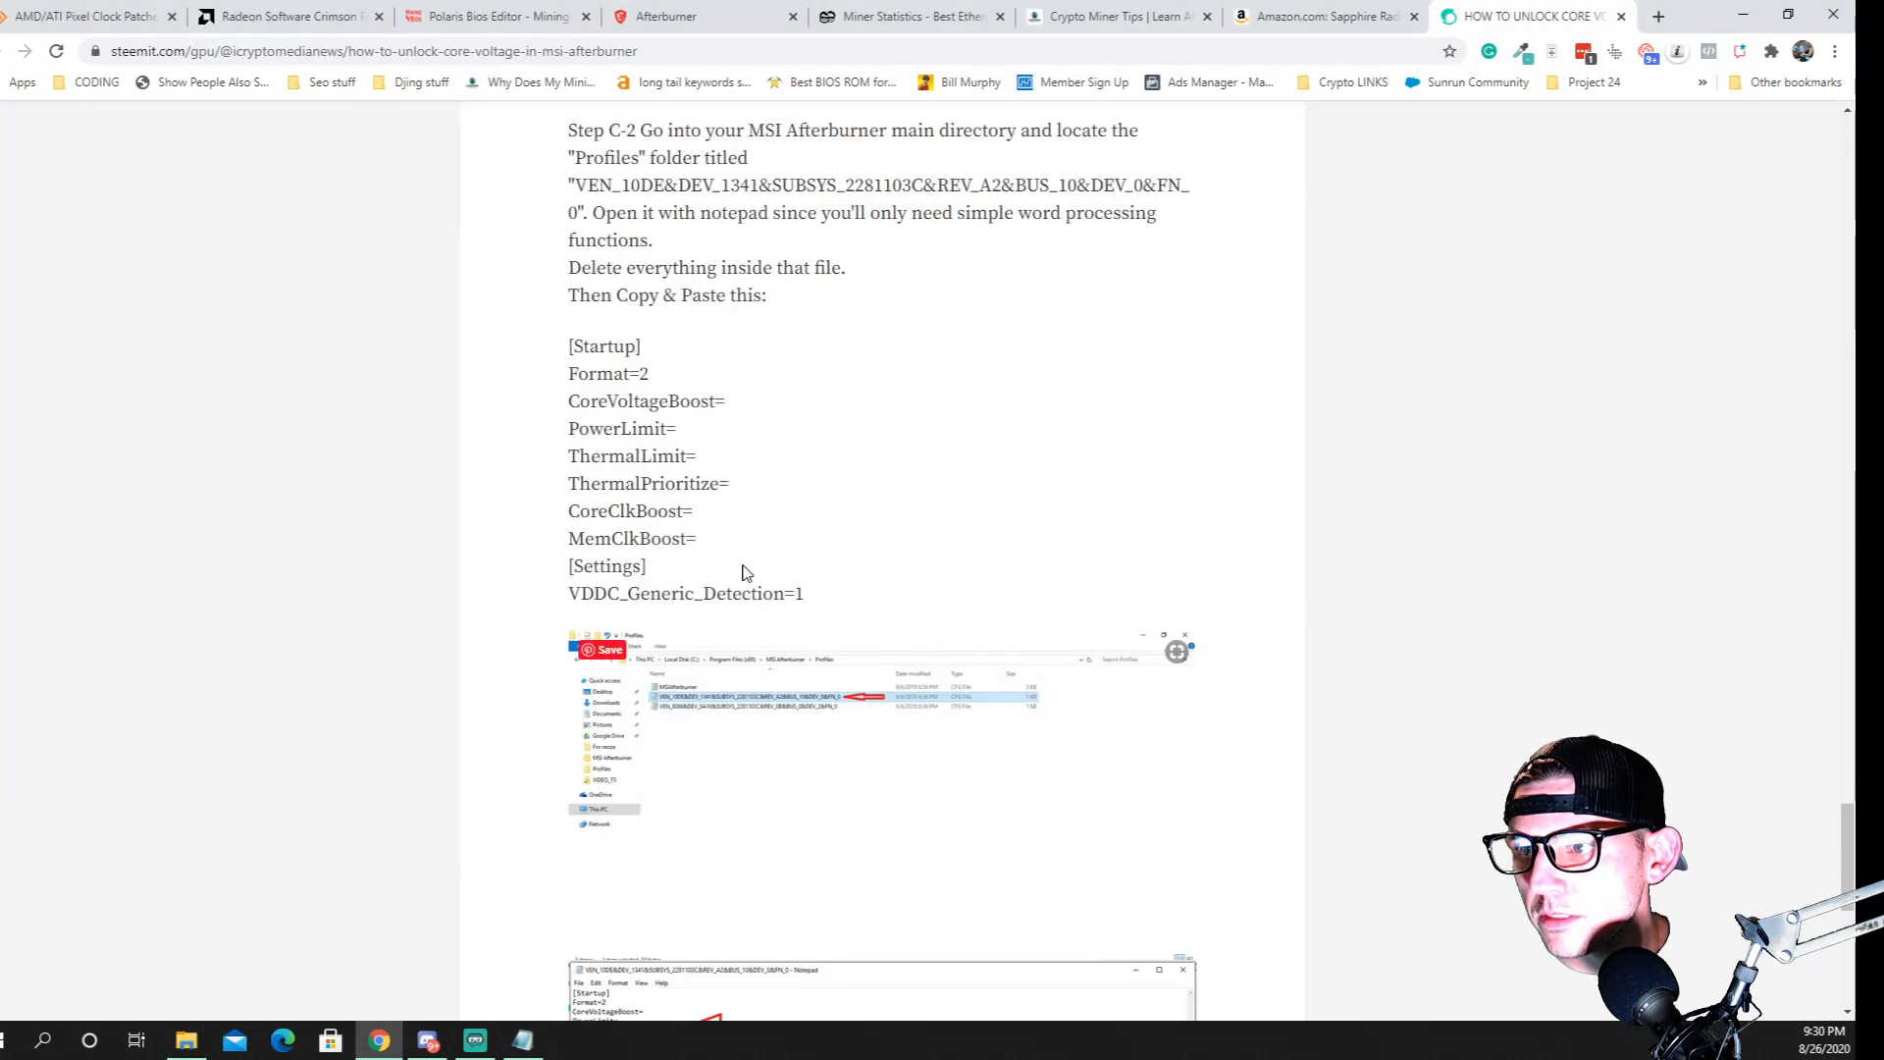
pyautogui.moveTo(827, 596); pyautogui.dragTo(576, 351)
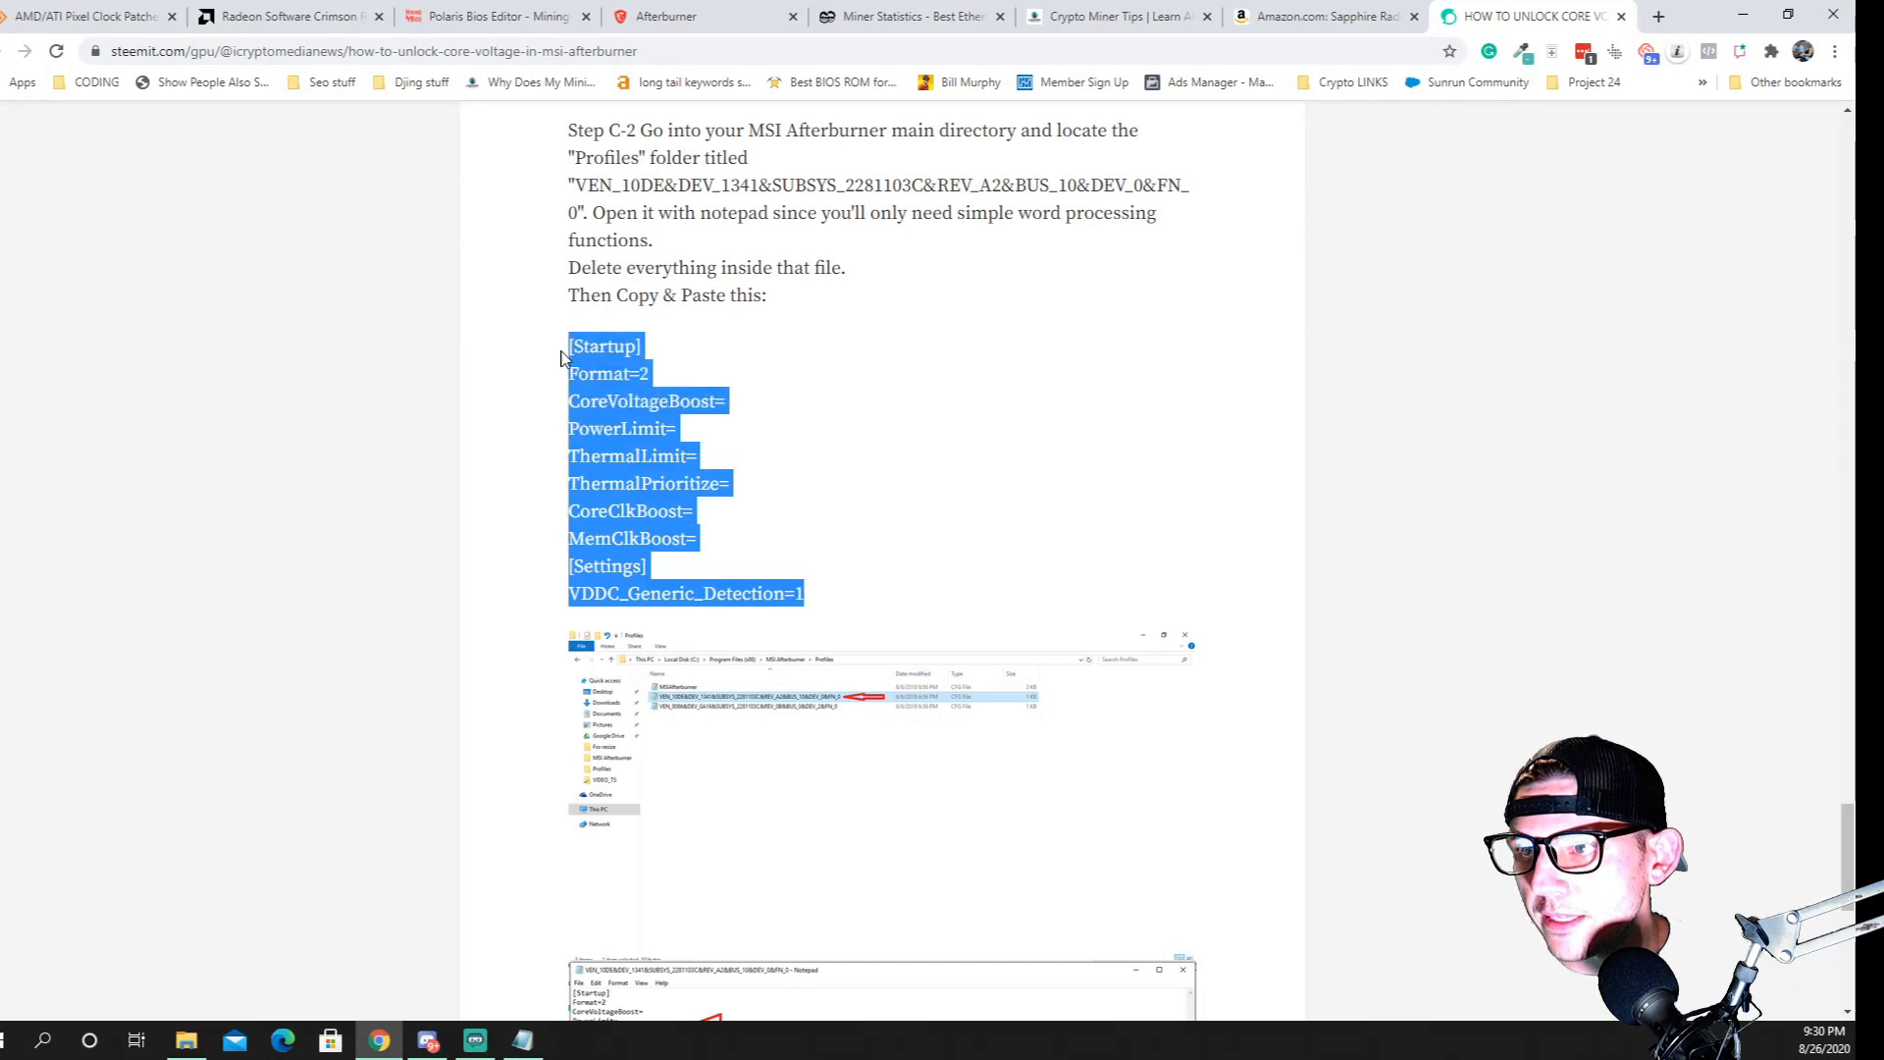
pyautogui.rightClick(628, 364)
pyautogui.click(676, 378)
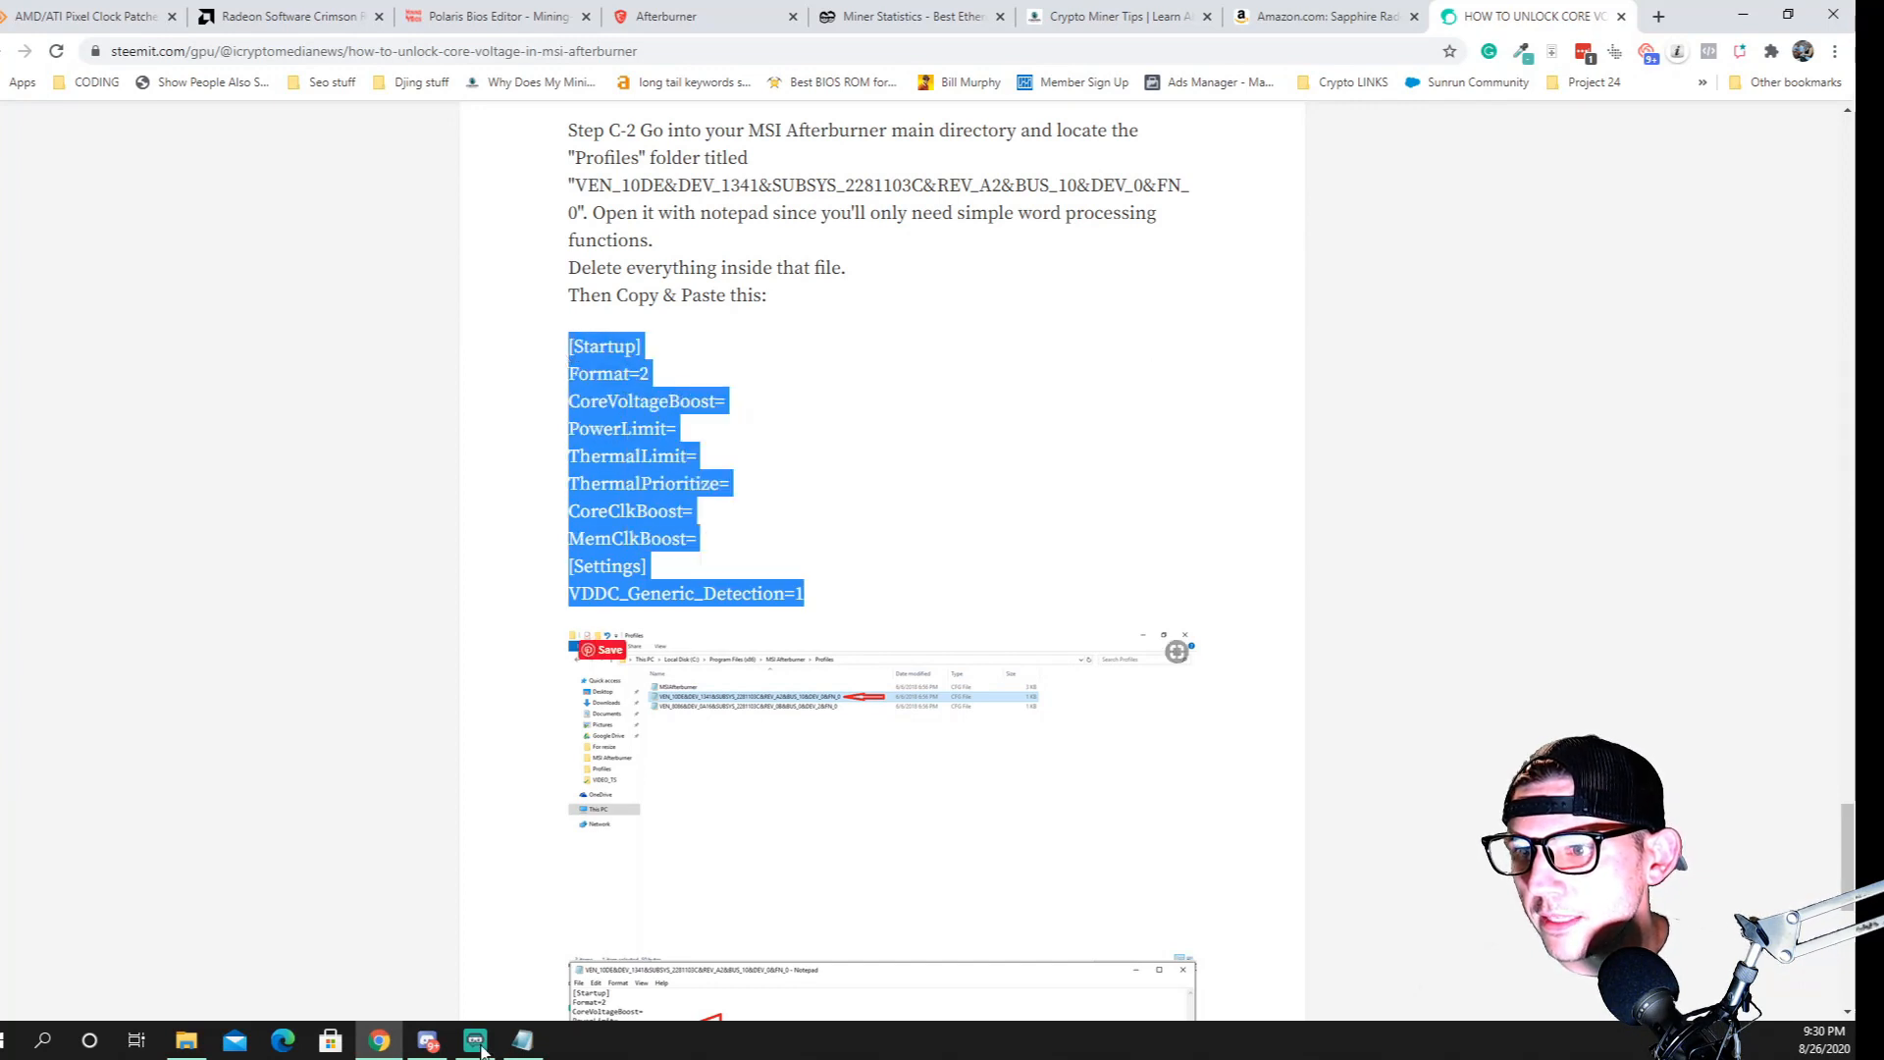
pyautogui.click(537, 1048)
pyautogui.moveTo(315, 508); pyautogui.dragTo(161, 218)
pyautogui.rightClick(162, 220)
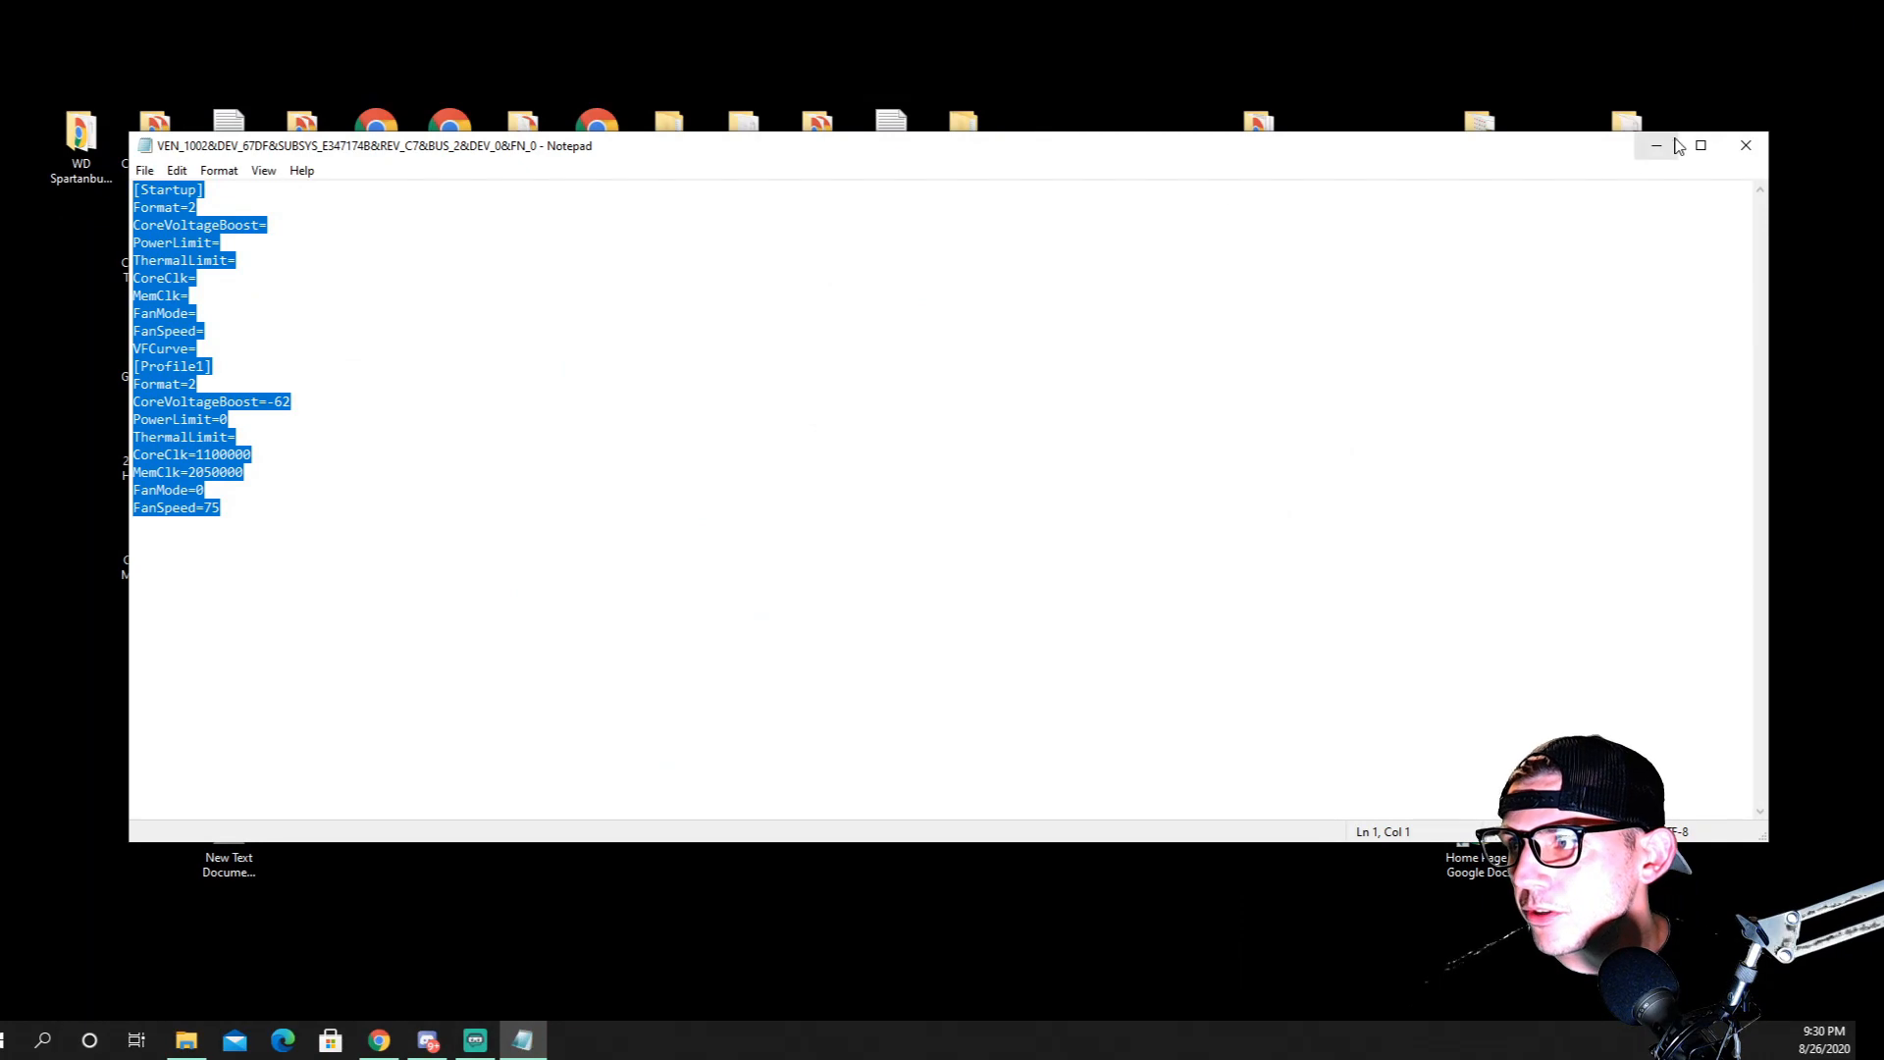
pyautogui.click(1747, 145)
# Open New Text Document (8) from the desktop and delete all of its contents
pyautogui.doubleClick(257, 829)
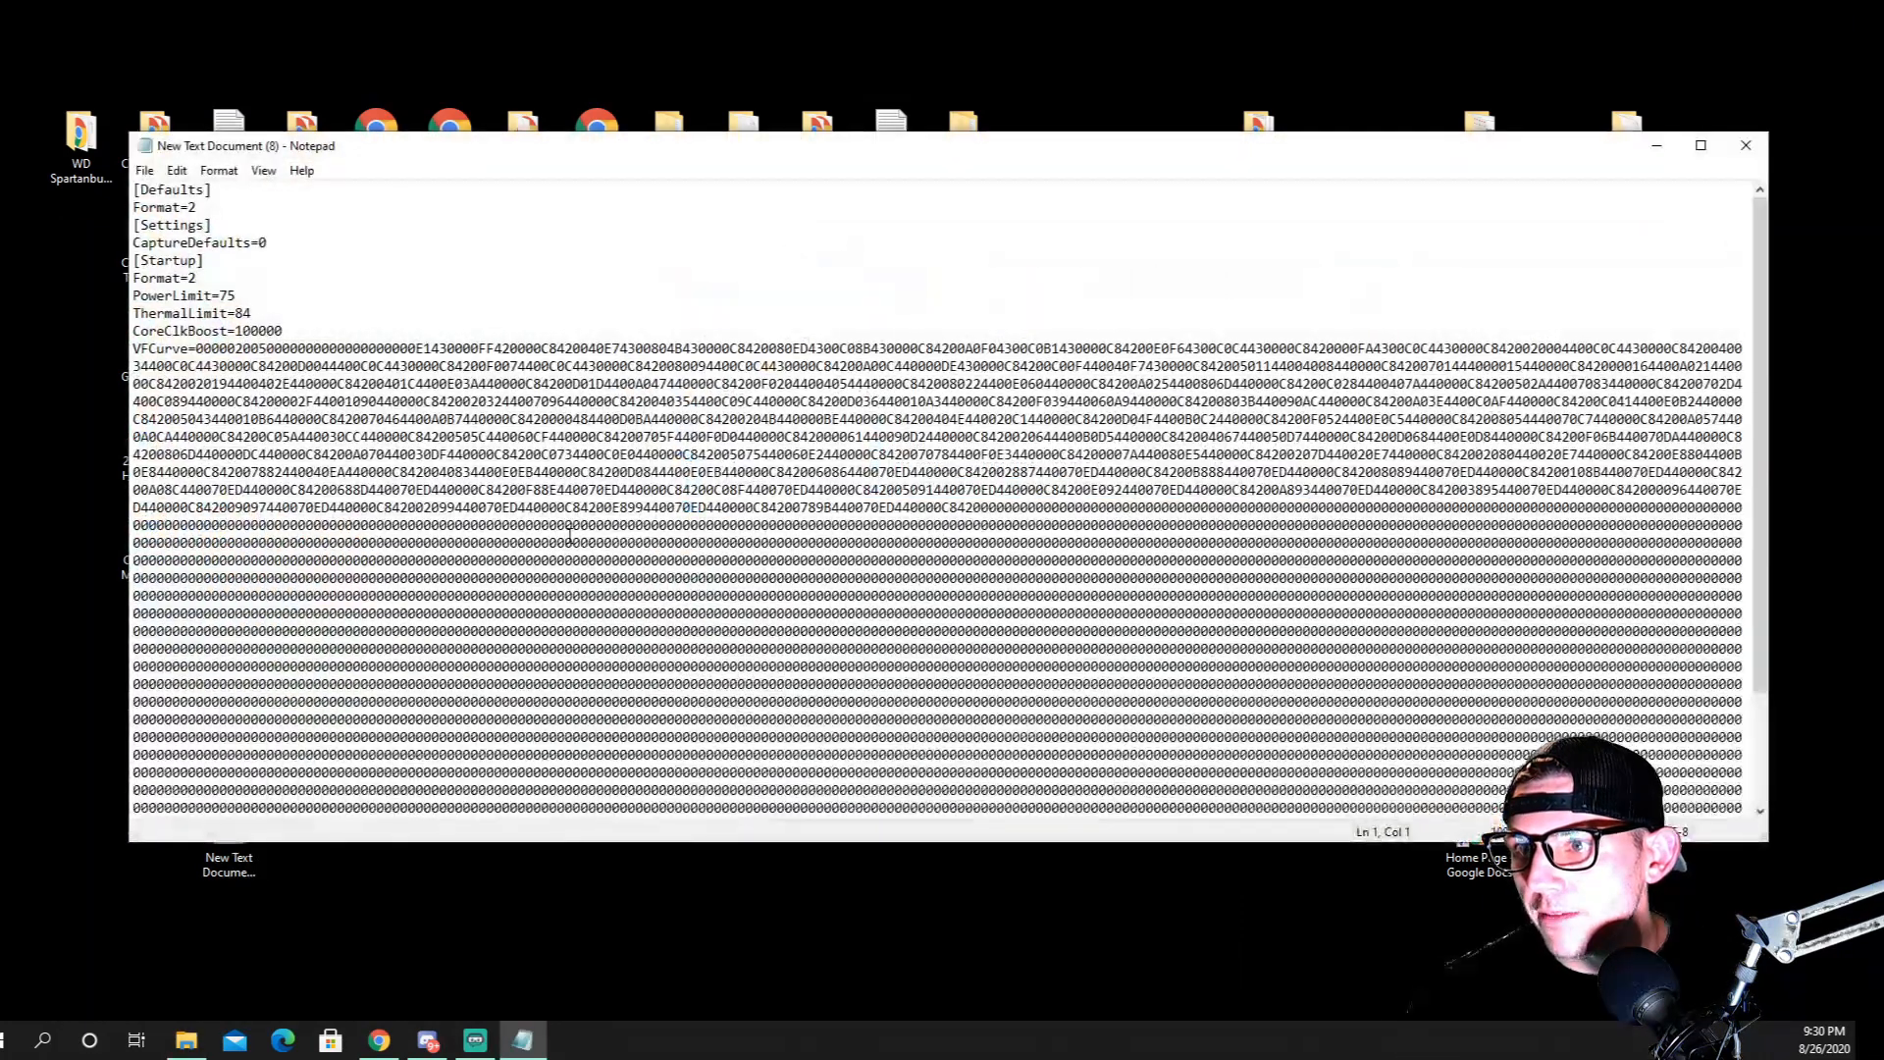
pyautogui.click(574, 540)
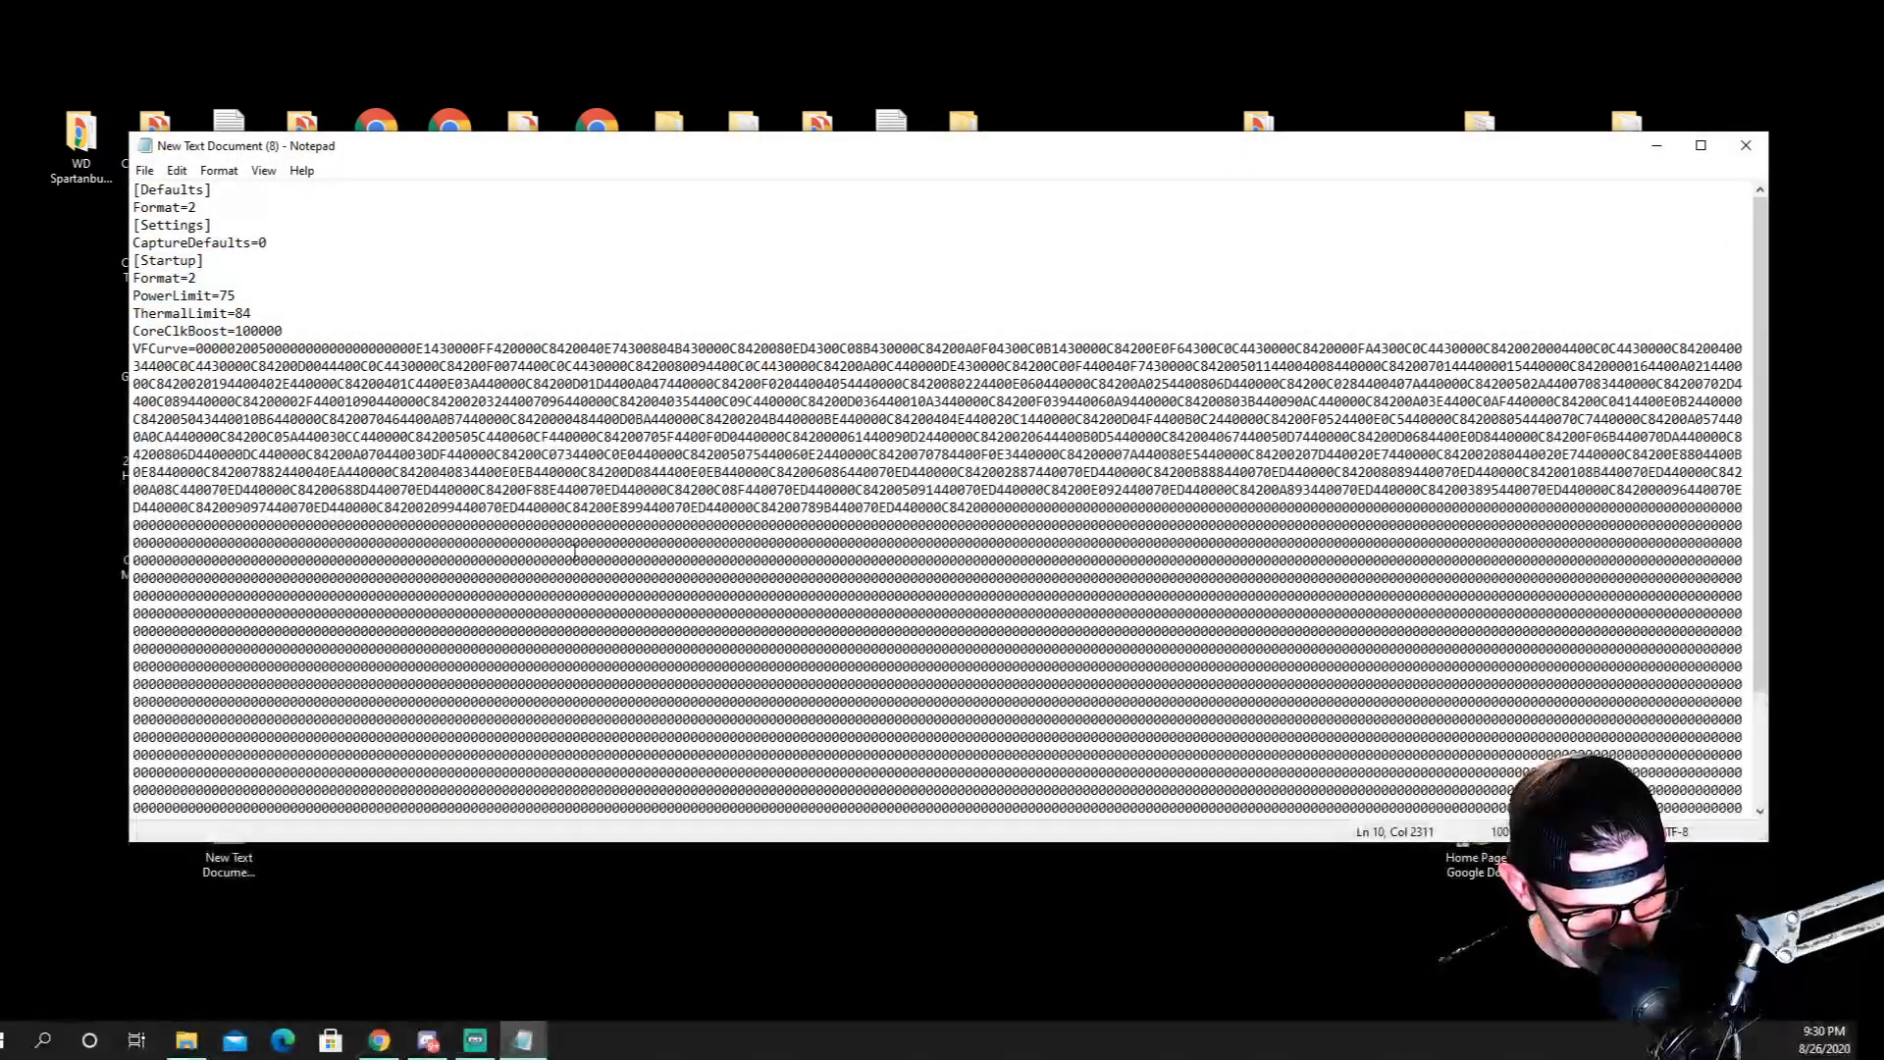
pyautogui.hotkey('ctrl', 'a')
pyautogui.press('Delete')
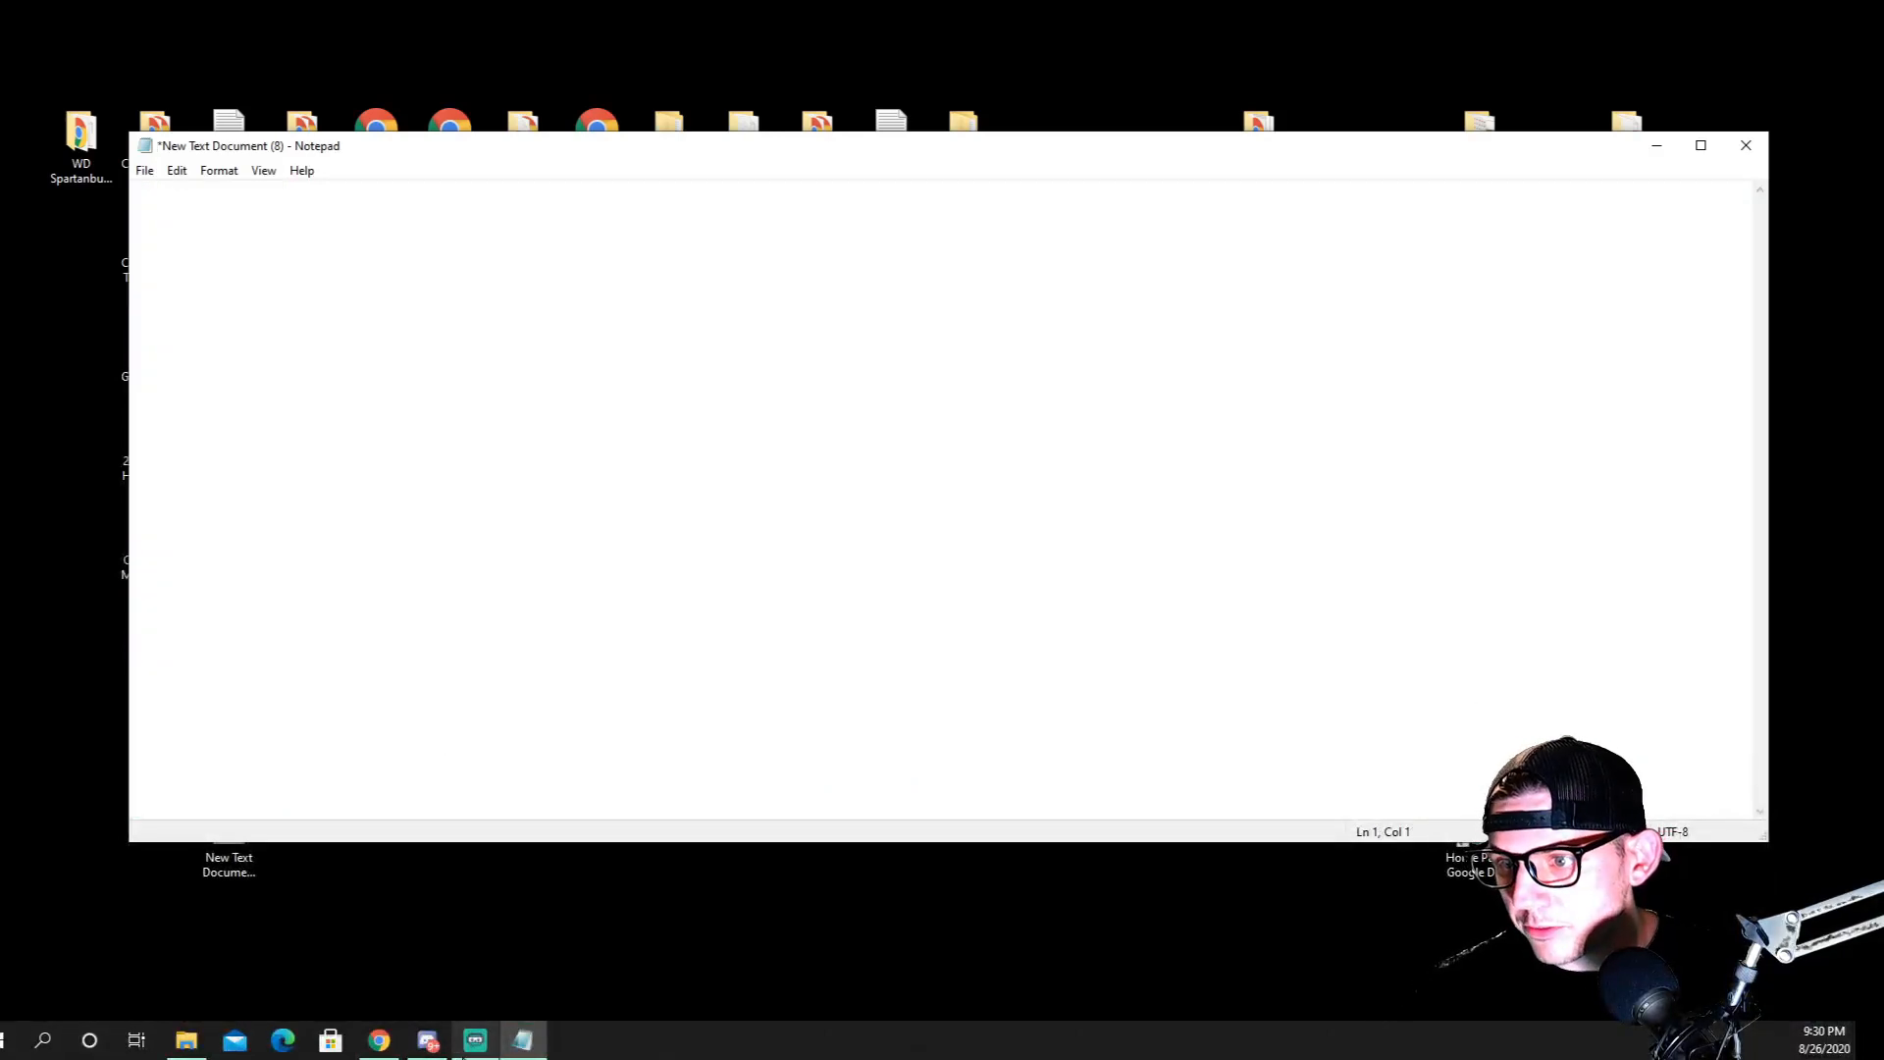
# Copy the full contents of the first VEN_1002 profile file, BUS_1, into the empty New Text Document (8), and save and close the document
pyautogui.click(187, 1040)
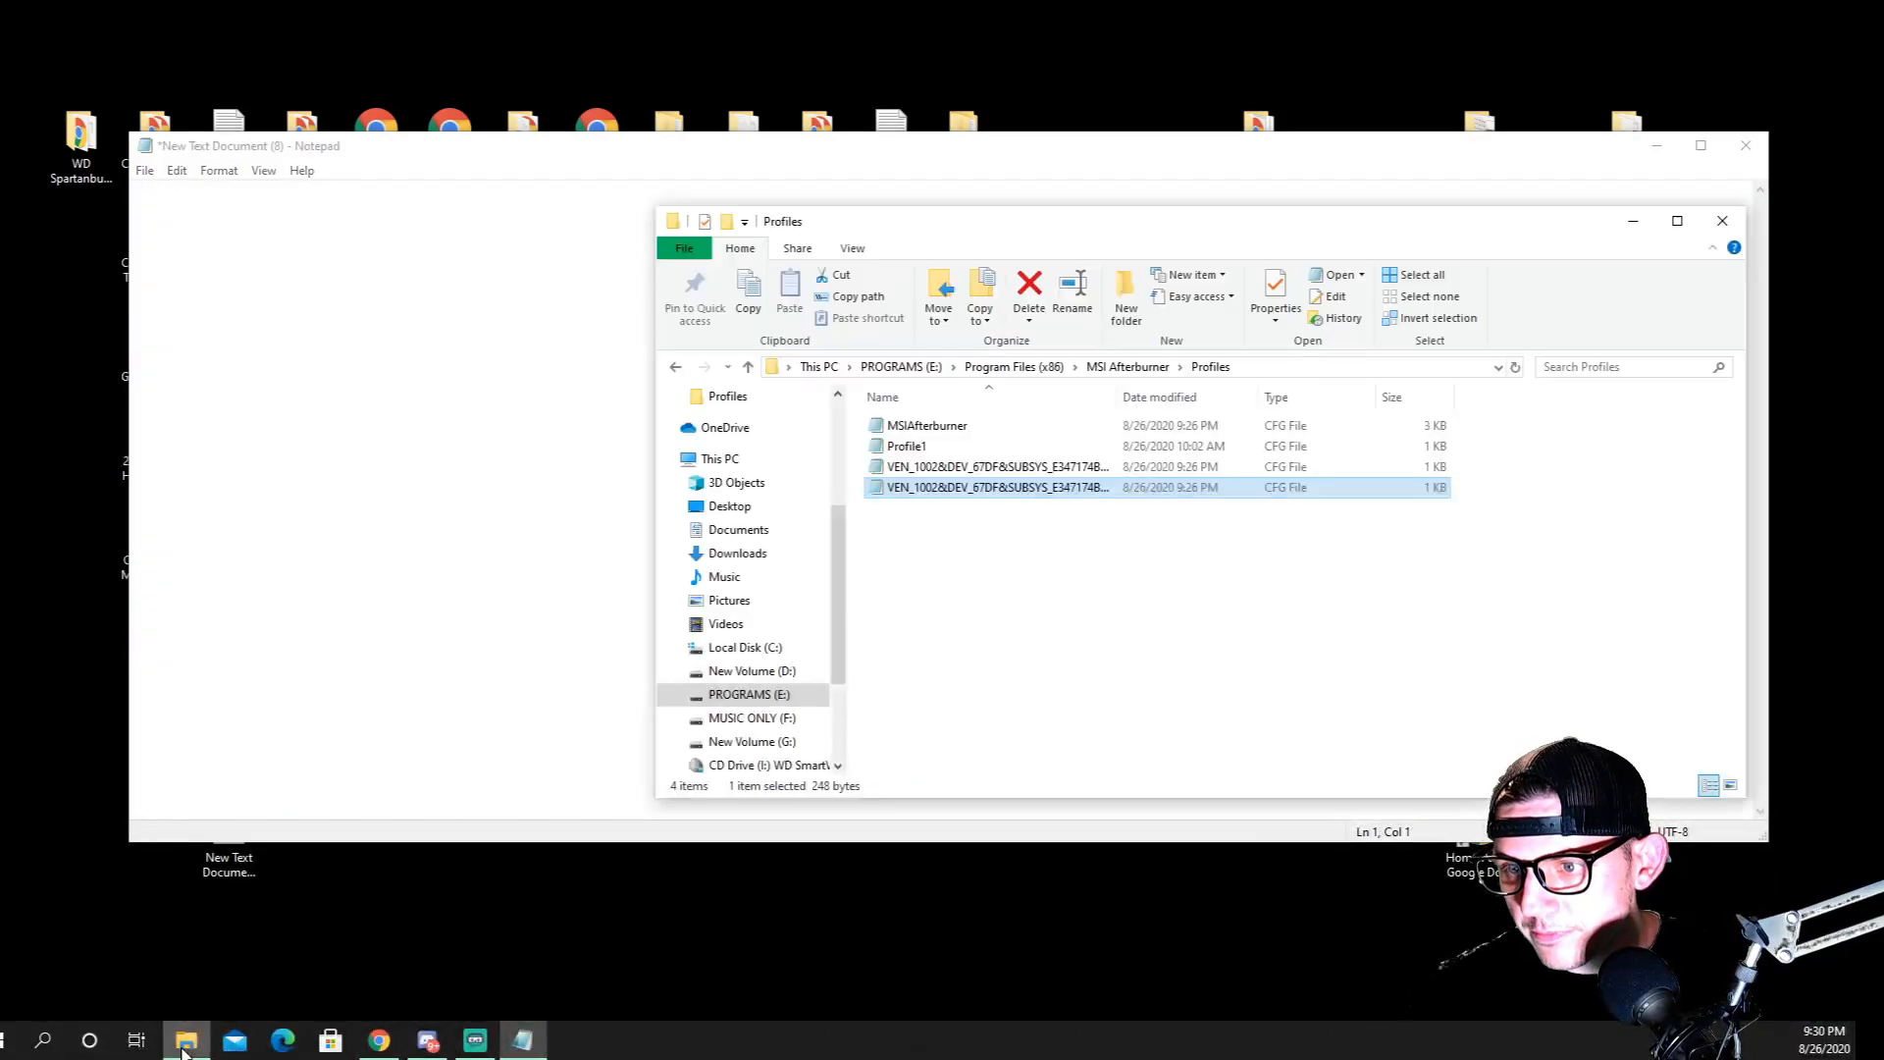
pyautogui.doubleClick(947, 468)
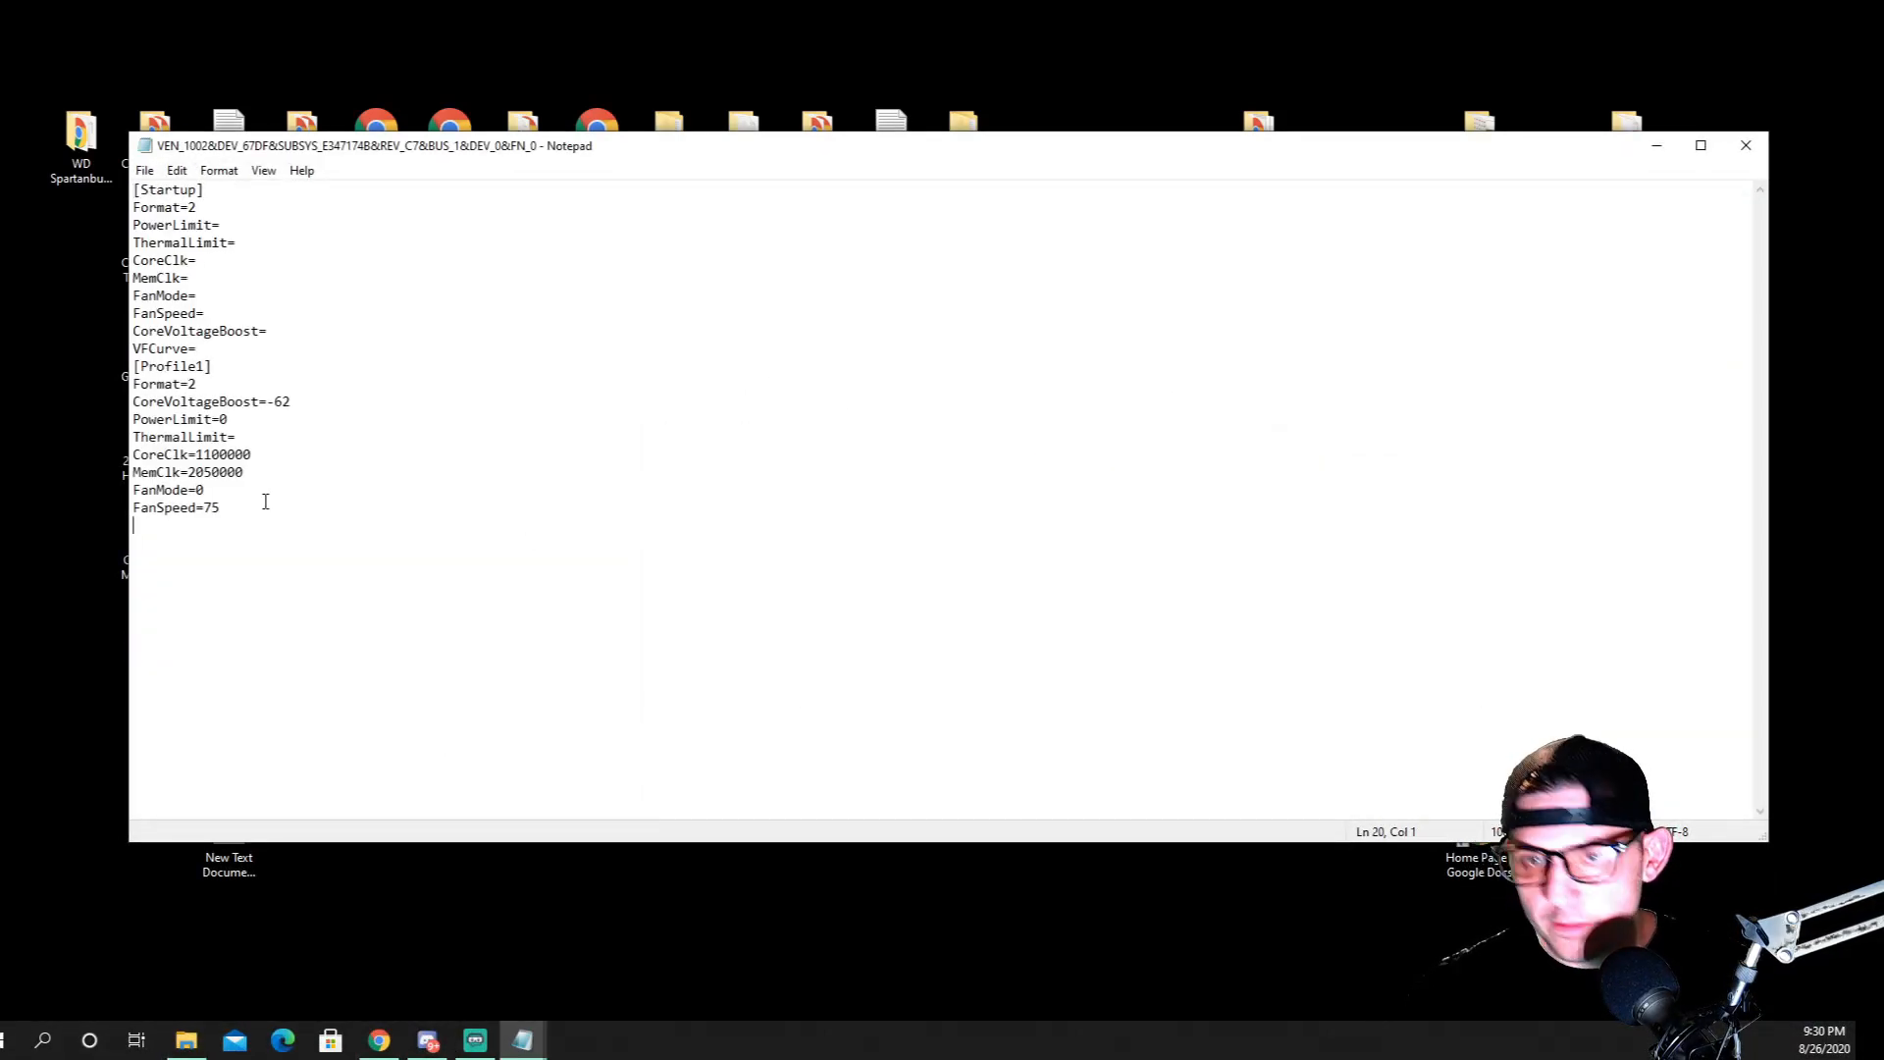
pyautogui.hotkey('ctrl', 'a')
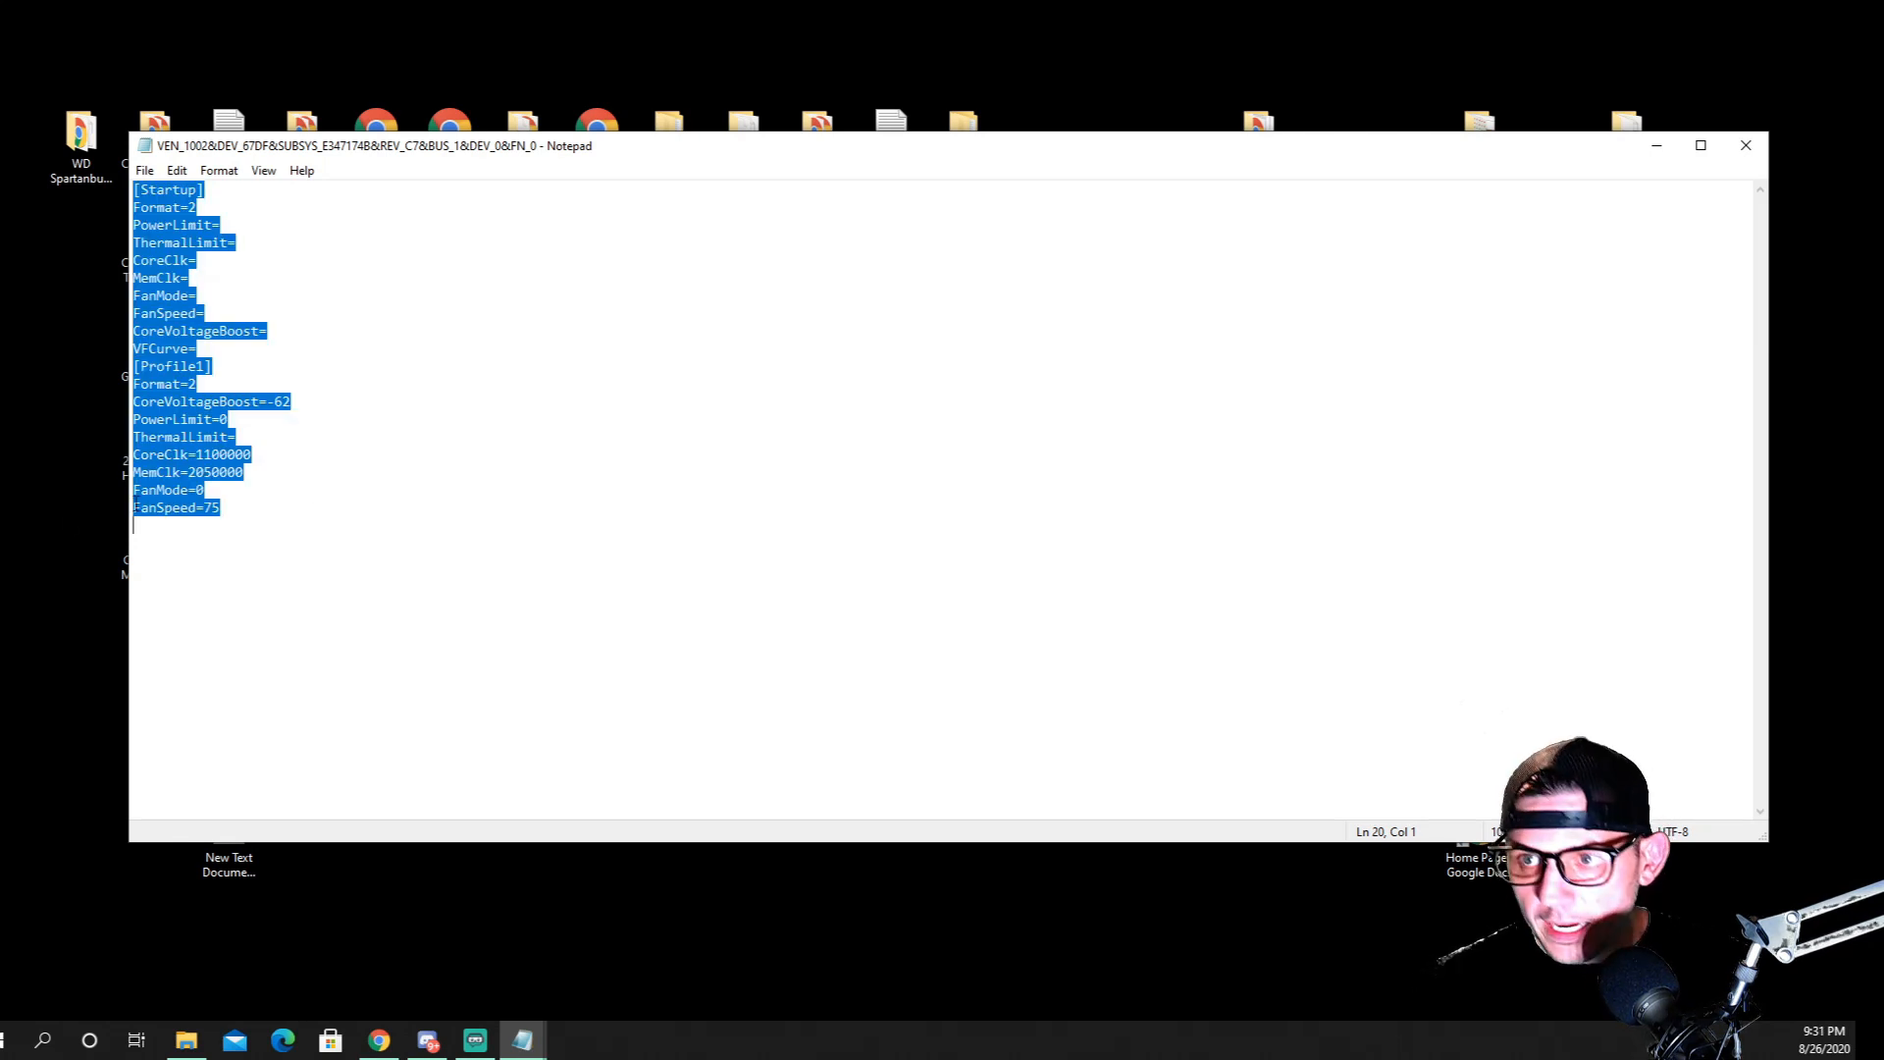
pyautogui.click(1657, 145)
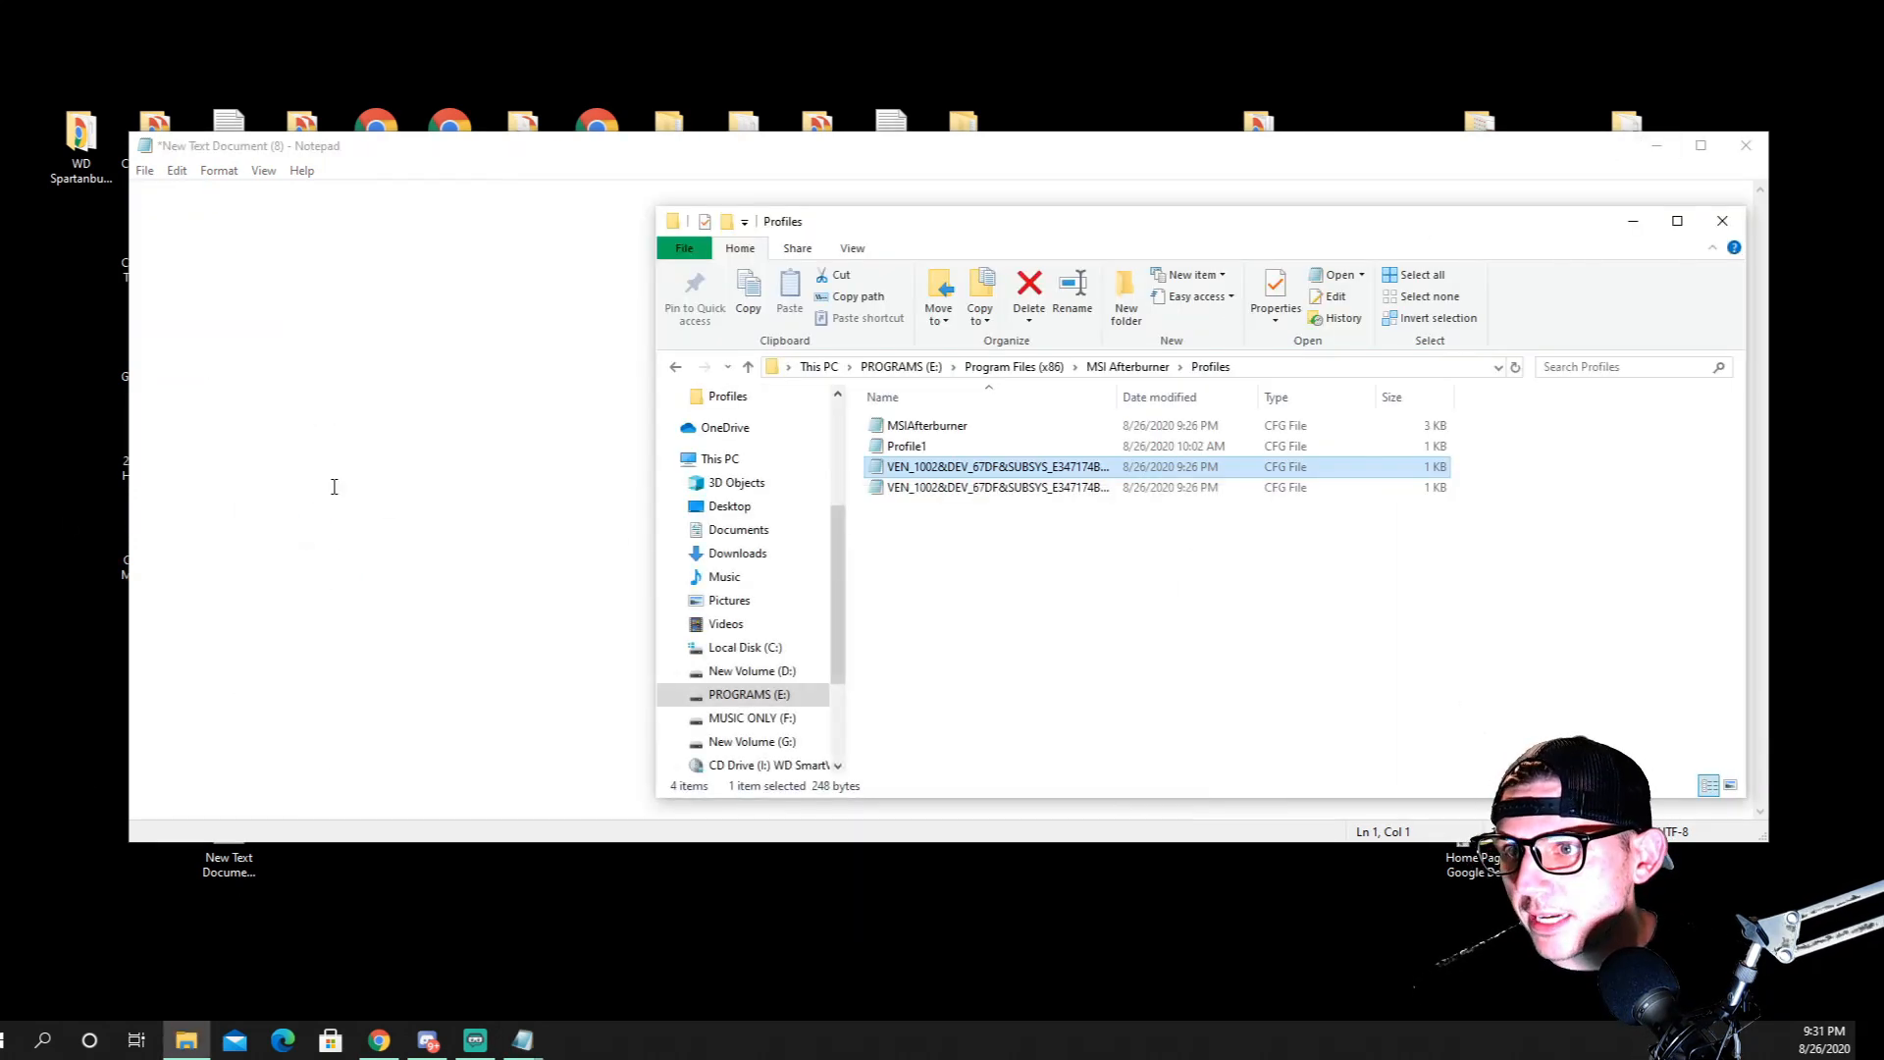
pyautogui.rightClick(272, 428)
pyautogui.click(334, 504)
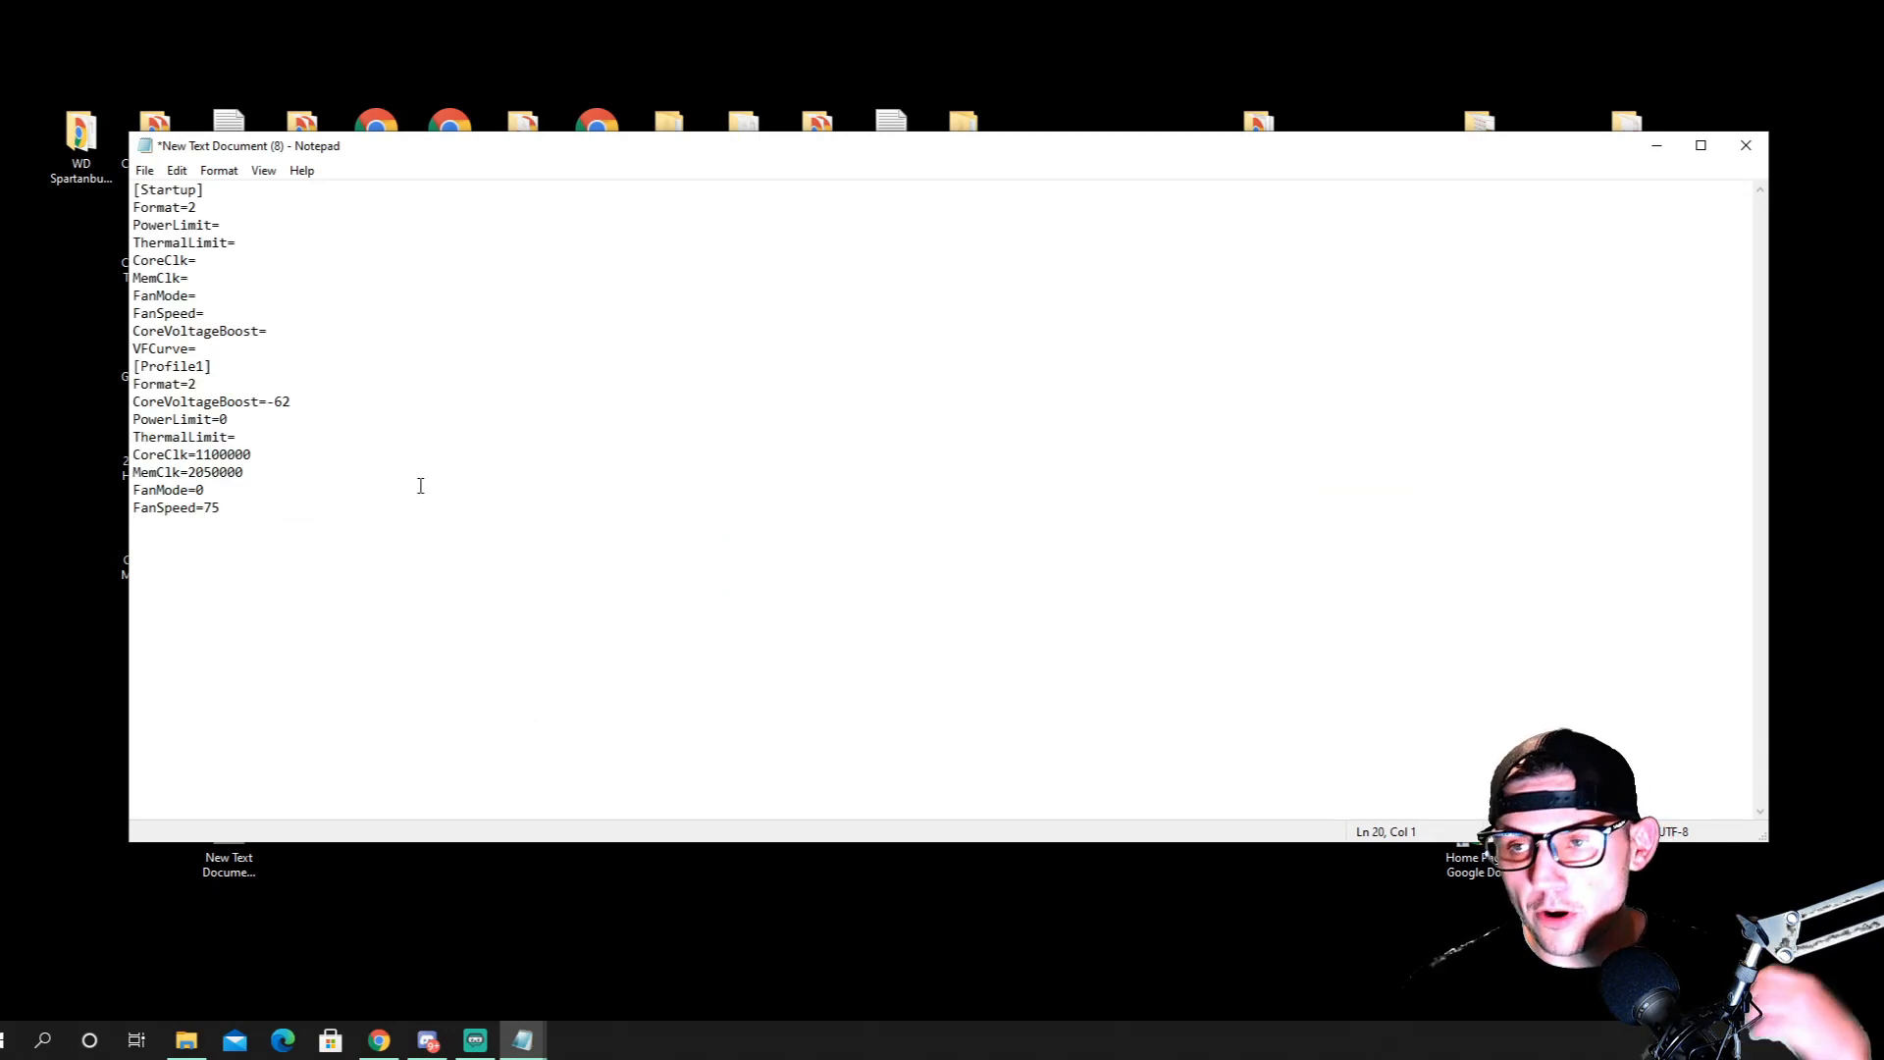
pyautogui.click(1746, 146)
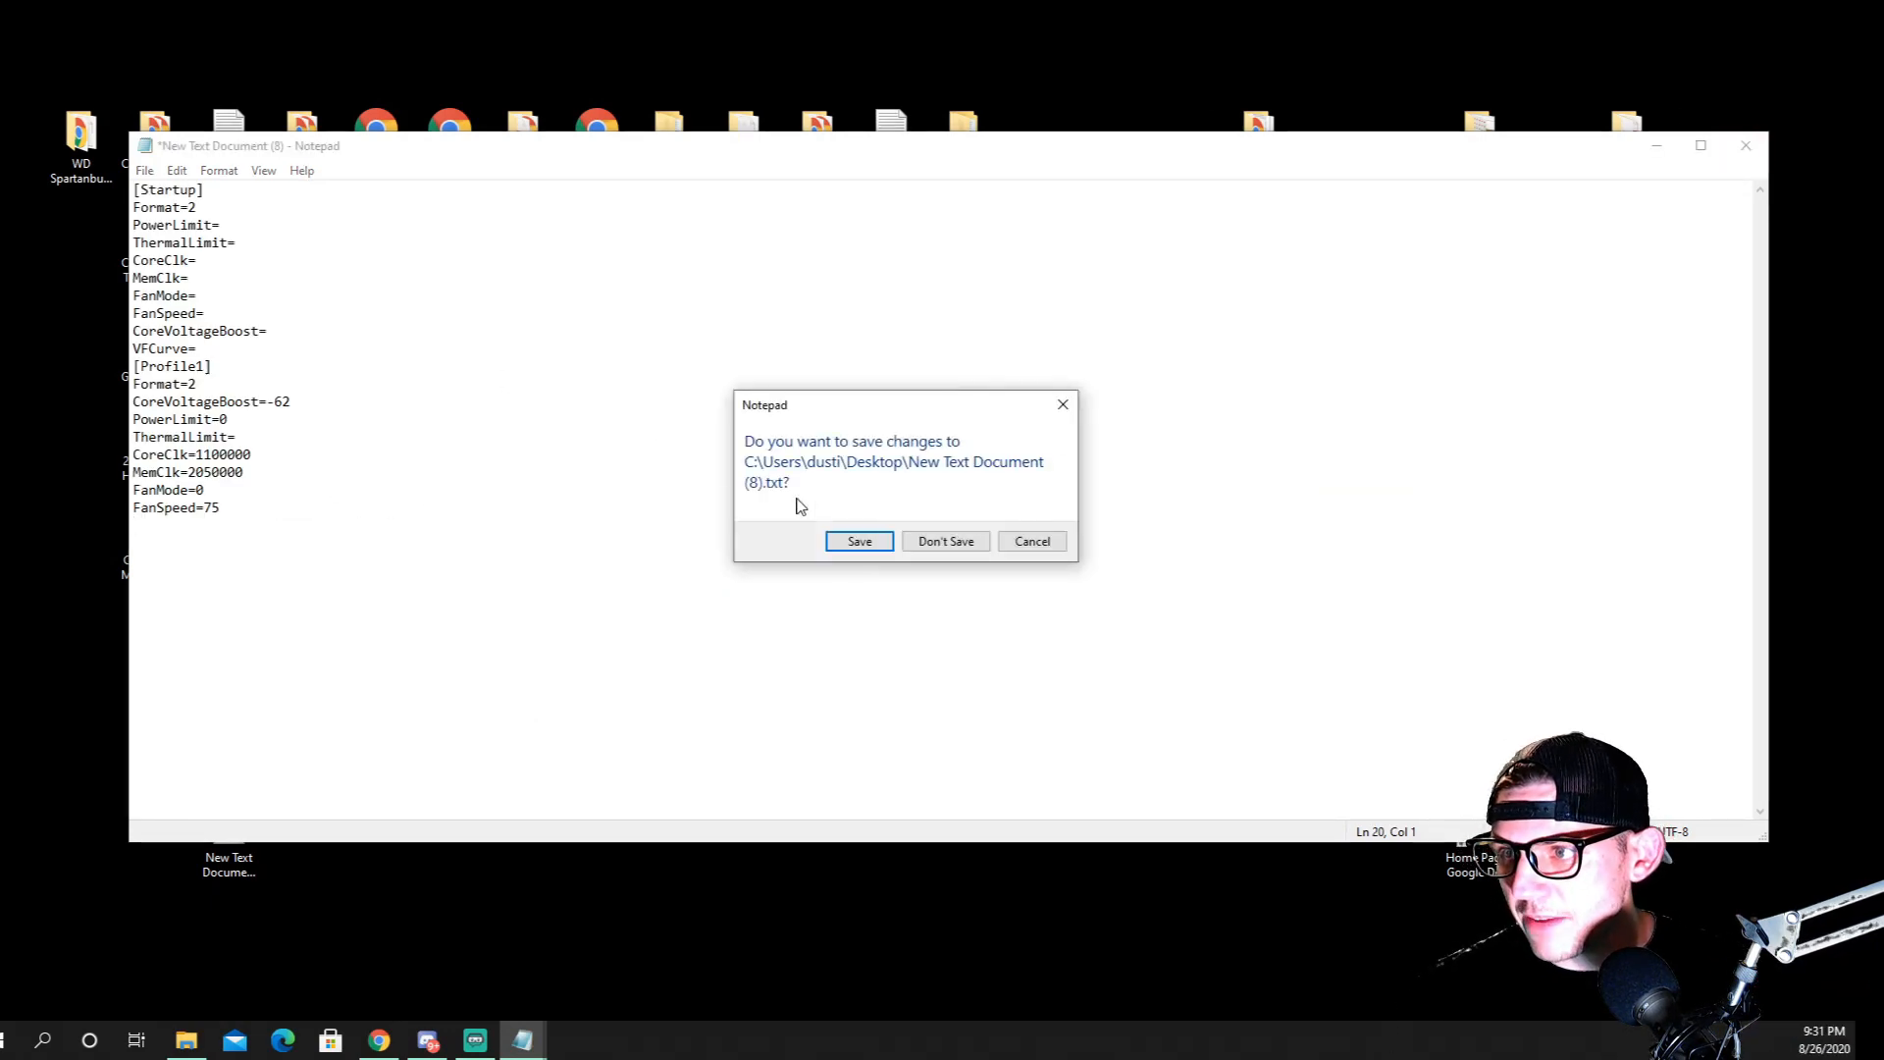
pyautogui.click(863, 548)
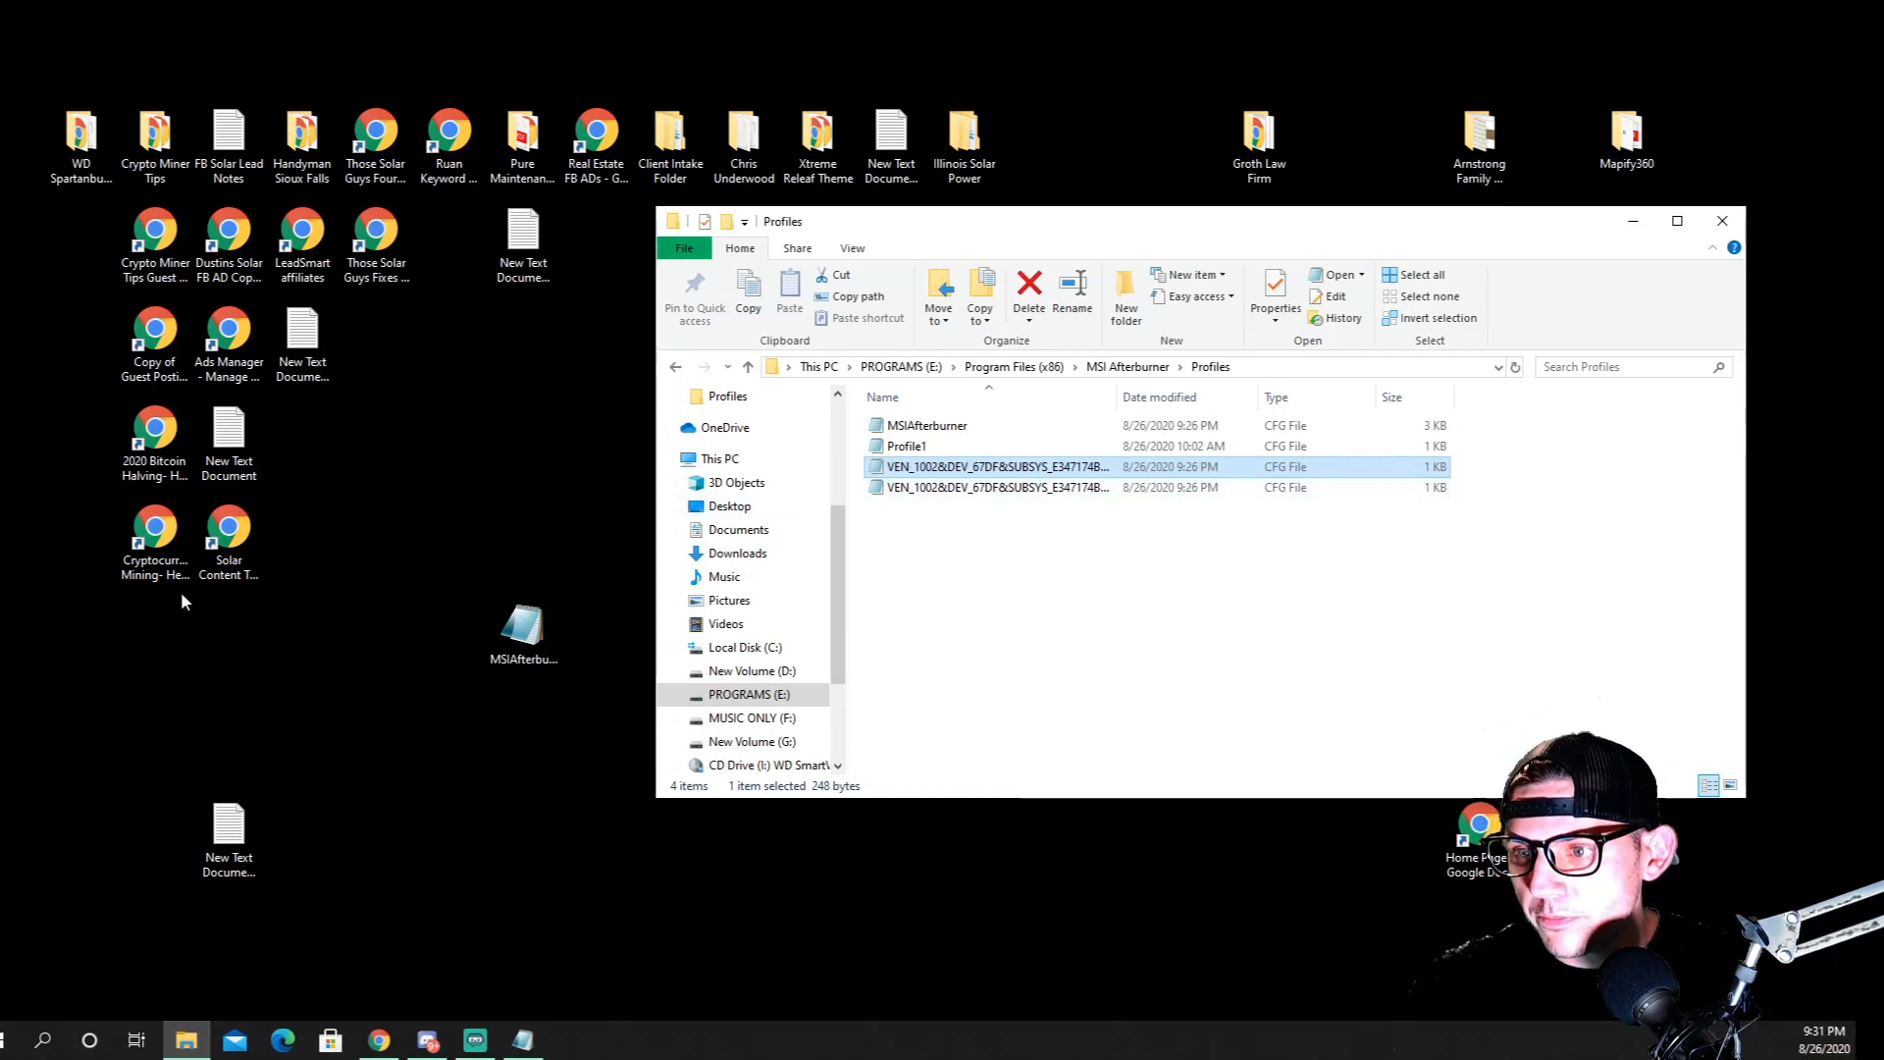
# Copy the replacement block, [Startup] through VDDC_Generic_Detection=1, from Step C-2 of the guide, and close the open BUS_1 profile file
pyautogui.click(380, 1042)
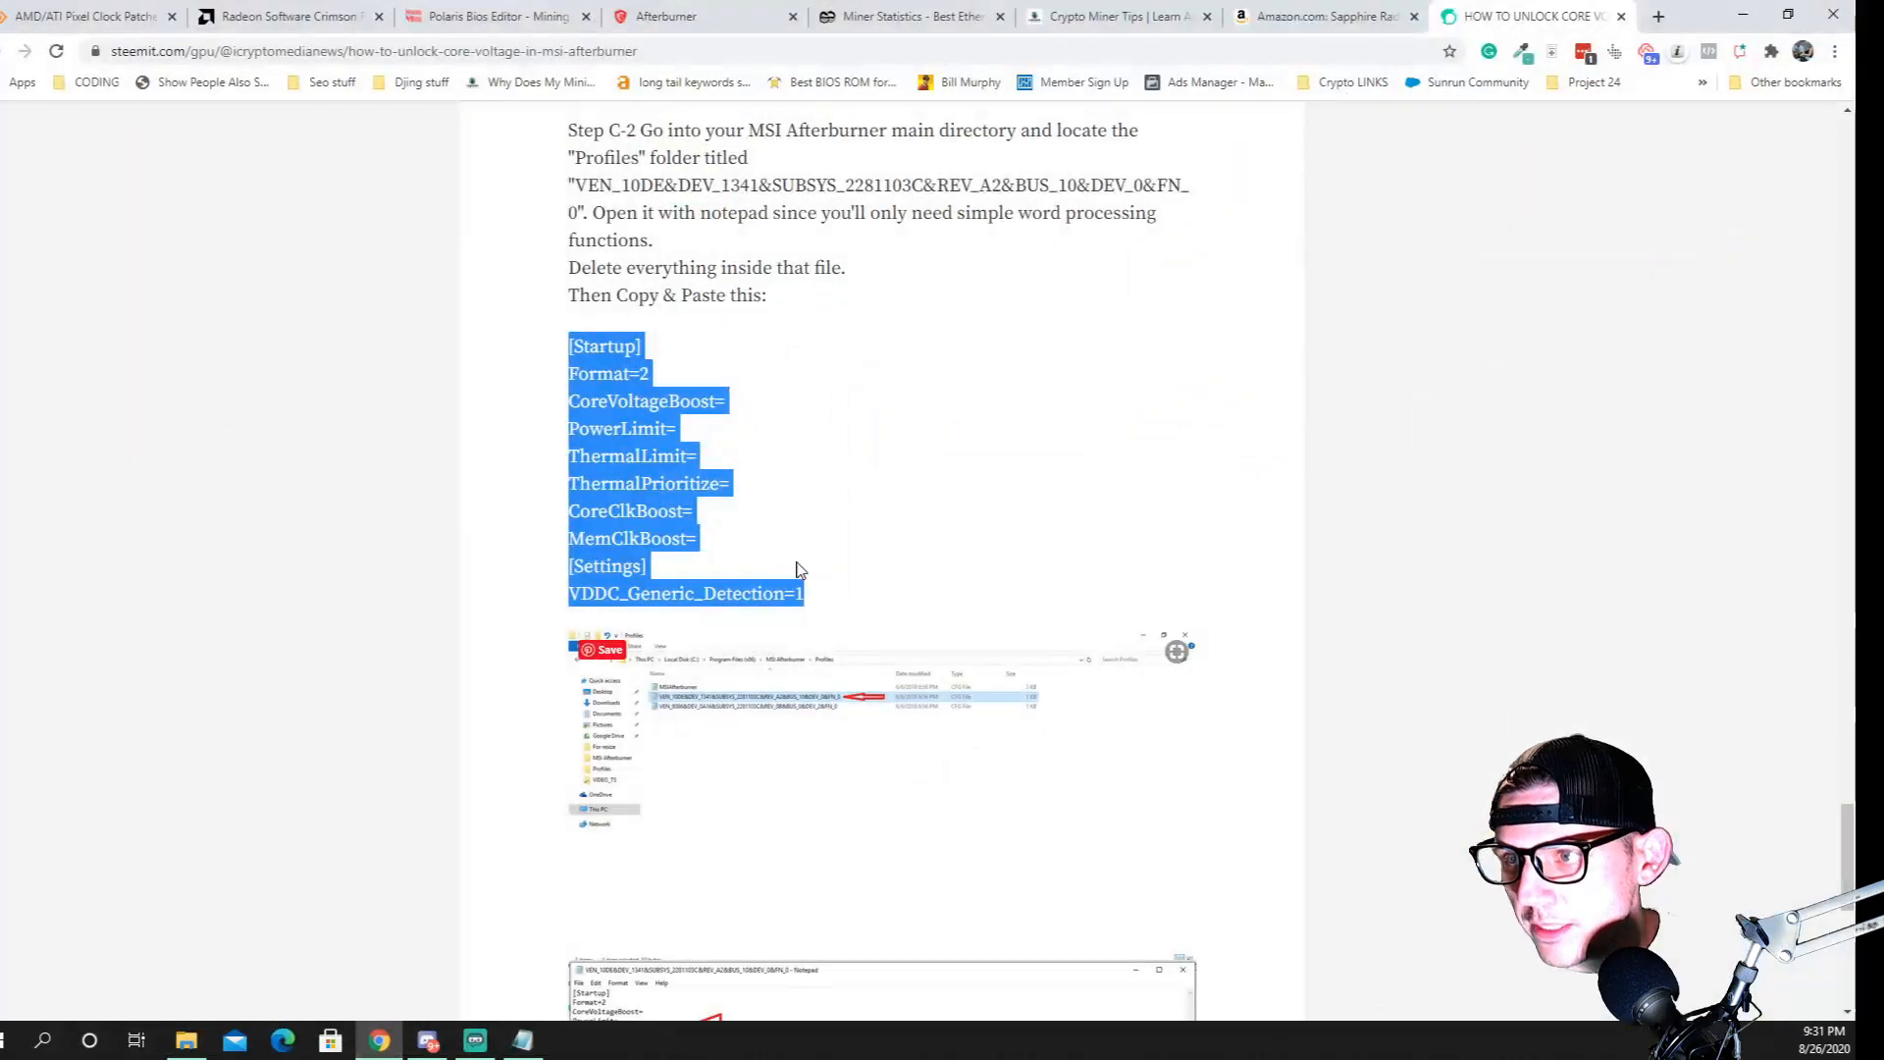
pyautogui.rightClick(648, 517)
pyautogui.click(697, 529)
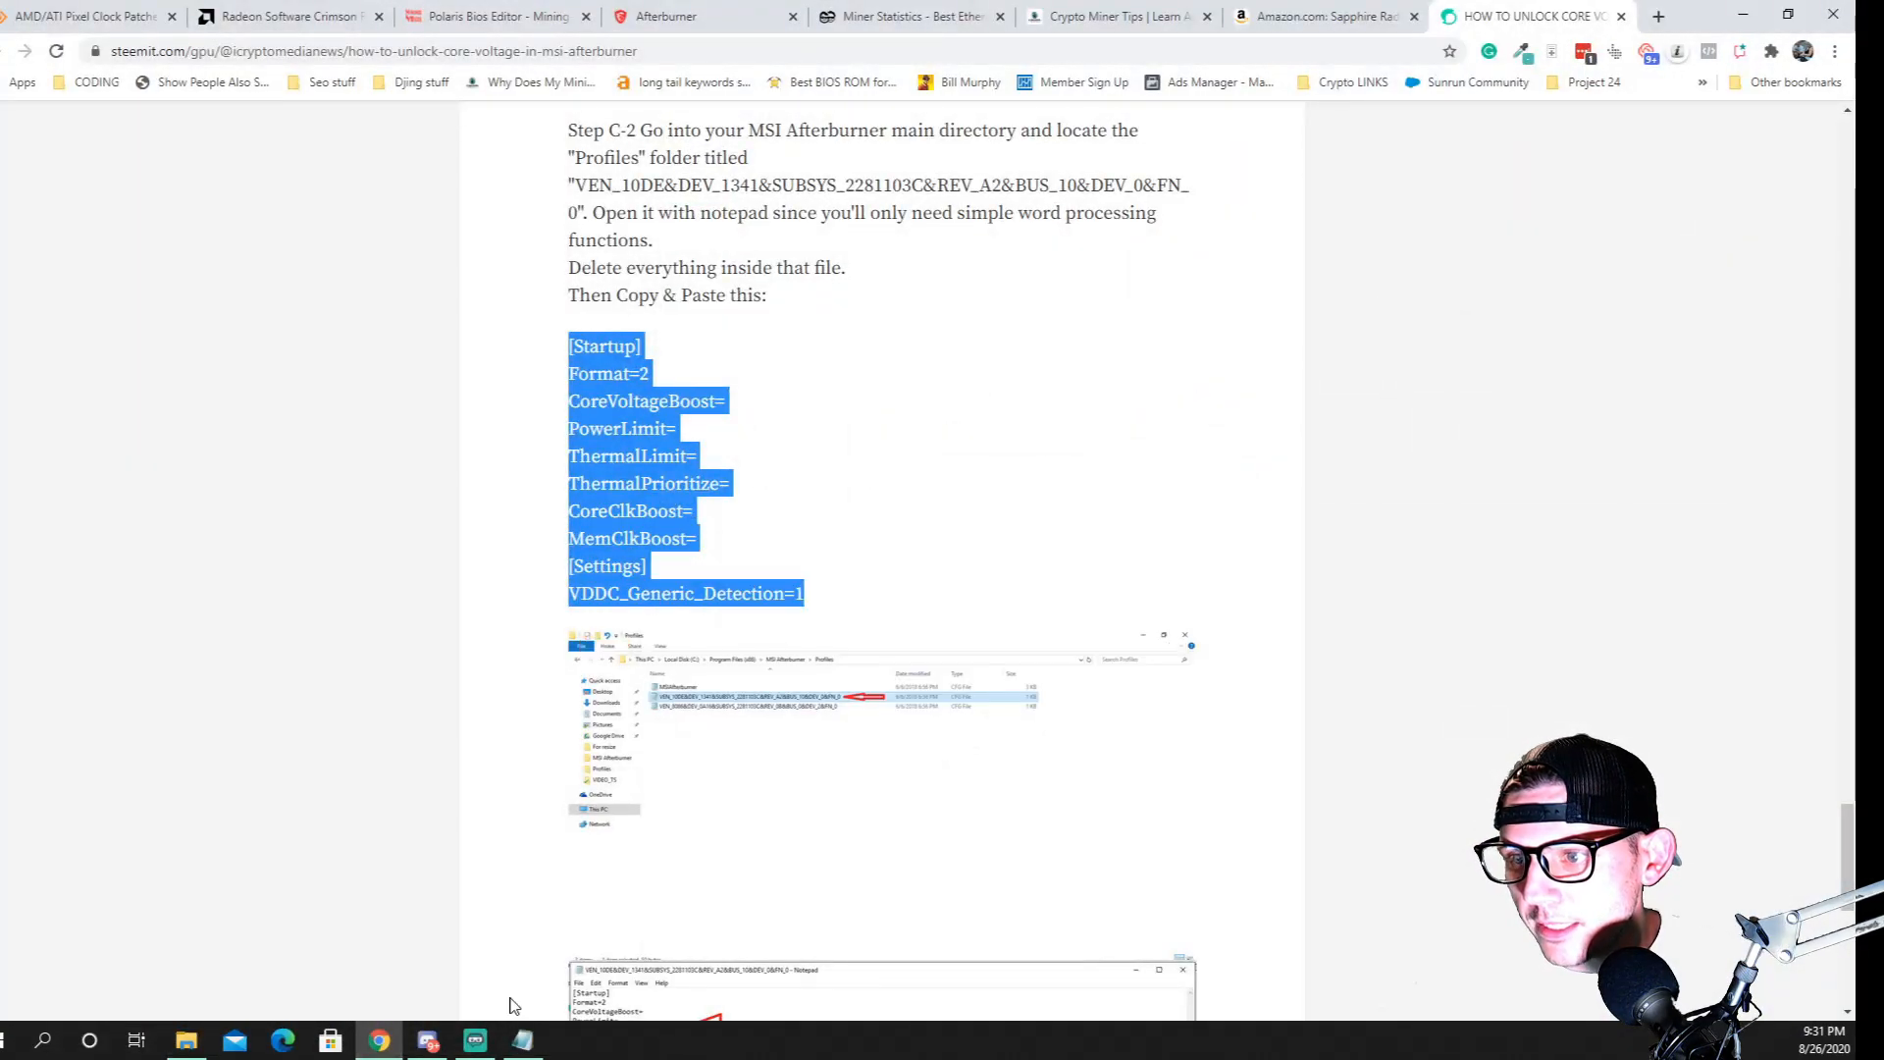
pyautogui.click(522, 1040)
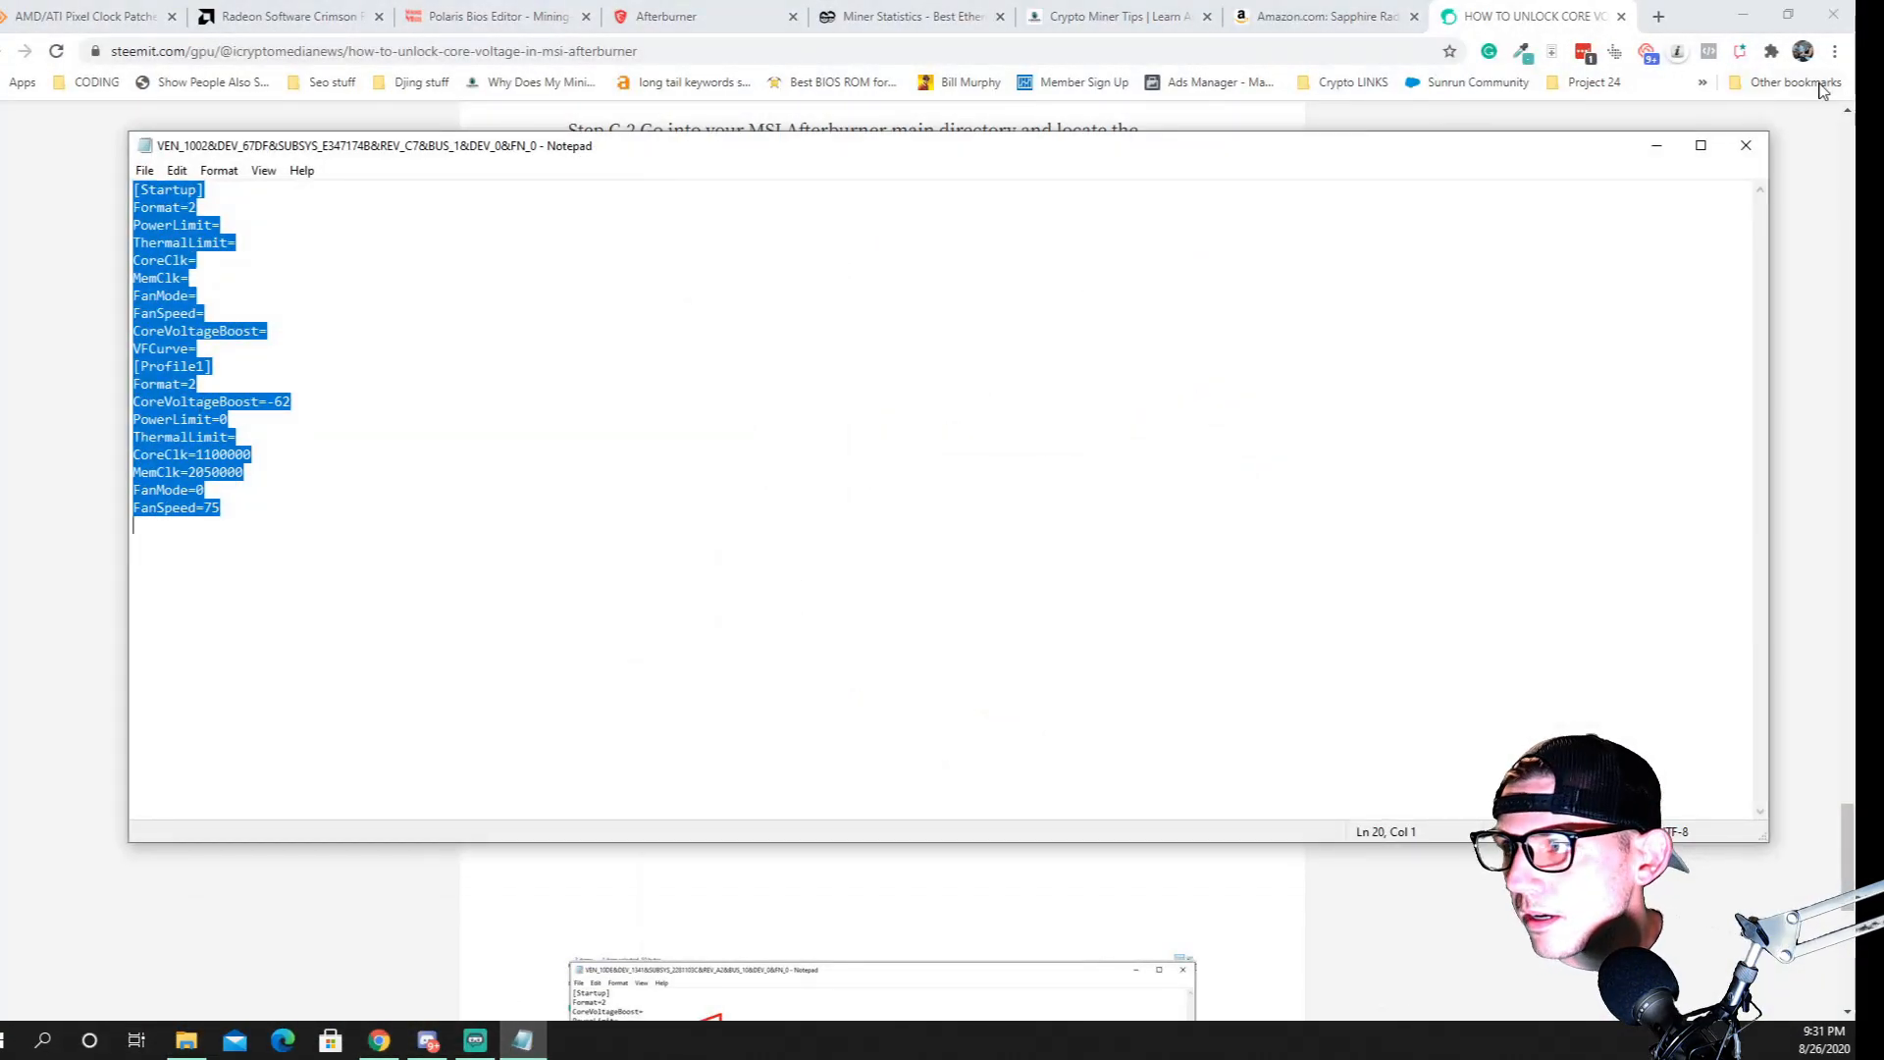
pyautogui.click(1746, 145)
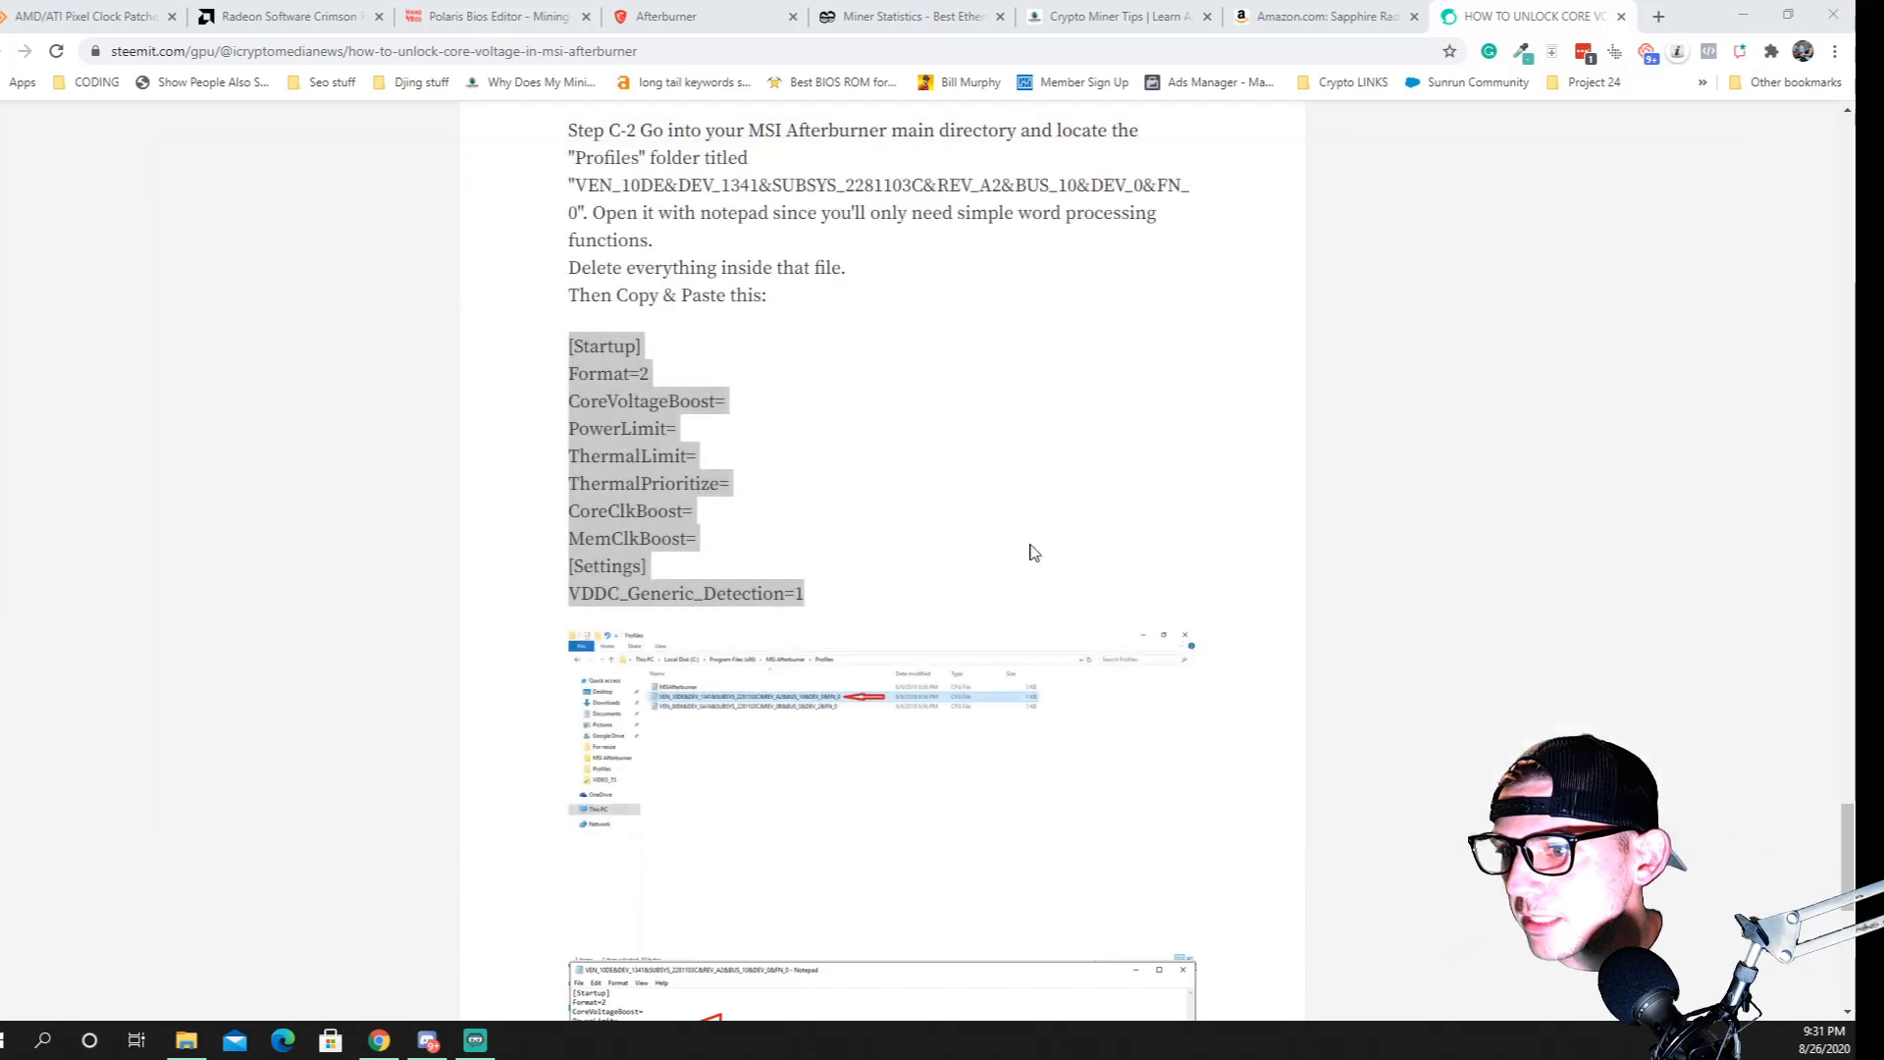
# Replace everything in the first VEN_1002 profile file, BUS_1, with the copied [Startup] and [Settings] block, and save and close it
pyautogui.click(187, 1040)
pyautogui.doubleClick(929, 475)
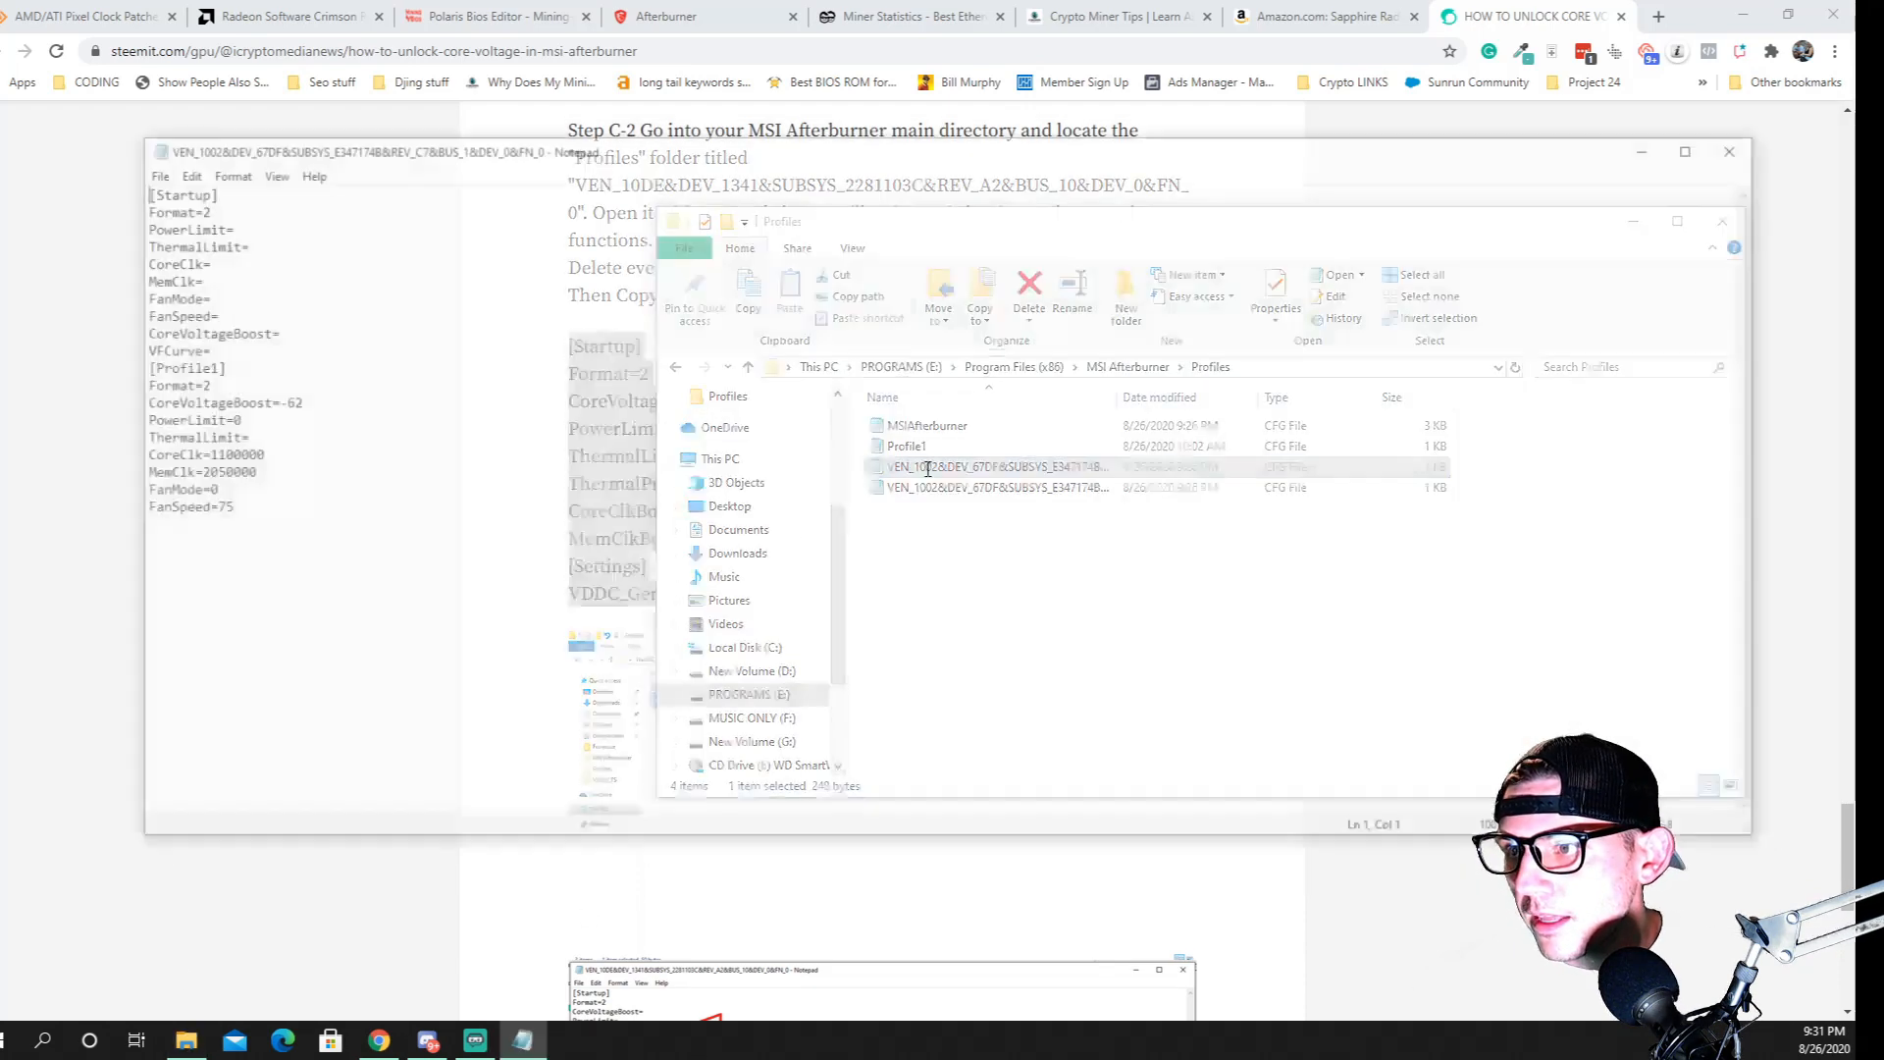
pyautogui.hotkey('ctrl', 'a')
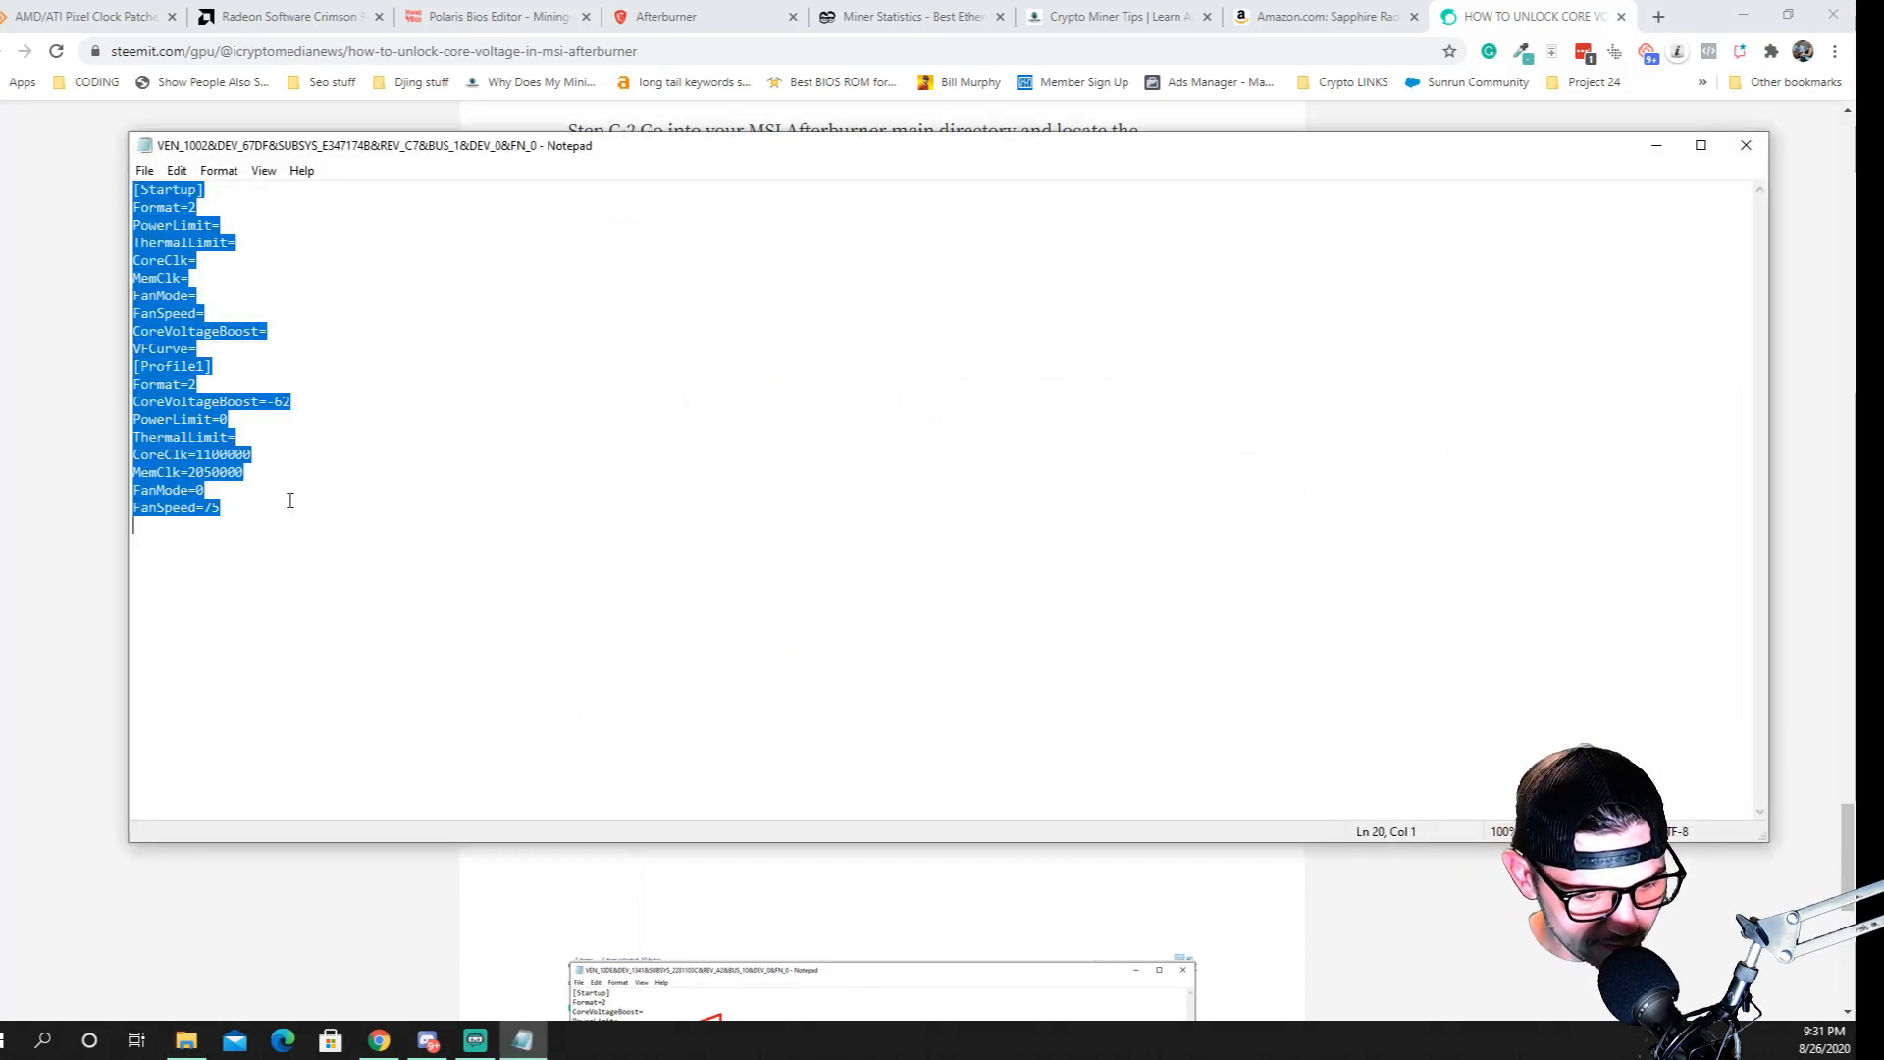
pyautogui.hotkey('ctrl', 'v')
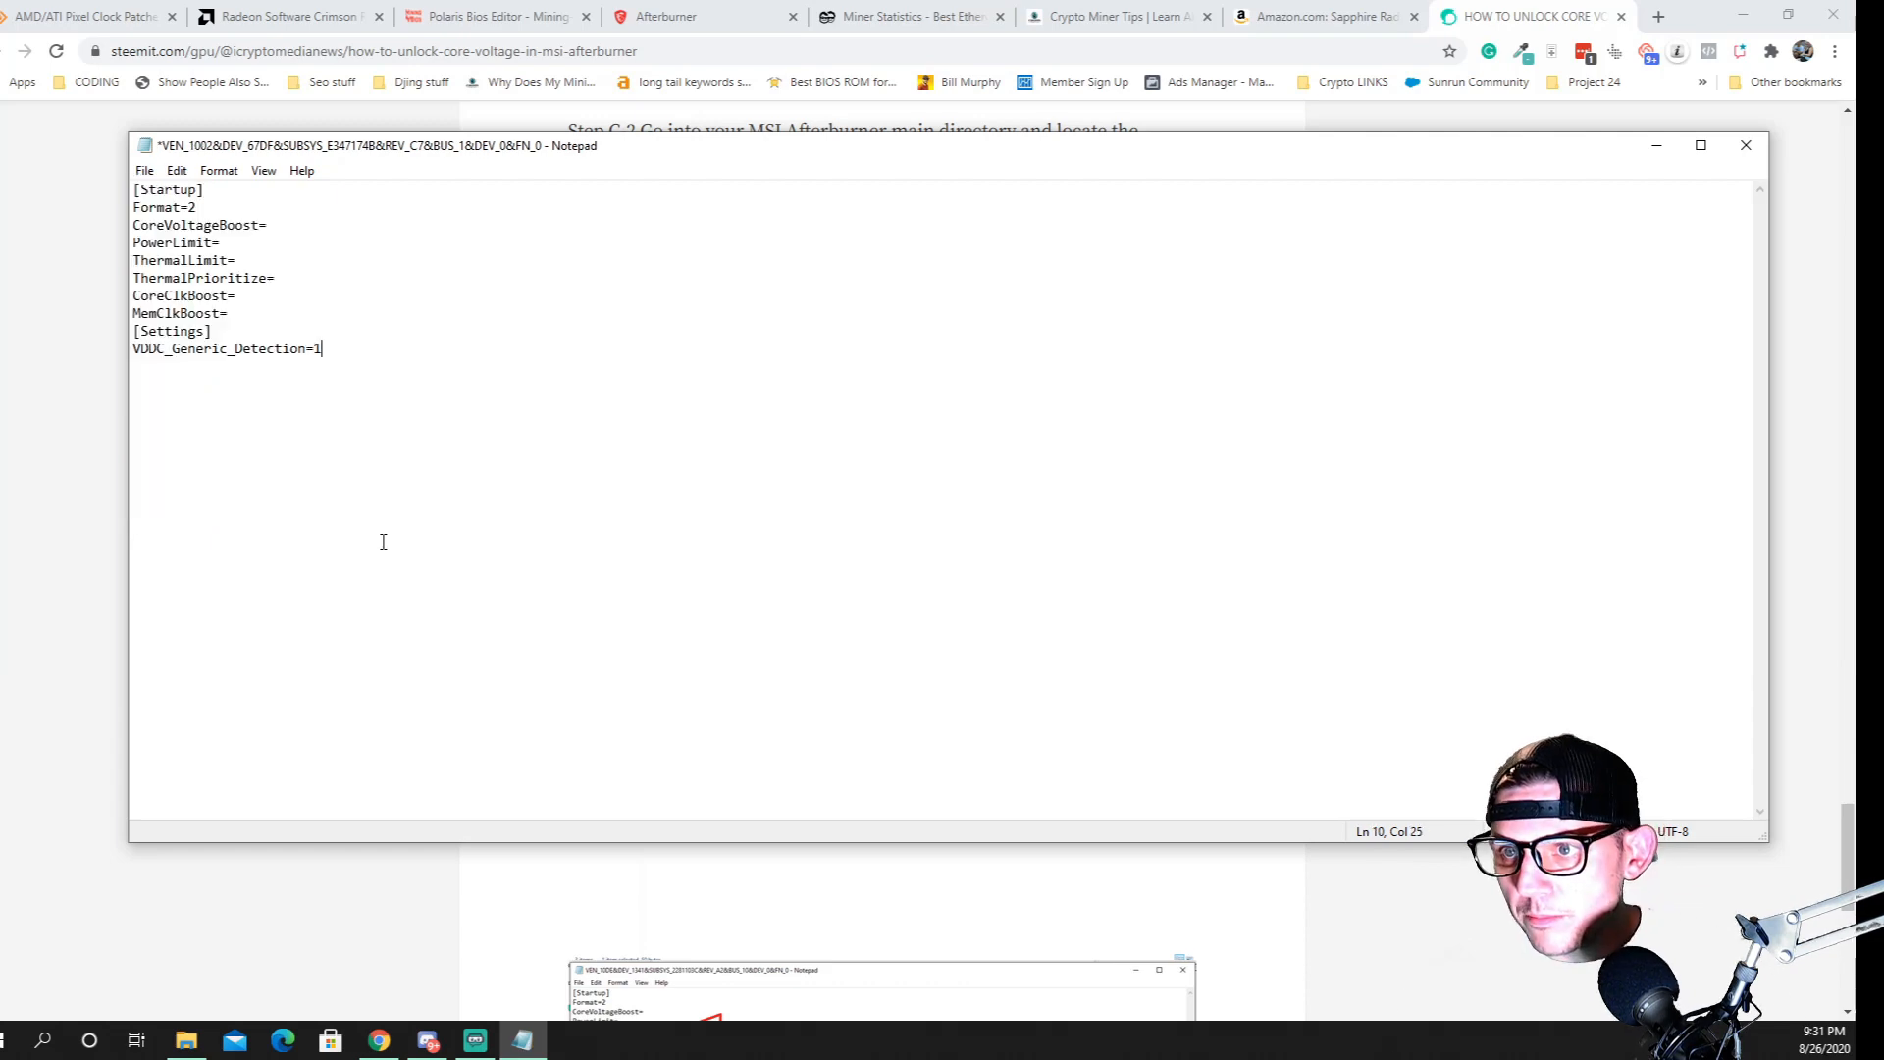
pyautogui.click(1746, 145)
pyautogui.click(861, 544)
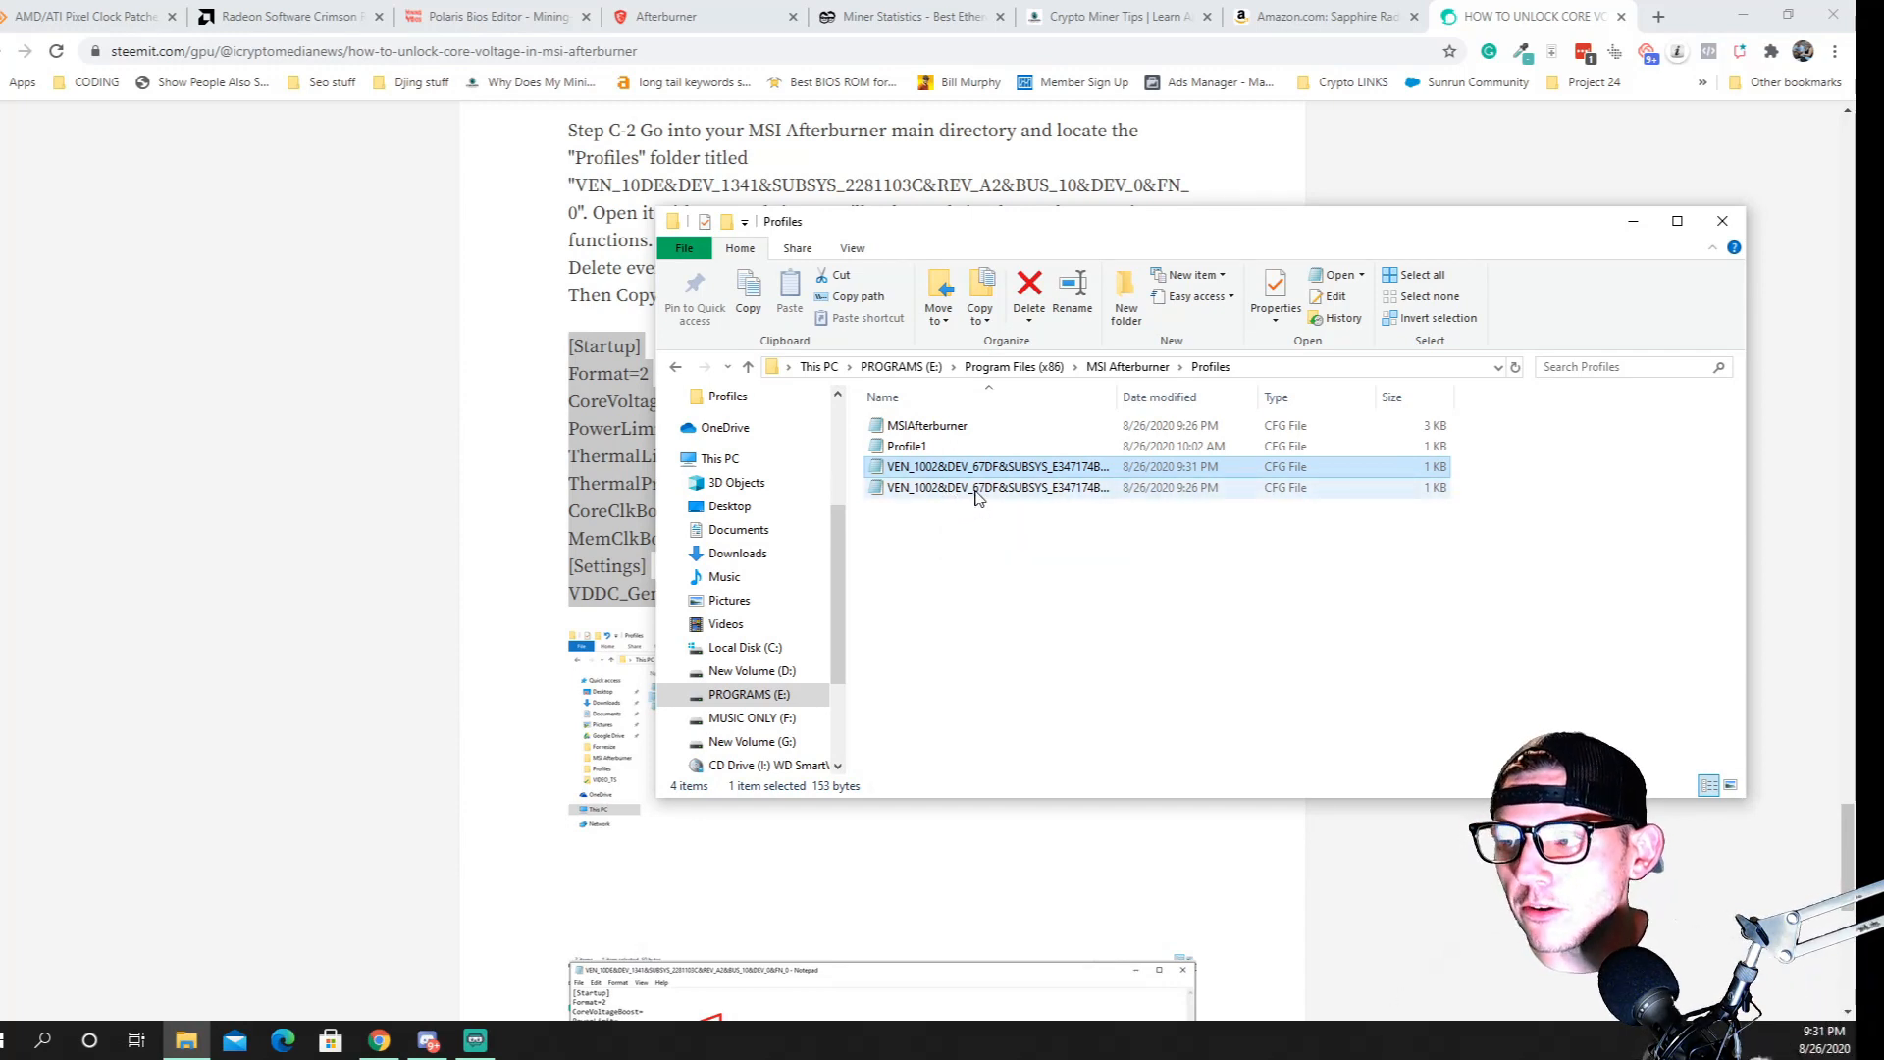
# Replace everything in the second VEN_1002 profile file, BUS_2, with the same copied block, save it, and close the Profiles folder
pyautogui.doubleClick(975, 489)
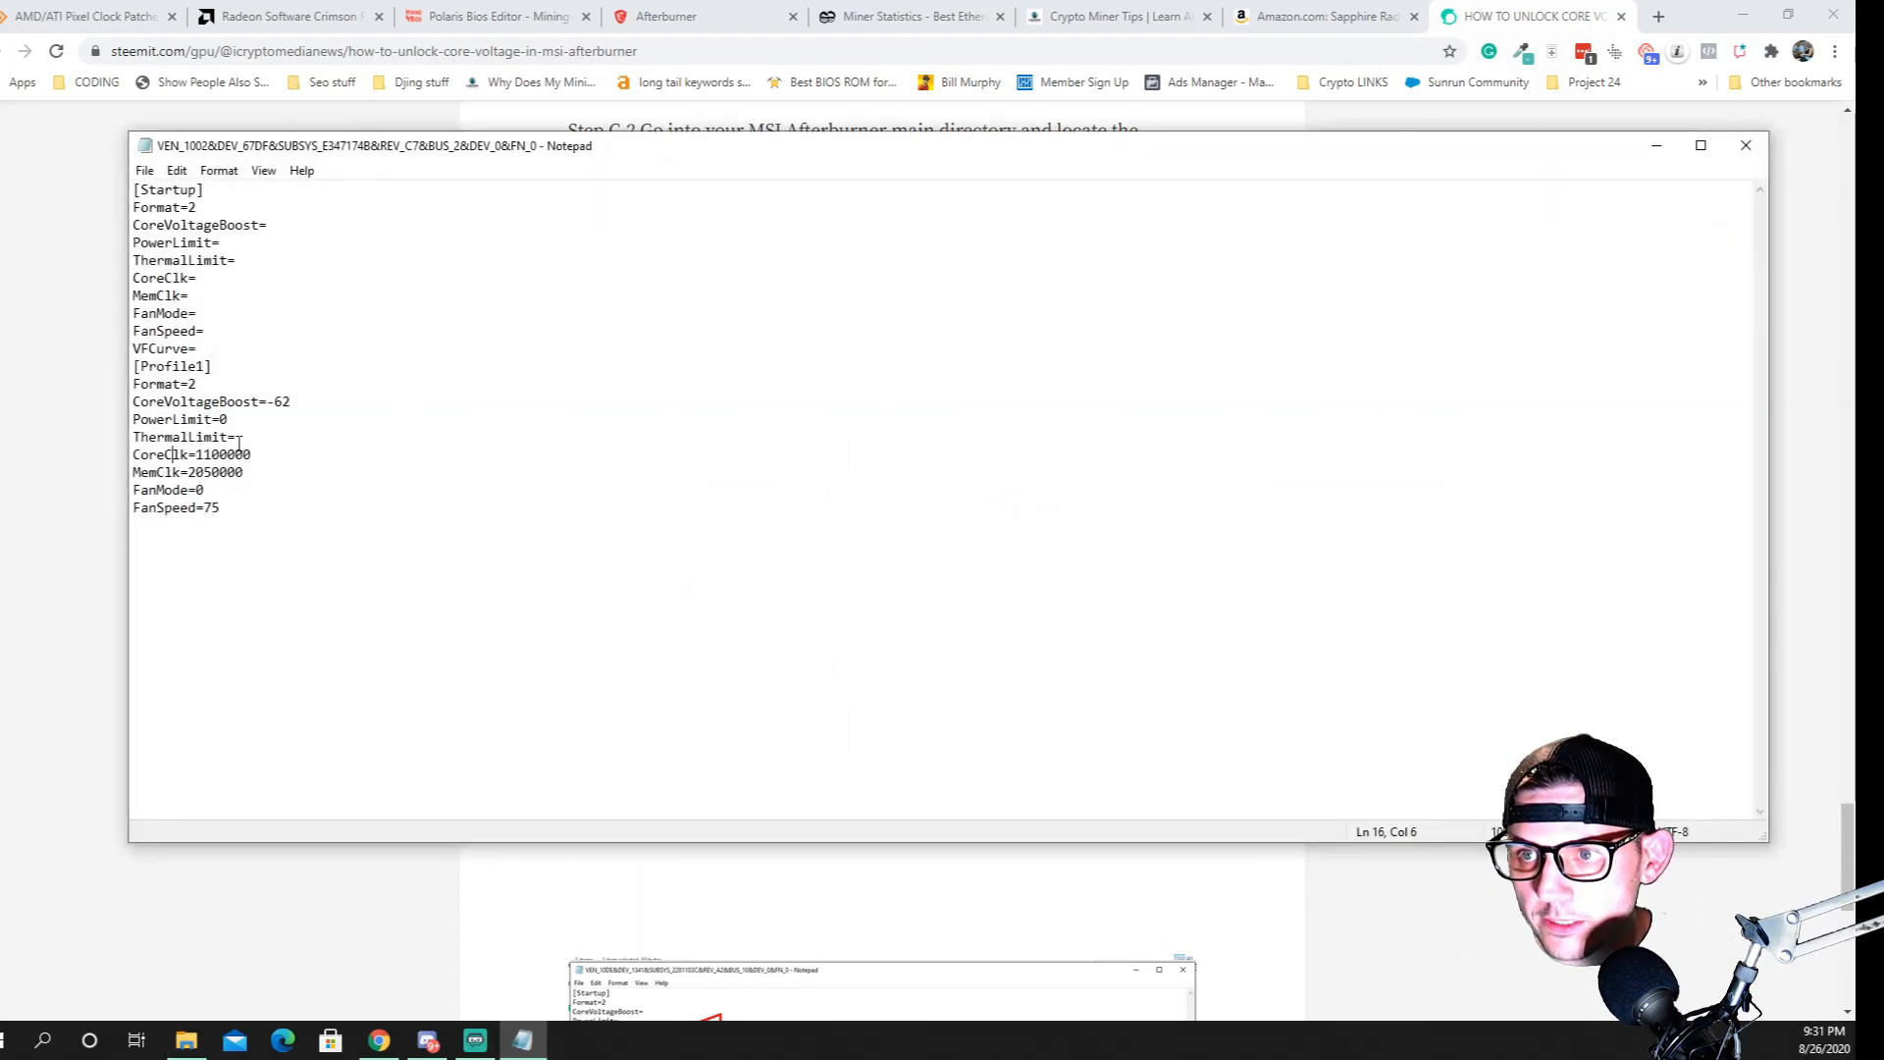
pyautogui.hotkey('ctrl', 'a')
pyautogui.hotkey('ctrl', 'v')
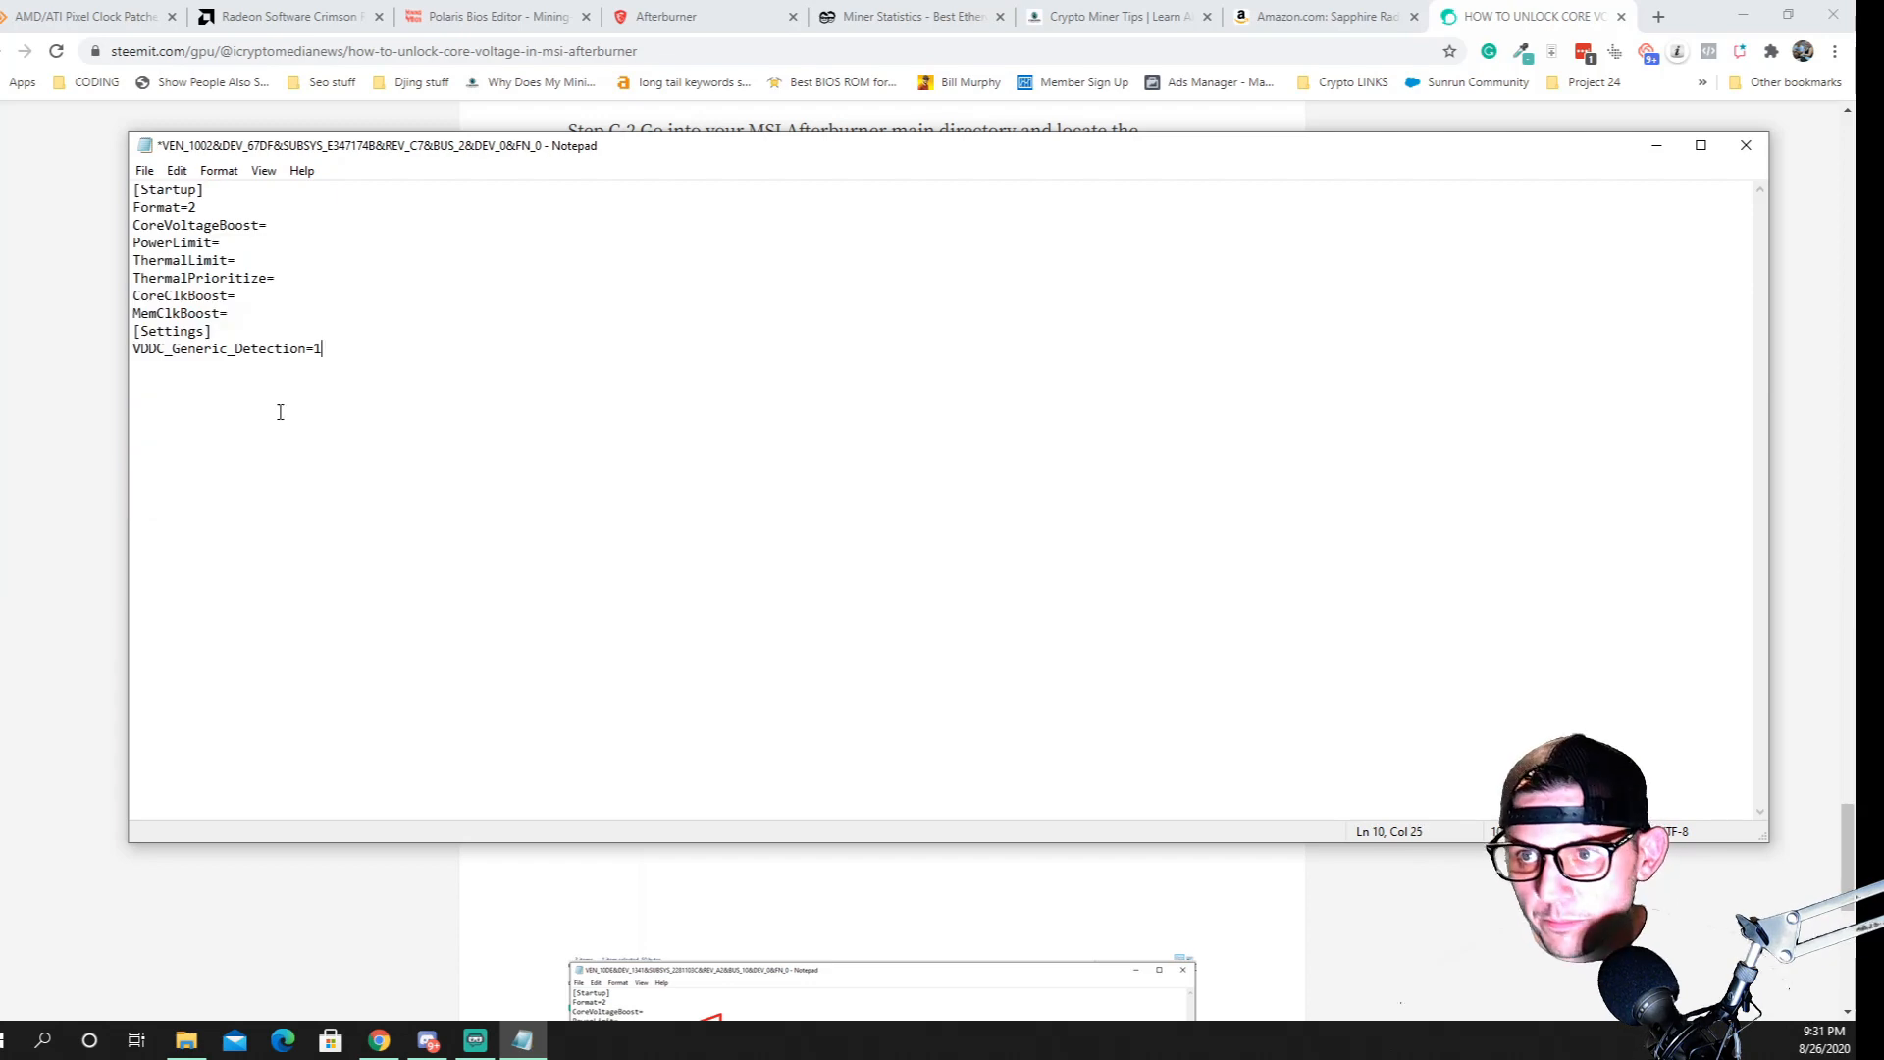
pyautogui.click(1746, 145)
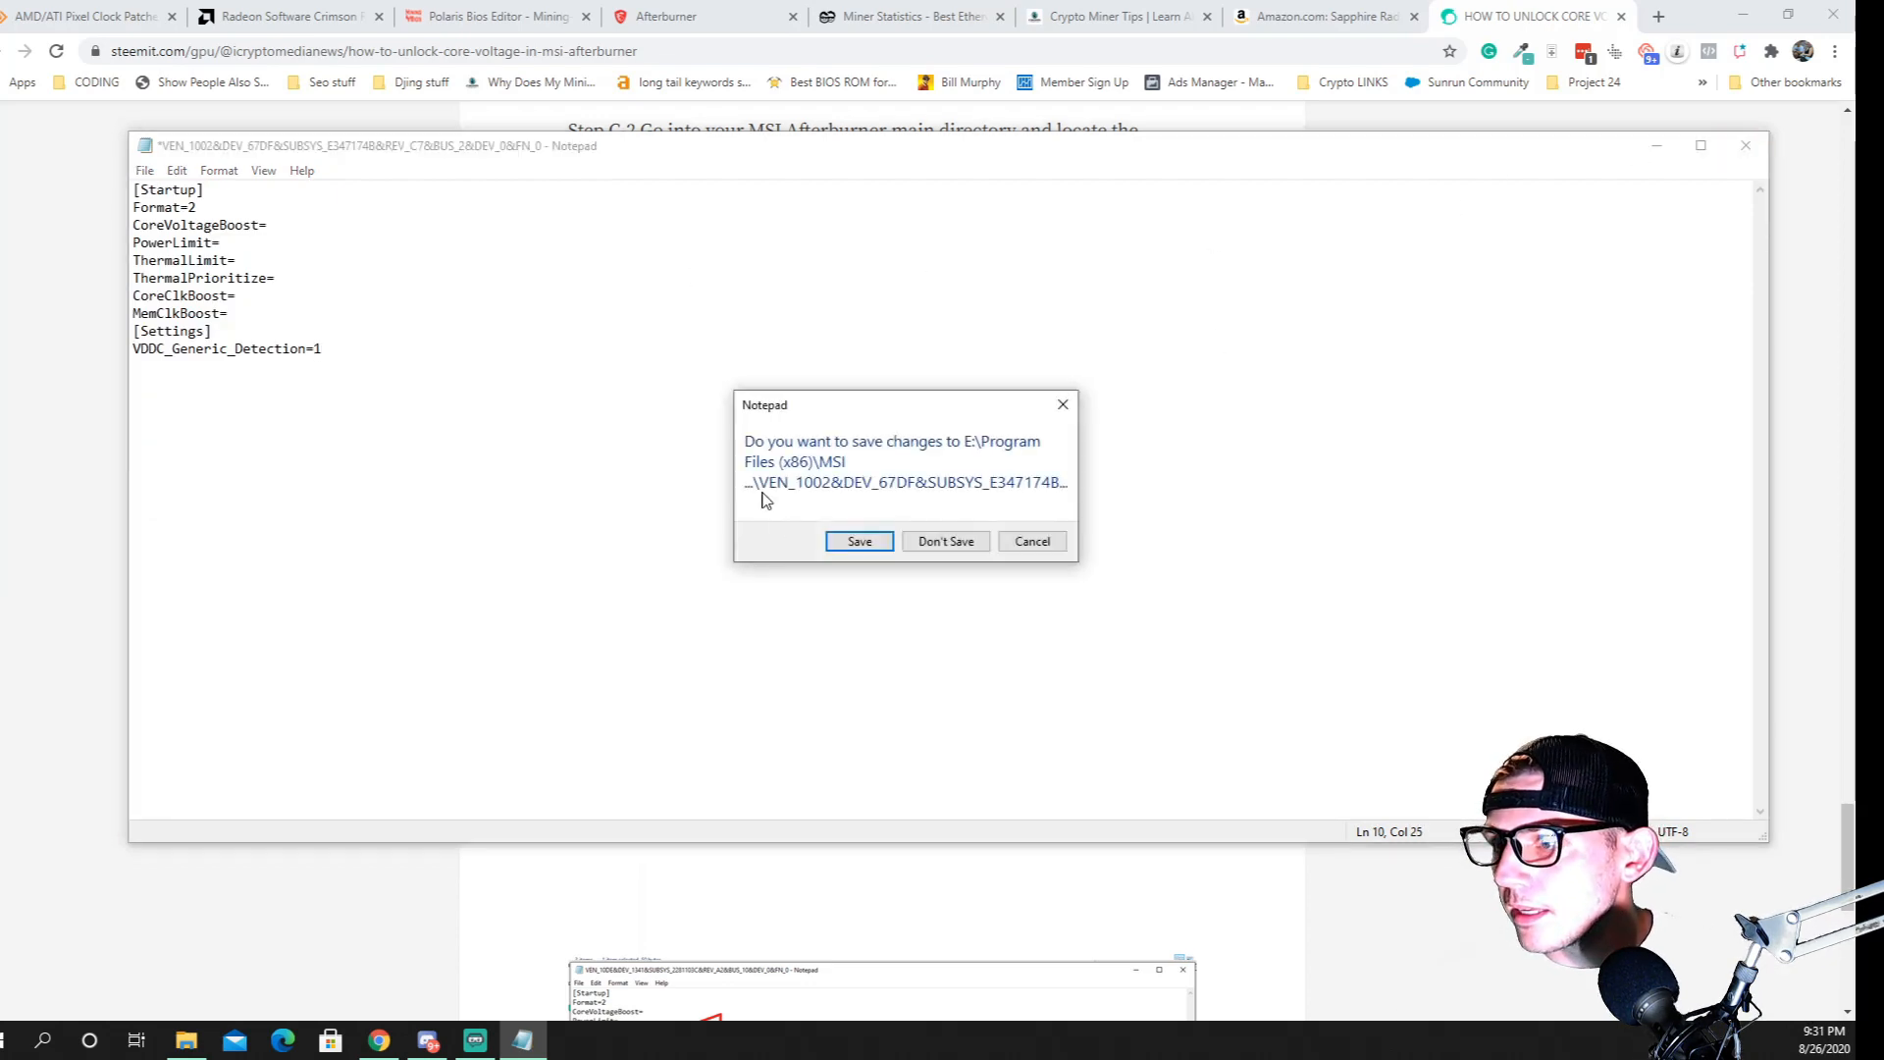
pyautogui.click(867, 541)
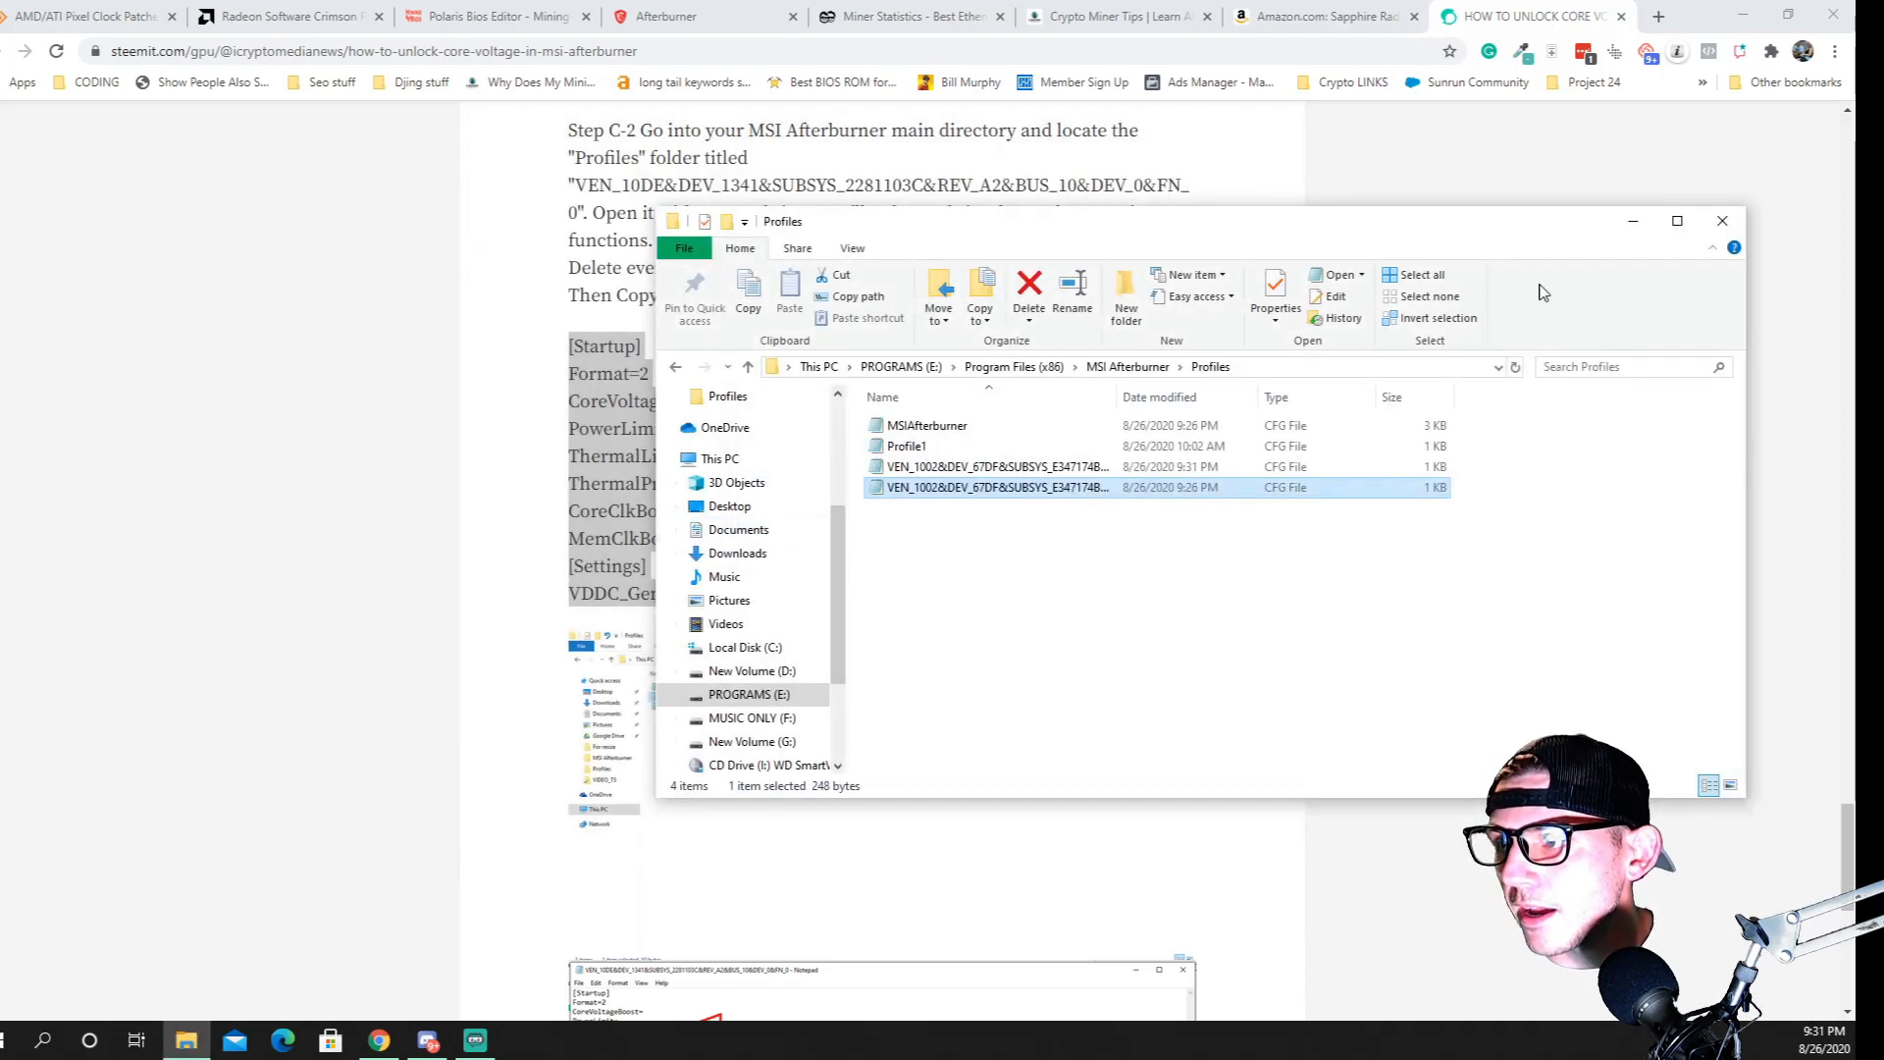
pyautogui.click(1735, 232)
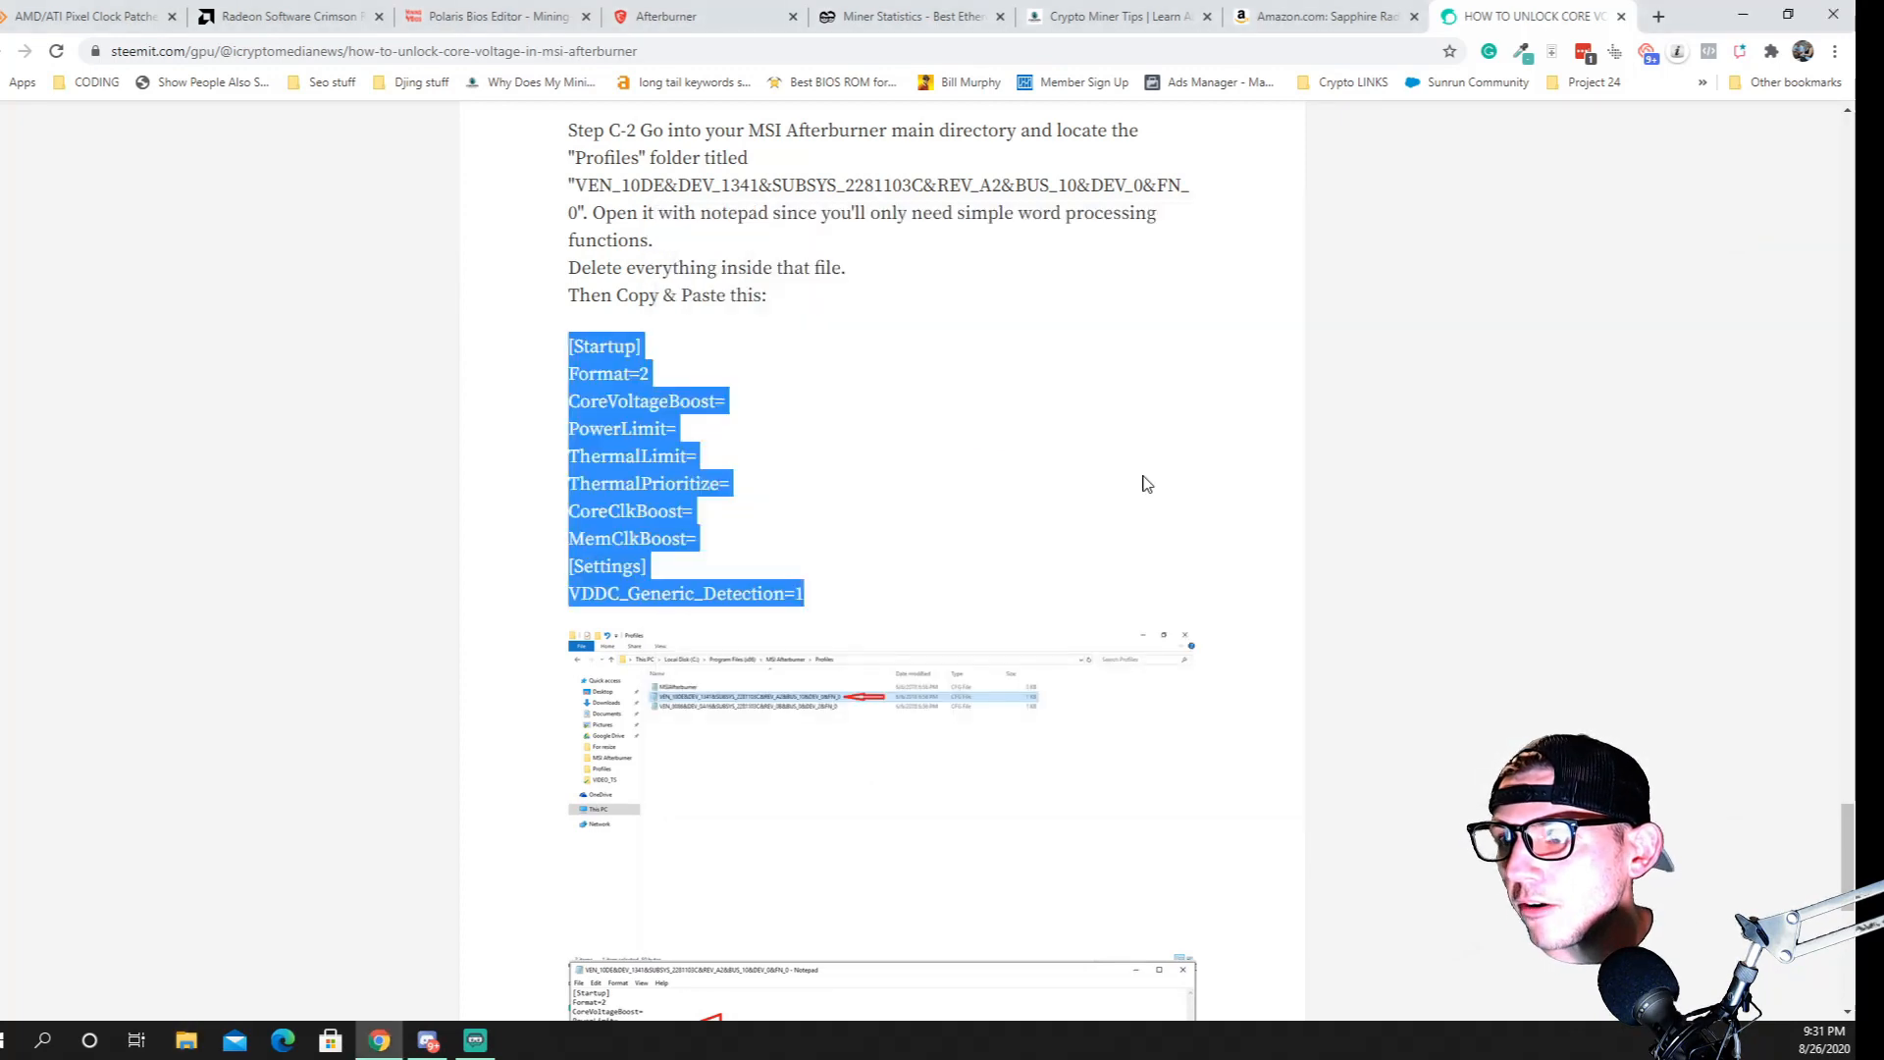
# Review the guide's example screenshots under Step C-2, the voltage unlock settings in Step A-2, and the file location instructions in Step B-1
pyautogui.scroll(-7, 996, 580)
pyautogui.scroll(5, 839, 578)
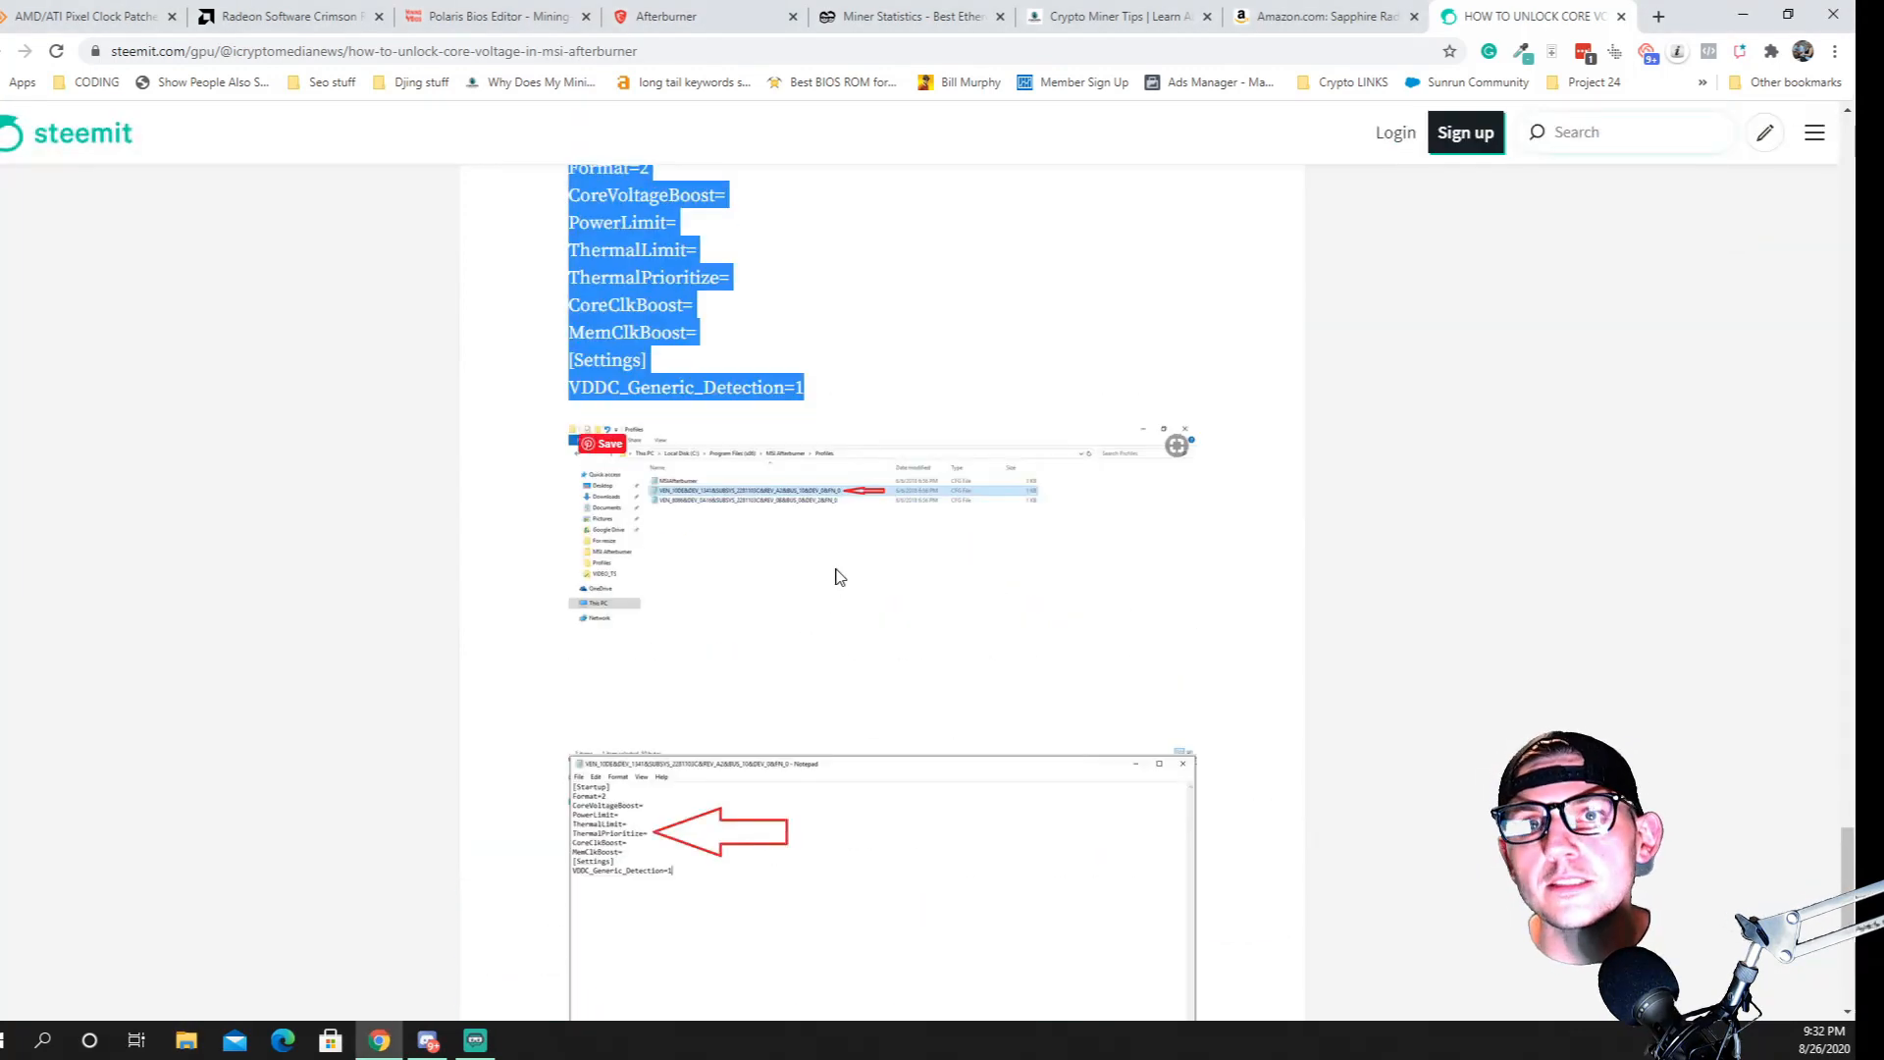
pyautogui.moveTo(428, 1040)
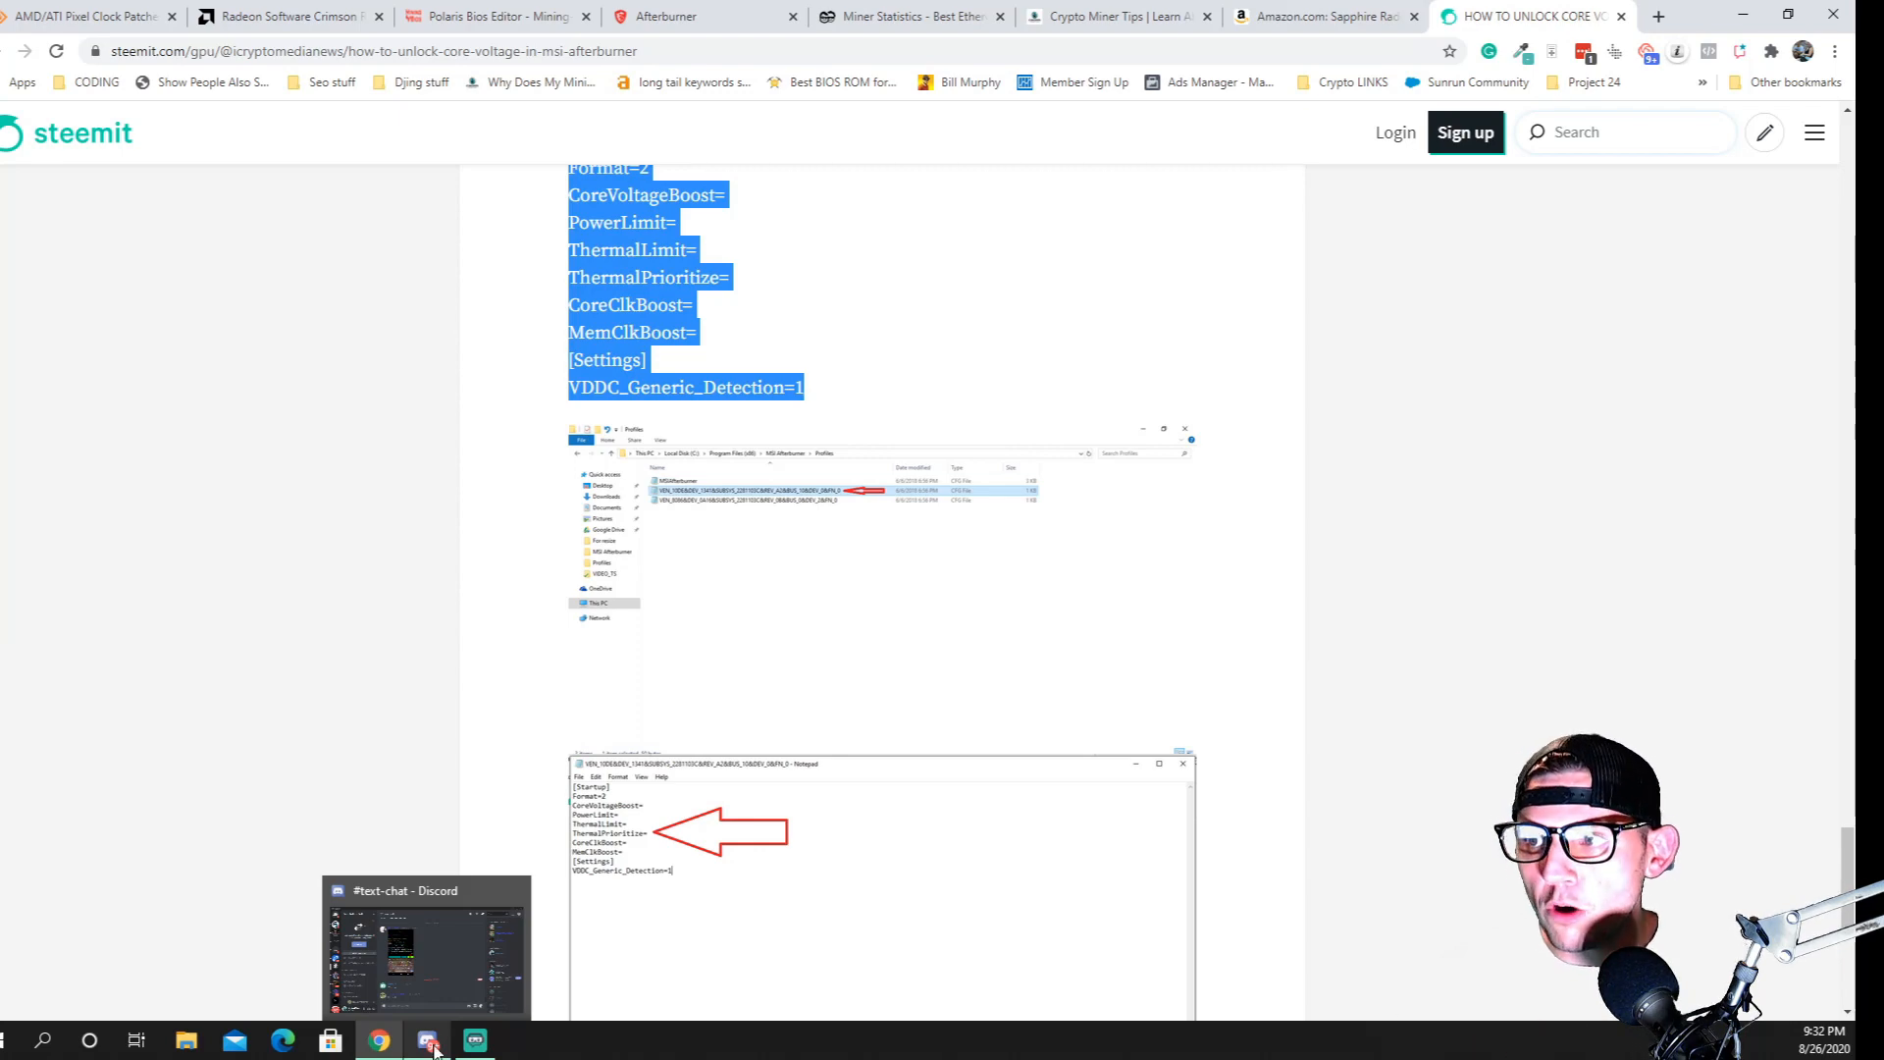
pyautogui.scroll(15, 933, 475)
pyautogui.scroll(-5, 786, 432)
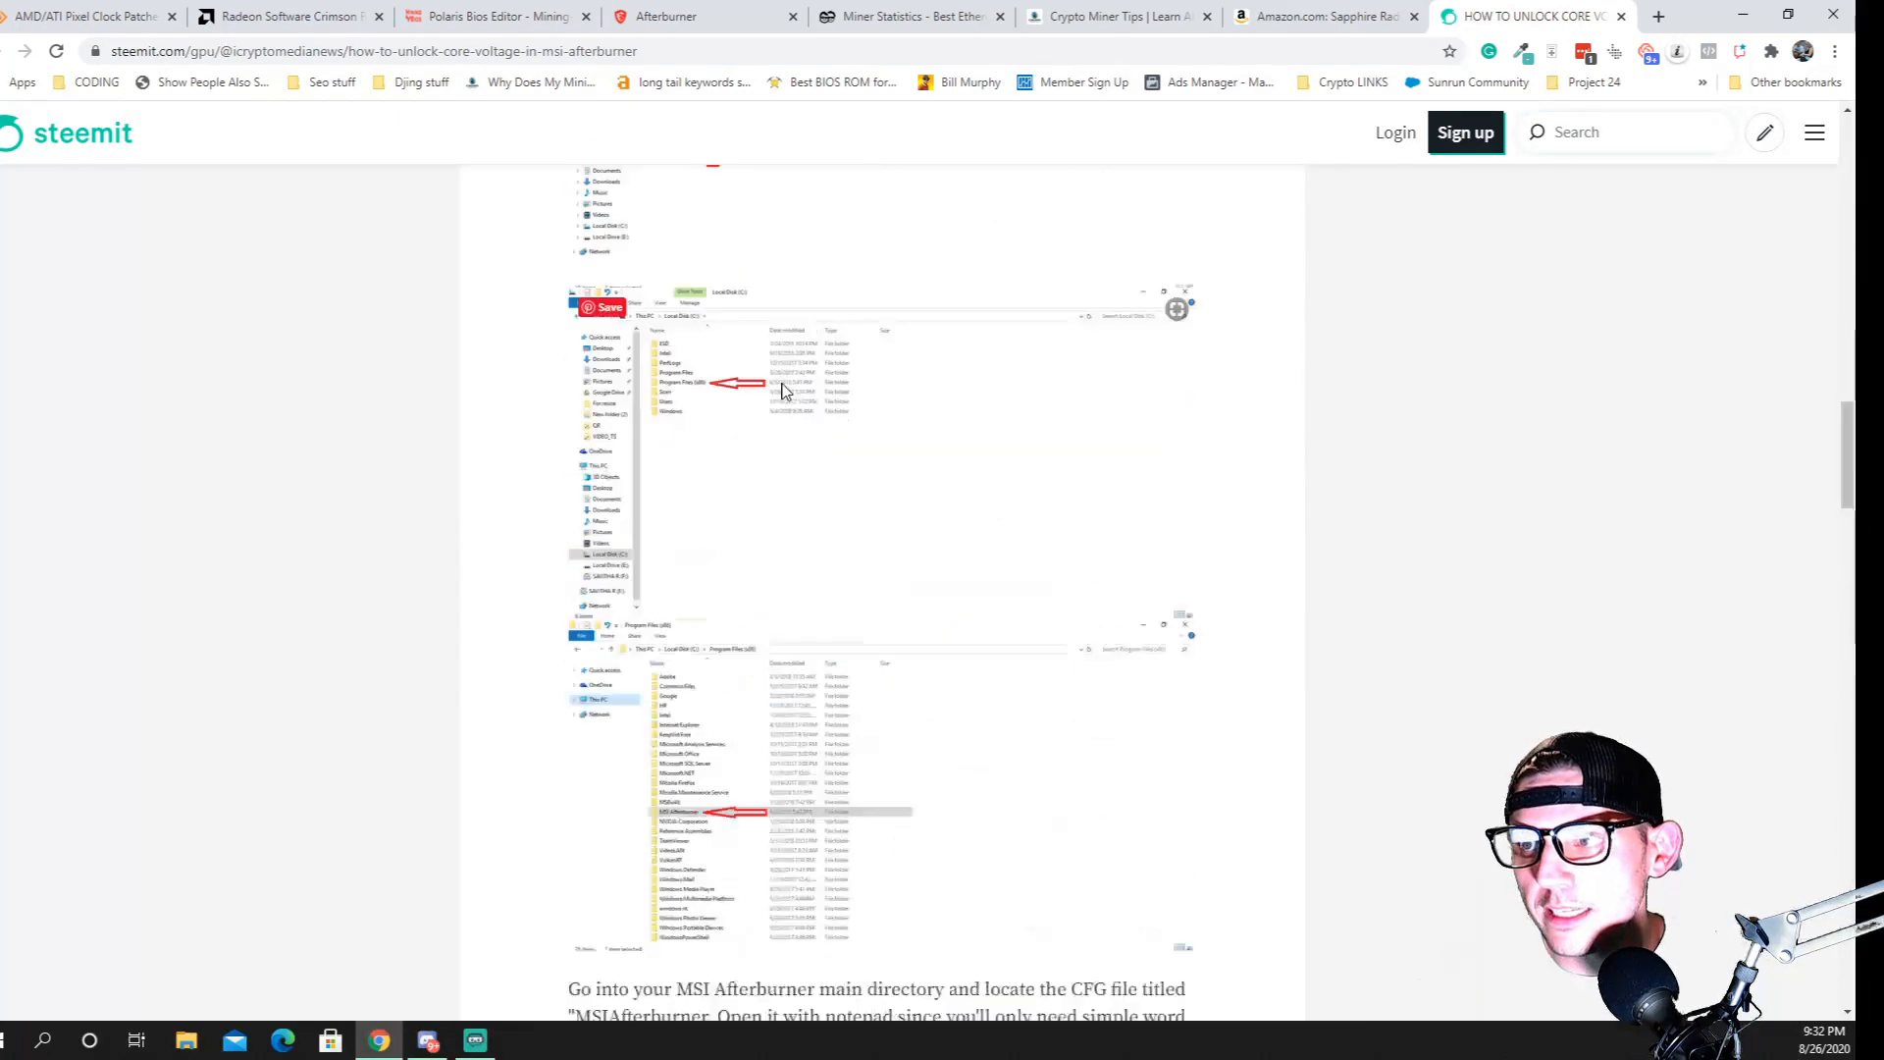
pyautogui.scroll(15, 782, 391)
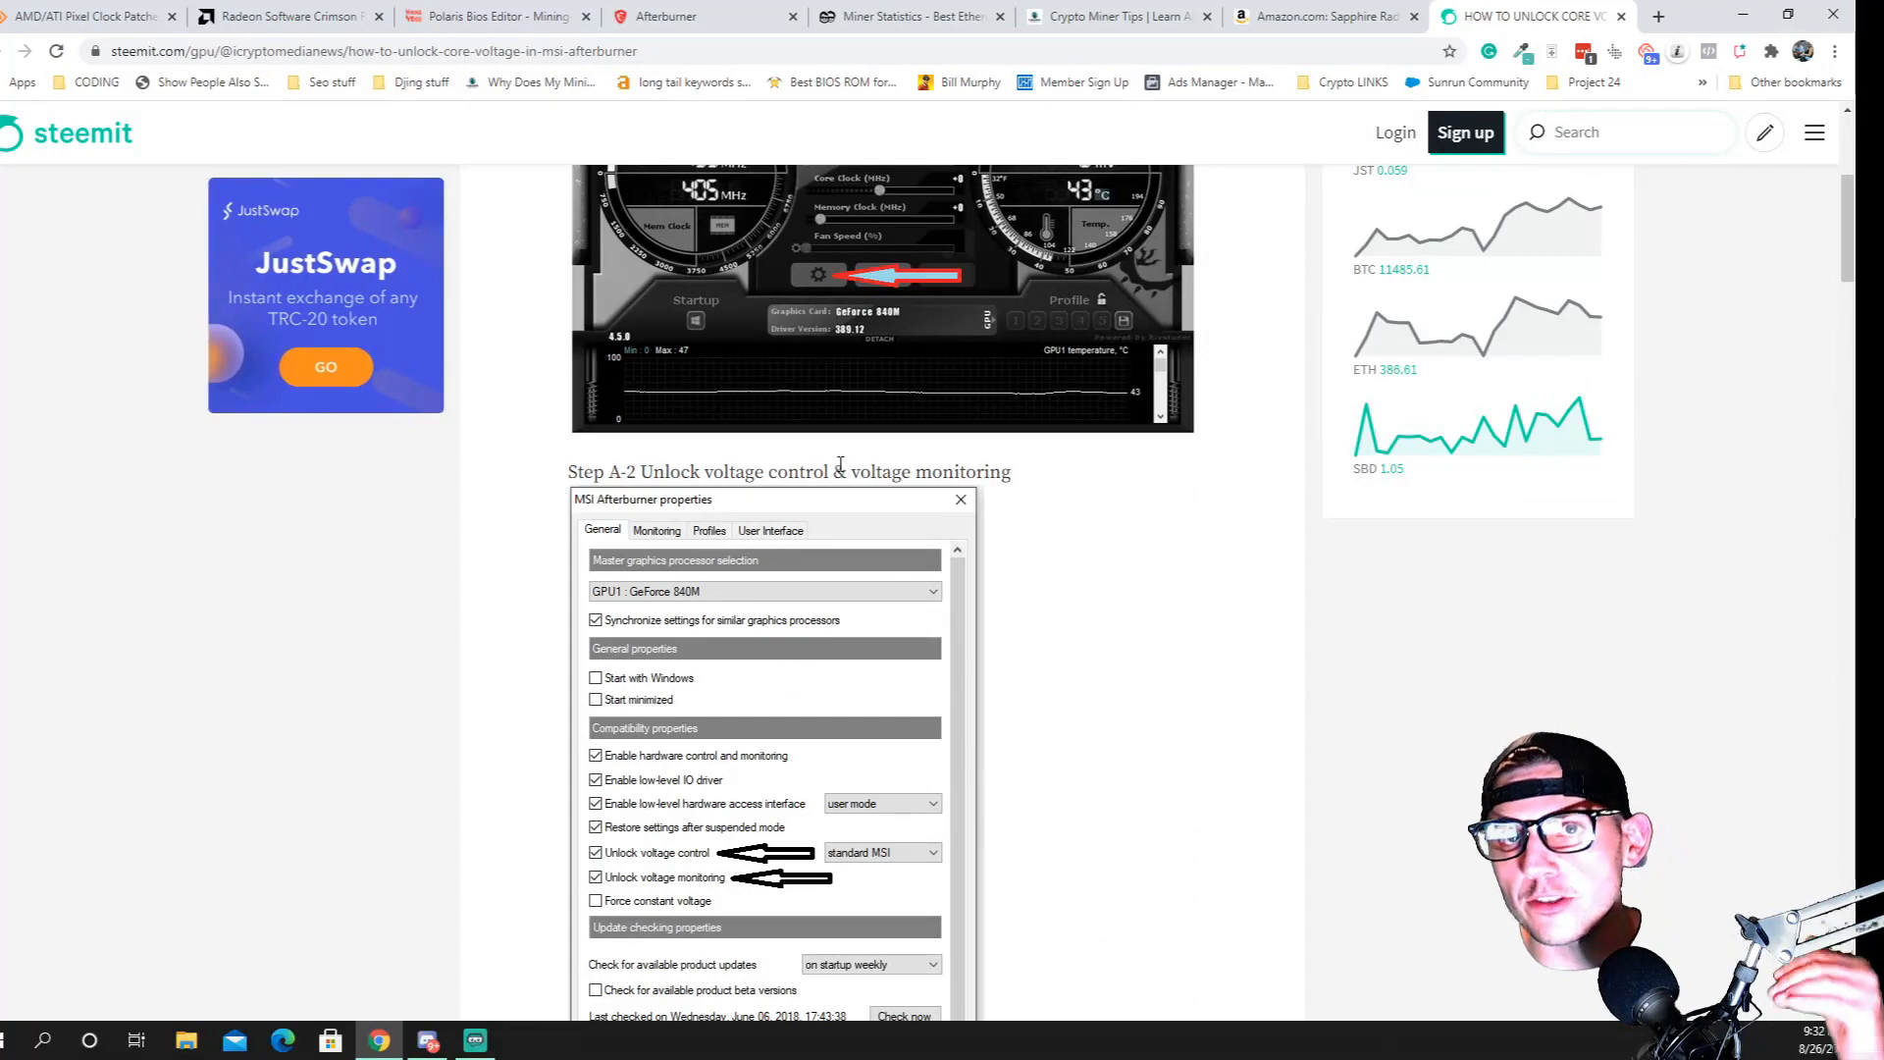
pyautogui.scroll(5, 840, 463)
pyautogui.scroll(-9, 830, 535)
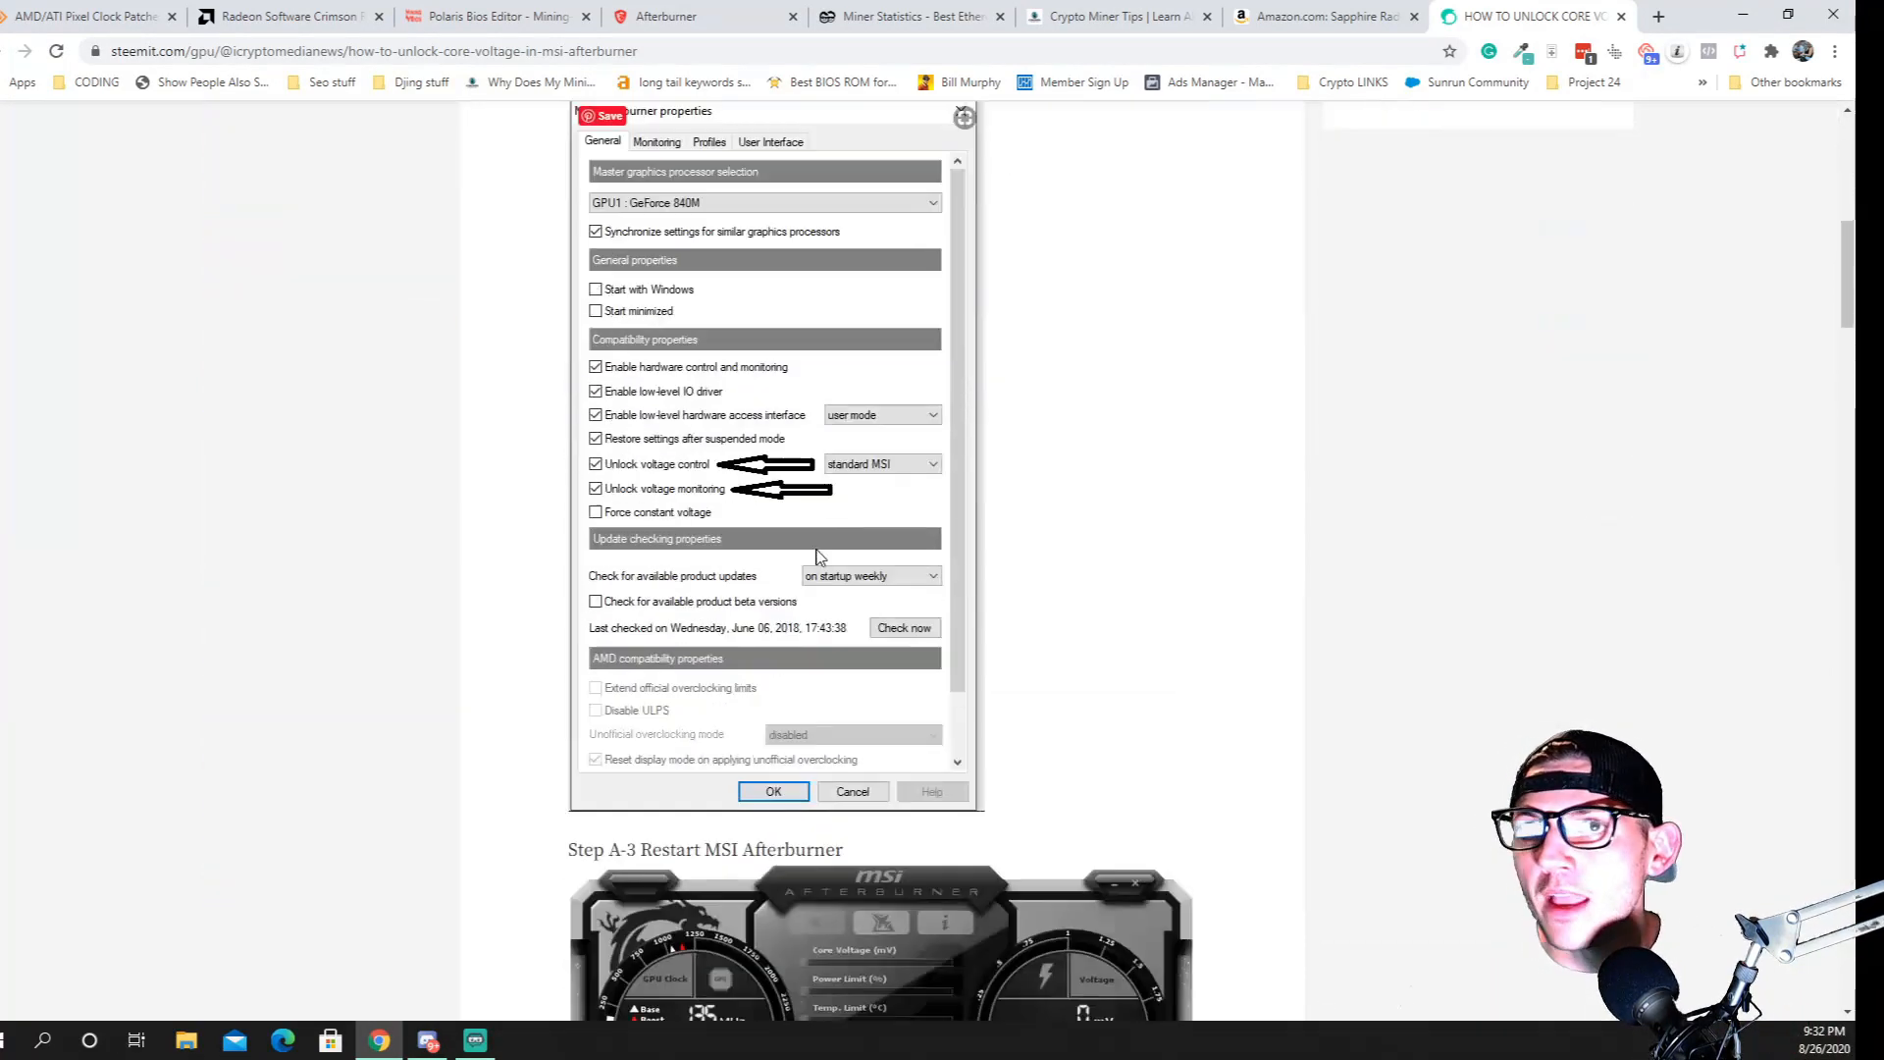
pyautogui.scroll(-10, 820, 556)
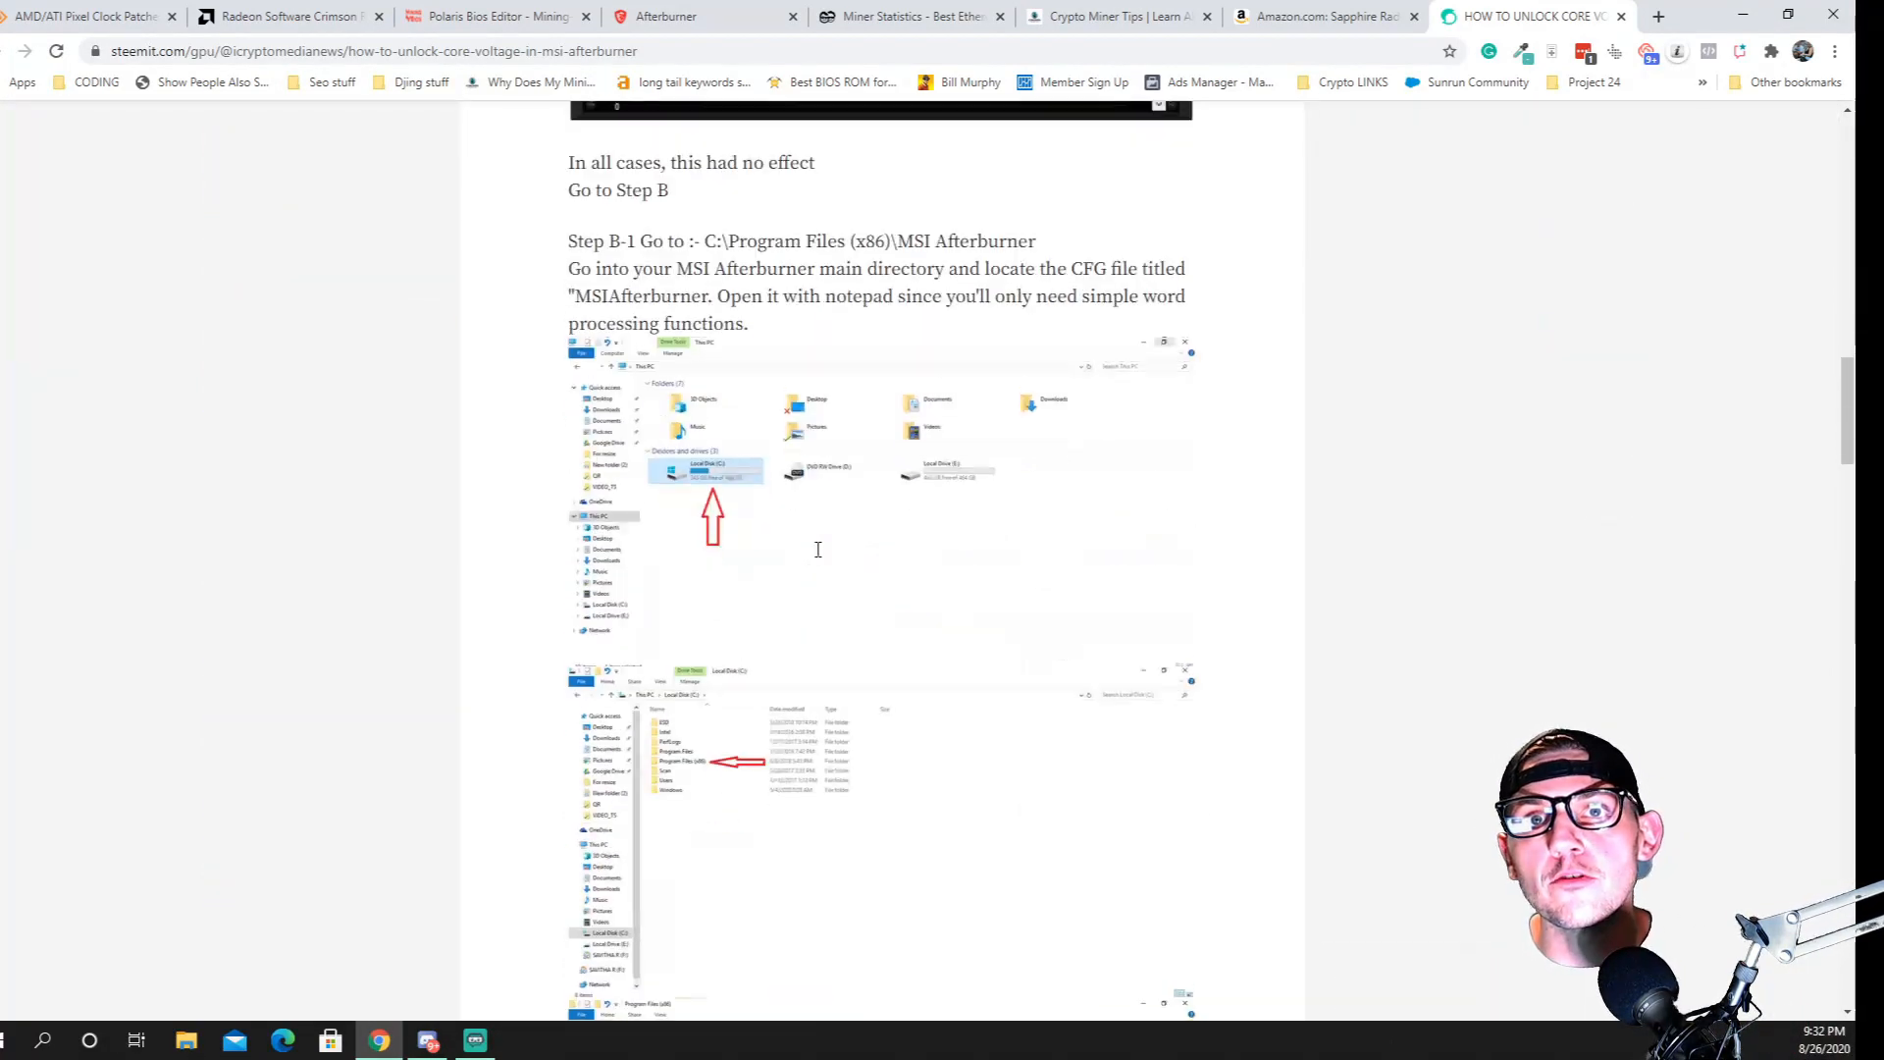
# Place the MSI Afterburner window beside the guide's screenshots and set the core voltage offset to +100 mV
pyautogui.scroll(-3, 818, 550)
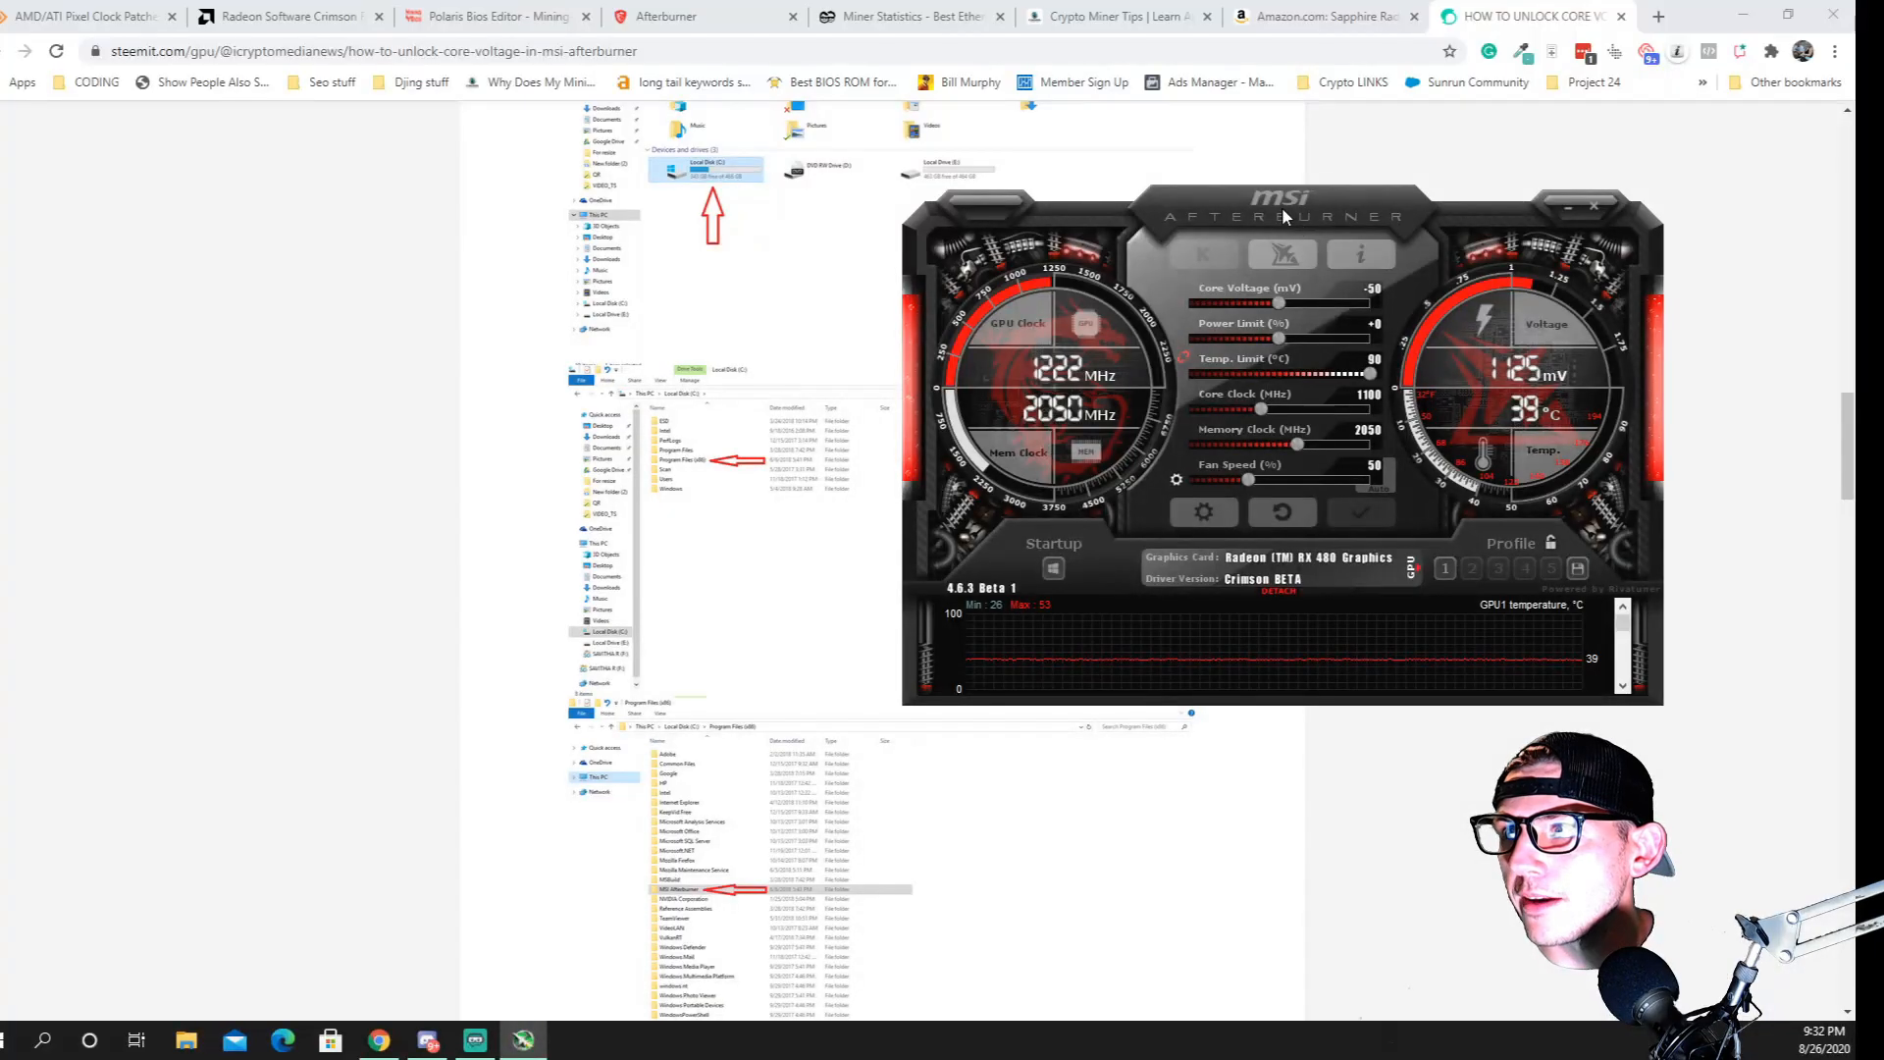
pyautogui.moveTo(1282, 206); pyautogui.dragTo(1306, 267)
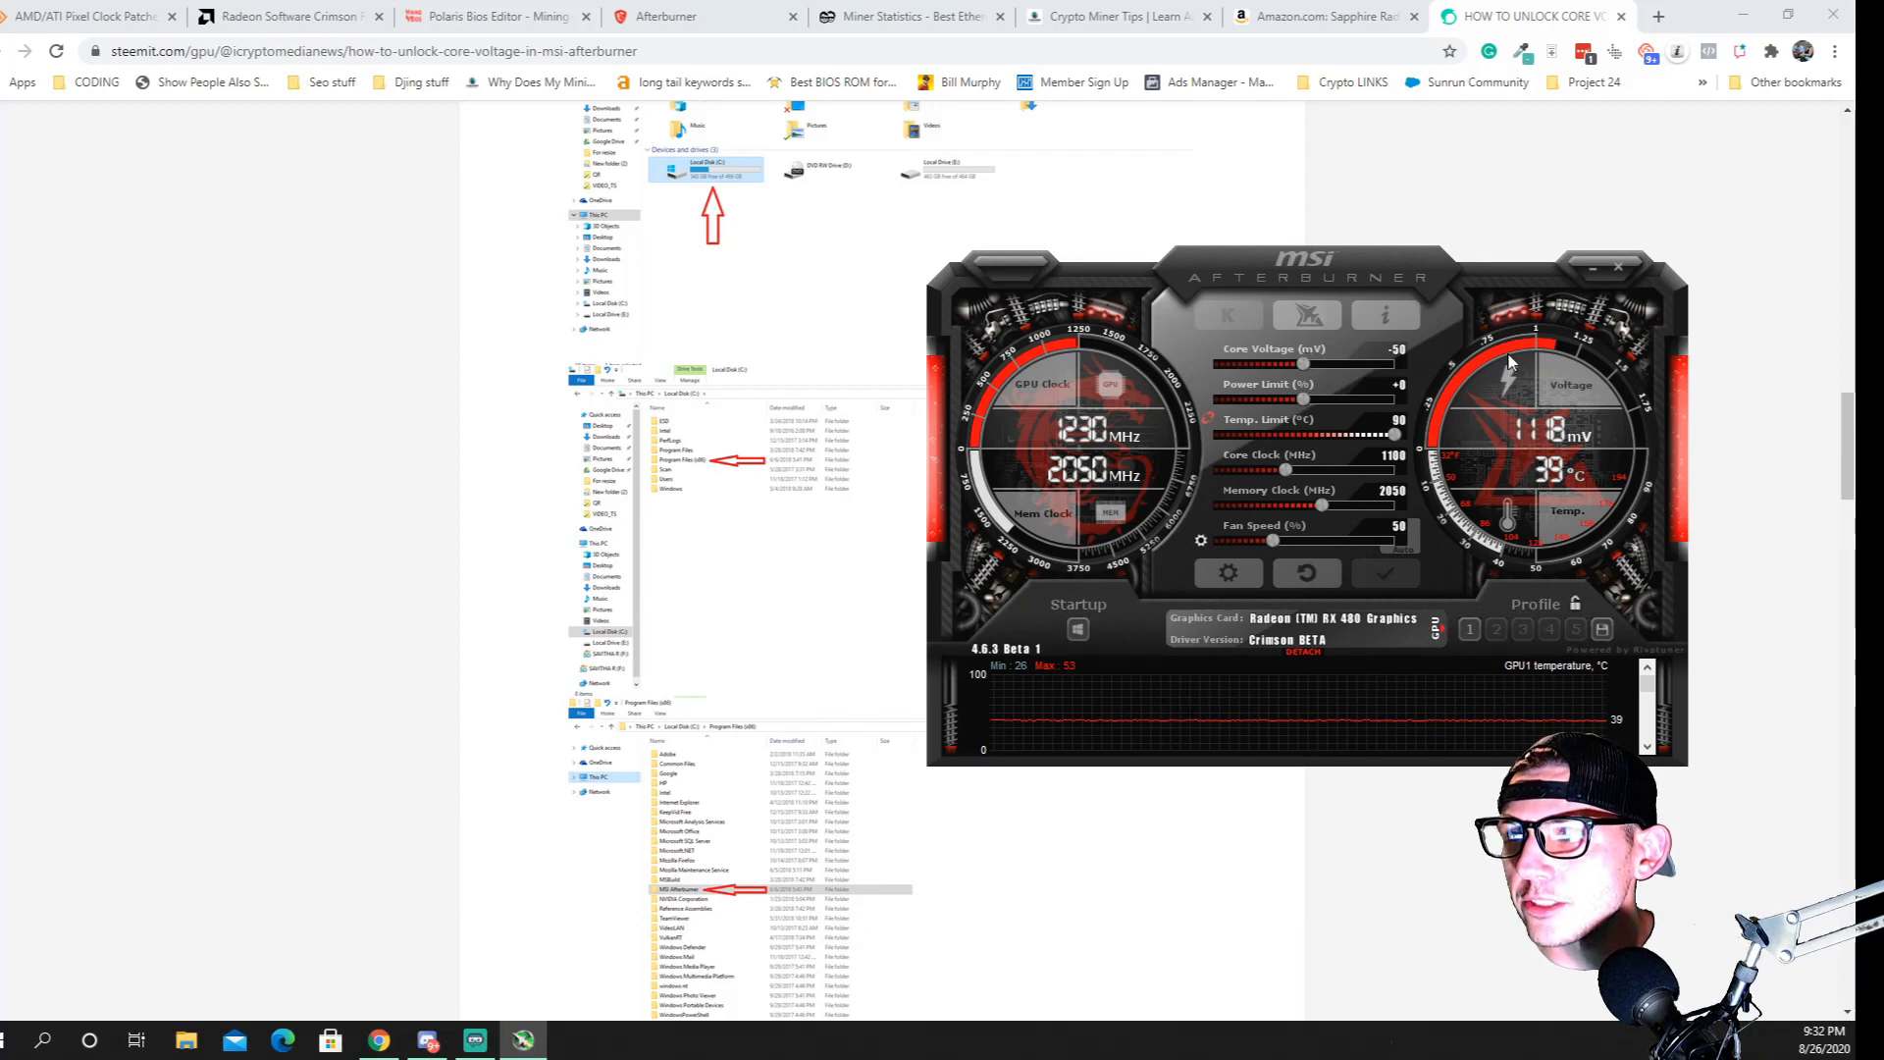
pyautogui.click(1401, 343)
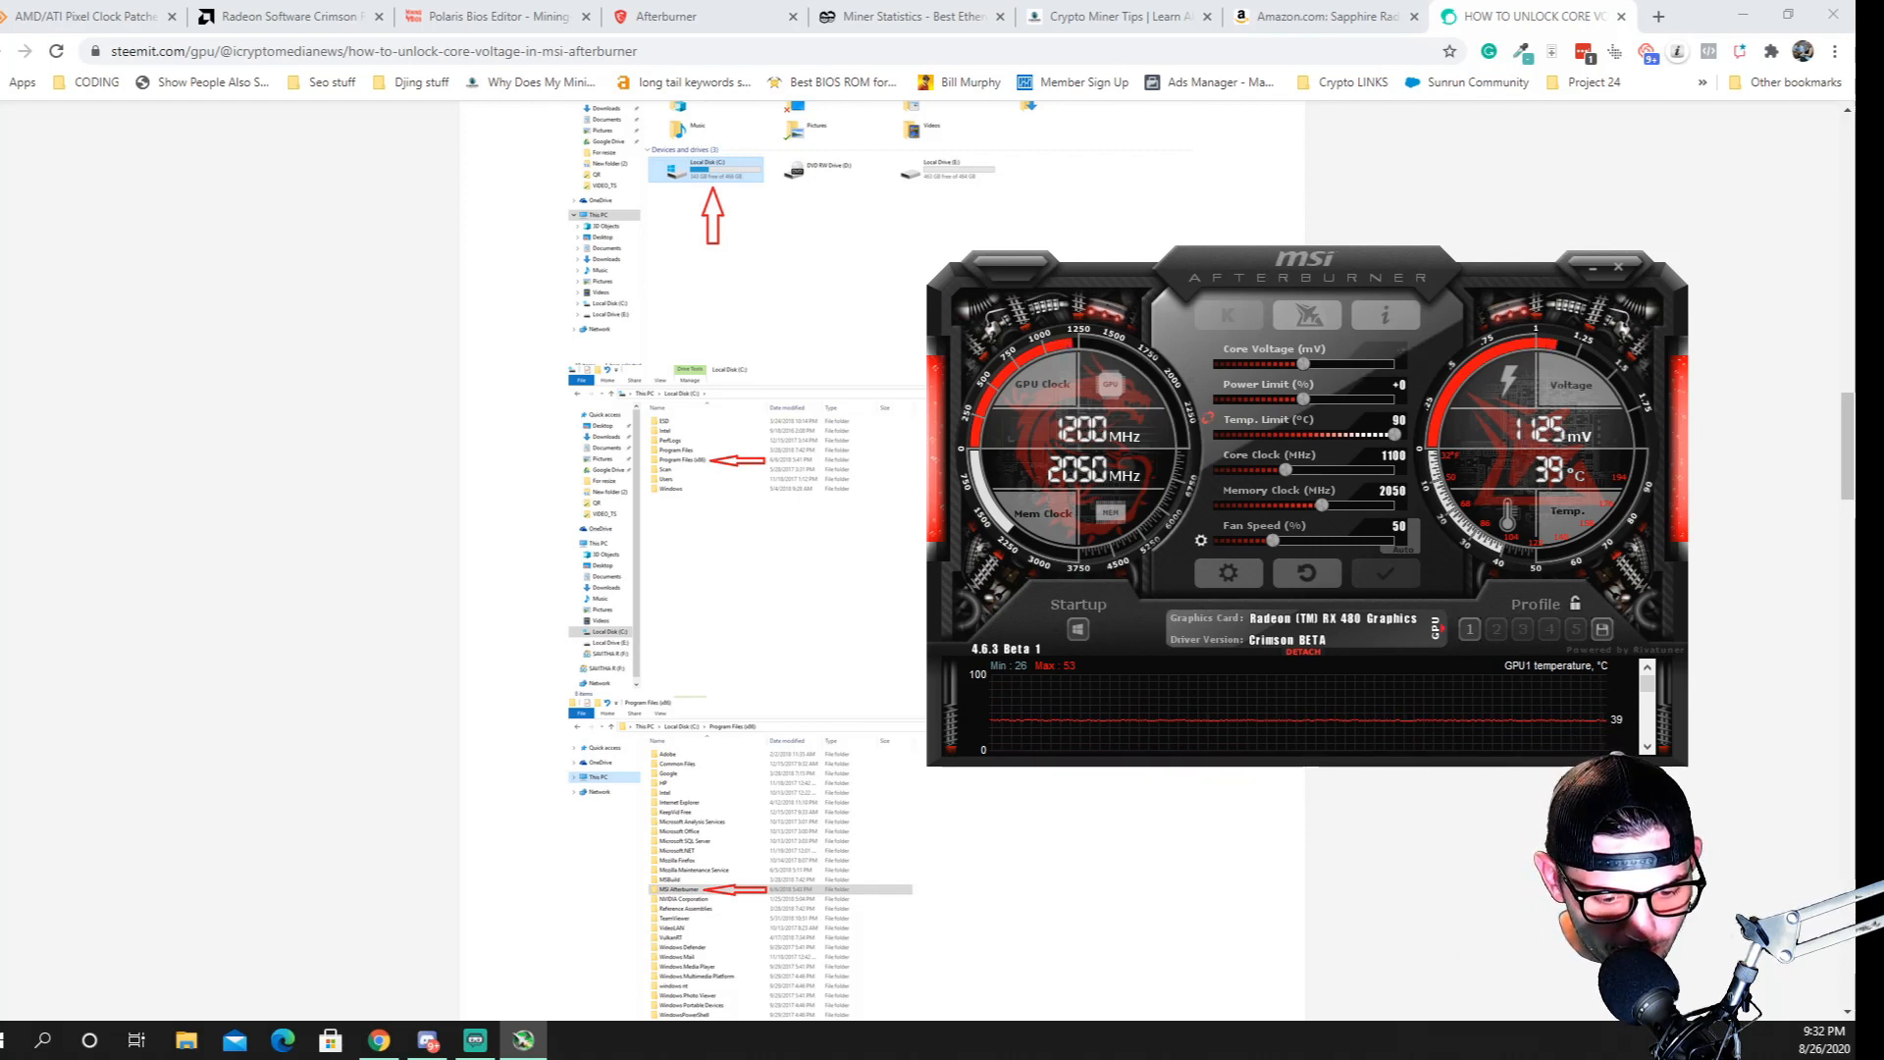
pyautogui.write('-95')
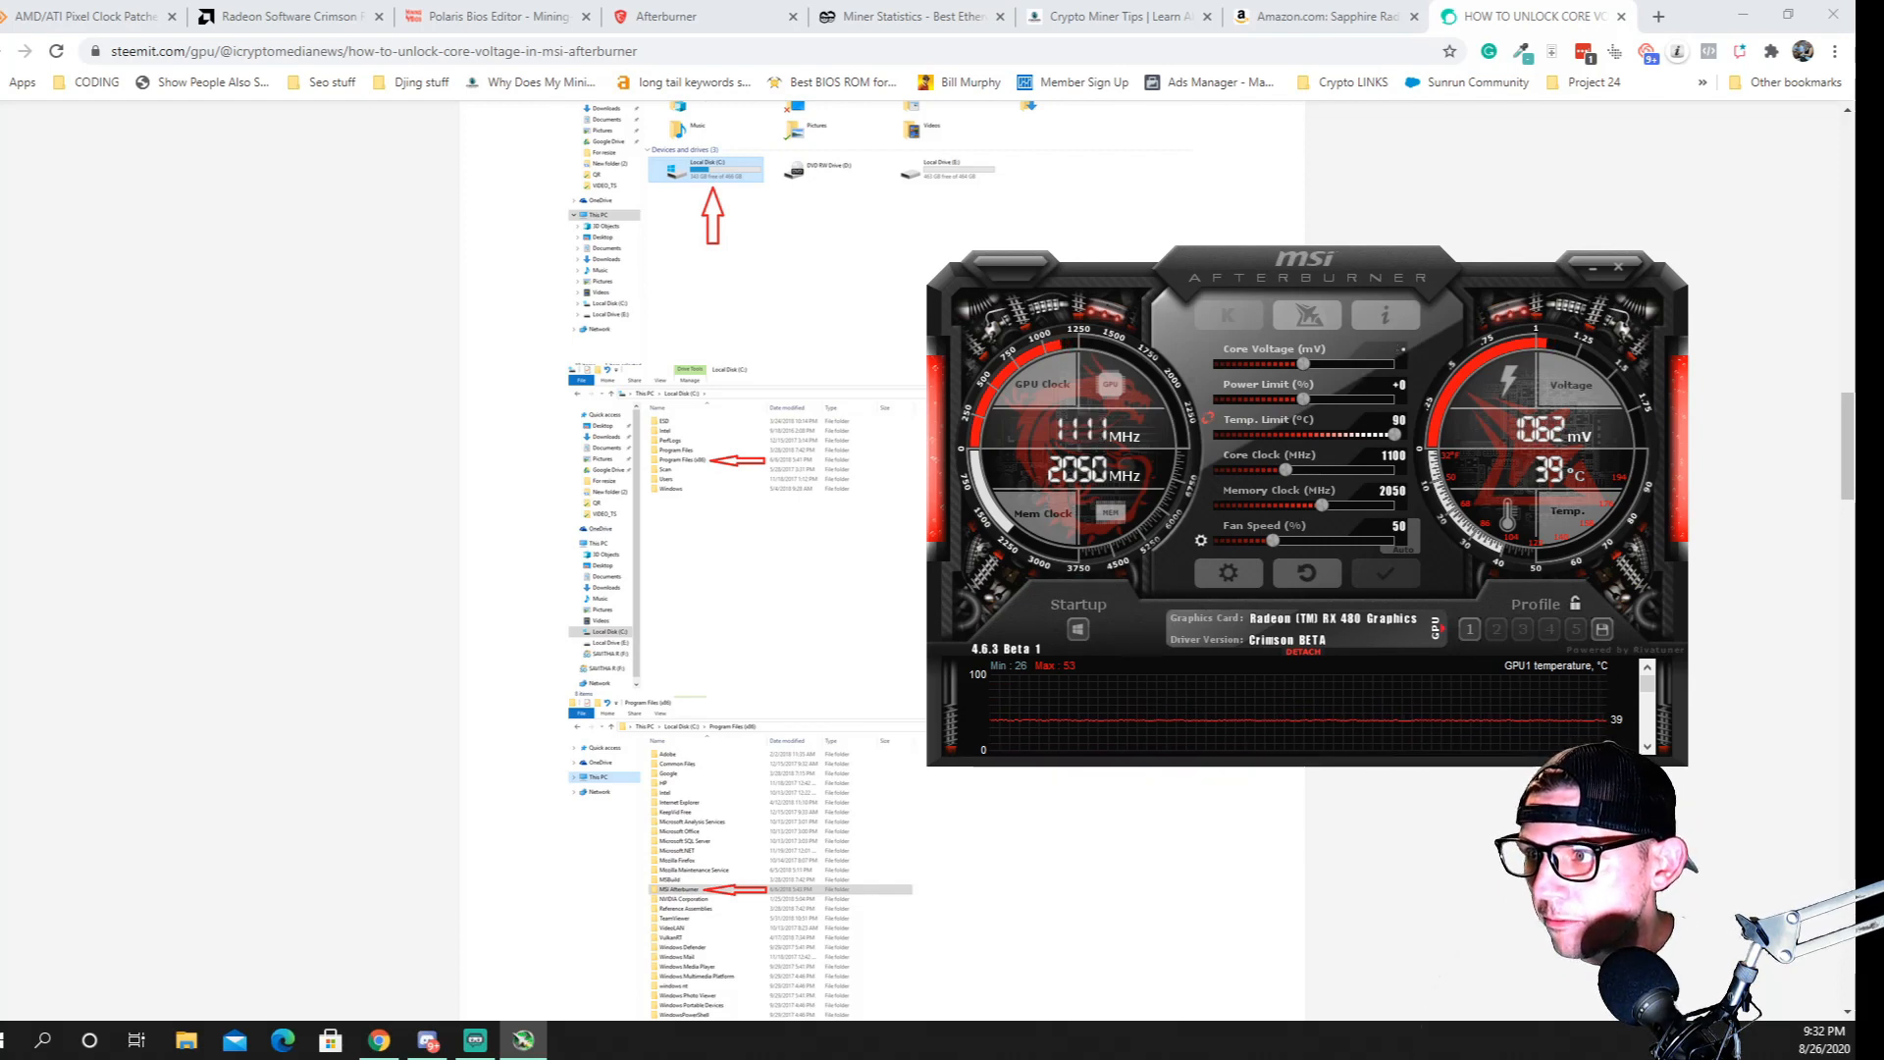
pyautogui.write('50')
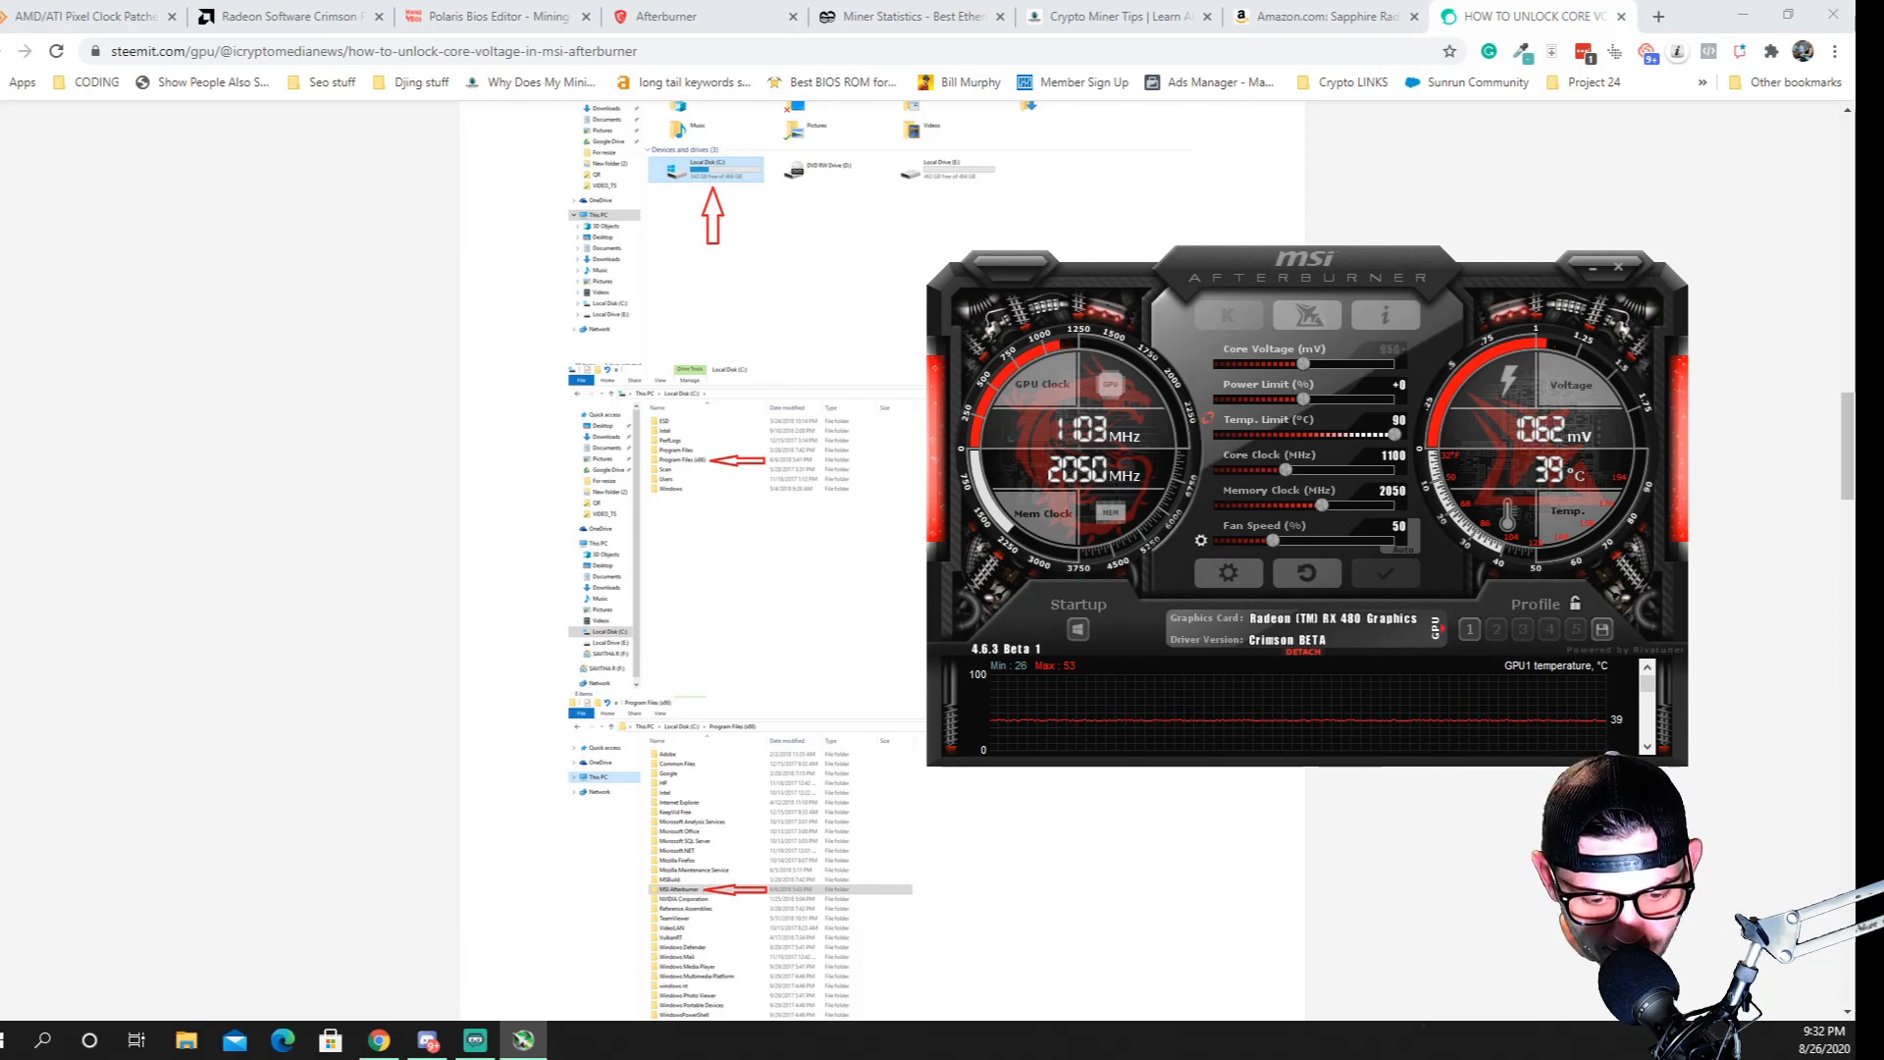
pyautogui.press('Return')
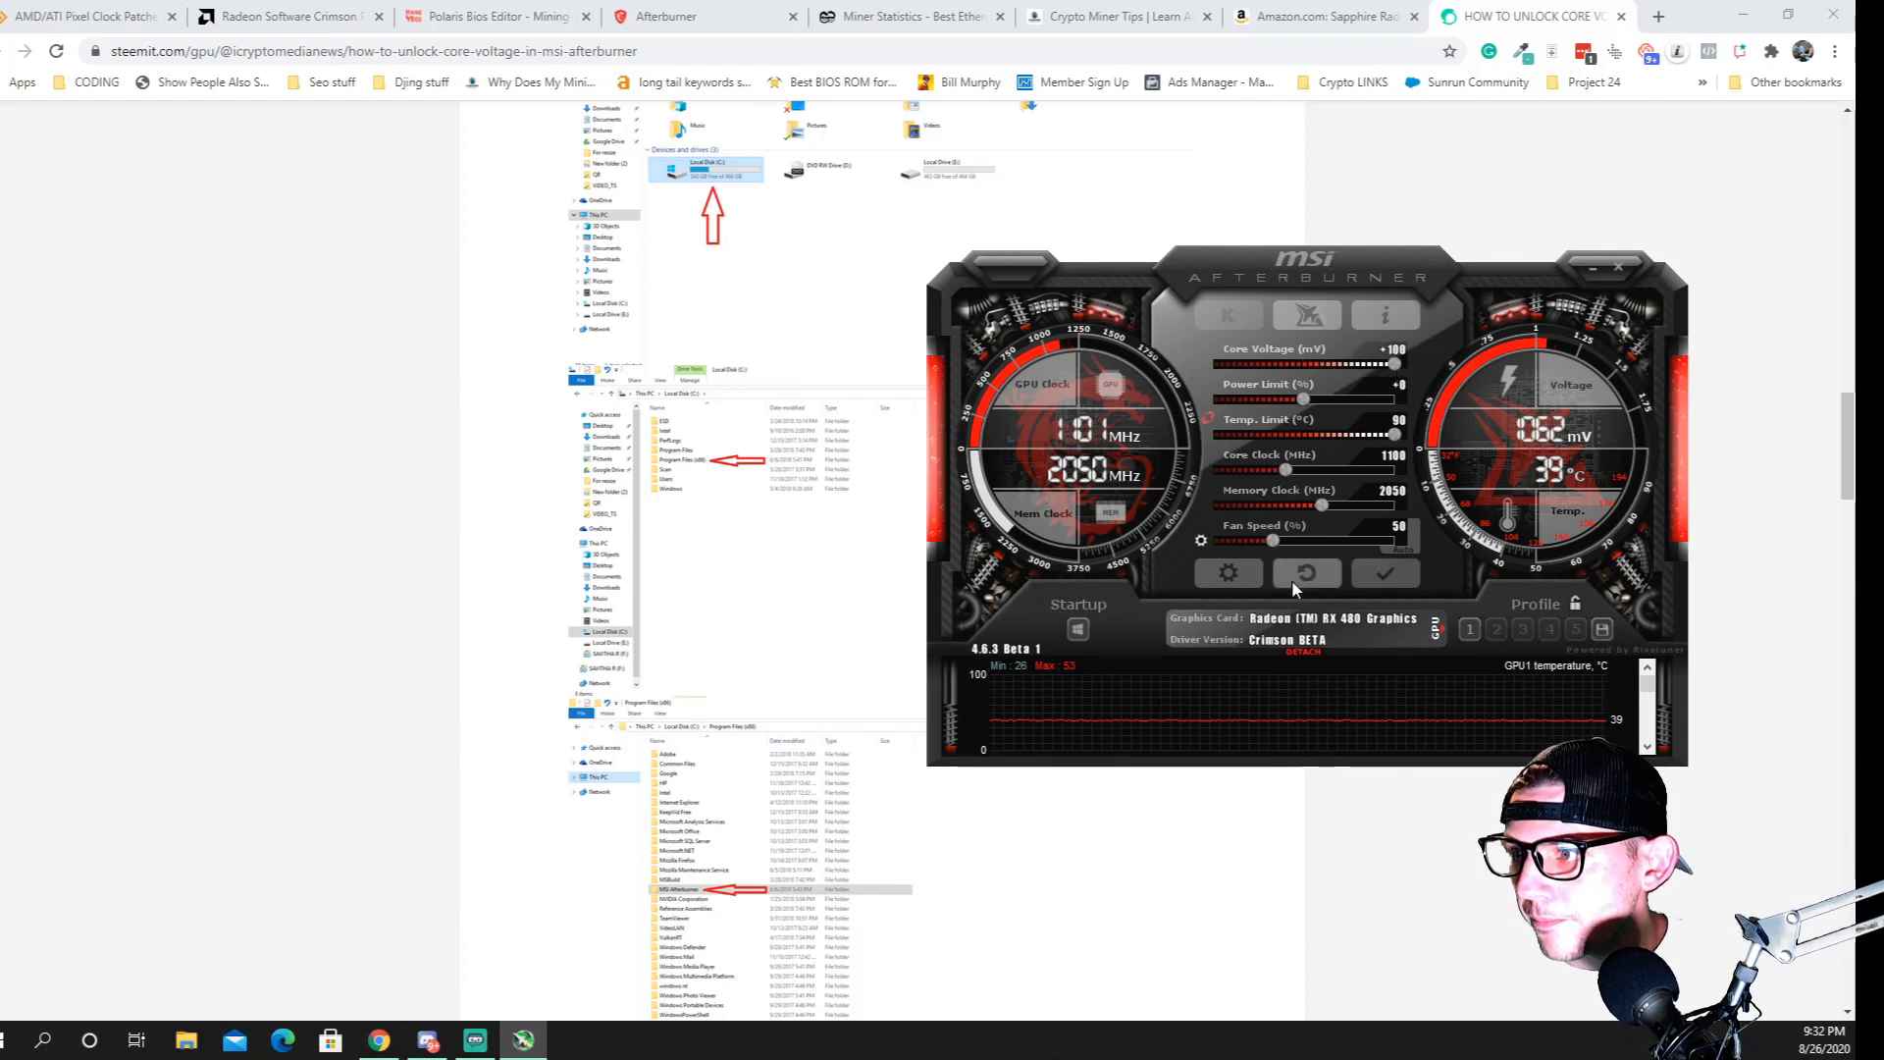
# Set the core voltage offset to 0 mV
pyautogui.click(1396, 351)
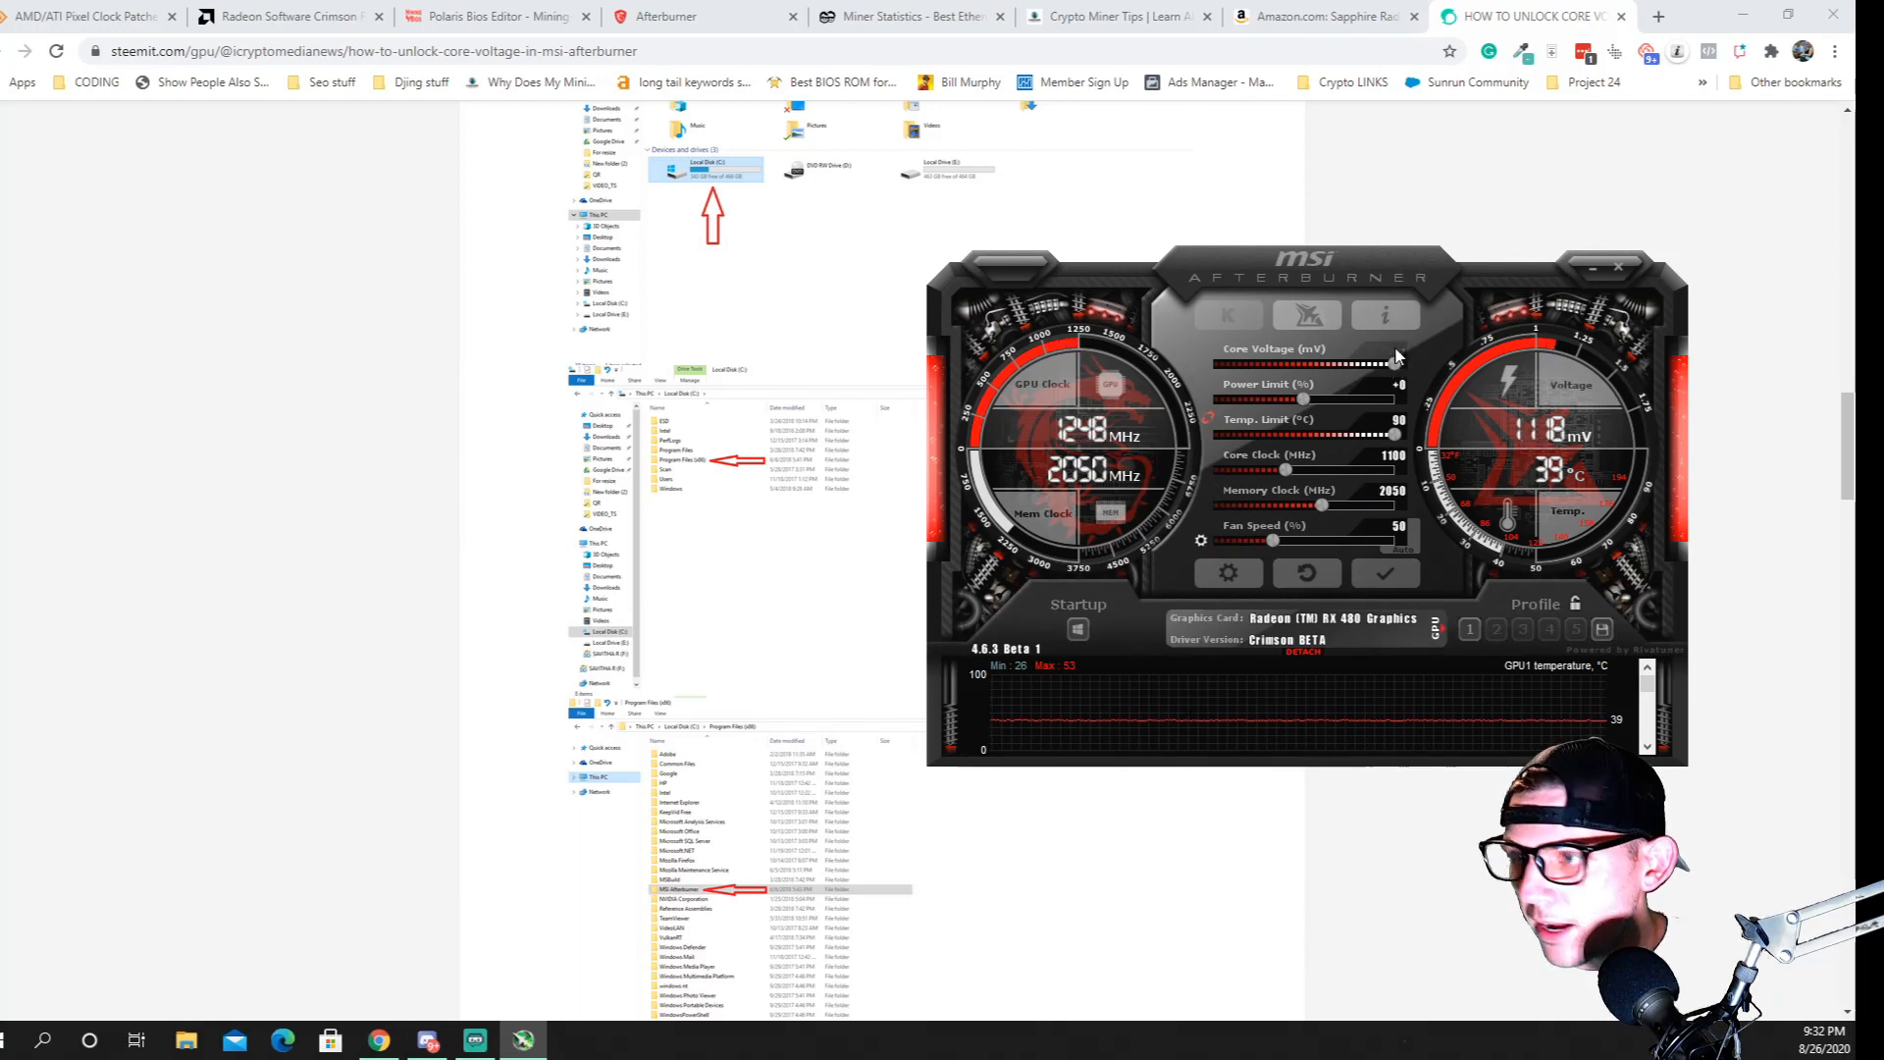
pyautogui.write('0')
pyautogui.press('Return')
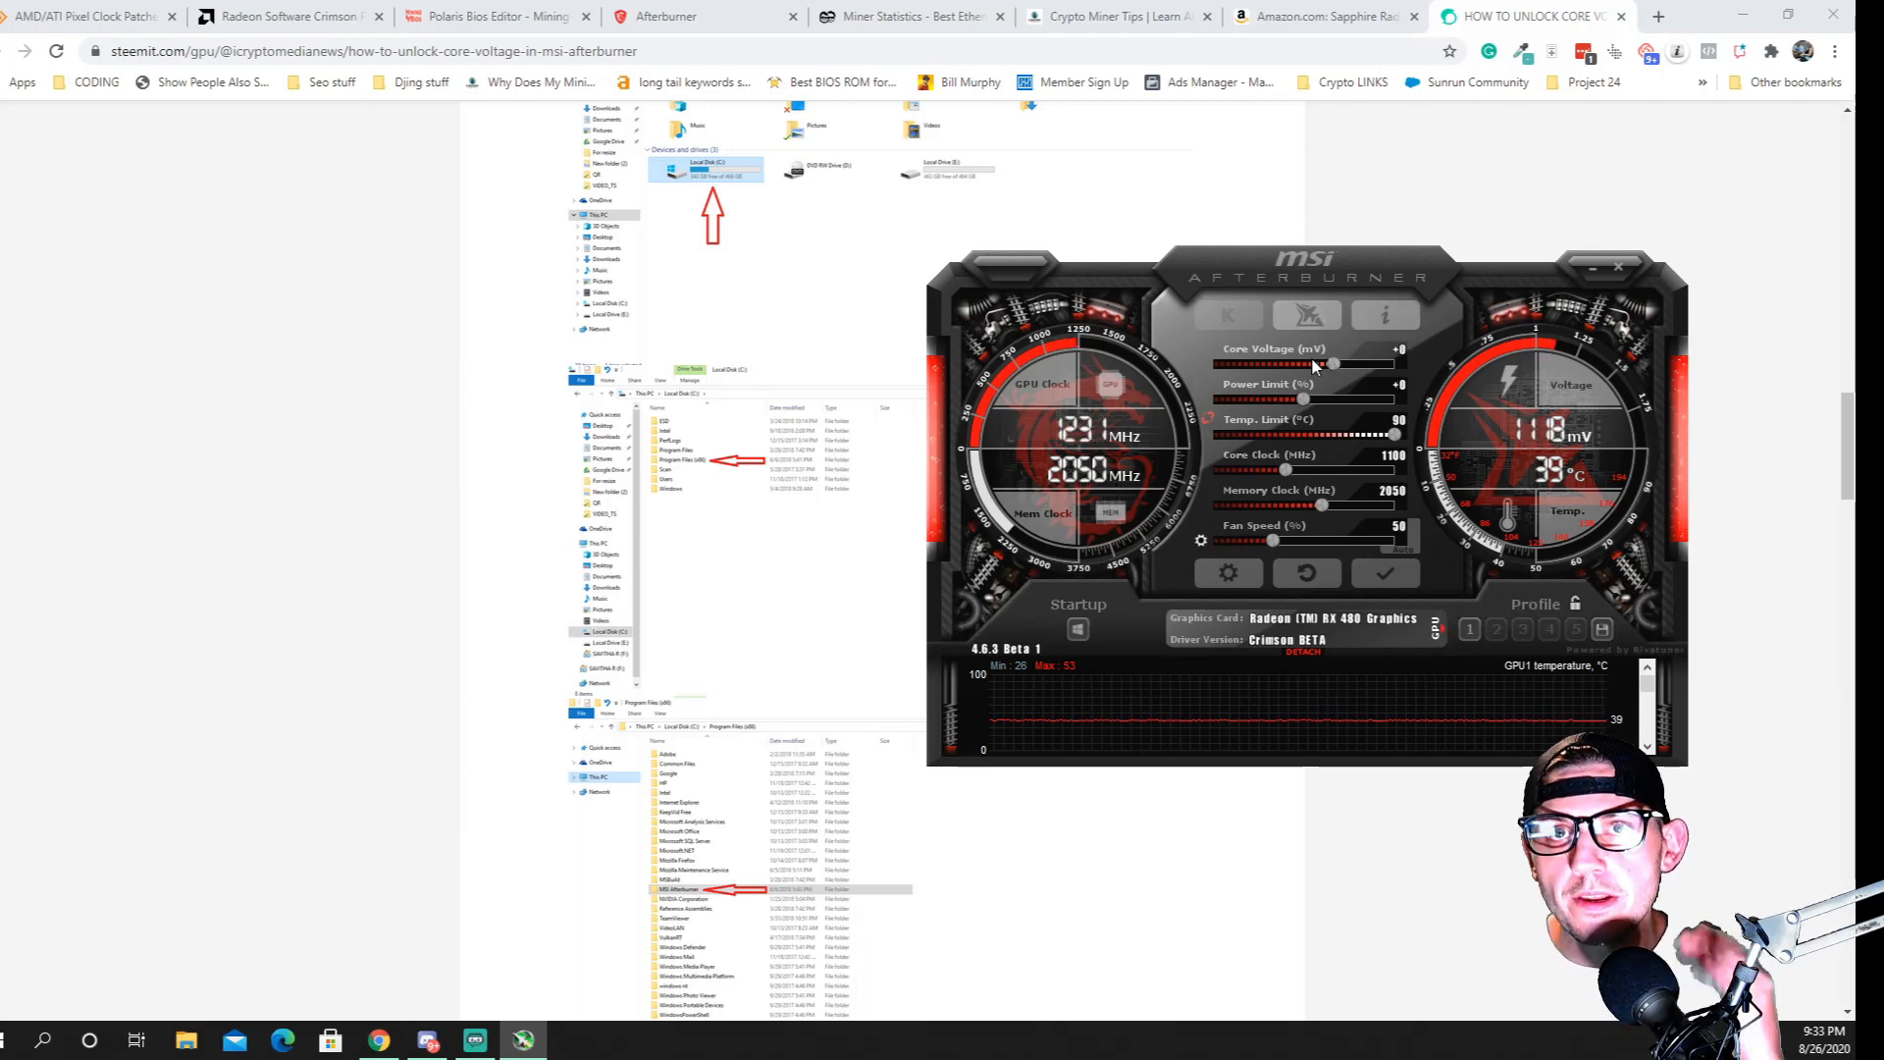
# Set the core voltage offset to -50 mV and open the core clock value for editing
pyautogui.click(1395, 351)
pyautogui.write('-')
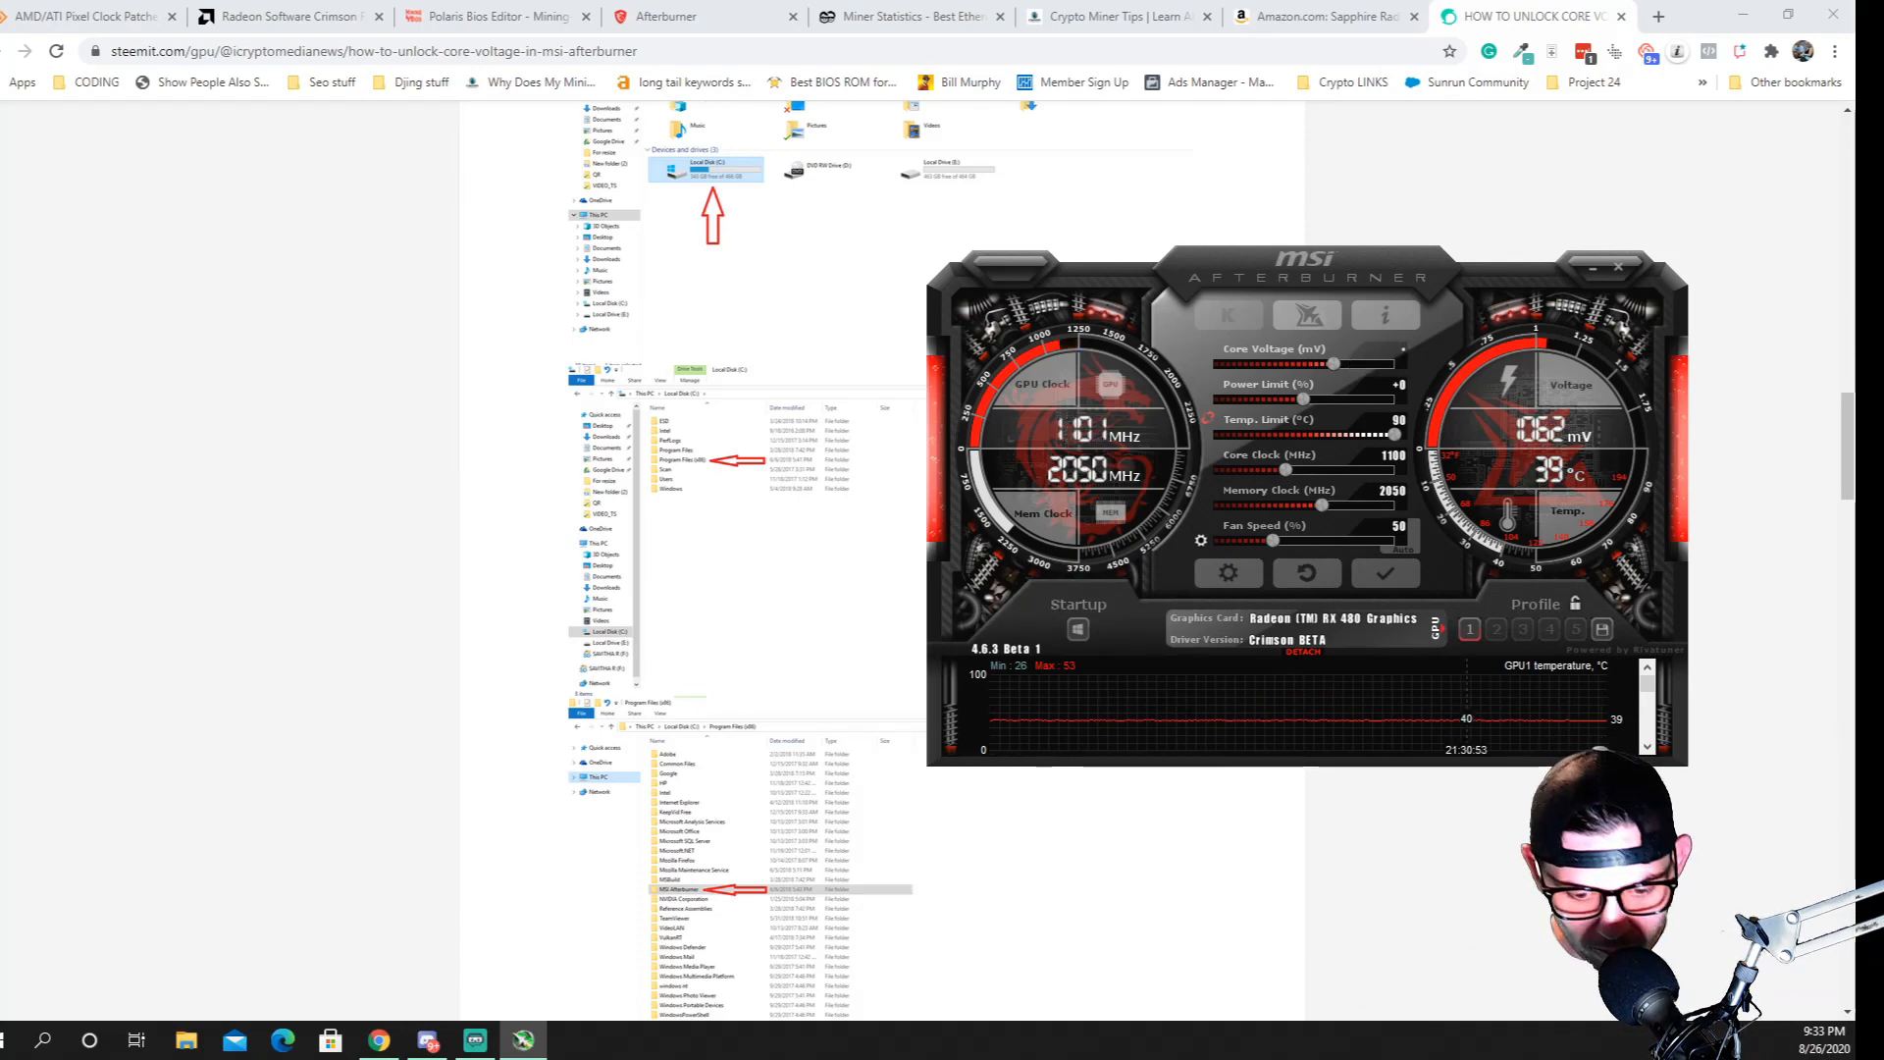
pyautogui.write('-')
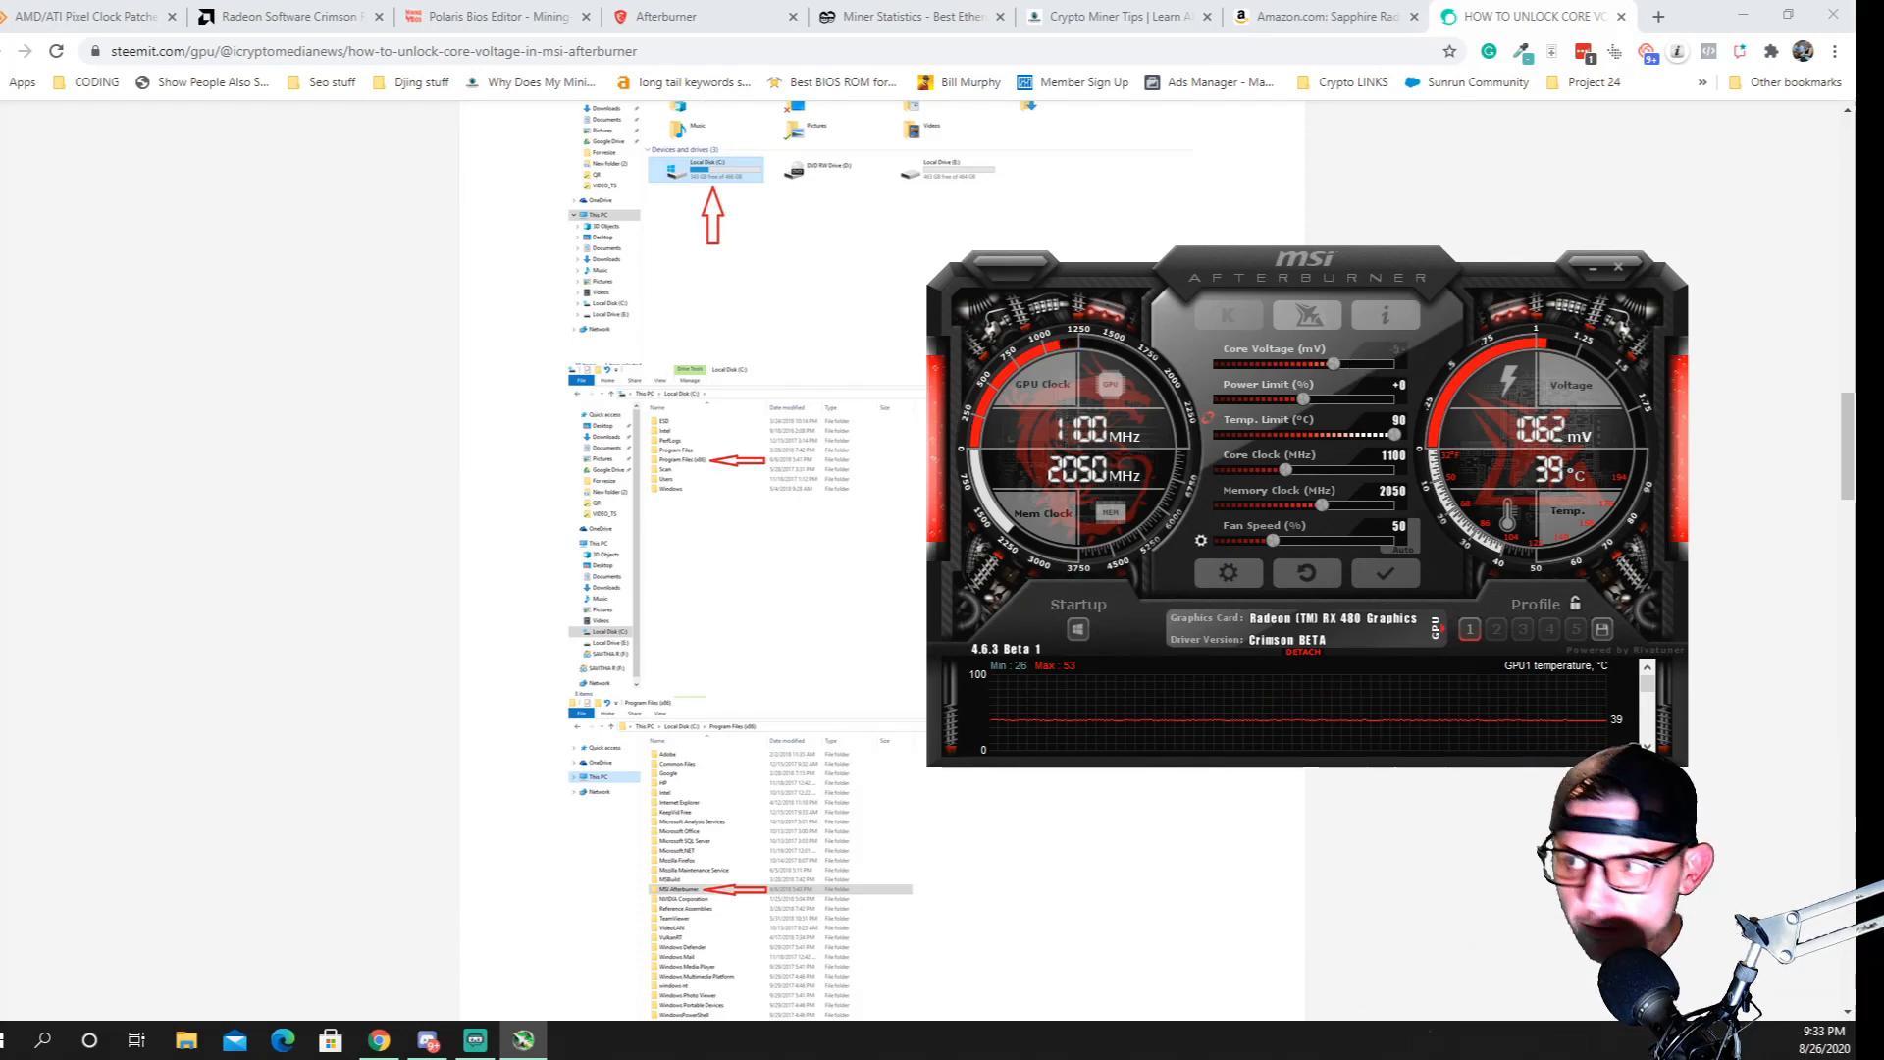
pyautogui.write('50')
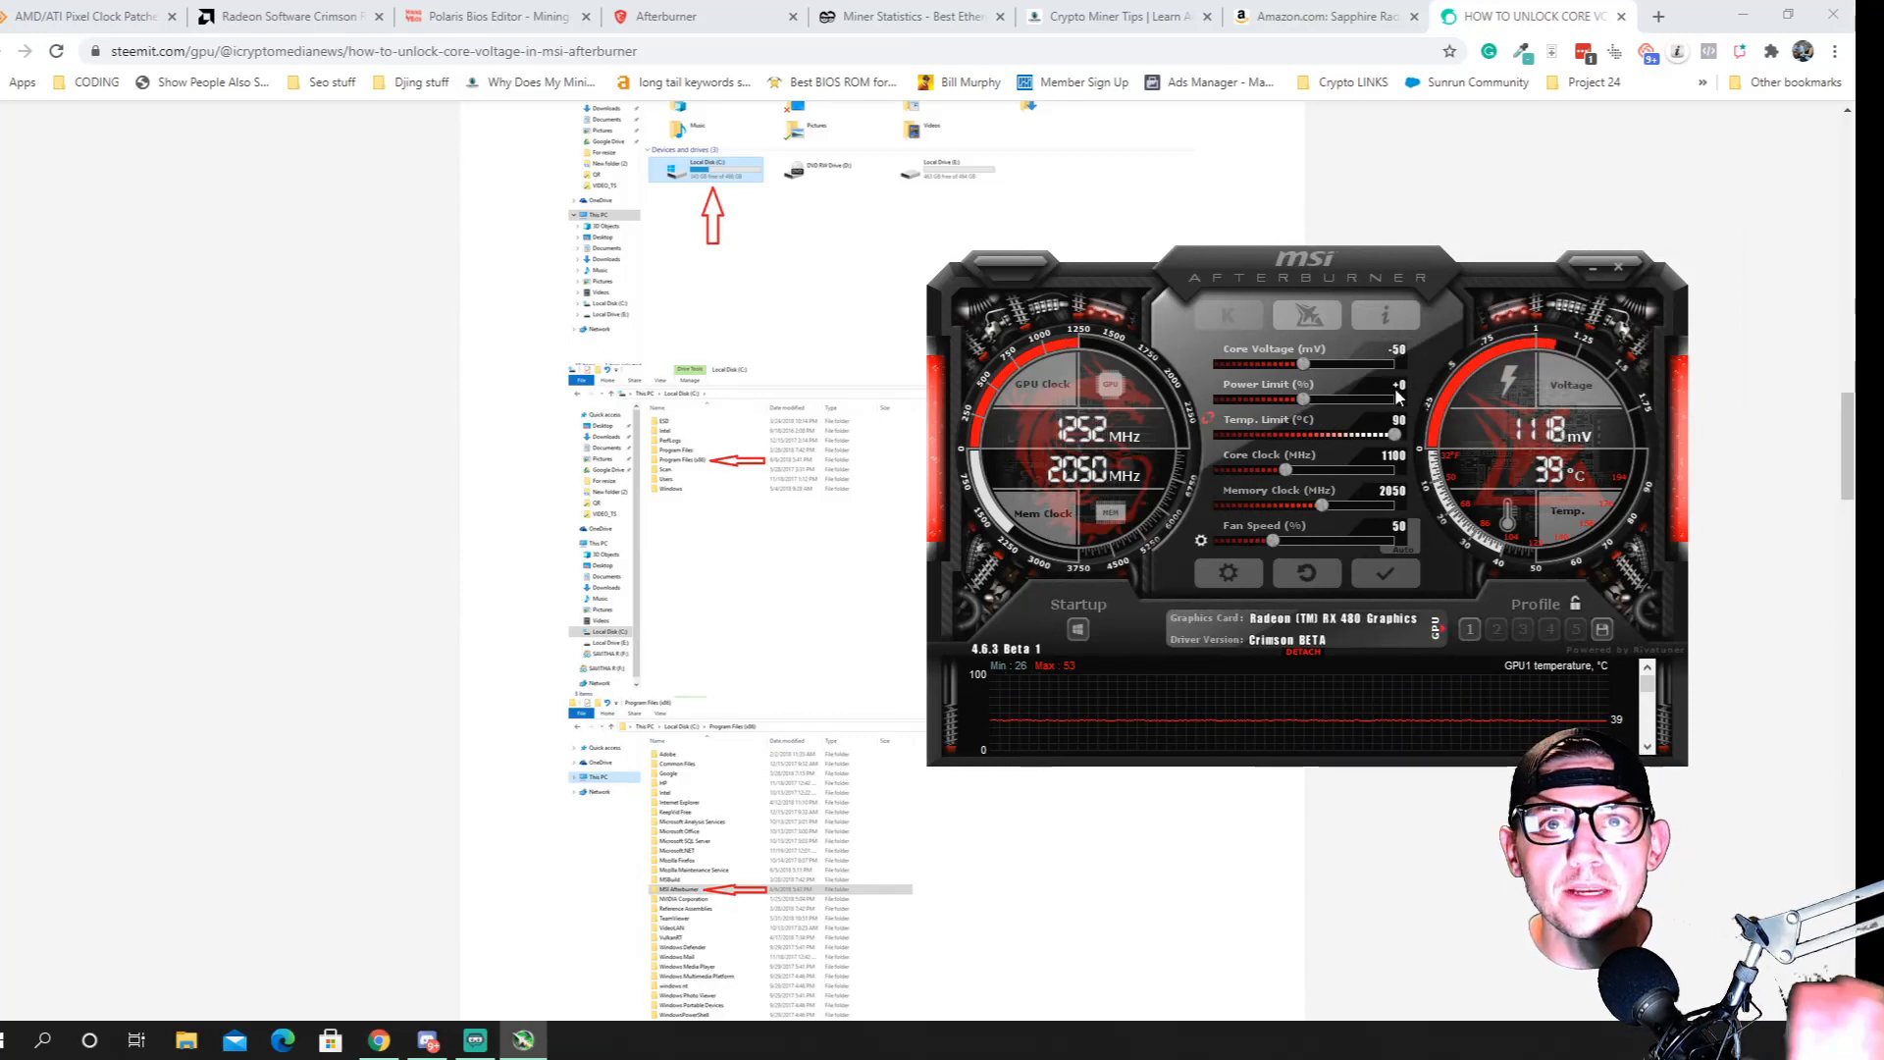
pyautogui.click(1395, 458)
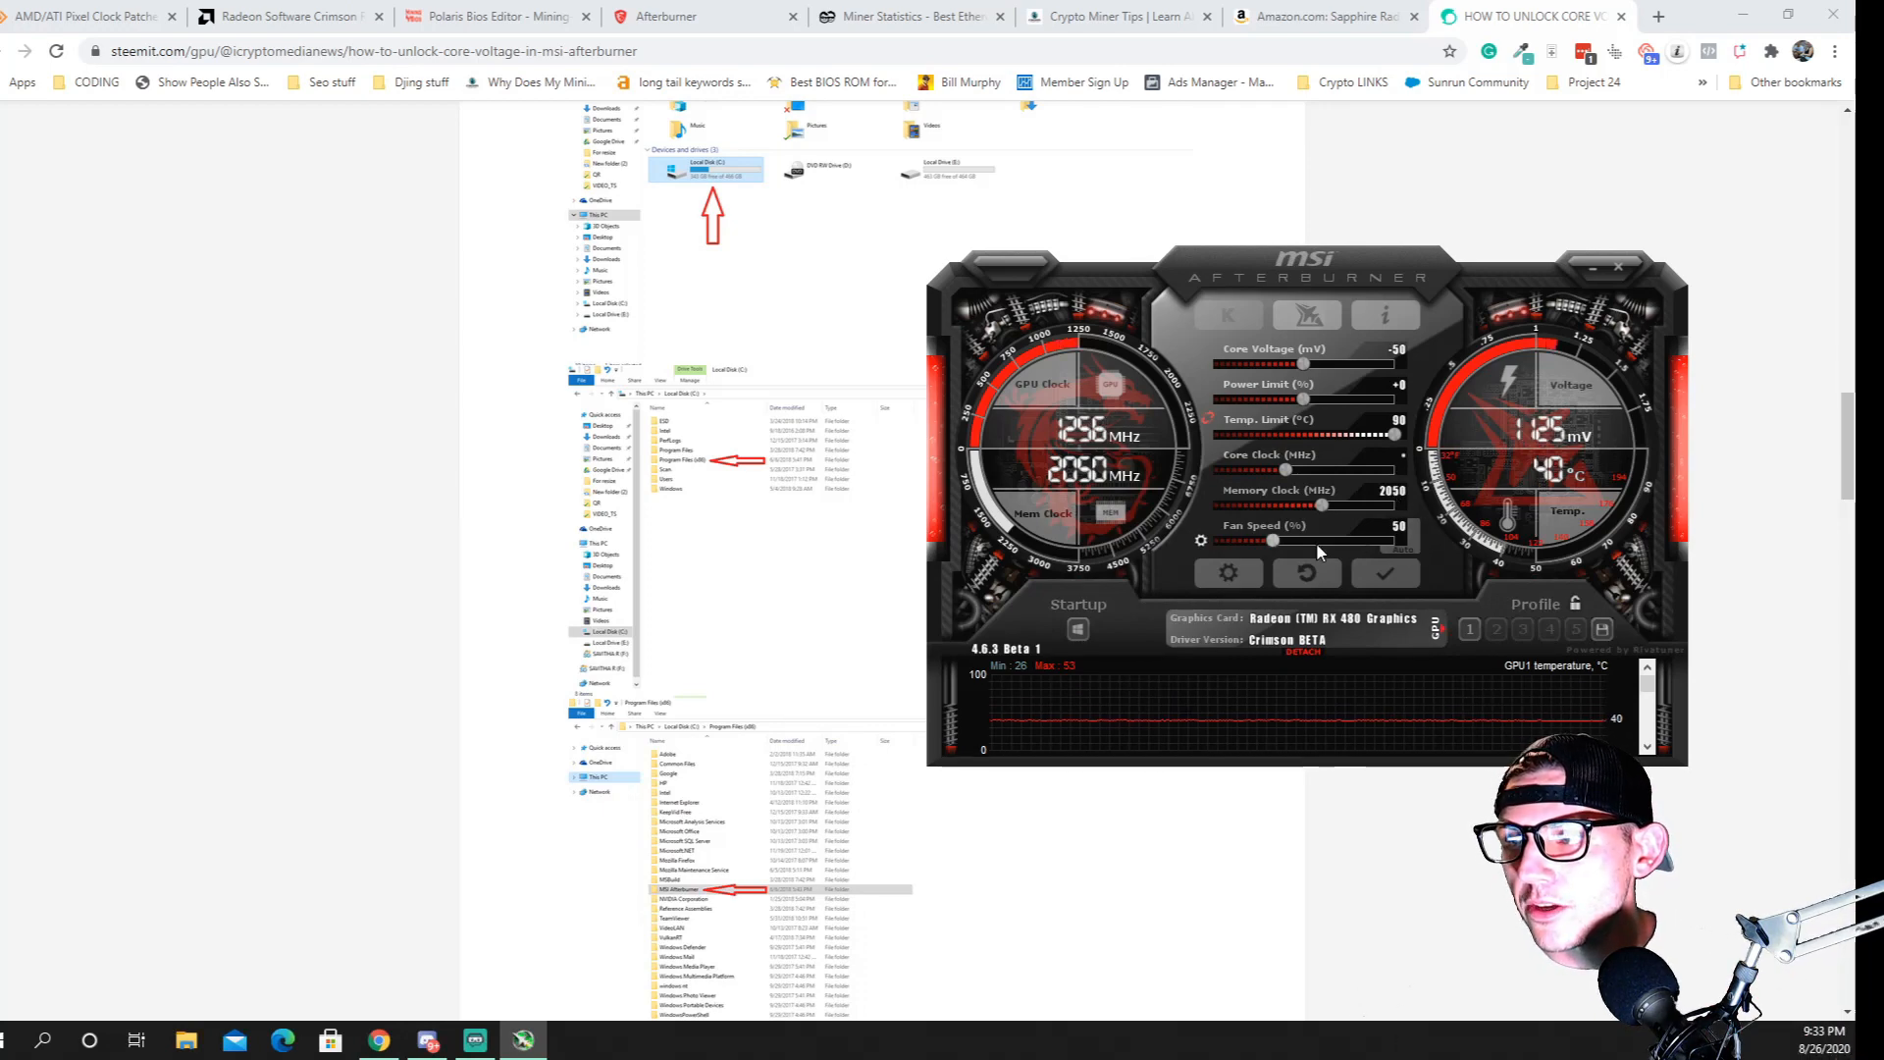
# Try user-defined automatic fan control with the 50 °C curve point moved to about 45 °C and 58%, and discard the changes
pyautogui.click(1228, 573)
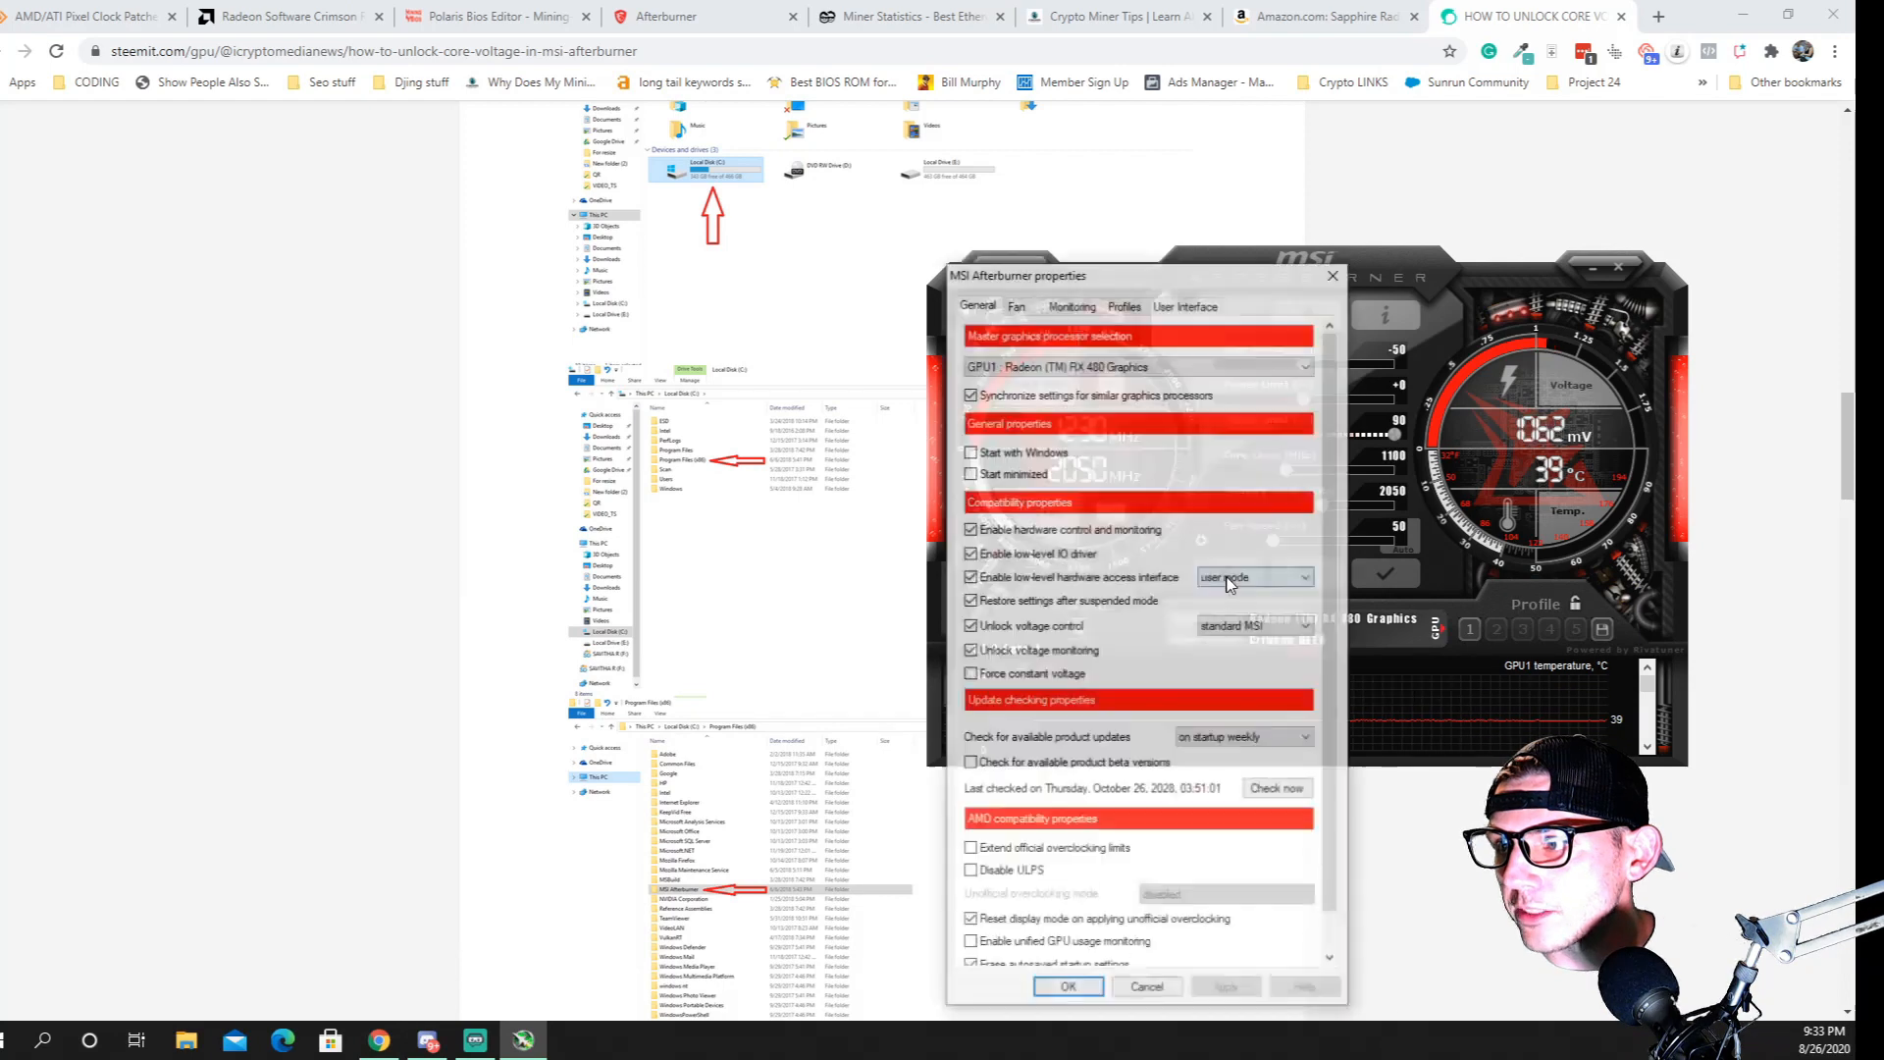
pyautogui.click(1017, 303)
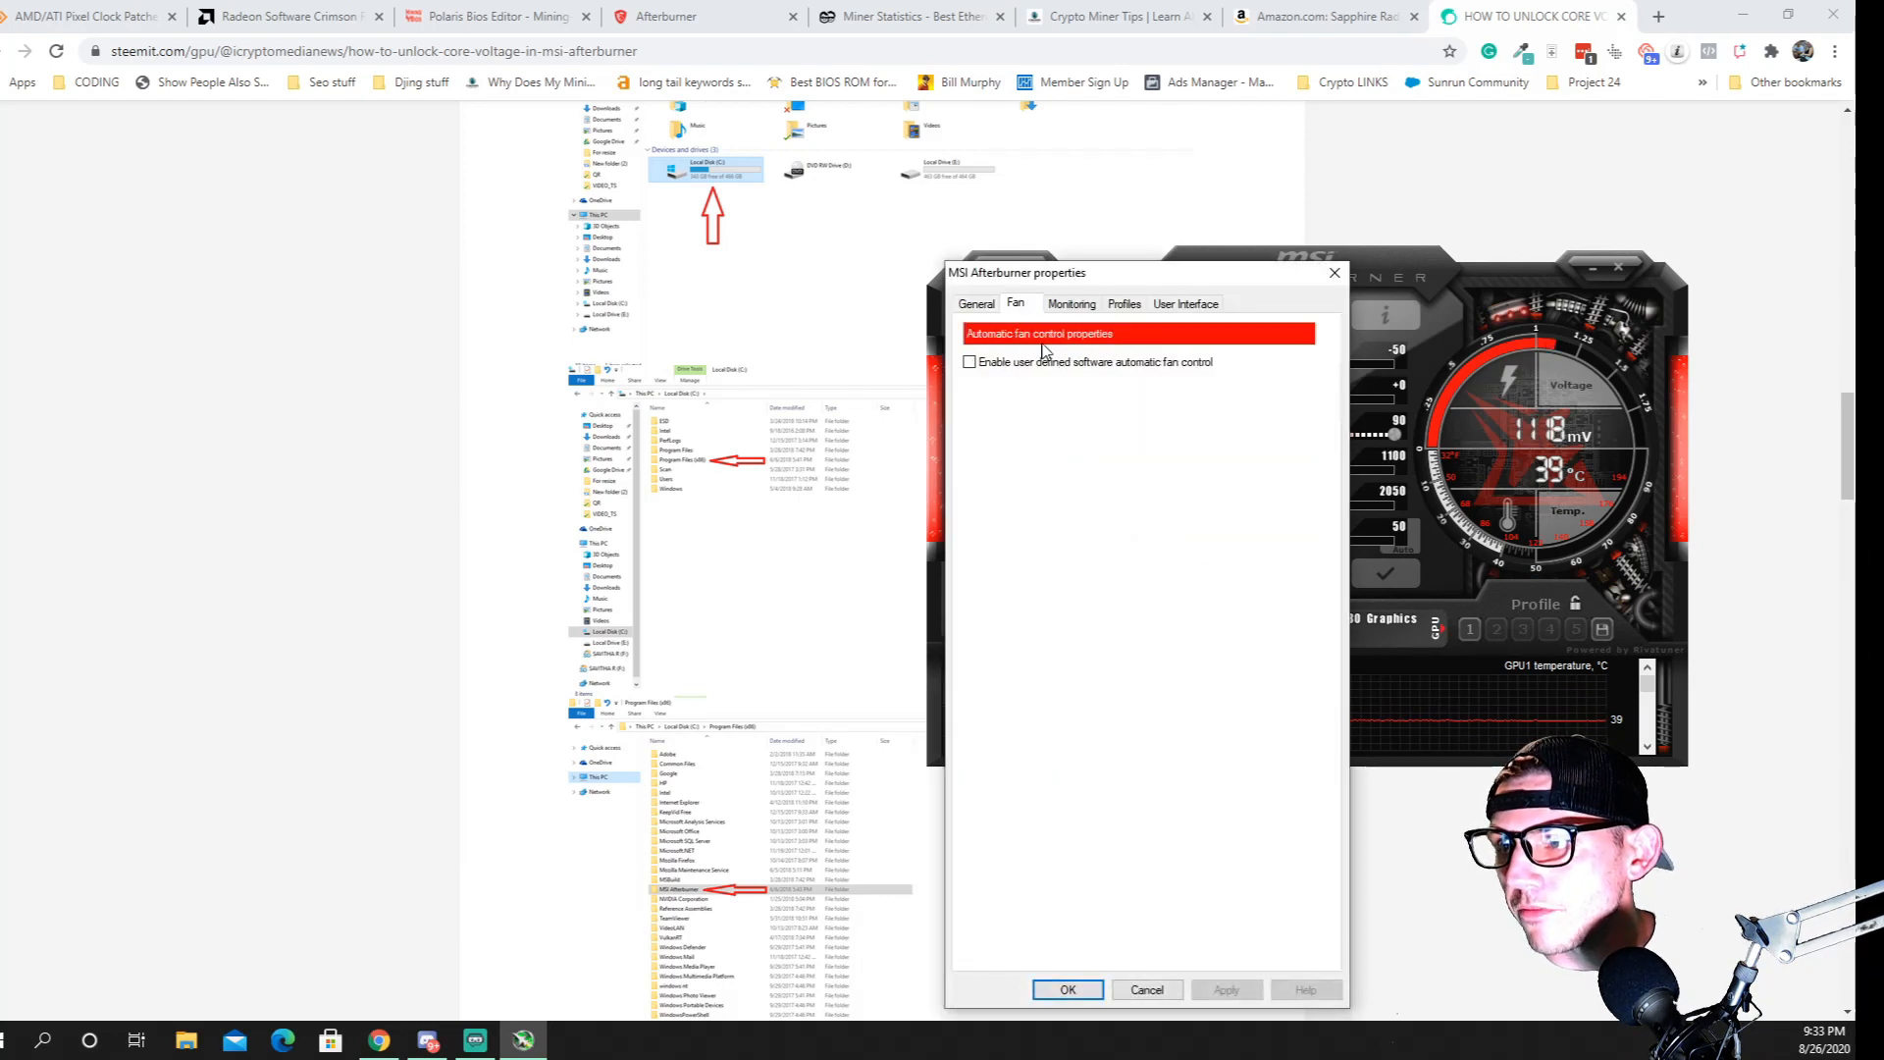
pyautogui.click(970, 362)
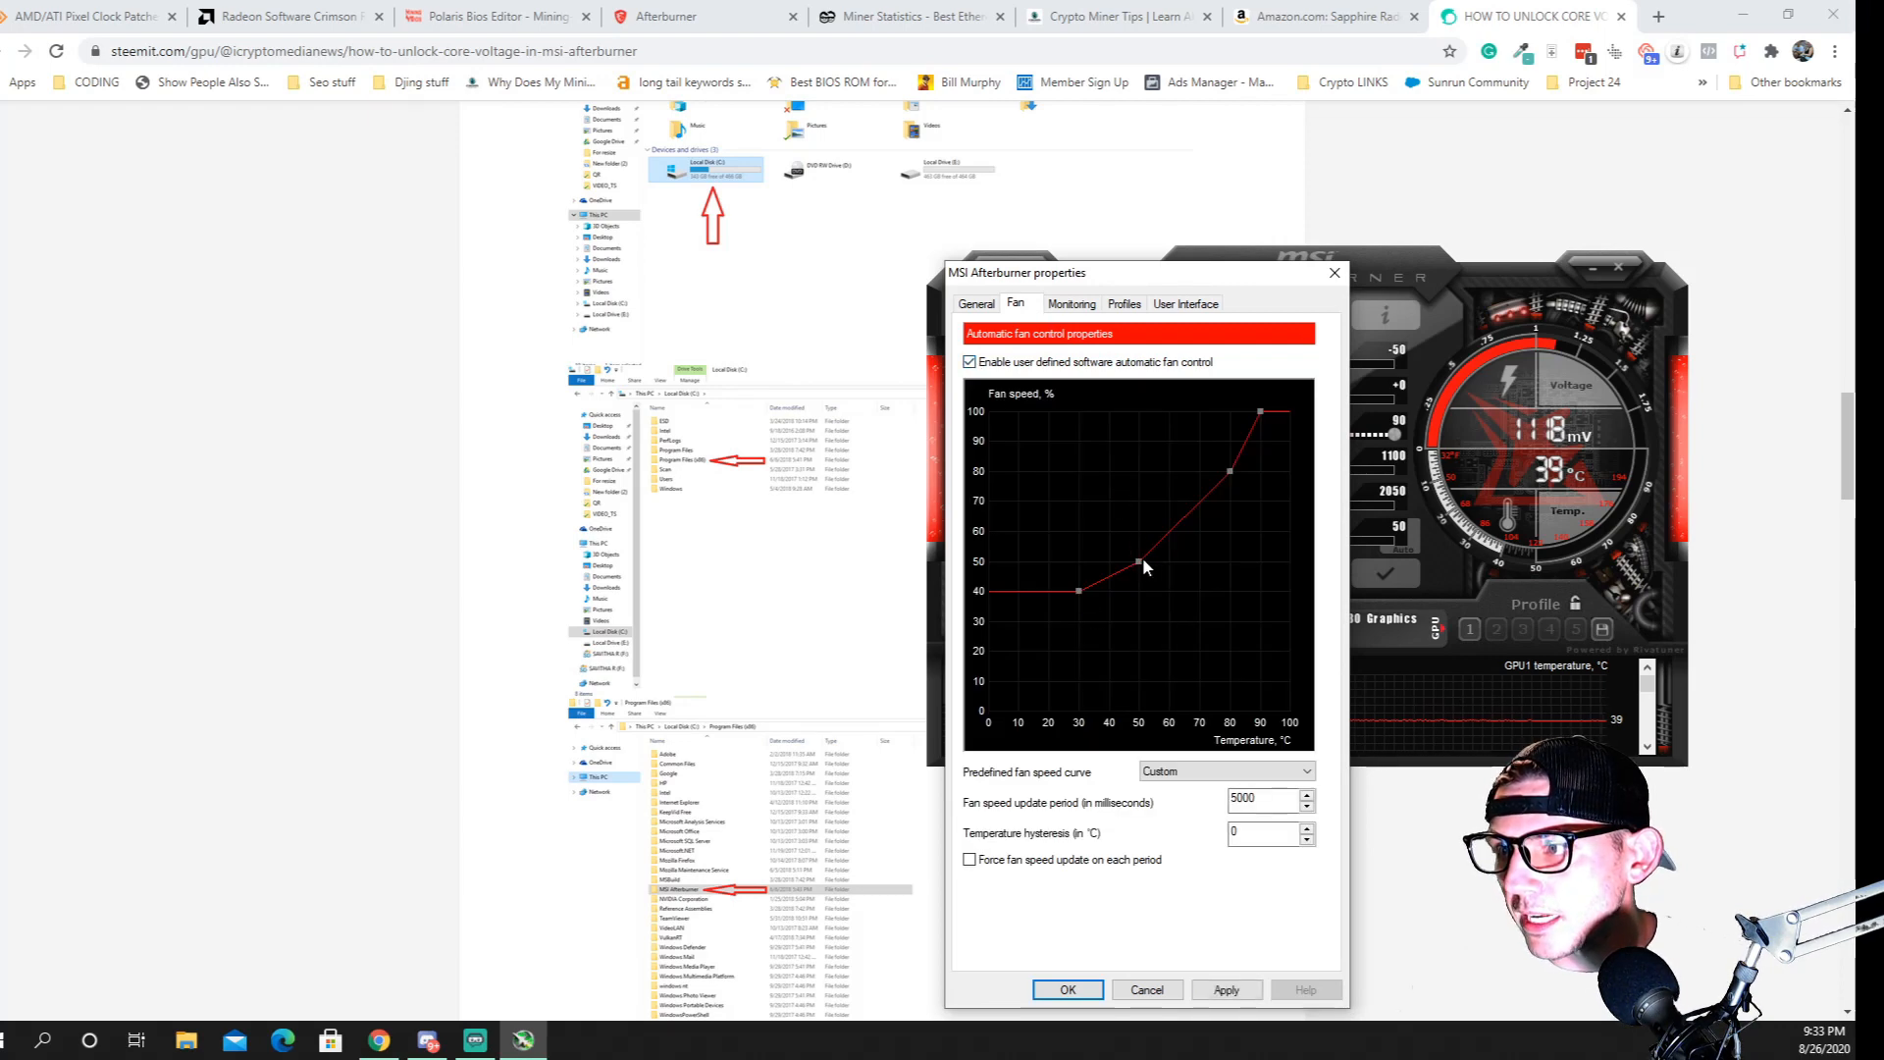
pyautogui.moveTo(1138, 561); pyautogui.dragTo(1124, 537)
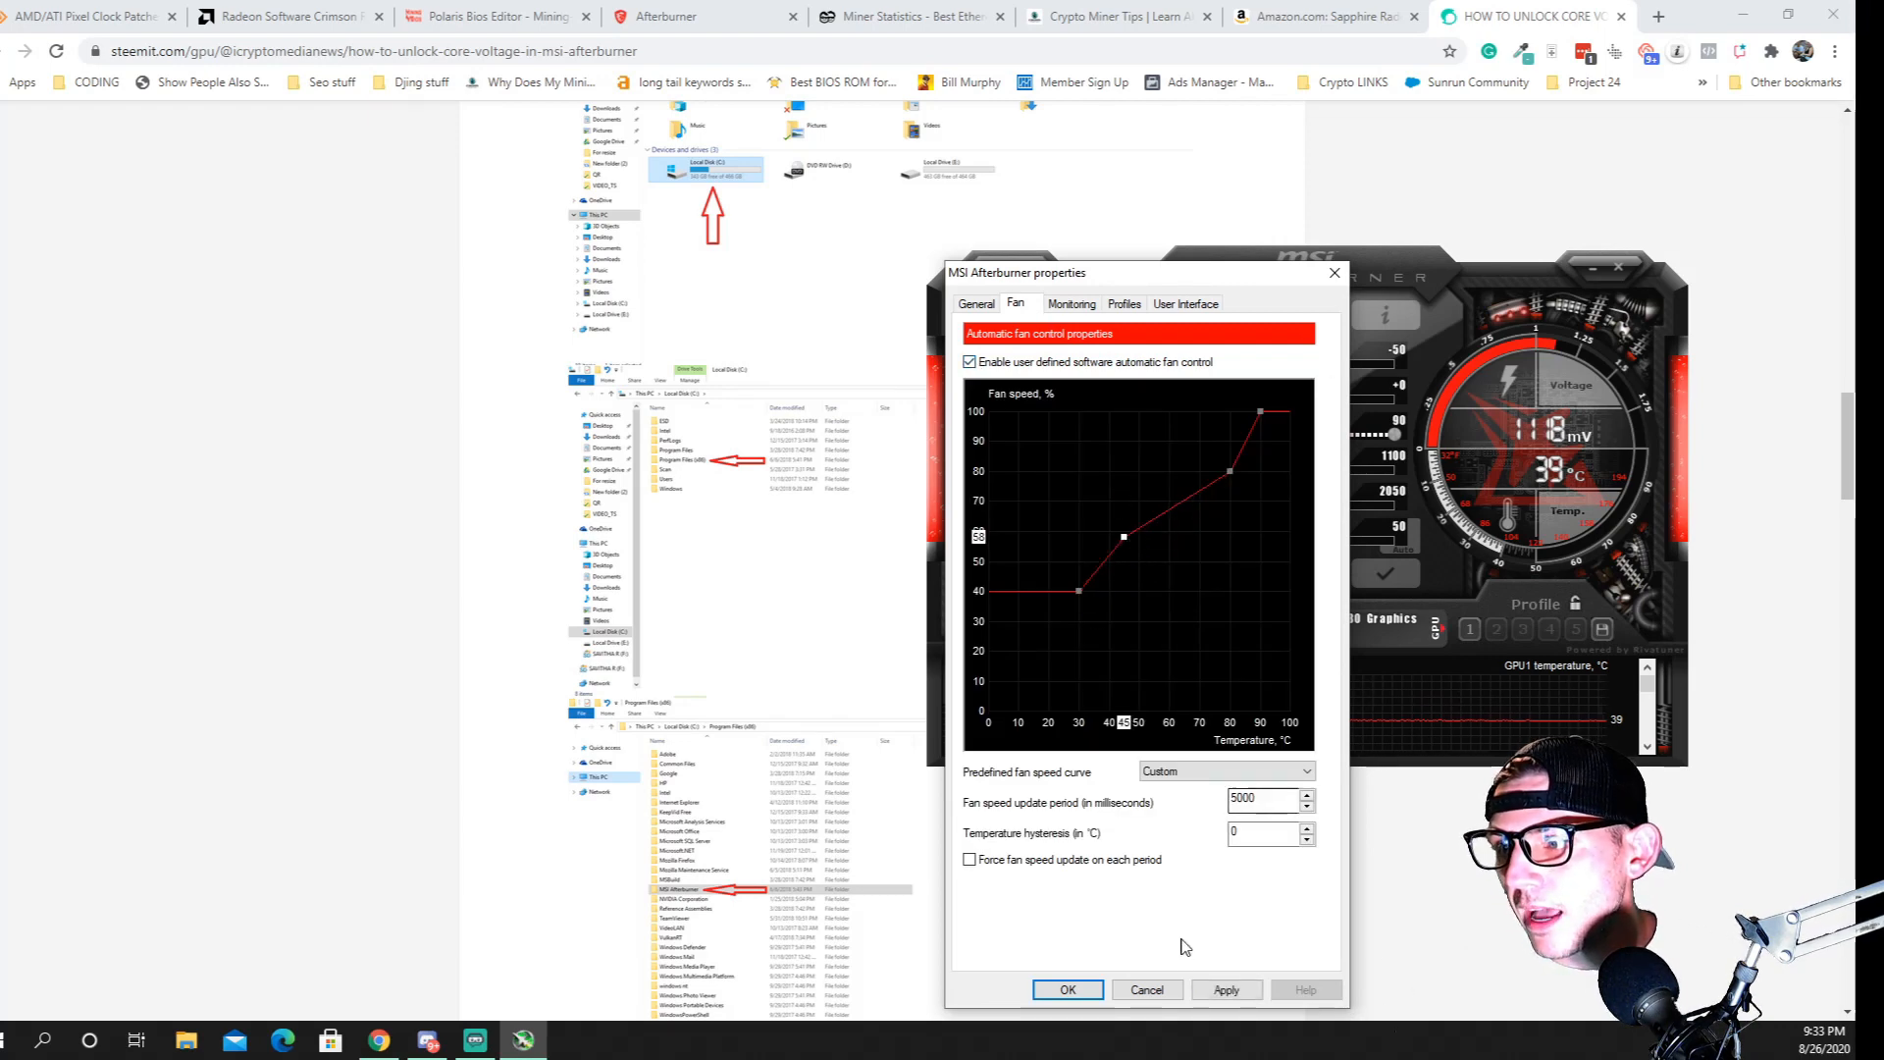
pyautogui.click(1146, 989)
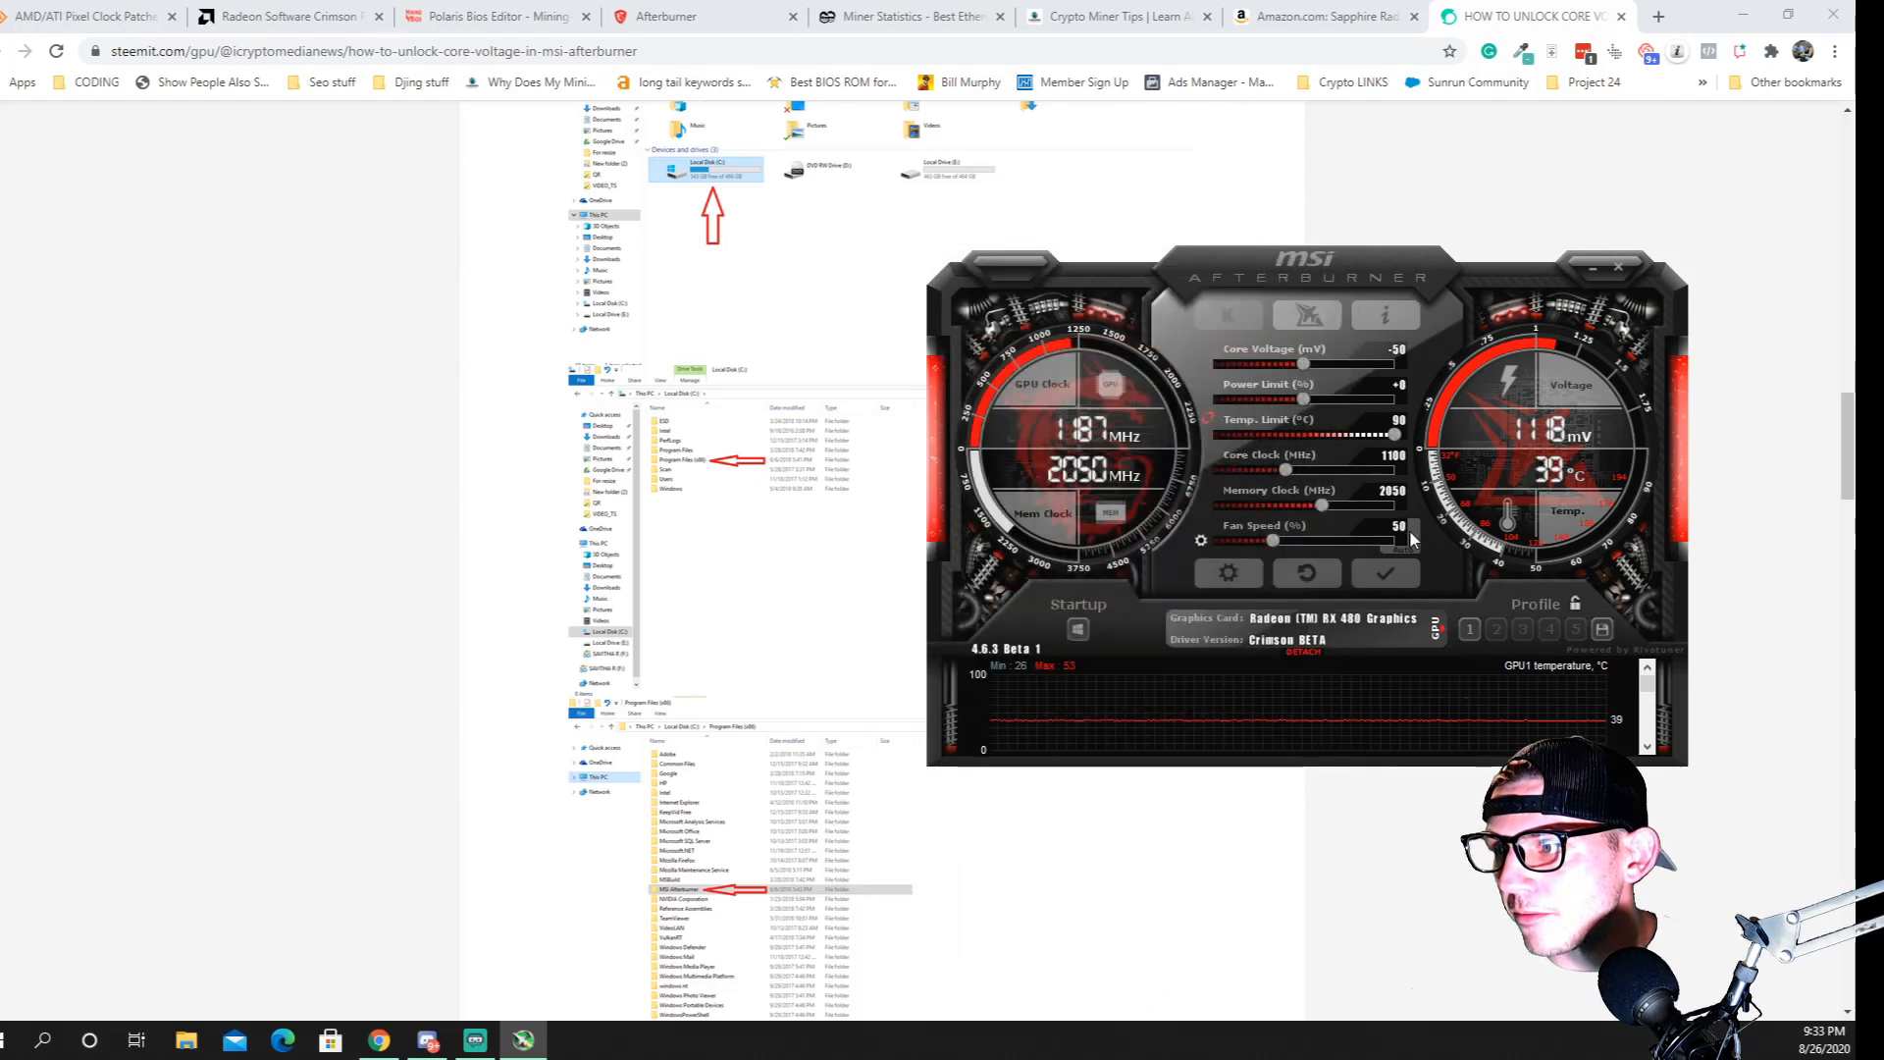
# Raise the fan speed above 50% and apply the Afterburner settings
pyautogui.click(1412, 536)
pyautogui.click(1411, 538)
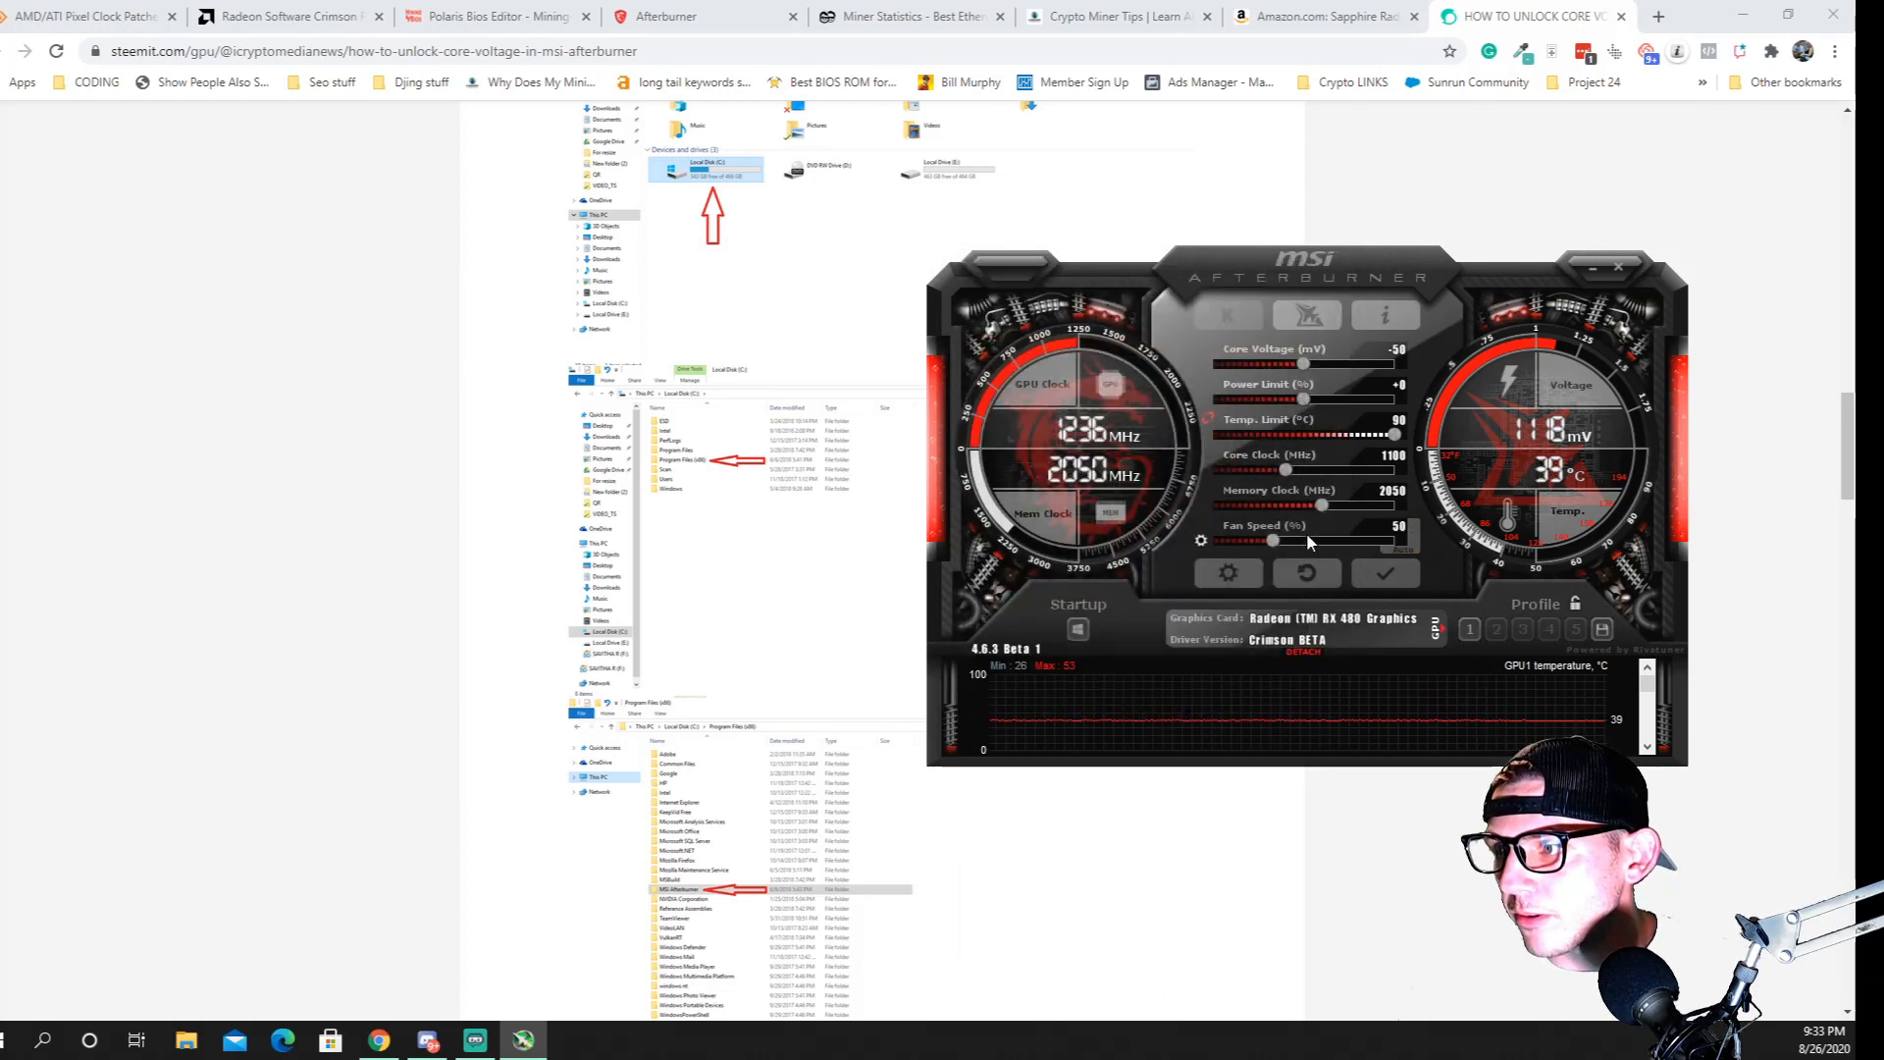
pyautogui.moveTo(1275, 541); pyautogui.dragTo(1328, 545)
pyautogui.click(1386, 574)
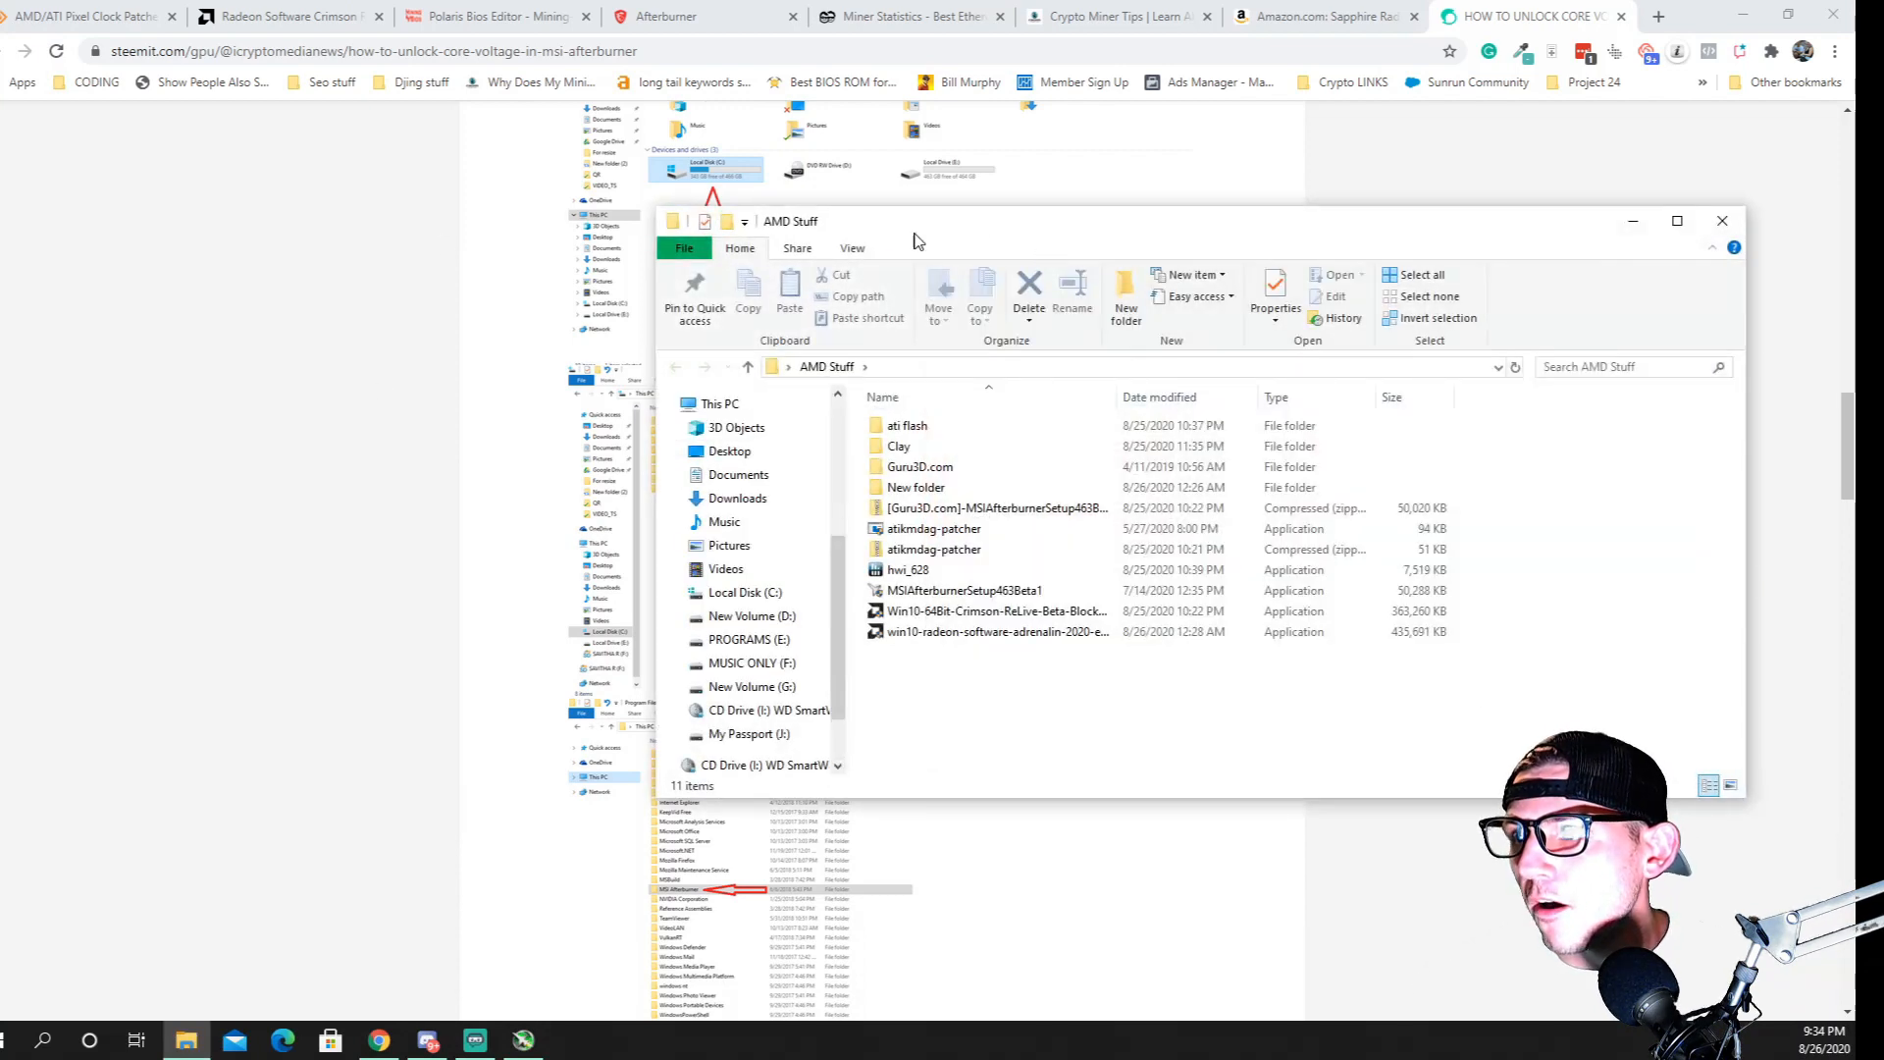
# Compare the downloads in the AMD Stuff folder with the AMD/ATI Pixel Clock Patcher and Radeon Crimson ReLive blockchain driver pages
pyautogui.moveTo(969, 236); pyautogui.dragTo(615, 265)
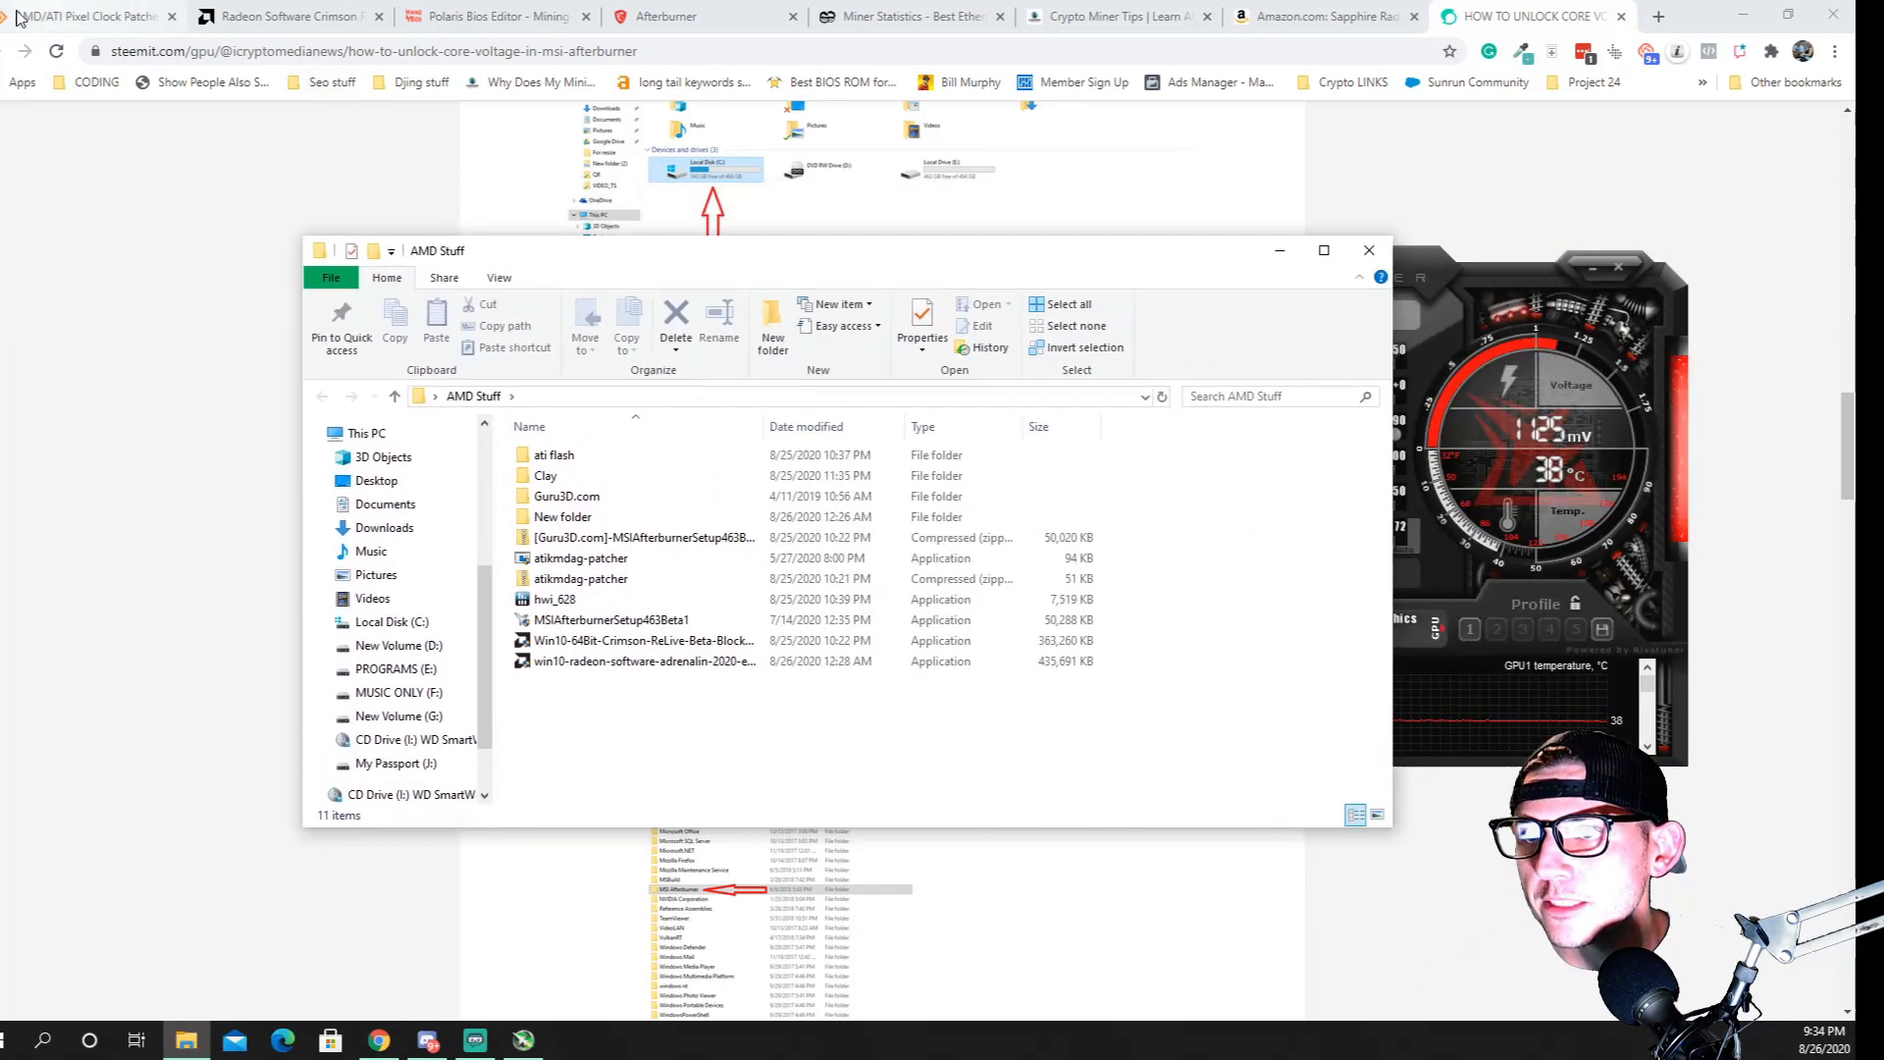
pyautogui.click(46, 12)
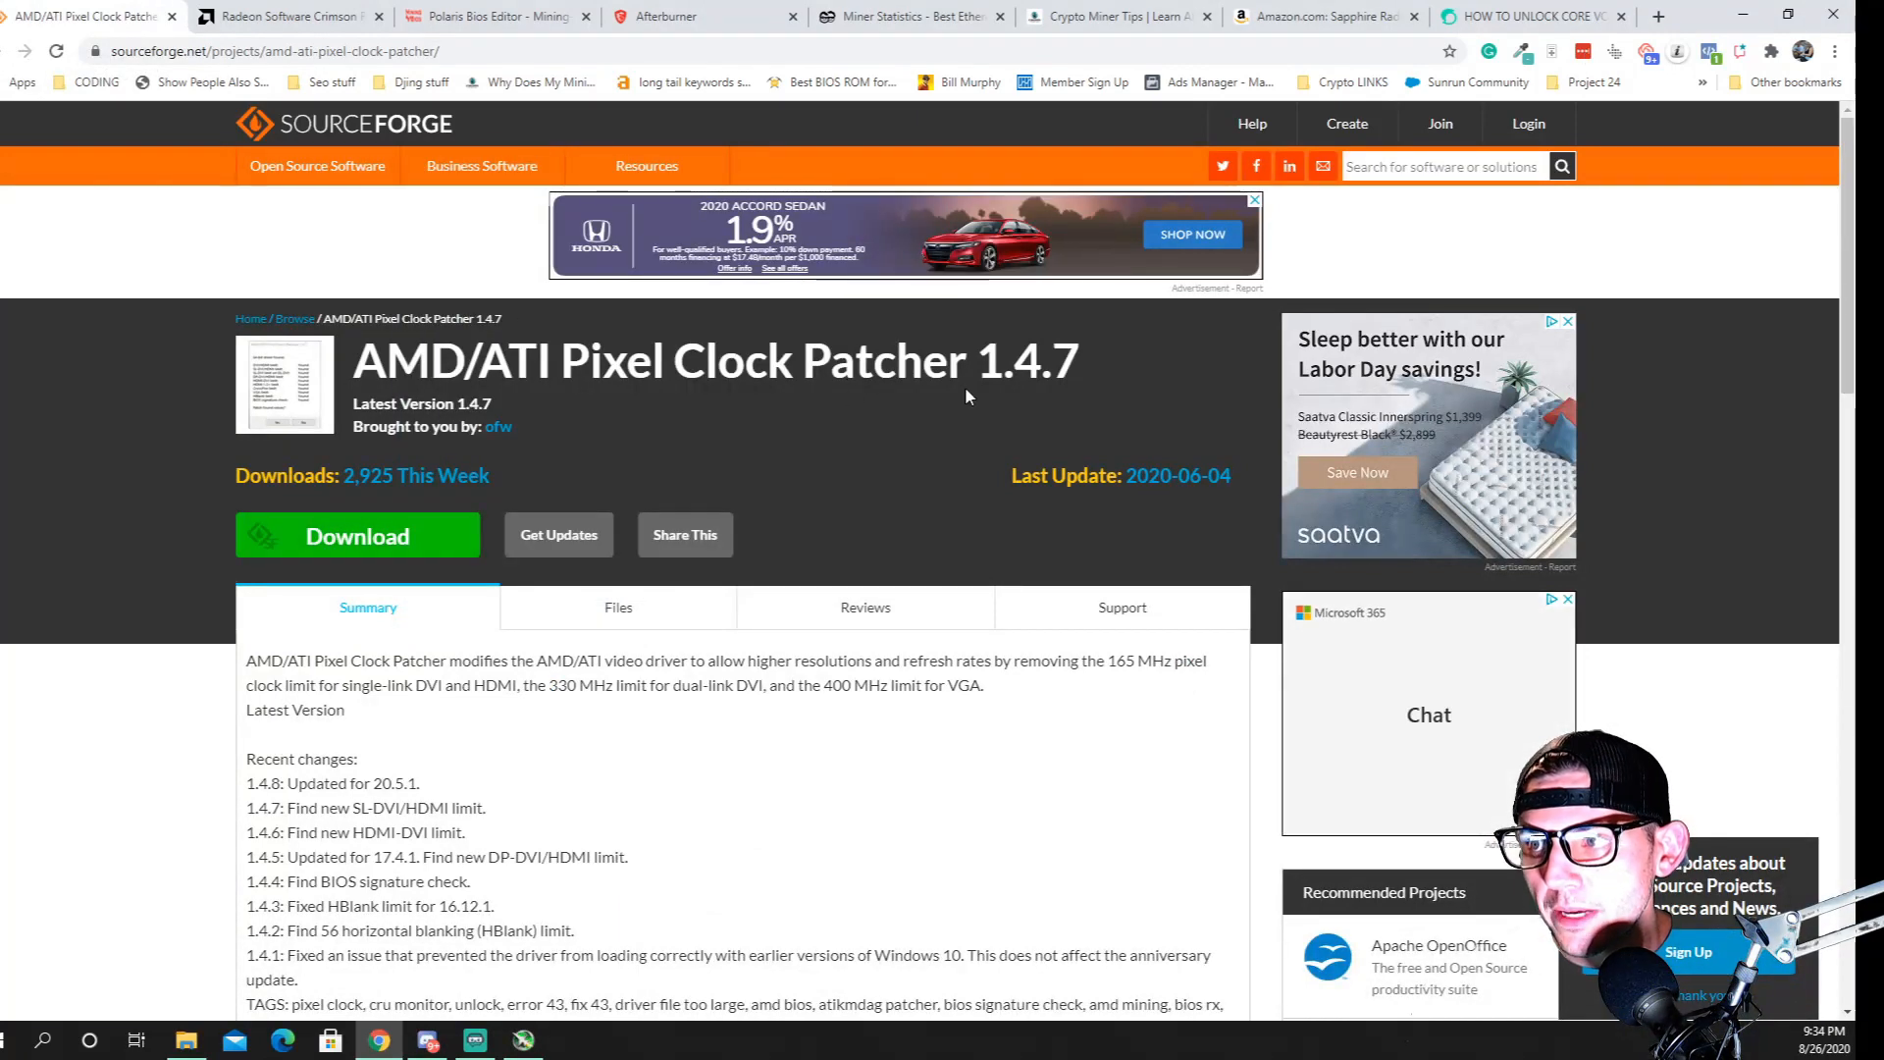
pyautogui.click(199, 1050)
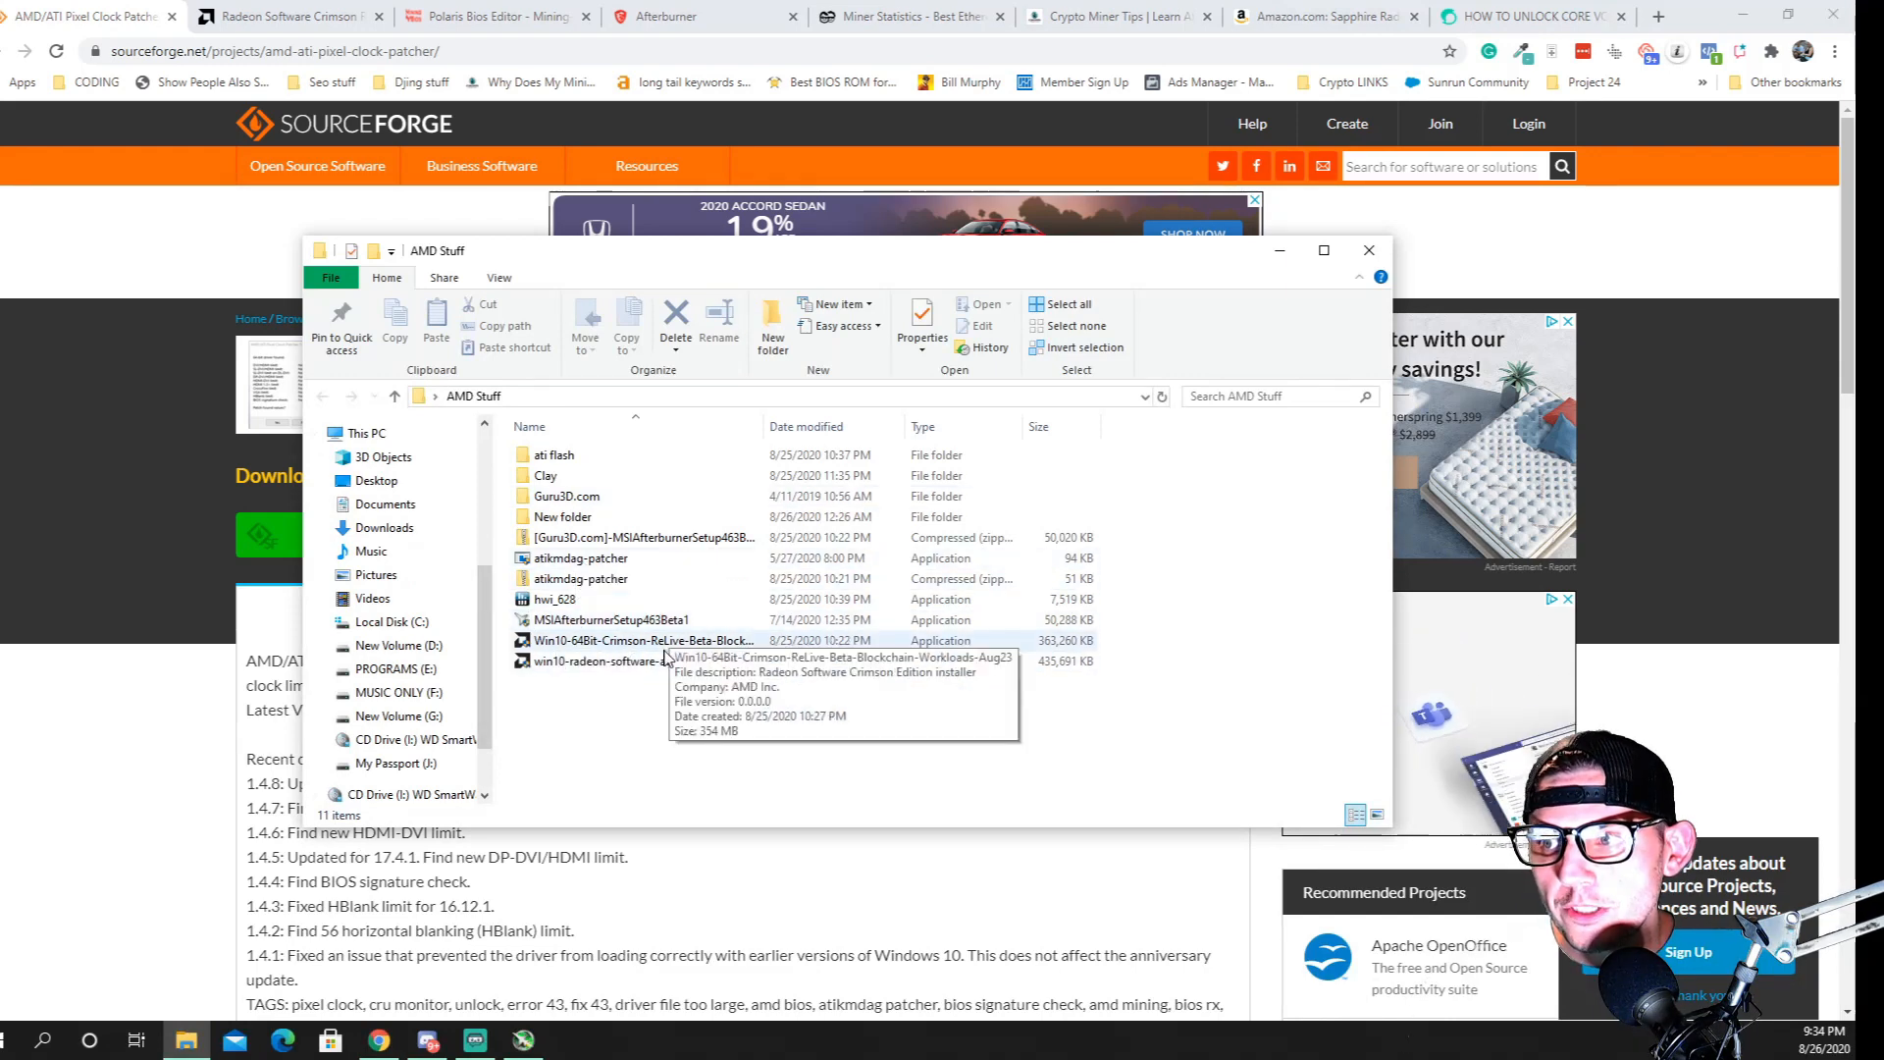
pyautogui.click(285, 17)
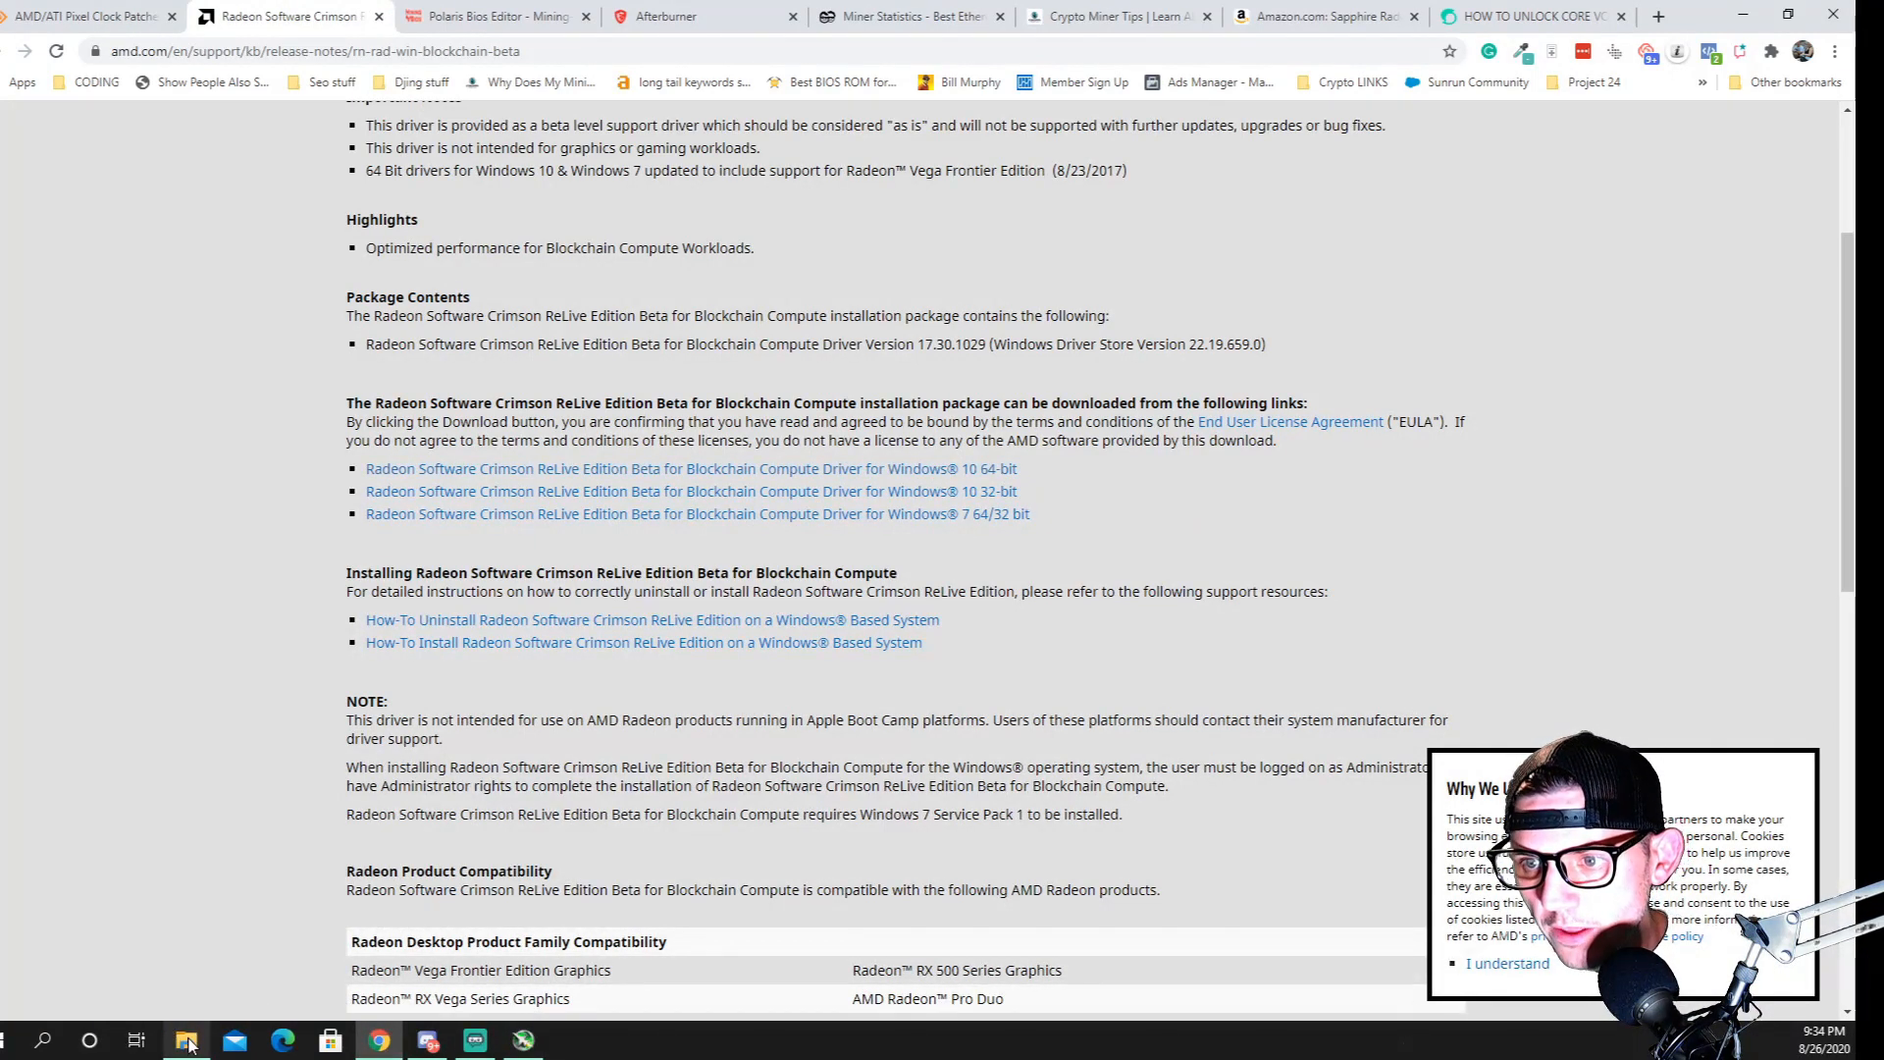
pyautogui.moveTo(189, 1044)
pyautogui.click(167, 942)
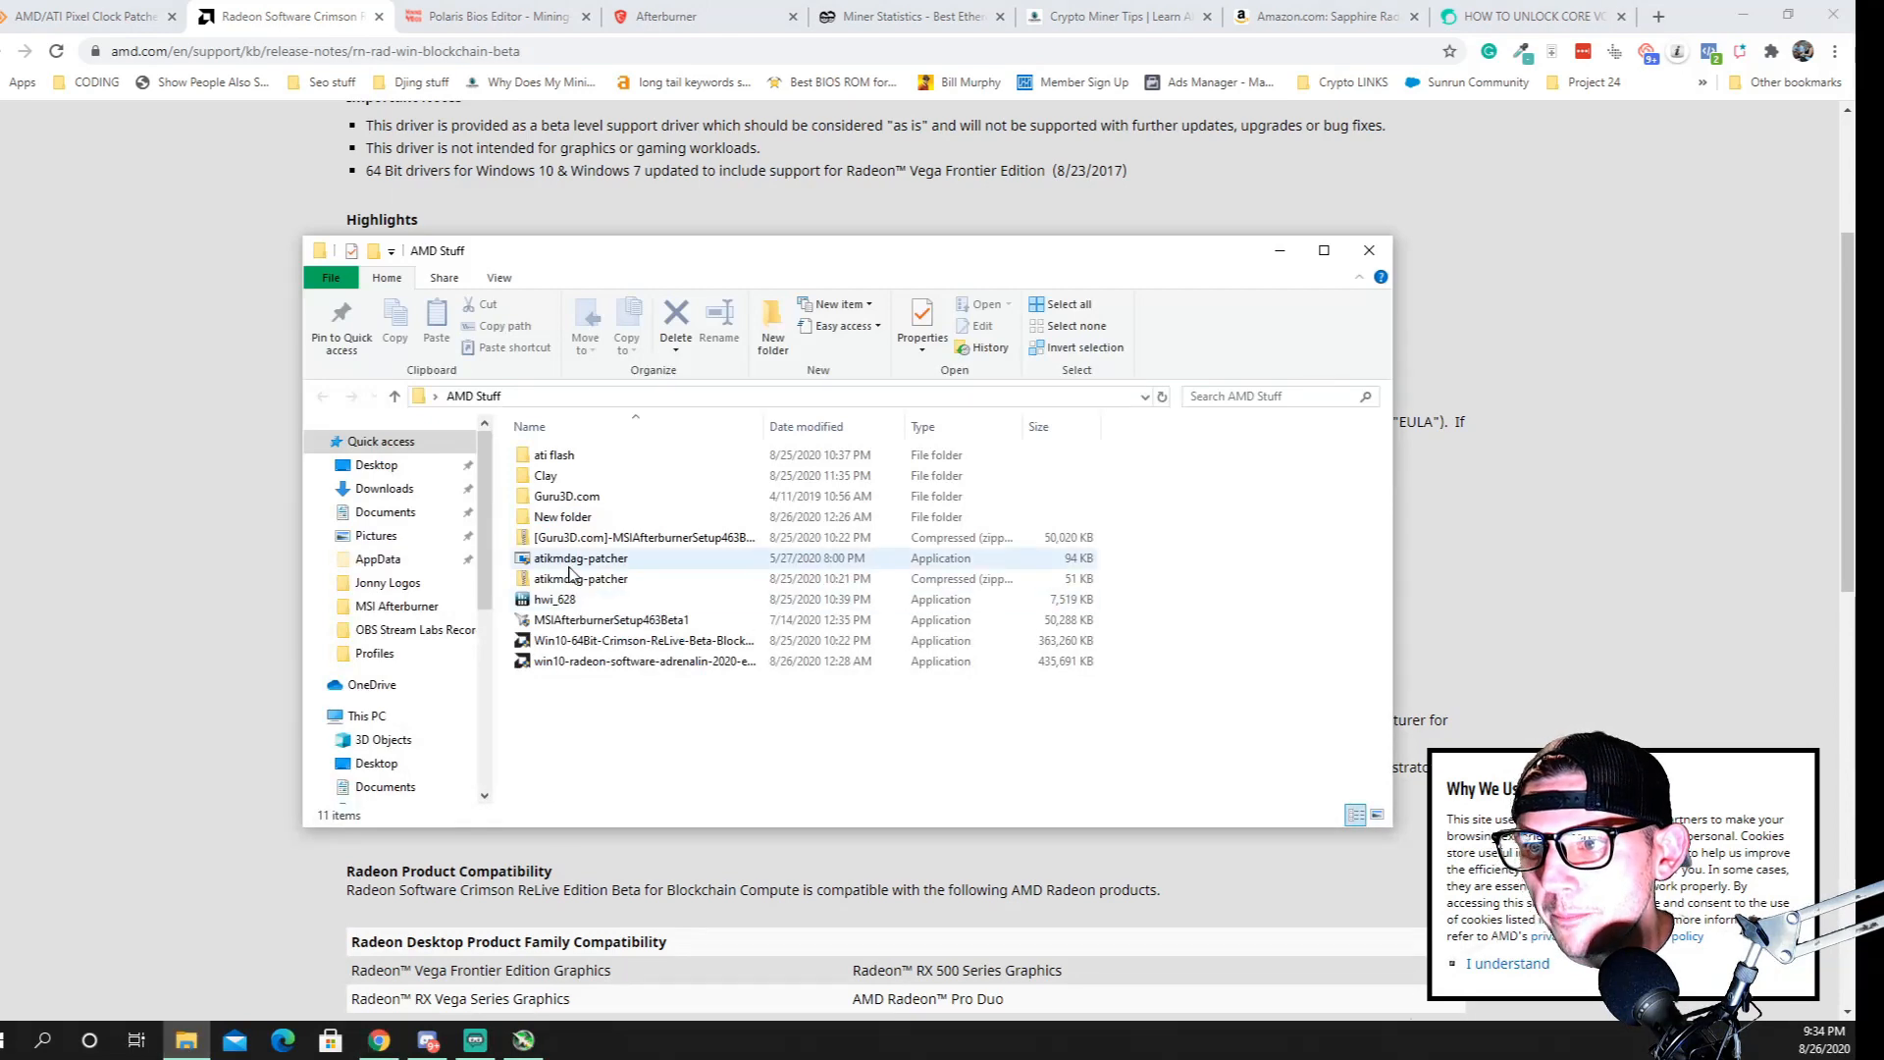
# Search the web for hwinfo in a new browser tab, open the HWiNFO website and look through its home page
pyautogui.click(1659, 16)
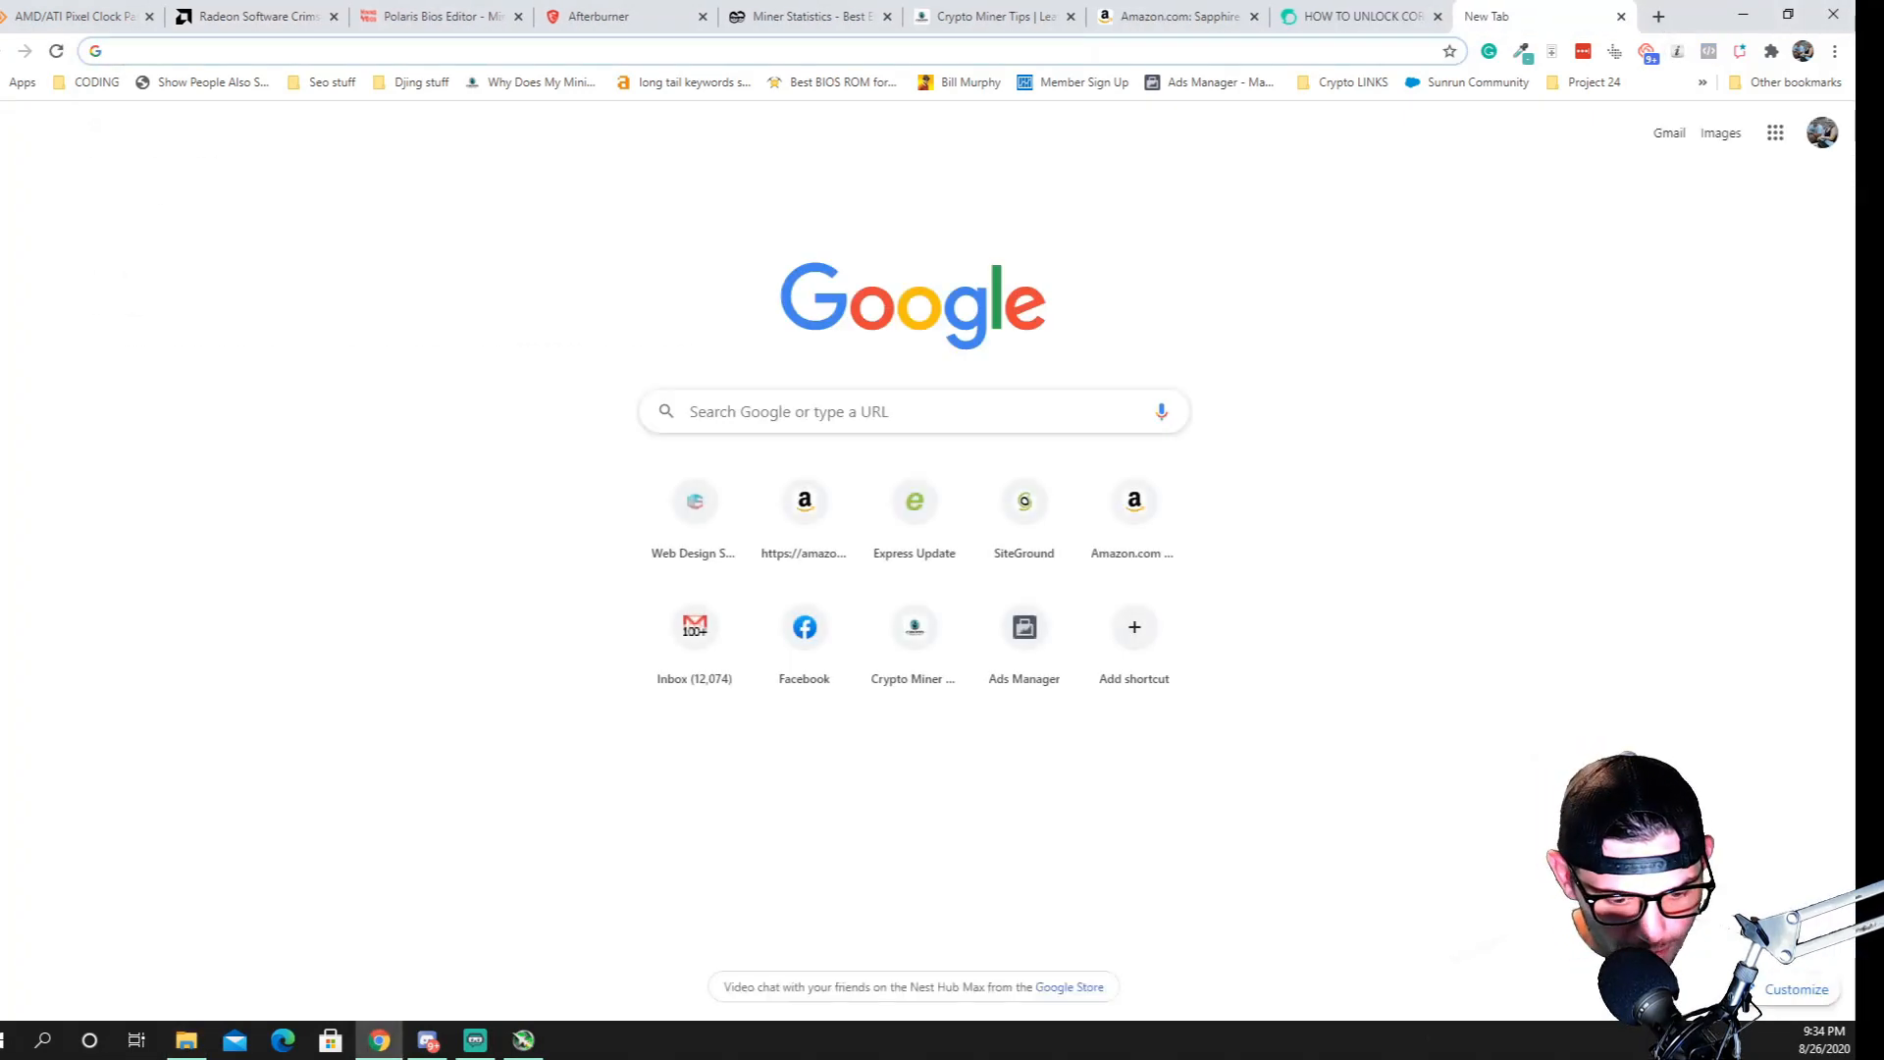
pyautogui.write('hwinfo')
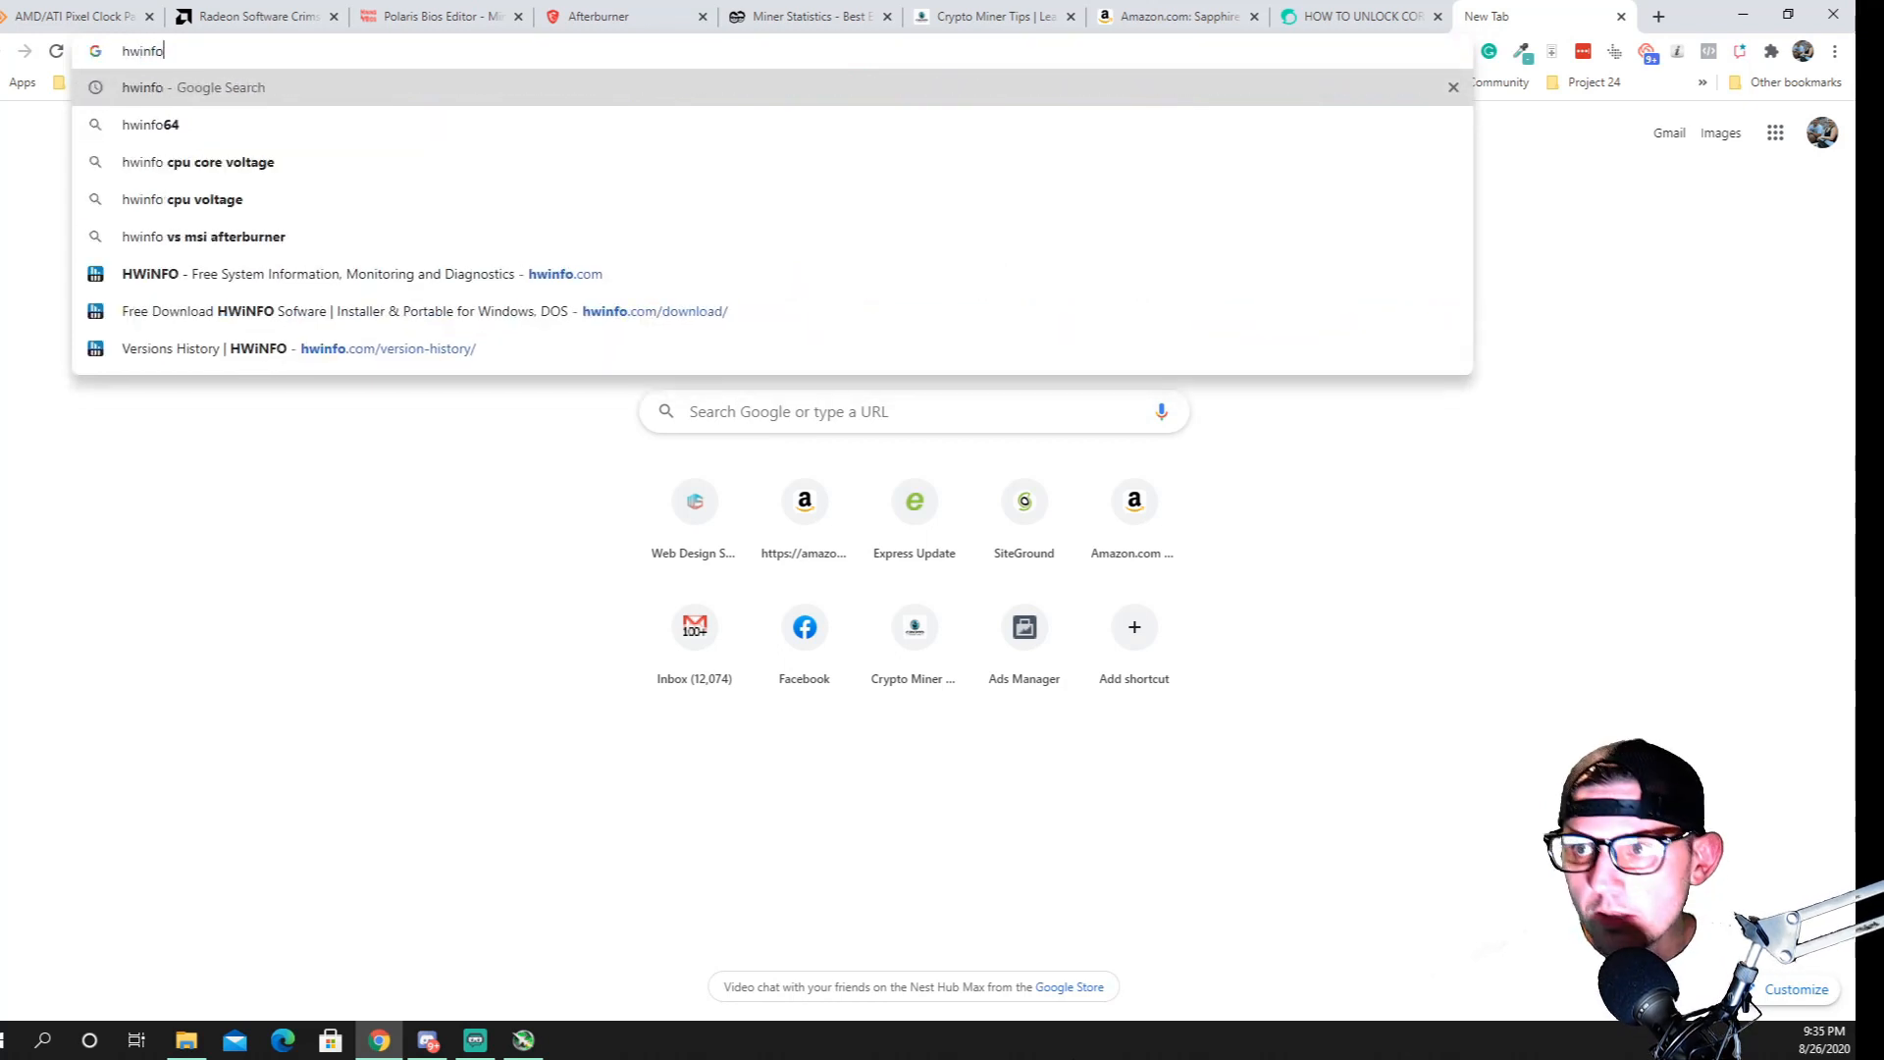
pyautogui.press('Return')
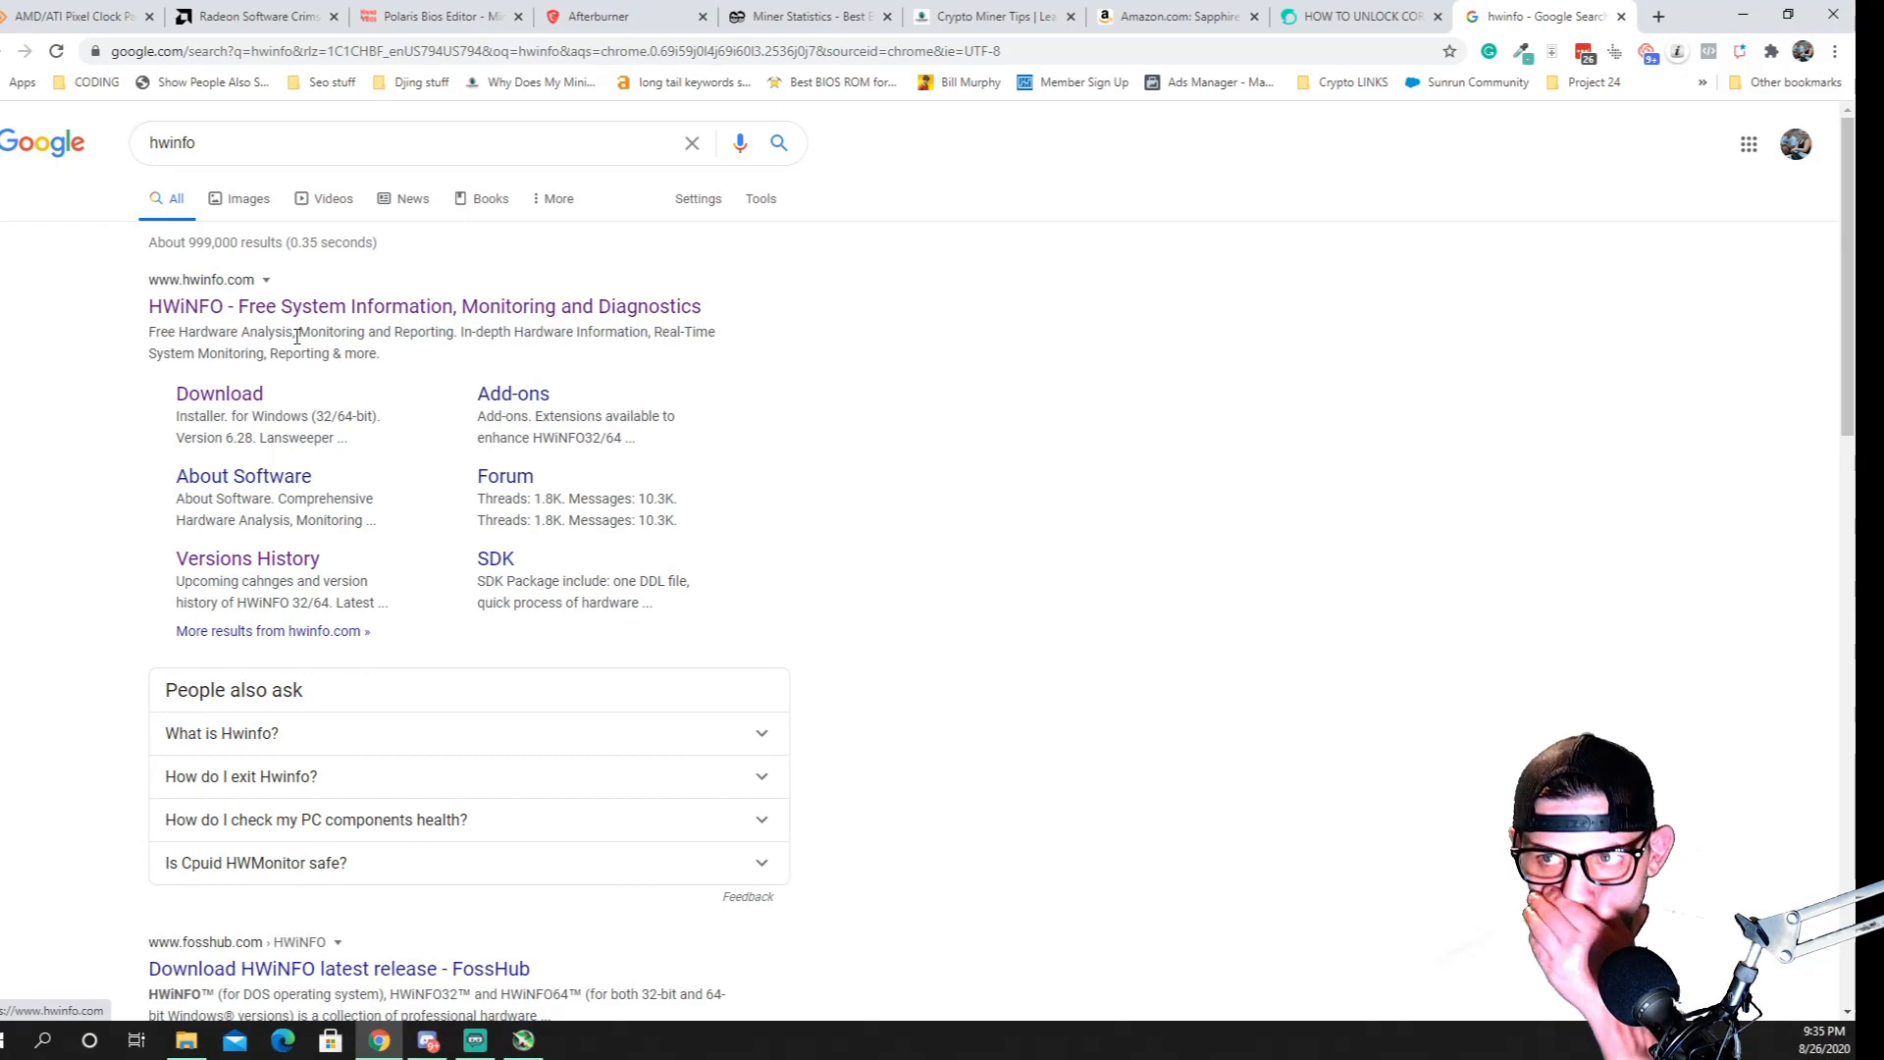
pyautogui.click(261, 300)
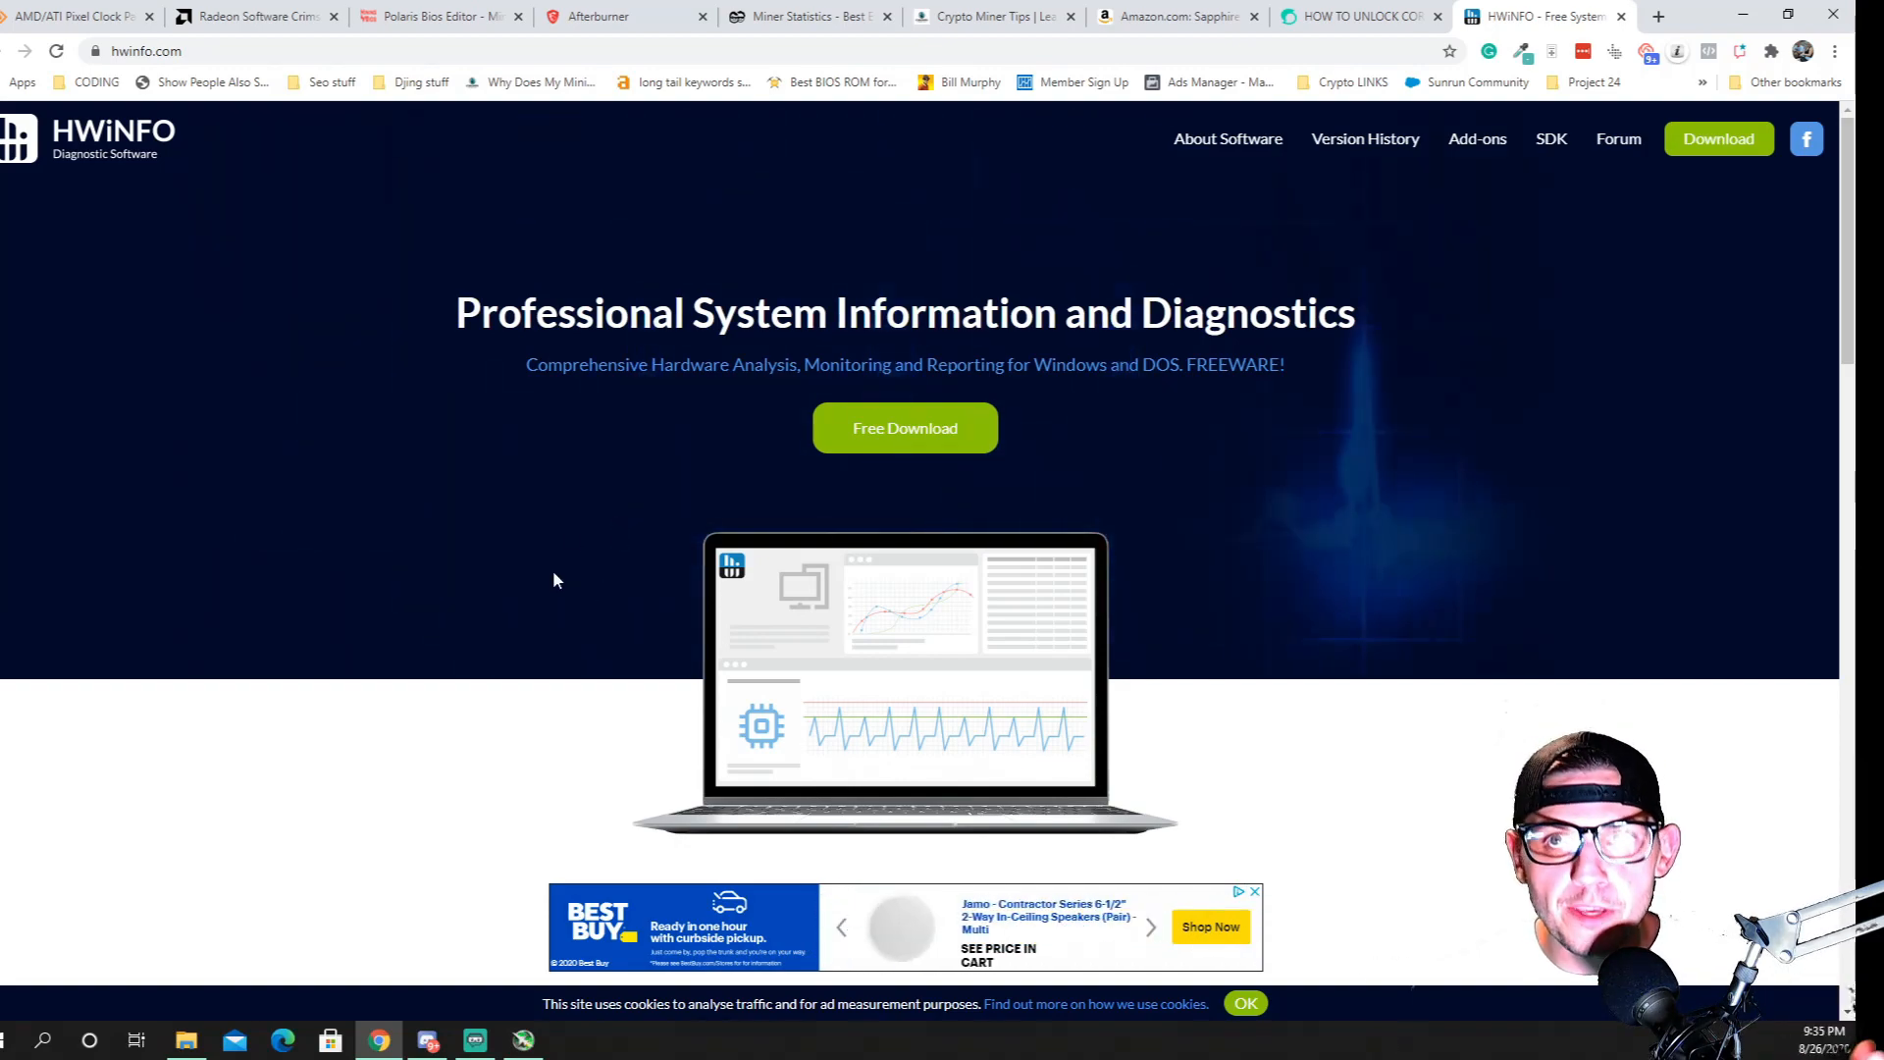
pyautogui.scroll(-15, 525, 543)
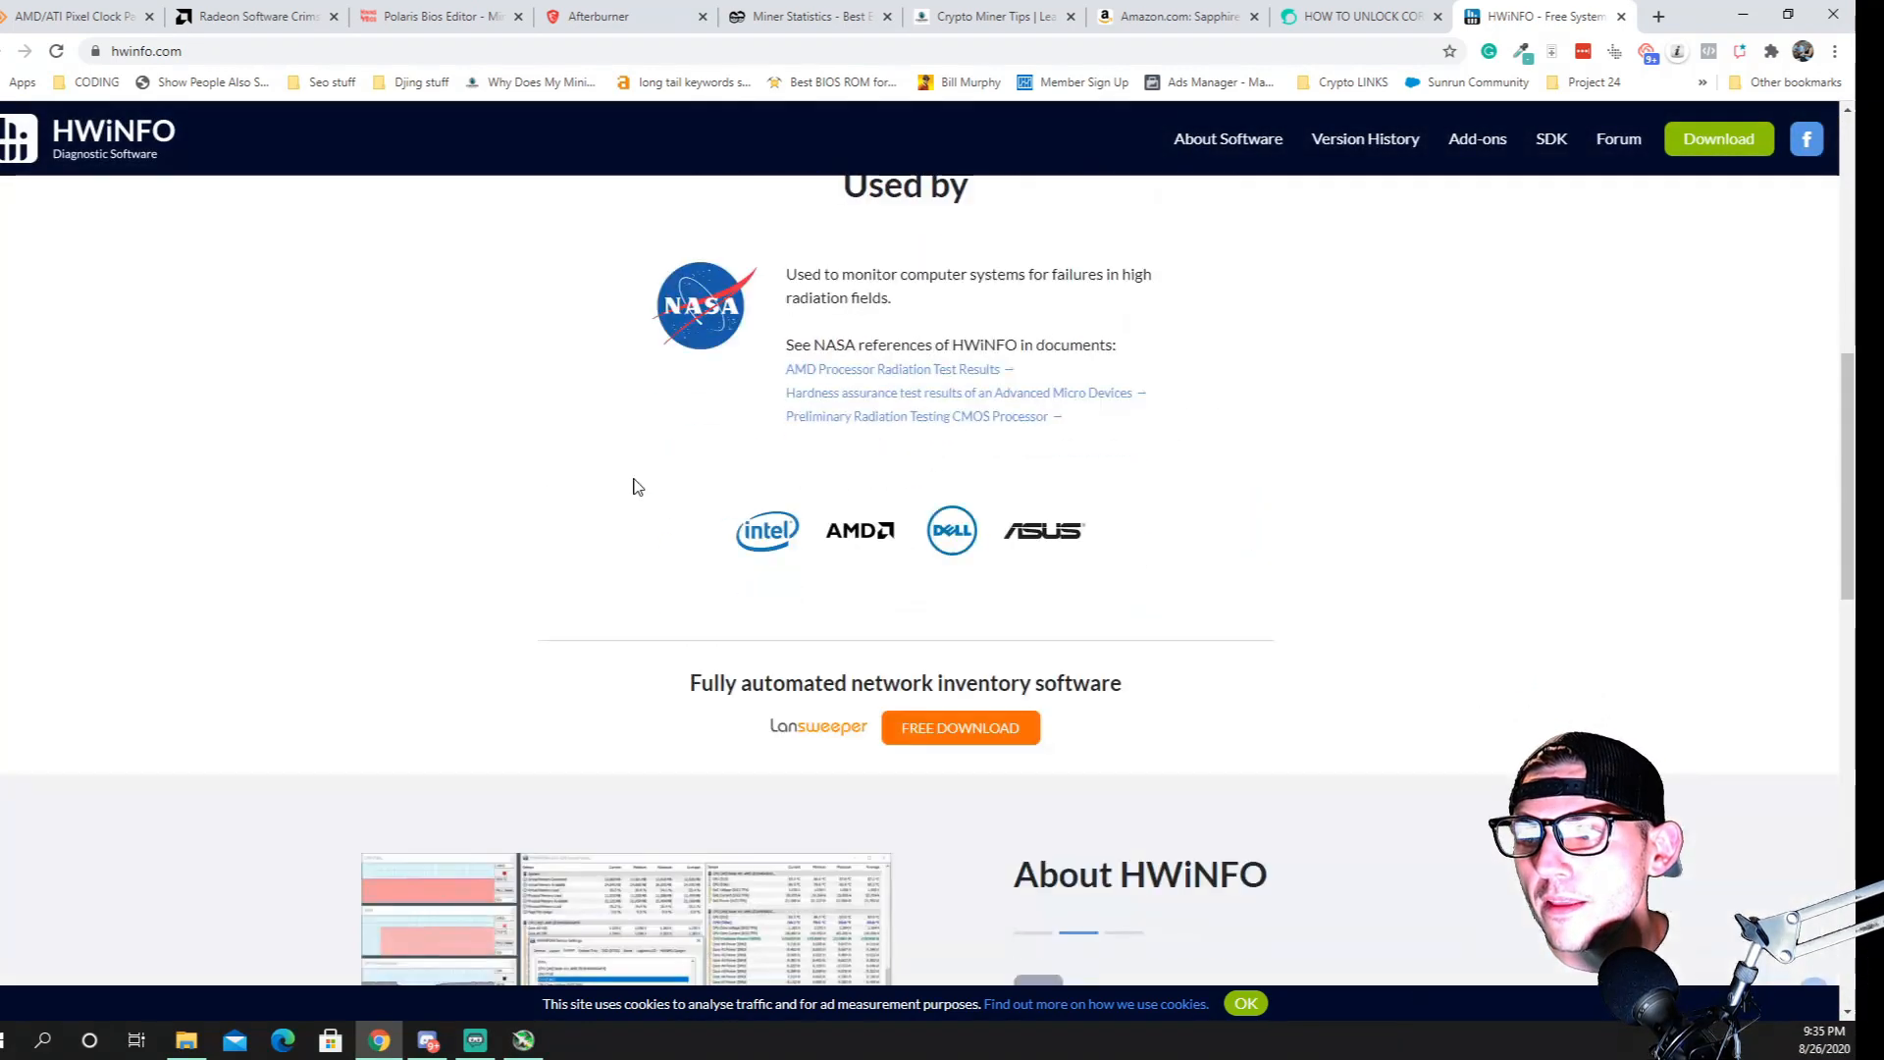
pyautogui.scroll(6, 631, 520)
pyautogui.scroll(-3, 607, 341)
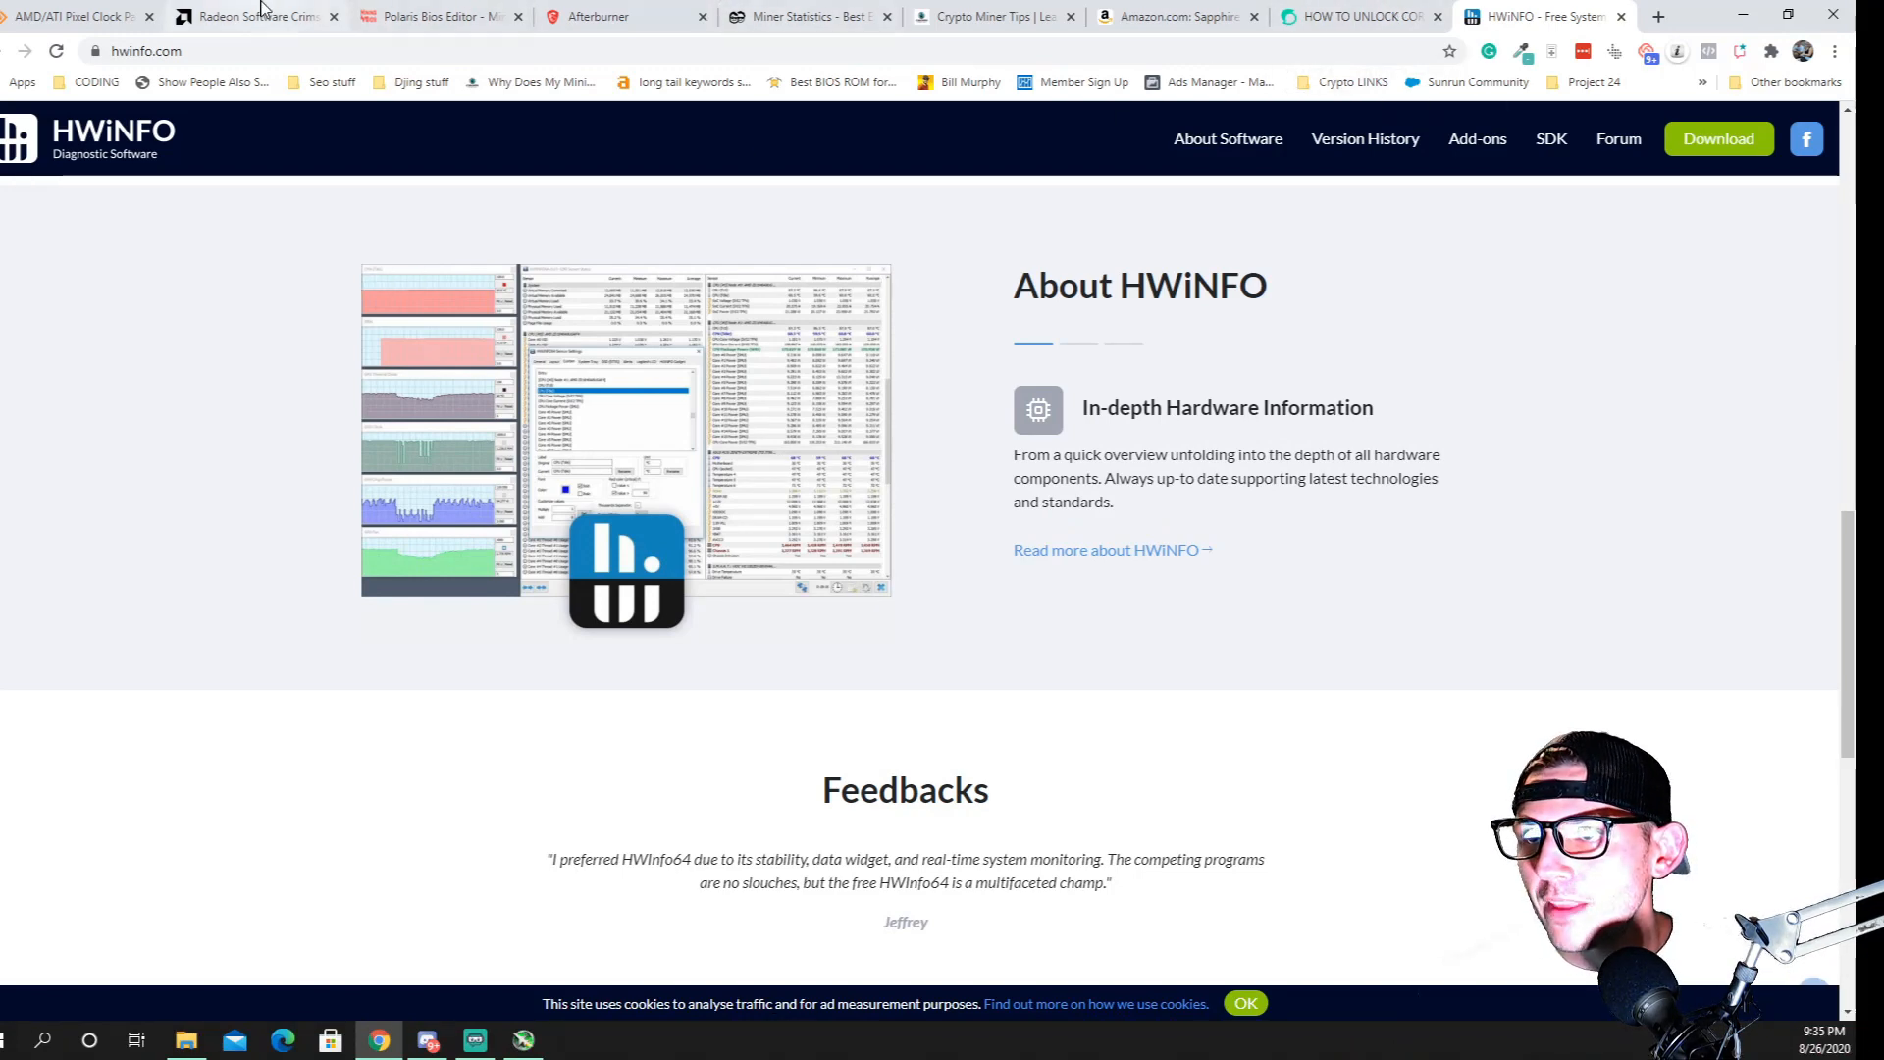
# Open the ati flash folder inside AMD Stuff to show the BIOS flashing files
pyautogui.click(187, 1040)
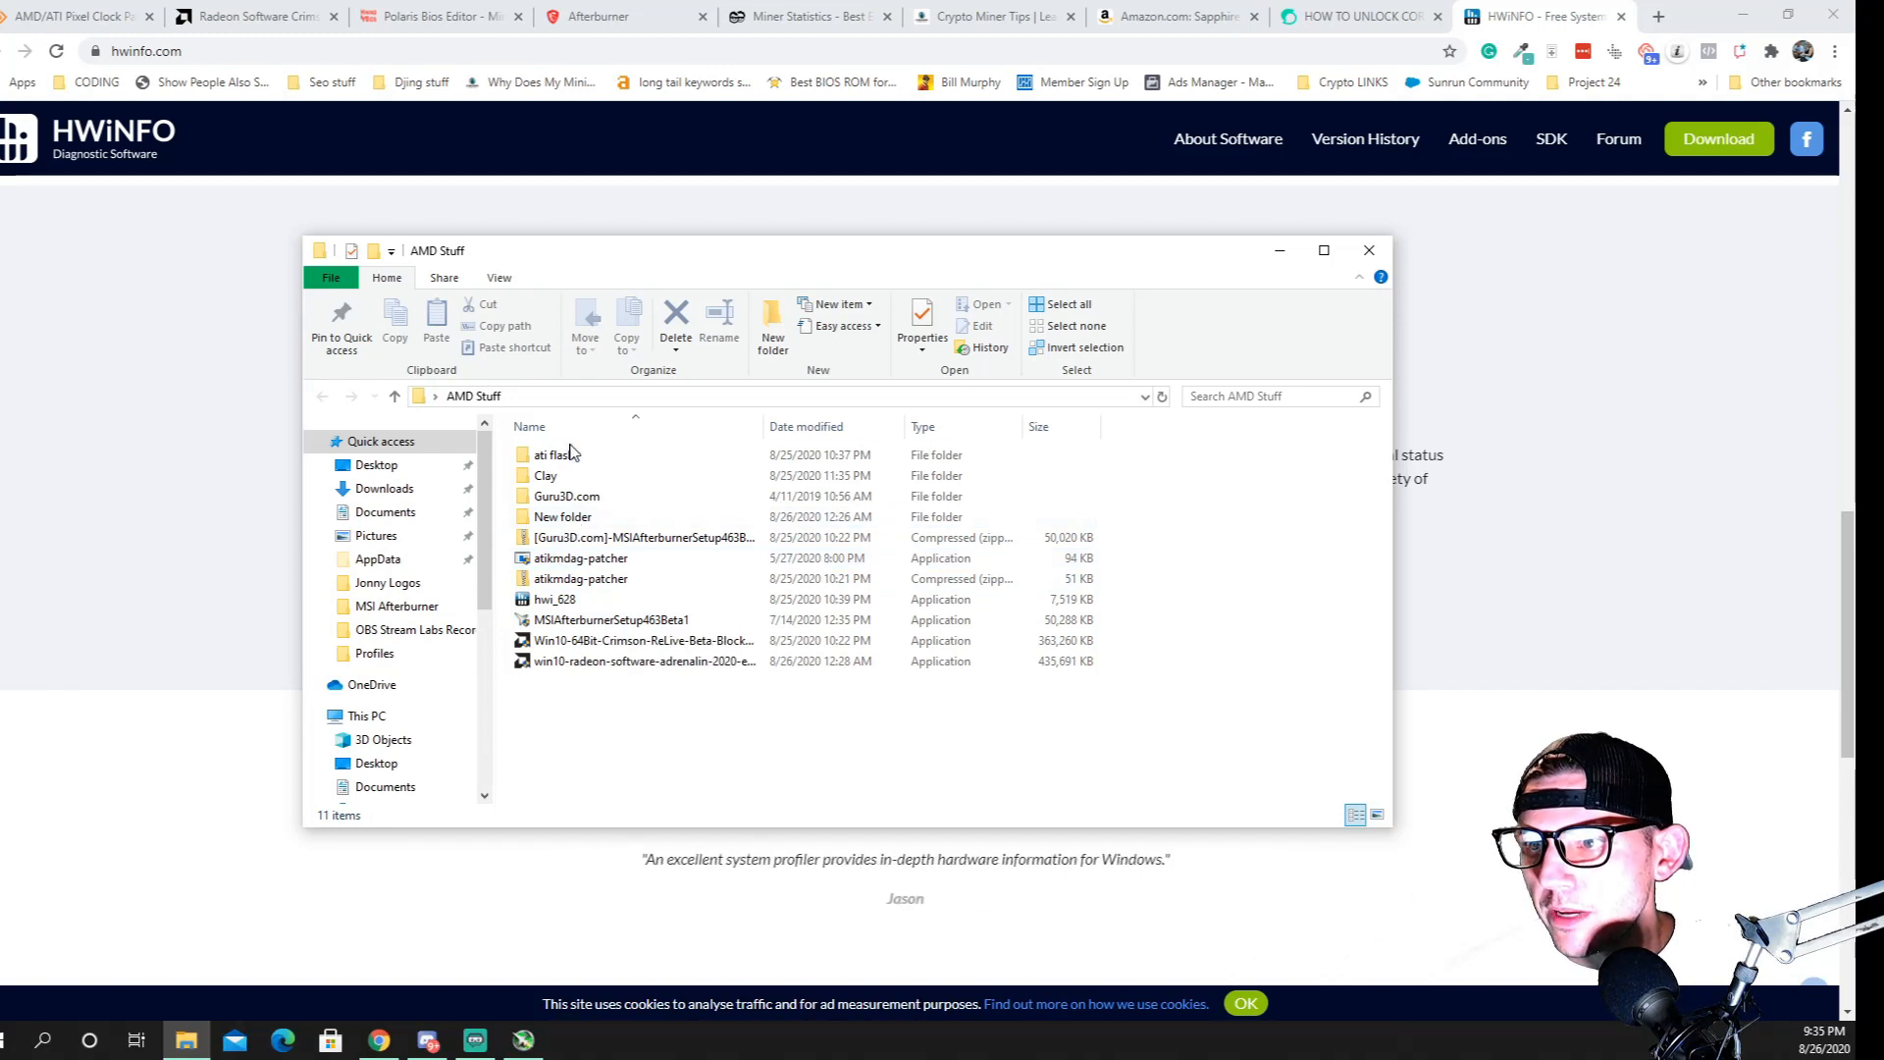
pyautogui.doubleClick(555, 457)
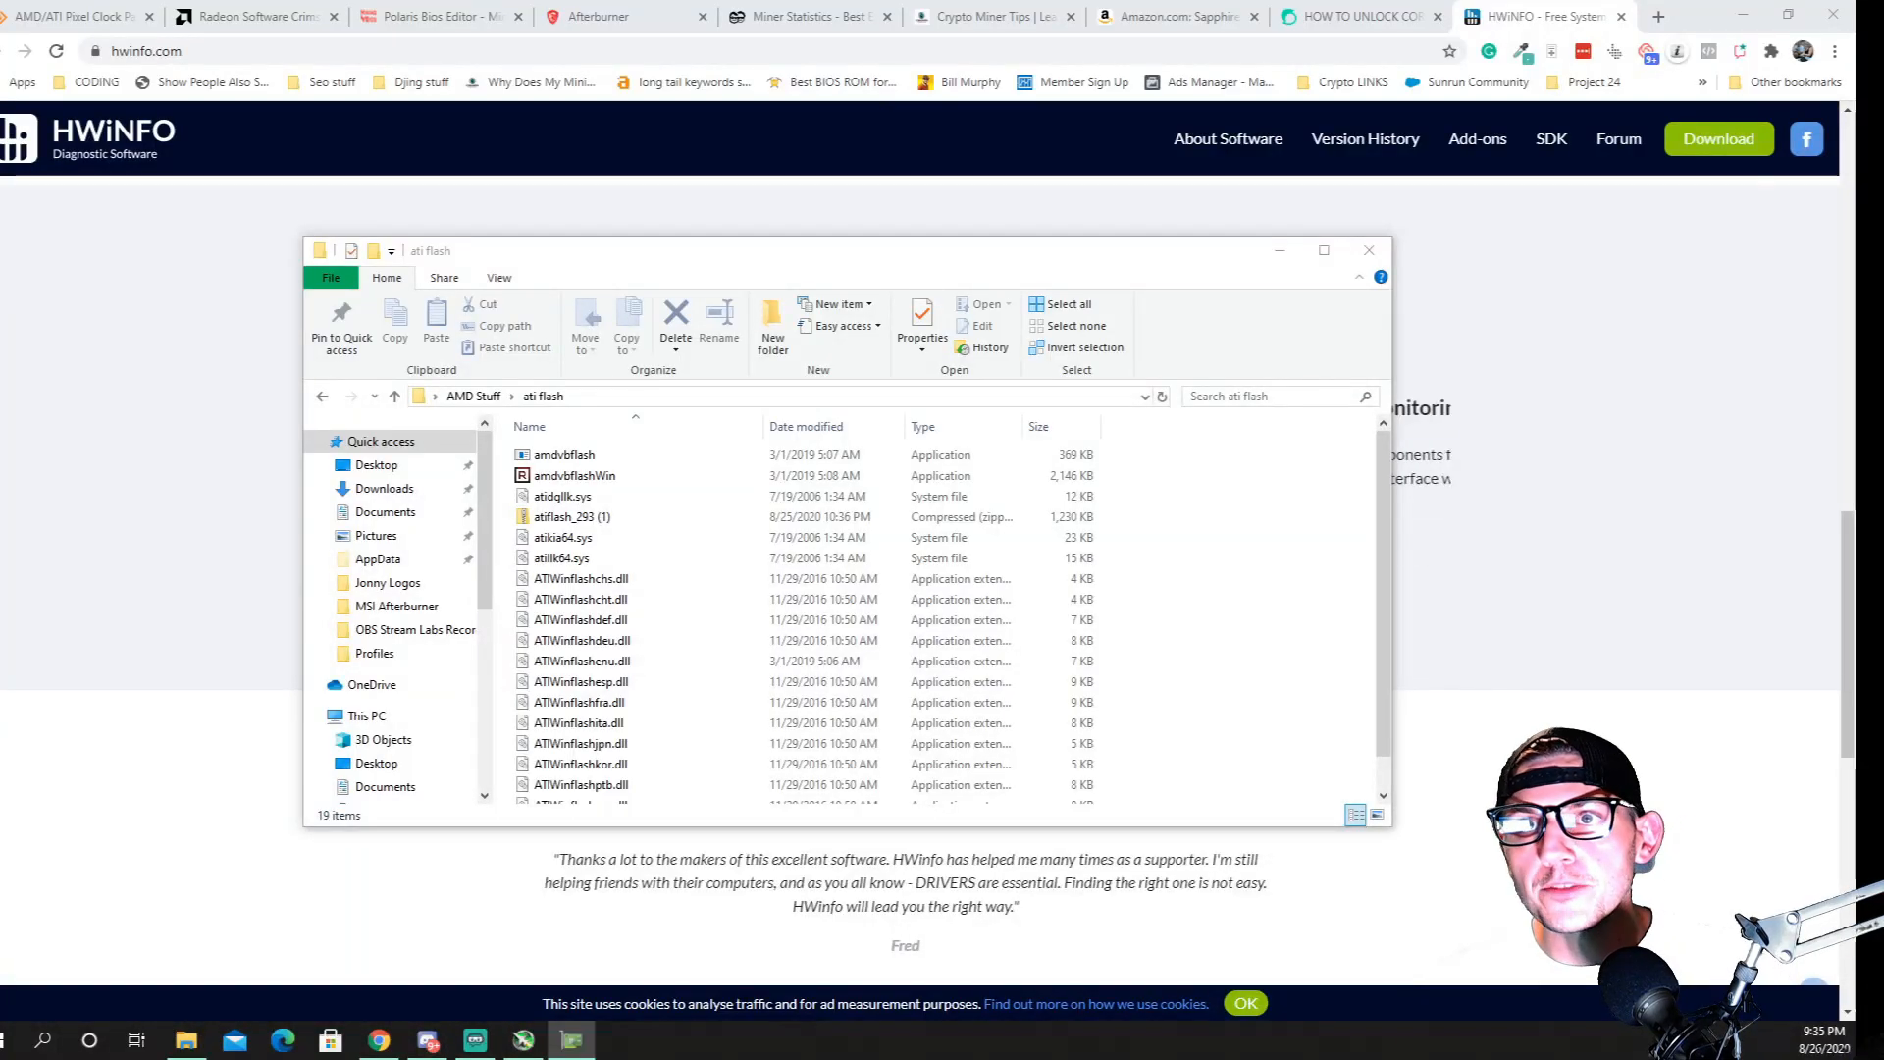
pyautogui.moveTo(763, 304); pyautogui.dragTo(1507, 172)
# Search the web for gpuz in a new browser tab
pyautogui.click(1655, 18)
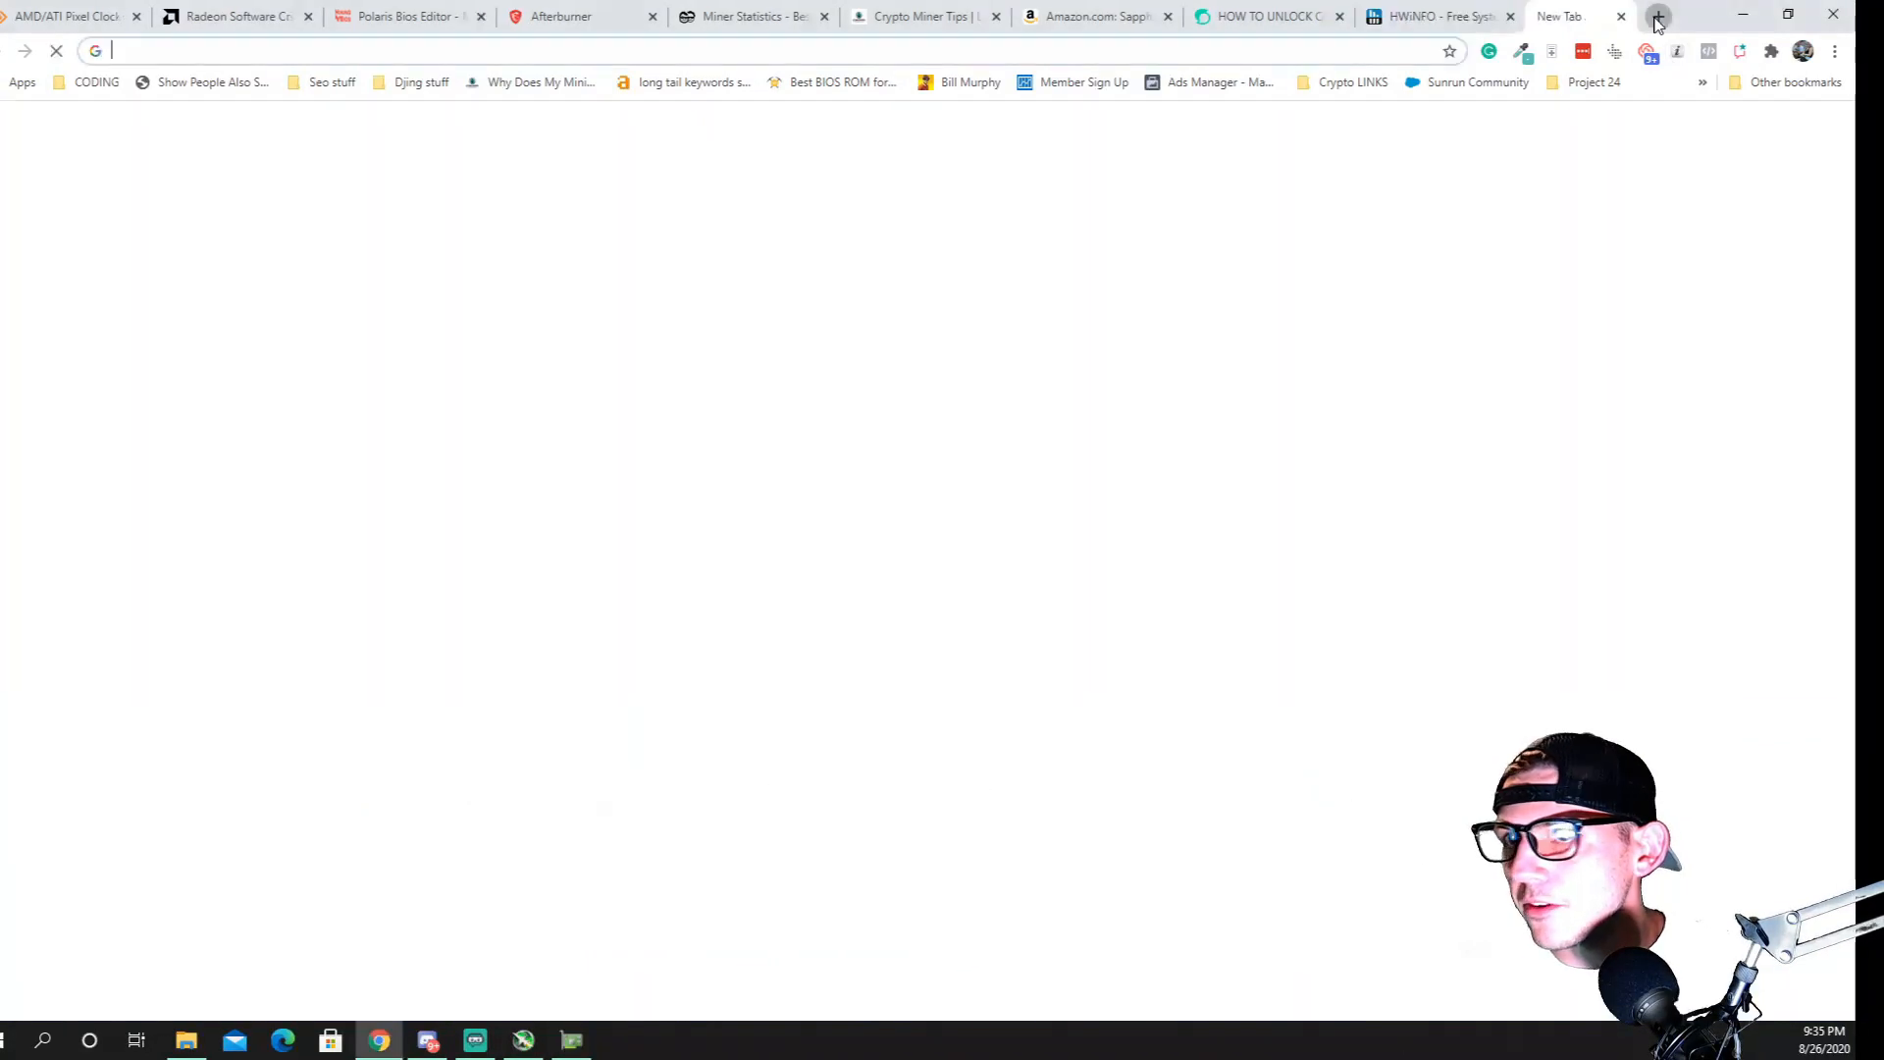
pyautogui.write('gpuz')
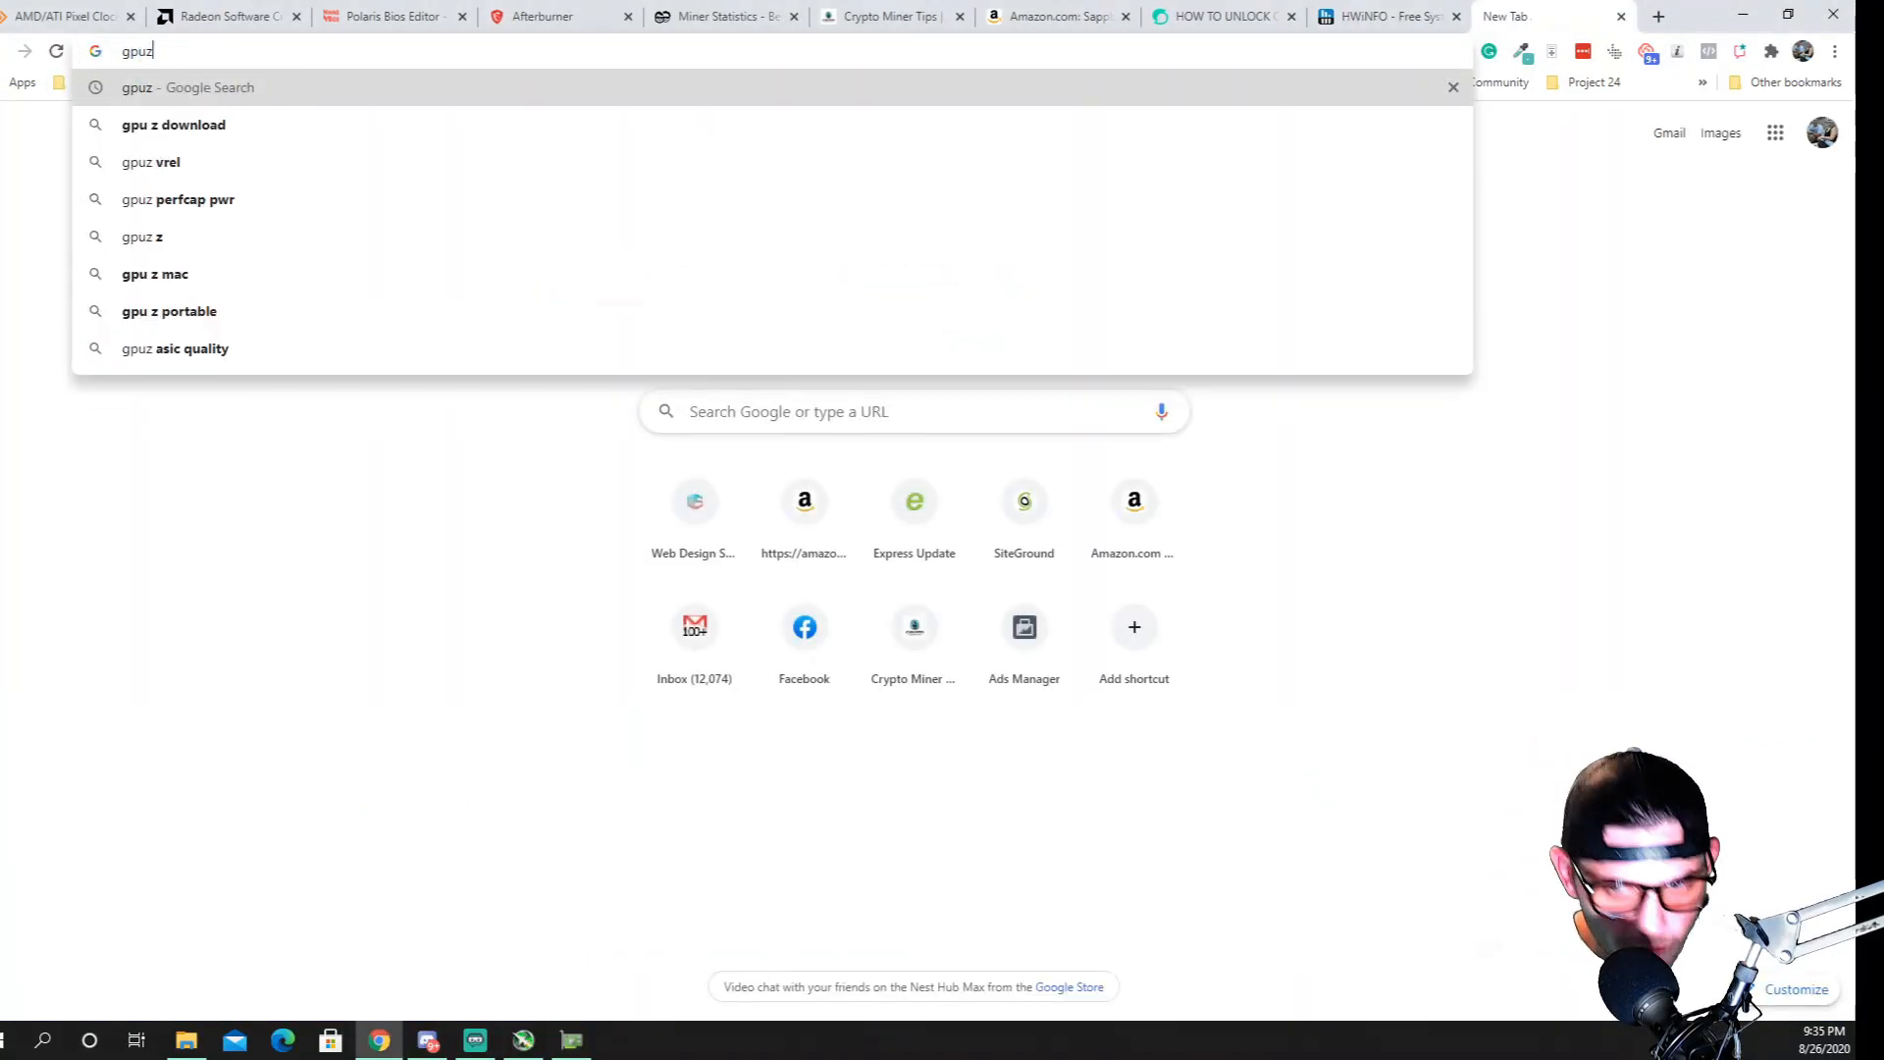
pyautogui.press('Return')
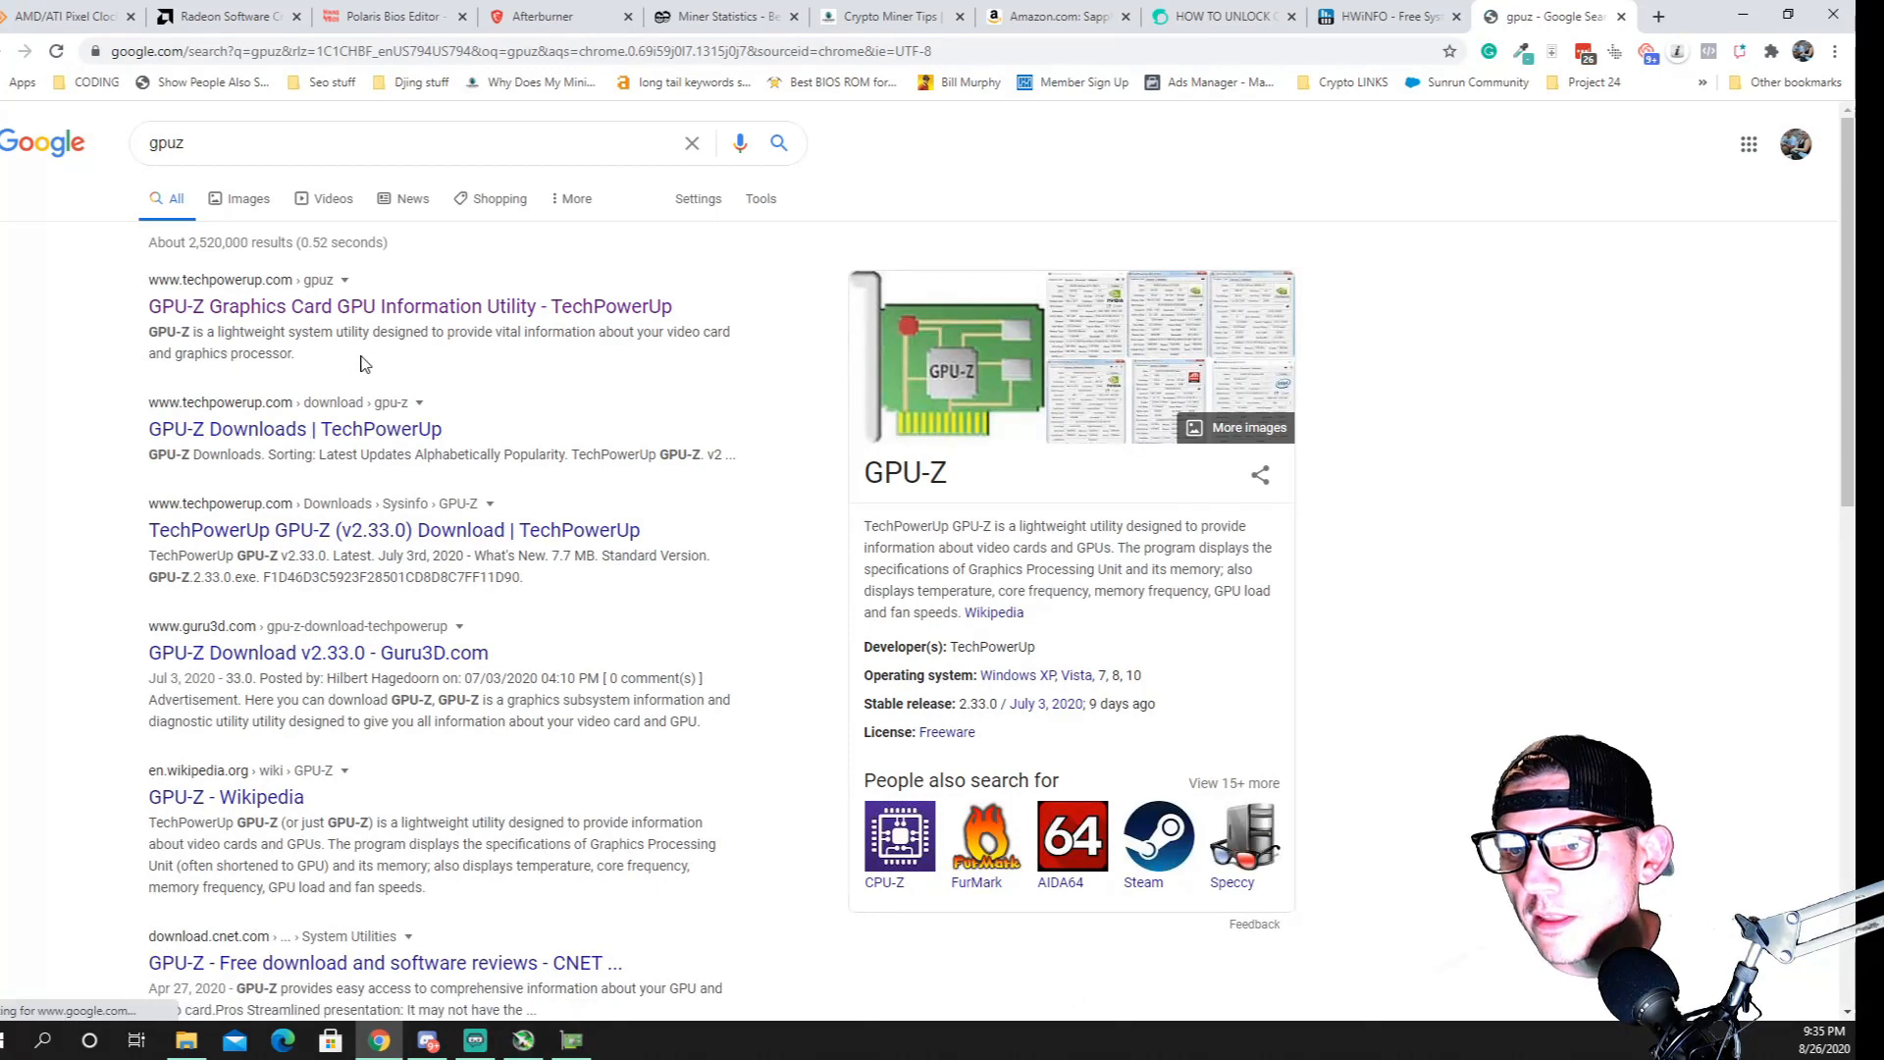
# Open the TechPowerUp GPU-Z page to view its screenshots and bring up the running GPU-Z application
pyautogui.click(337, 306)
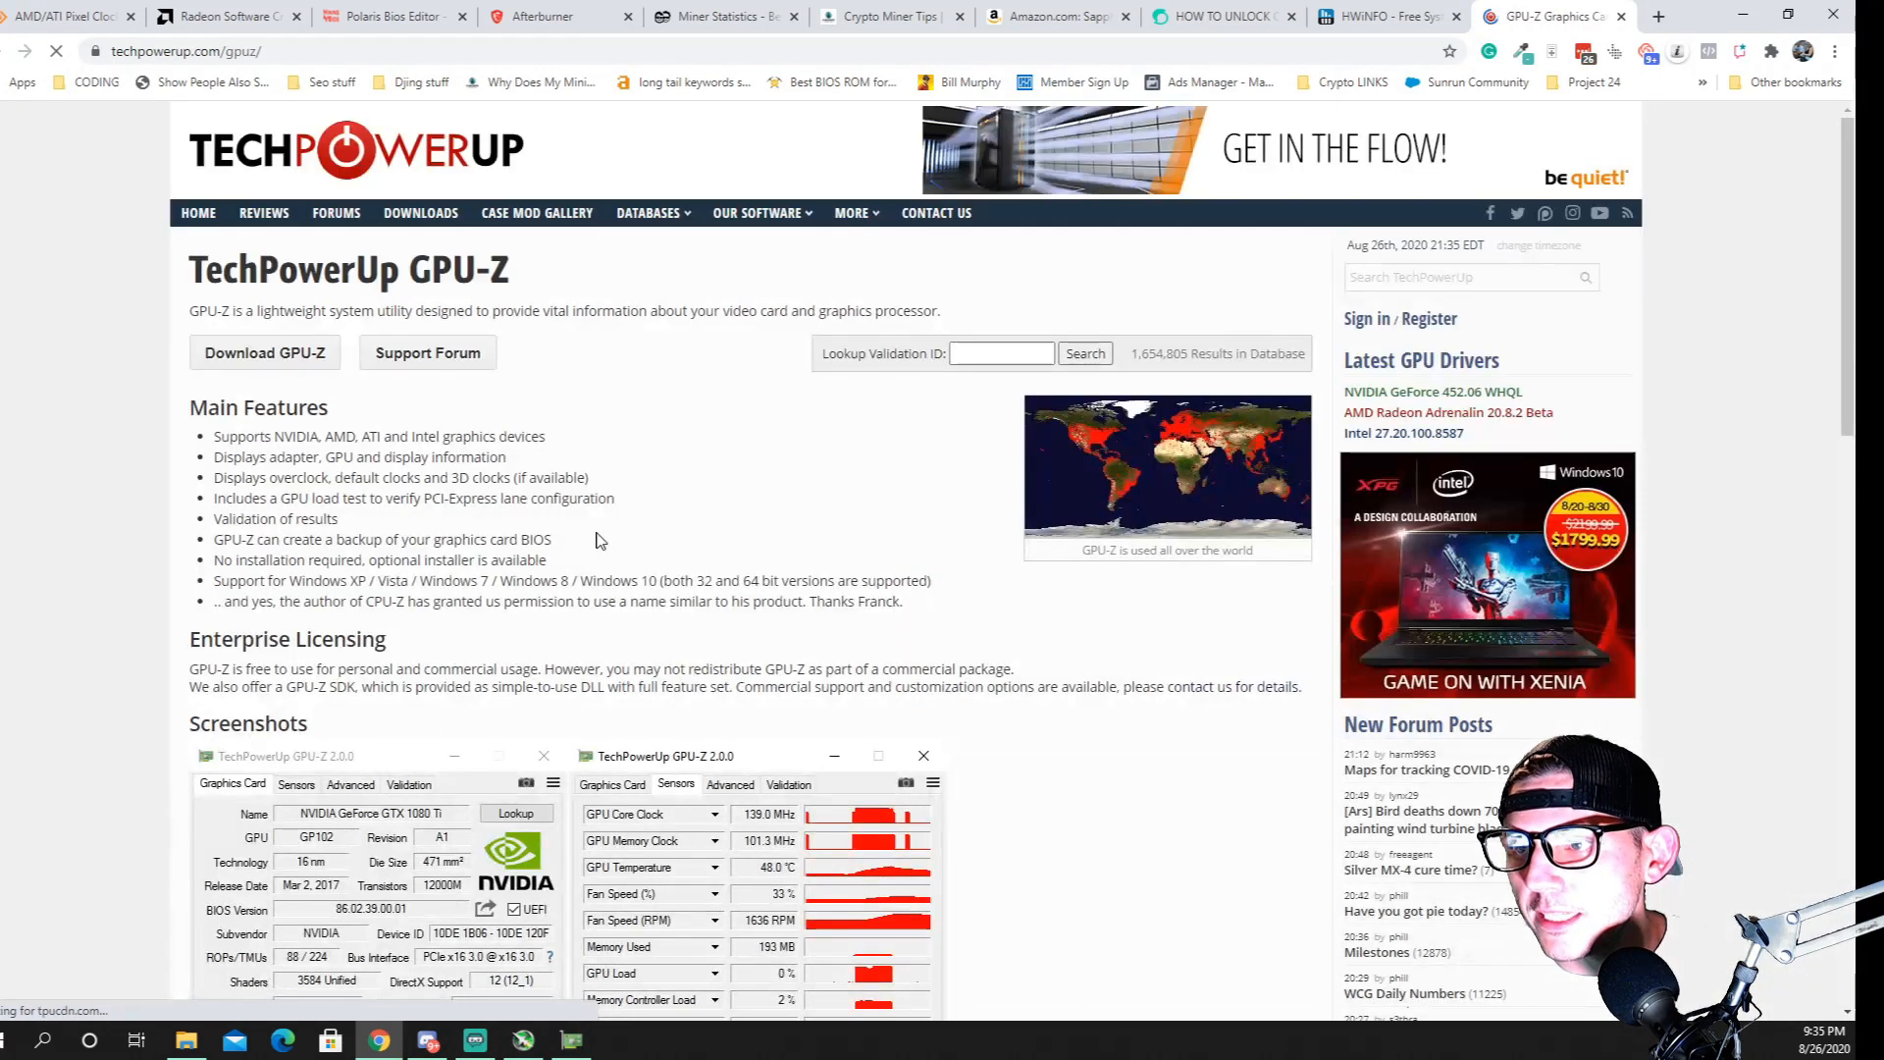
pyautogui.scroll(-6, 823, 518)
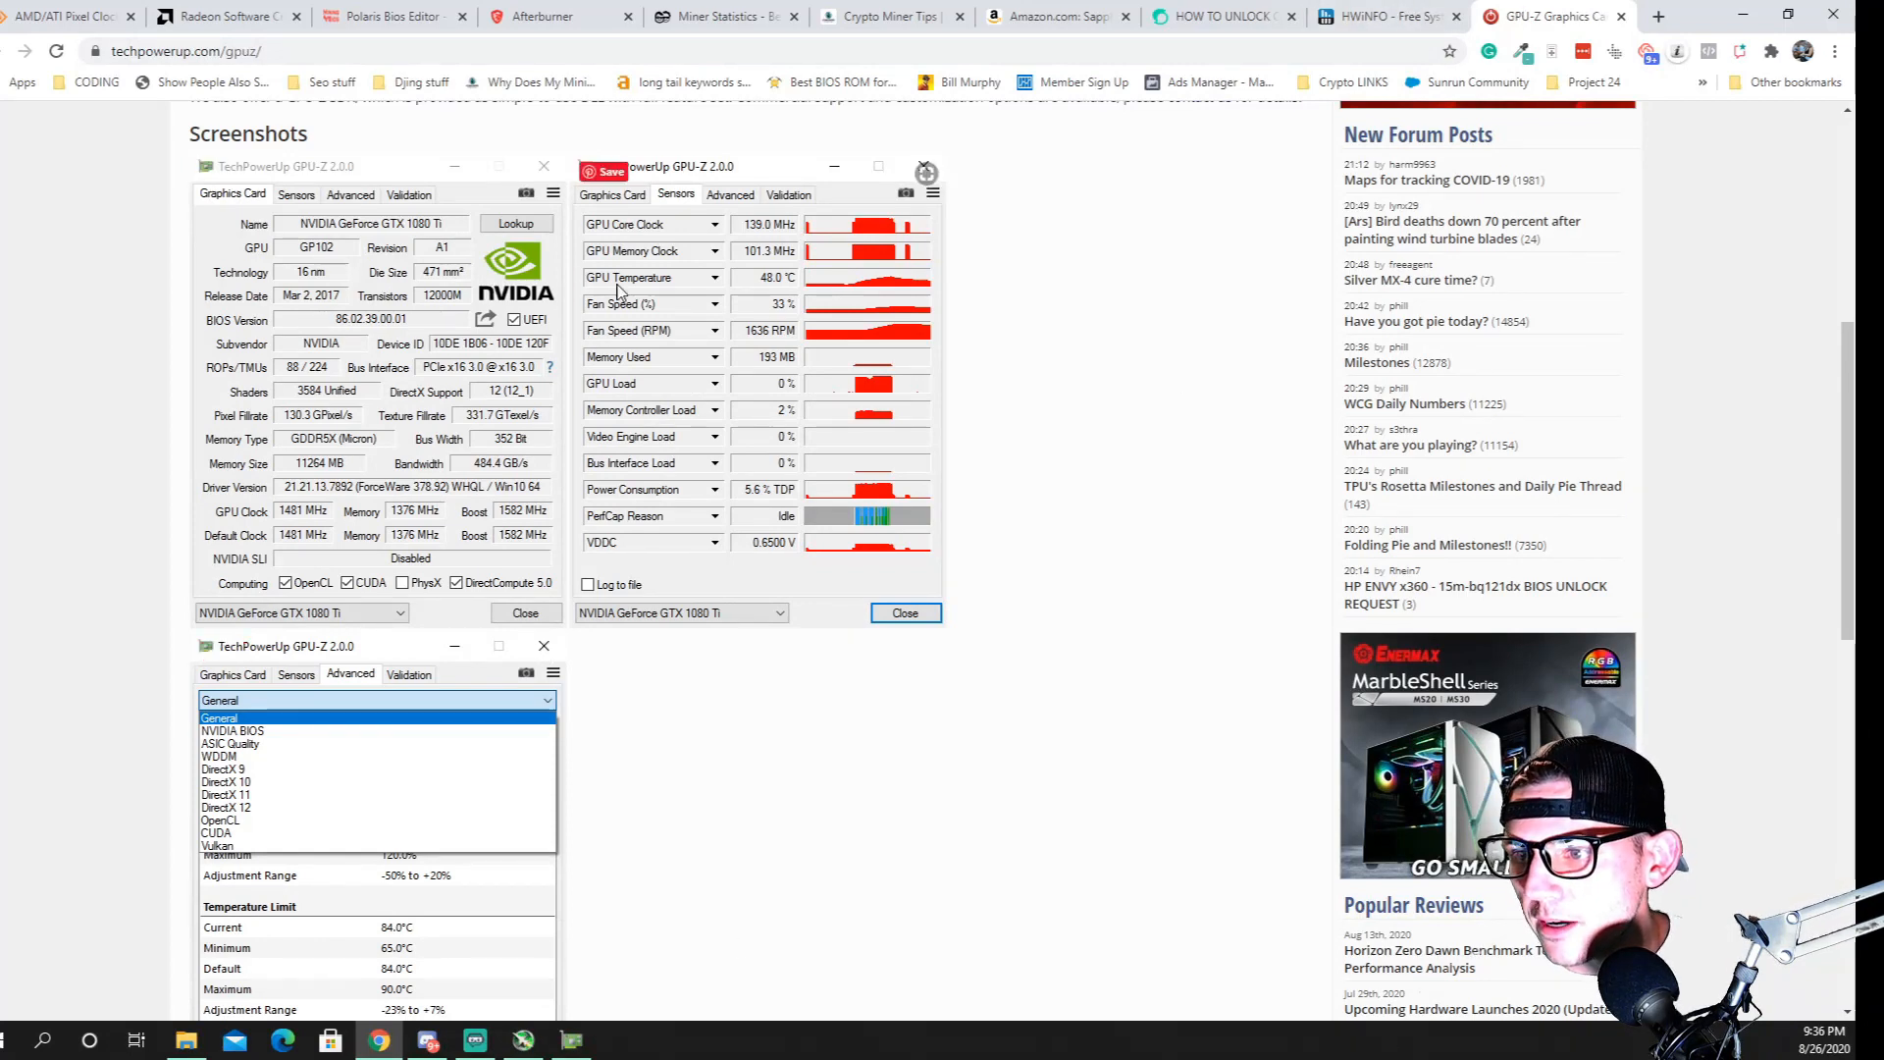
pyautogui.click(572, 1040)
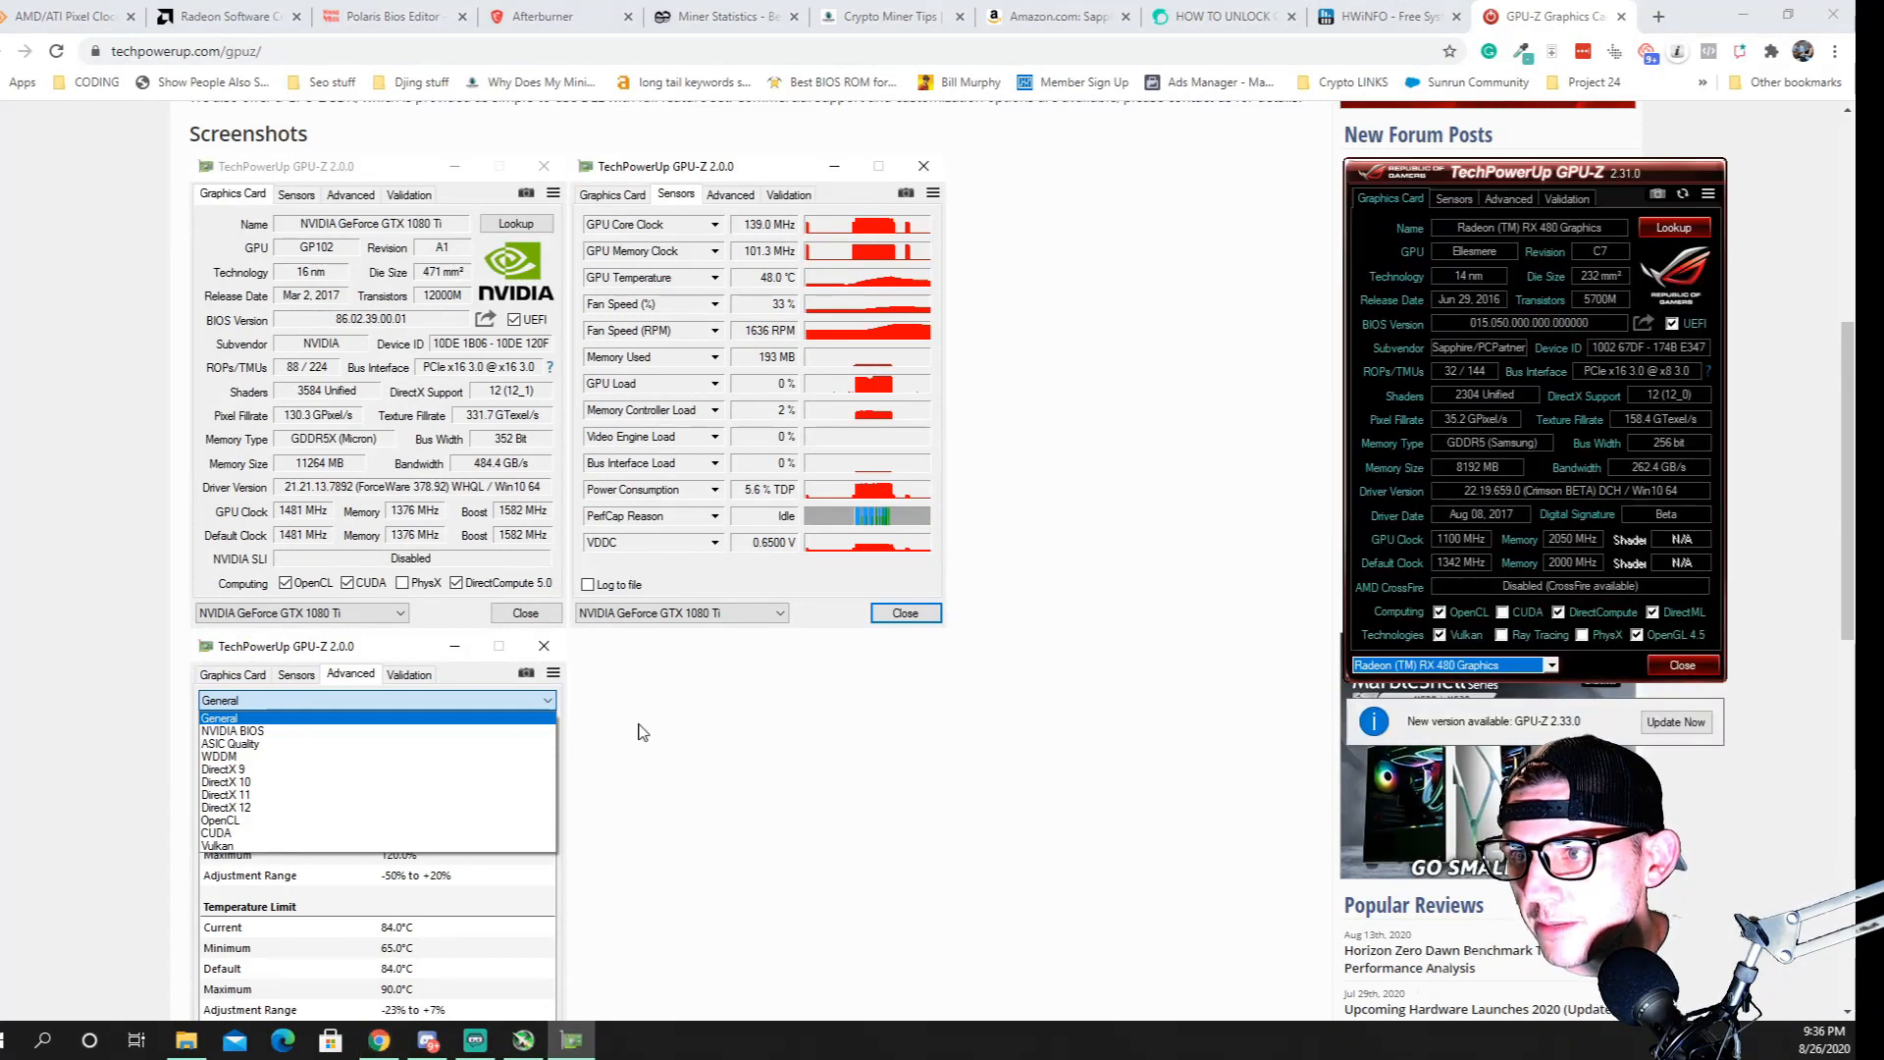
# Check the installed display adapters in Device Manager and close it
pyautogui.rightClick(10, 1041)
pyautogui.click(57, 633)
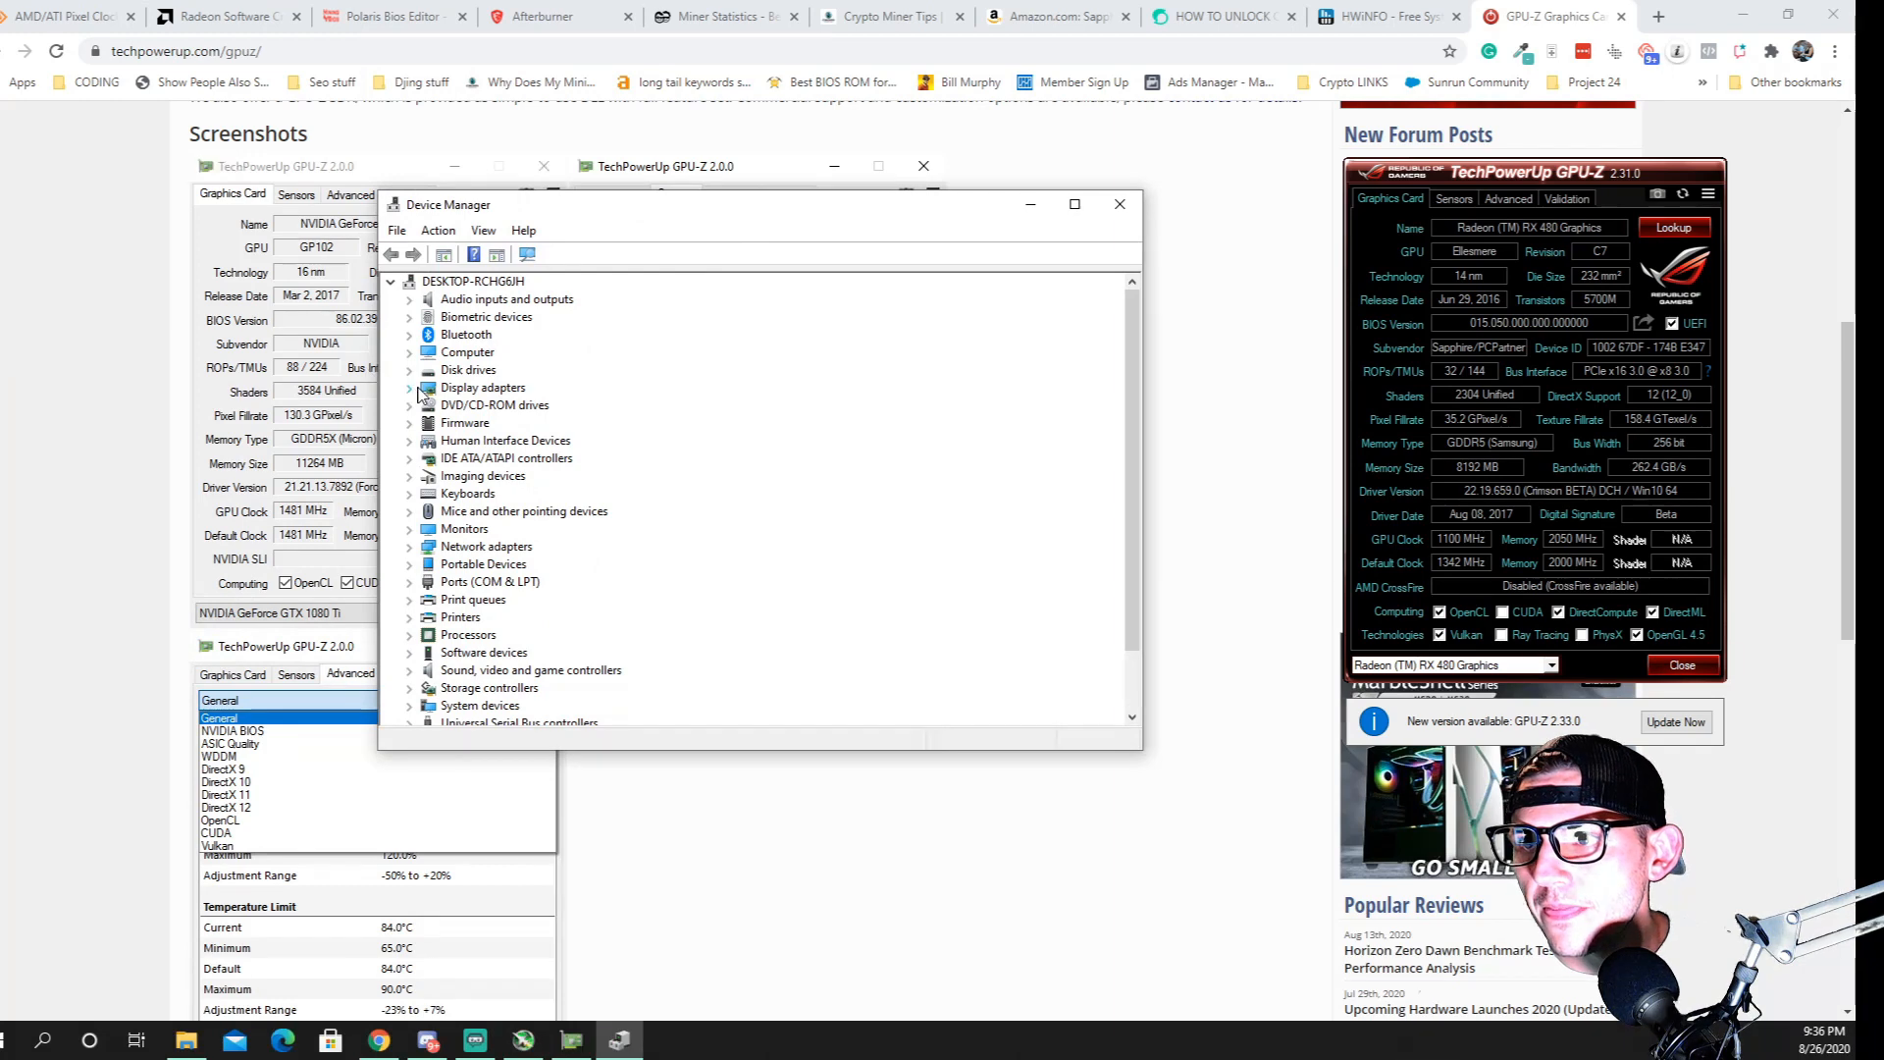
pyautogui.click(412, 390)
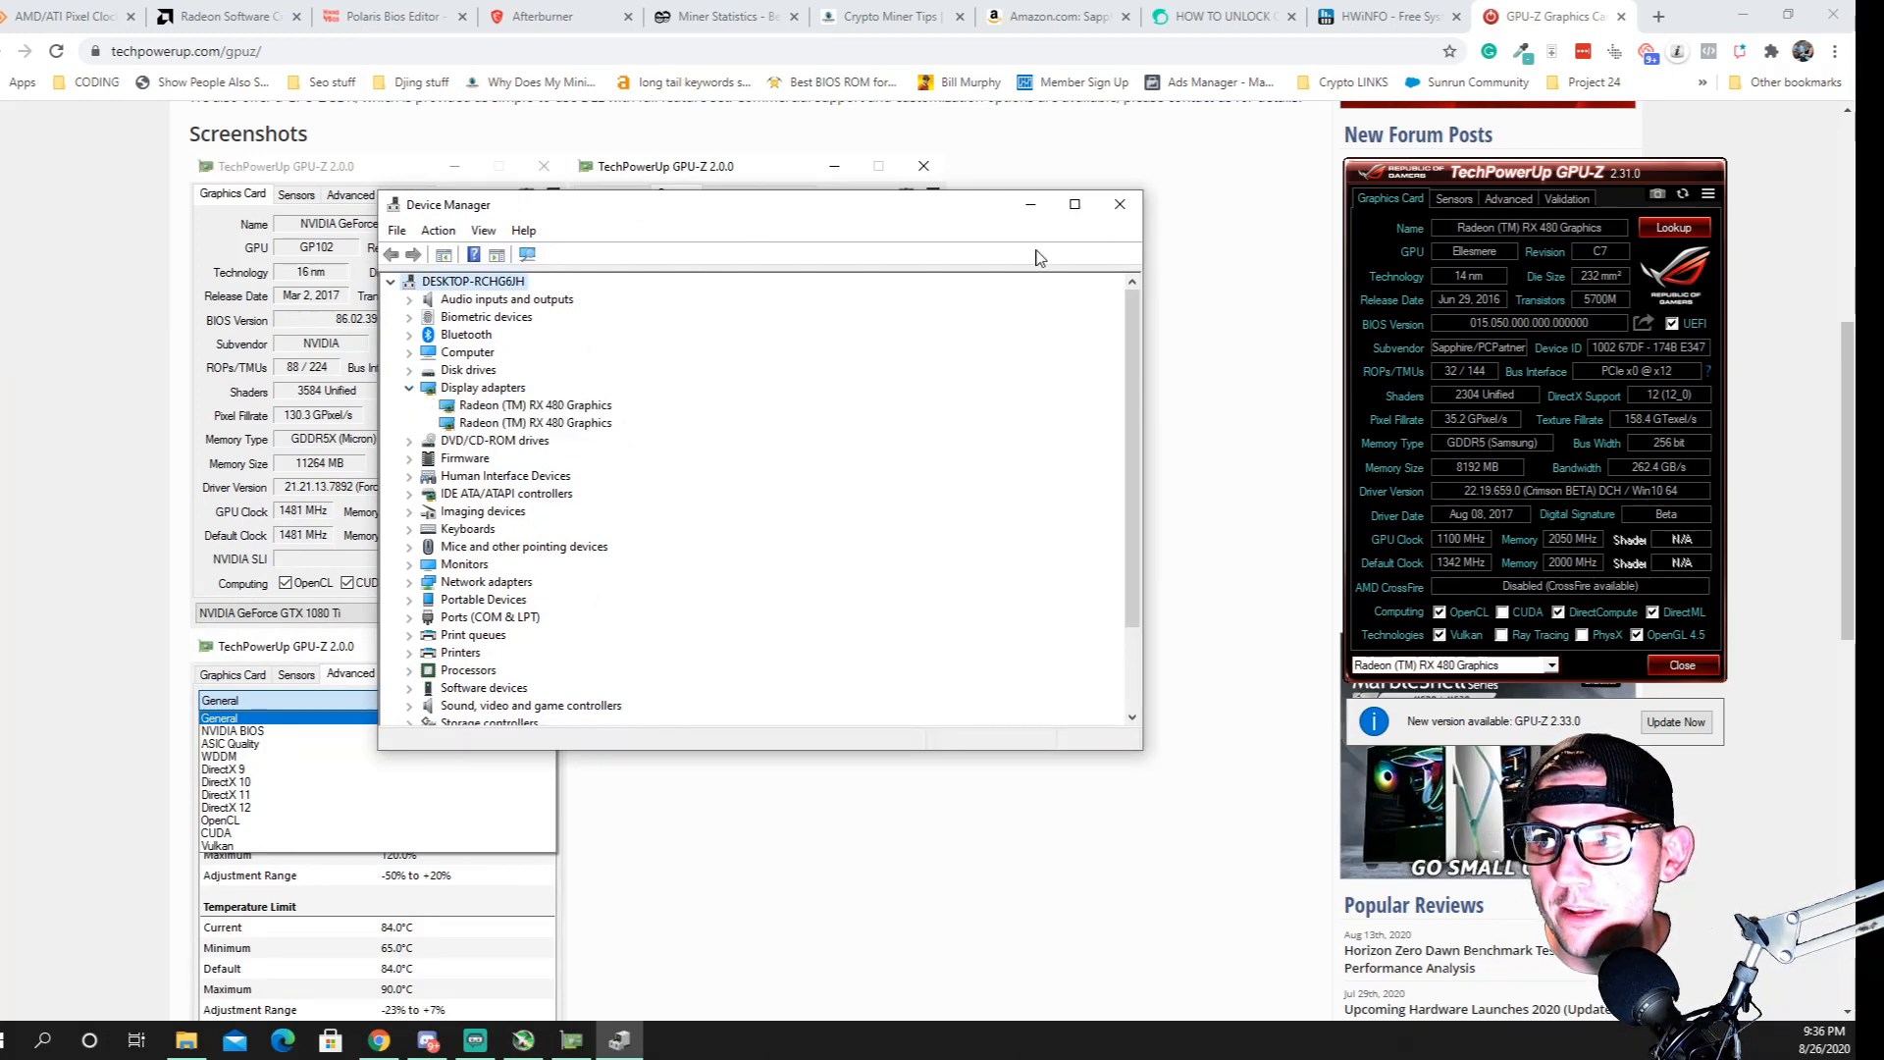
pyautogui.click(1120, 204)
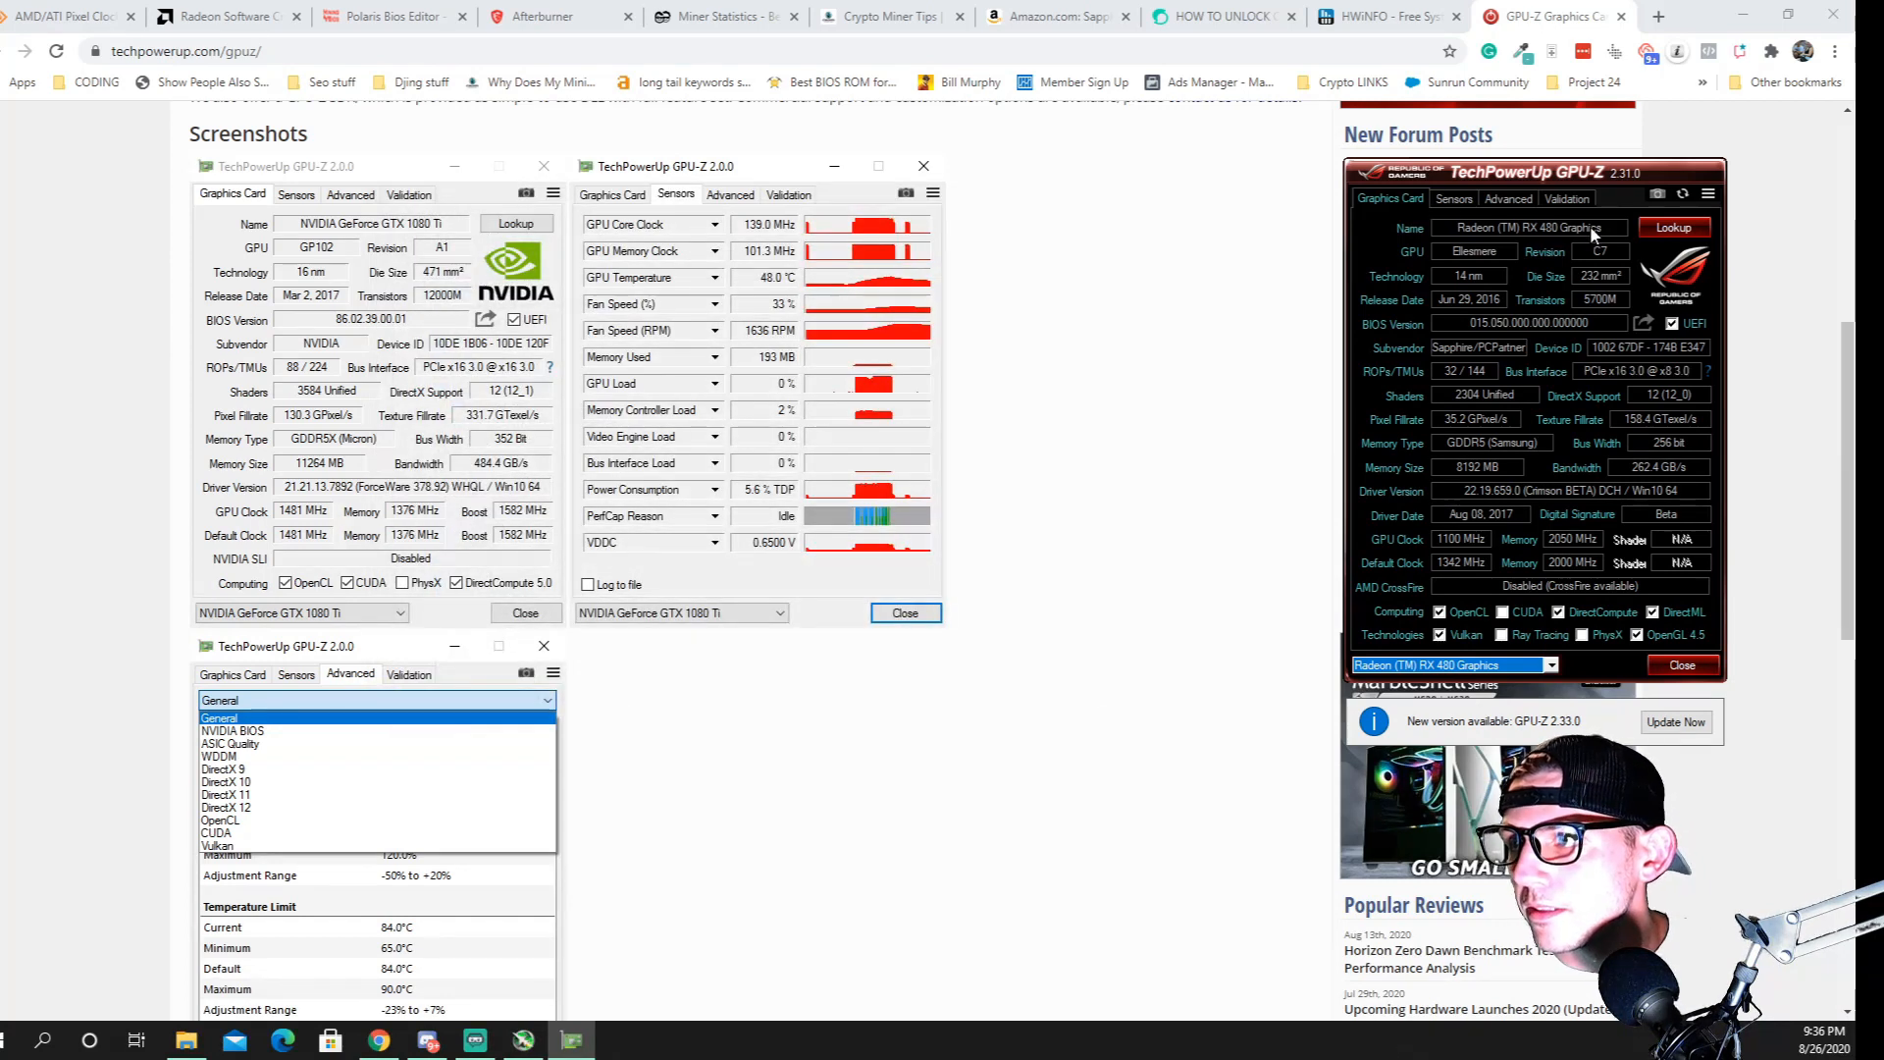
# Move the GPU-Z window beside the page screenshots and examine the RX 480's name, memory type and memory size
pyautogui.moveTo(1602, 236)
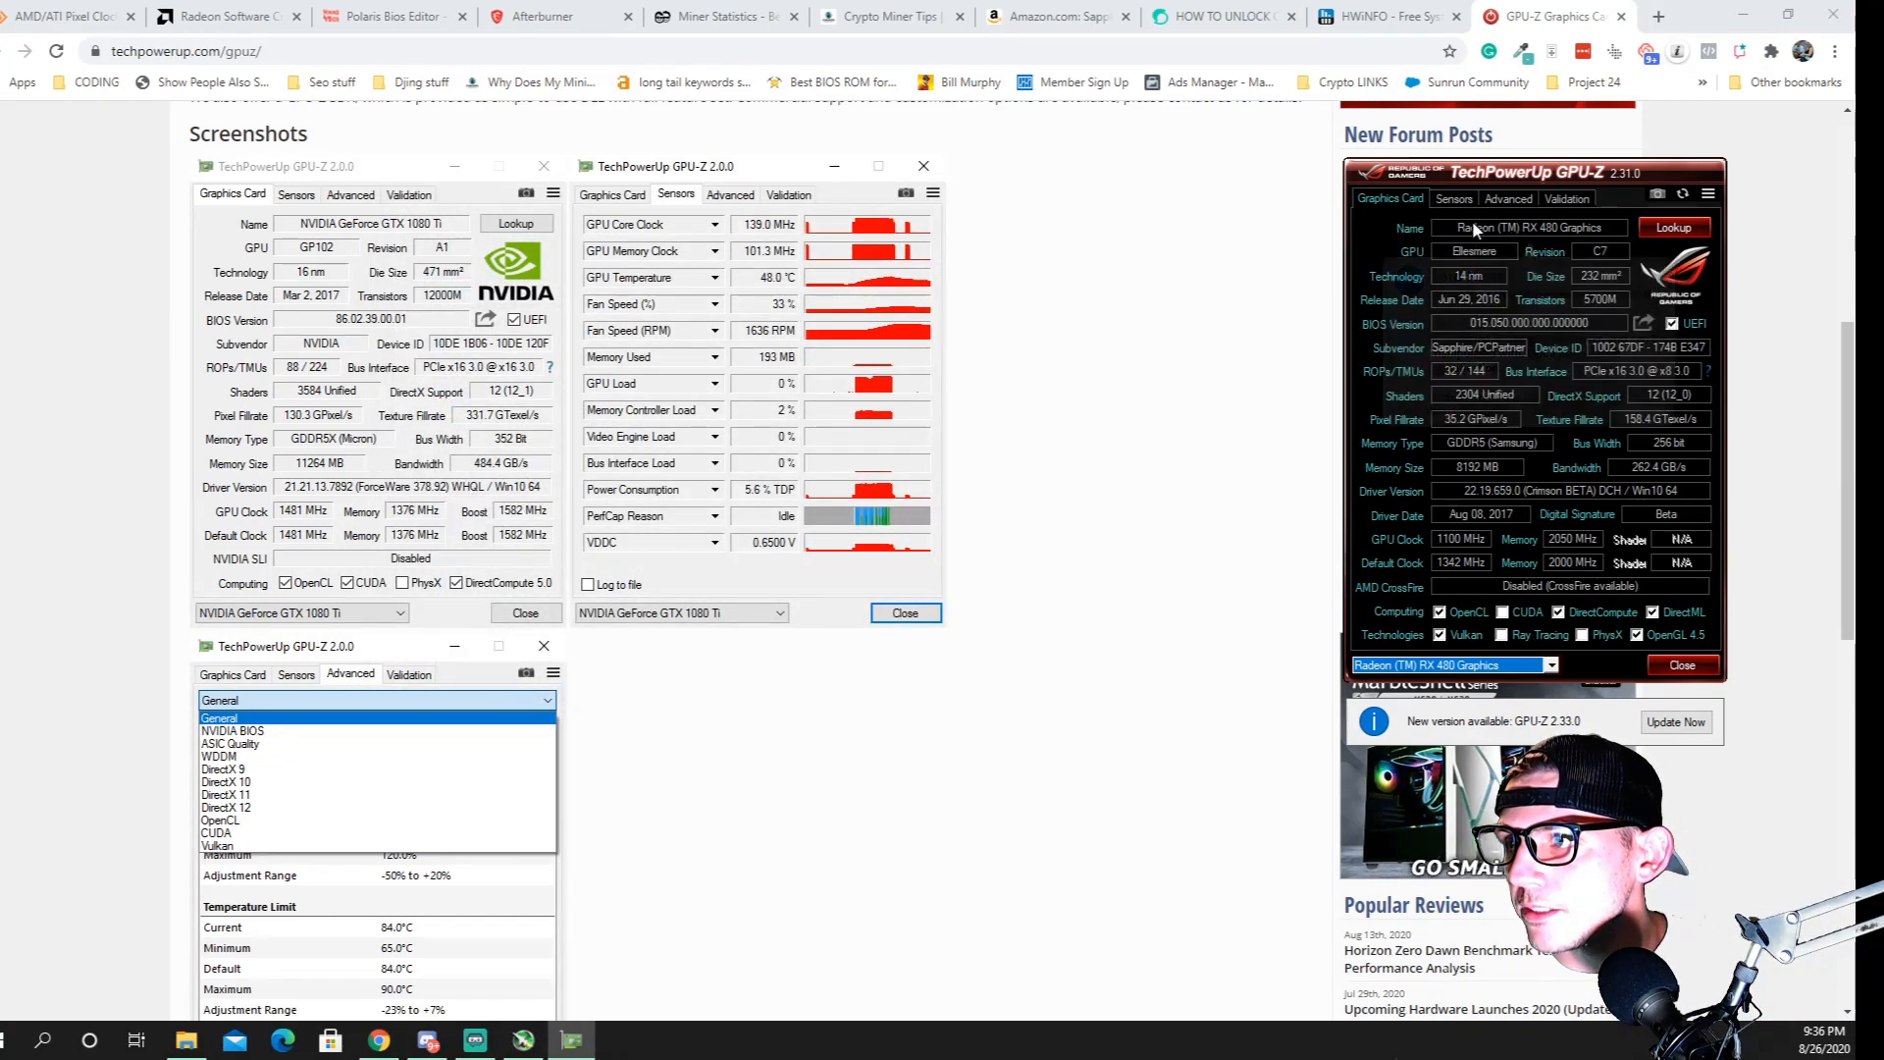
pyautogui.moveTo(1539, 174); pyautogui.dragTo(1188, 144)
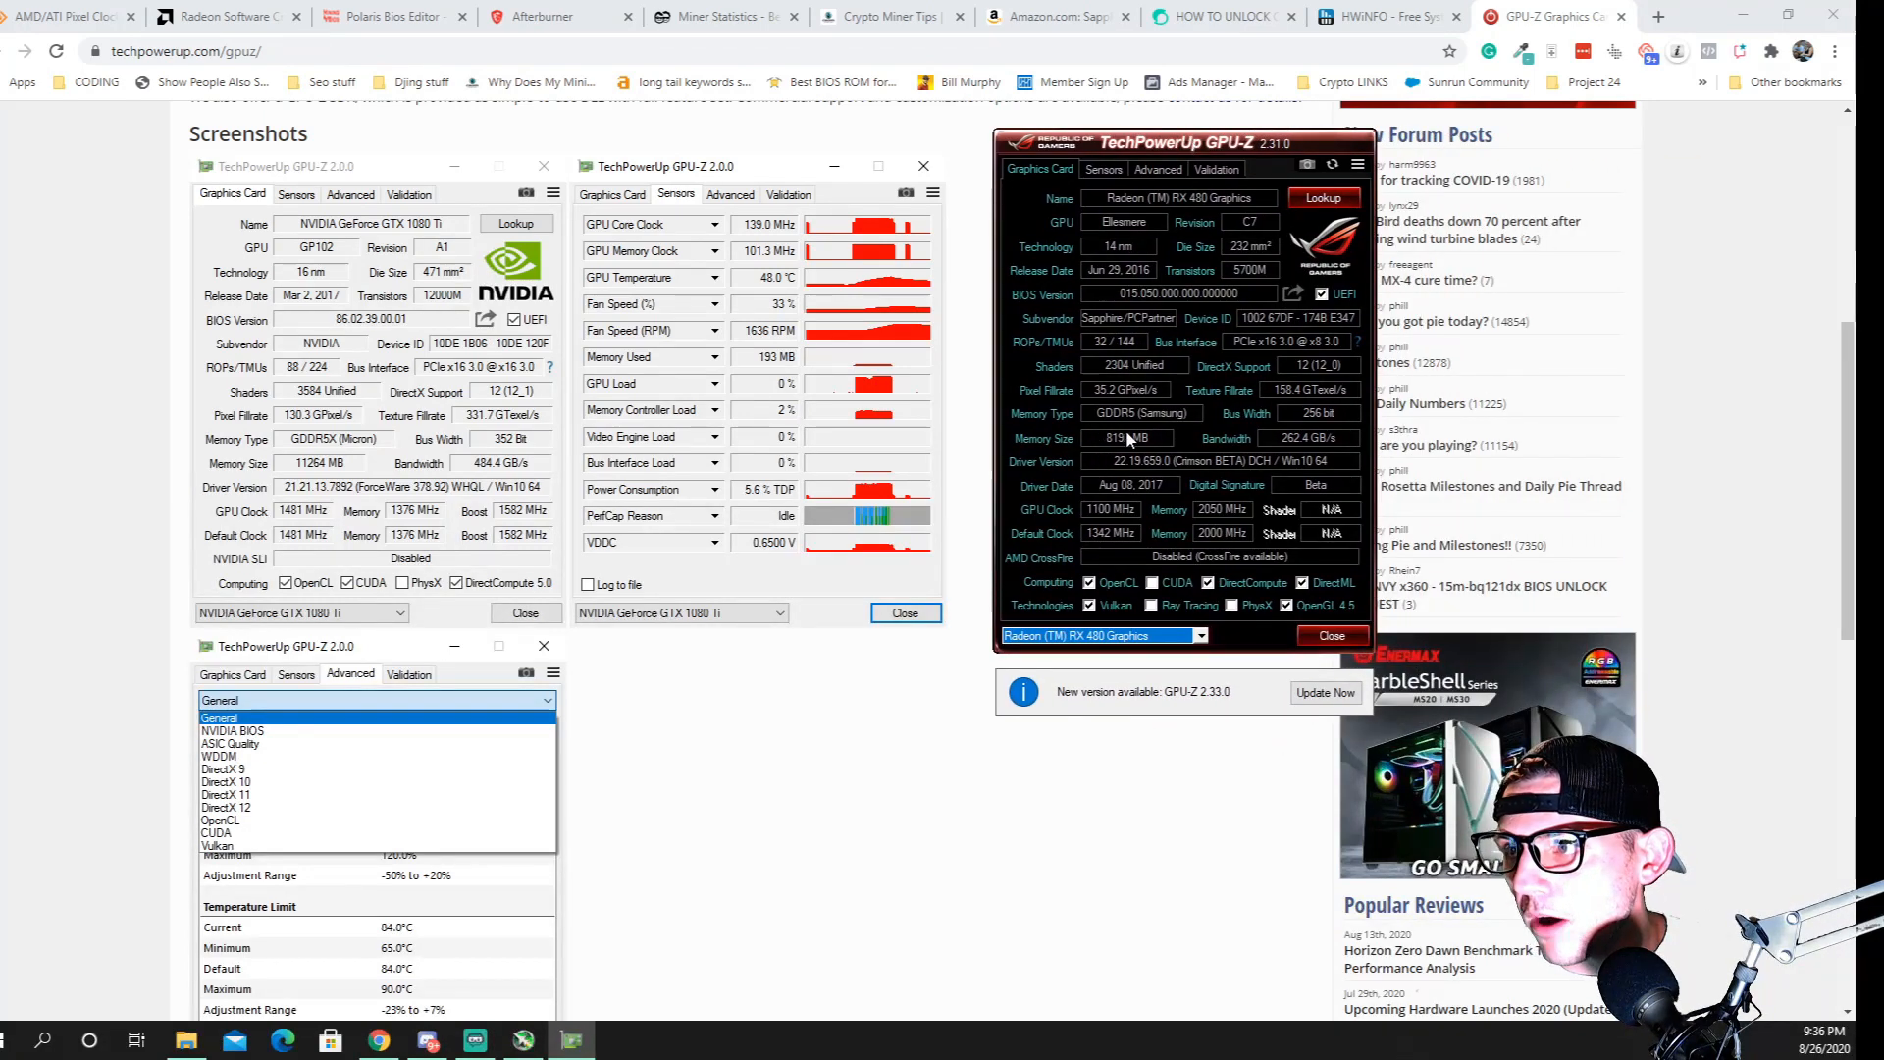
pyautogui.moveTo(1139, 447)
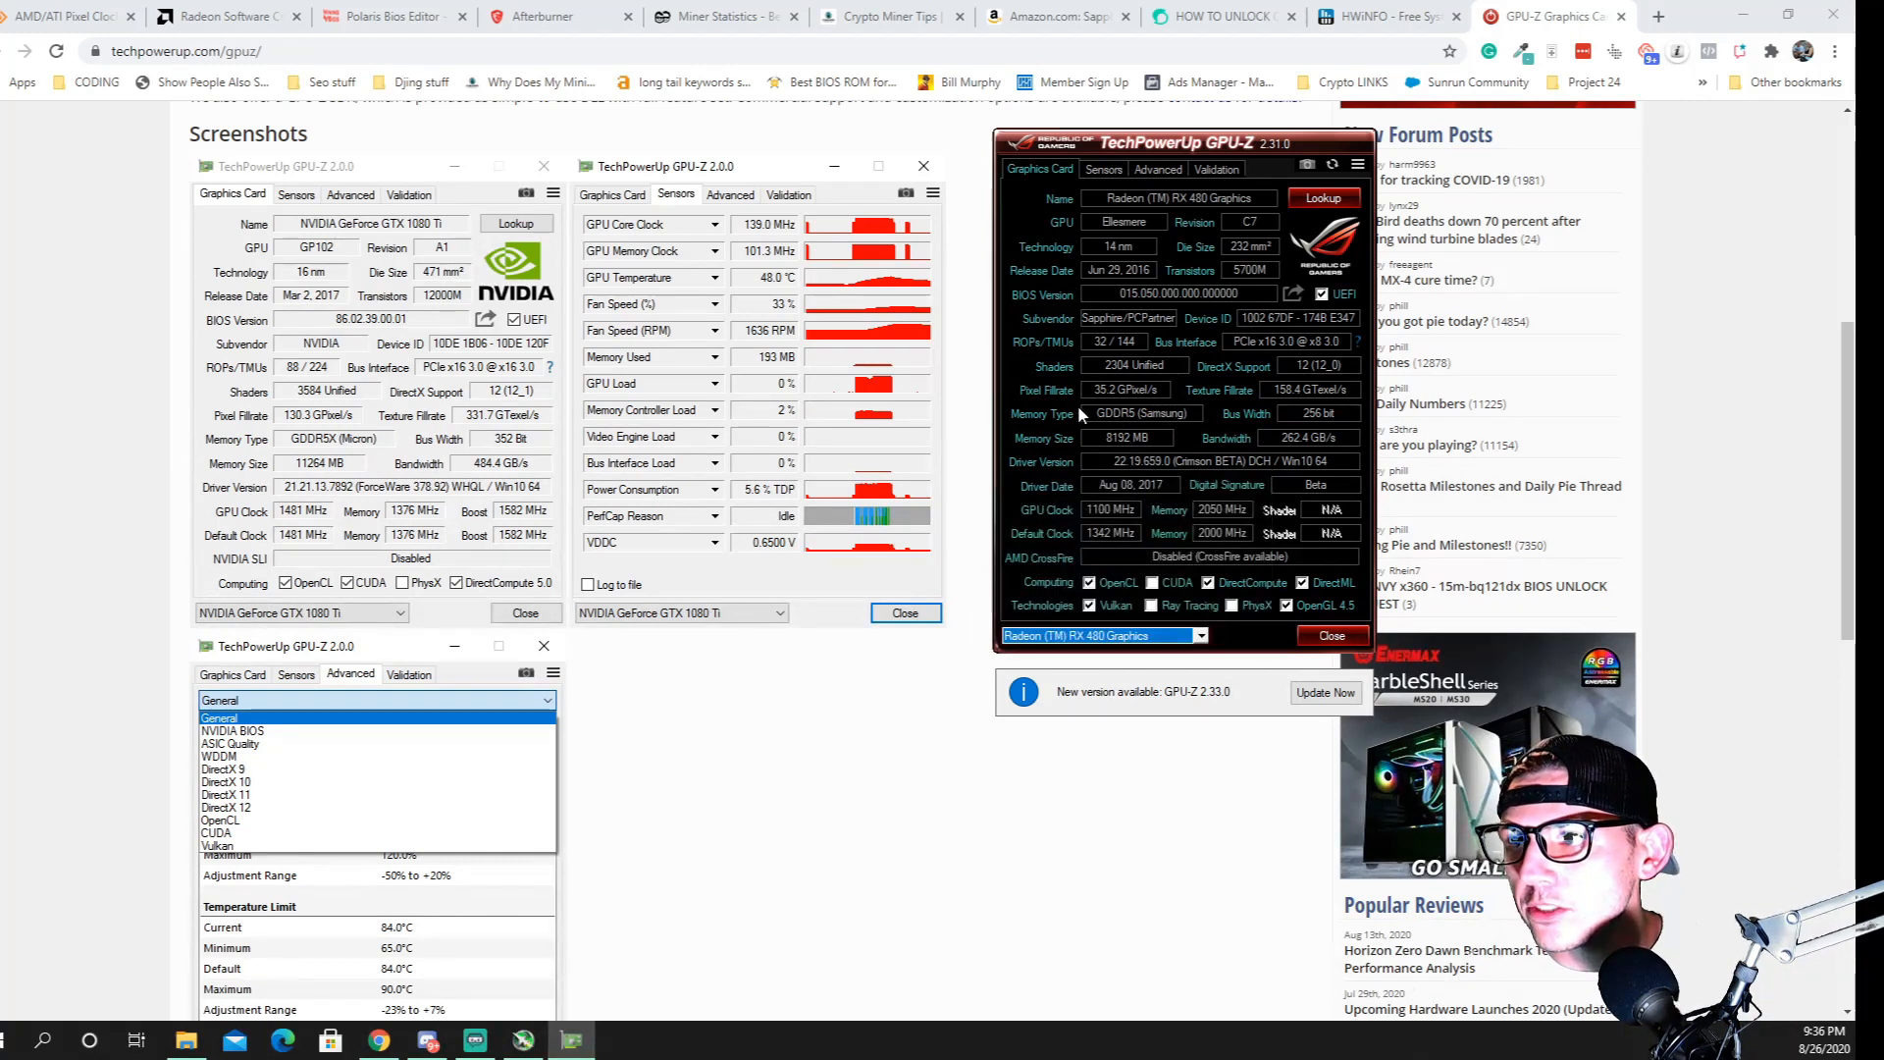
pyautogui.moveTo(1149, 414)
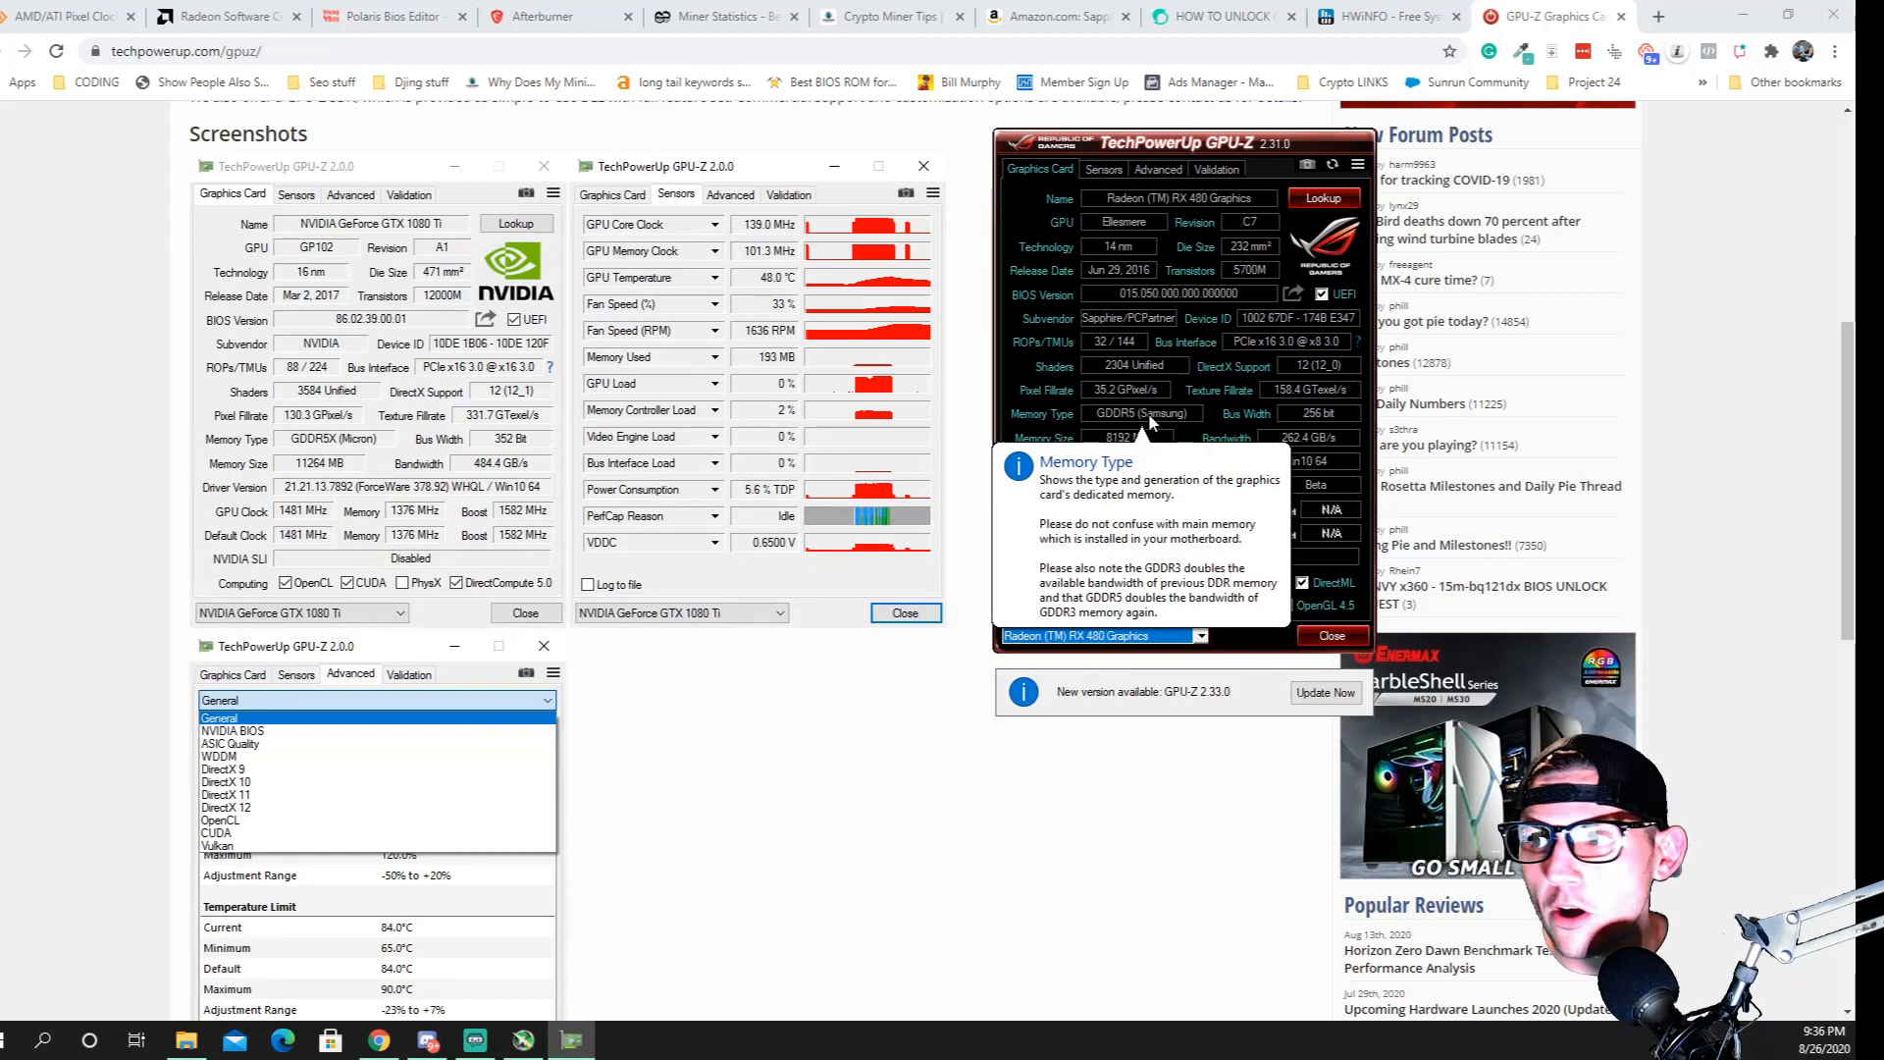
# Look up the graphics card in the TechPowerUp database from GPU-Z and look through its specifications page
pyautogui.click(1333, 200)
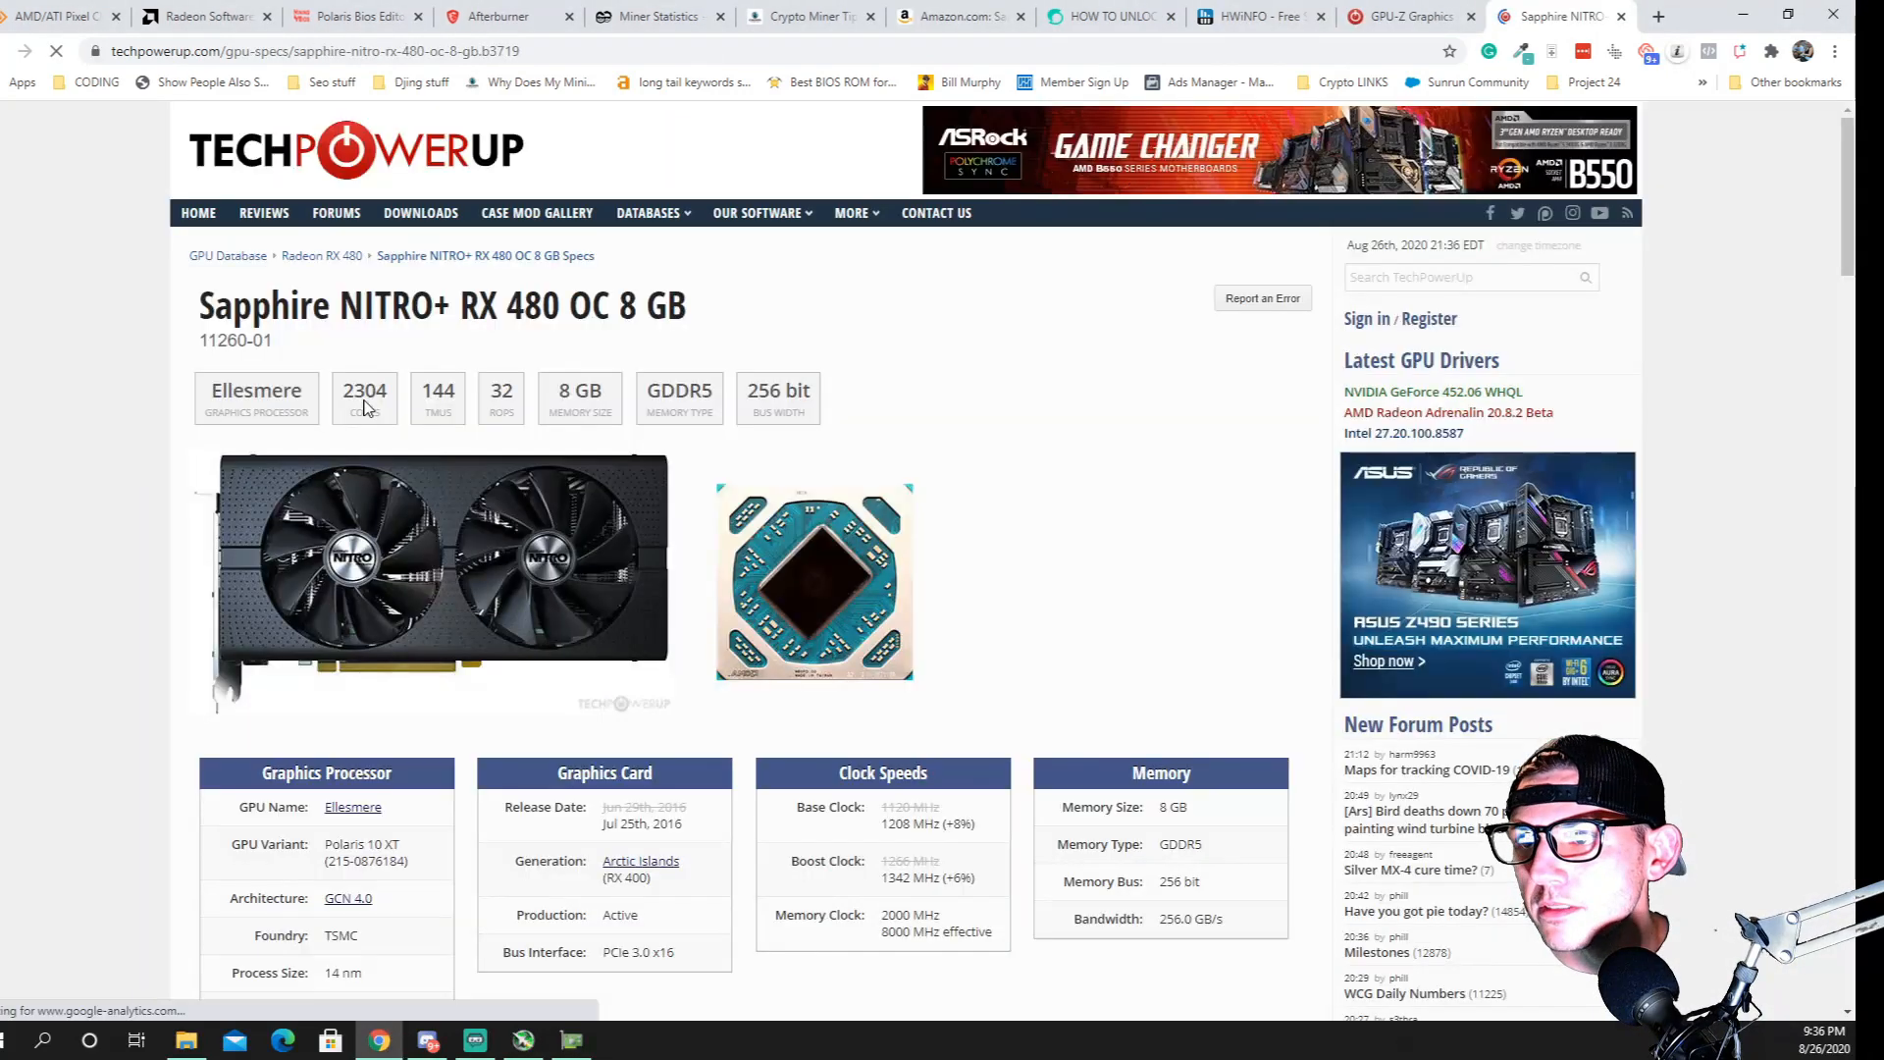
pyautogui.scroll(-3, 364, 408)
pyautogui.scroll(3, 439, 466)
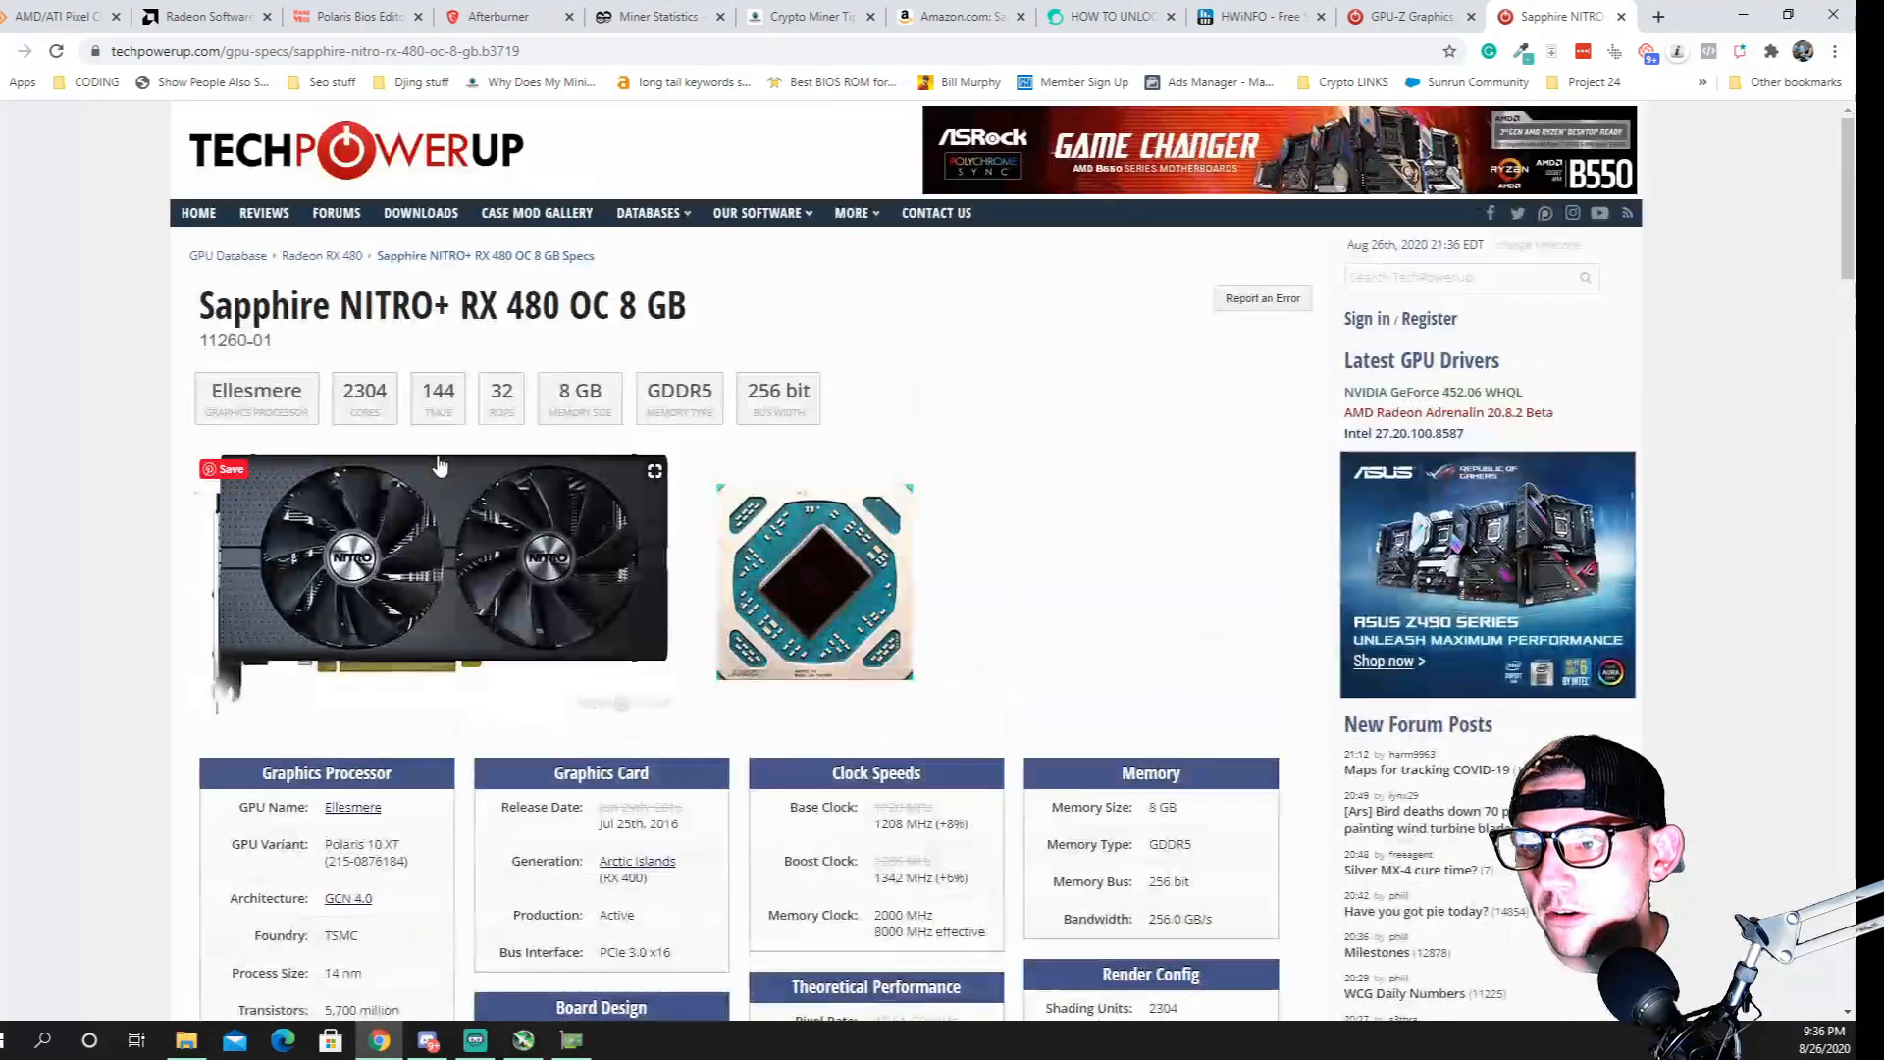
pyautogui.scroll(-6, 442, 462)
pyautogui.scroll(-6, 471, 579)
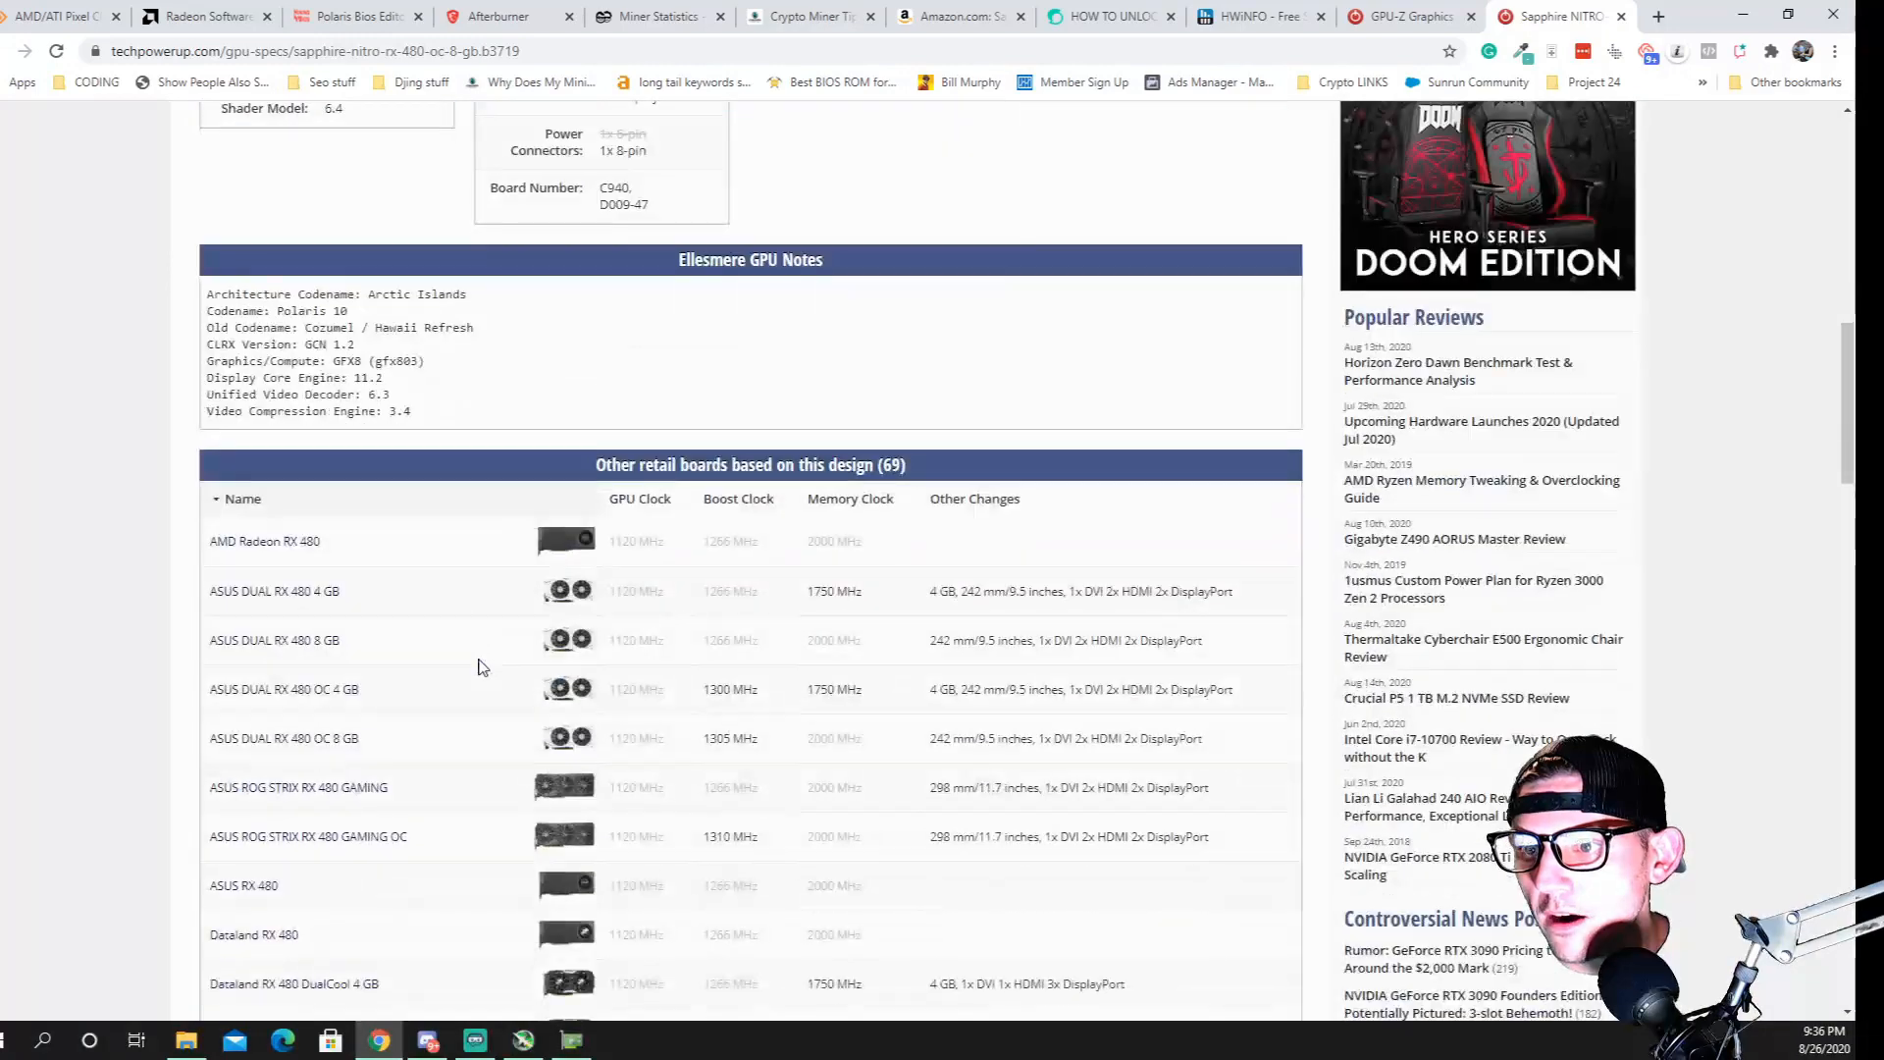
pyautogui.scroll(12, 530, 601)
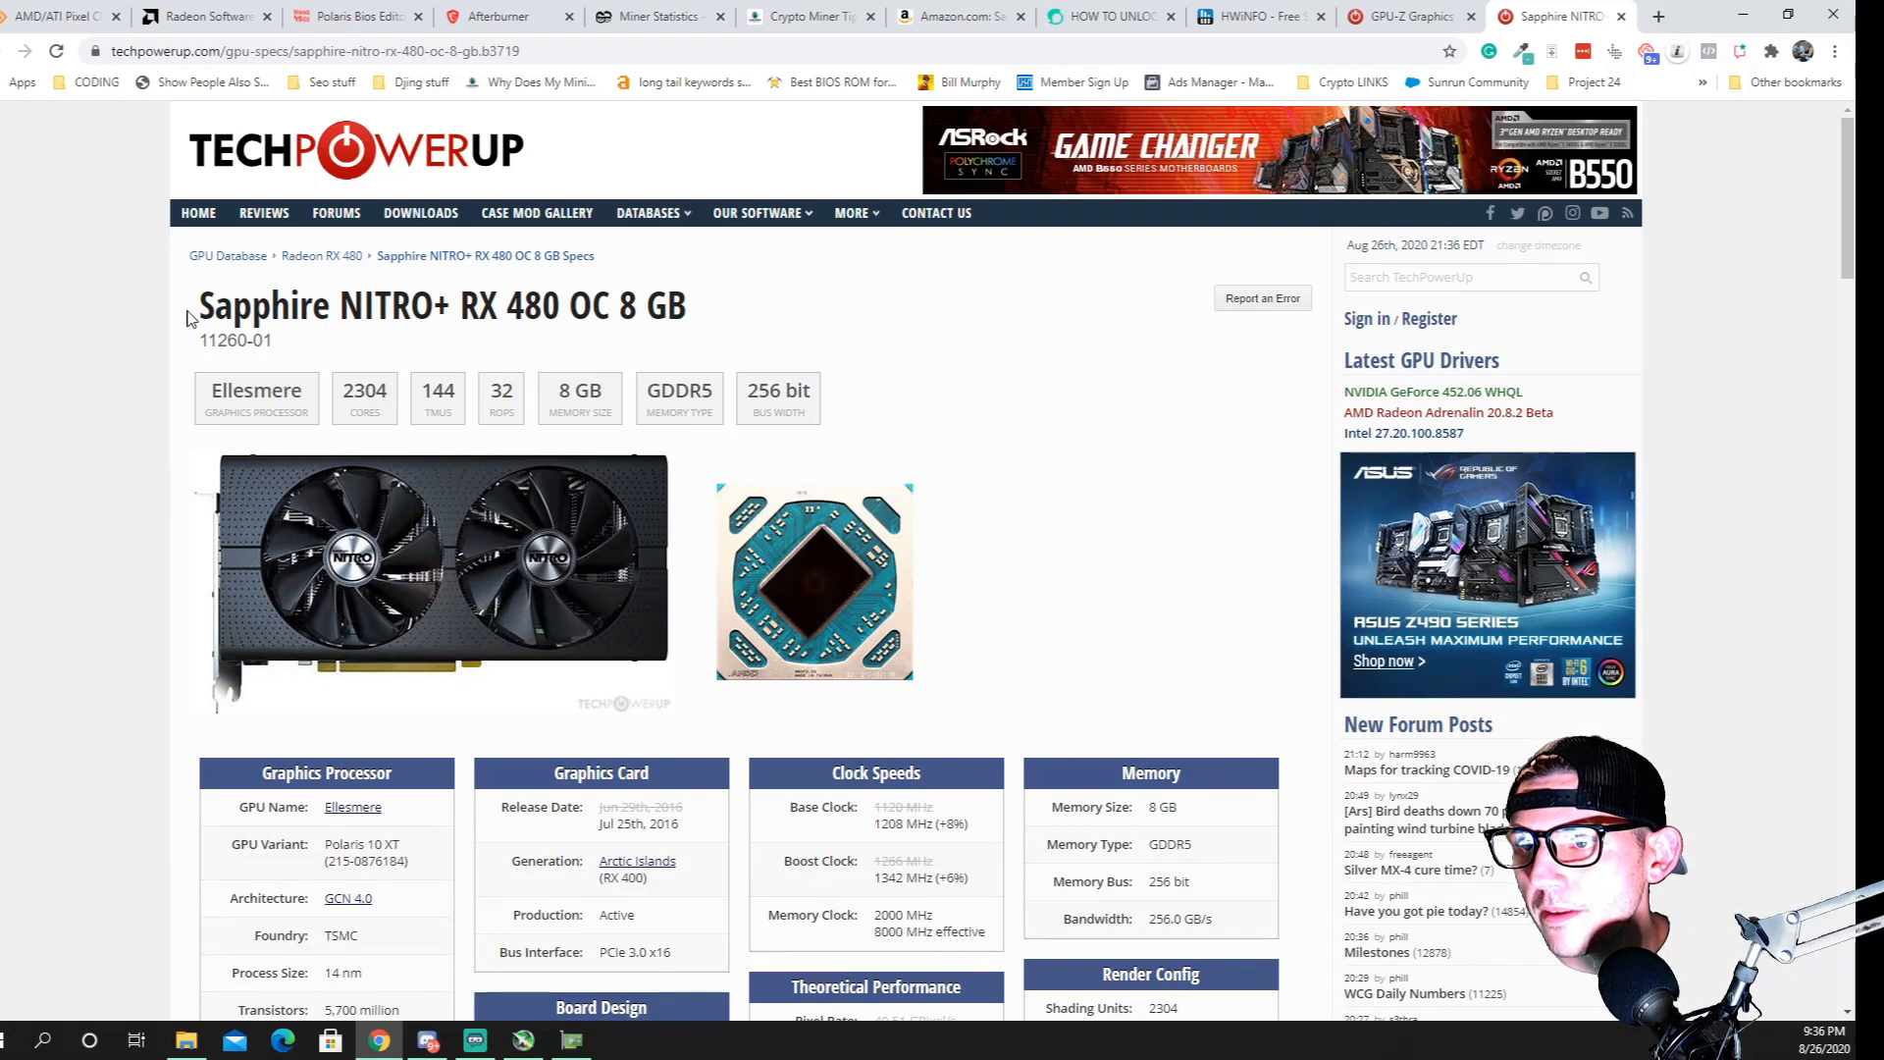
# Search the web for the card name from the specifications page, refined to "sapphire nitro rx 480 oc 8 gb samsung bios"
pyautogui.moveTo(191, 317); pyautogui.dragTo(689, 308)
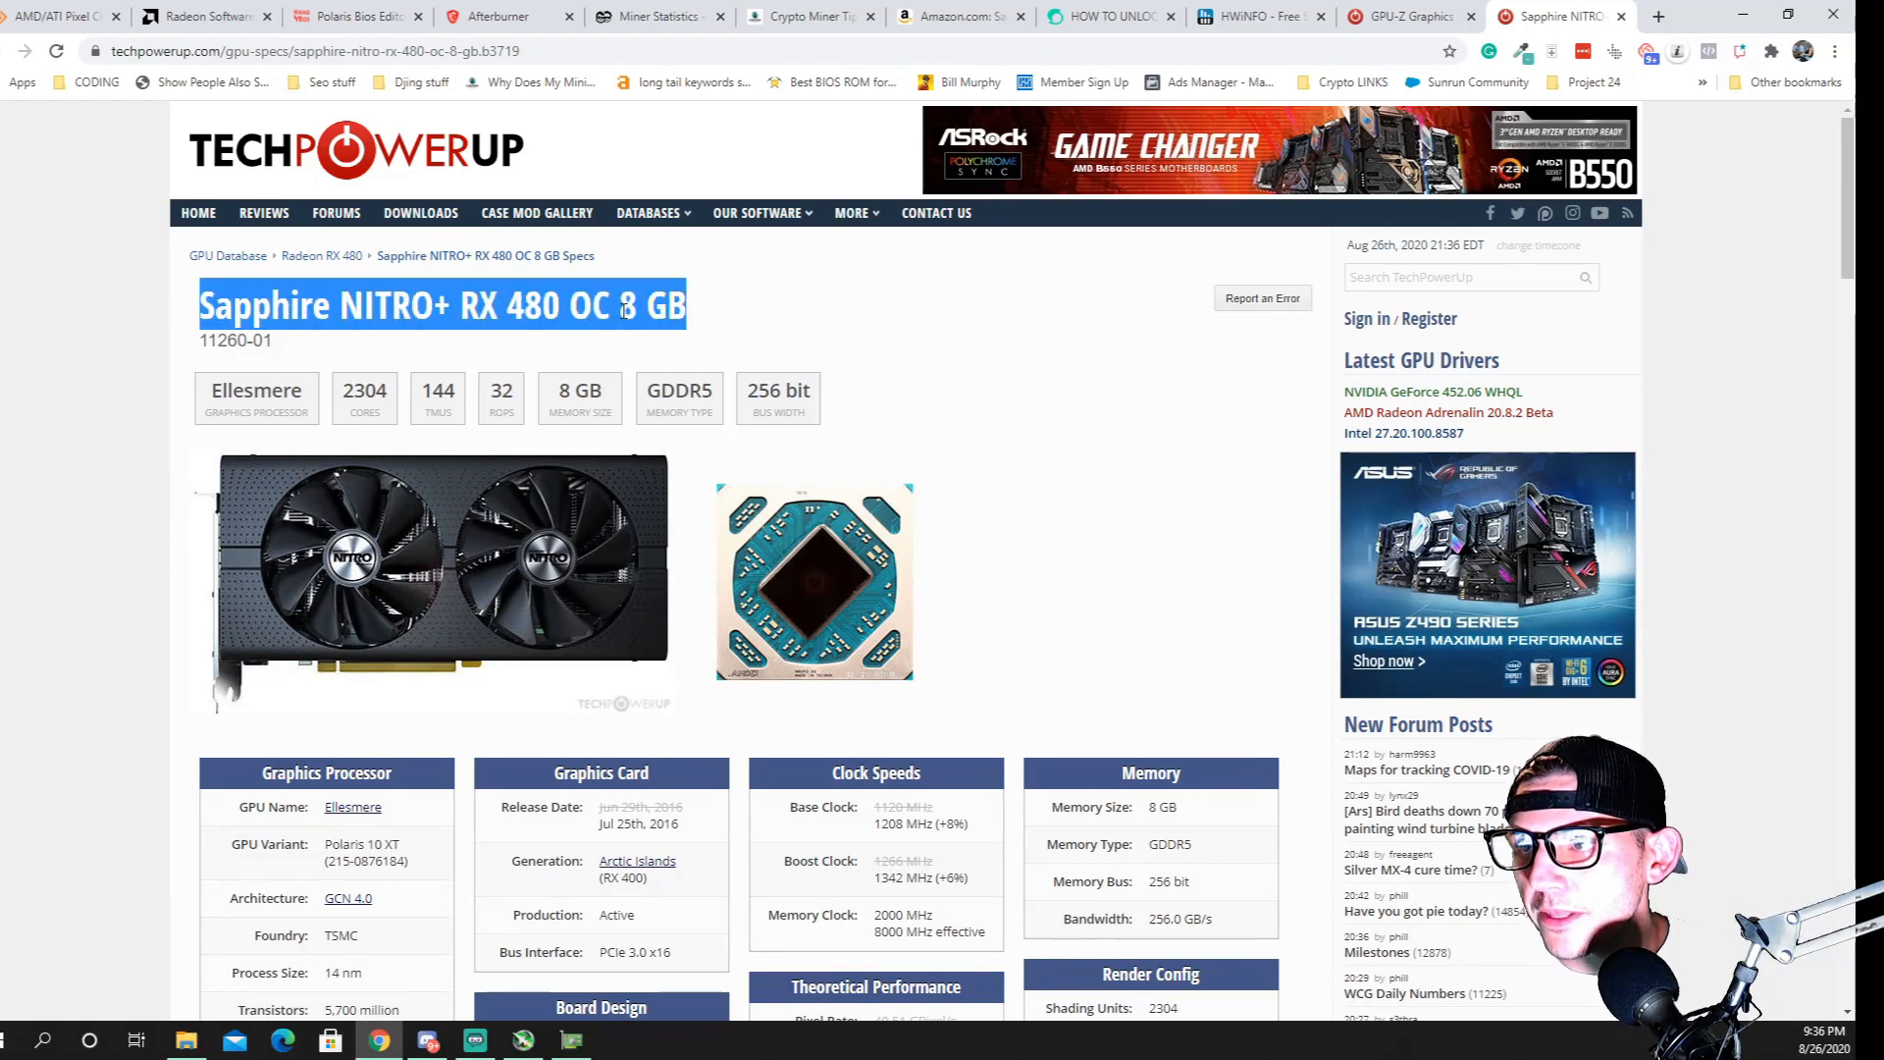
pyautogui.rightClick(624, 310)
pyautogui.click(668, 344)
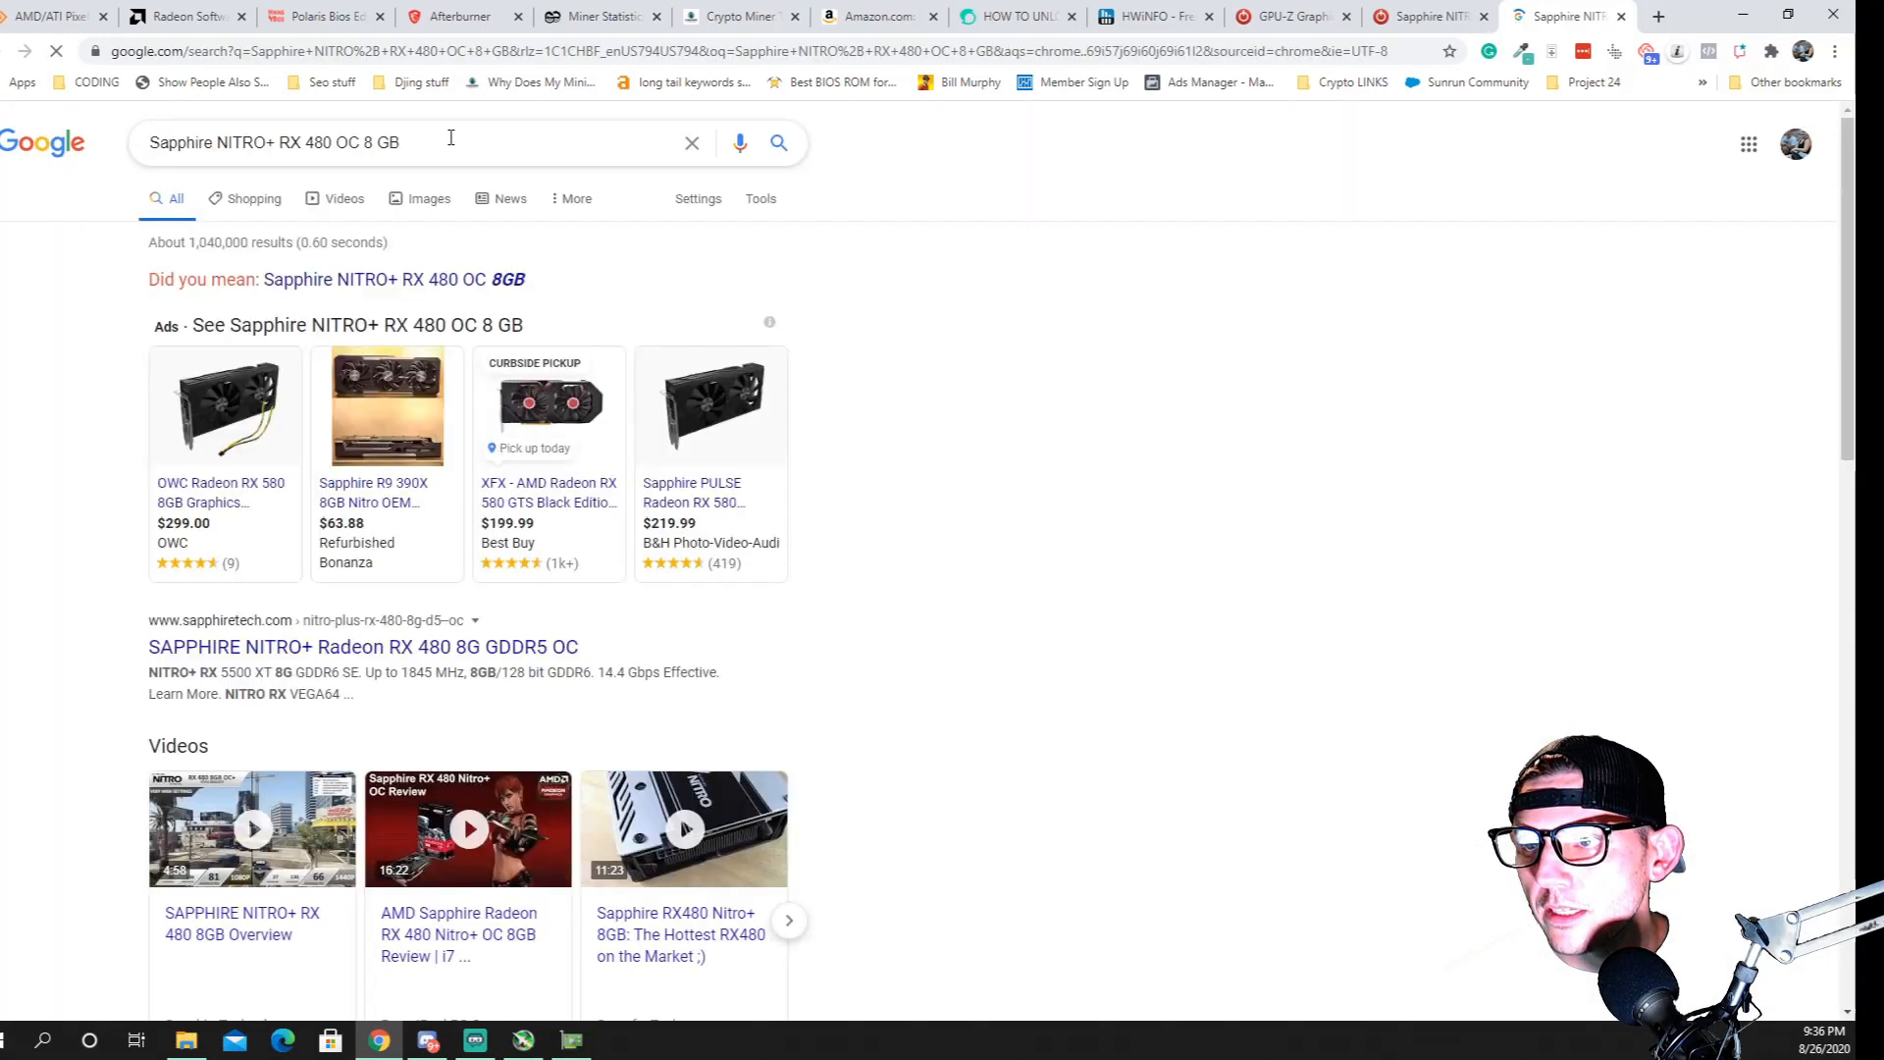
pyautogui.click(450, 137)
pyautogui.write('sa')
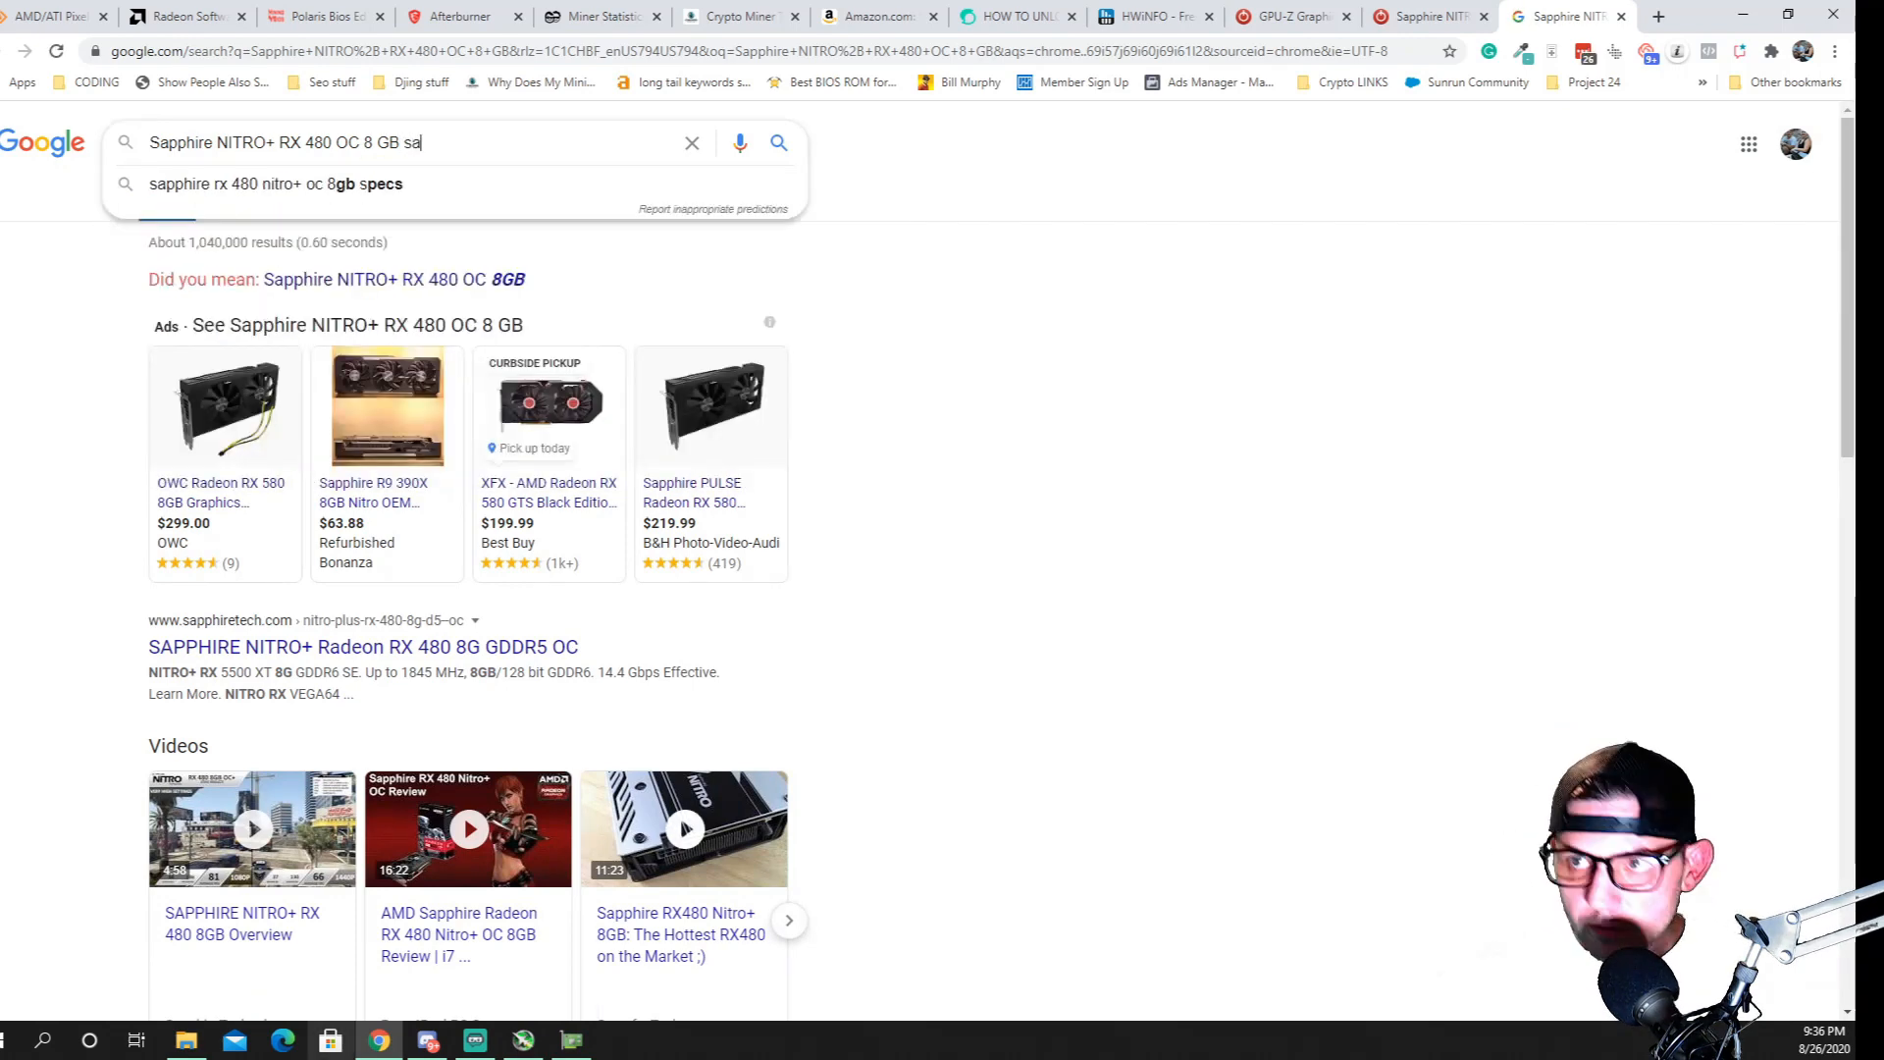
pyautogui.write('m')
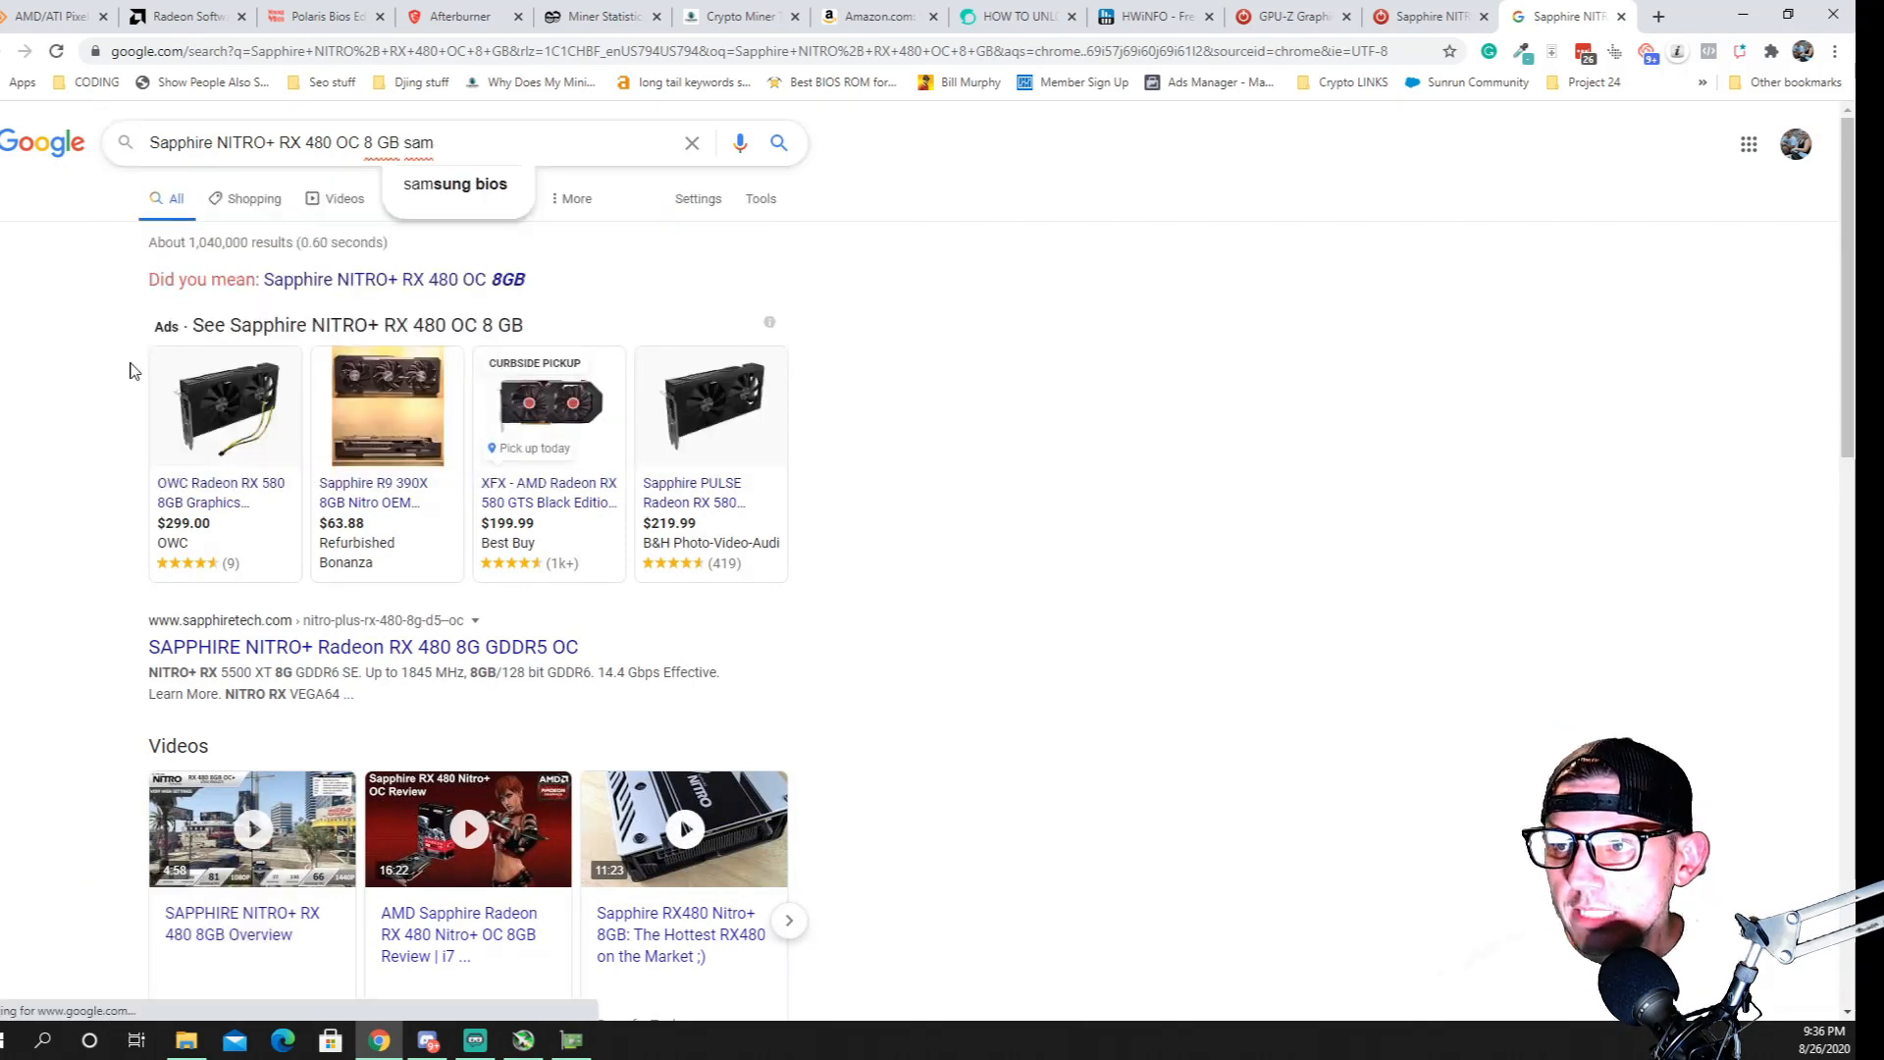
pyautogui.click(455, 186)
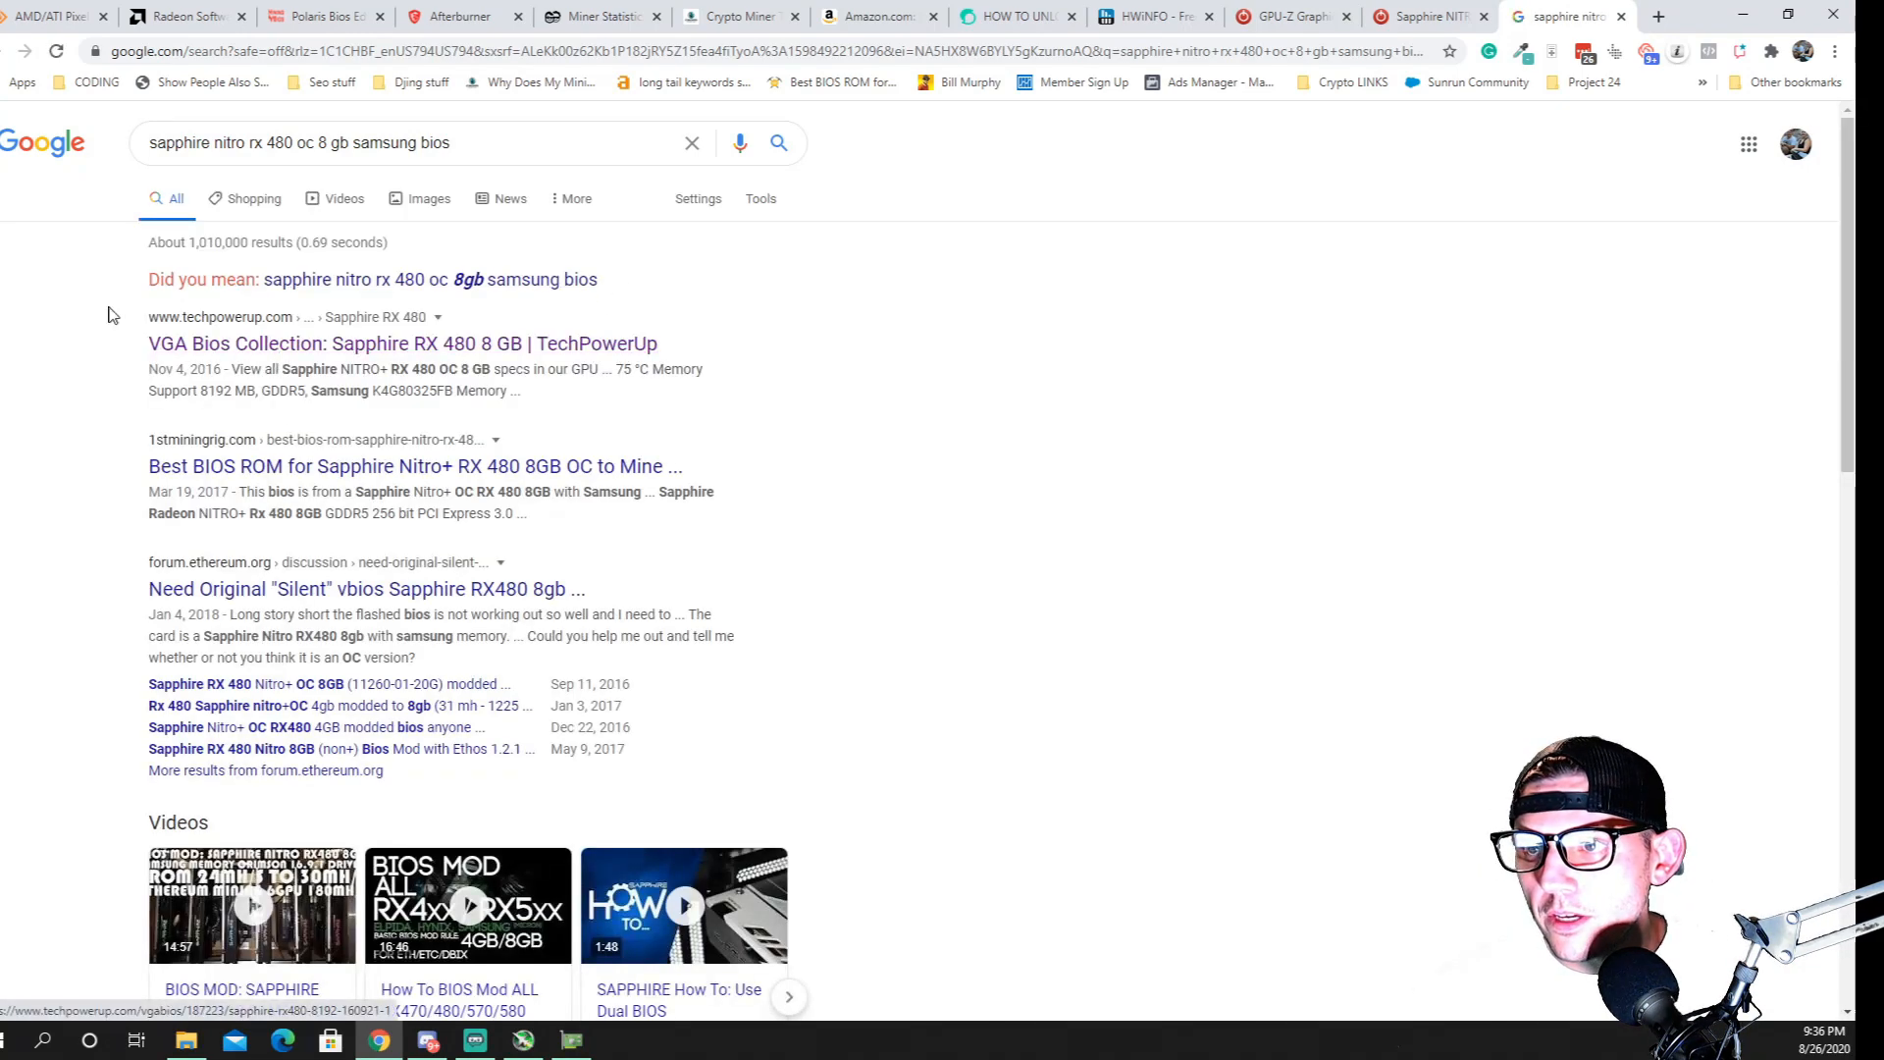
# Open TechPowerUp's VGA Bios Collection result for the Sapphire RX 480 8 GB and download its BIOS ROM
pyautogui.click(299, 351)
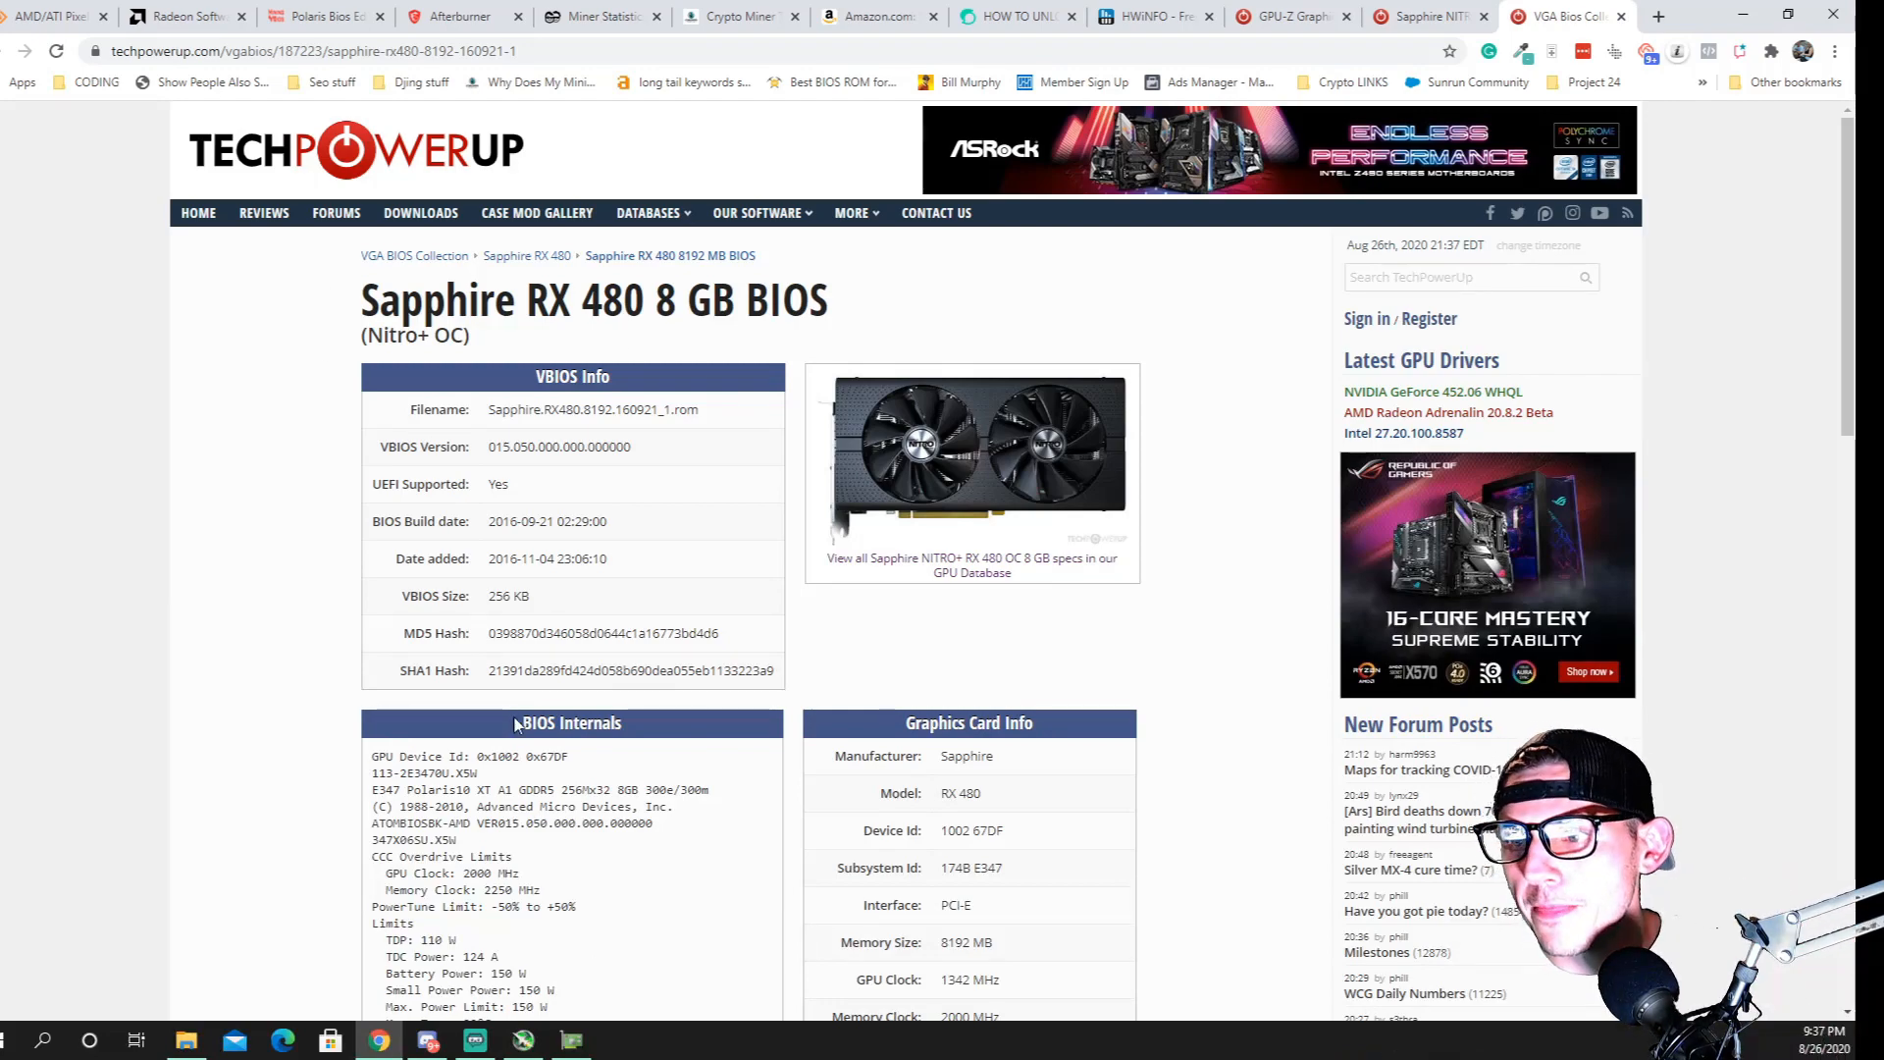
pyautogui.scroll(-6, 516, 725)
pyautogui.scroll(6, 628, 817)
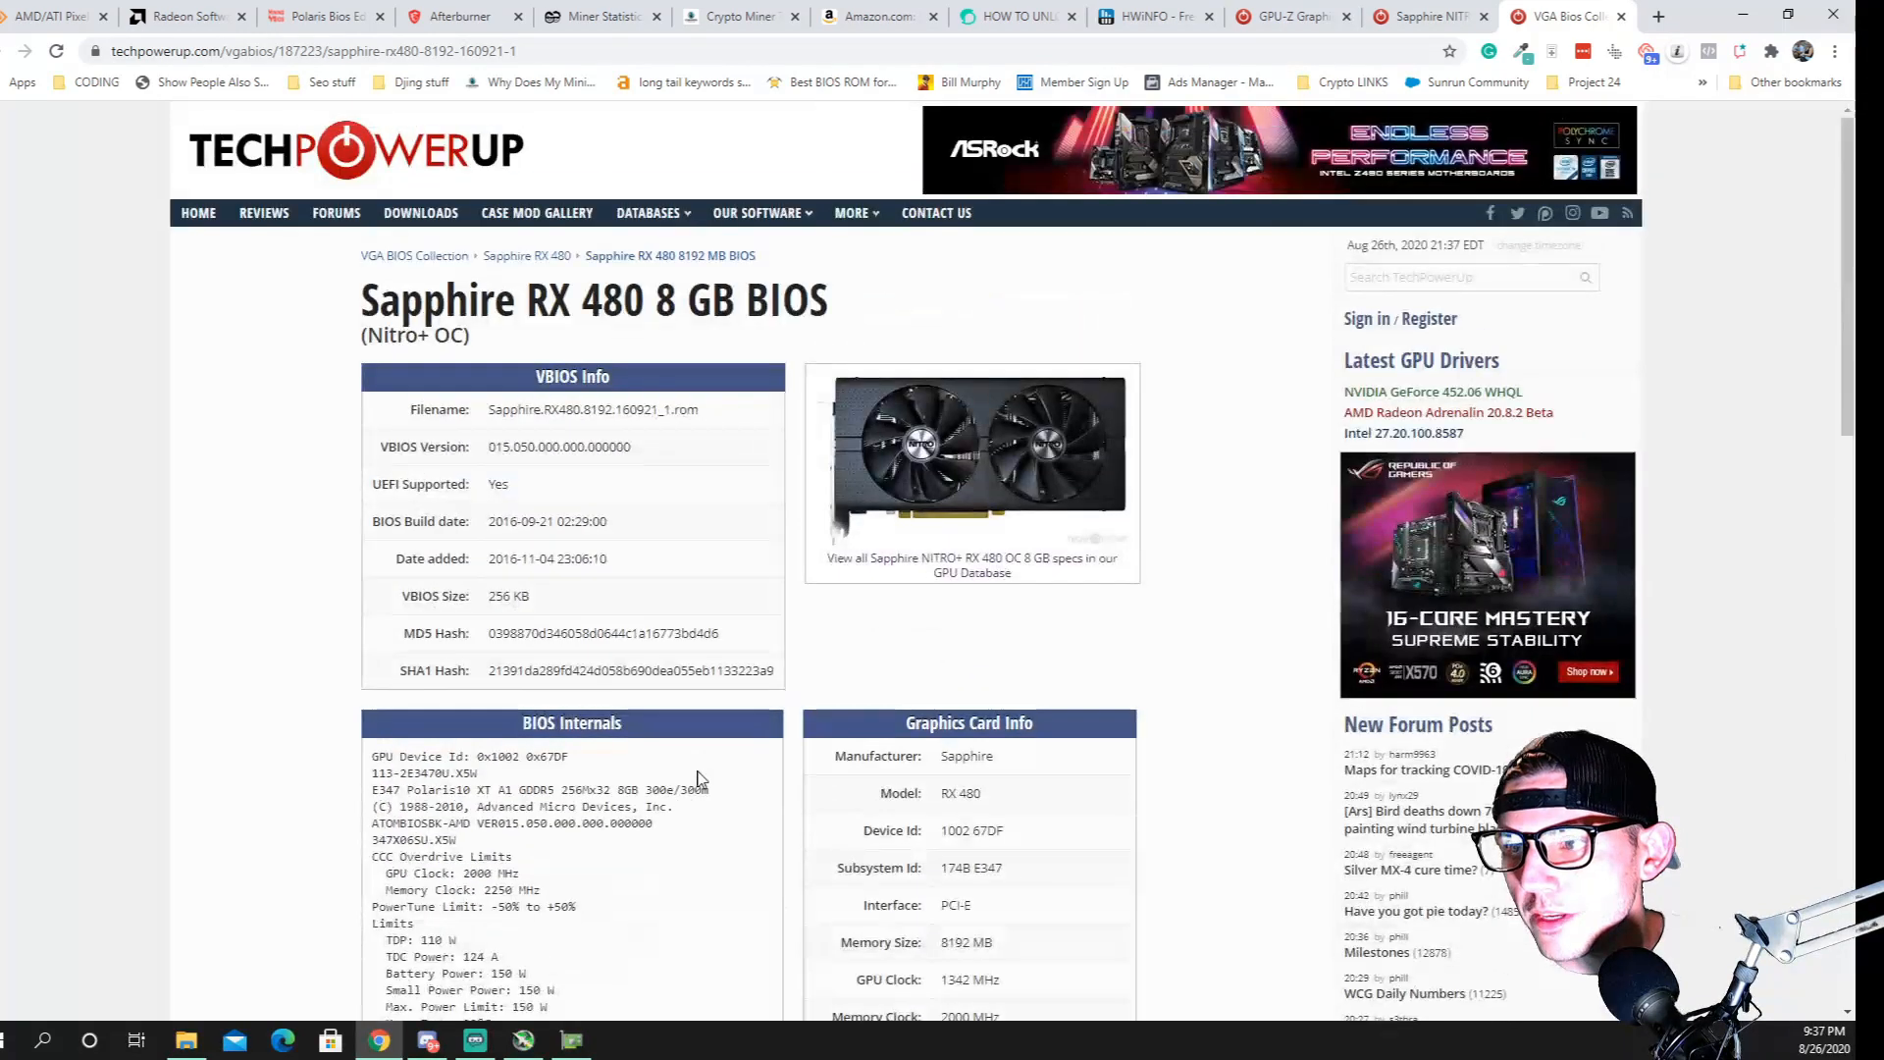
pyautogui.scroll(-9, 692, 780)
pyautogui.click(954, 601)
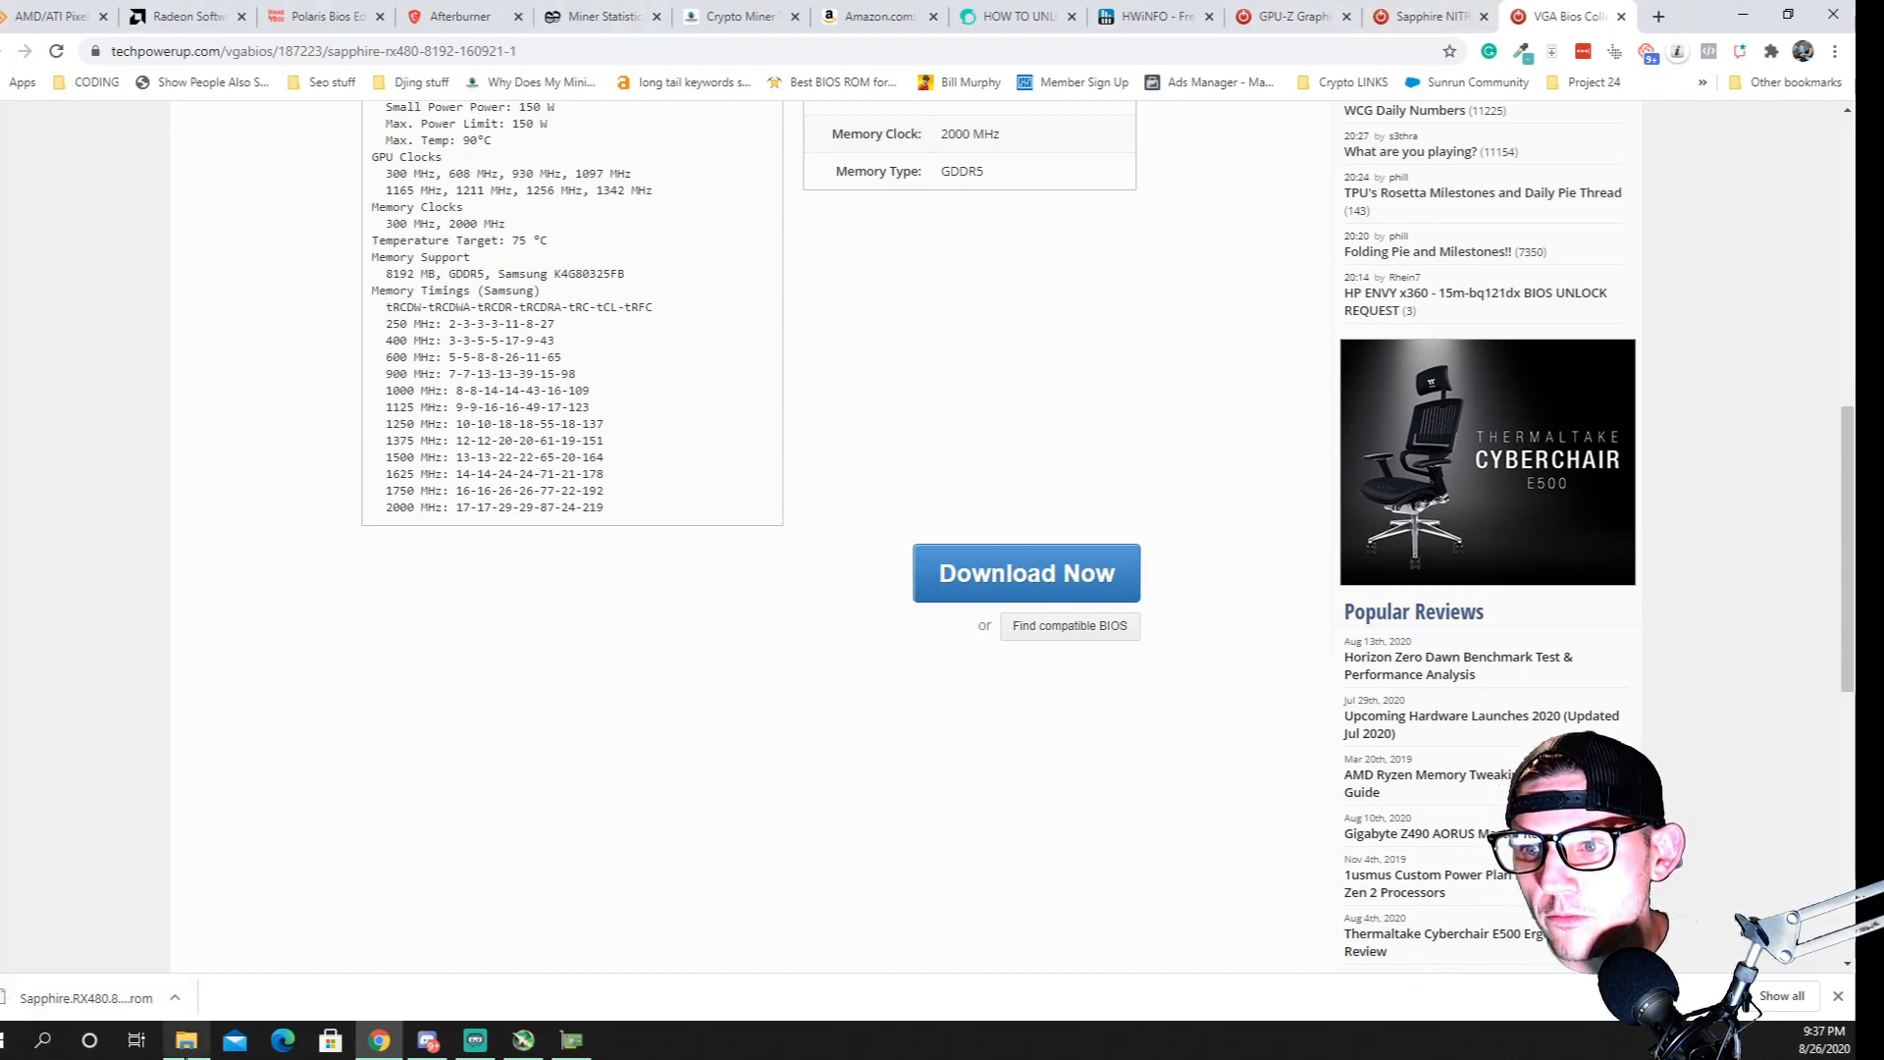
# Run amdvbflashWin from the ati flash folder as administrator and move its window over the folder
pyautogui.click(185, 1040)
pyautogui.click(569, 476)
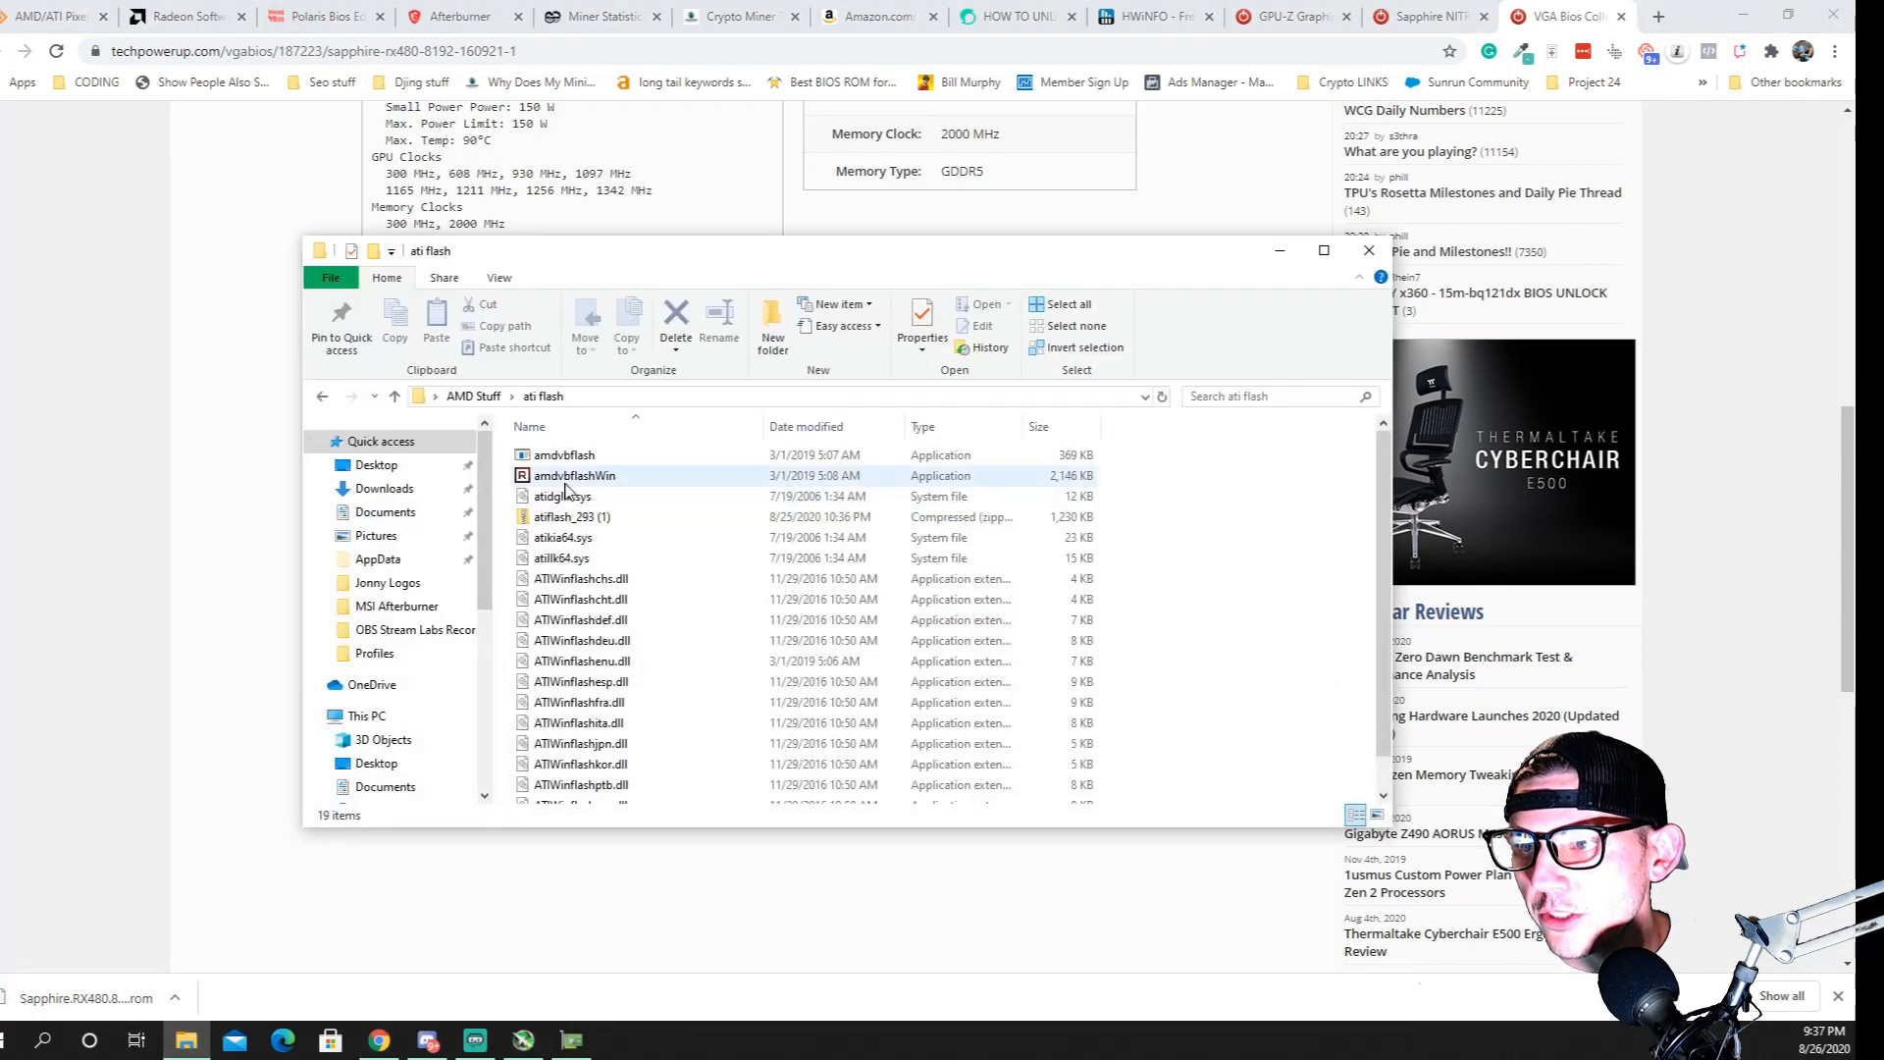
pyautogui.rightClick(570, 476)
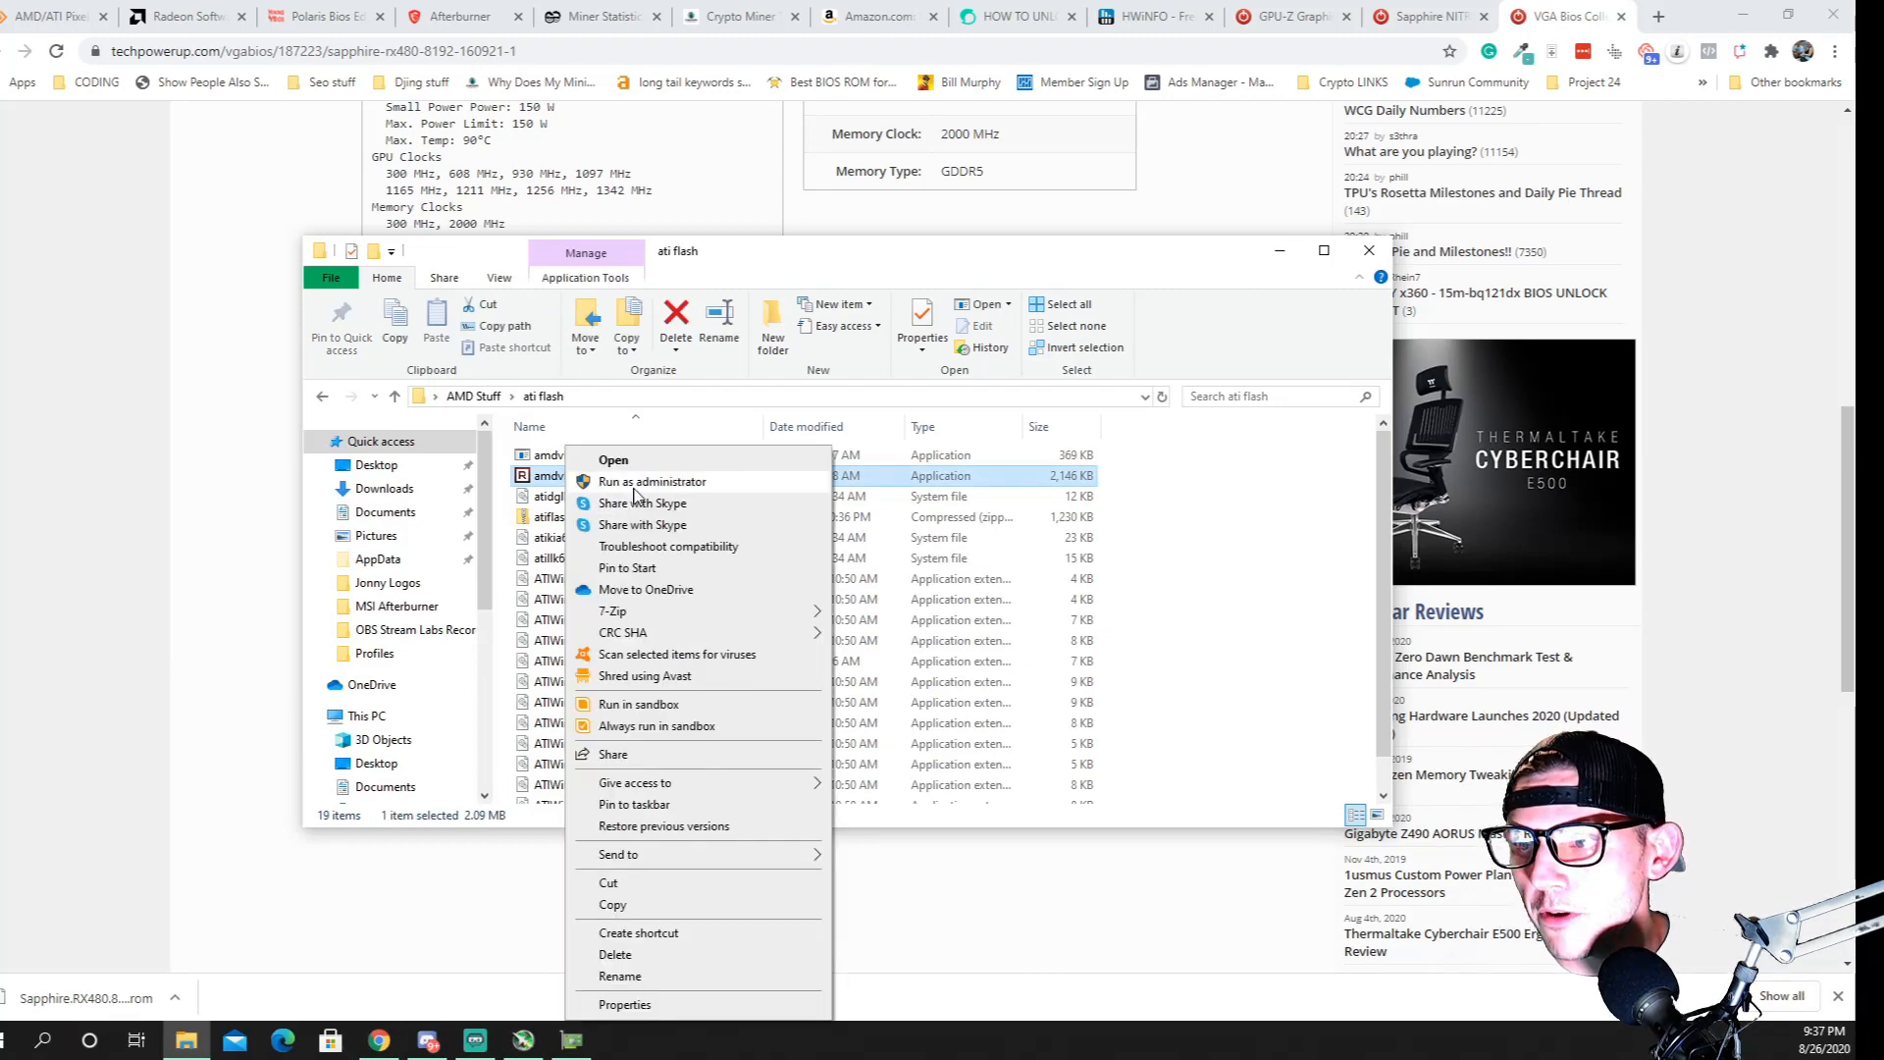
pyautogui.click(648, 482)
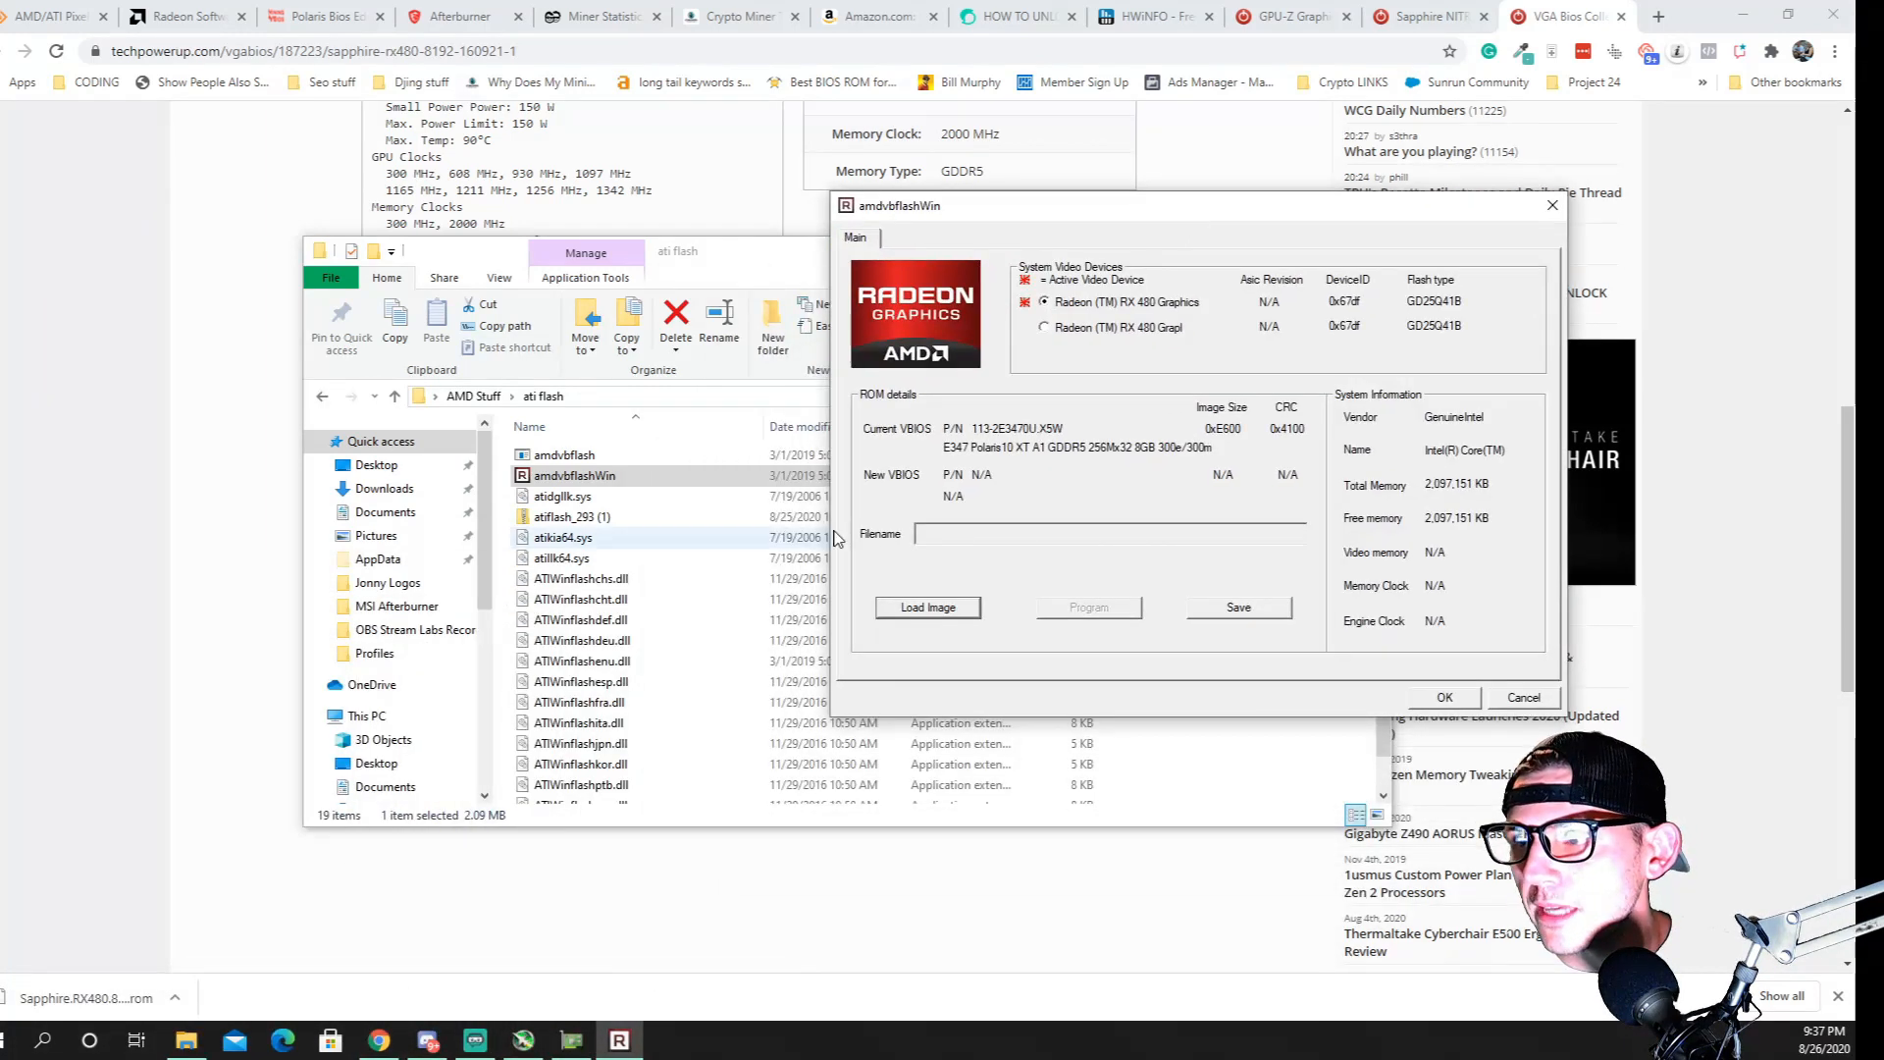
pyautogui.moveTo(1115, 216); pyautogui.dragTo(970, 314)
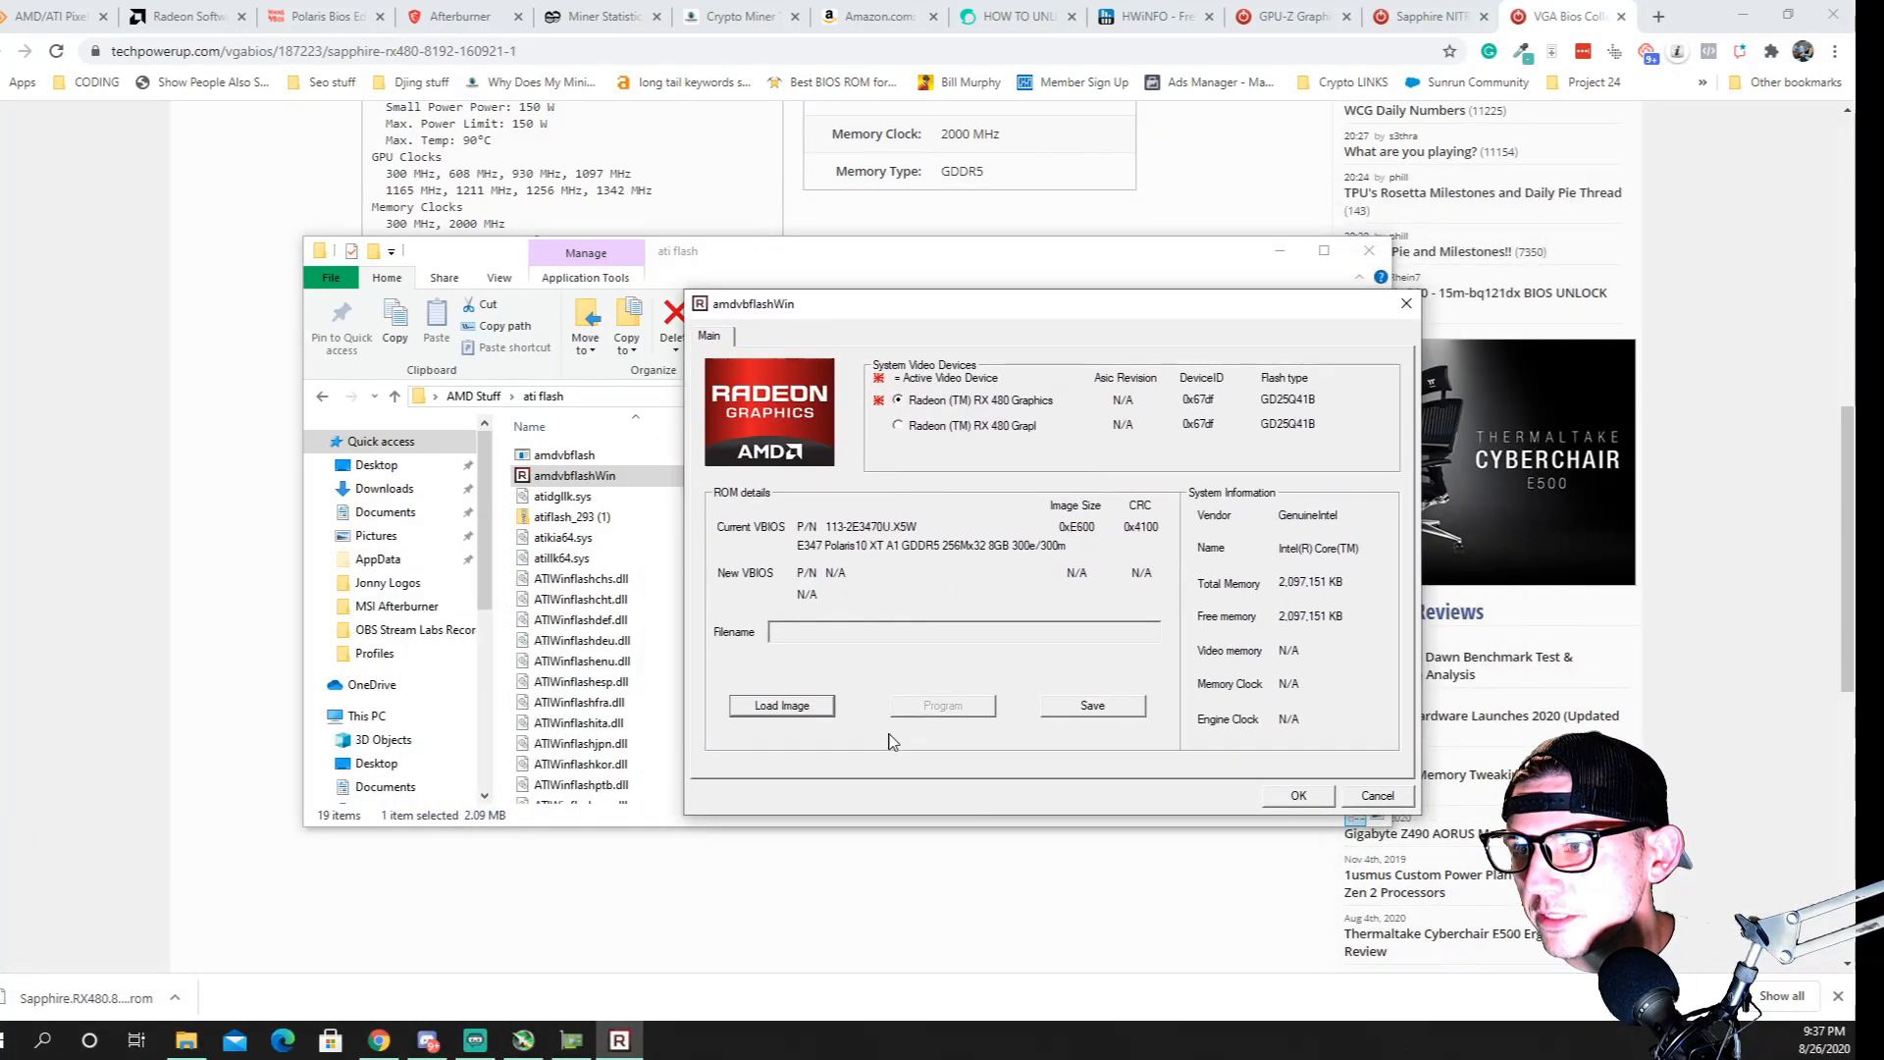
# Load the Sapphire.RX480.8192.160921_1.rom image from Downloads into amdvbflashWin
pyautogui.click(781, 706)
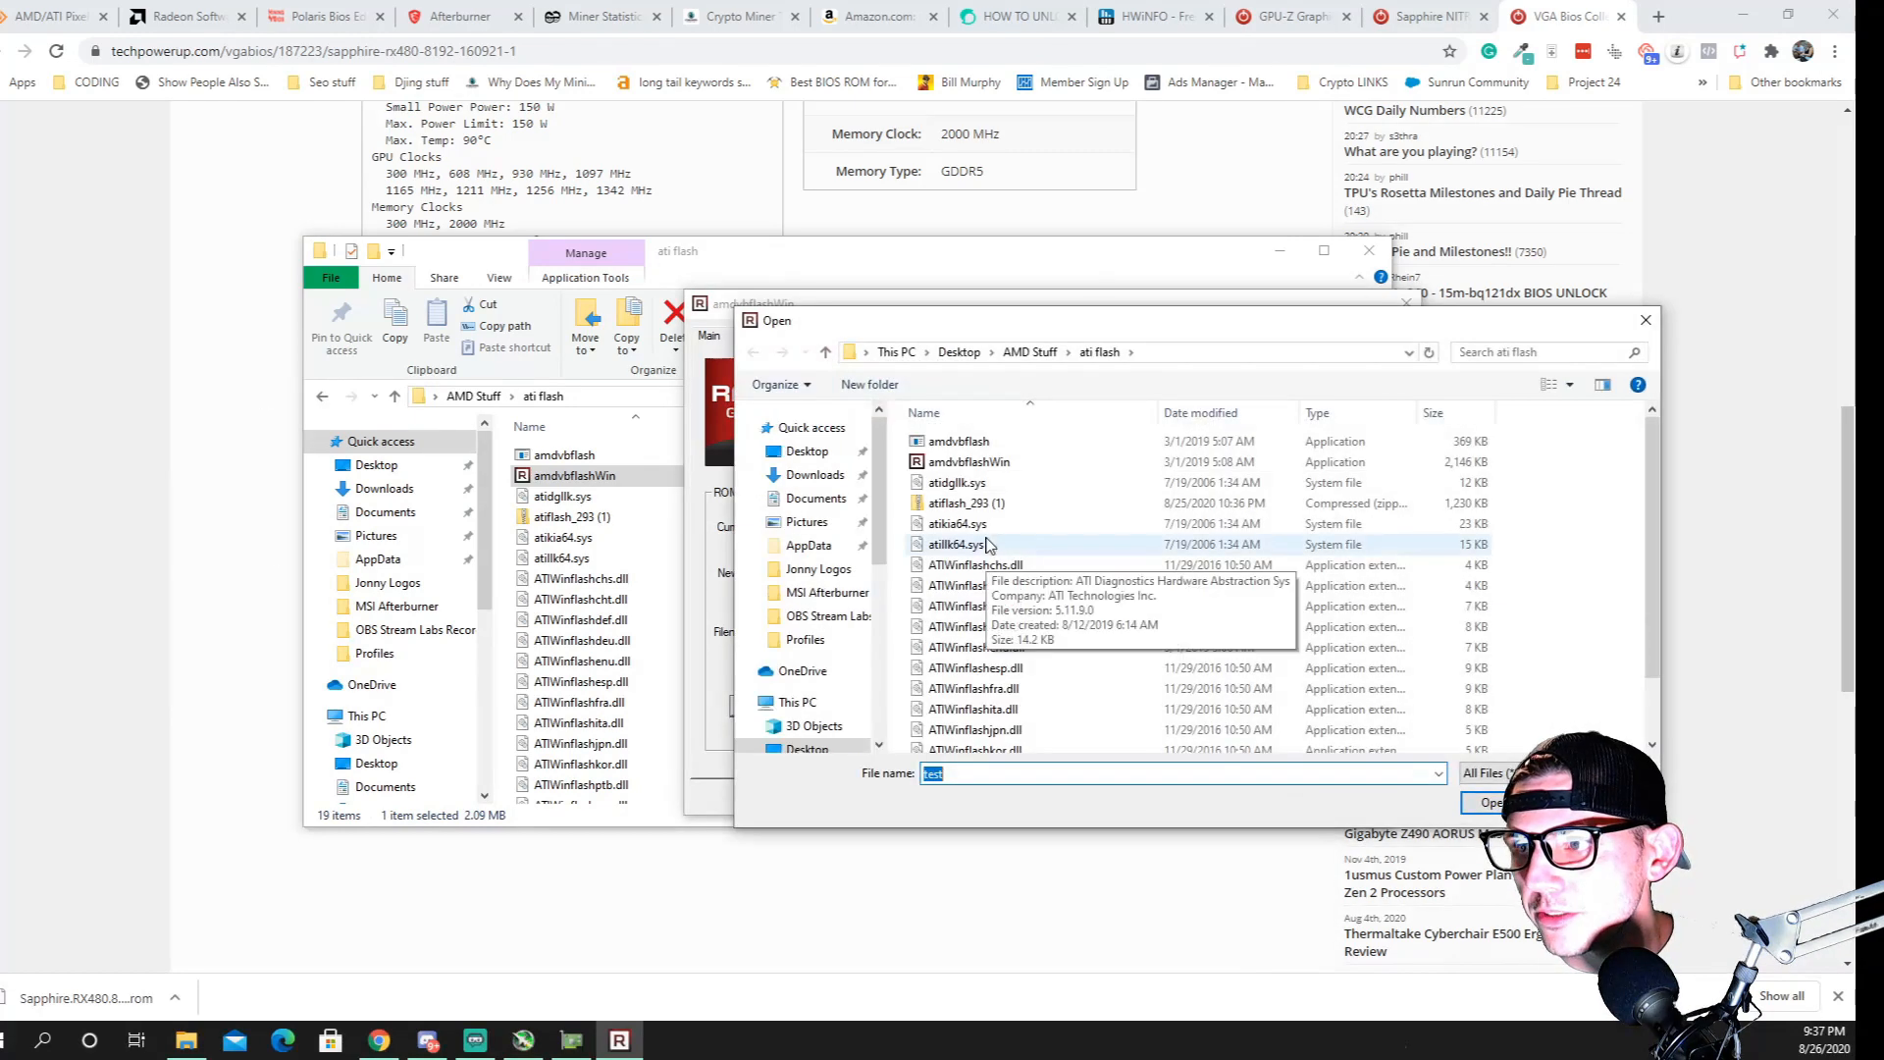
pyautogui.click(830, 479)
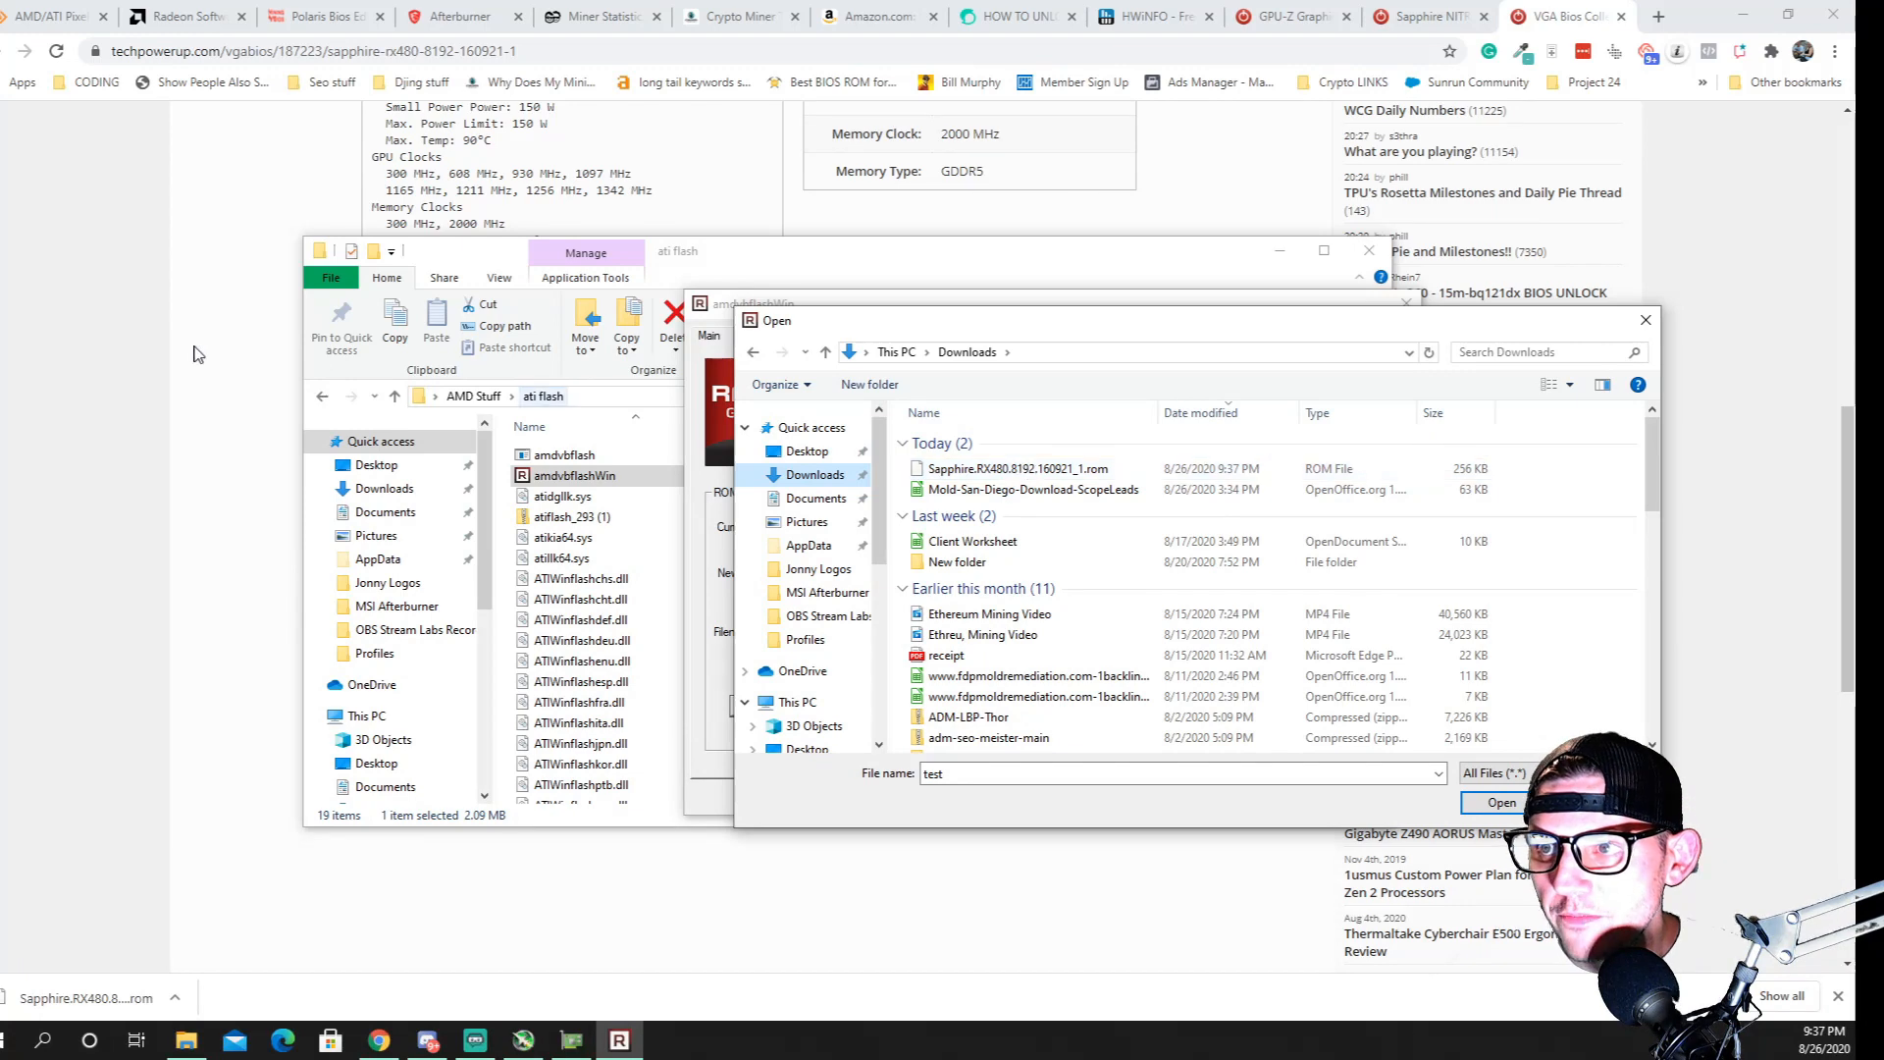
pyautogui.click(967, 473)
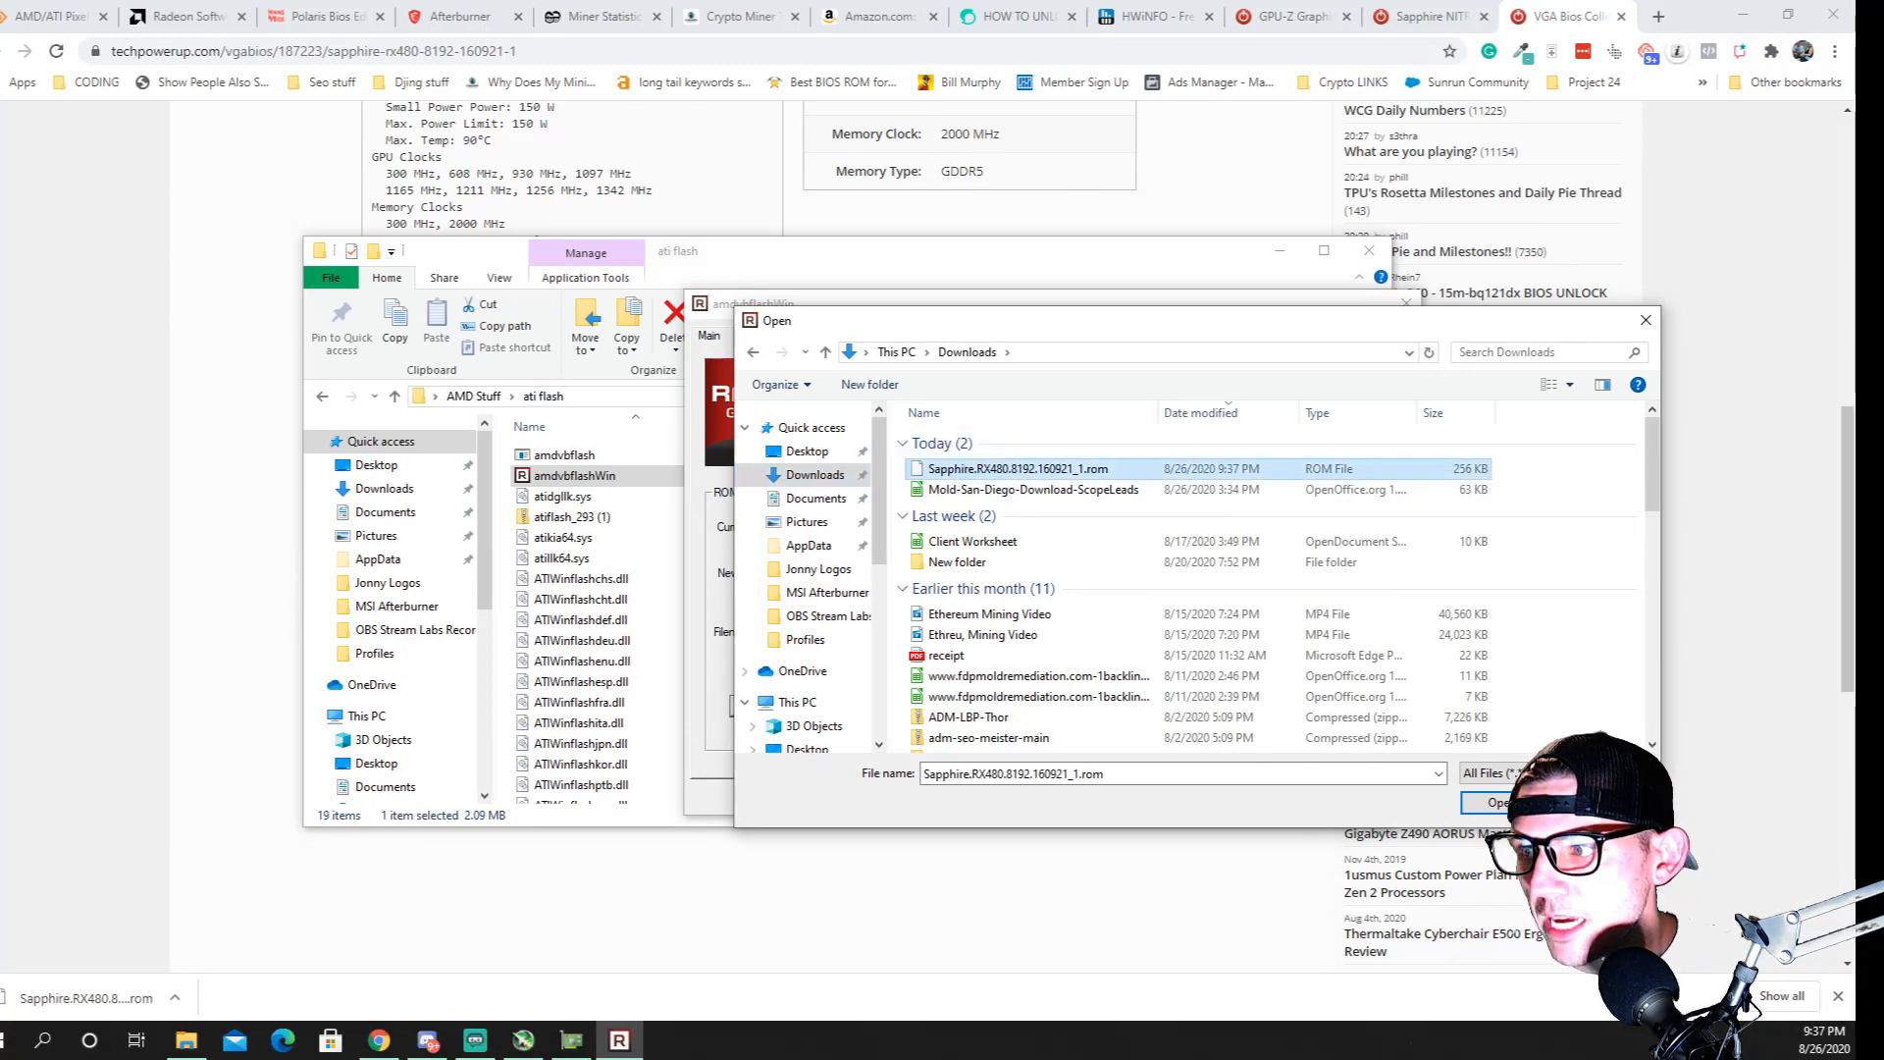
pyautogui.click(1494, 802)
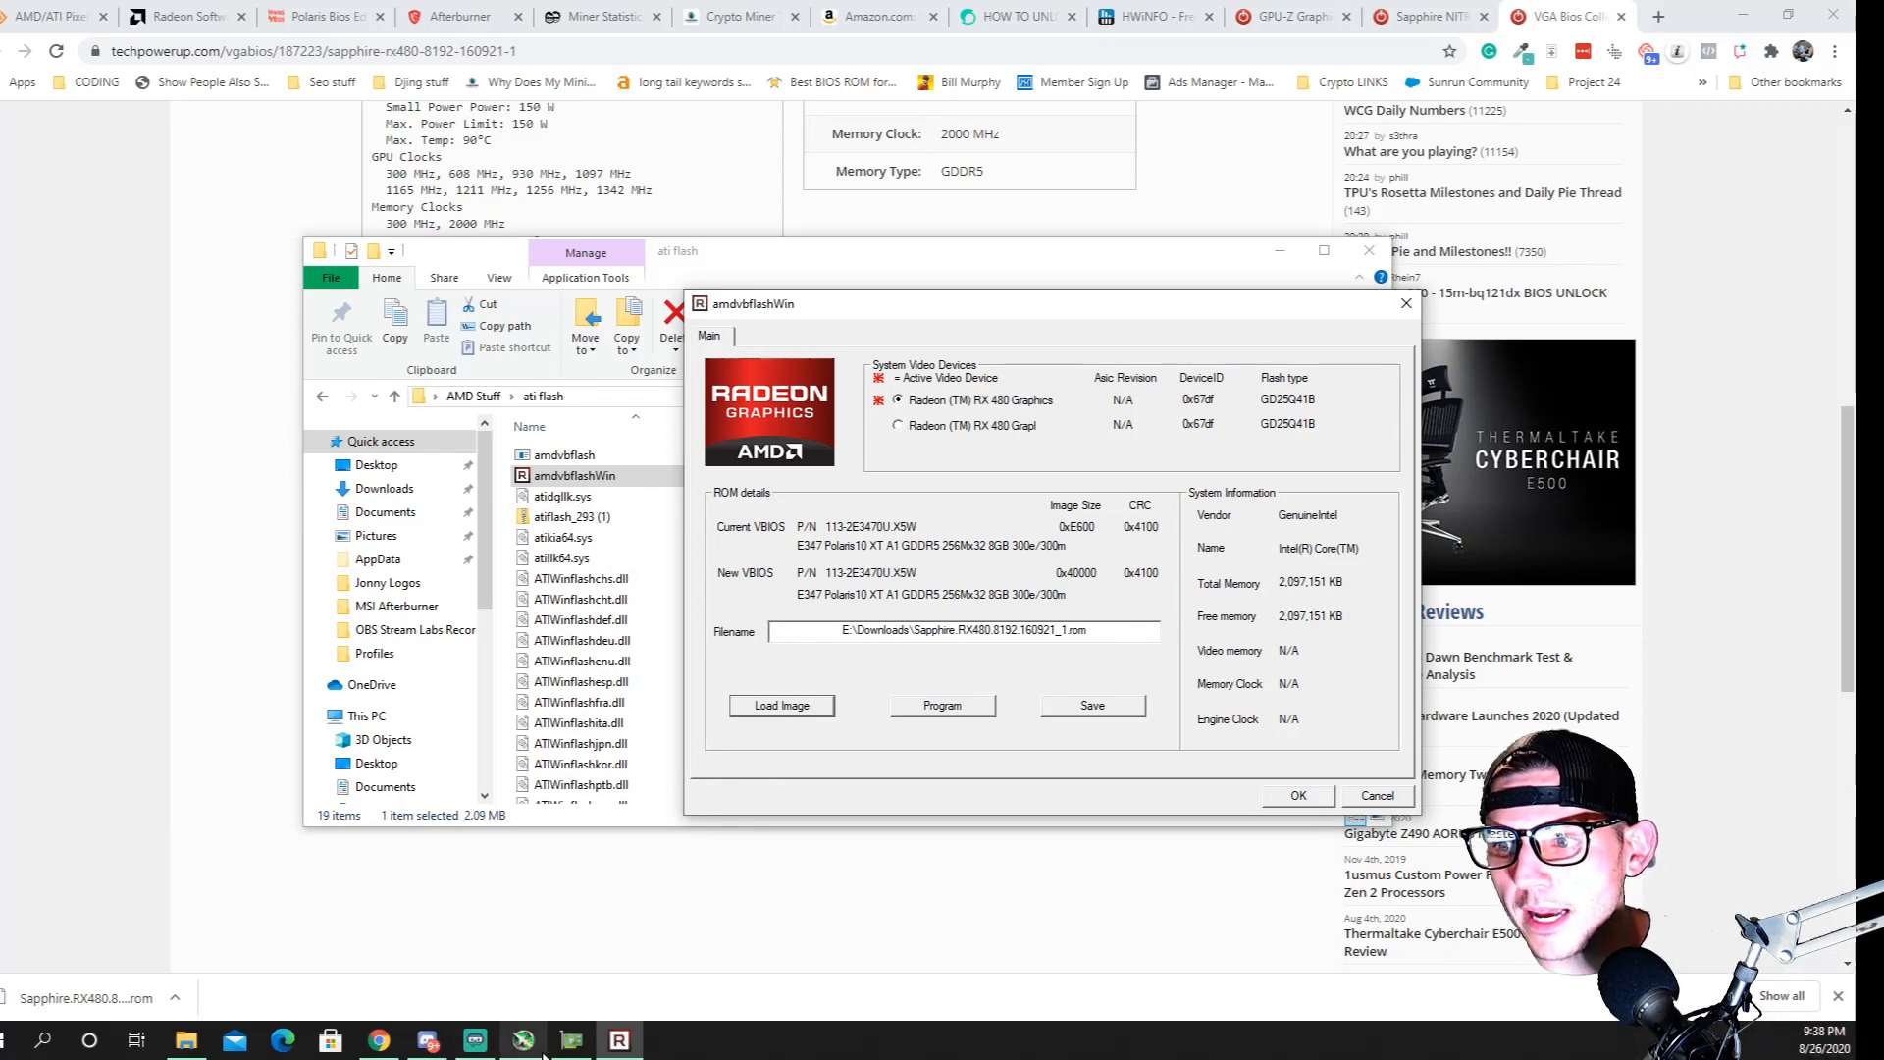
# Show MSI Afterburner and dismiss it, and cancel out of amdvbflashWin without programming the BIOS
pyautogui.click(523, 1039)
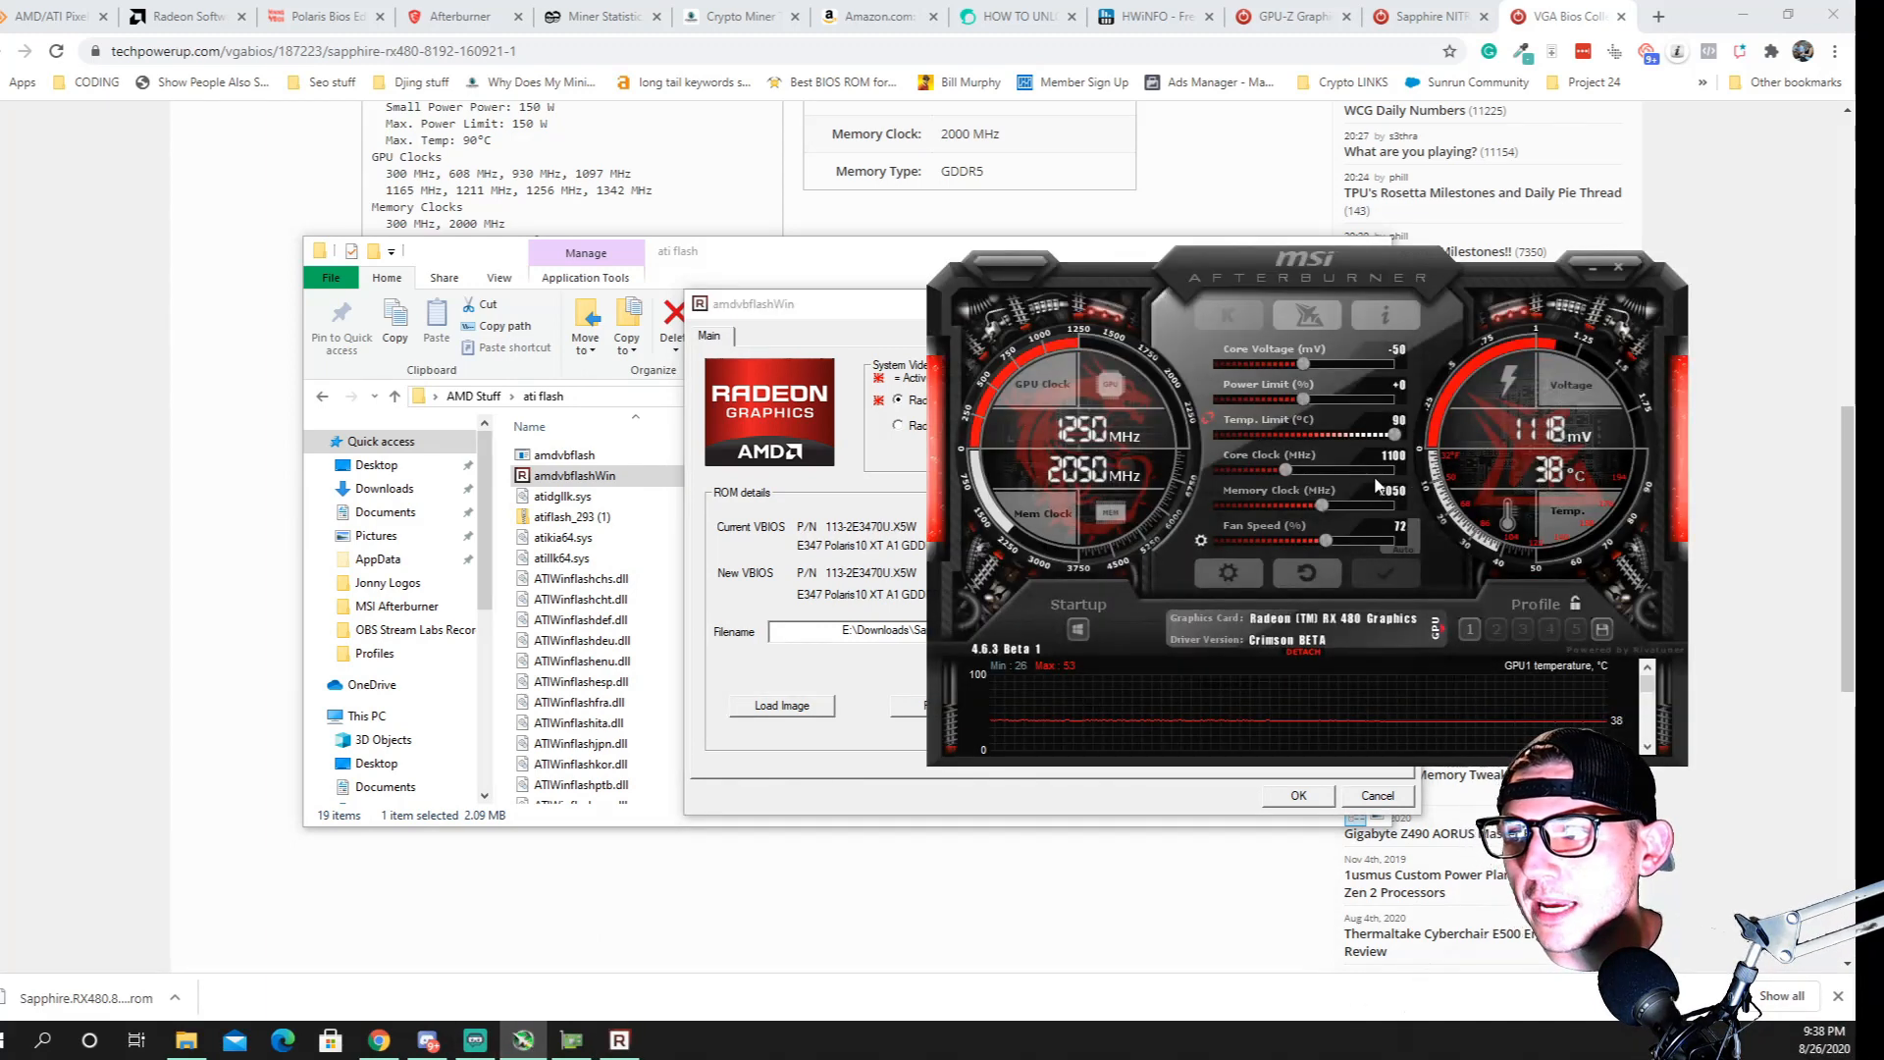
pyautogui.click(1592, 267)
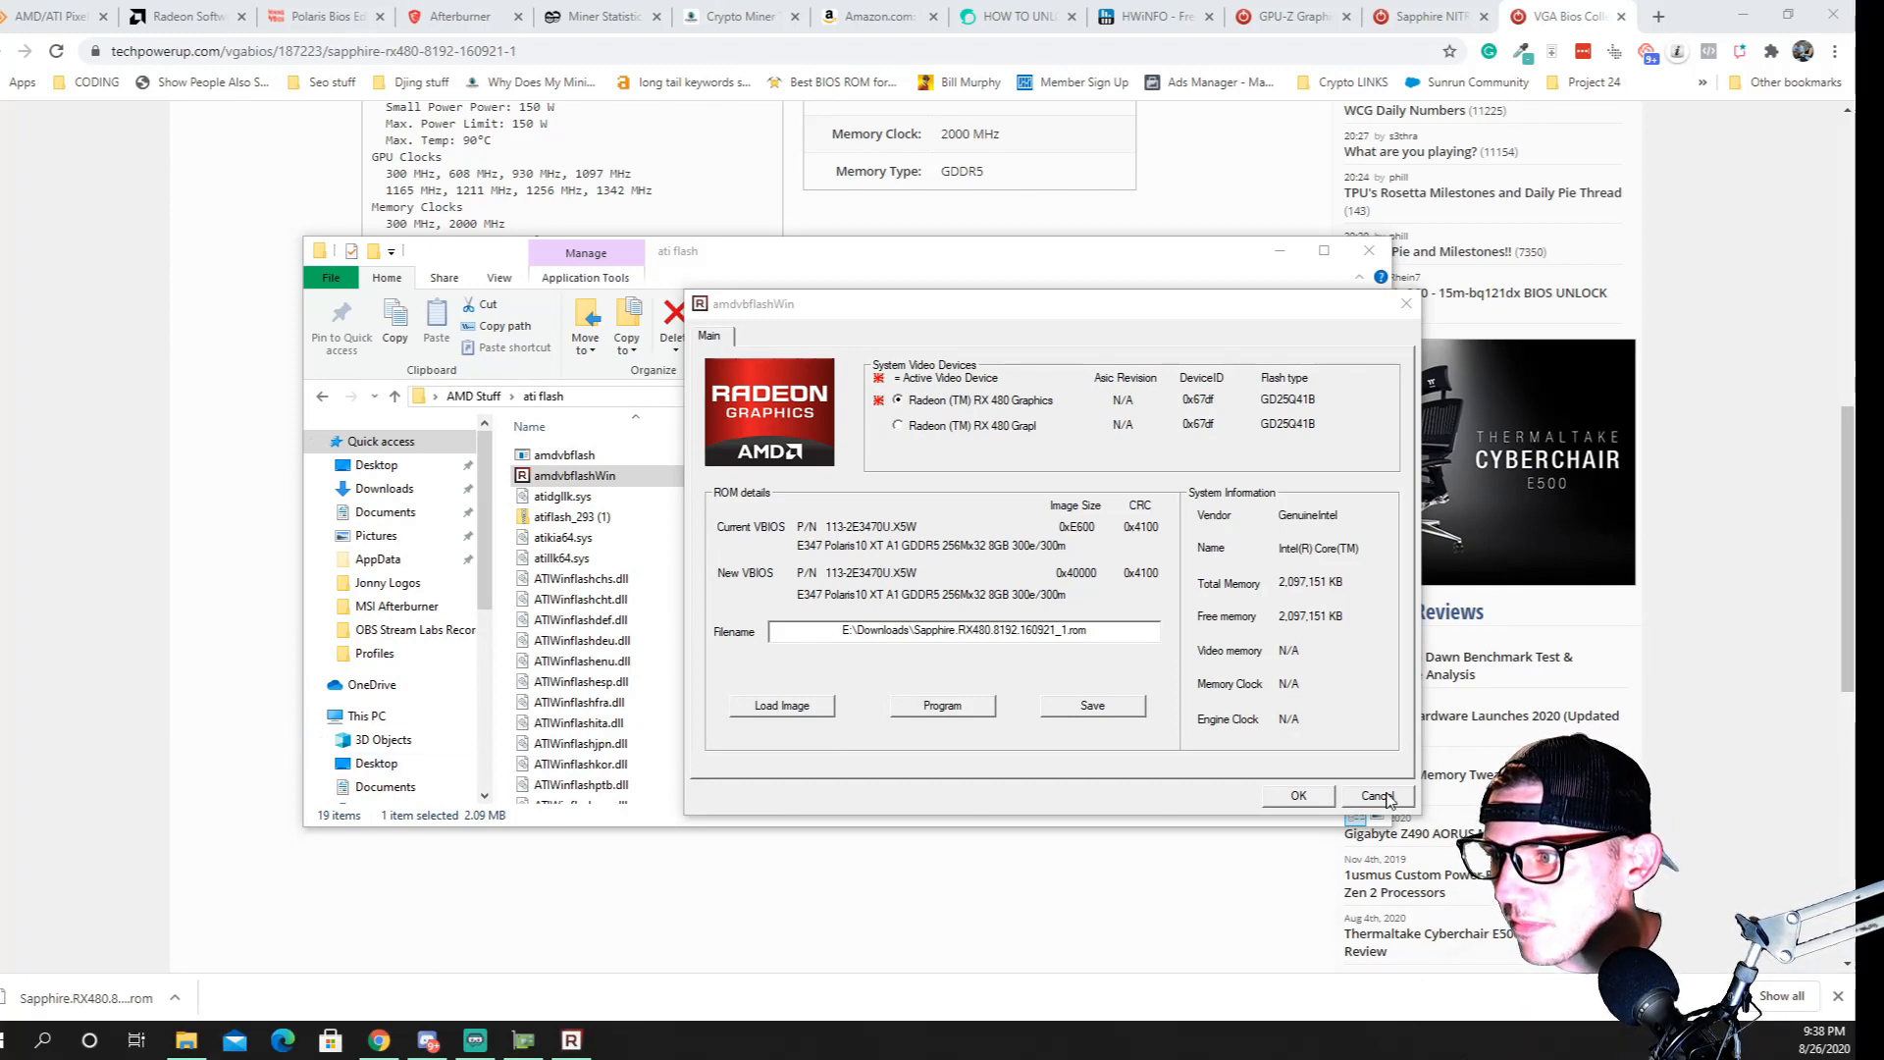
pyautogui.click(1386, 797)
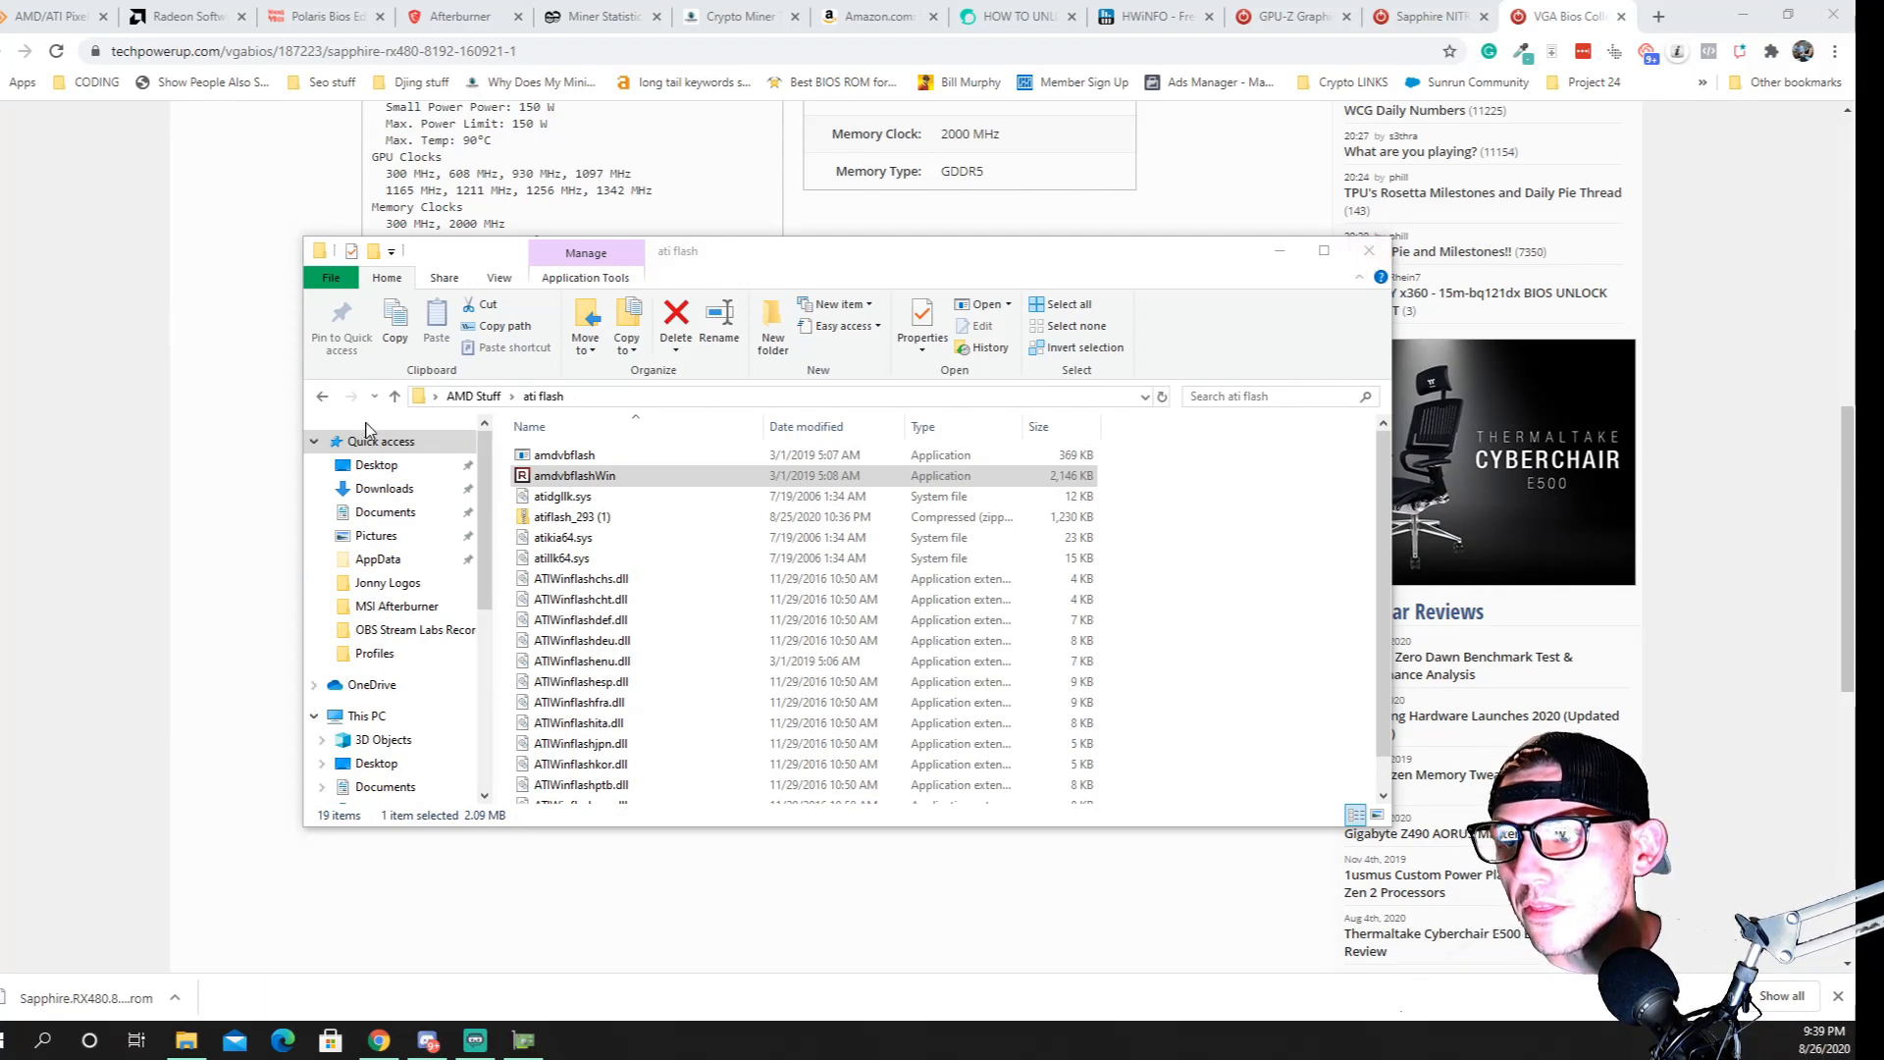
# Return to the AMD Stuff folder and switch to the Polaris Bios Editor web page
pyautogui.click(398, 399)
pyautogui.click(397, 399)
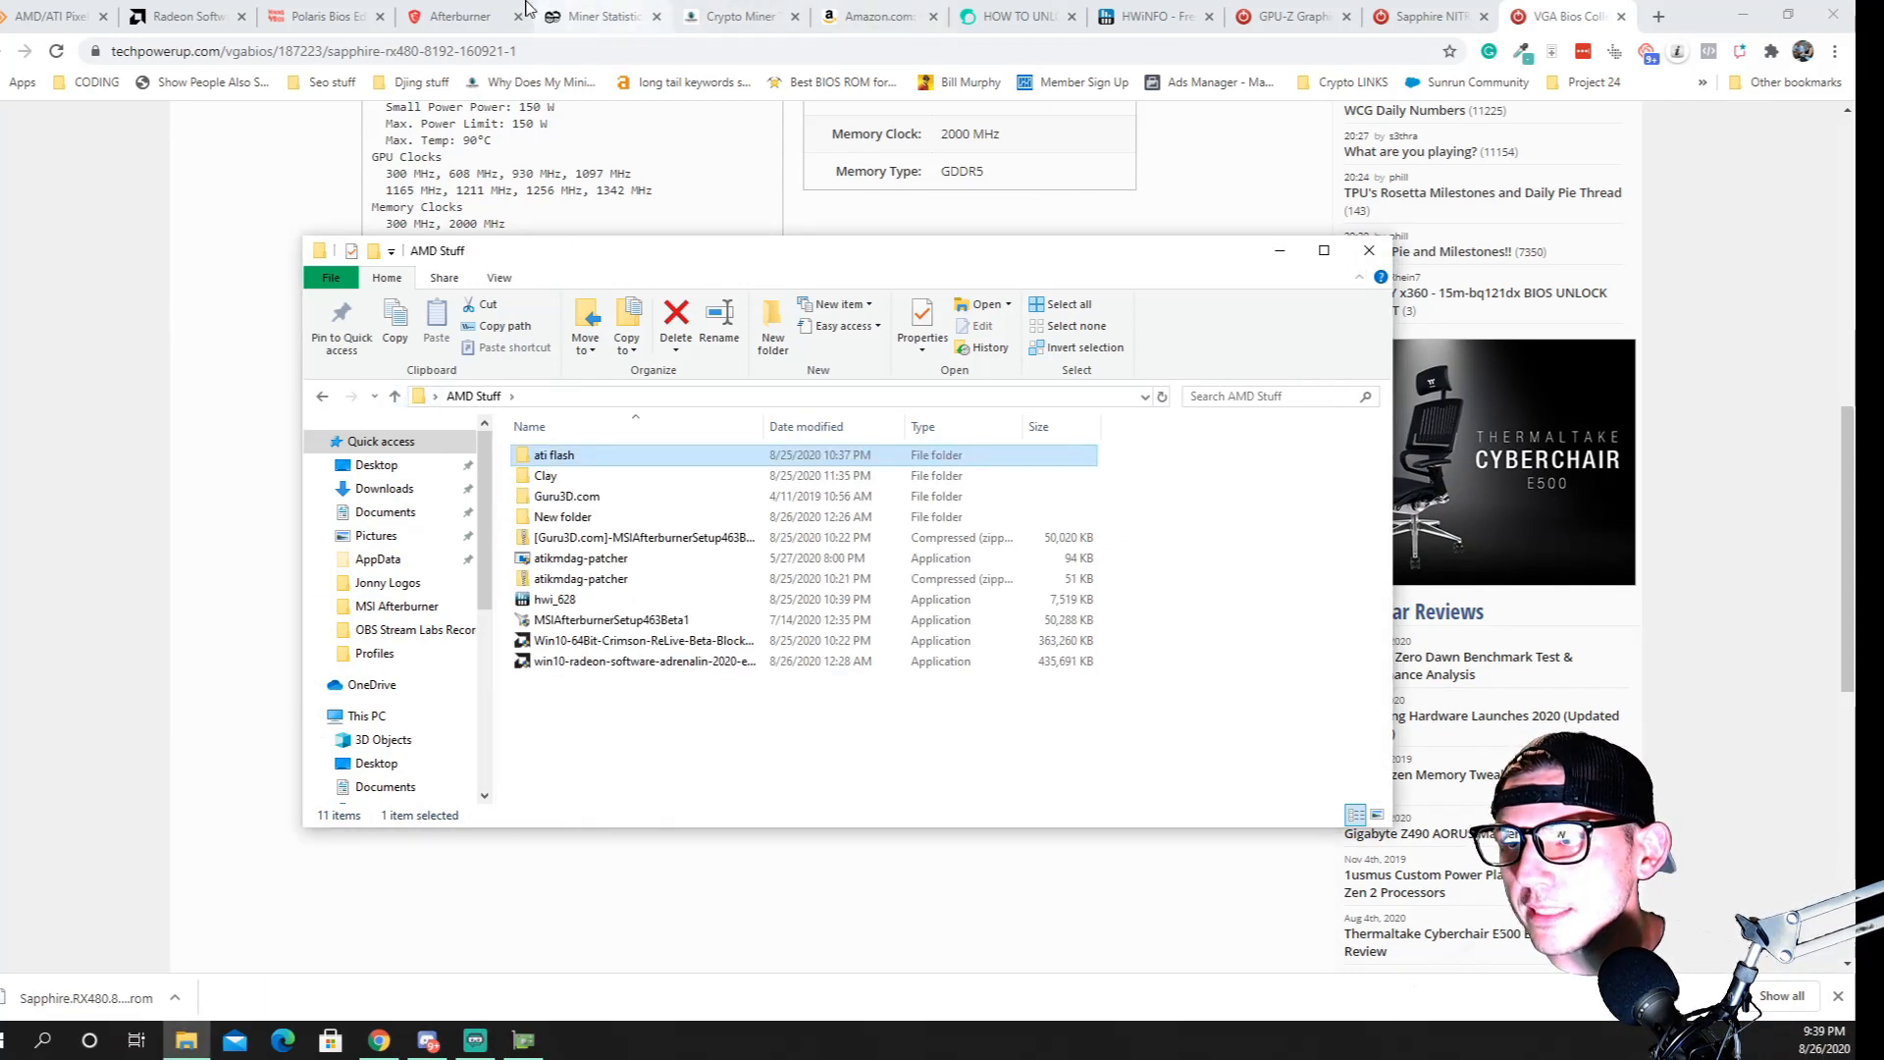
pyautogui.click(459, 16)
pyautogui.click(340, 12)
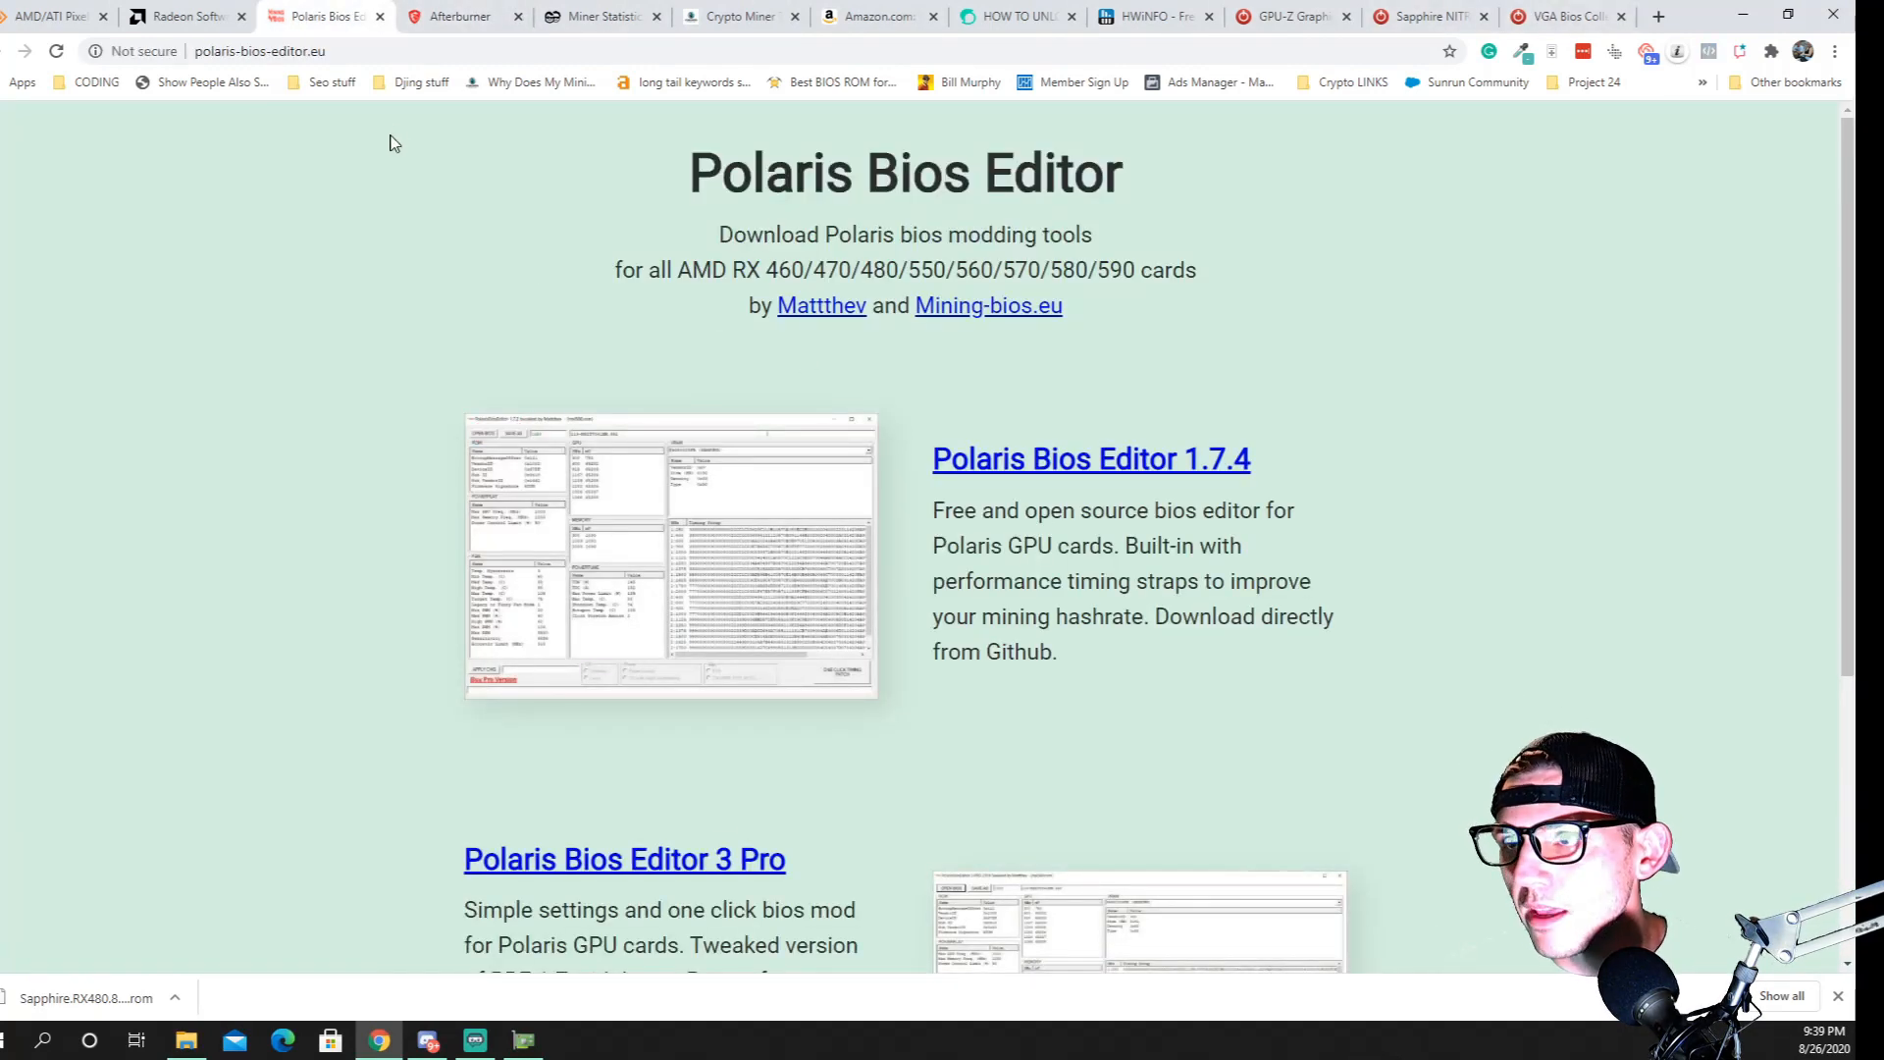
# Search the web for ddu in a new tab and review Guru3D's Display Driver Uninstaller page, including its download locations and recommended usage
pyautogui.click(187, 1040)
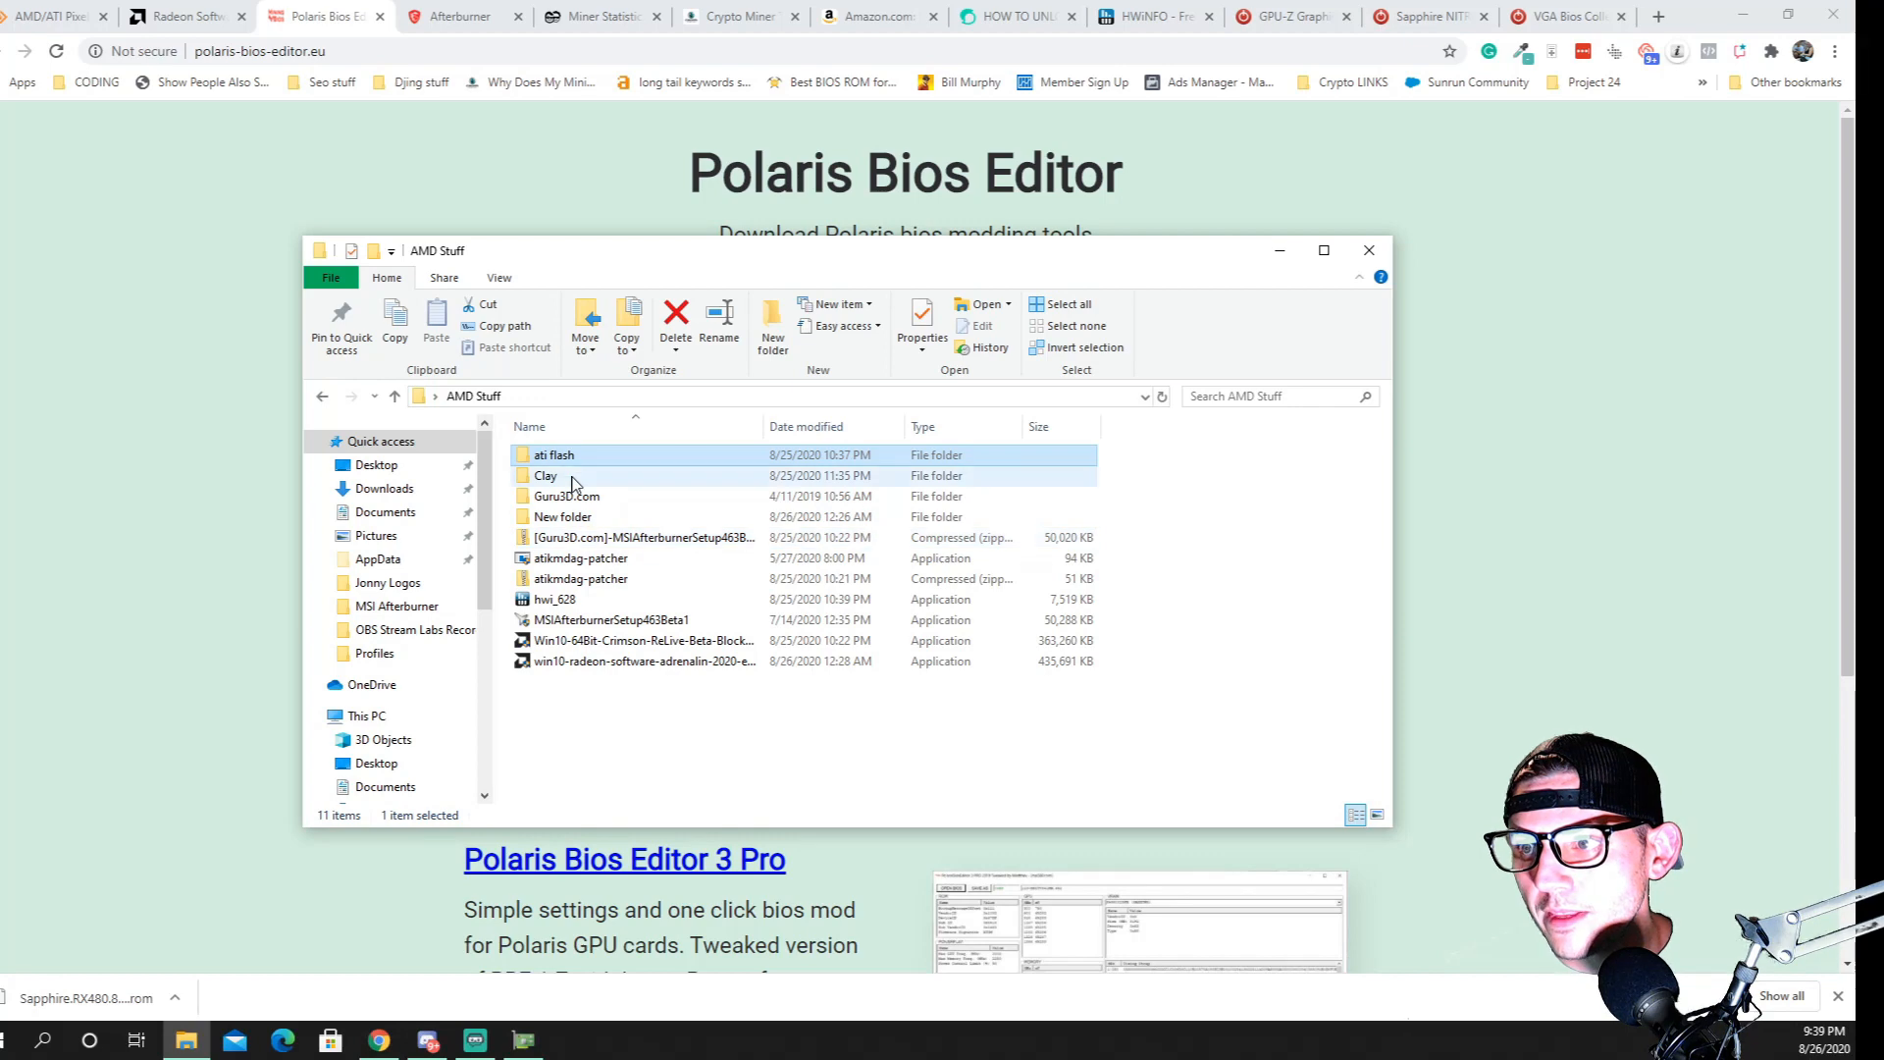
pyautogui.click(1658, 16)
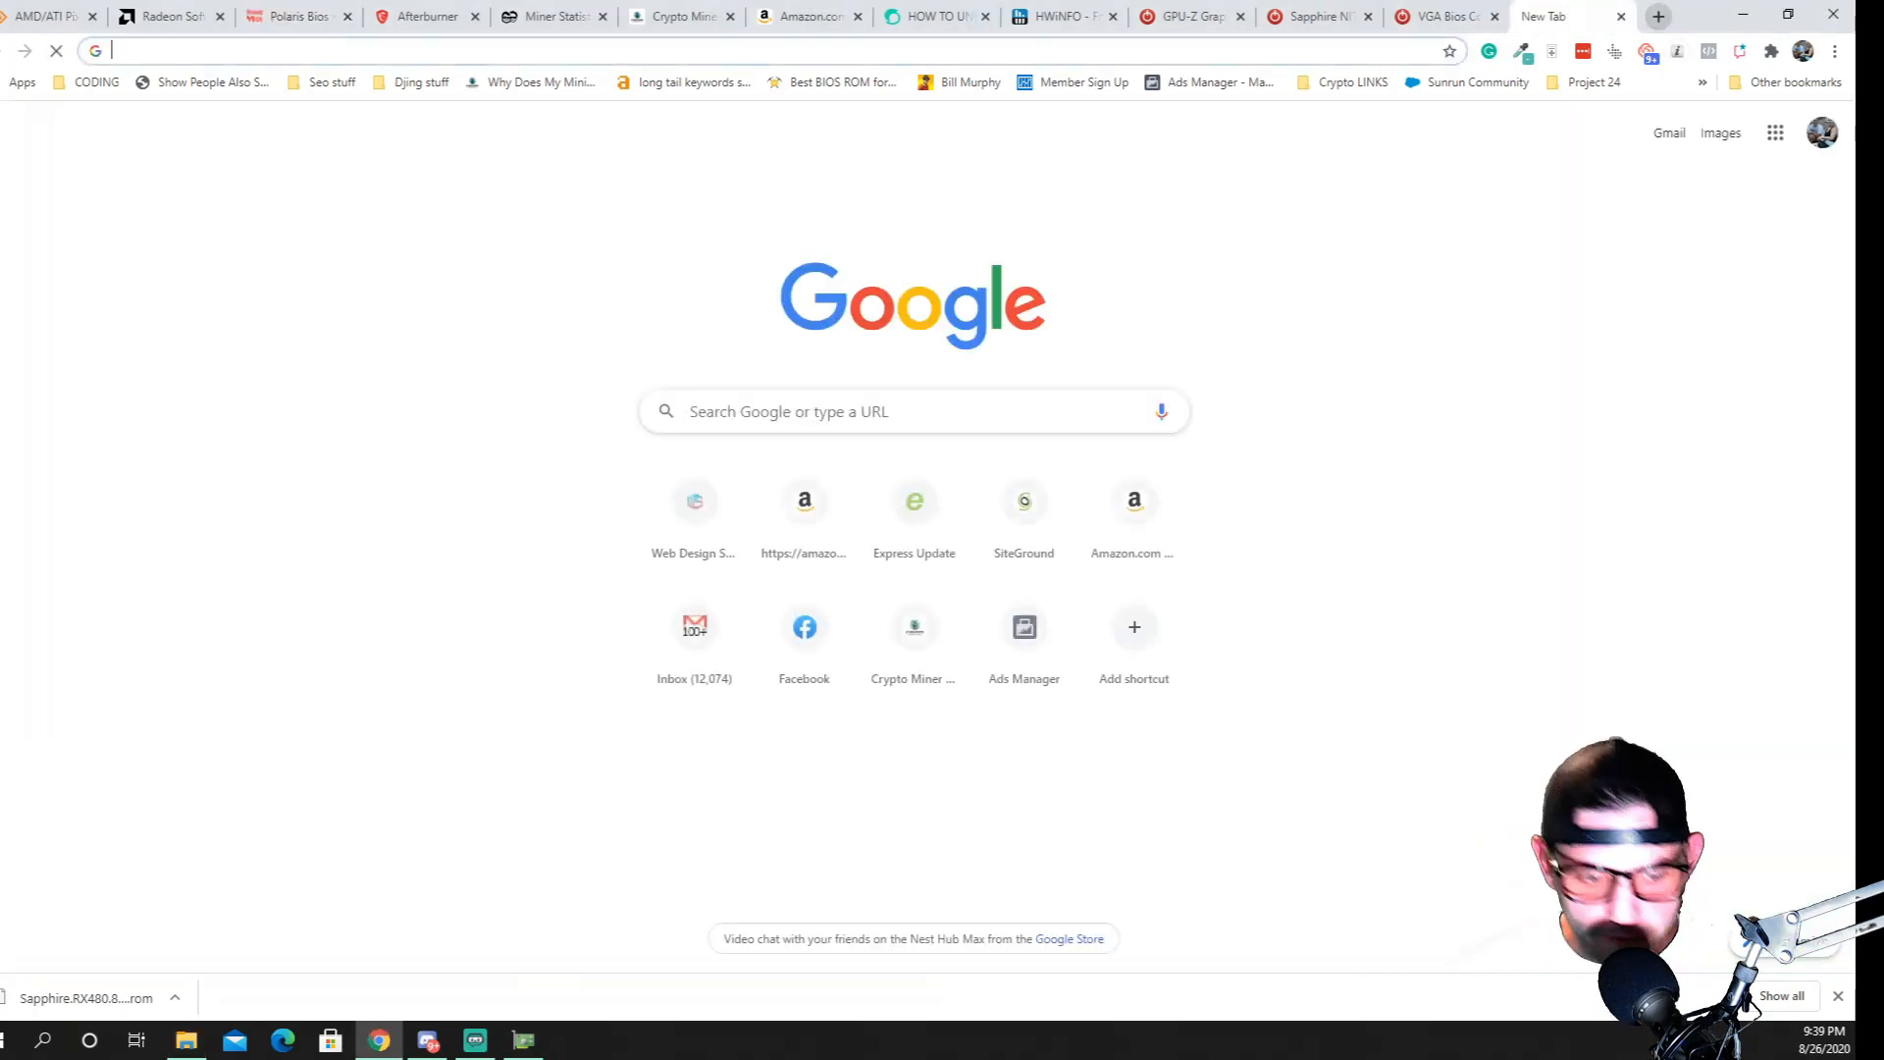
pyautogui.write('ddu')
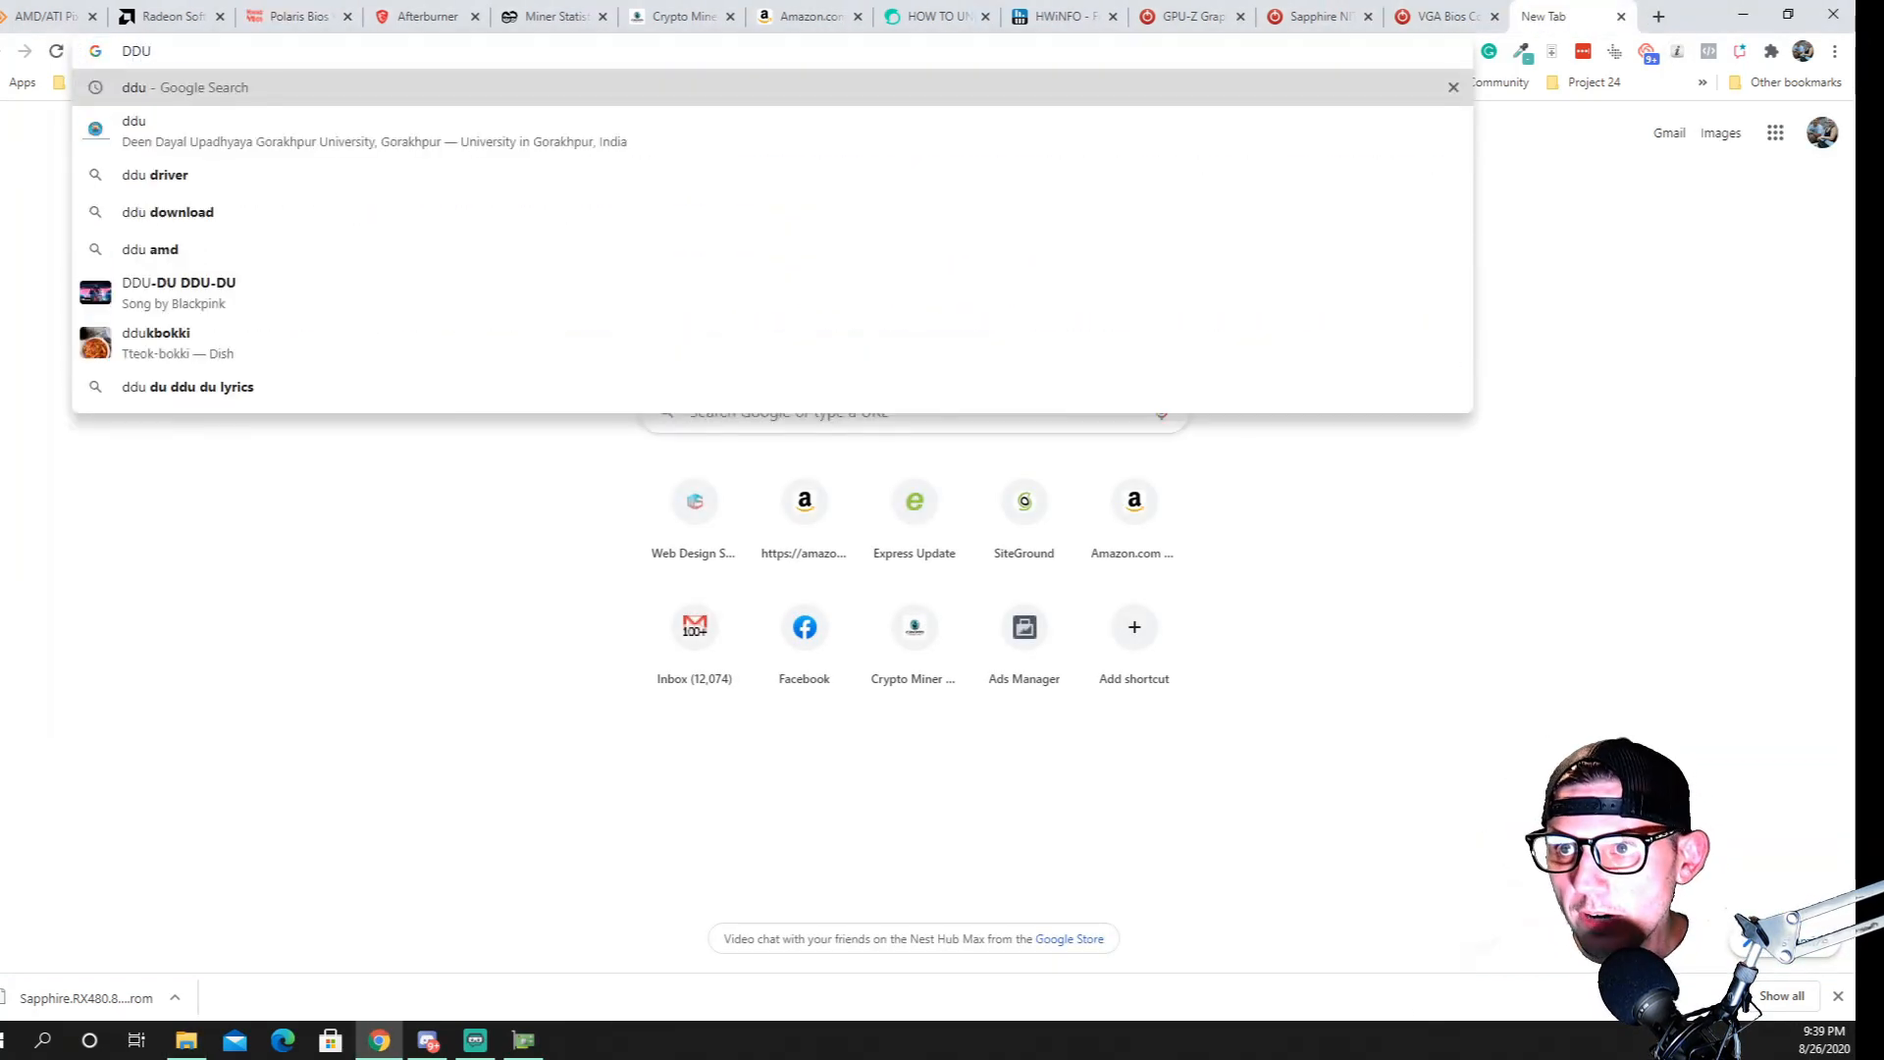
pyautogui.press('Return')
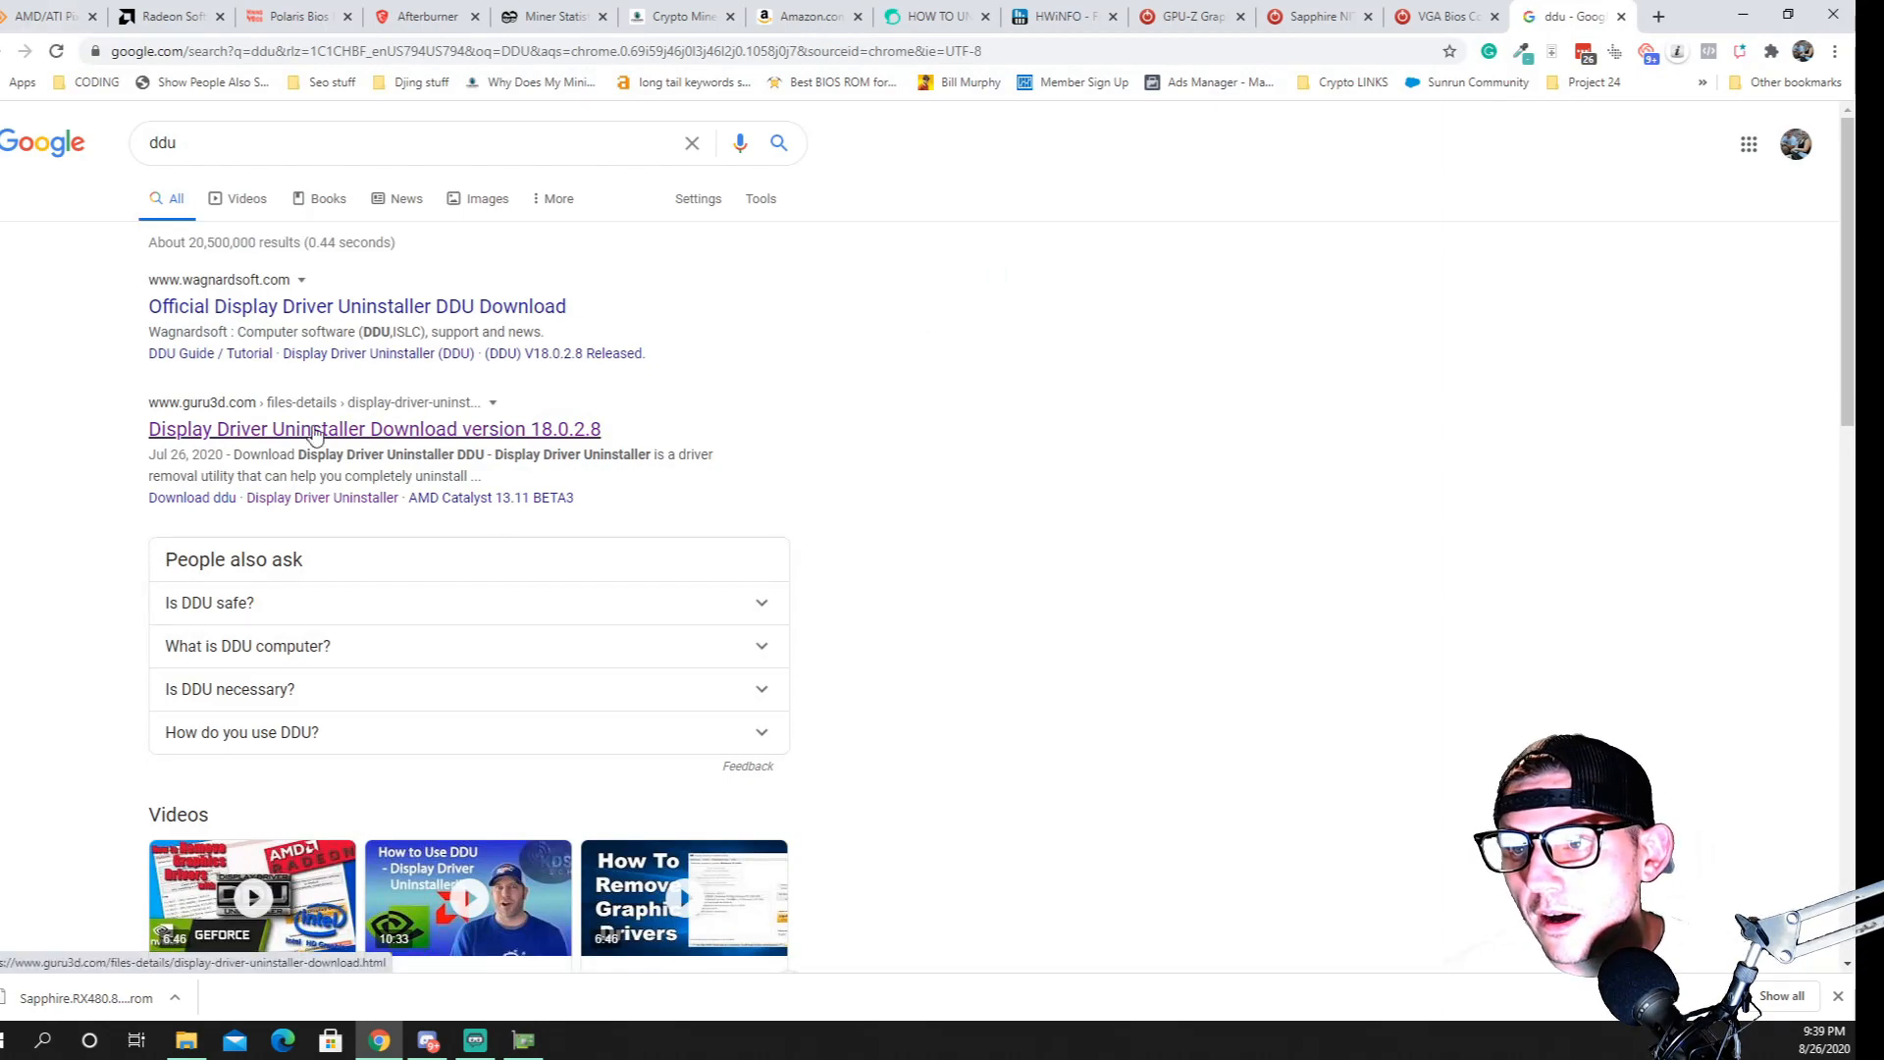
pyautogui.click(579, 429)
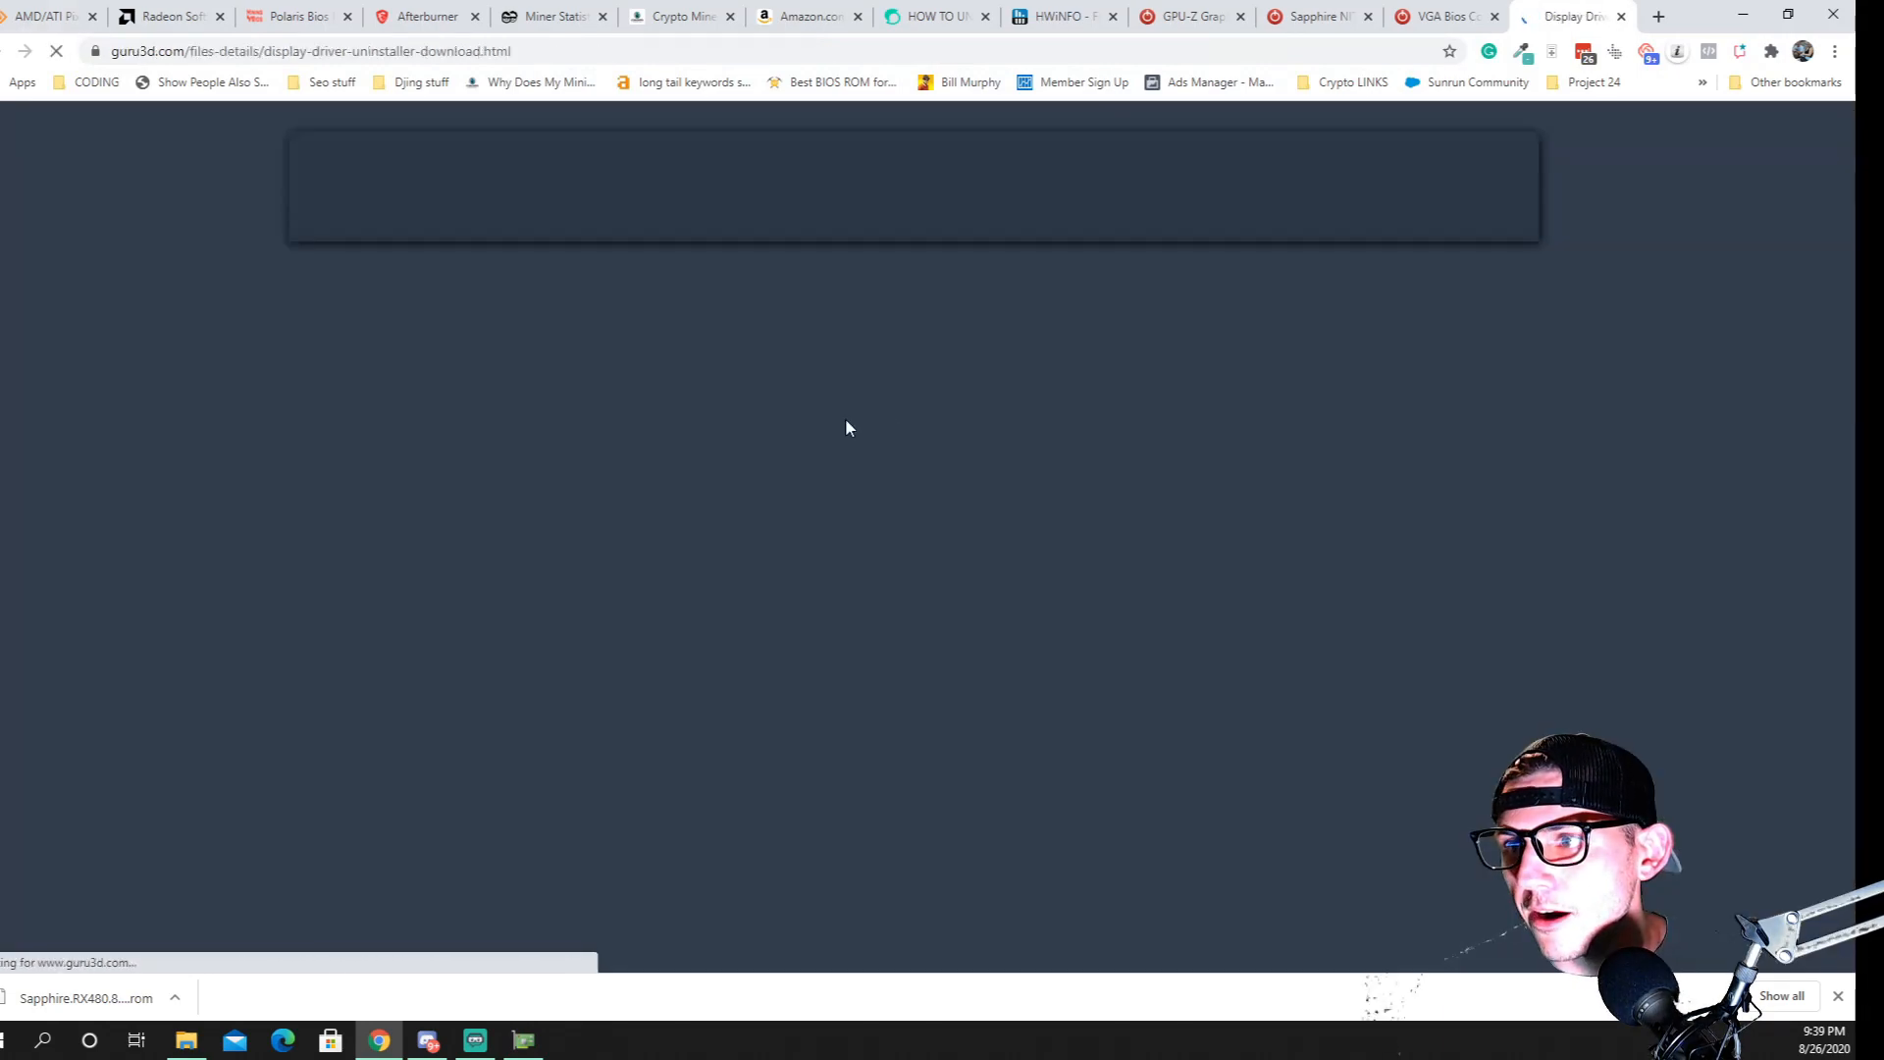
pyautogui.scroll(-3, 830, 501)
pyautogui.scroll(-5, 811, 556)
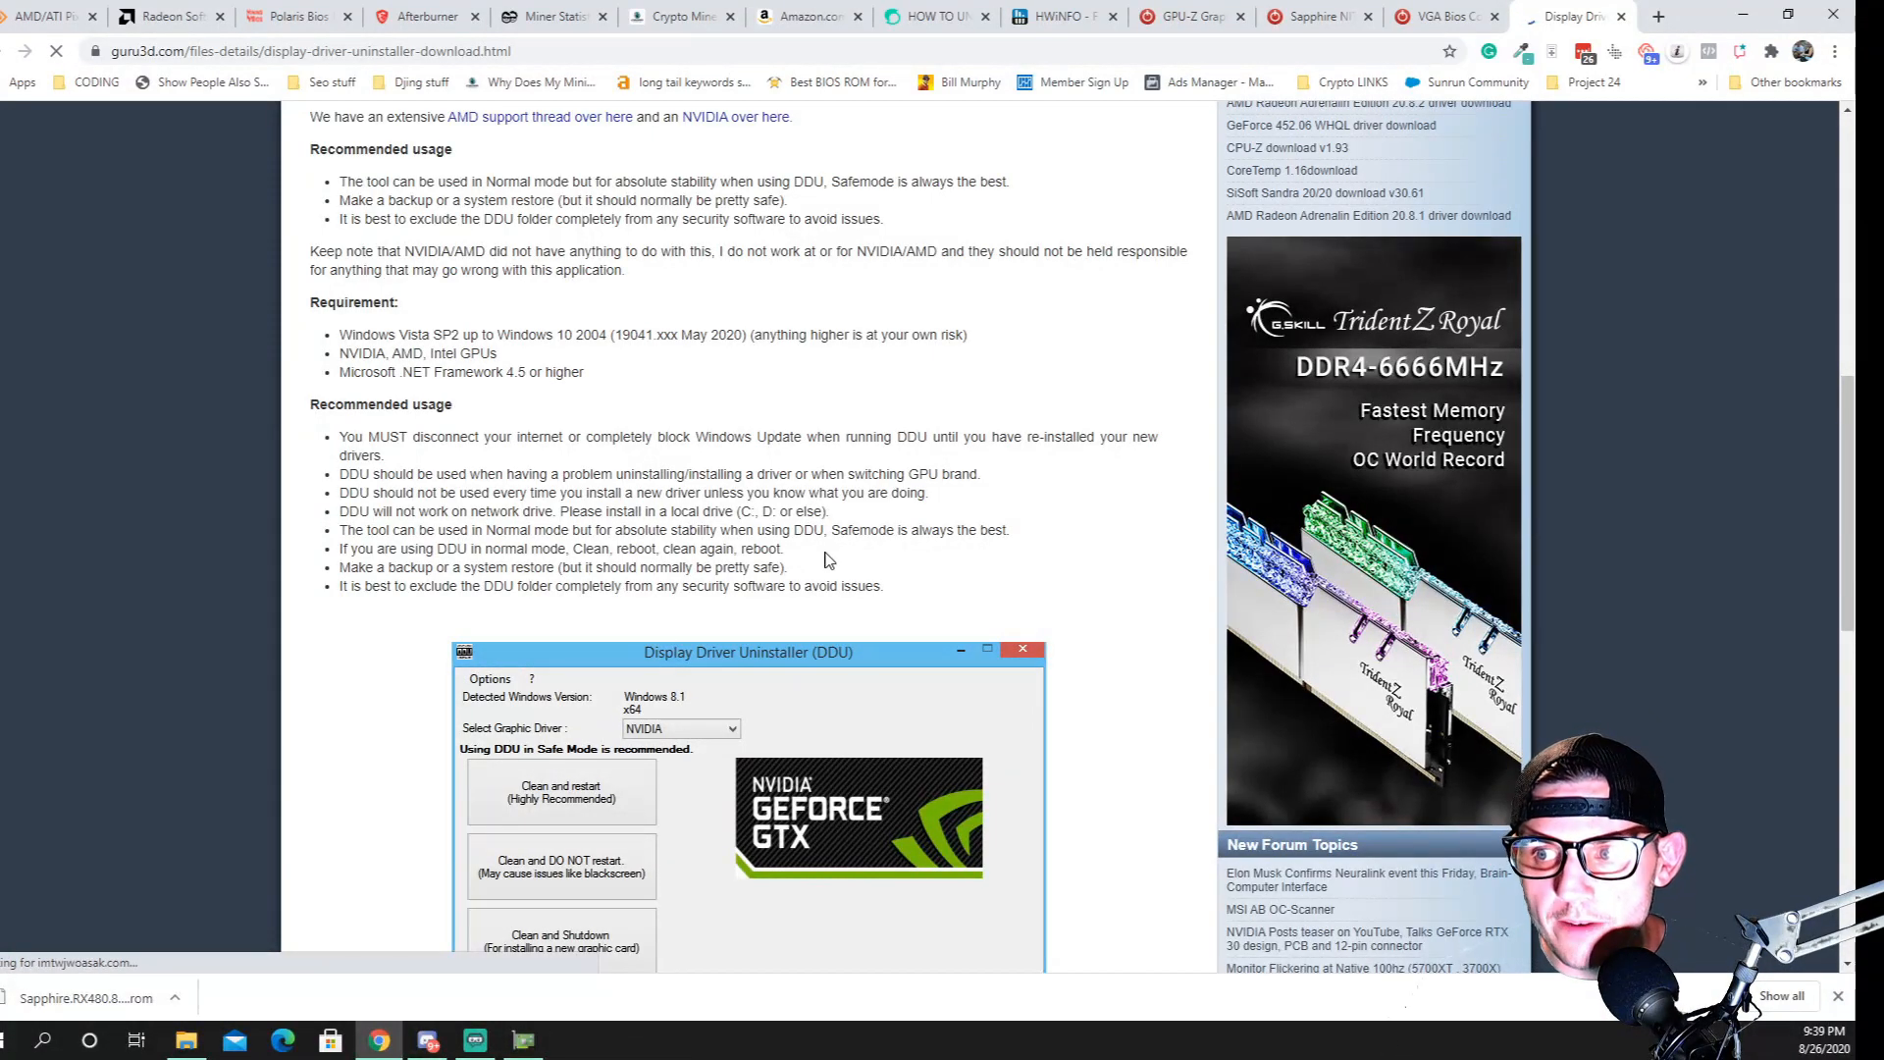
pyautogui.scroll(-5, 811, 517)
pyautogui.scroll(-3, 393, 741)
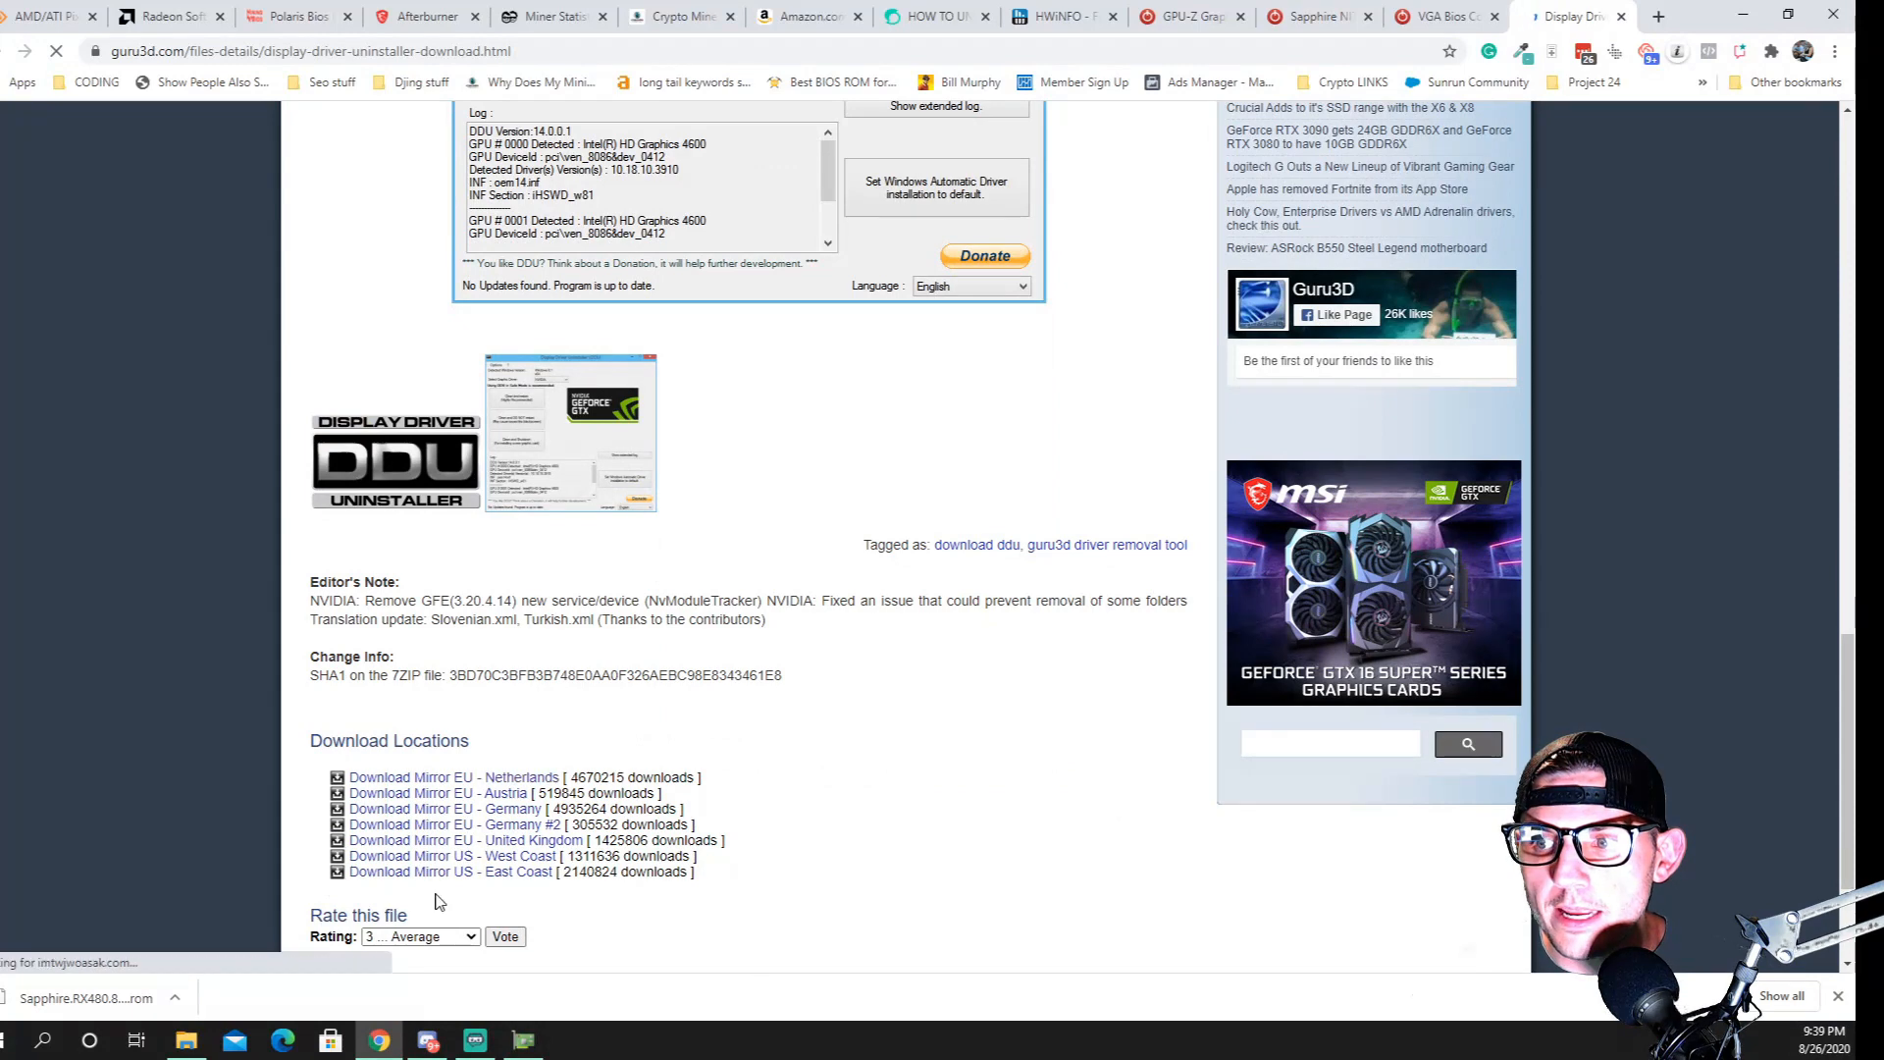
pyautogui.scroll(8, 687, 663)
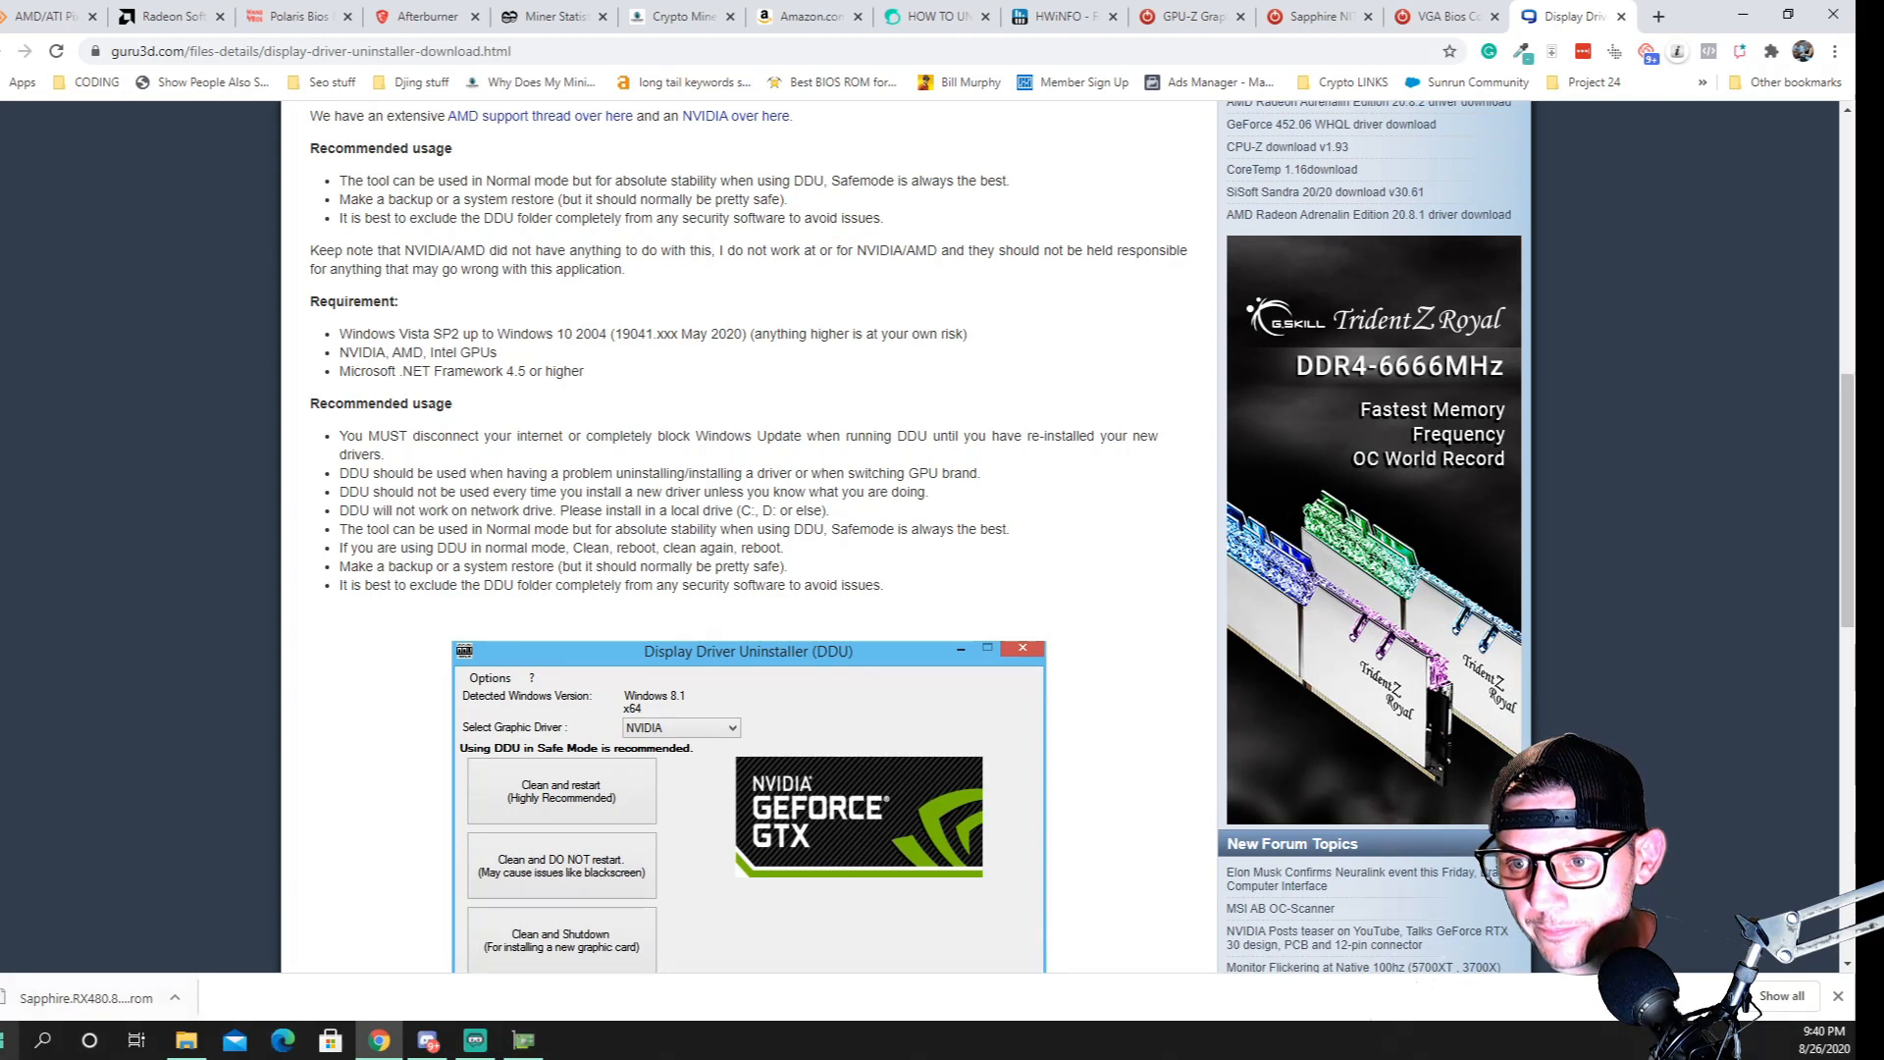
# Open Device Manager and expand the Display adapters category to list the installed graphics cards
pyautogui.click(9, 1040)
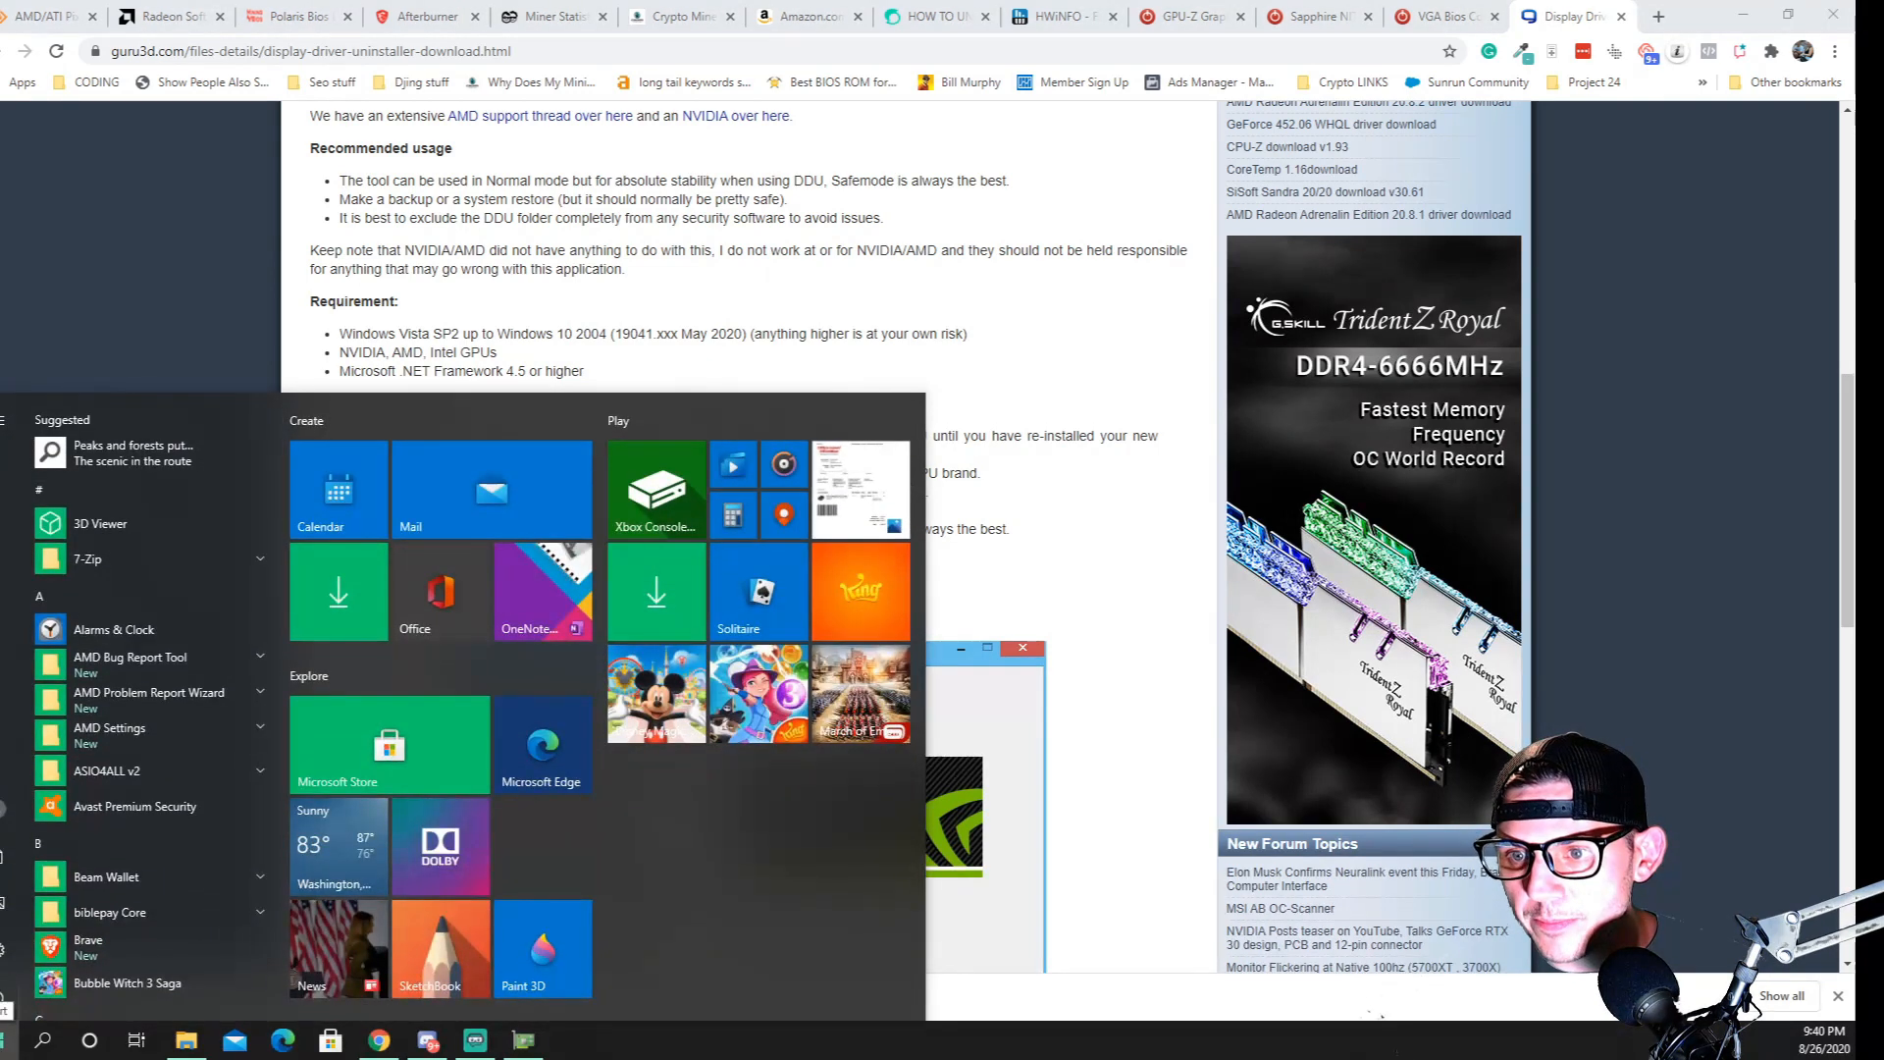
pyautogui.rightClick(10, 1040)
pyautogui.click(68, 611)
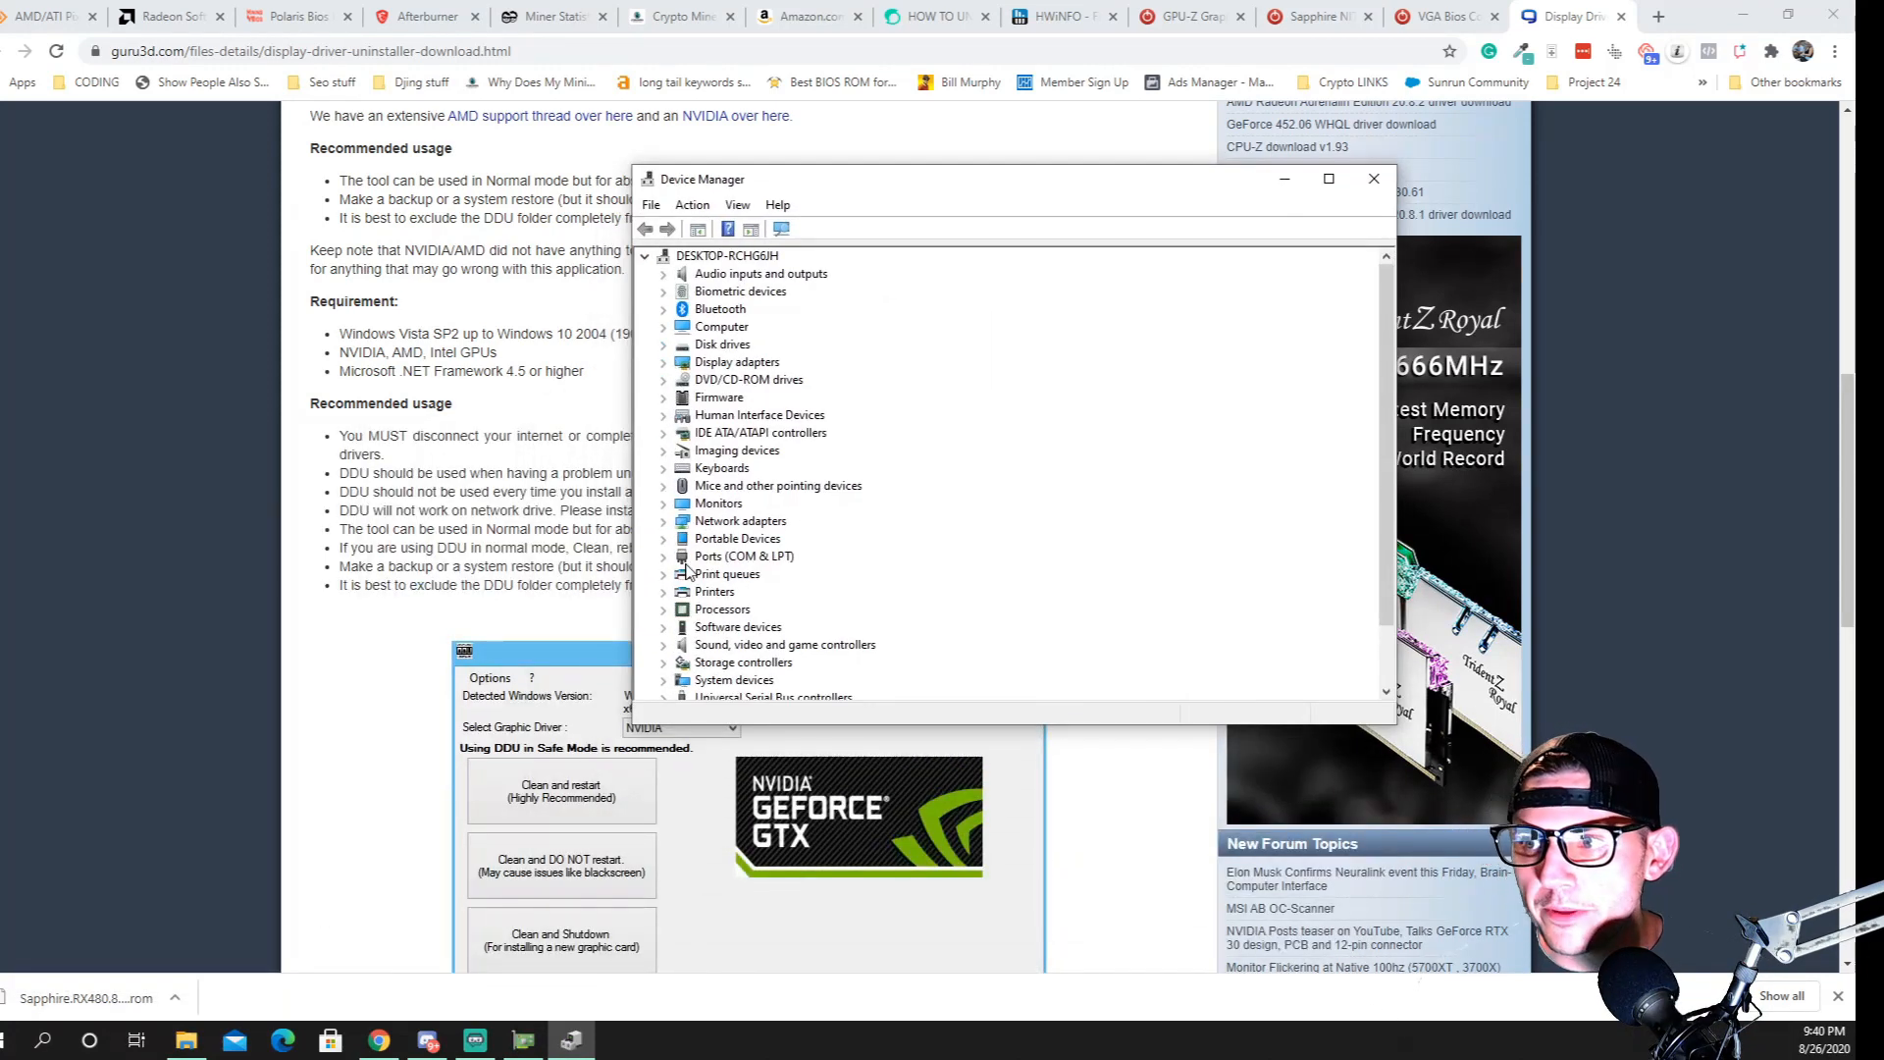
pyautogui.click(662, 366)
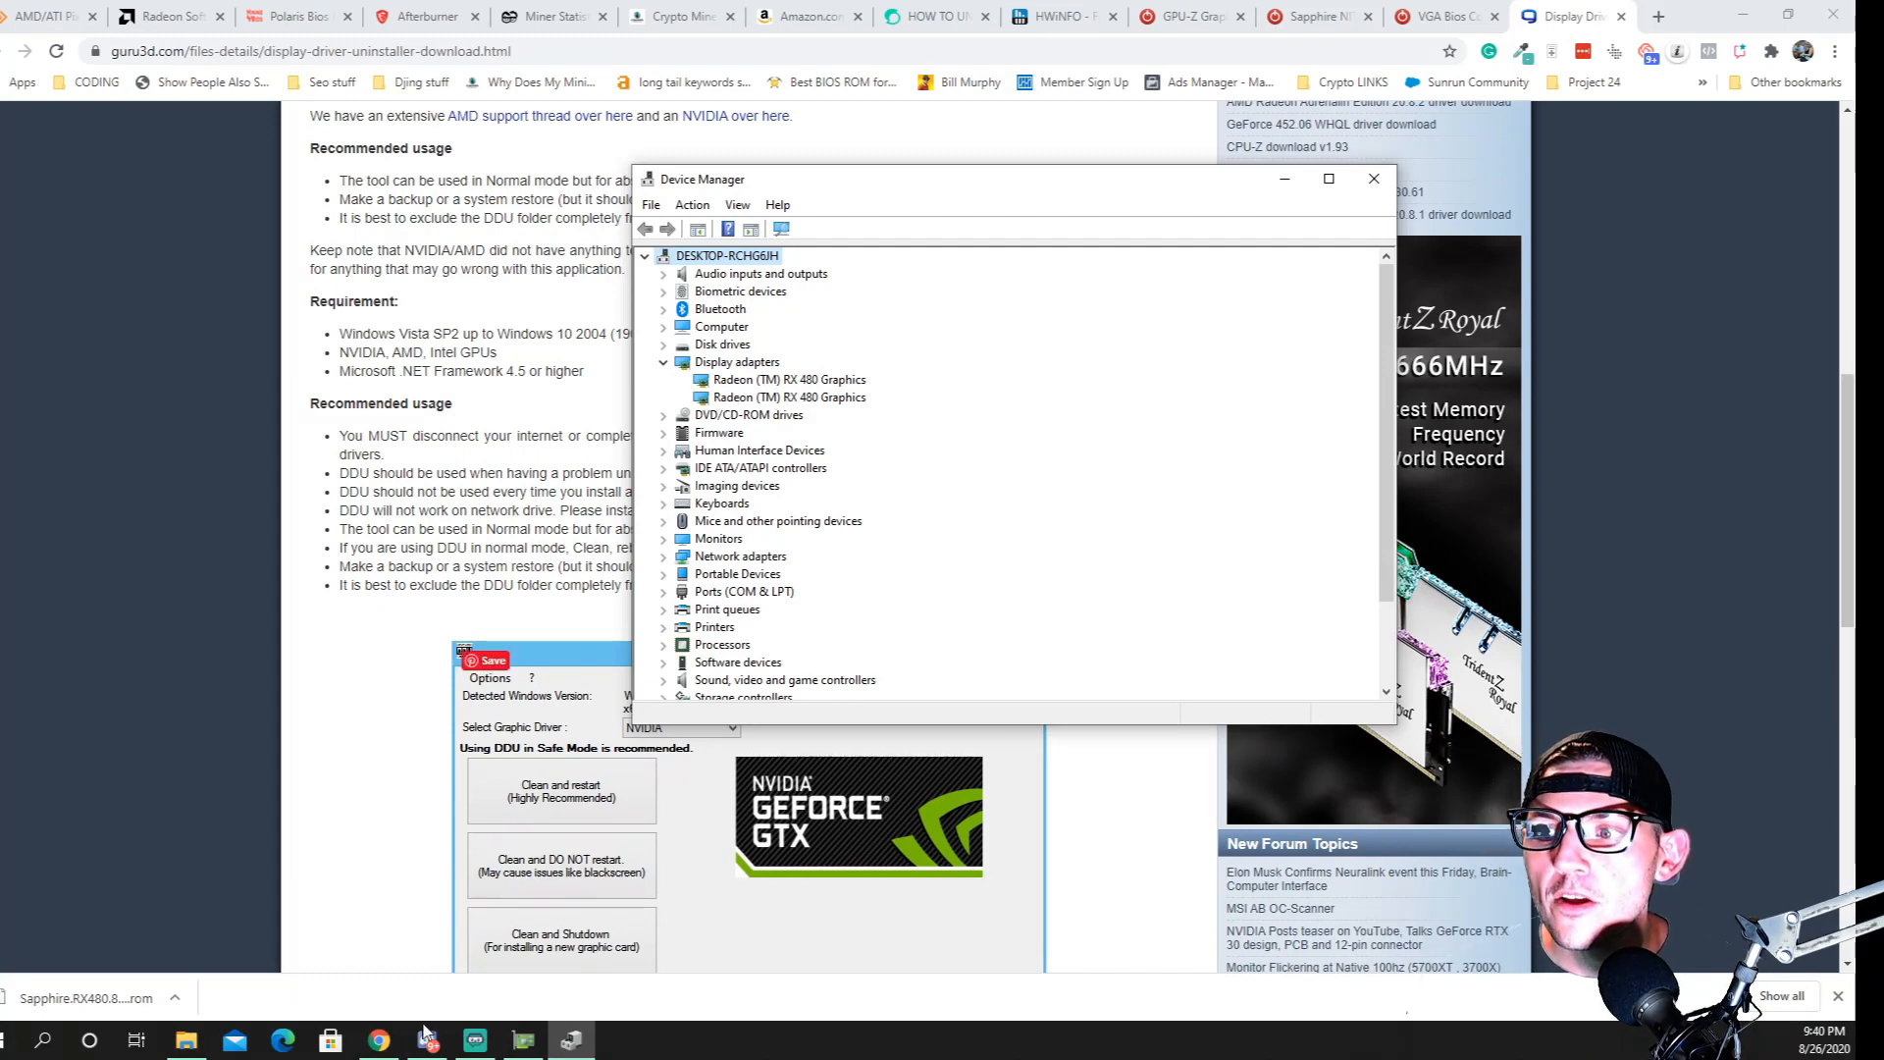
# Select the atikmdag-patcher application in the AMD Stuff folder and return to the display adapters in Device Manager
pyautogui.click(186, 1041)
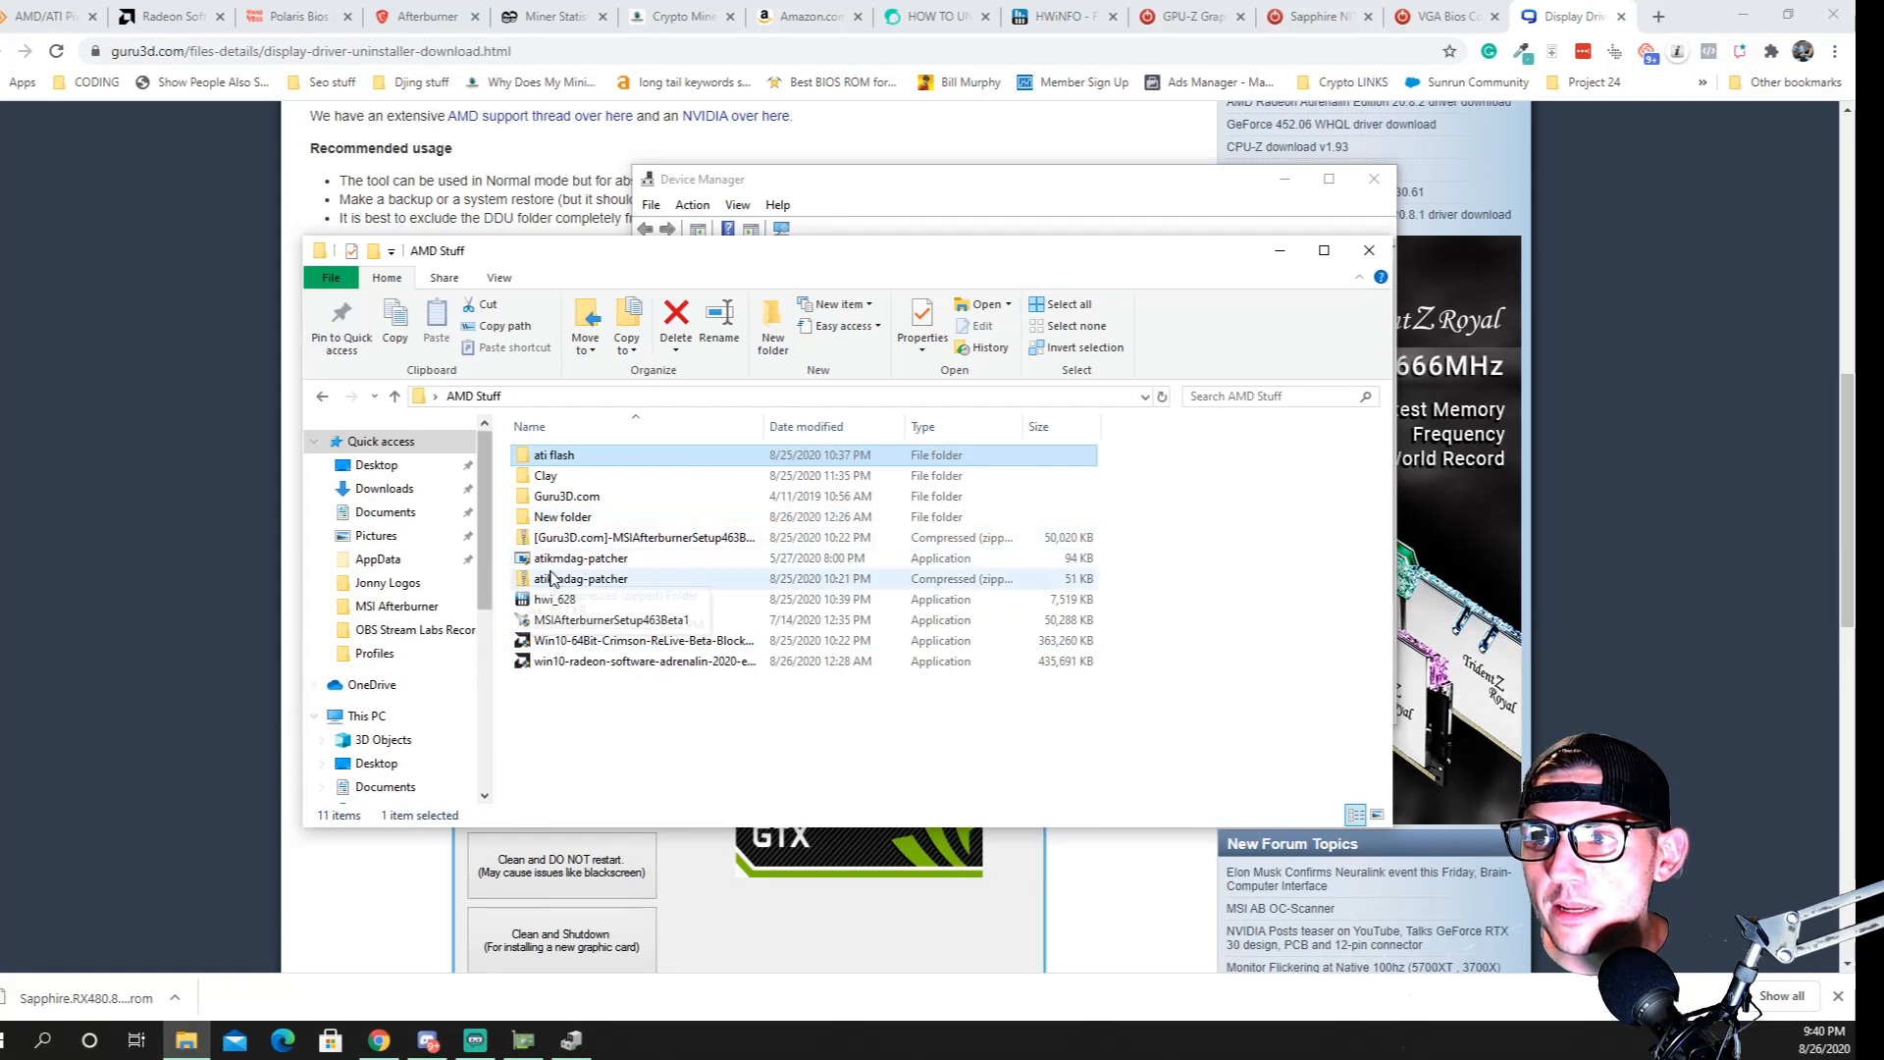
pyautogui.doubleClick(595, 562)
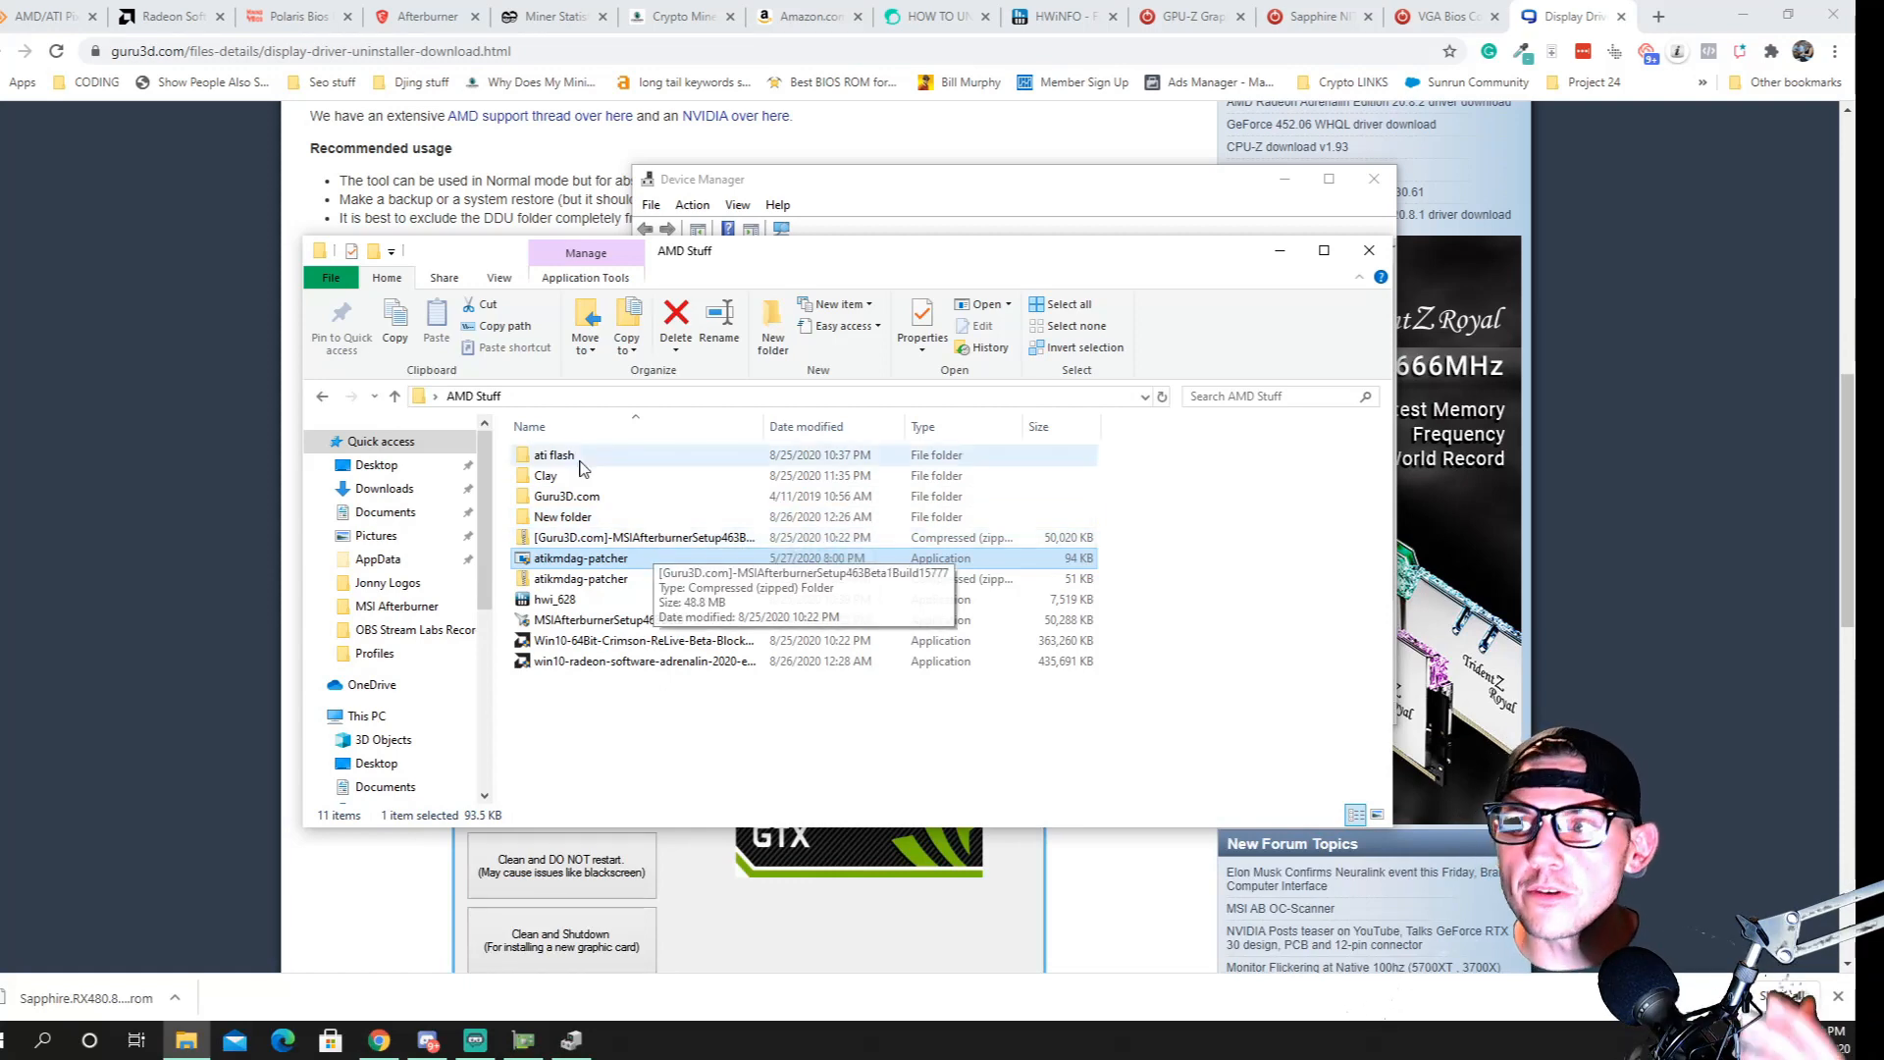
pyautogui.click(572, 1040)
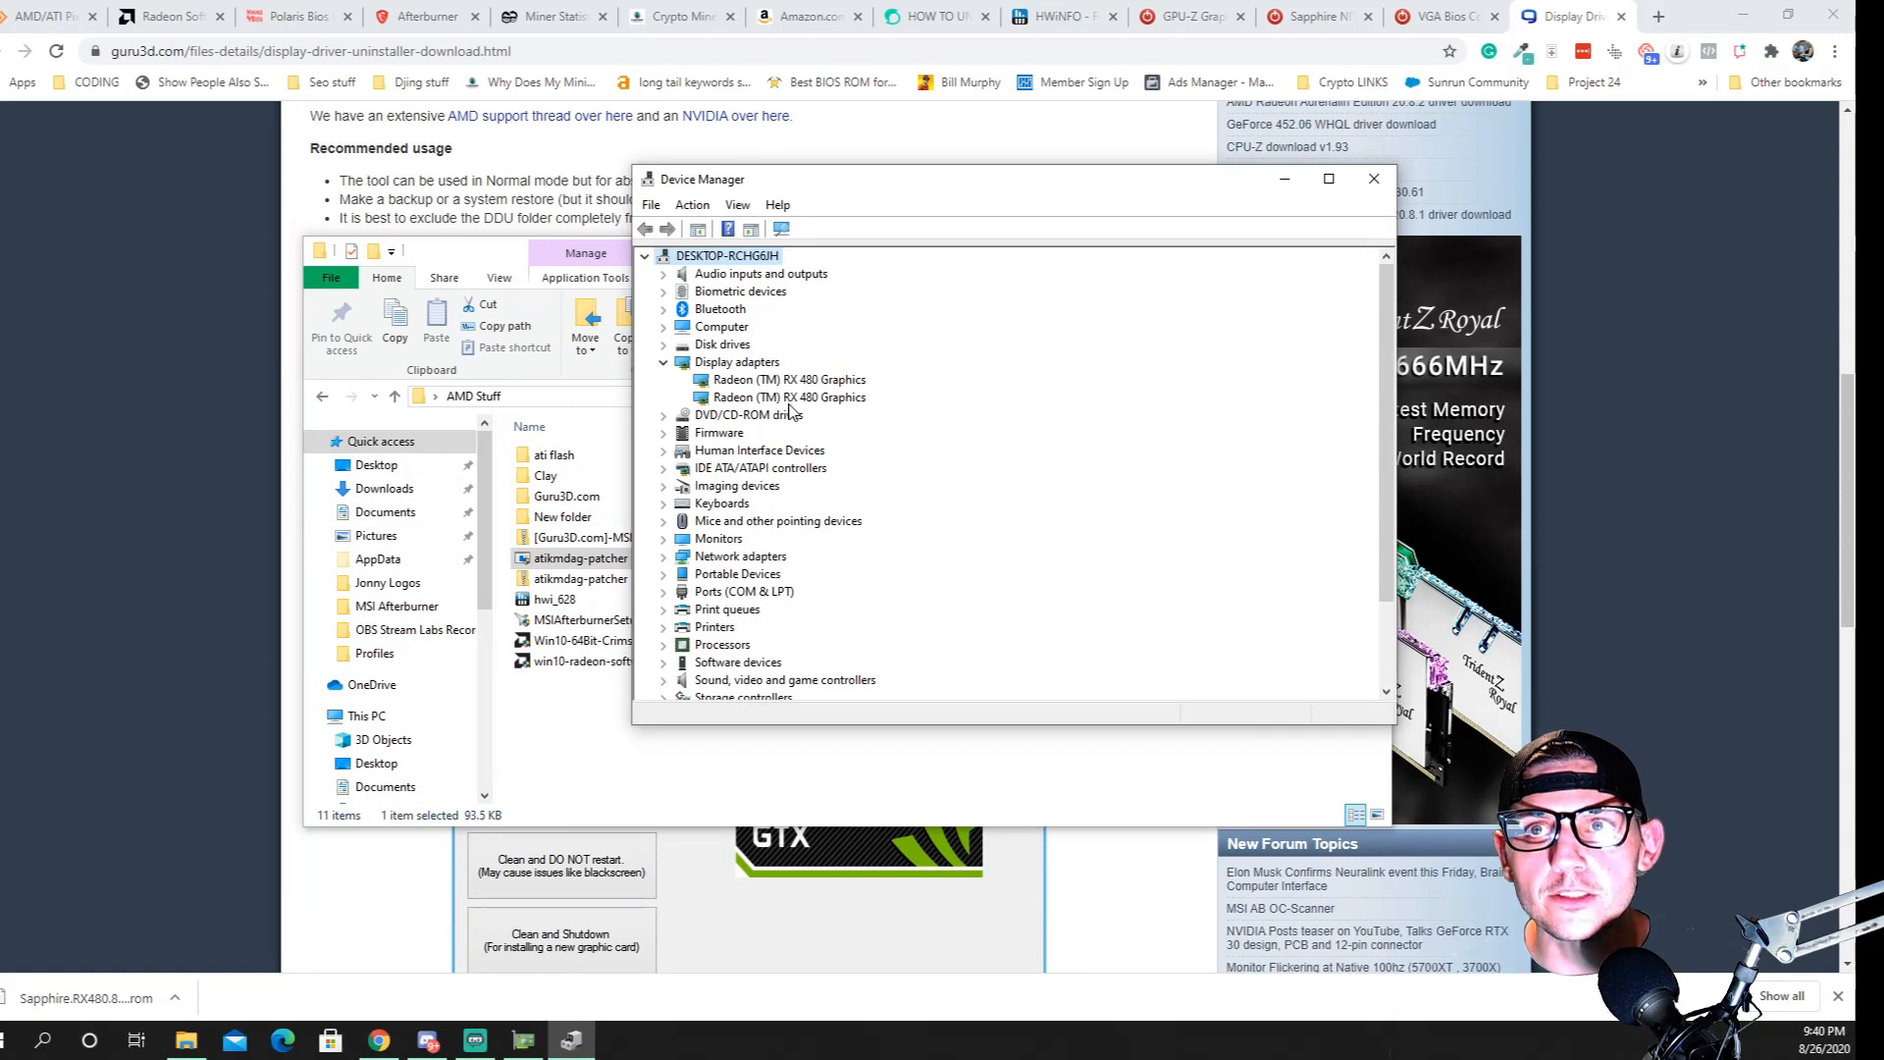
# Close Device Manager, look through the DDU files in New folder, and go back up to the AMD Stuff folder
pyautogui.click(1373, 181)
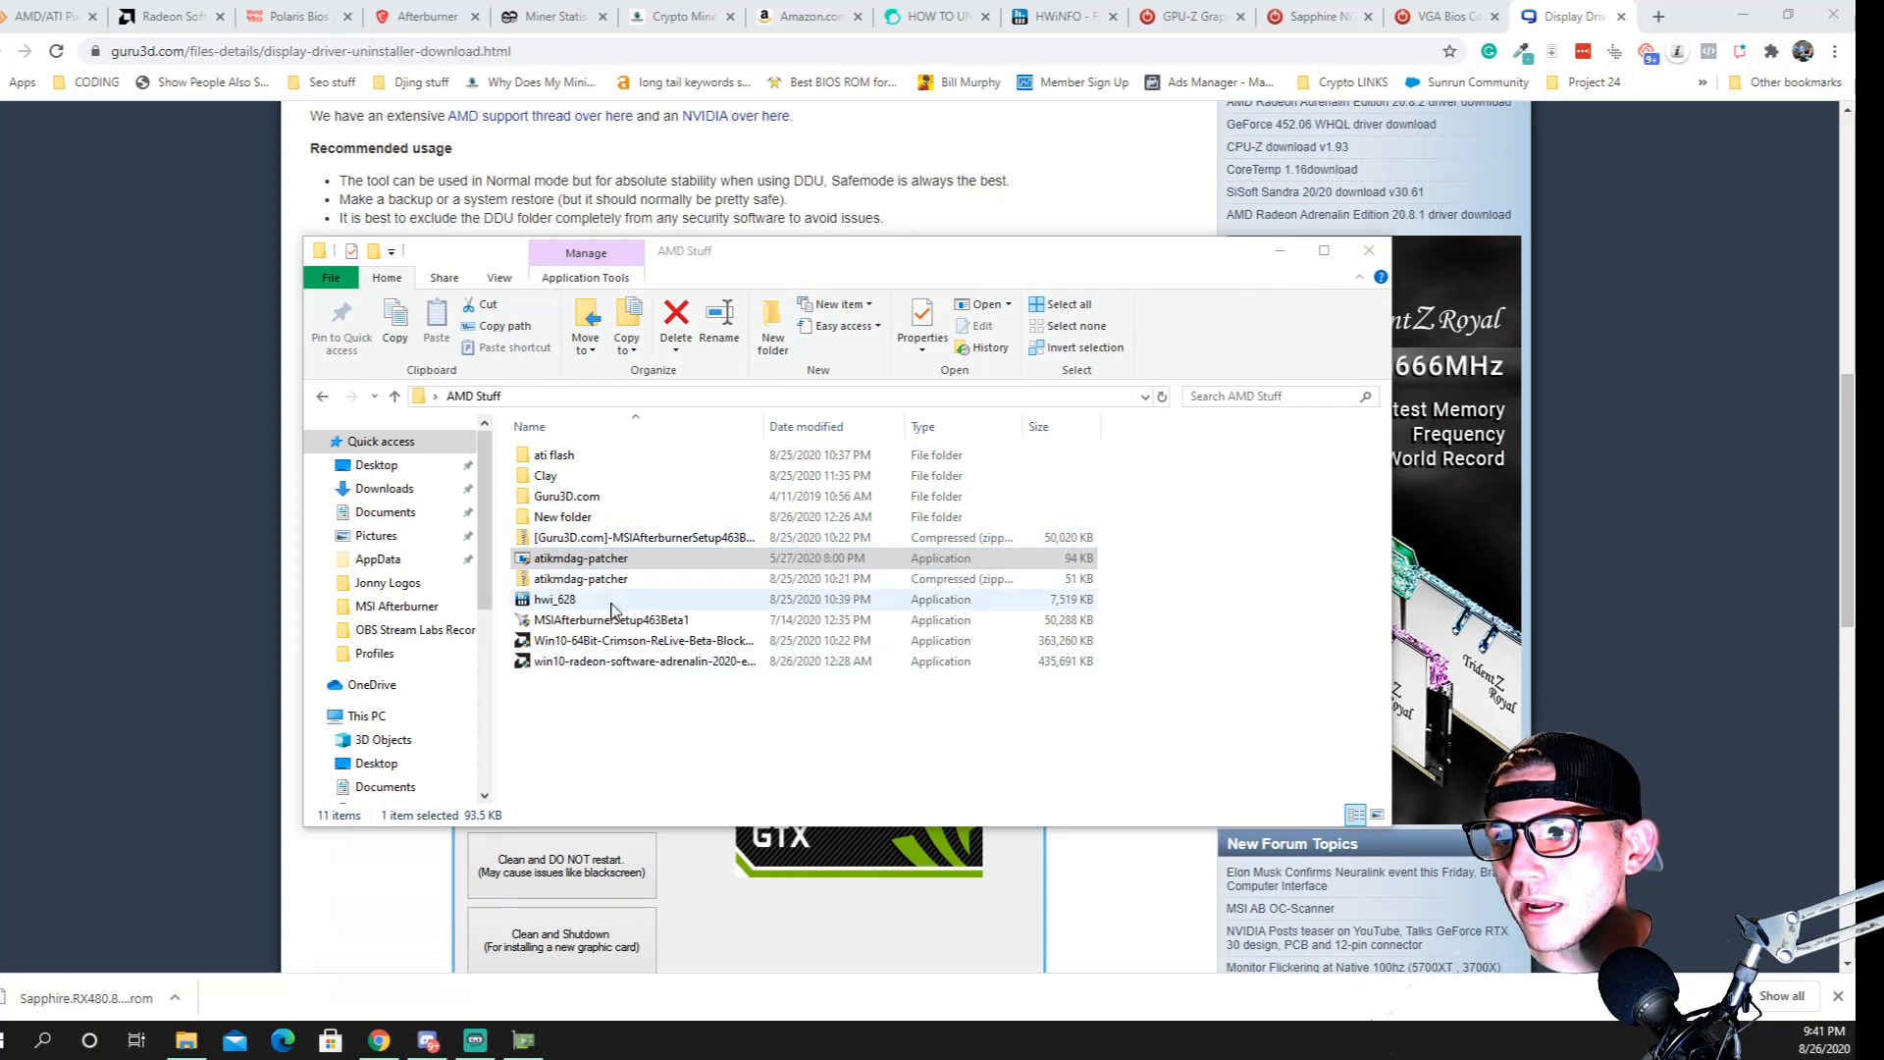
pyautogui.doubleClick(564, 518)
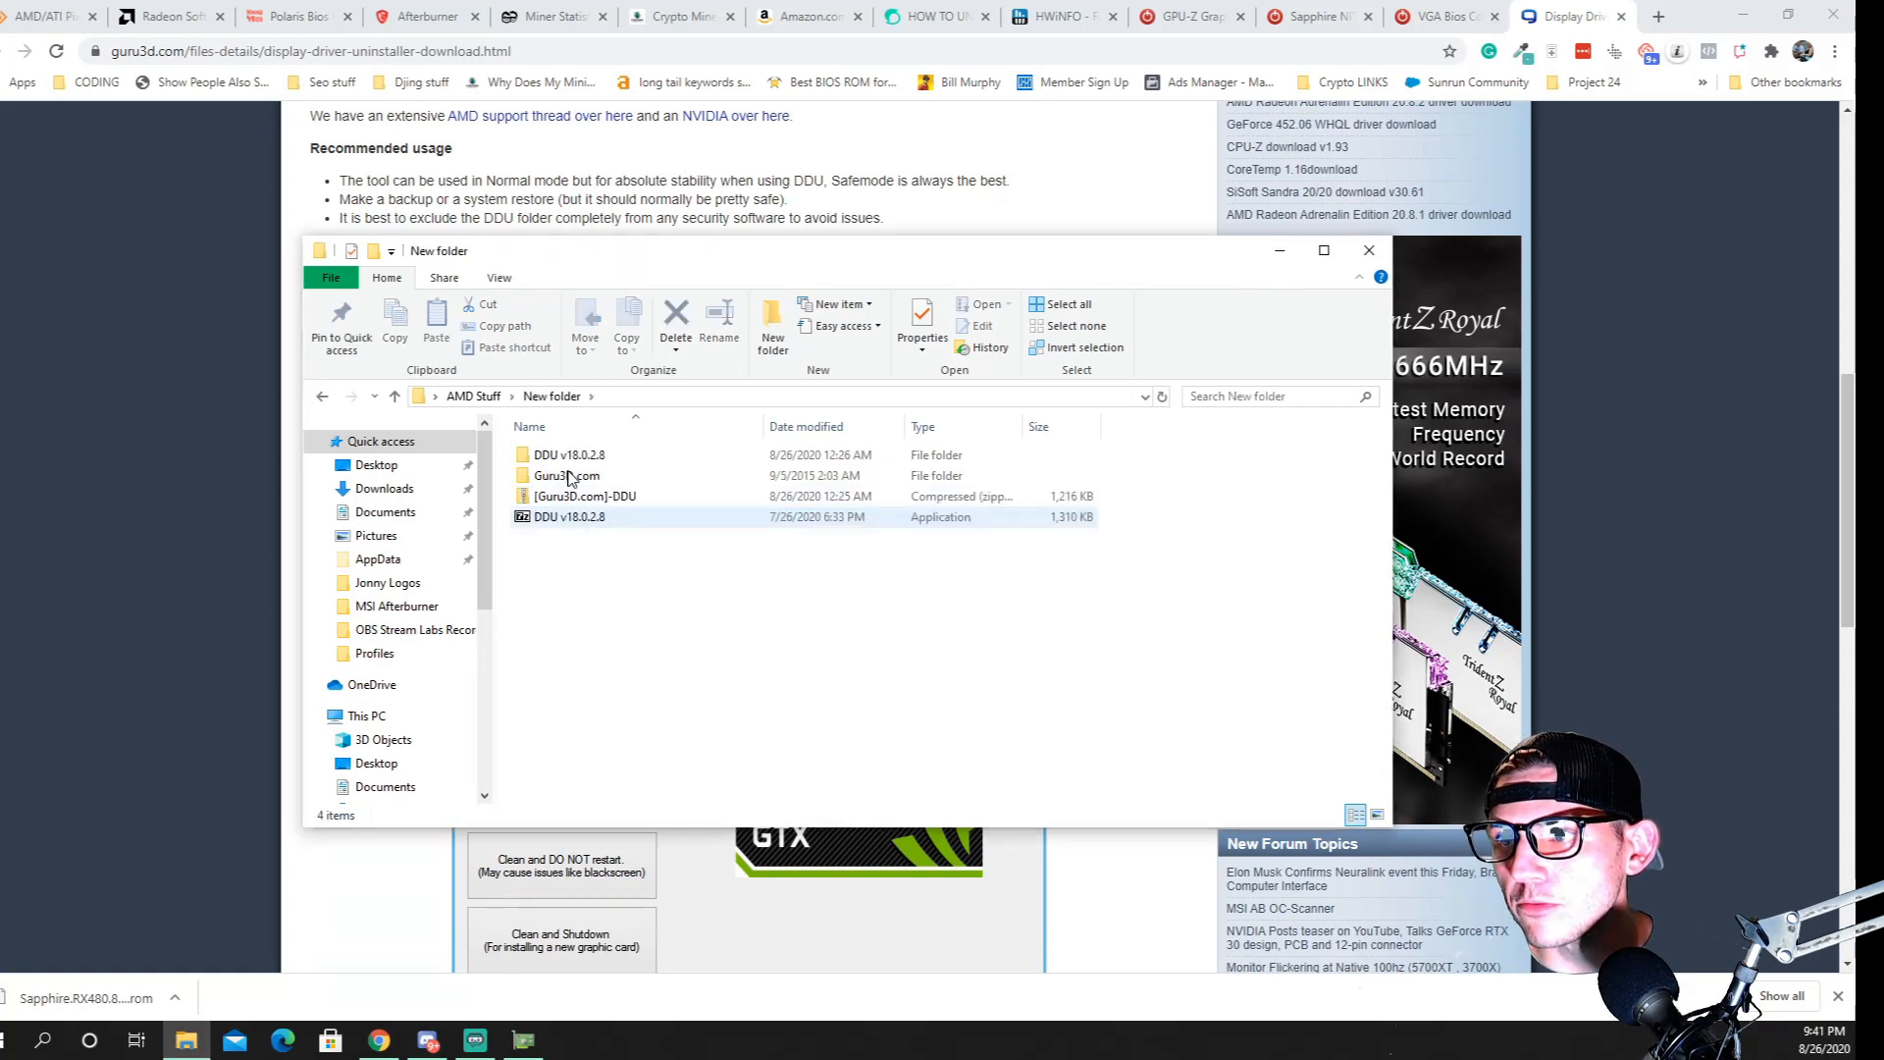
pyautogui.click(395, 395)
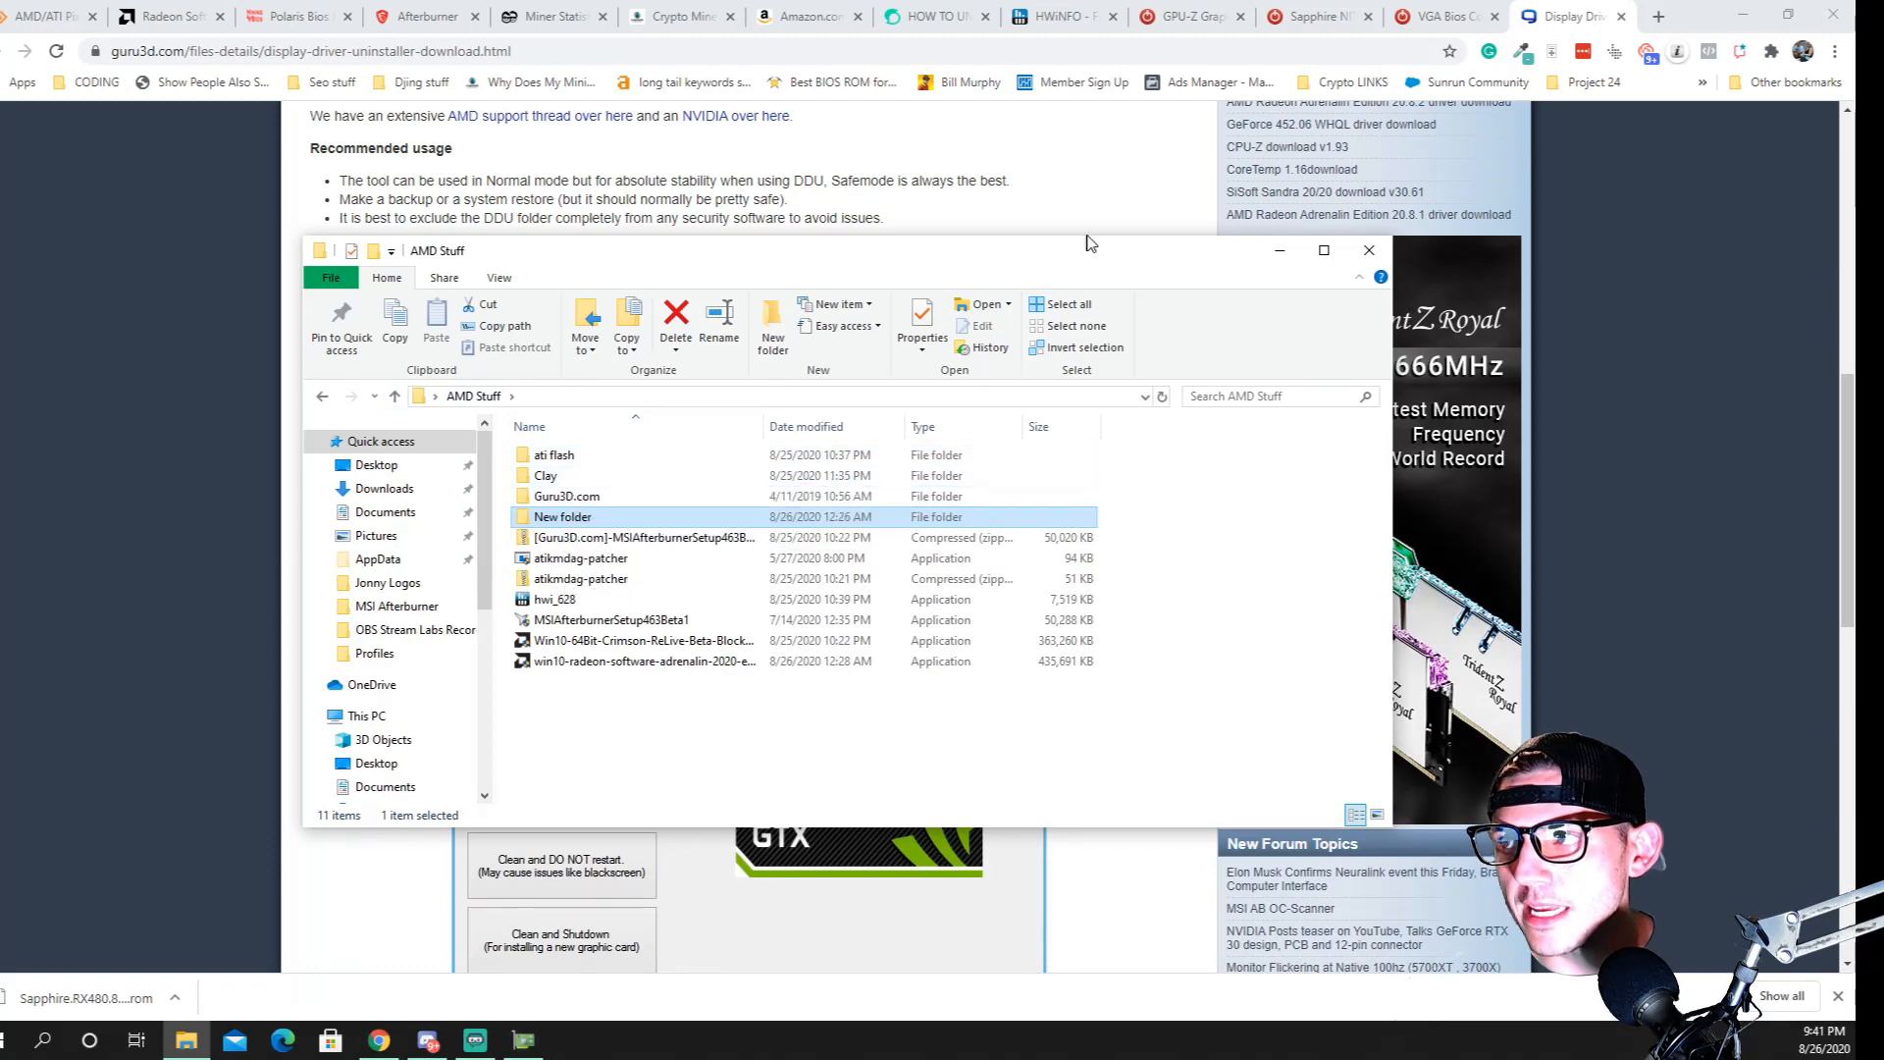
# Search the web for claymore 15 in a new tab and open the Claymore-Dual-Miner releases page on GitHub at the v15.0 downloads
pyautogui.click(1661, 20)
pyautogui.write('clay')
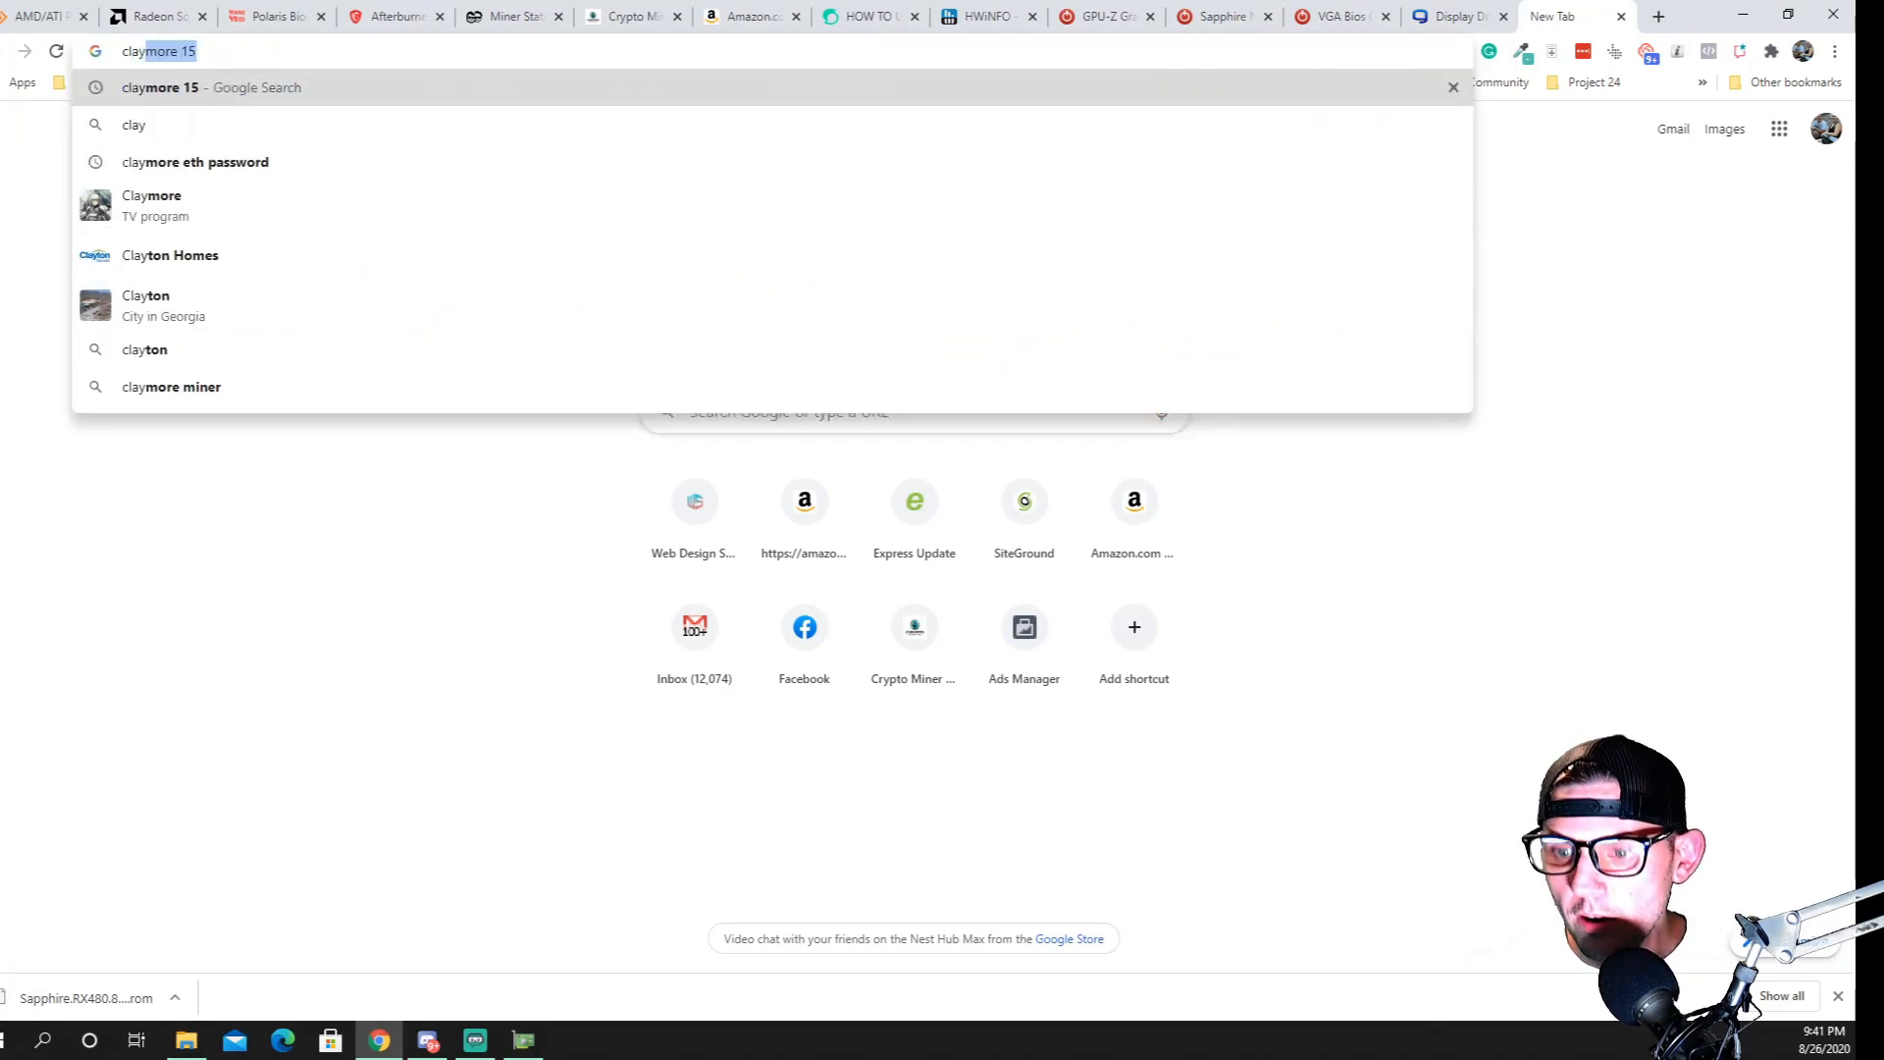
pyautogui.press('Return')
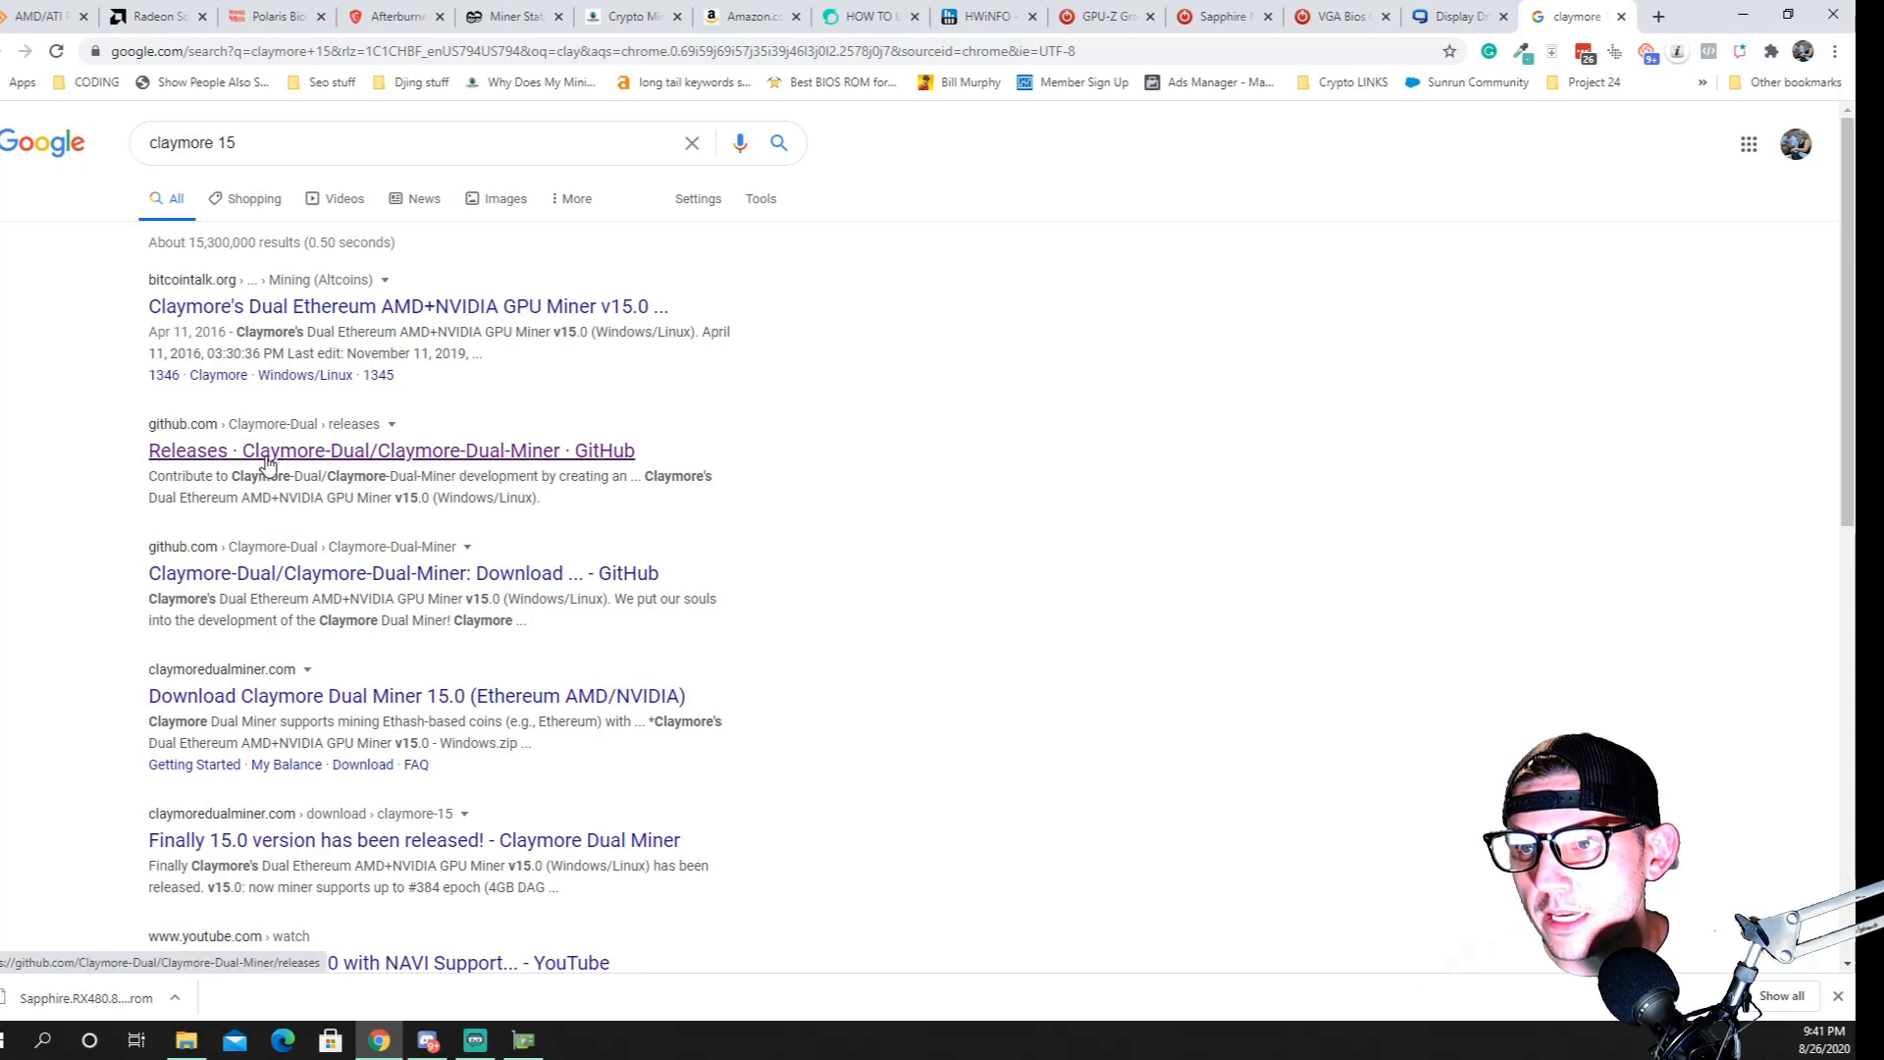
pyautogui.click(361, 308)
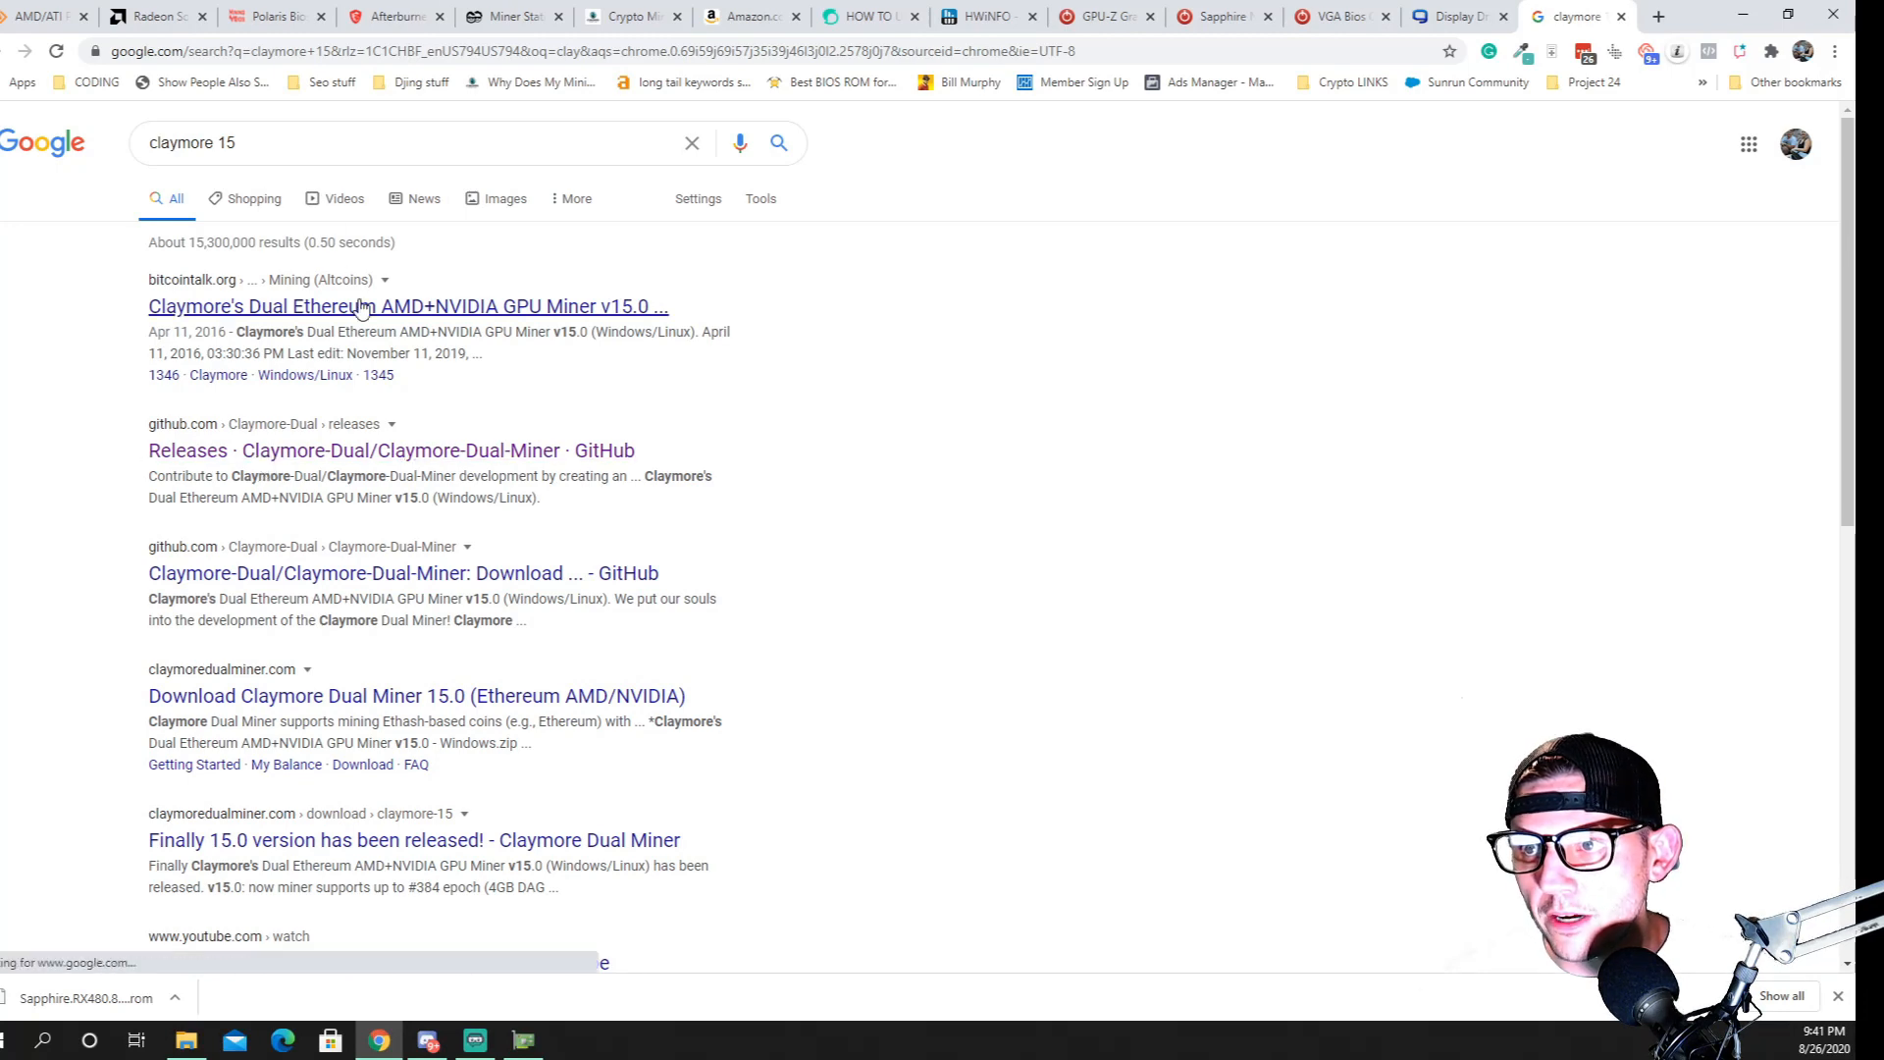
pyautogui.click(261, 453)
pyautogui.scroll(-3, 807, 371)
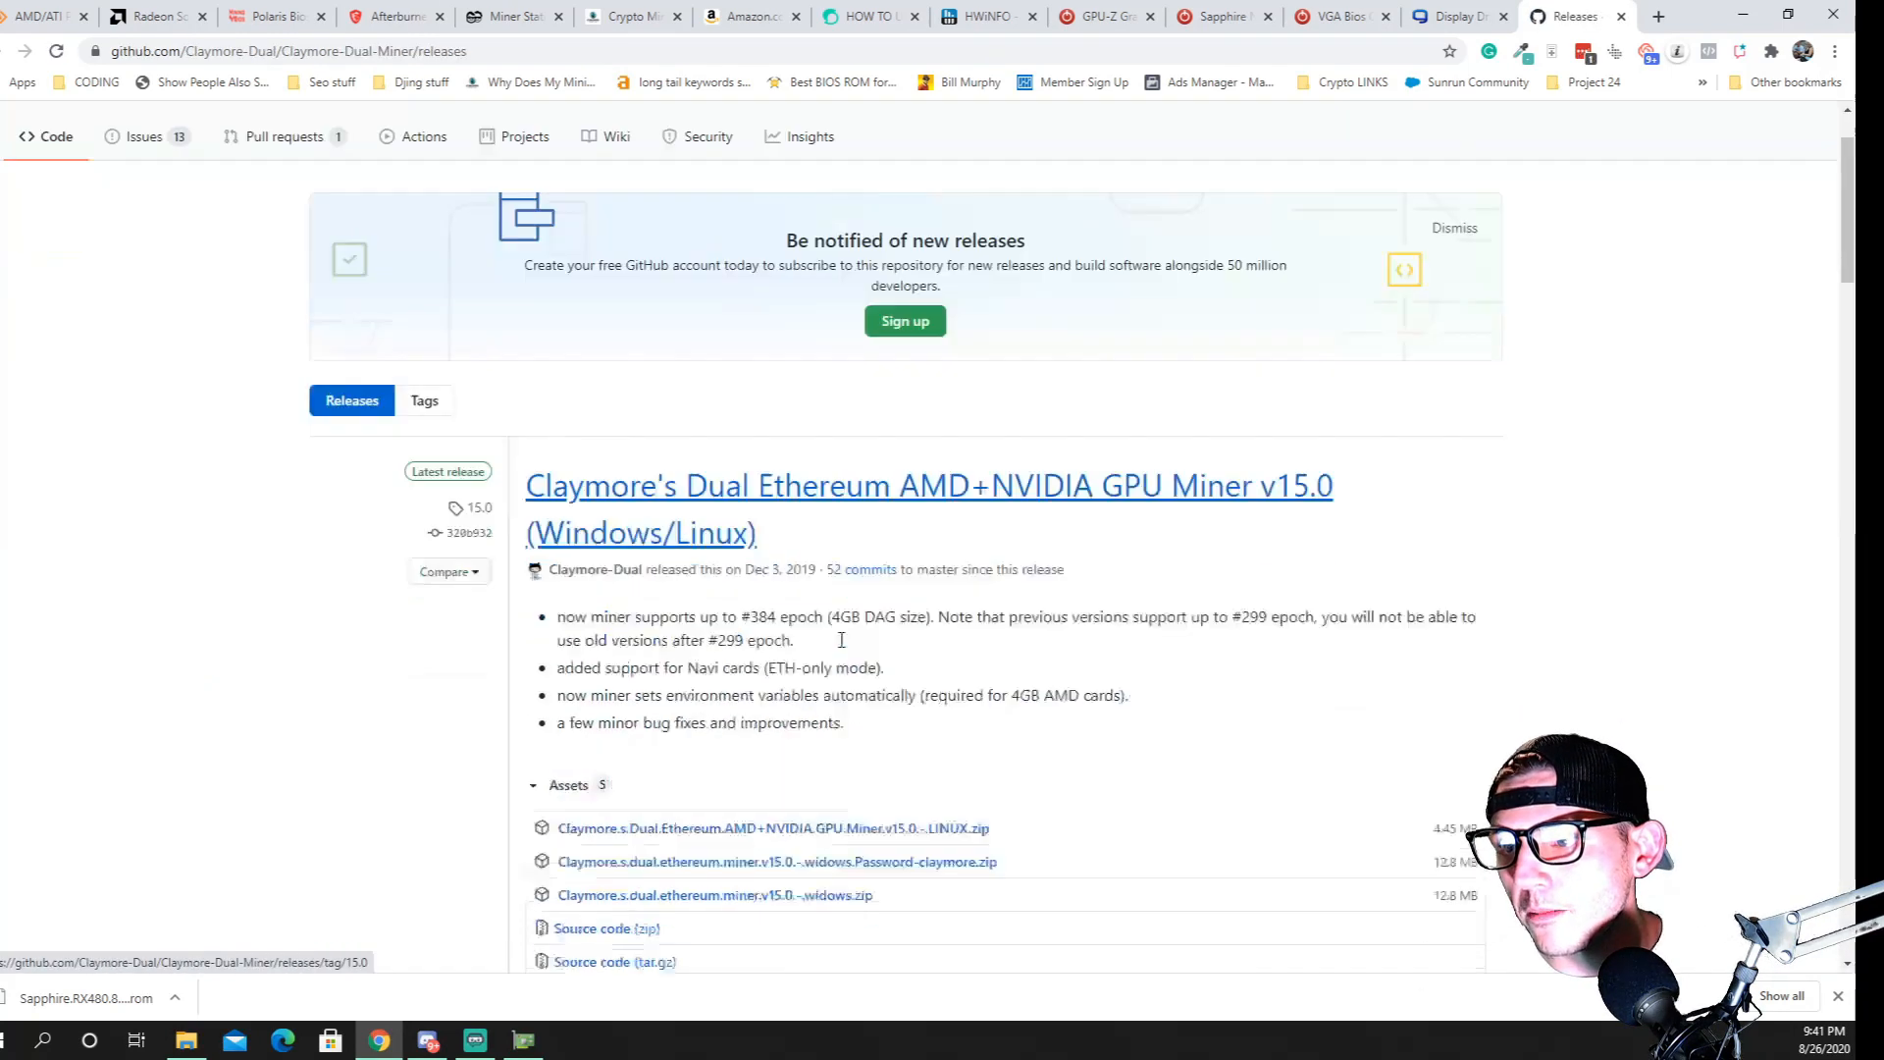
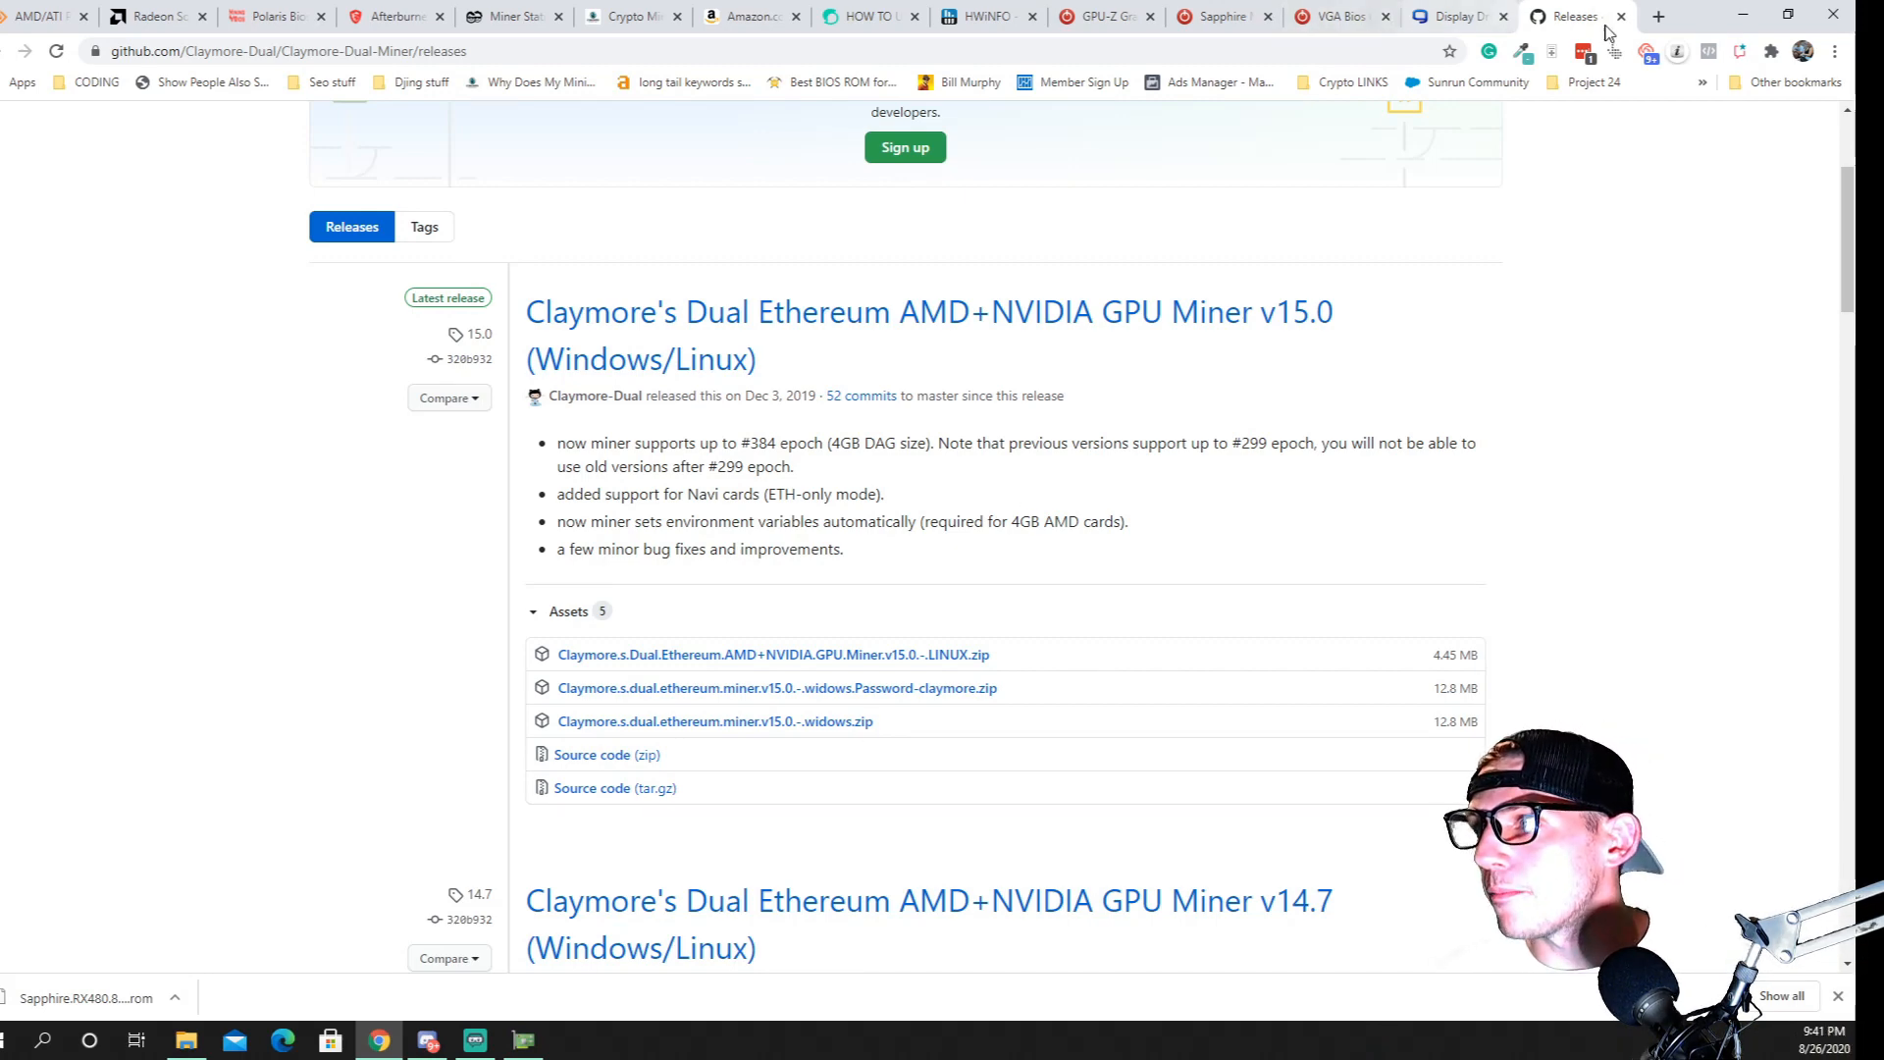
# Close the Claymore Releases, Display Driver Uninstaller, VGA Bios, Sapphire and GPU-Z browser tabs
pyautogui.click(1621, 16)
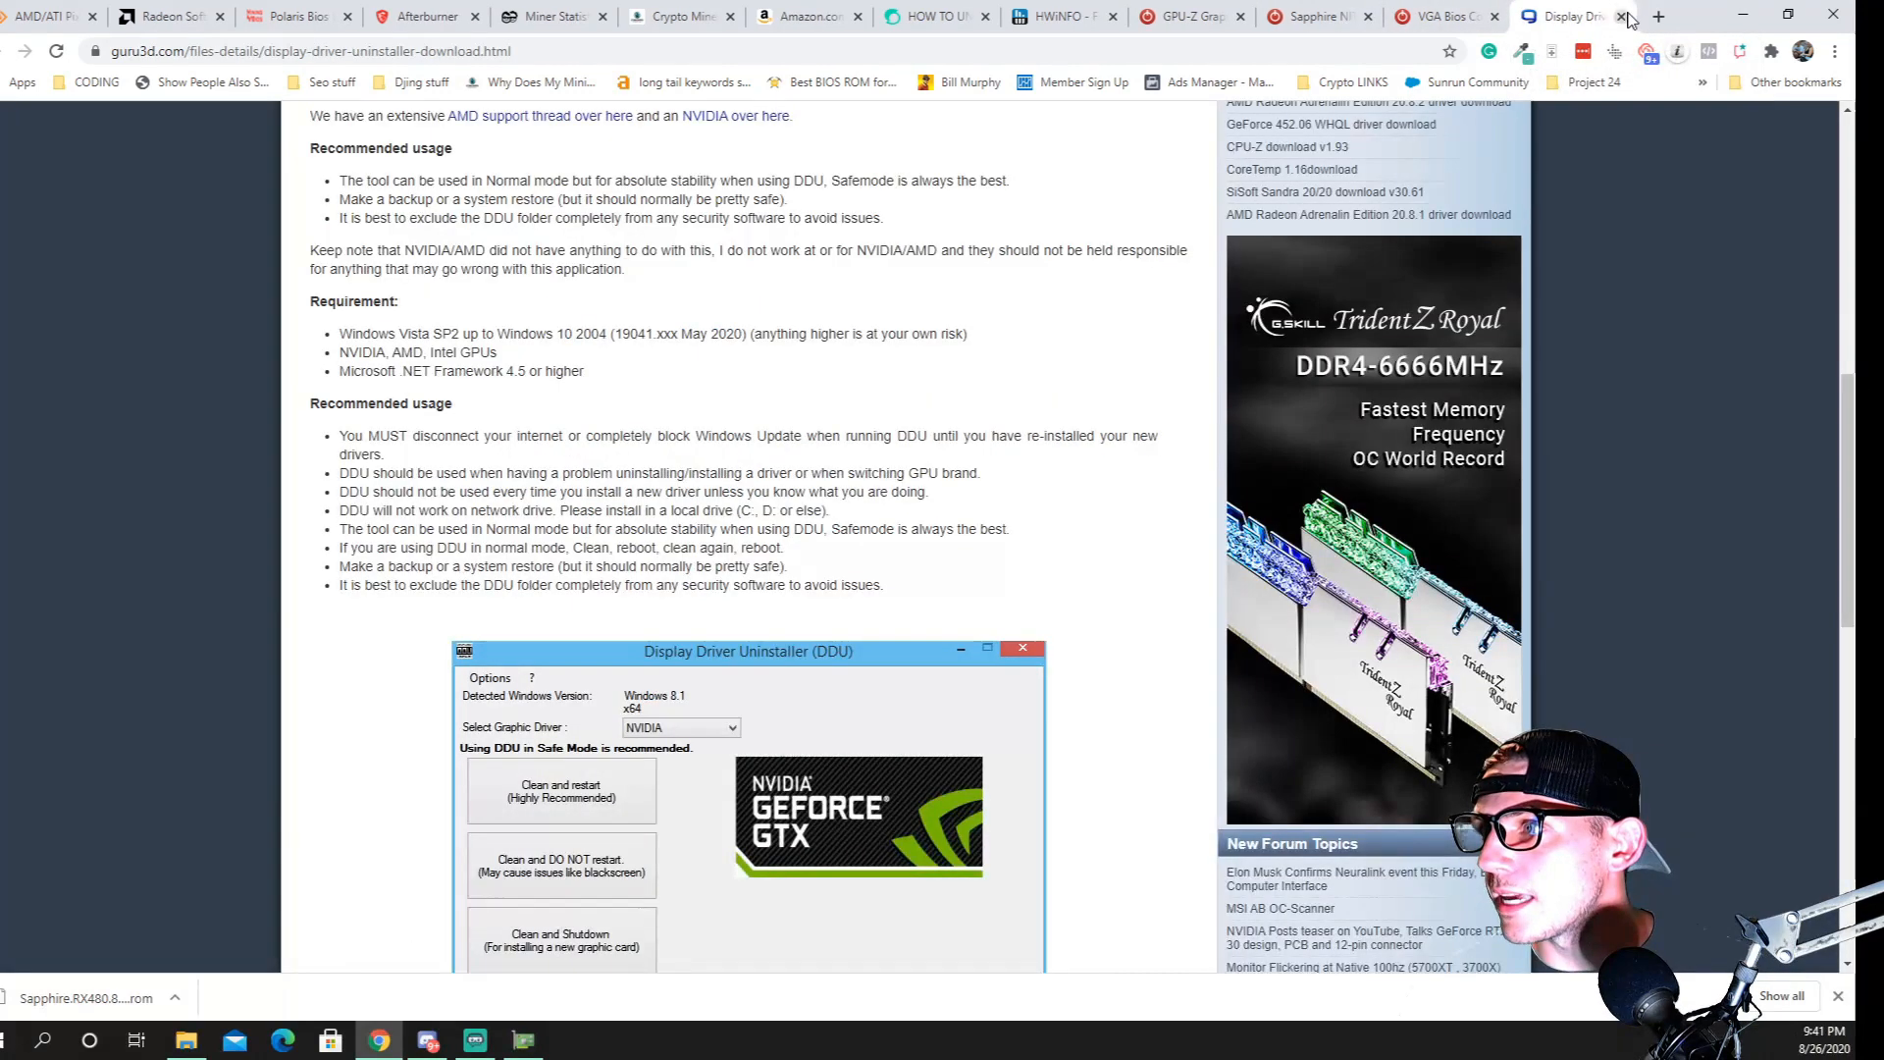
pyautogui.click(1621, 17)
pyautogui.click(1621, 17)
pyautogui.click(1621, 17)
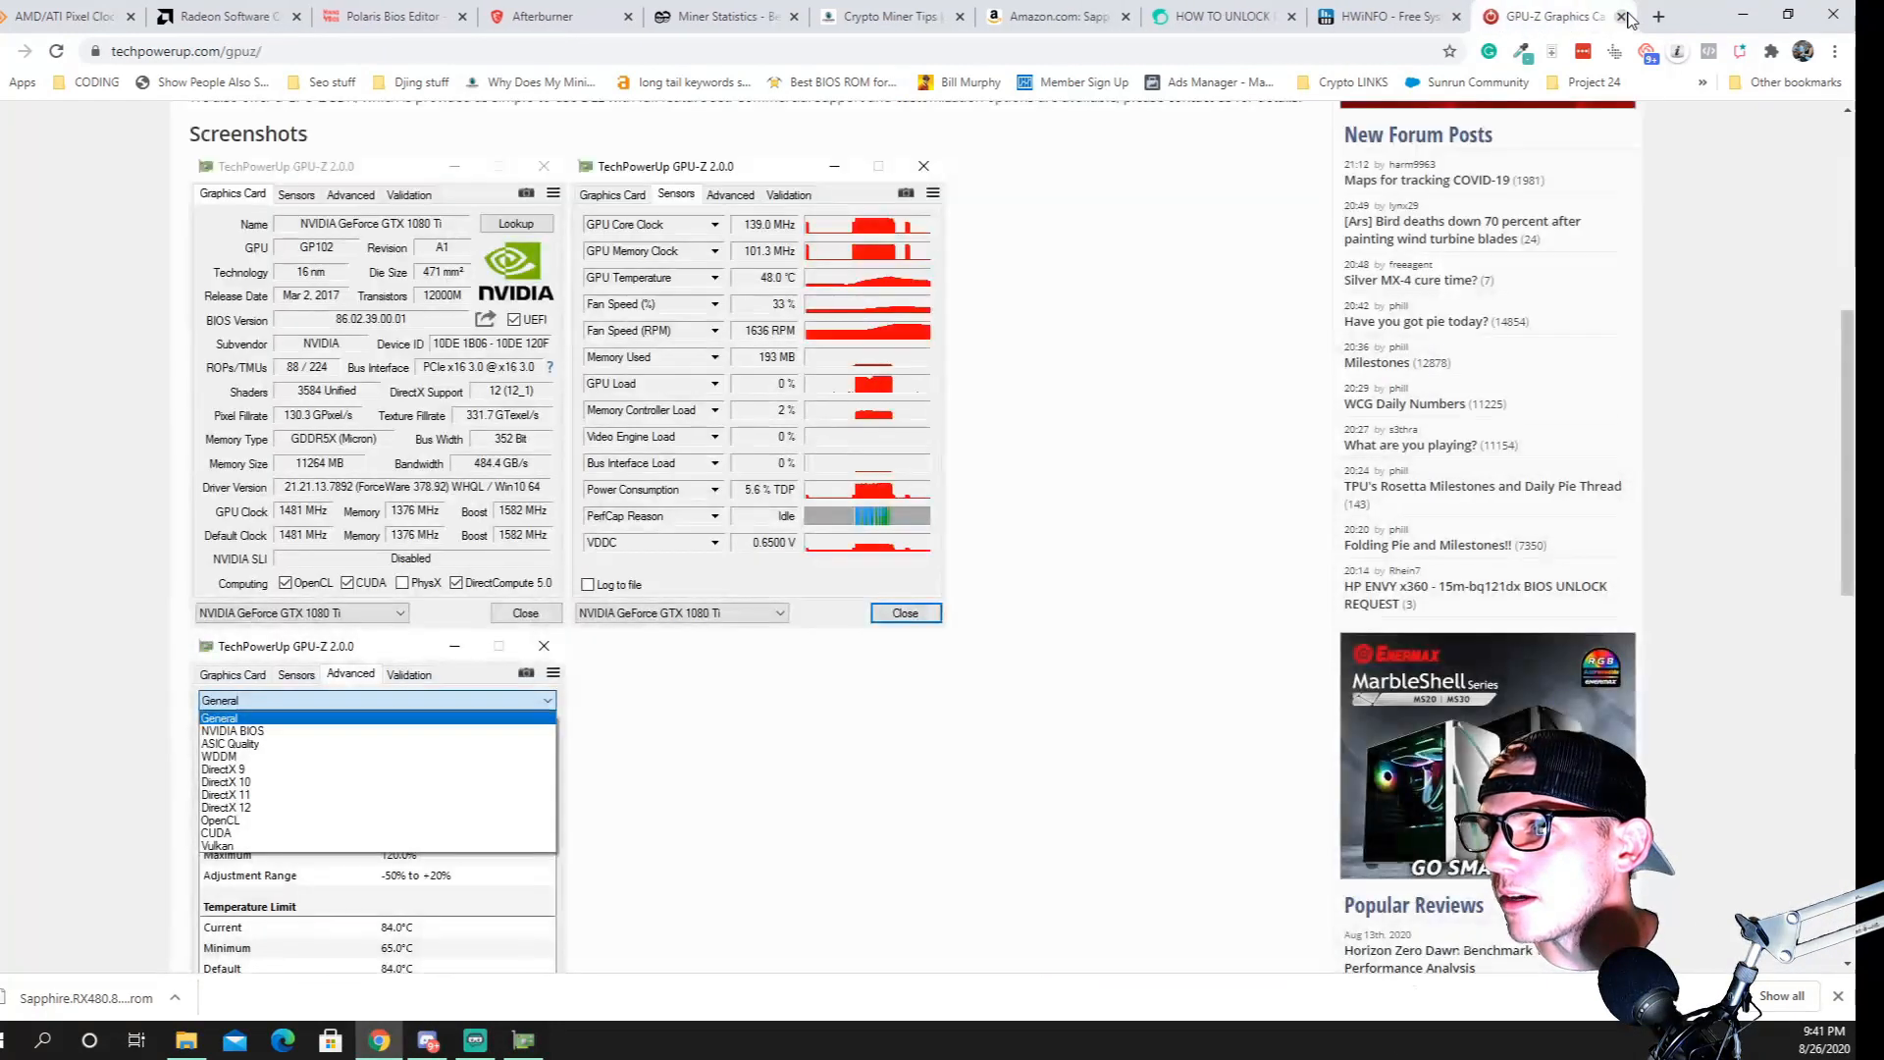
pyautogui.click(1621, 16)
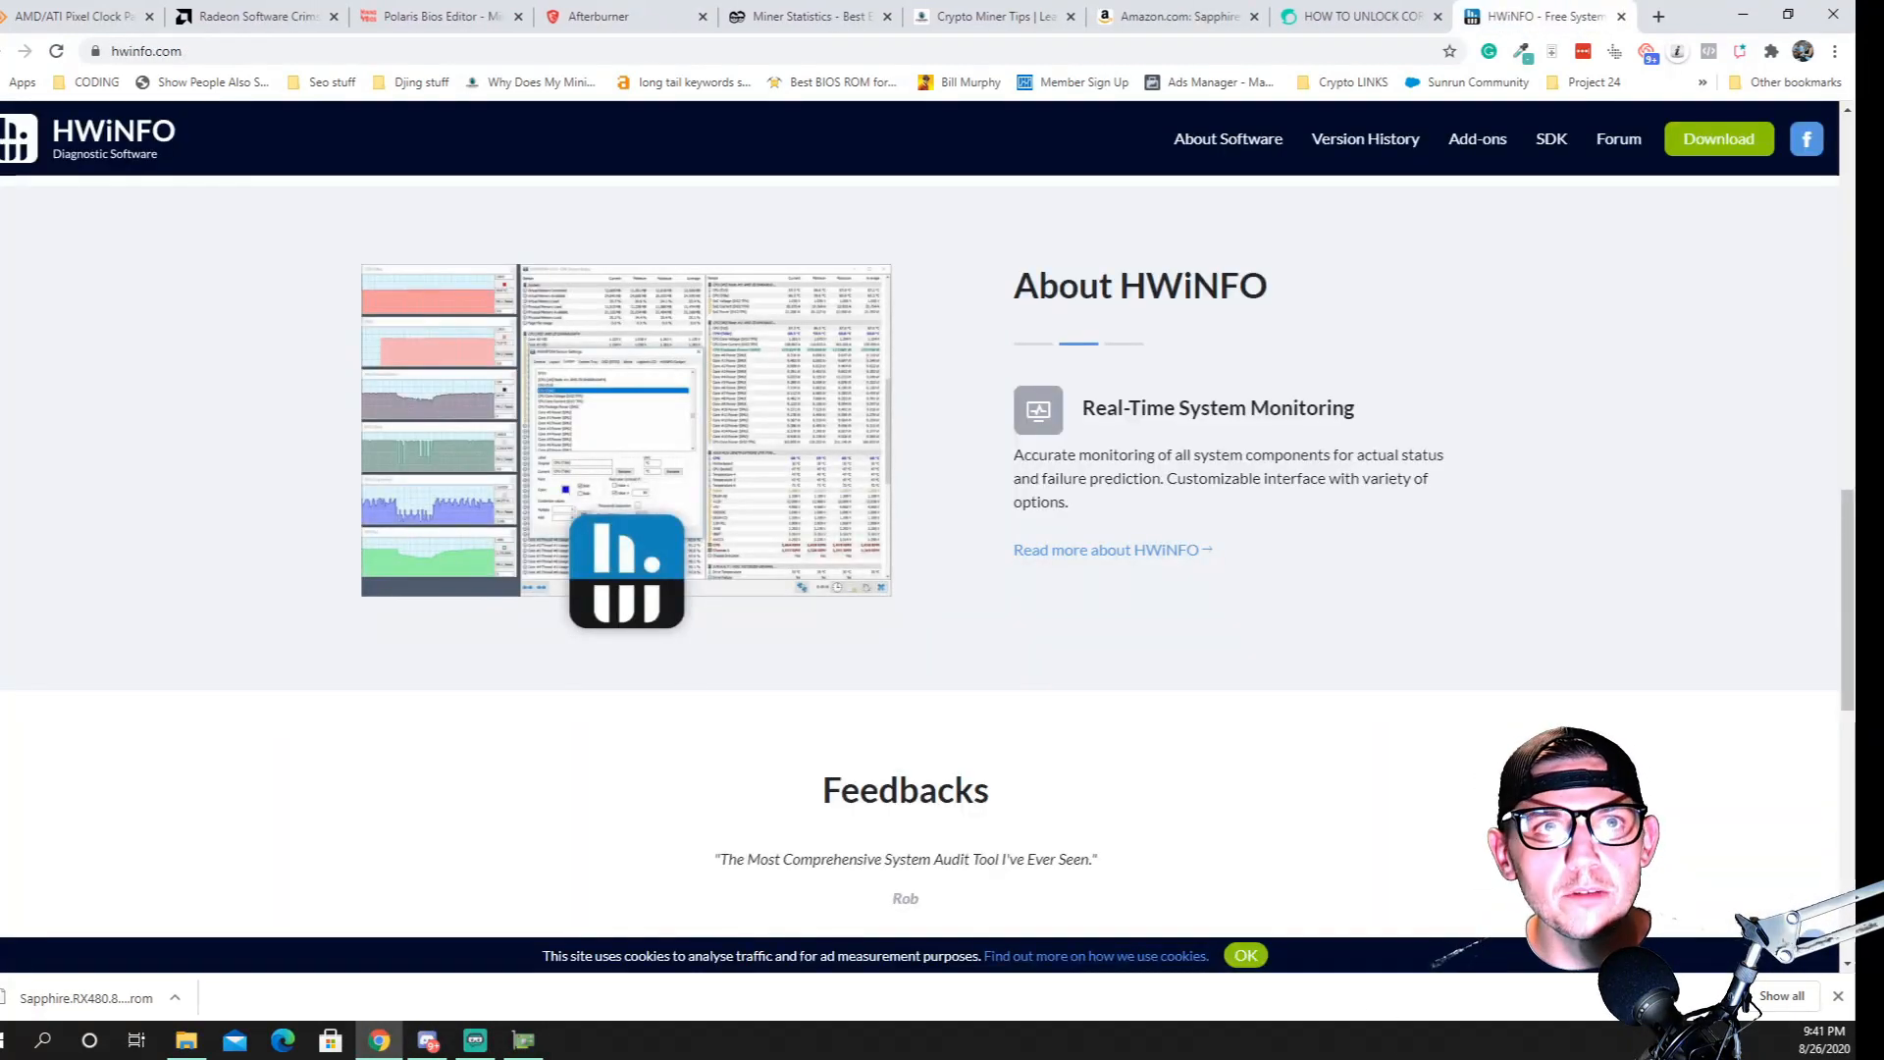
# Switch to the AMD Stuff folder in File Explorer, open the inner Clay folder and look through the miner files
pyautogui.click(186, 1042)
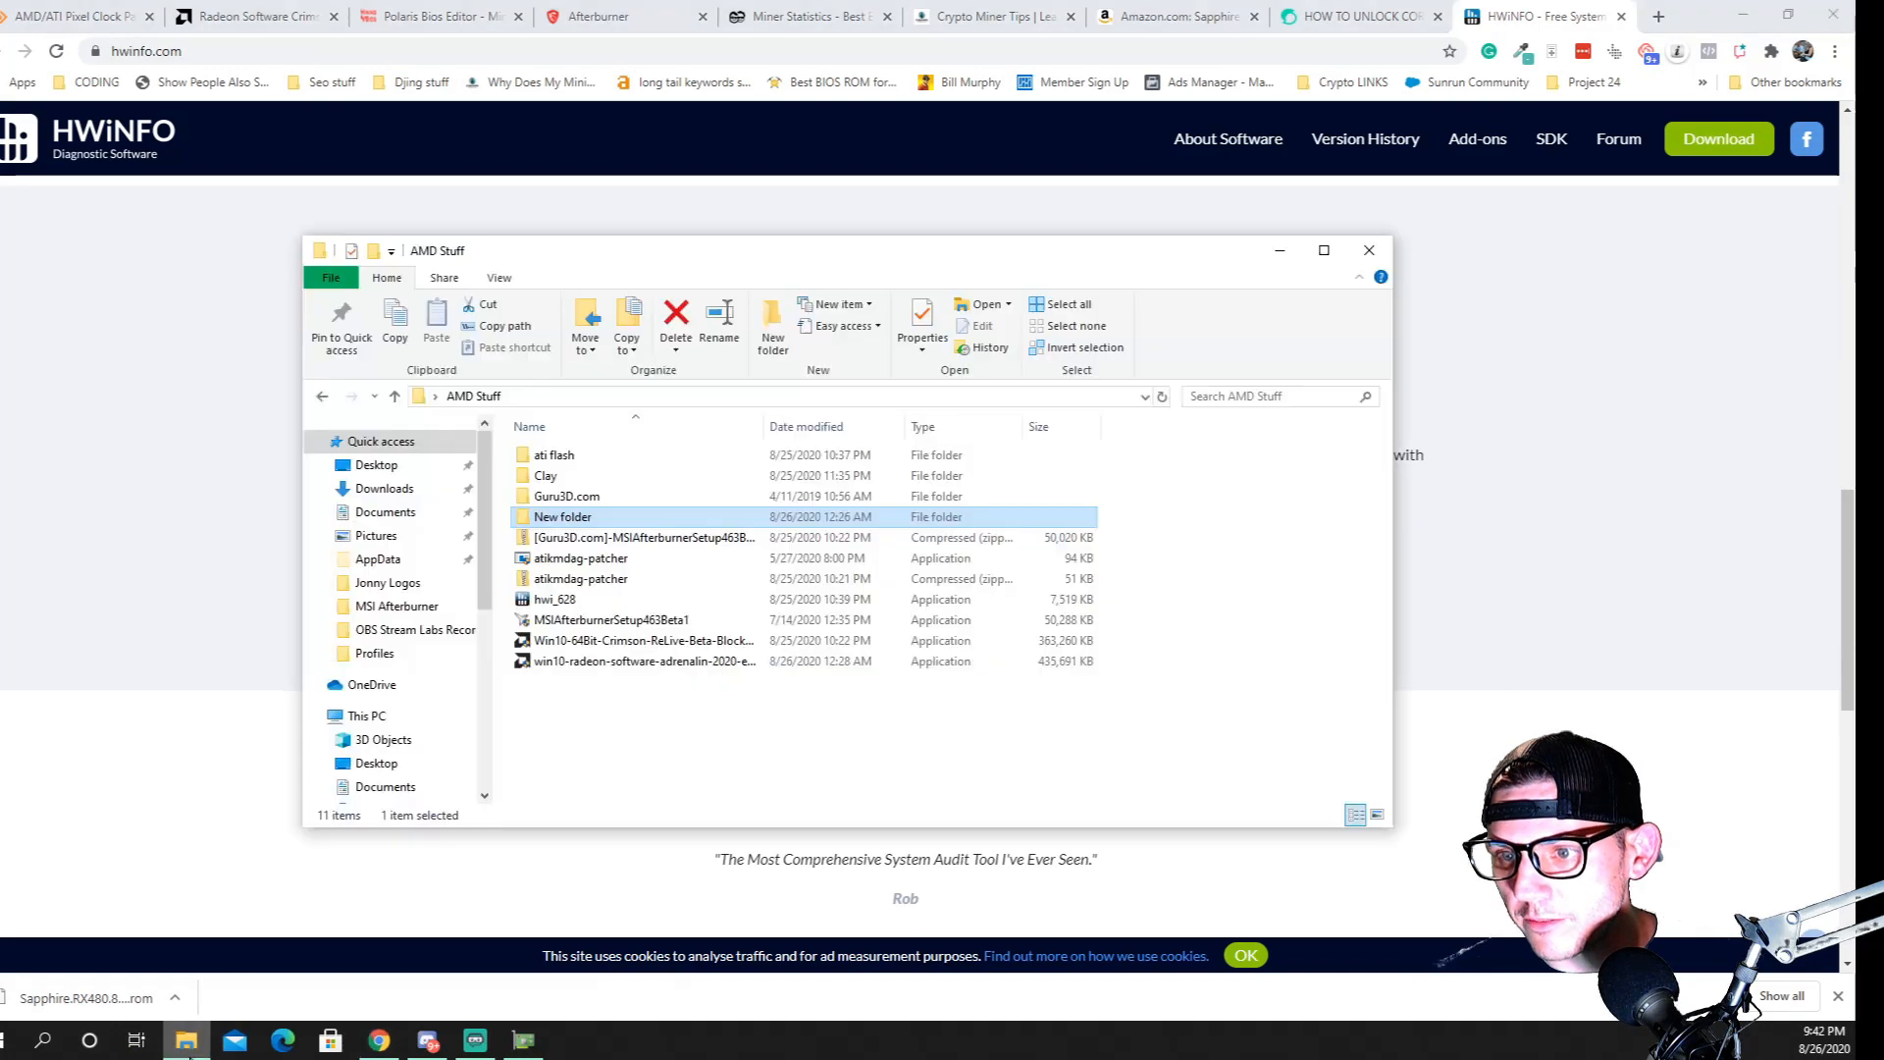
pyautogui.click(547, 481)
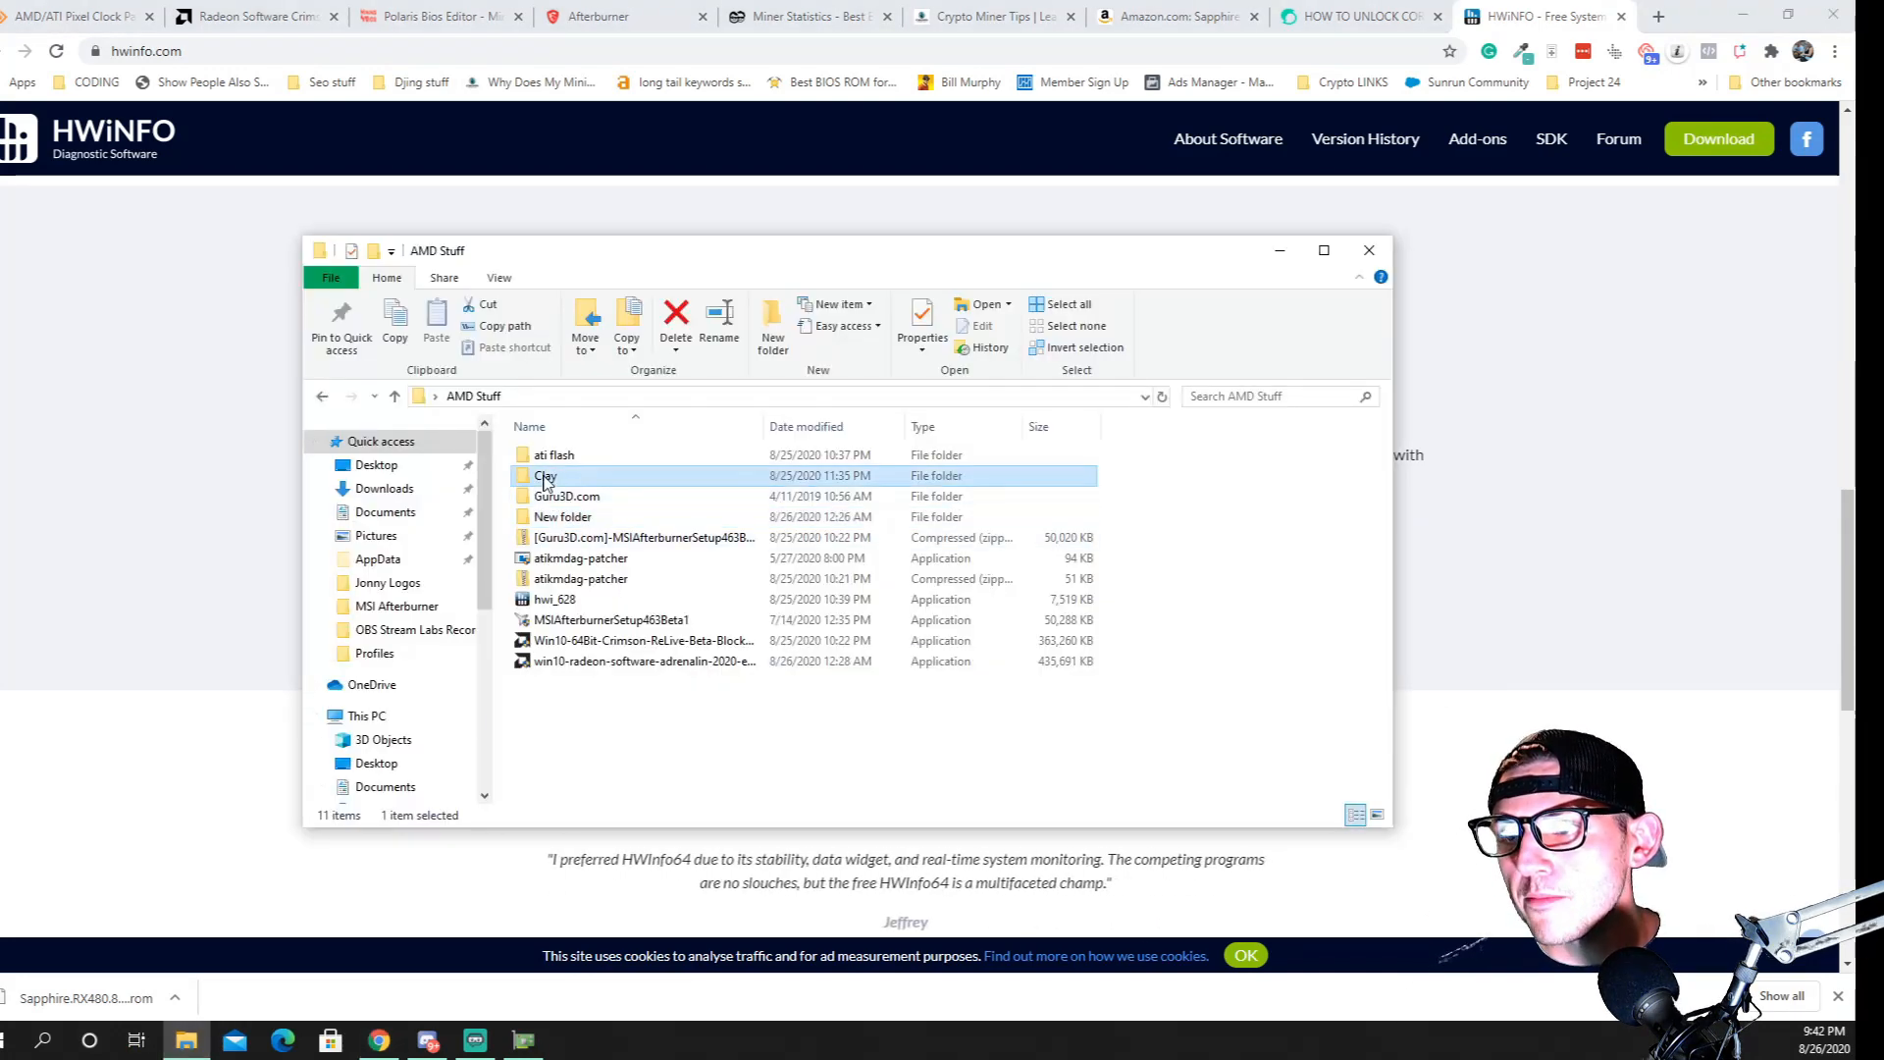
pyautogui.doubleClick(547, 481)
pyautogui.doubleClick(579, 458)
pyautogui.scroll(-3, 633, 598)
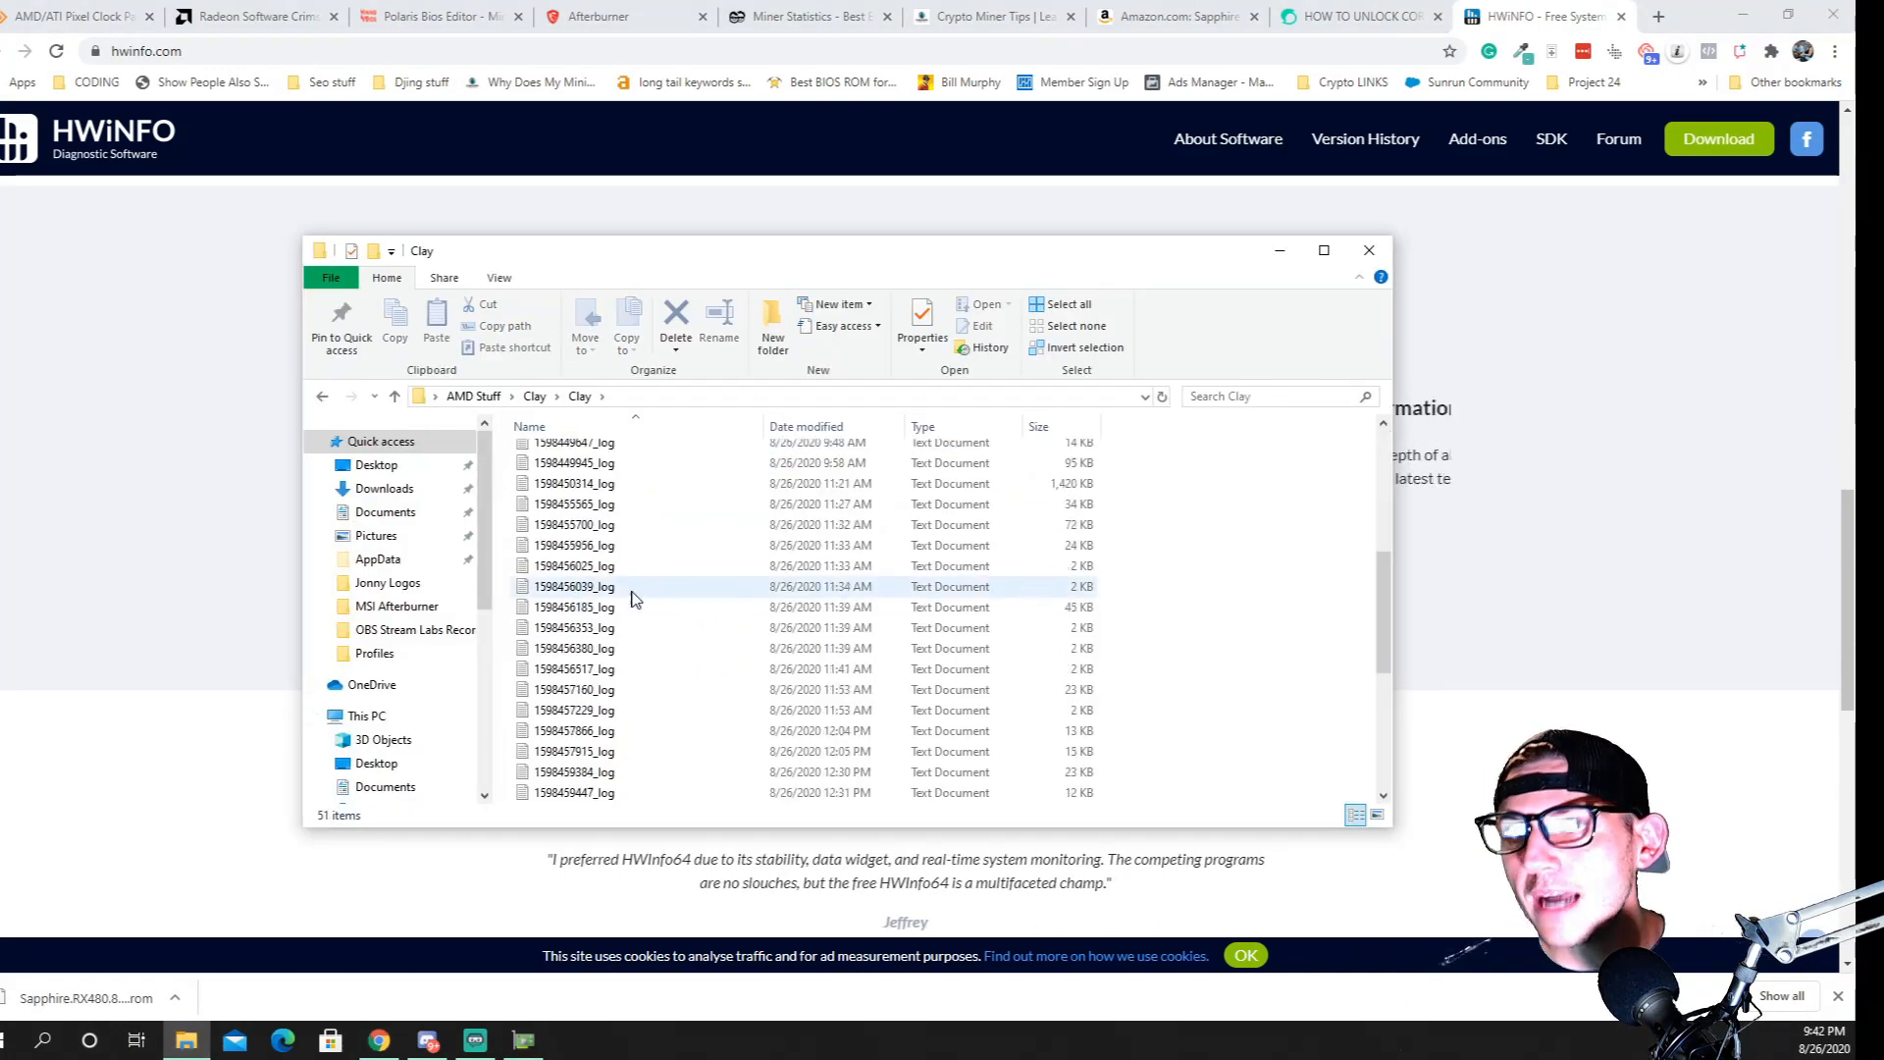
pyautogui.scroll(-5, 633, 599)
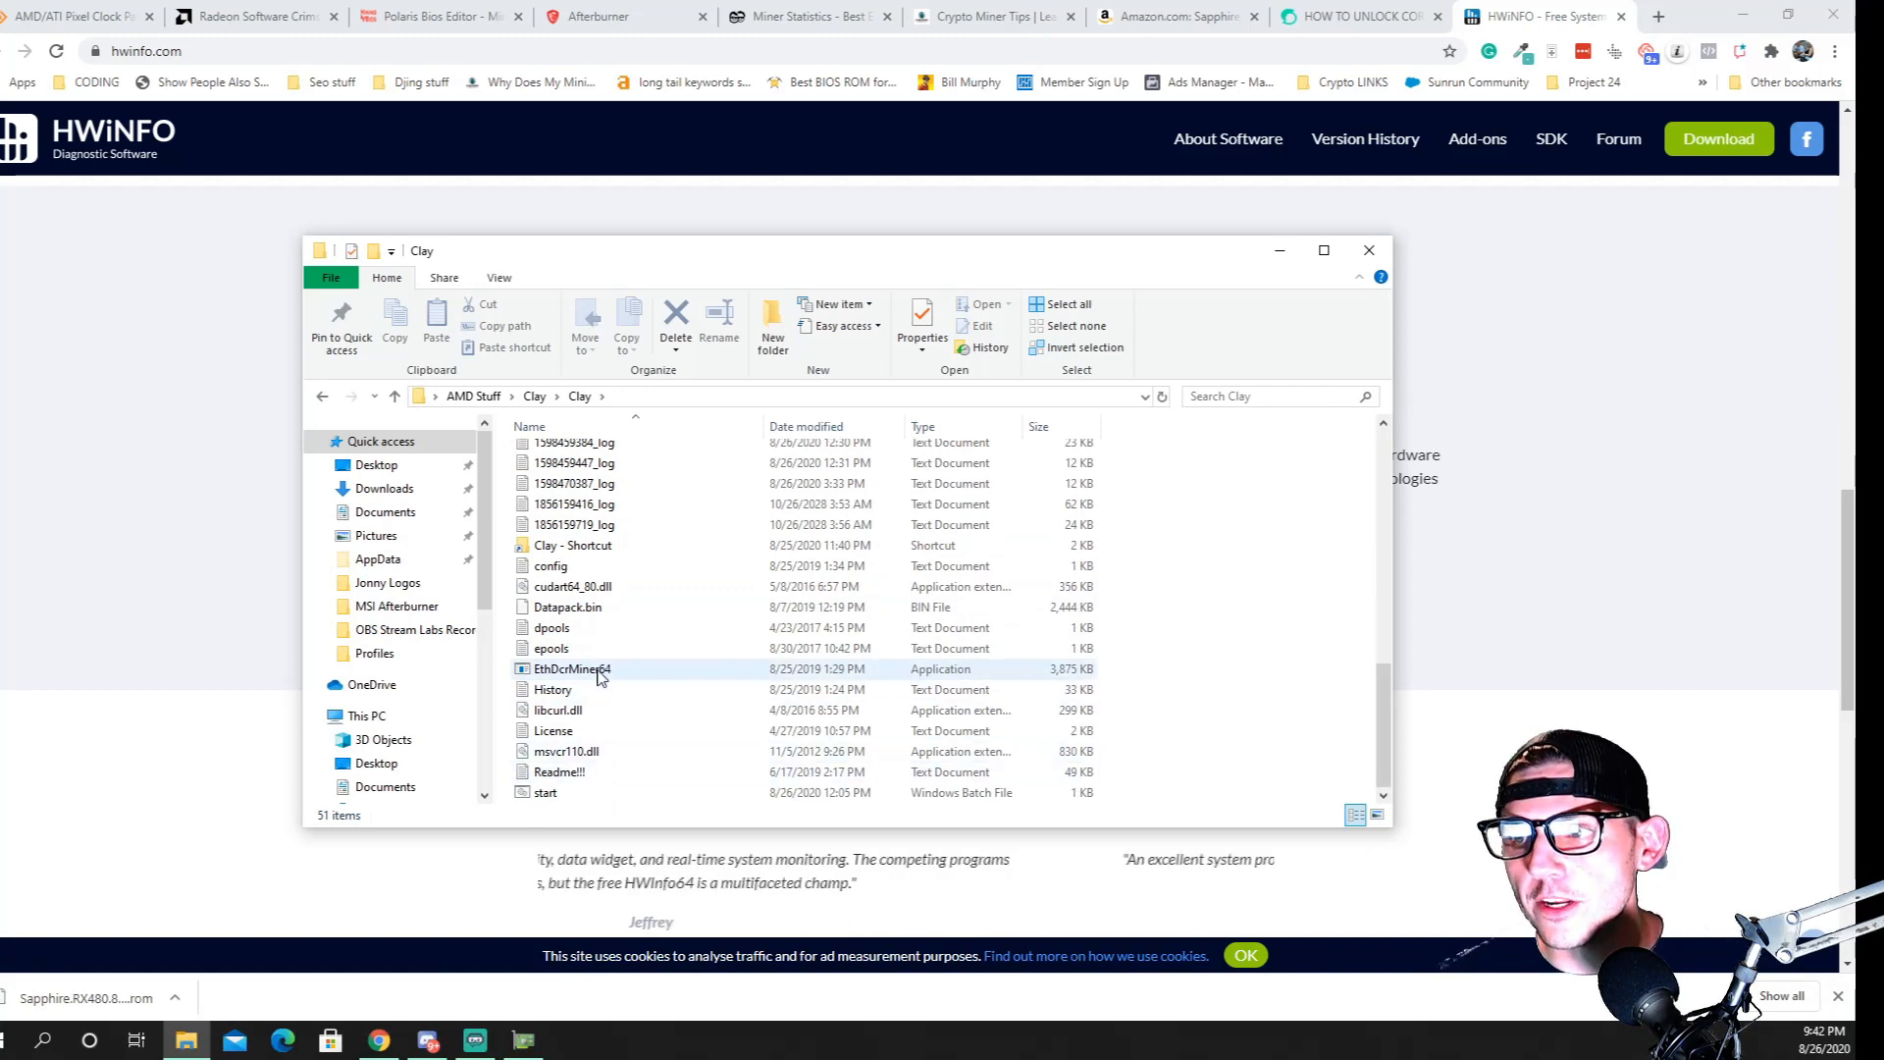
# Open the miner's Readme!!! file briefly, close it and look over the Clay folder's file list
pyautogui.doubleClick(553, 775)
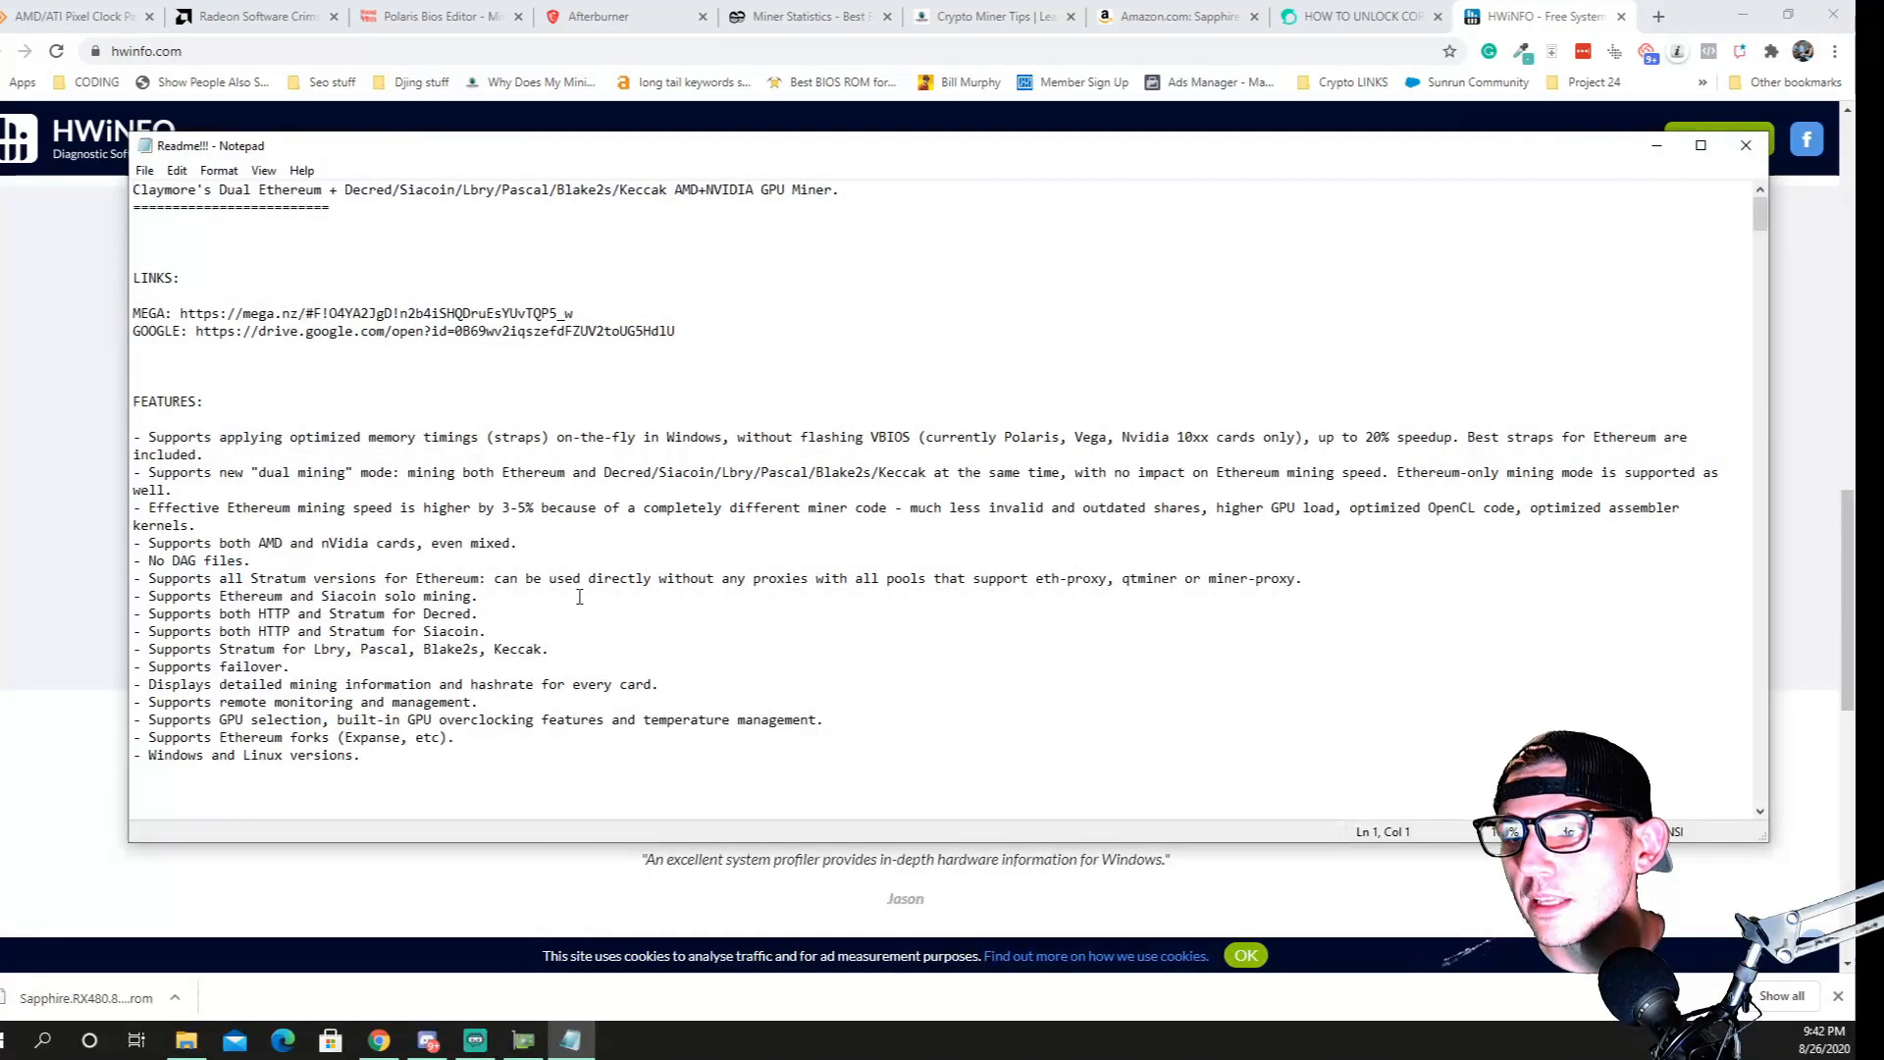
pyautogui.click(1746, 145)
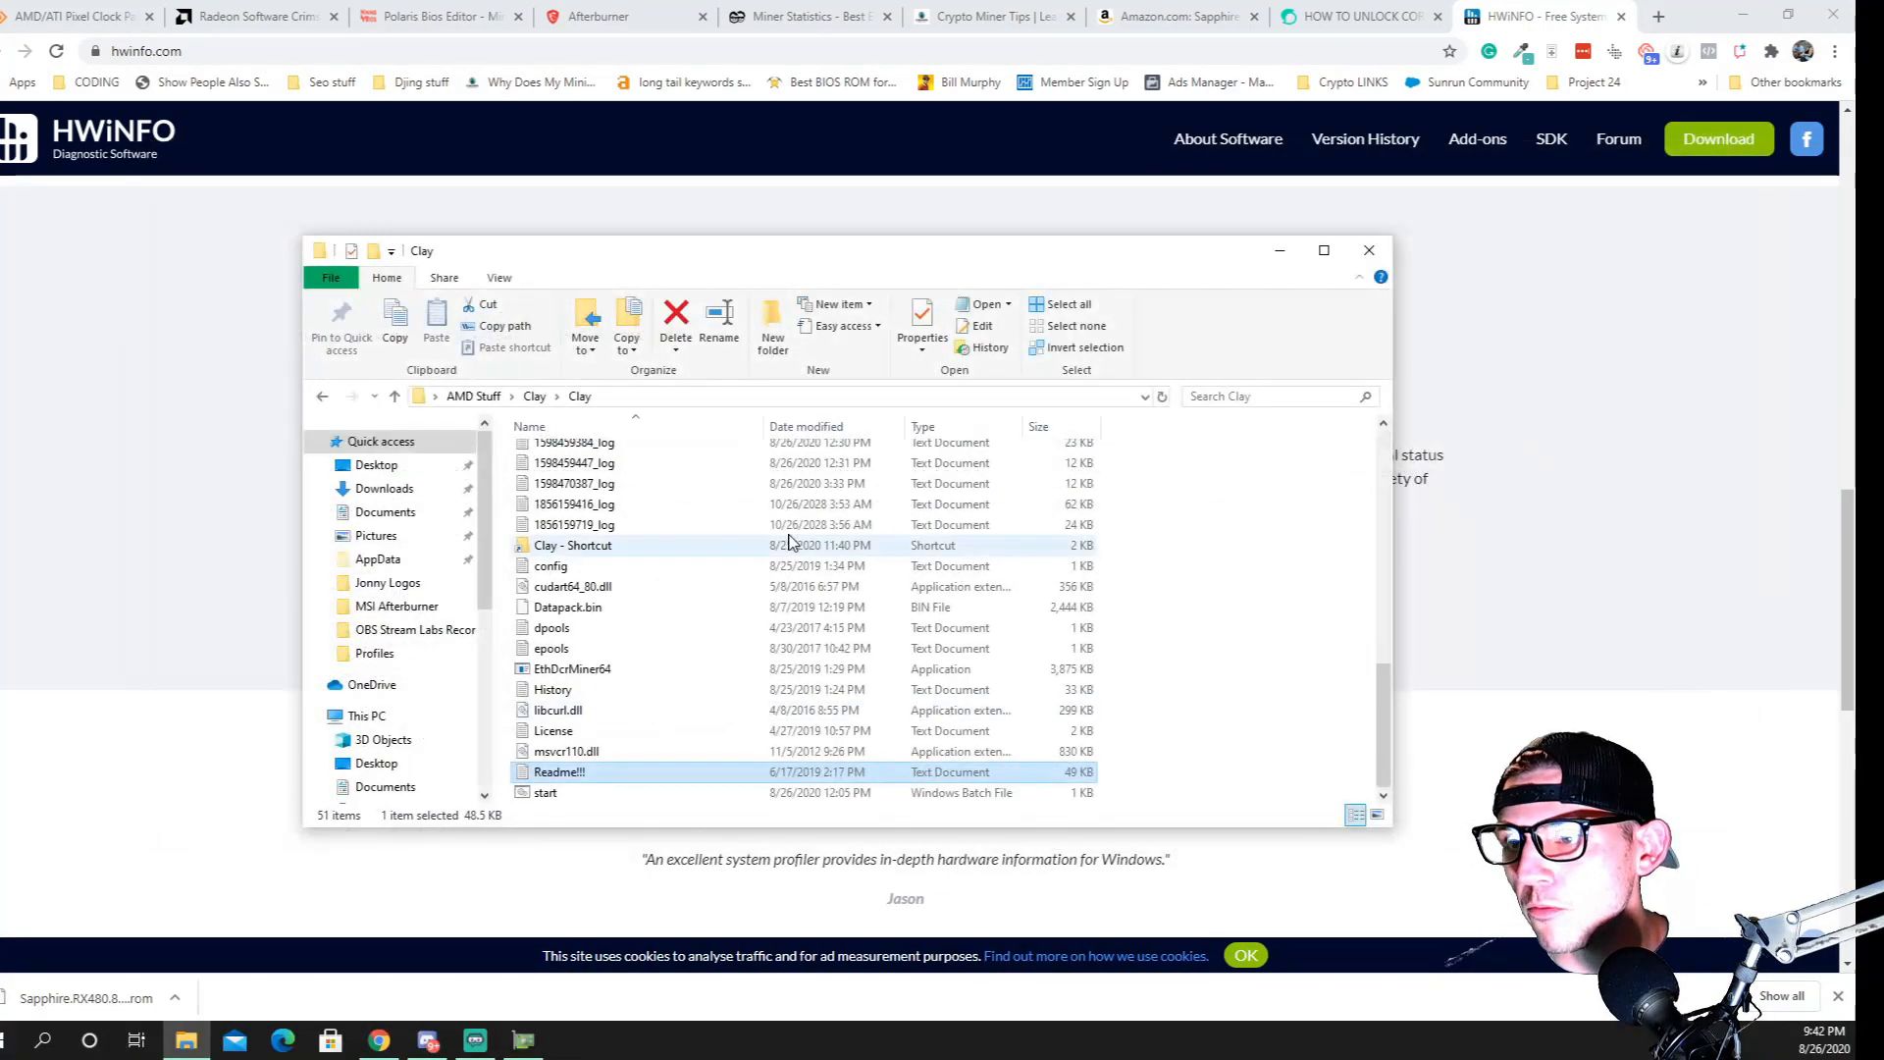
pyautogui.scroll(10, 688, 569)
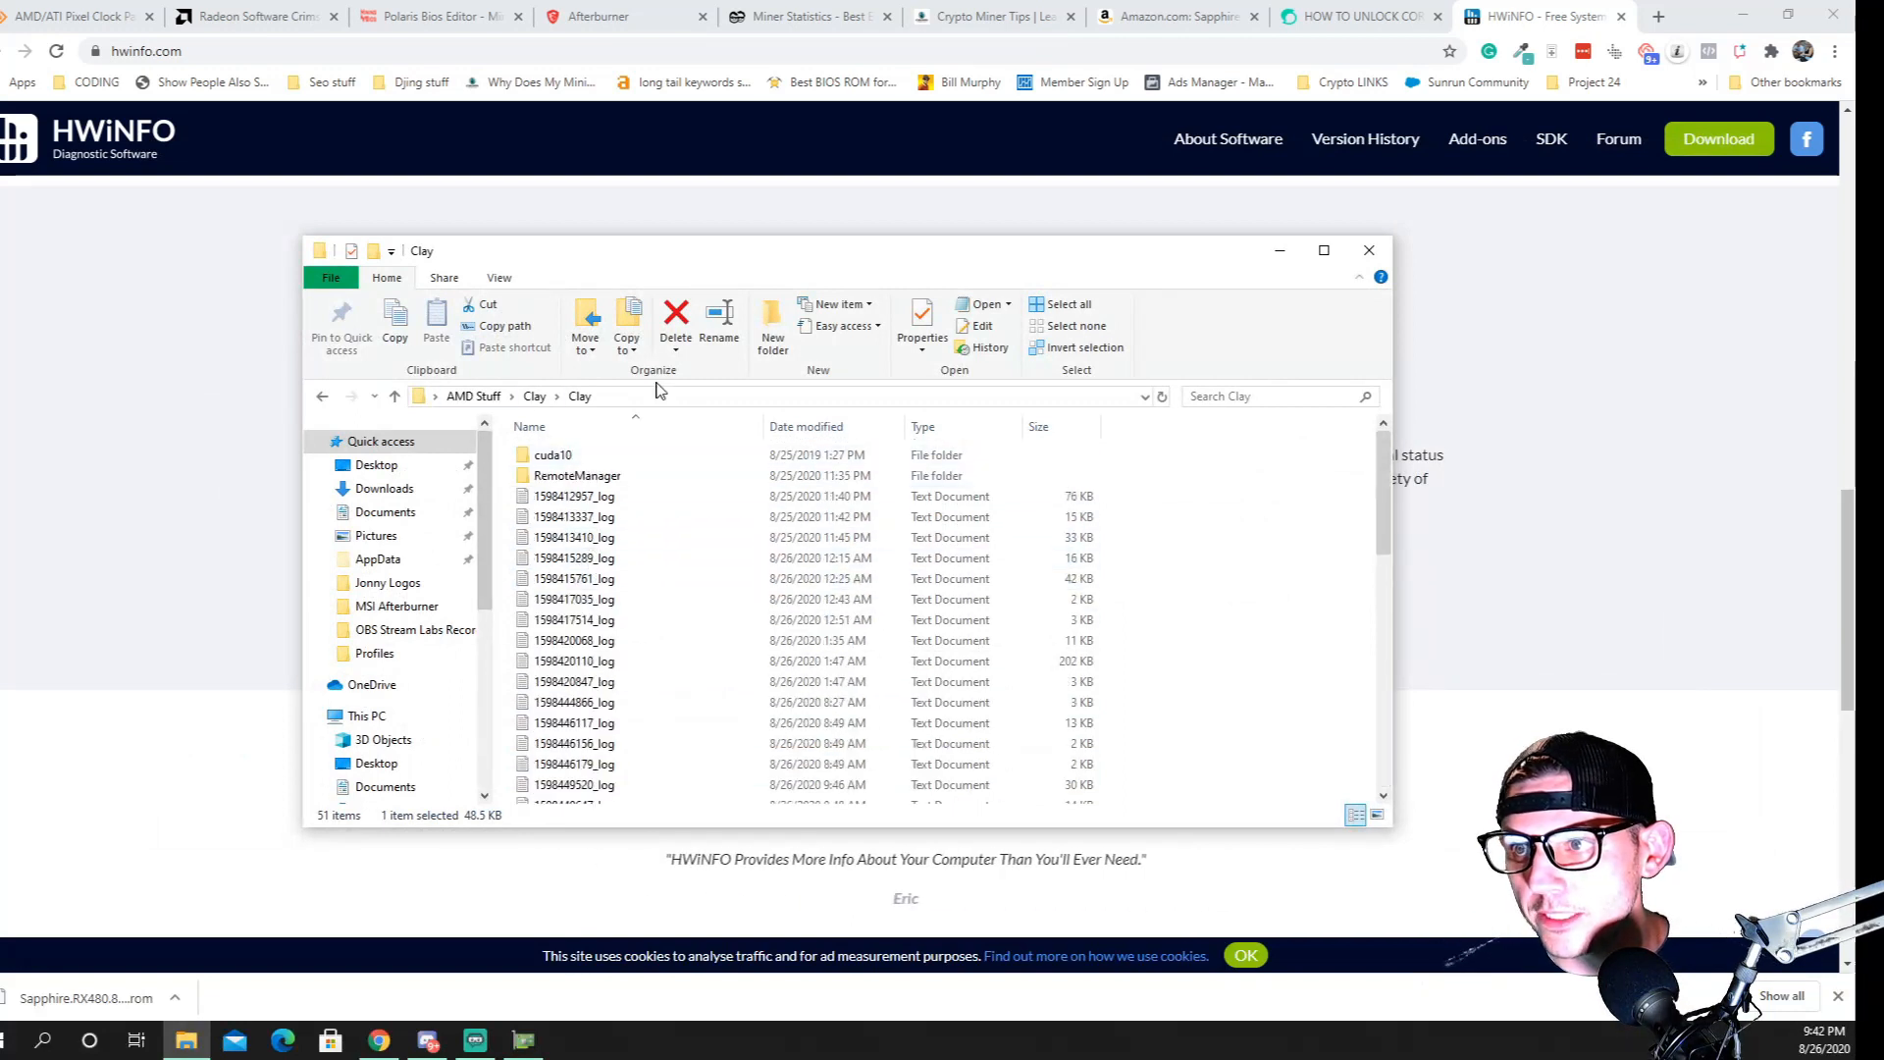
pyautogui.scroll(-10, 598, 546)
pyautogui.scroll(10, 628, 687)
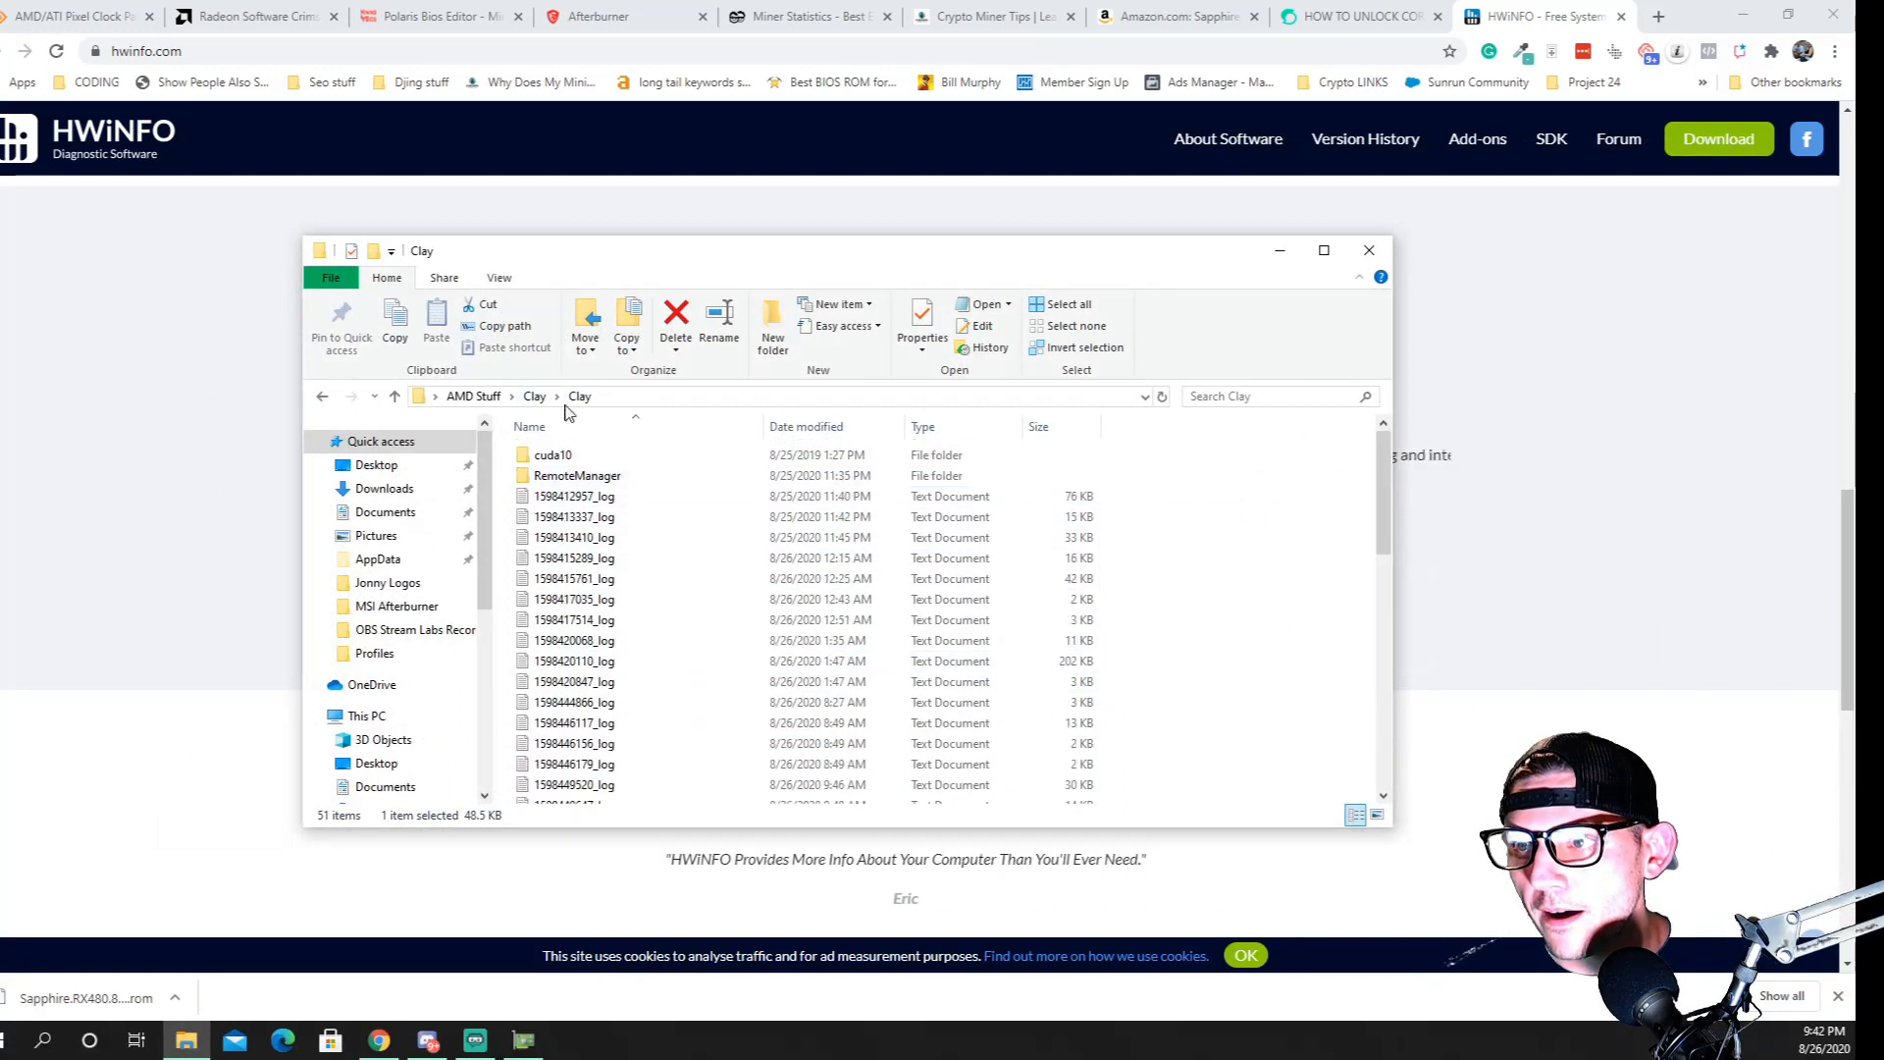
# Go up to the outer Clay folder and rename the Claymore's Dual Ethereum zip archive as Clay
pyautogui.click(393, 397)
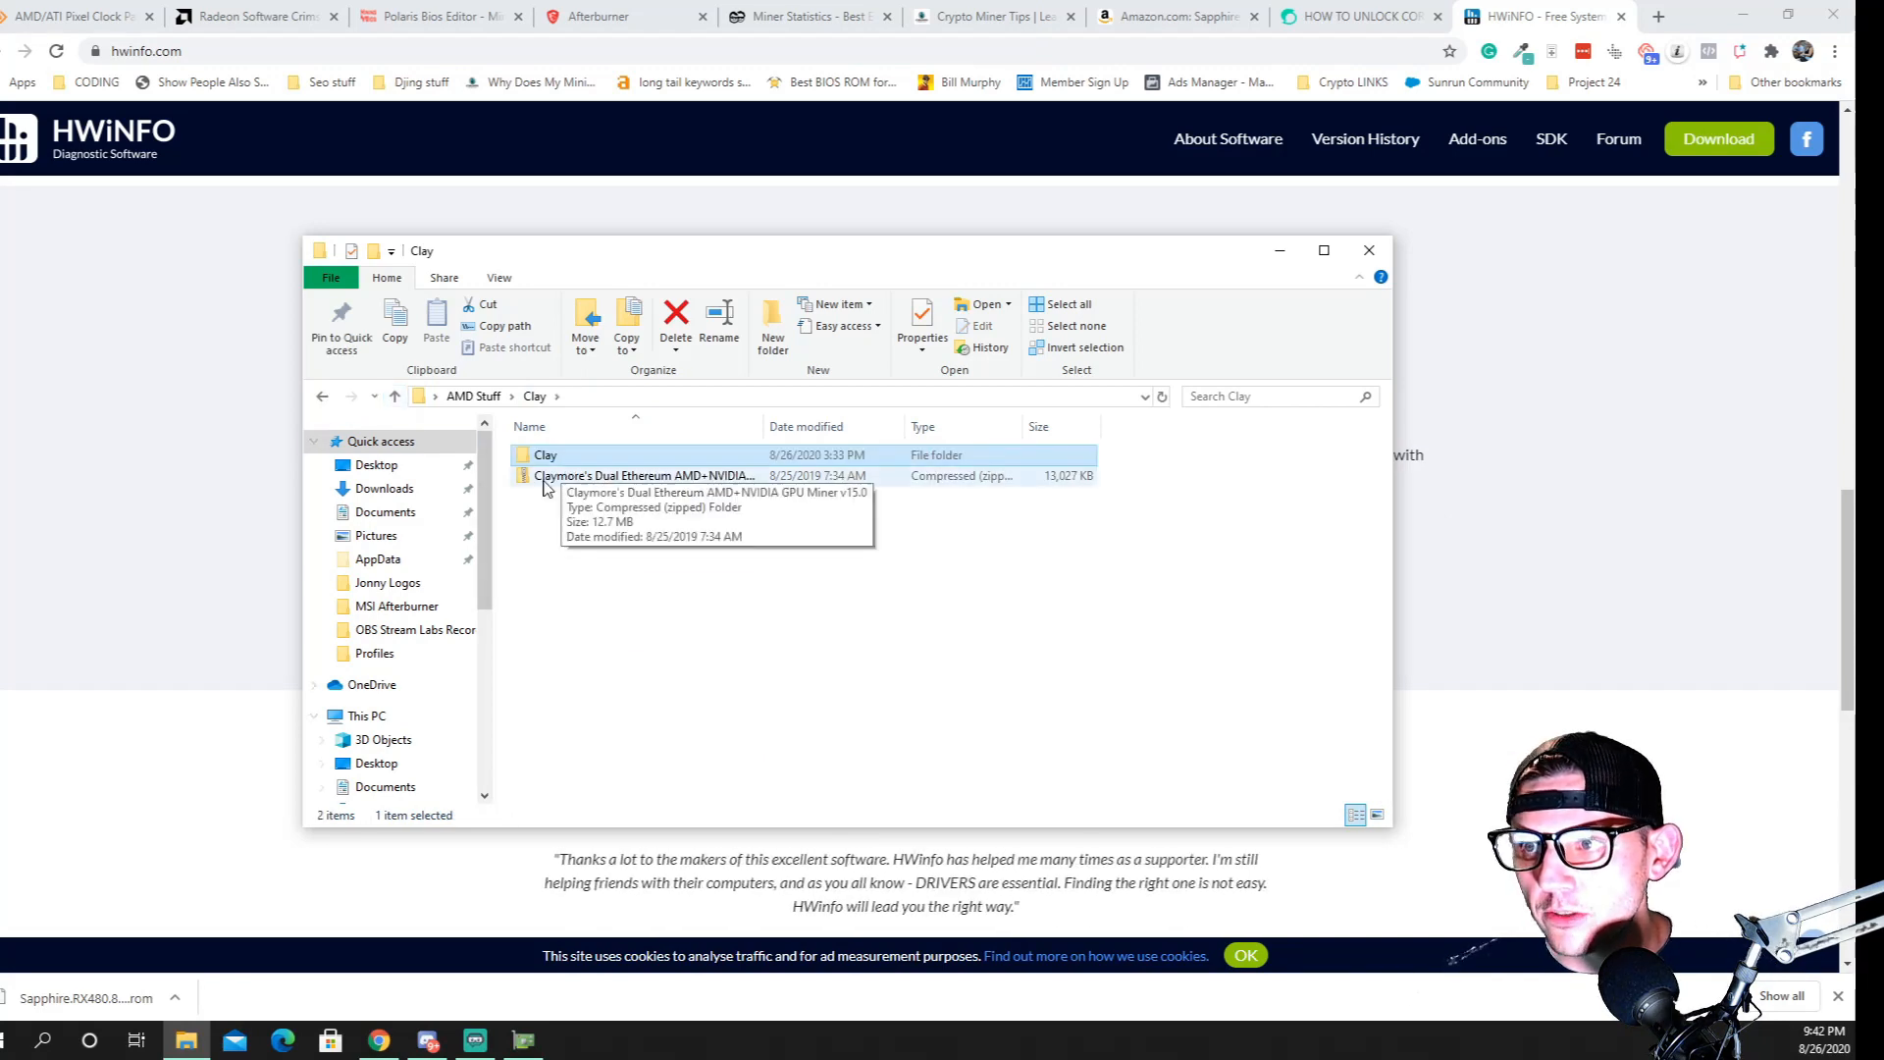
pyautogui.rightClick(651, 479)
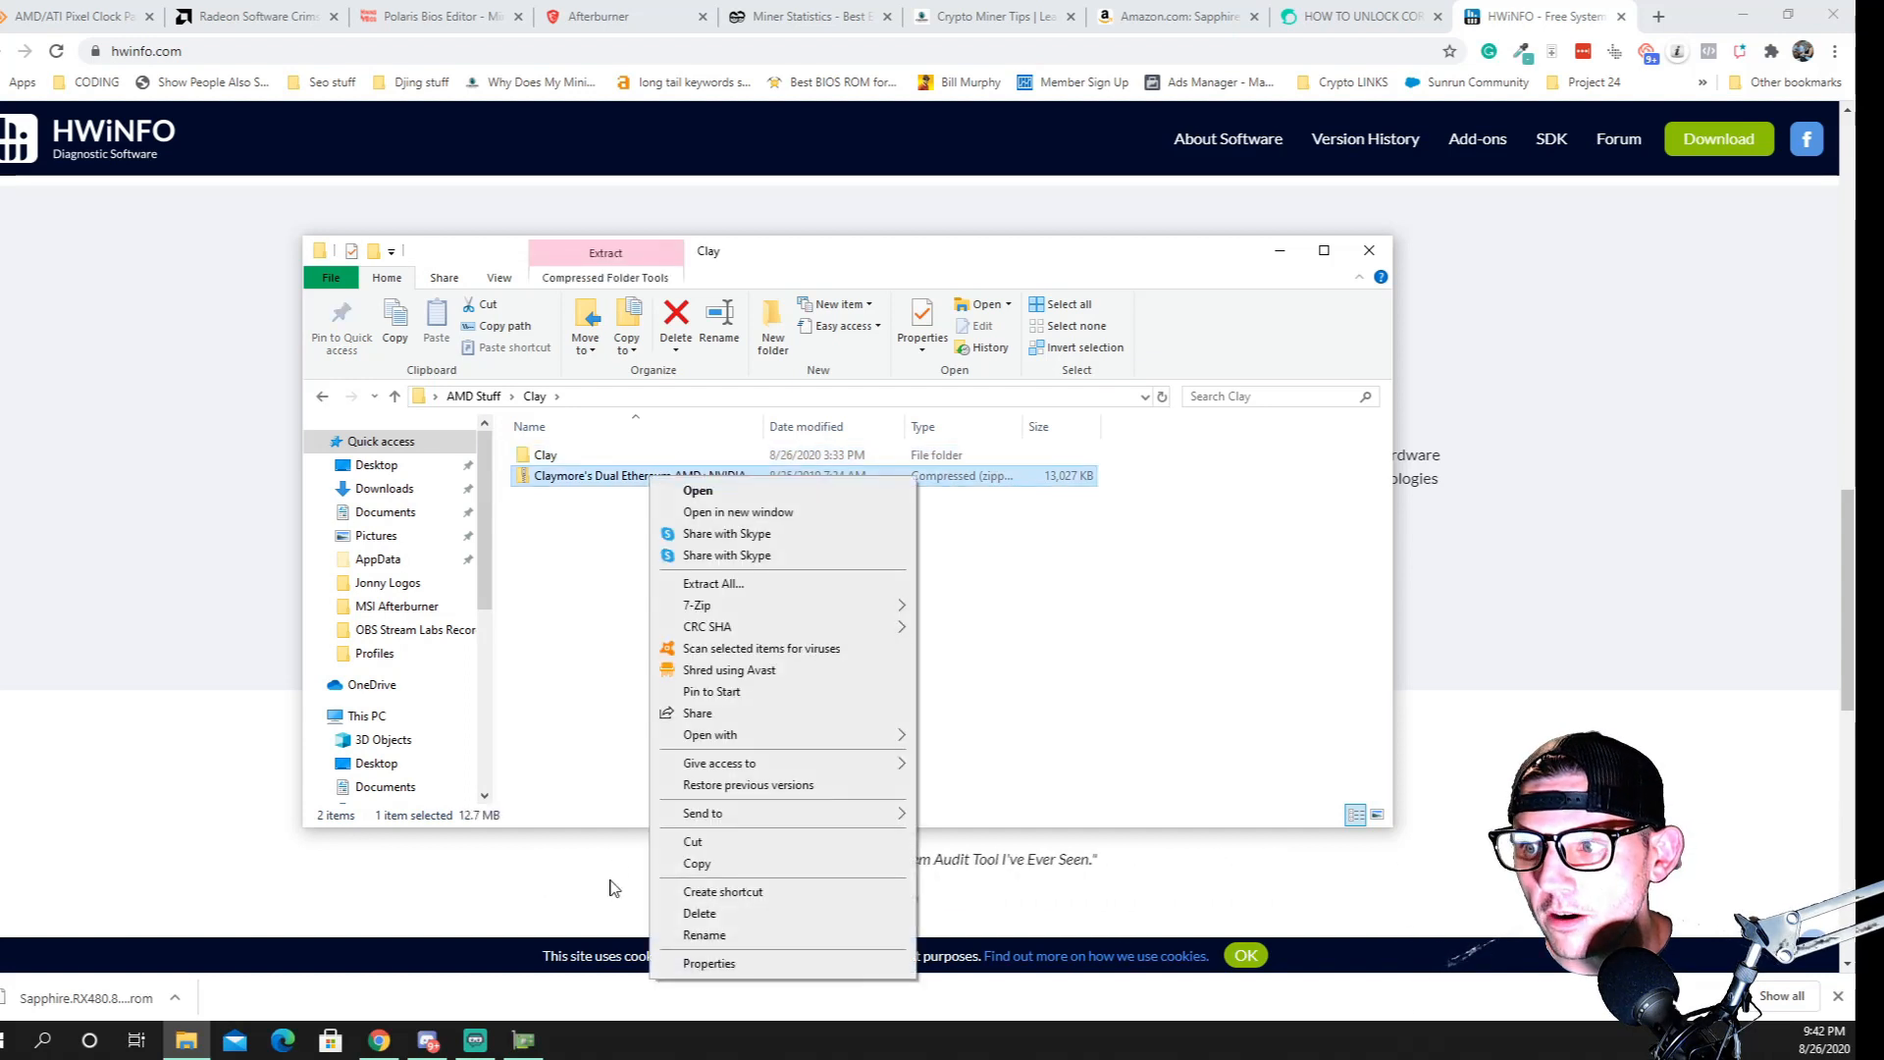
pyautogui.click(705, 936)
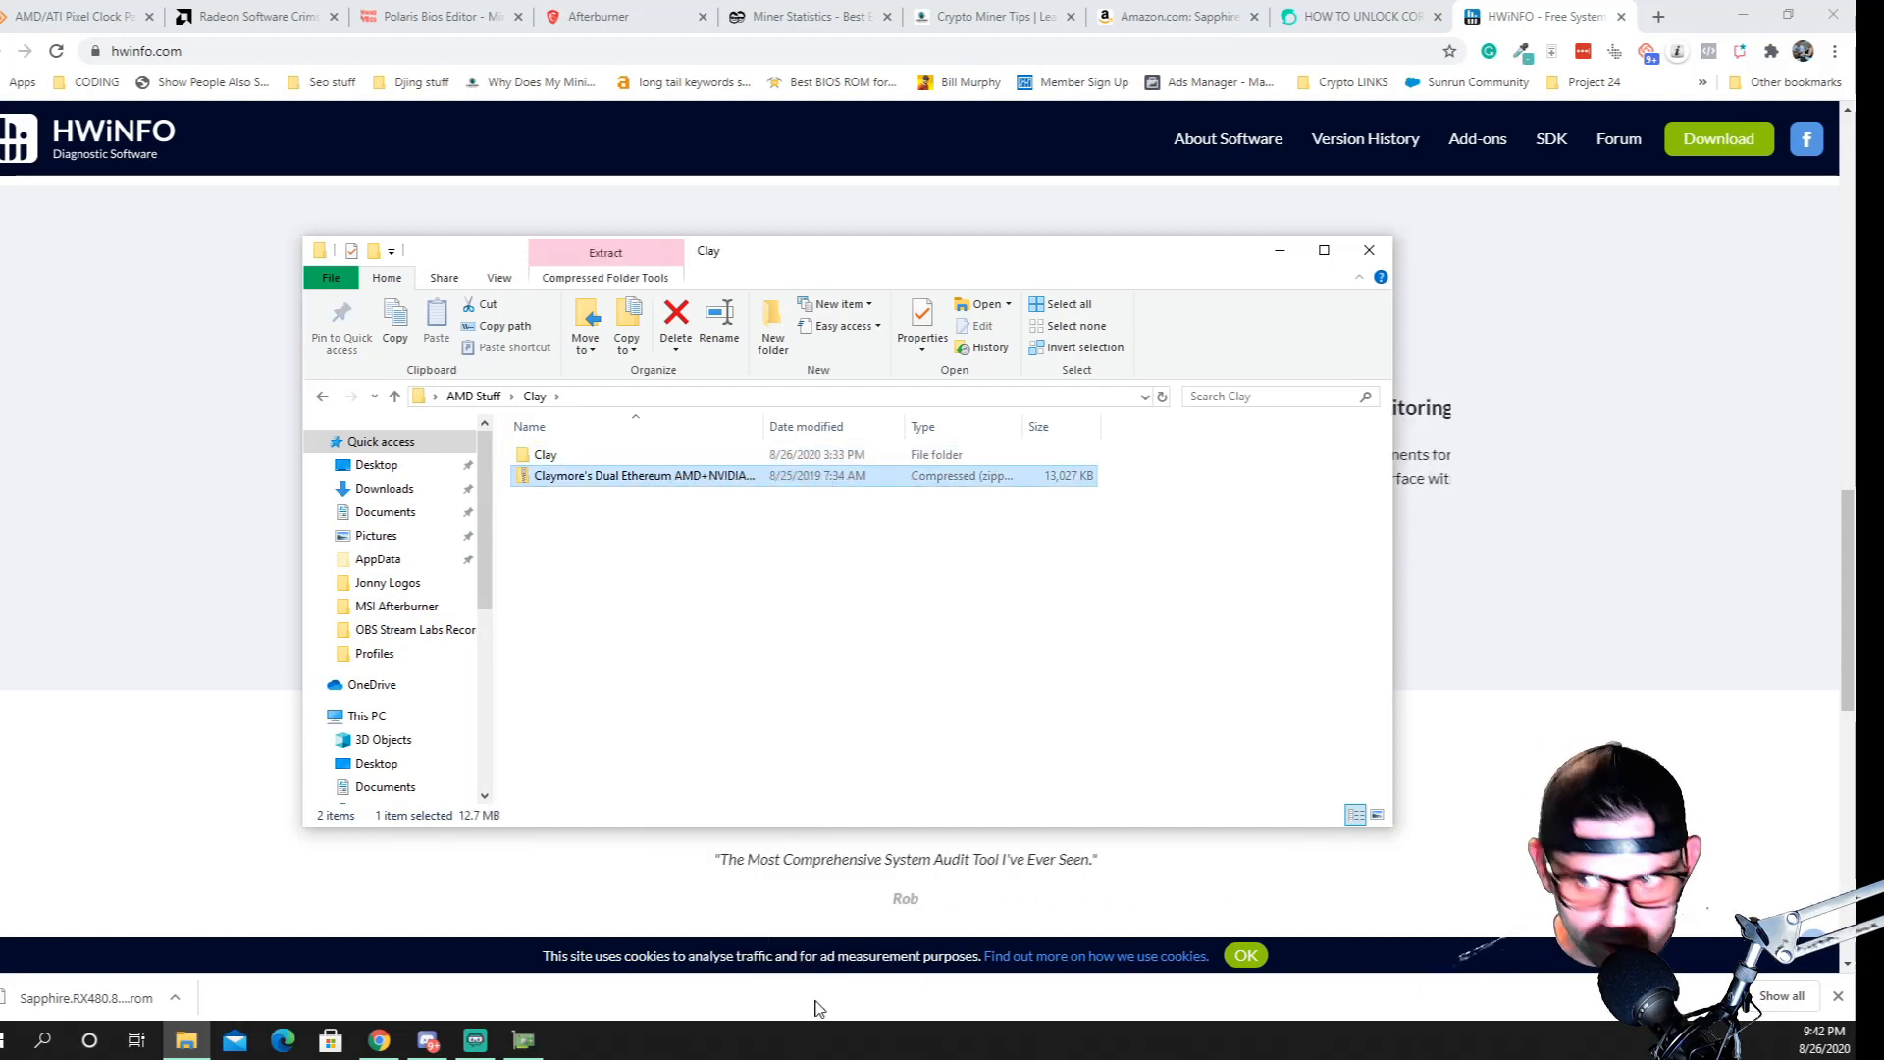
pyautogui.write('Clay')
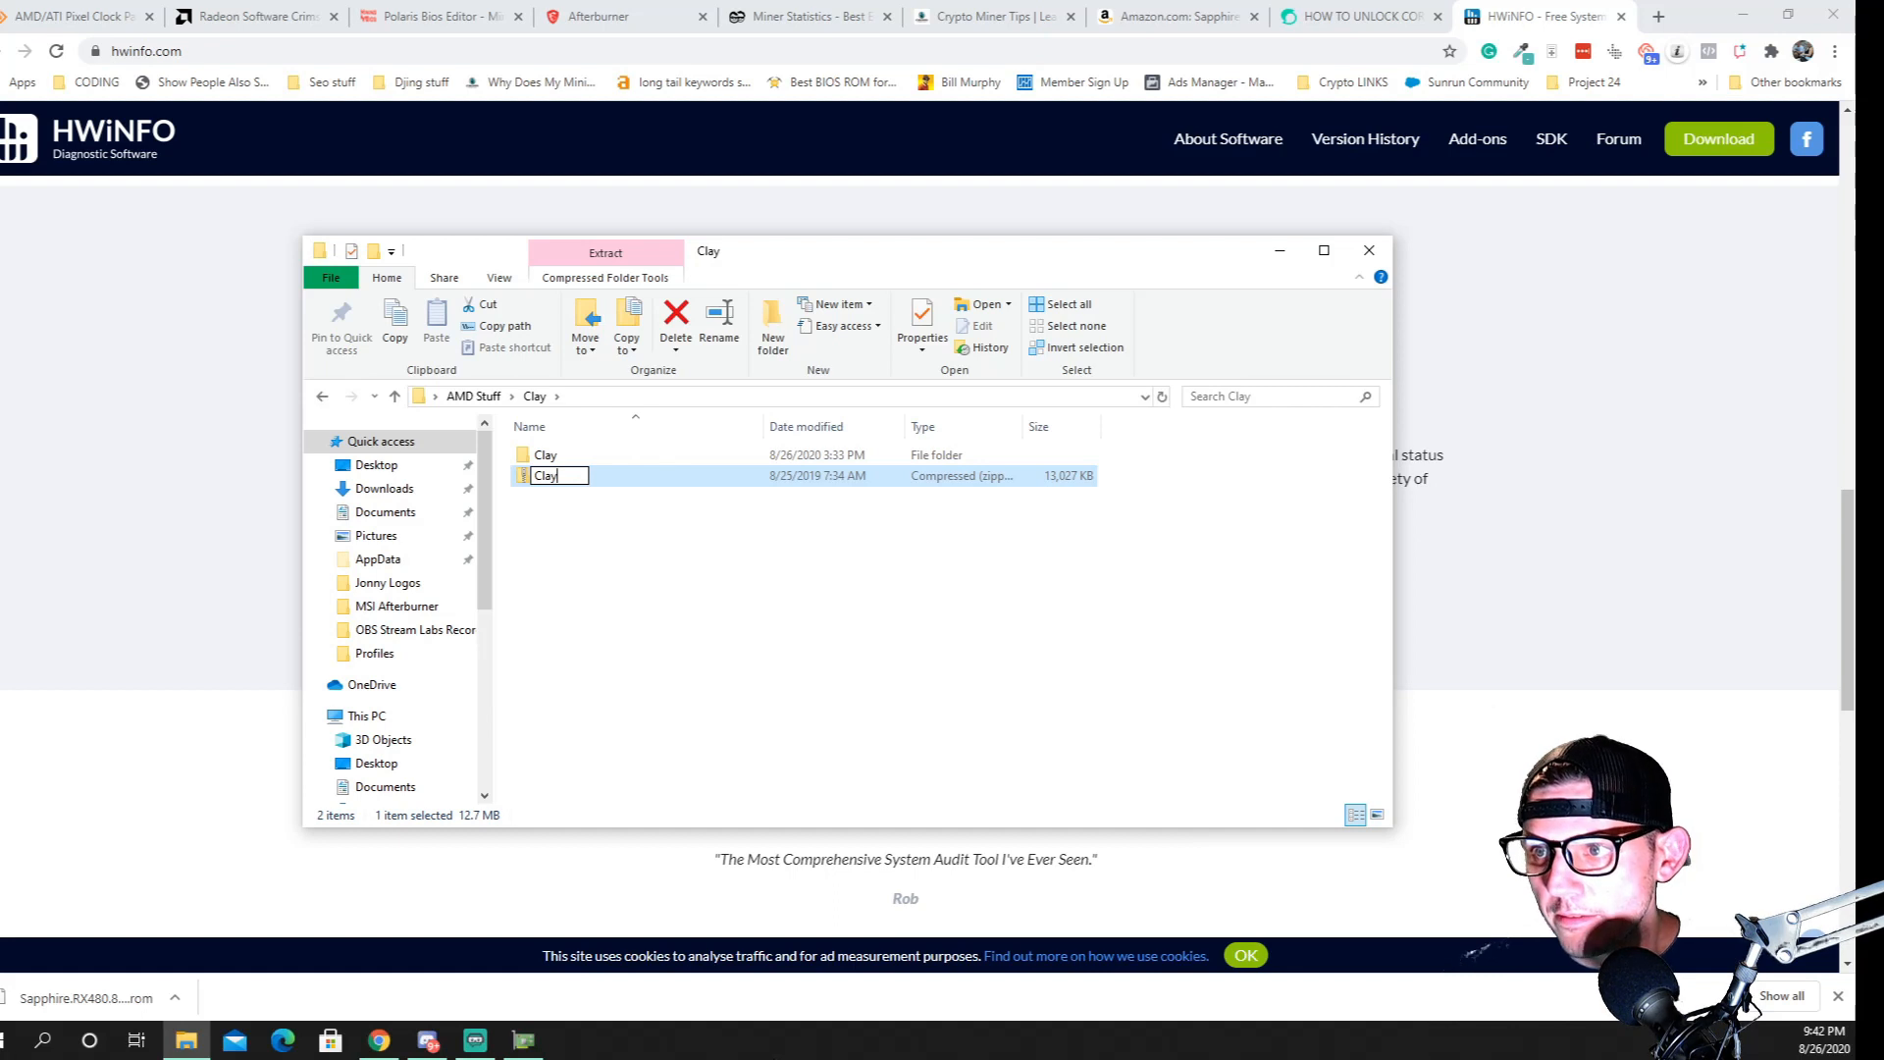
pyautogui.press('Return')
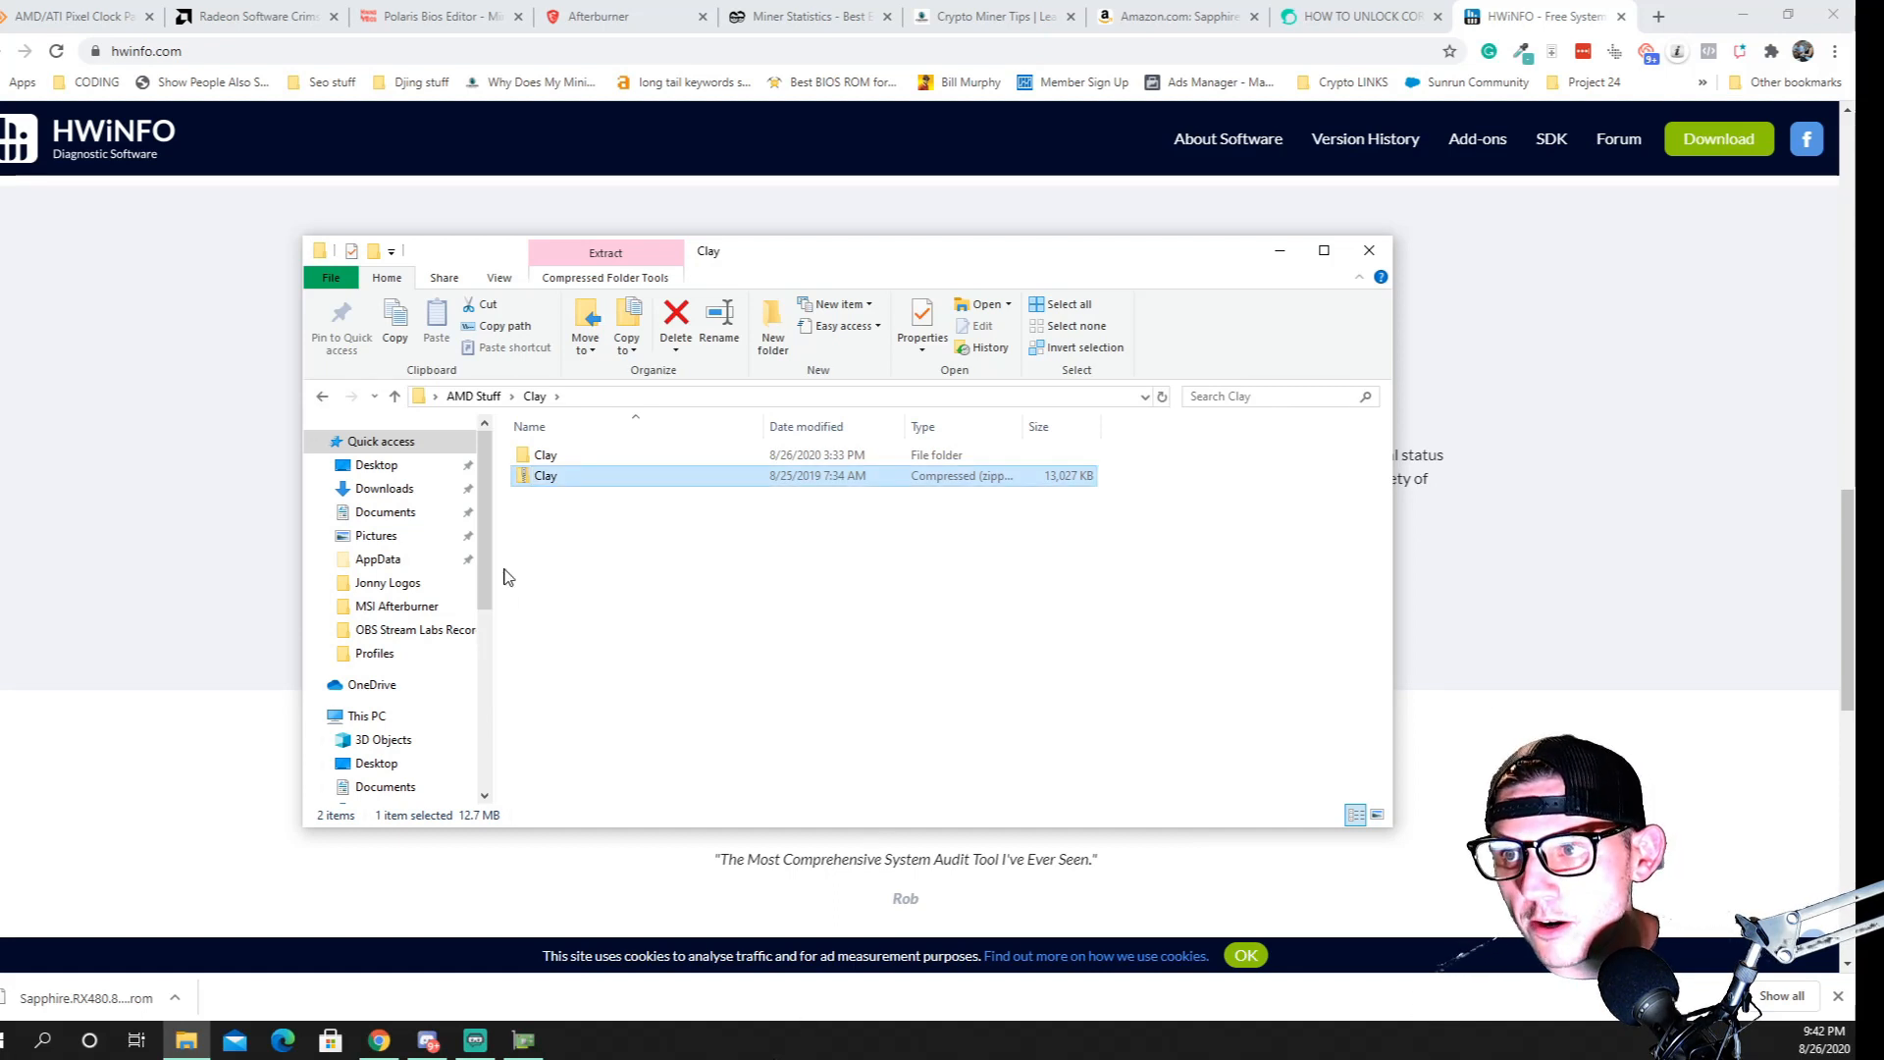
pyautogui.doubleClick(546, 457)
pyautogui.scroll(-10, 686, 644)
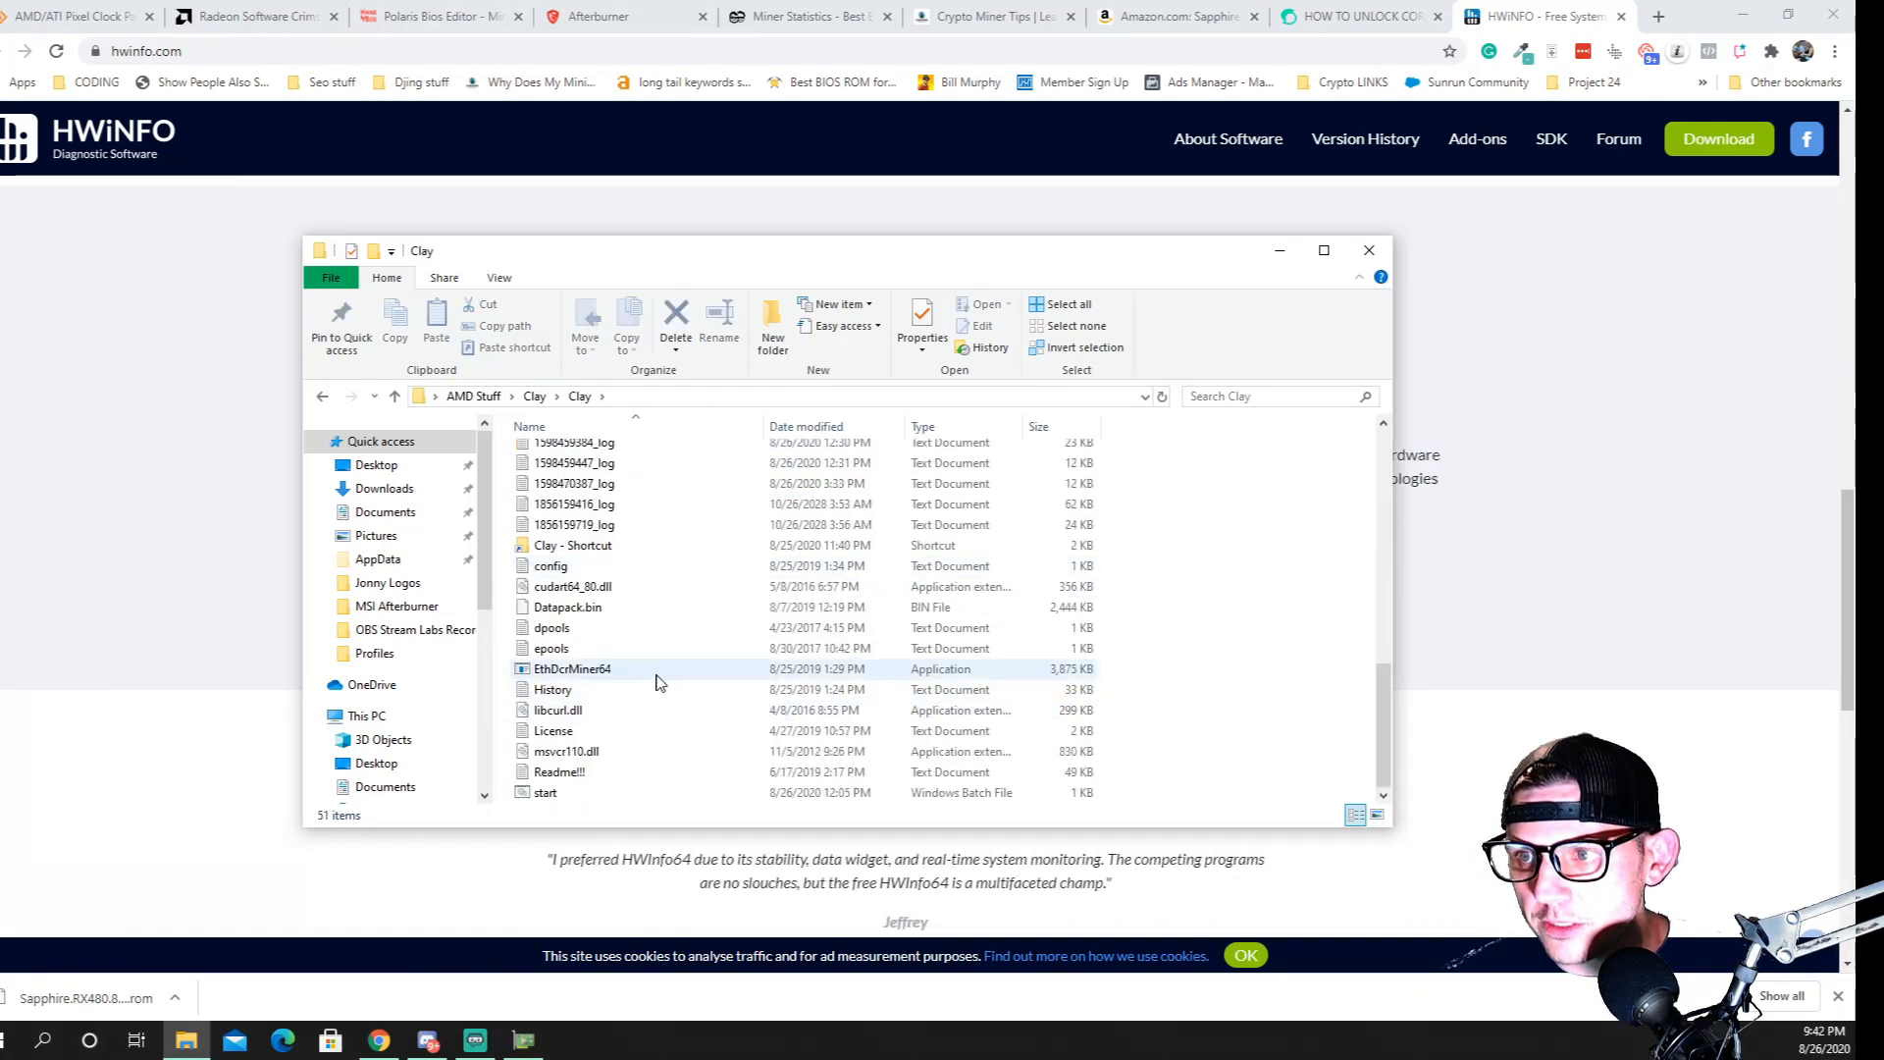
pyautogui.scroll(10, 648, 638)
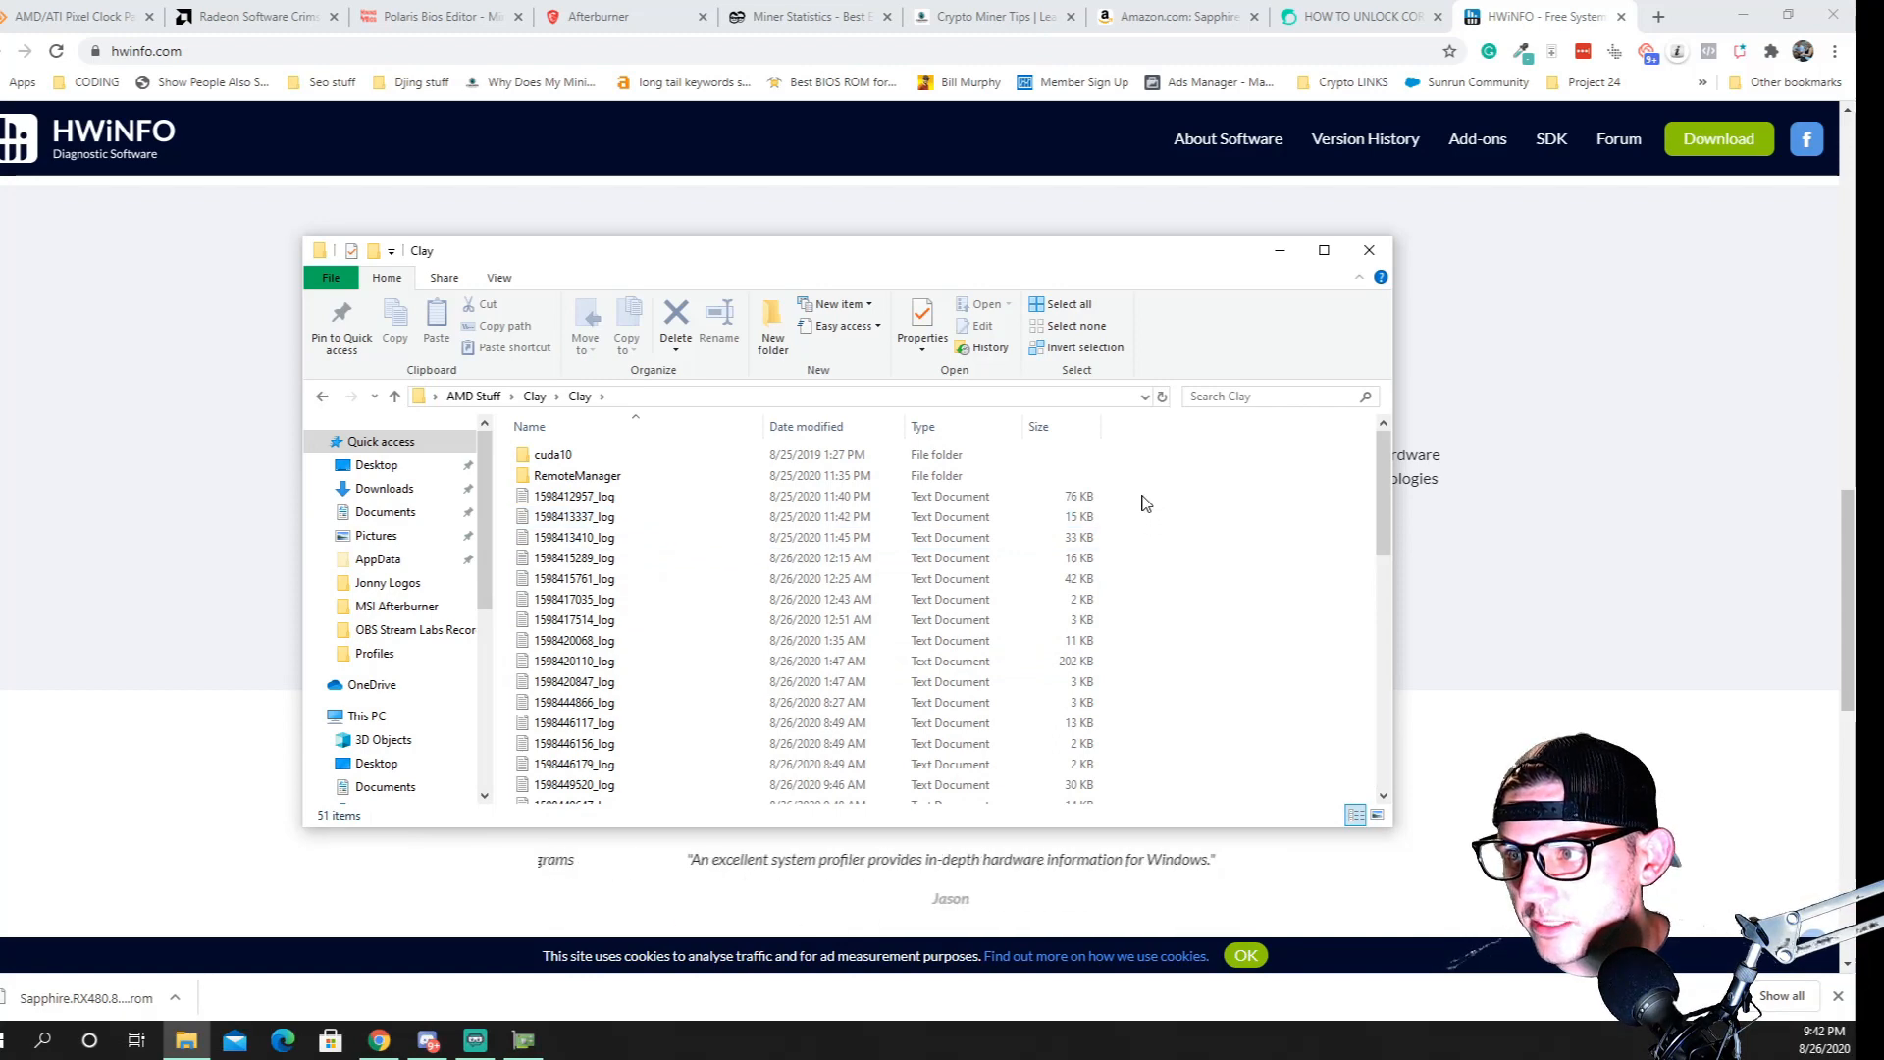
pyautogui.moveTo(1144, 491); pyautogui.dragTo(671, 765)
pyautogui.rightClick(672, 764)
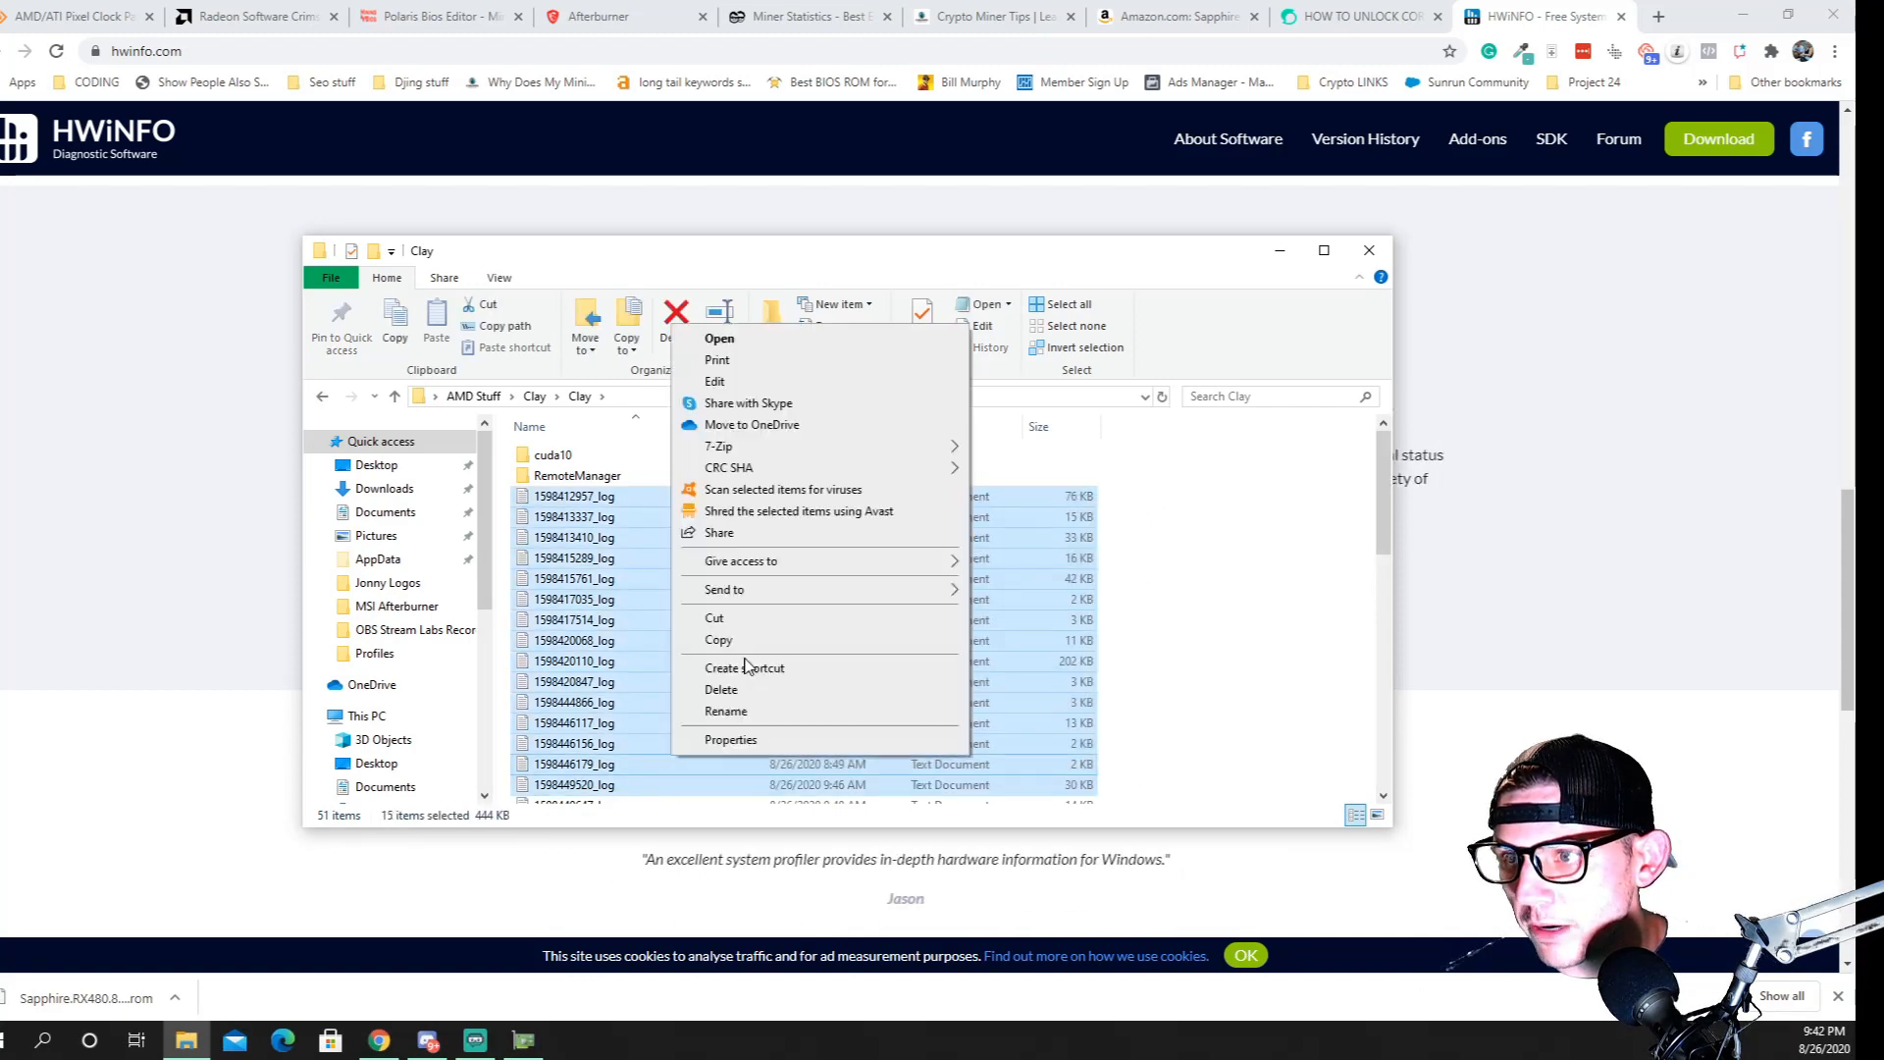
pyautogui.click(748, 691)
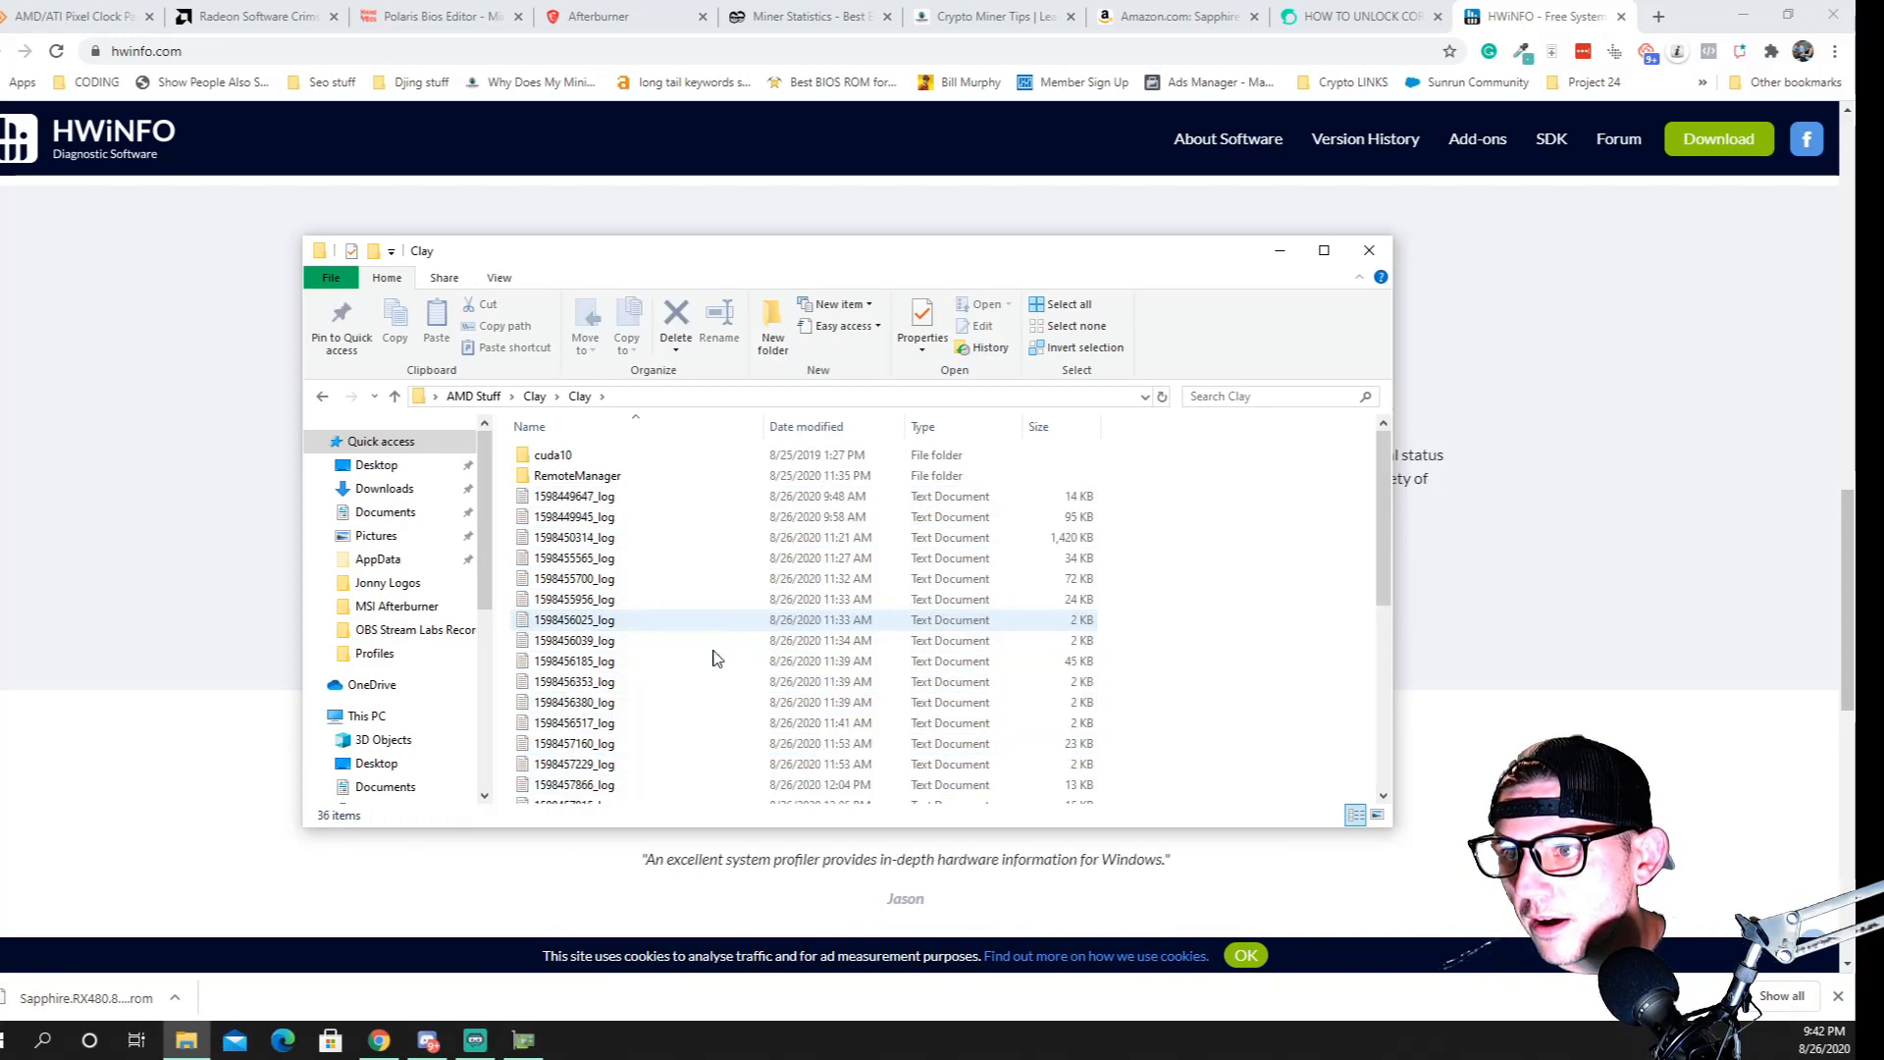
# Open the Readme!!! file and examine the -epool entry under COMMAND LINE OPTIONS
pyautogui.scroll(-7, 711, 657)
pyautogui.scroll(7, 703, 681)
pyautogui.scroll(-7, 687, 622)
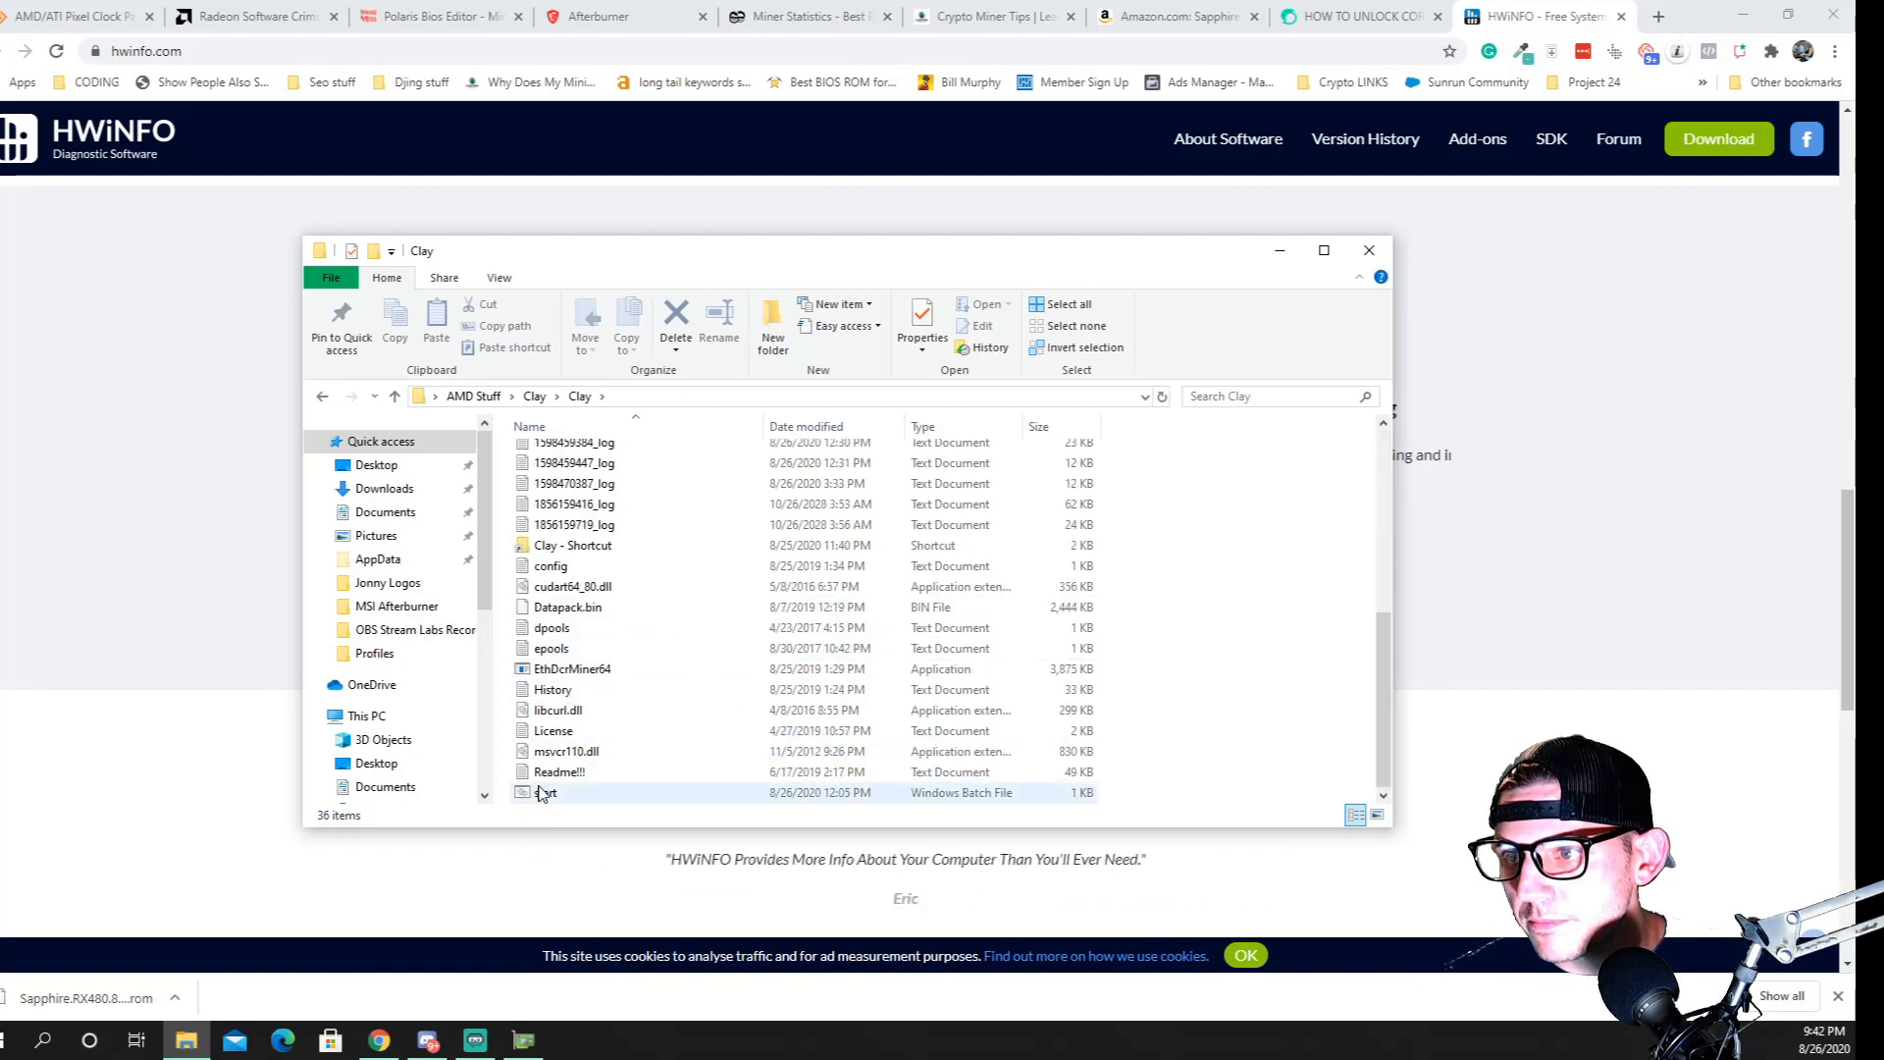
pyautogui.click(551, 772)
pyautogui.doubleClick(551, 772)
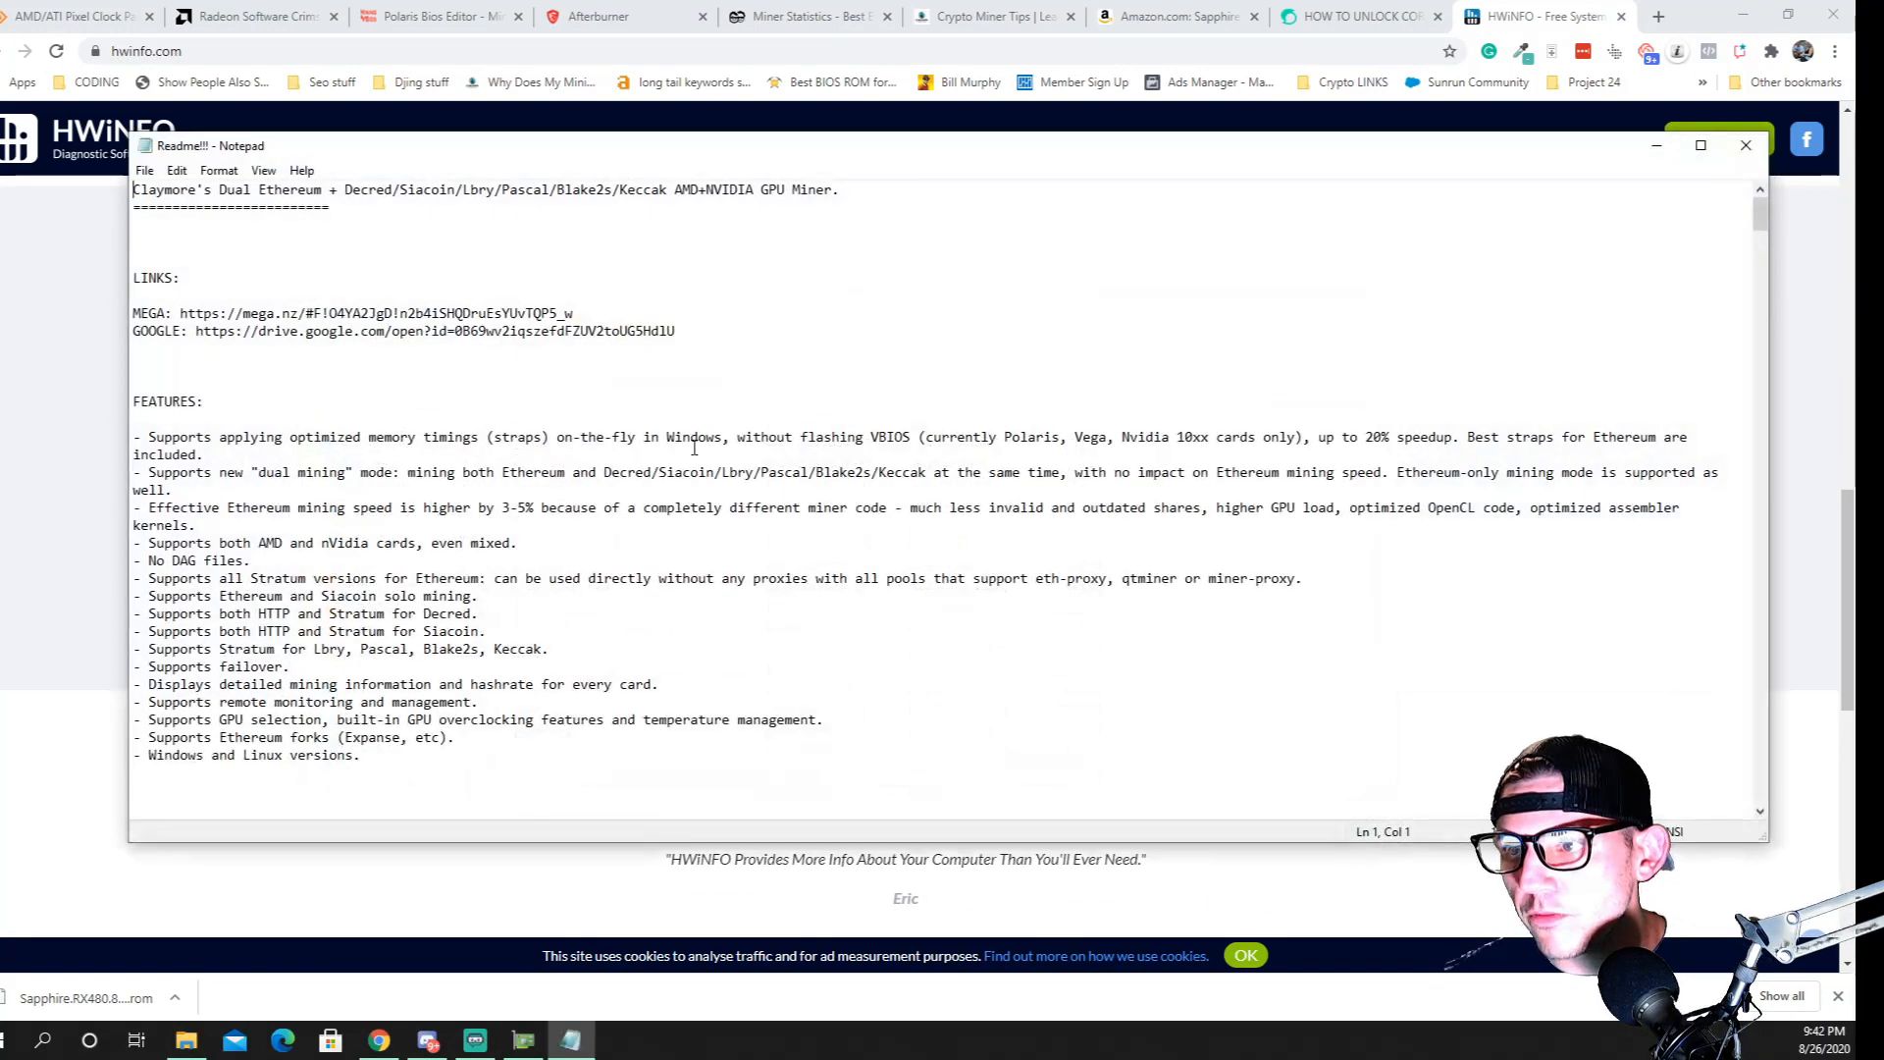
pyautogui.scroll(-6, 520, 589)
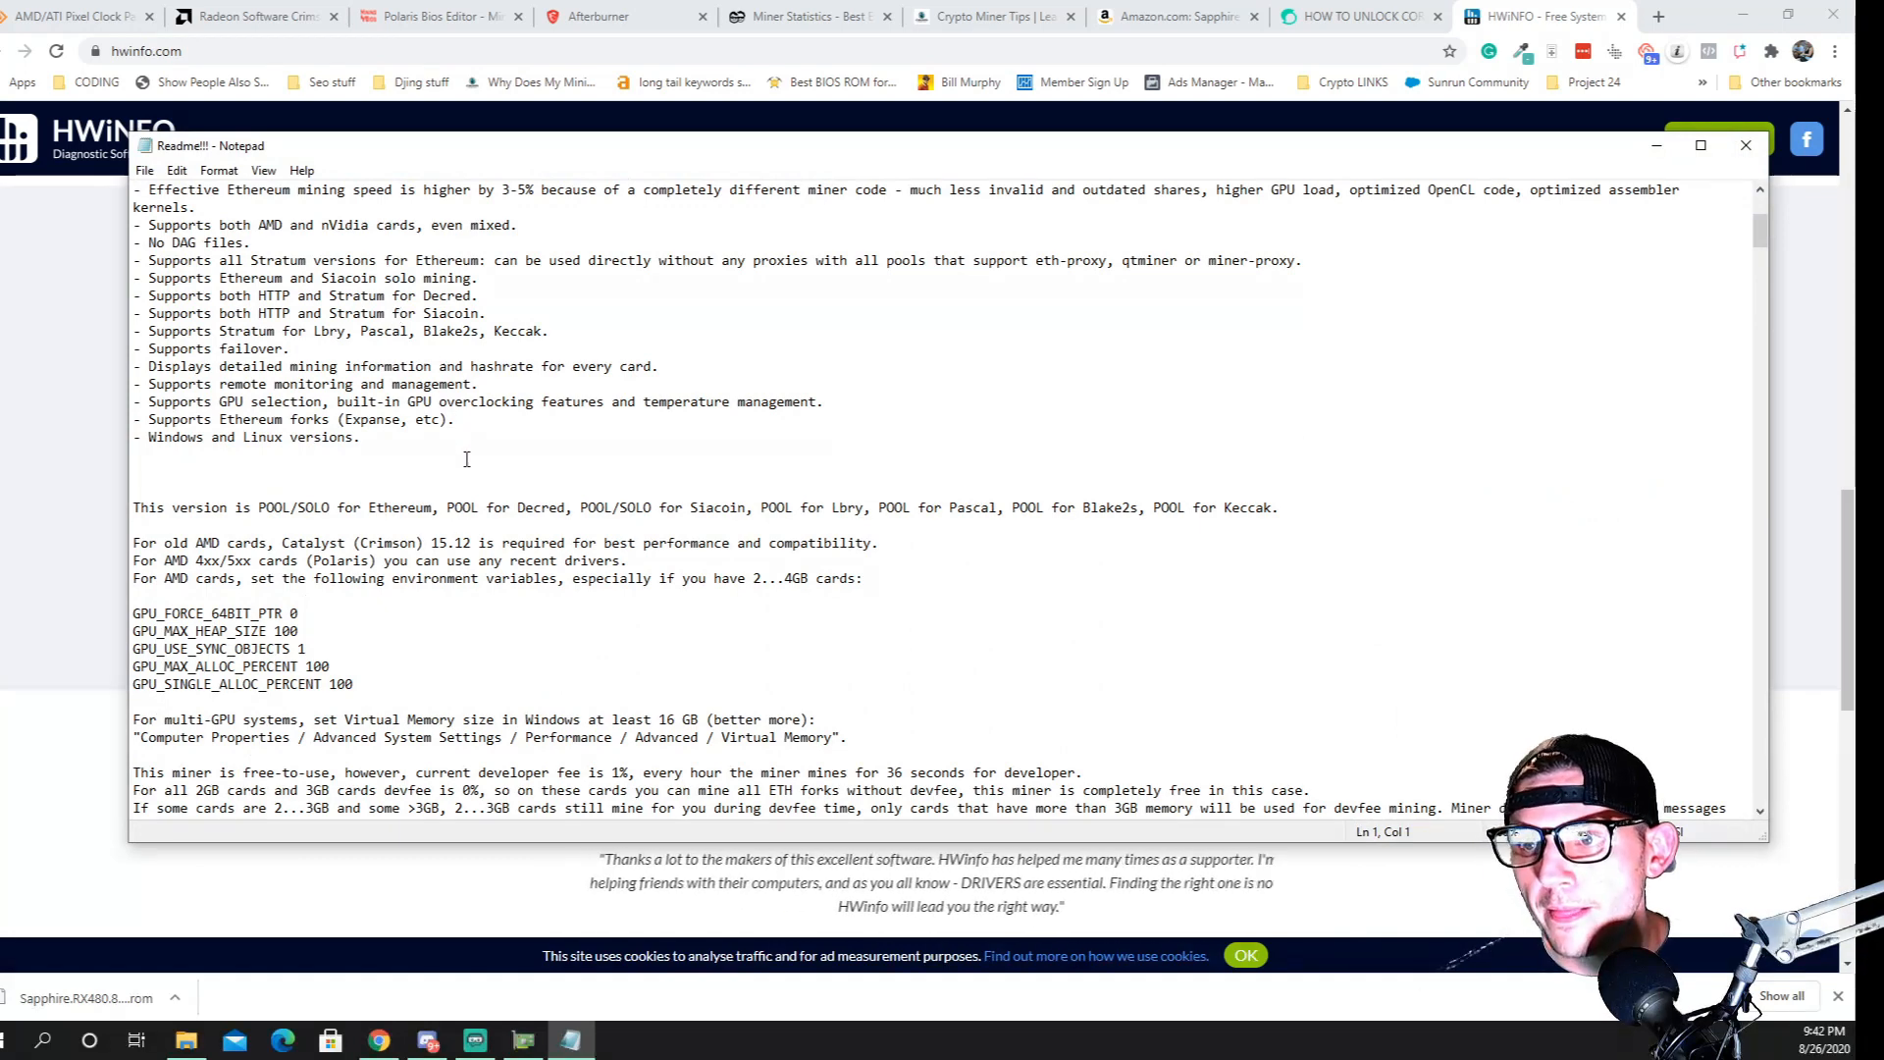
pyautogui.scroll(-12, 532, 633)
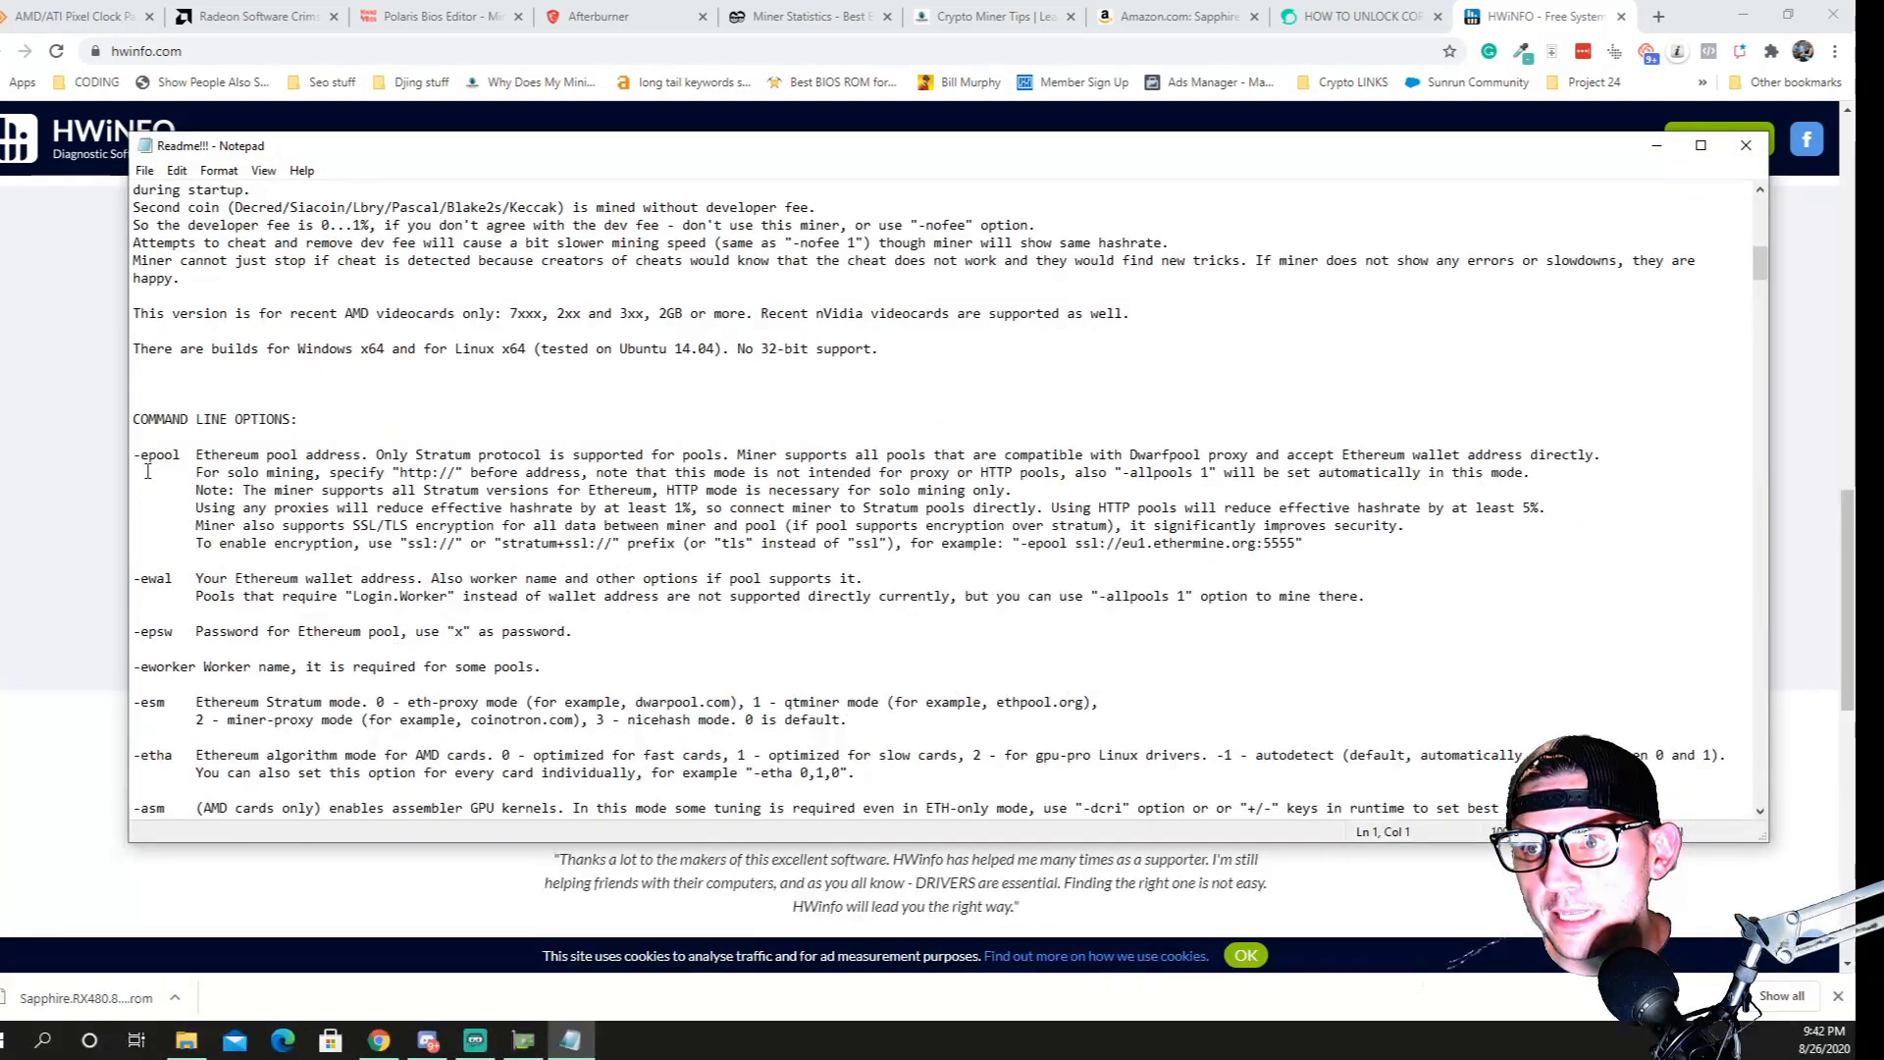
pyautogui.moveTo(186, 463); pyautogui.dragTo(254, 461)
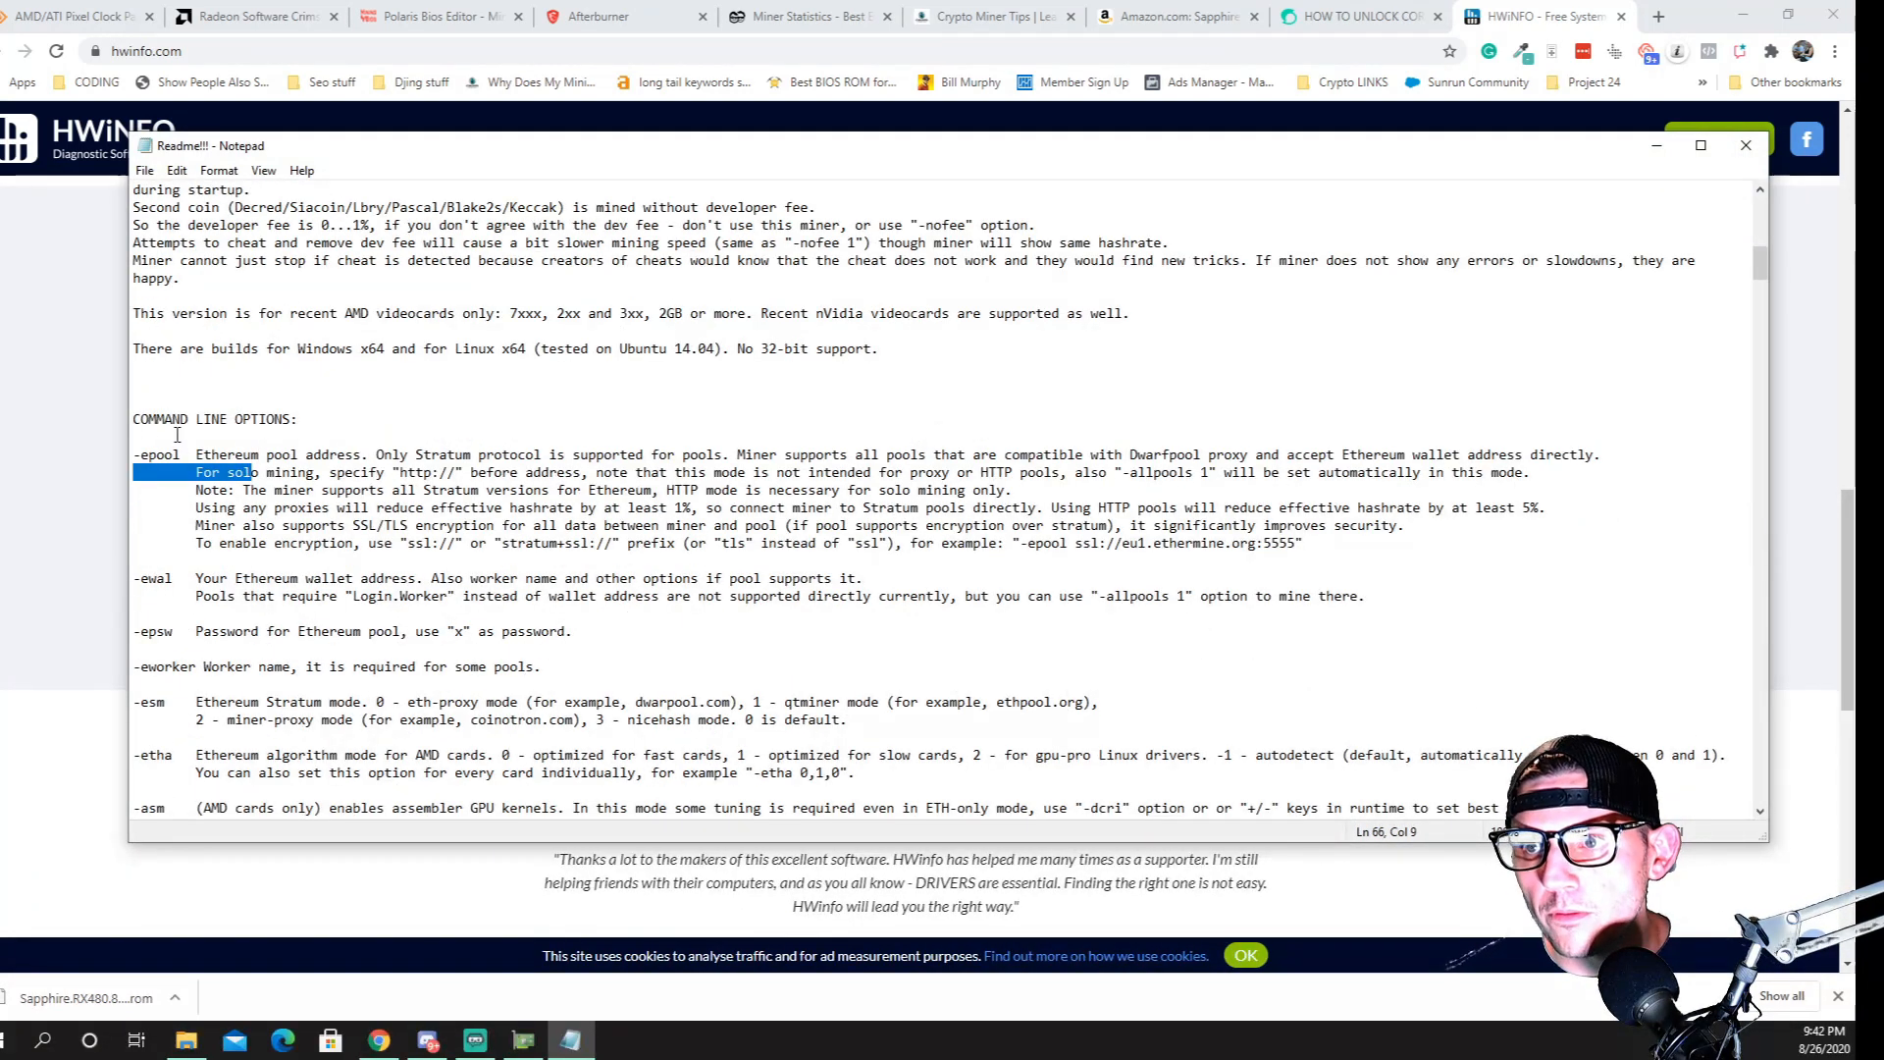
pyautogui.click(152, 453)
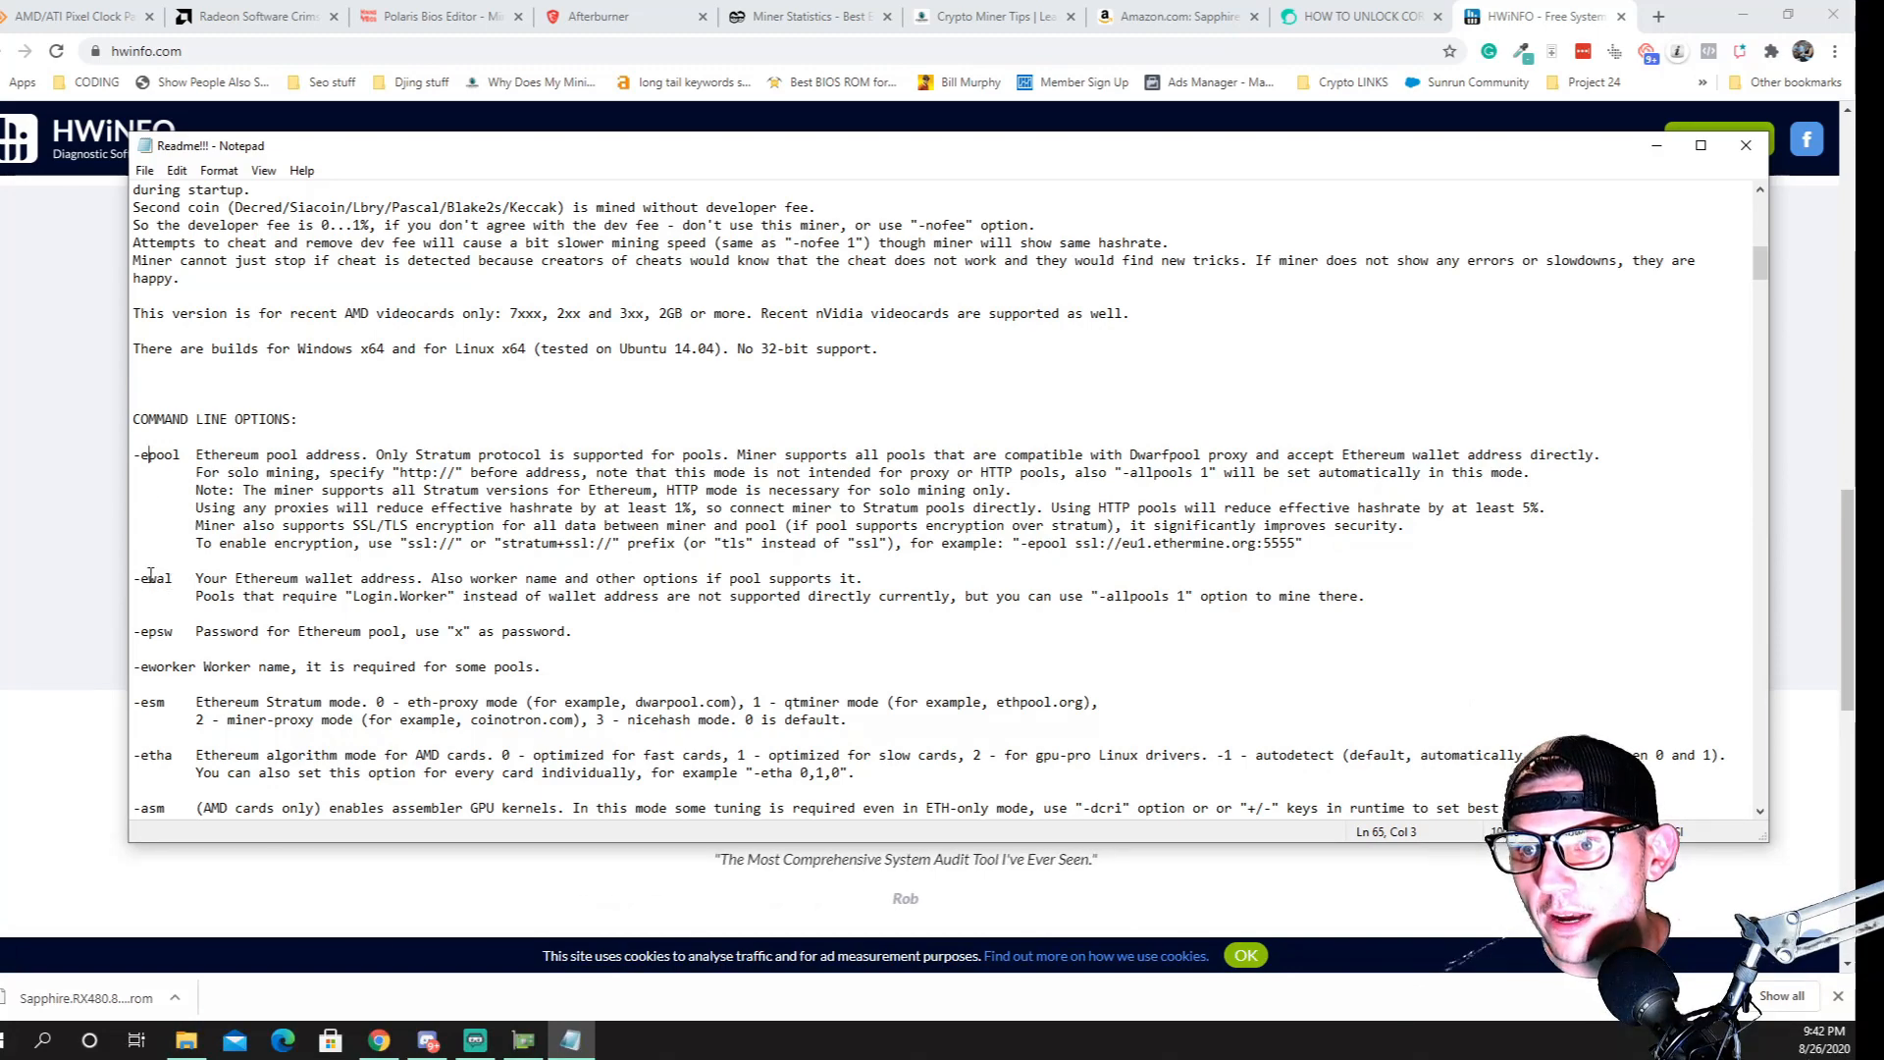
# Read through the remaining command line options, highlighting -mclock, -powlim and the "-rxboost 5" example
pyautogui.scroll(-3, 179, 582)
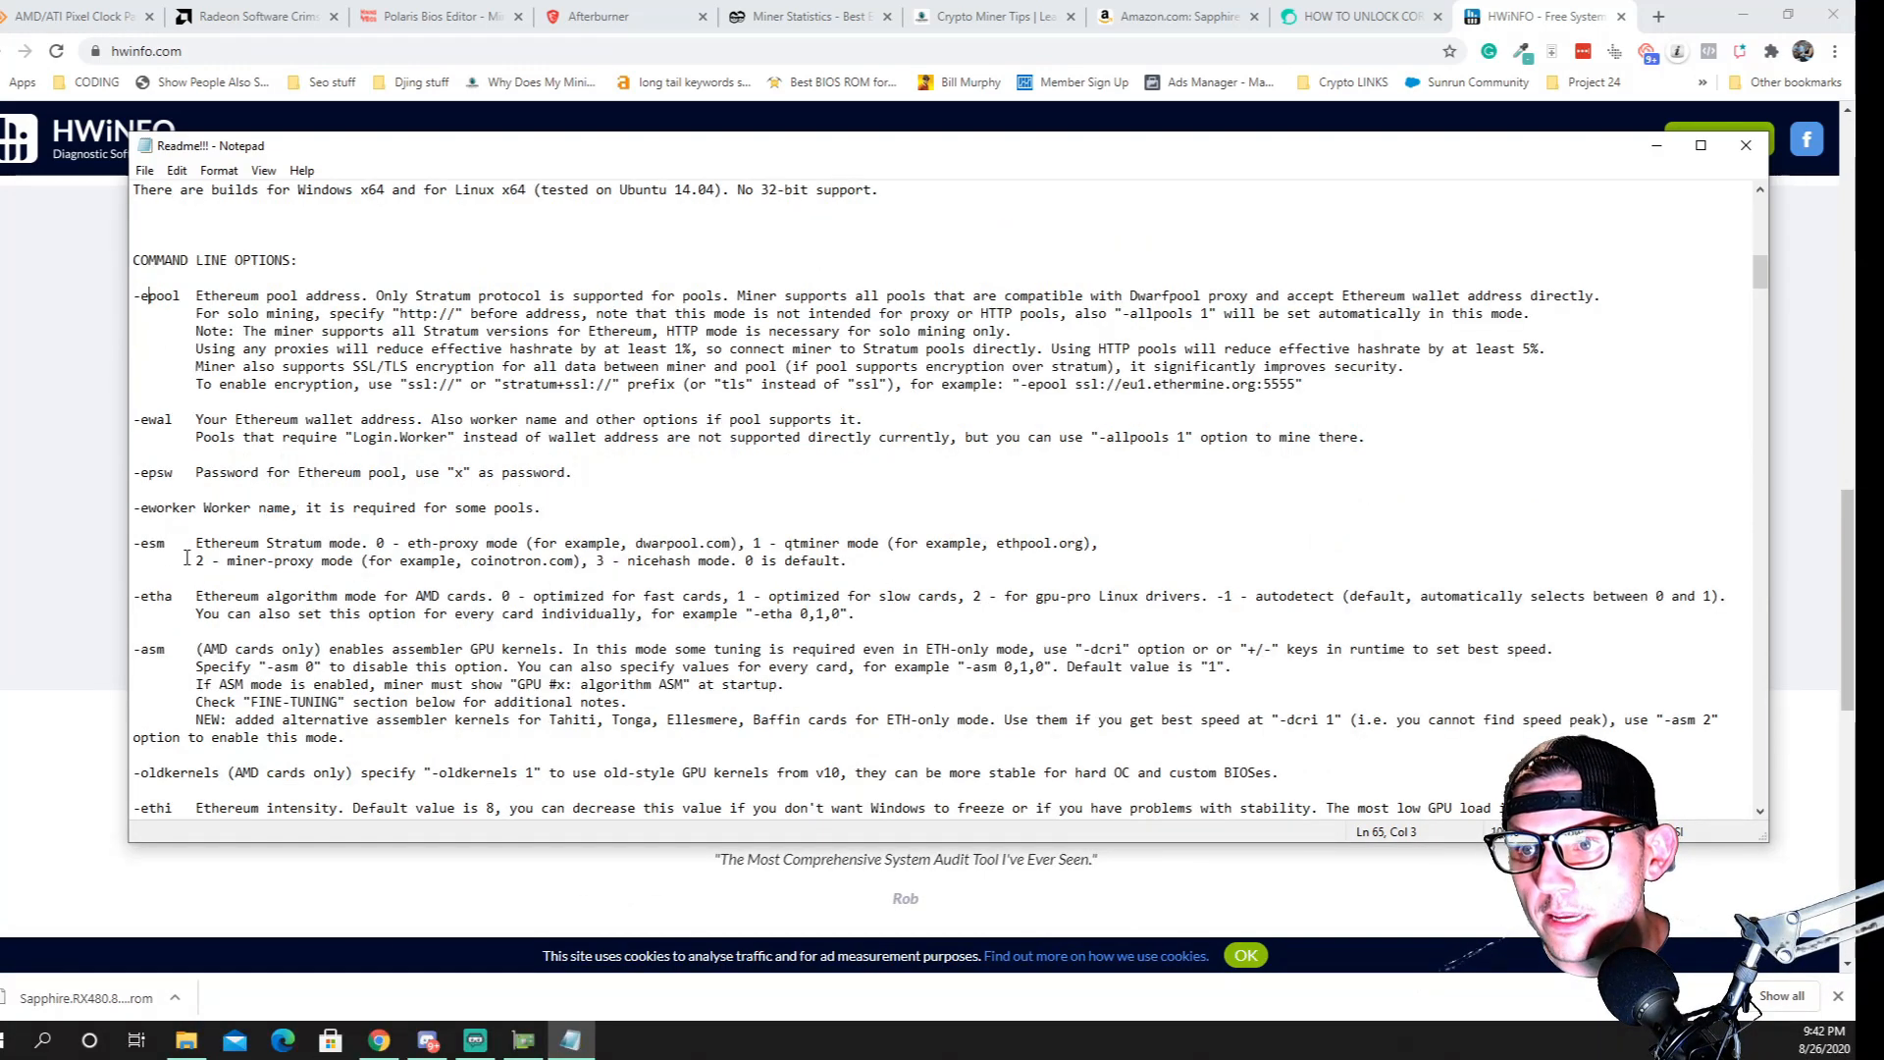
pyautogui.scroll(-3, 187, 557)
pyautogui.scroll(-15, 155, 579)
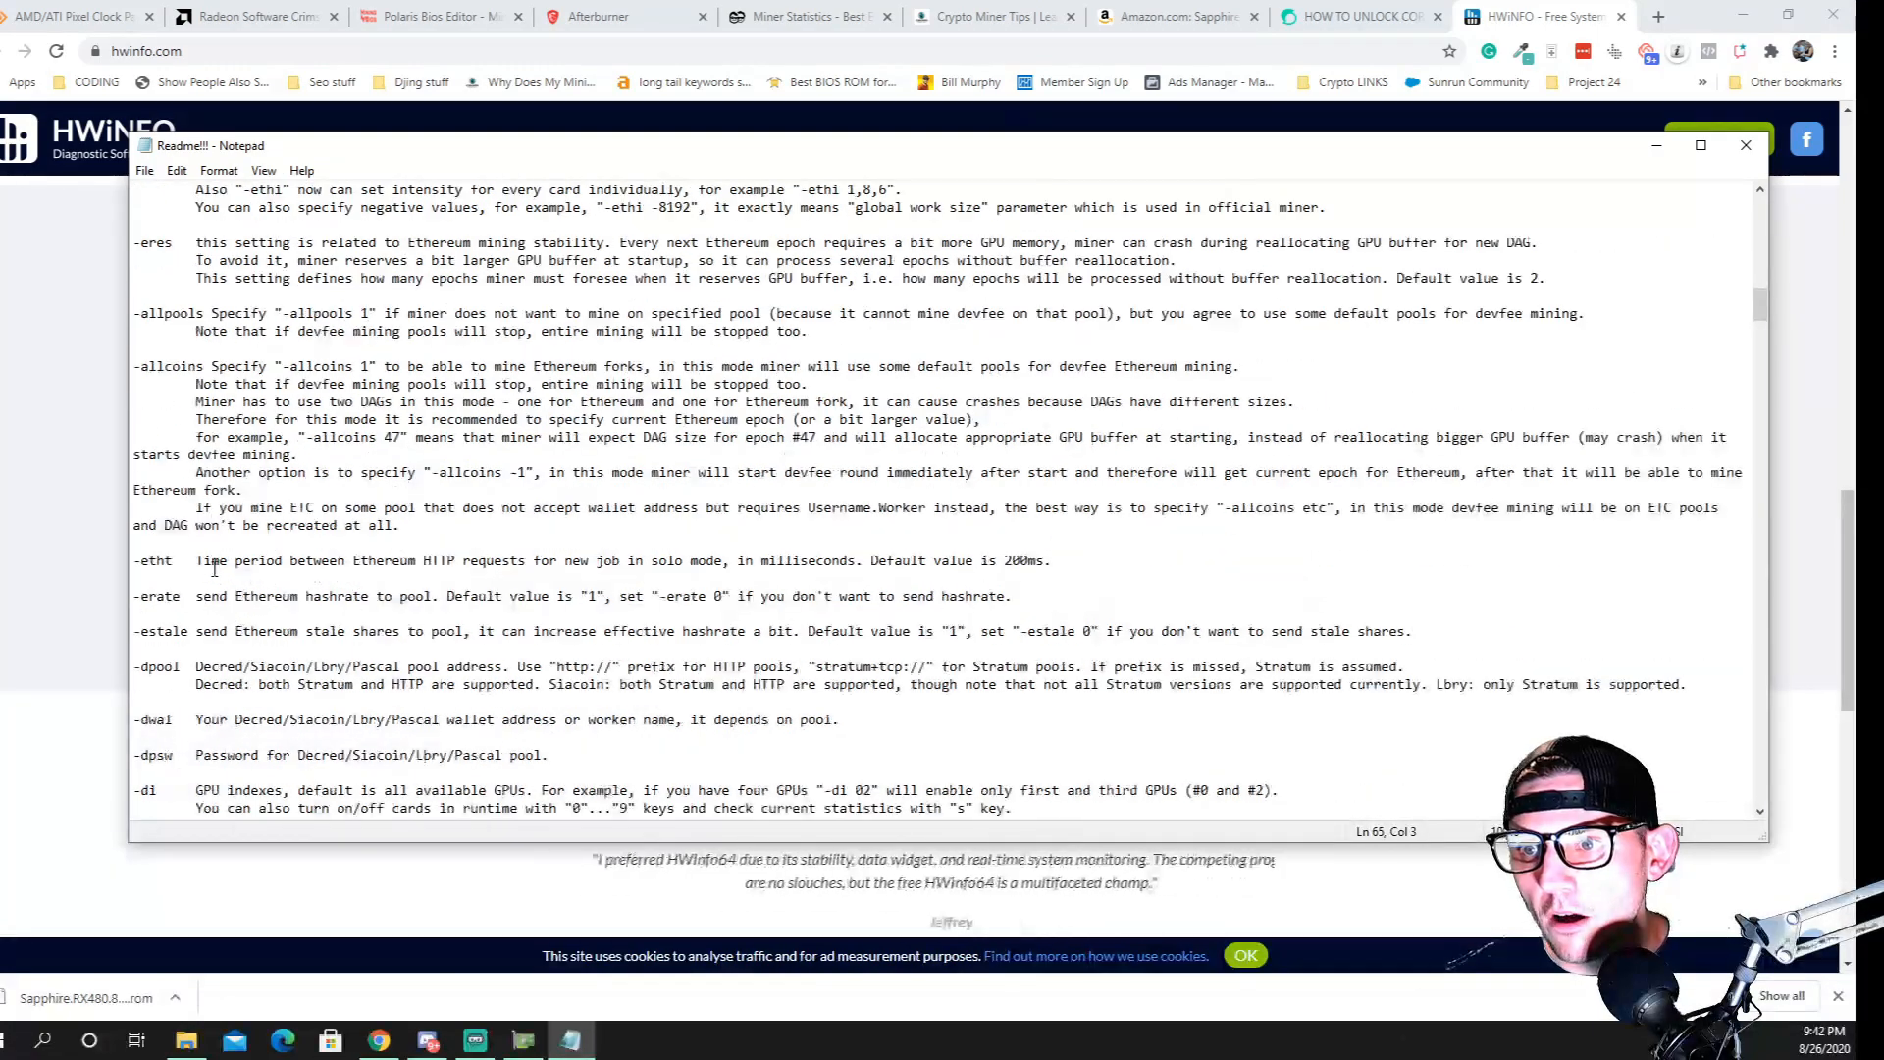
pyautogui.scroll(-9, 233, 647)
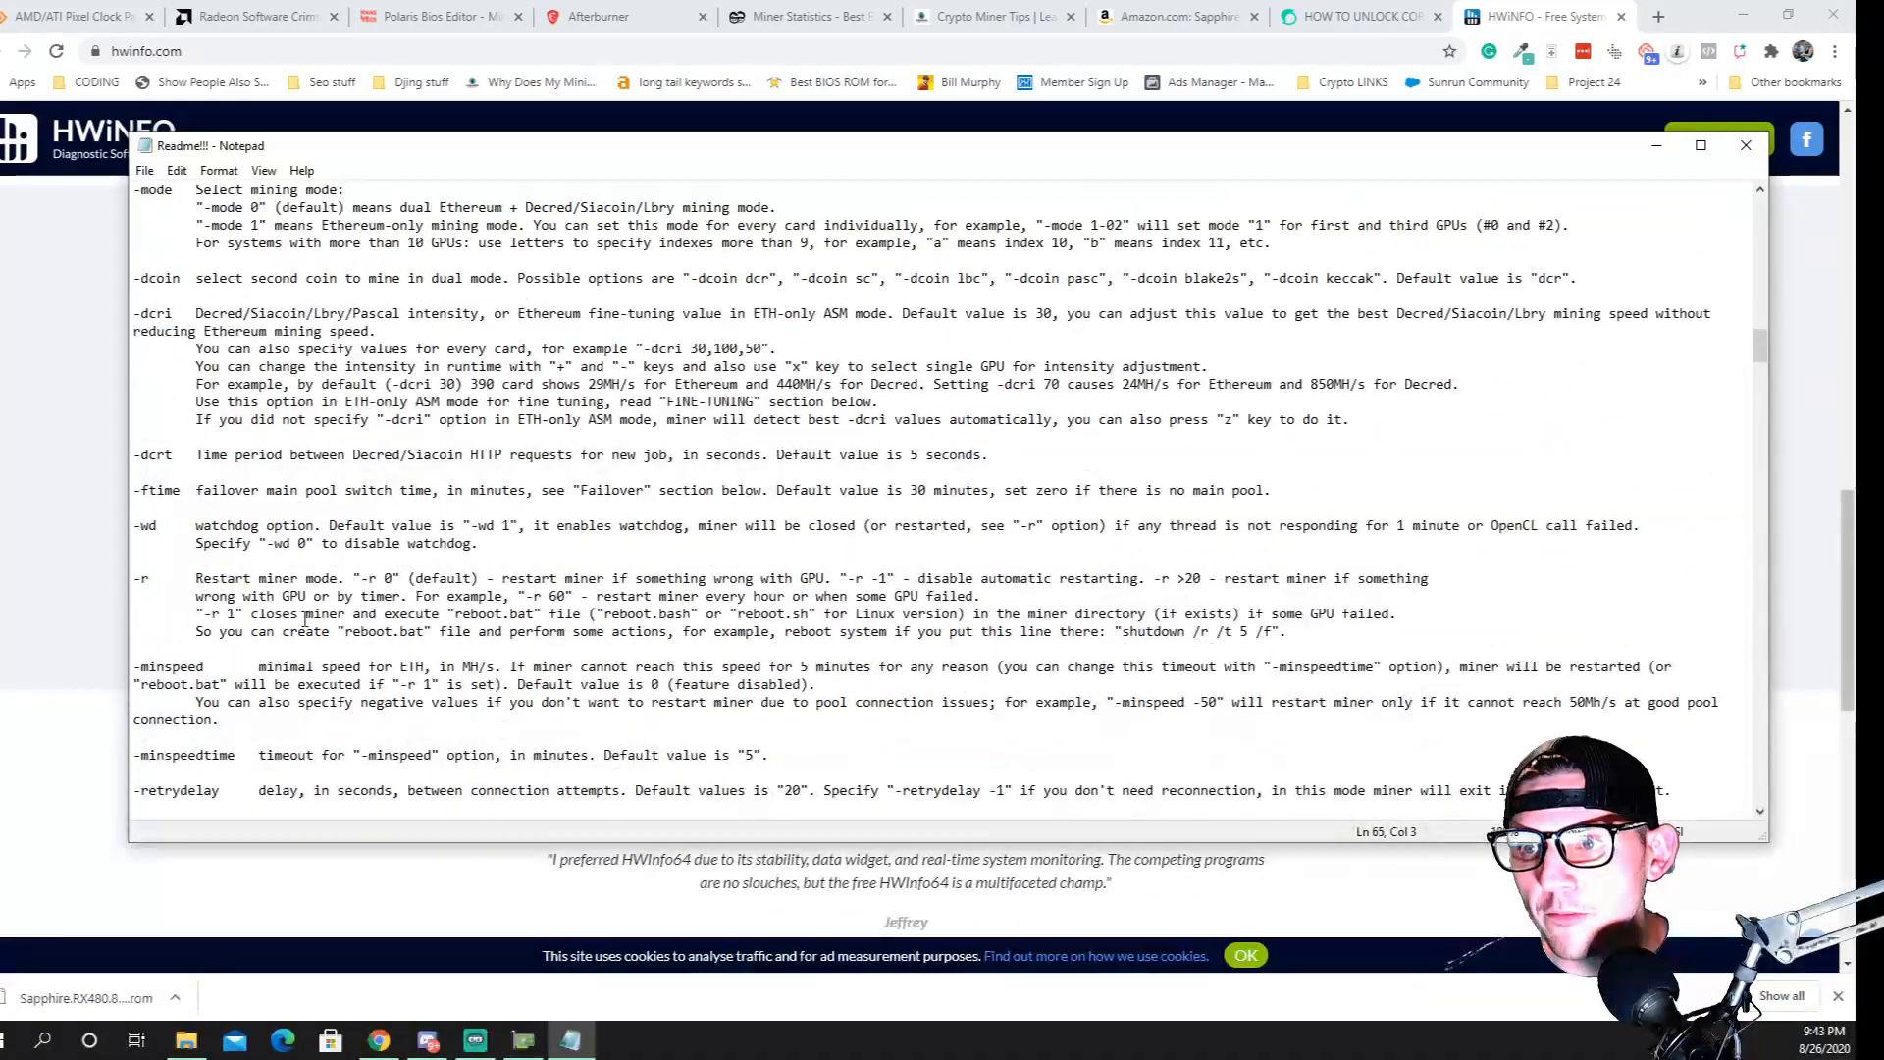
pyautogui.scroll(-20, 304, 618)
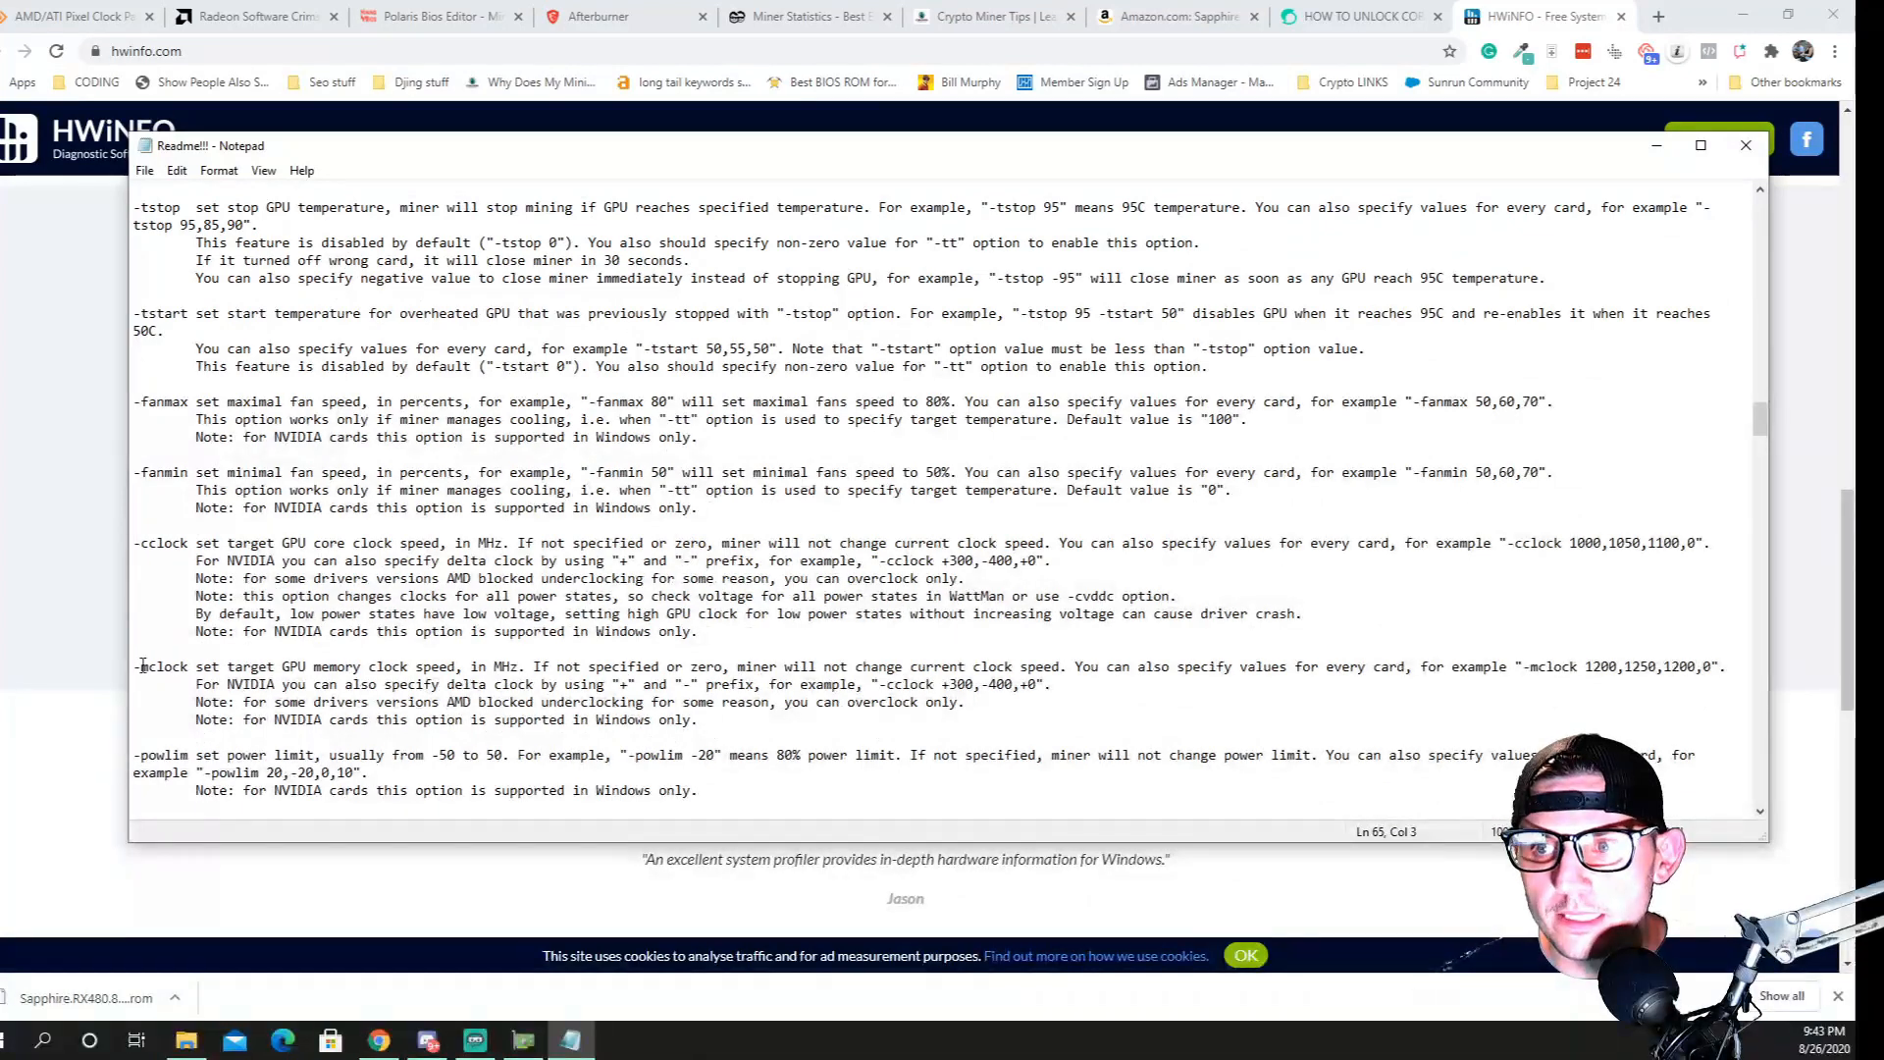
pyautogui.moveTo(169, 669); pyautogui.dragTo(190, 674)
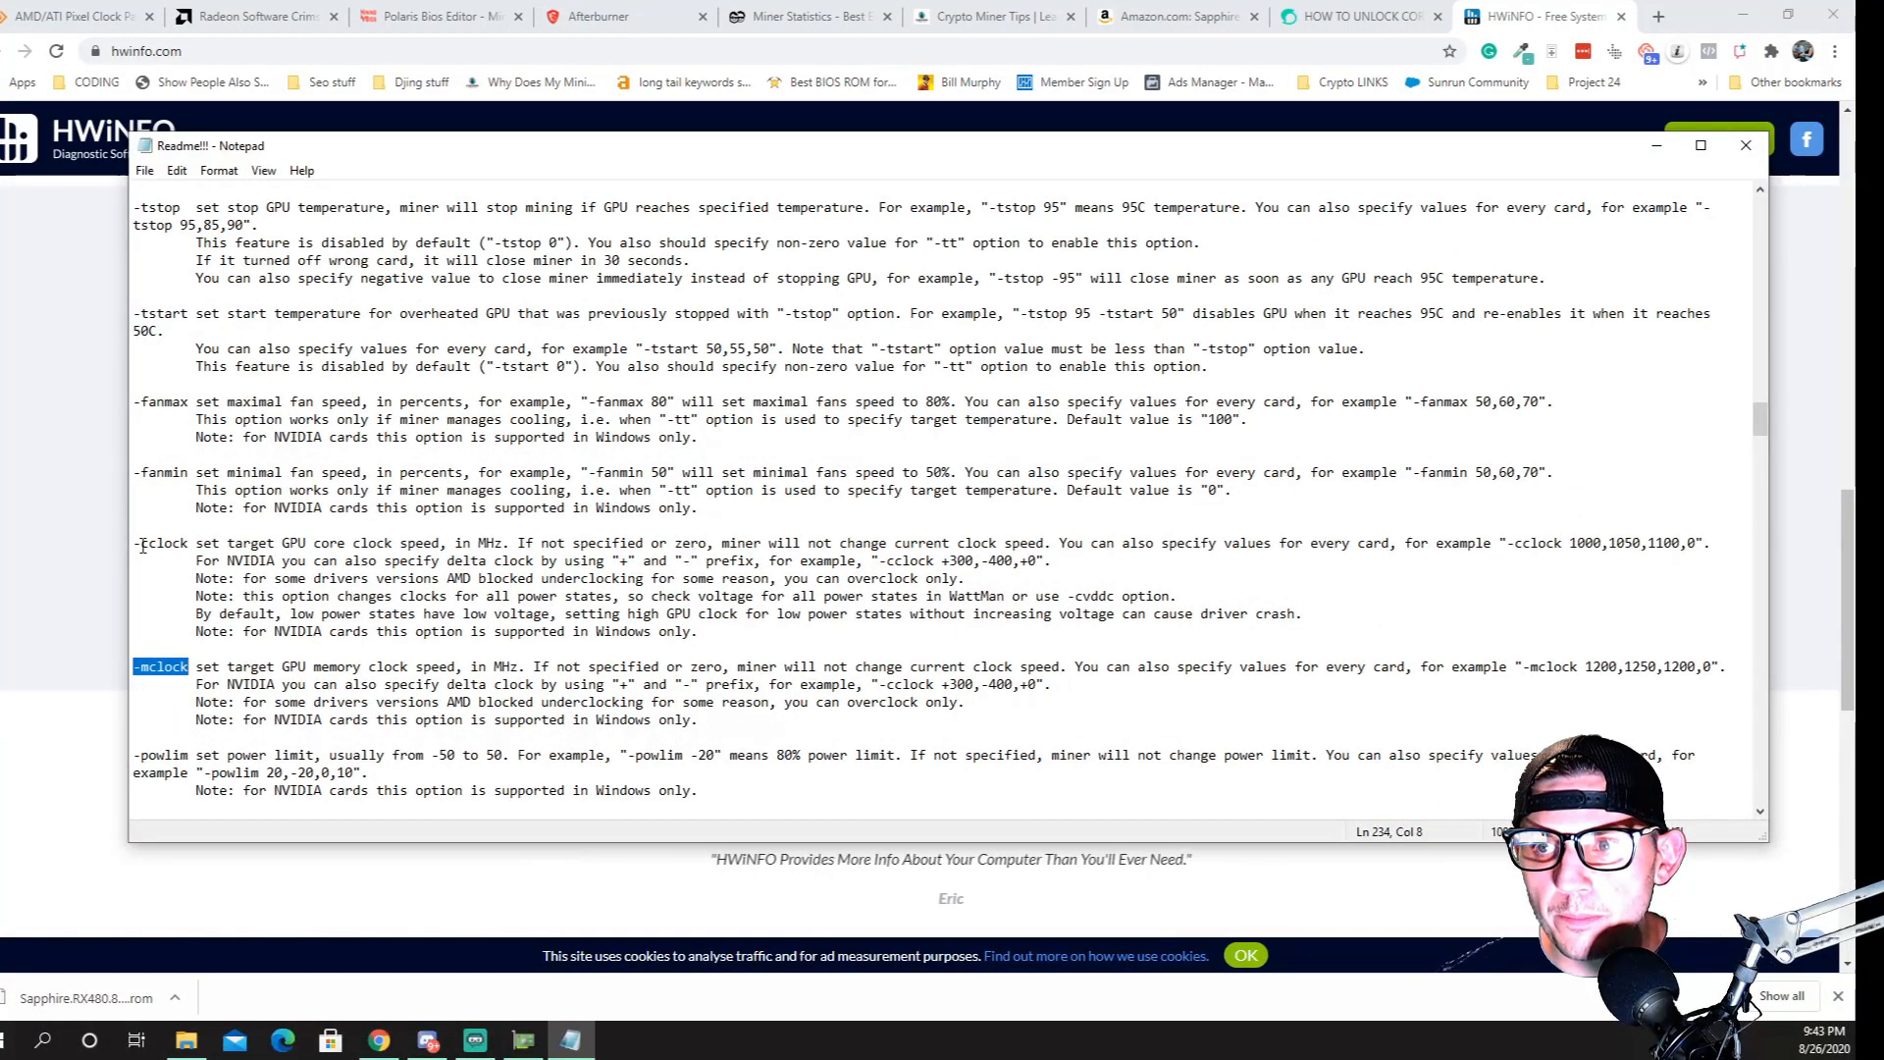
pyautogui.moveTo(142, 754); pyautogui.dragTo(224, 761)
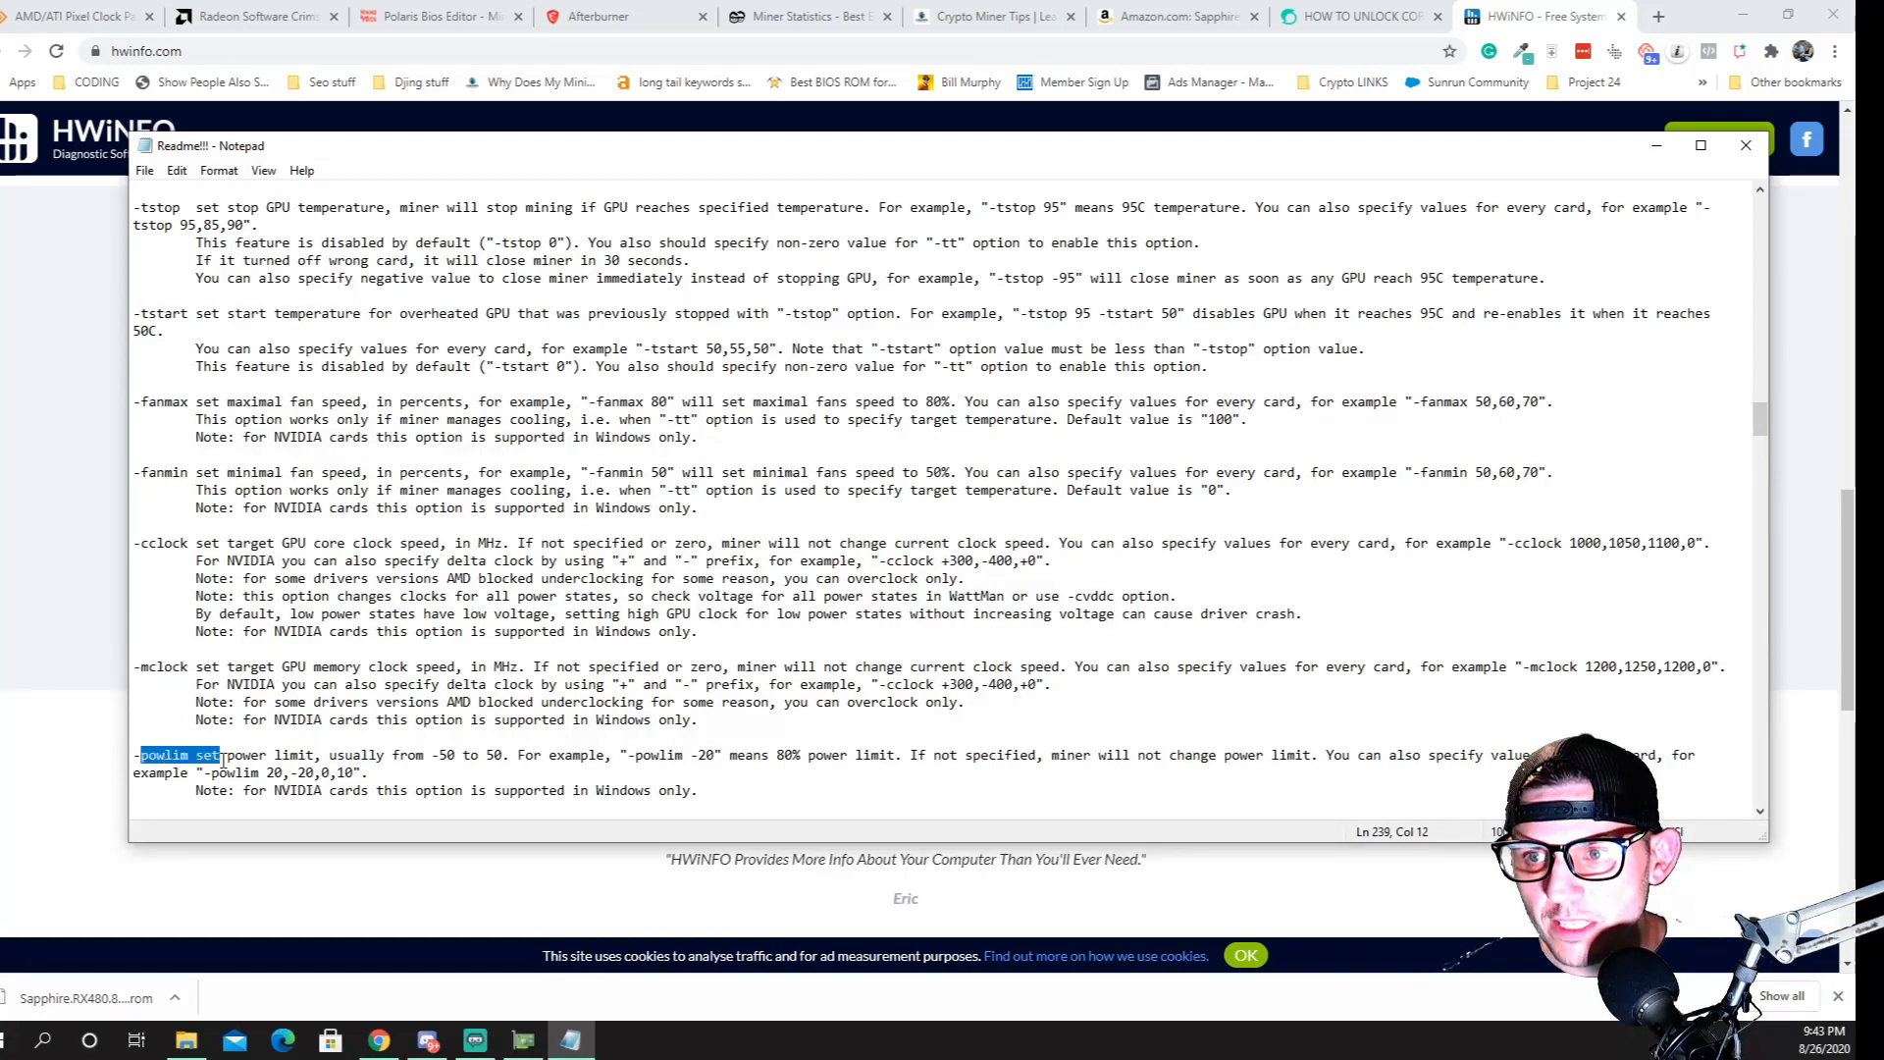
pyautogui.moveTo(148, 667); pyautogui.dragTo(196, 669)
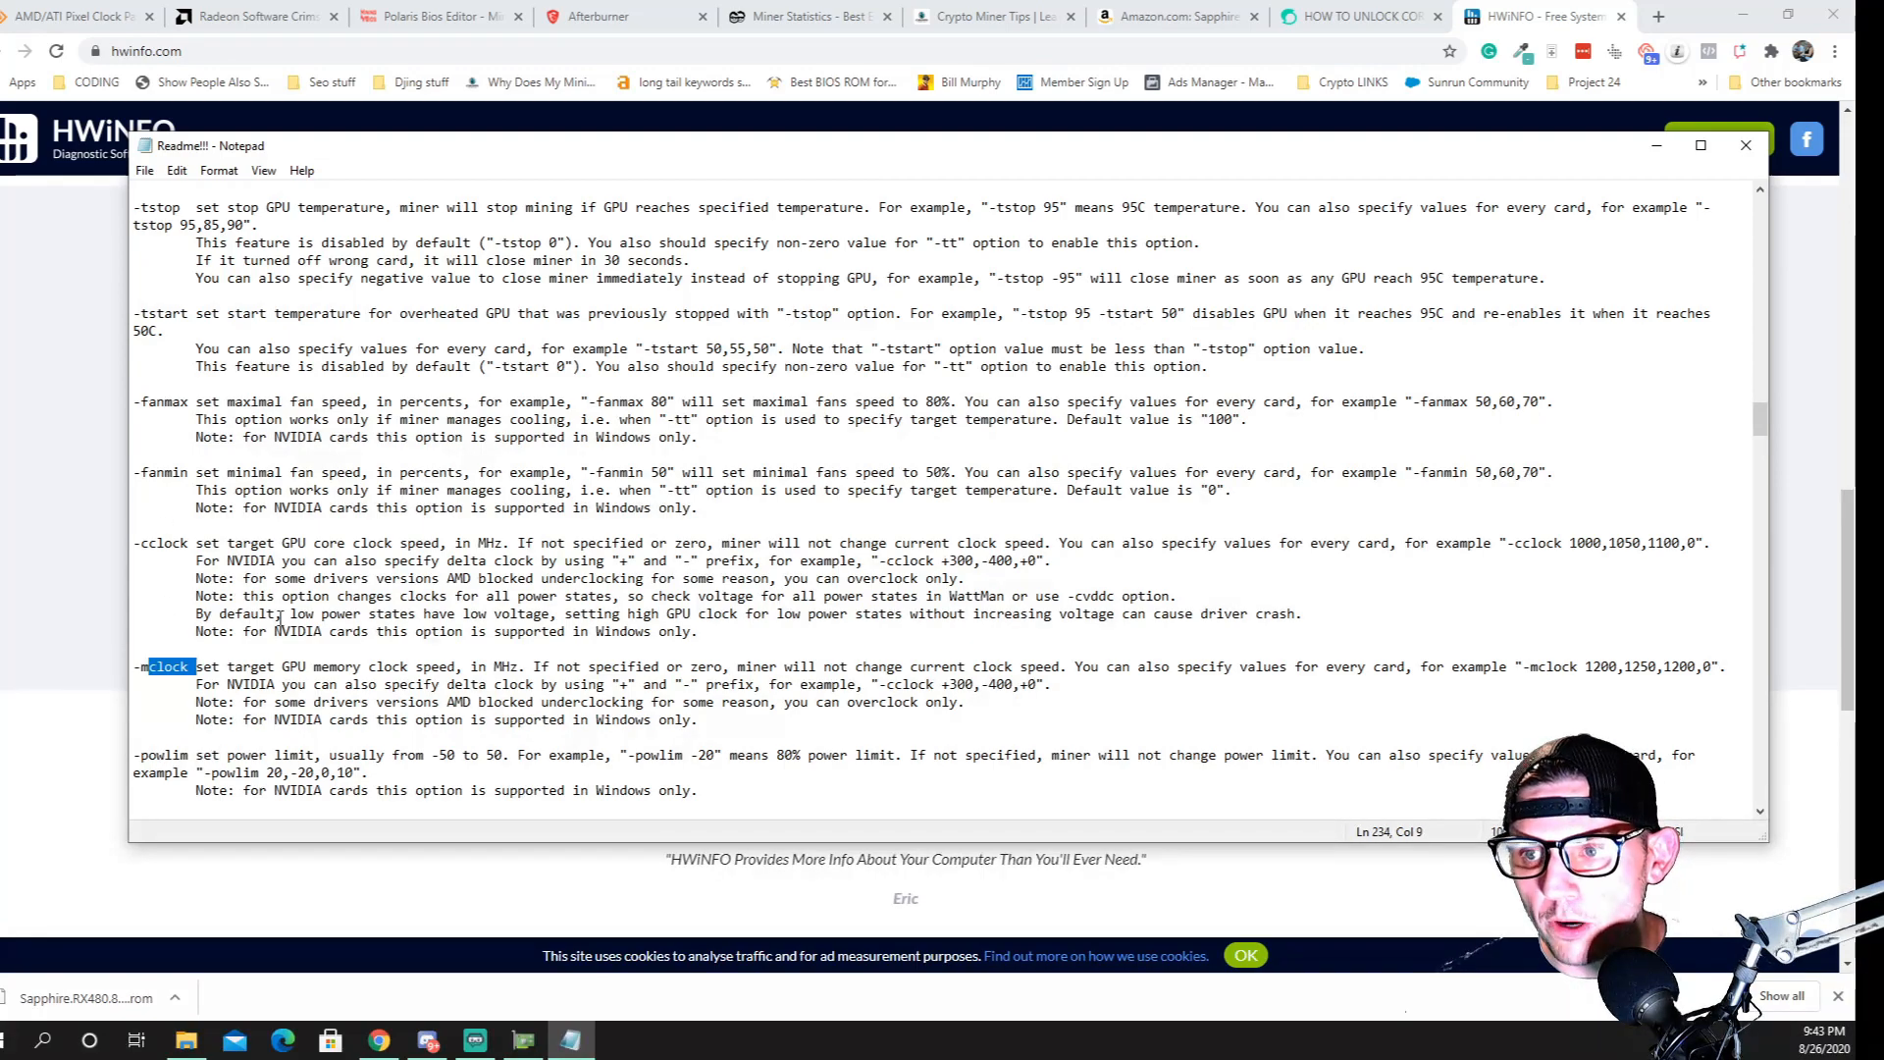
pyautogui.scroll(-20, 280, 619)
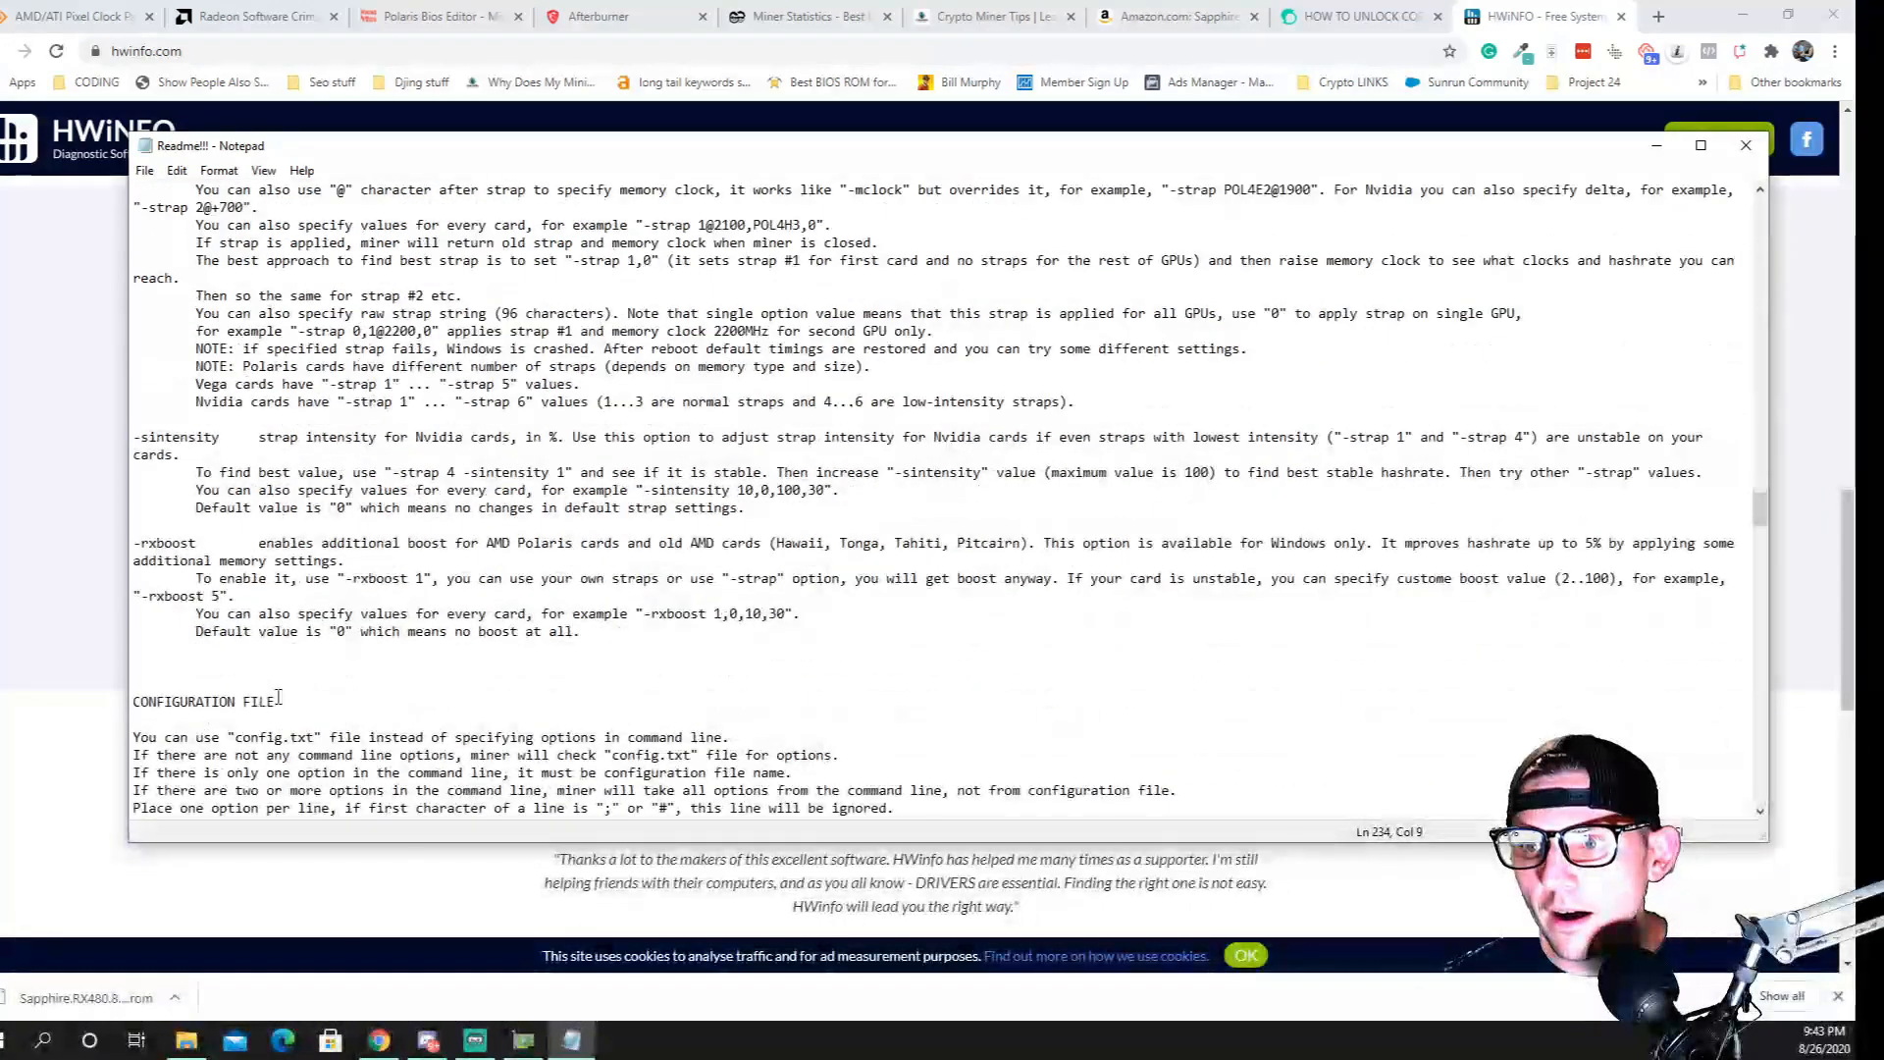
pyautogui.moveTo(142, 599); pyautogui.dragTo(196, 616)
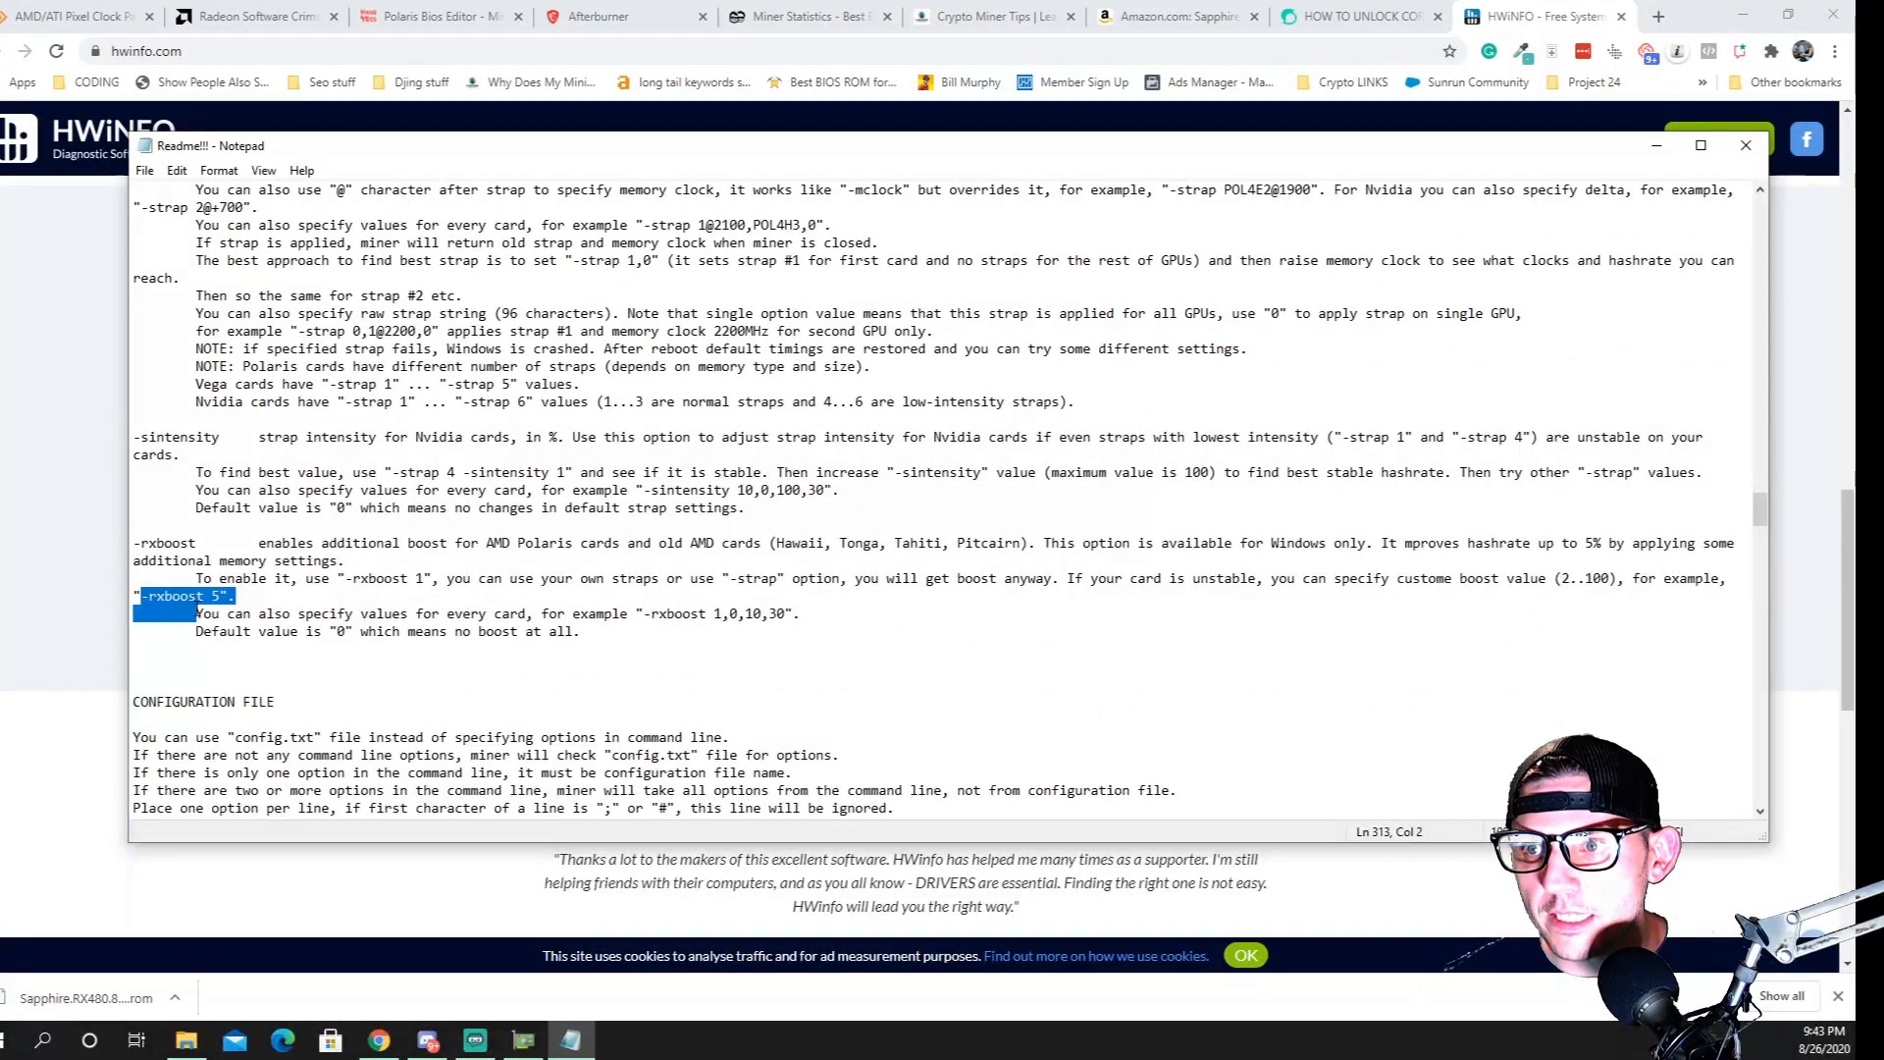
# Look back over the -strap option in the Readme!!! file and close the file
pyautogui.click(142, 598)
pyautogui.scroll(6, 226, 621)
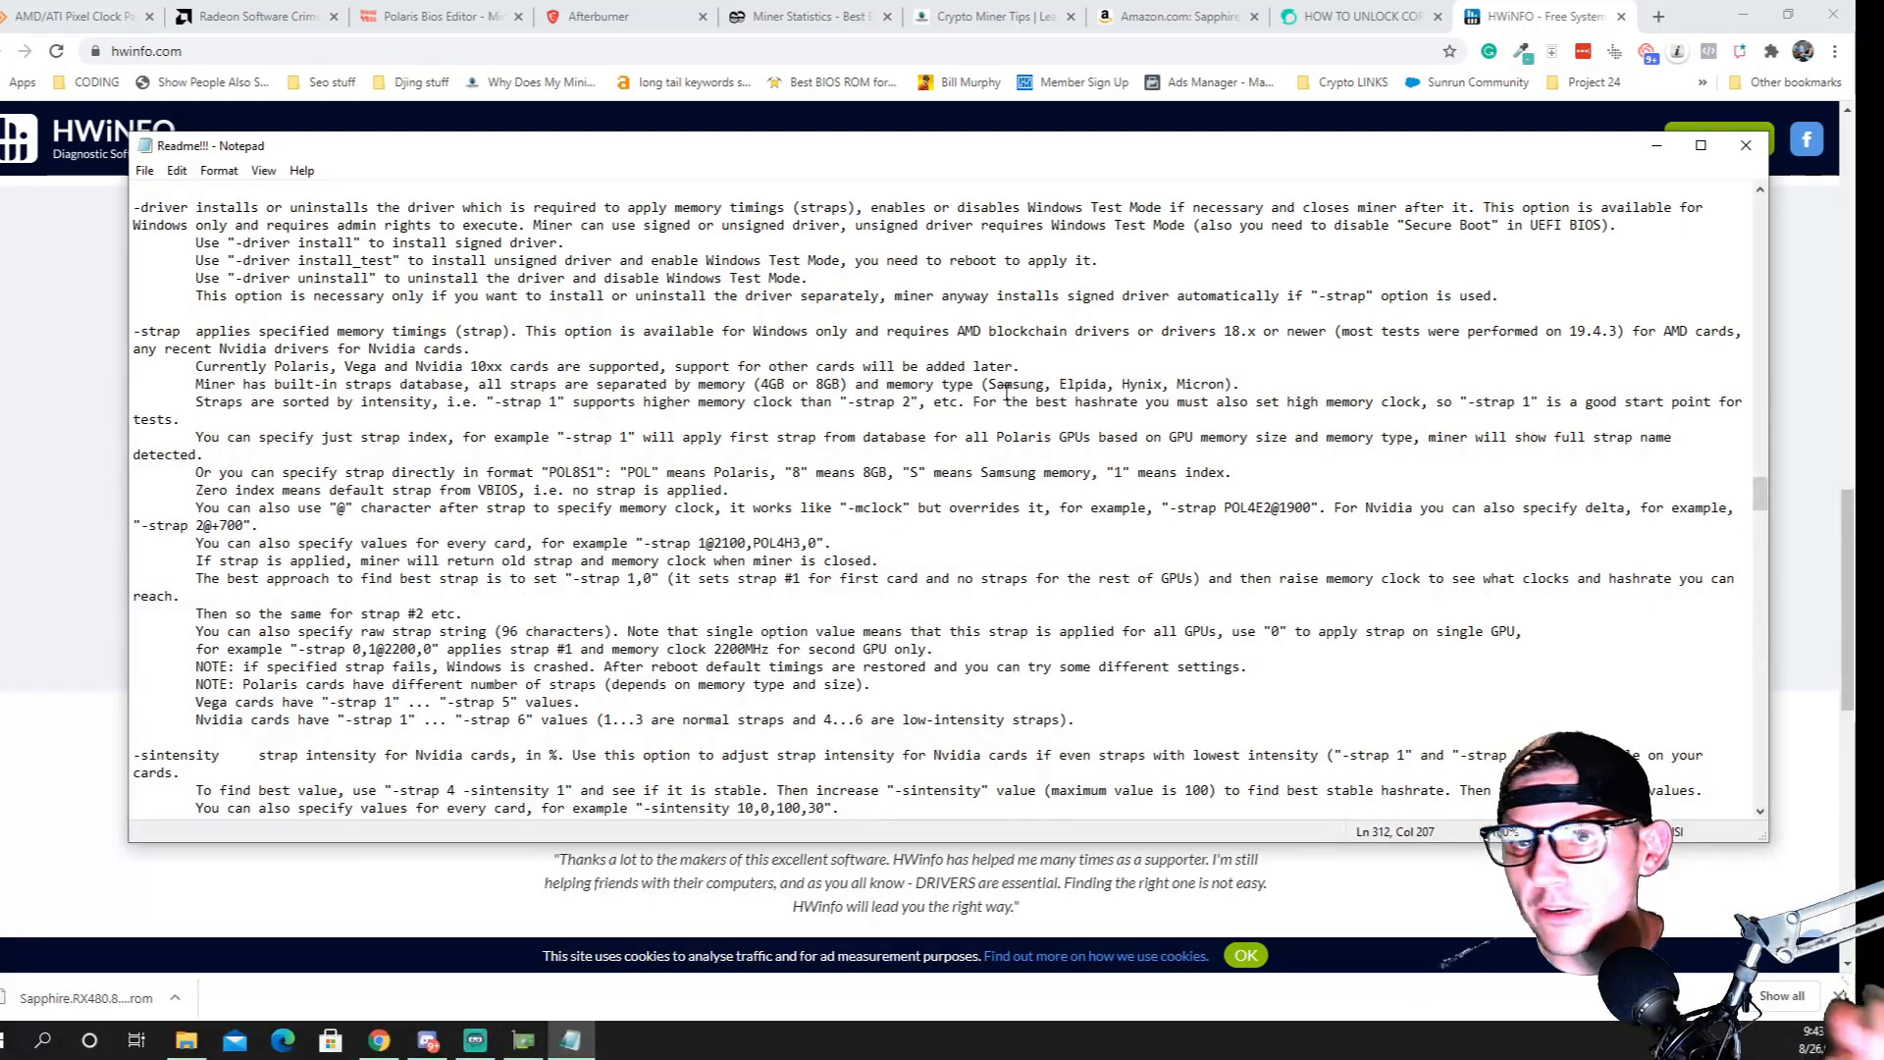
pyautogui.click(1746, 146)
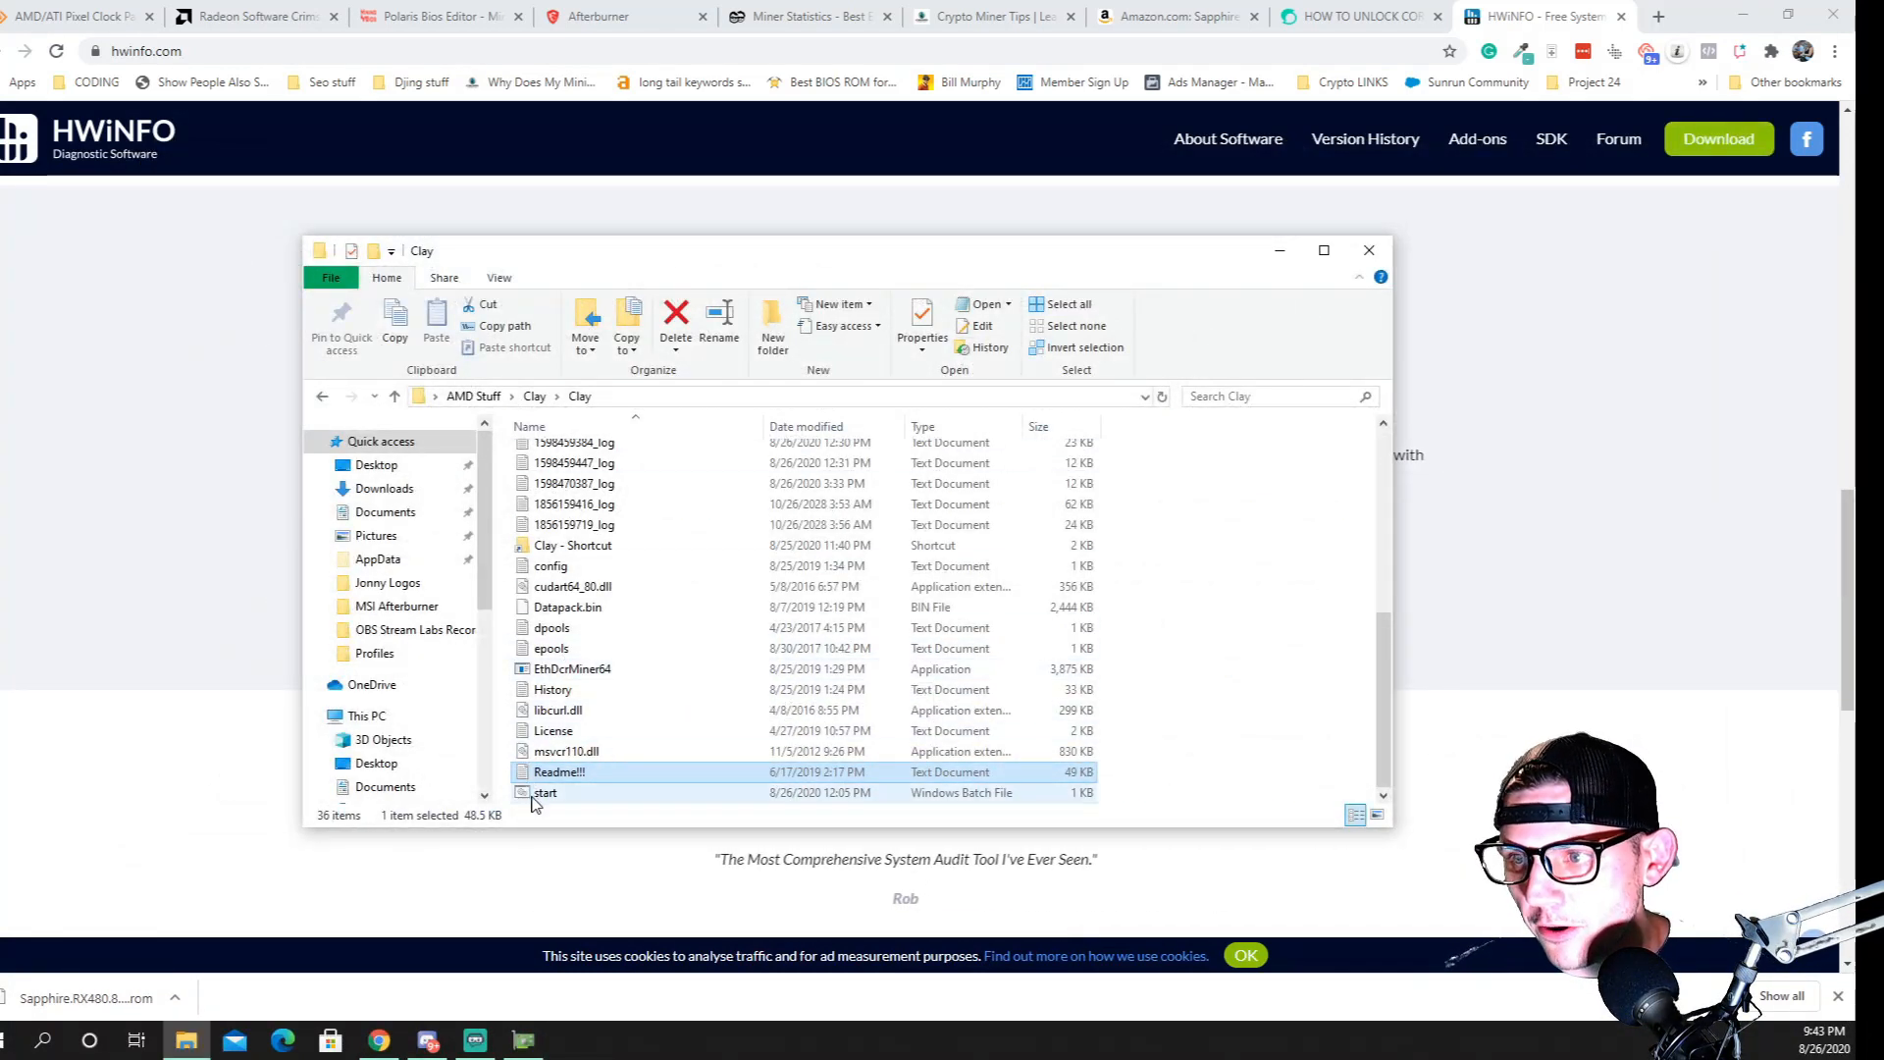
# Open the start batch file in the inner Clay folder for editing
pyautogui.rightClick(535, 793)
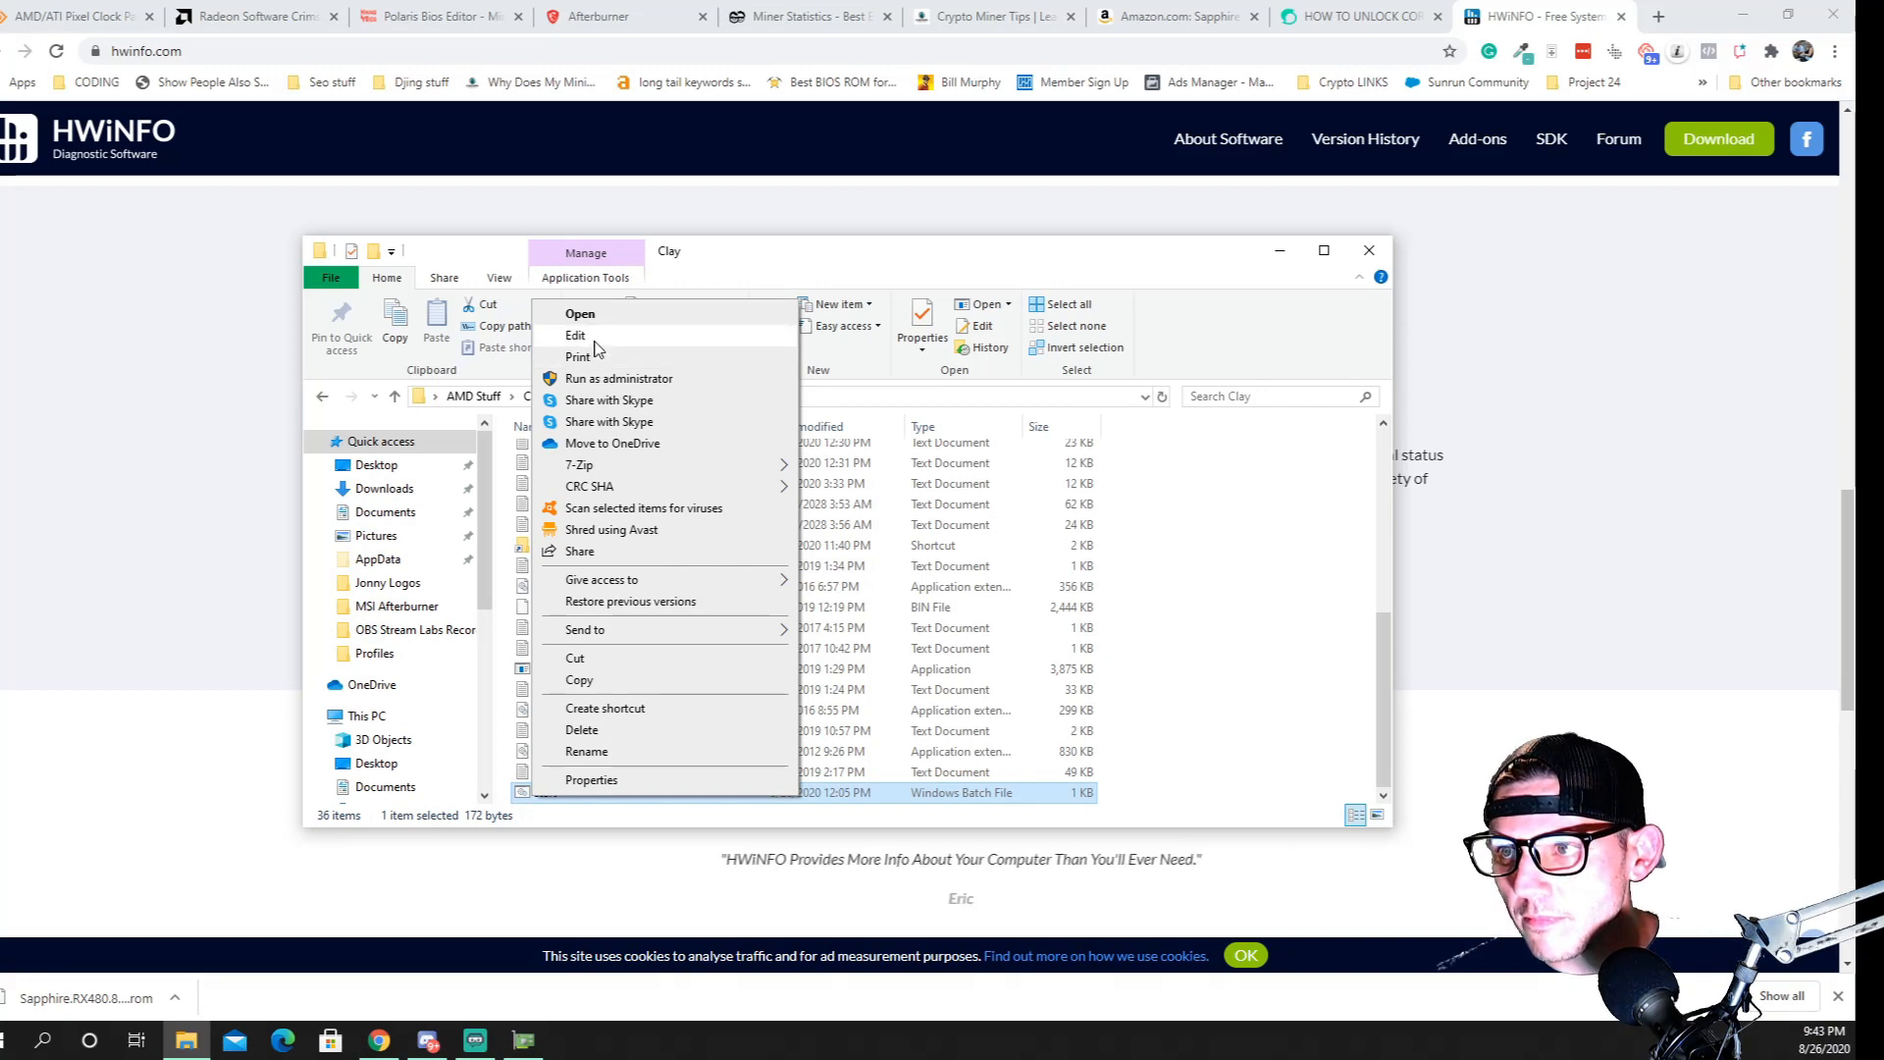
pyautogui.rightClick(823, 780)
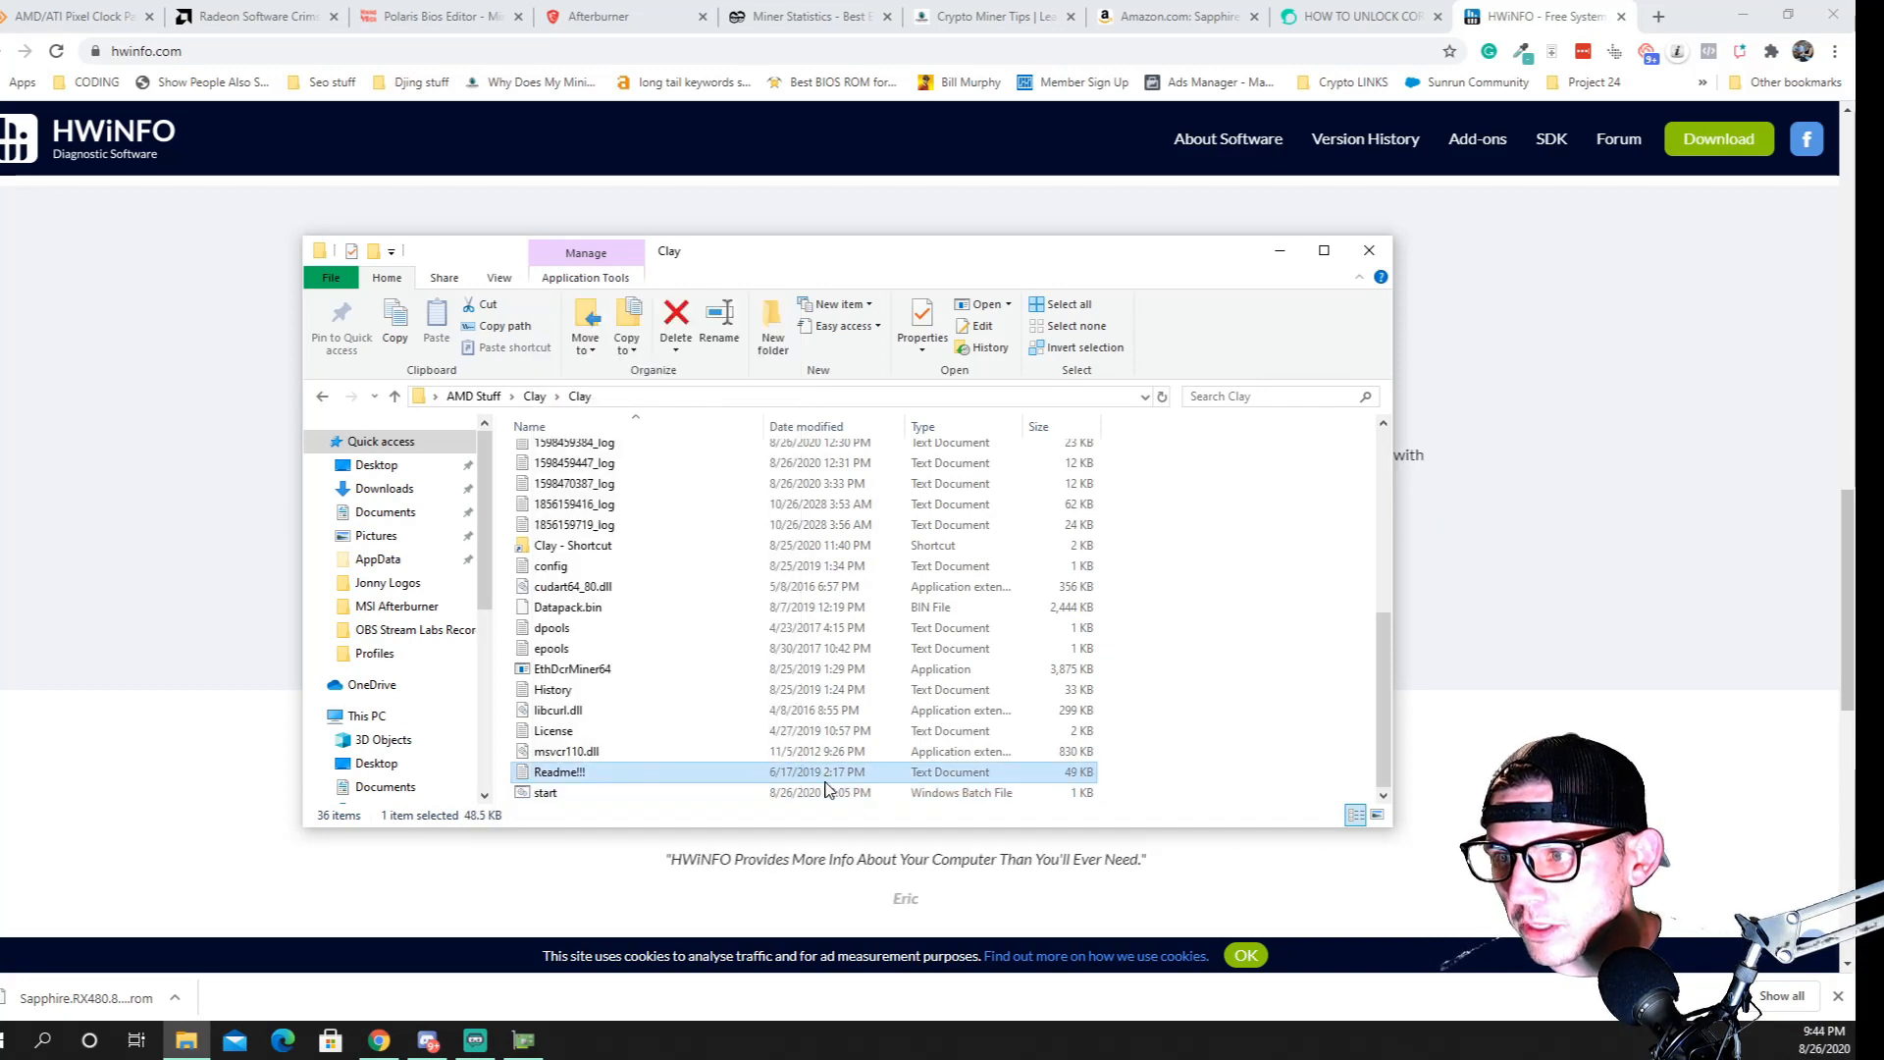
pyautogui.click(613, 800)
pyautogui.rightClick(612, 800)
pyautogui.rightClick(578, 789)
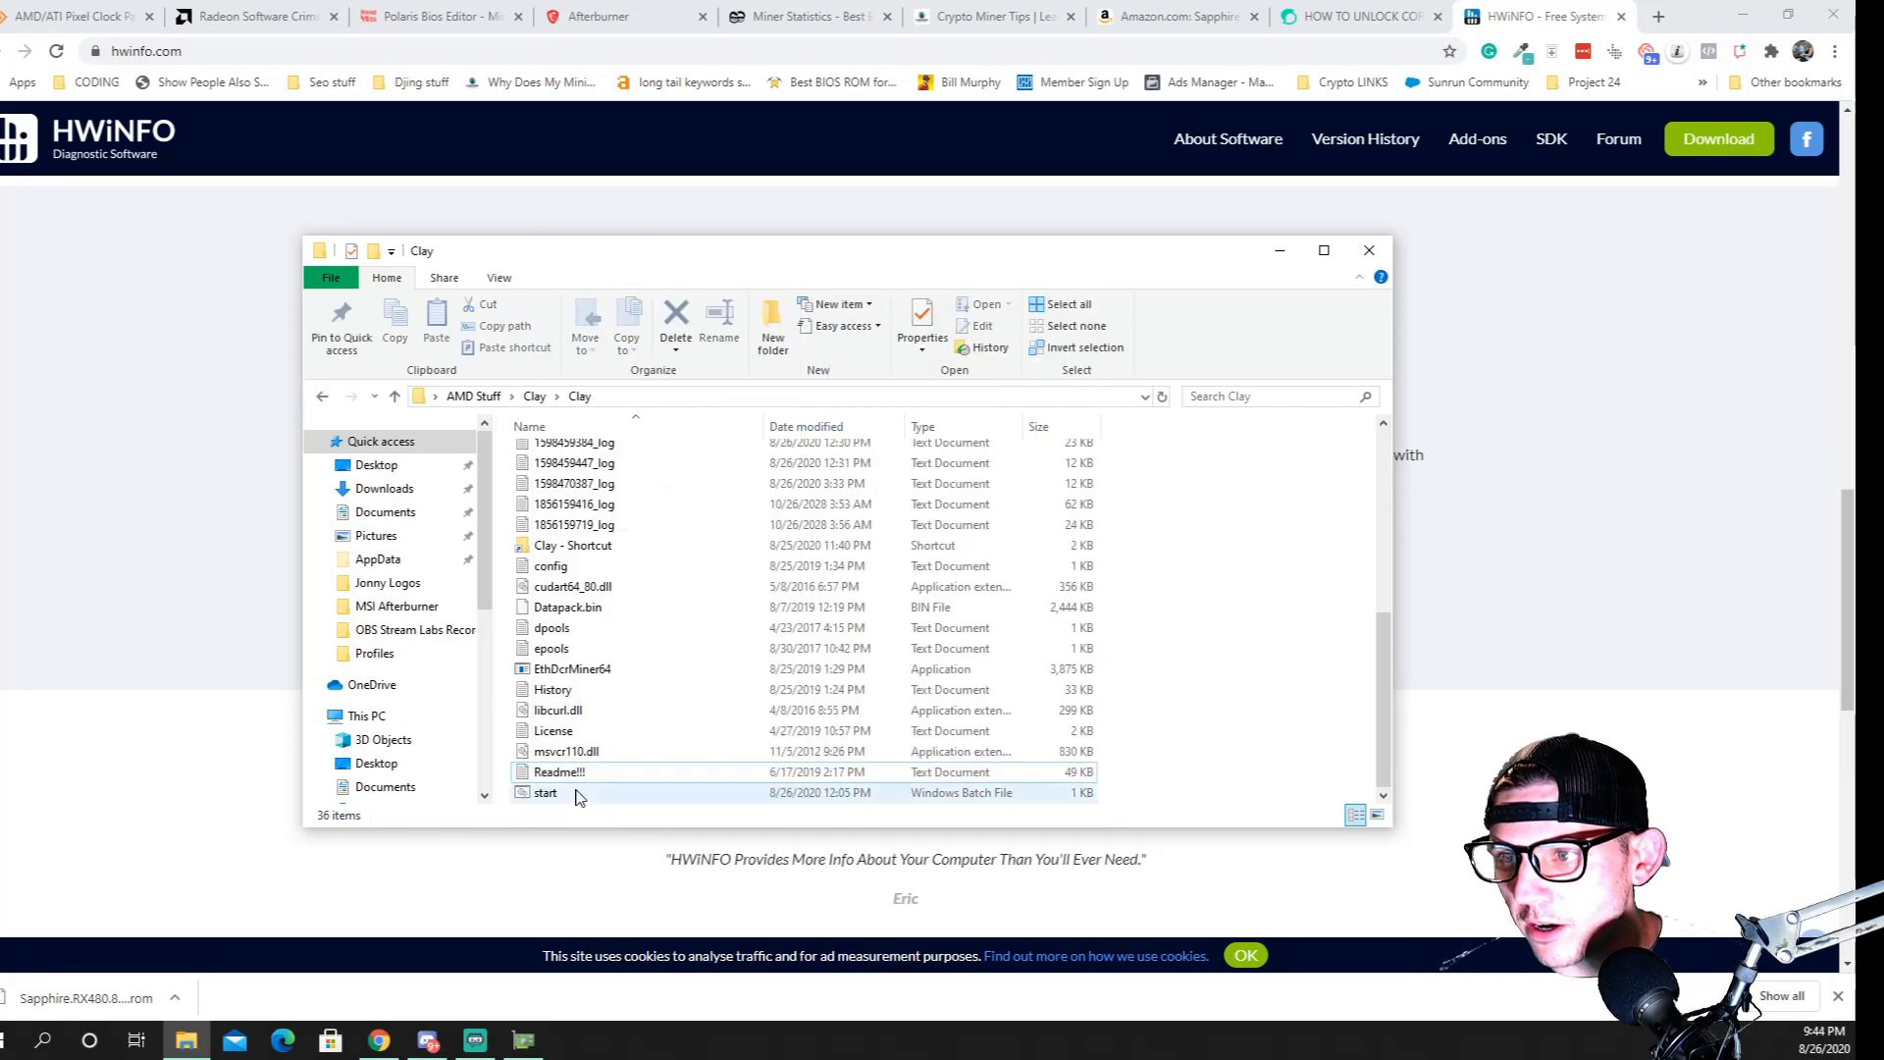
pyautogui.rightClick(553, 797)
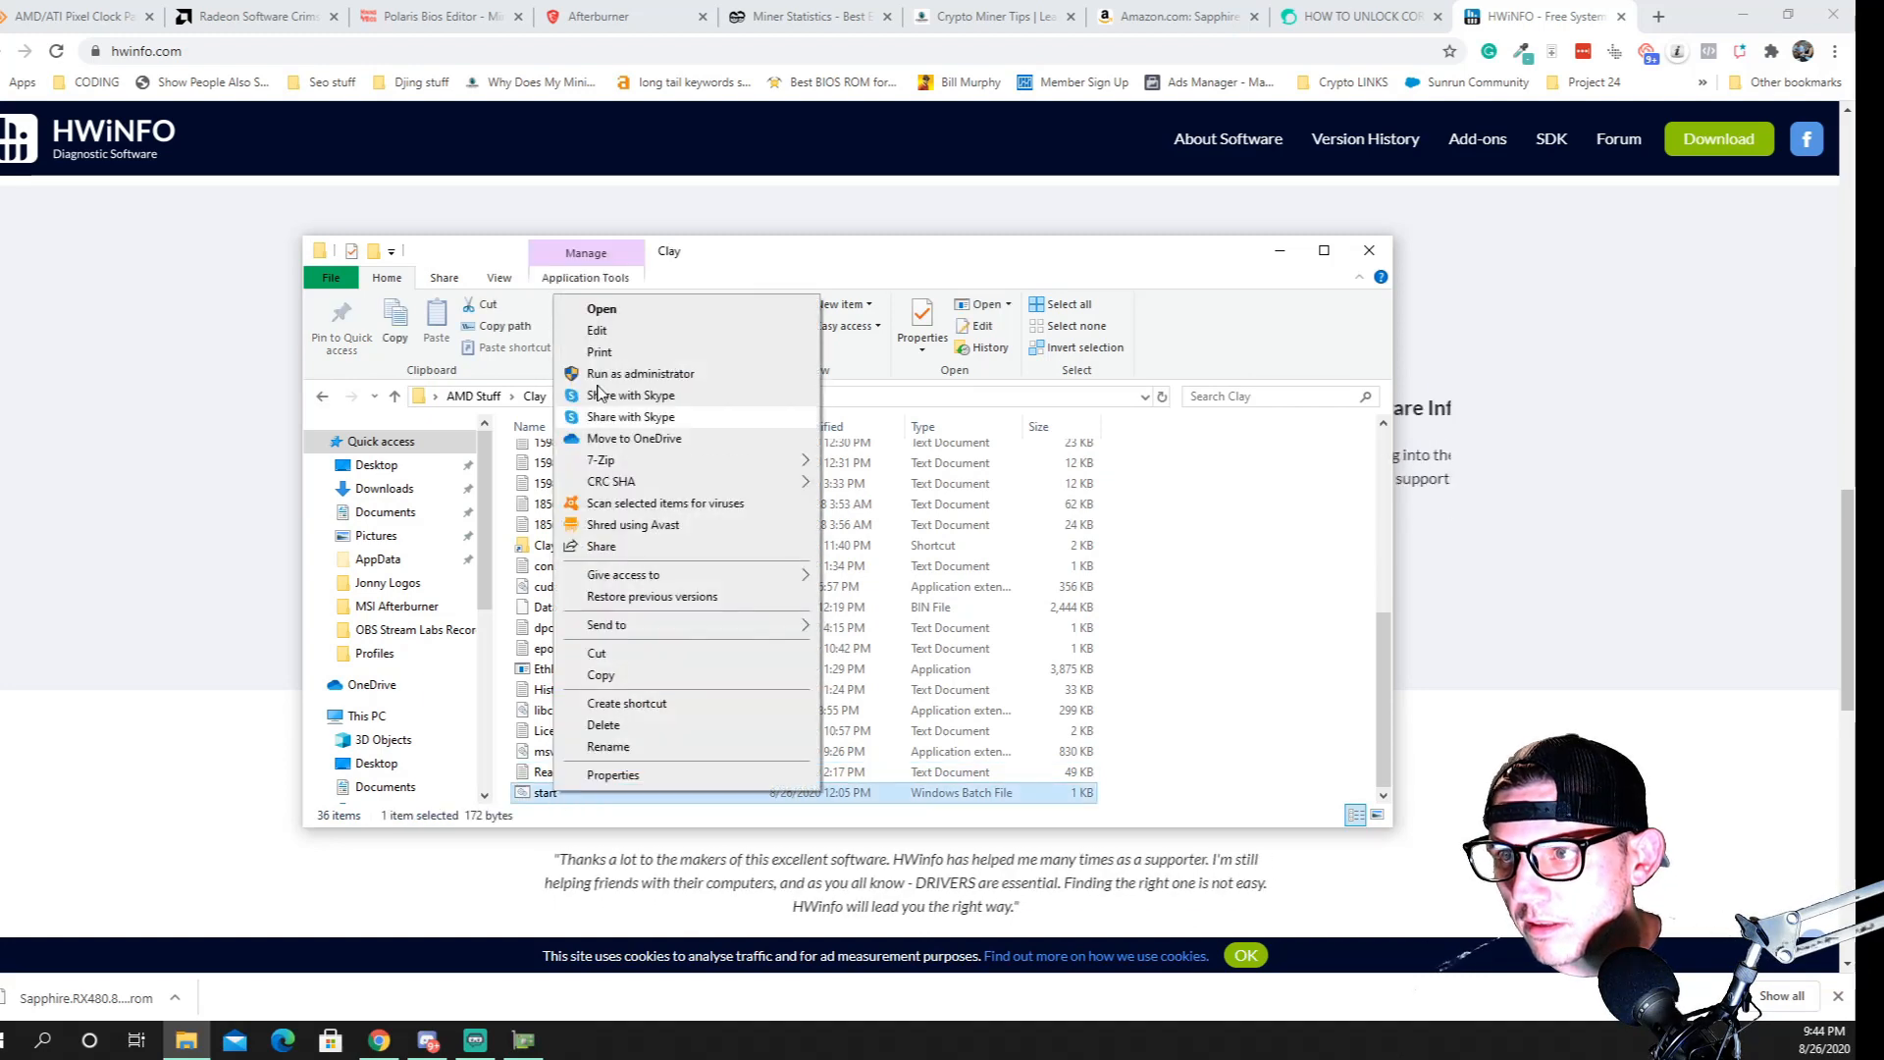
pyautogui.click(648, 336)
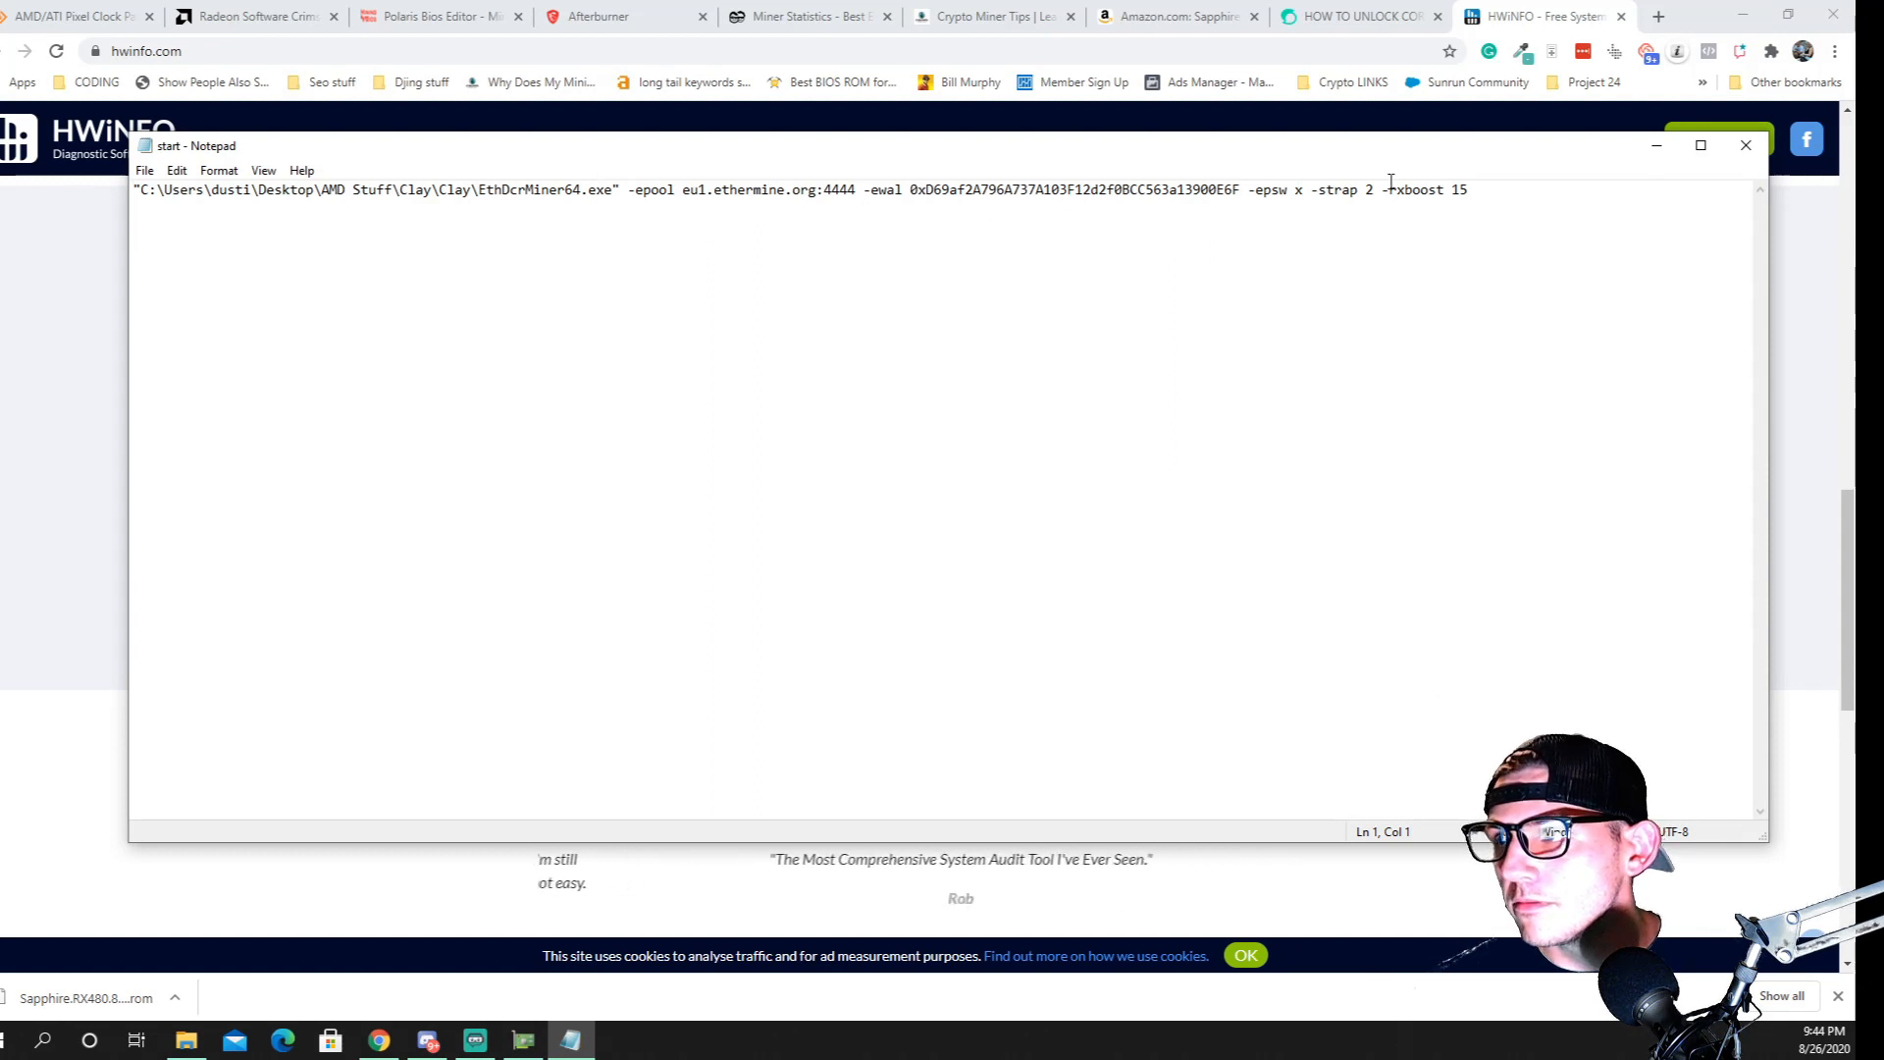
# Examine the miner command in the start file, highlighting the whole line, the -ewal option, the wallet address and the -strap option
pyautogui.moveTo(1481, 196); pyautogui.dragTo(113, 194)
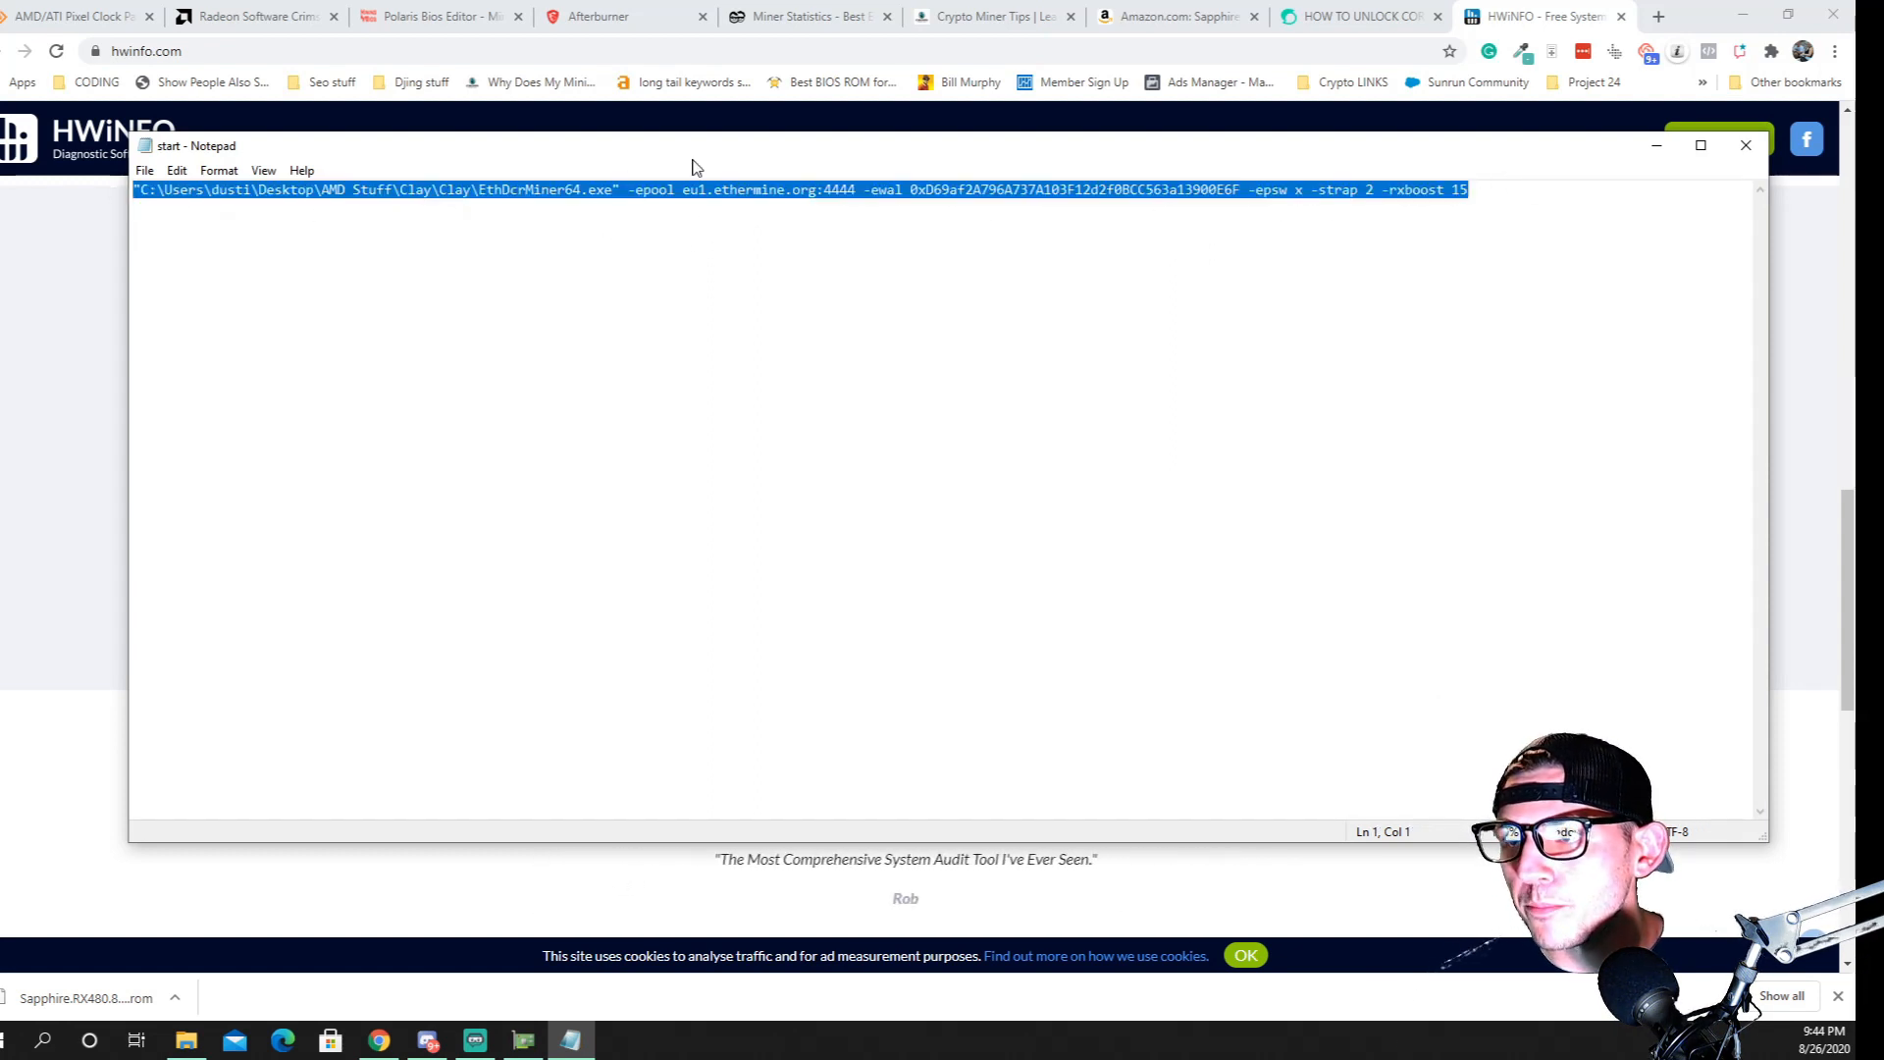
pyautogui.click(760, 189)
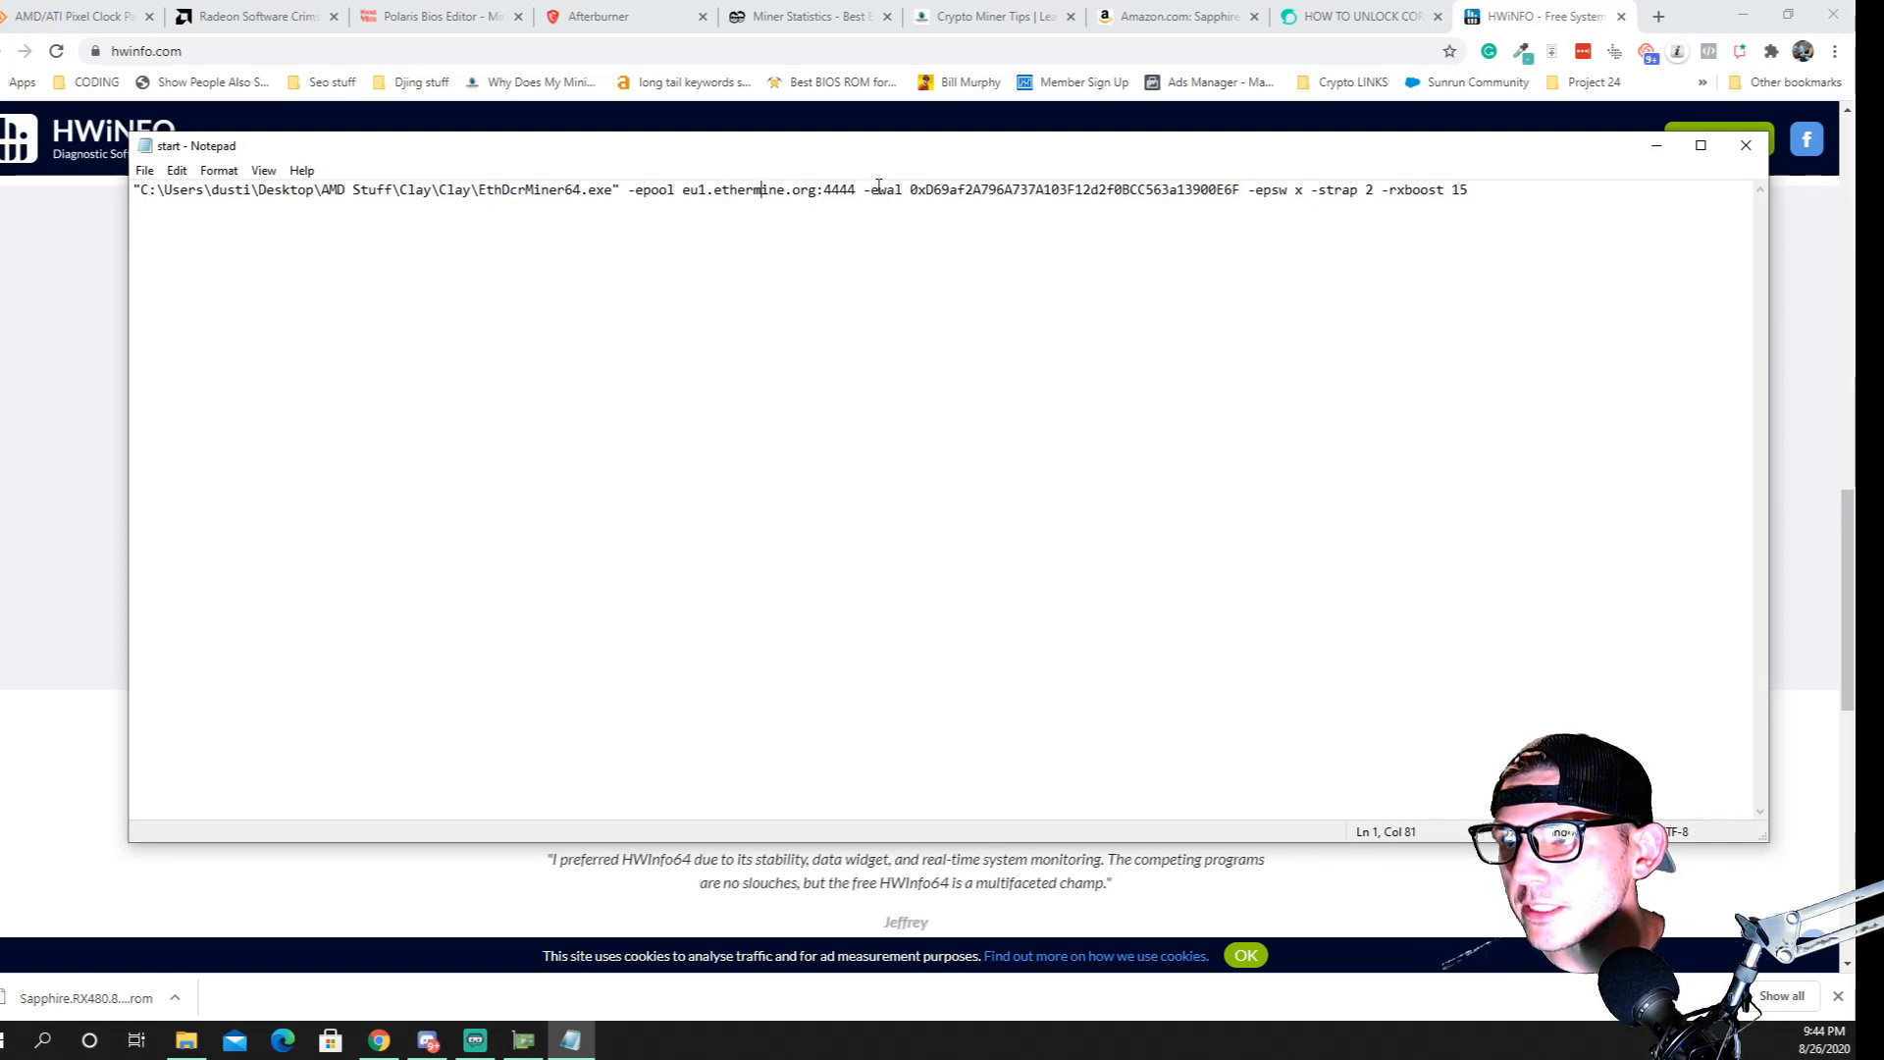
pyautogui.moveTo(862, 196)
pyautogui.mouseDown()
pyautogui.moveTo(1466, 192)
pyautogui.moveTo(888, 193)
pyautogui.mouseUp()
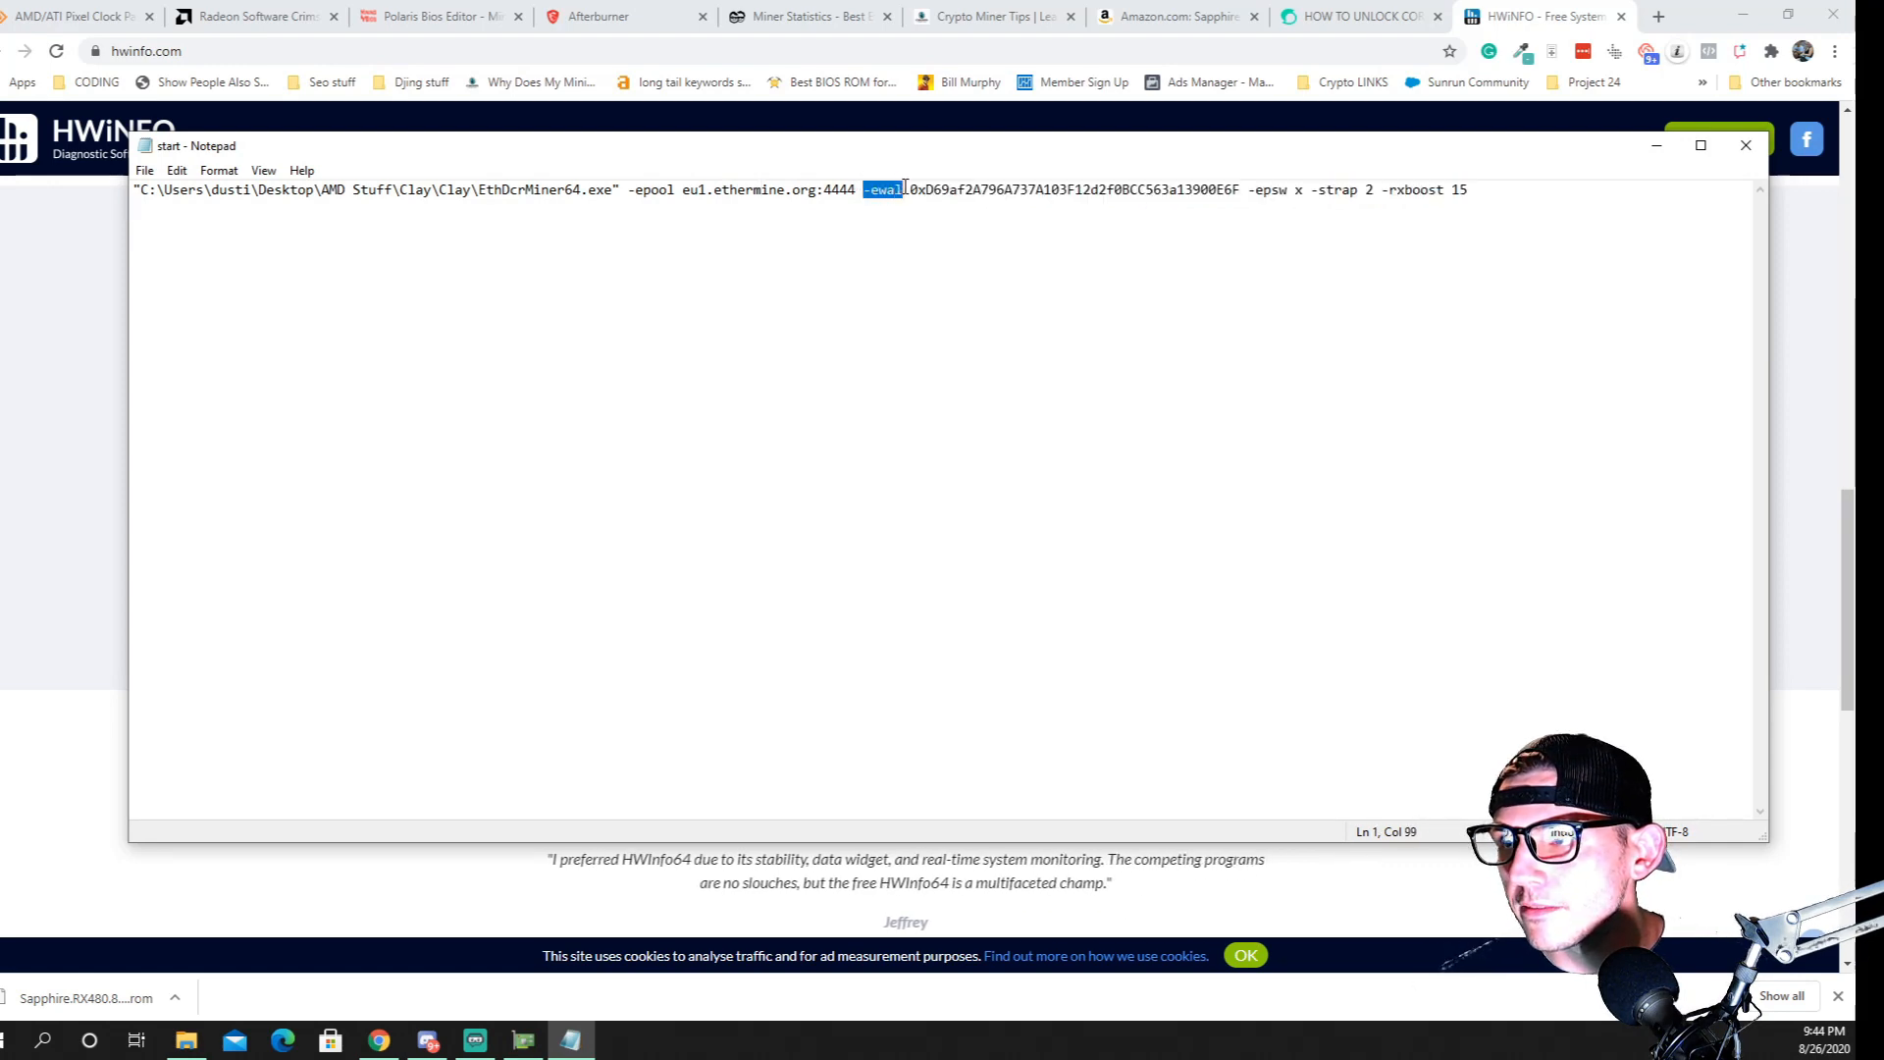
pyautogui.doubleClick(981, 186)
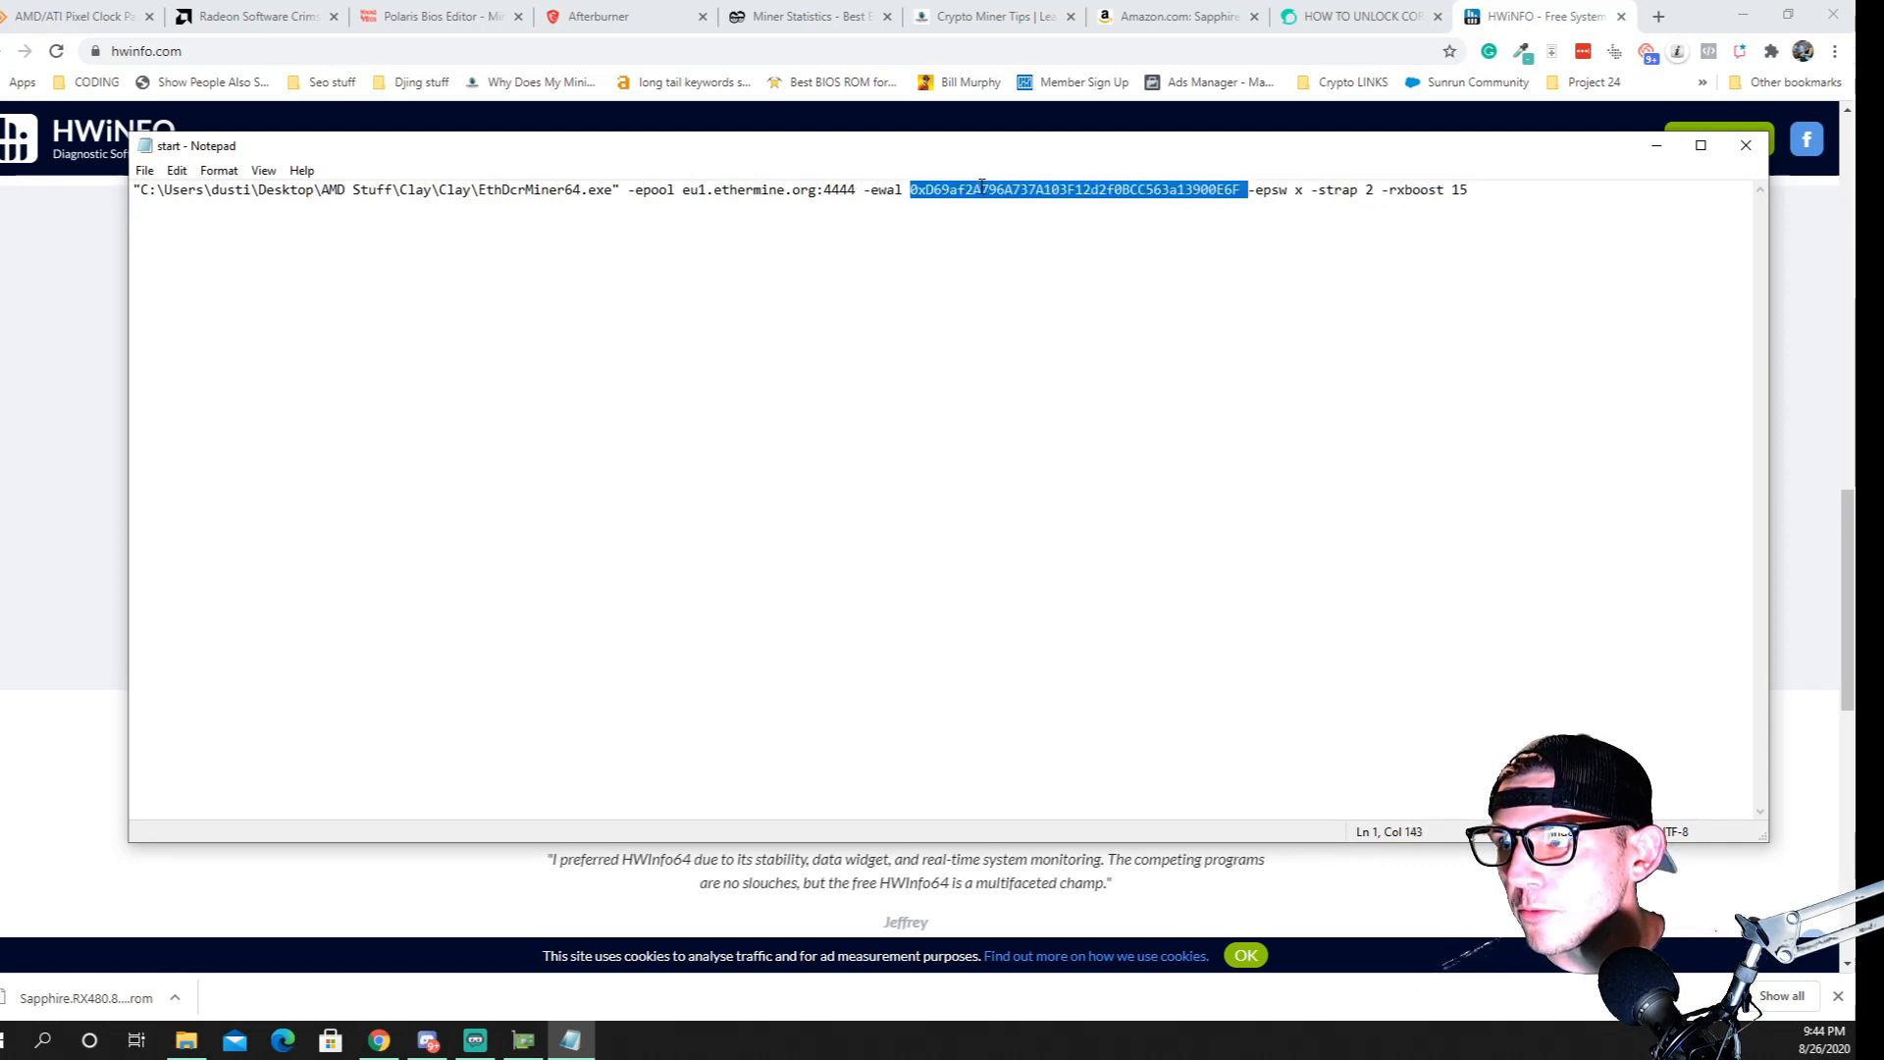
pyautogui.click(1242, 191)
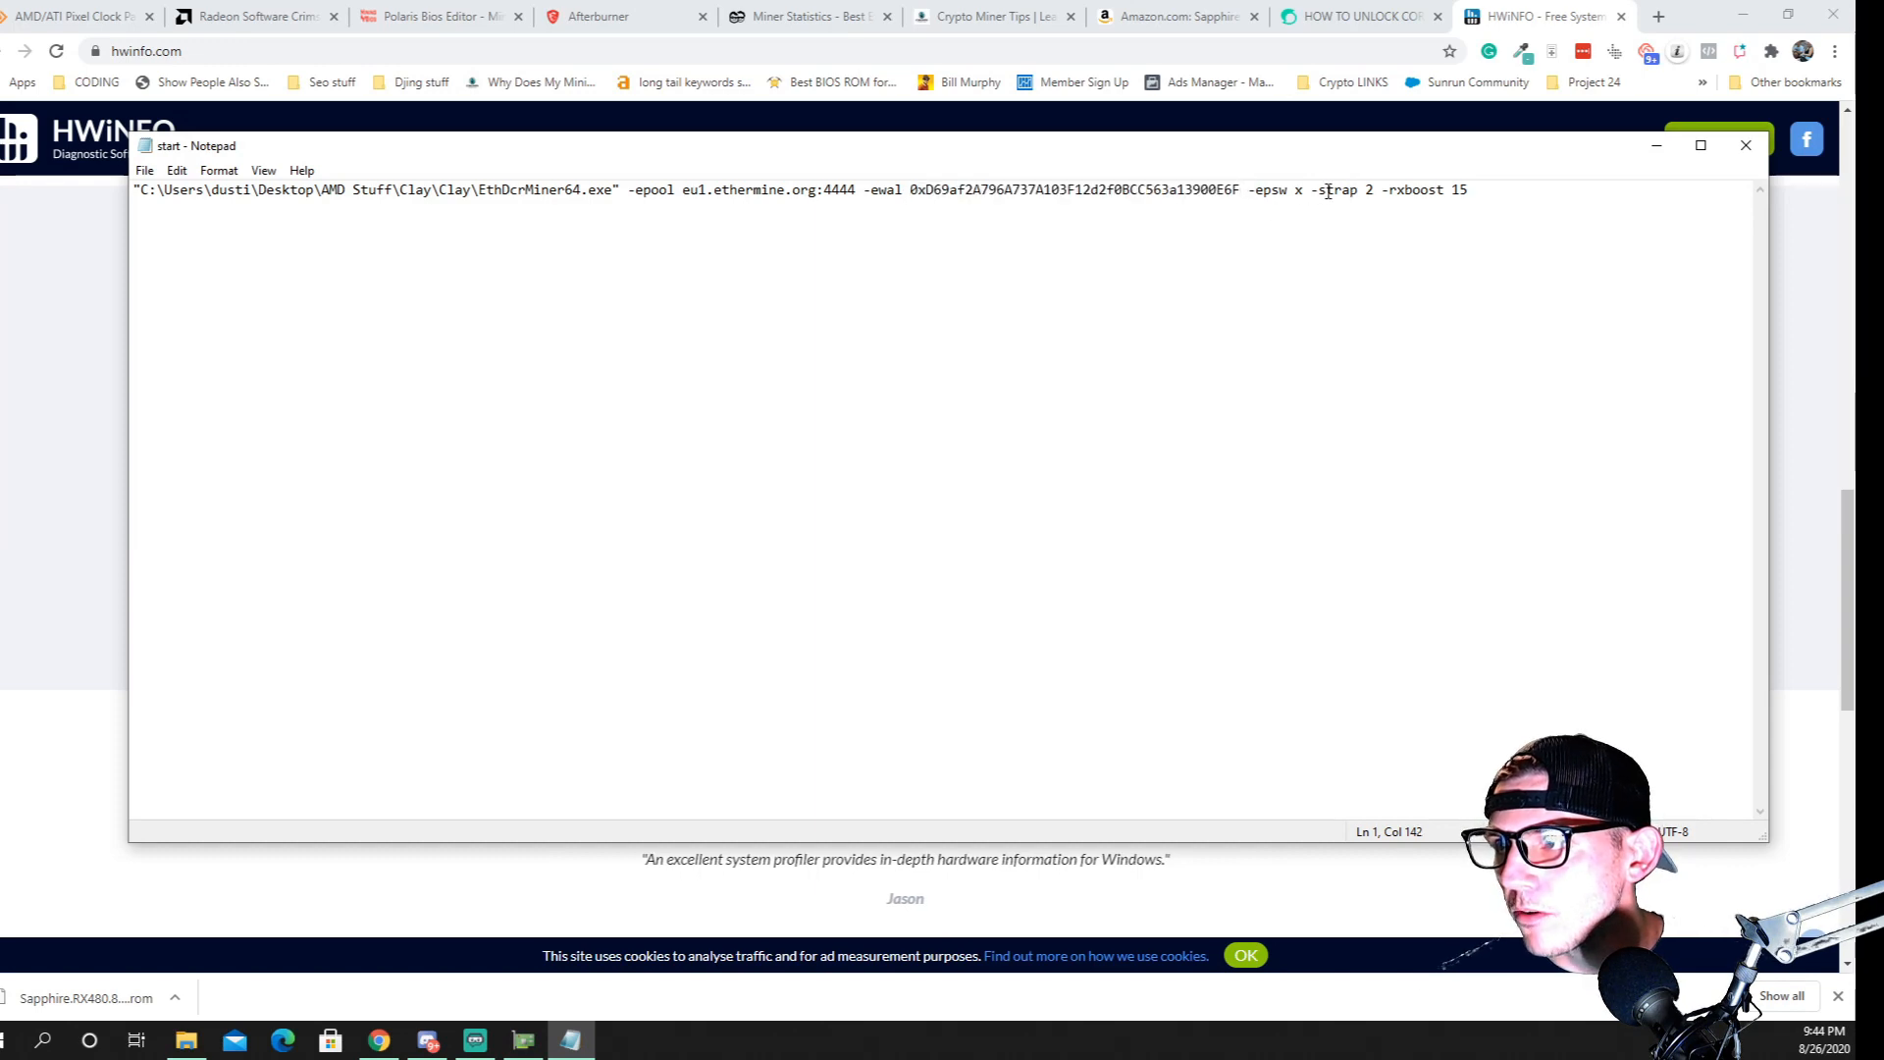
pyautogui.moveTo(1344, 191); pyautogui.dragTo(1403, 201)
pyautogui.click(1450, 204)
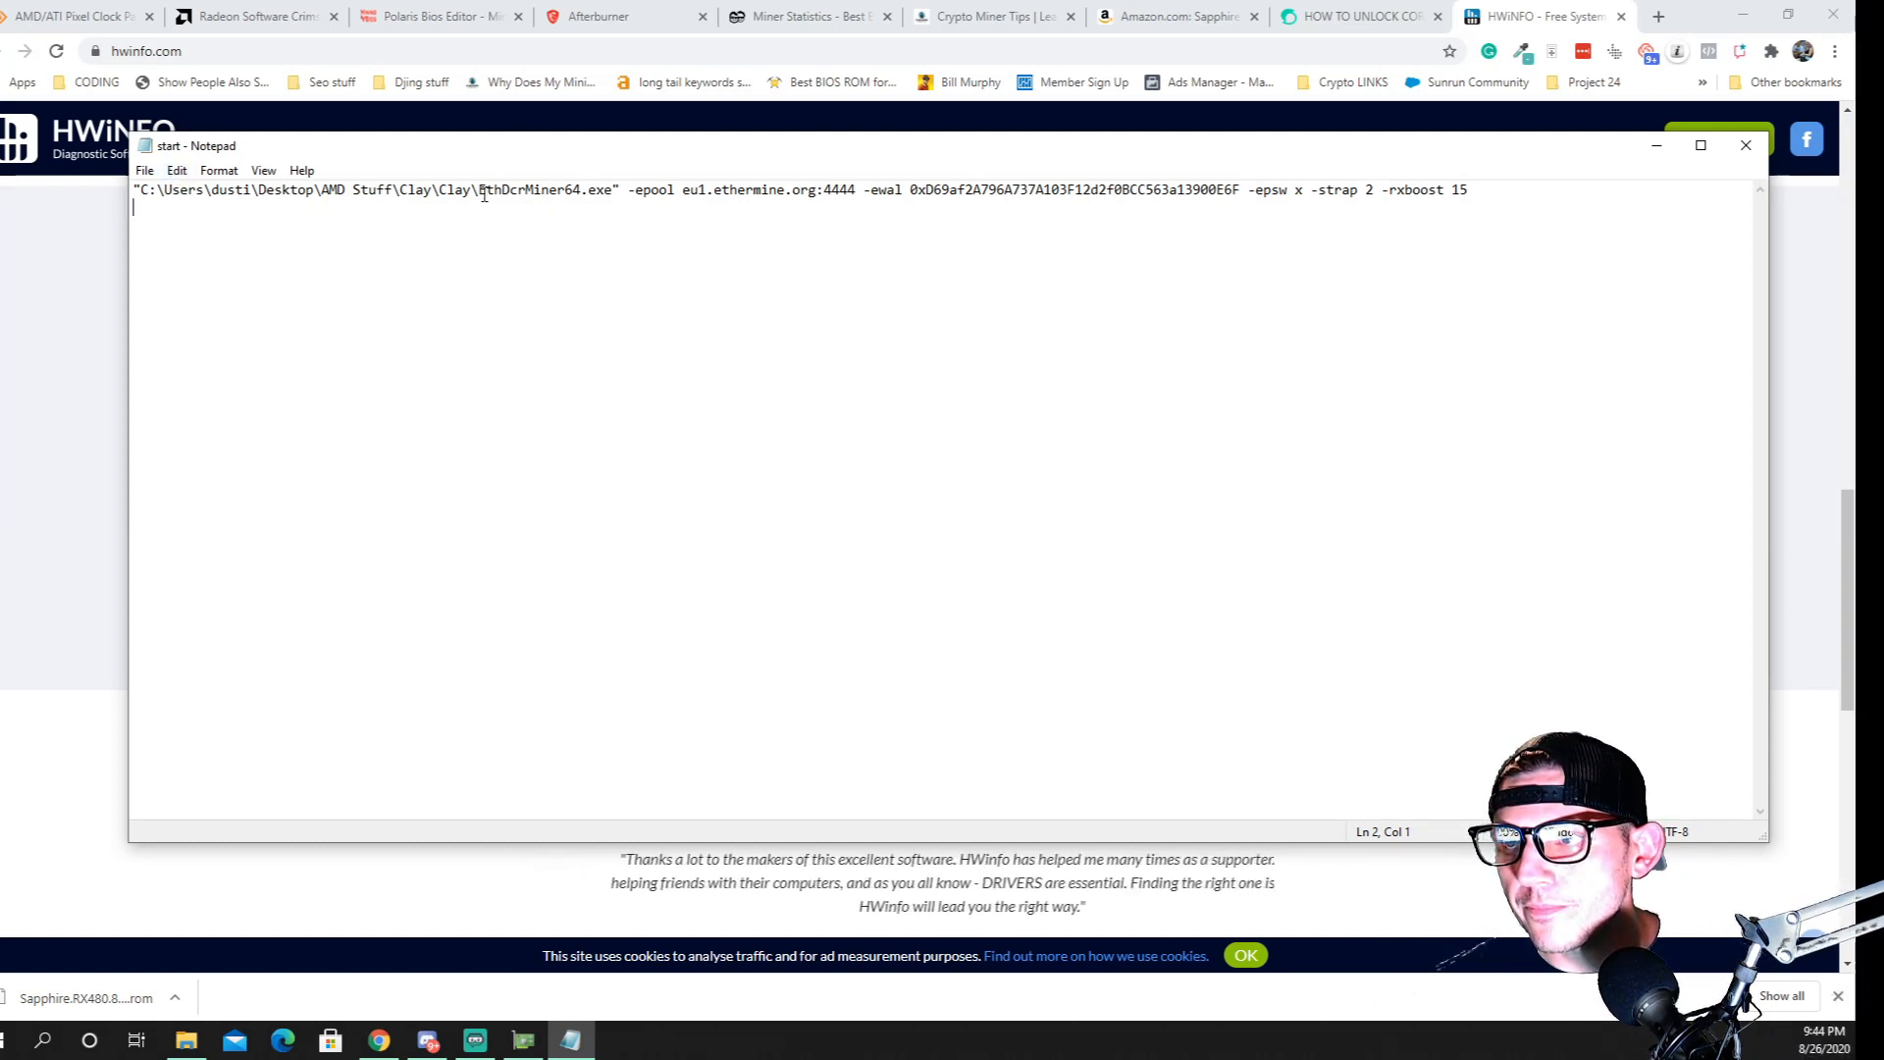
# Delete the folder path before EthDcrMiner64.exe and both quotation marks, then save and close the start file
pyautogui.moveTo(481, 187); pyautogui.dragTo(136, 192)
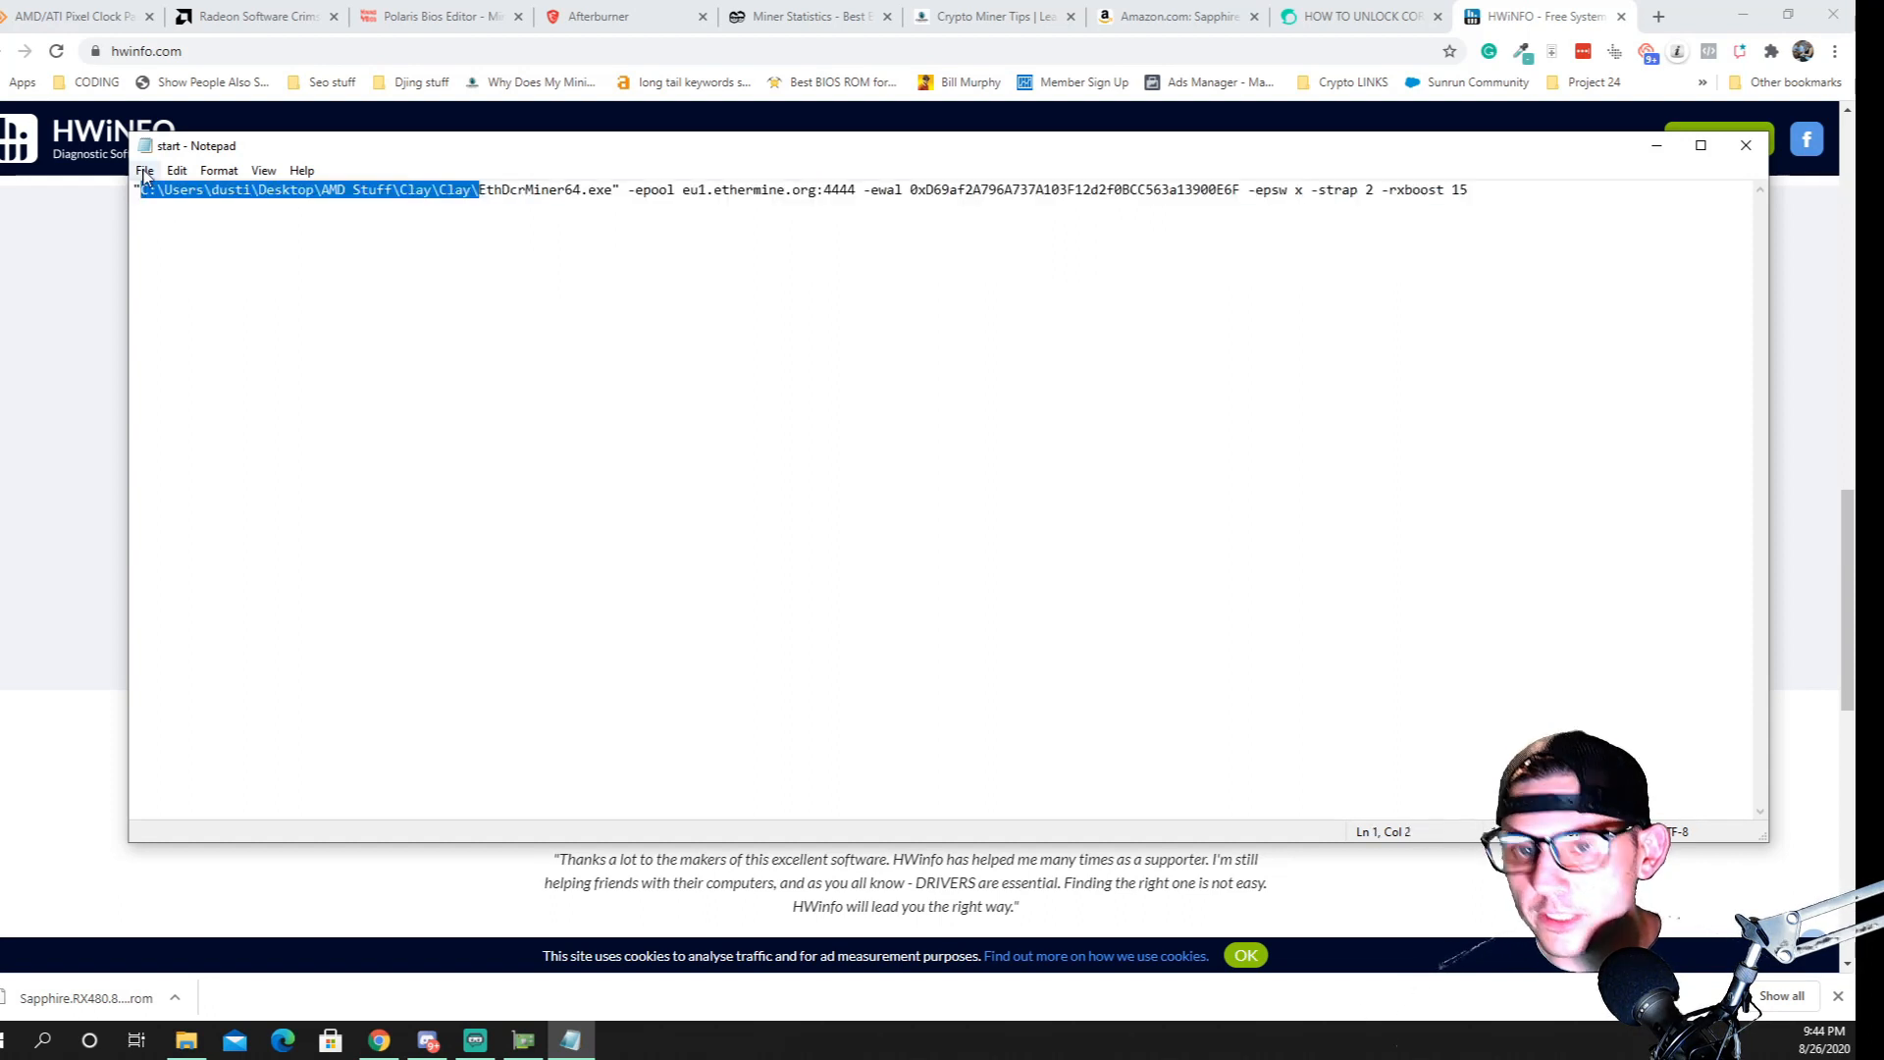
pyautogui.press('BackSpace')
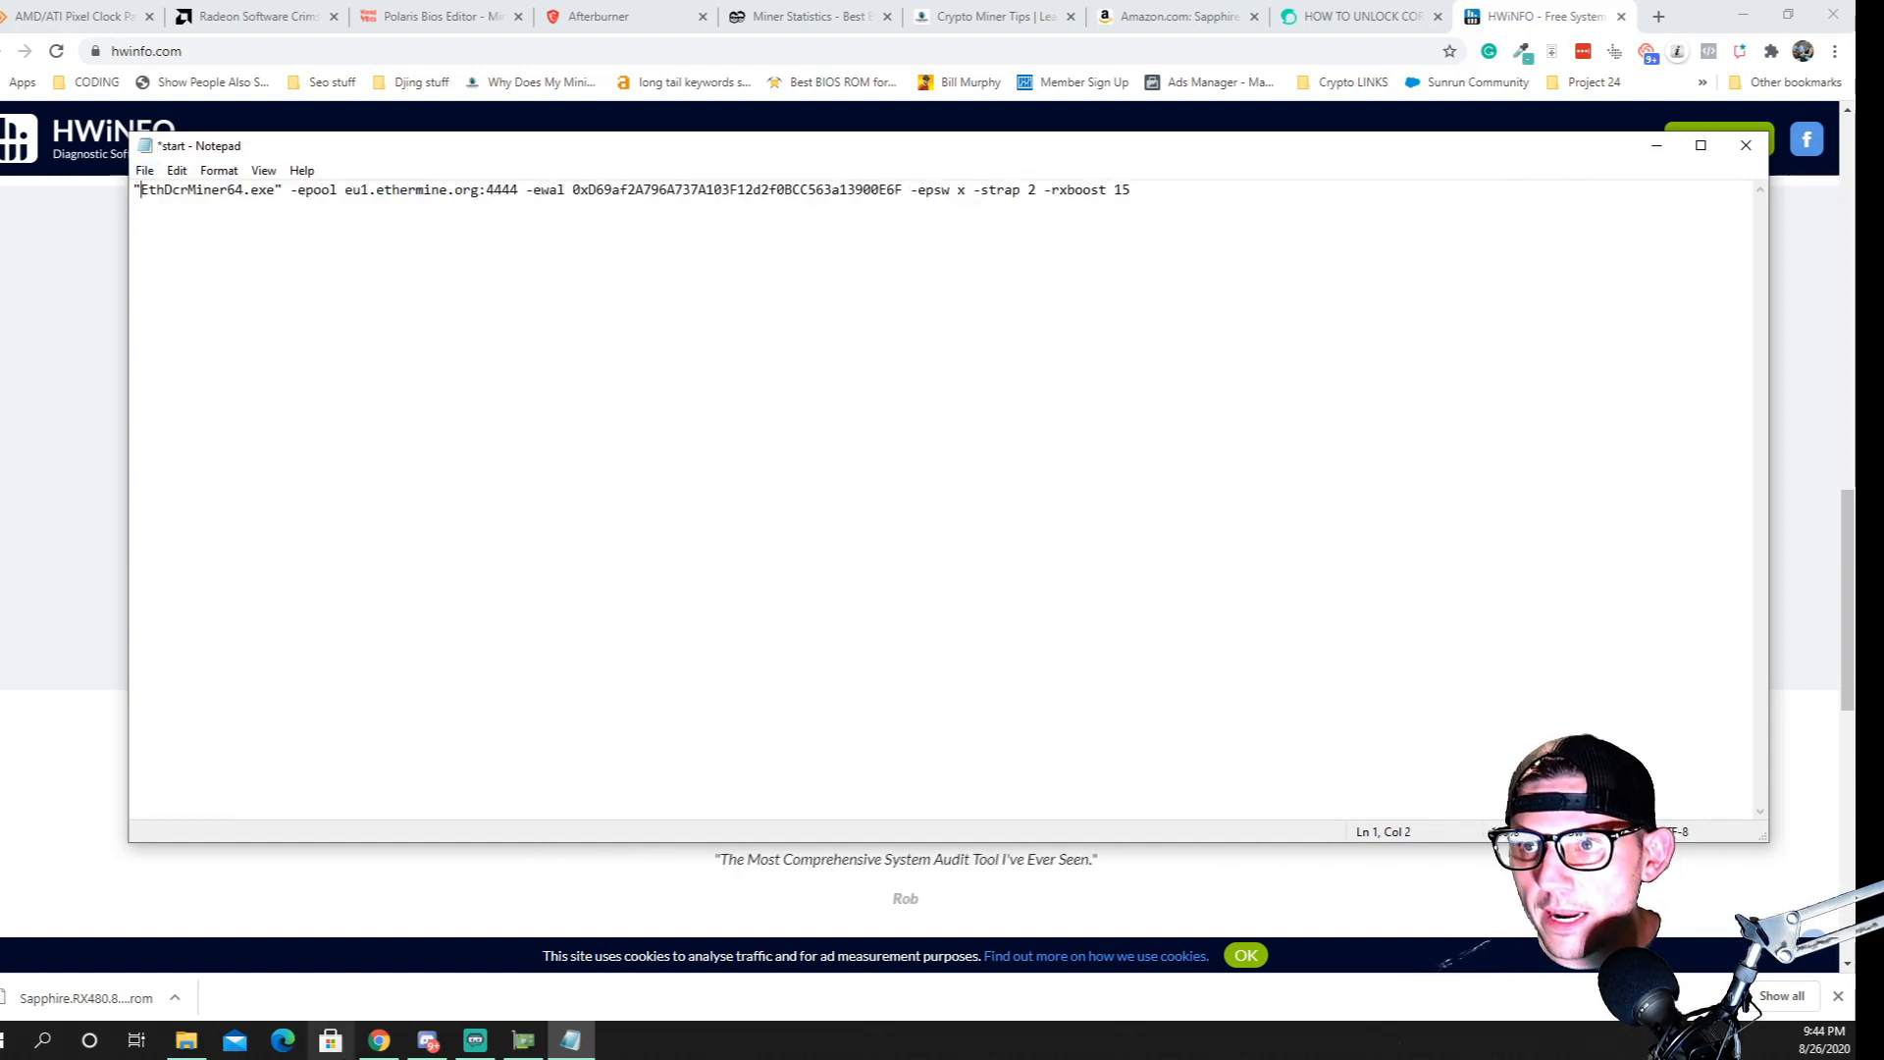
pyautogui.press('BackSpace')
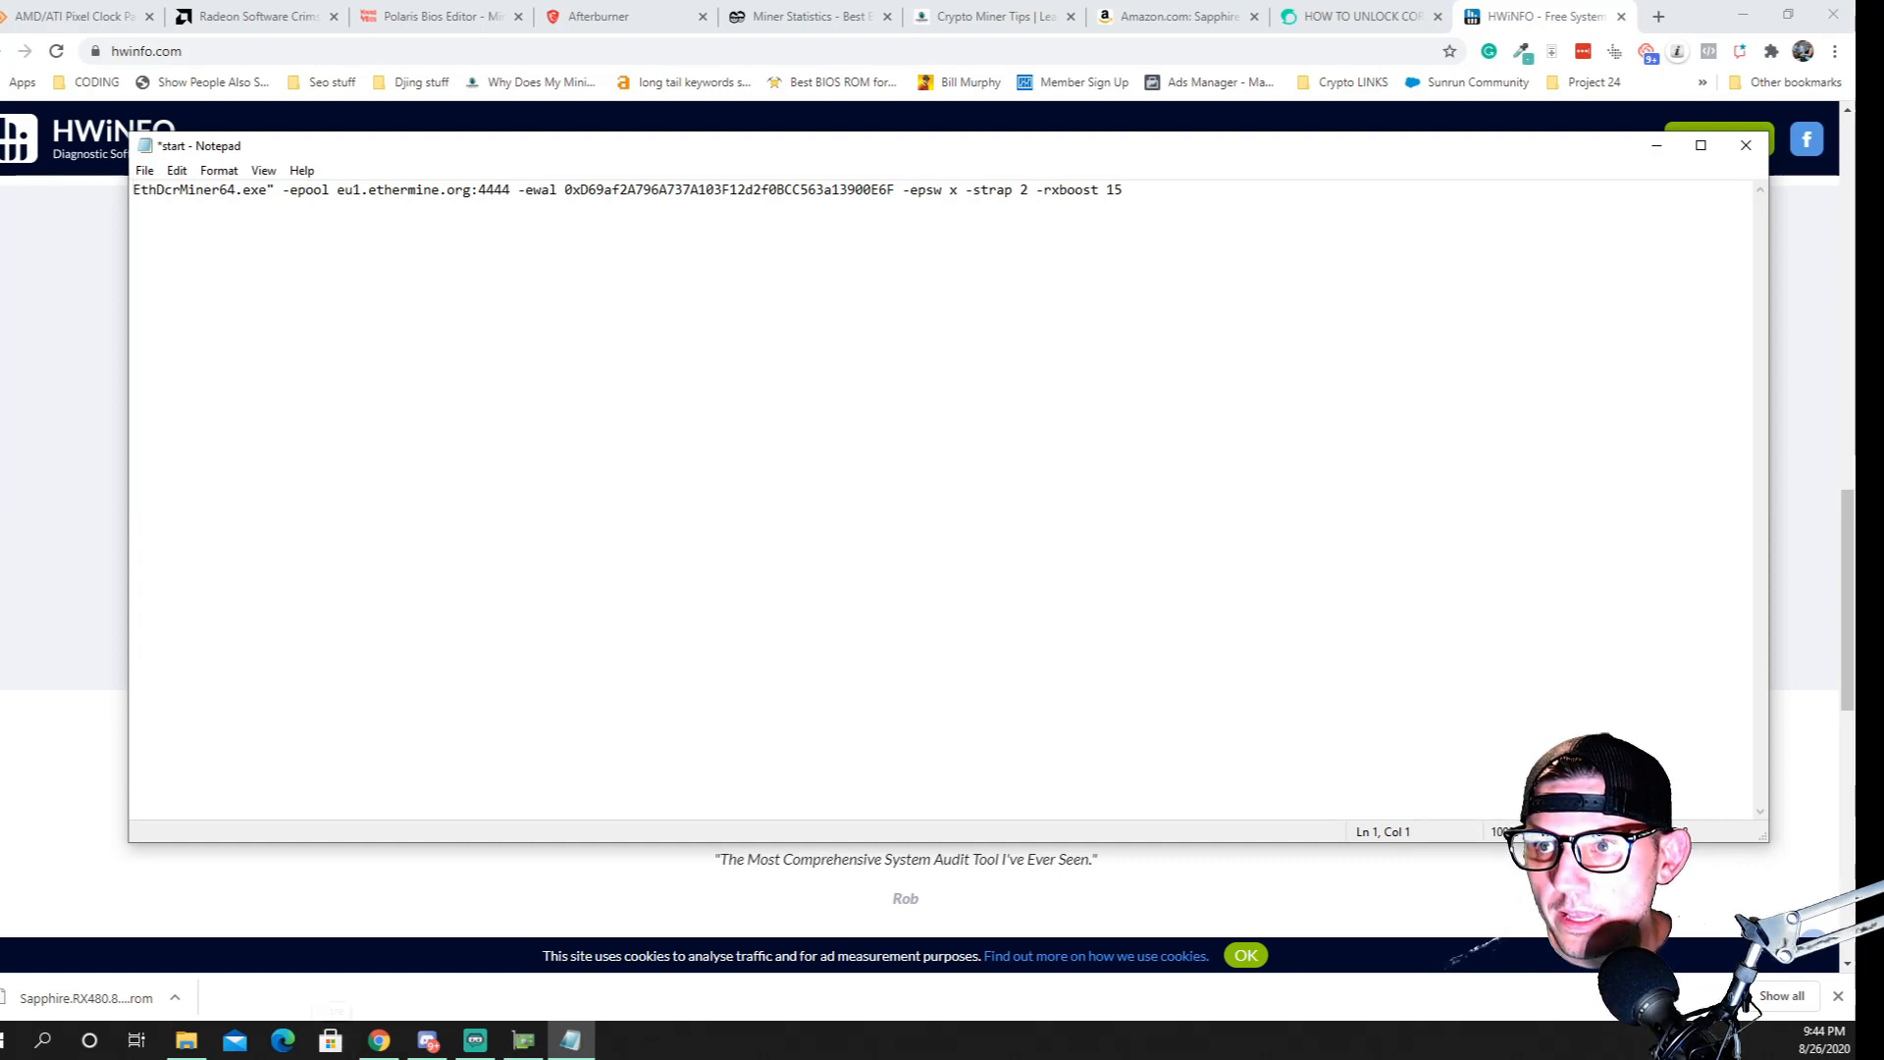
pyautogui.click(276, 189)
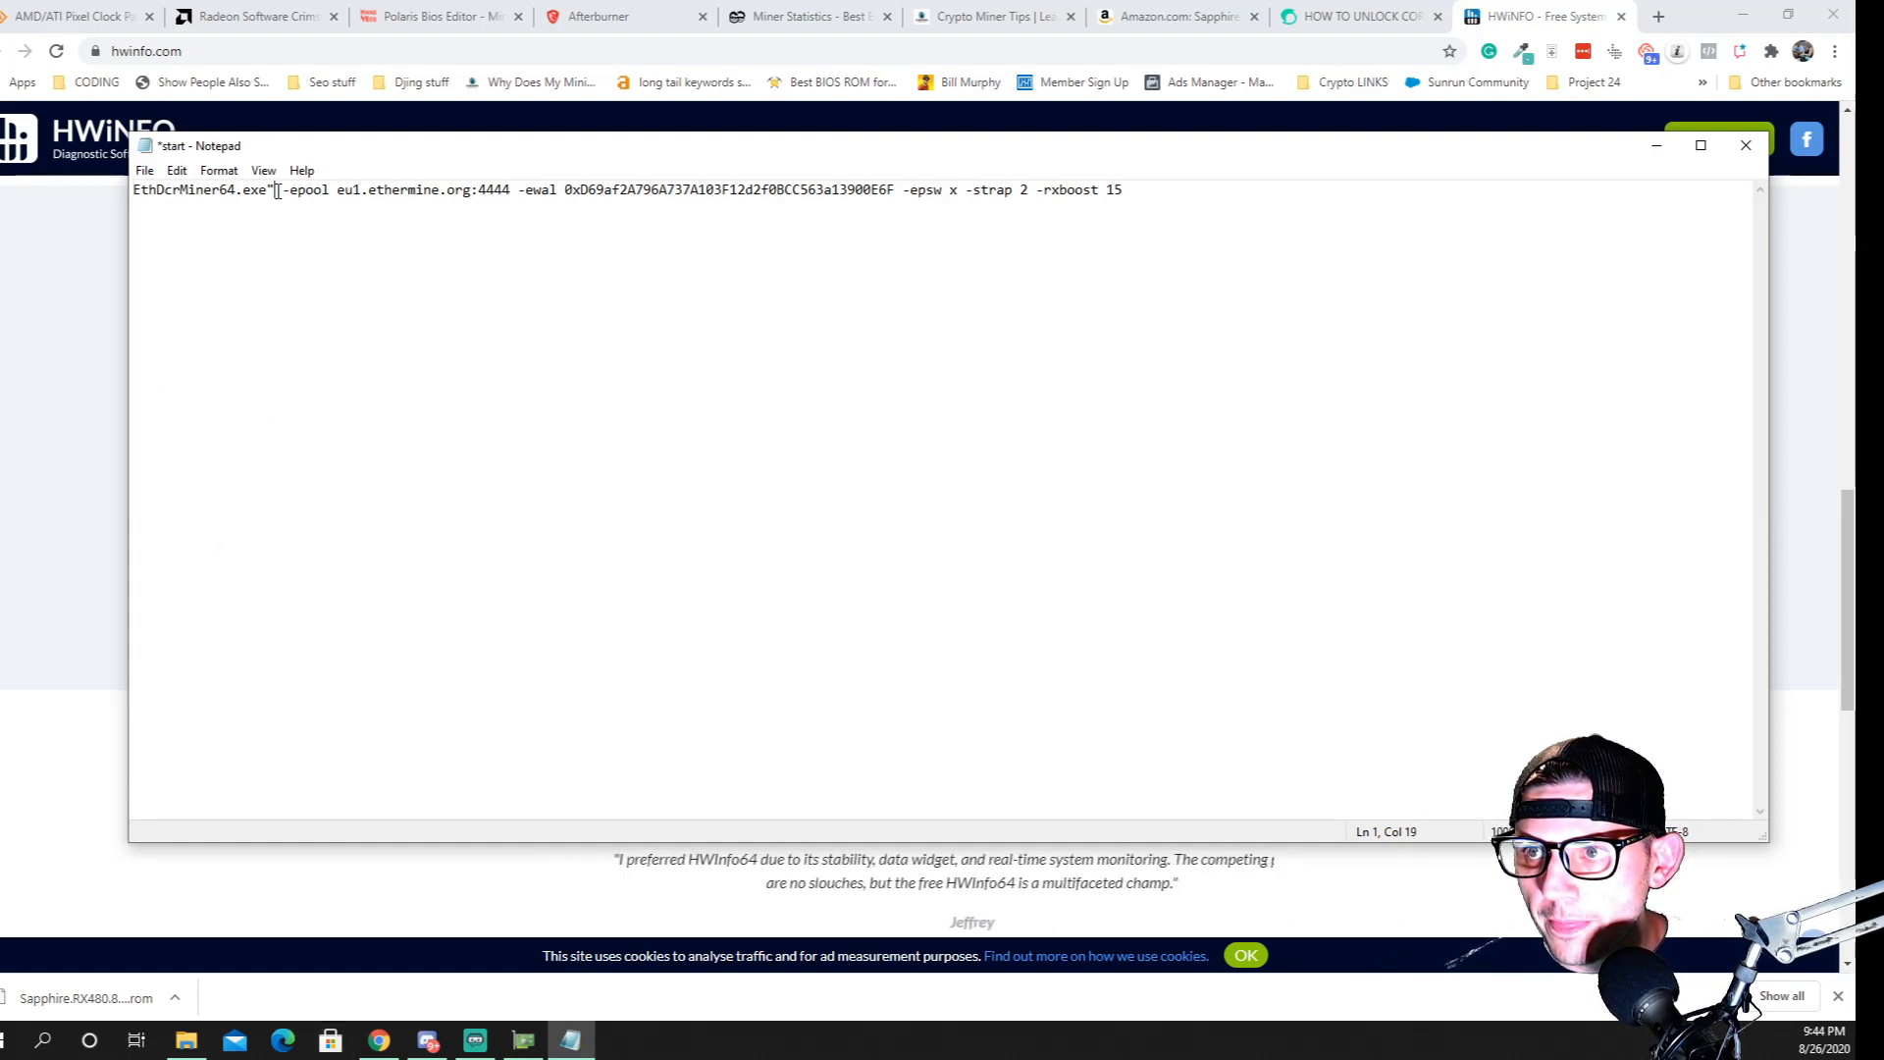
pyautogui.press('BackSpace')
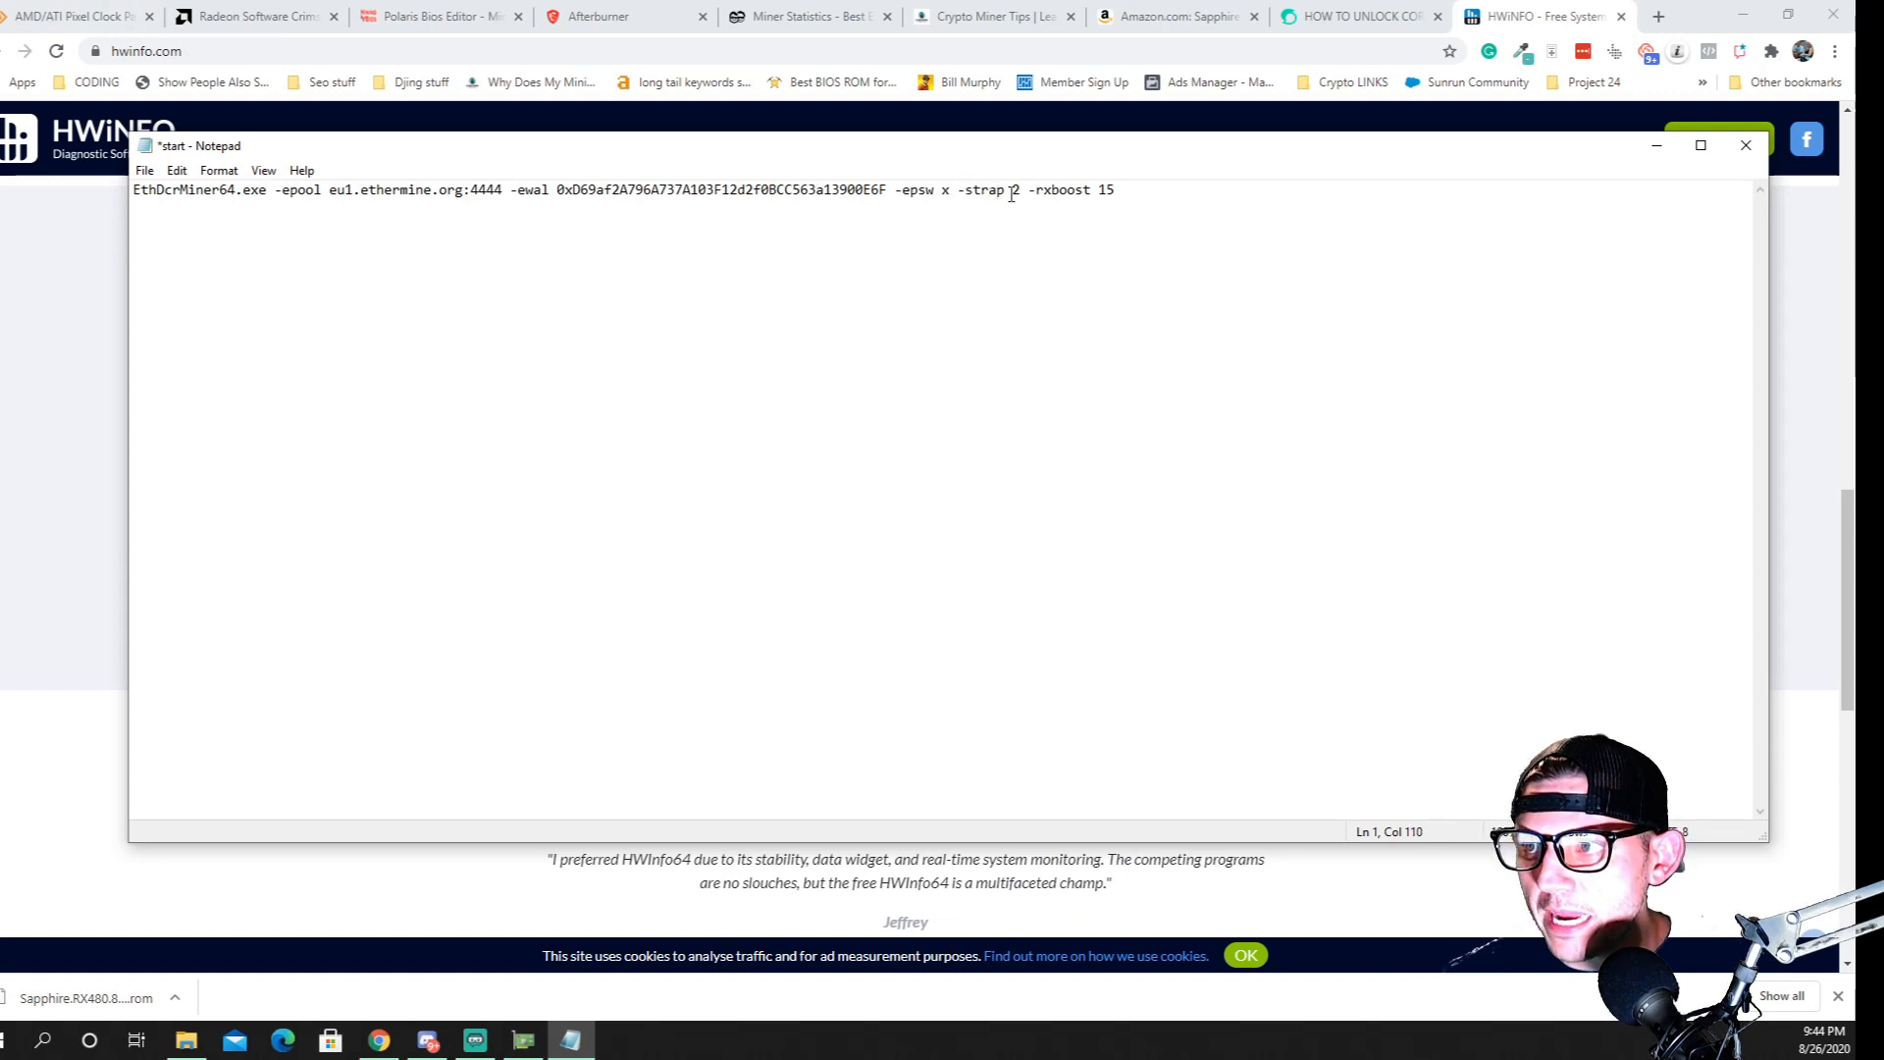
pyautogui.moveTo(959, 190); pyautogui.dragTo(1109, 202)
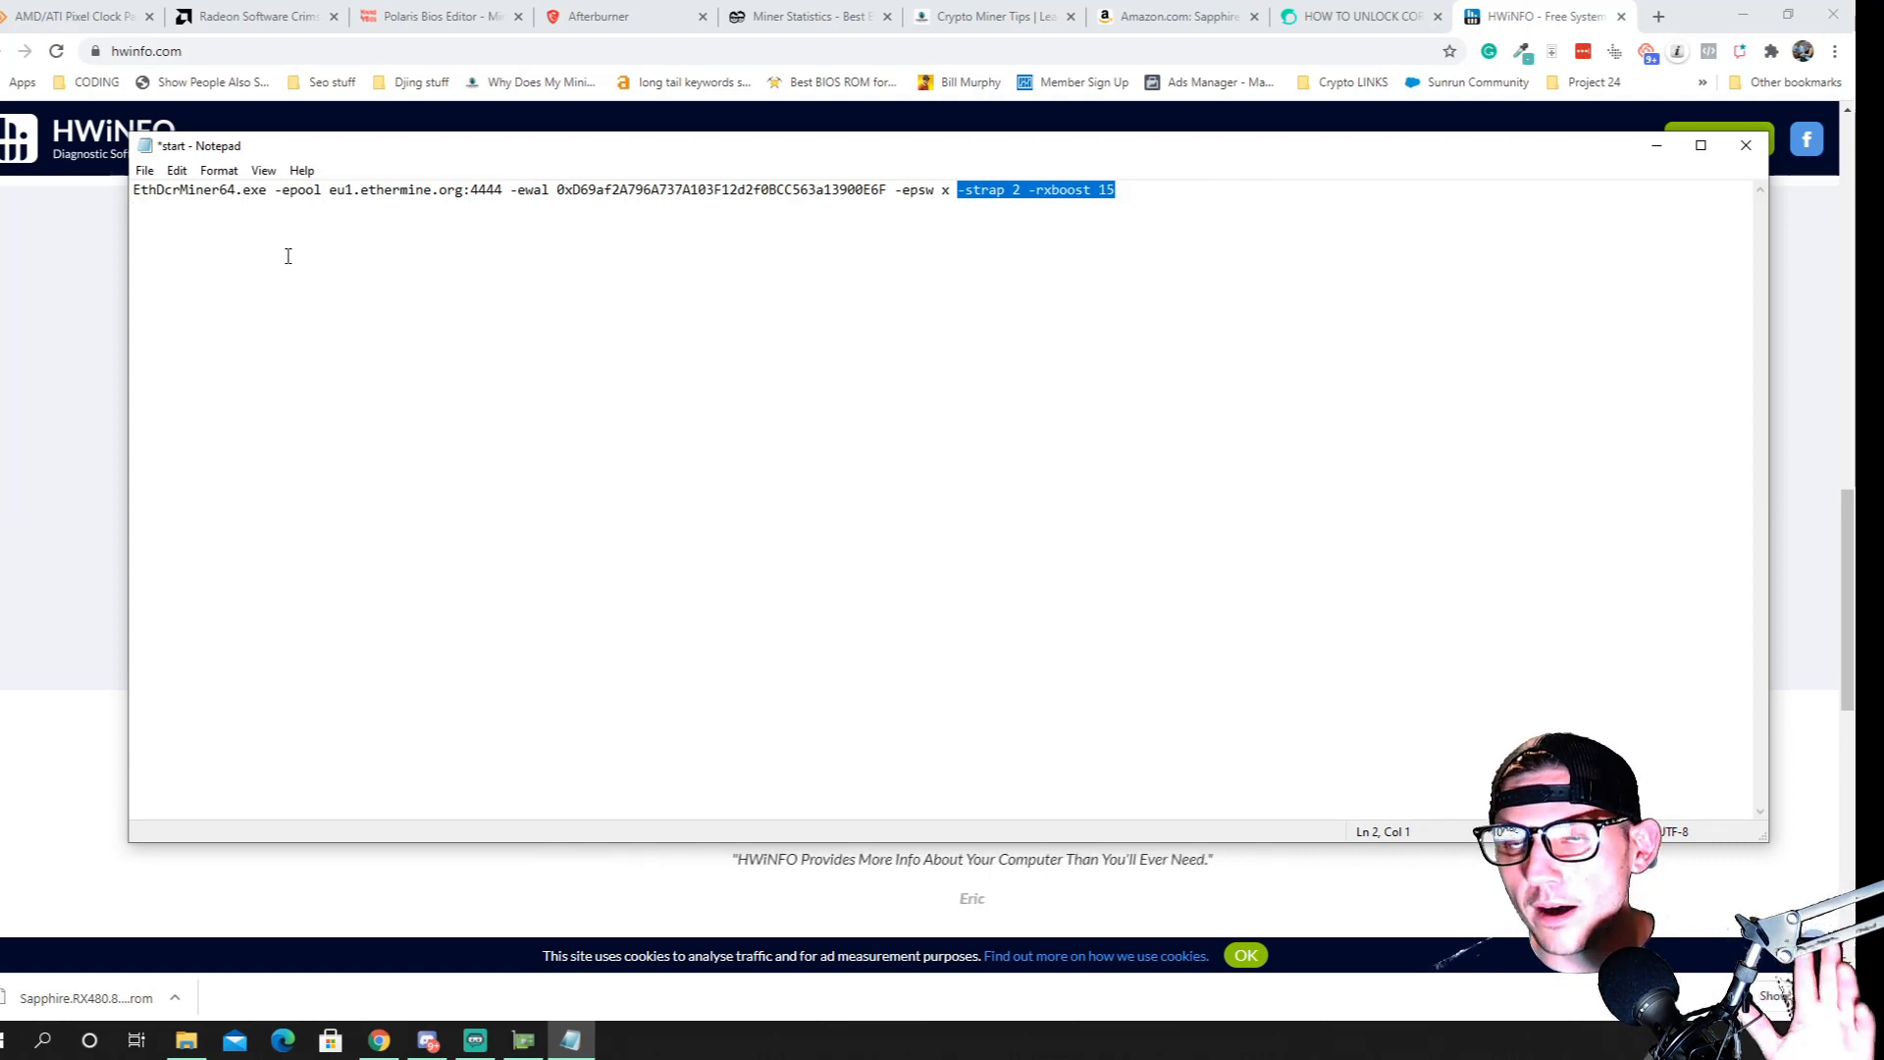
pyautogui.click(132, 190)
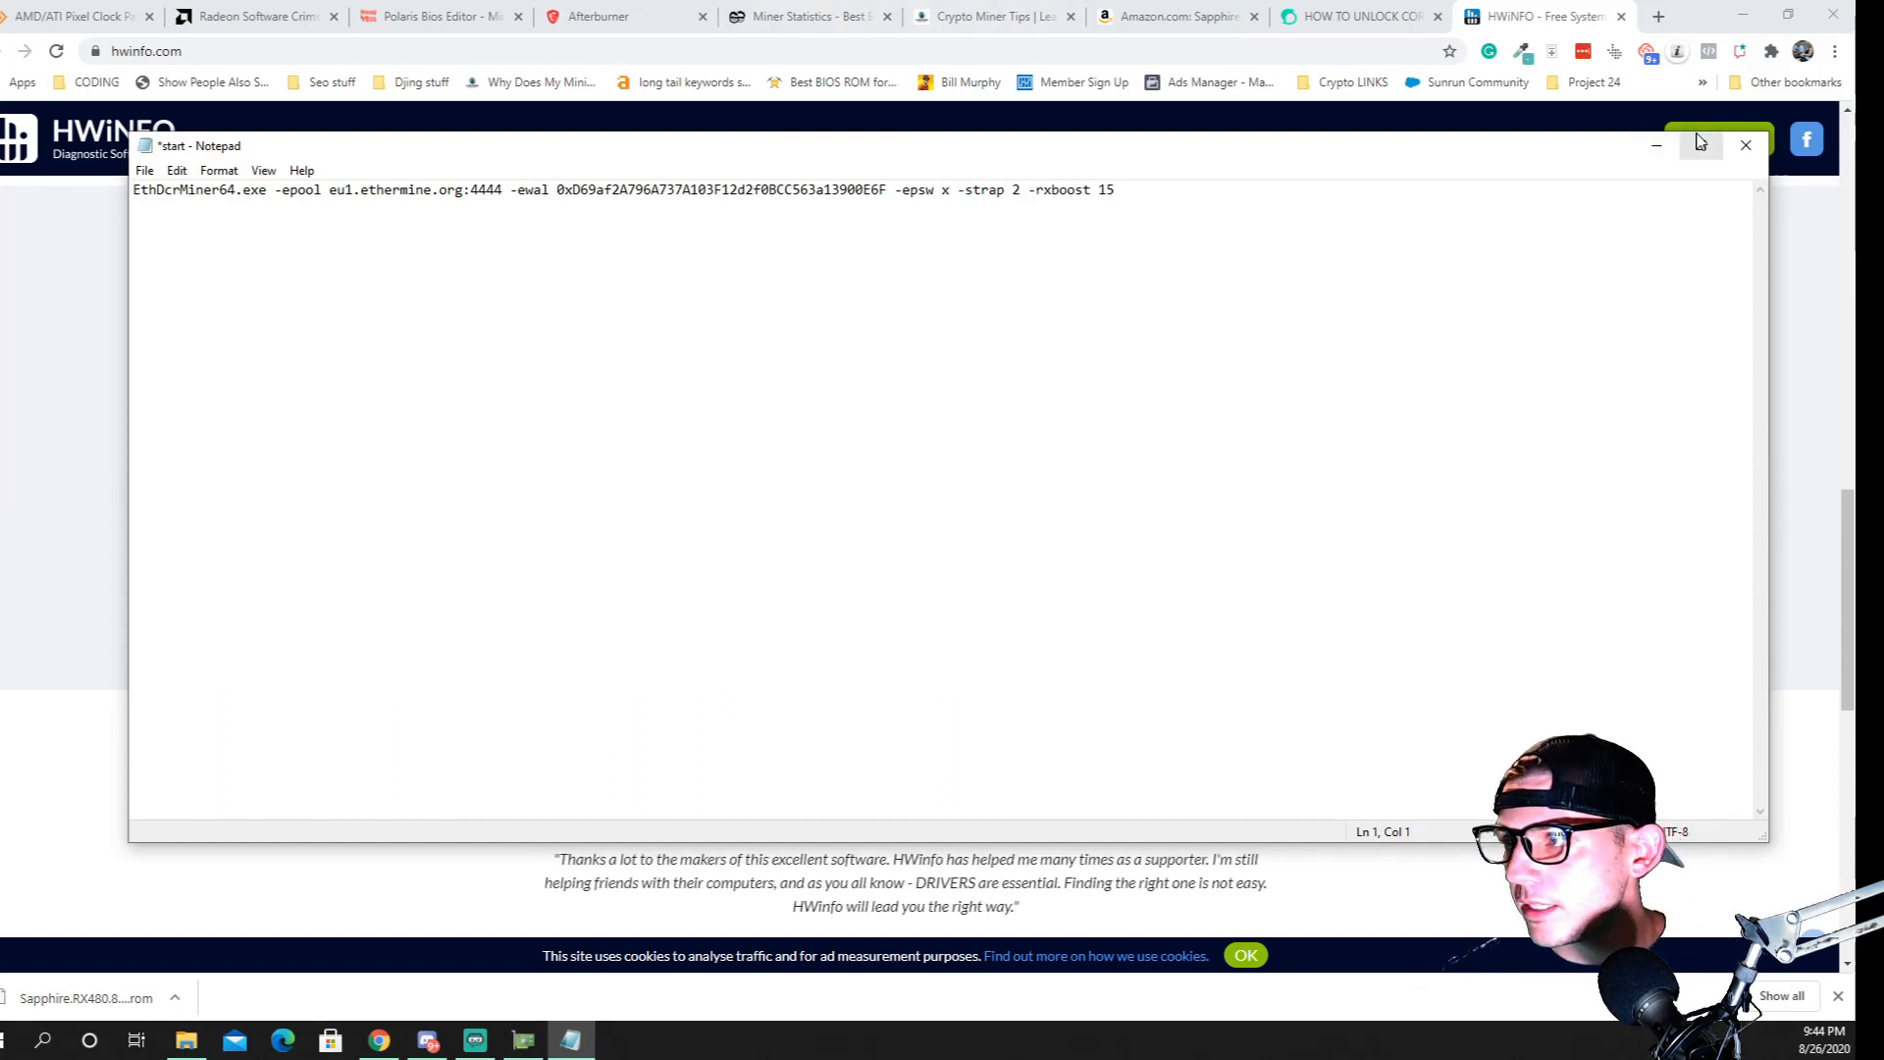
pyautogui.click(1744, 148)
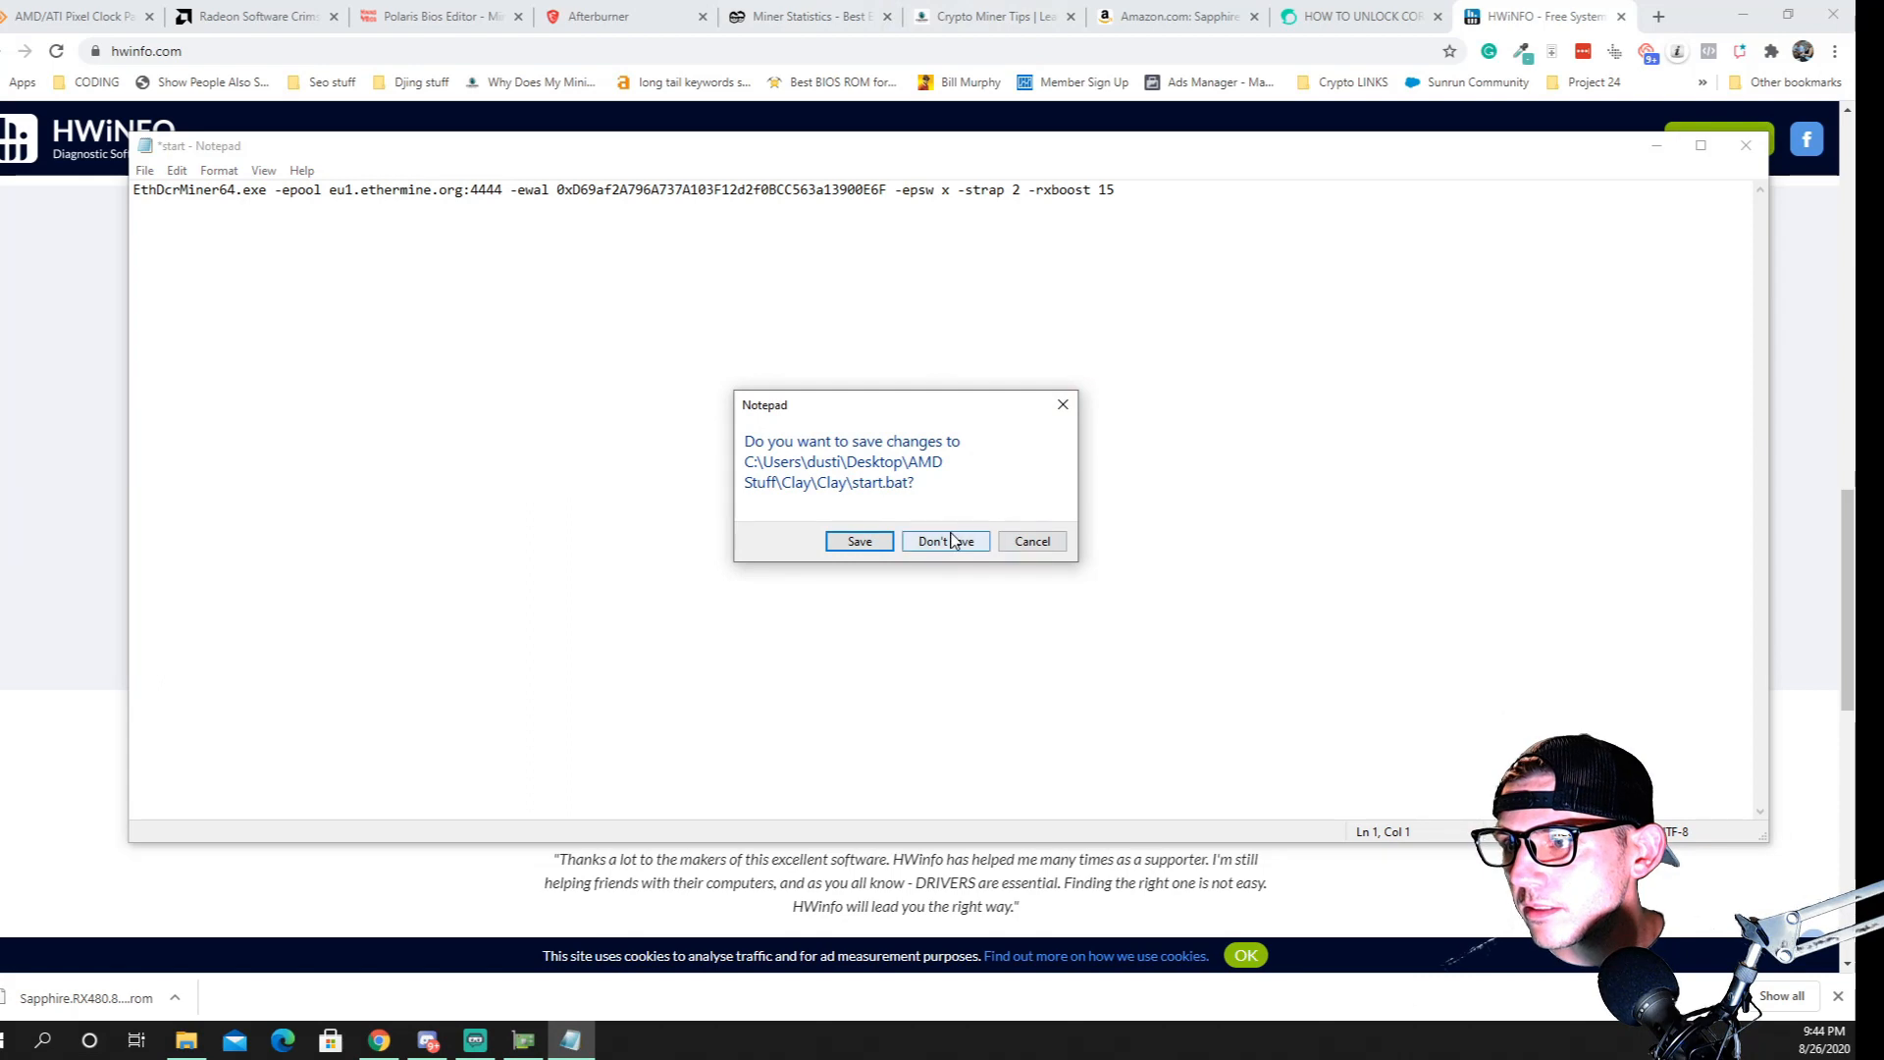
pyautogui.click(857, 543)
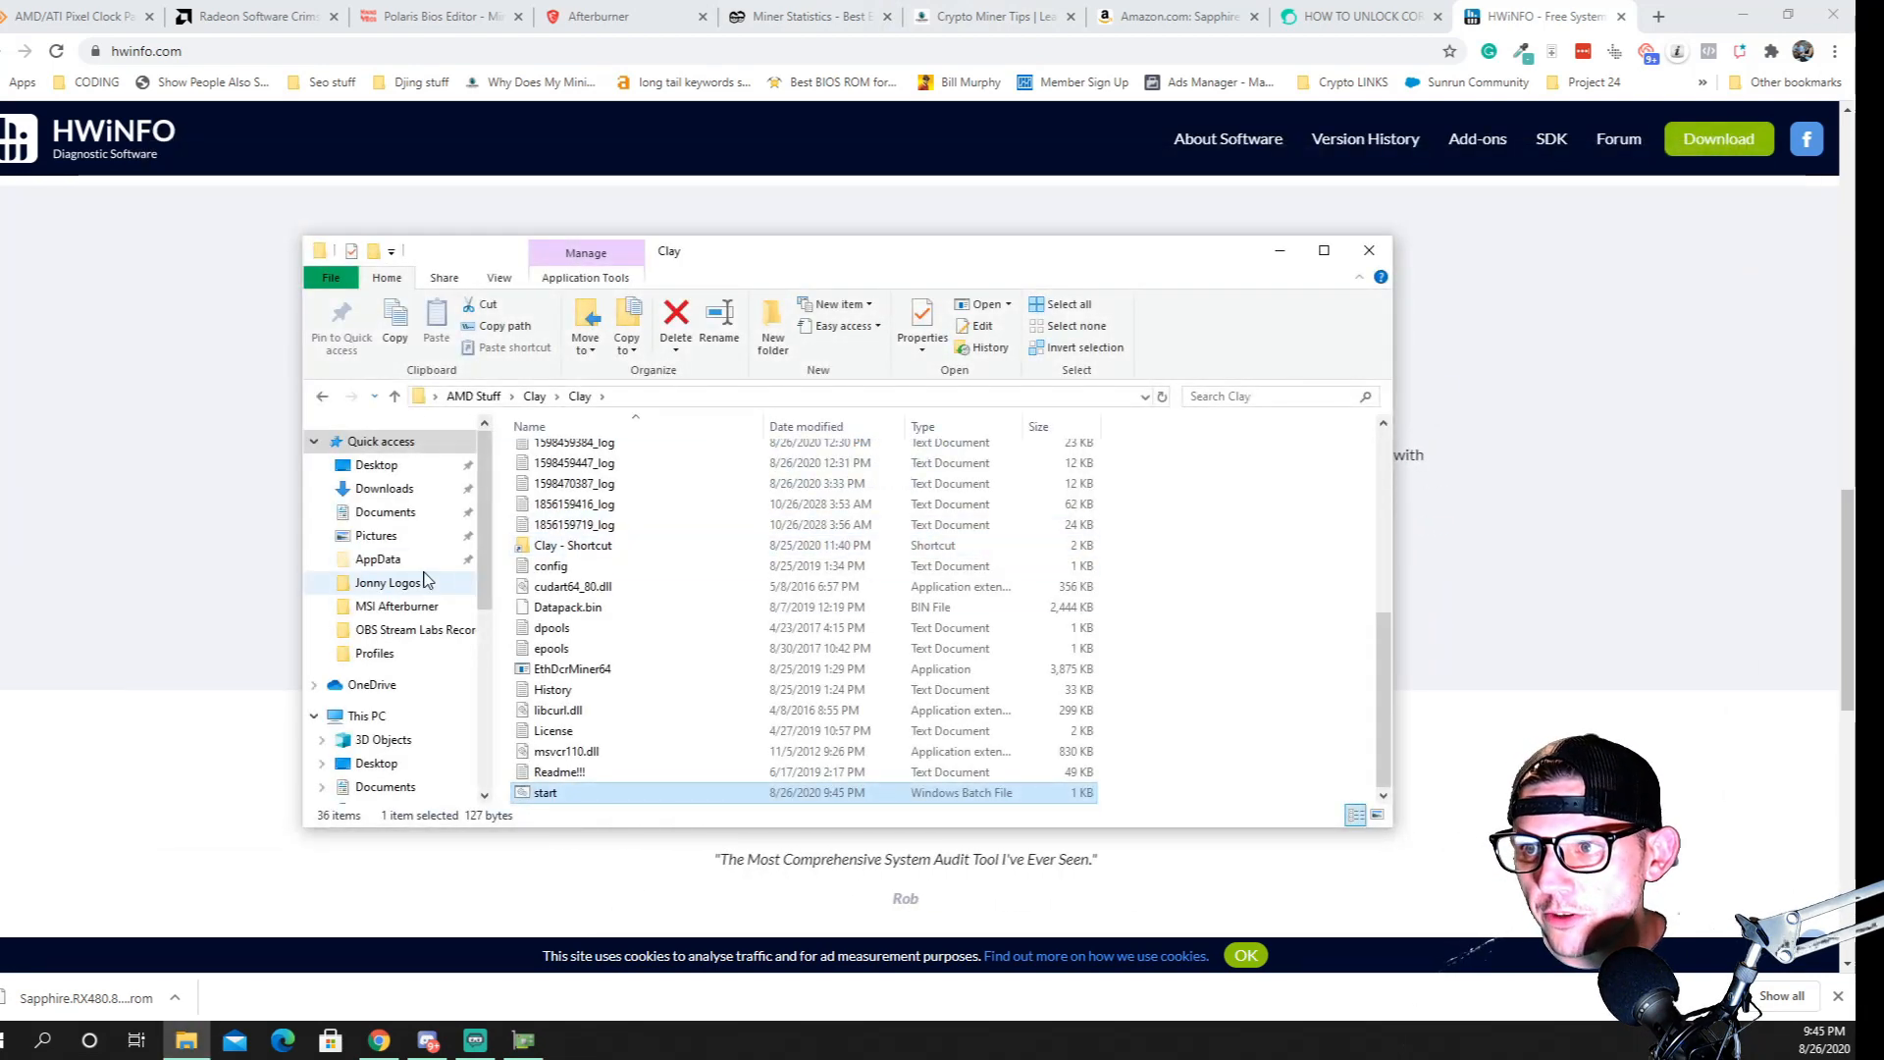
# Go up to the outer Clay folder, reopen the inner Clay folder and copy its full folder path
pyautogui.scroll(7, 589, 628)
pyautogui.click(392, 396)
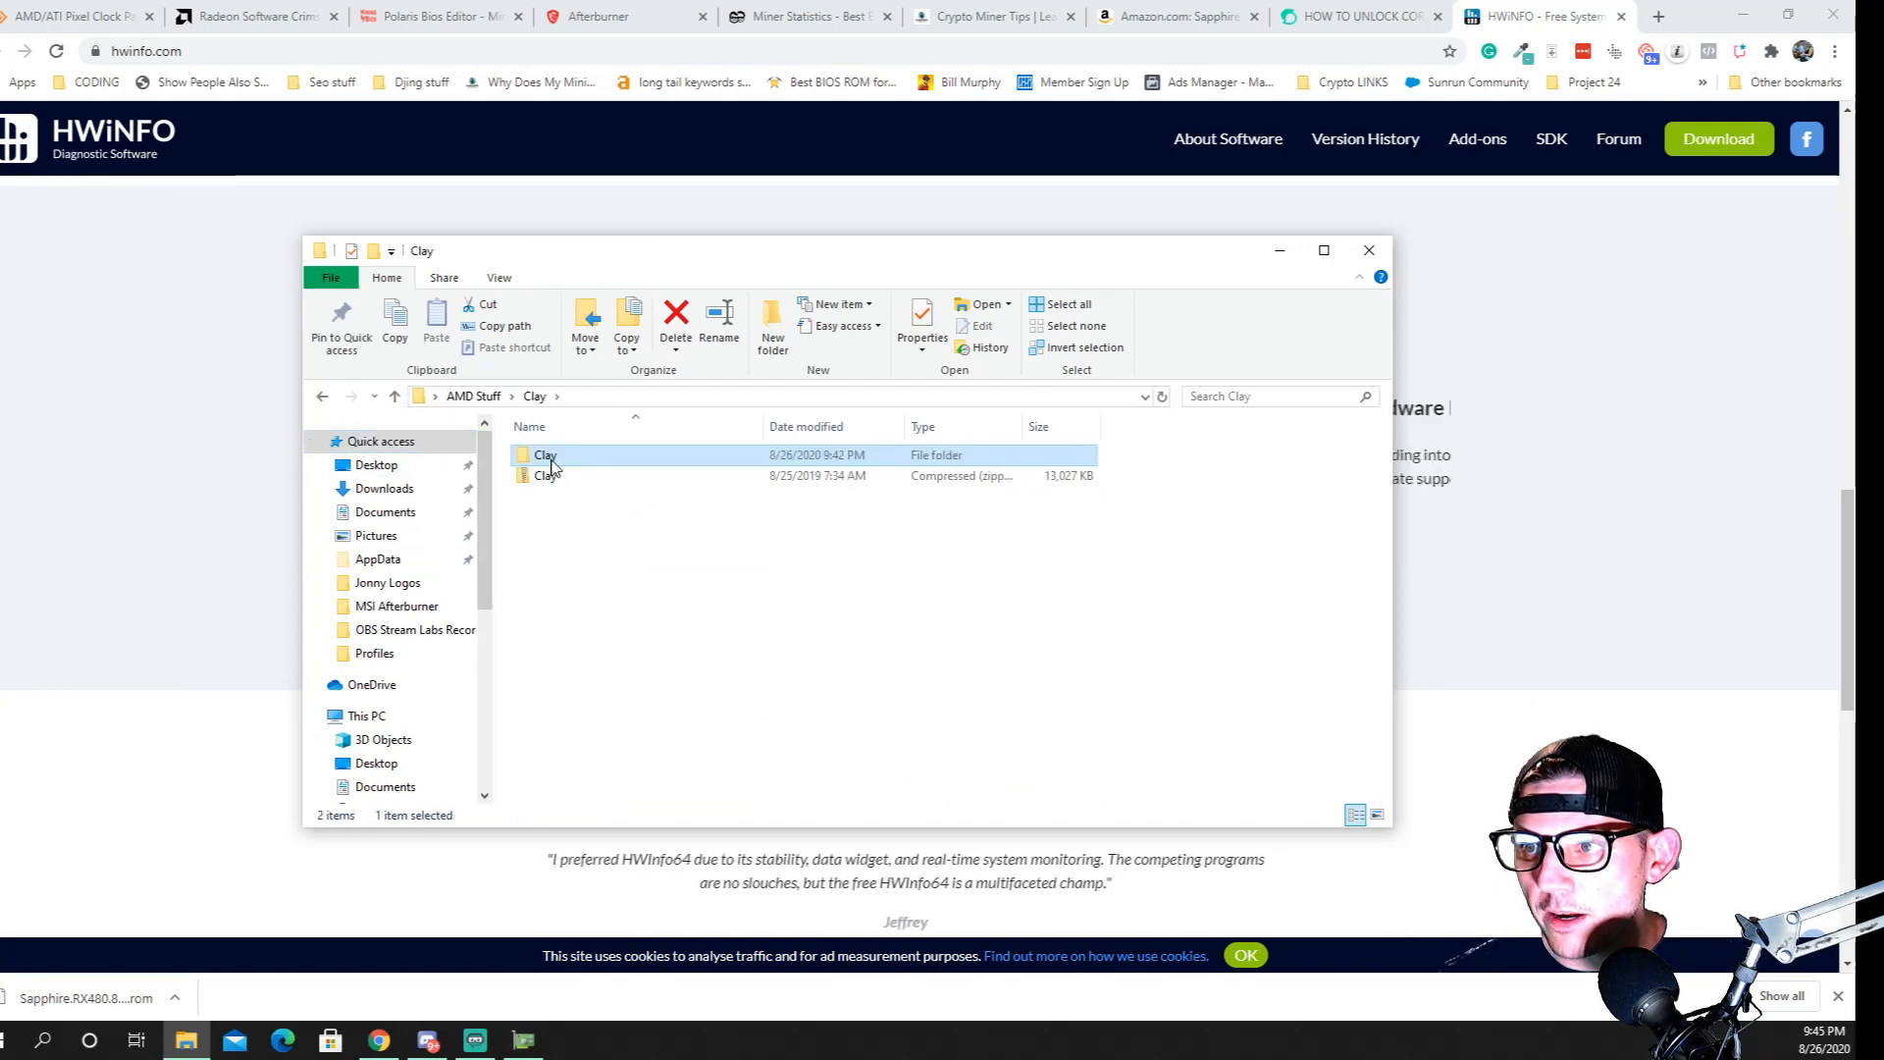
pyautogui.doubleClick(547, 456)
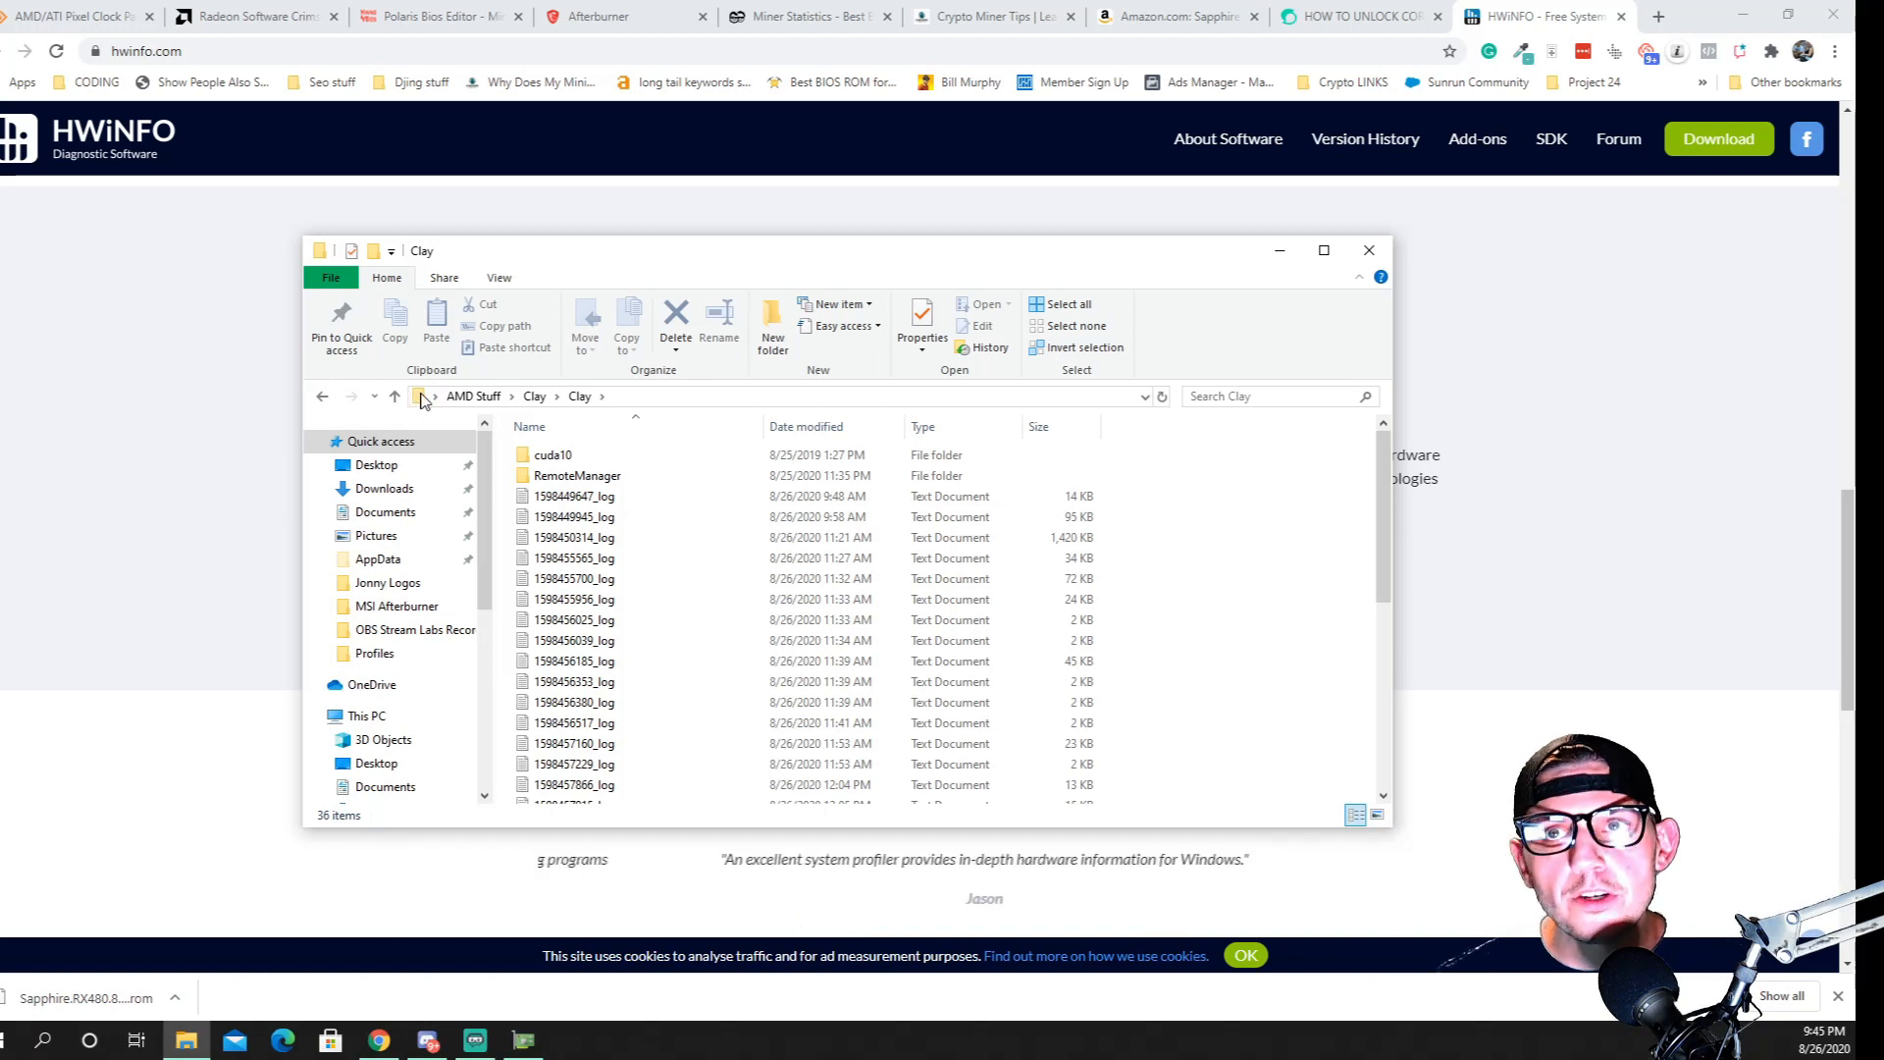
pyautogui.click(420, 396)
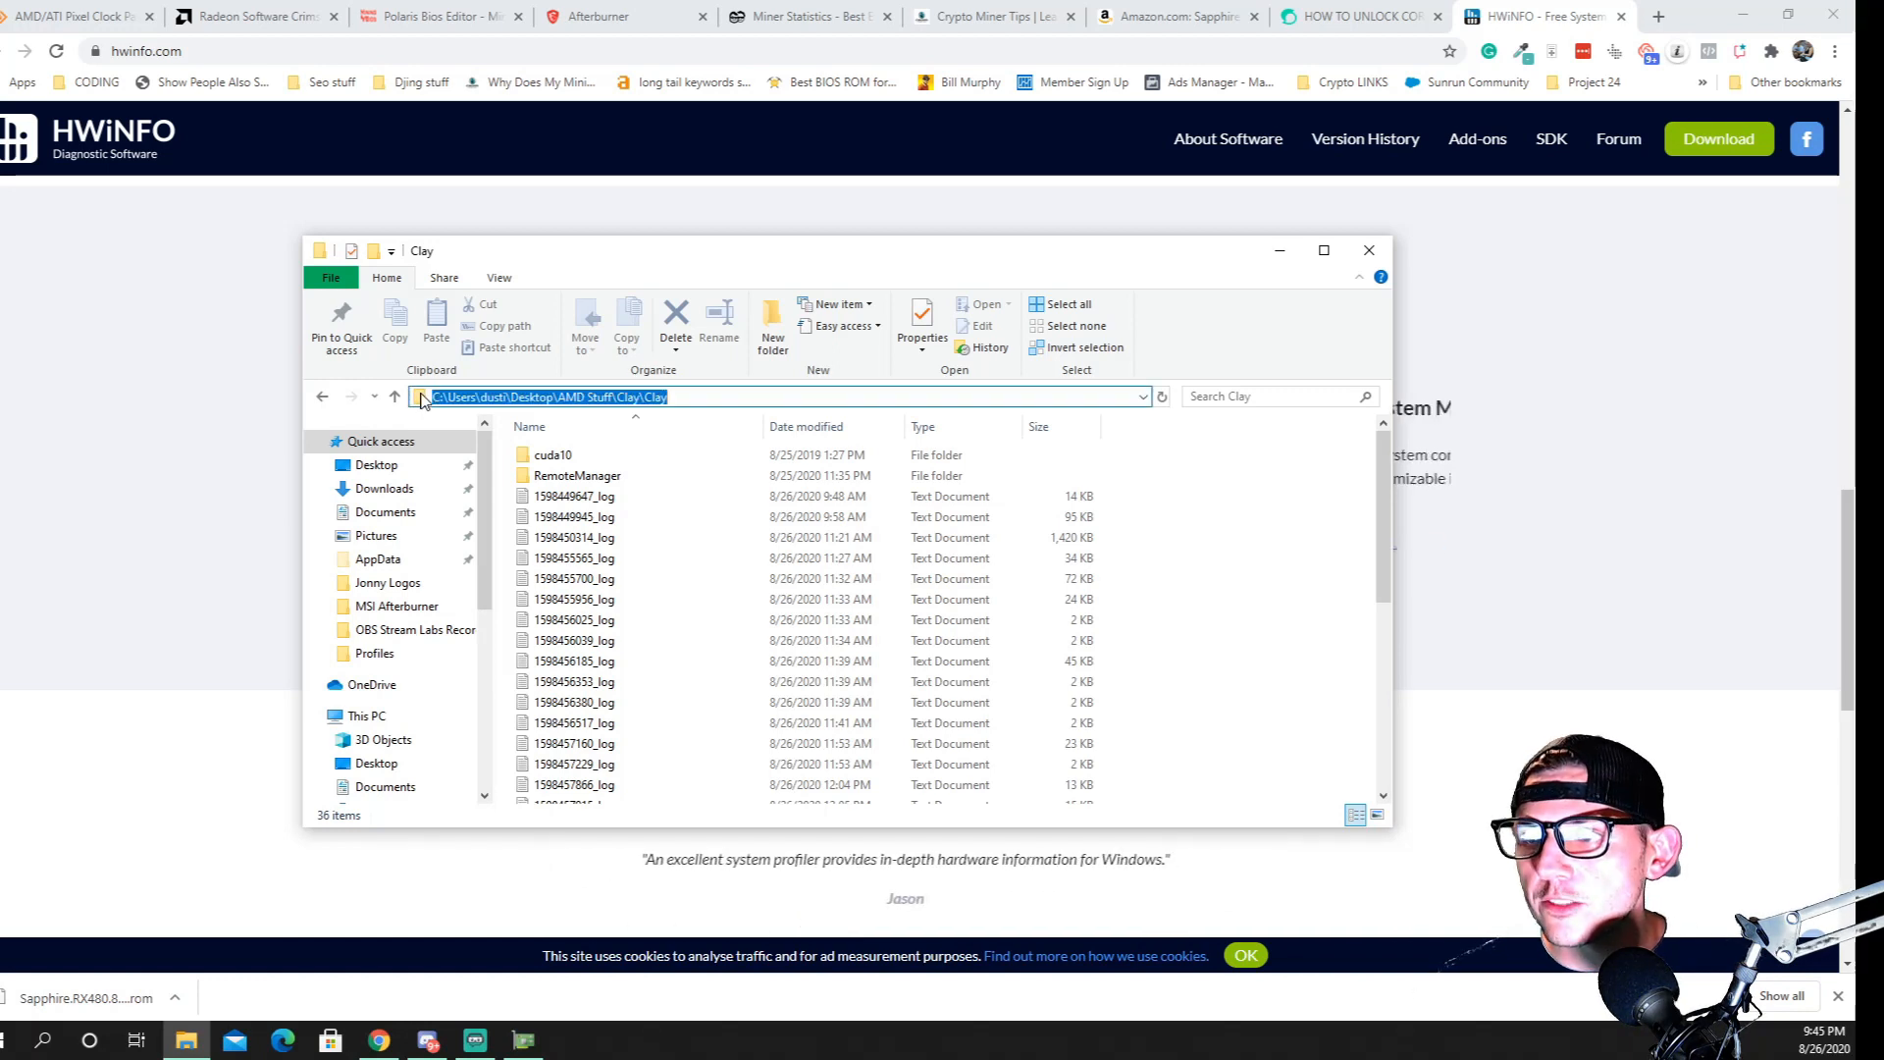
pyautogui.rightClick(561, 396)
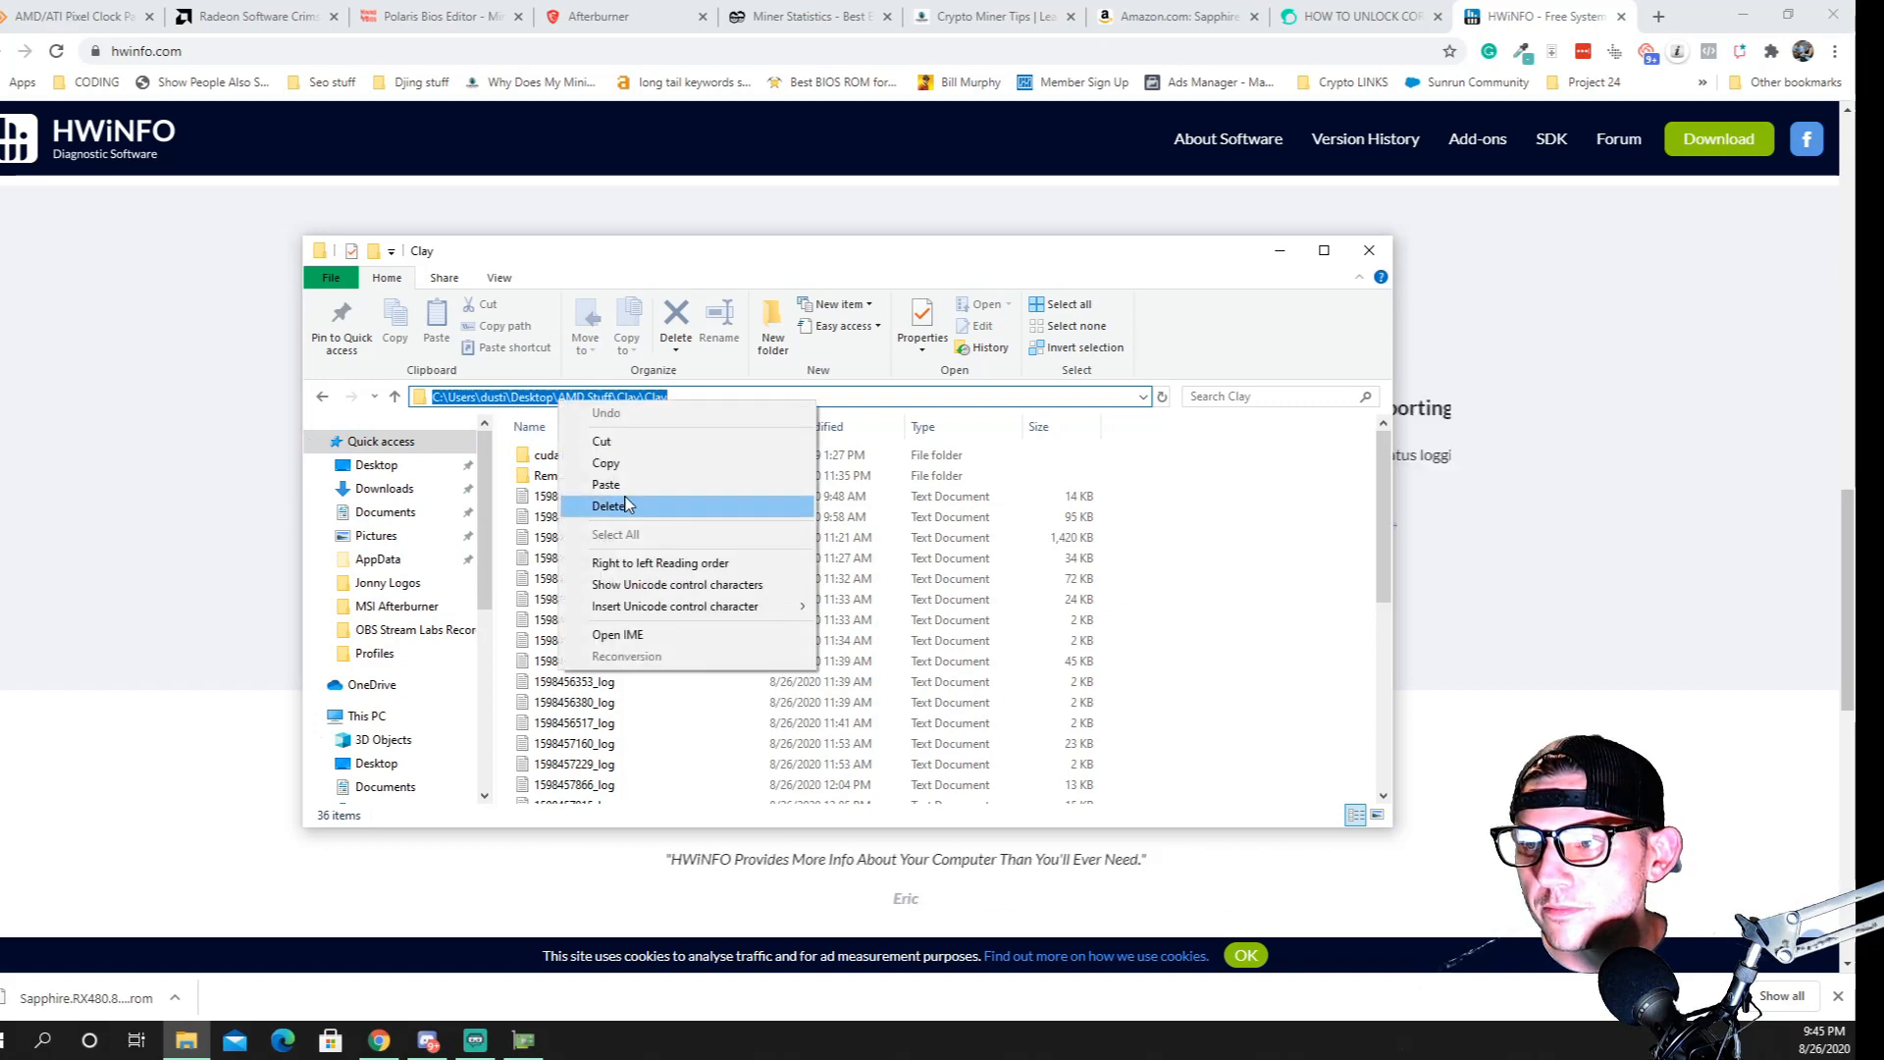
pyautogui.click(607, 463)
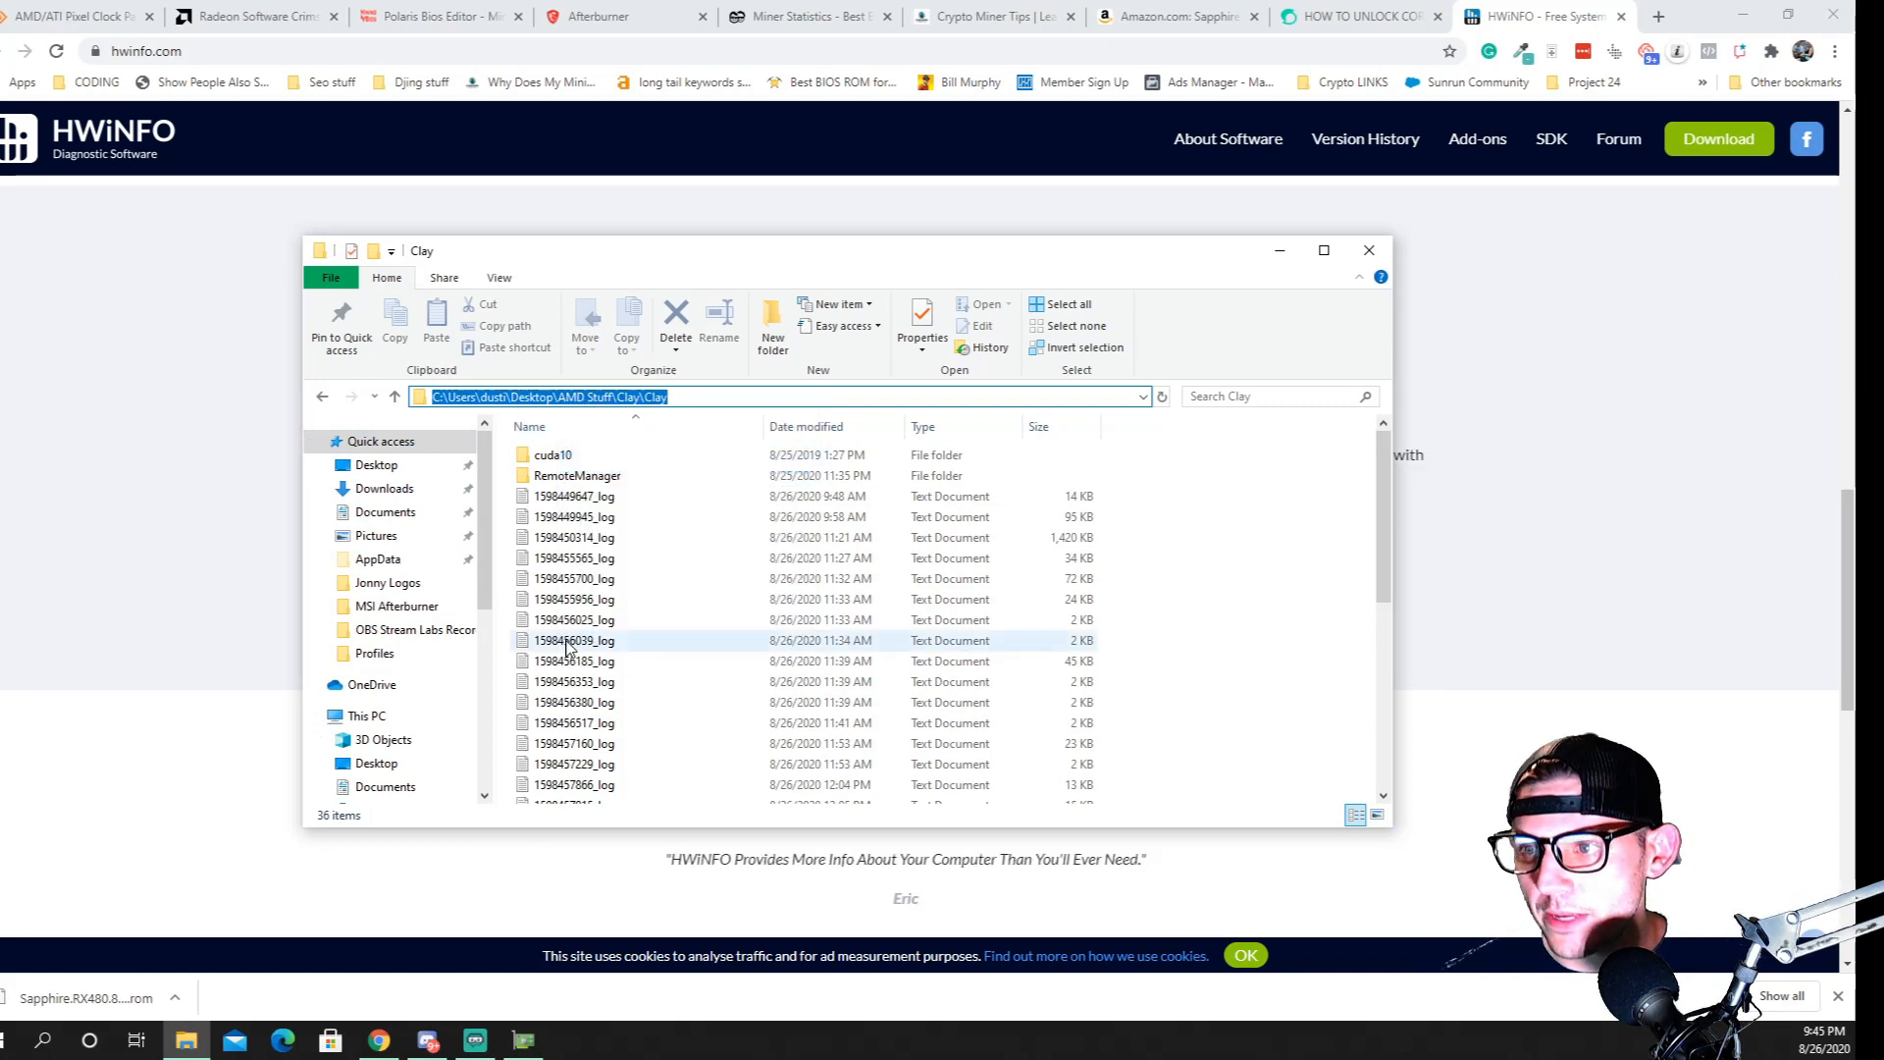
# Open the start batch file for editing and insert the copied folder path plus a backslash before EthDcrMiner64.exe
pyautogui.scroll(-6, 640, 647)
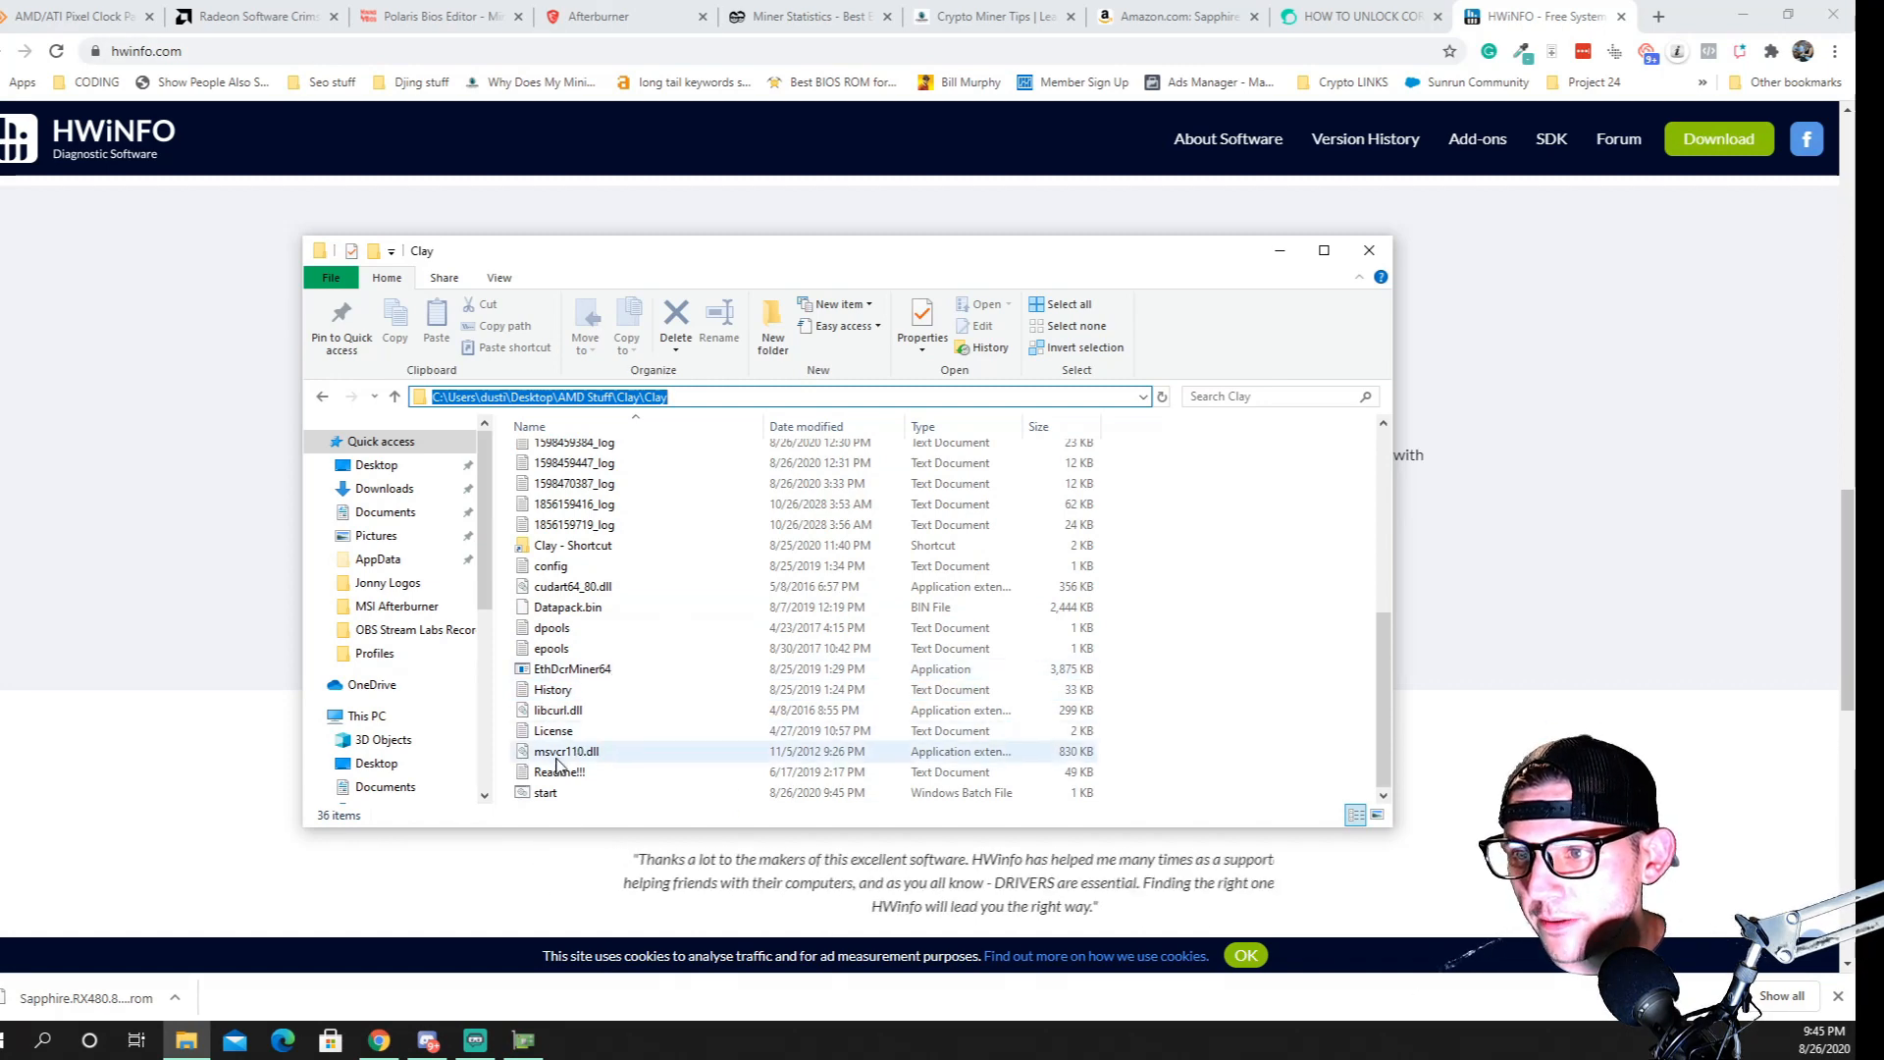
pyautogui.rightClick(542, 793)
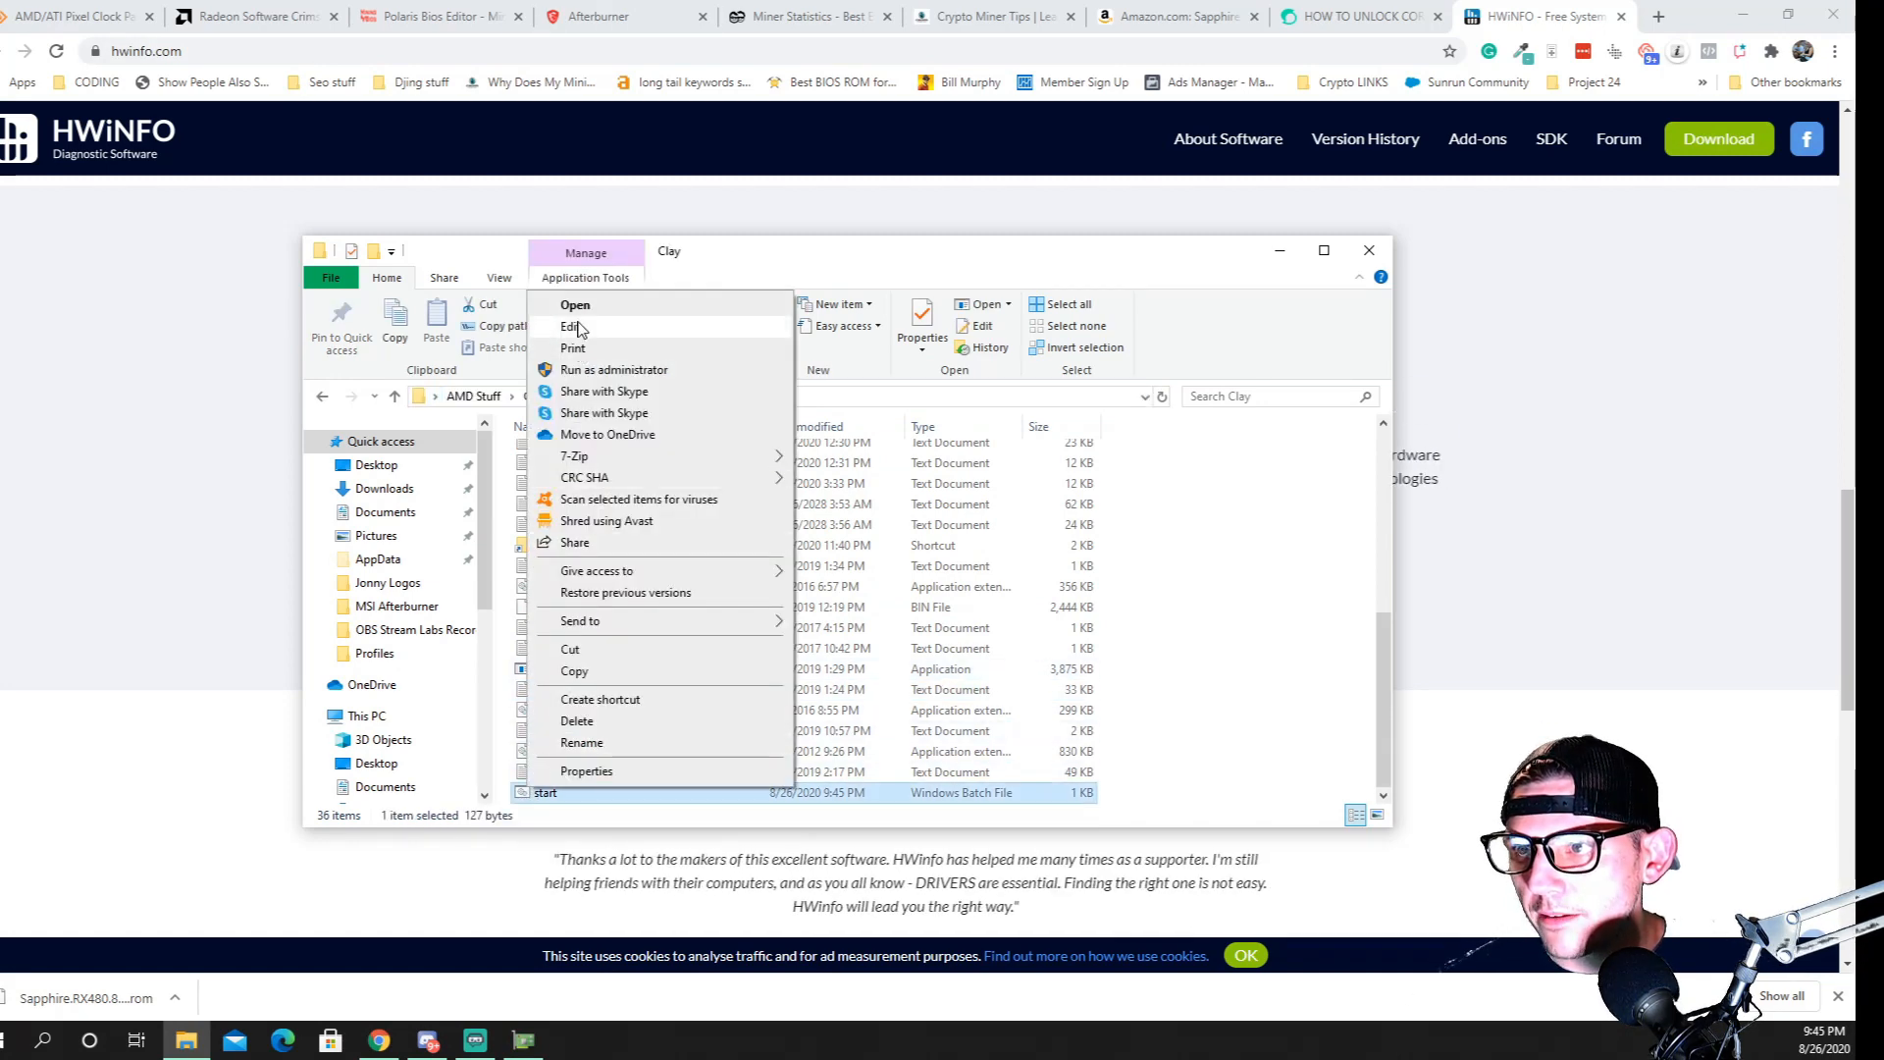
pyautogui.click(572, 326)
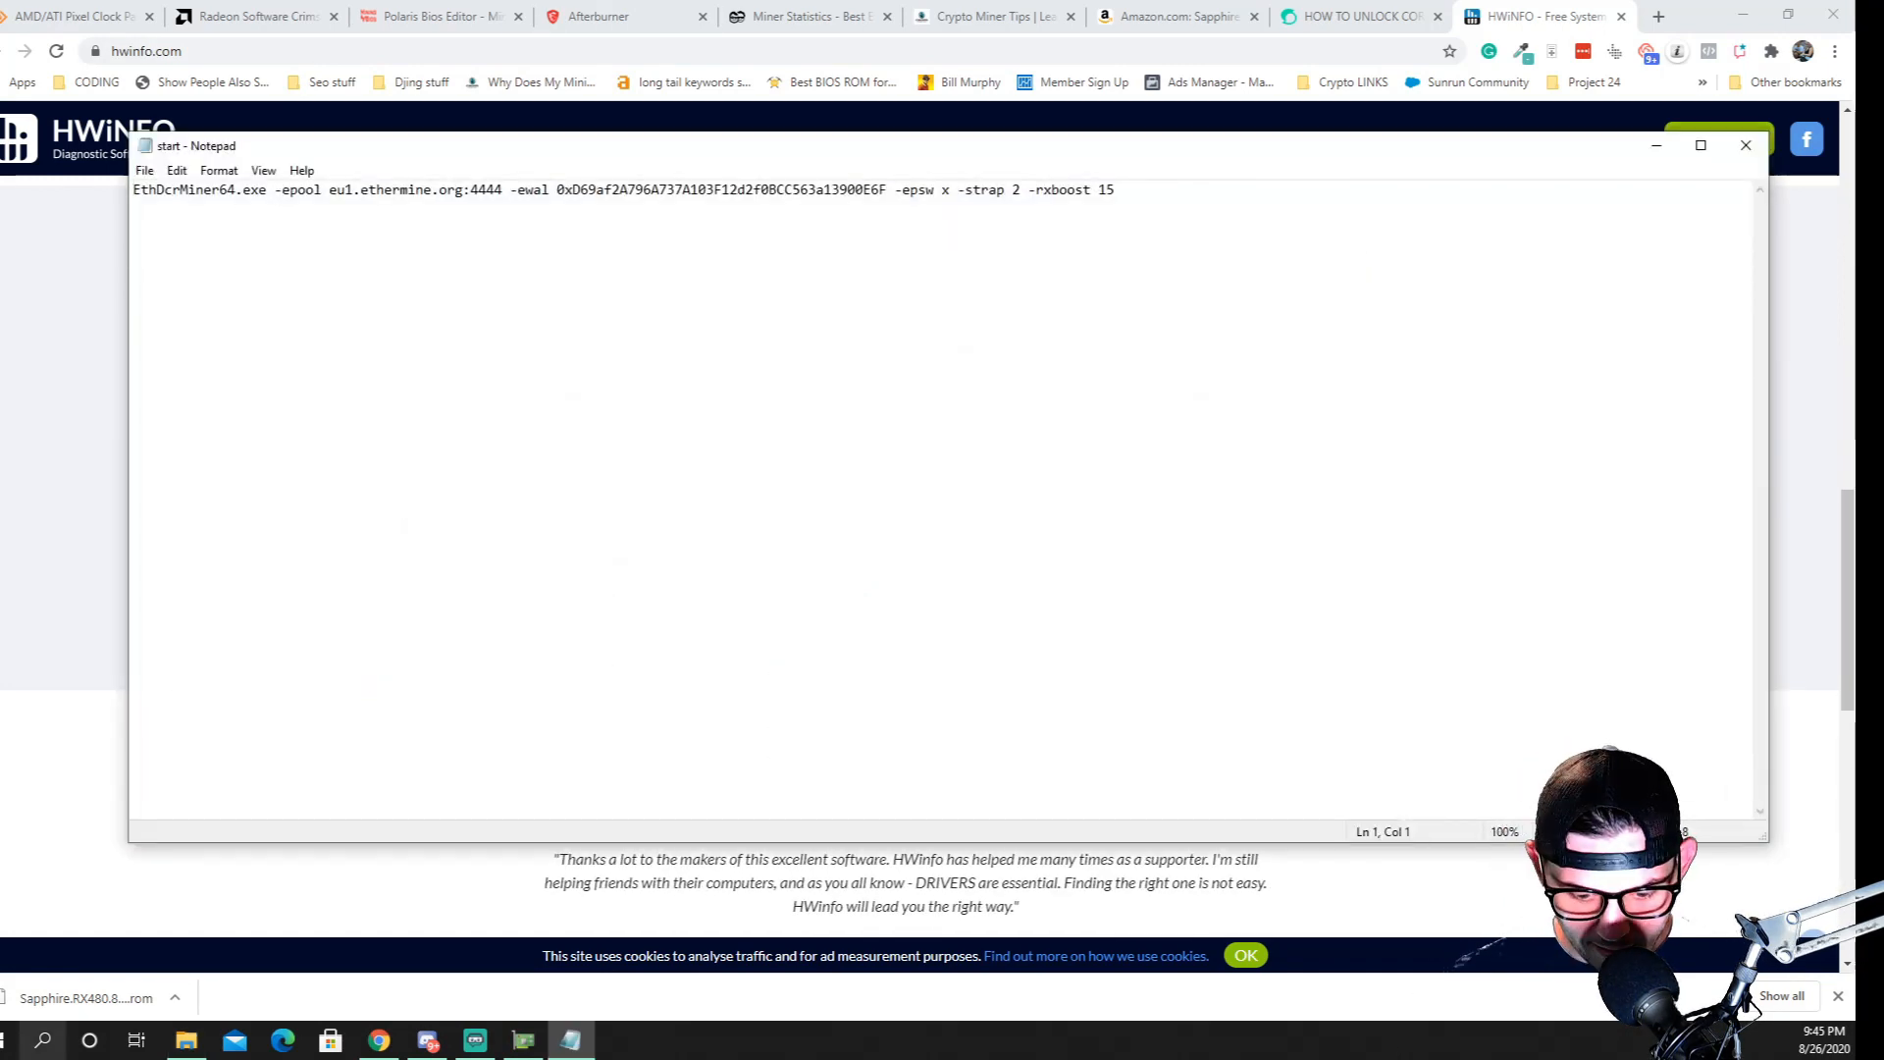
pyautogui.write('/')
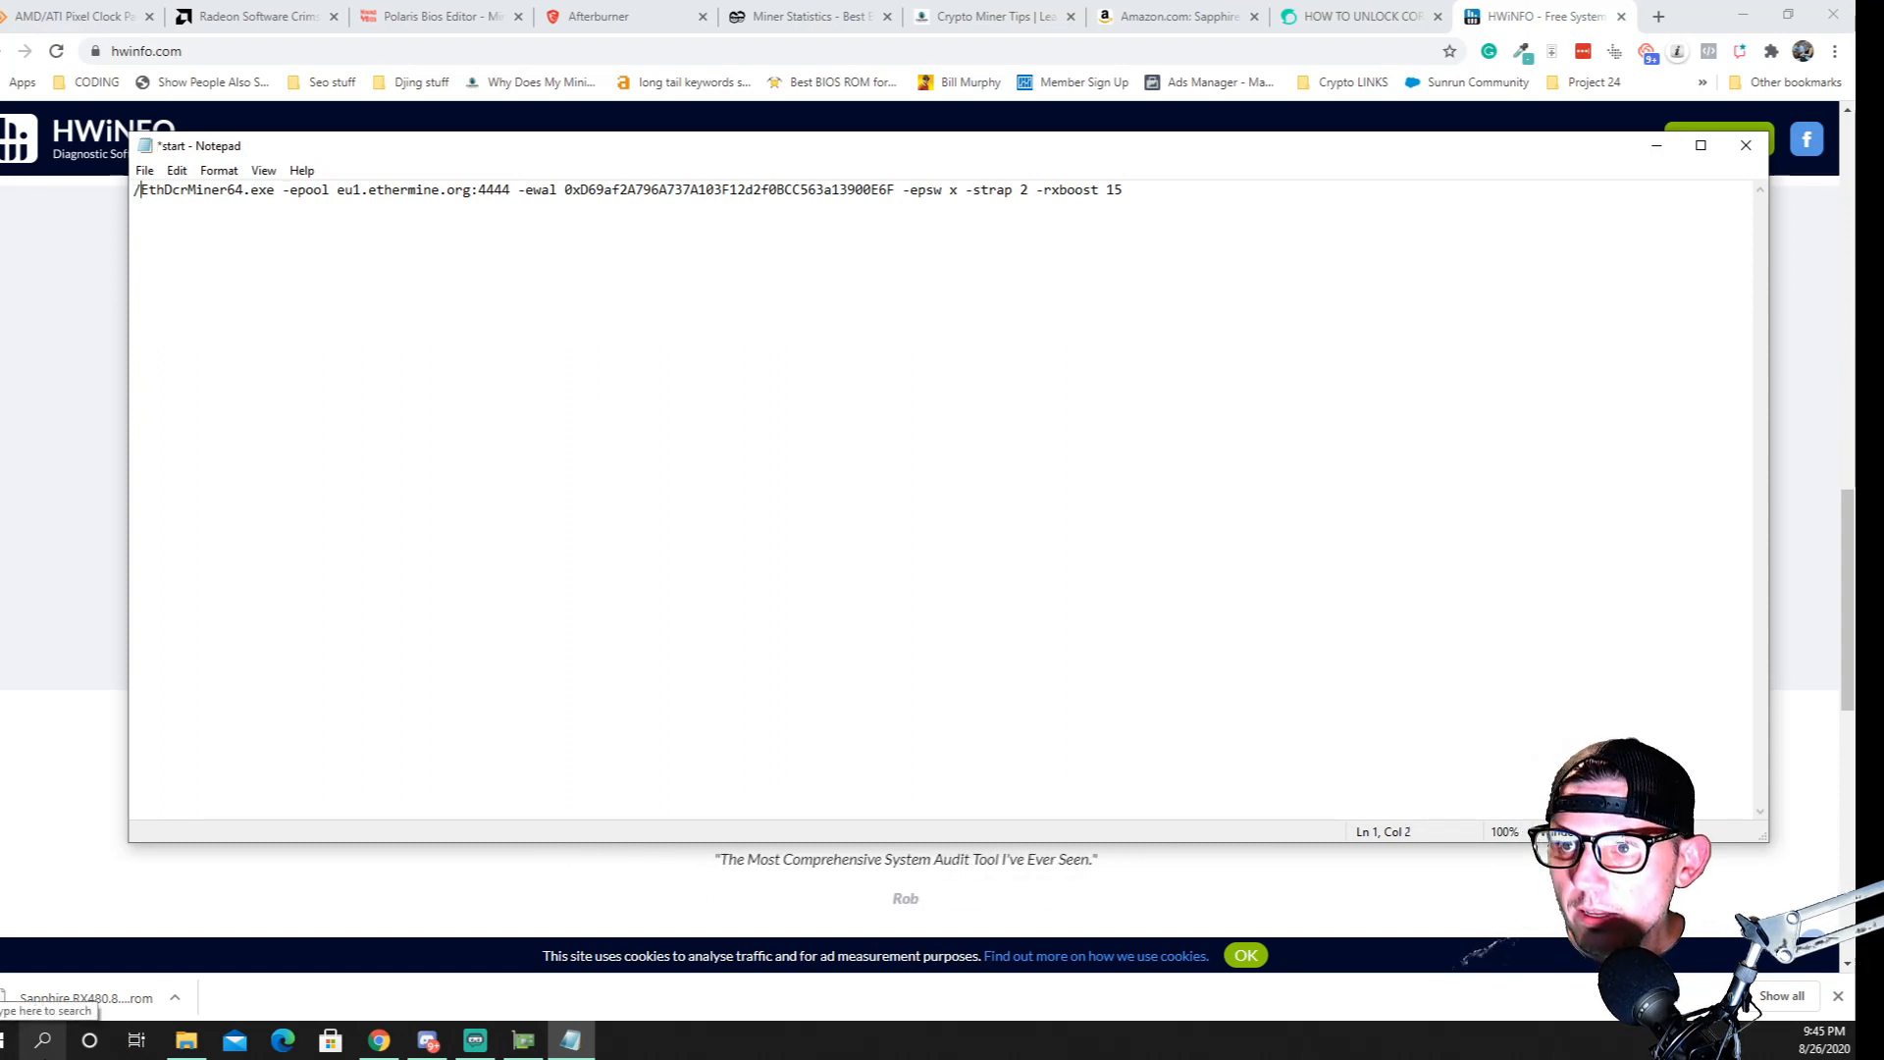
pyautogui.press('BackSpace')
pyautogui.write('\\')
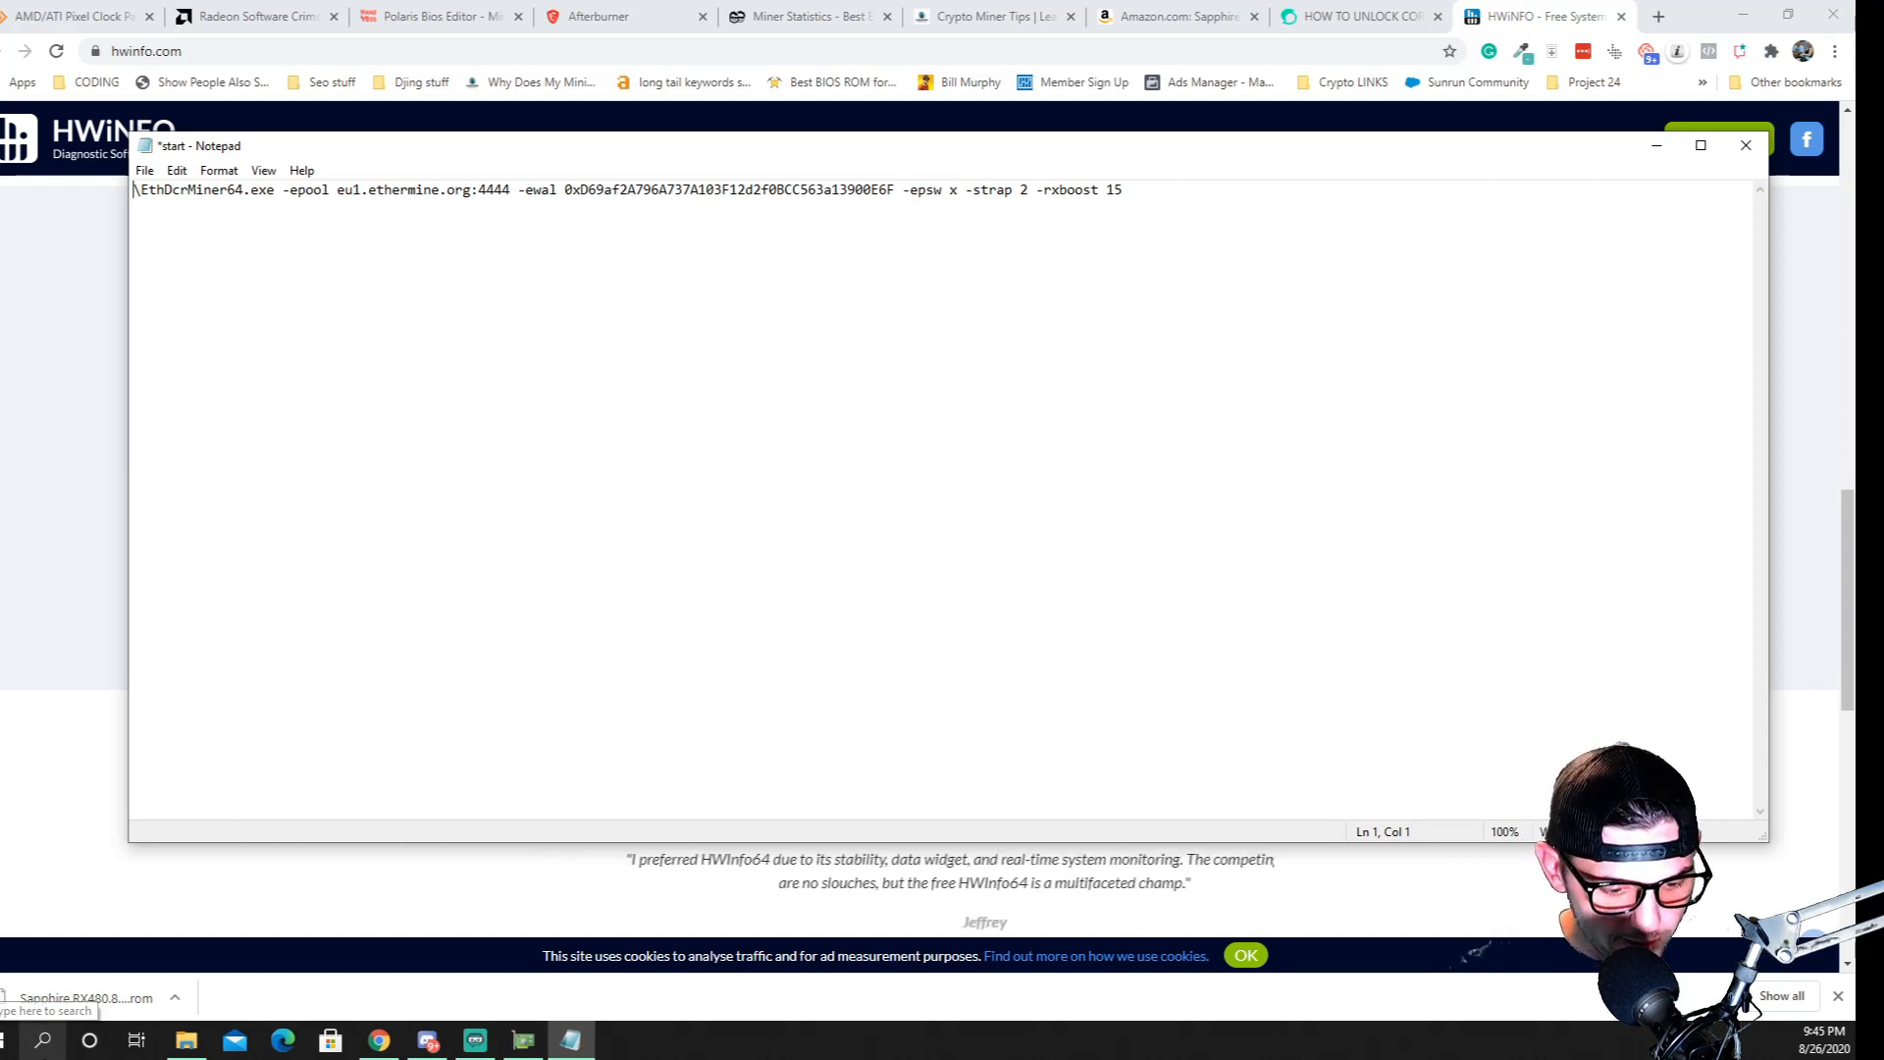
pyautogui.hotkey('ctrl', 'v')
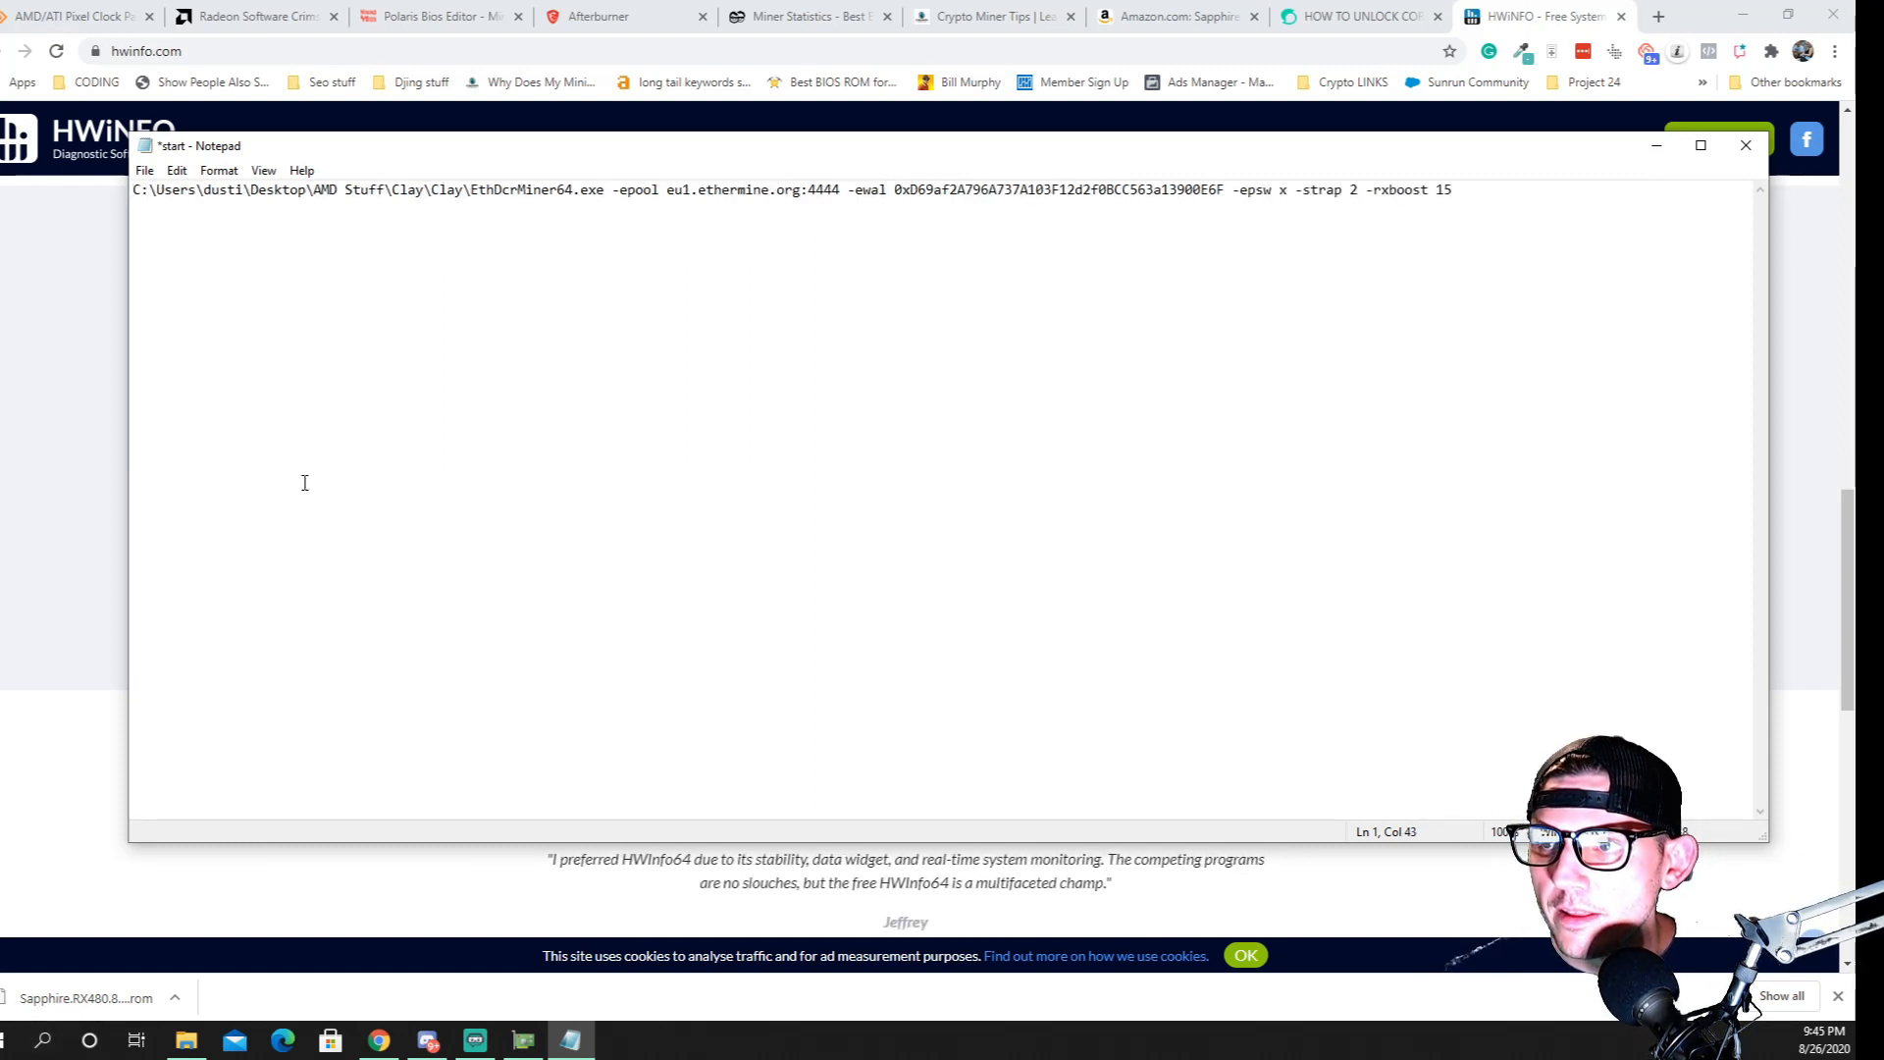
# Enclose the full path to EthDcrMiner64.exe in quotation marks, since the AMD Stuff folder name contains a space
pyautogui.moveTo(346, 189); pyautogui.dragTo(338, 189)
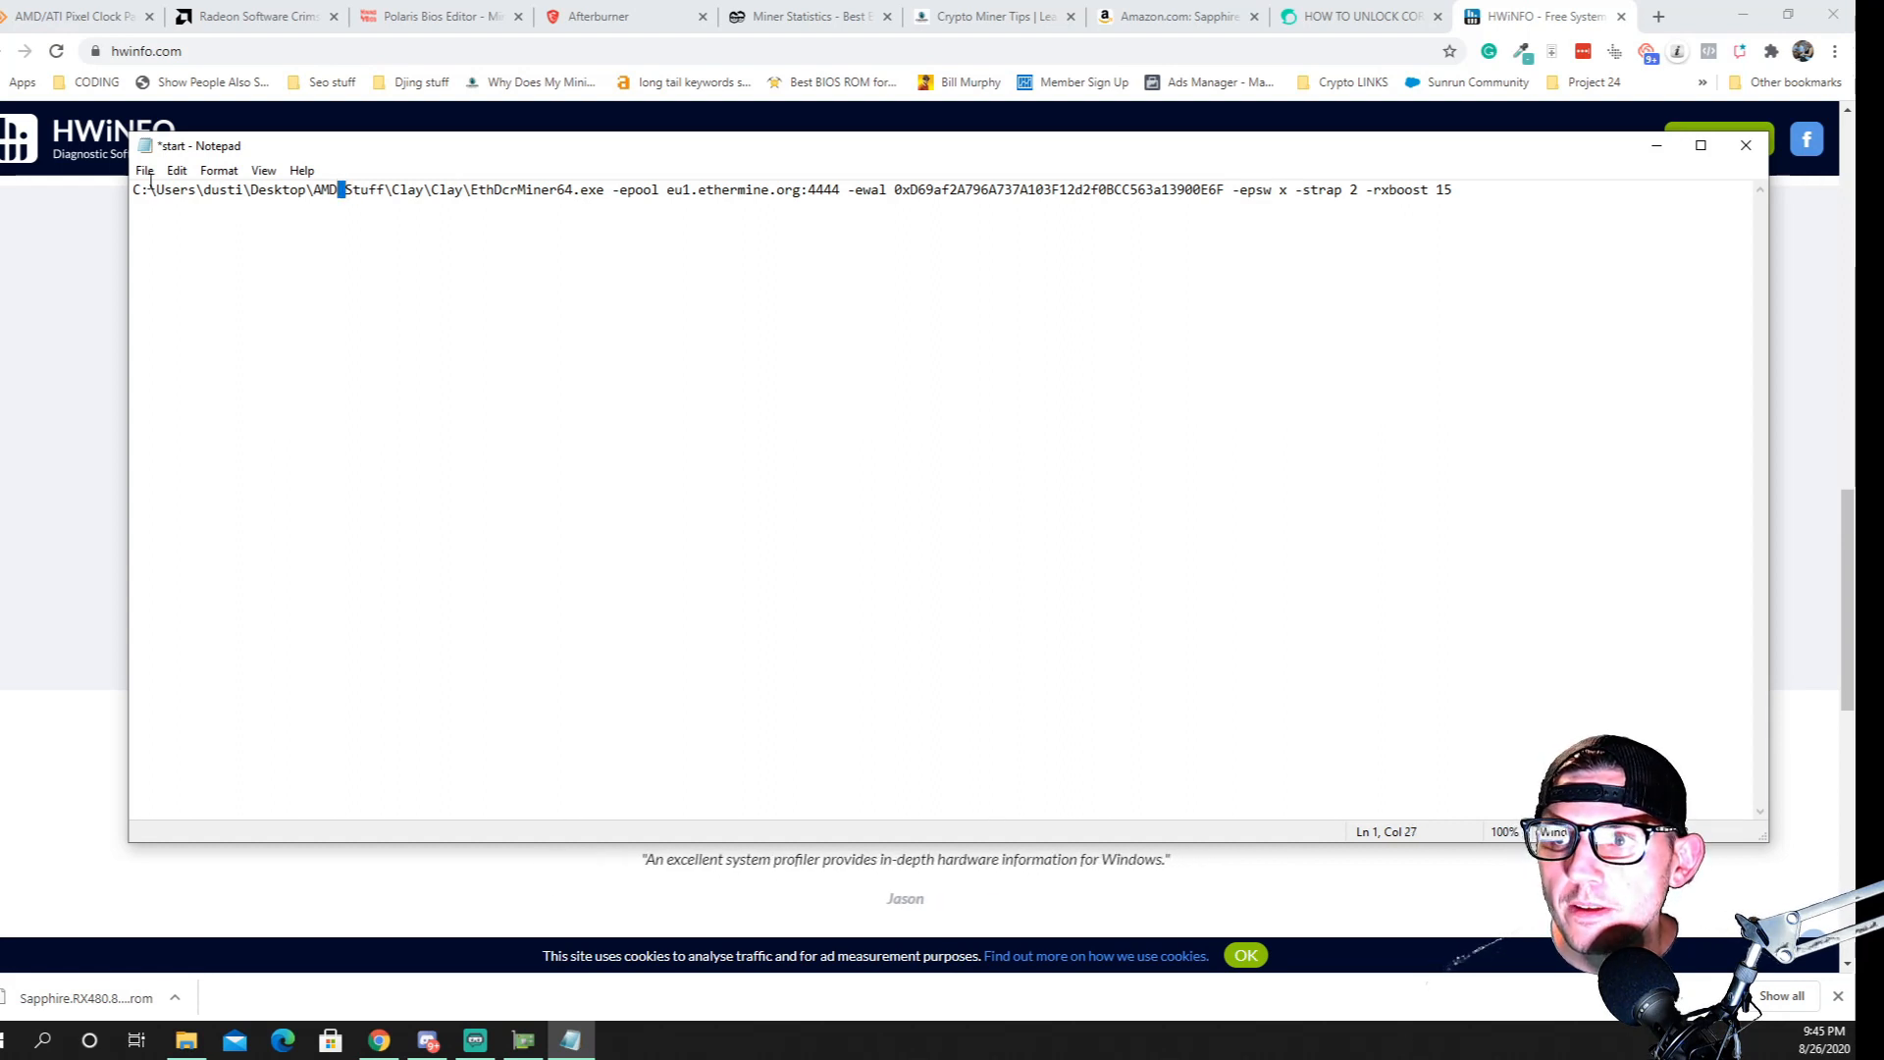
pyautogui.click(605, 191)
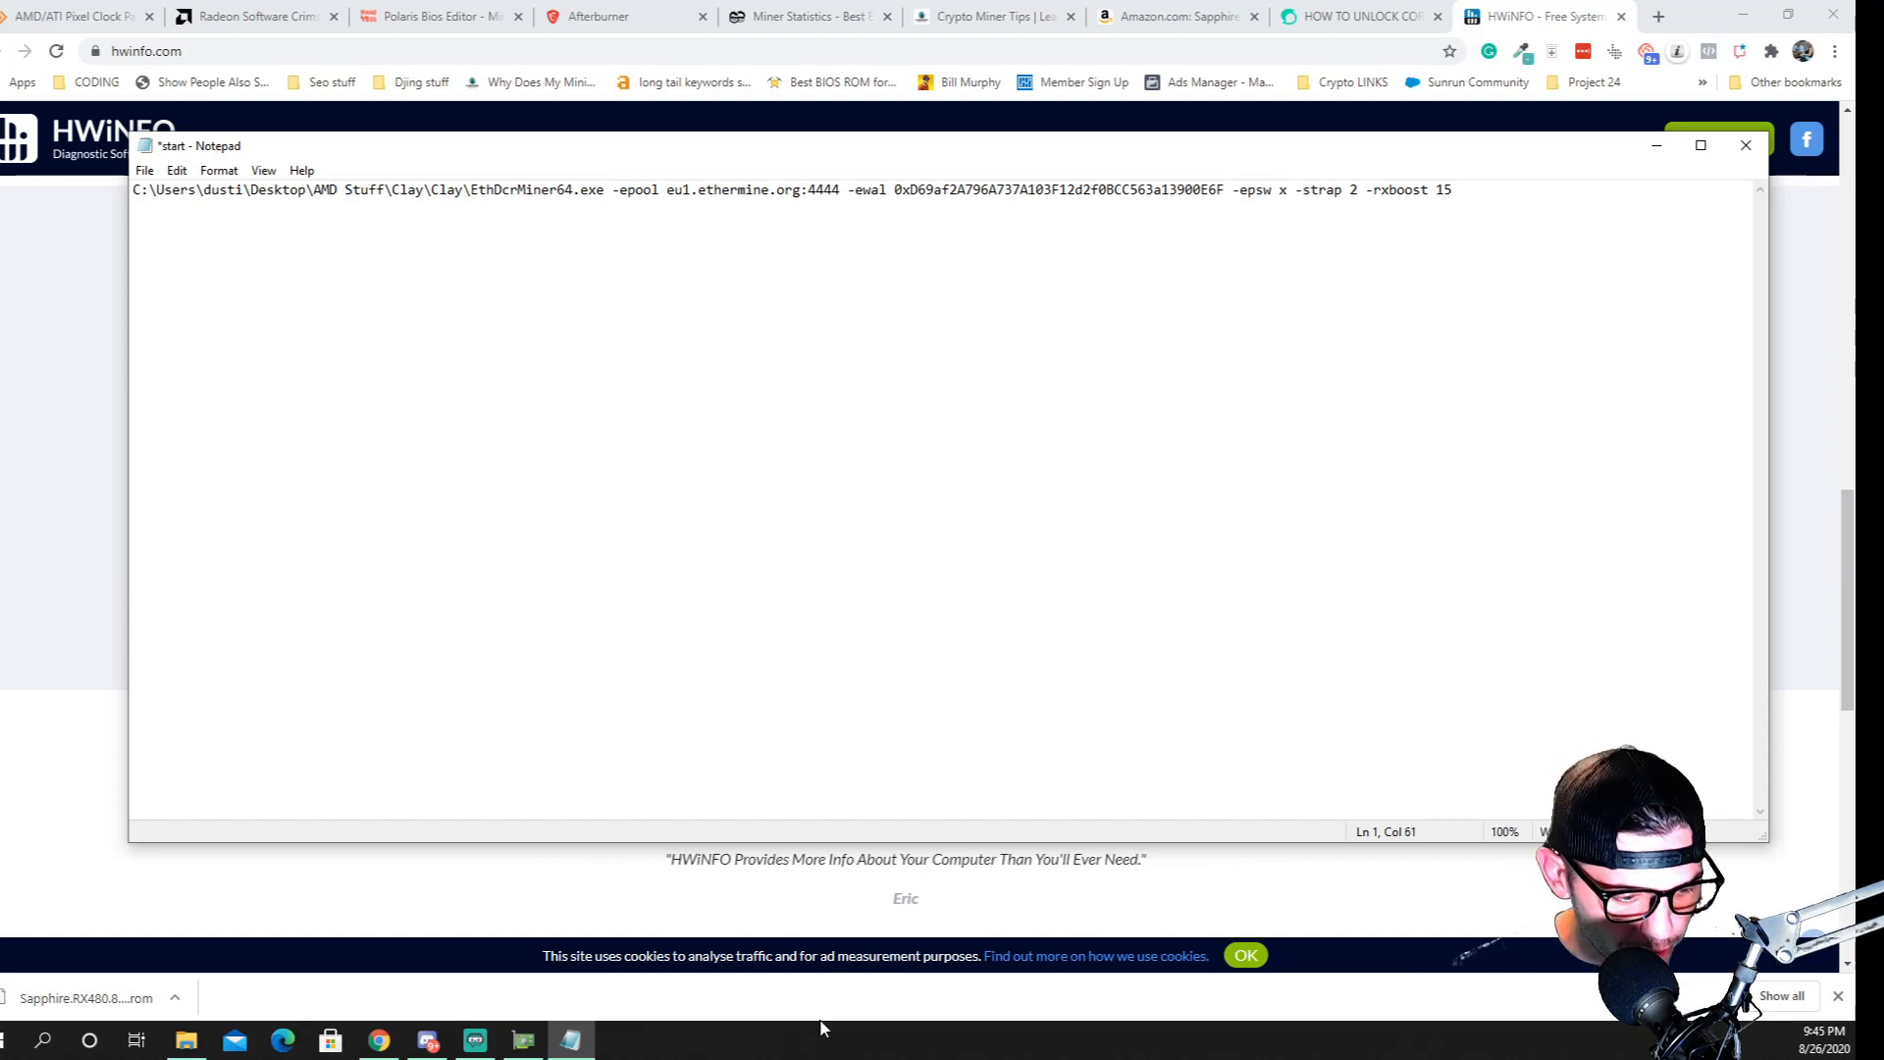
pyautogui.write('"')
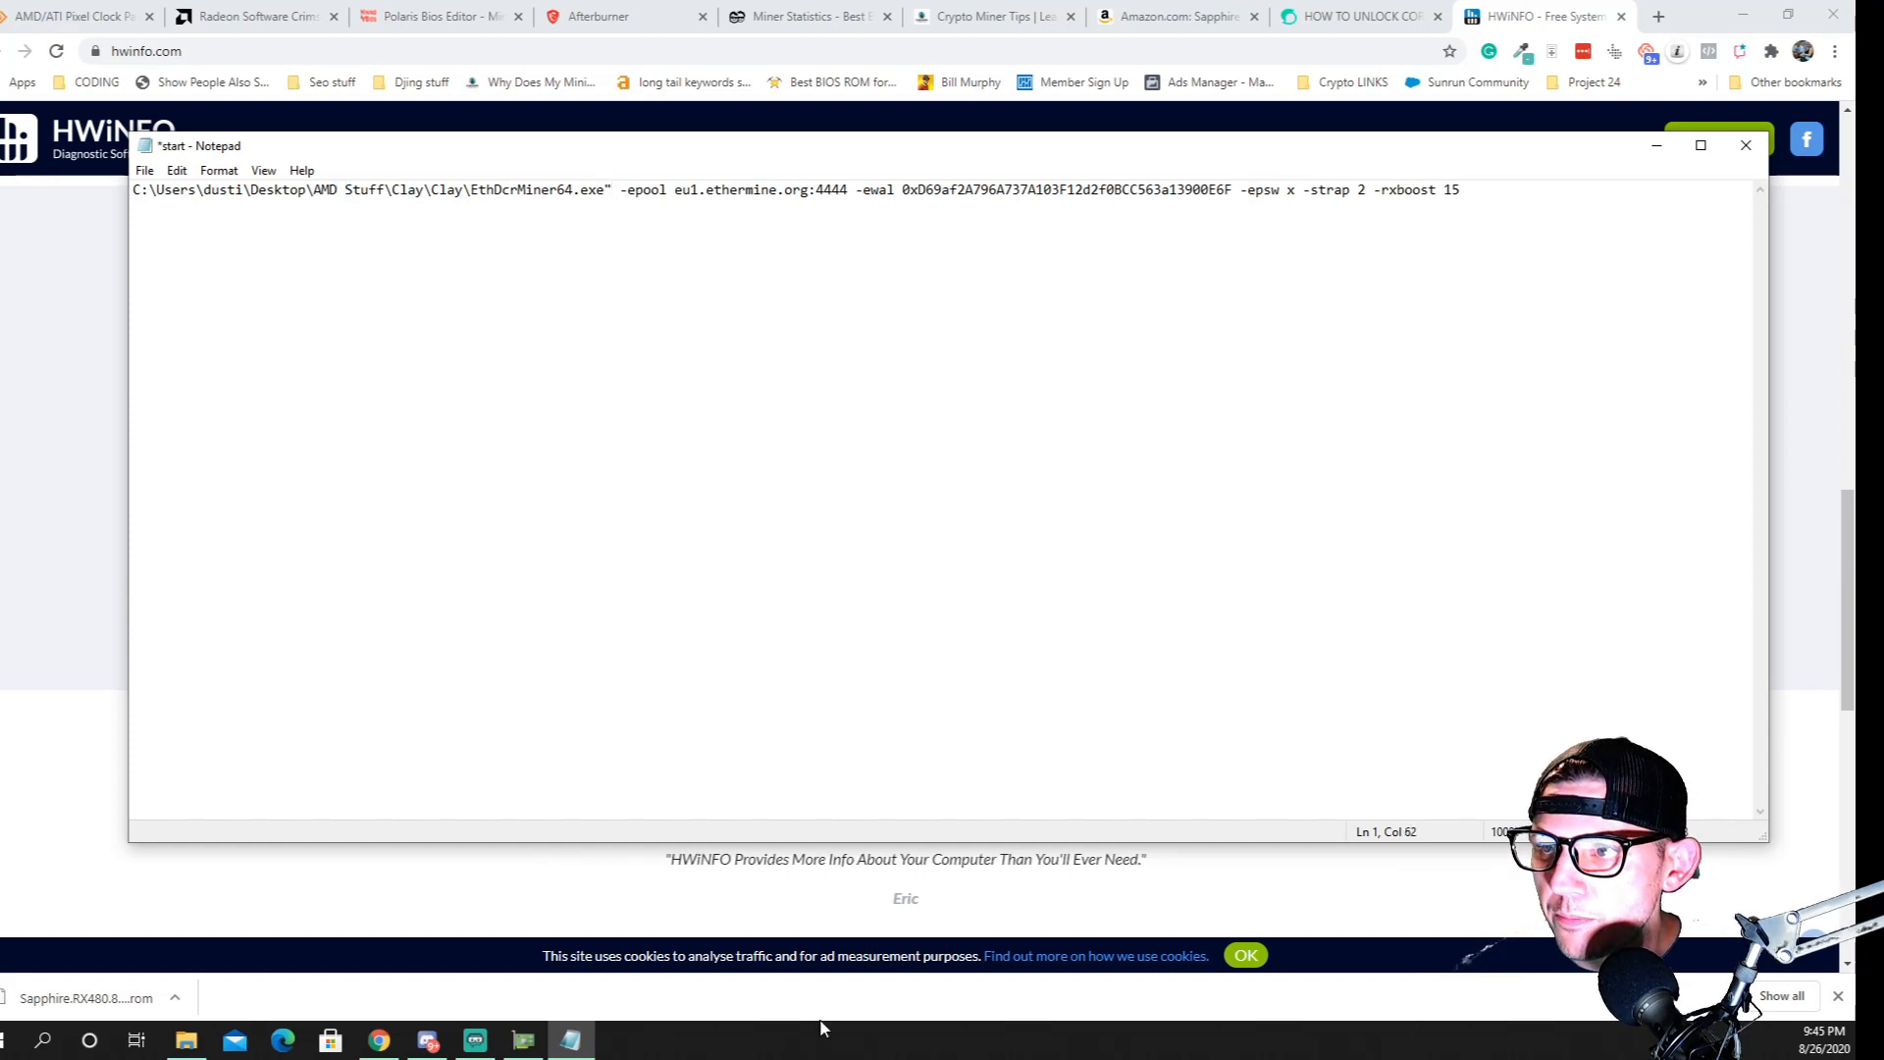
pyautogui.press('Left')
pyautogui.press('Left')
pyautogui.press('Left')
pyautogui.press('Left')
pyautogui.press('Left')
pyautogui.press('Left')
pyautogui.press('Left')
pyautogui.press('Left')
pyautogui.press('Left')
pyautogui.press('Left')
pyautogui.press('Left')
pyautogui.press('Left')
pyautogui.press('Left')
pyautogui.press('Left')
pyautogui.press('Left')
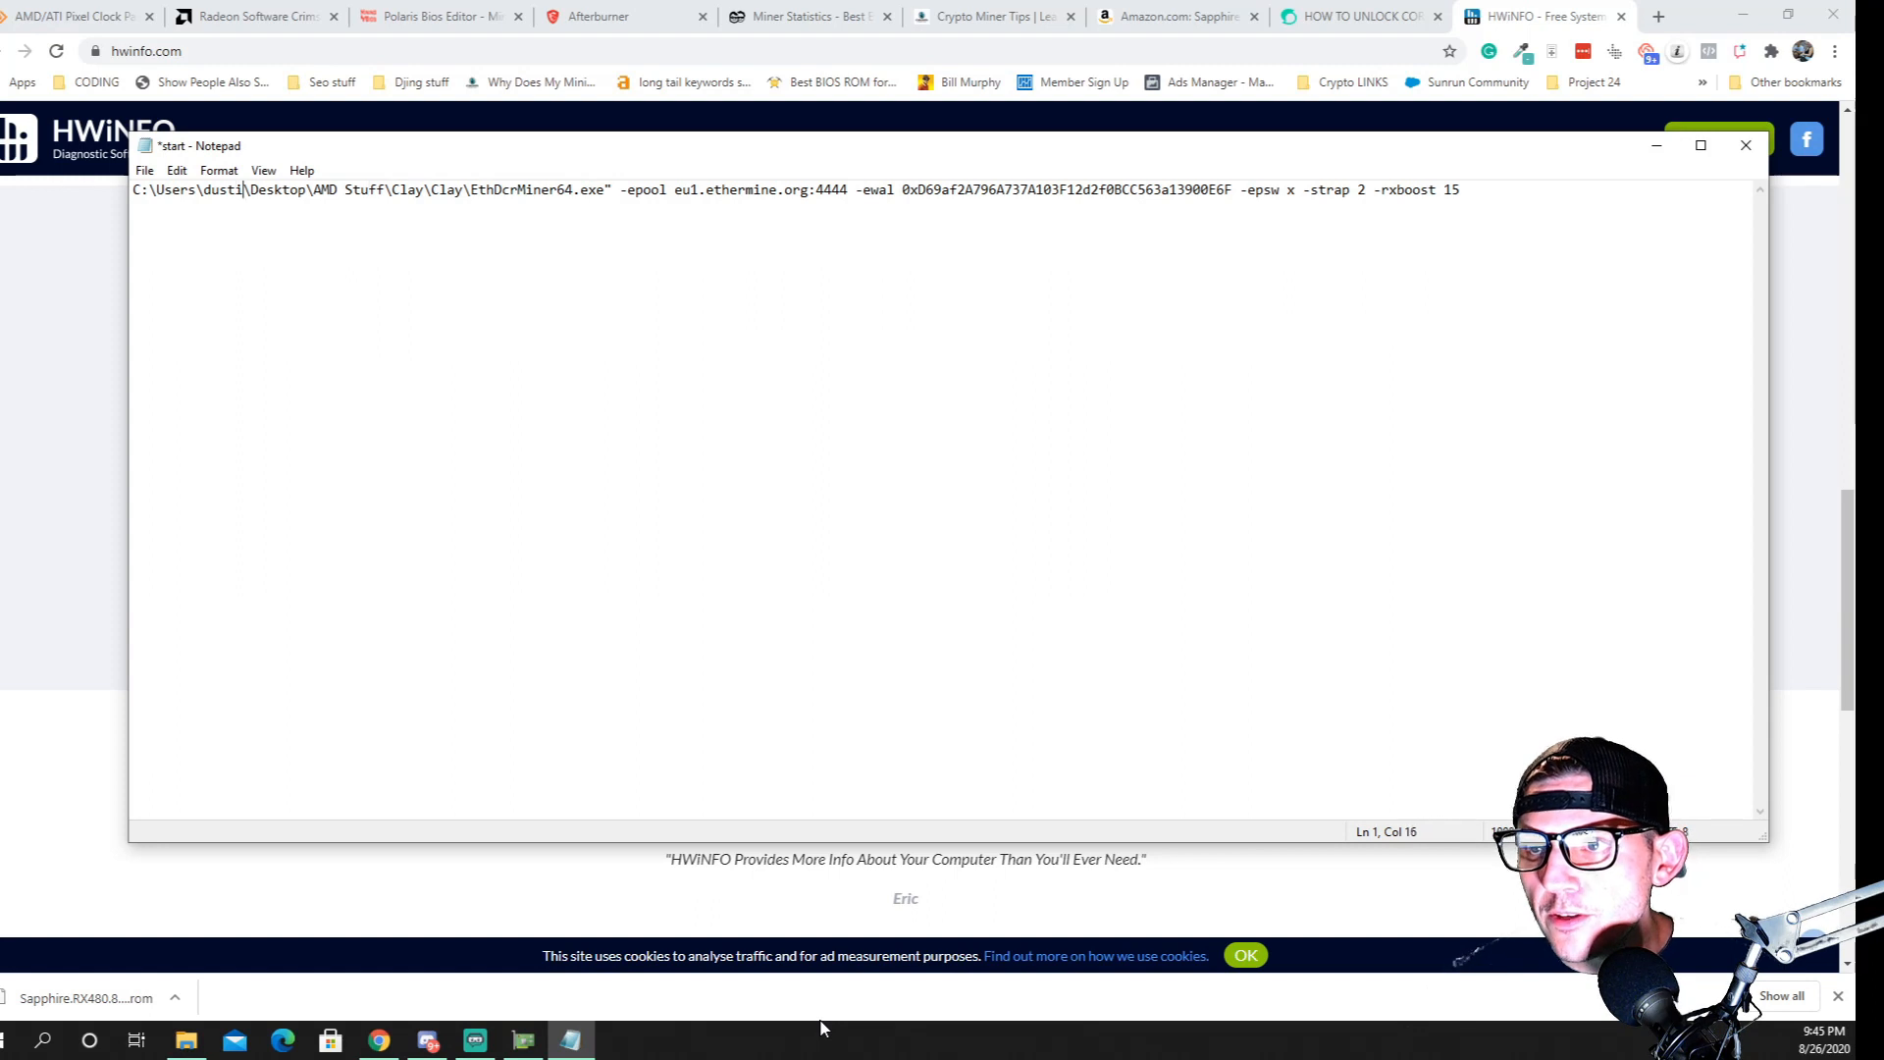
pyautogui.press('Right')
pyautogui.press('Right')
pyautogui.press('Right')
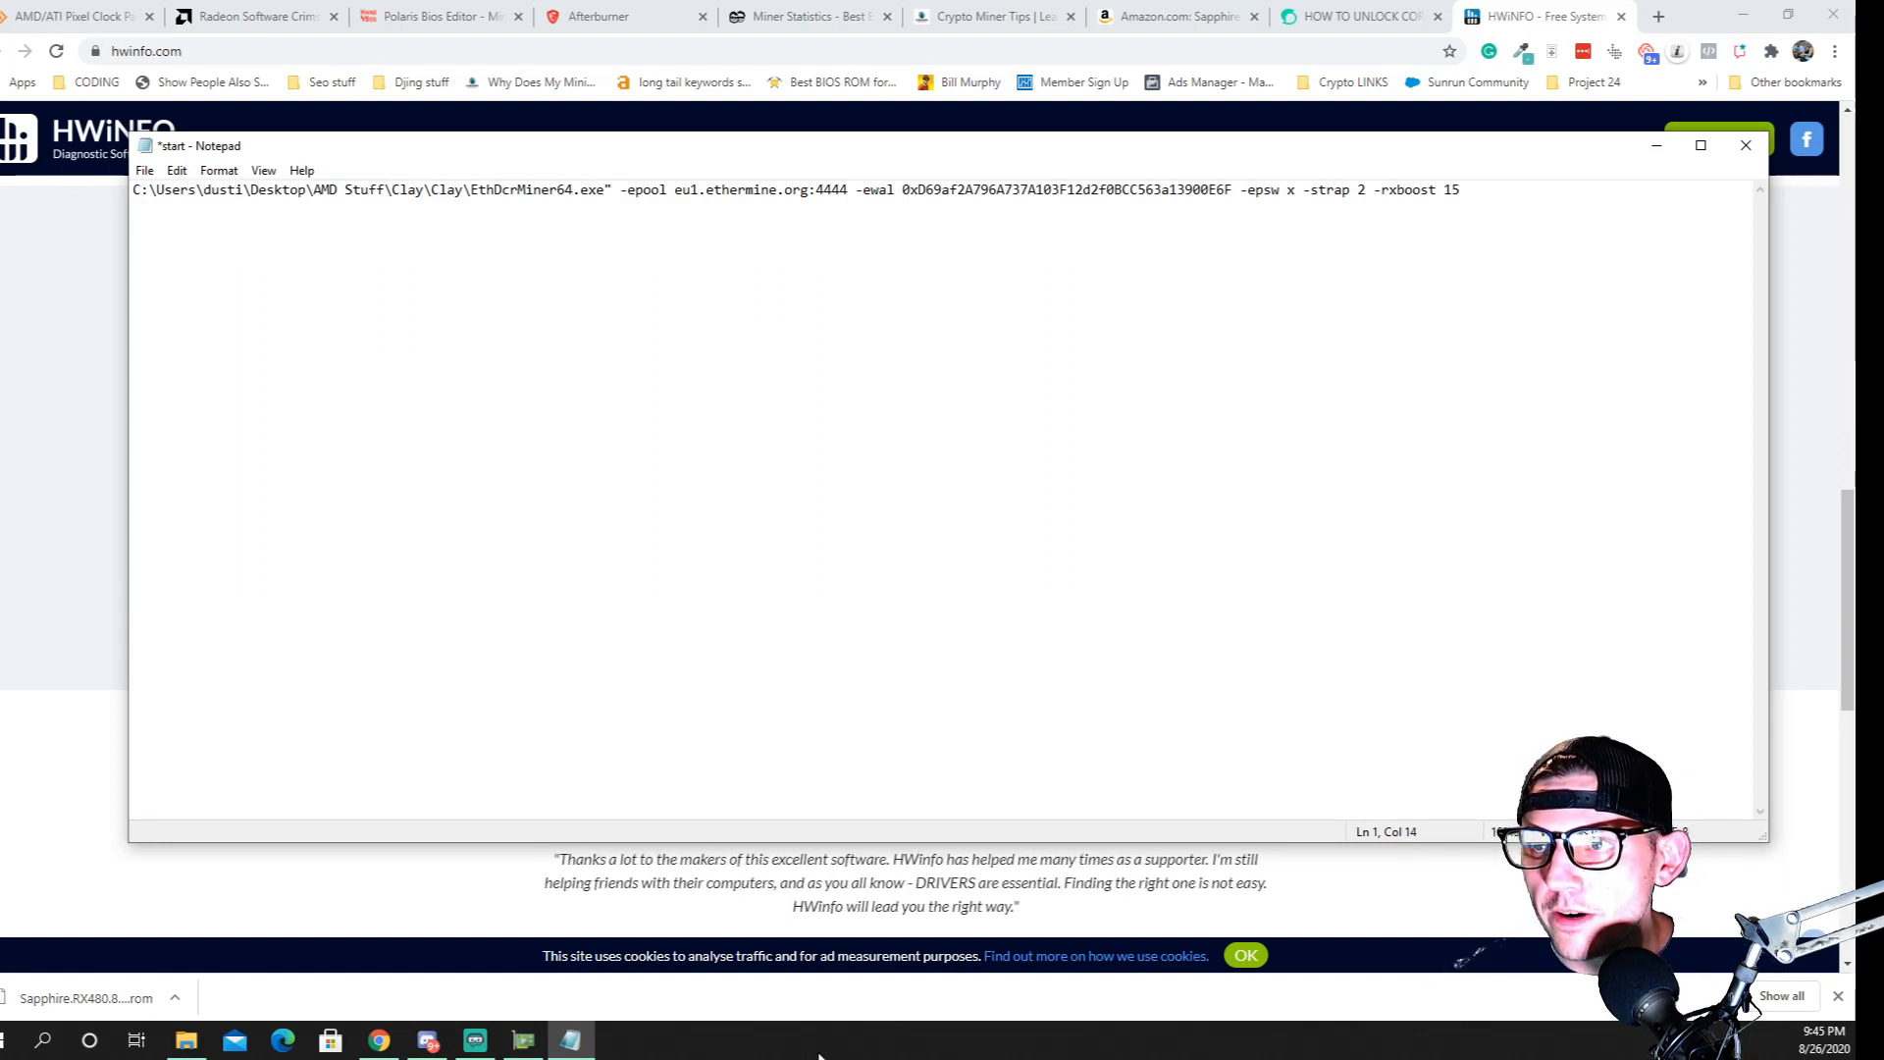
pyautogui.press('Left')
pyautogui.press('Left')
pyautogui.press('Left')
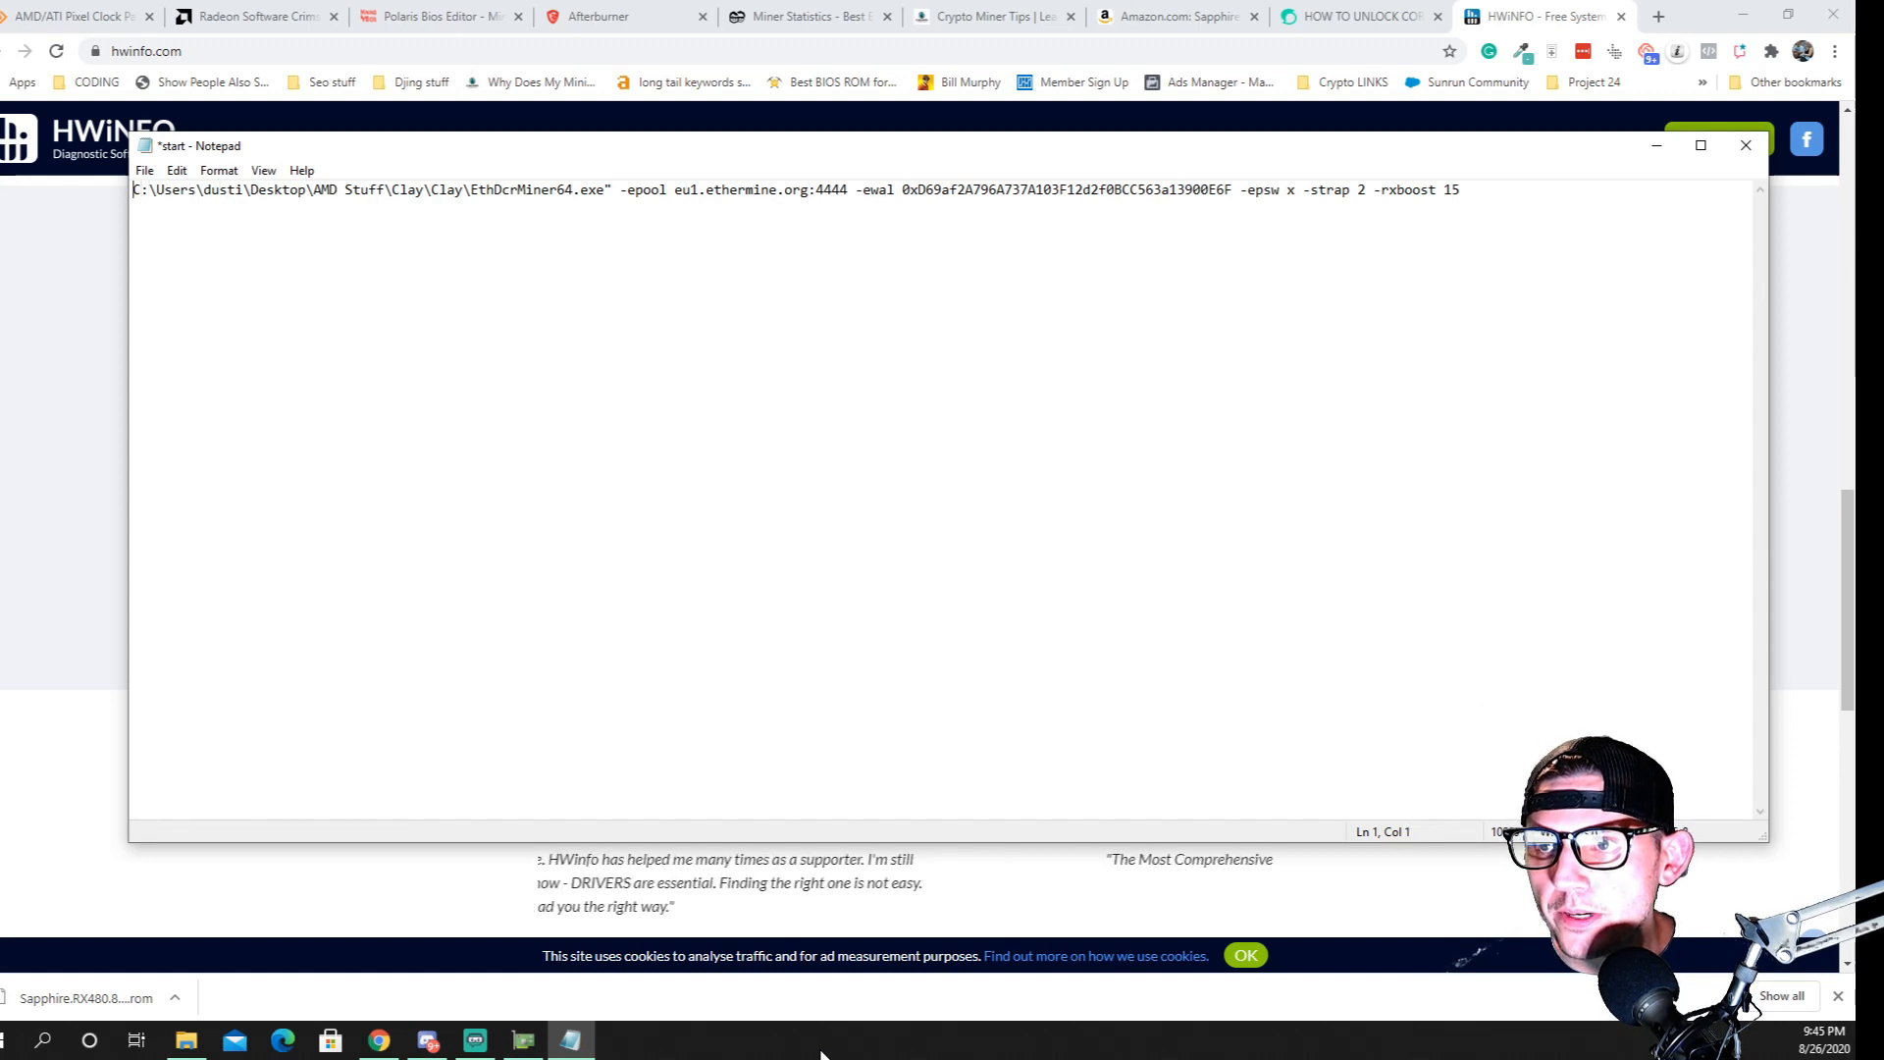
pyautogui.write('"')
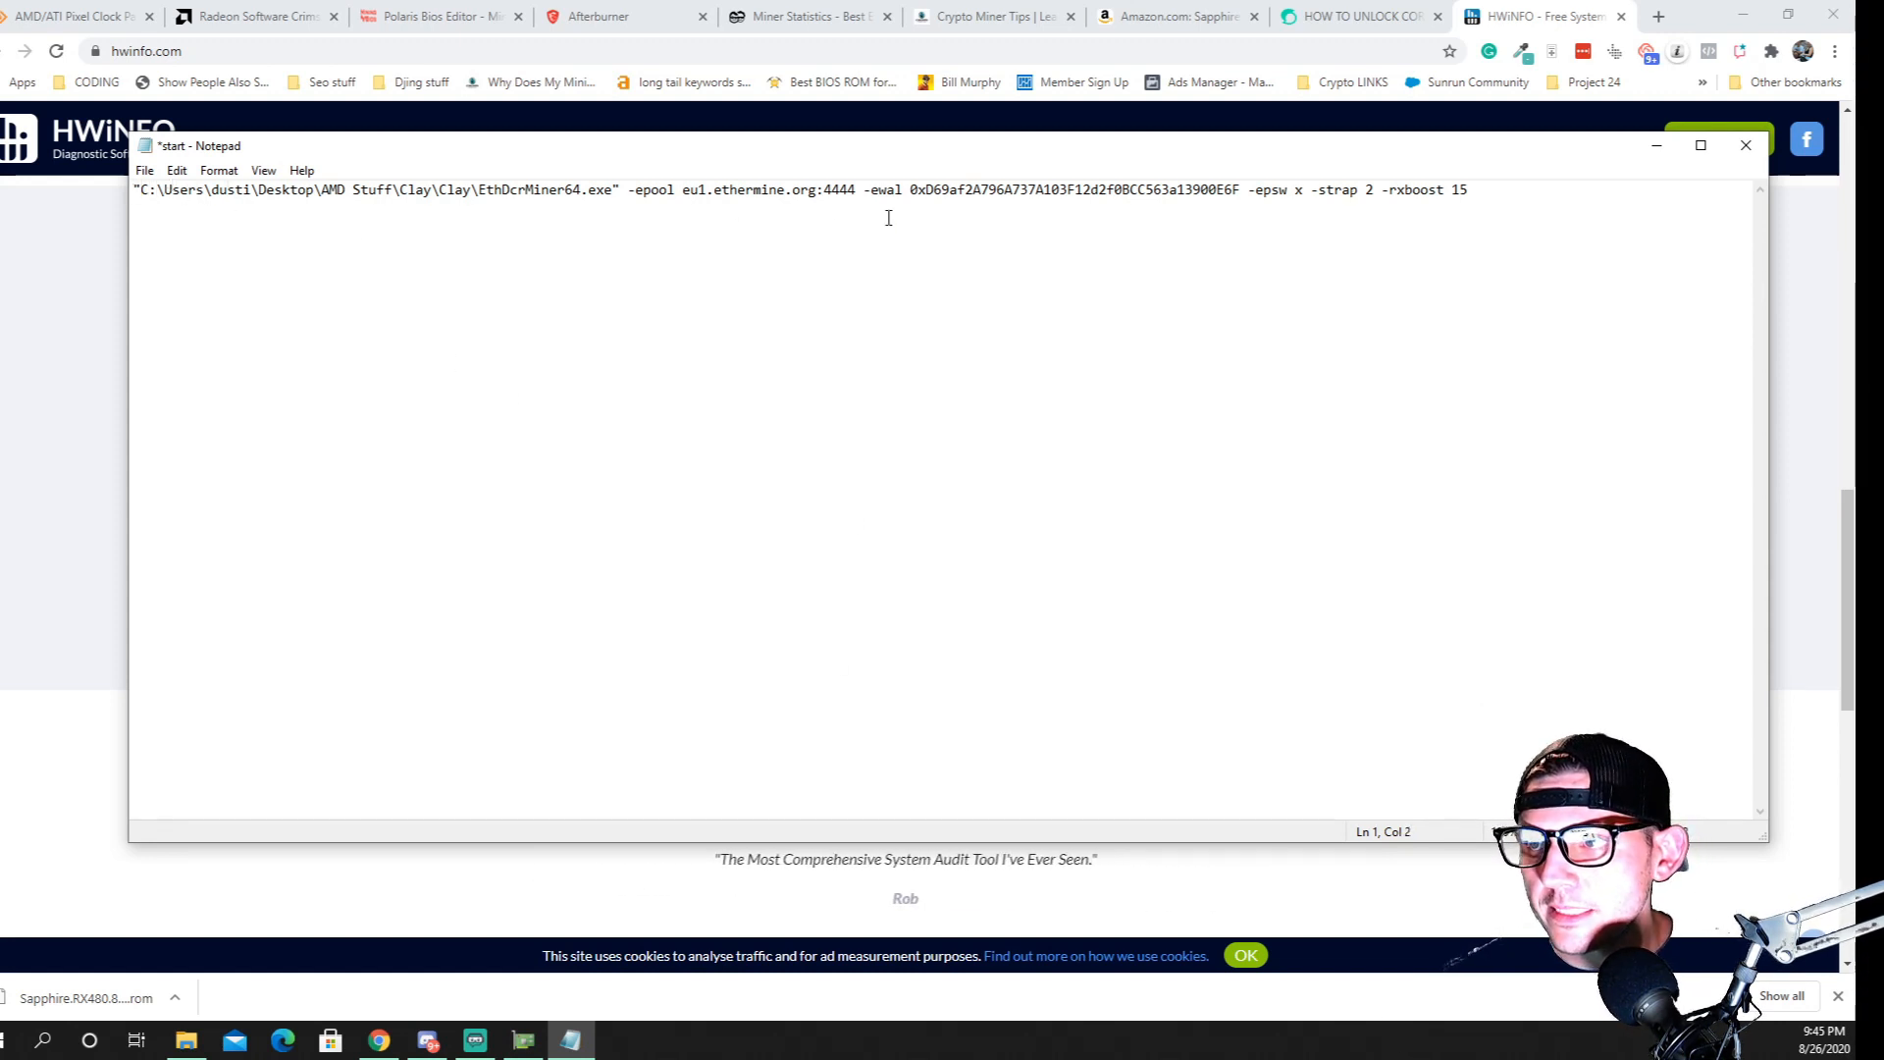
# Replace the -strap 2 -rxboost 15 options with -driver install, then save and close the start file
pyautogui.moveTo(1456, 191); pyautogui.dragTo(1316, 178)
pyautogui.rightClick(1350, 197)
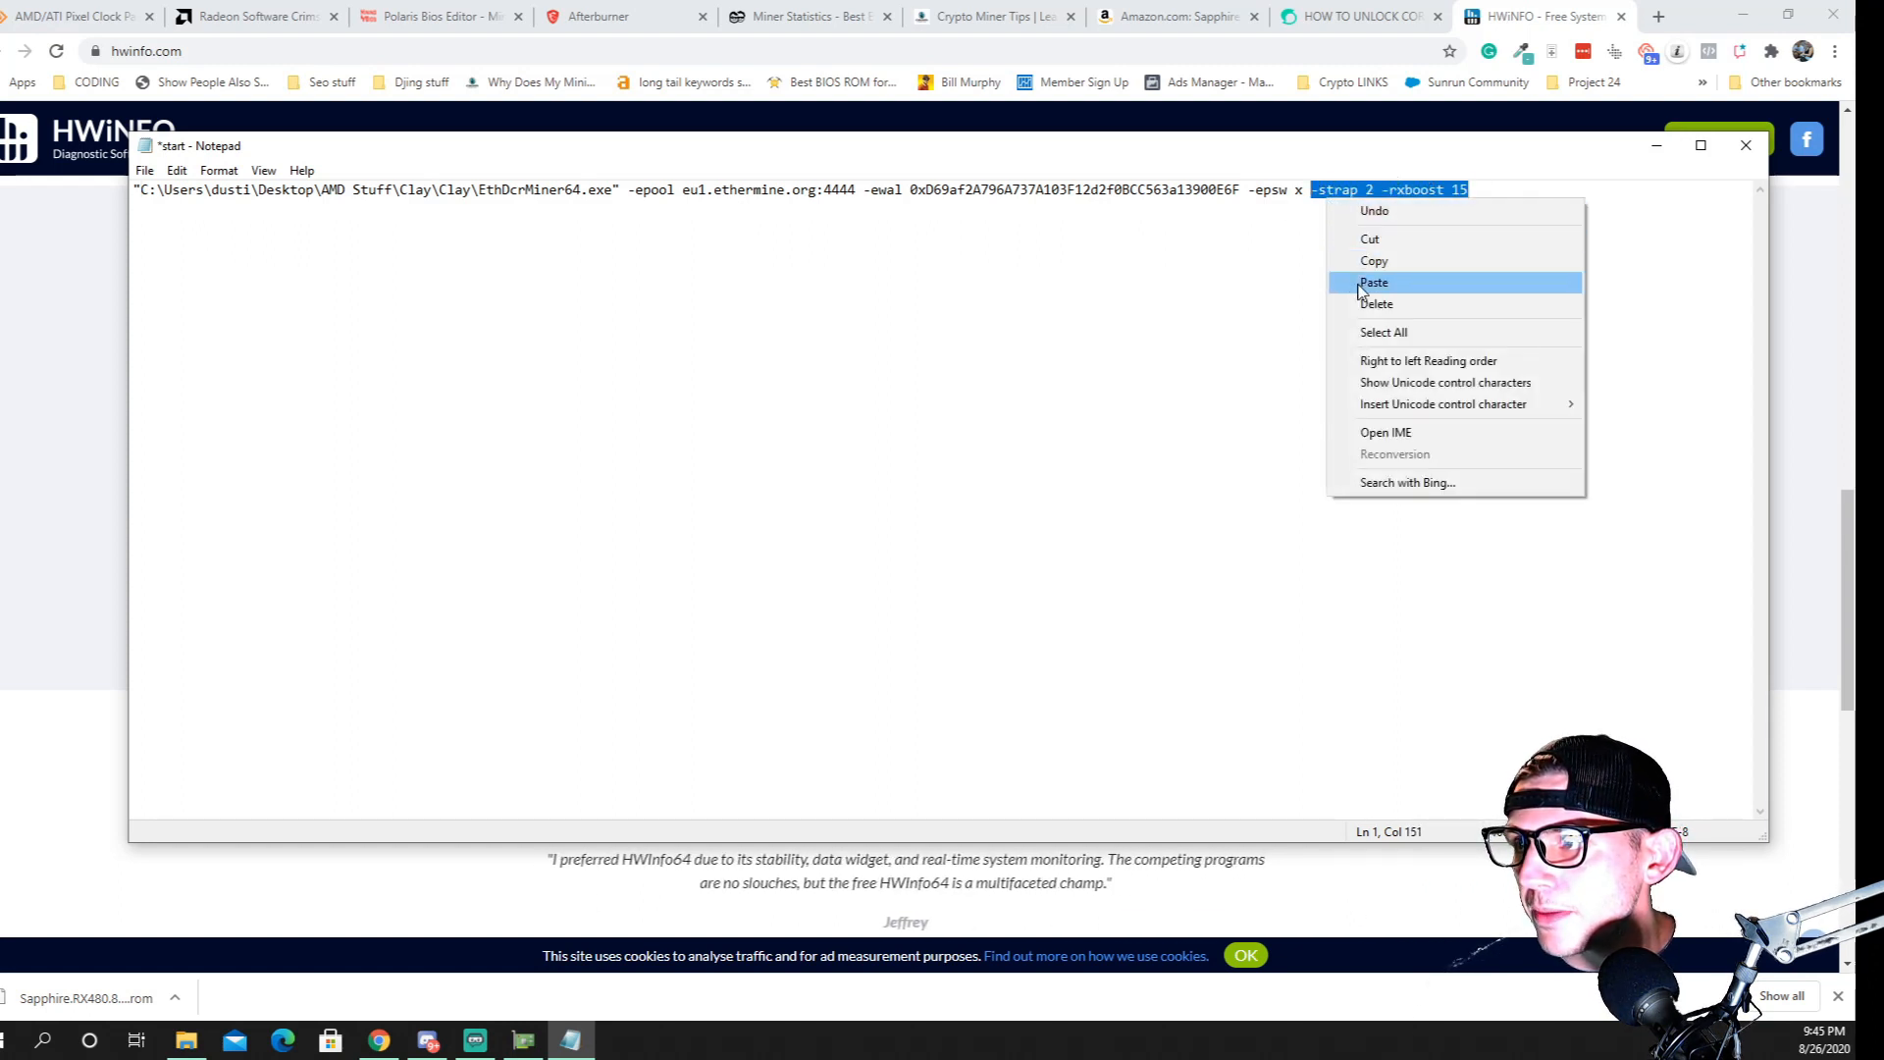
pyautogui.click(1372, 237)
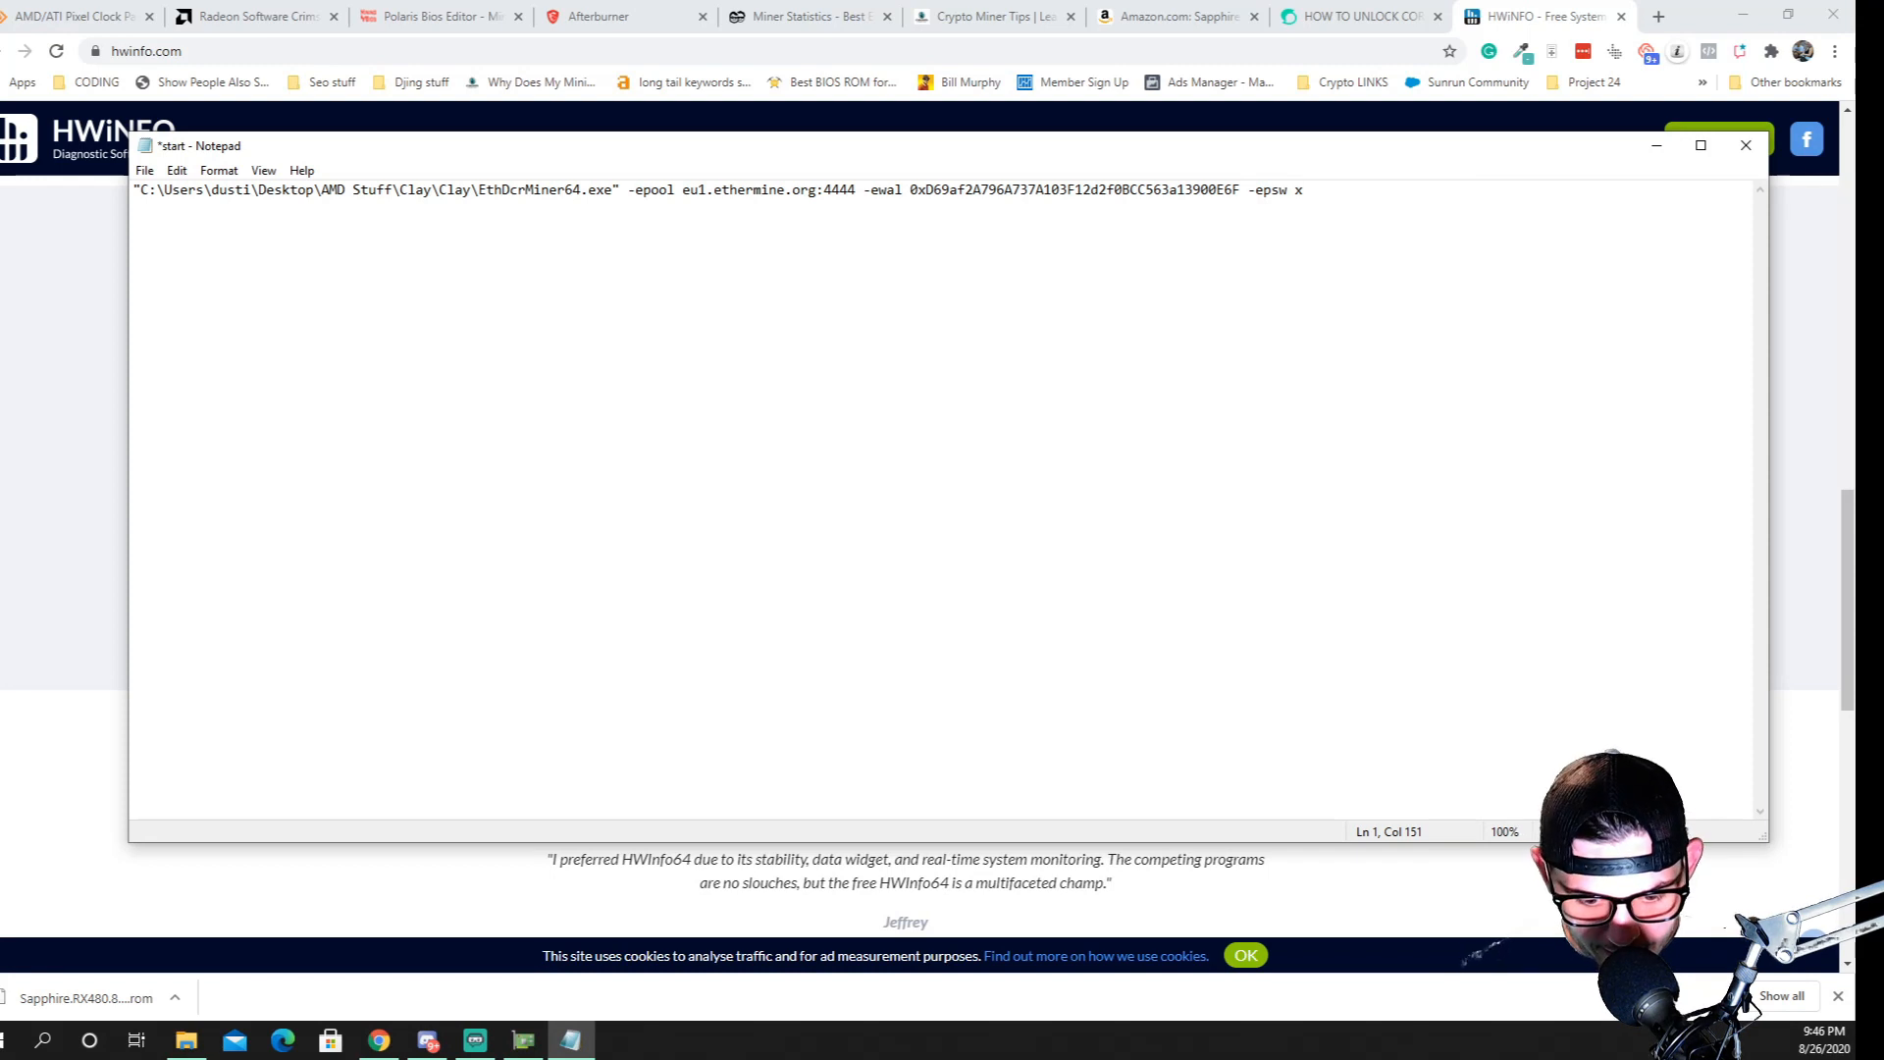
pyautogui.write('-driver')
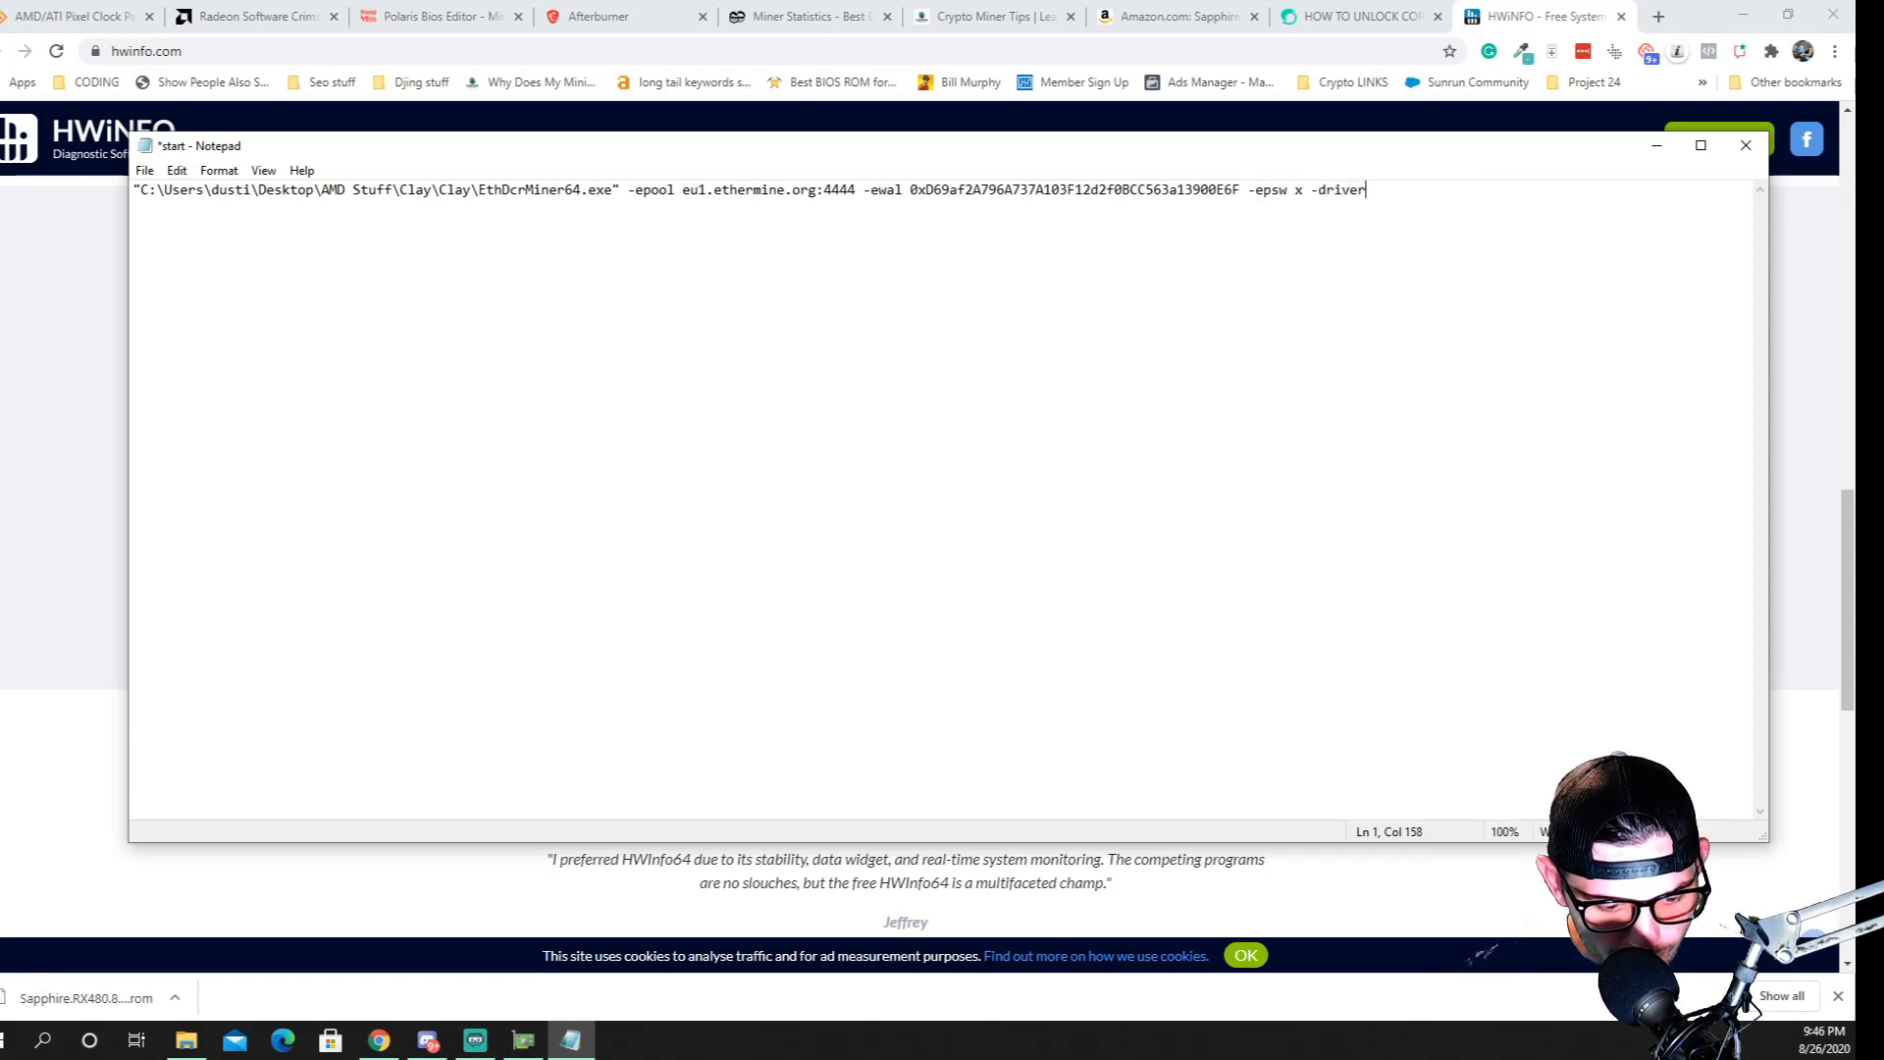
pyautogui.write(' install')
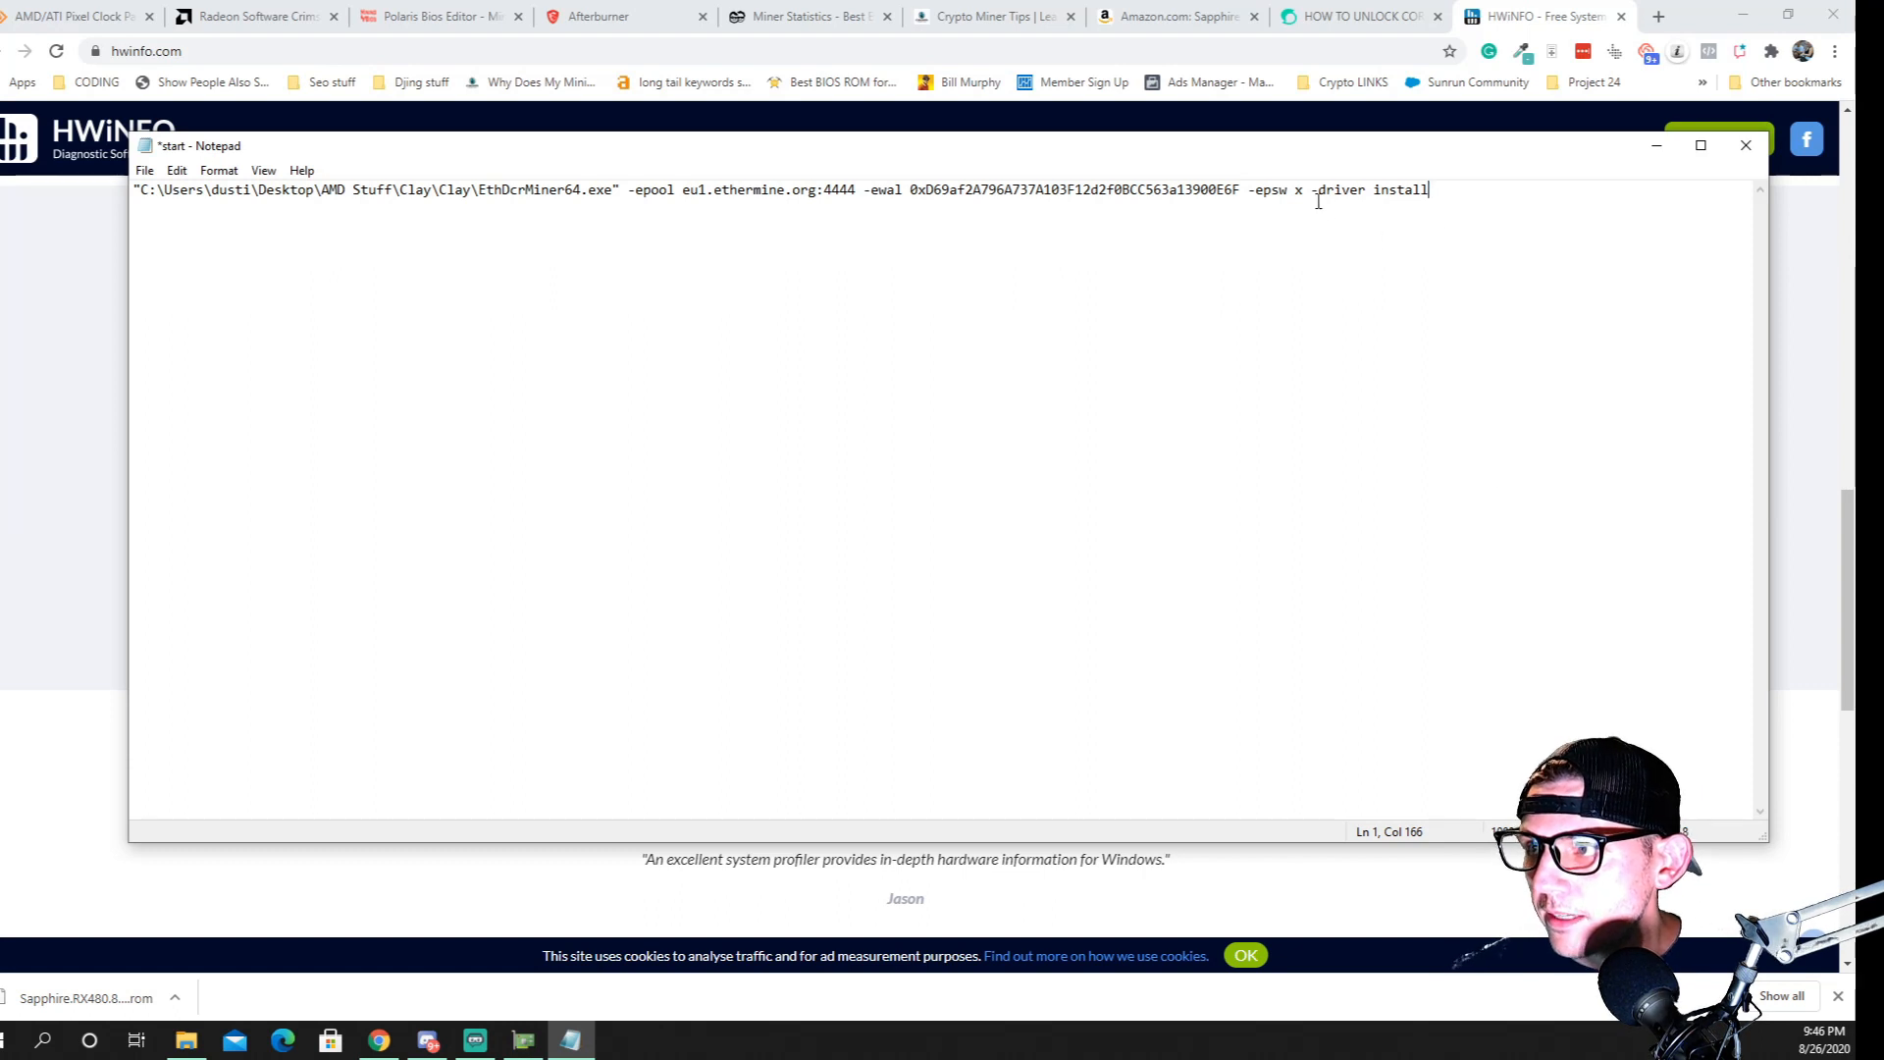
pyautogui.click(1746, 147)
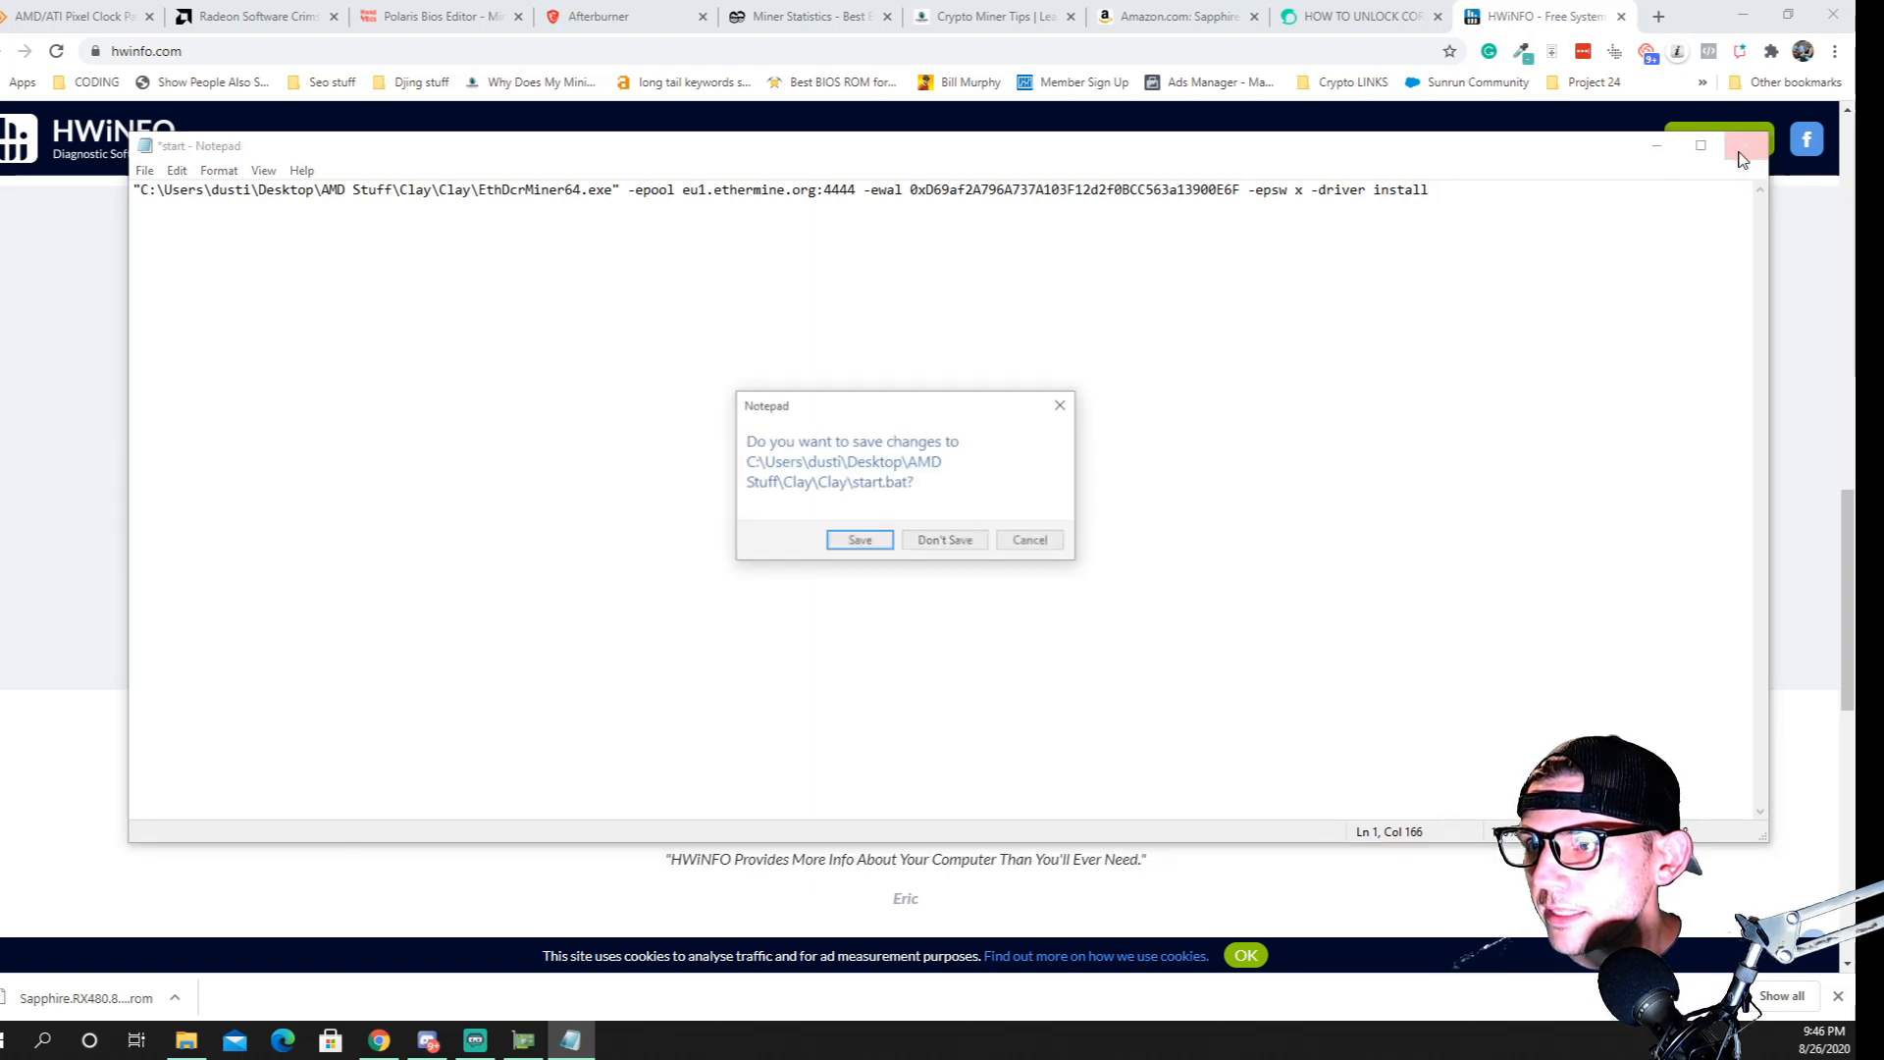
pyautogui.click(860, 545)
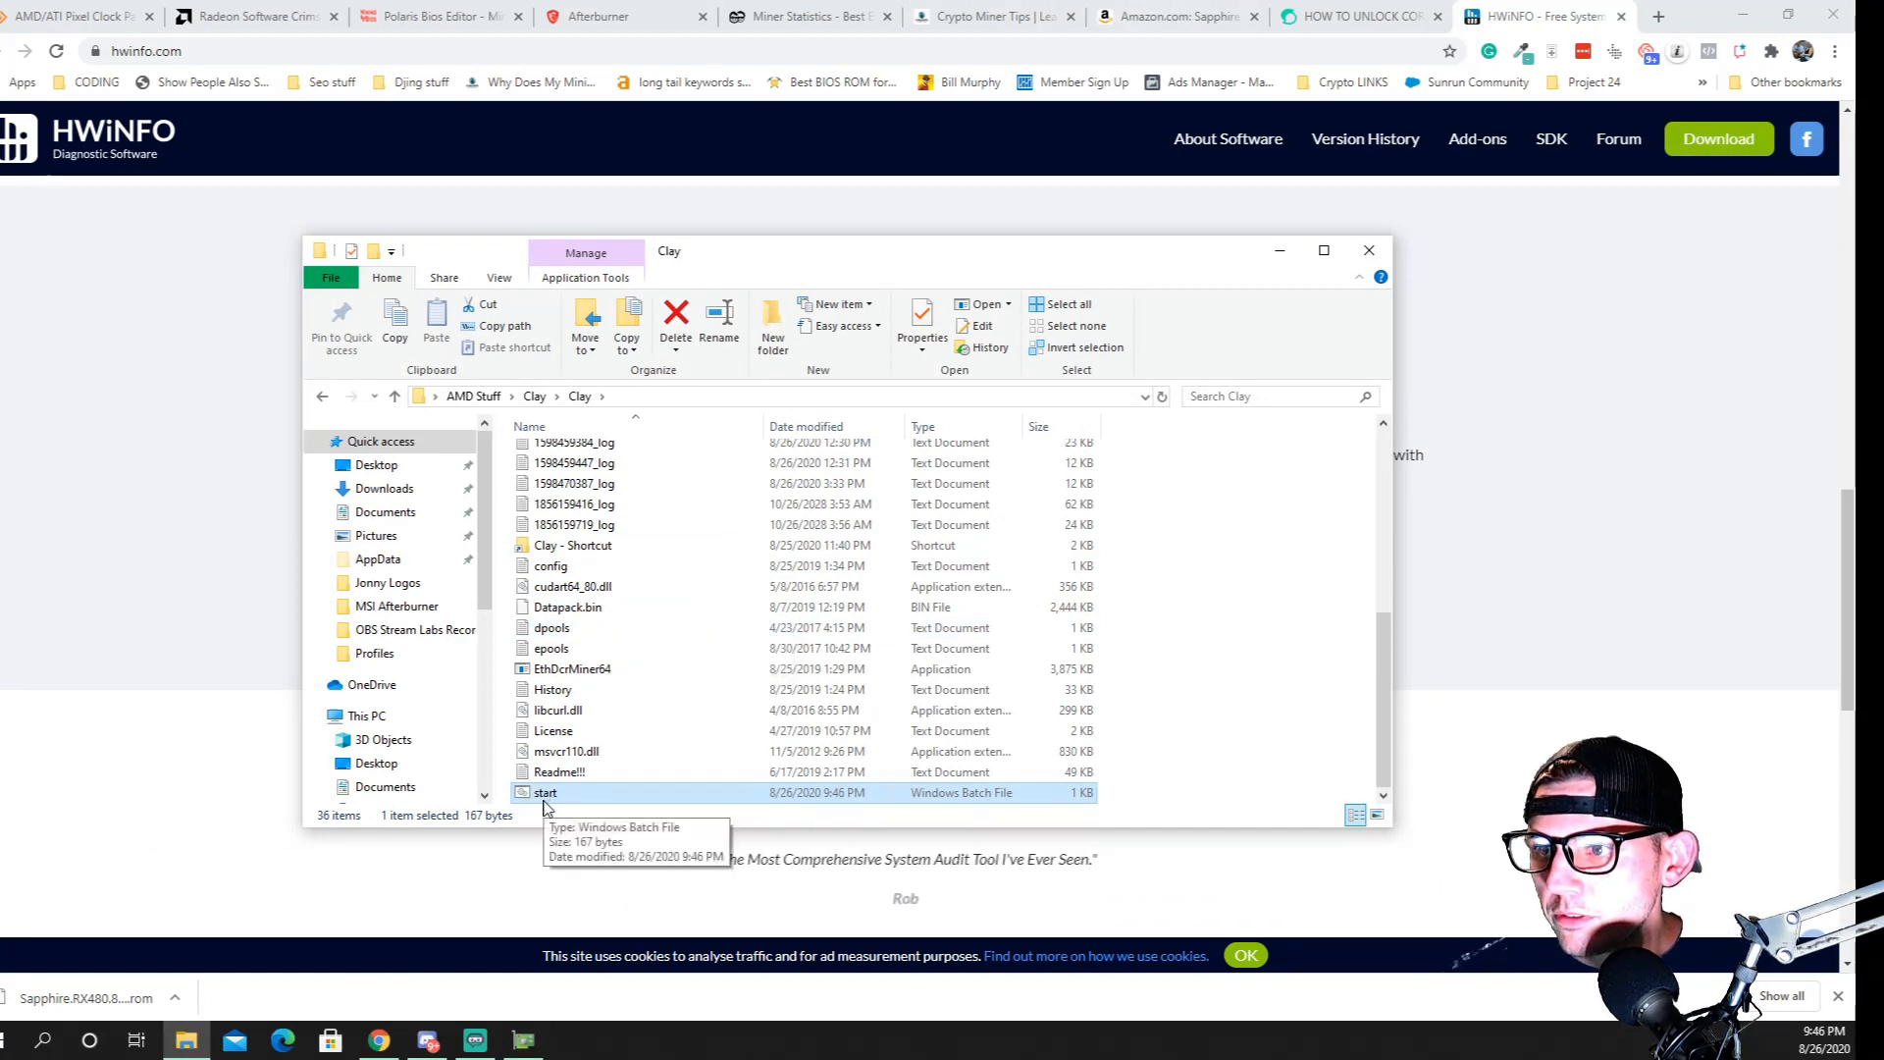
pyautogui.rightClick(544, 800)
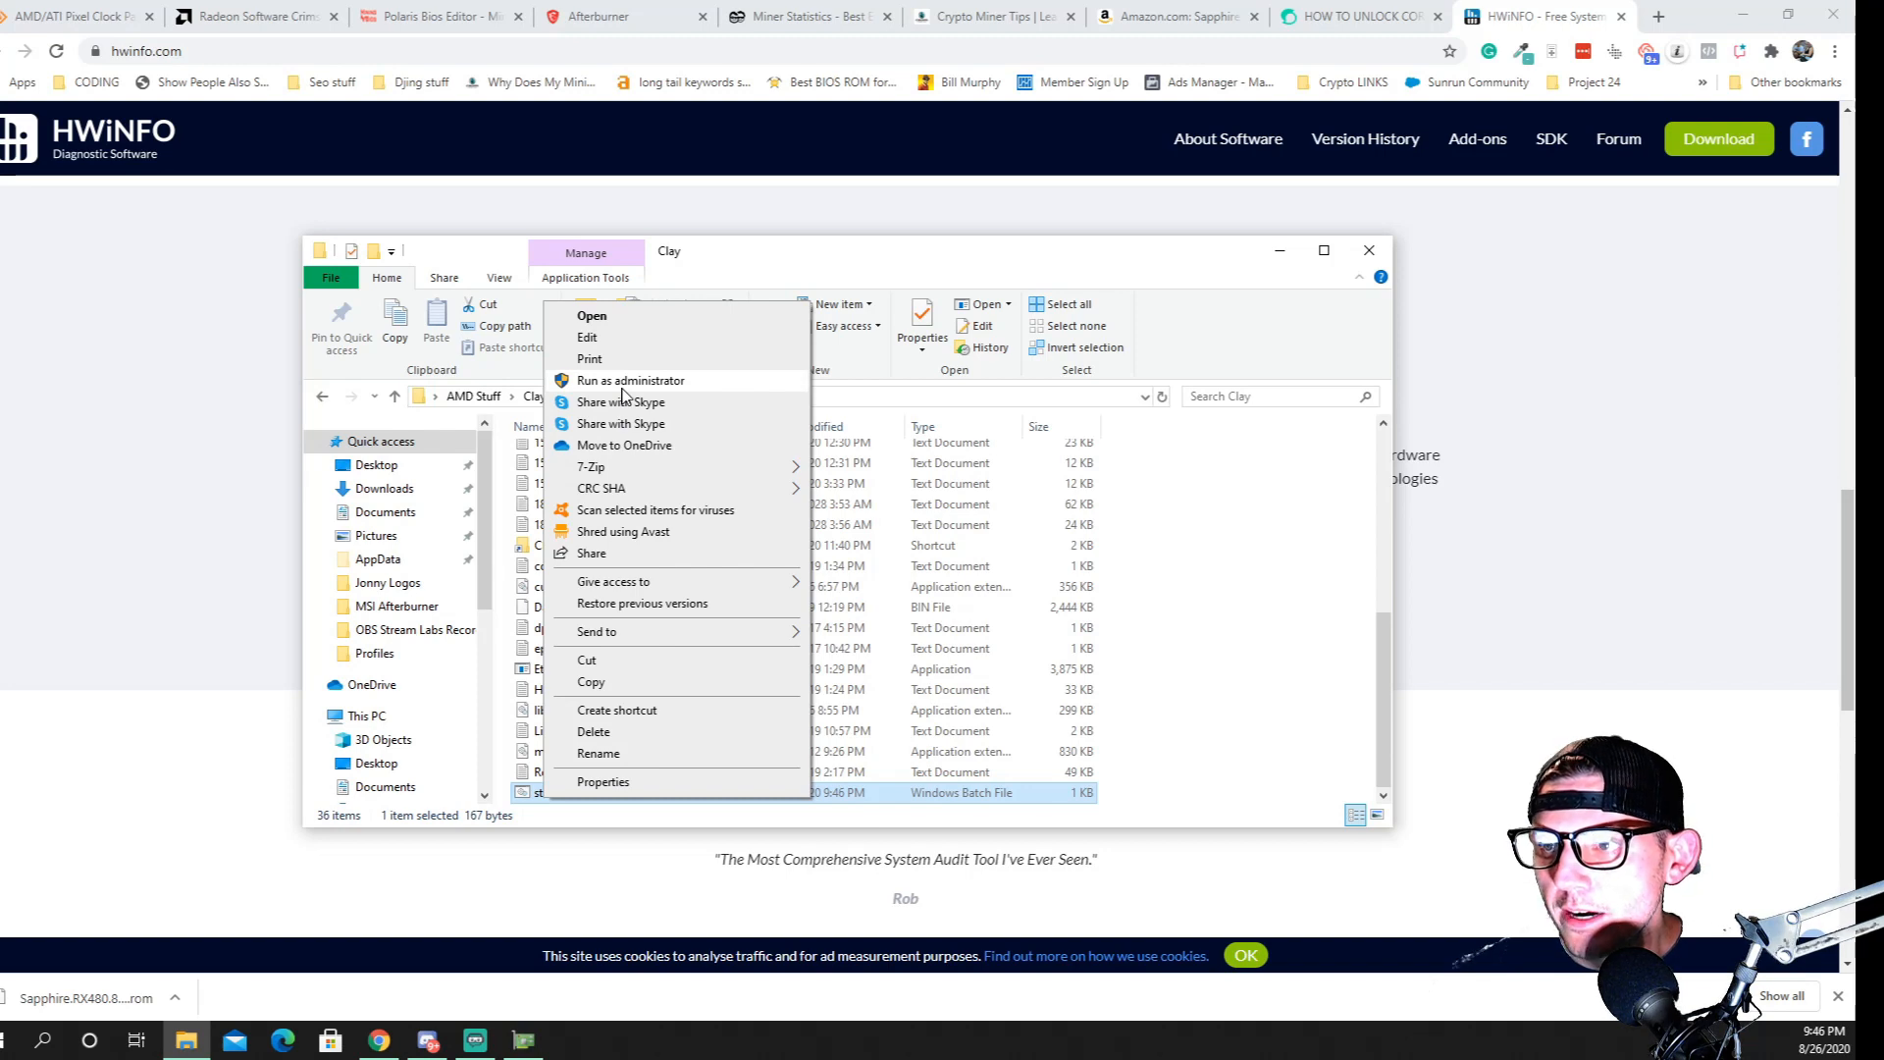
pyautogui.click(623, 386)
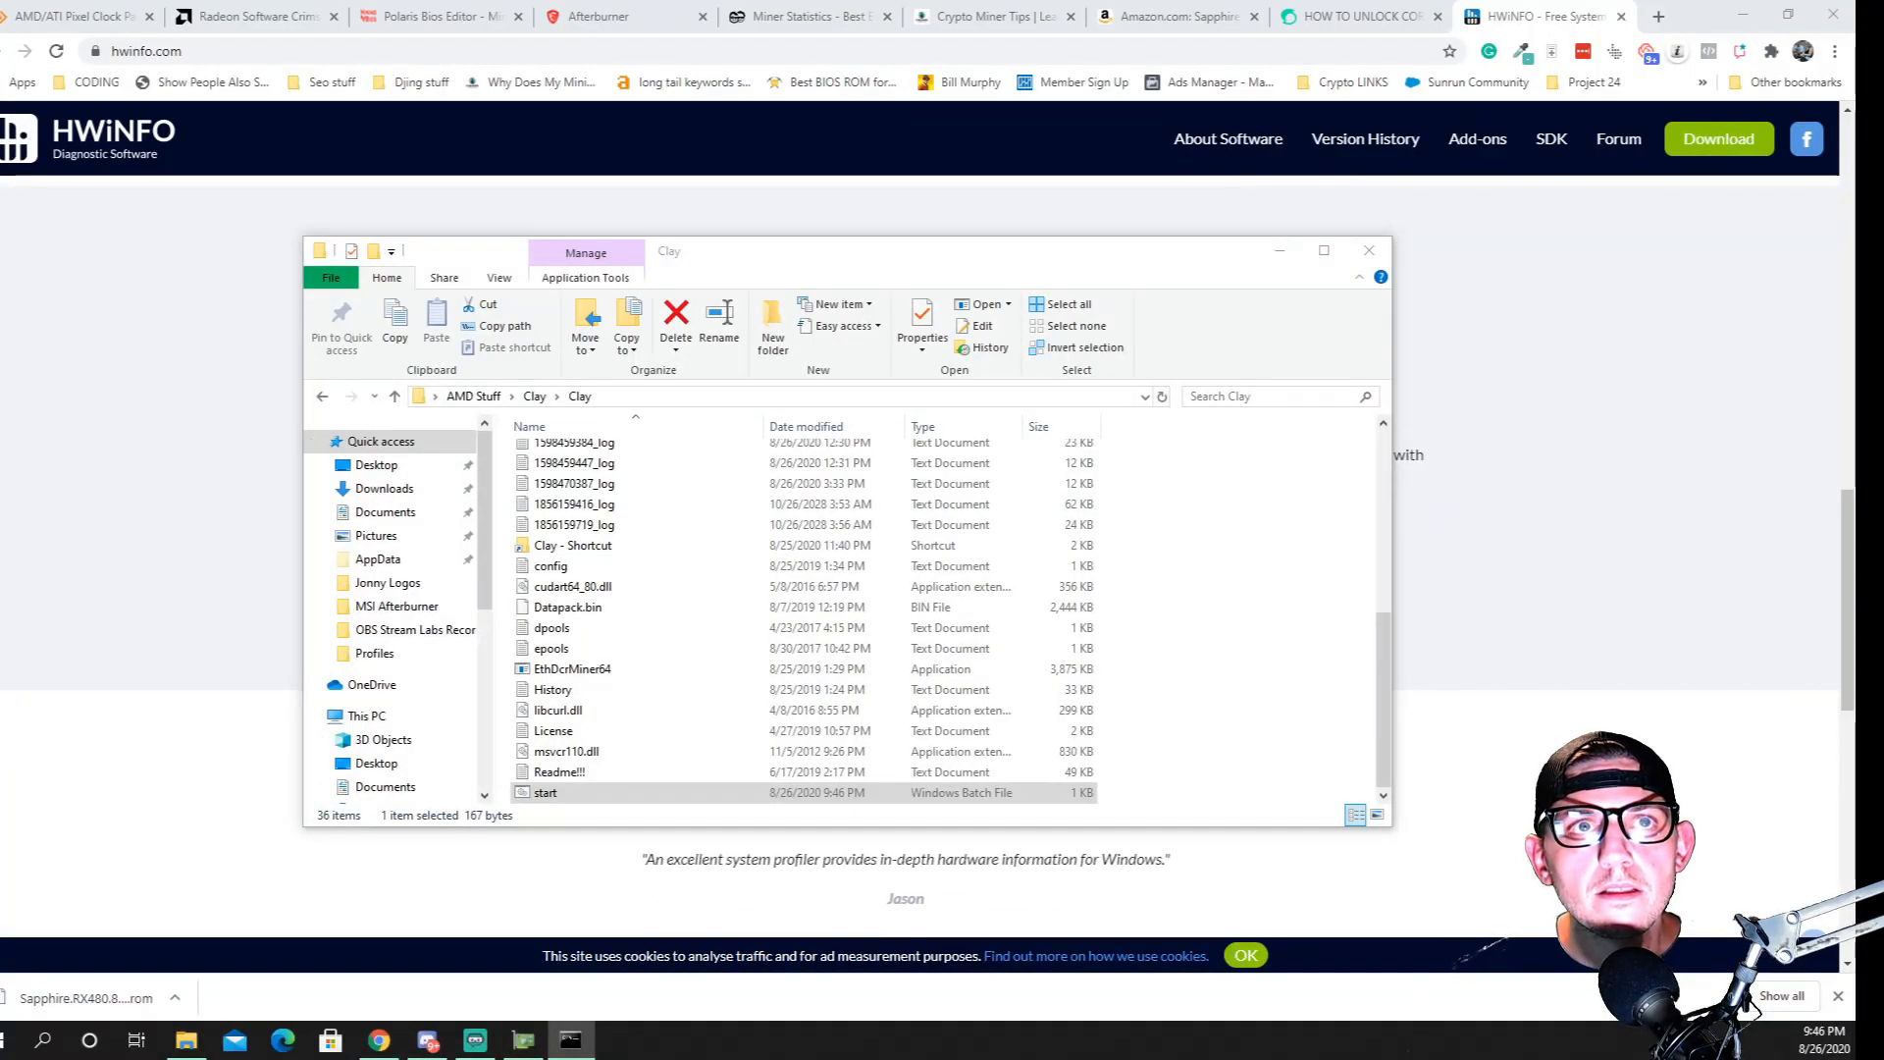
pyautogui.moveTo(2, 618); pyautogui.dragTo(1023, 250)
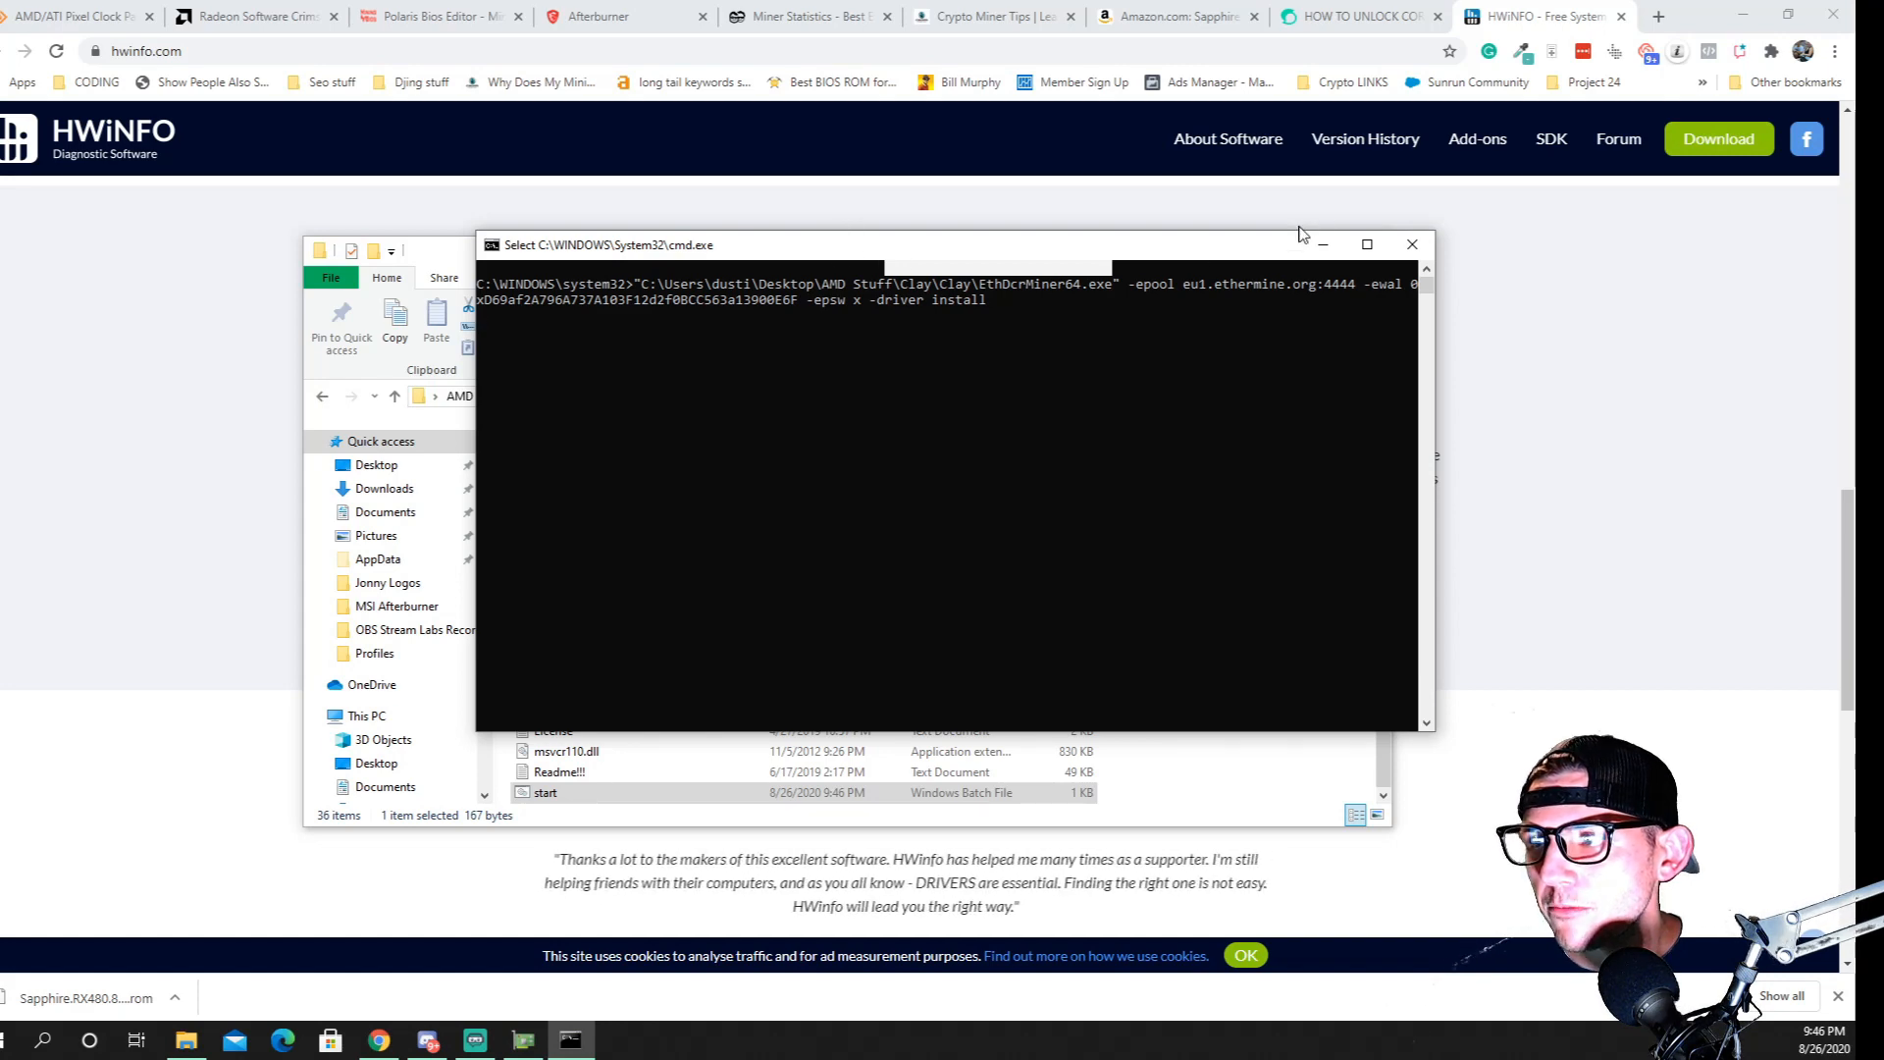
pyautogui.click(1413, 245)
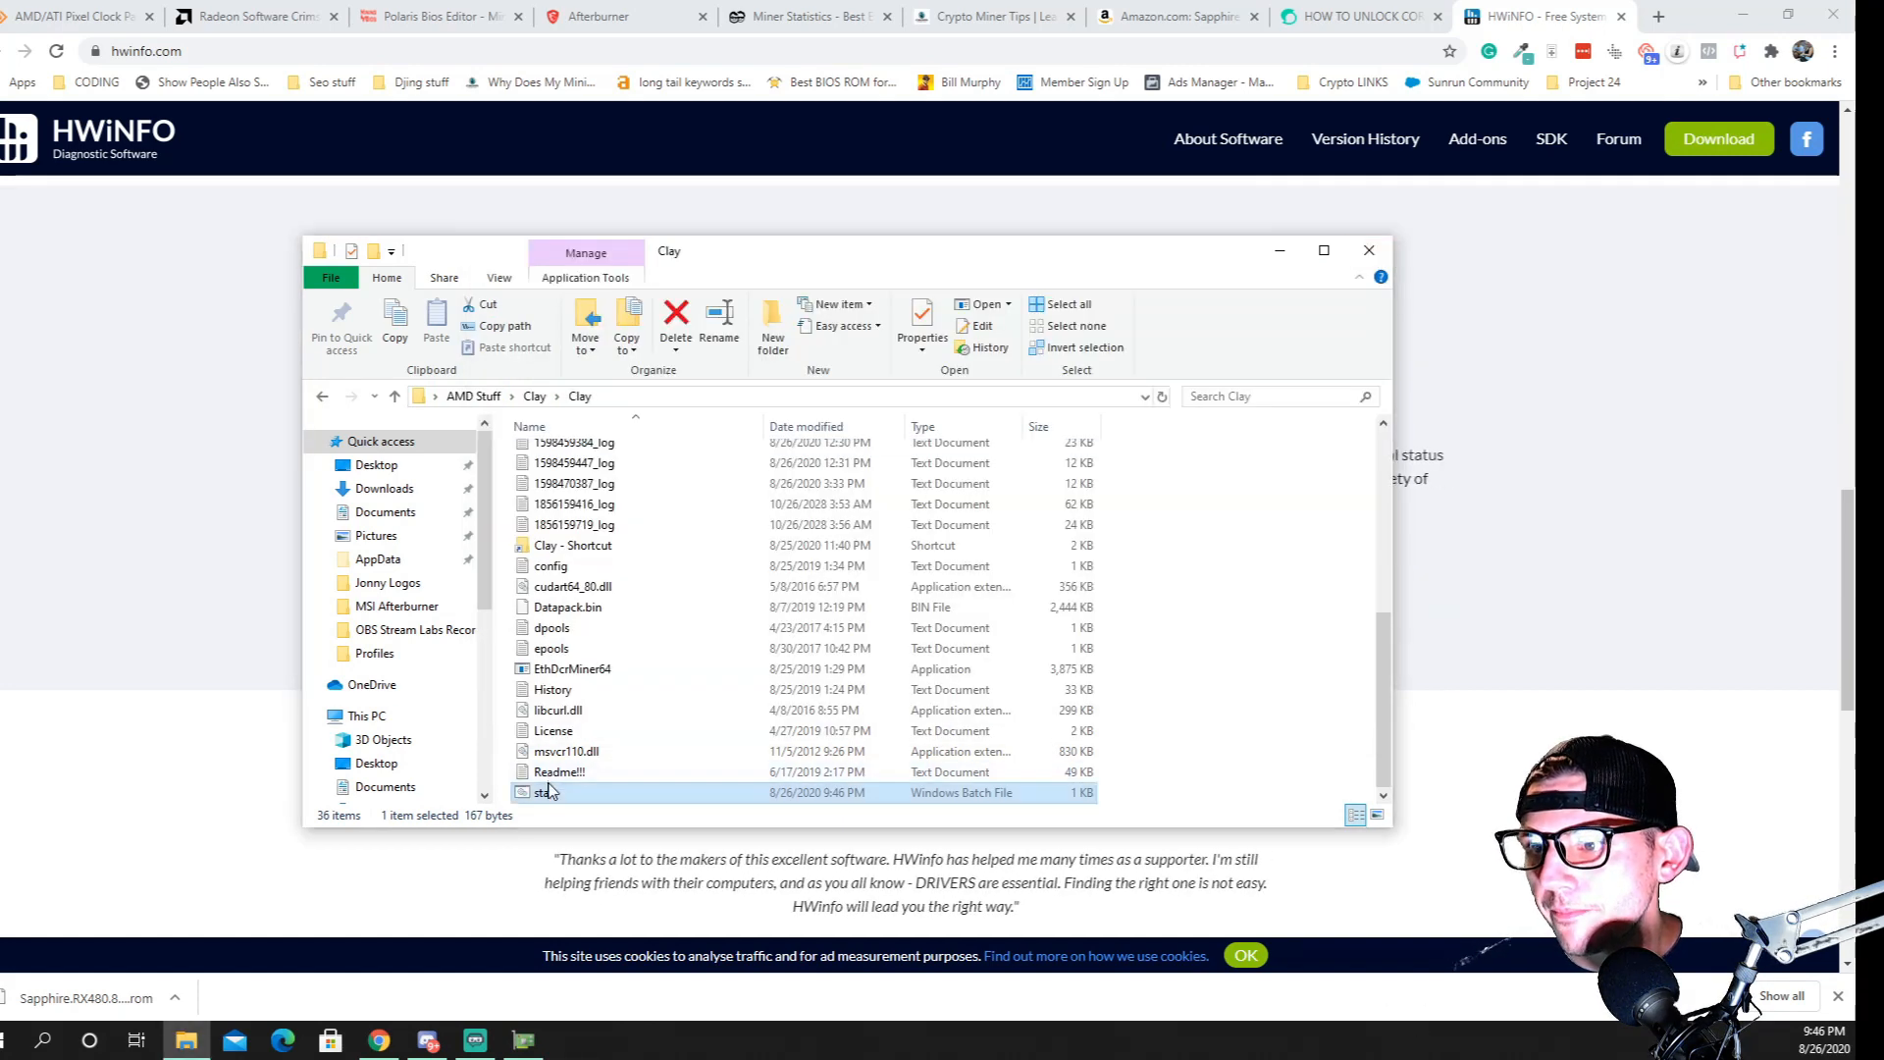
# Run the start batch file as administrator to install the driver and bring its console window fully into view
pyautogui.rightClick(549, 785)
pyautogui.click(626, 366)
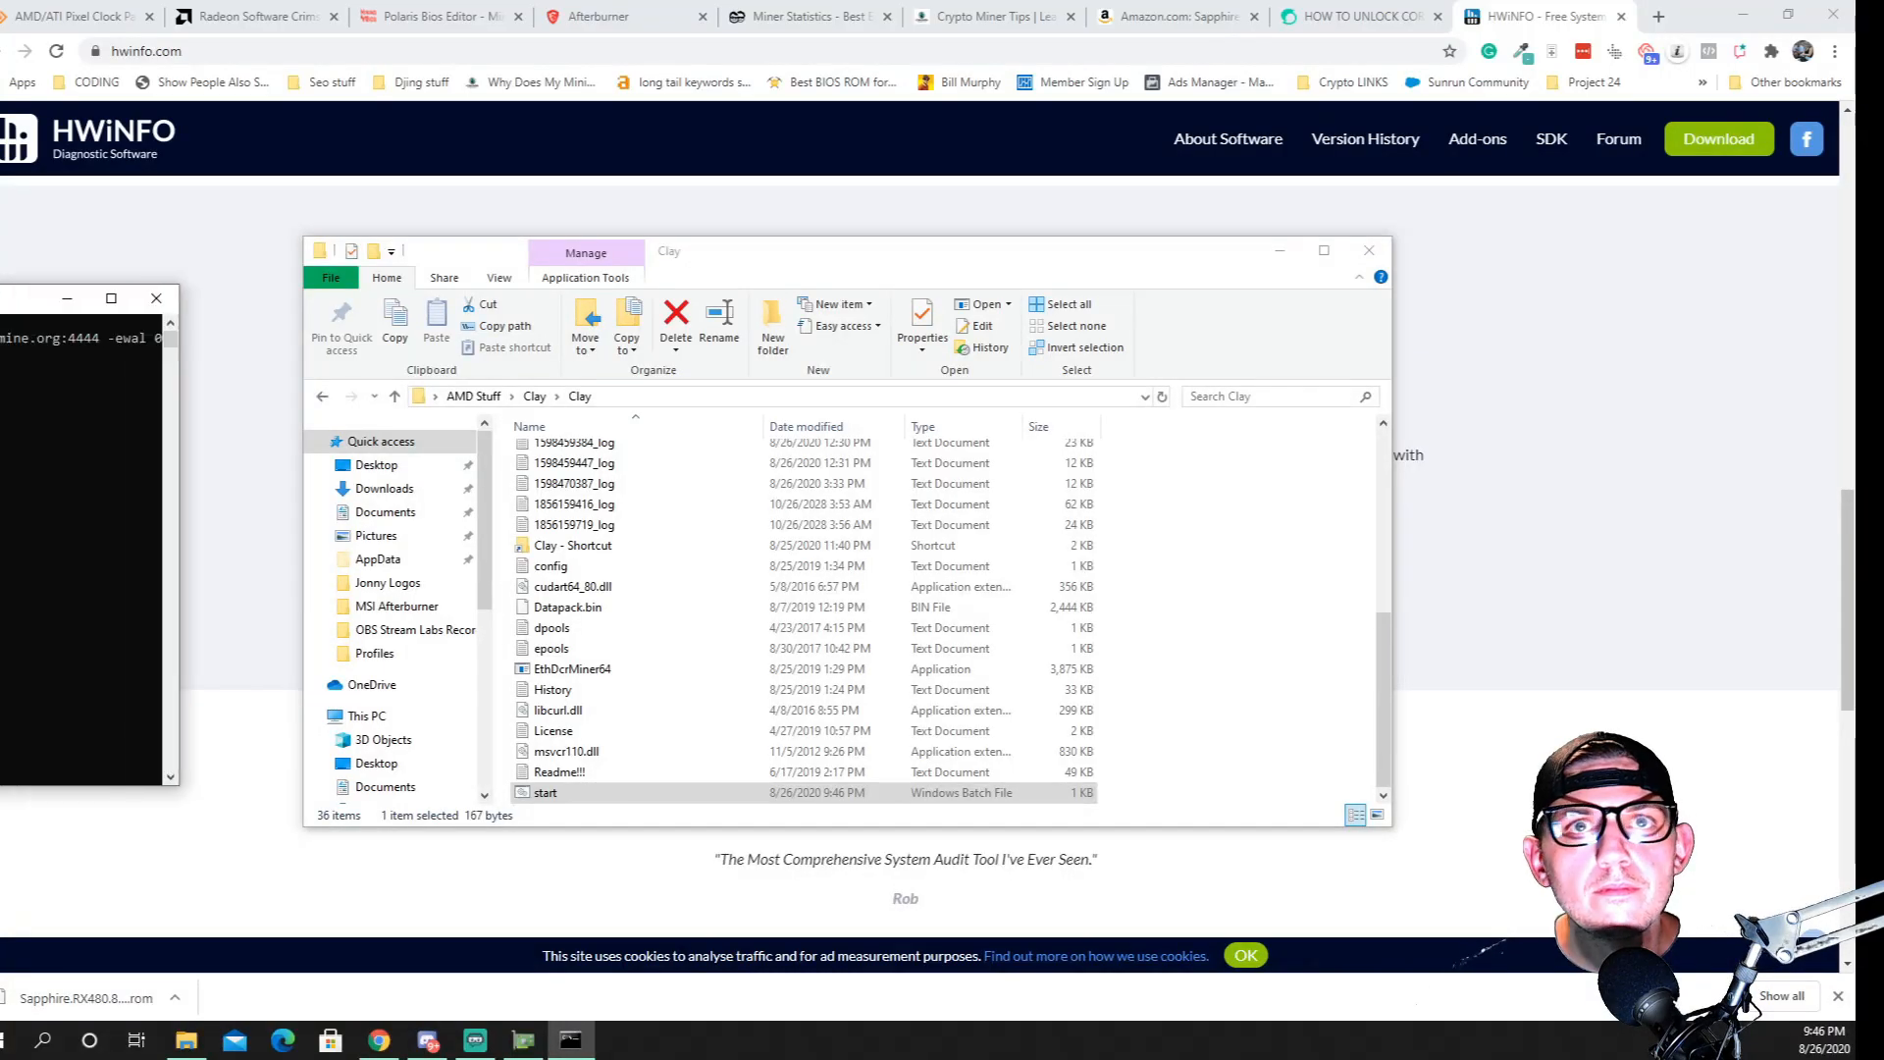
pyautogui.moveTo(0, 292); pyautogui.dragTo(940, 306)
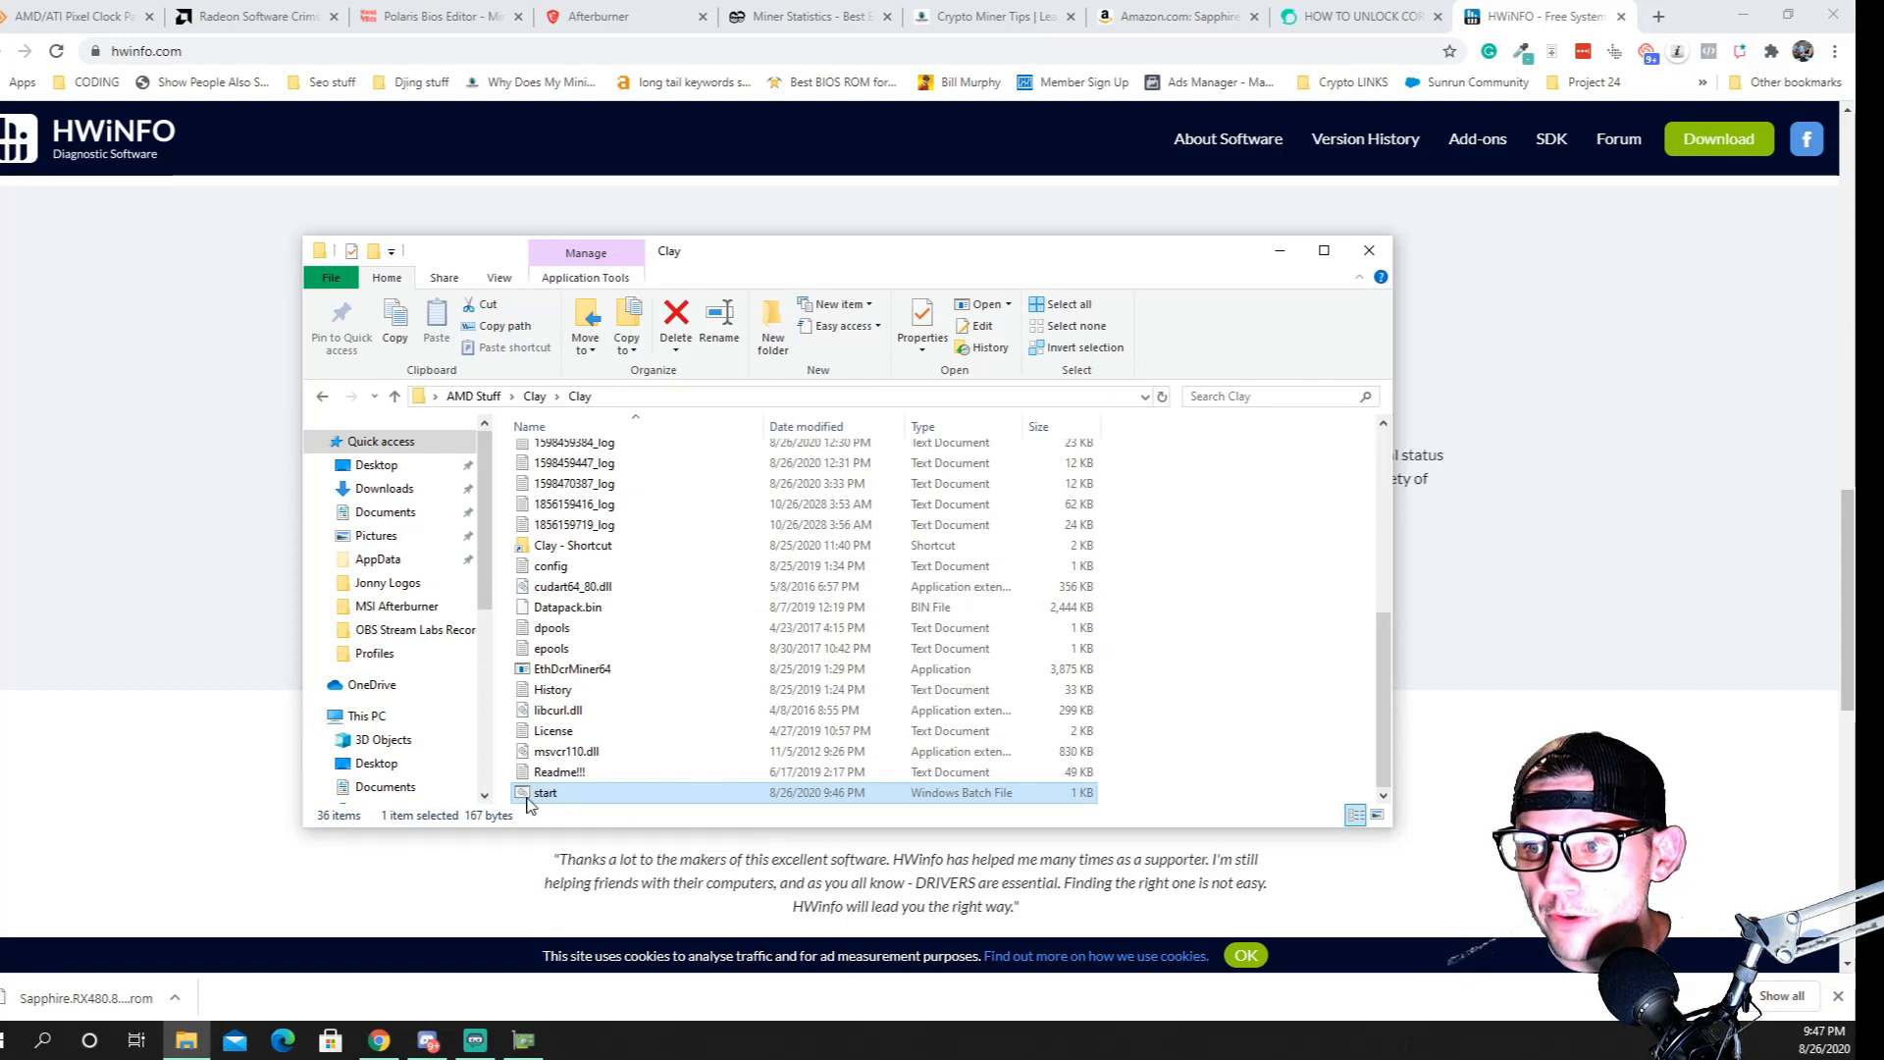
# Reopen the start file for editing and replace the -driver install option with -strap 2
pyautogui.rightClick(527, 795)
pyautogui.click(569, 336)
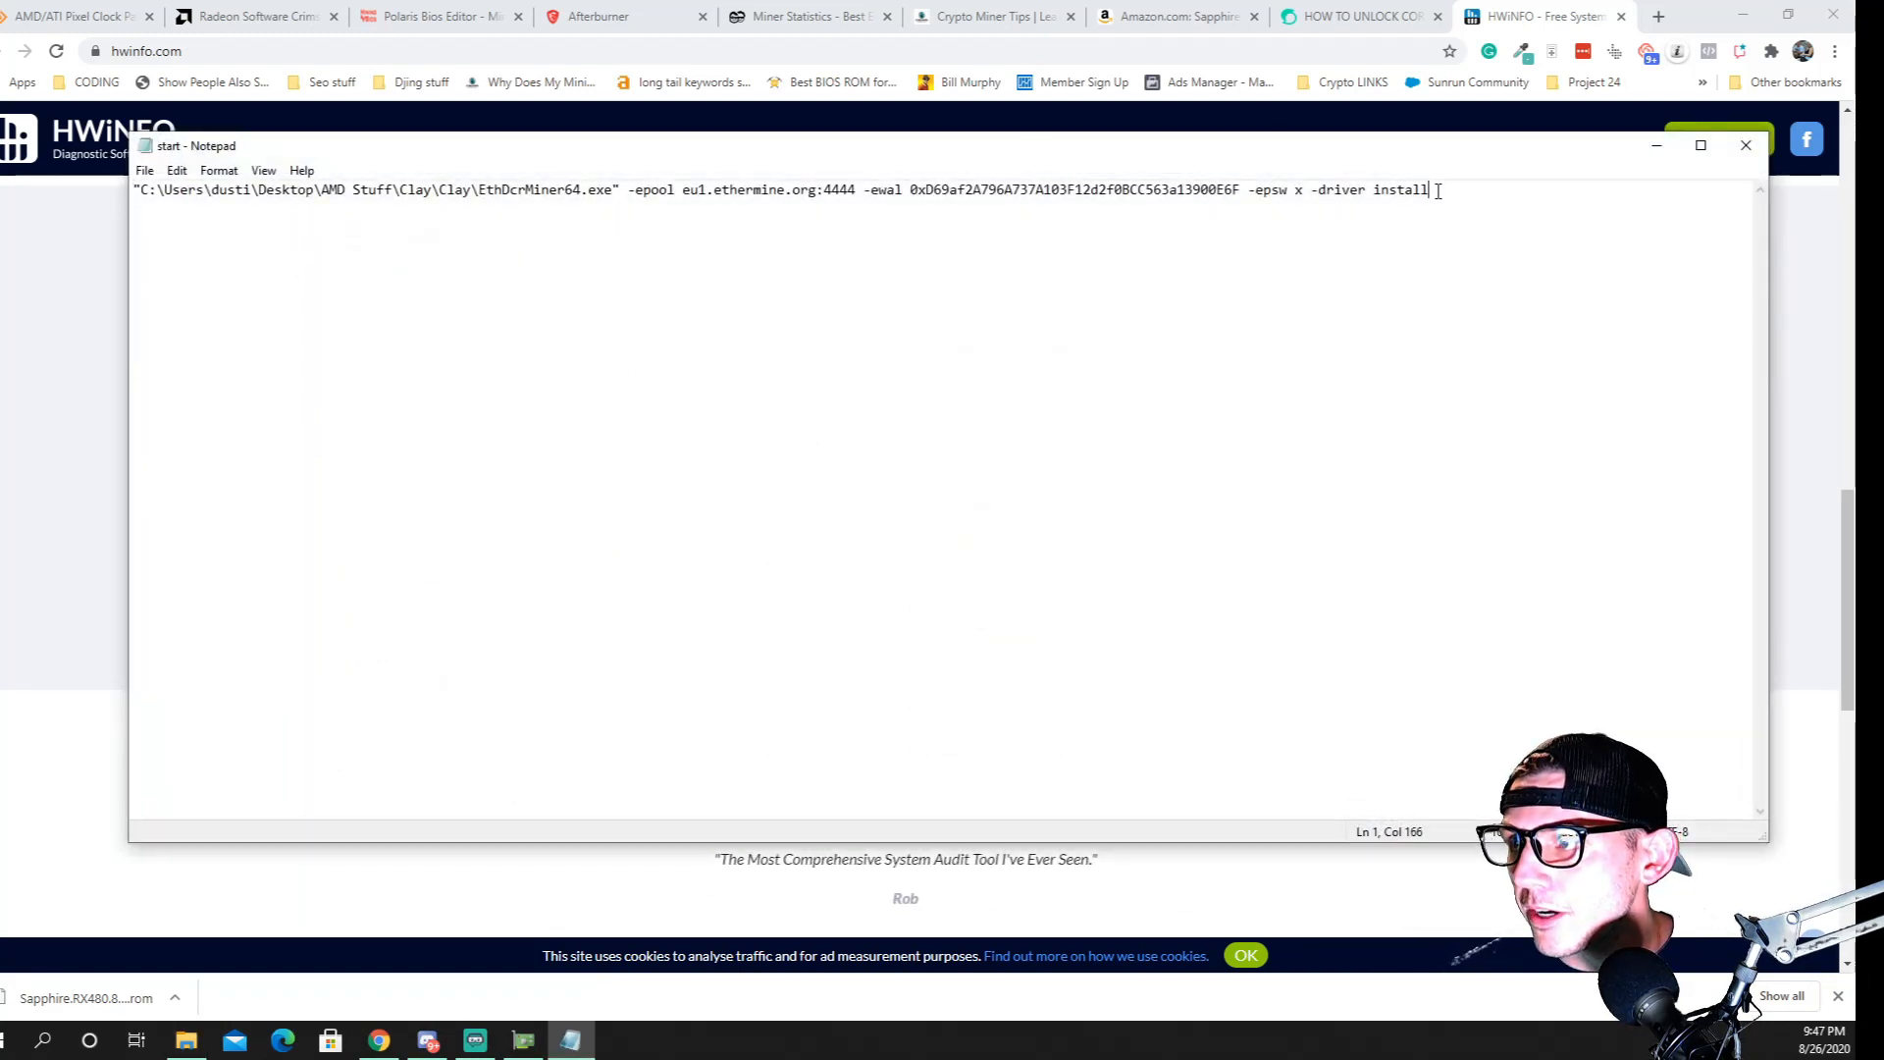
pyautogui.moveTo(1438, 191); pyautogui.dragTo(1318, 183)
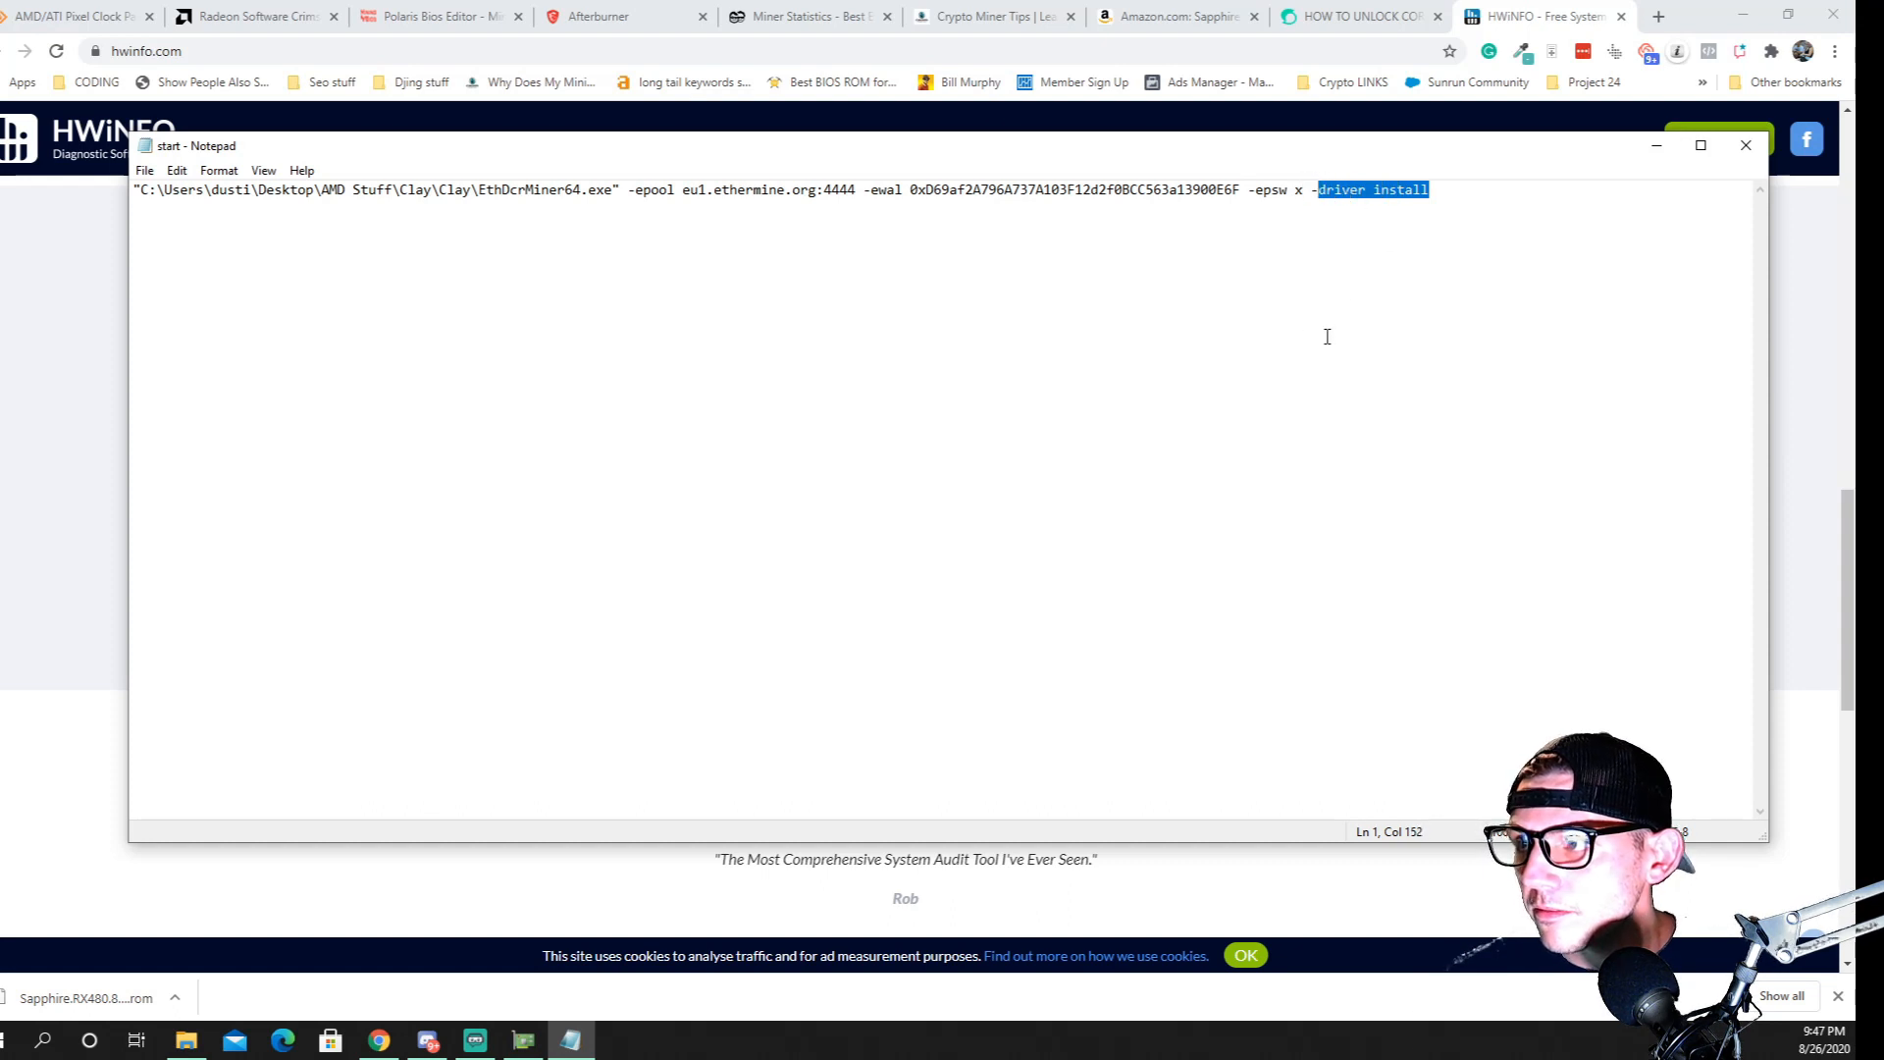
pyautogui.press('BackSpace')
pyautogui.write('st')
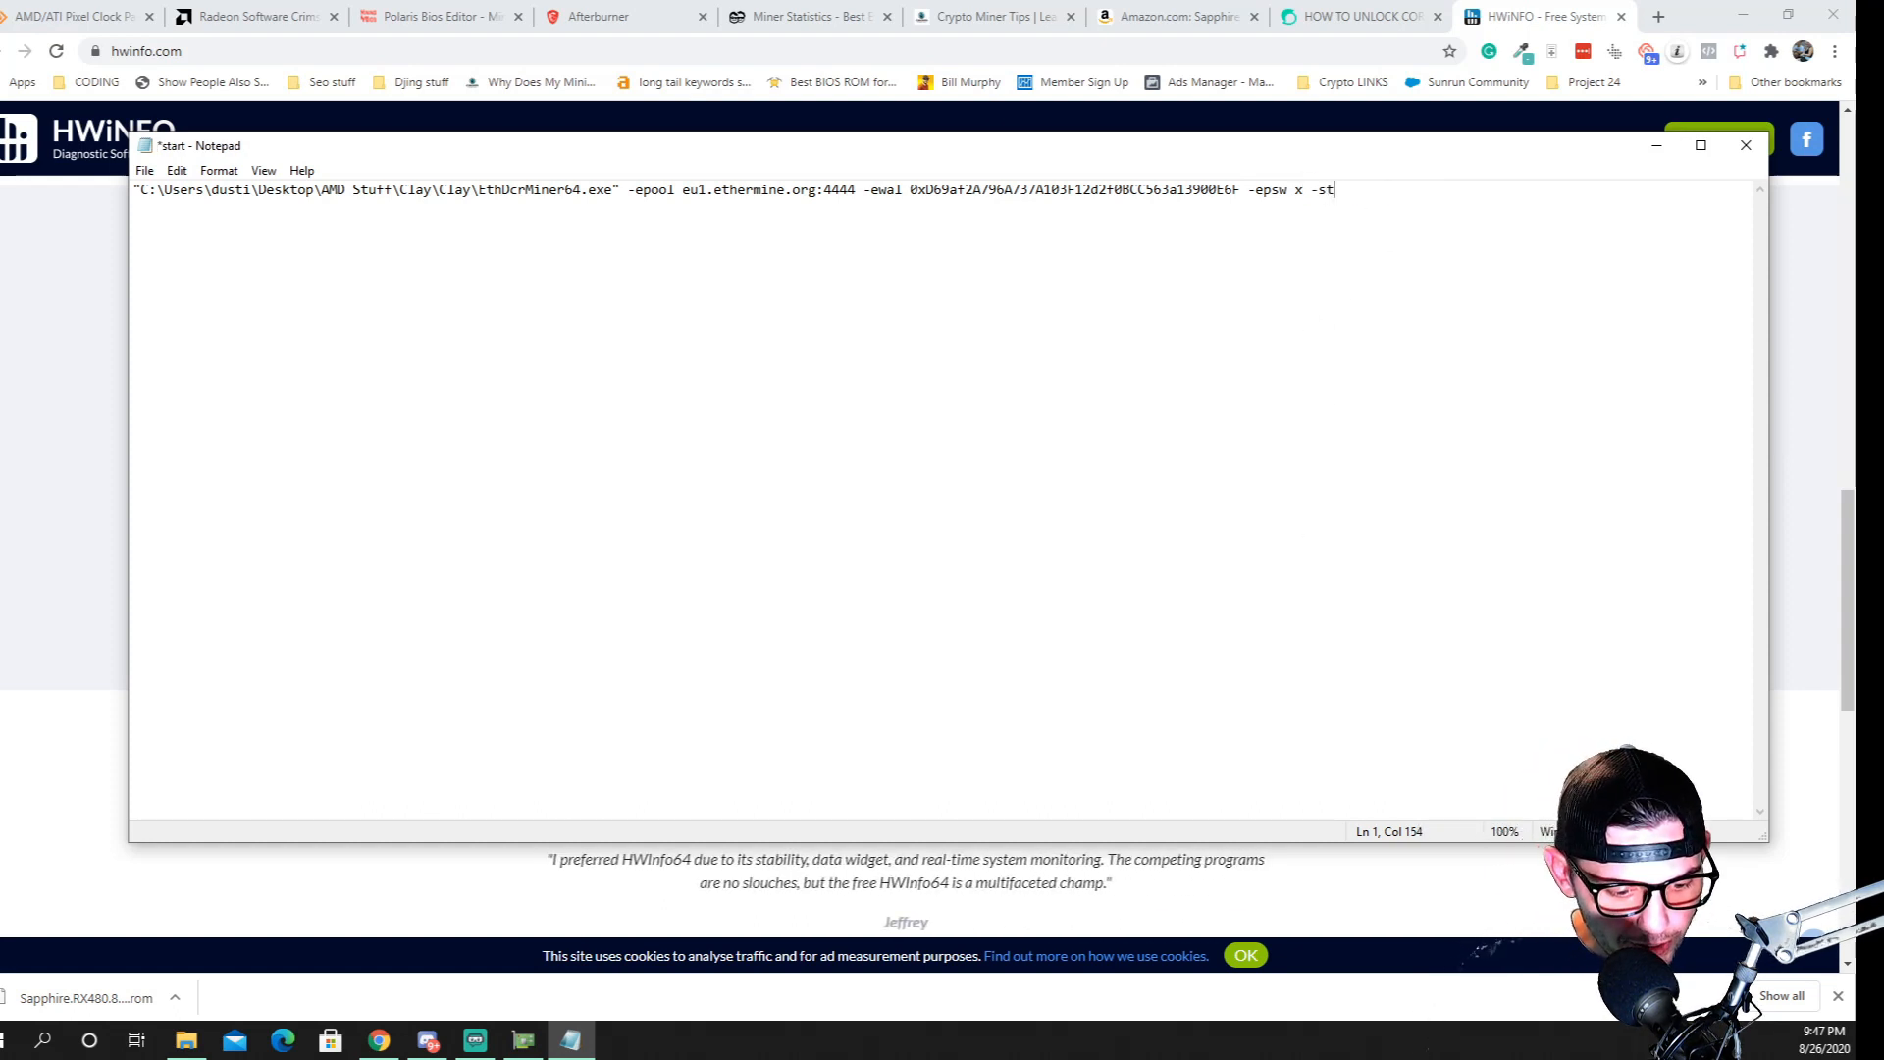
pyautogui.write('rap')
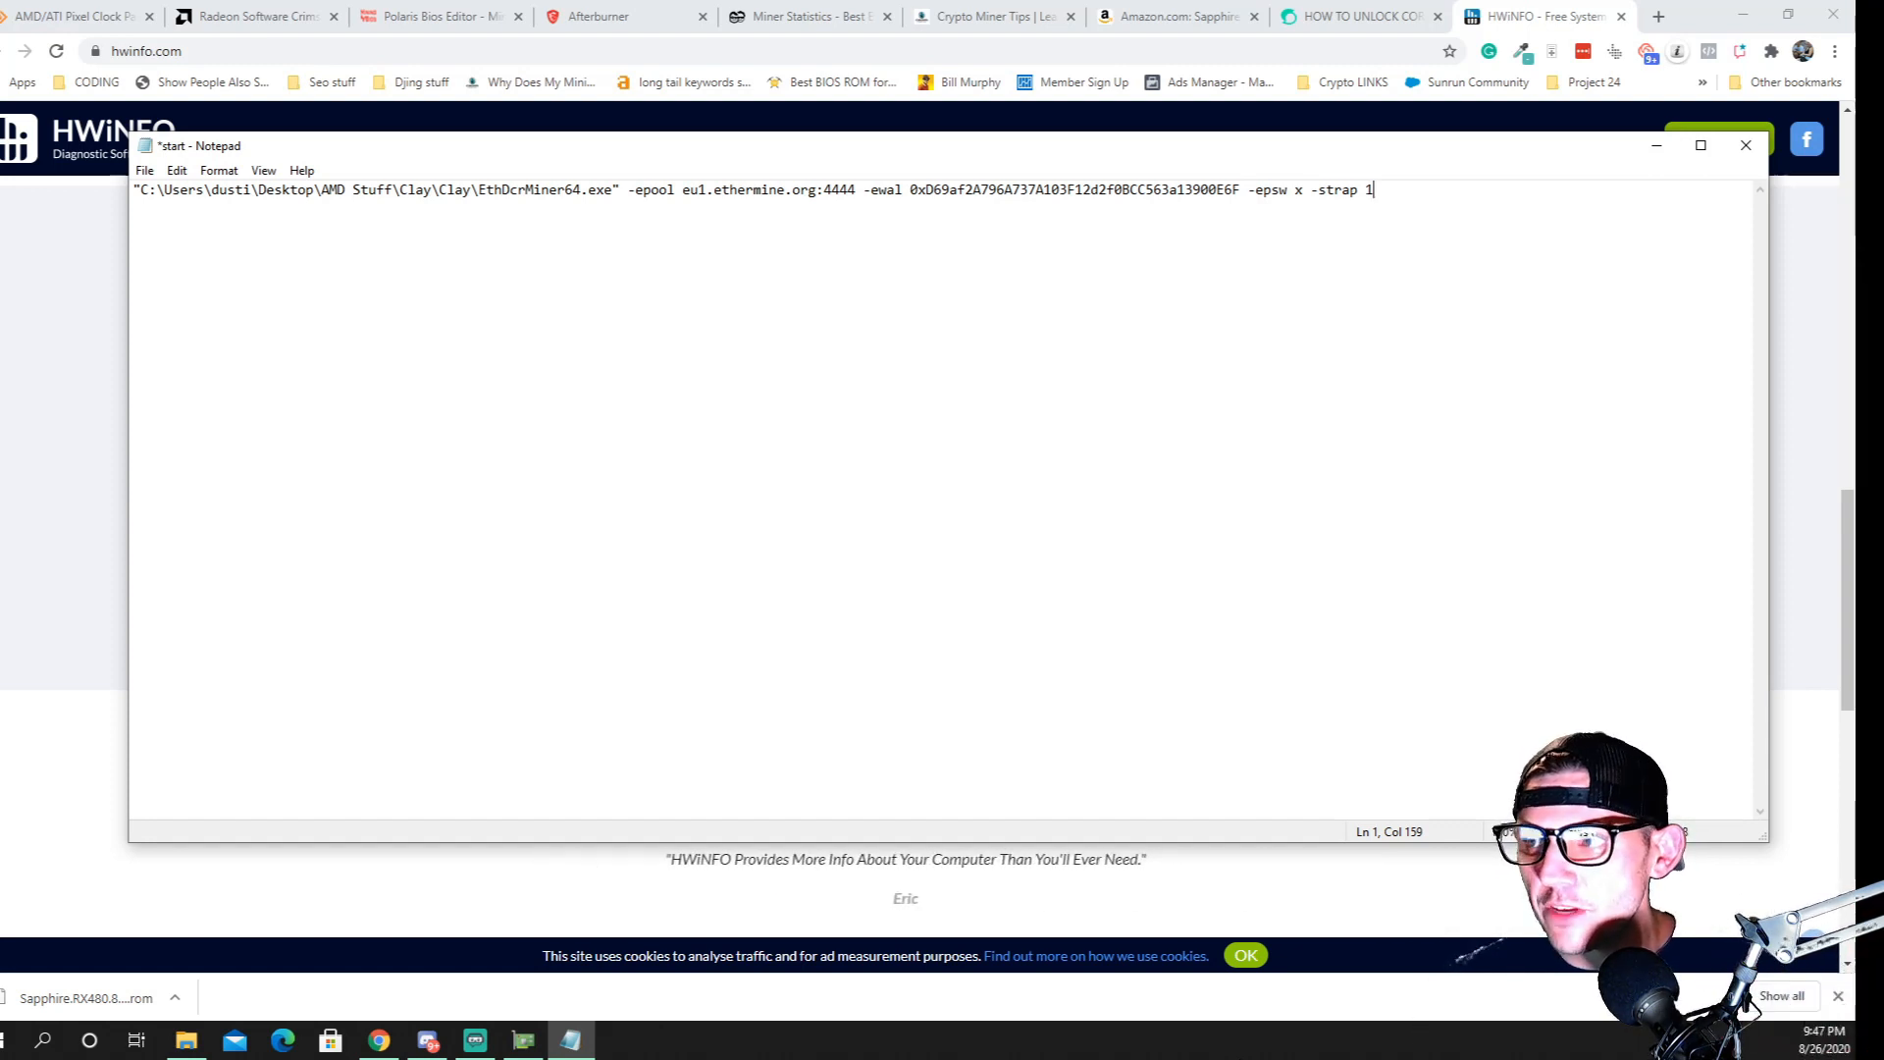
pyautogui.write('2')
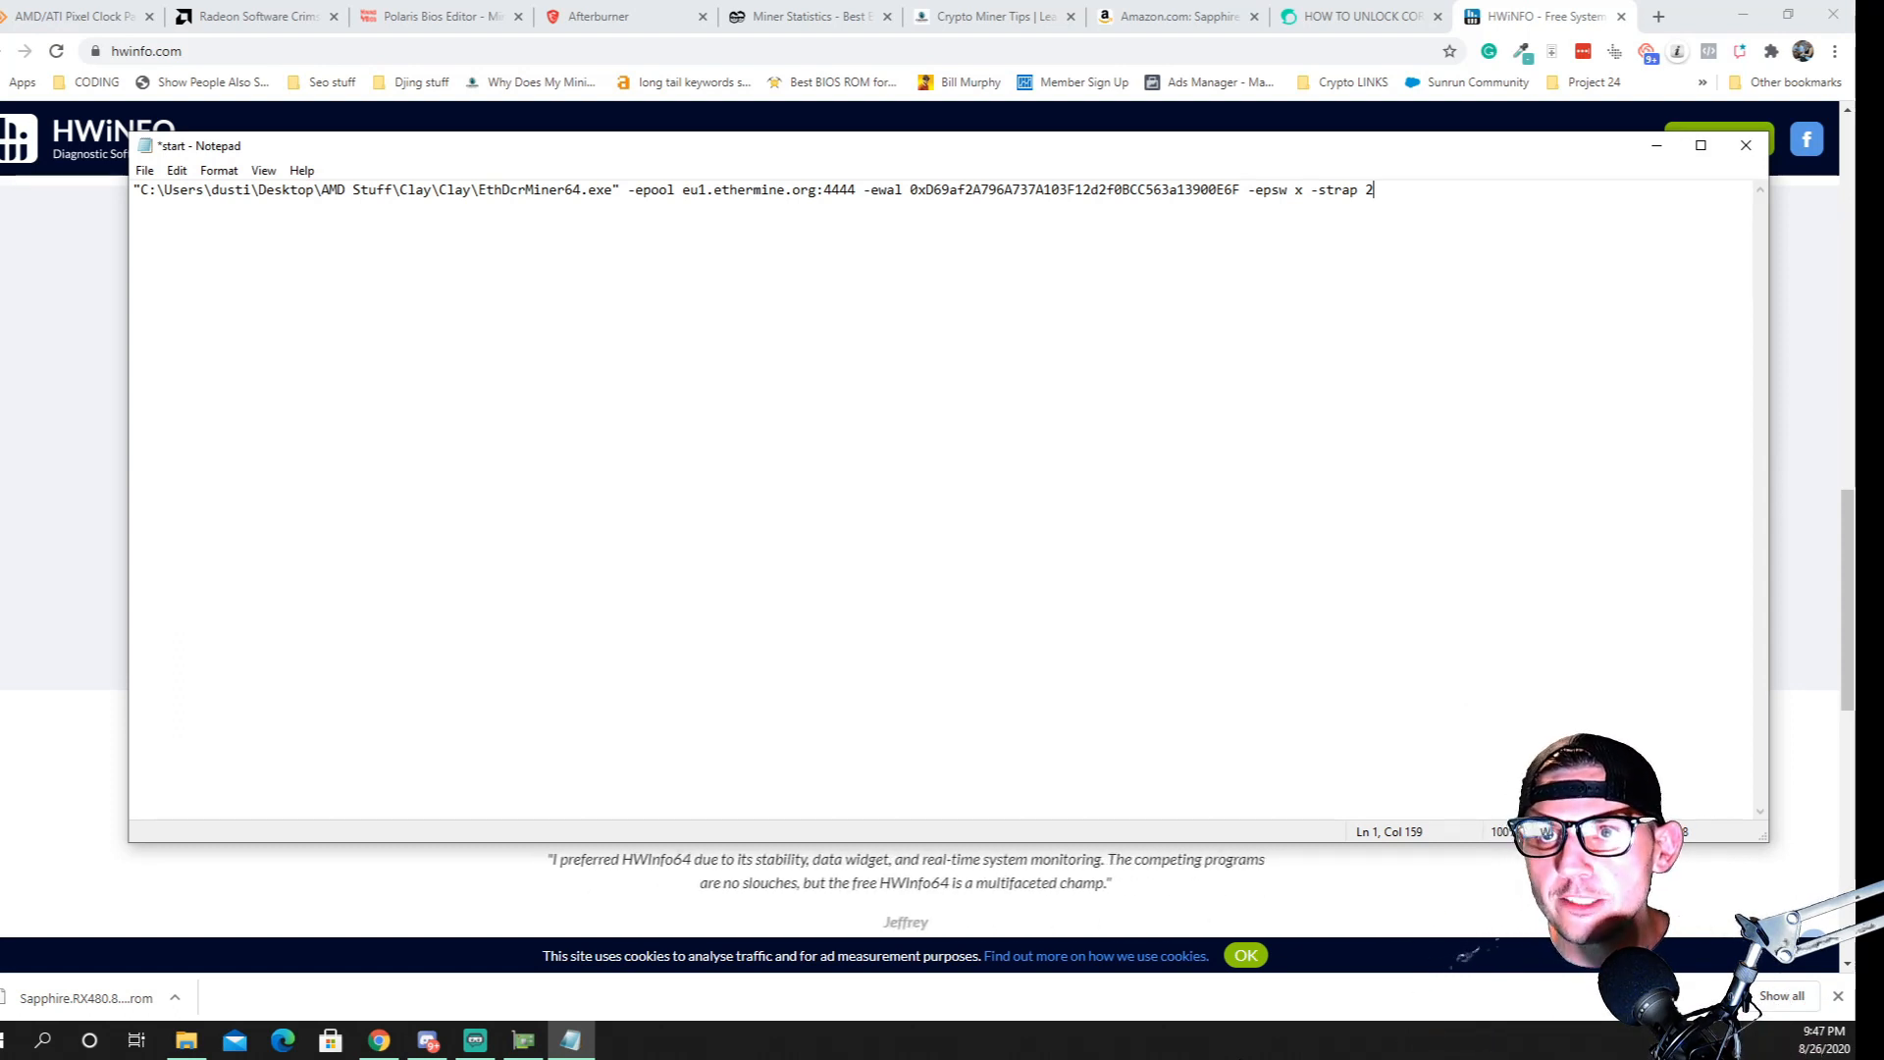
pyautogui.press('BackSpace')
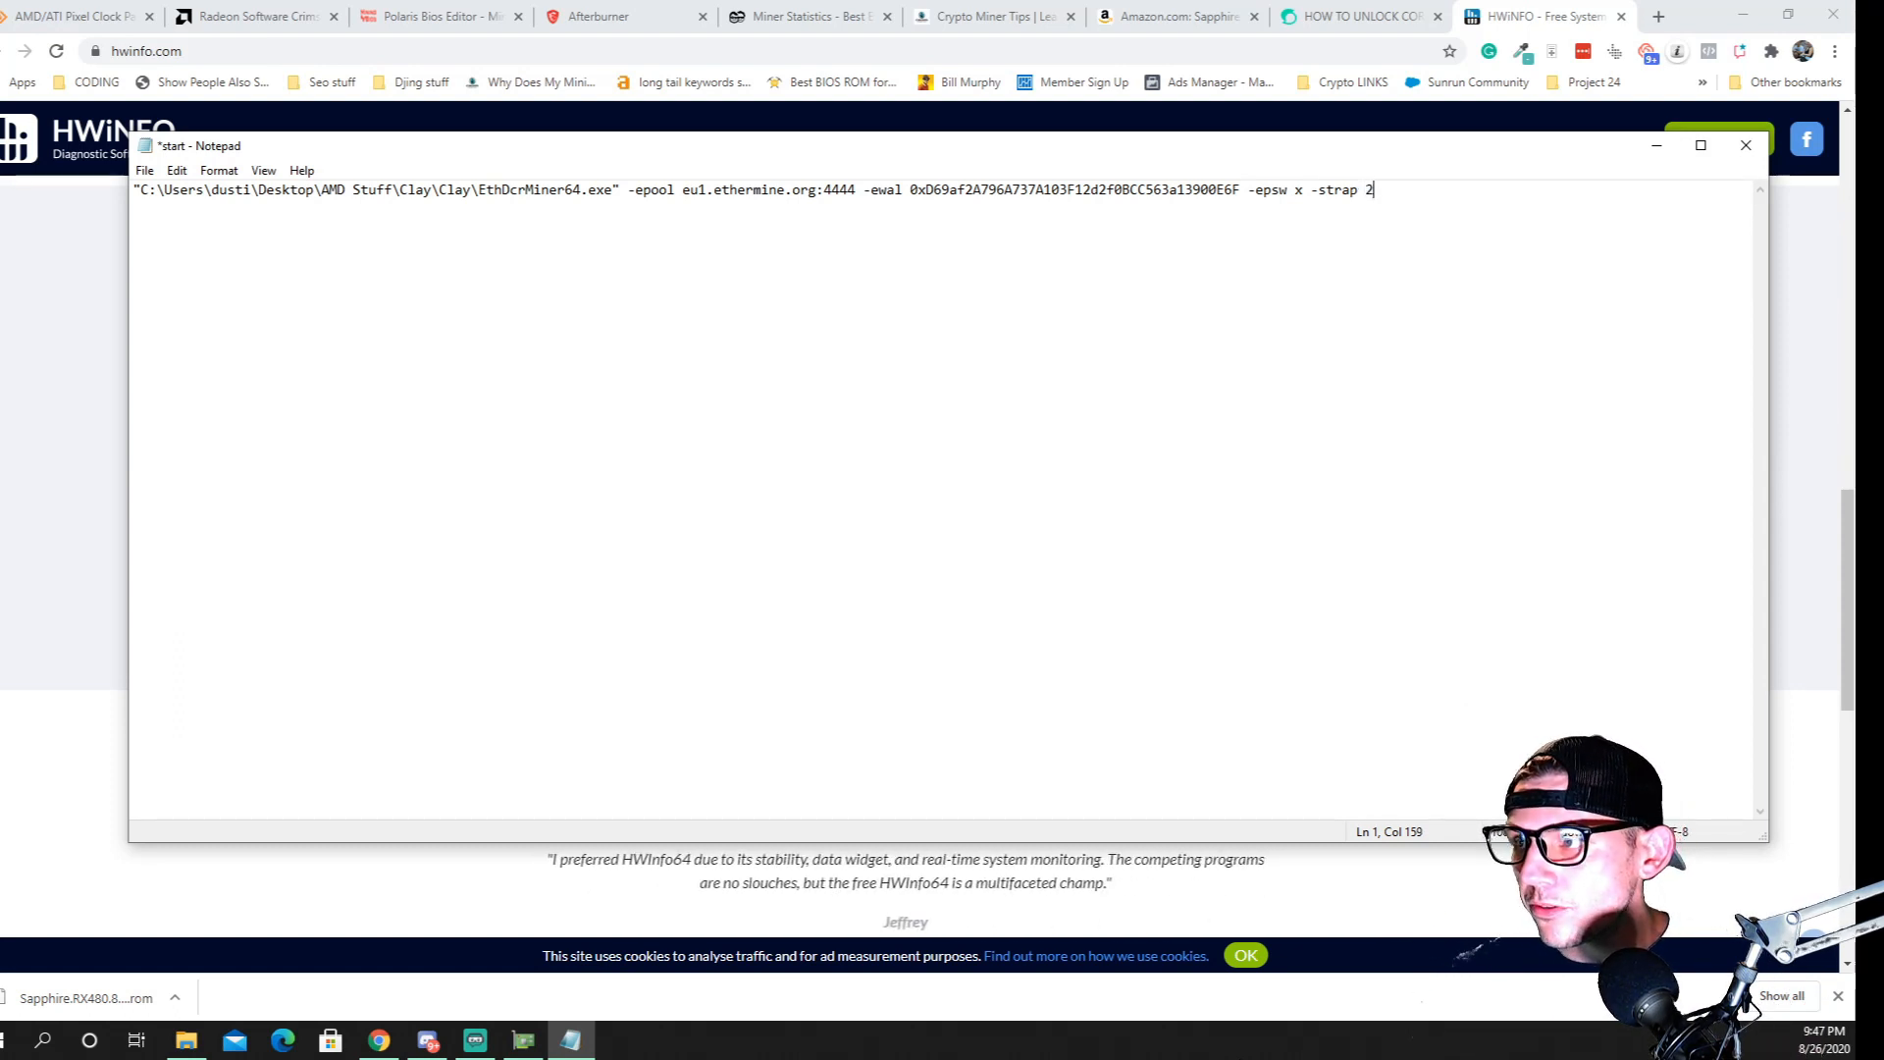
pyautogui.press('BackSpace')
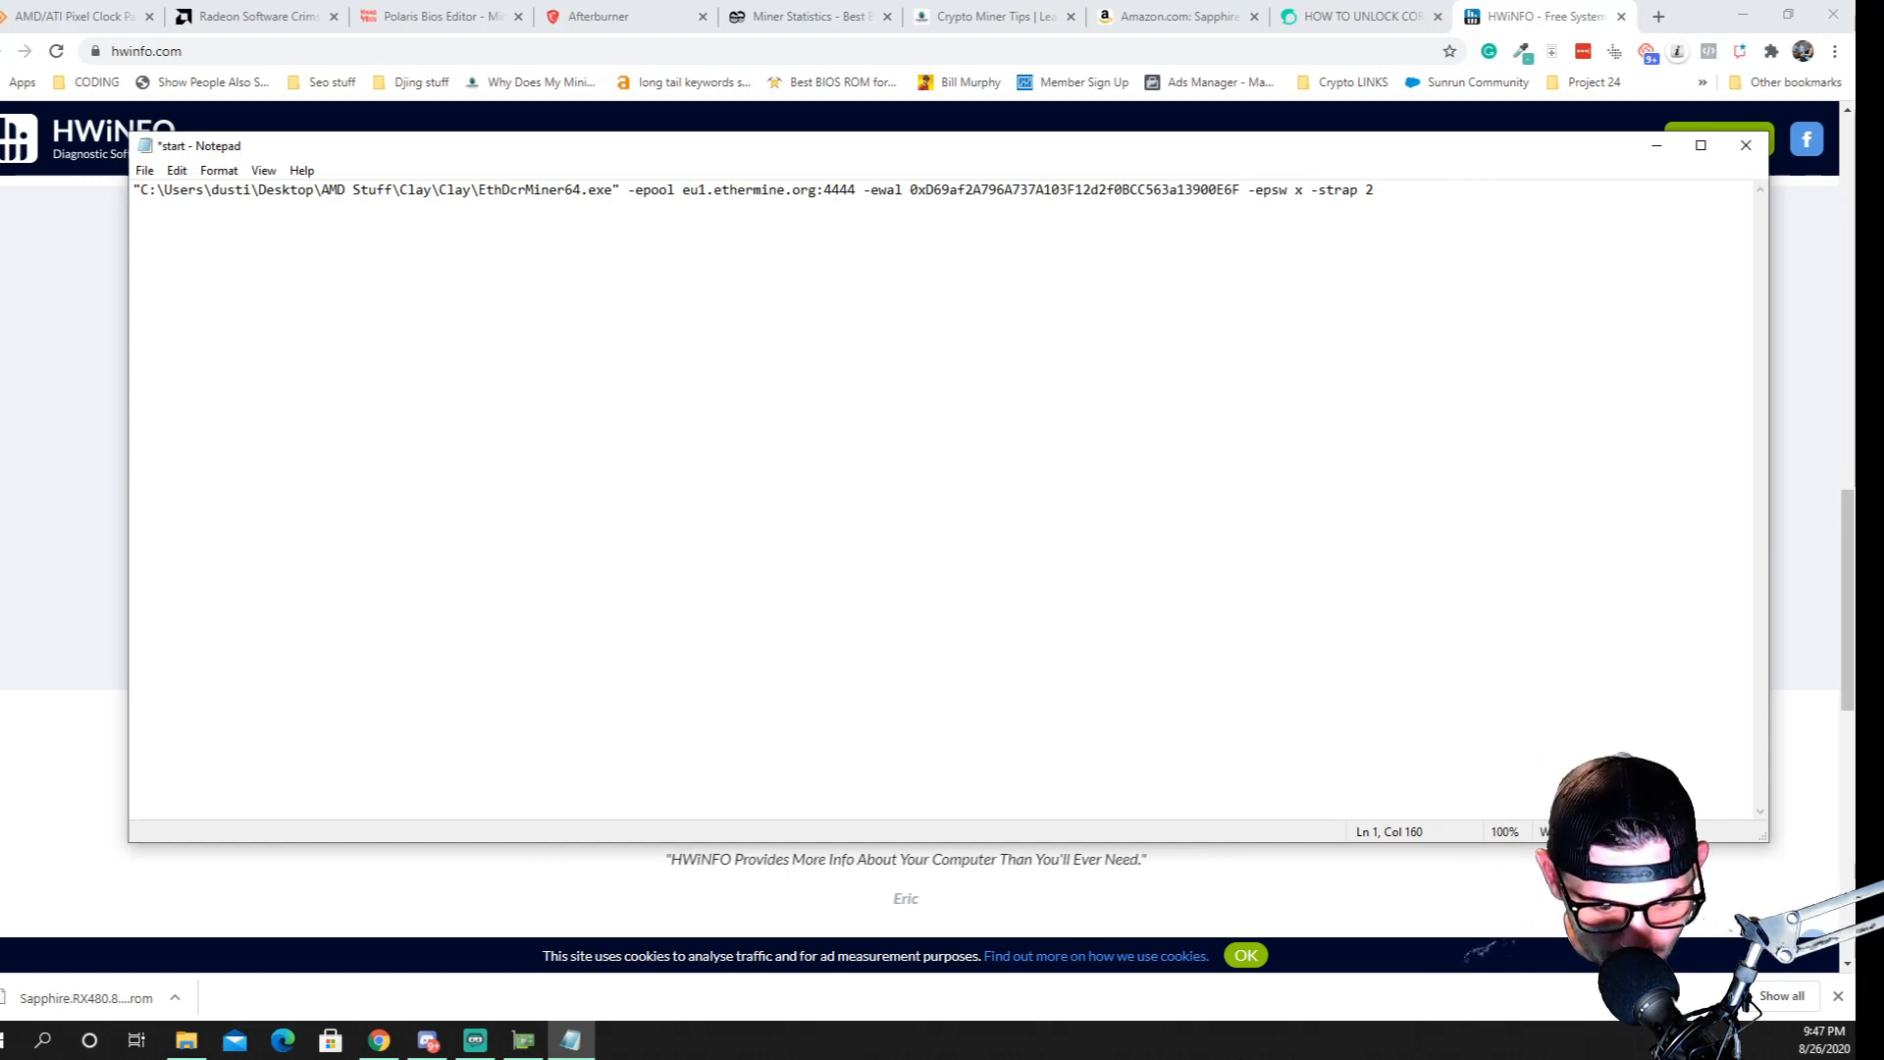
# Add the -rxboost 15 option after -strap 2 in the start file, and save and close it
pyautogui.write('-')
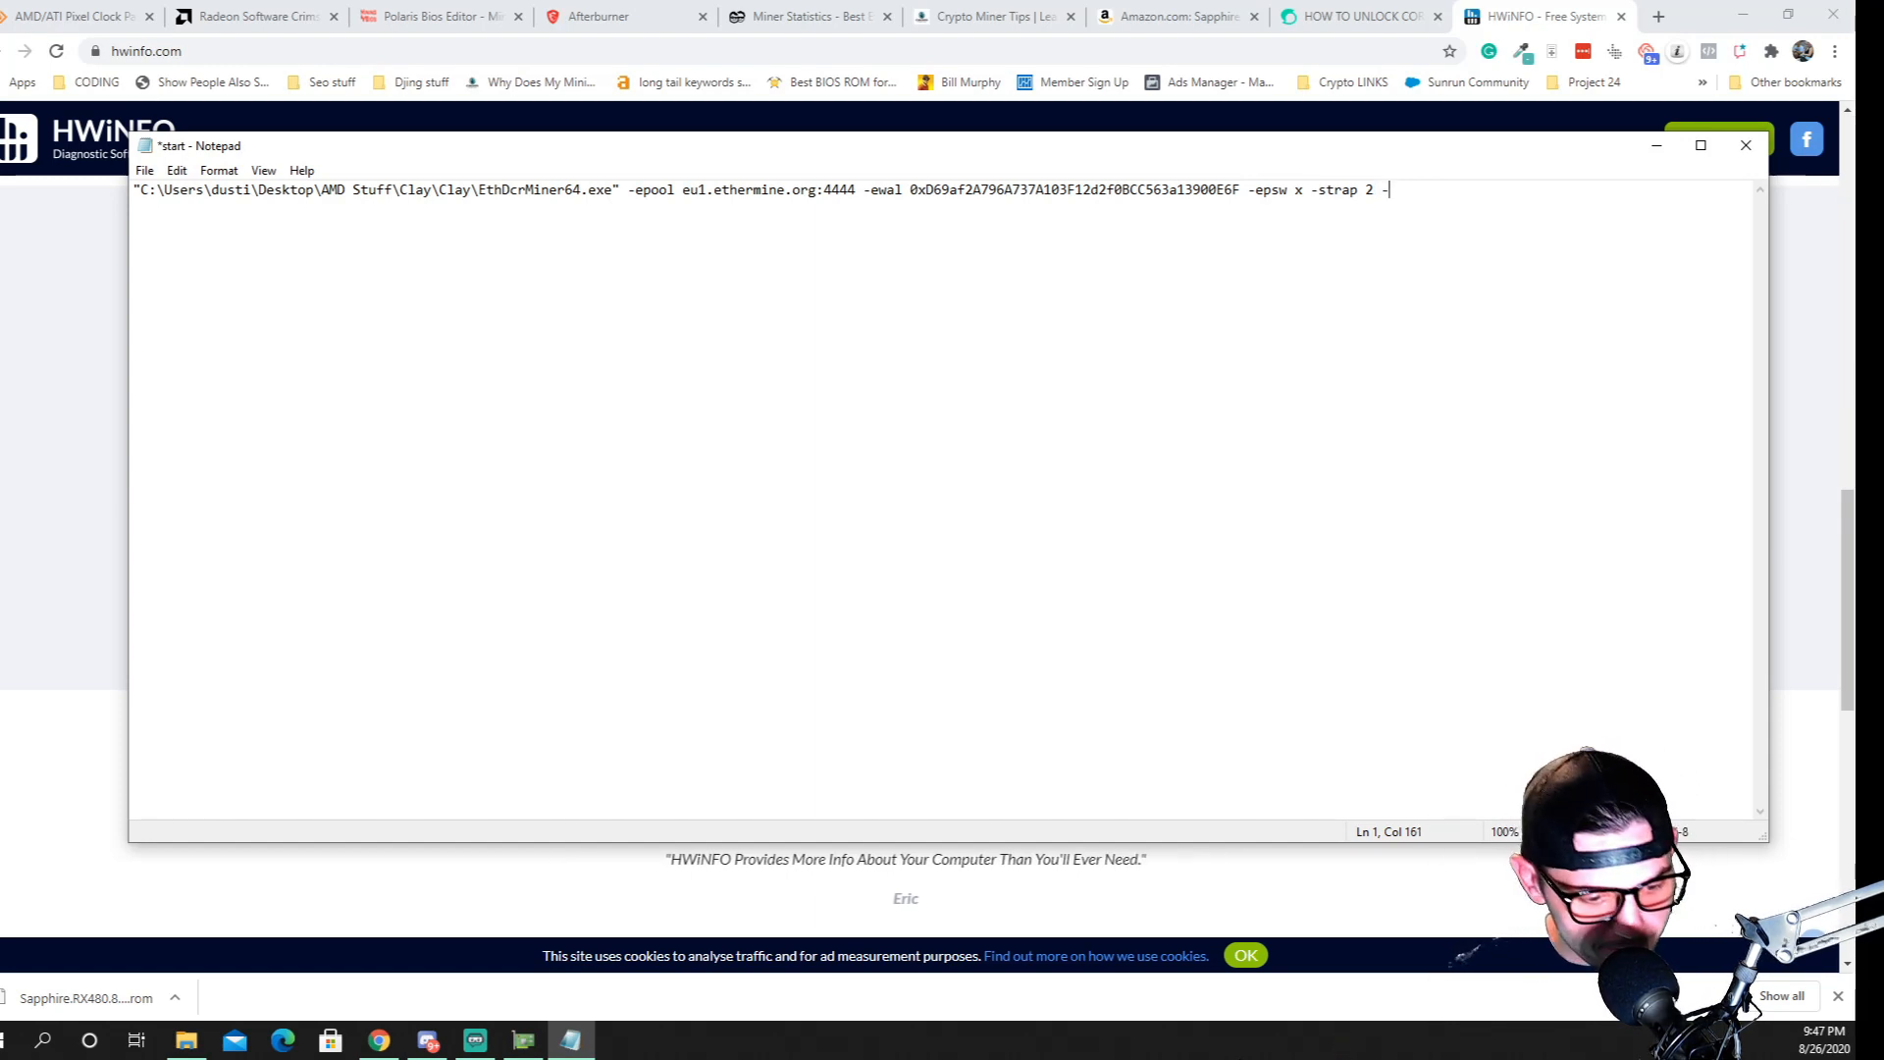
pyautogui.write('rxb')
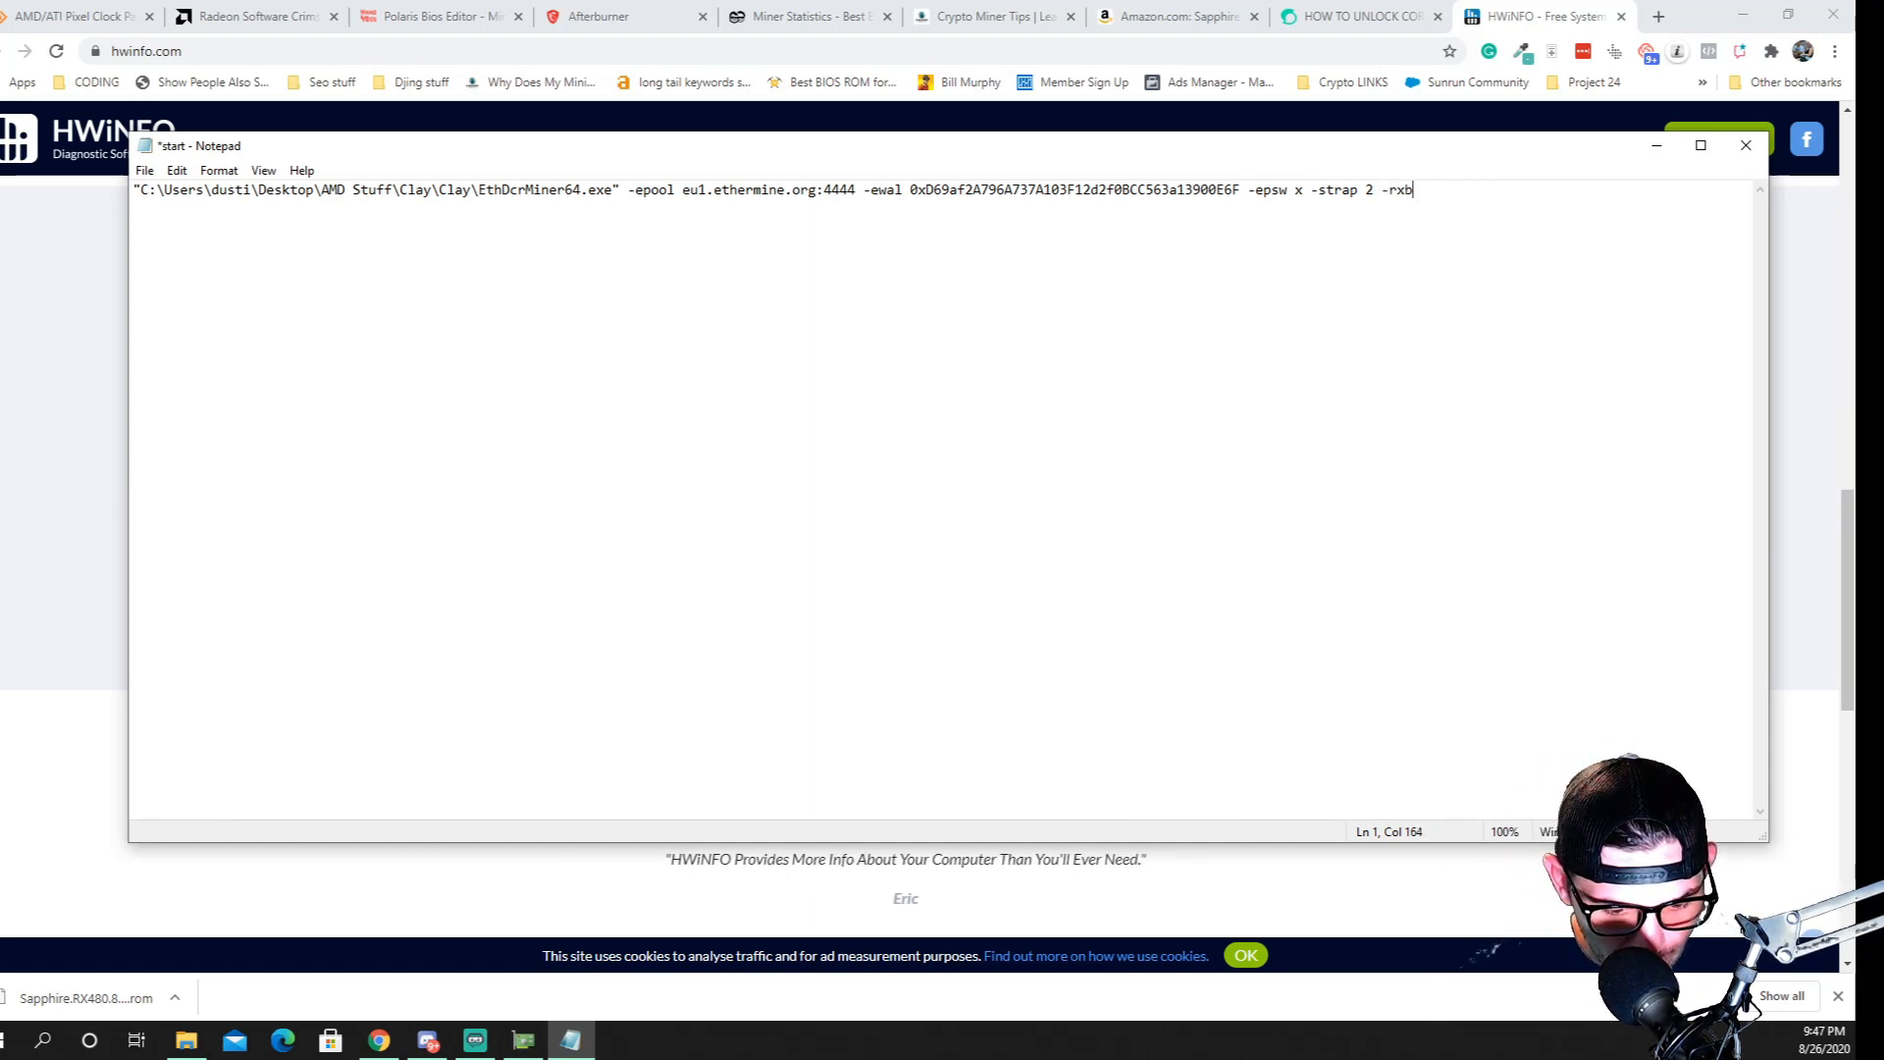
pyautogui.write('oost')
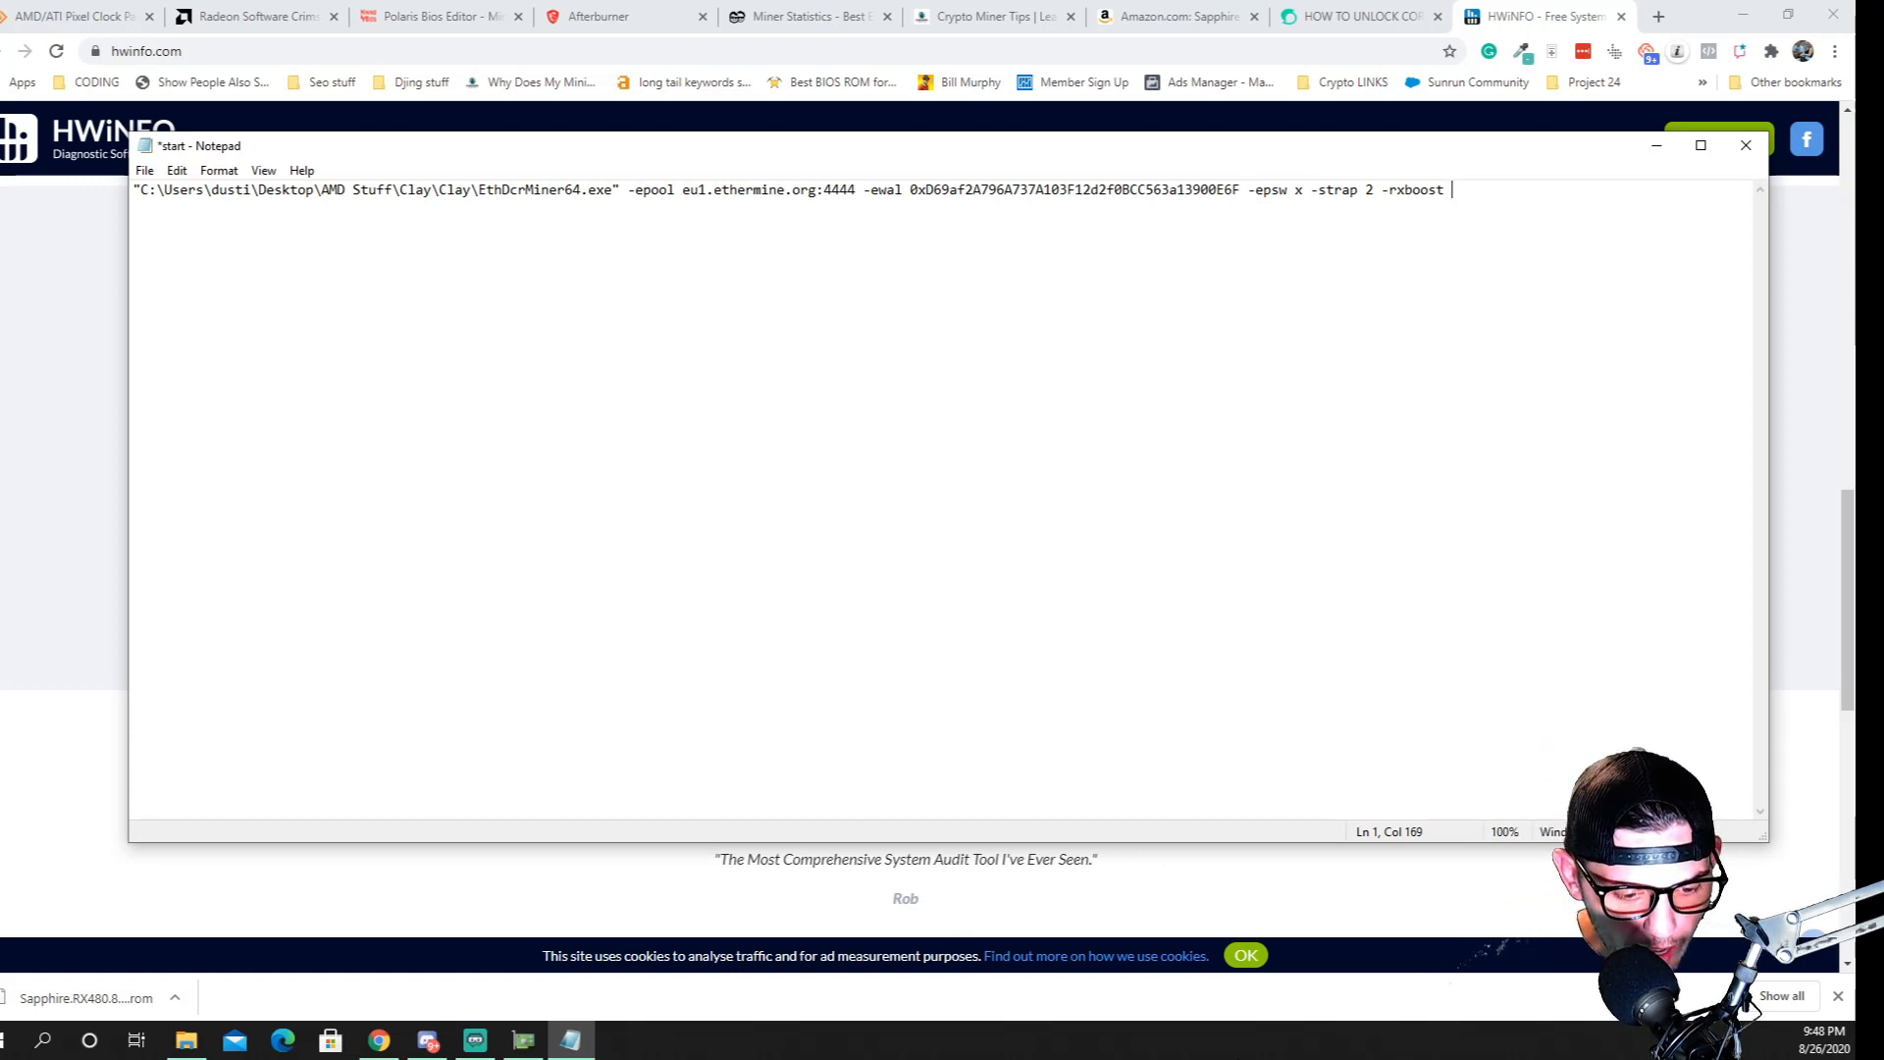
pyautogui.write('15')
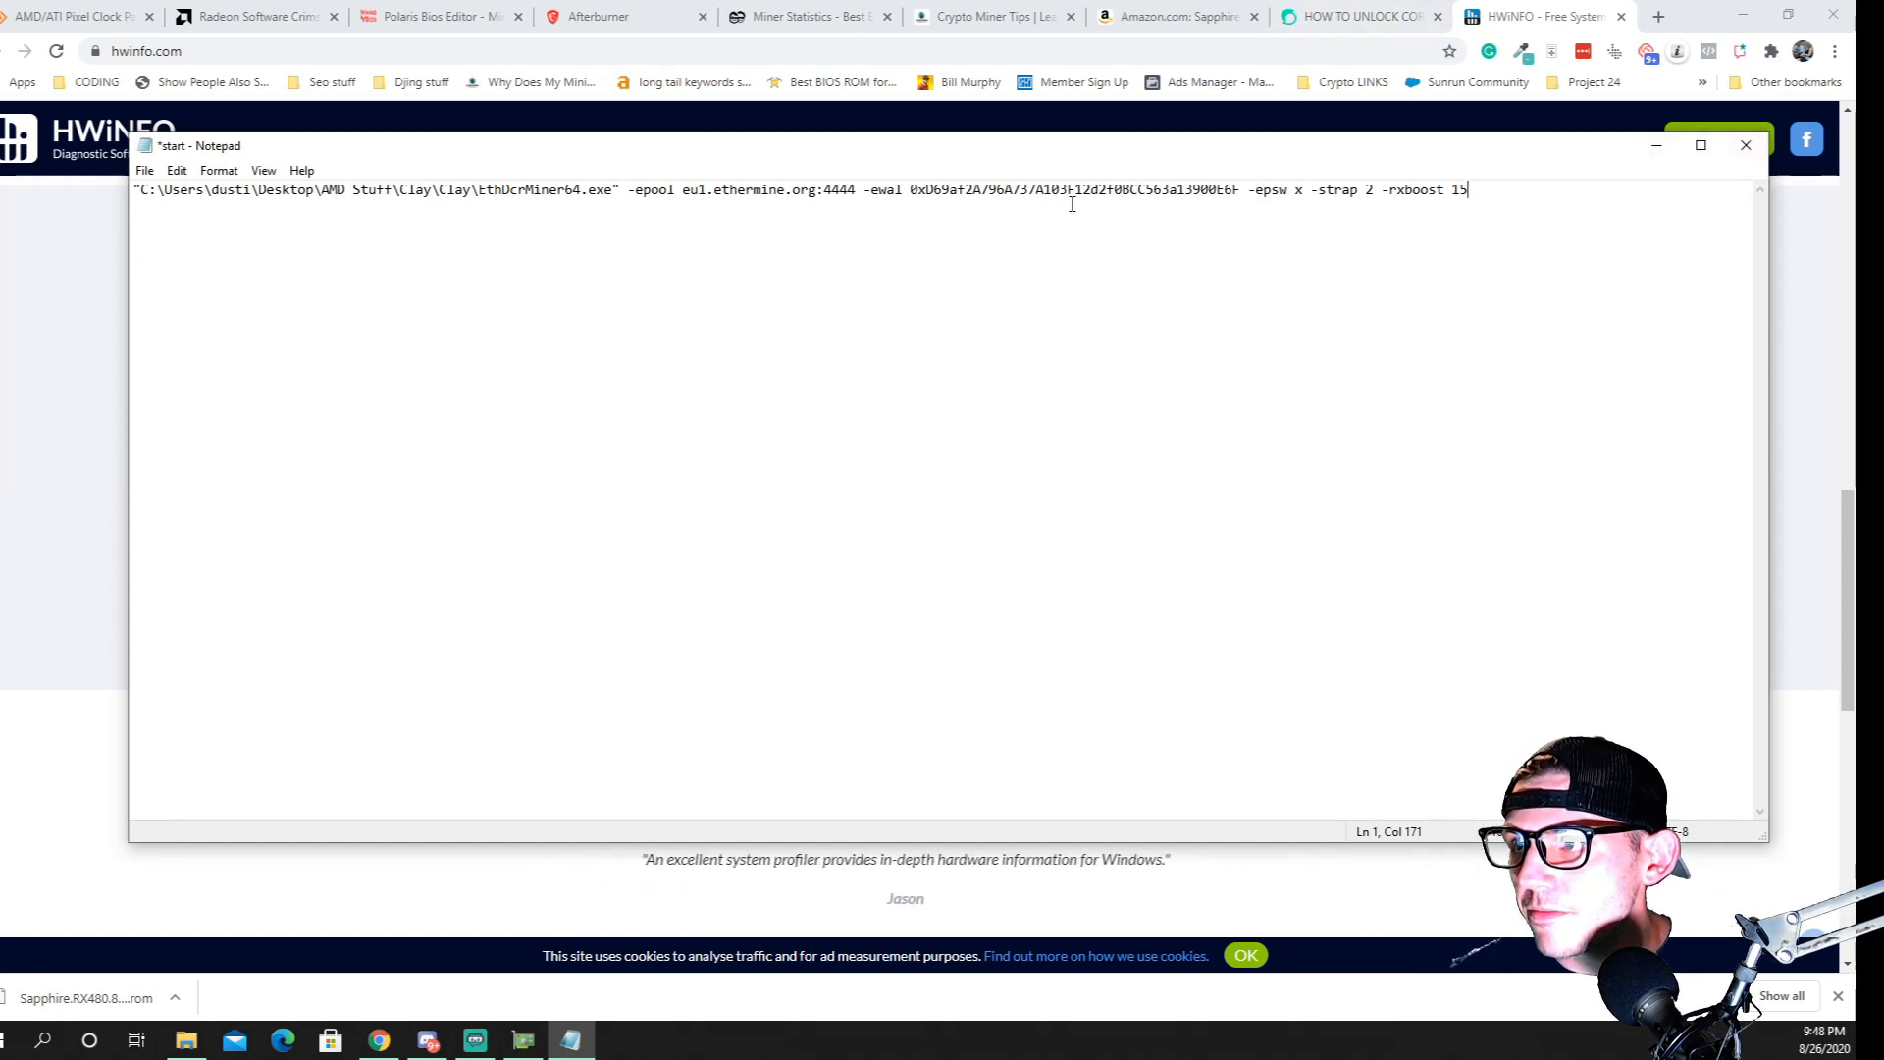
pyautogui.doubleClick(1106, 187)
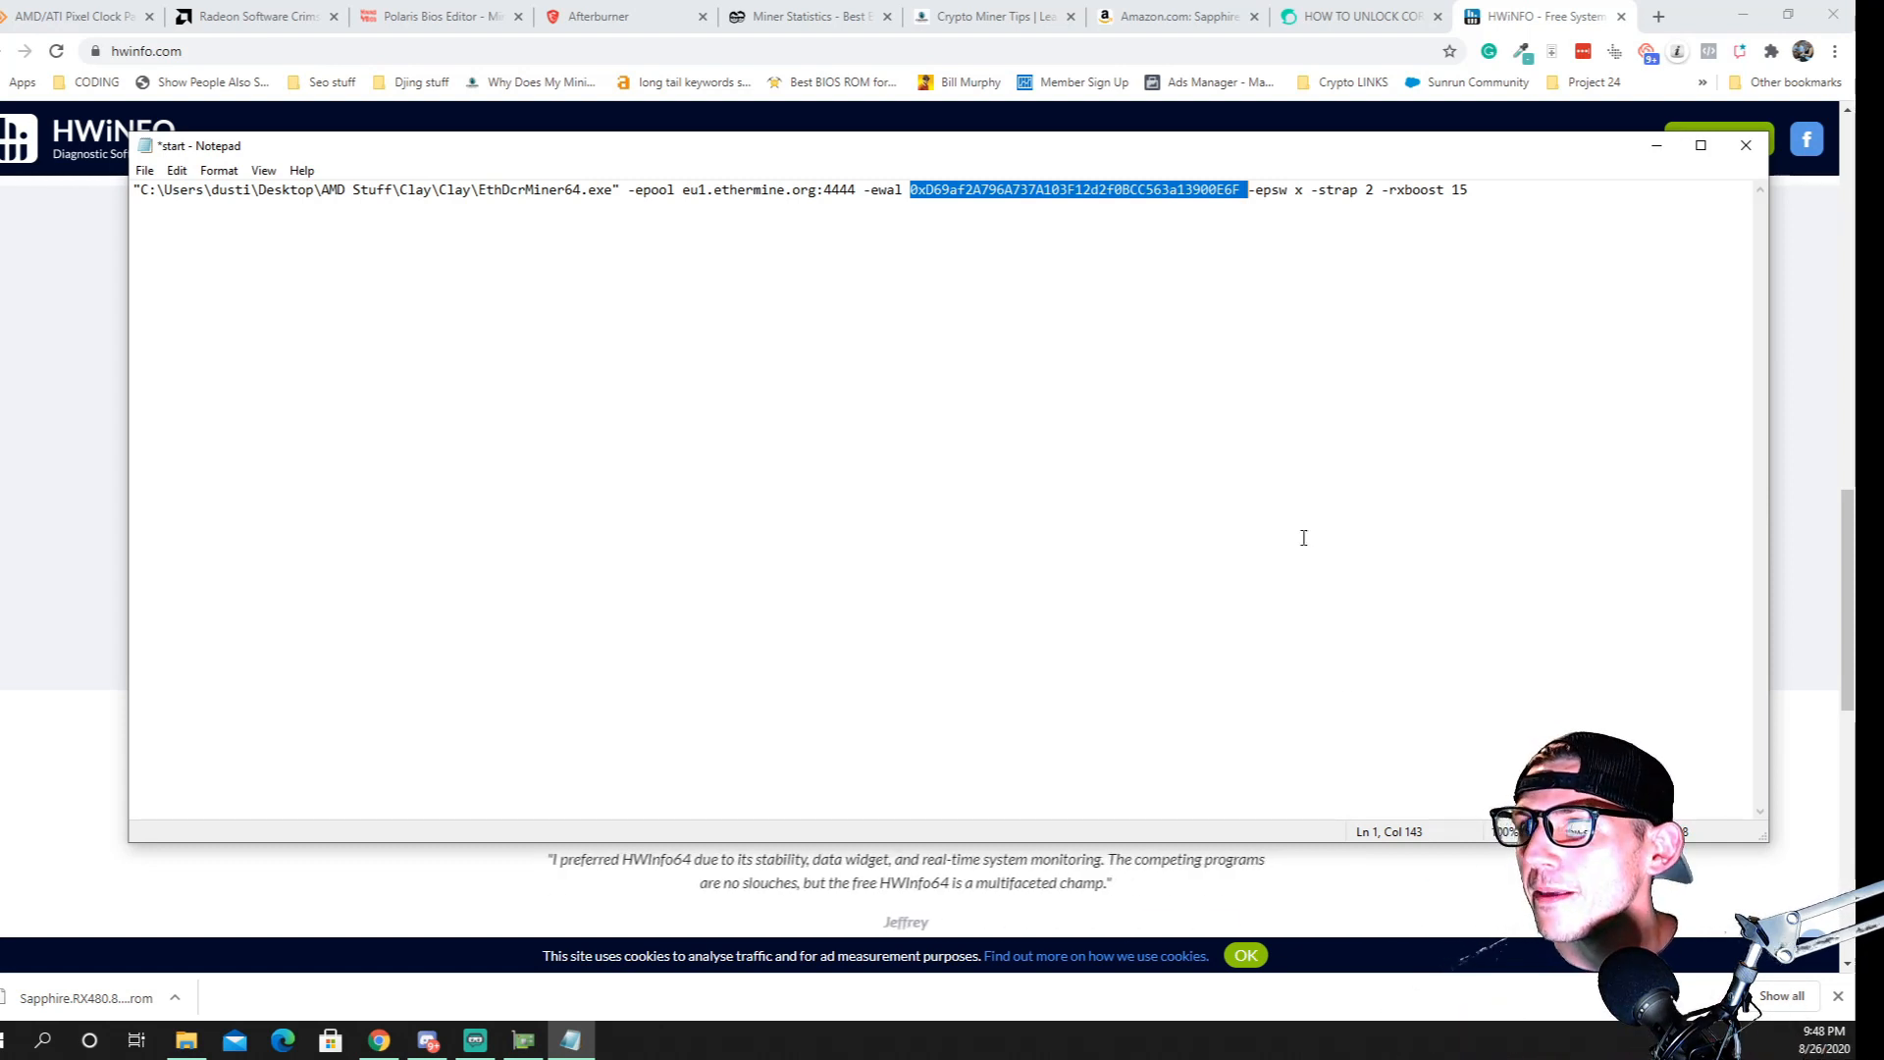
pyautogui.click(1746, 145)
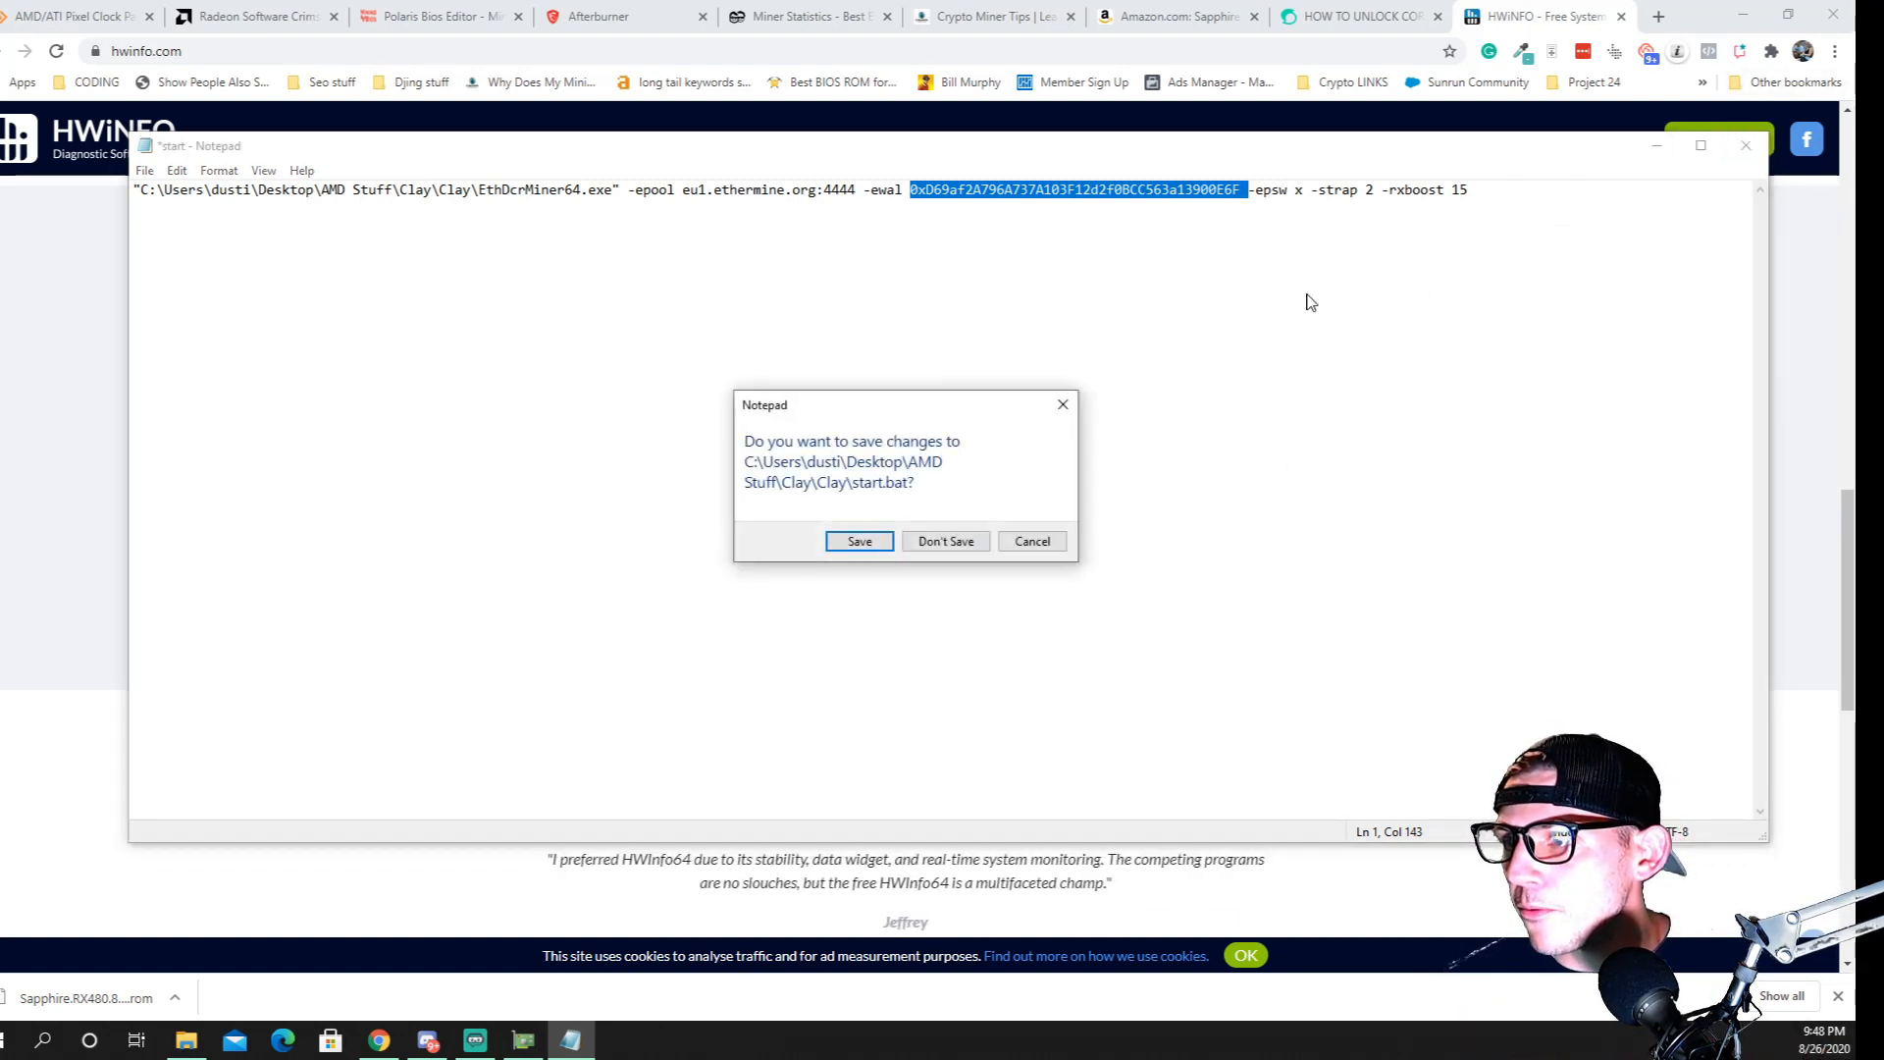
pyautogui.click(860, 541)
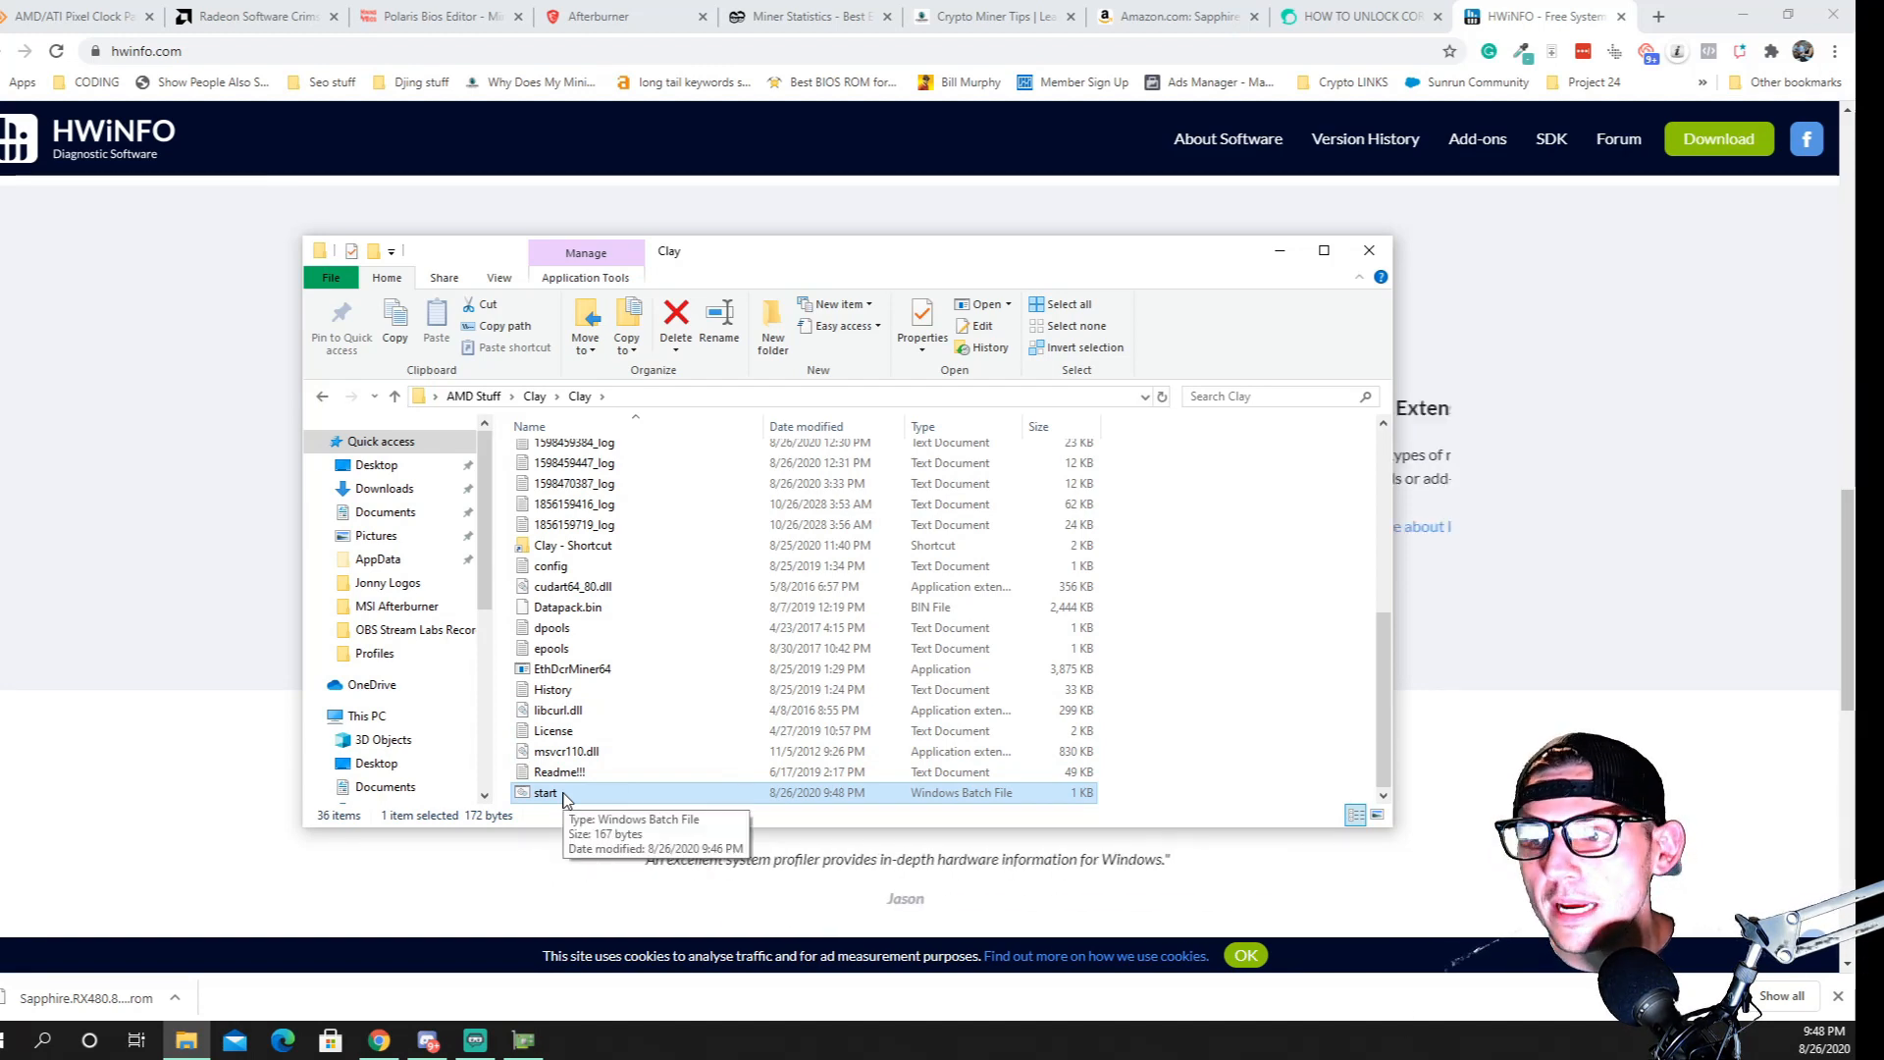
# Run the start batch file as administrator to begin mining, and bring its console into view and maximize it
pyautogui.rightClick(564, 800)
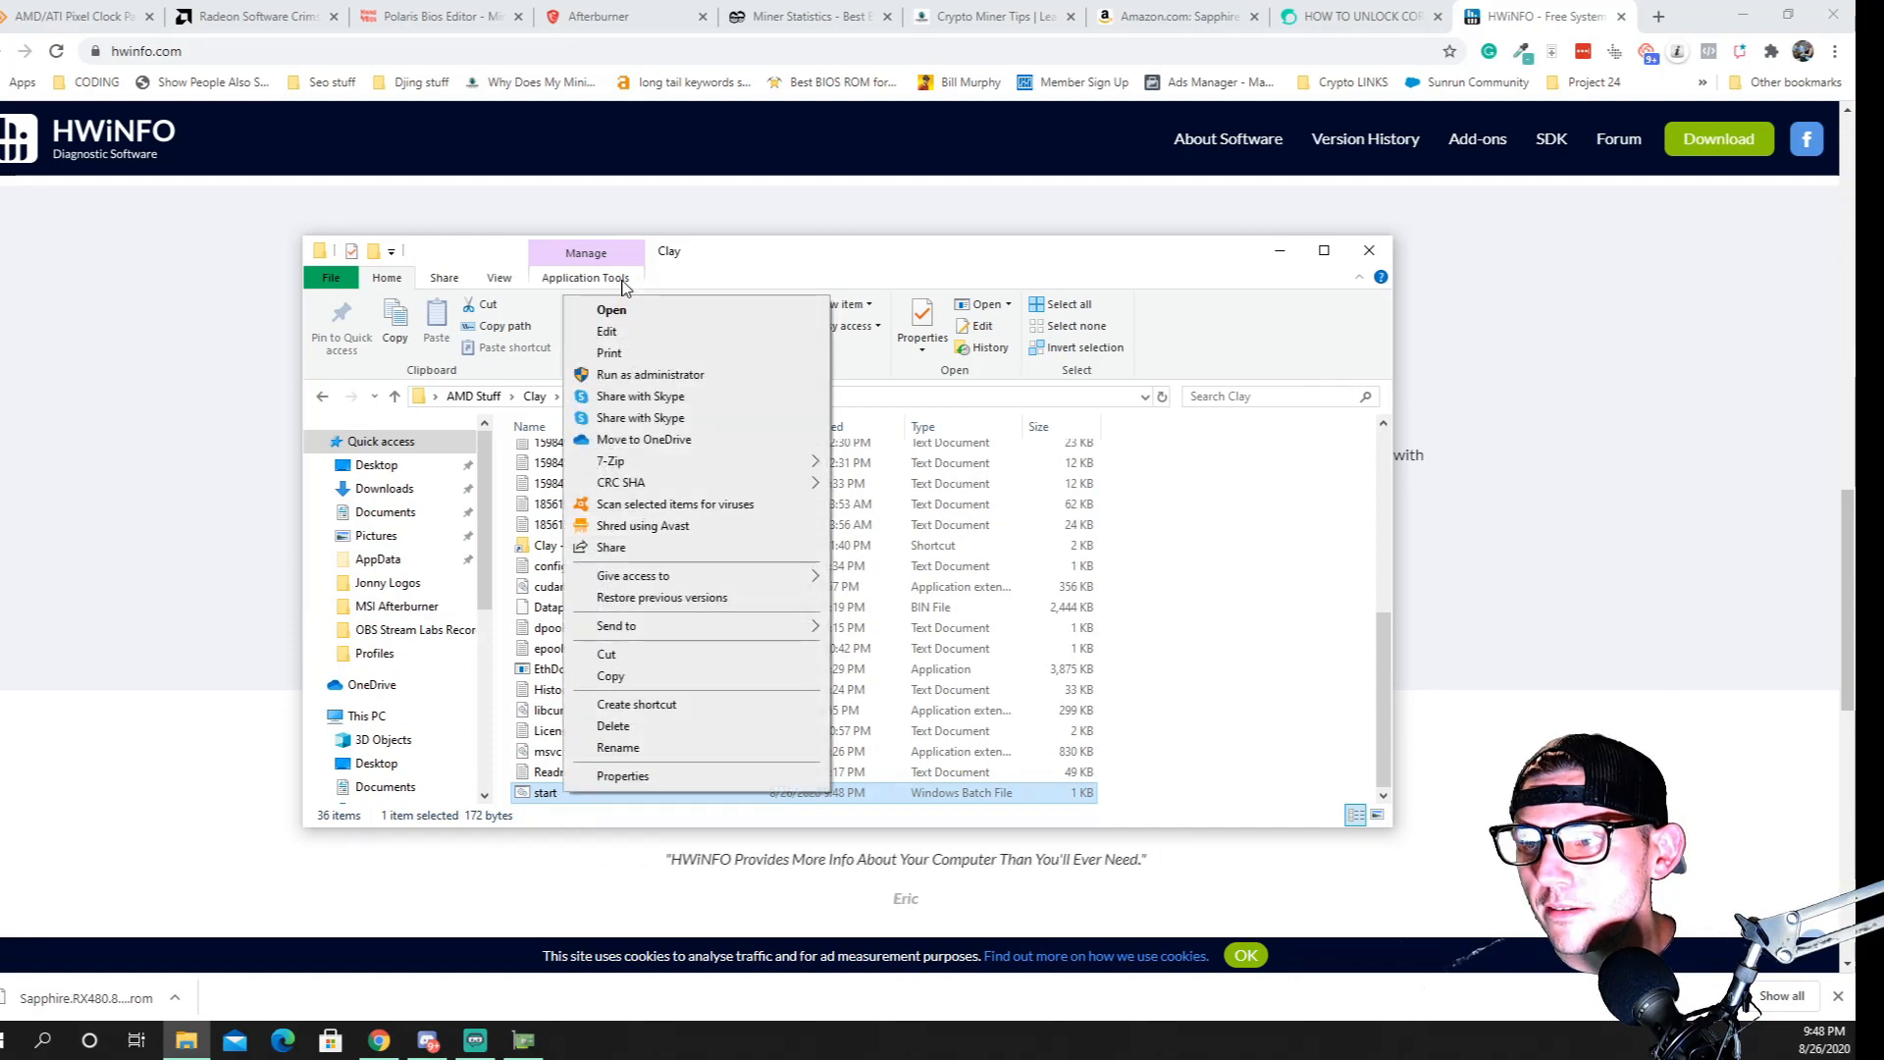
pyautogui.click(617, 376)
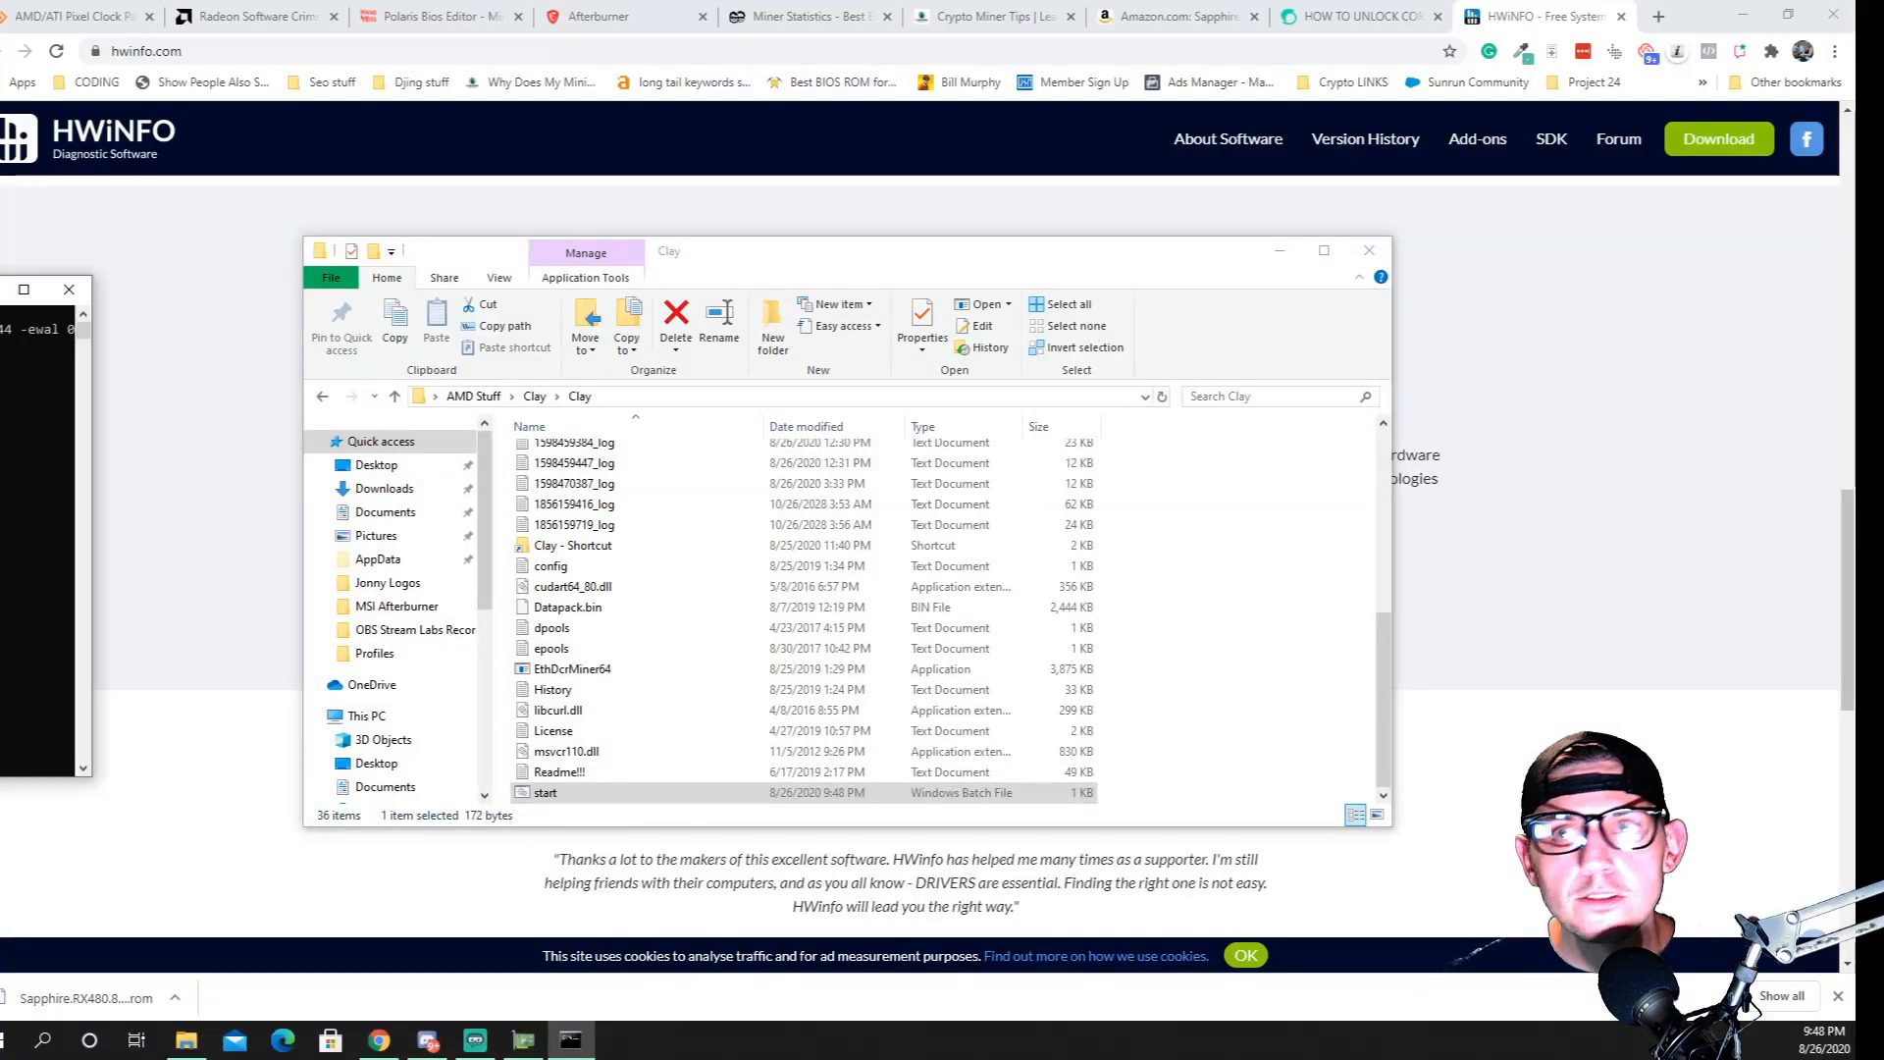
pyautogui.moveTo(0, 293); pyautogui.dragTo(1099, 235)
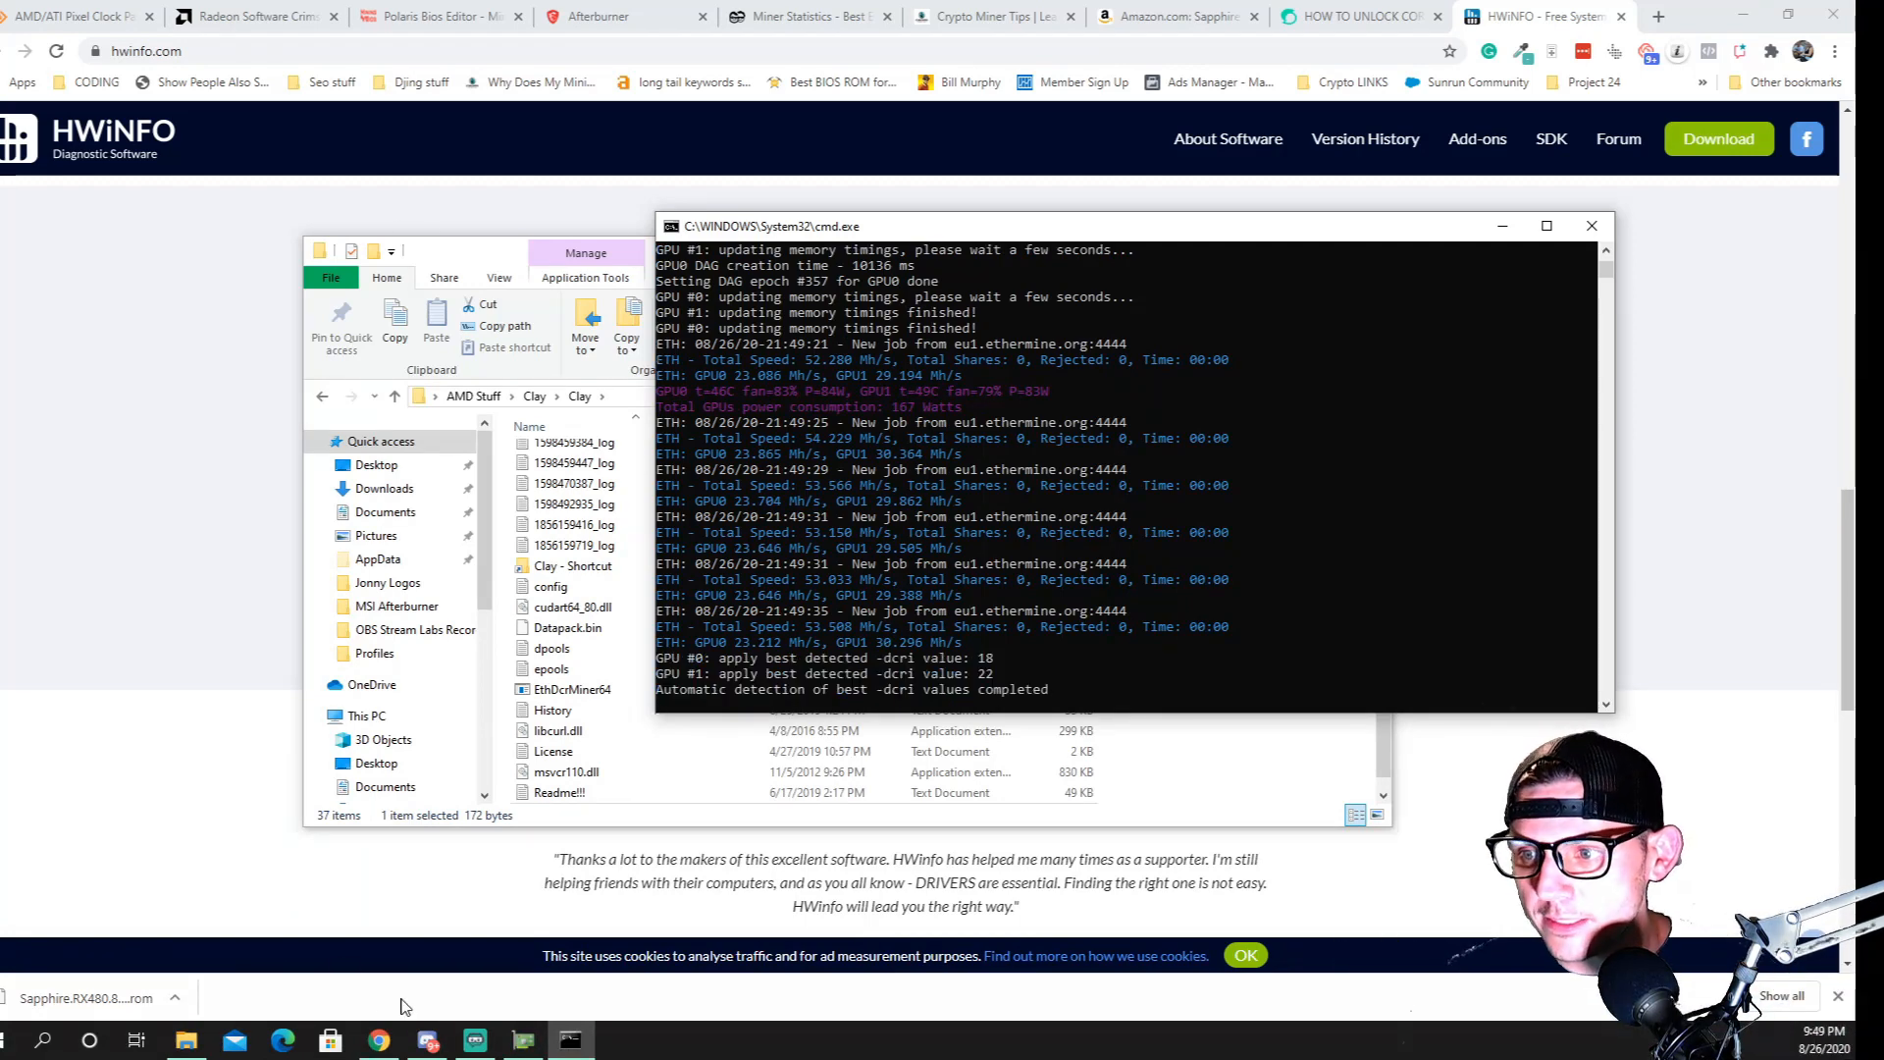
pyautogui.click(1547, 225)
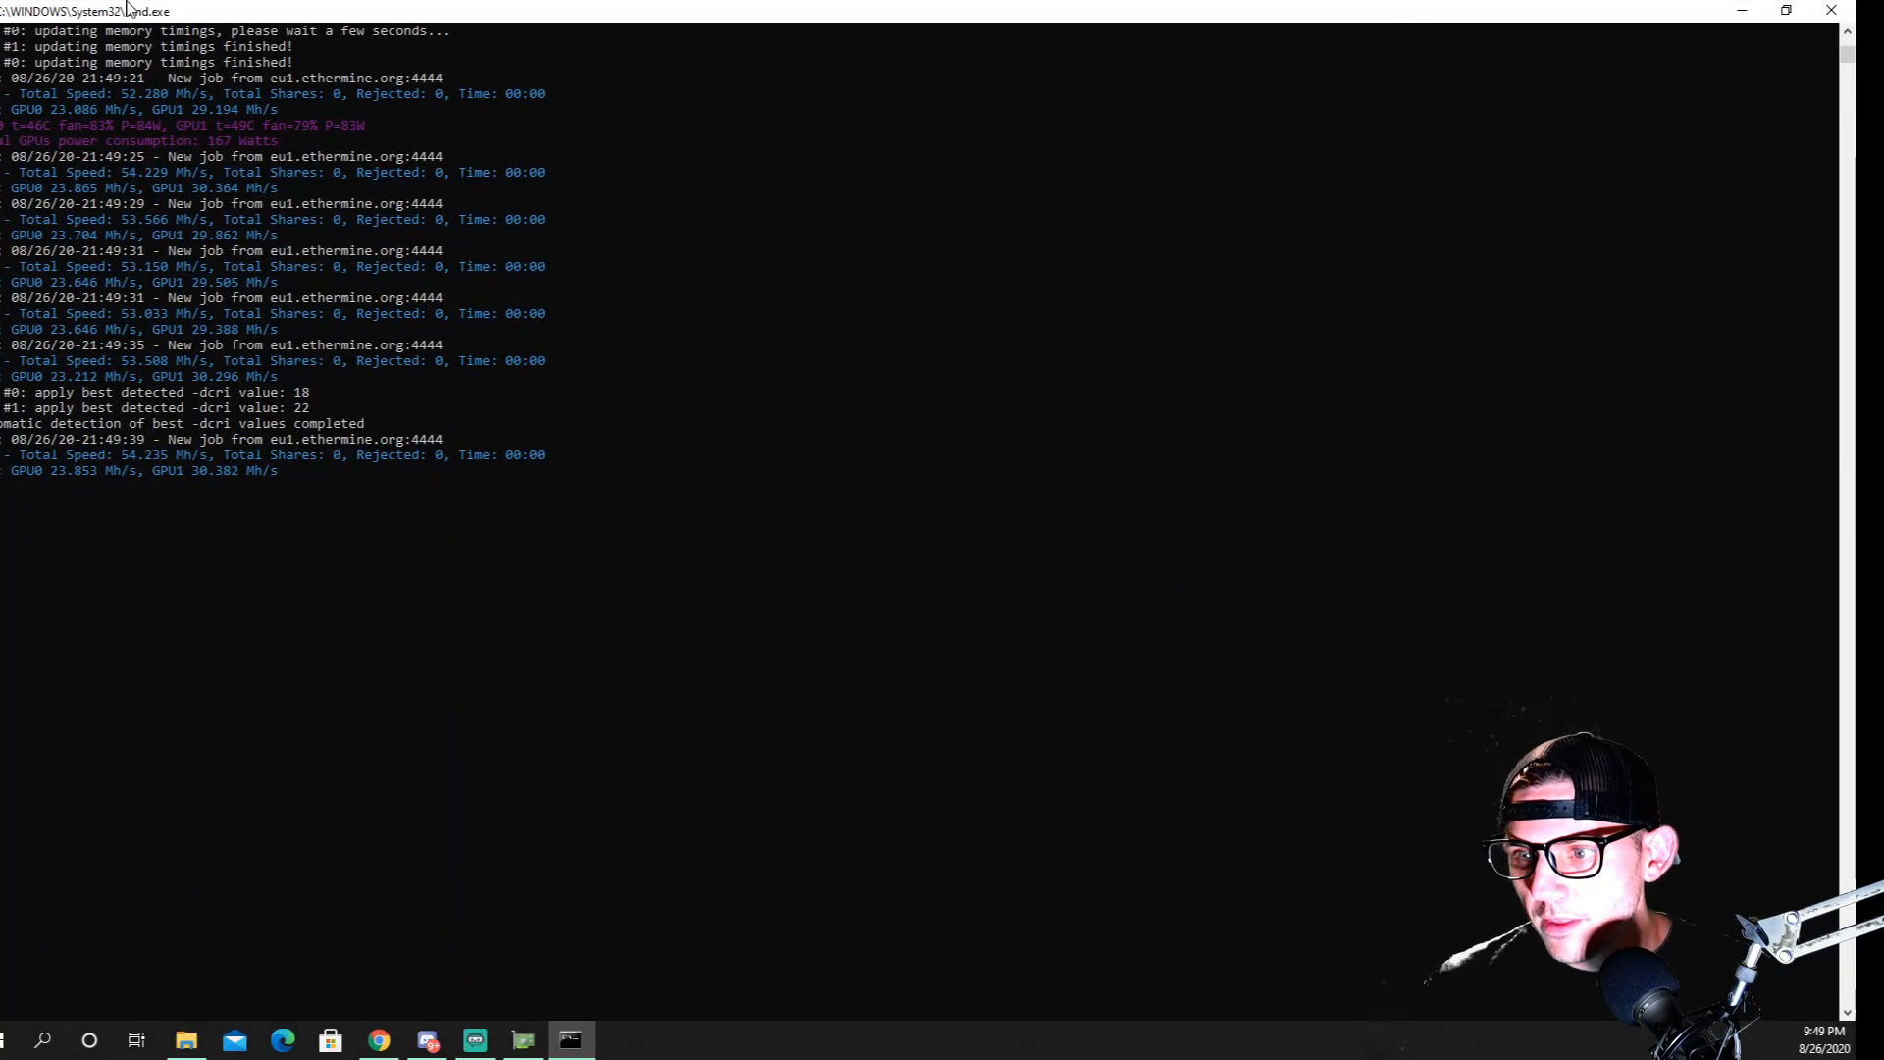
# Switch to GPU-Z, examine the sensor readings of both RX 480 cards, and move its window closer to the miner output
pyautogui.click(524, 1040)
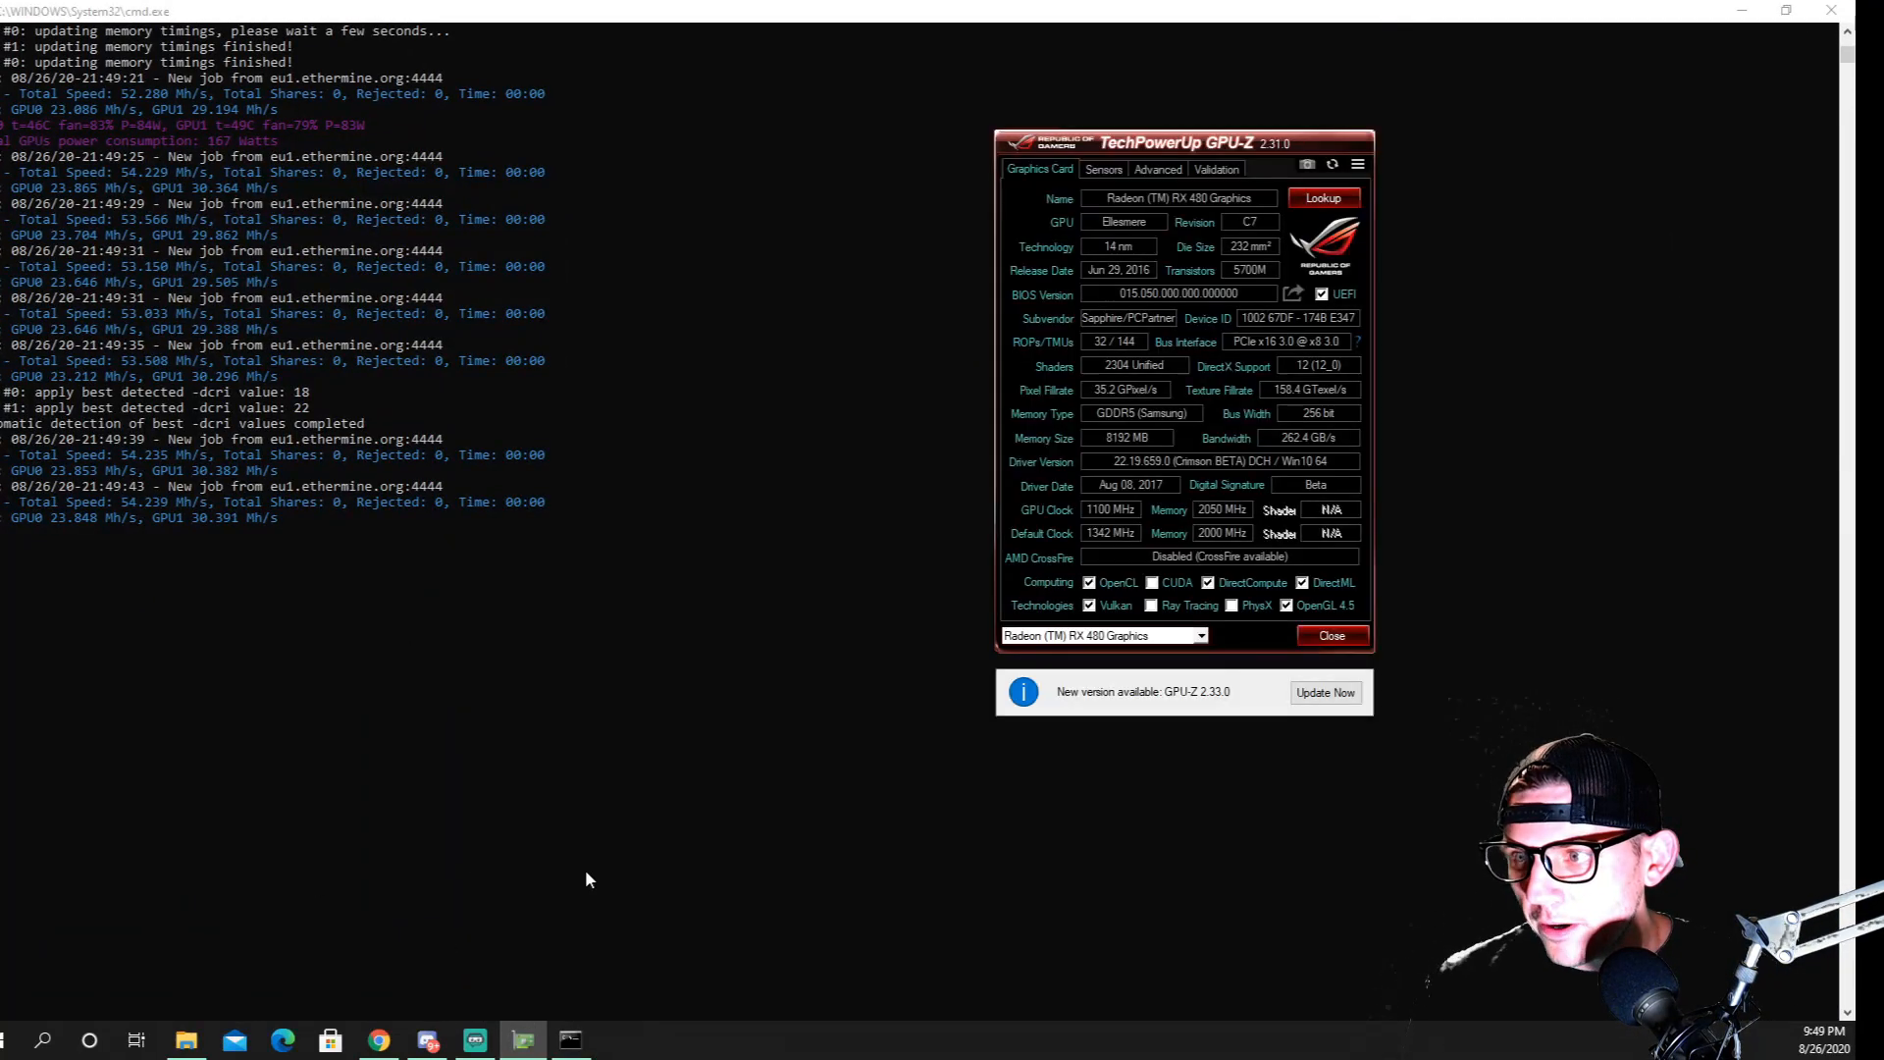
pyautogui.click(1104, 170)
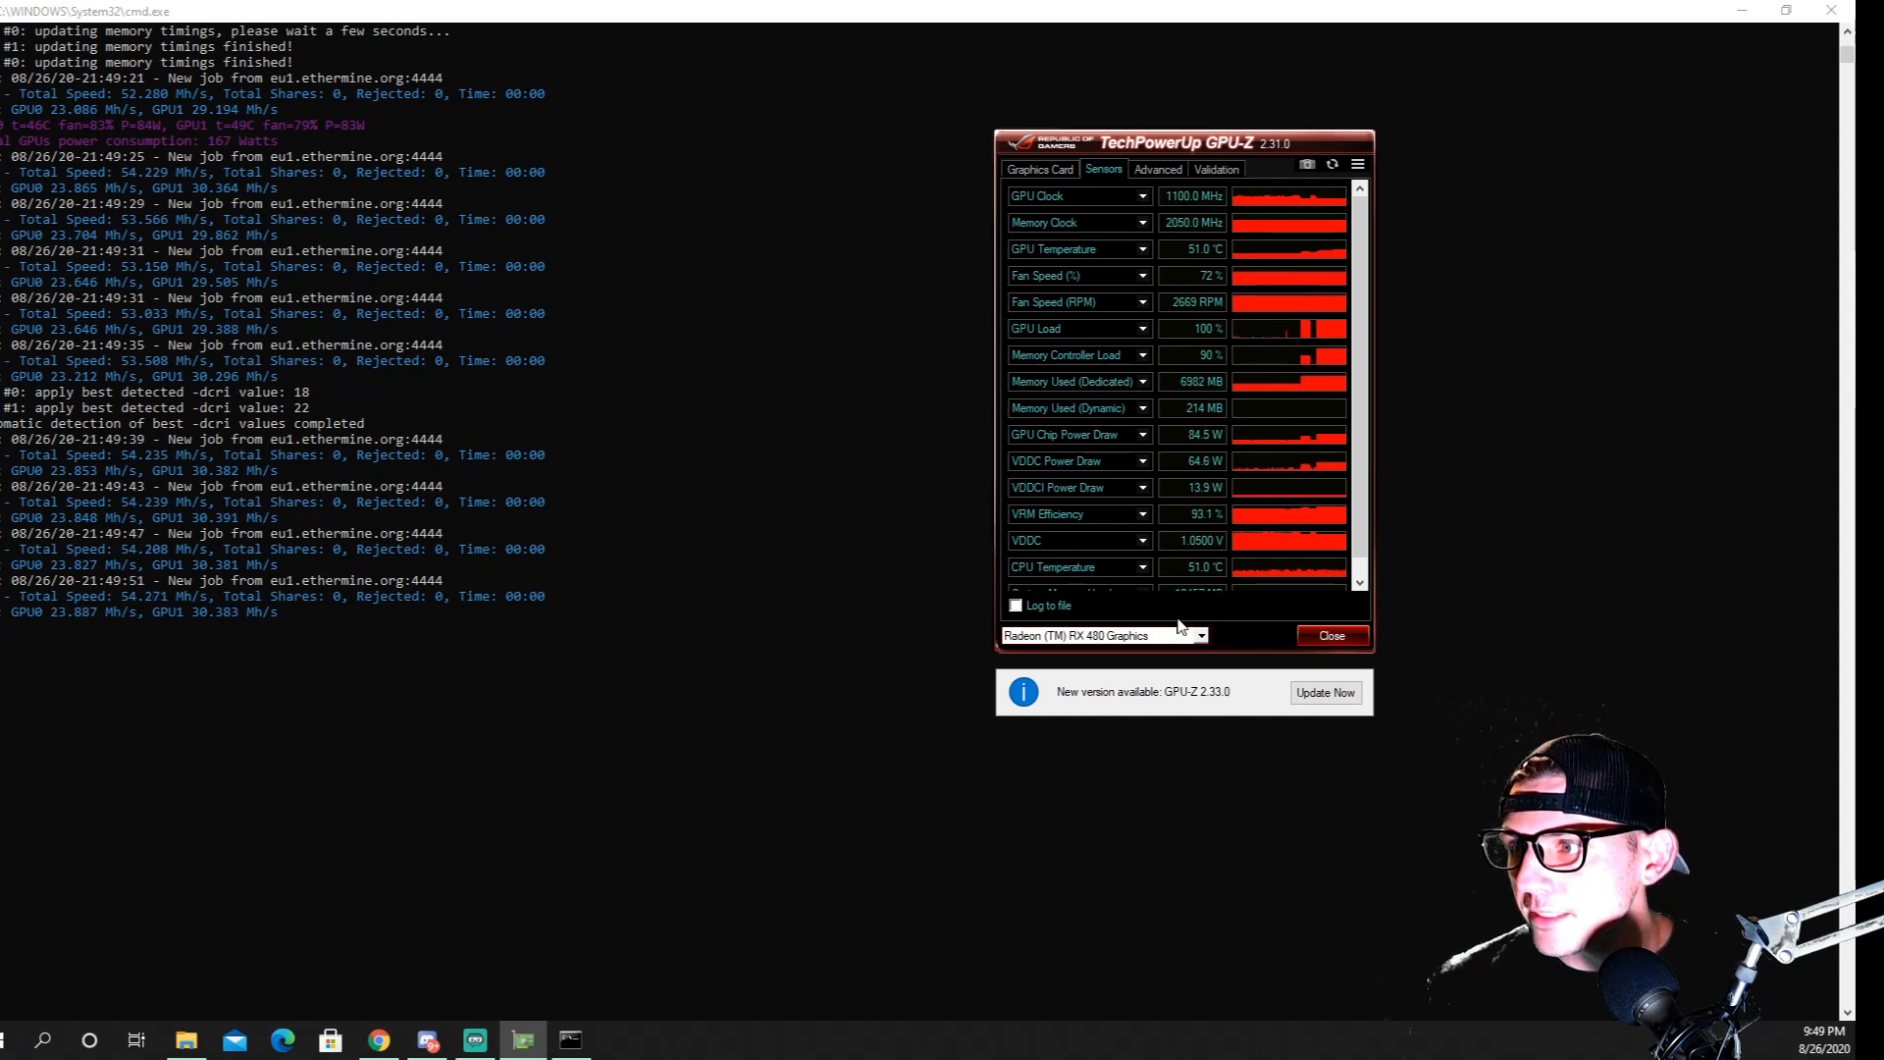
pyautogui.click(1207, 637)
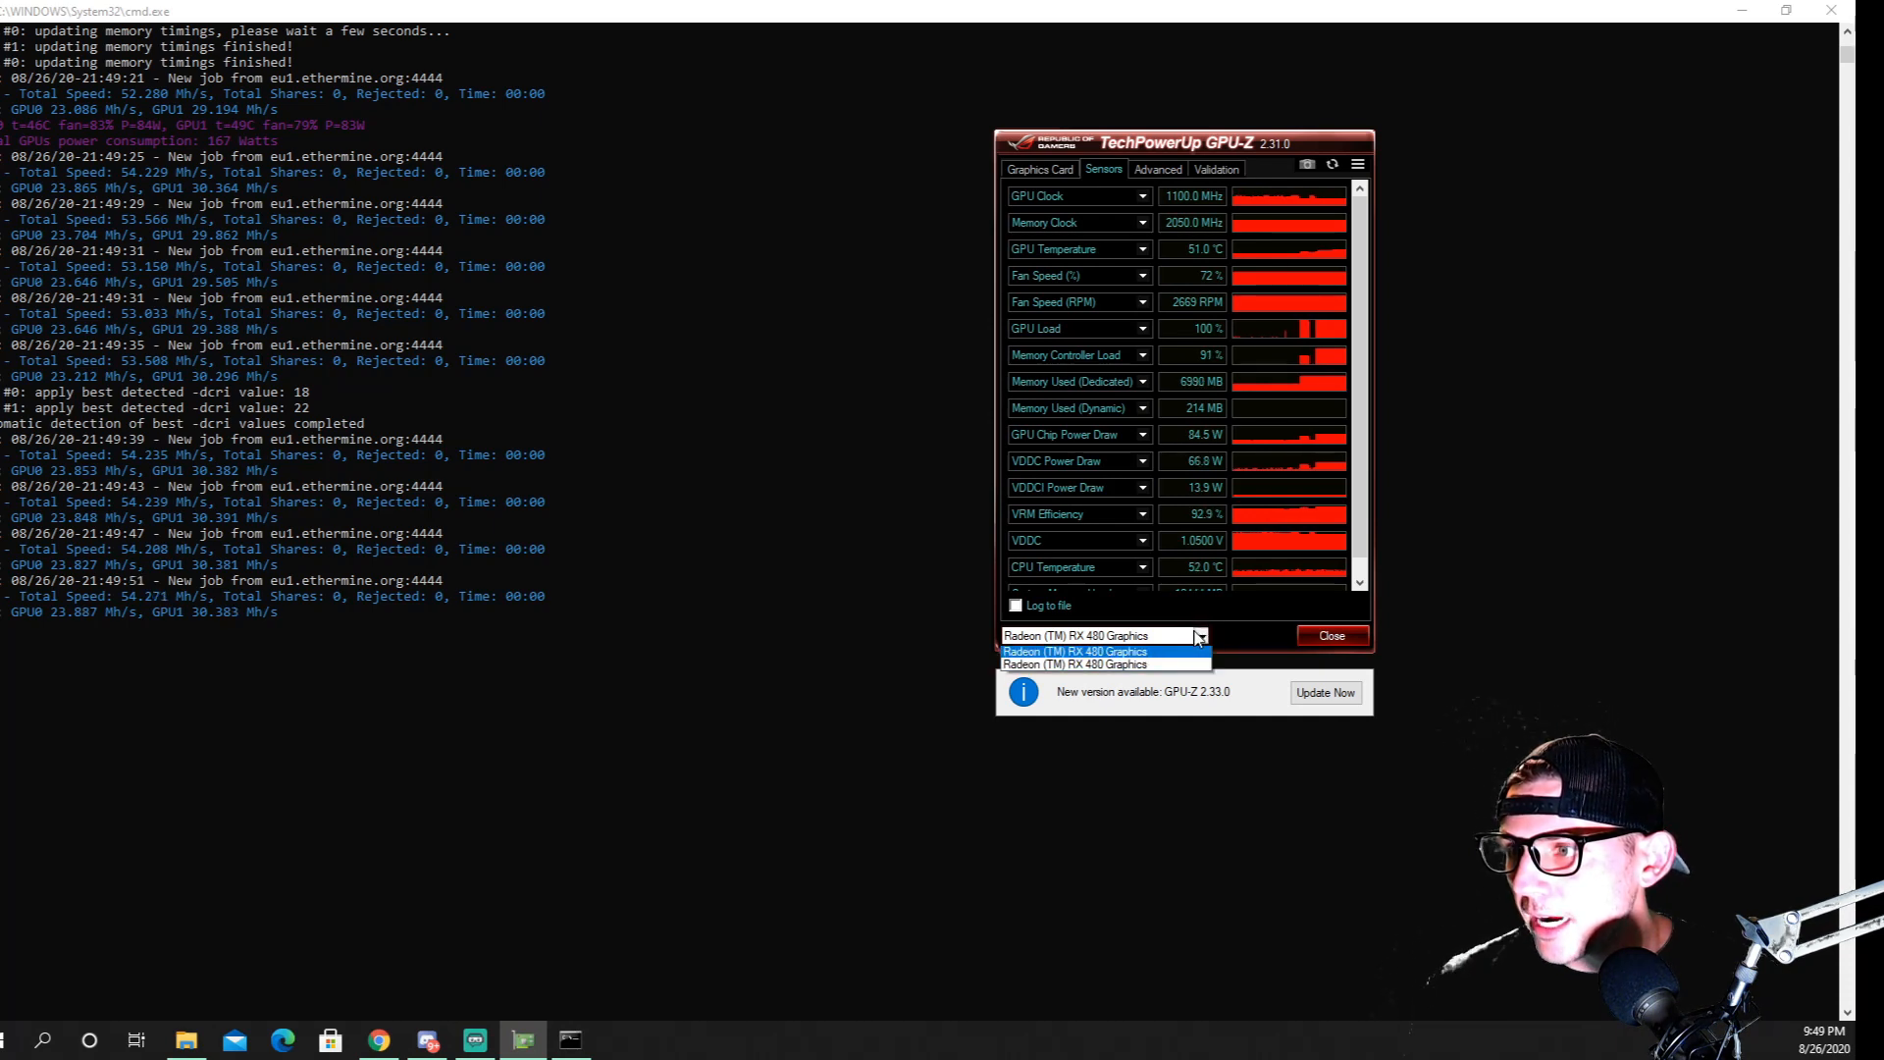
pyautogui.click(1111, 667)
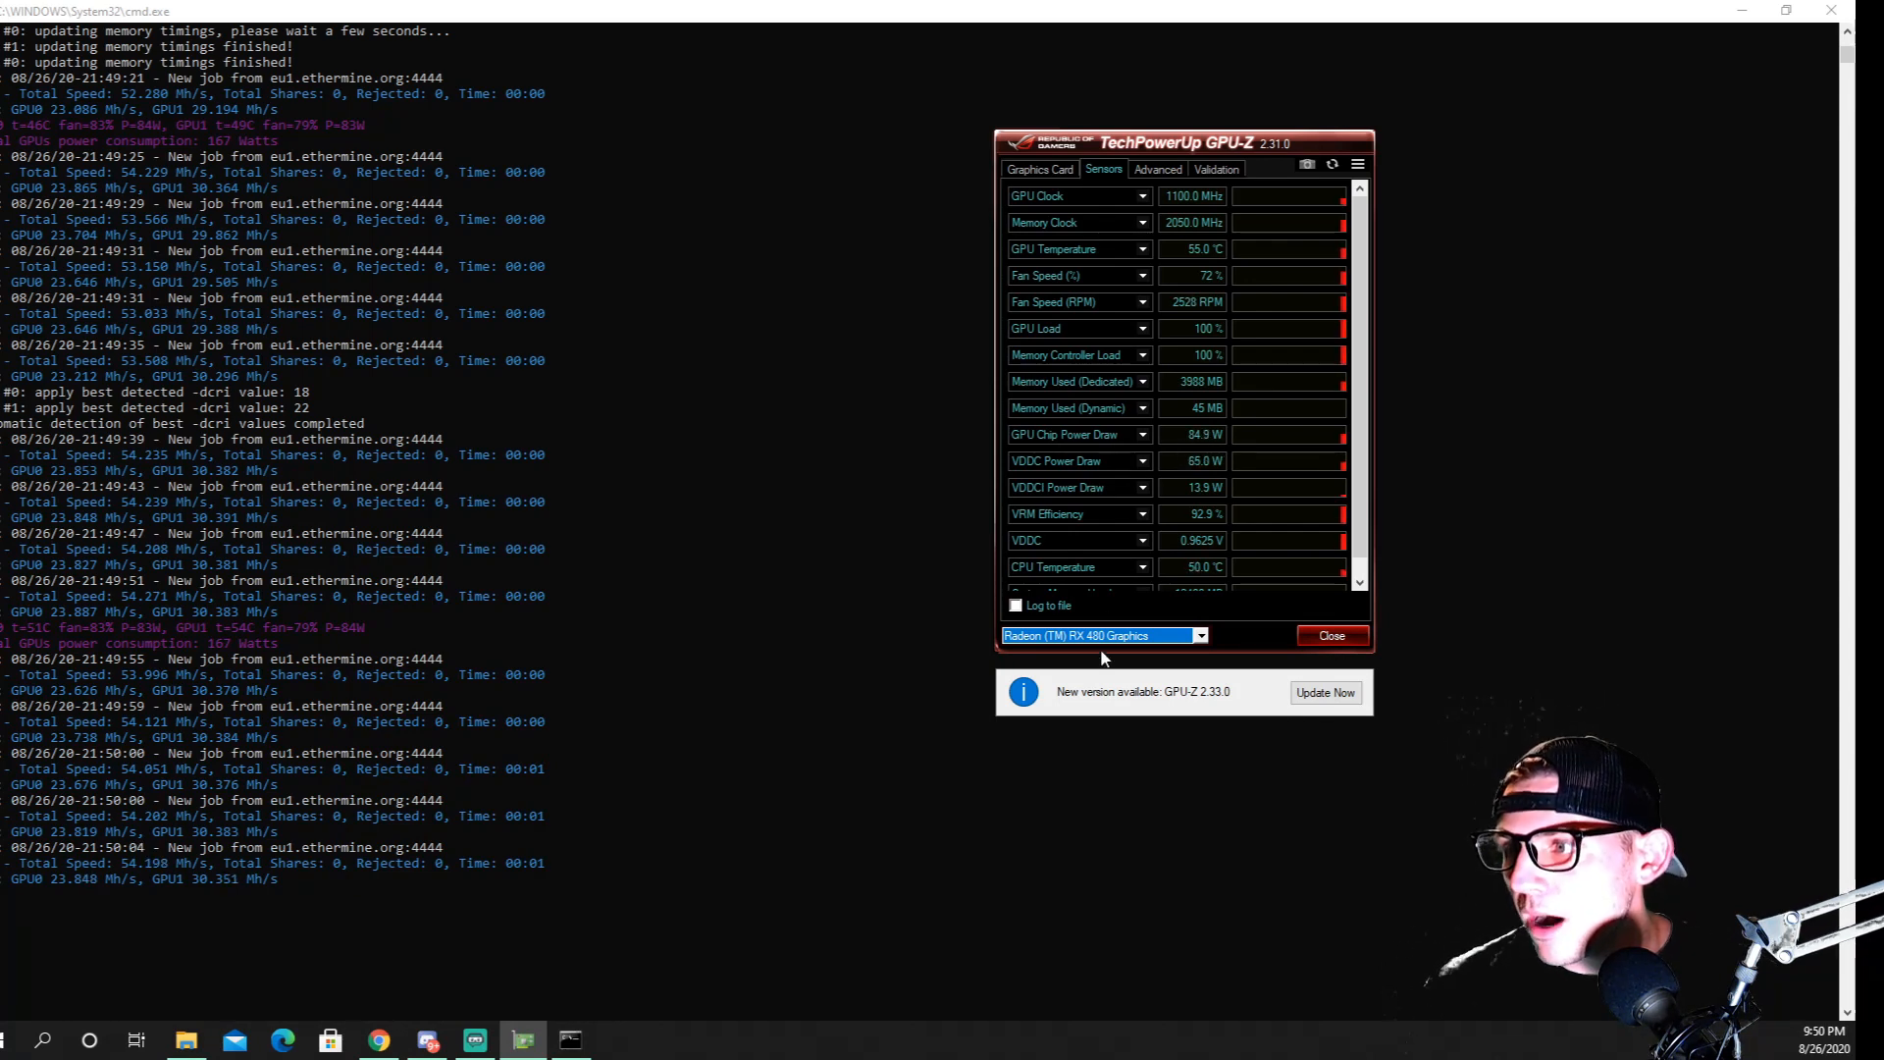
pyautogui.moveTo(1192, 140); pyautogui.dragTo(1105, 96)
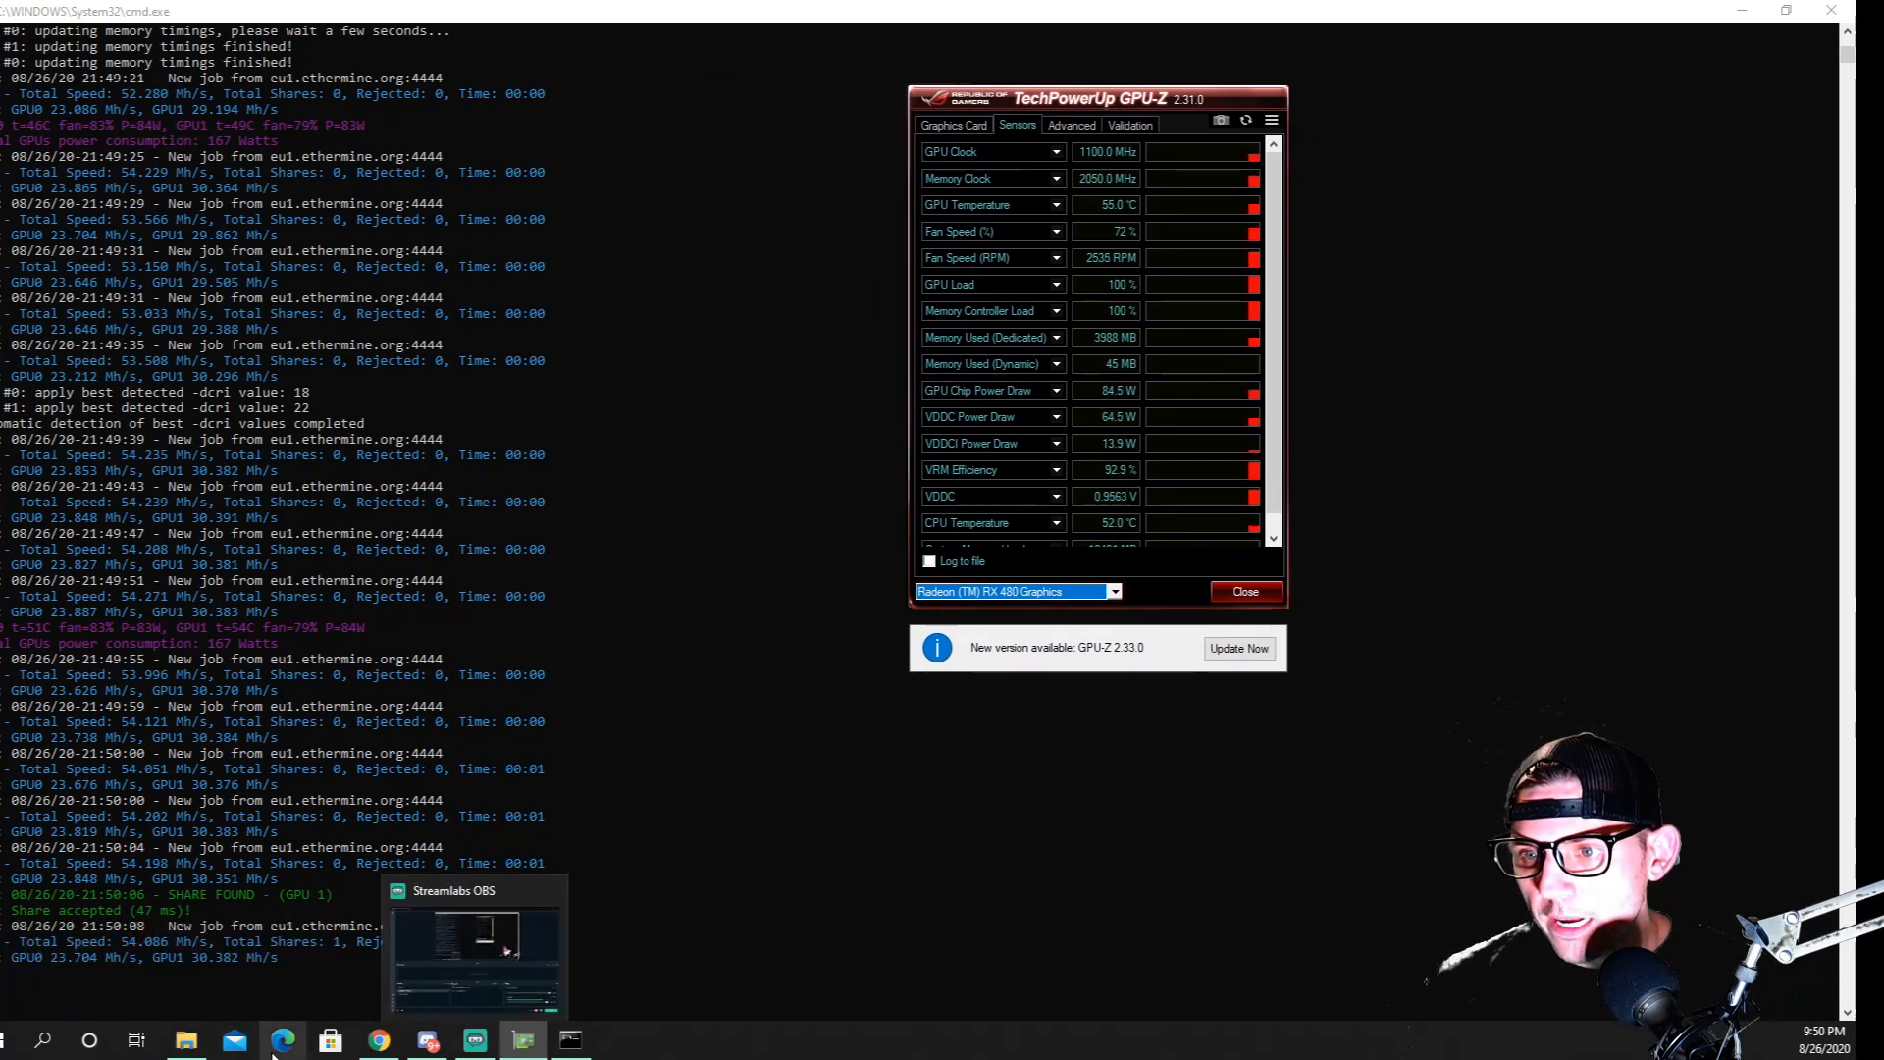
# Launch hwi_628 from the AMD Stuff folder, allow it to run, and minimize the folder window
pyautogui.click(187, 1041)
pyautogui.scroll(-3, 589, 687)
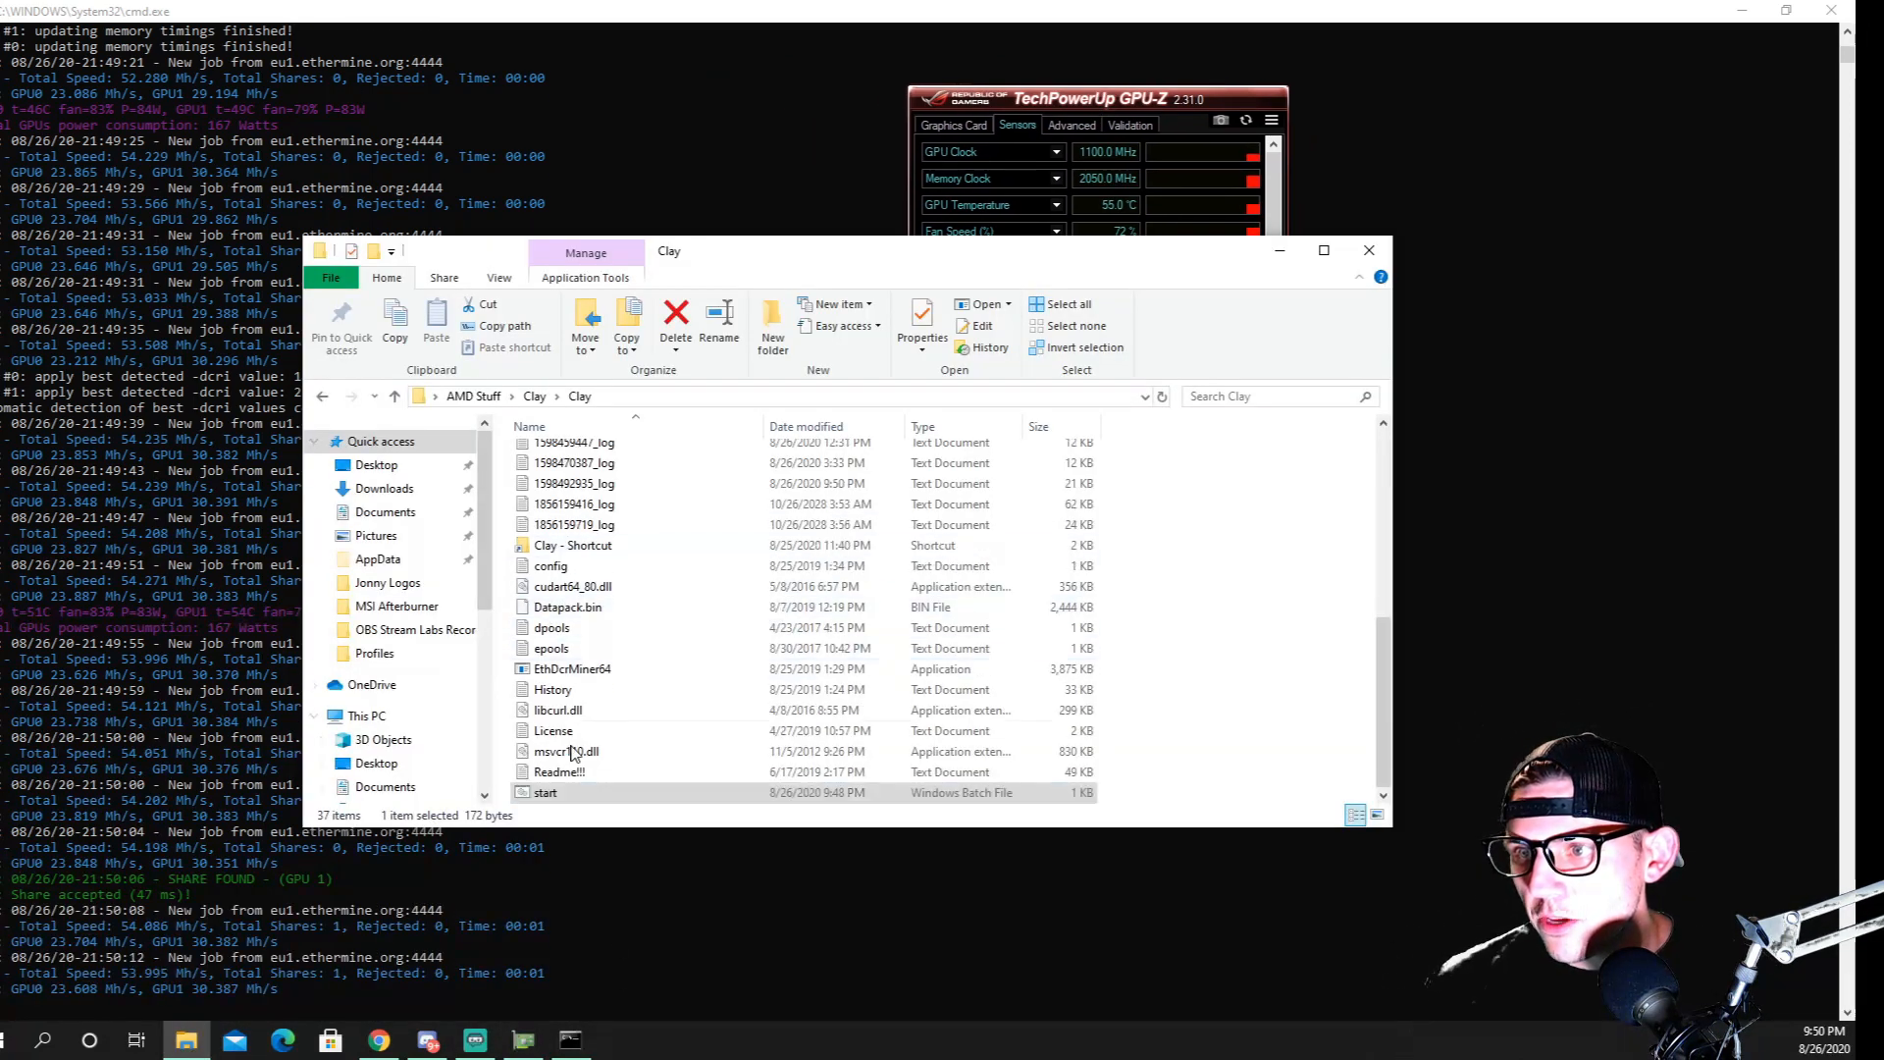
pyautogui.click(395, 395)
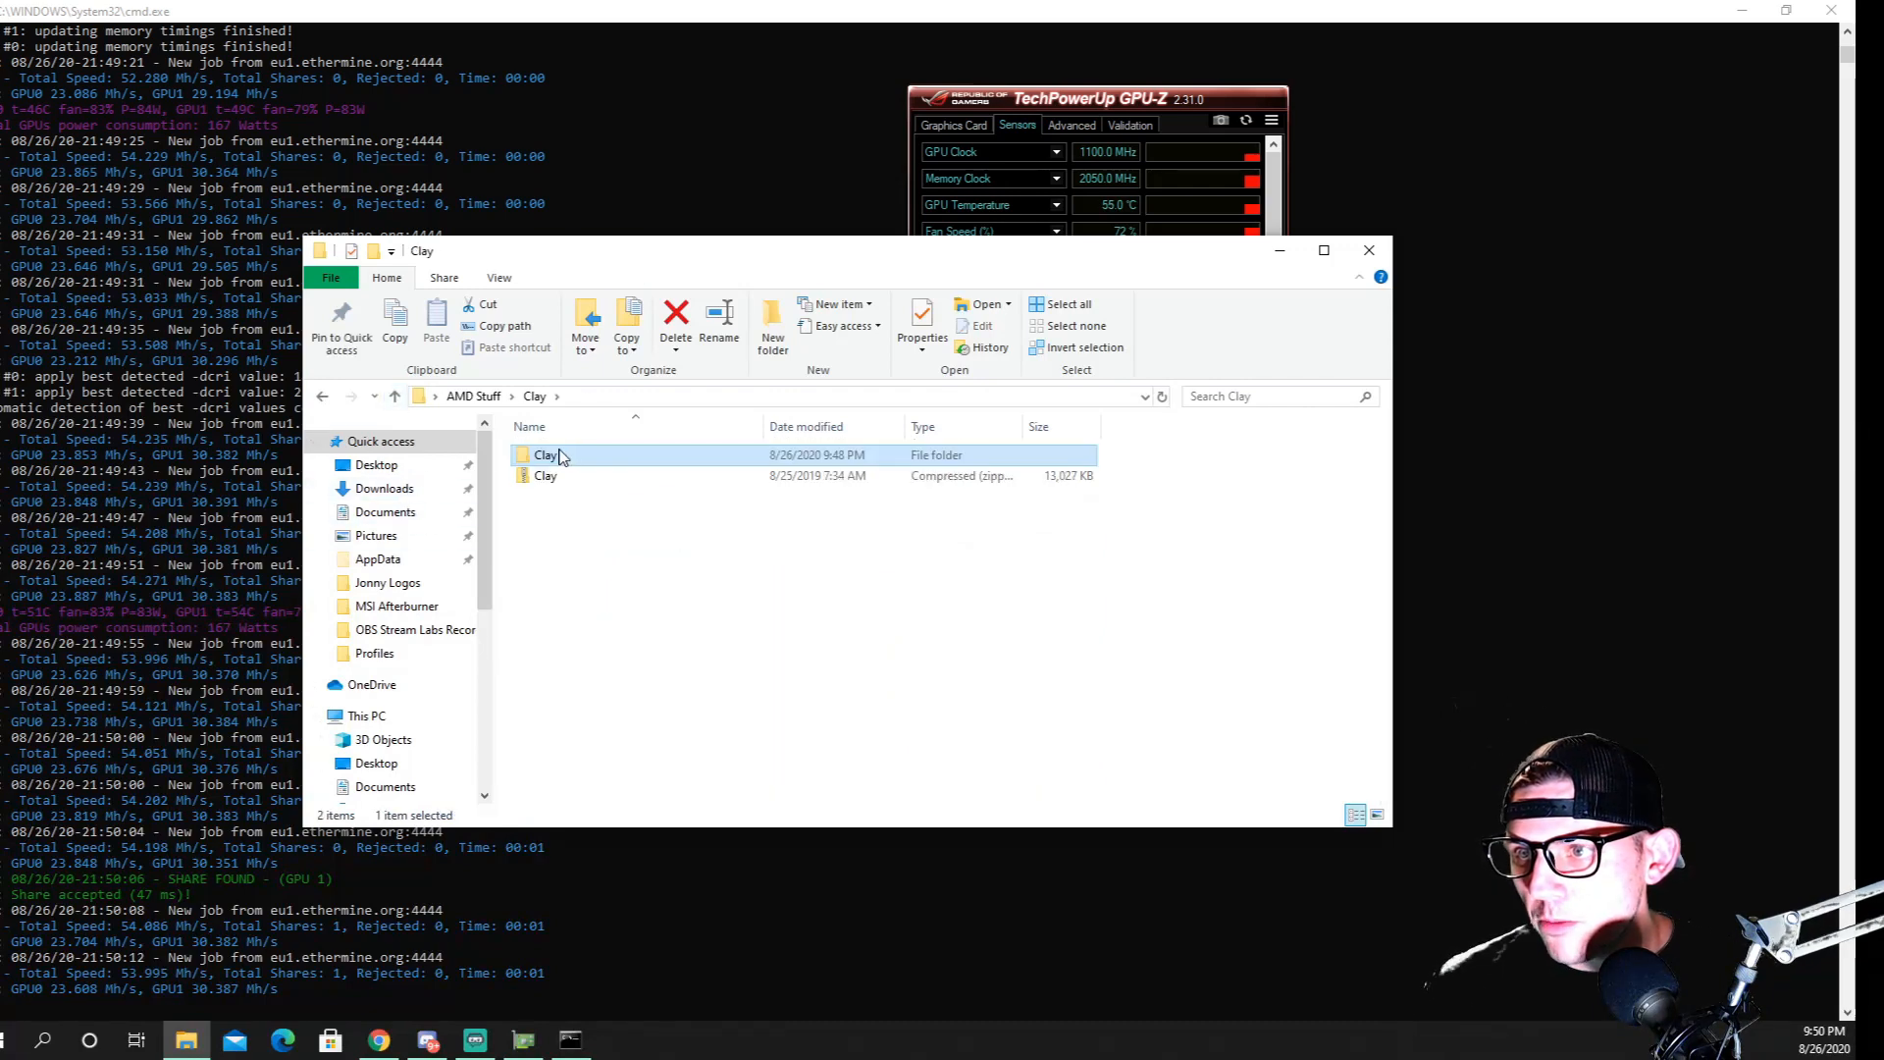
pyautogui.click(395, 396)
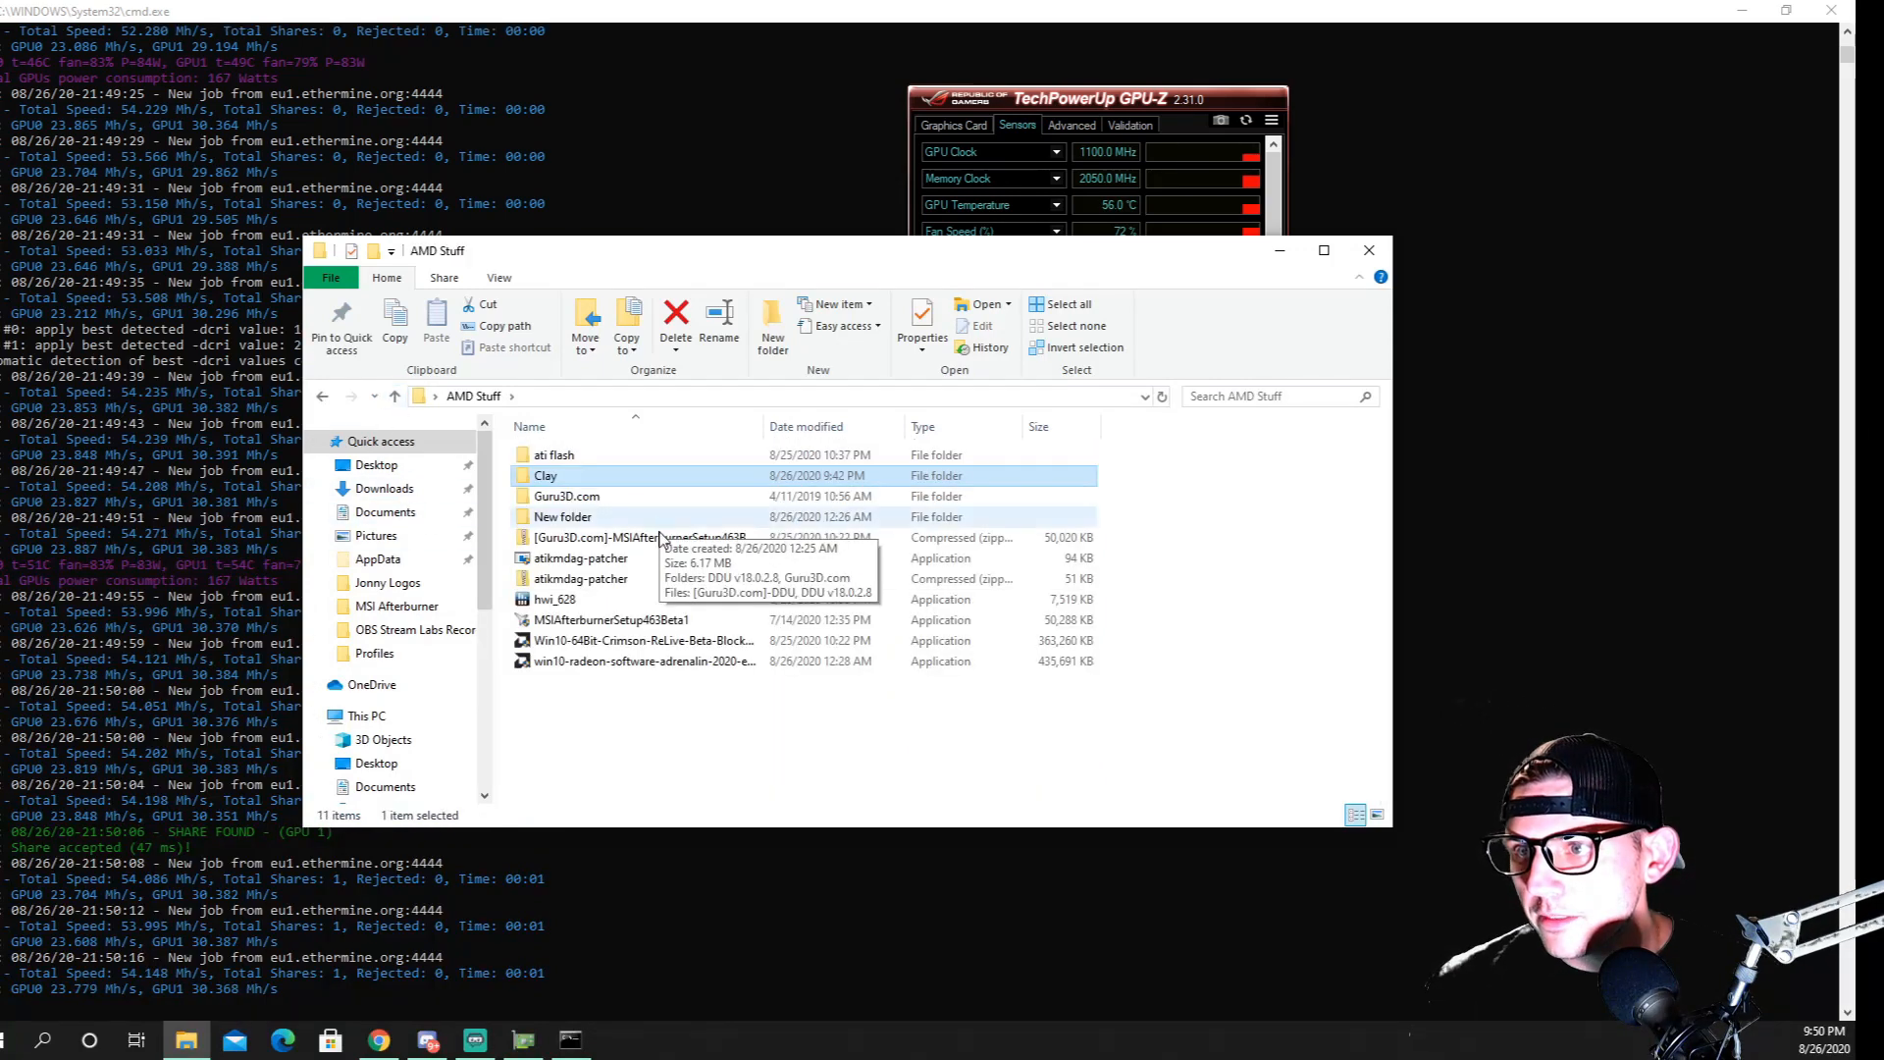
pyautogui.doubleClick(555, 600)
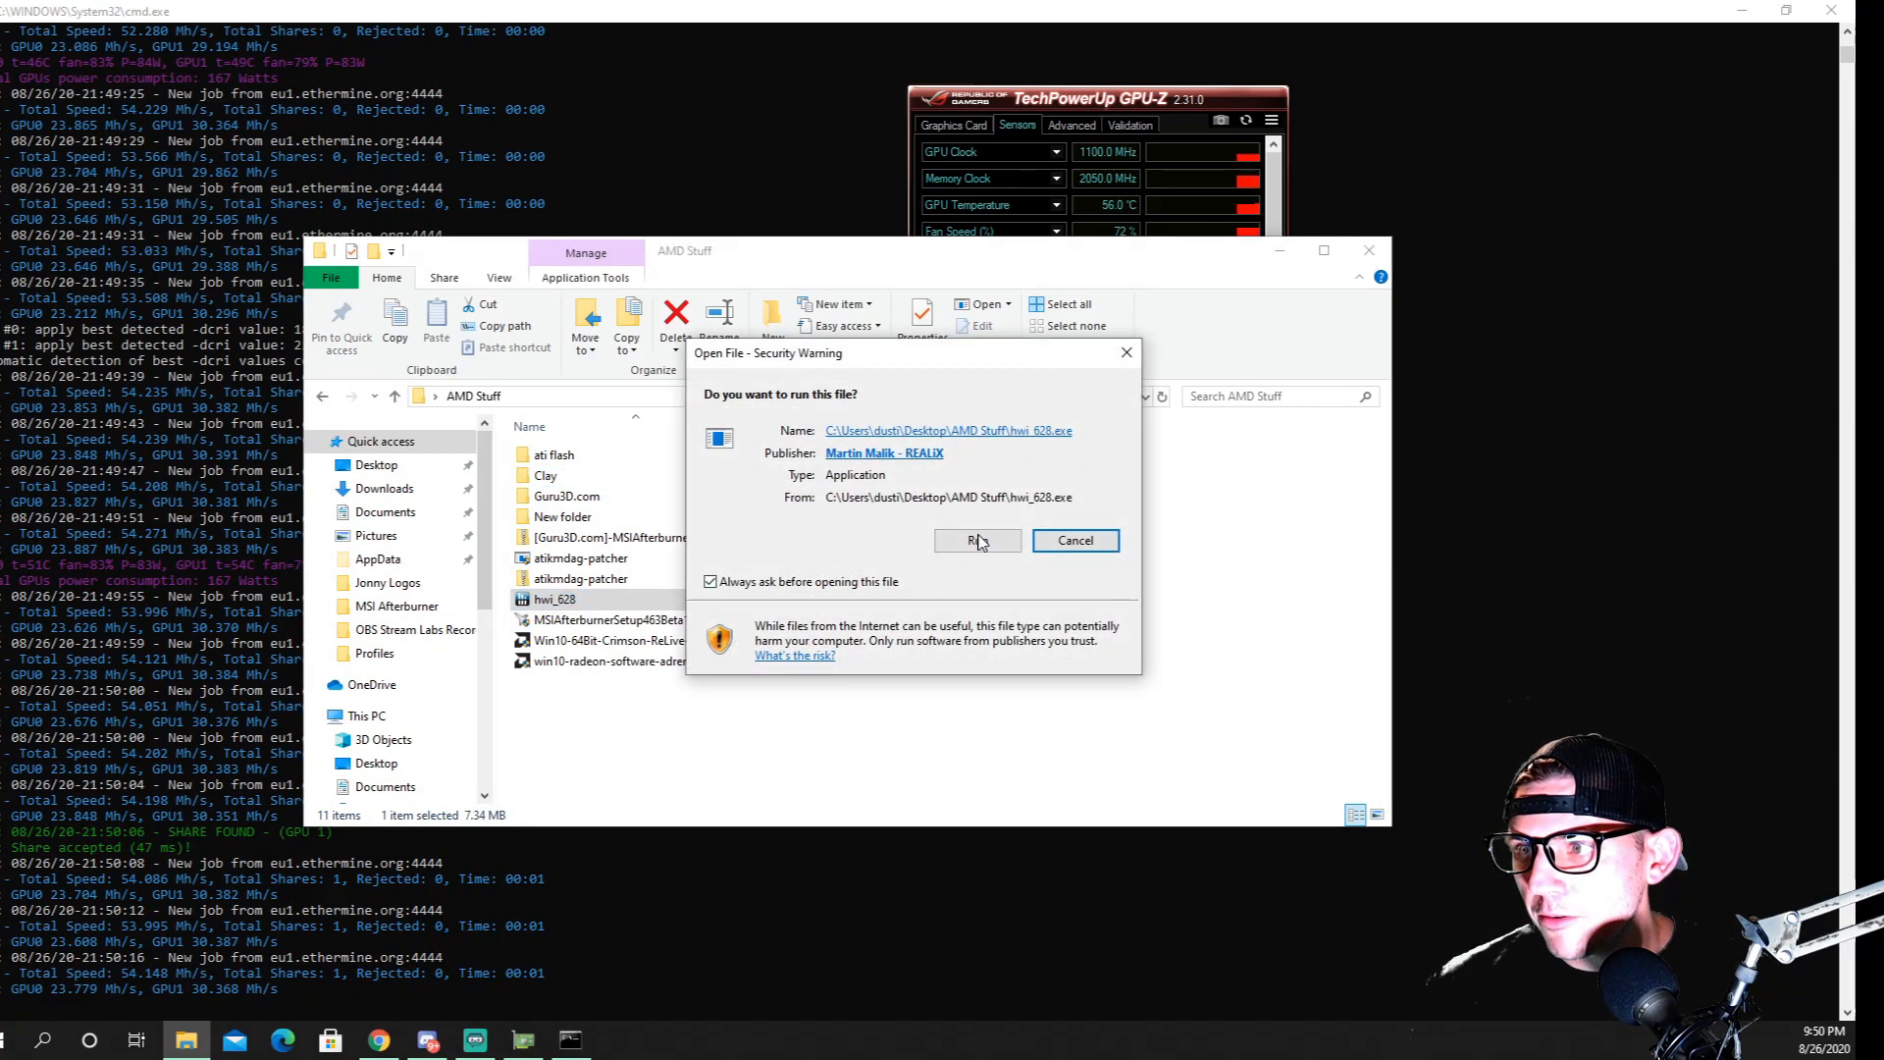
pyautogui.click(977, 540)
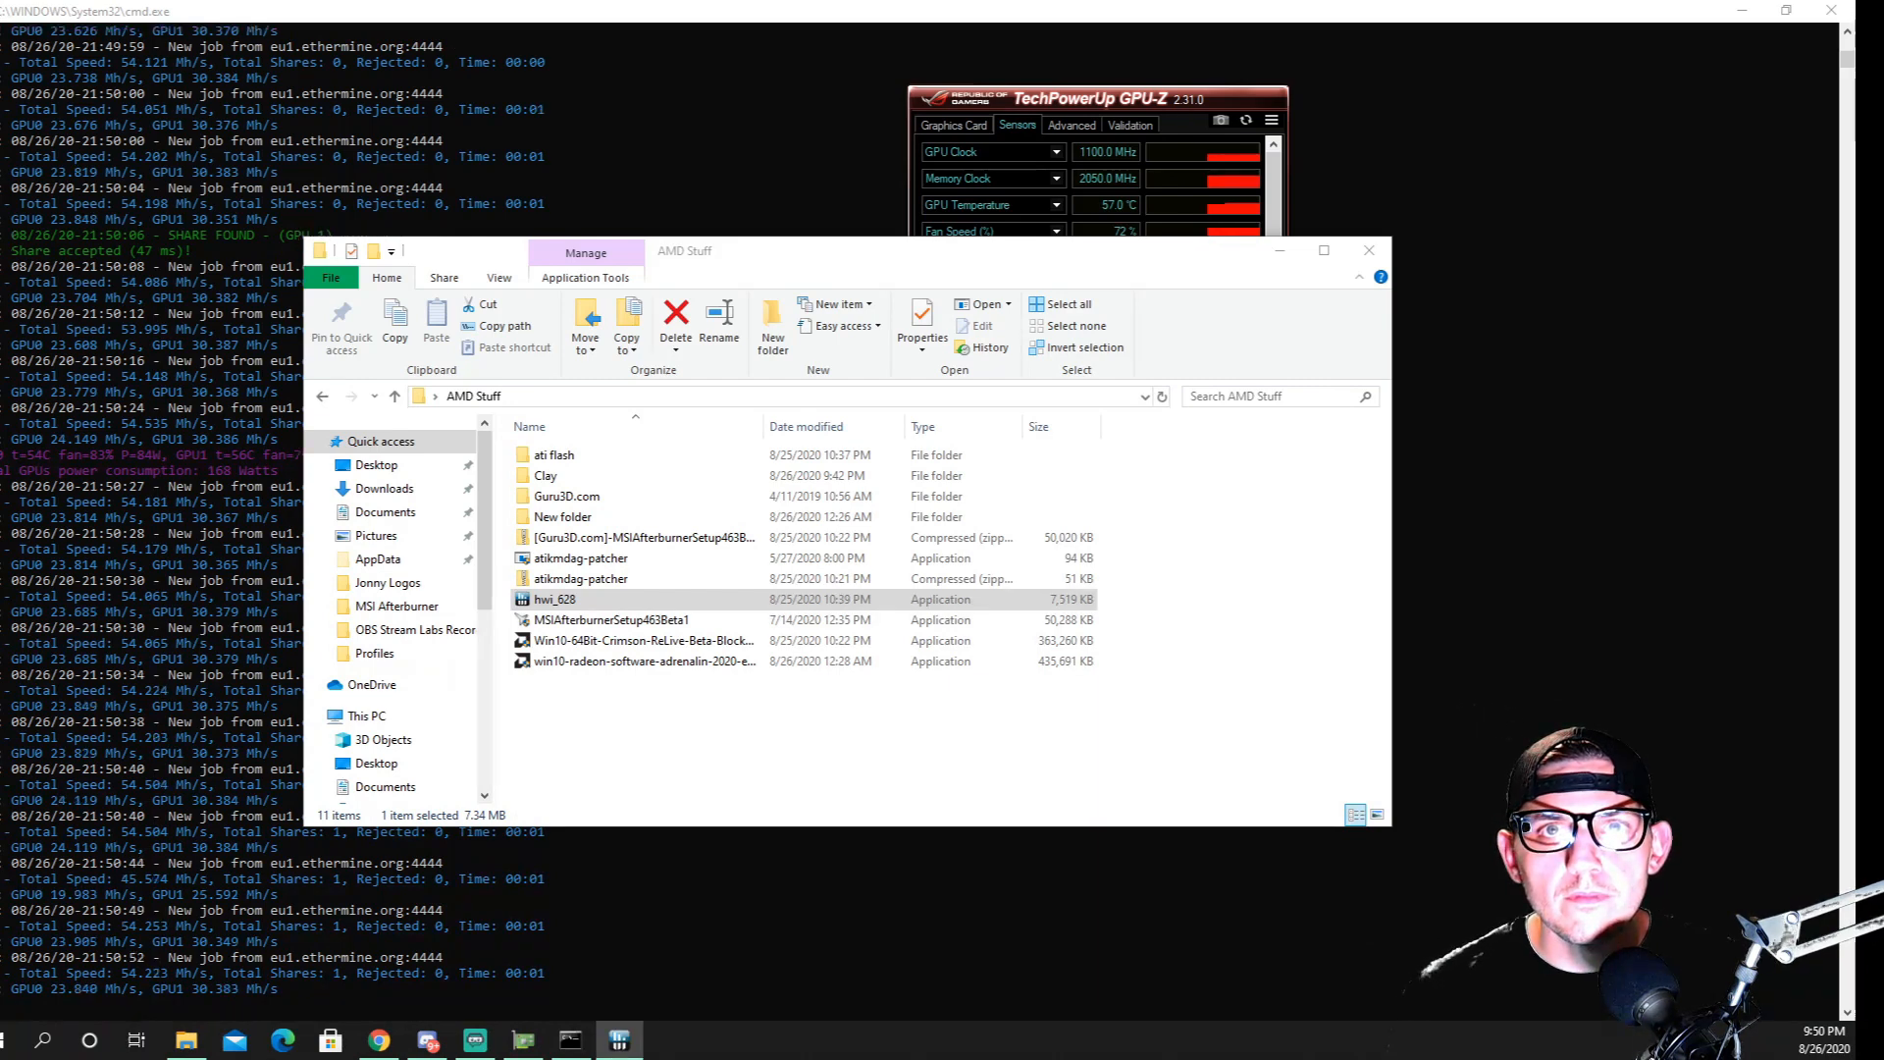
pyautogui.click(1280, 251)
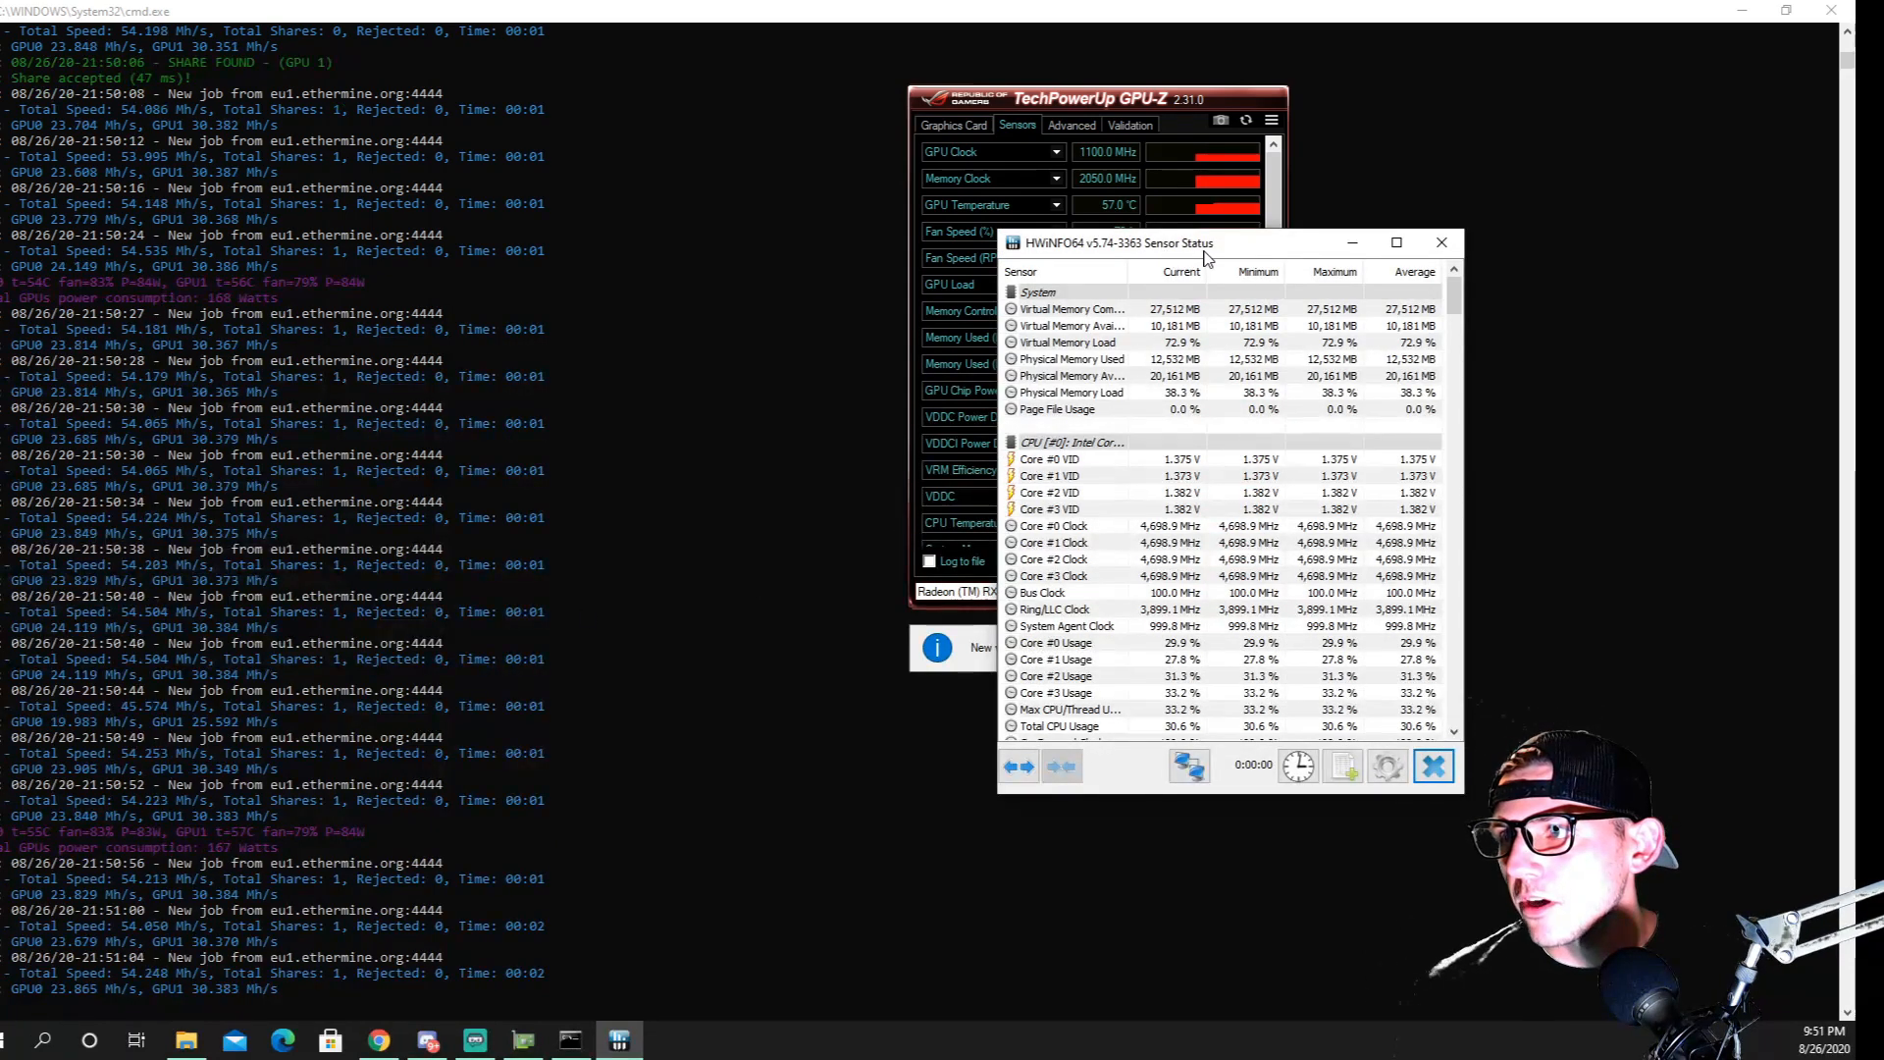
# Arrange the HWiNFO64 sensor status, GPU-Z and MSI Afterburner windows beside the miner console so their readings can be compared
pyautogui.moveTo(1210, 254); pyautogui.dragTo(1524, 196)
pyautogui.scroll(-5, 1484, 354)
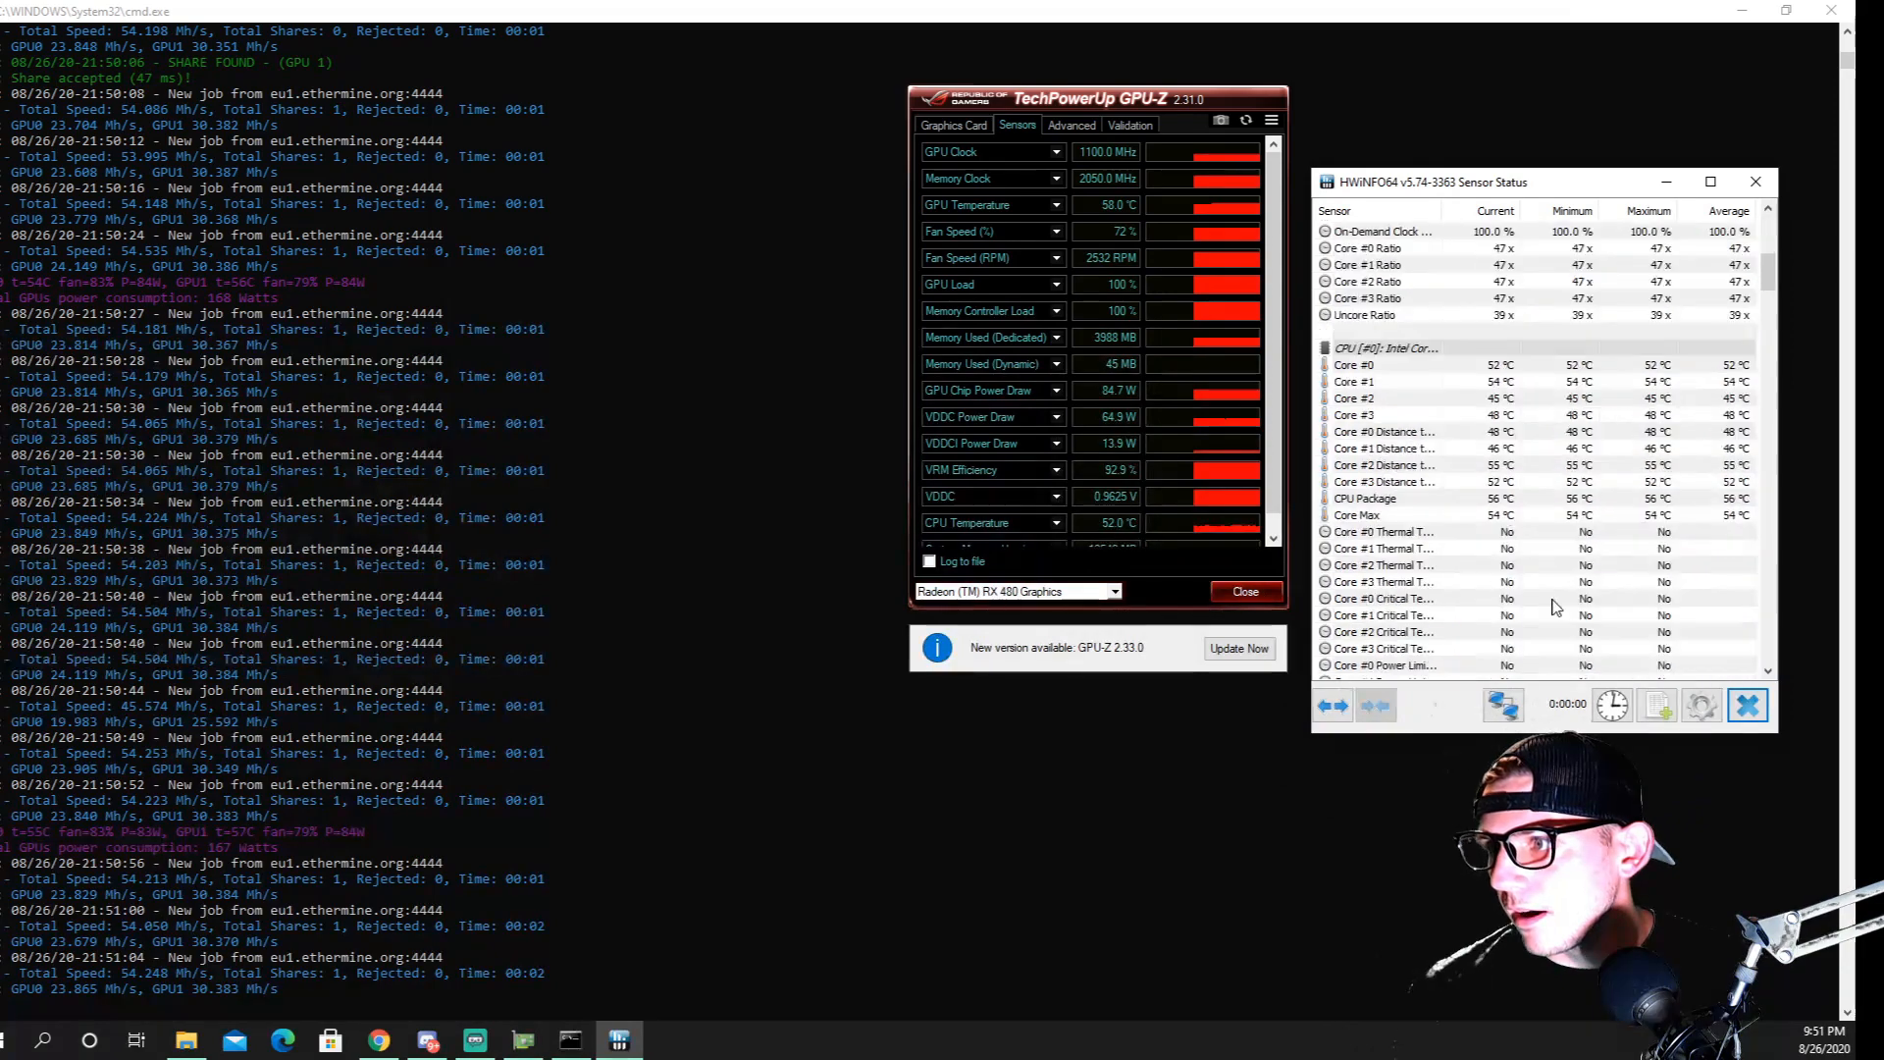
pyautogui.scroll(5, 1559, 371)
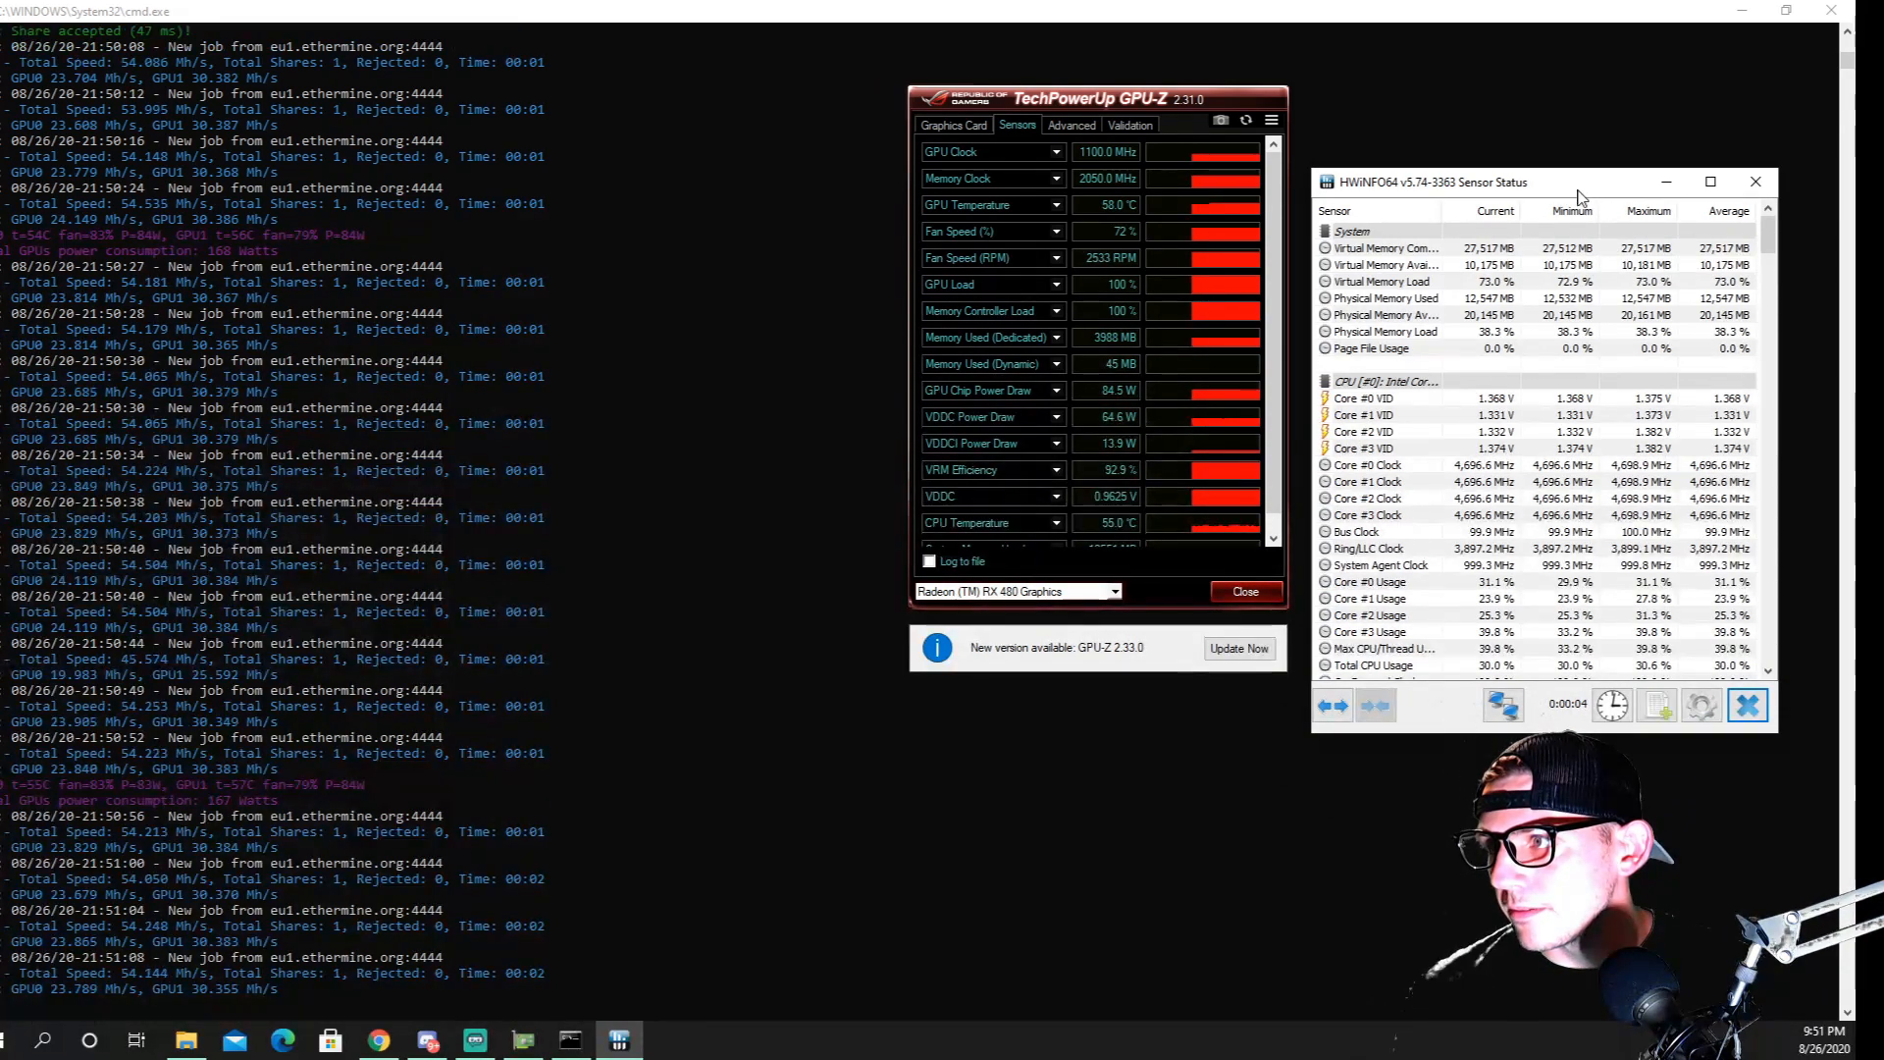
pyautogui.moveTo(1601, 200); pyautogui.dragTo(1634, 470)
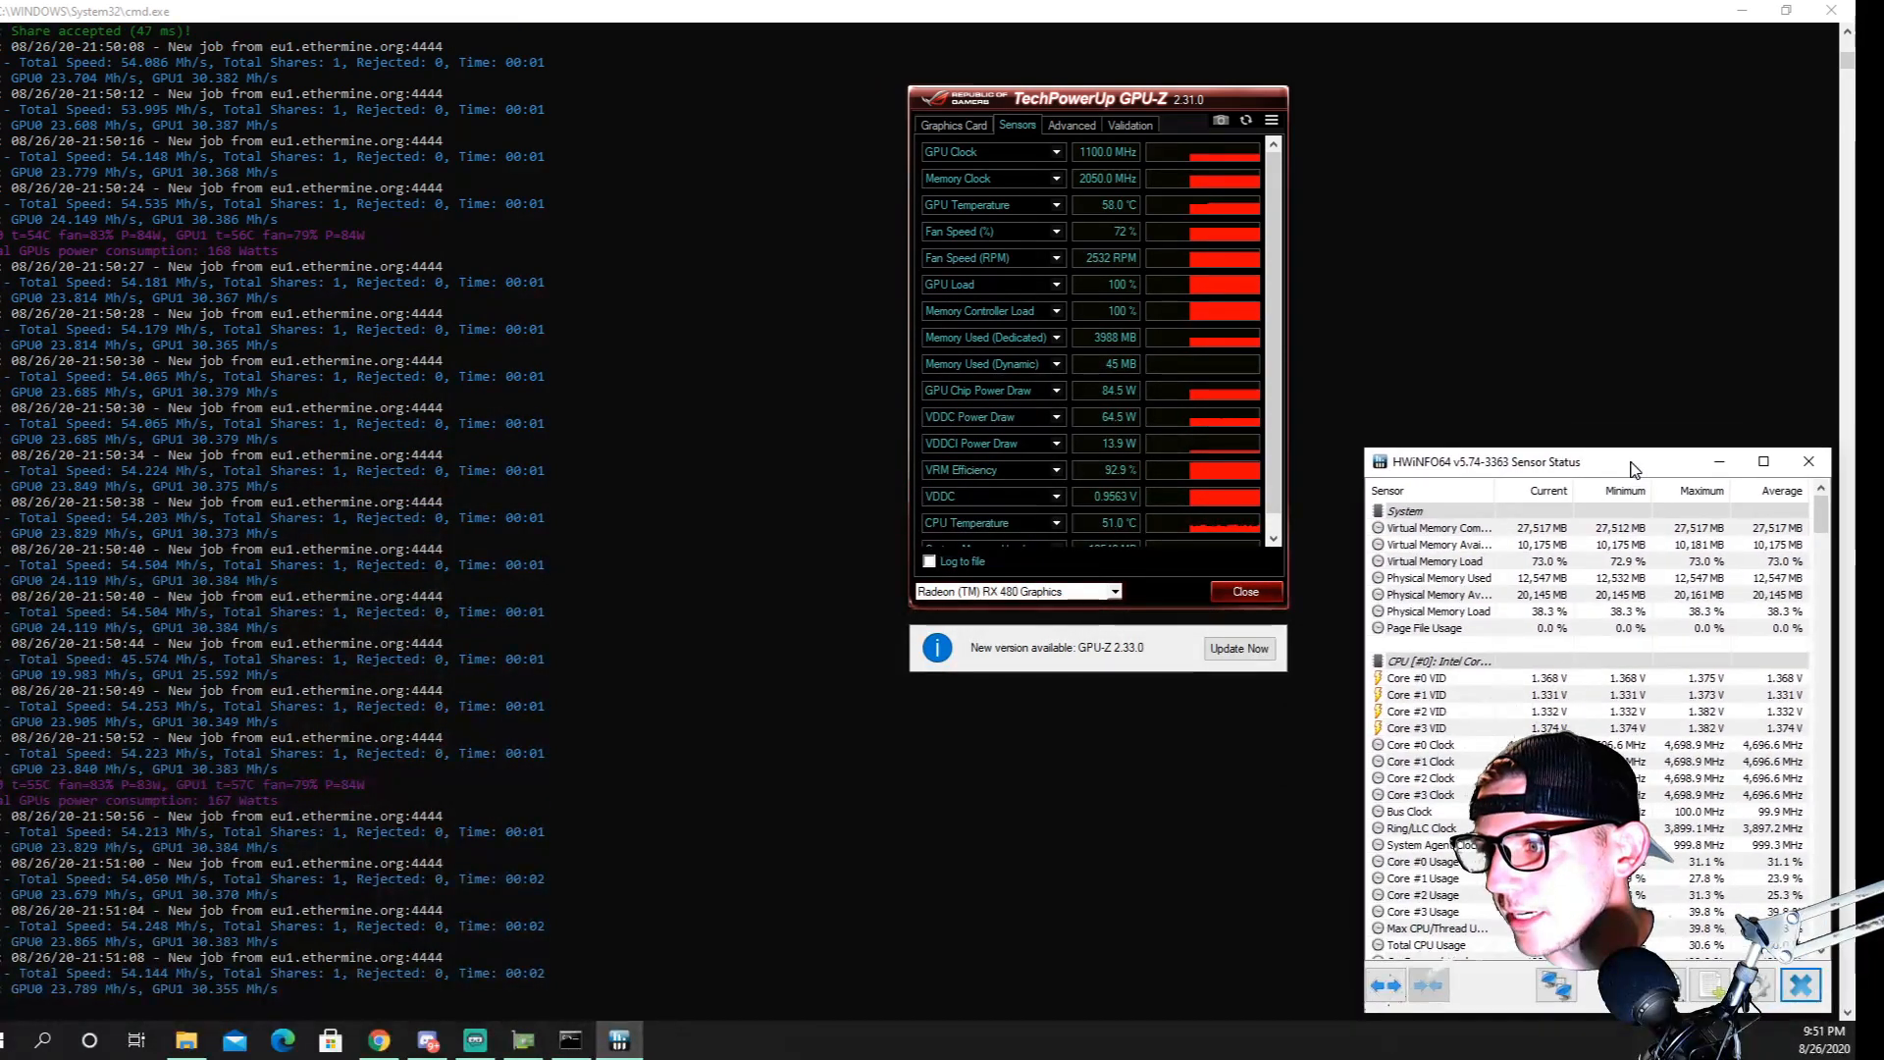
pyautogui.moveTo(1142, 102); pyautogui.dragTo(1694, 44)
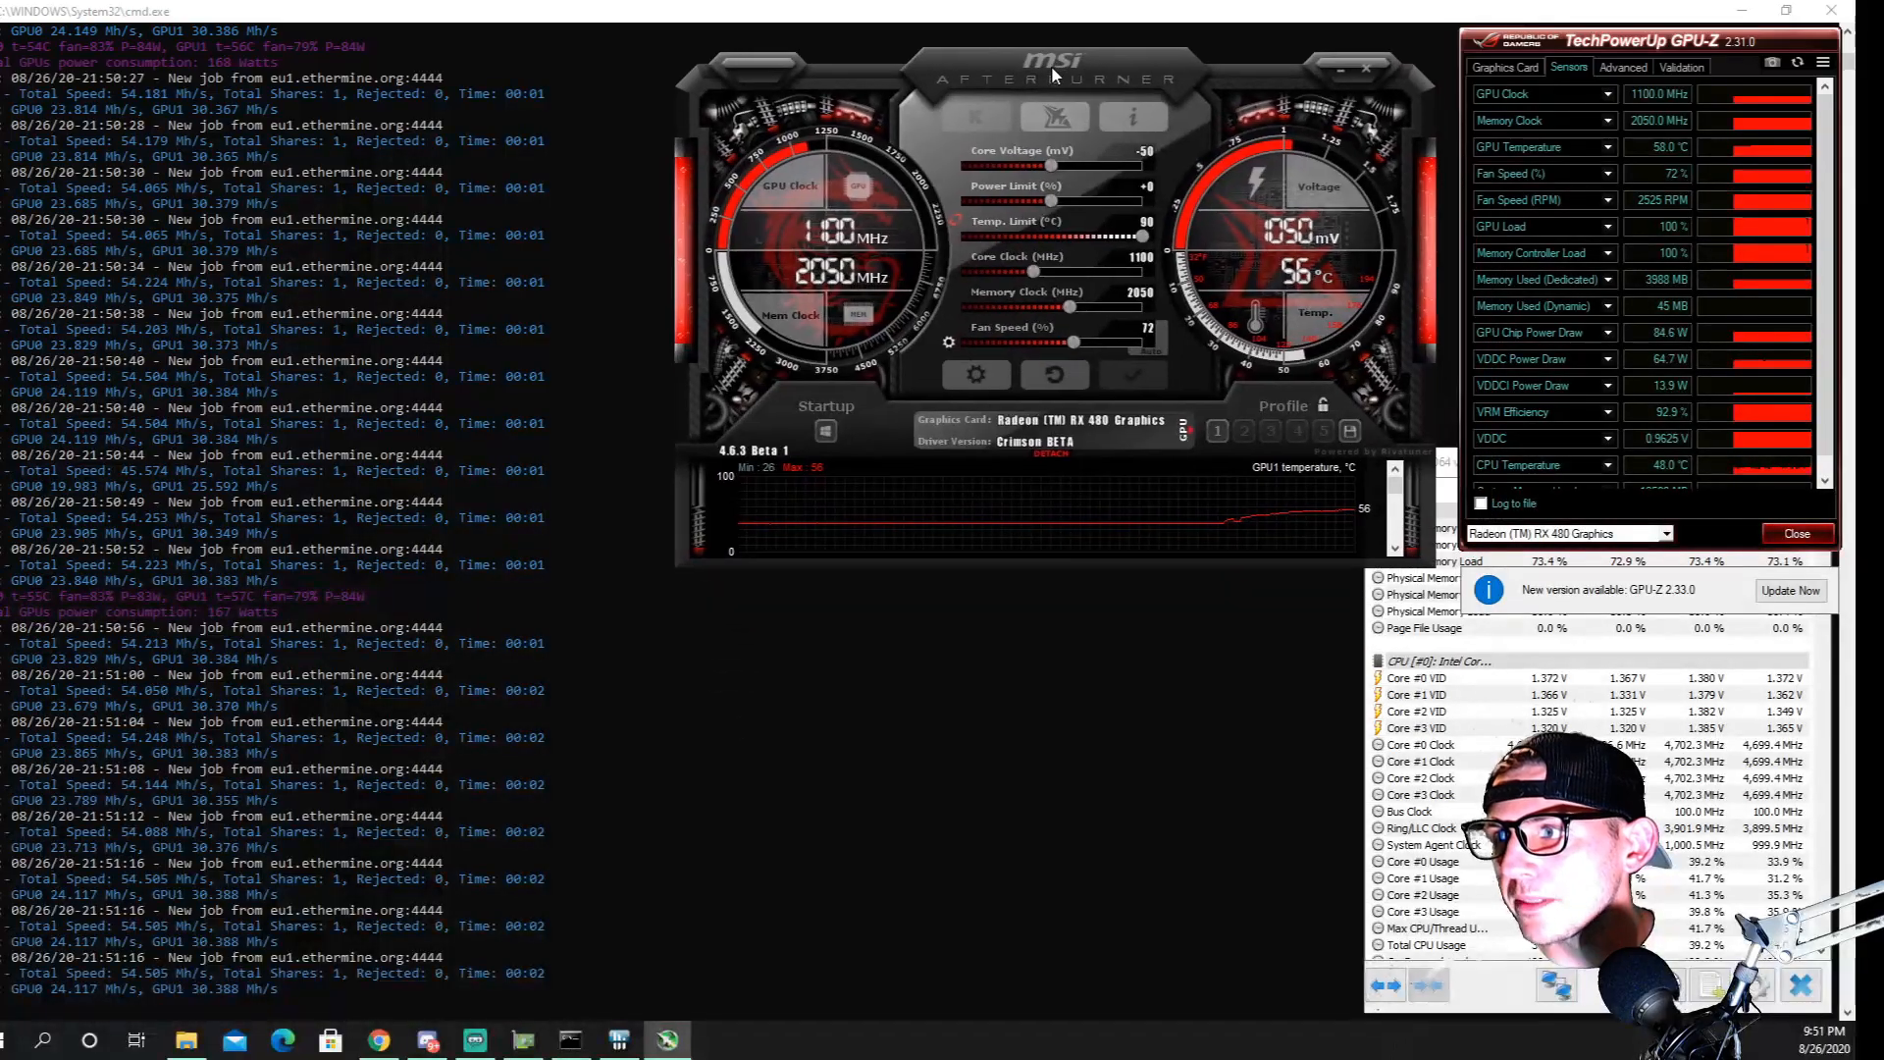
pyautogui.moveTo(1051, 67); pyautogui.dragTo(1075, 37)
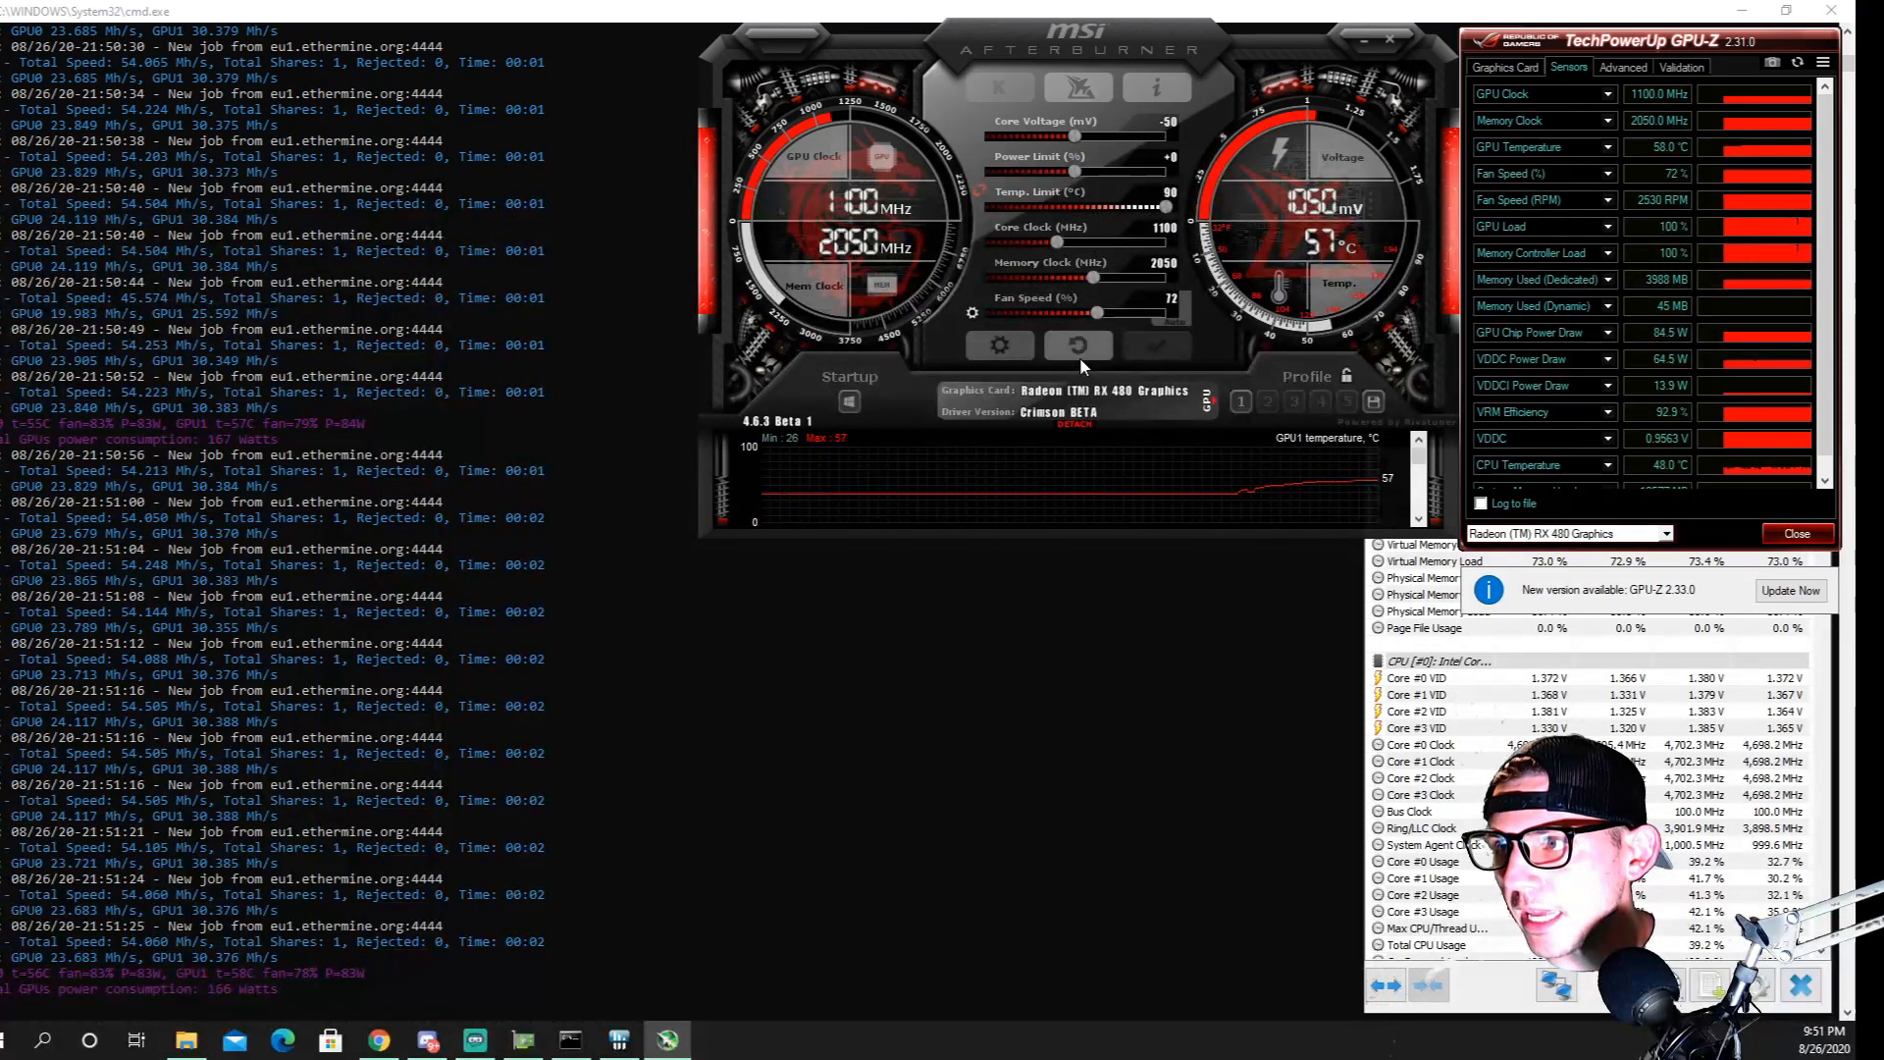
# Reset the Afterburner settings to defaults and apply a fan speed of 80%, core clock of 1100 MHz and memory clock of 2100 MHz
pyautogui.click(1079, 355)
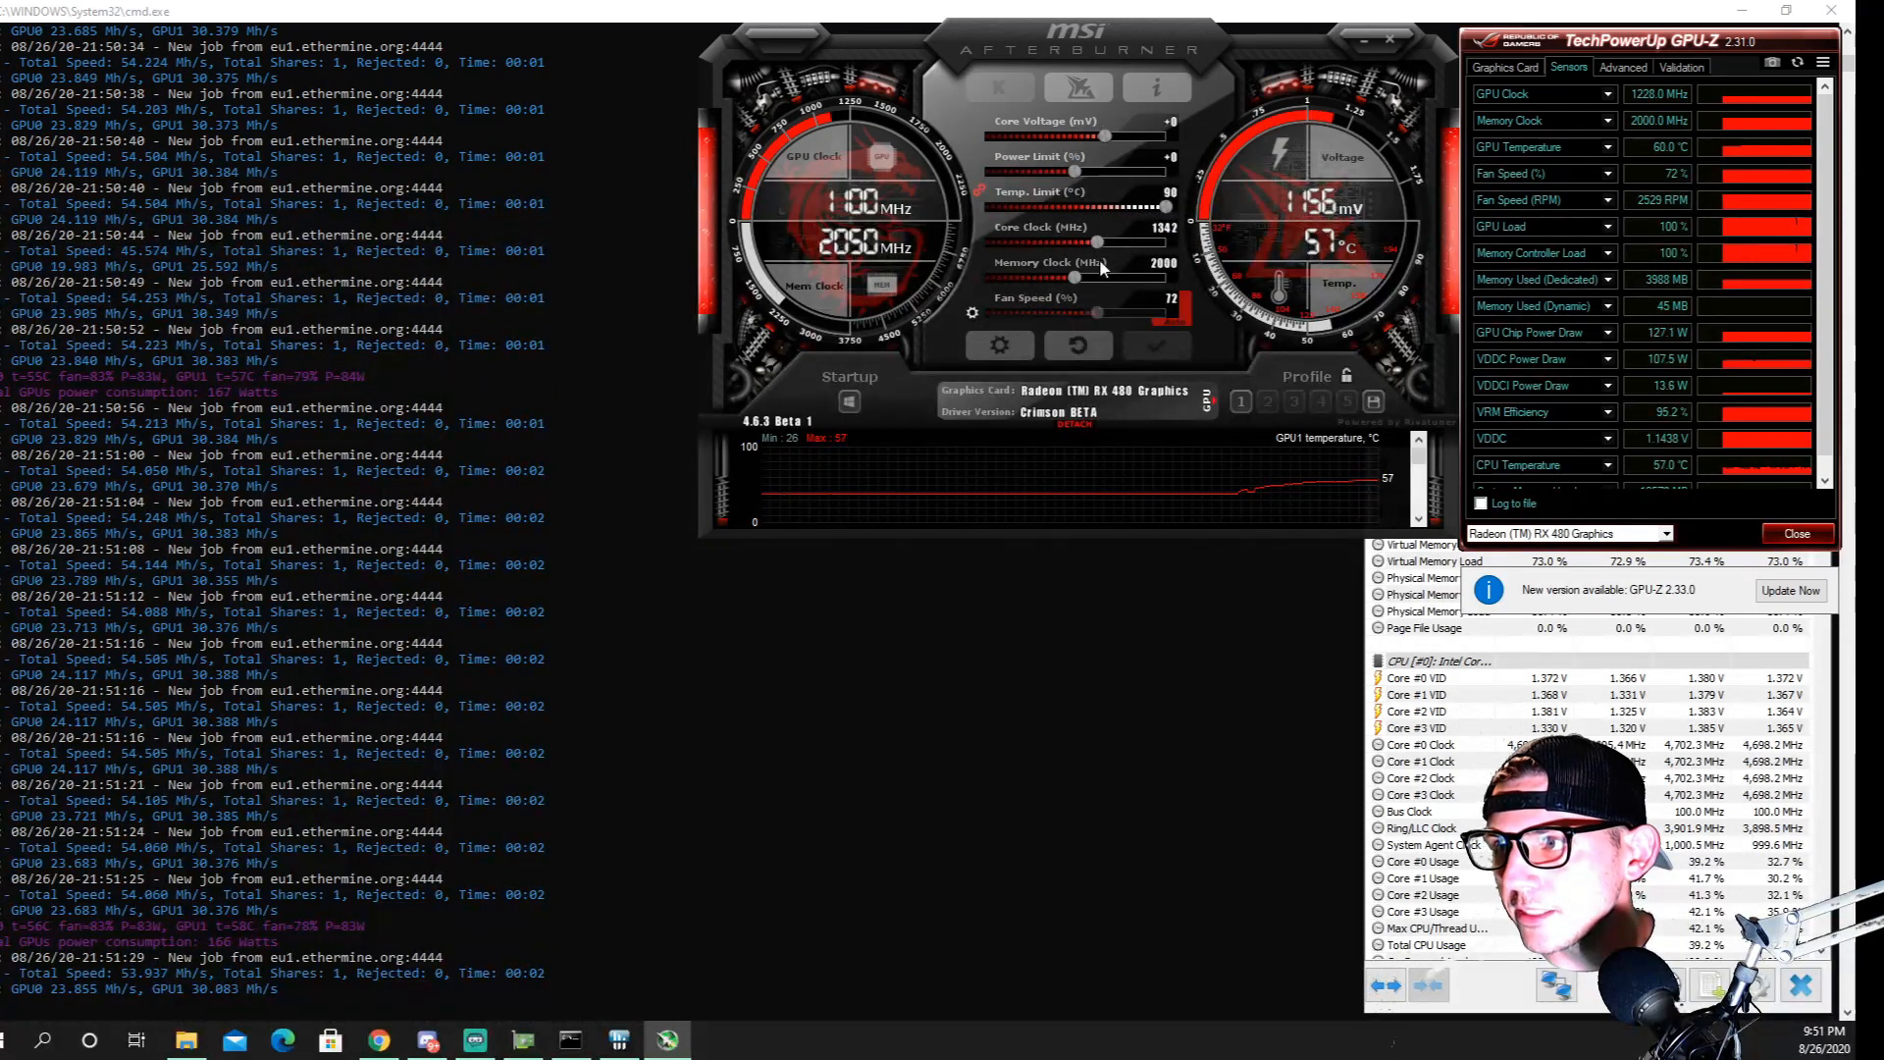
pyautogui.click(1188, 311)
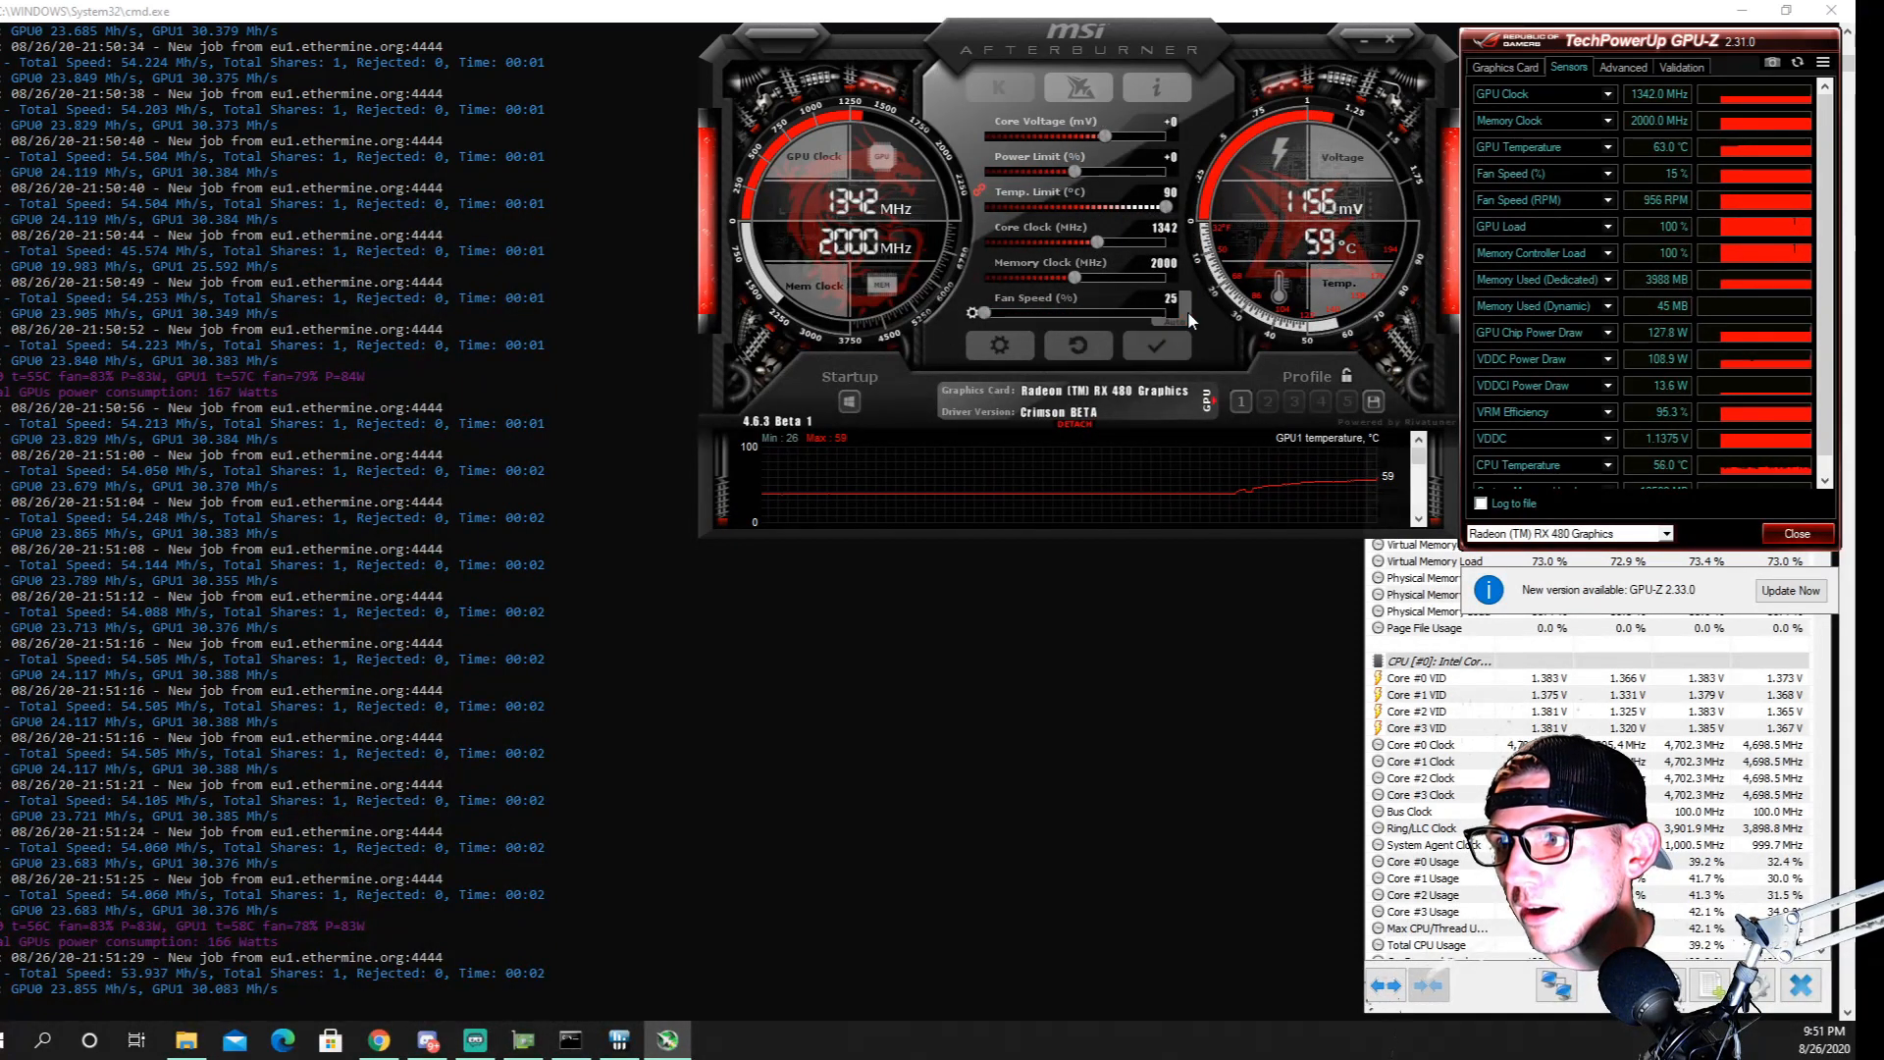
pyautogui.click(1121, 312)
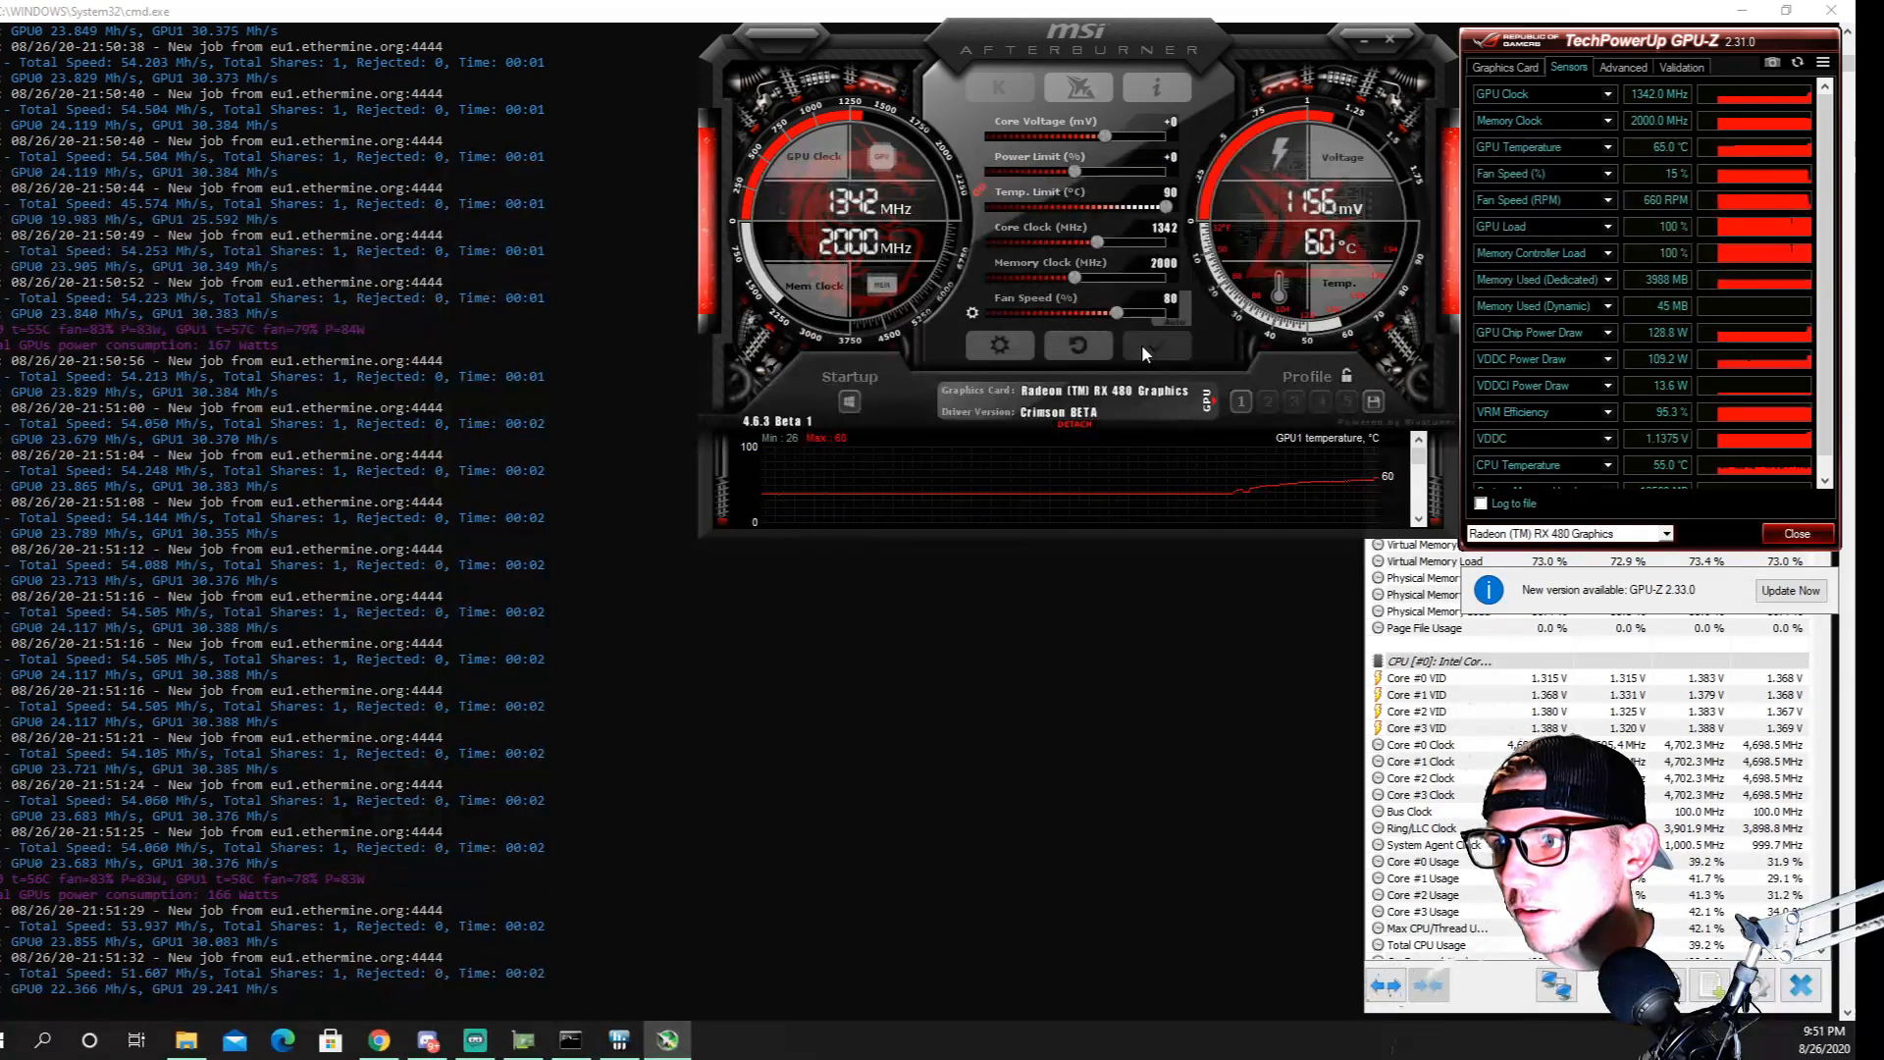
pyautogui.click(1143, 351)
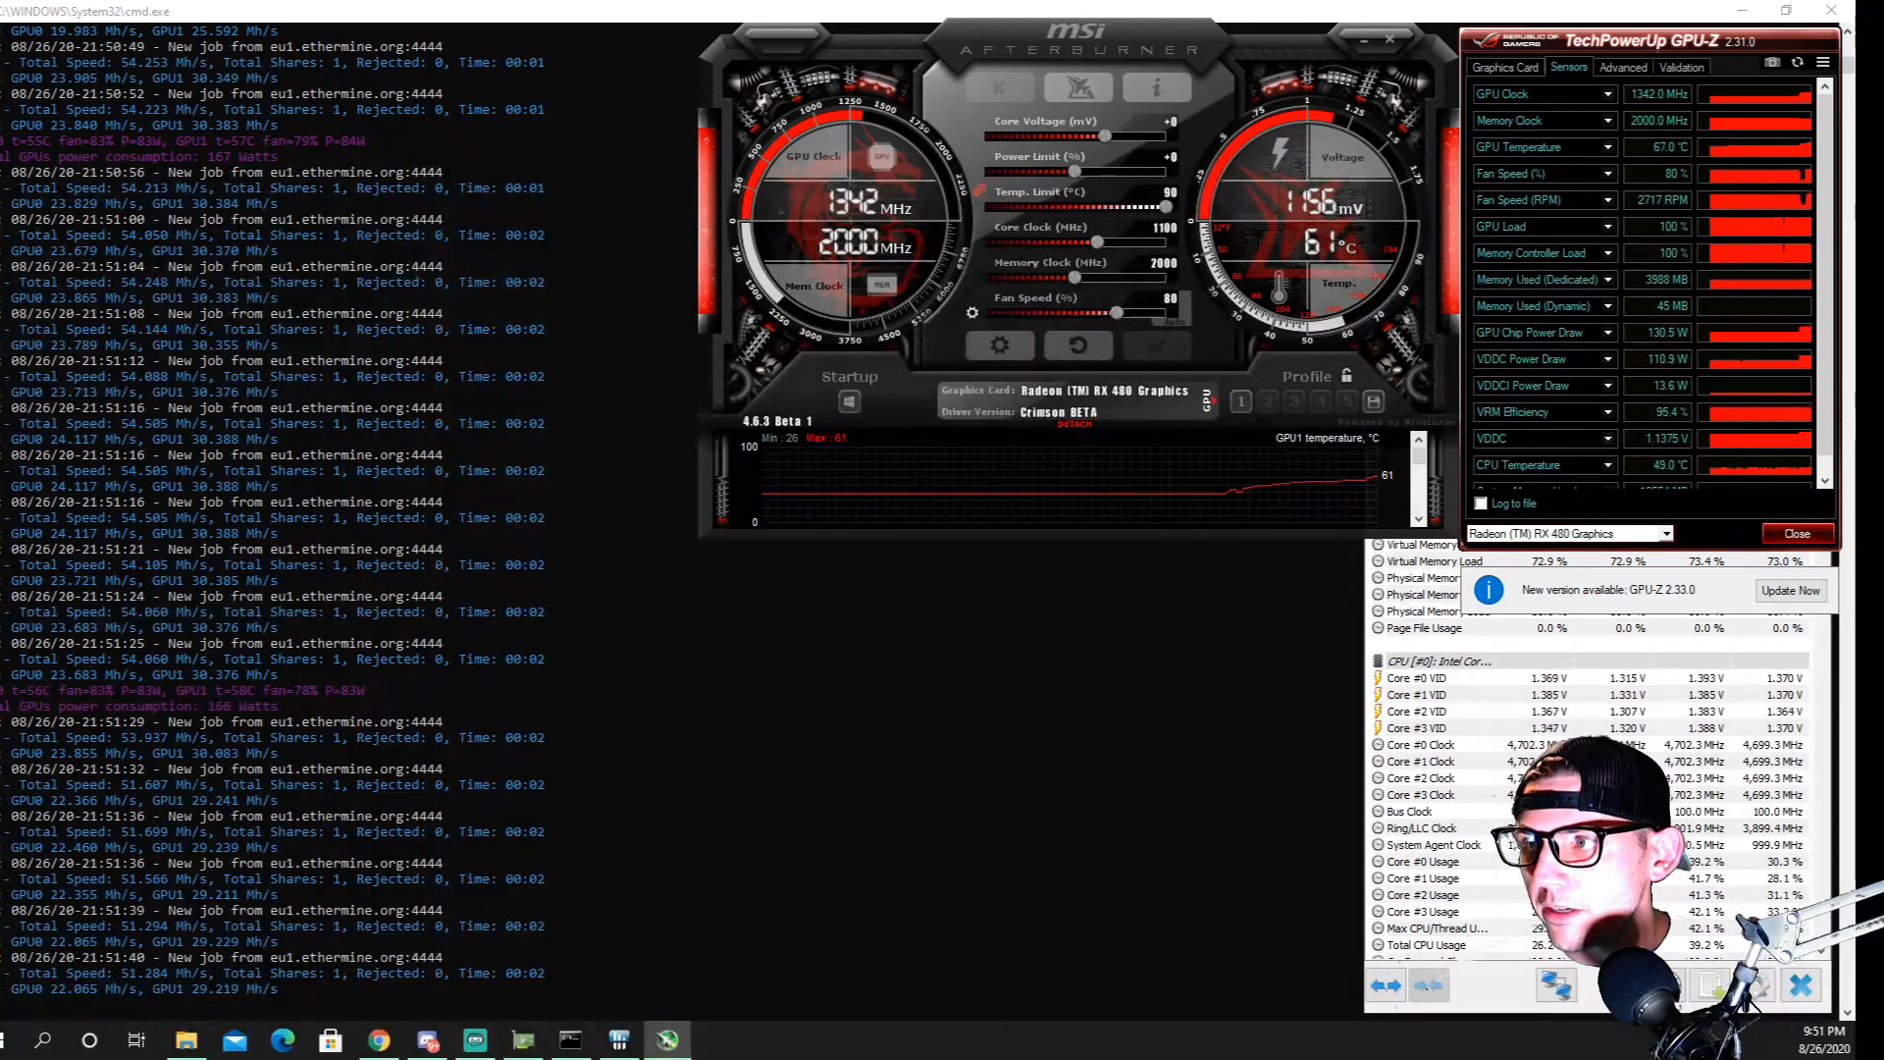
pyautogui.press('Return')
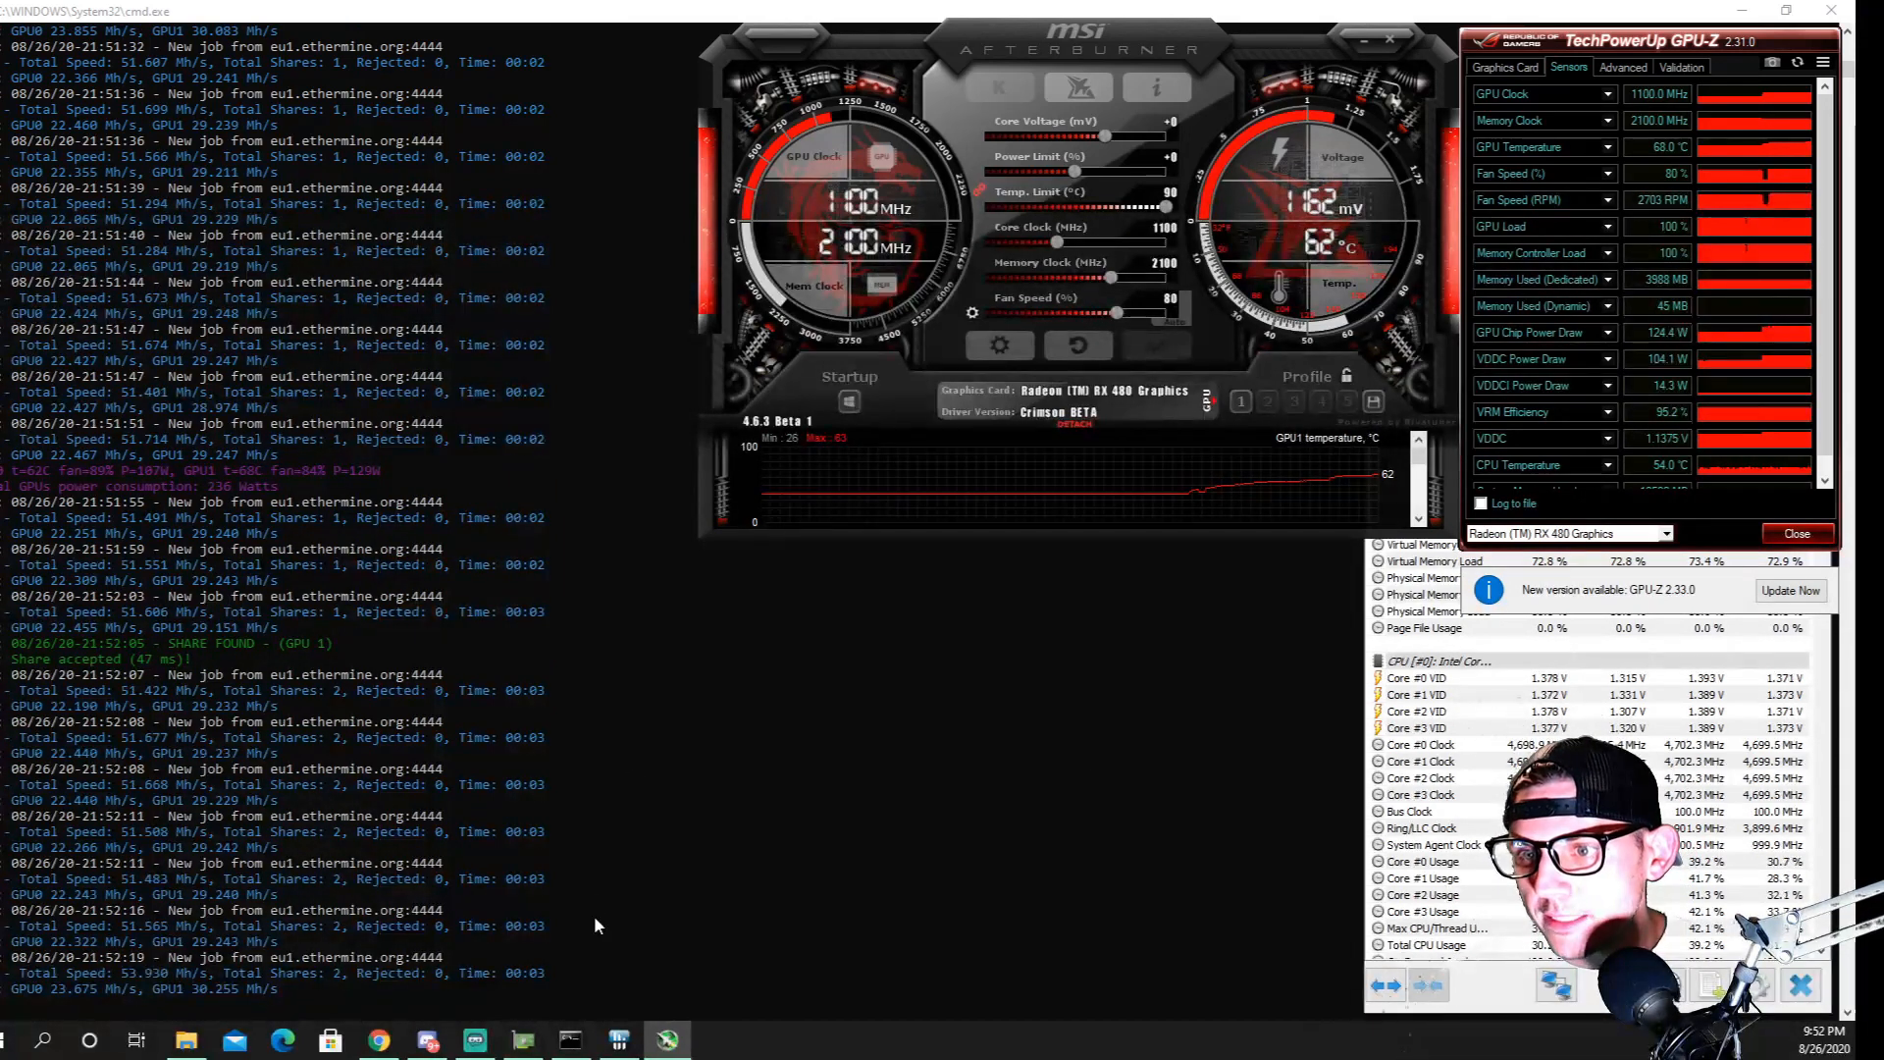
# Move Afterburner closer to the miner console and bring the HWiNFO64 sensor status window in front of GPU-Z
pyautogui.moveTo(1136, 33); pyautogui.dragTo(1024, 47)
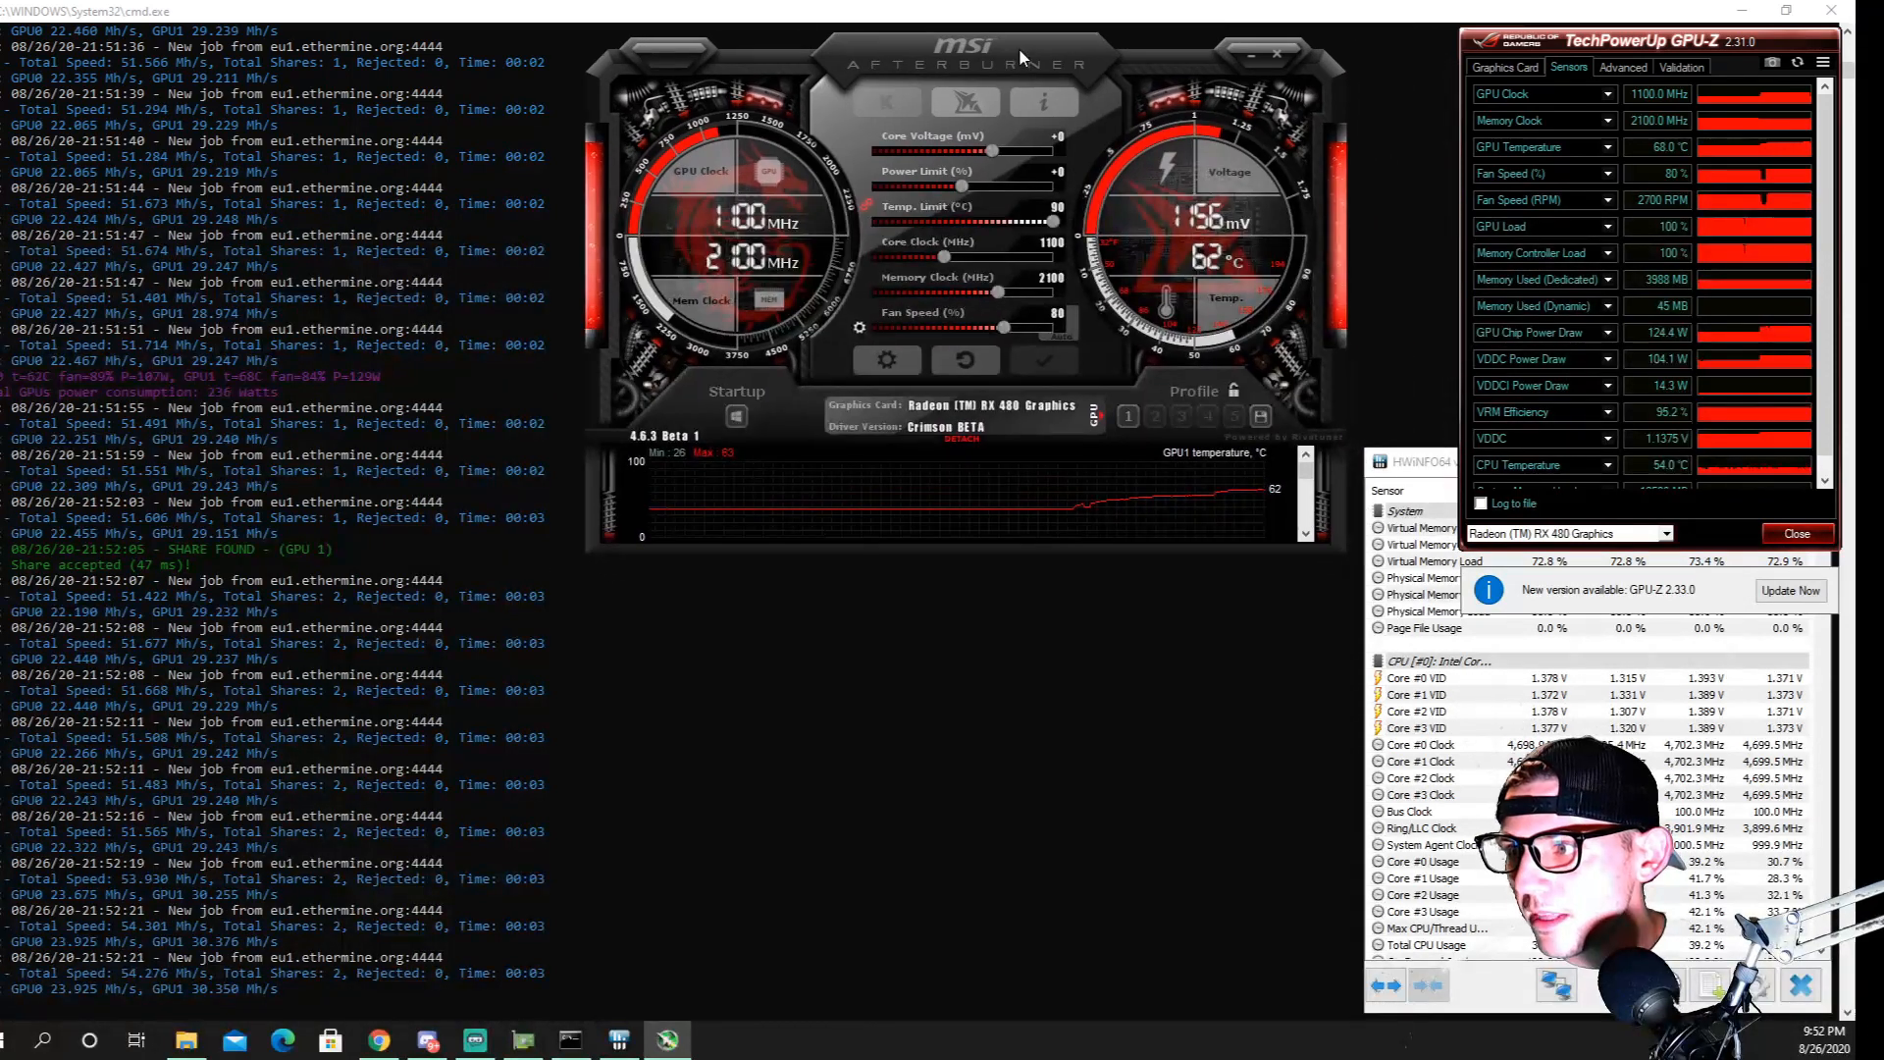
pyautogui.scroll(-6, 1399, 502)
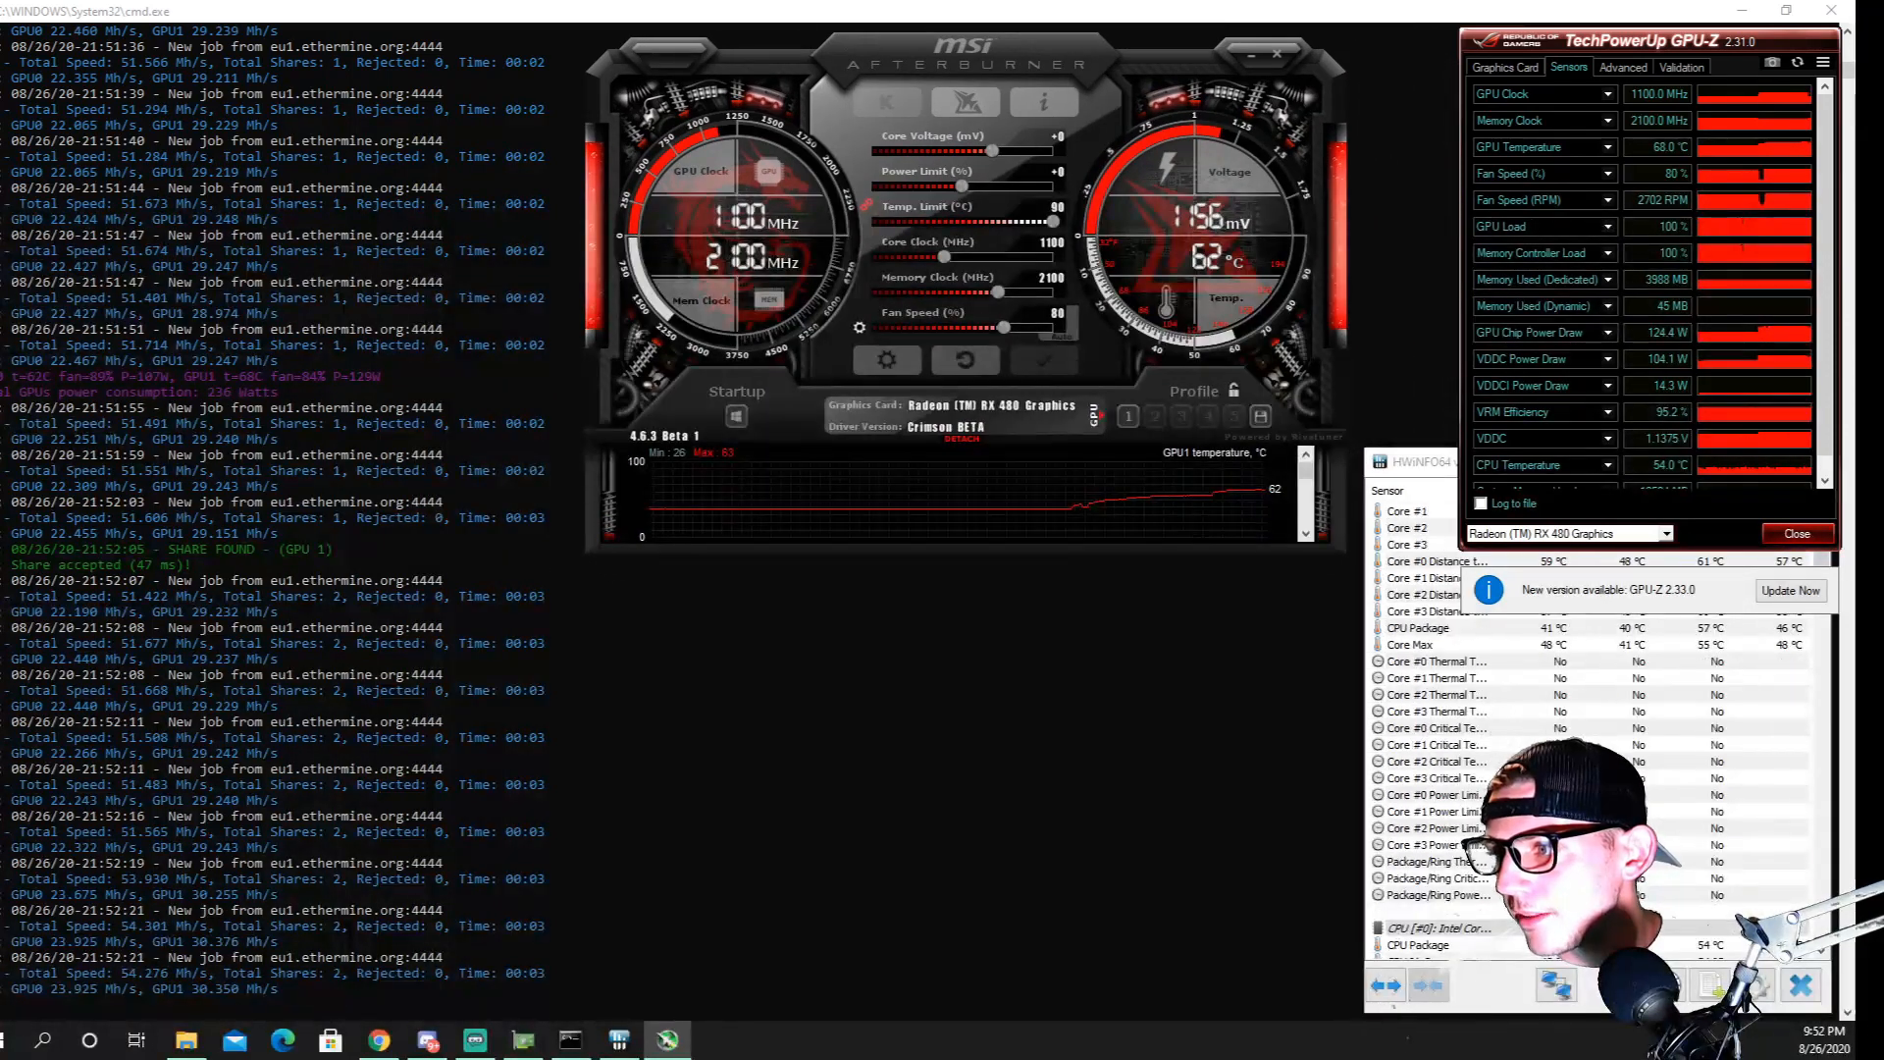
pyautogui.click(1439, 471)
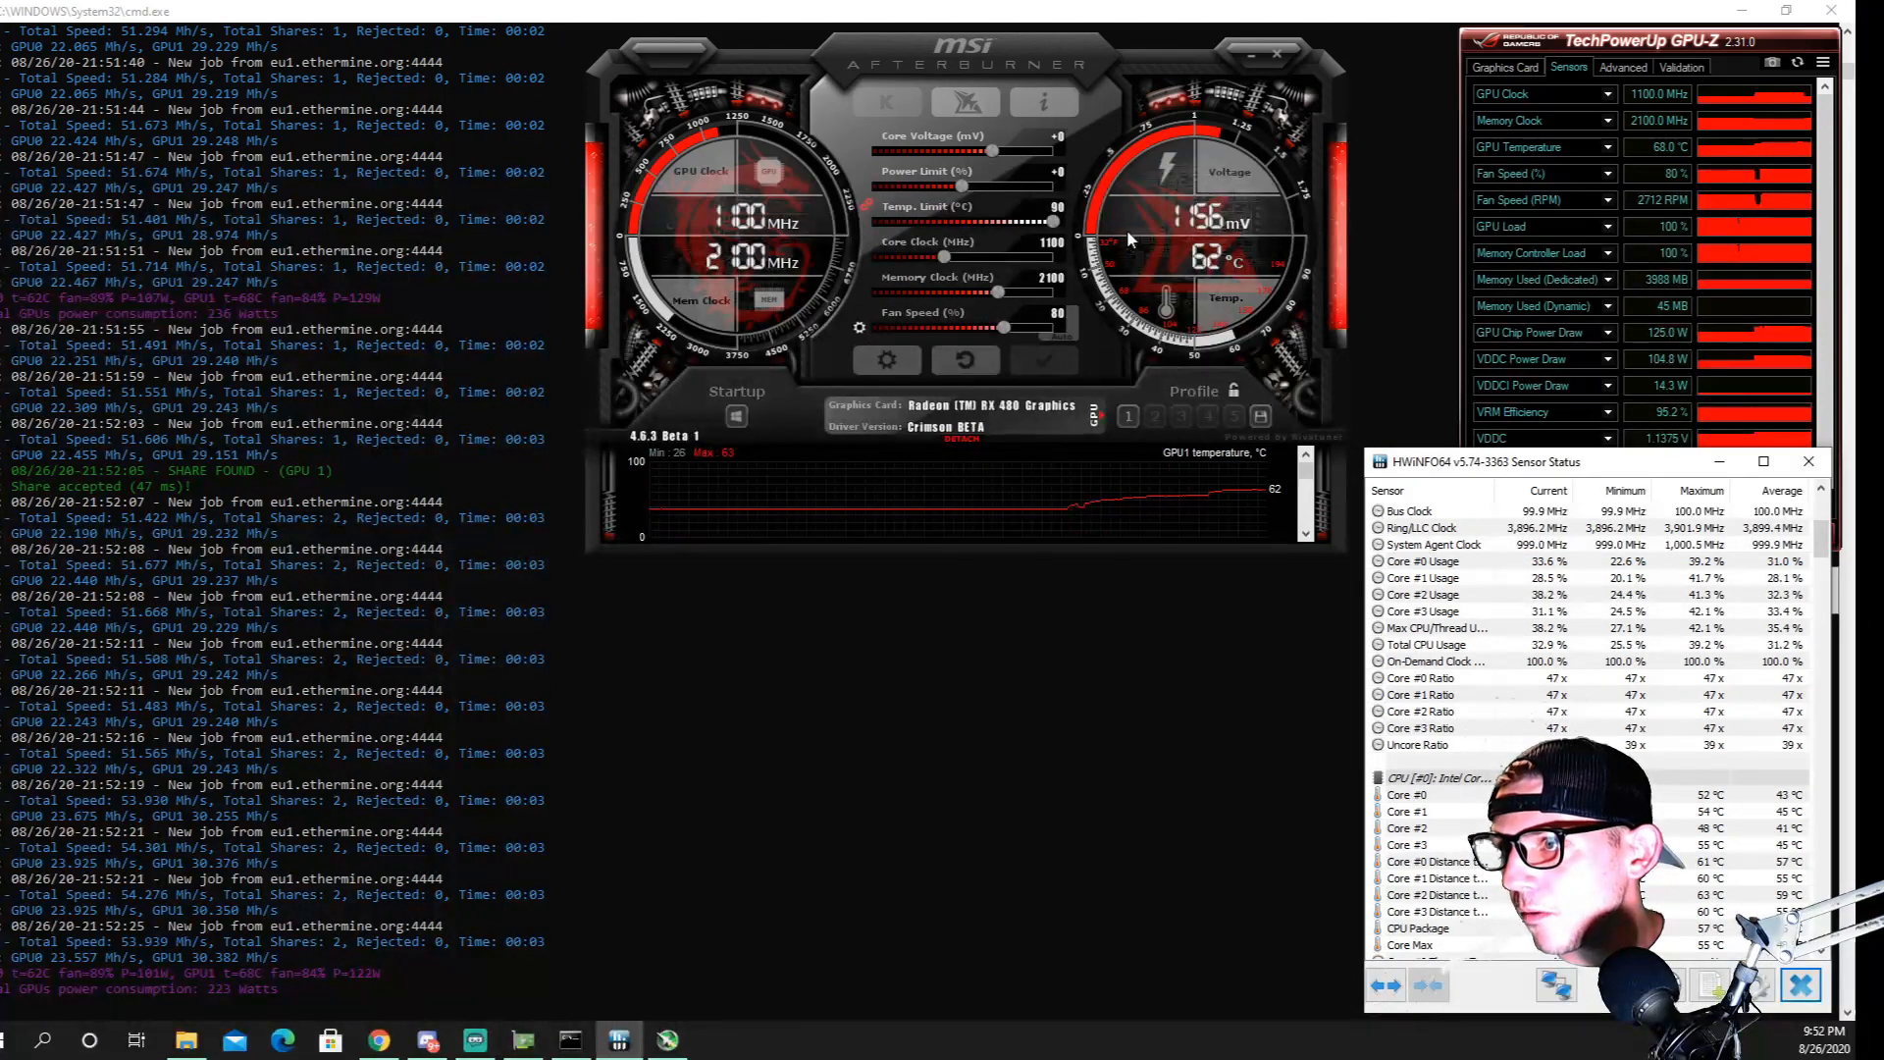
# Set the core voltage offset to -50 mV in Afterburner and apply it
pyautogui.click(1063, 143)
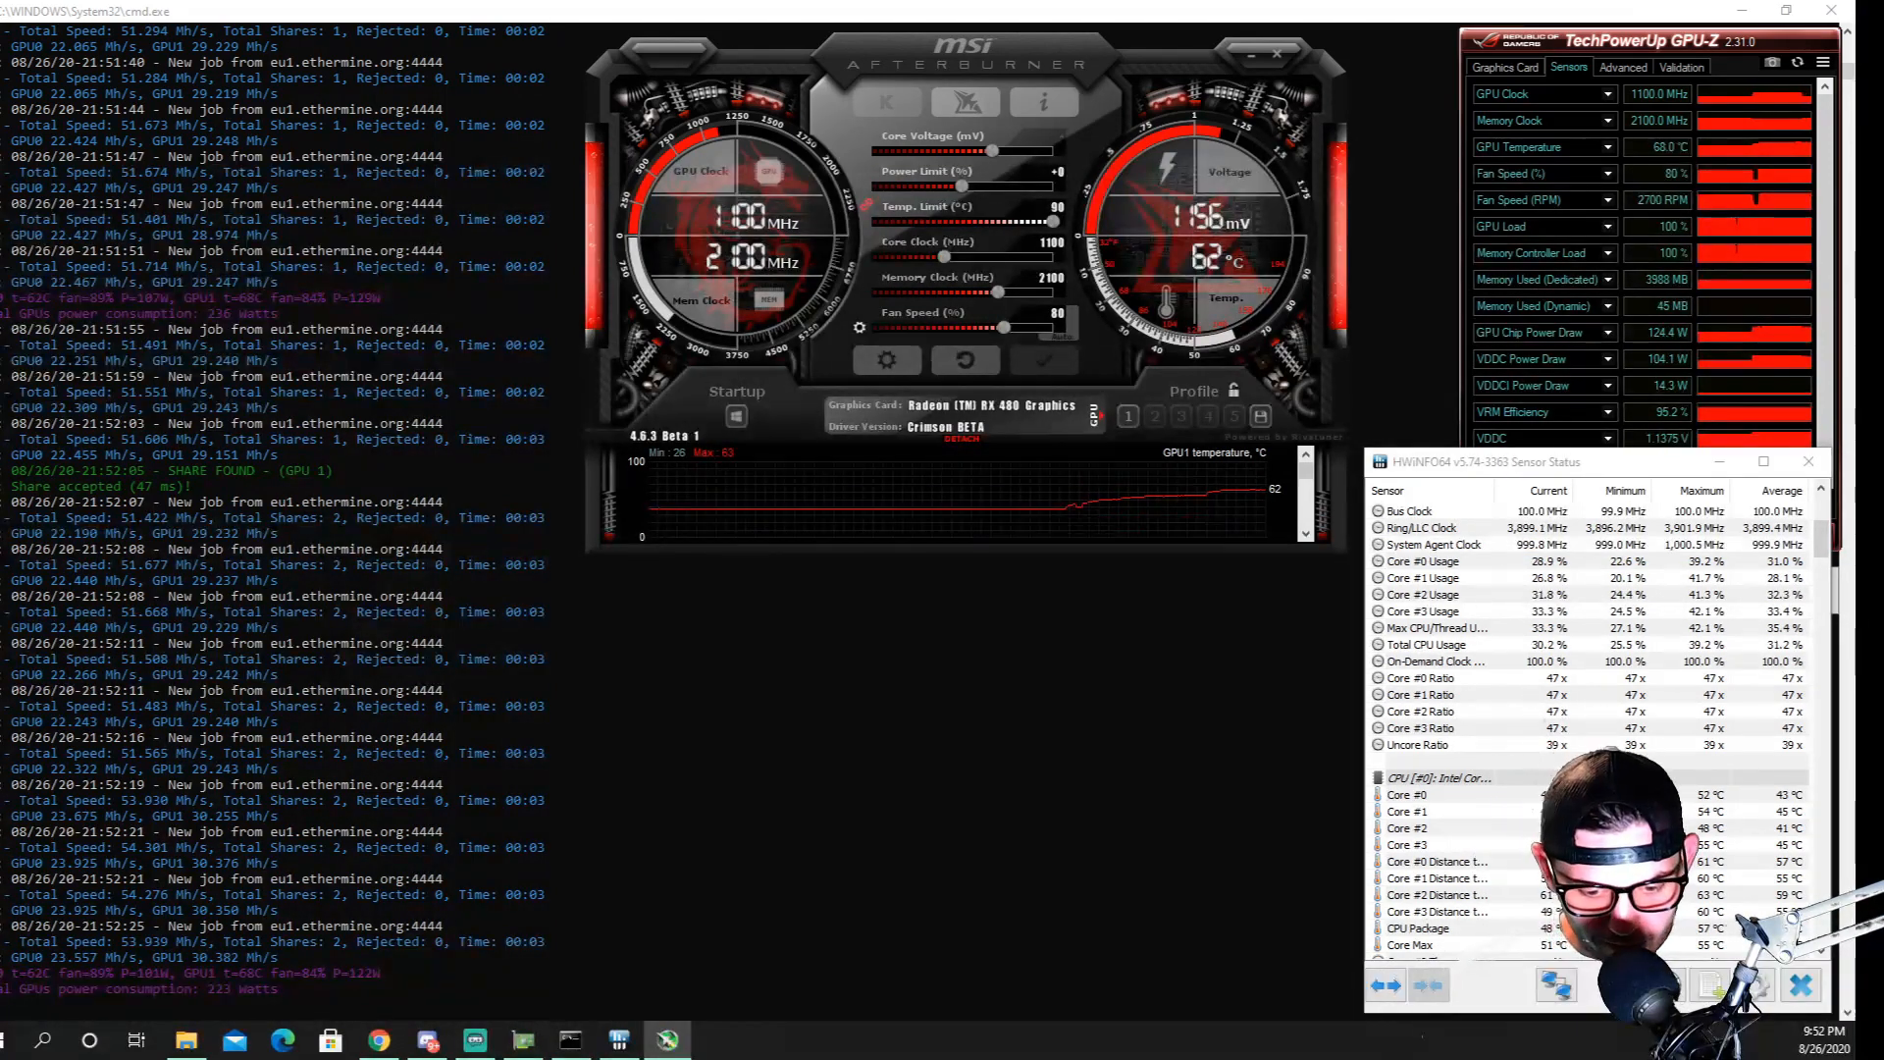
pyautogui.write('-50')
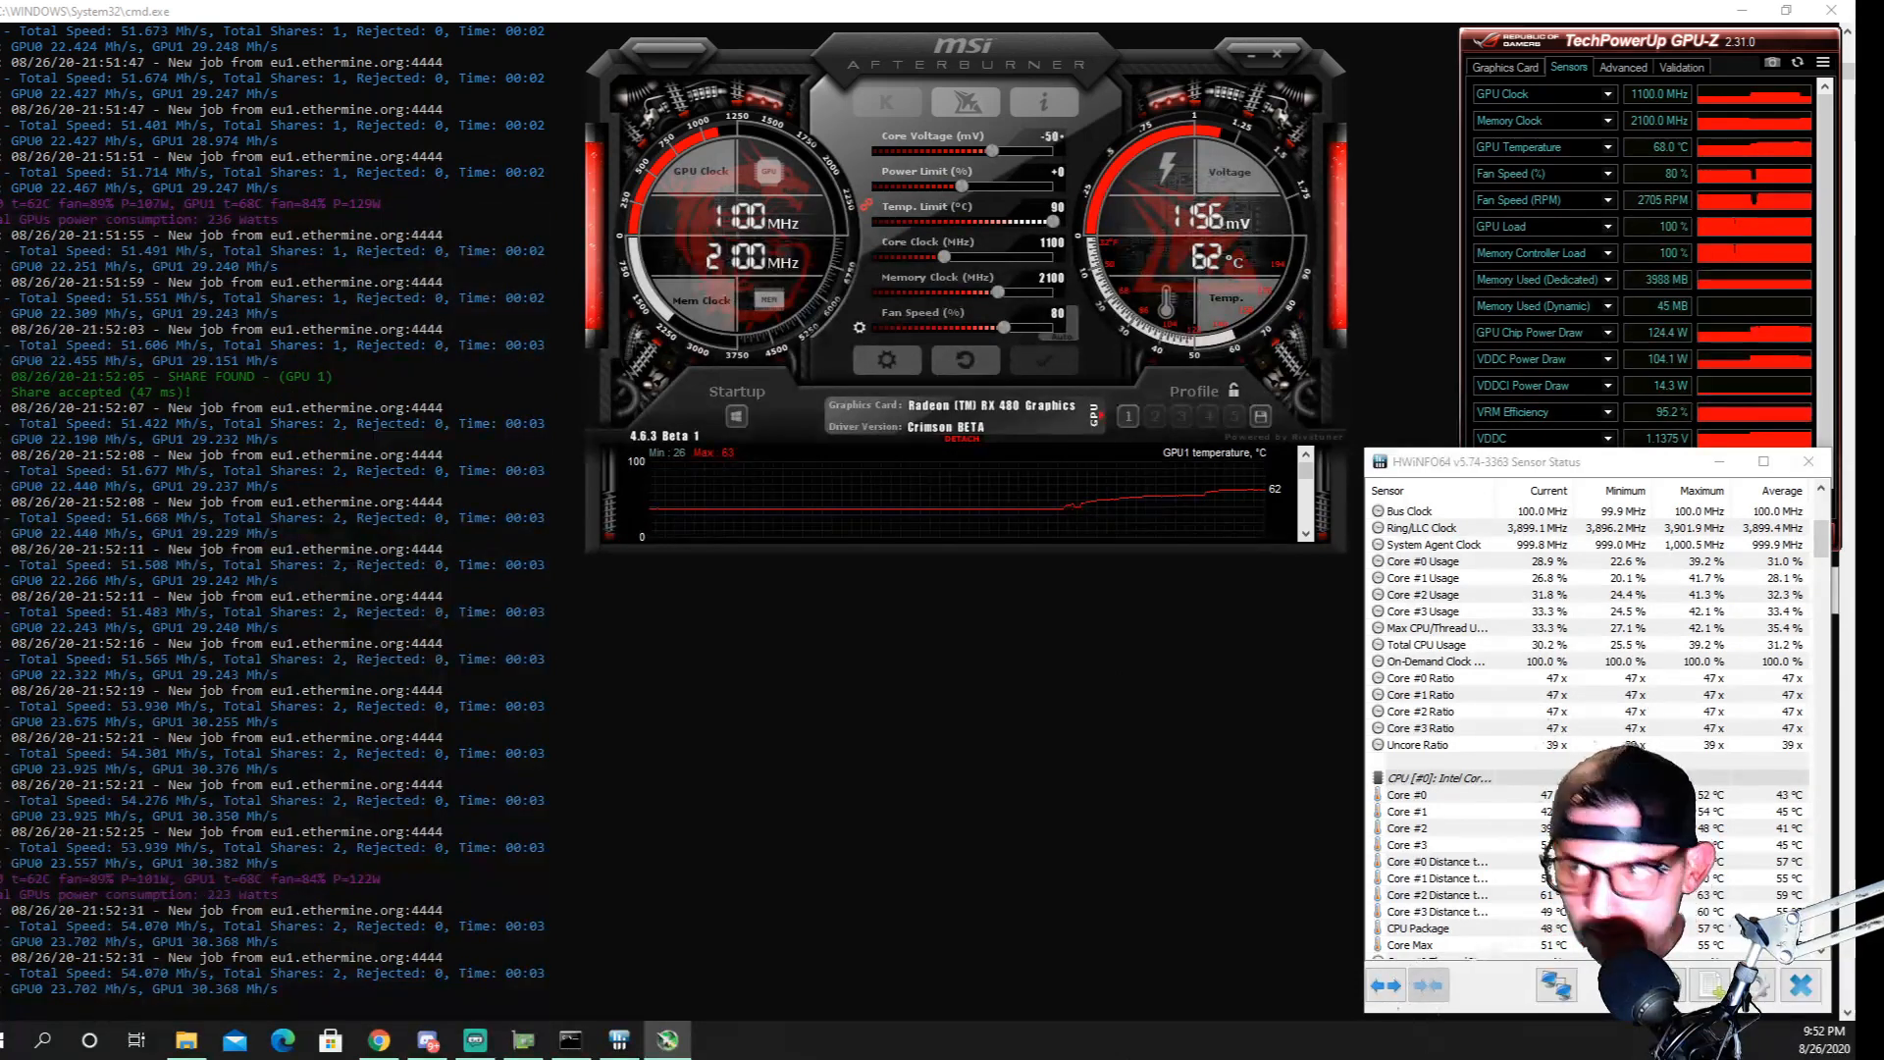
pyautogui.press('Return')
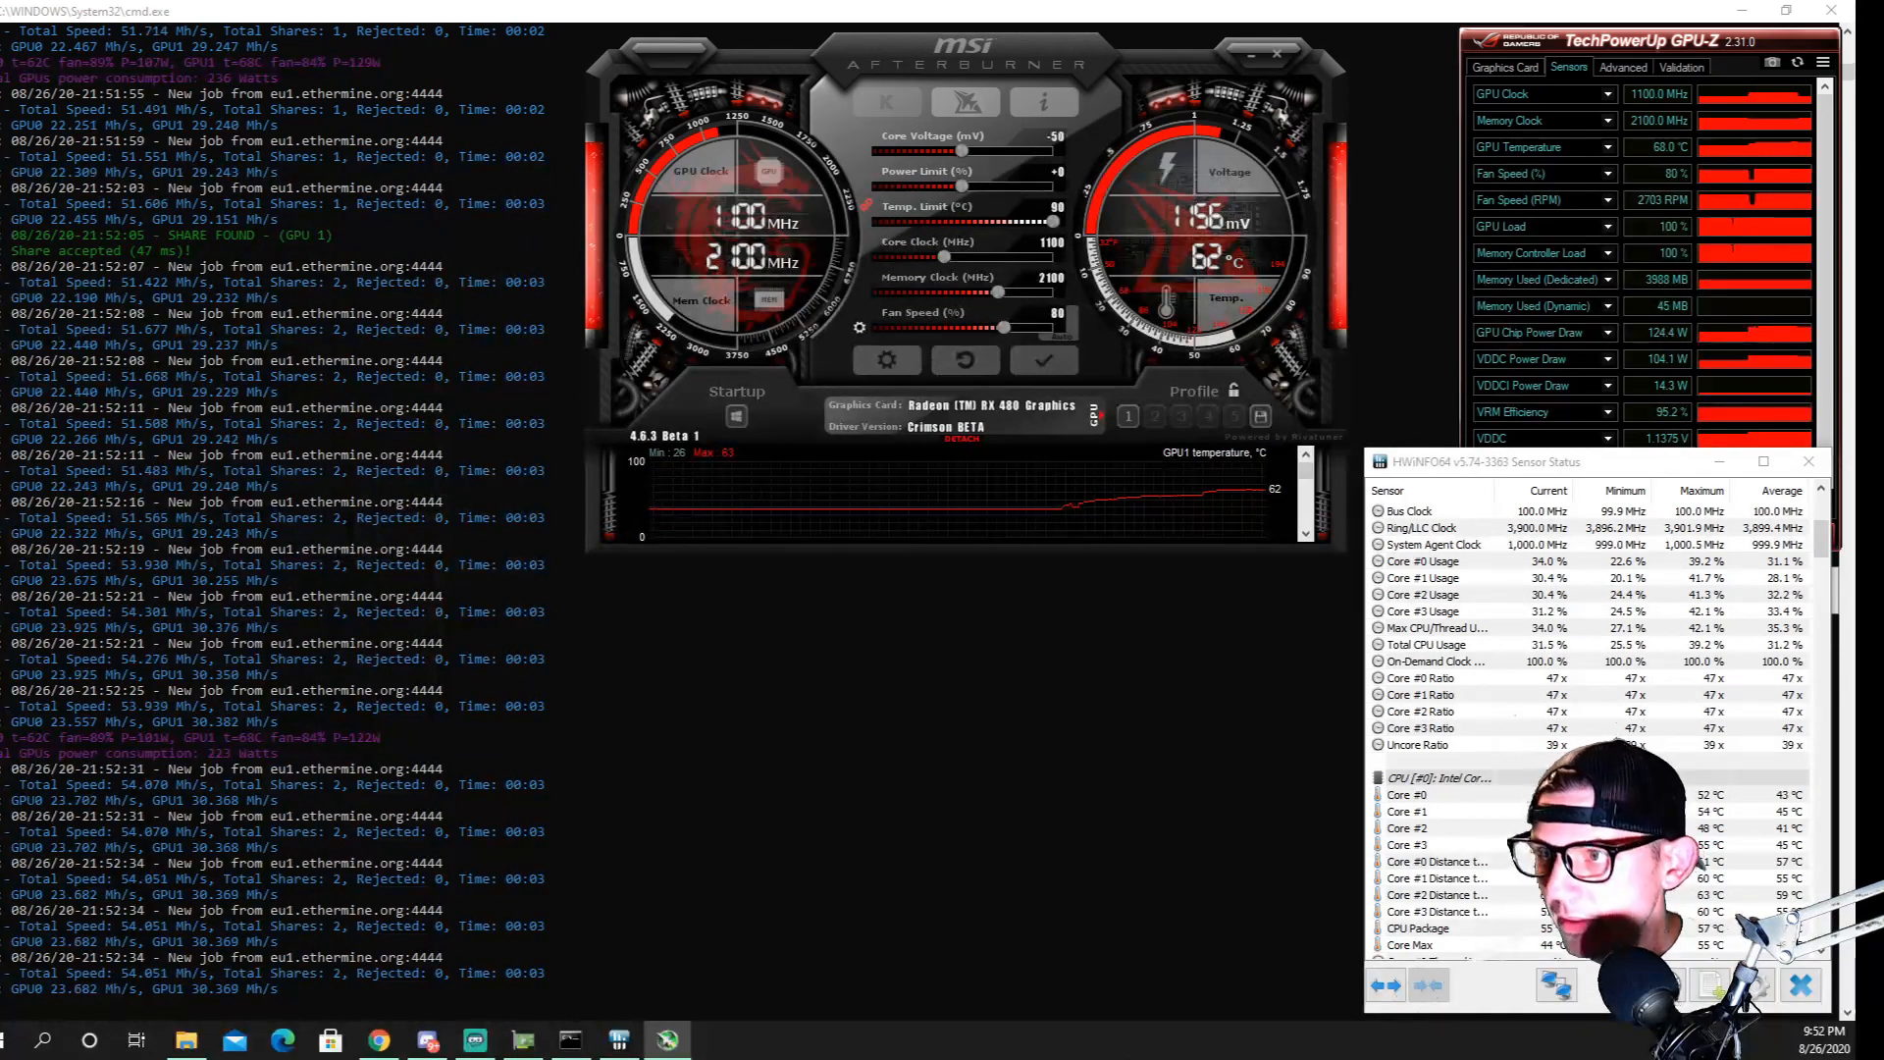
pyautogui.click(1050, 363)
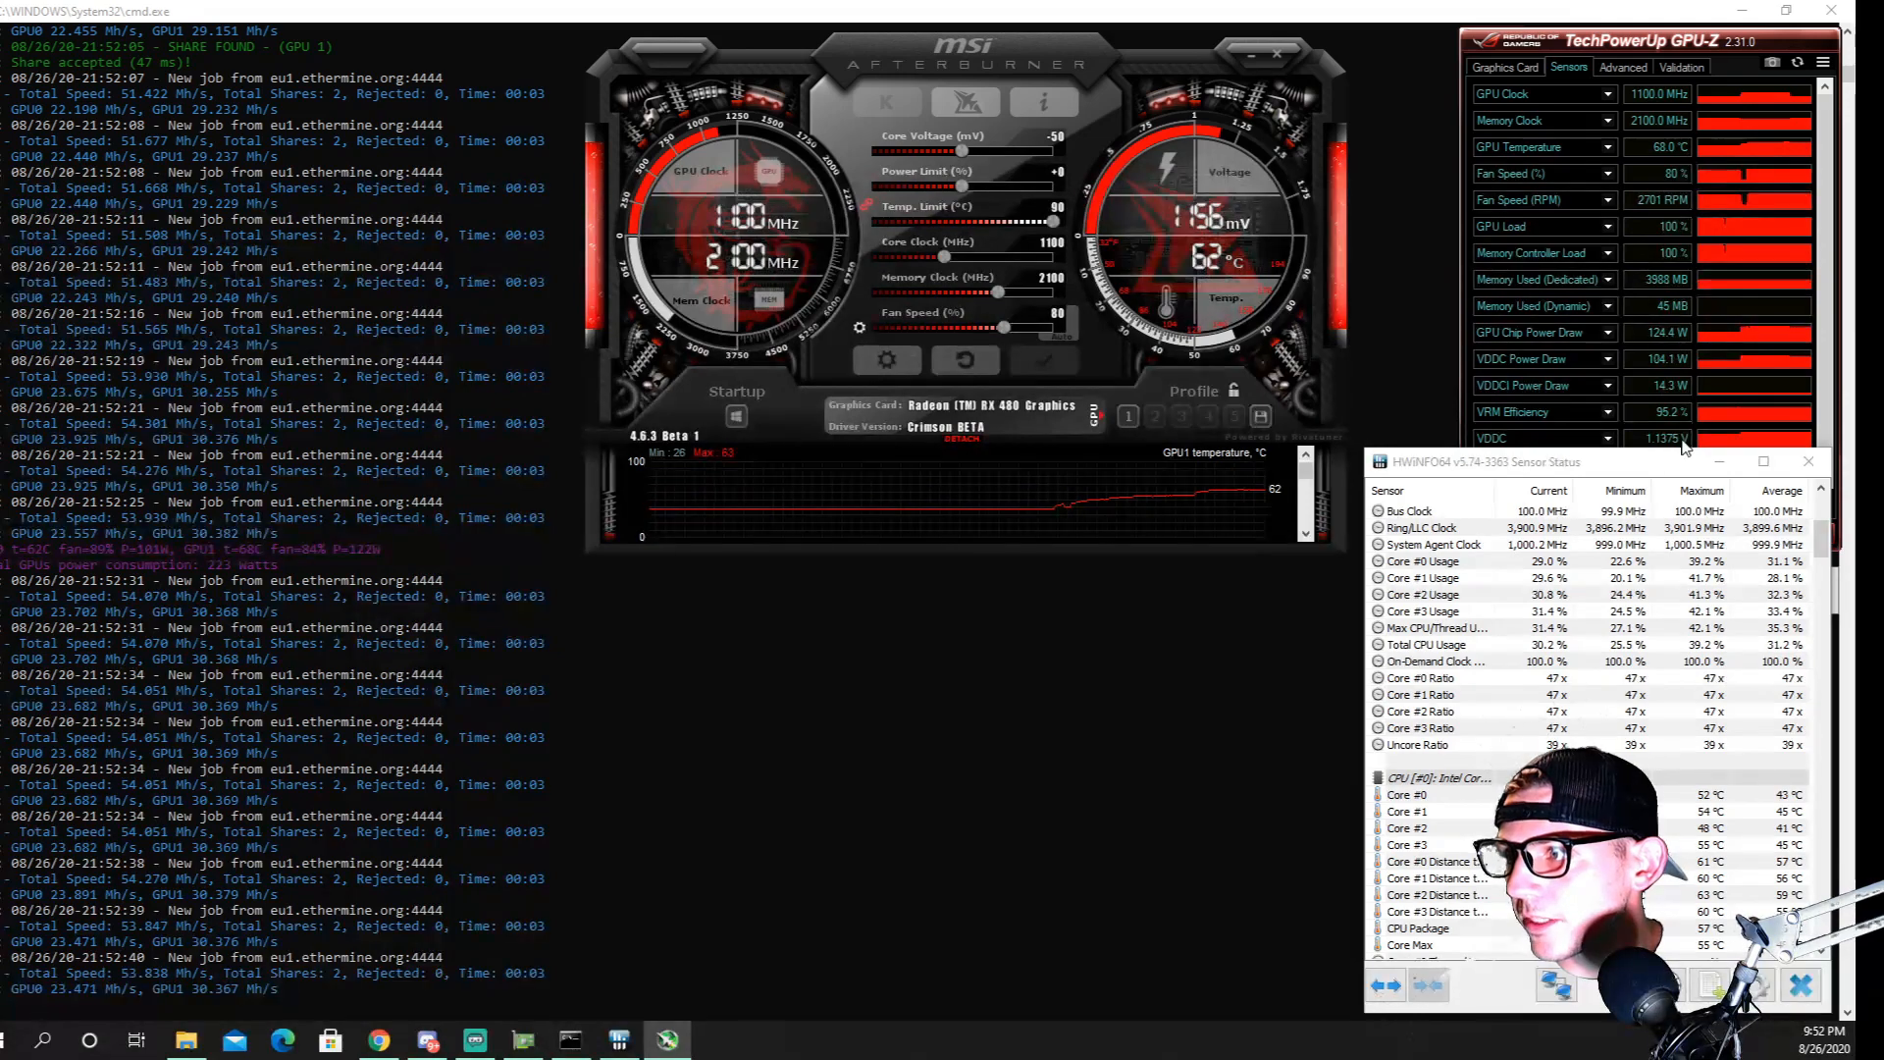
# Bring GPU-Z to the front and choose a Radeon (TM) RX 480 Graphics card for its sensor readings
pyautogui.click(1682, 444)
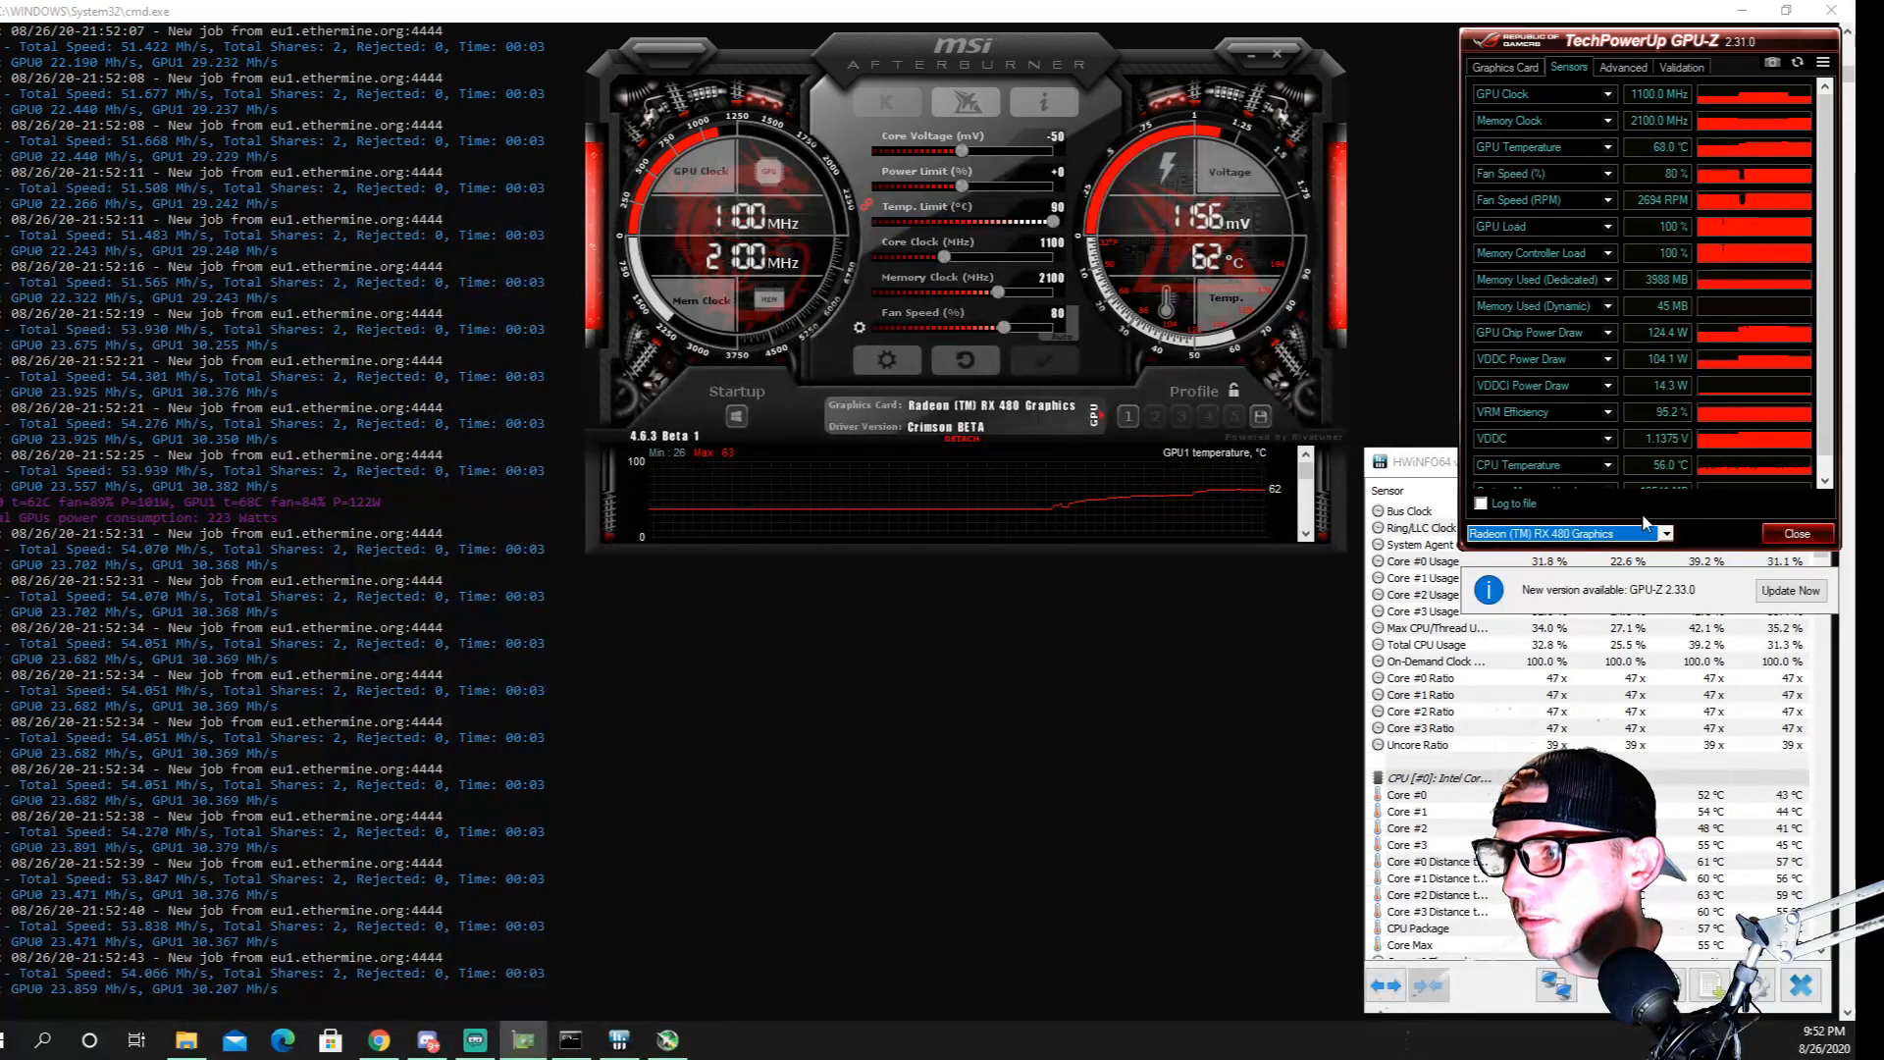
pyautogui.click(1667, 532)
pyautogui.click(1581, 550)
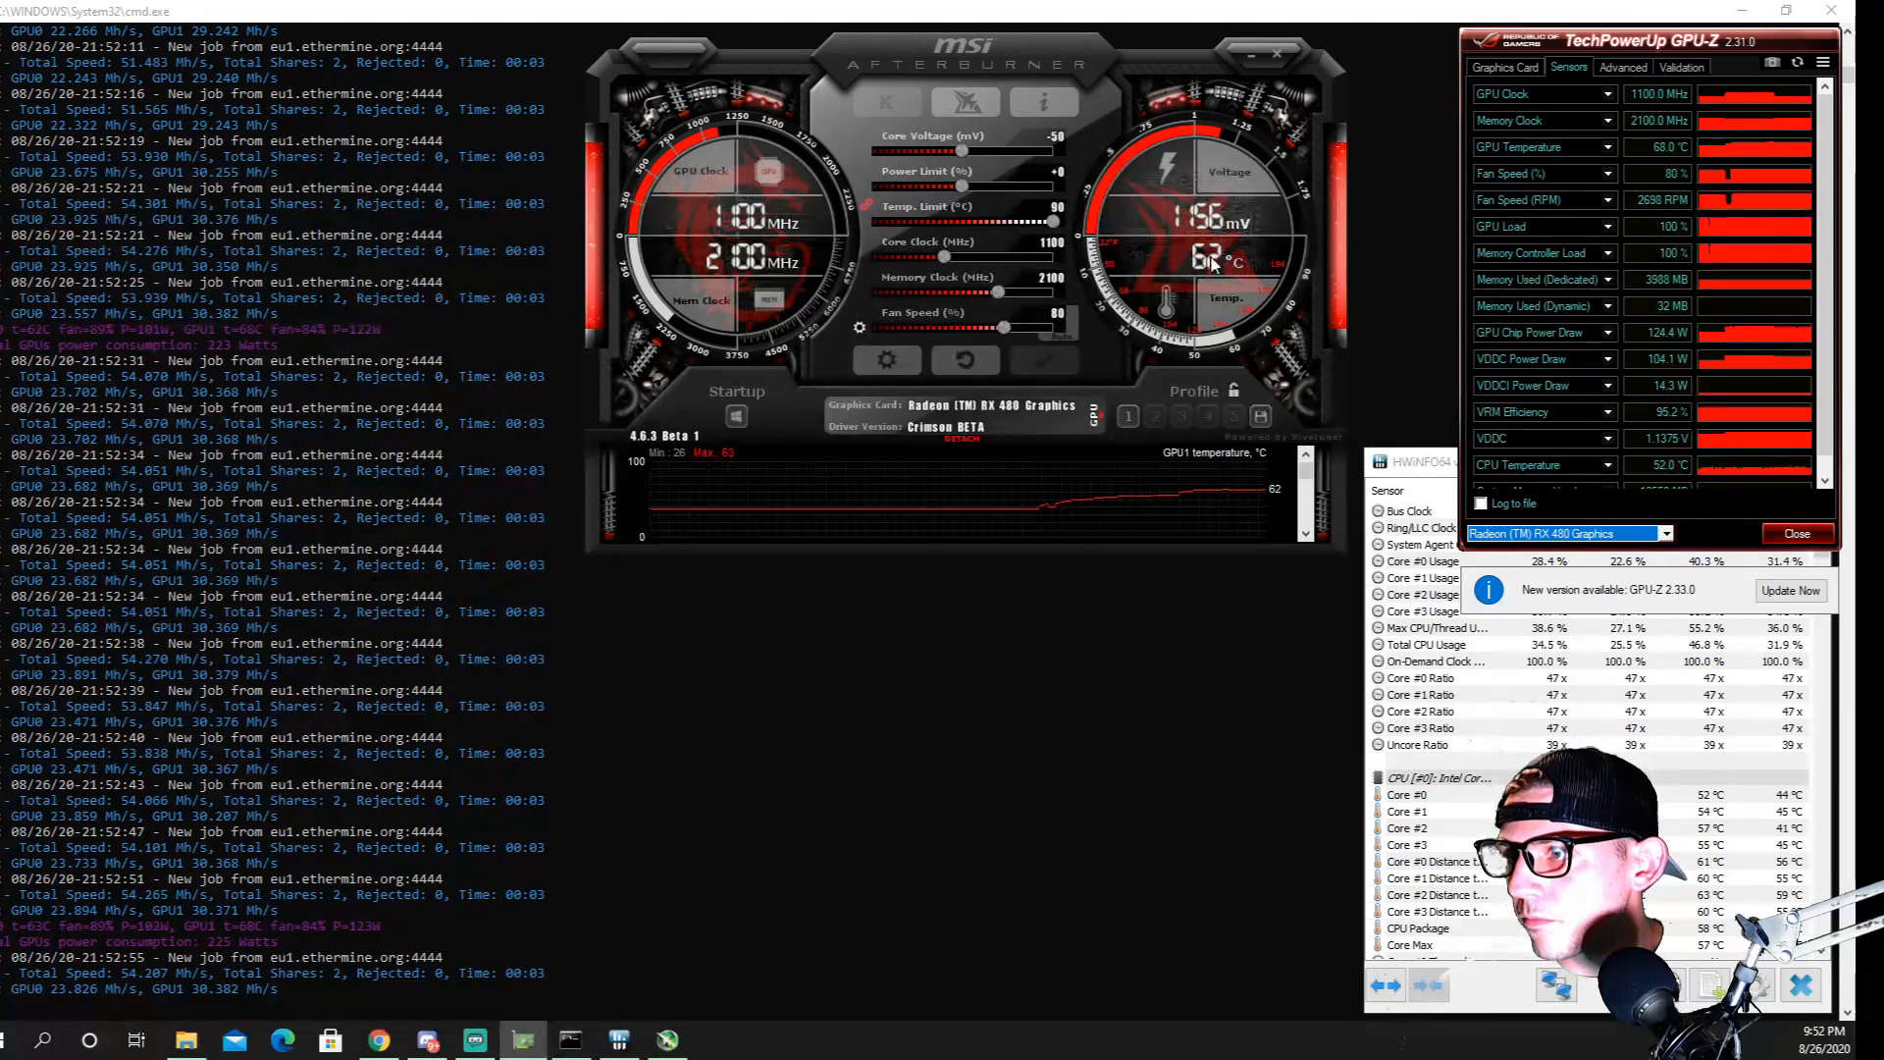
# Examine the GPU and VRM readings of both AMD cards in a maximized HWiNFO64 sensor status window and minimize it
pyautogui.click(1441, 467)
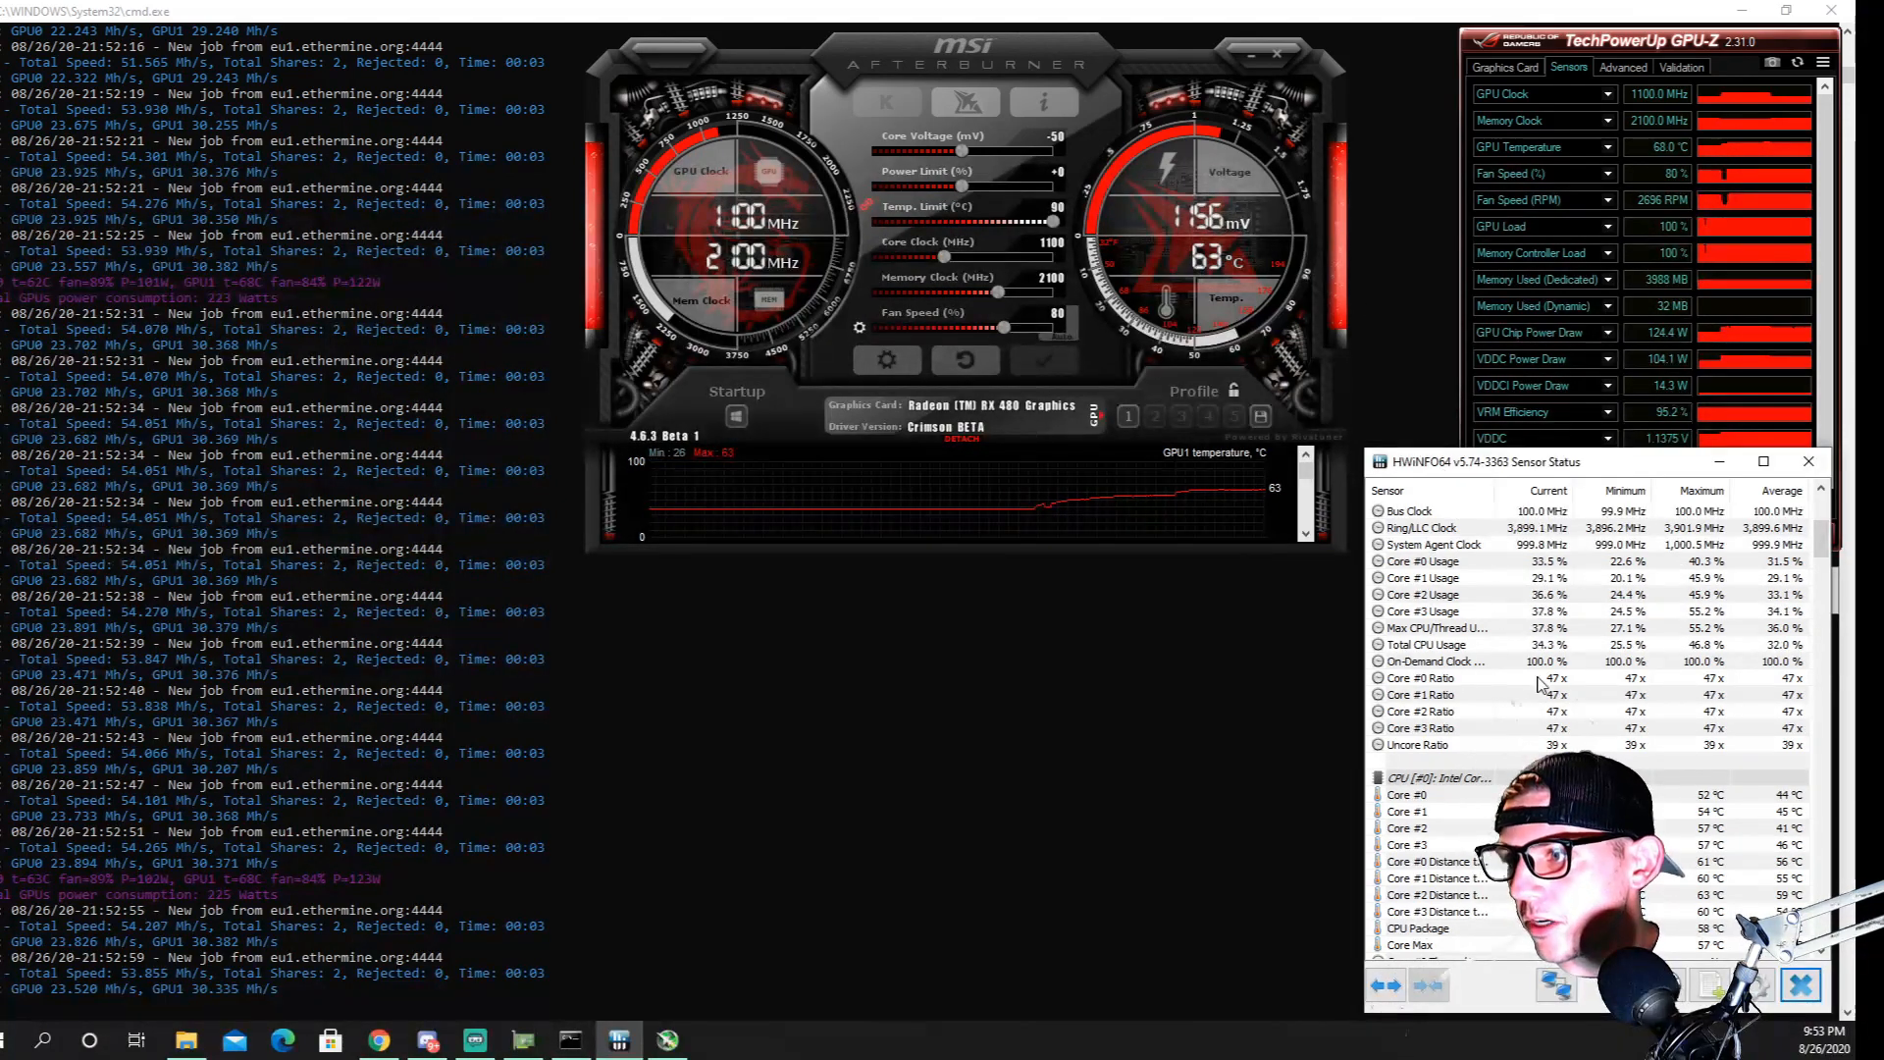
pyautogui.scroll(-6, 1539, 684)
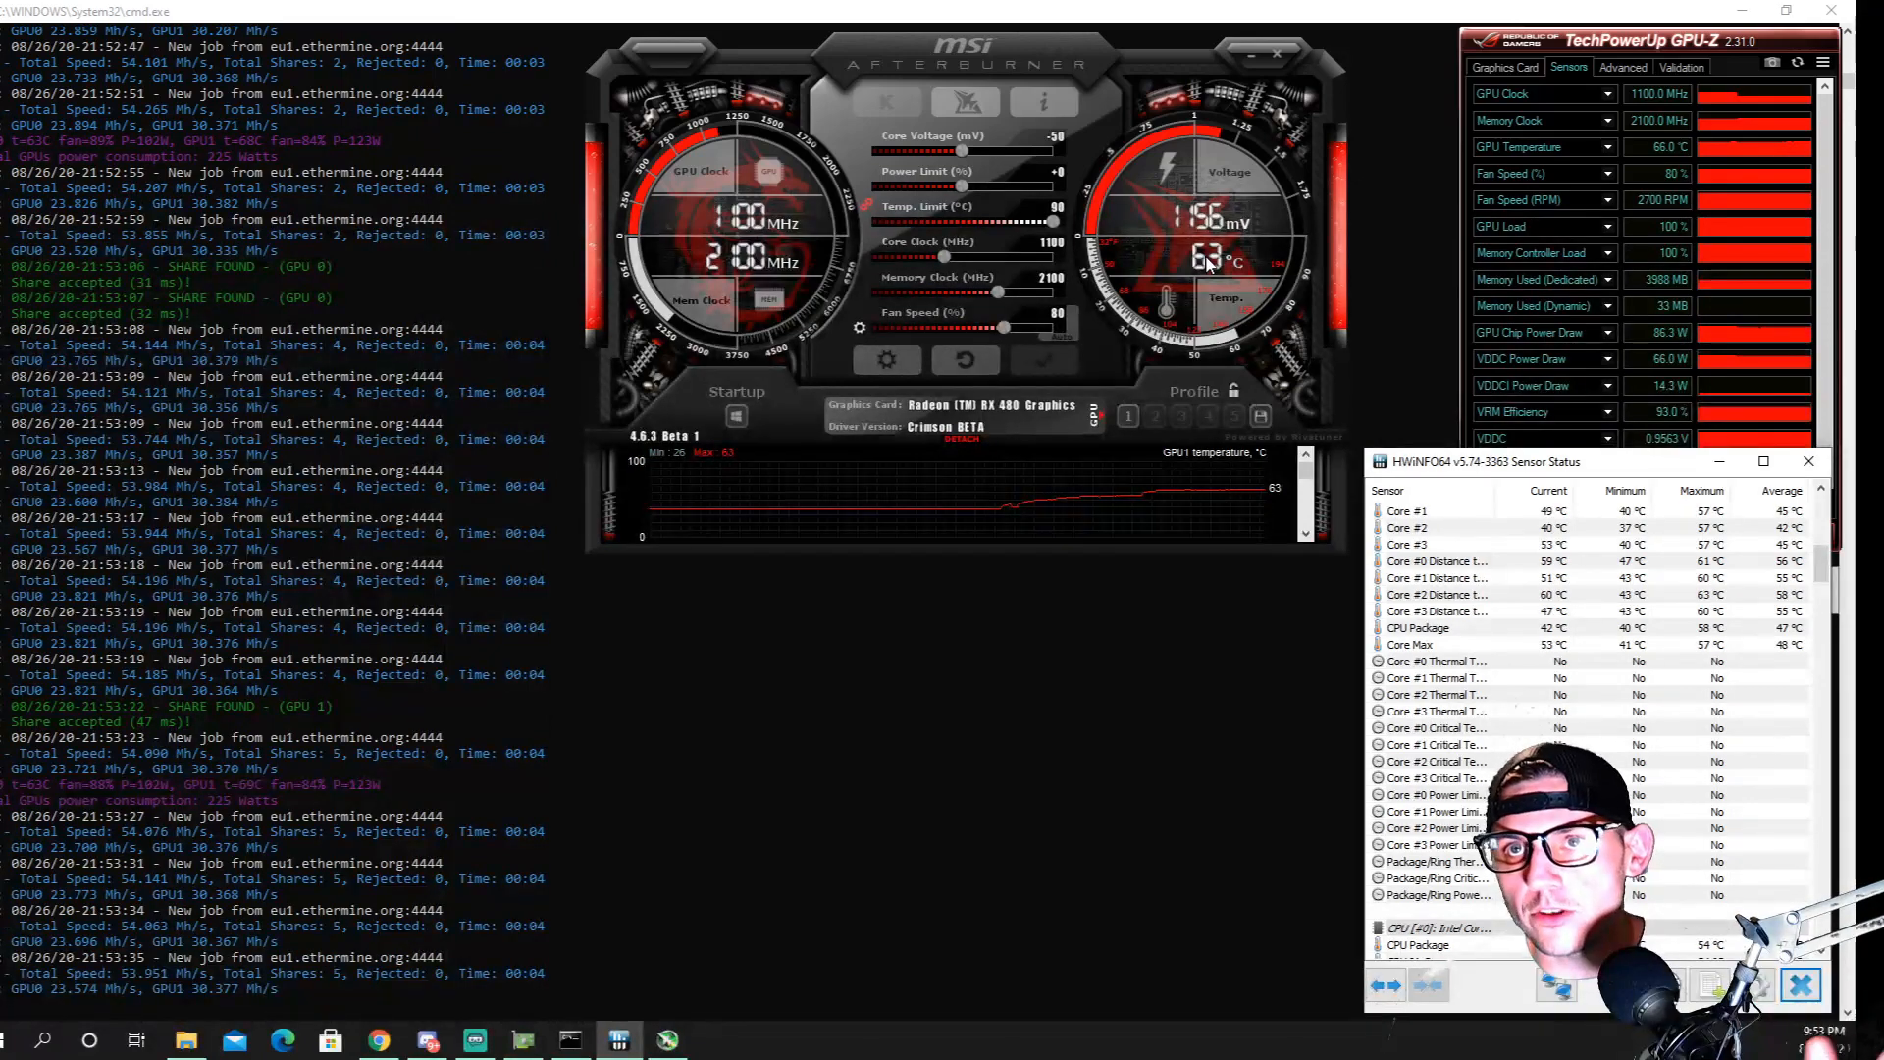
pyautogui.scroll(-15, 1642, 535)
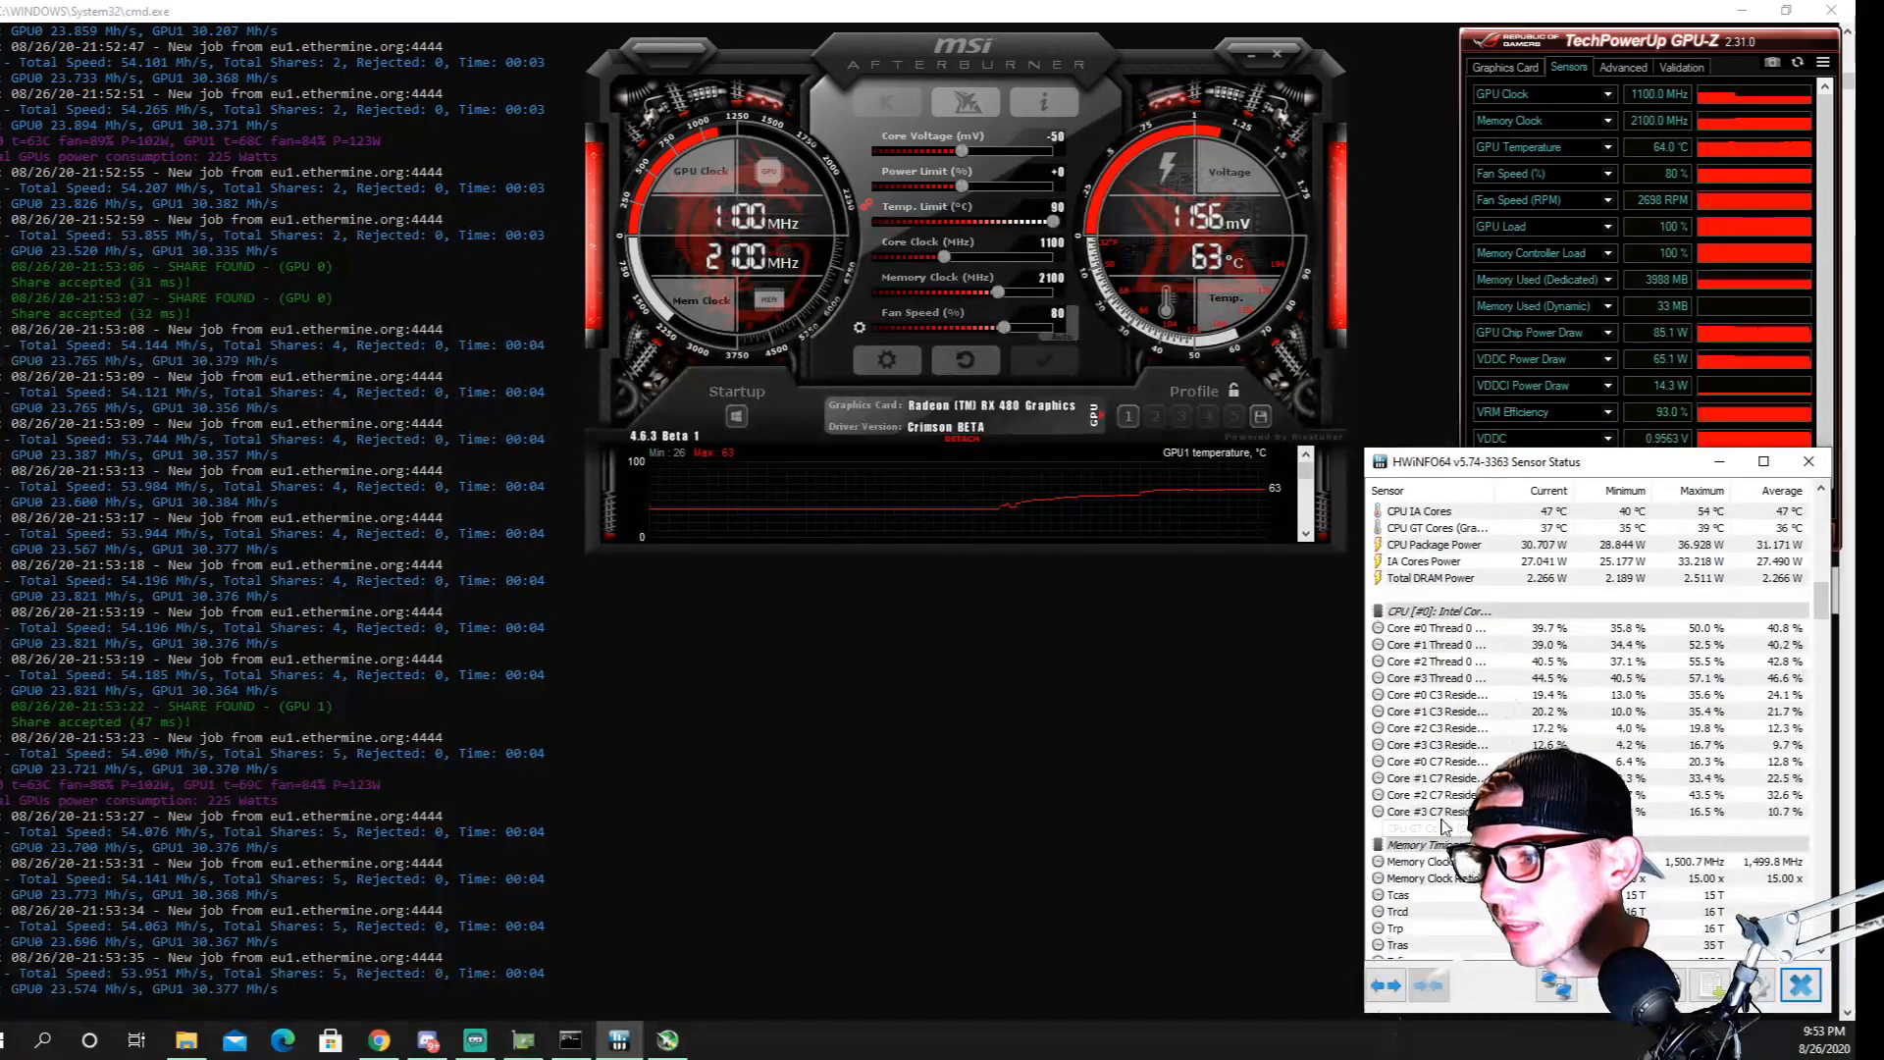
pyautogui.moveTo(1549, 476); pyautogui.dragTo(1546, 384)
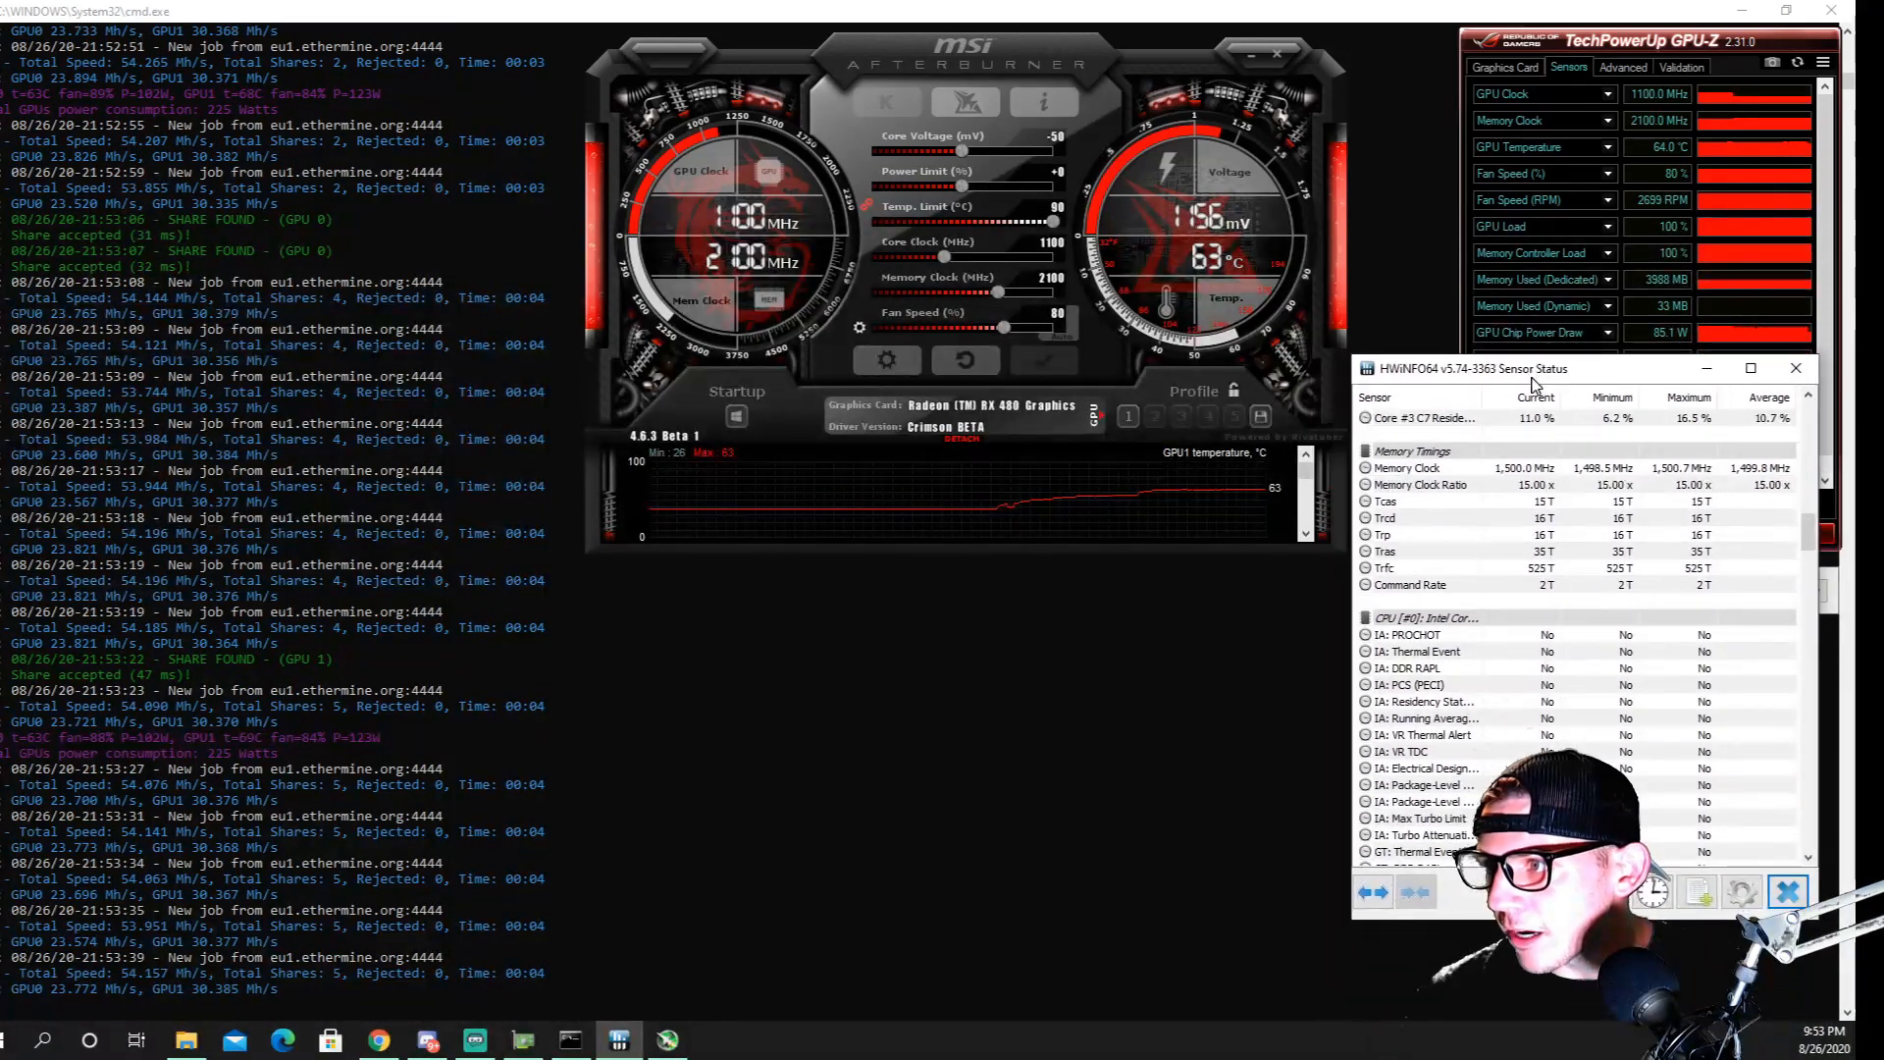
pyautogui.scroll(-10, 1491, 753)
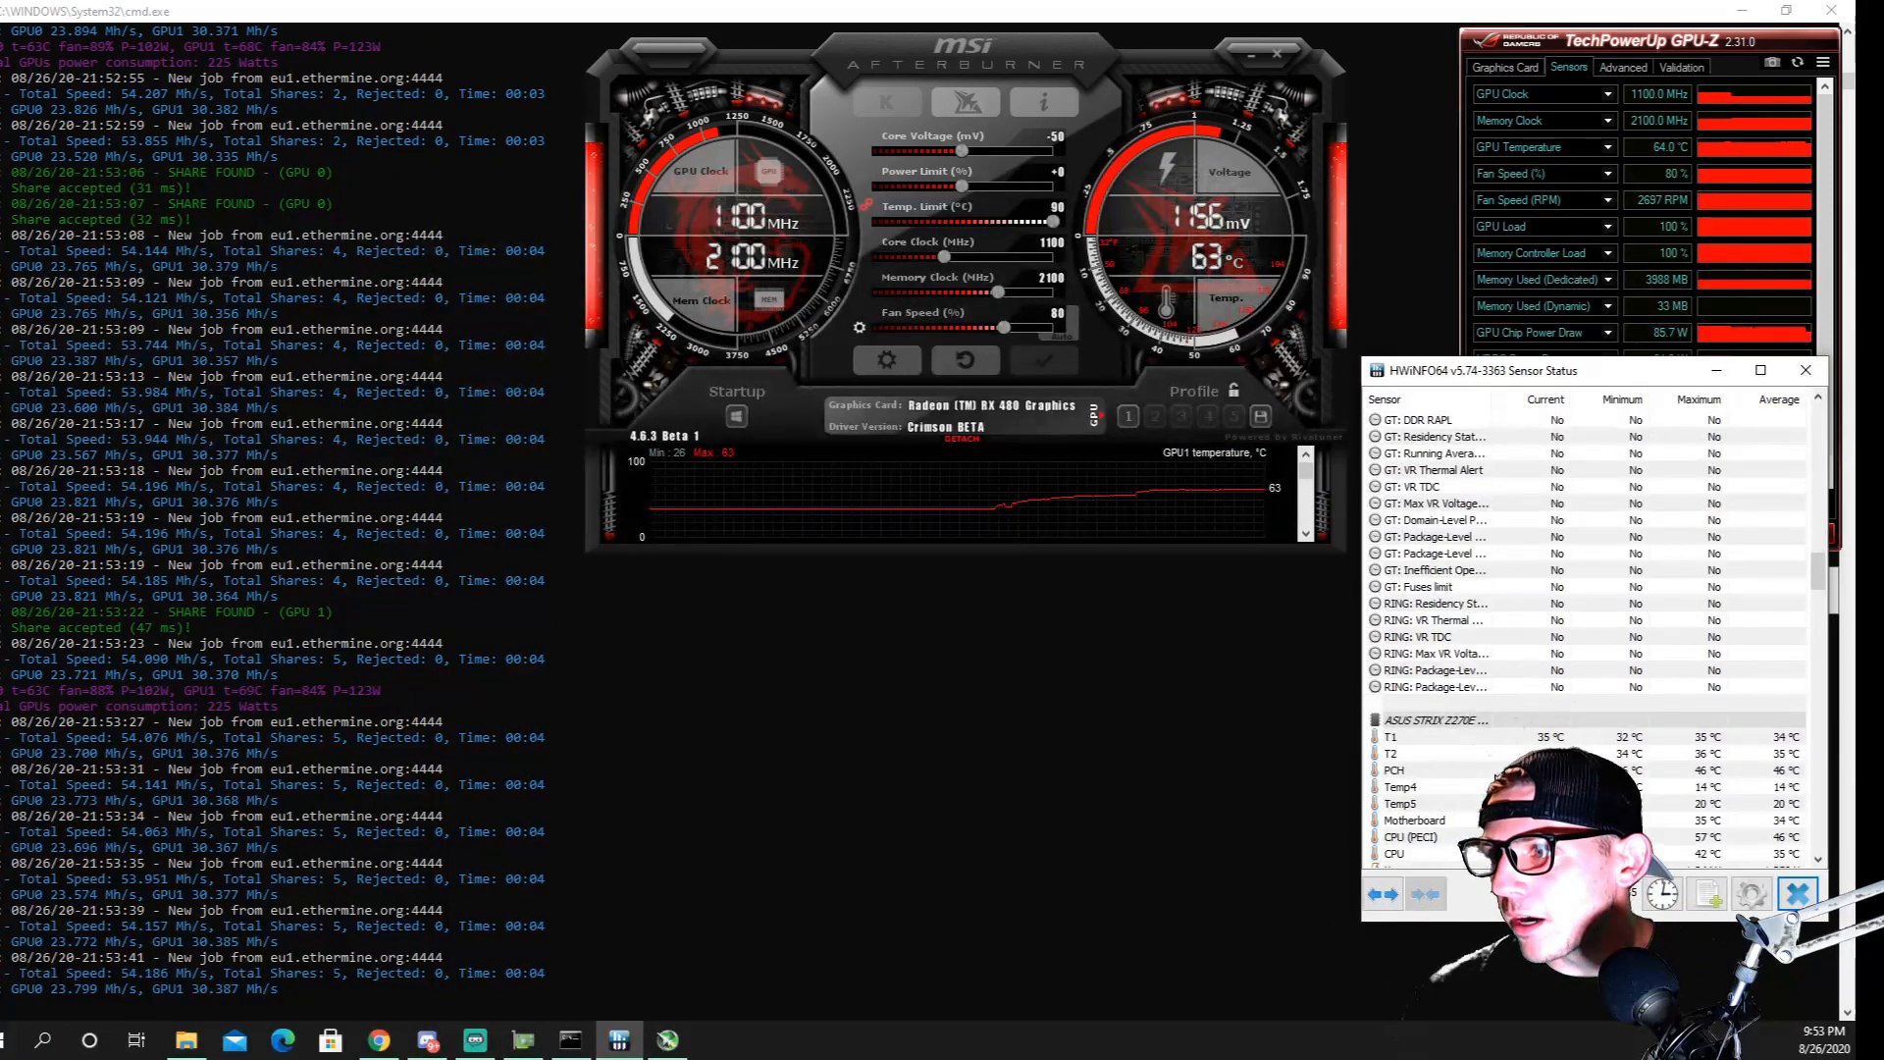
pyautogui.scroll(-6, 1524, 719)
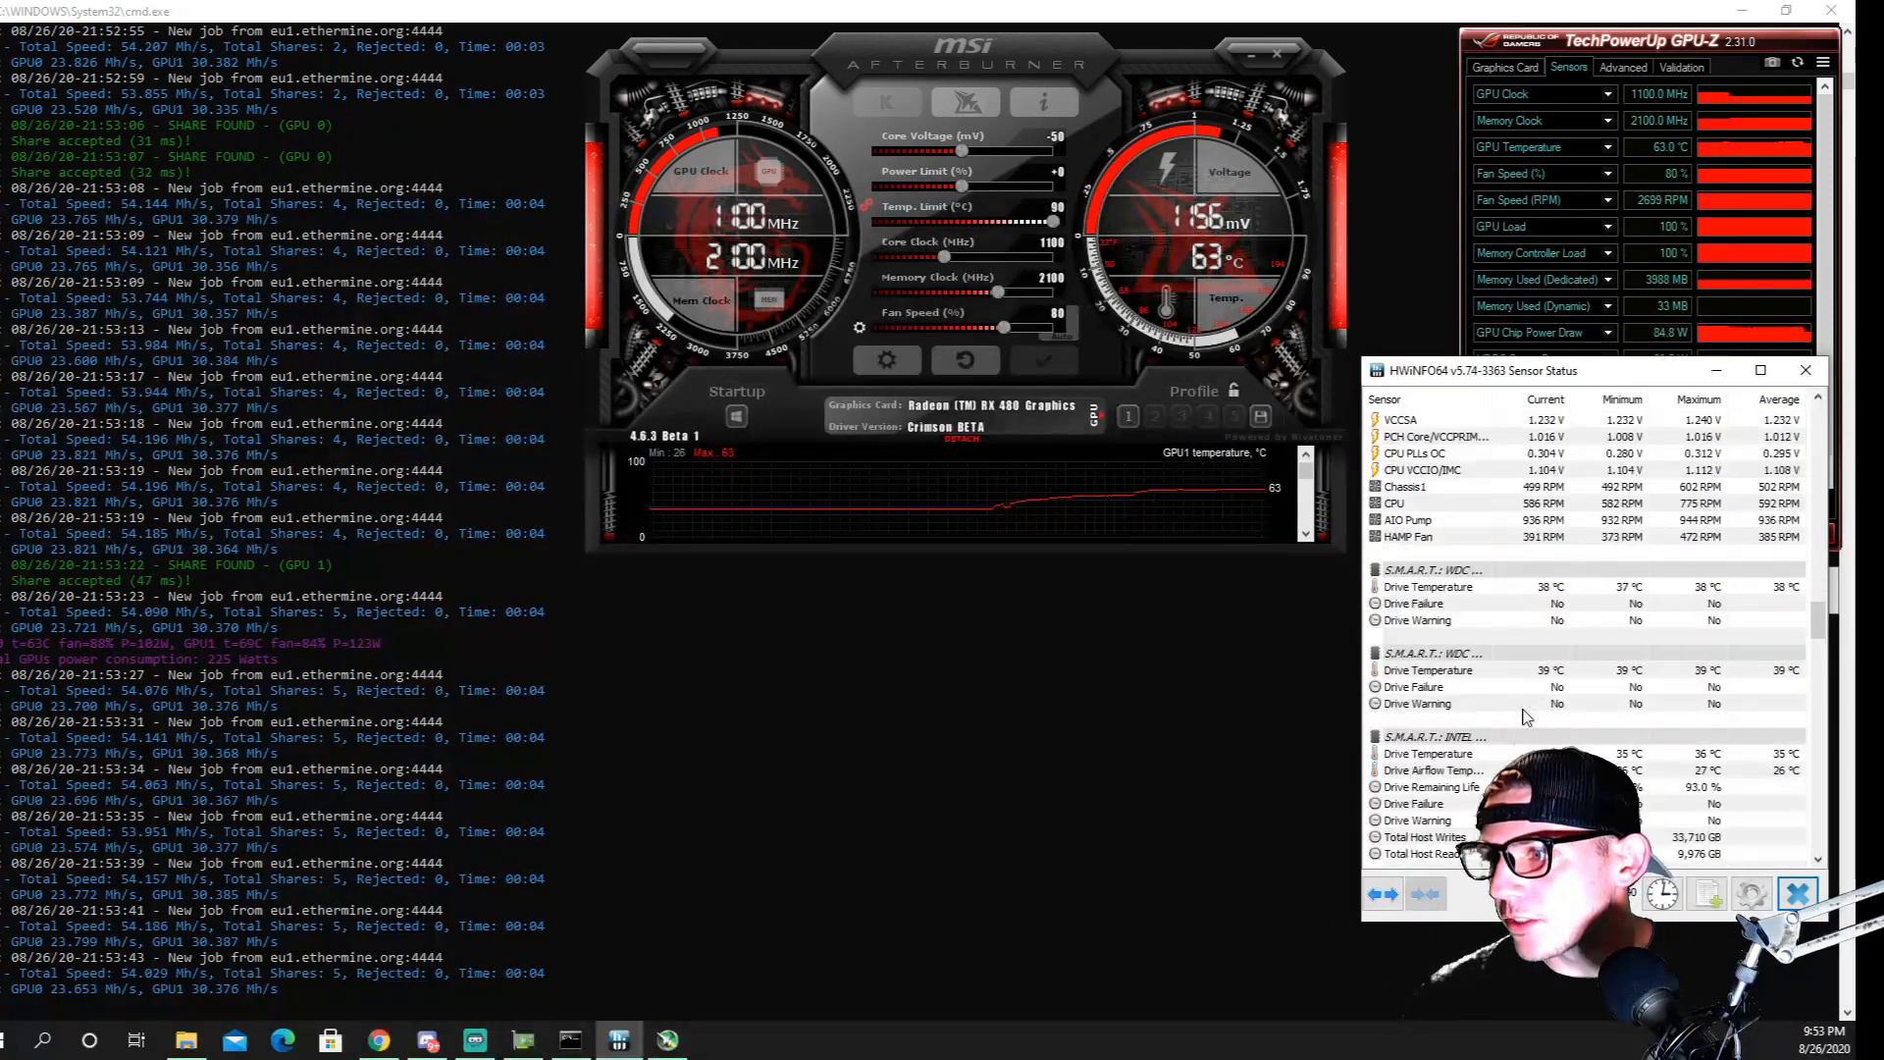
pyautogui.scroll(-15, 1524, 716)
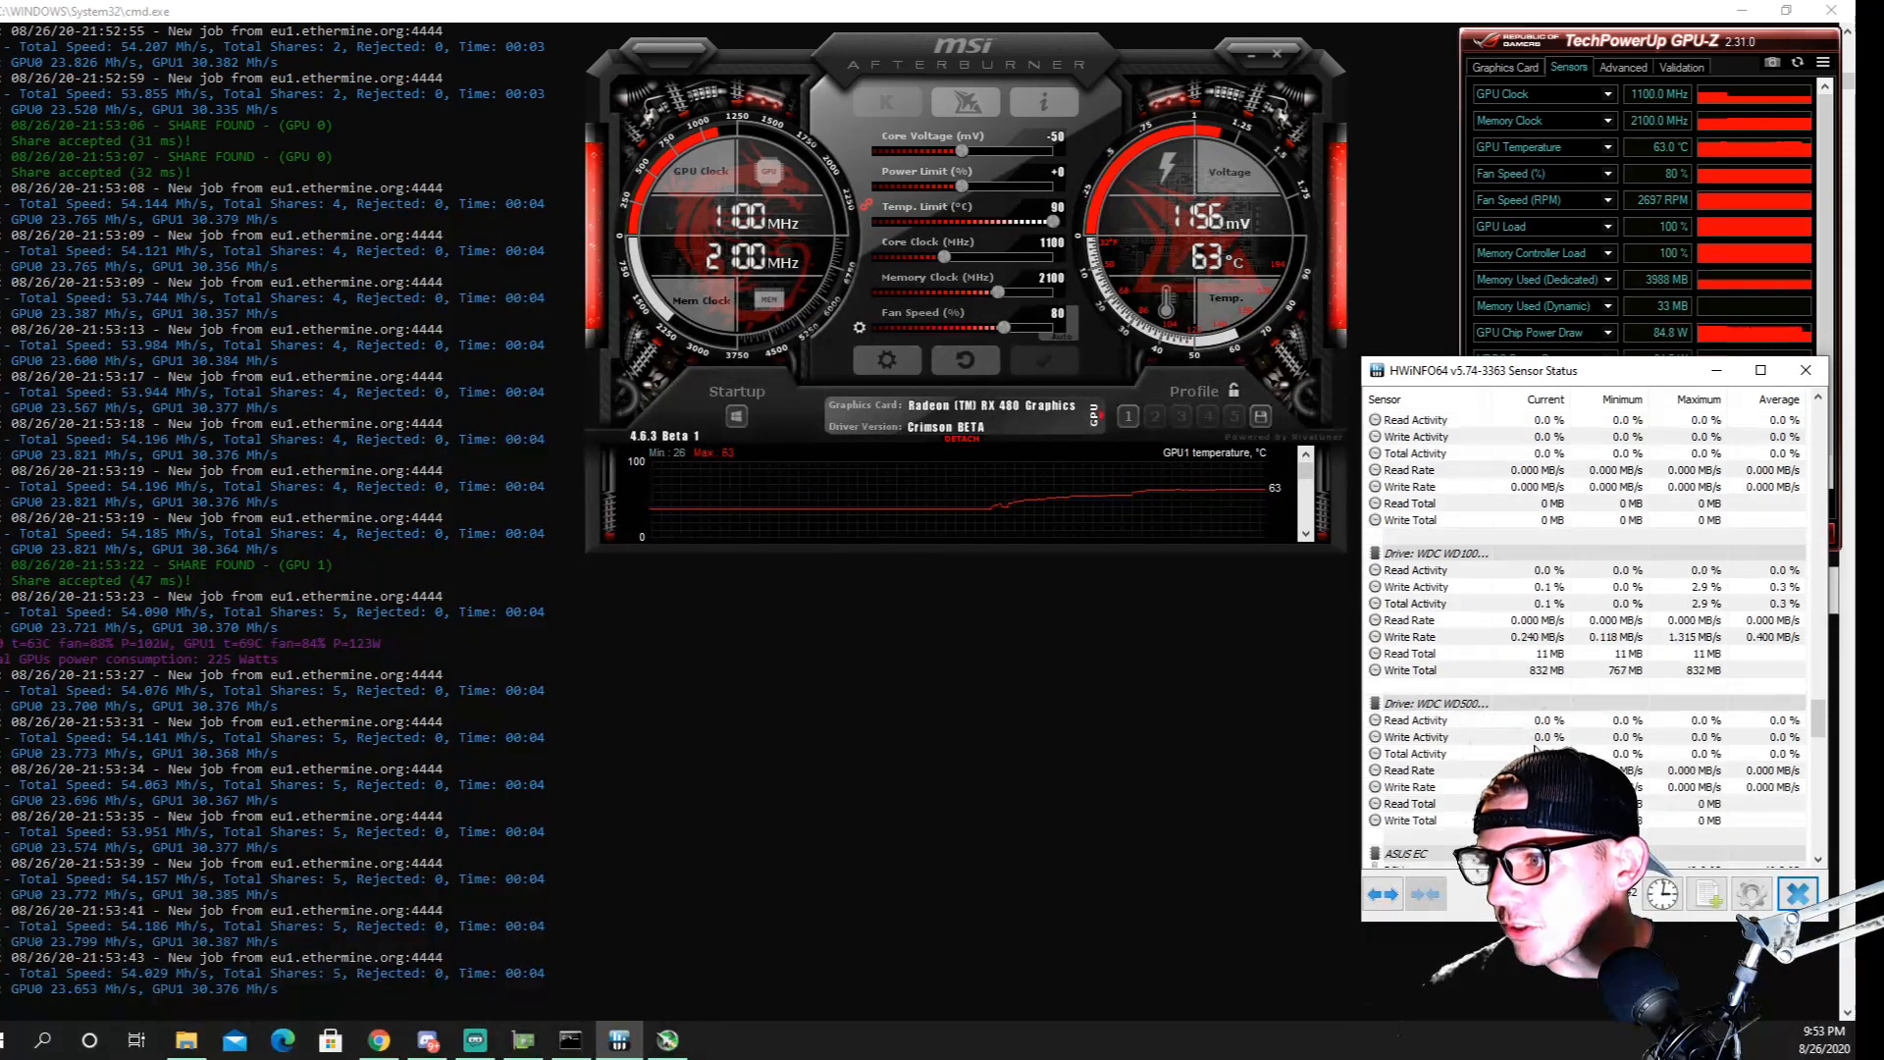
pyautogui.scroll(6, 1536, 749)
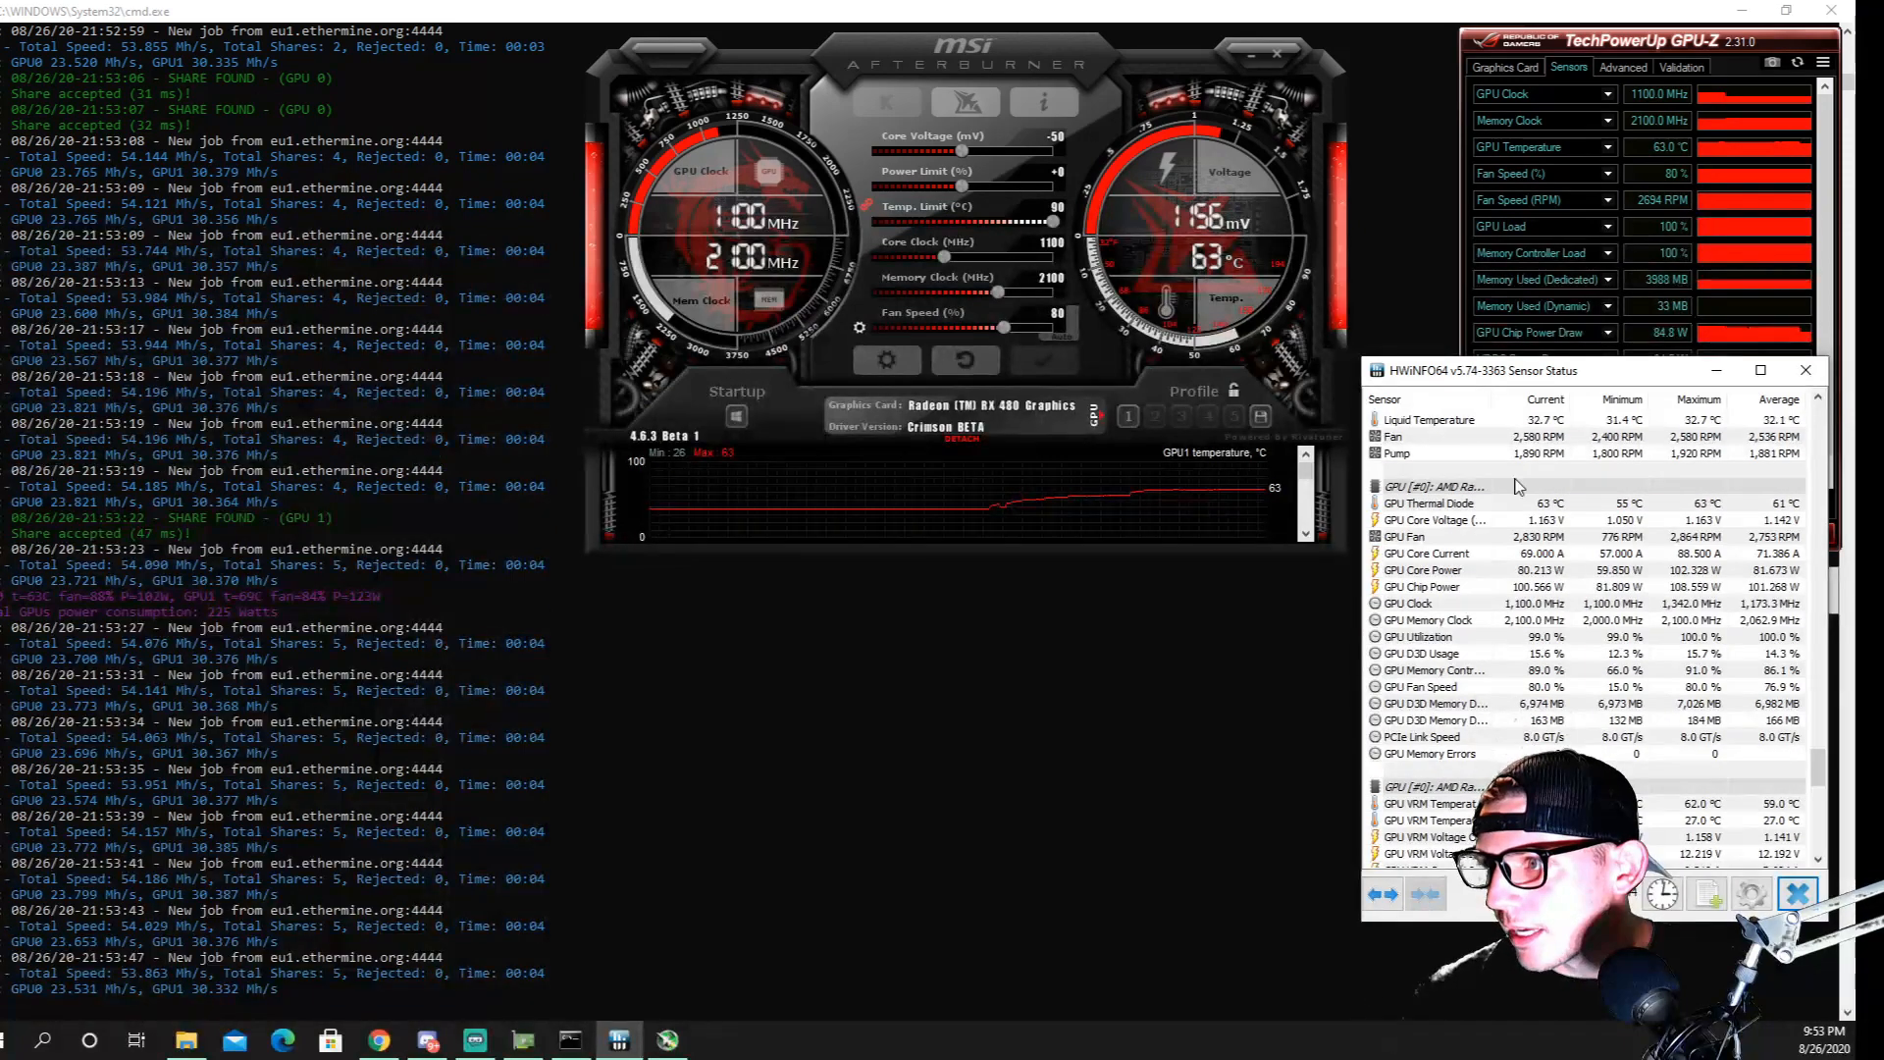
pyautogui.click(1761, 370)
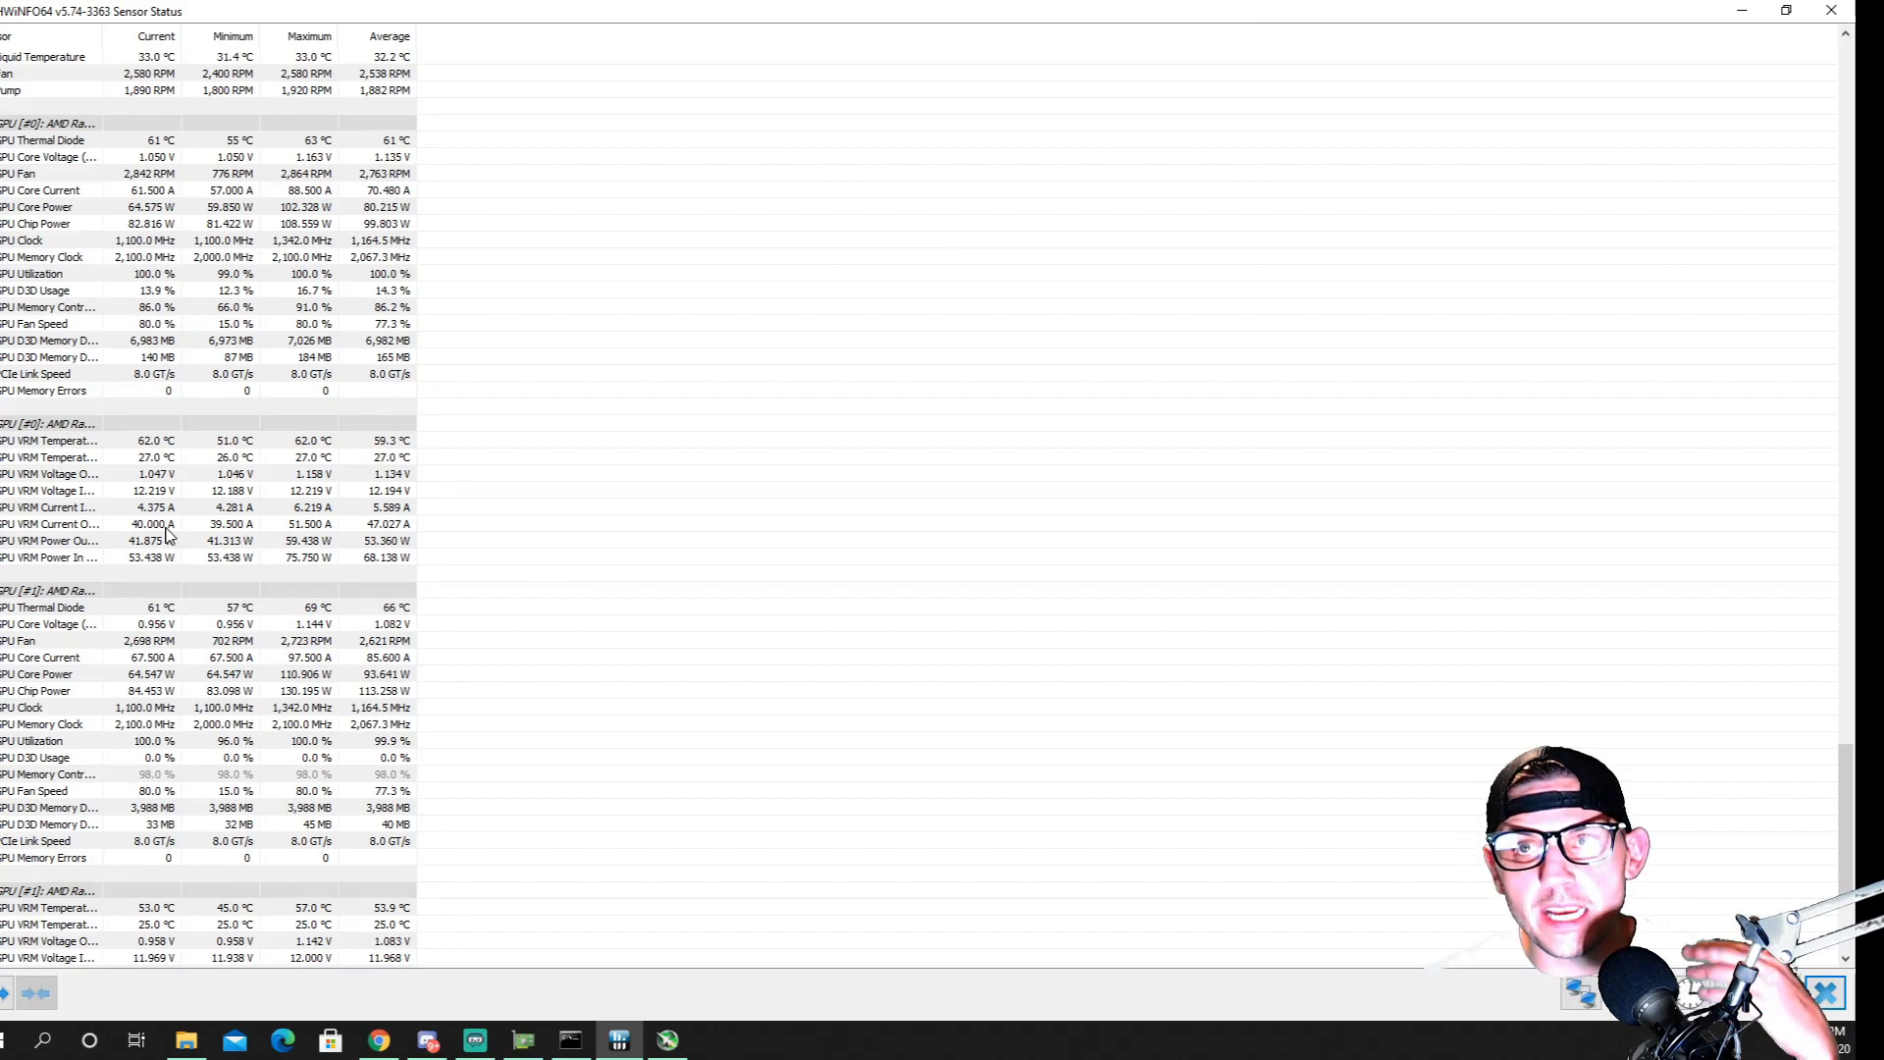
pyautogui.click(1733, 10)
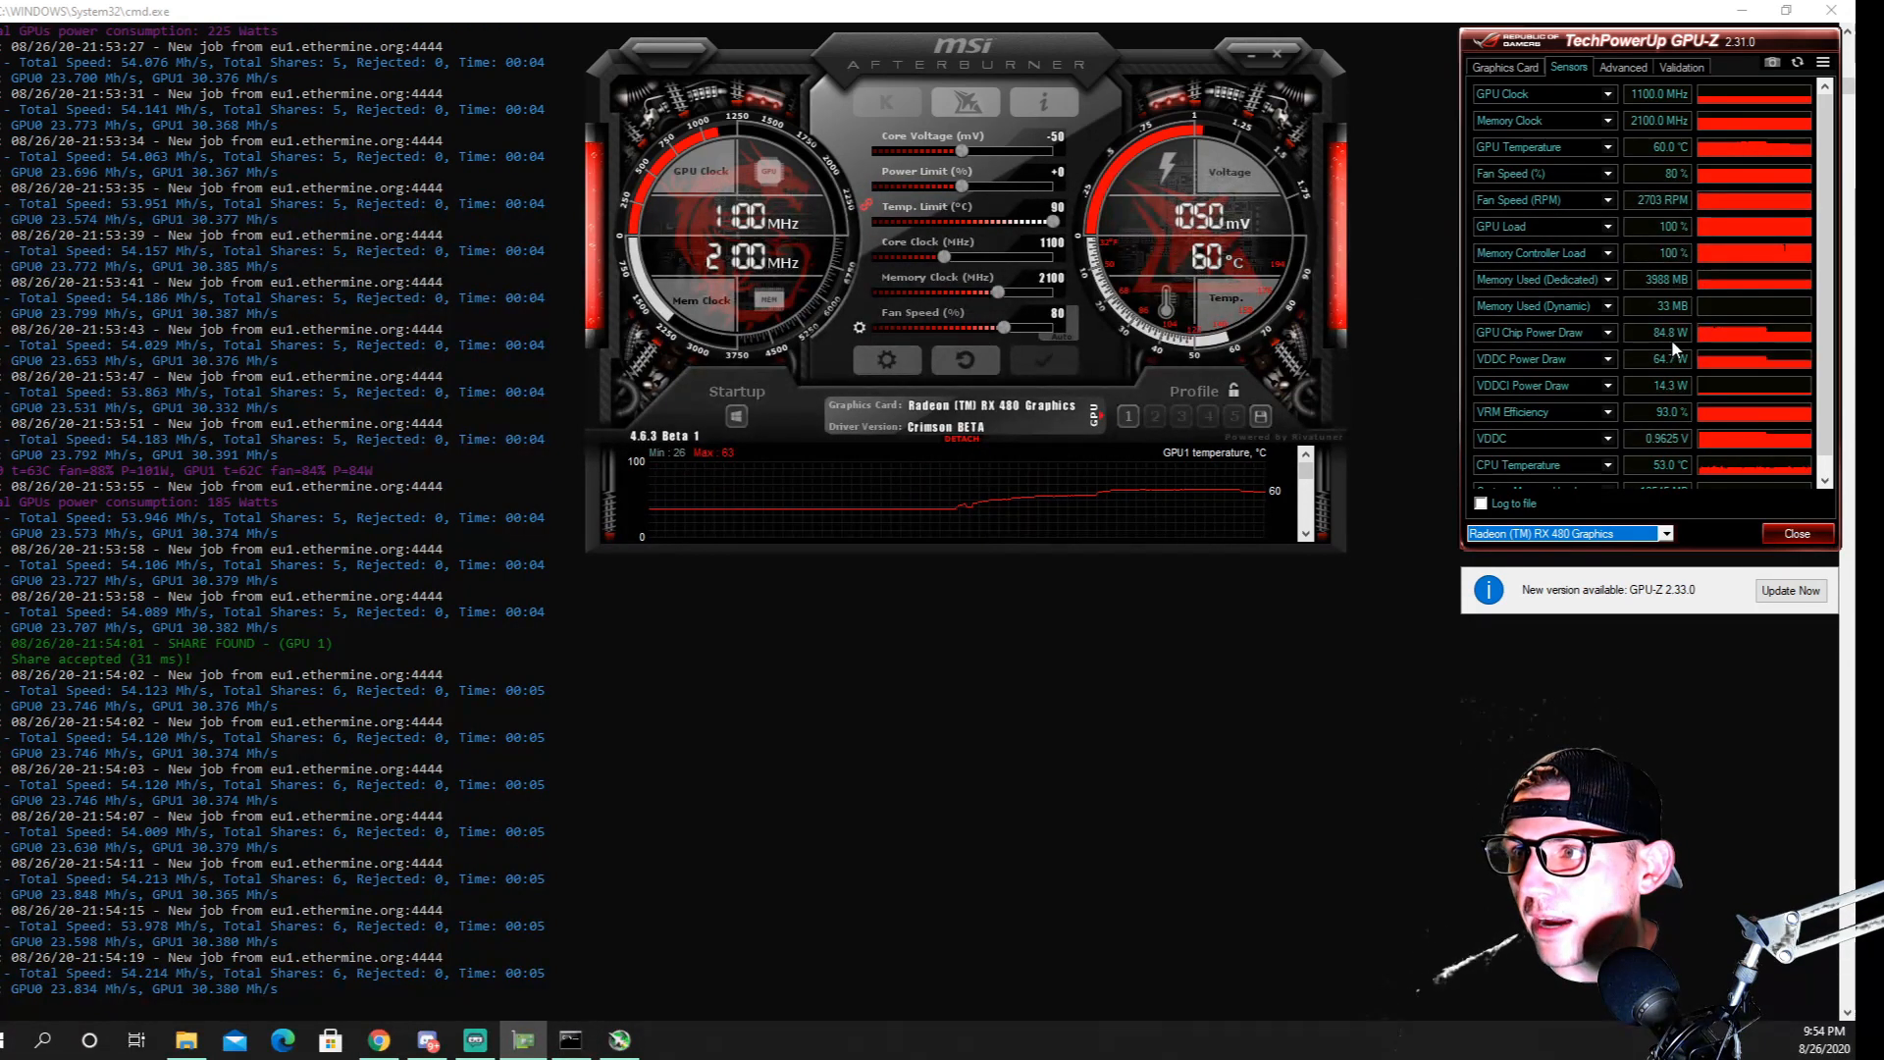
# Set the core voltage offset to -55 mV in Afterburner and apply it
pyautogui.click(1061, 137)
pyautogui.write('-')
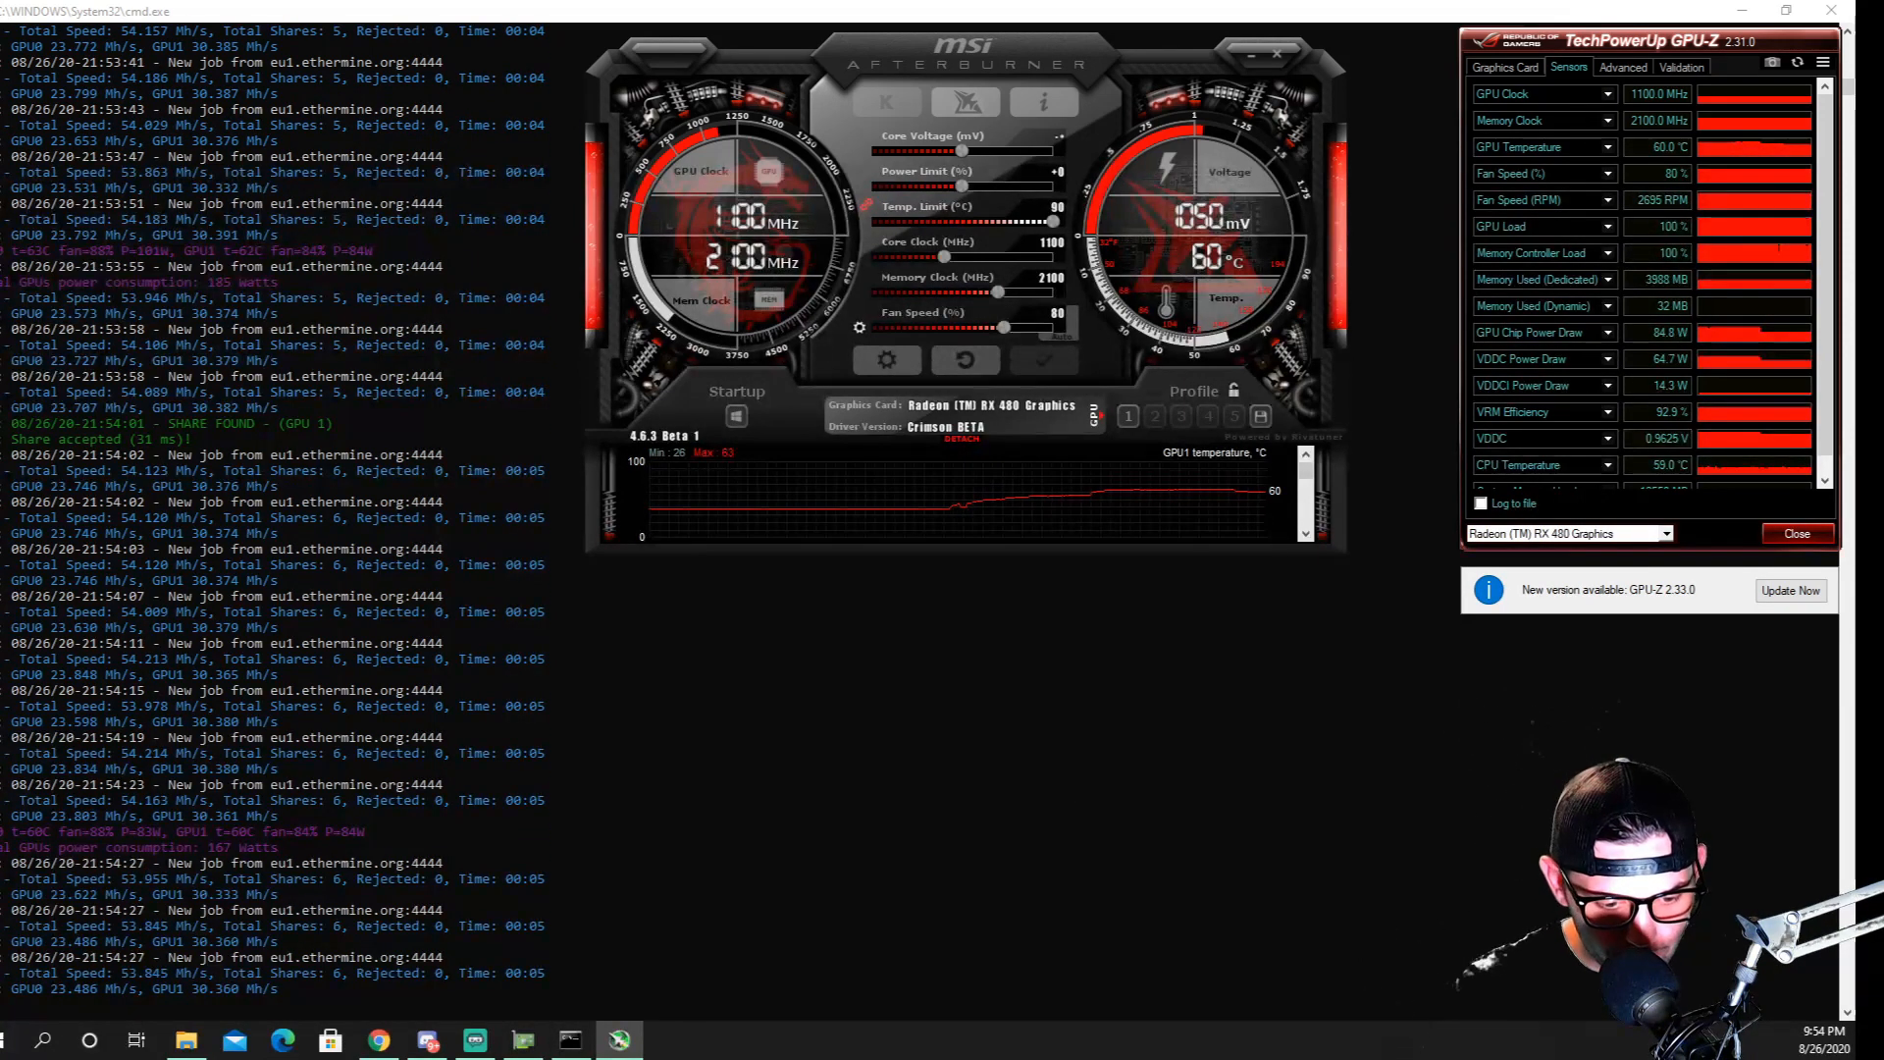
pyautogui.write('55')
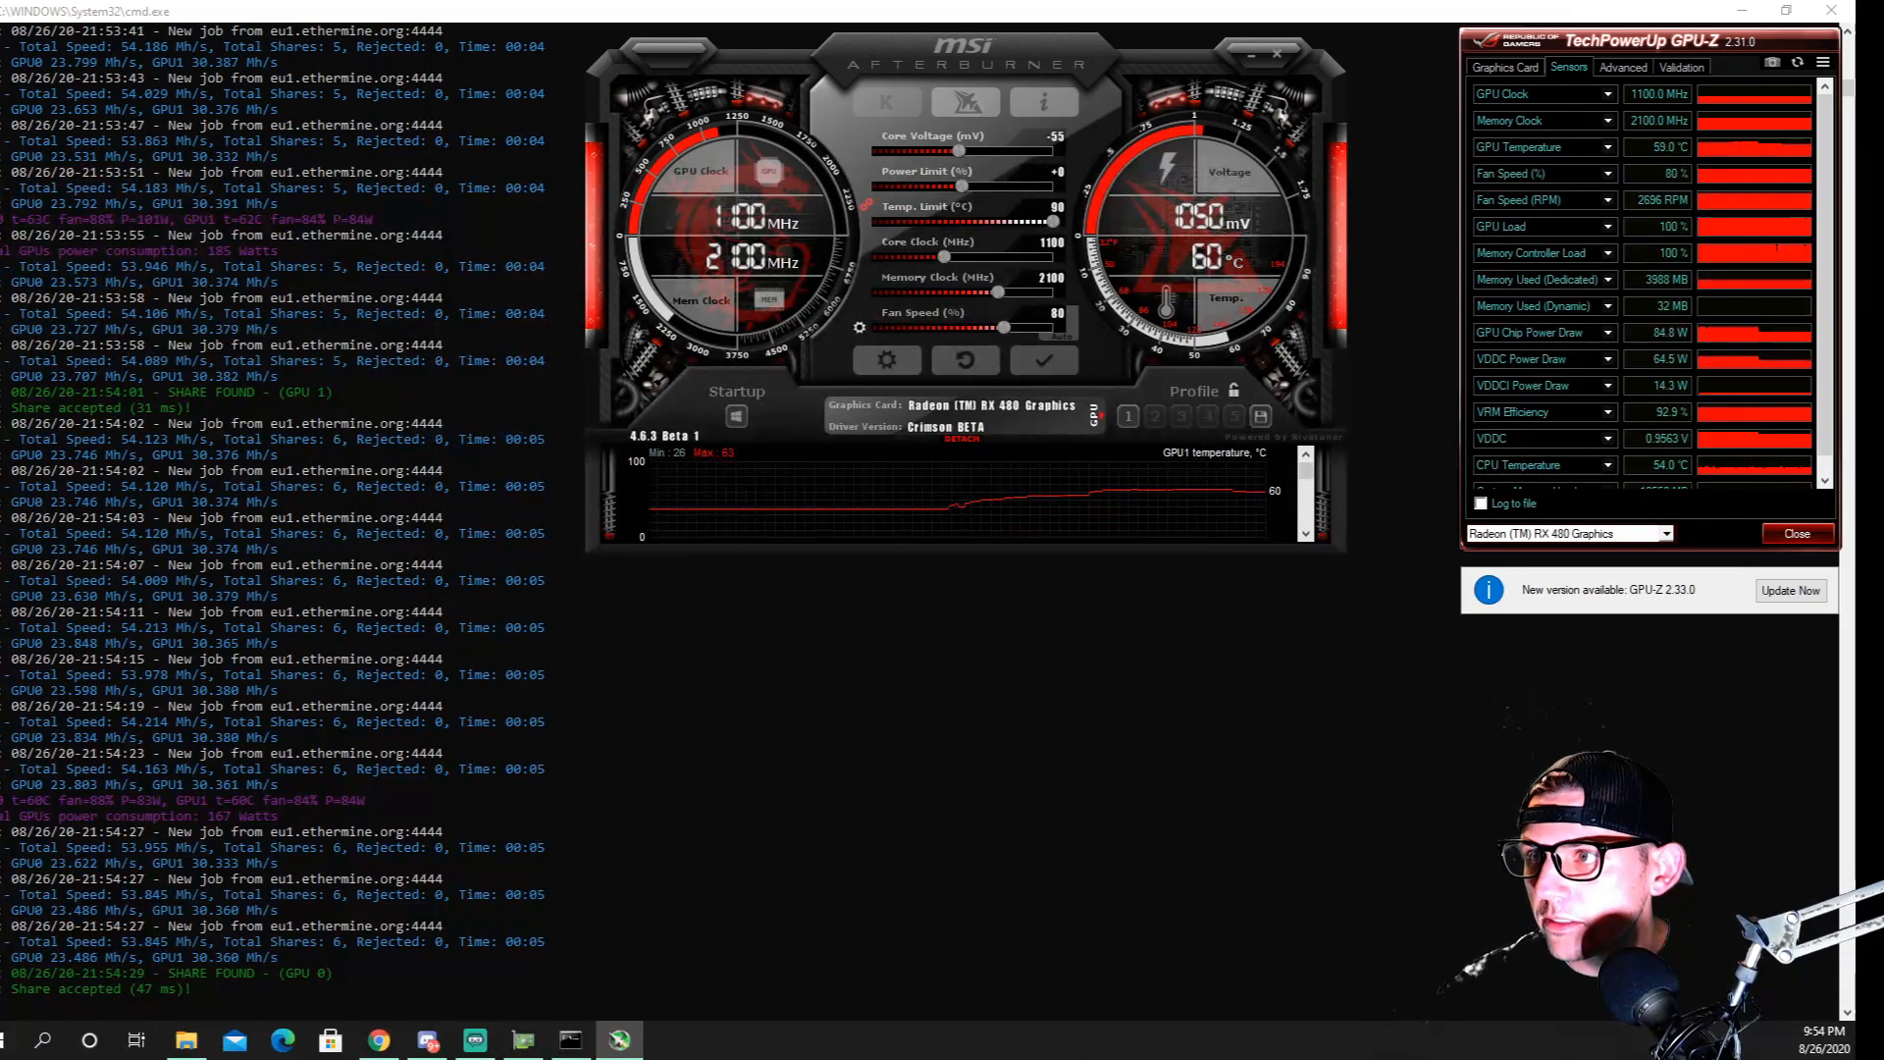
pyautogui.click(1044, 360)
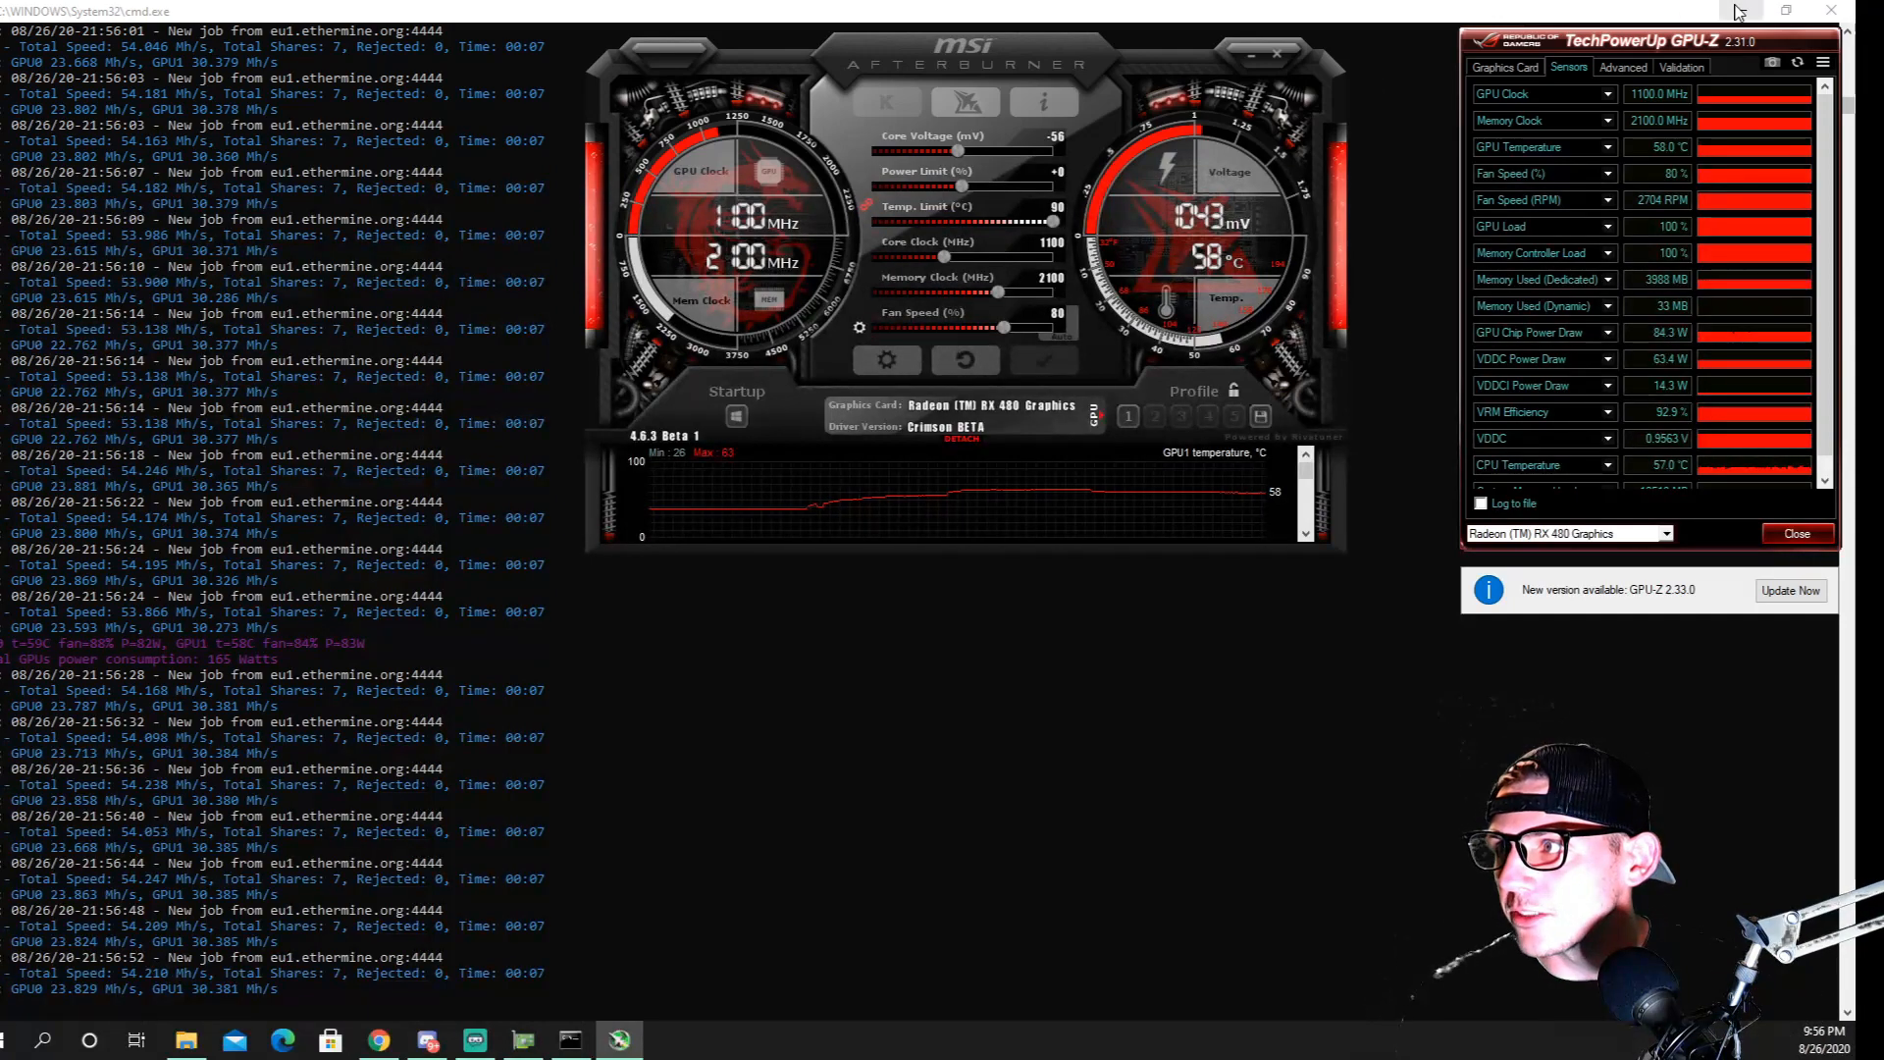
# Minimize the miner console and switch to the Crypto Miner Tips website in Chrome
pyautogui.click(1737, 12)
pyautogui.click(1737, 12)
pyautogui.click(1001, 15)
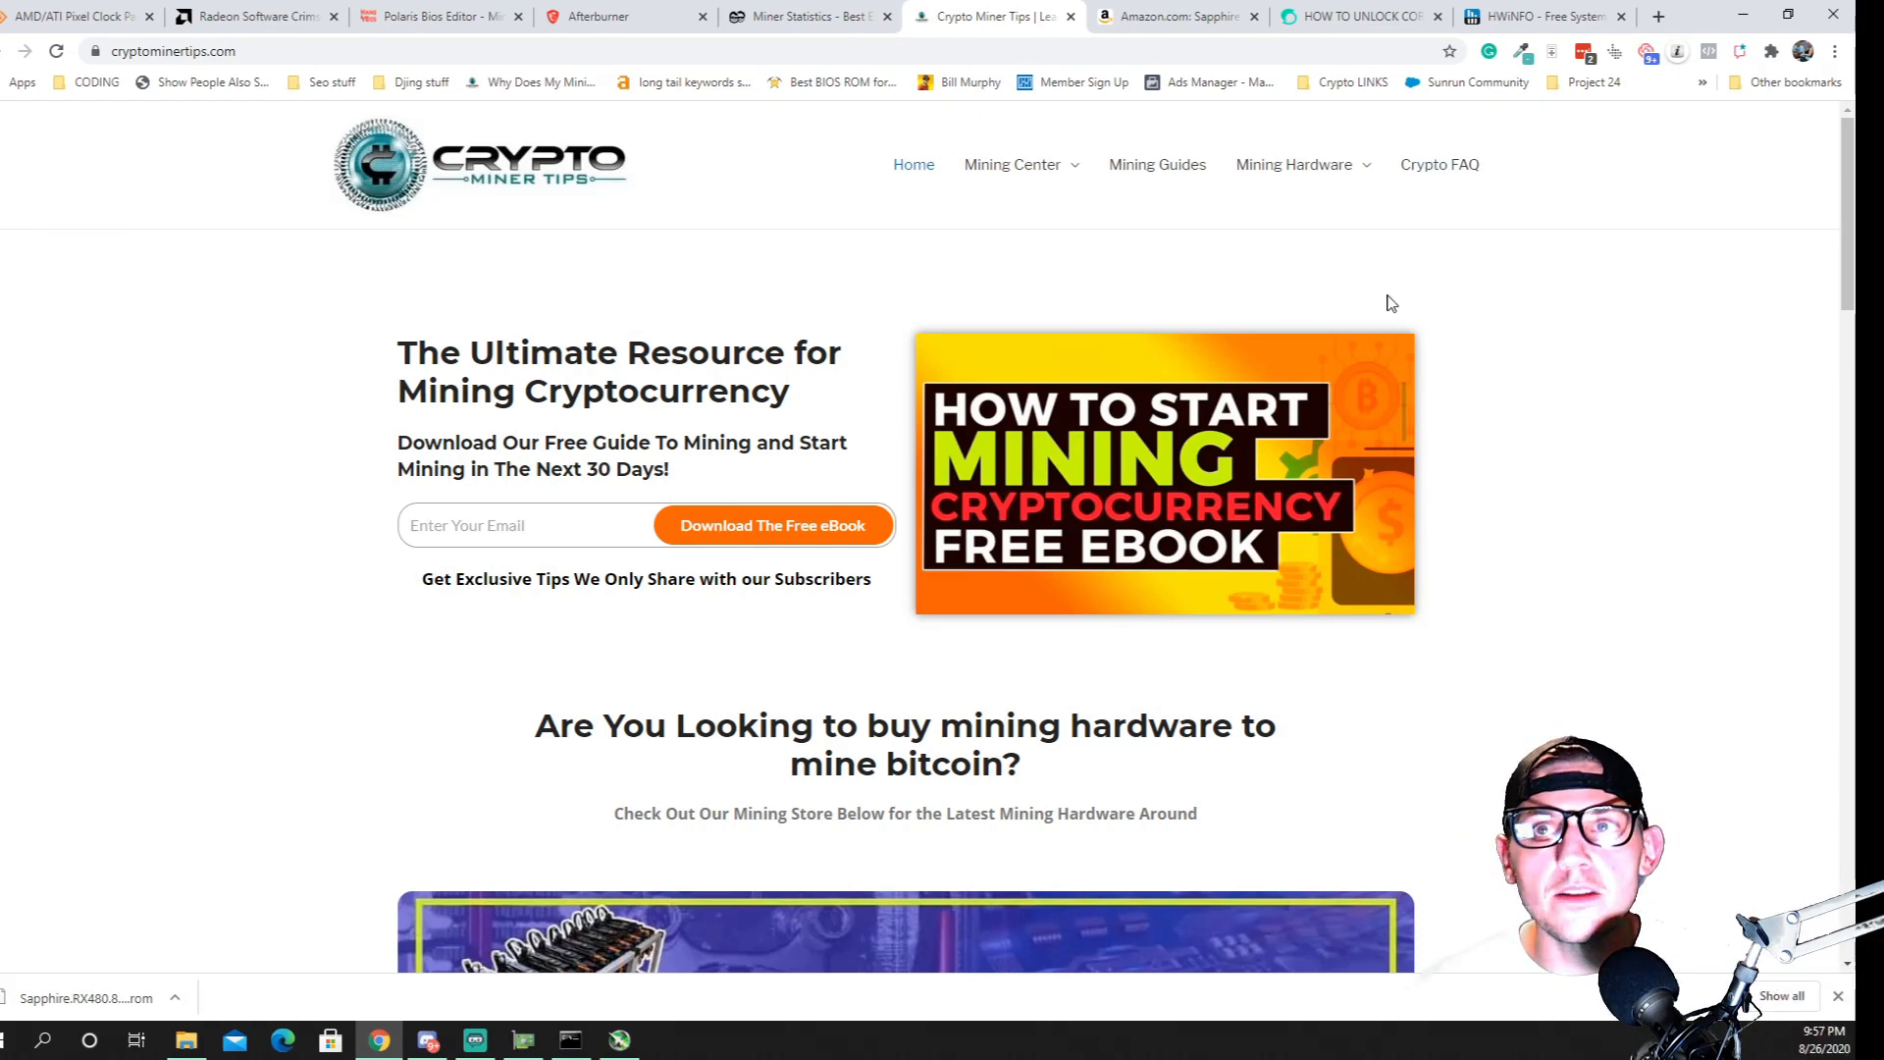
# Open the site's Mining Hardware page, dismiss the ebook popup and look through the recommended mining parts
pyautogui.moveTo(1276, 186)
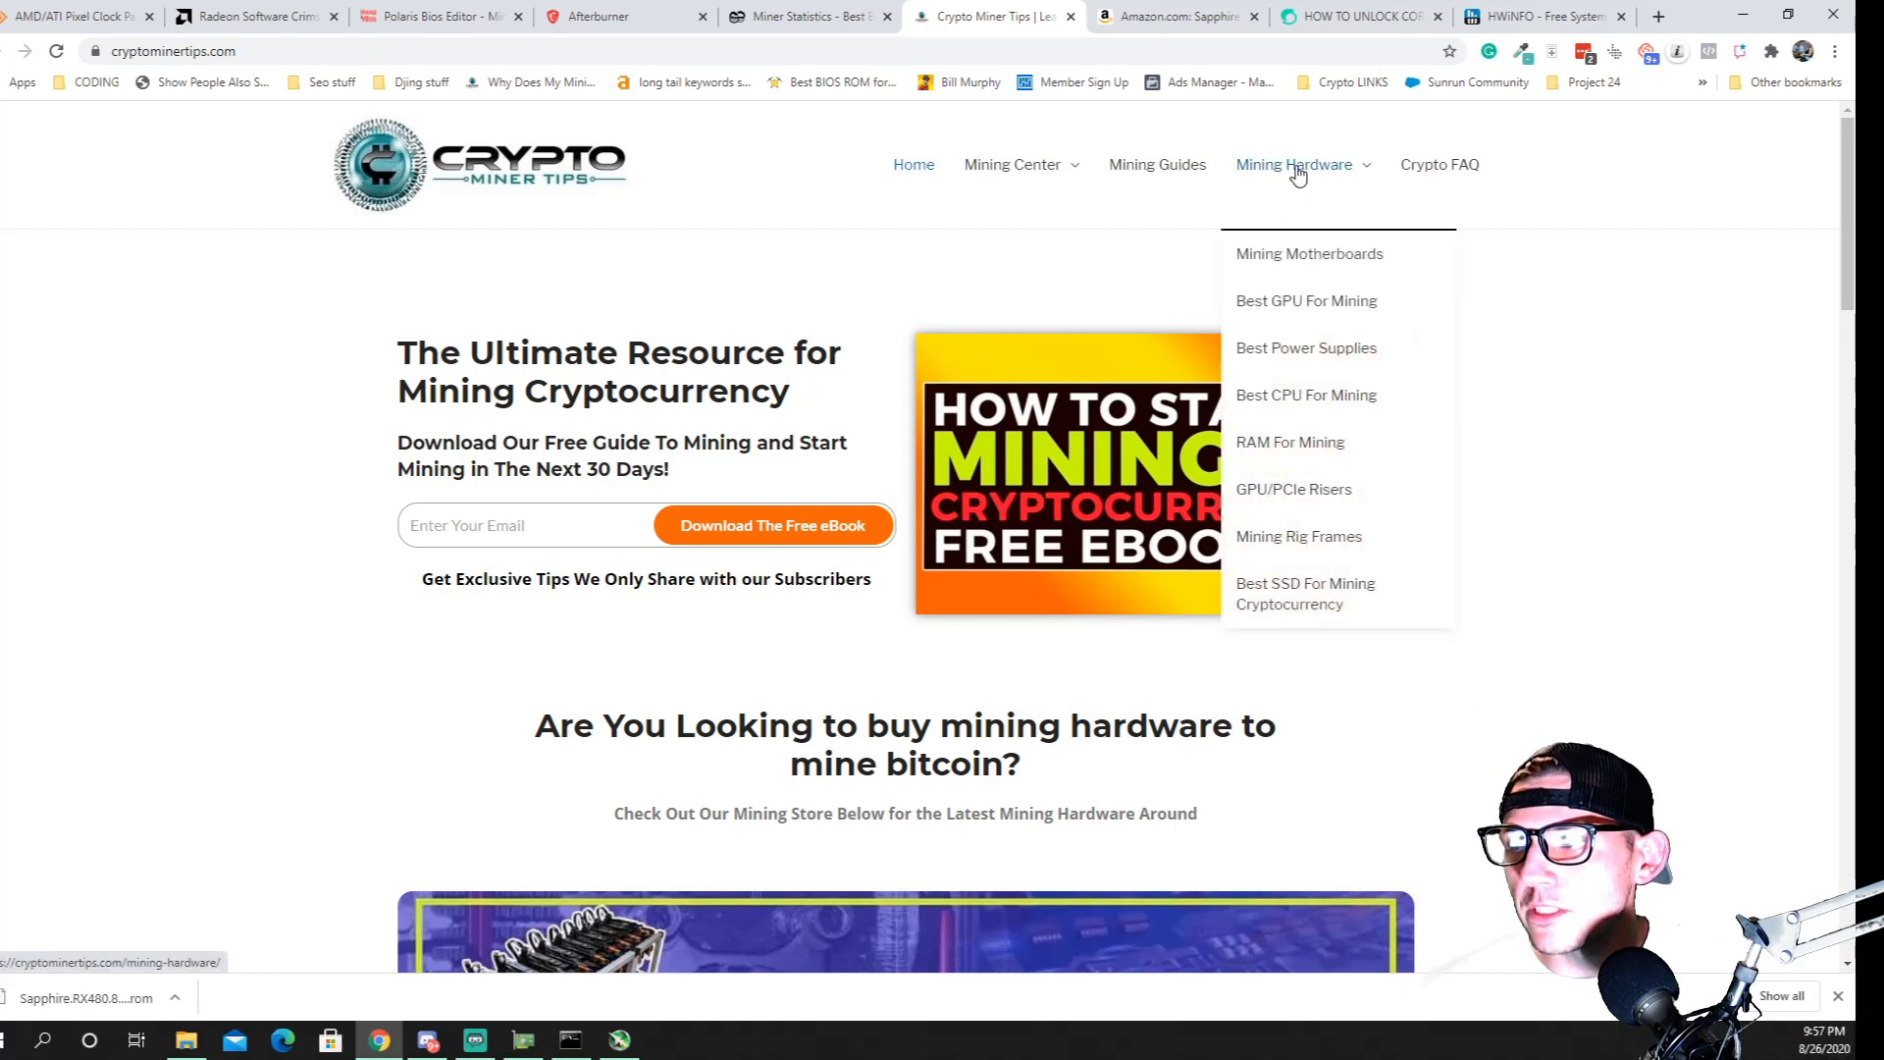
pyautogui.click(1298, 173)
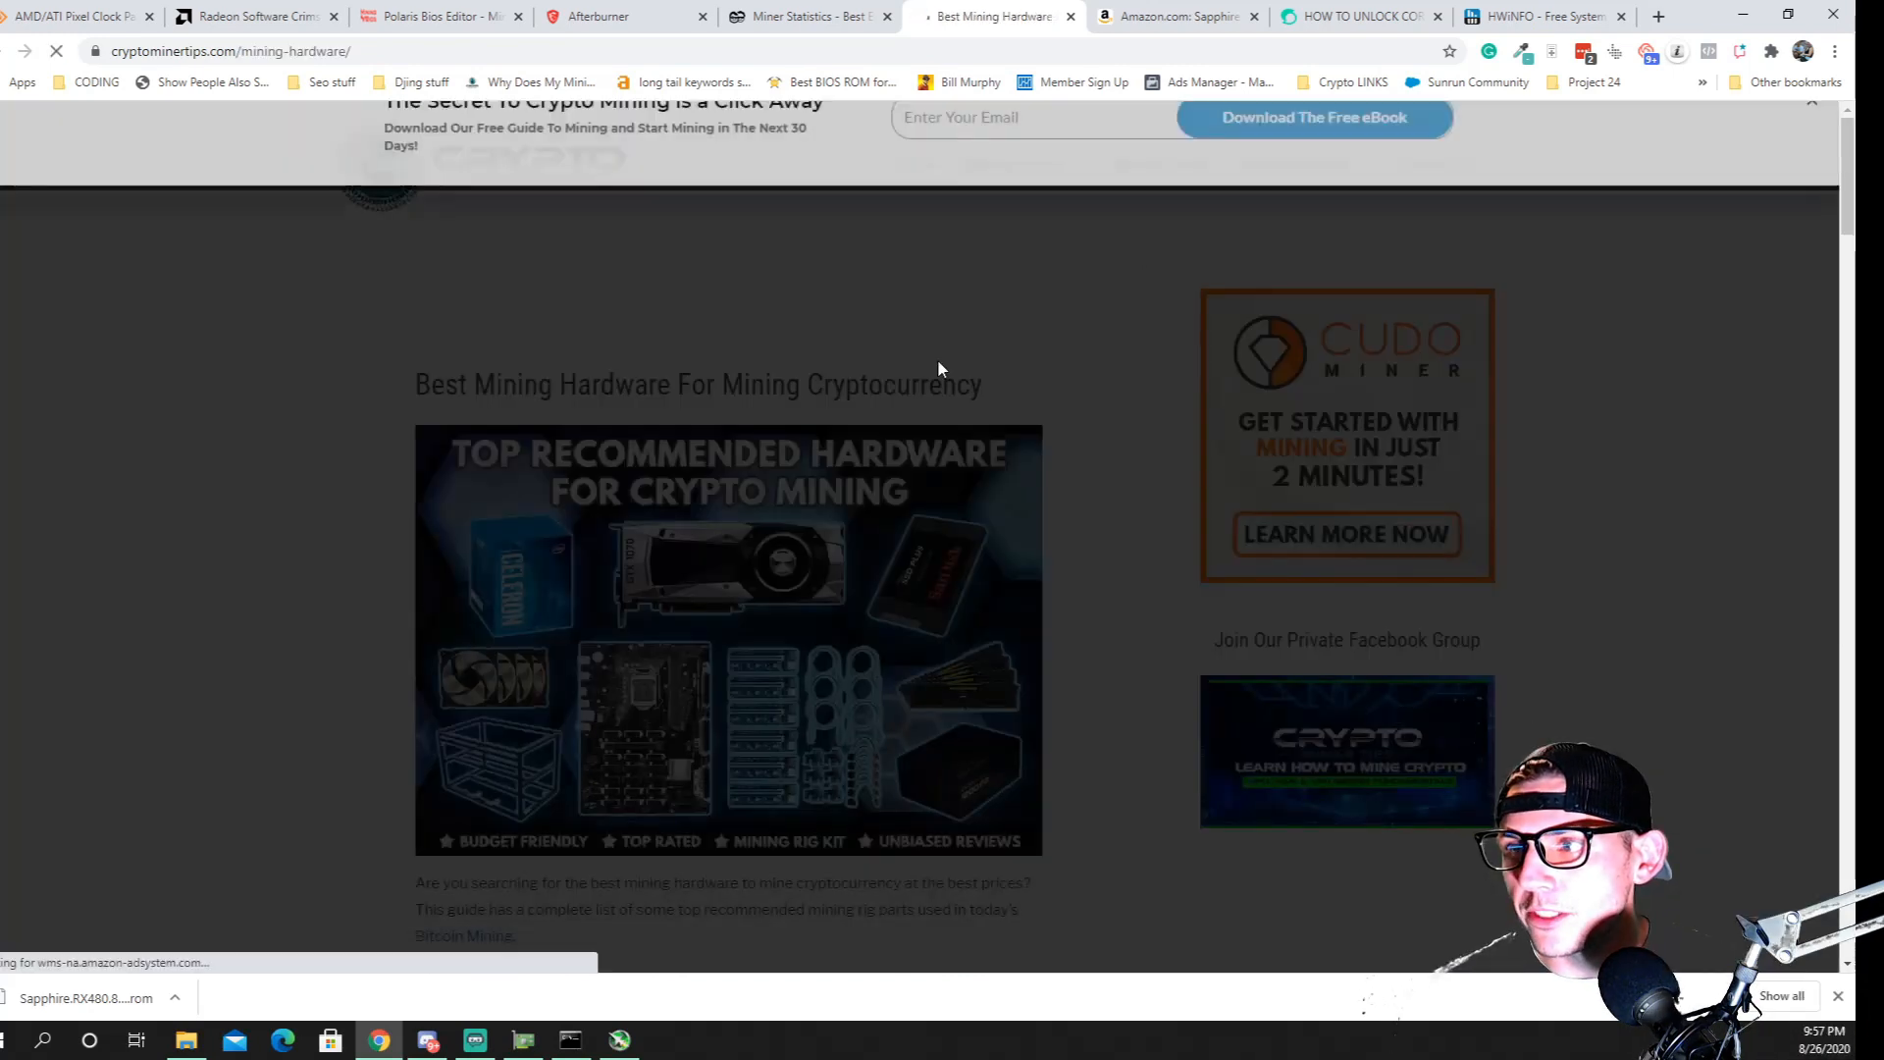
pyautogui.click(1814, 128)
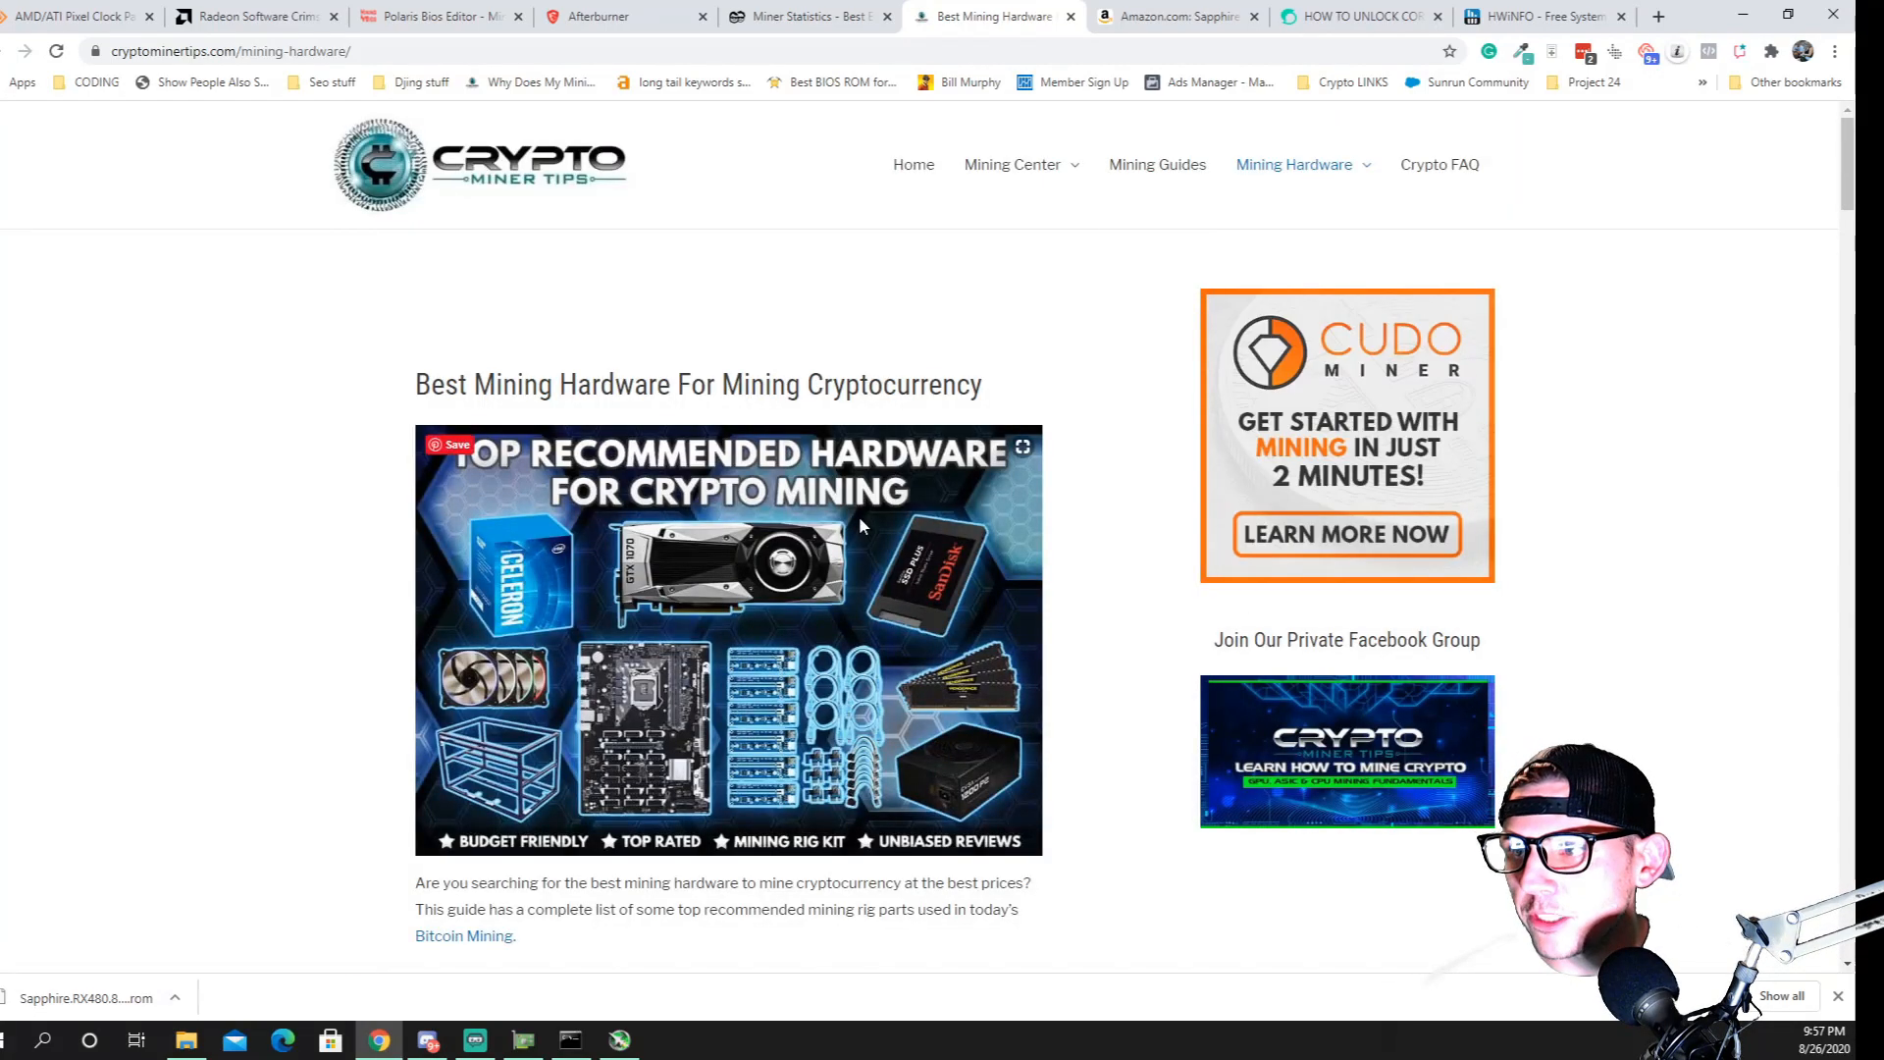
pyautogui.scroll(-10, 723, 656)
pyautogui.scroll(-20, 724, 657)
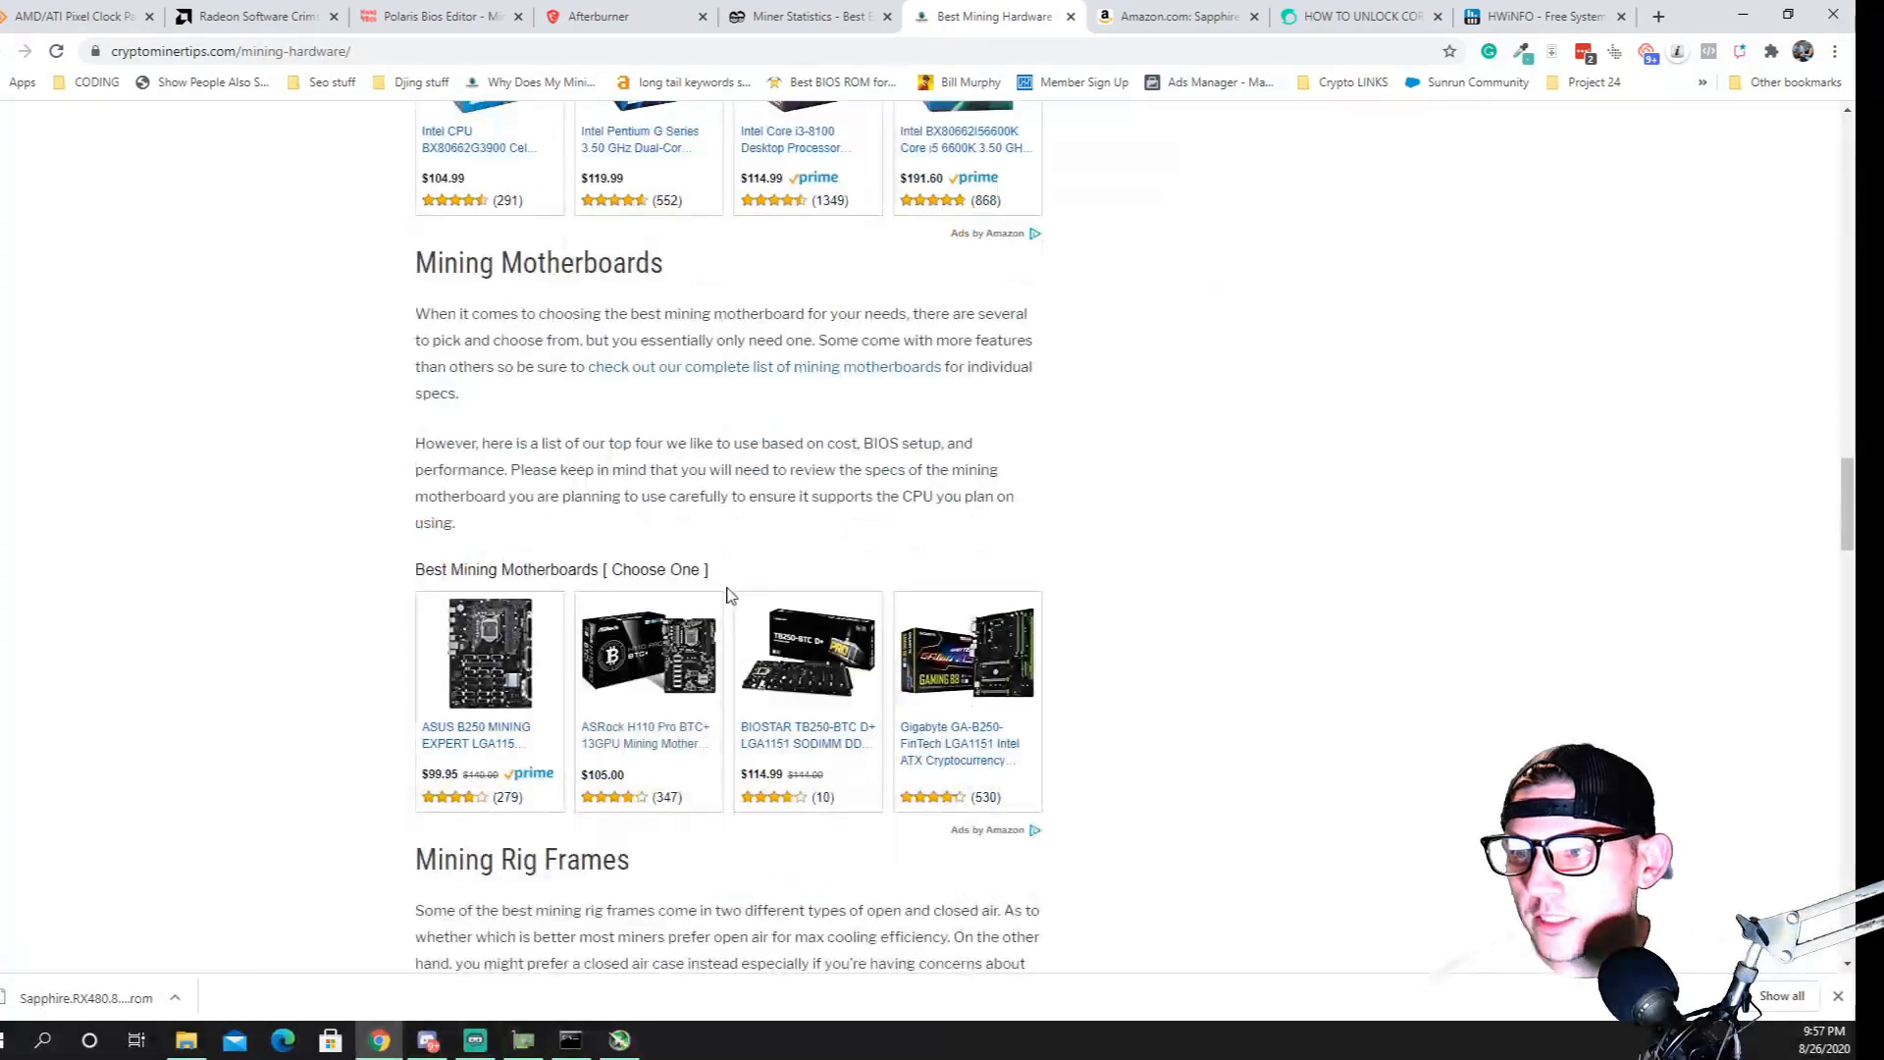
pyautogui.scroll(-20, 746, 624)
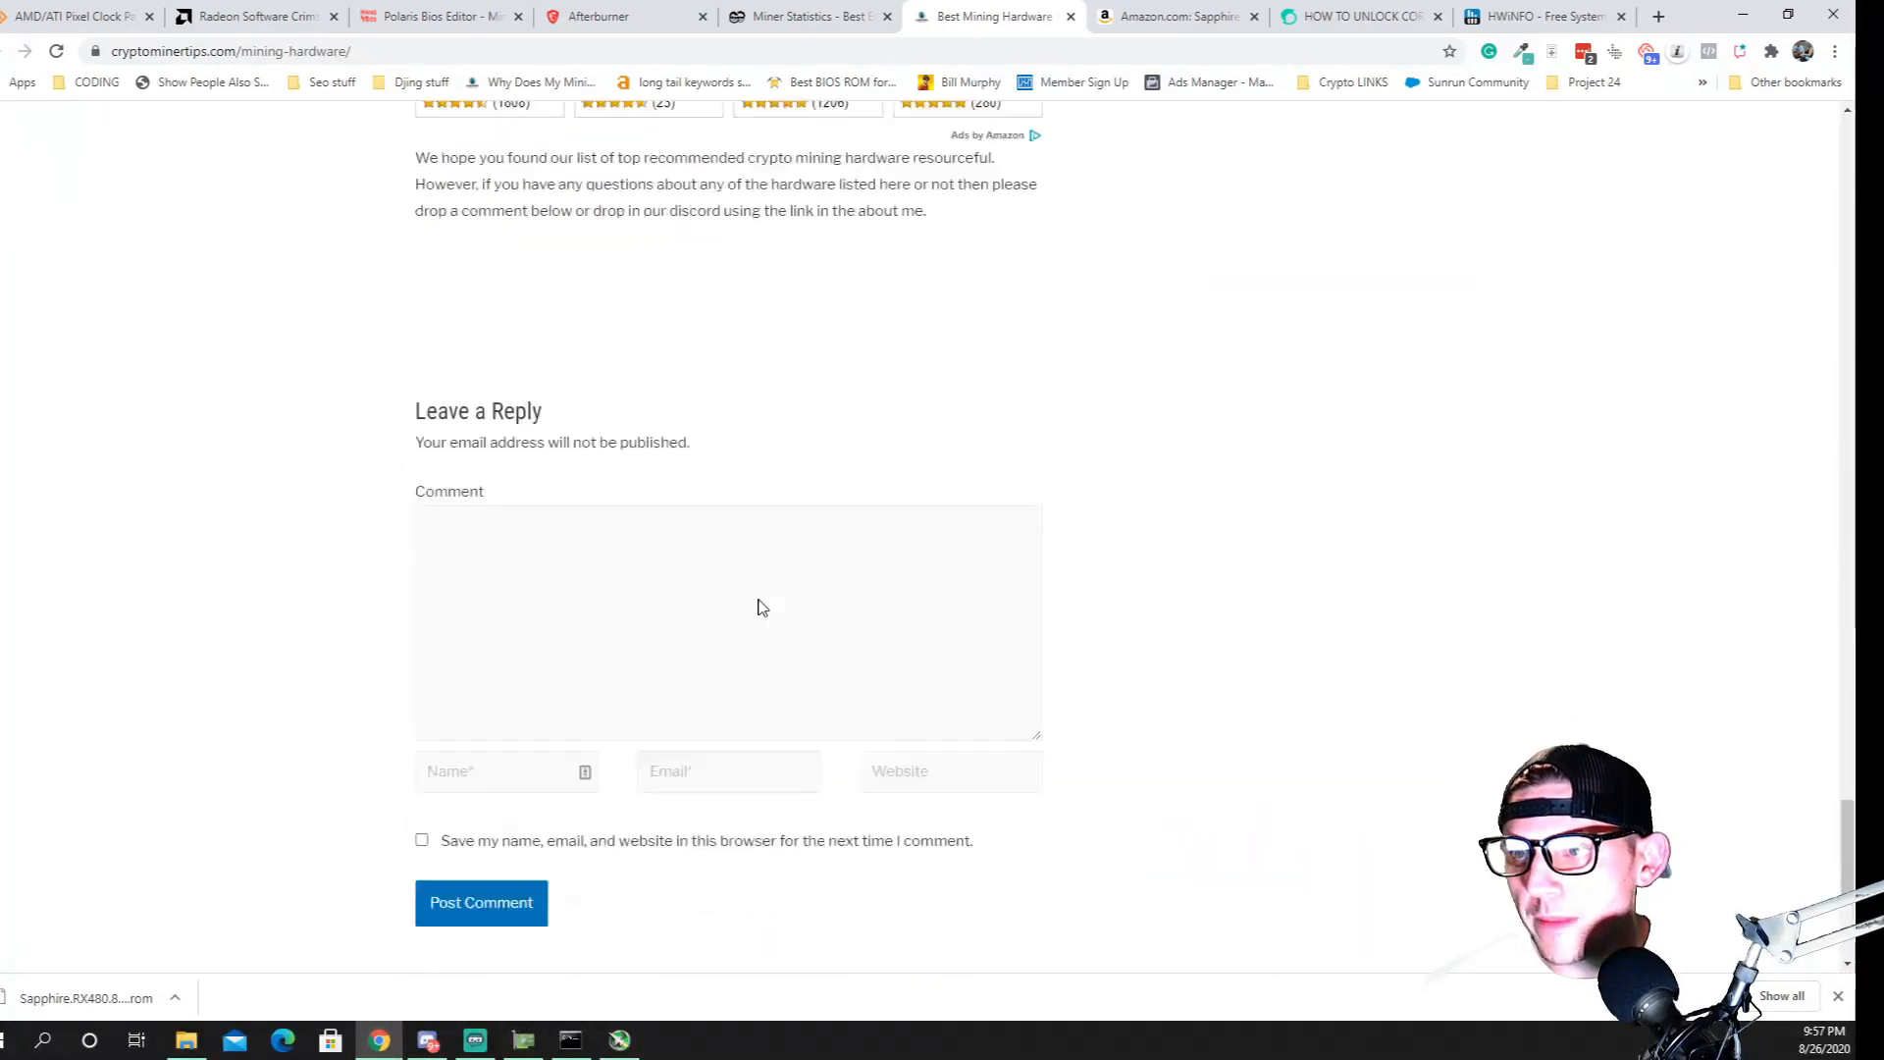
pyautogui.scroll(20, 775, 604)
pyautogui.scroll(20, 788, 600)
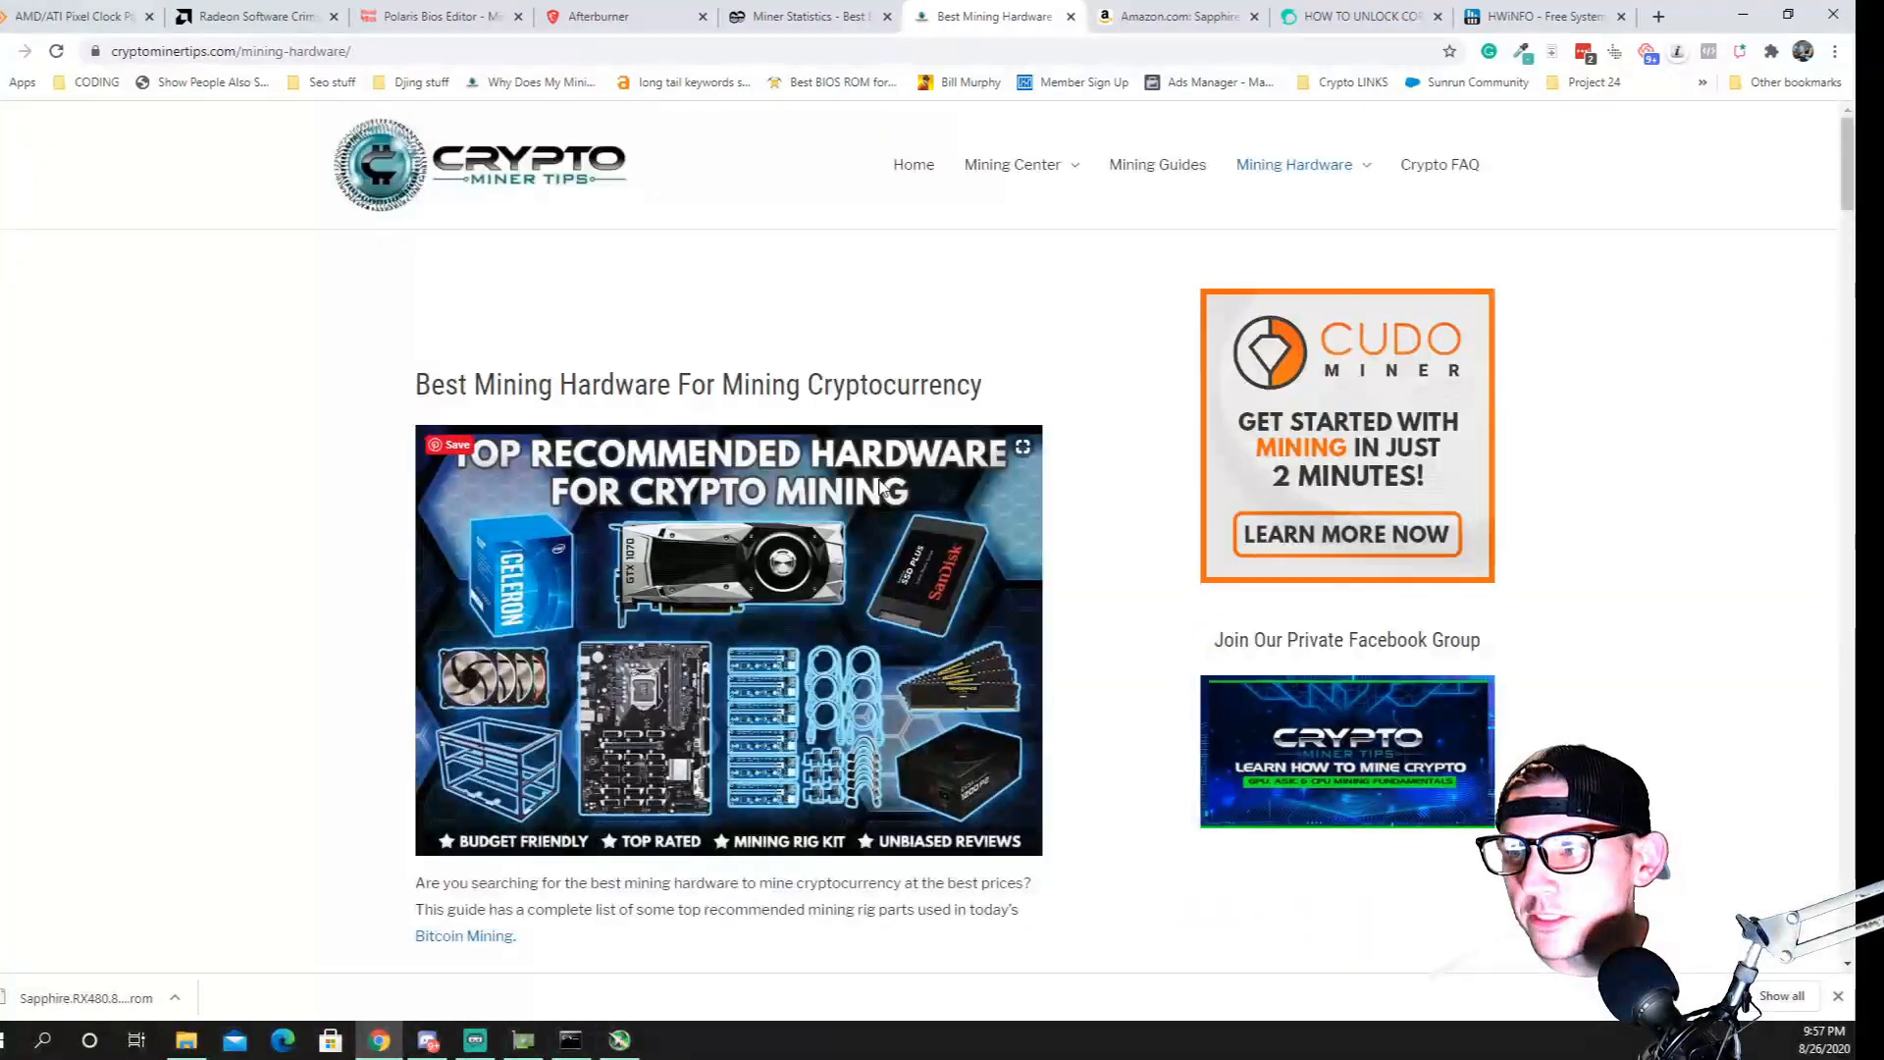
# Open the Best GPU For Mining guide, dismiss the ebook popup and skim its graphics card reviews
pyautogui.moveTo(1300, 196)
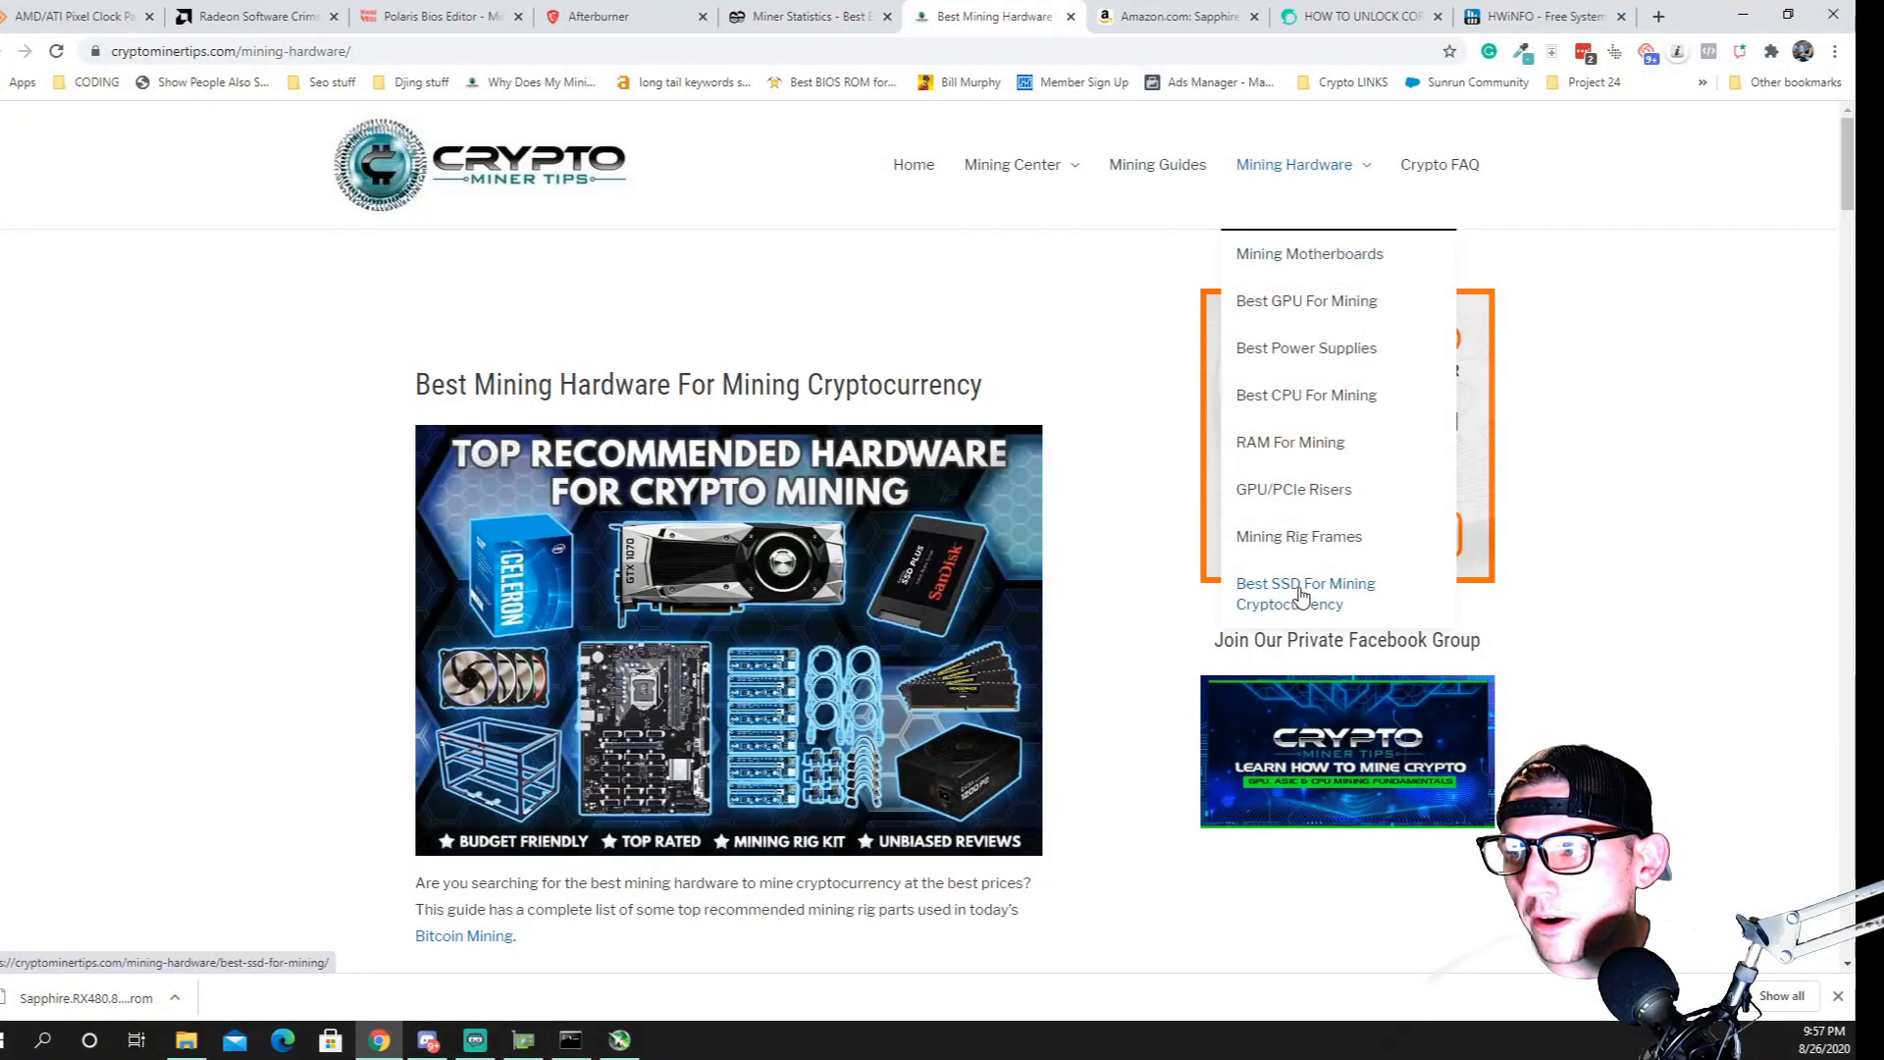
pyautogui.click(1277, 312)
pyautogui.scroll(-4, 785, 441)
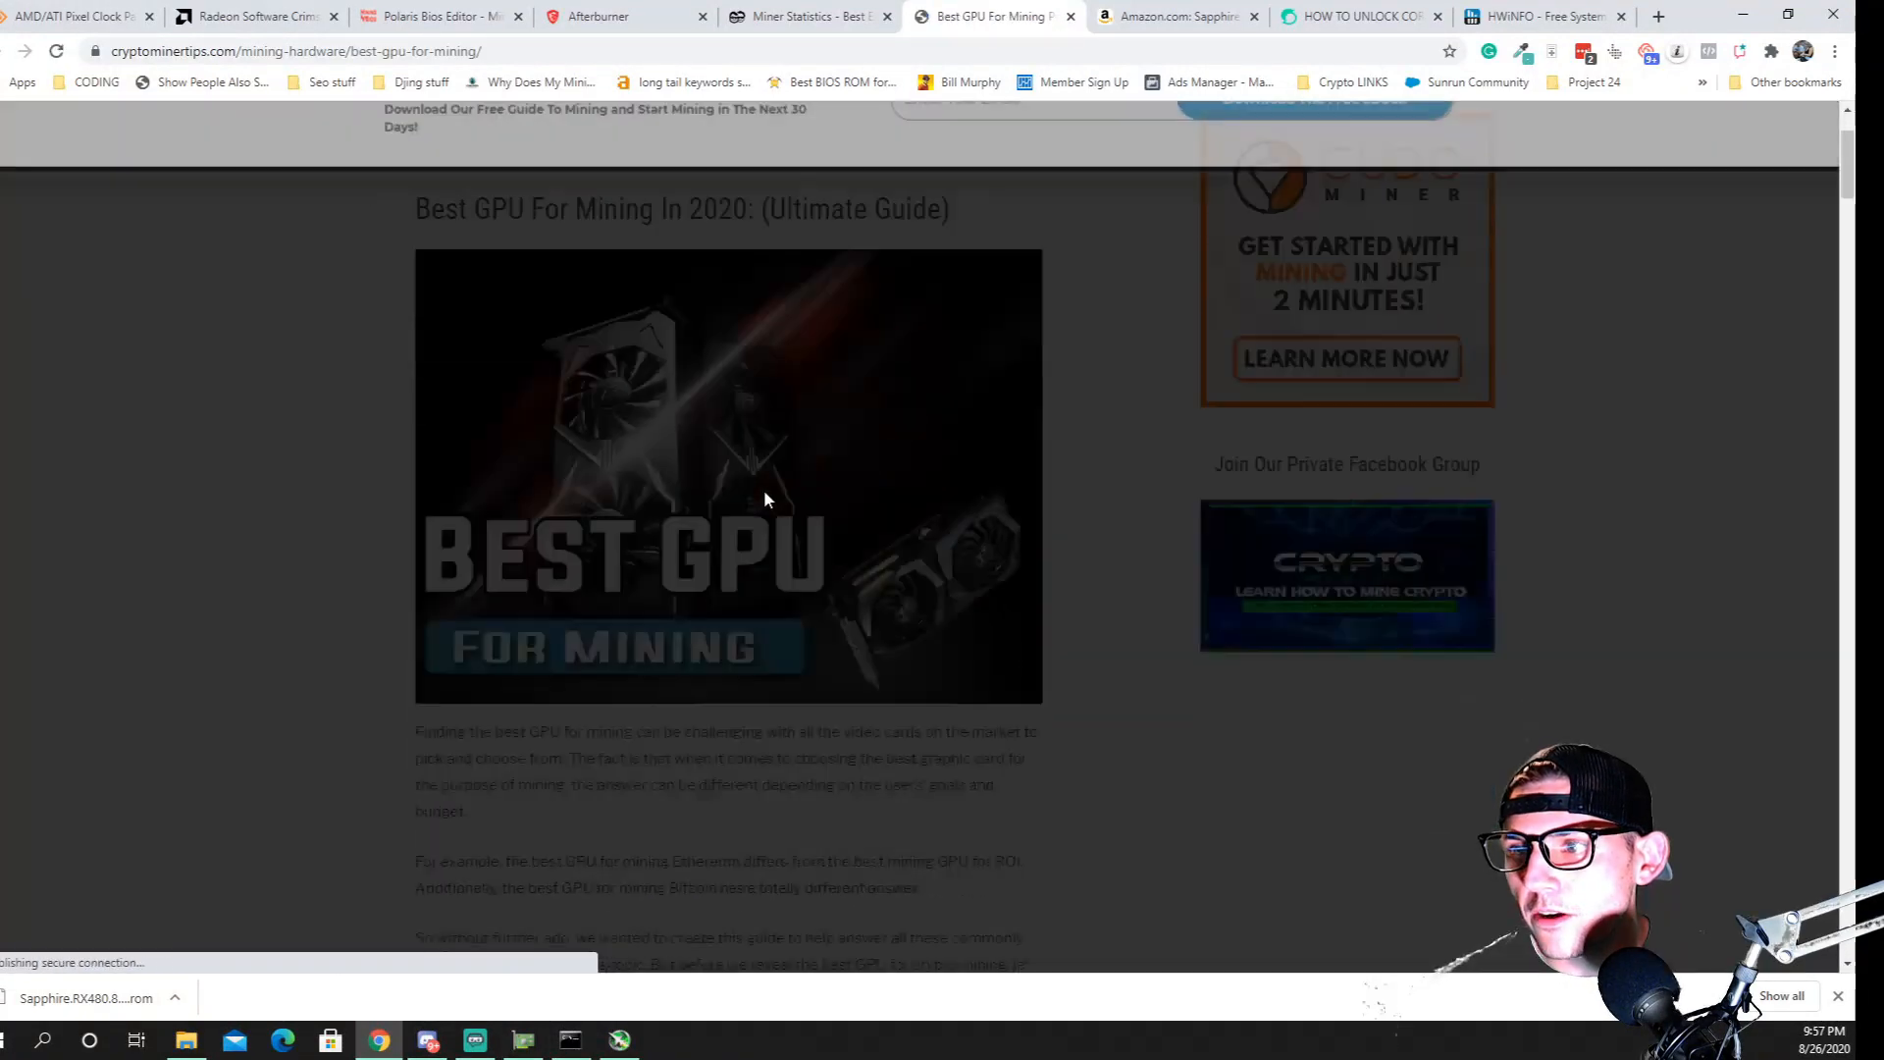
pyautogui.click(1812, 120)
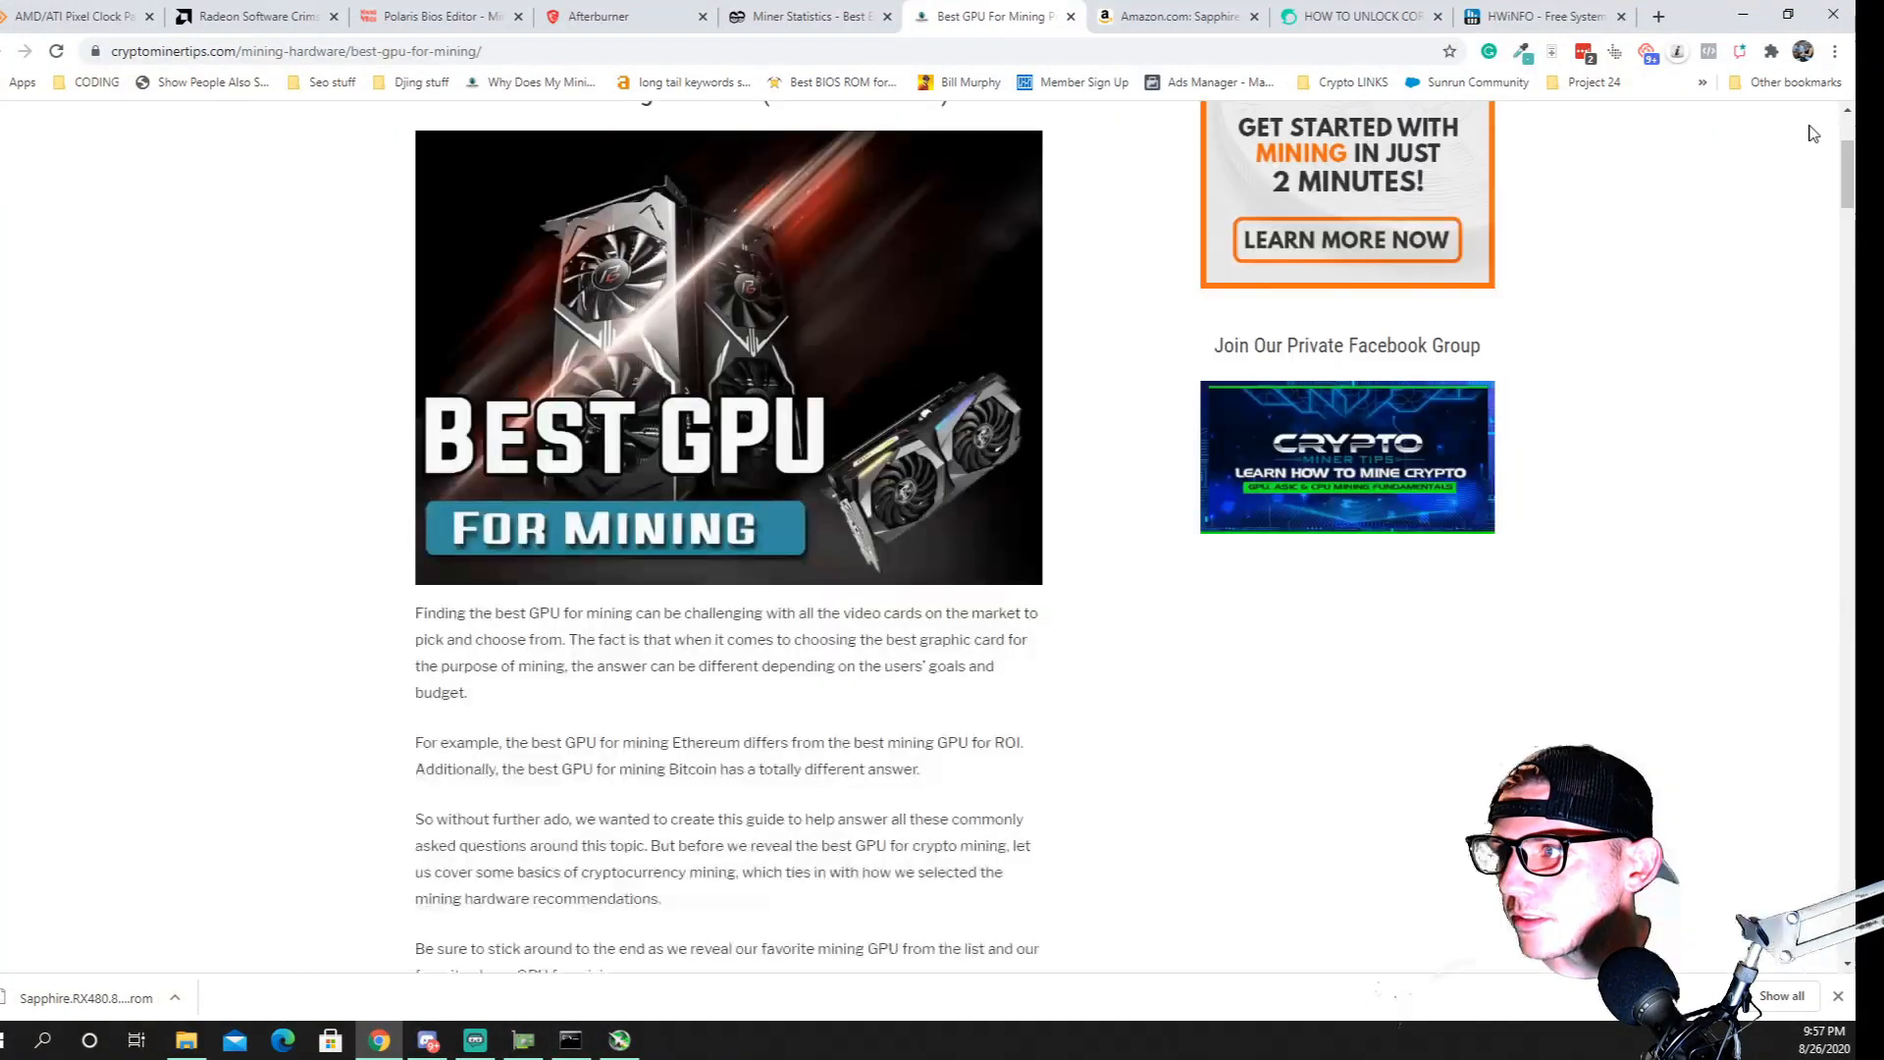
pyautogui.scroll(-20, 808, 450)
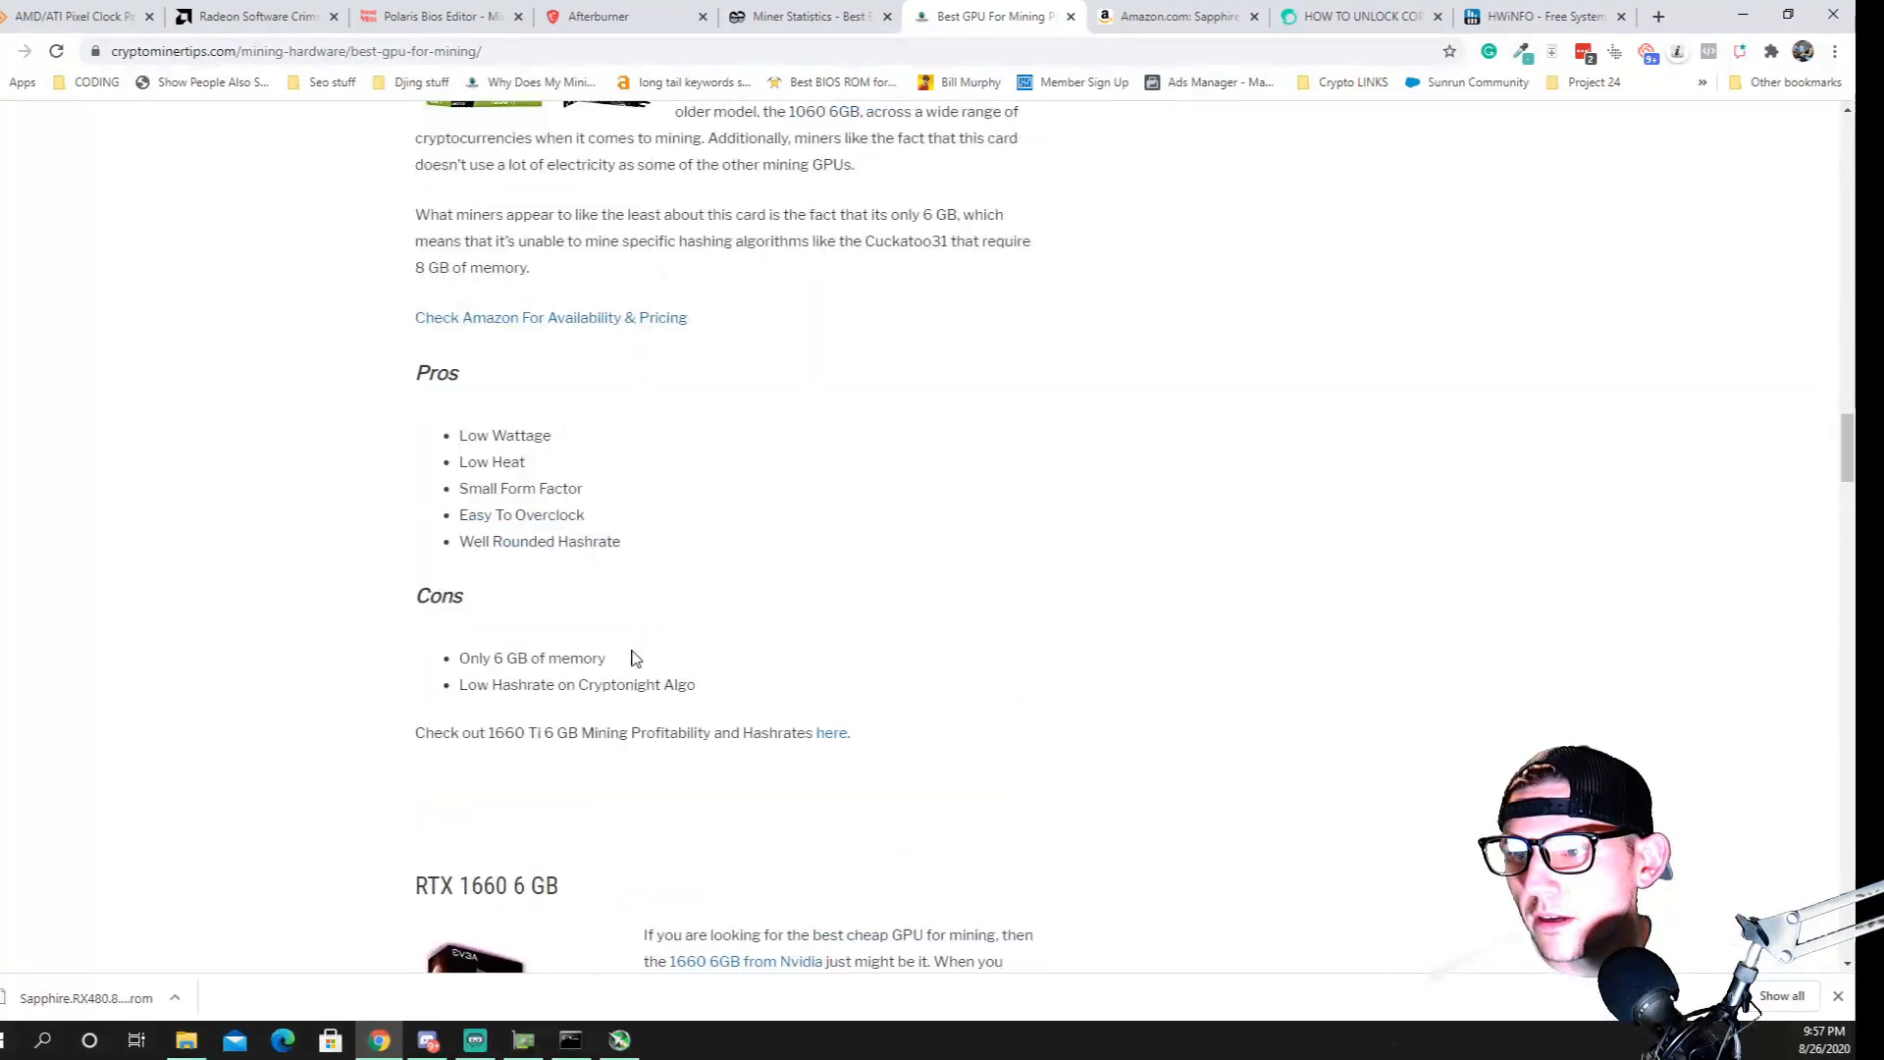
pyautogui.scroll(-15, 636, 656)
pyautogui.scroll(20, 661, 632)
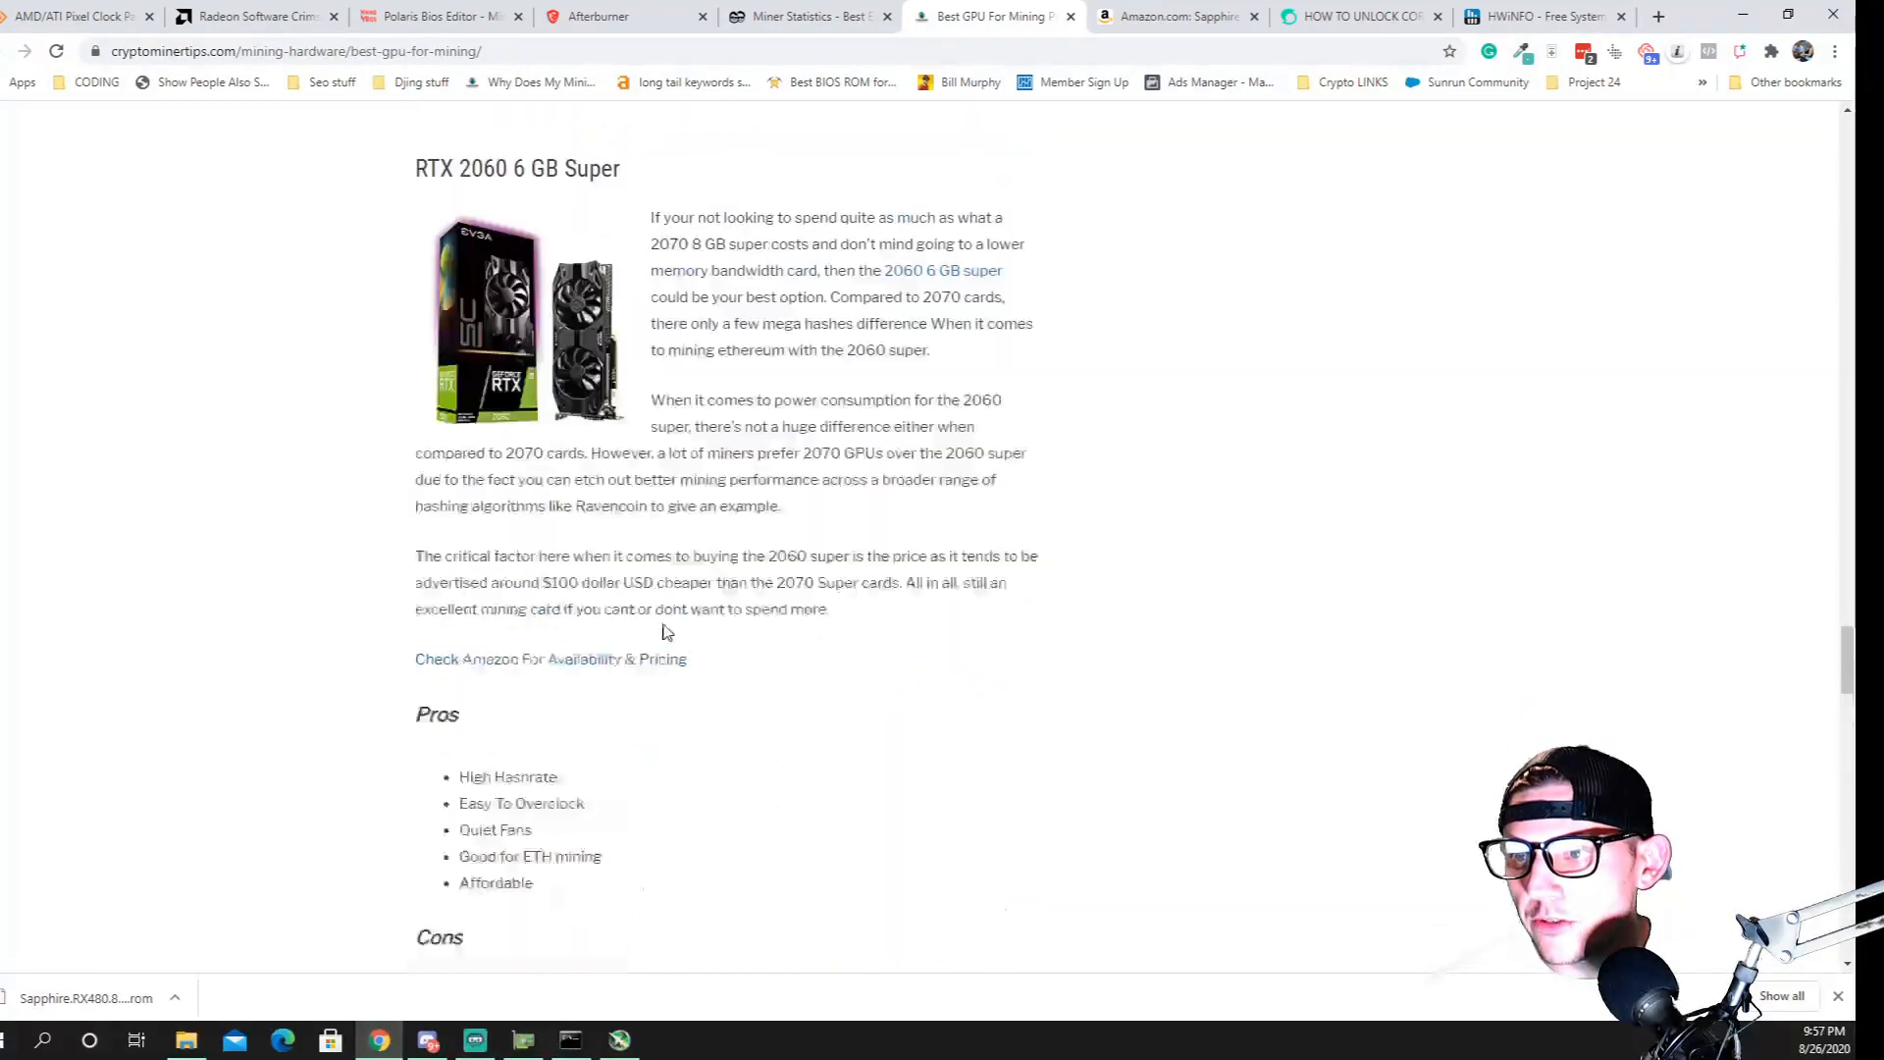
pyautogui.scroll(20, 748, 575)
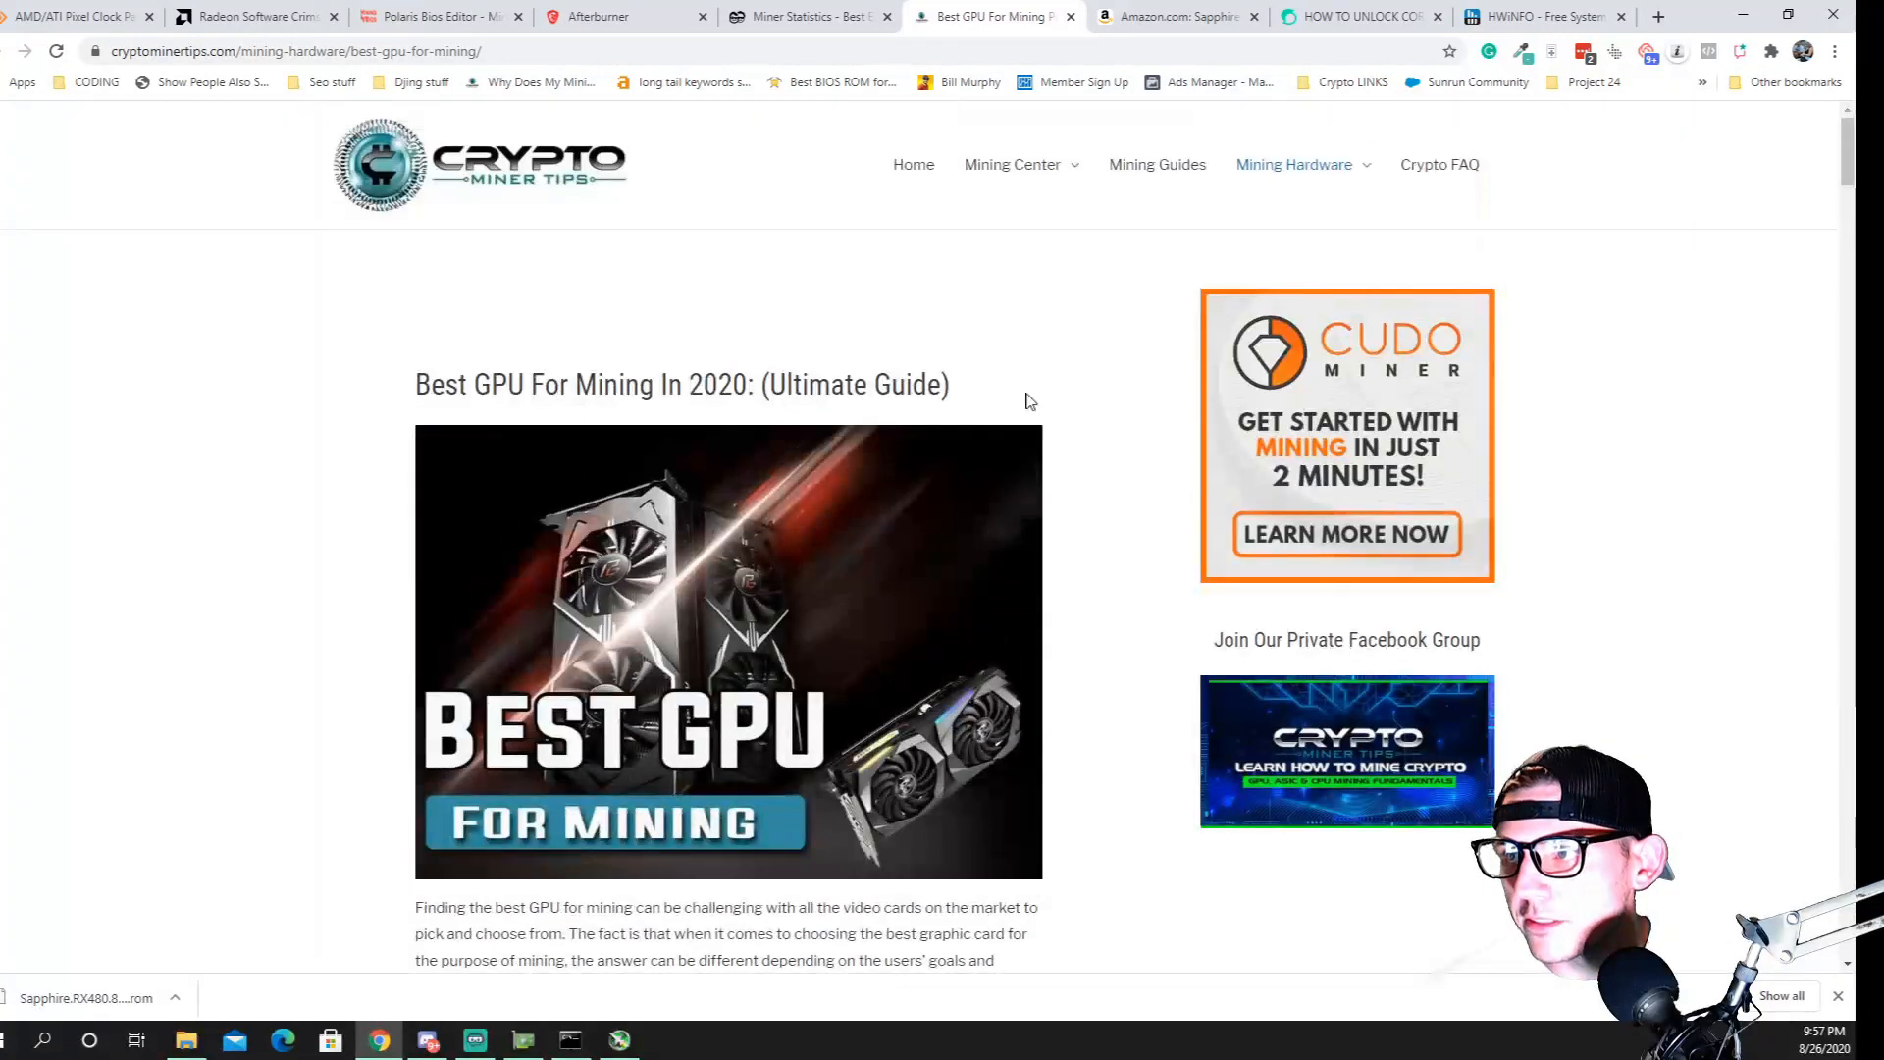
# Find the How To Build A Mining Rig: Step By Step Guide among the Mining Guides and skim the article
pyautogui.moveTo(1335, 186)
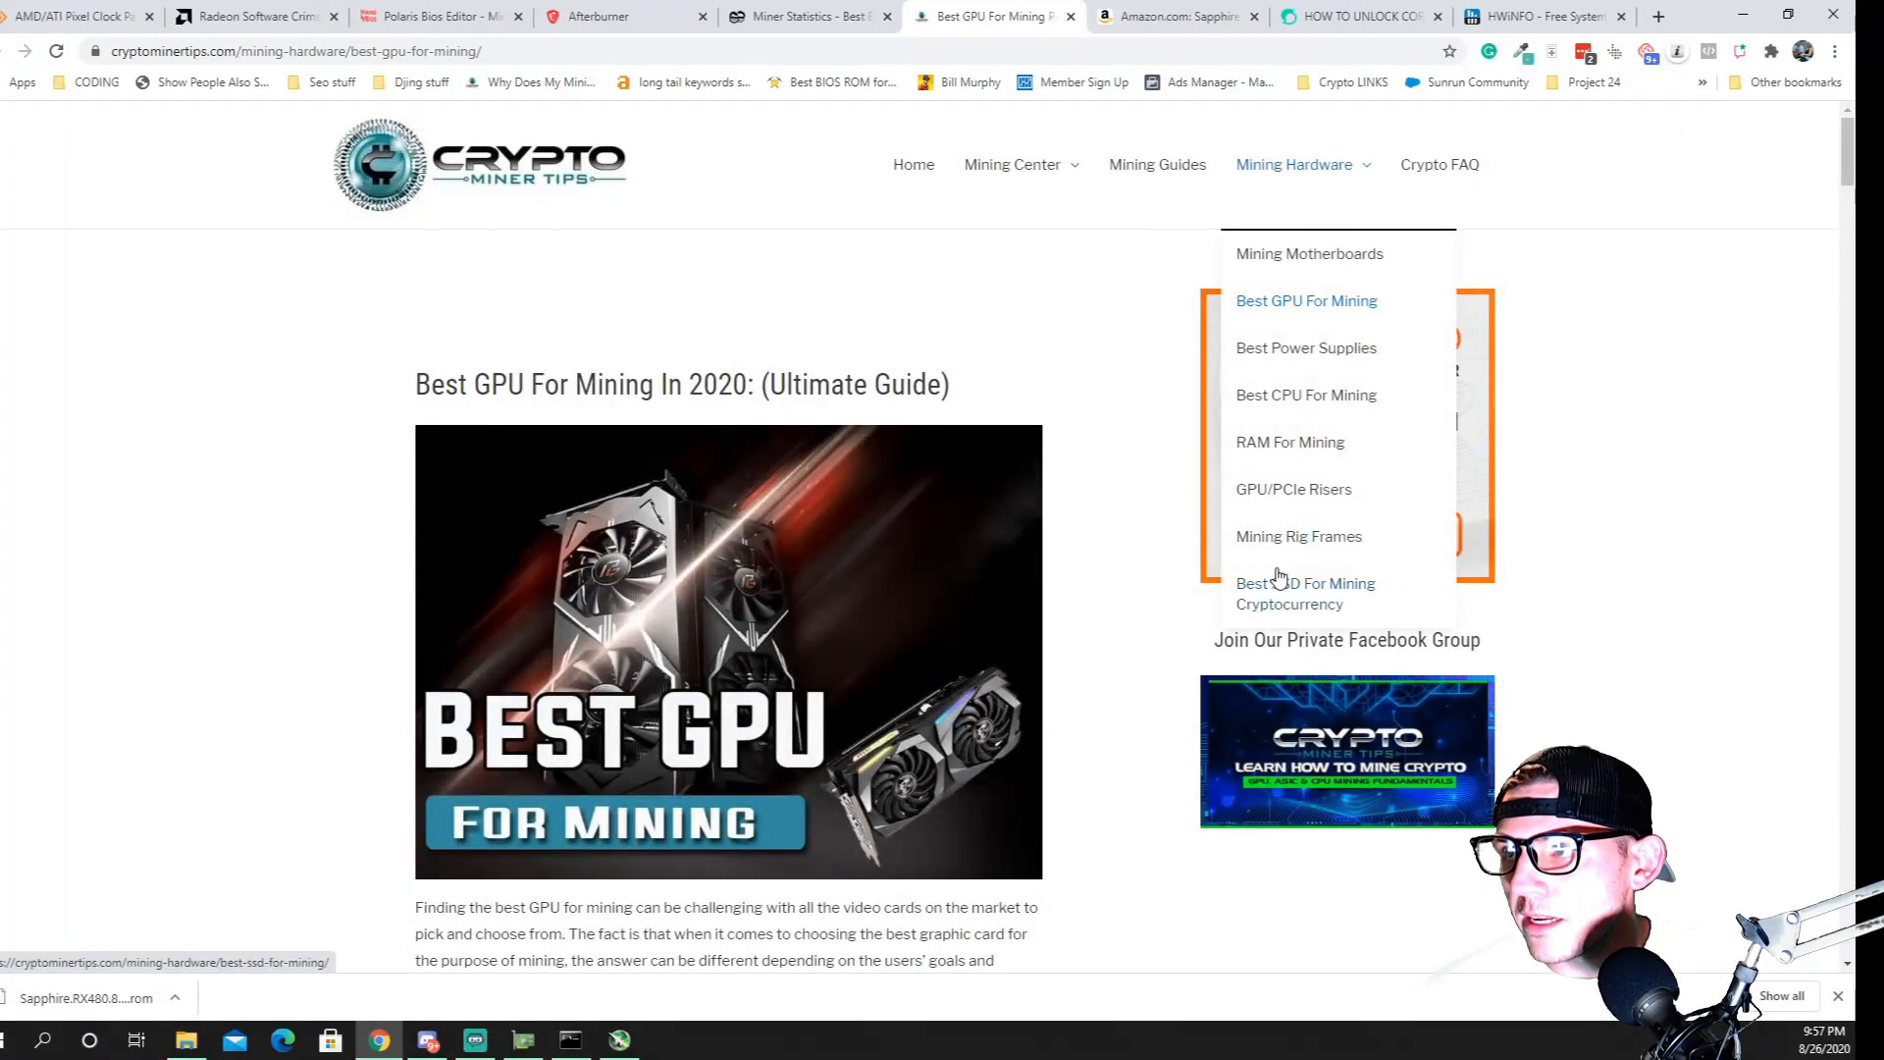
pyautogui.click(1182, 172)
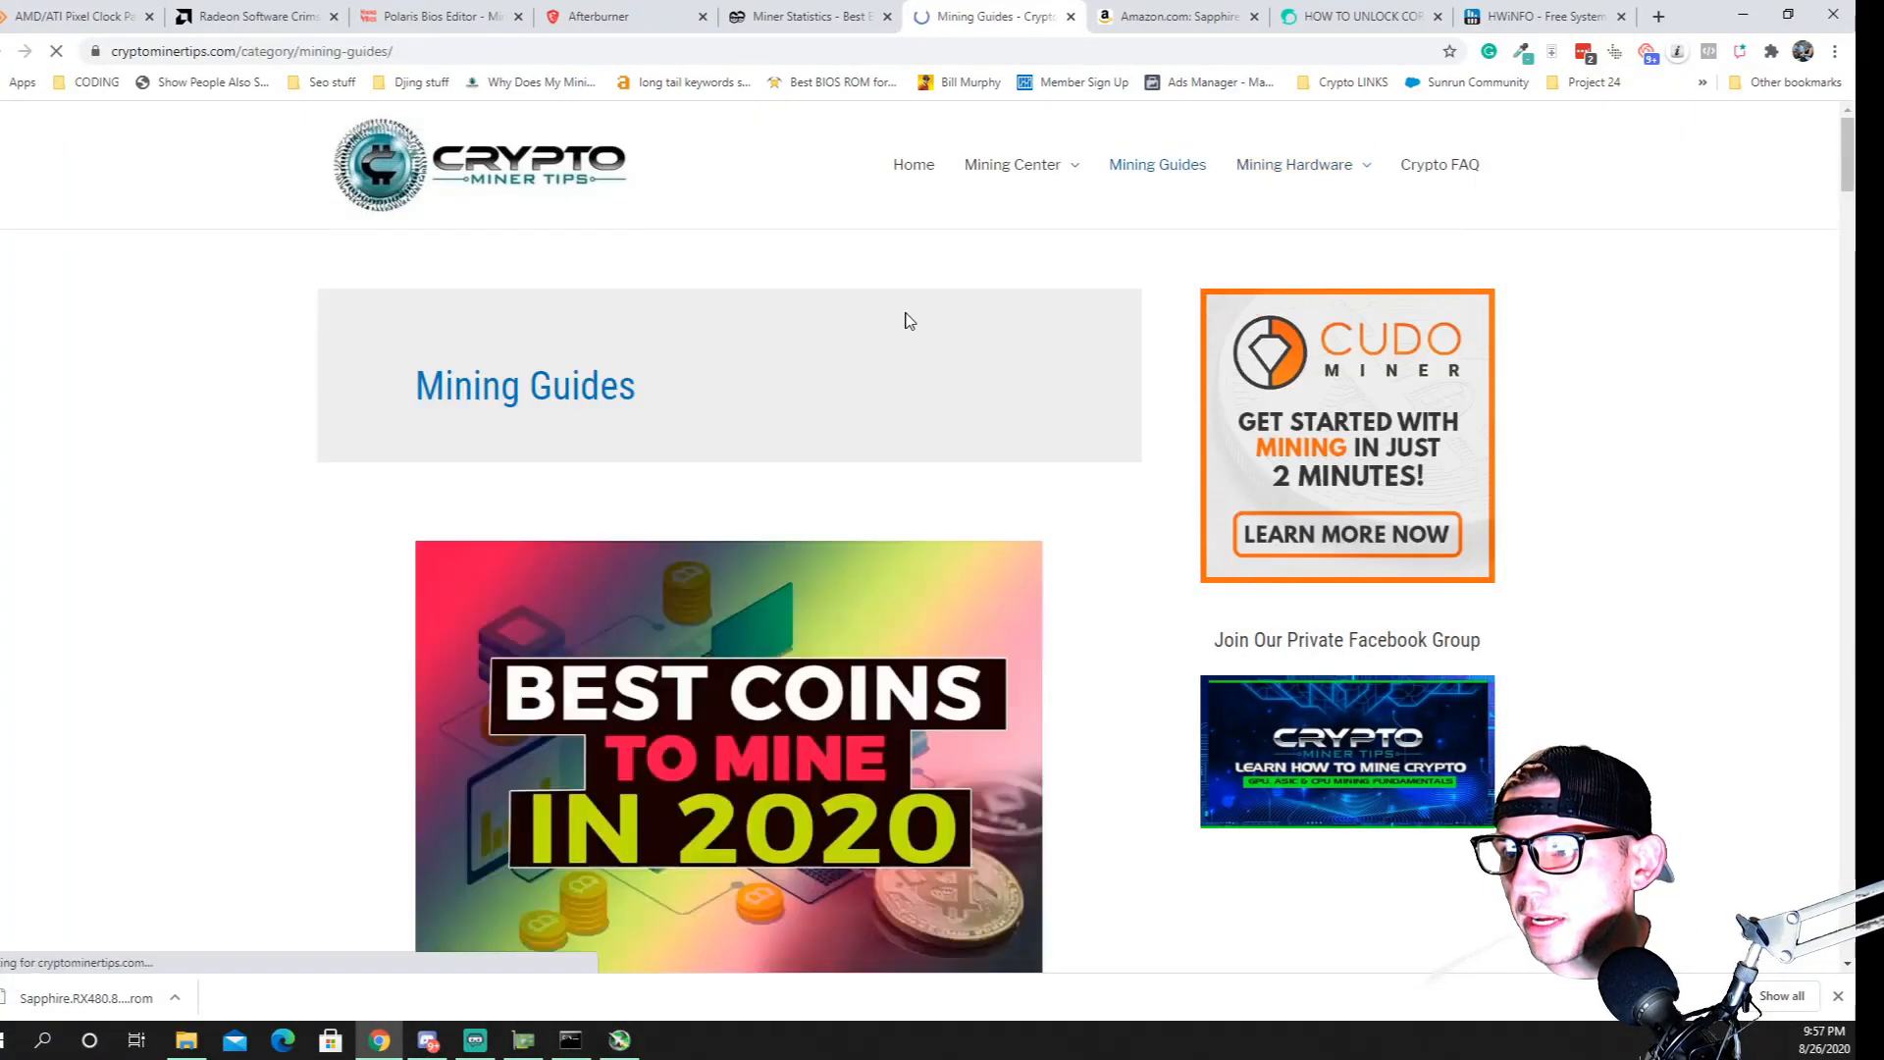
pyautogui.scroll(-2, 803, 523)
pyautogui.scroll(-20, 802, 523)
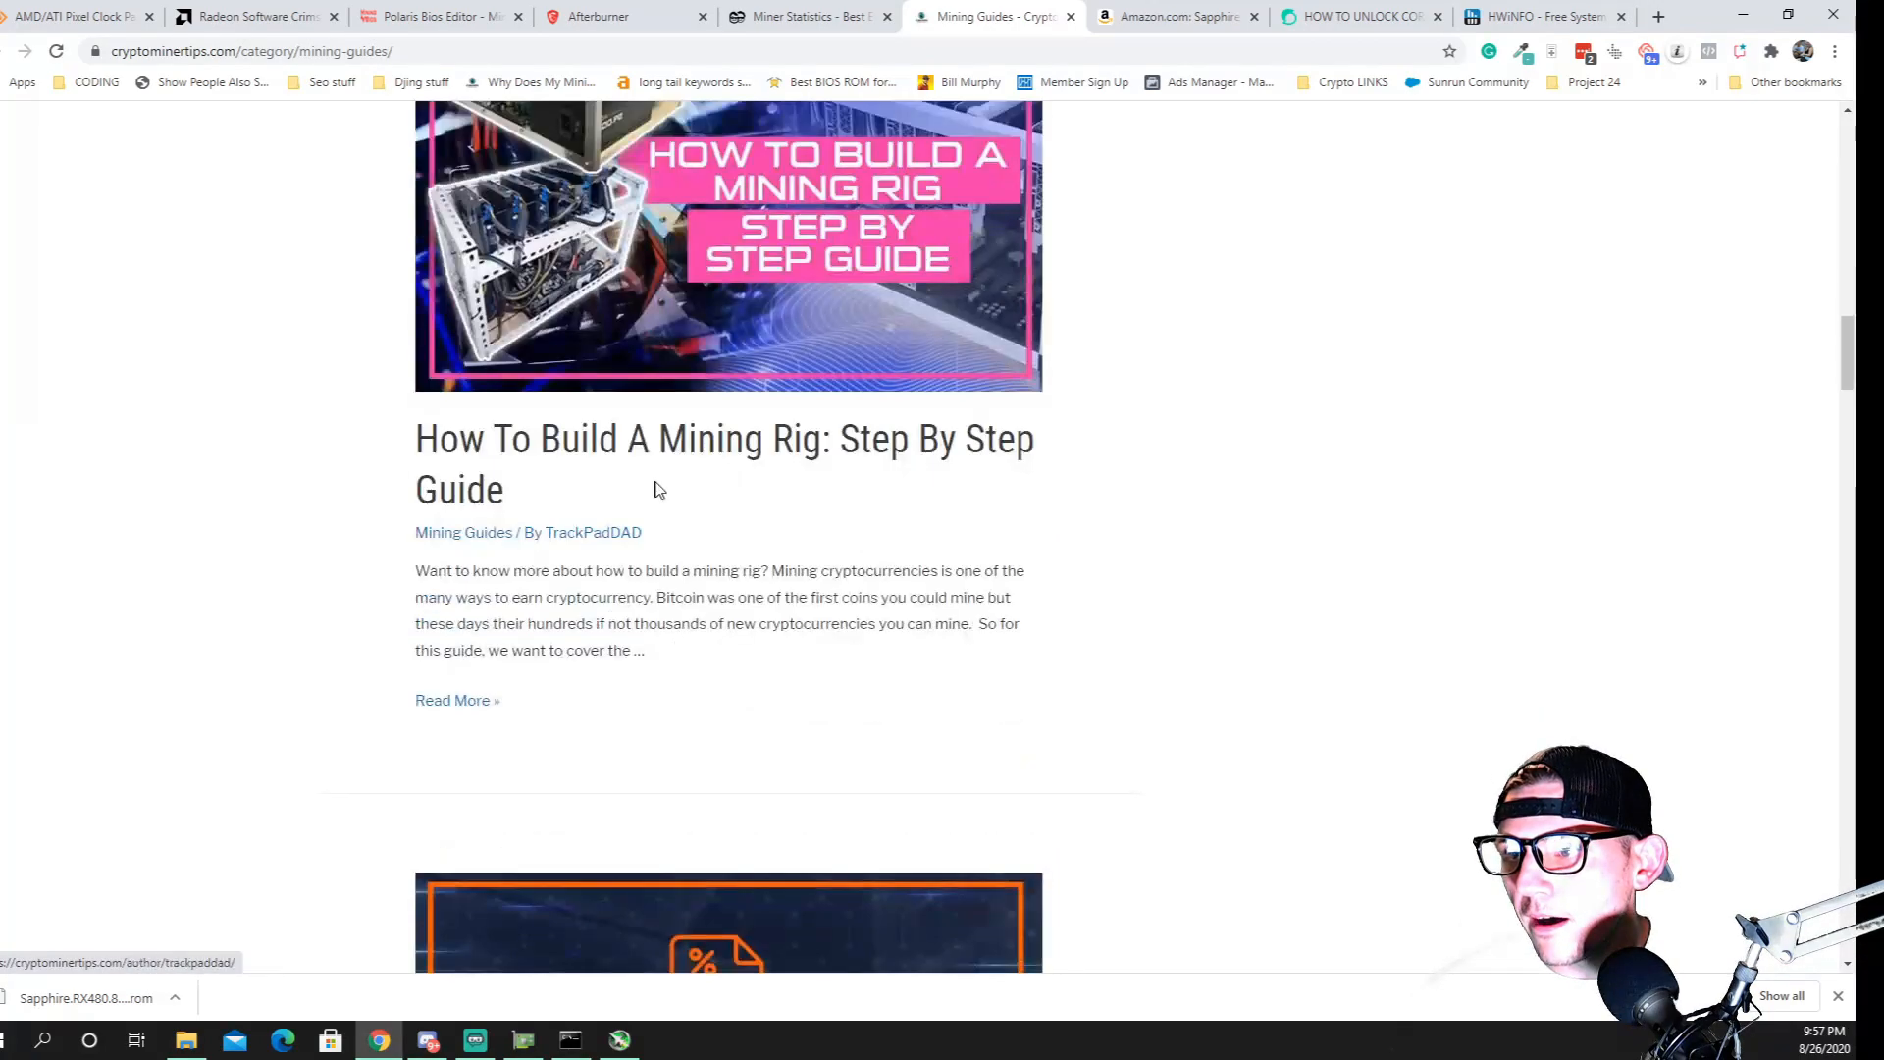
pyautogui.click(684, 435)
pyautogui.scroll(-12, 770, 513)
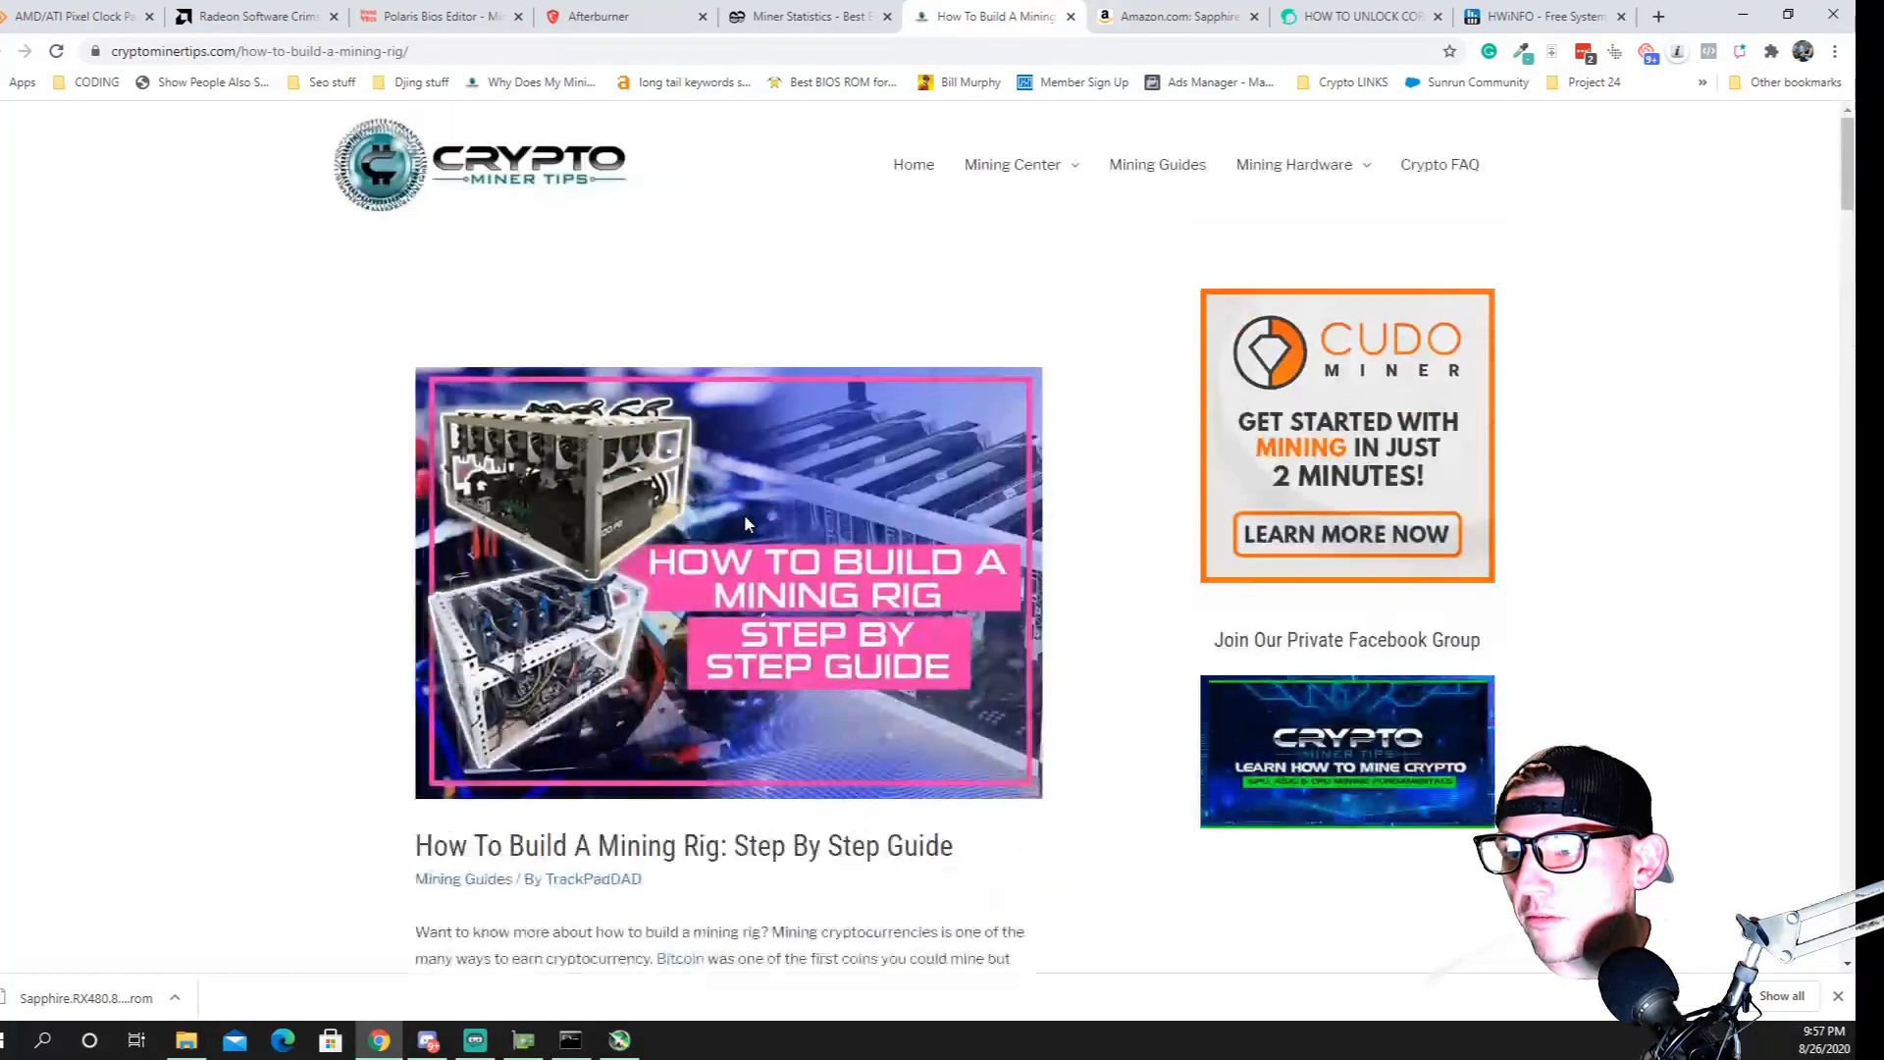
pyautogui.scroll(-15, 667, 510)
pyautogui.scroll(15, 716, 491)
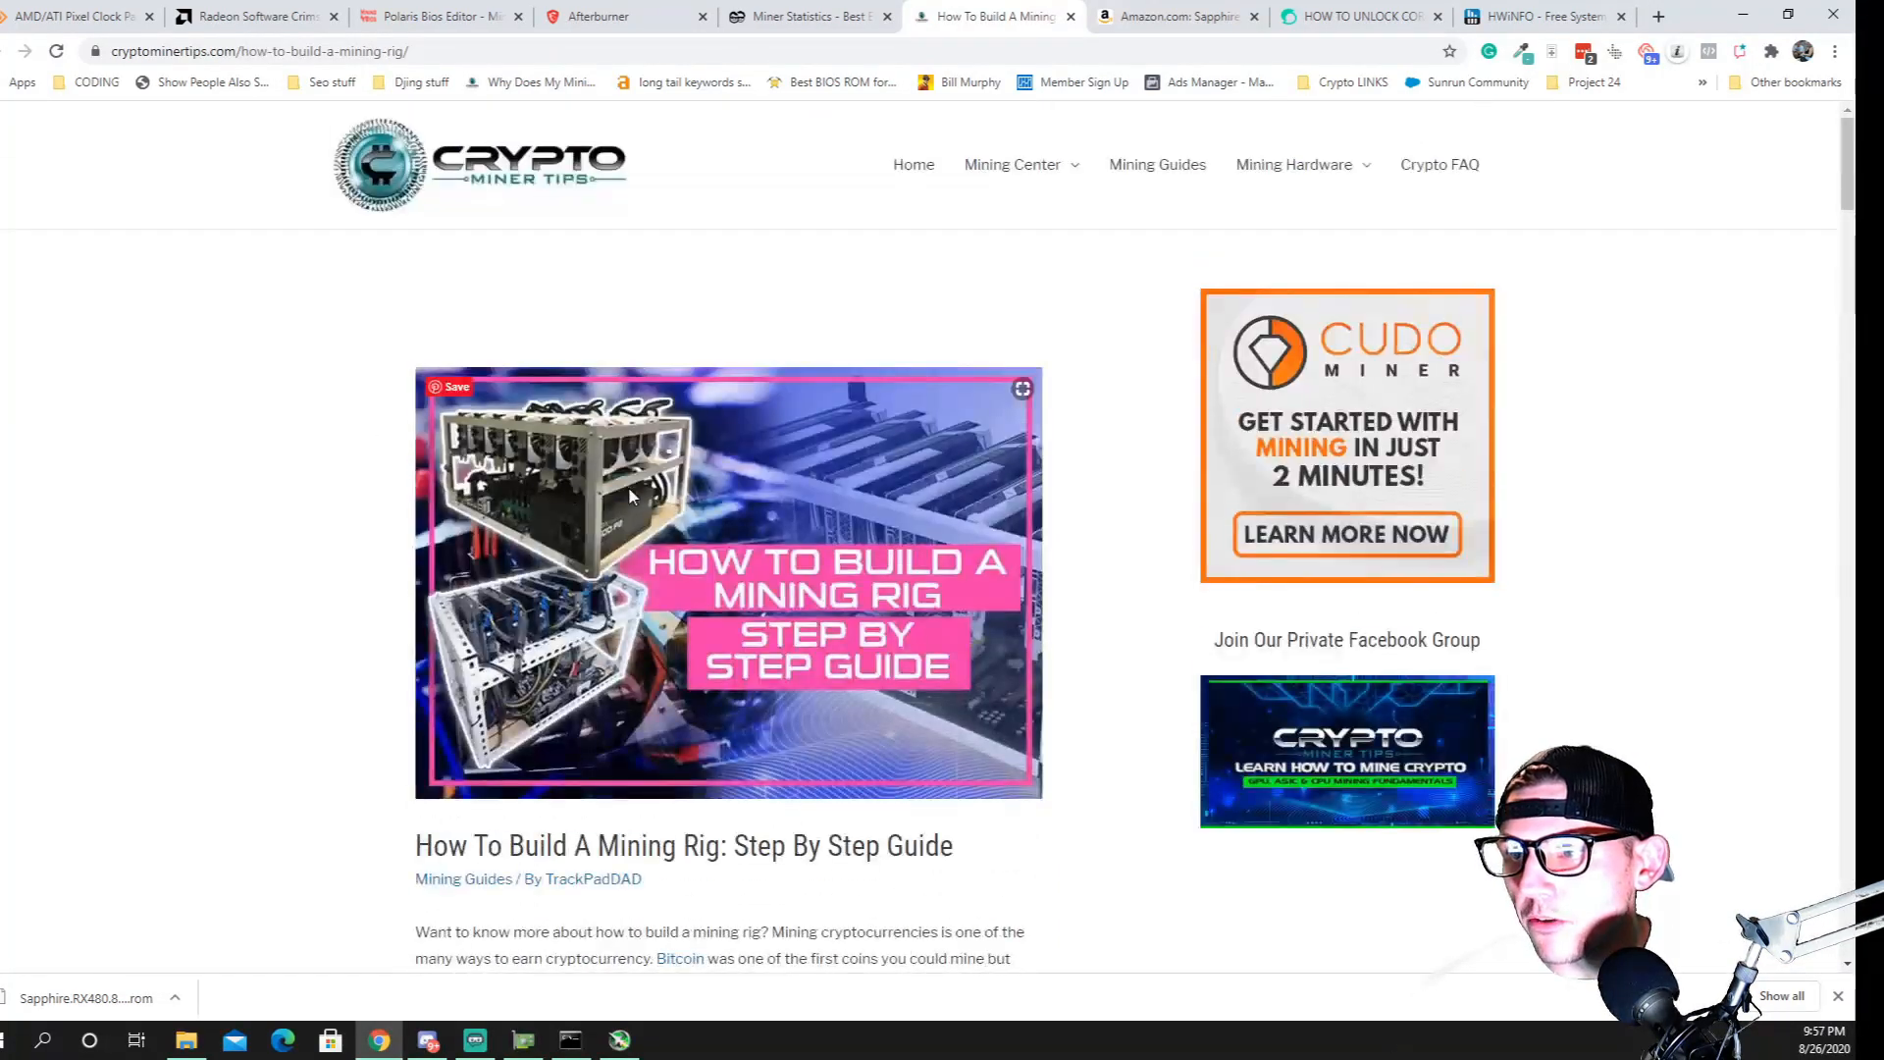
pyautogui.scroll(-4, 628, 487)
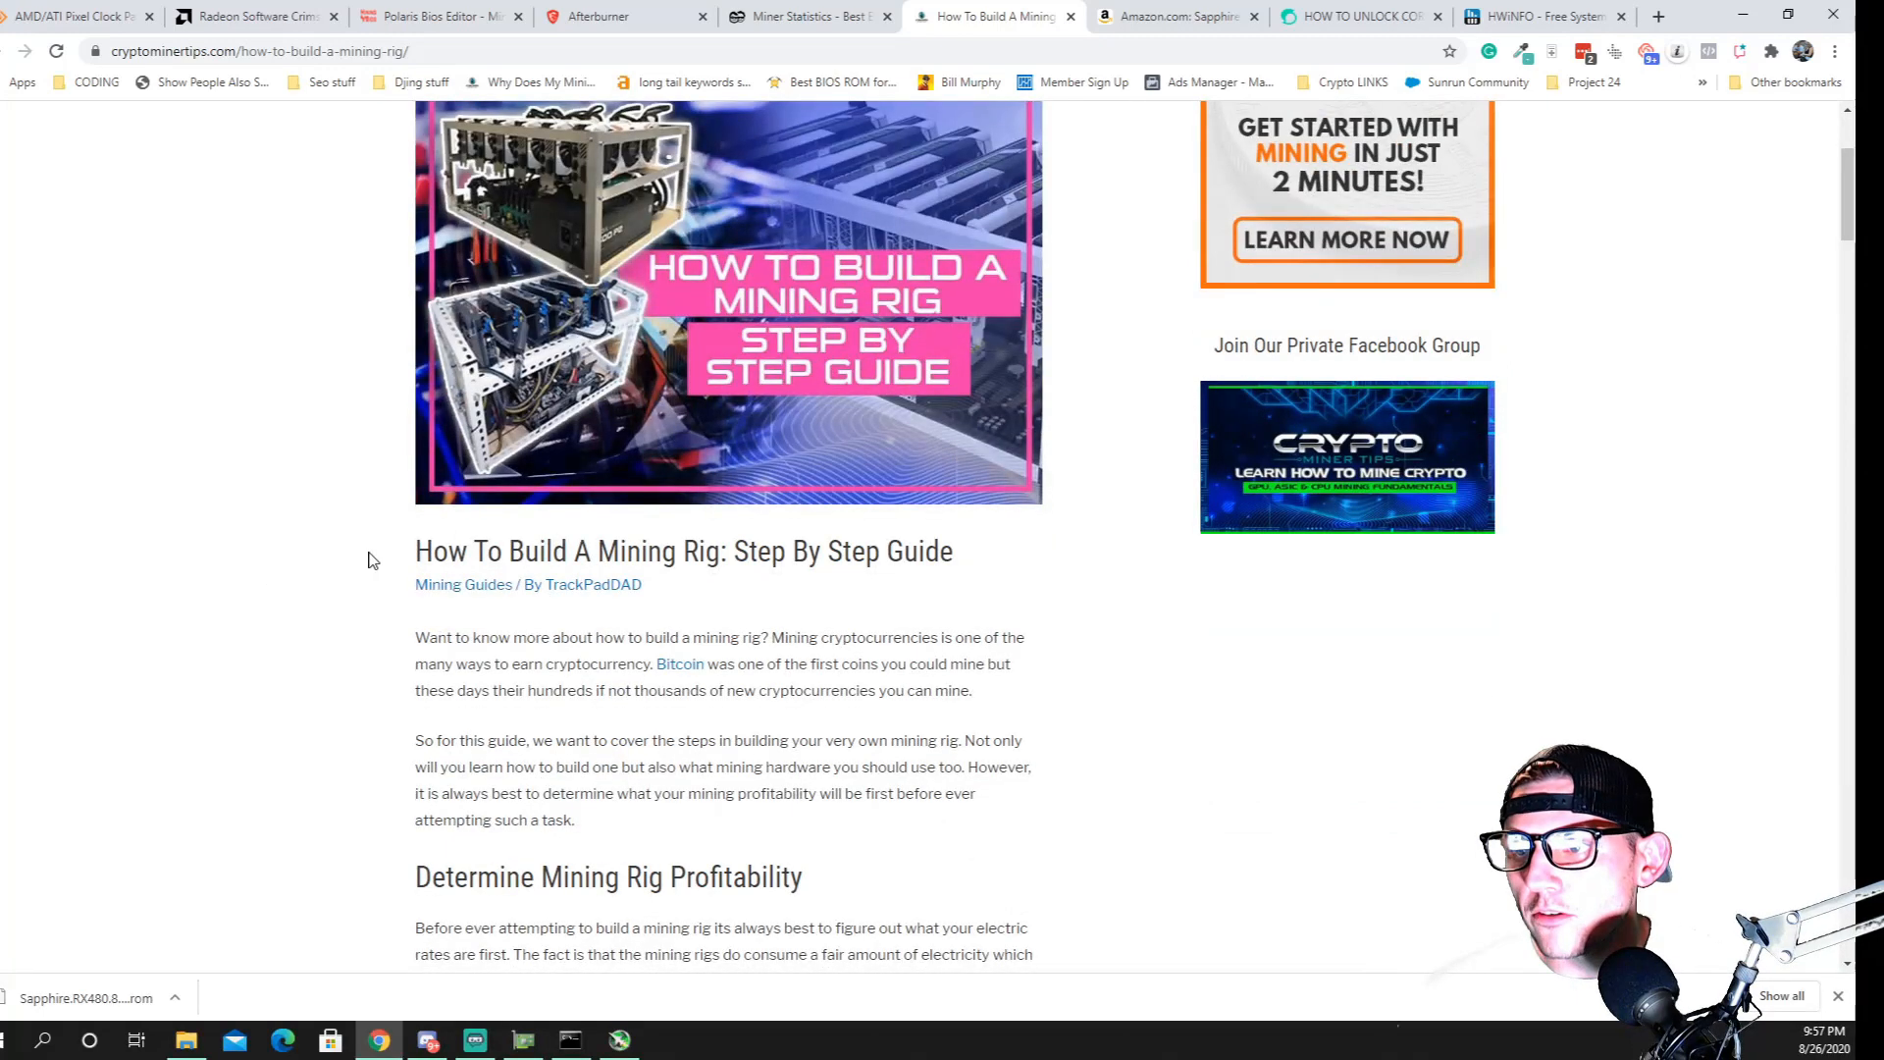